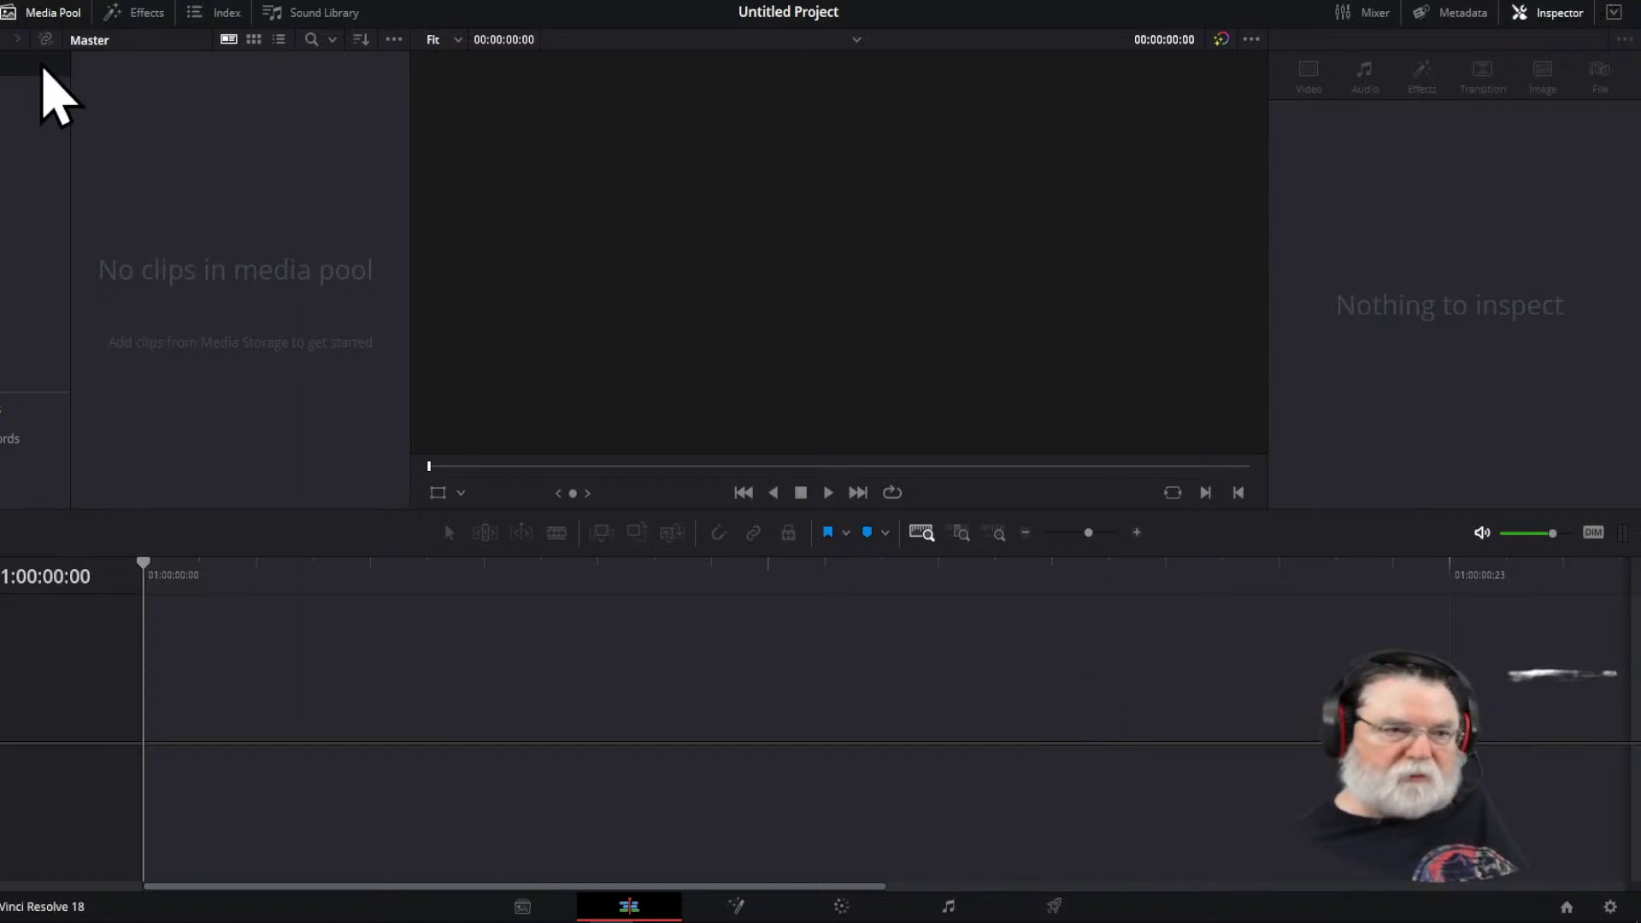
# Open the Obs Banner project from the local database without saving the untitled project
pyautogui.click(40, 7)
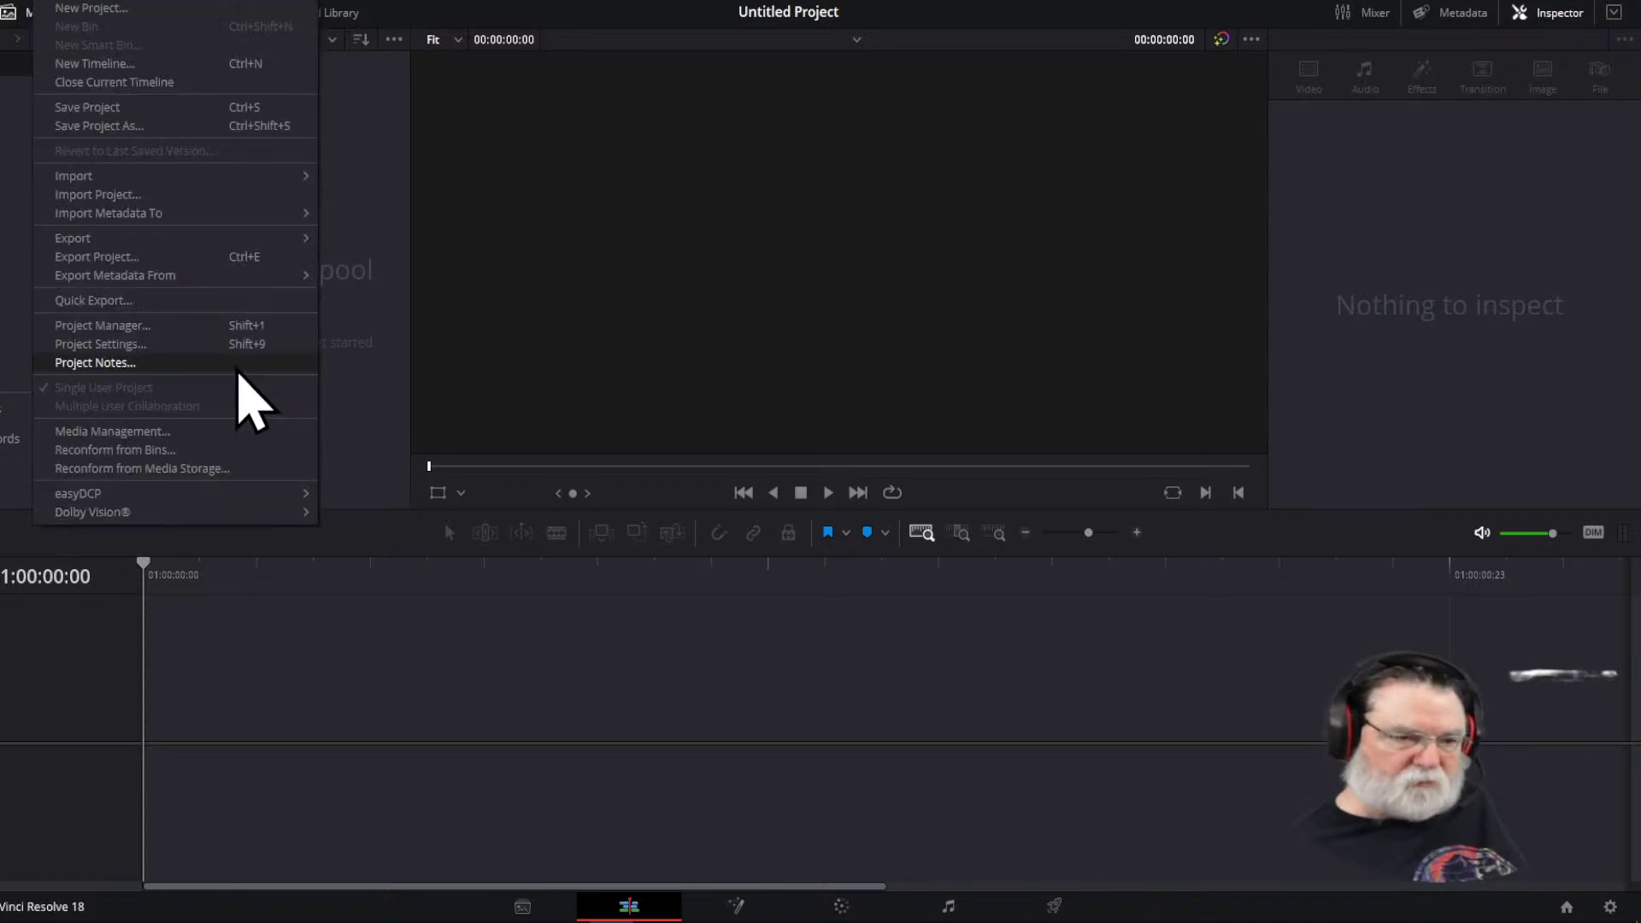
pyautogui.press('Escape')
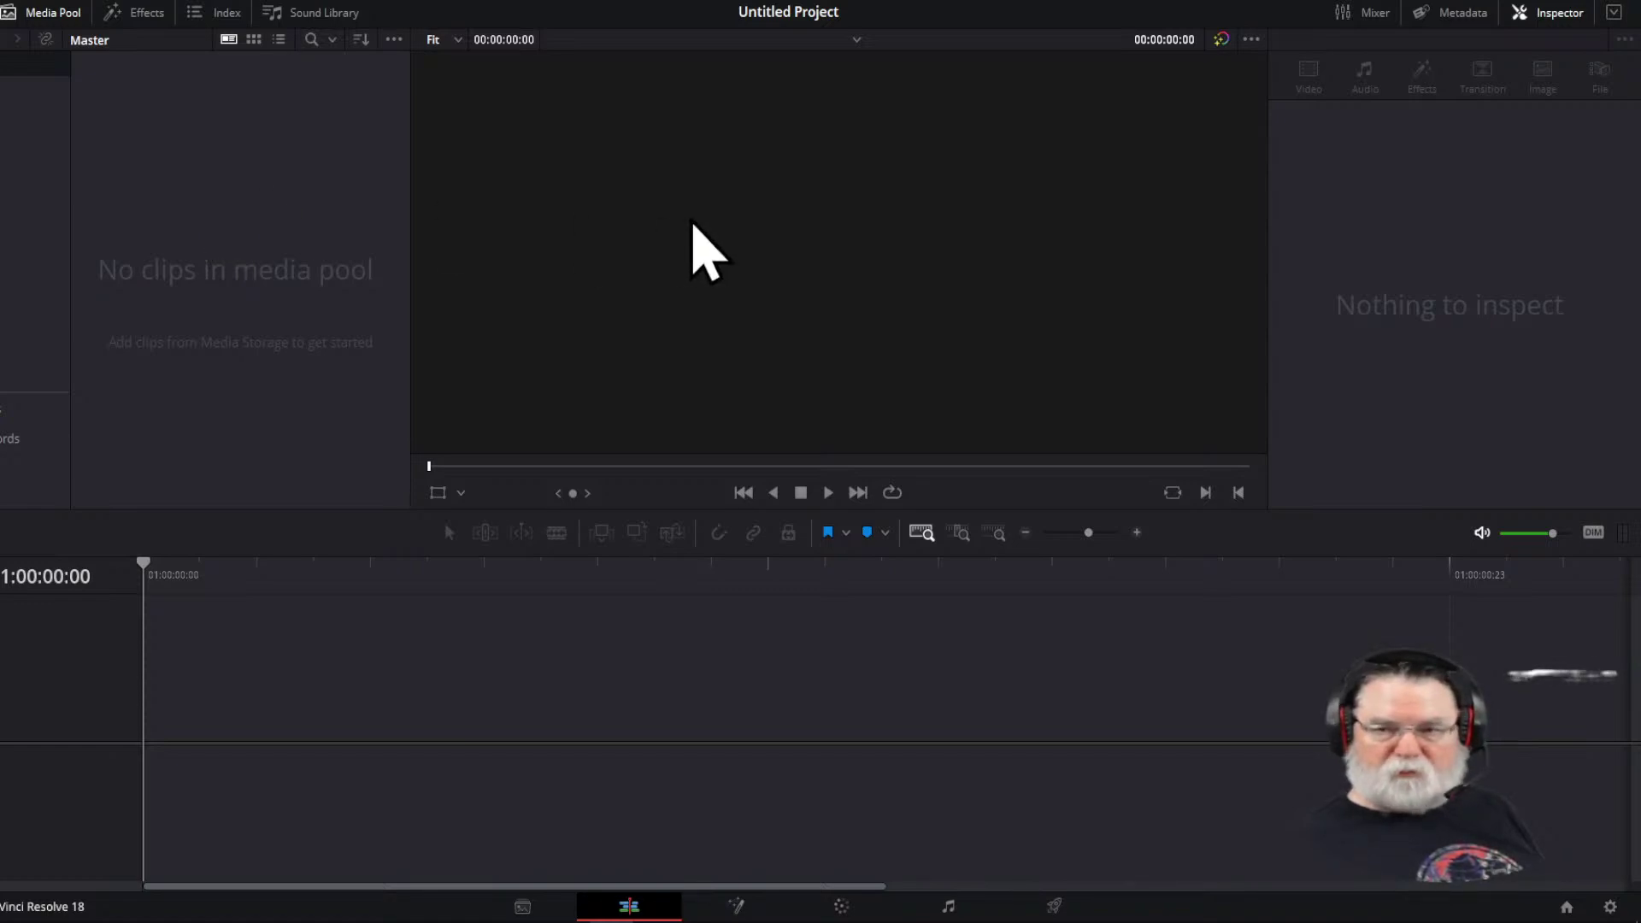
pyautogui.click(51, 8)
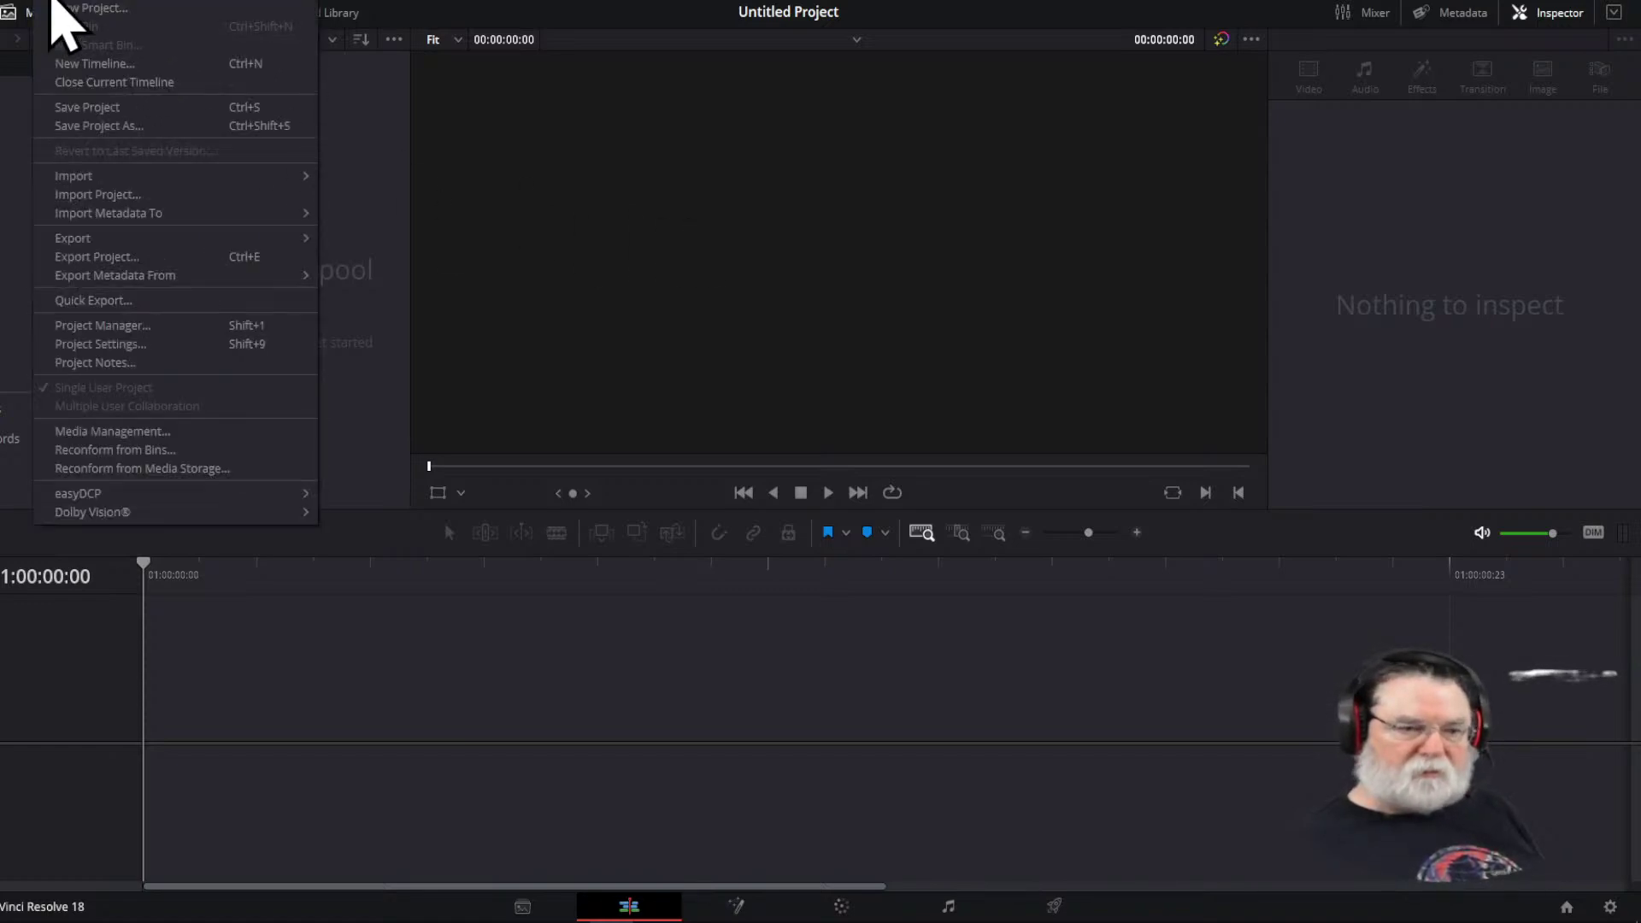
pyautogui.click(115, 326)
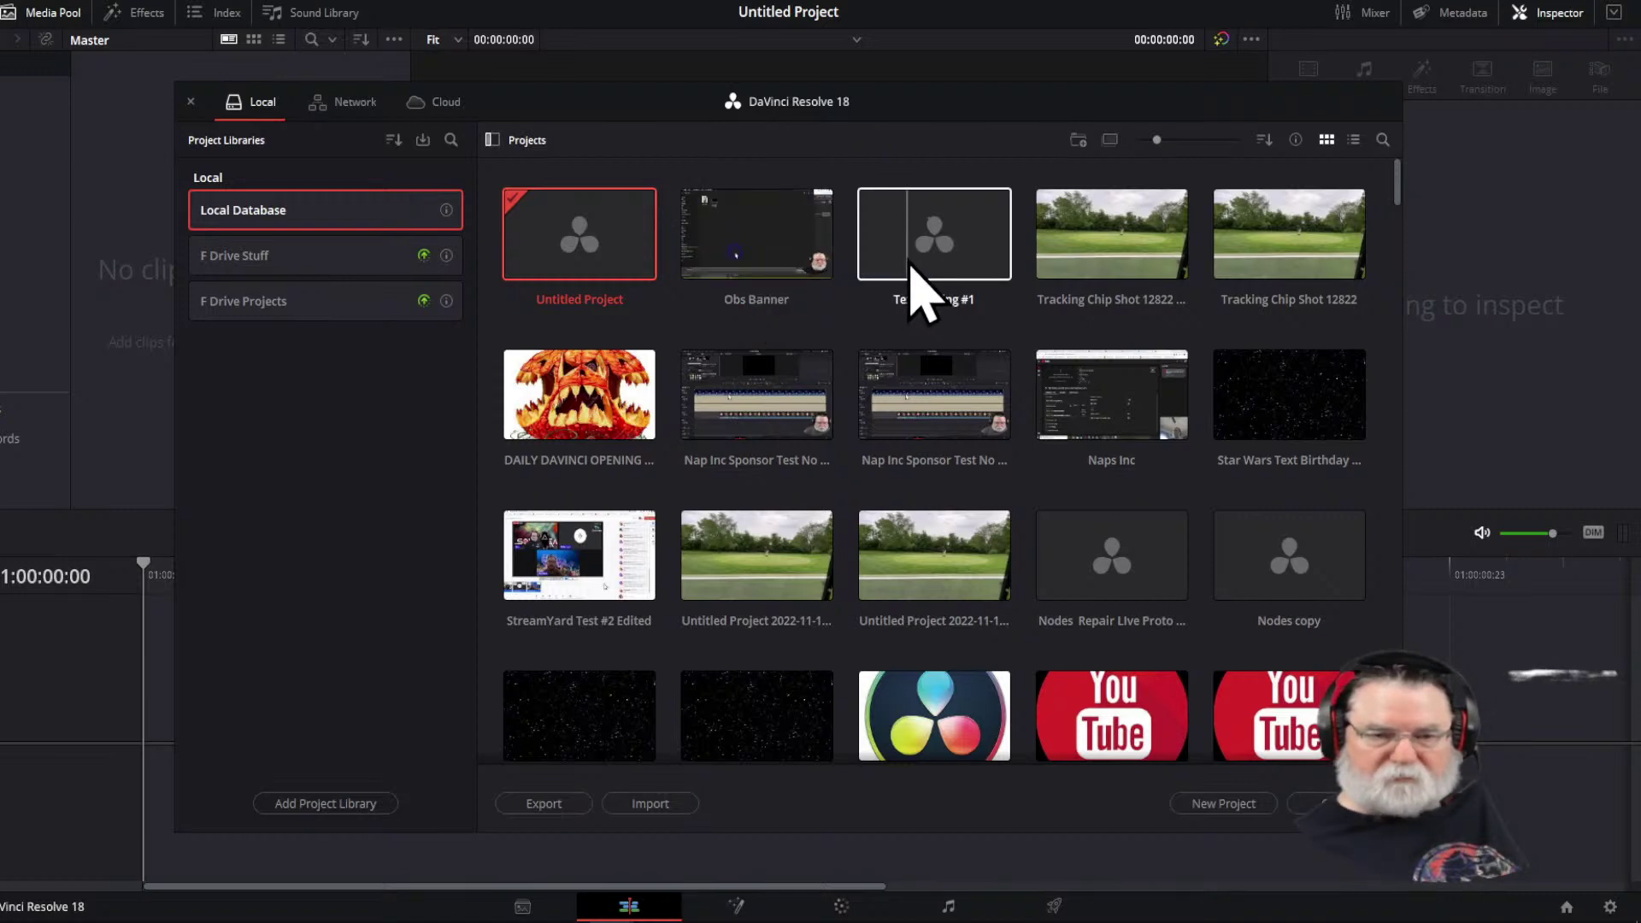
pyautogui.doubleClick(755, 247)
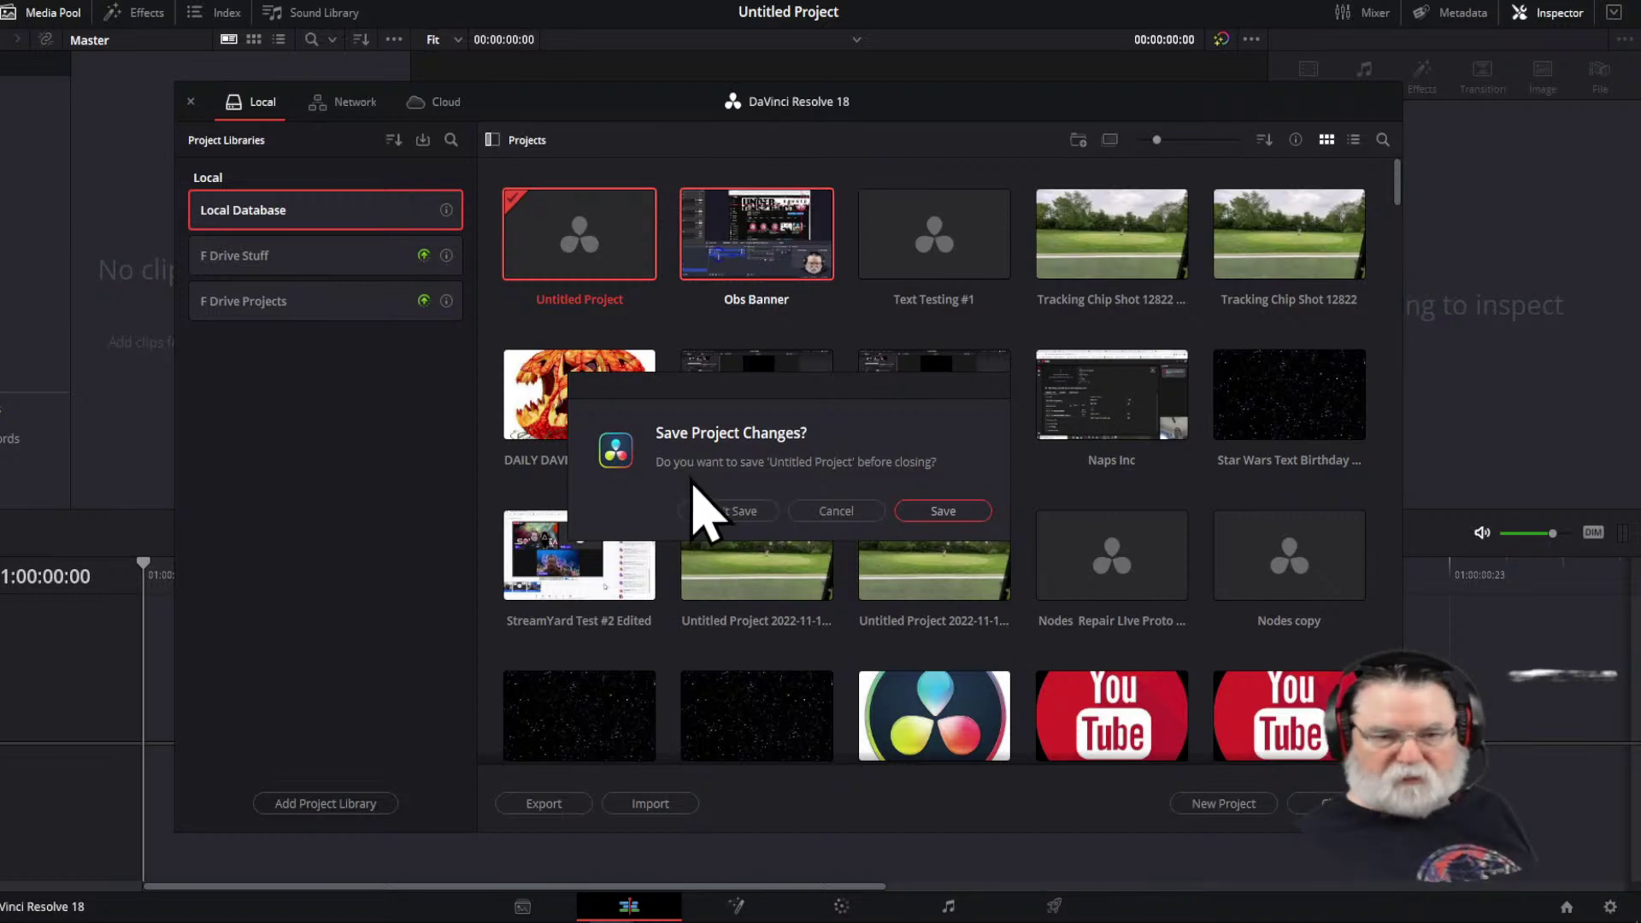
pyautogui.click(728, 511)
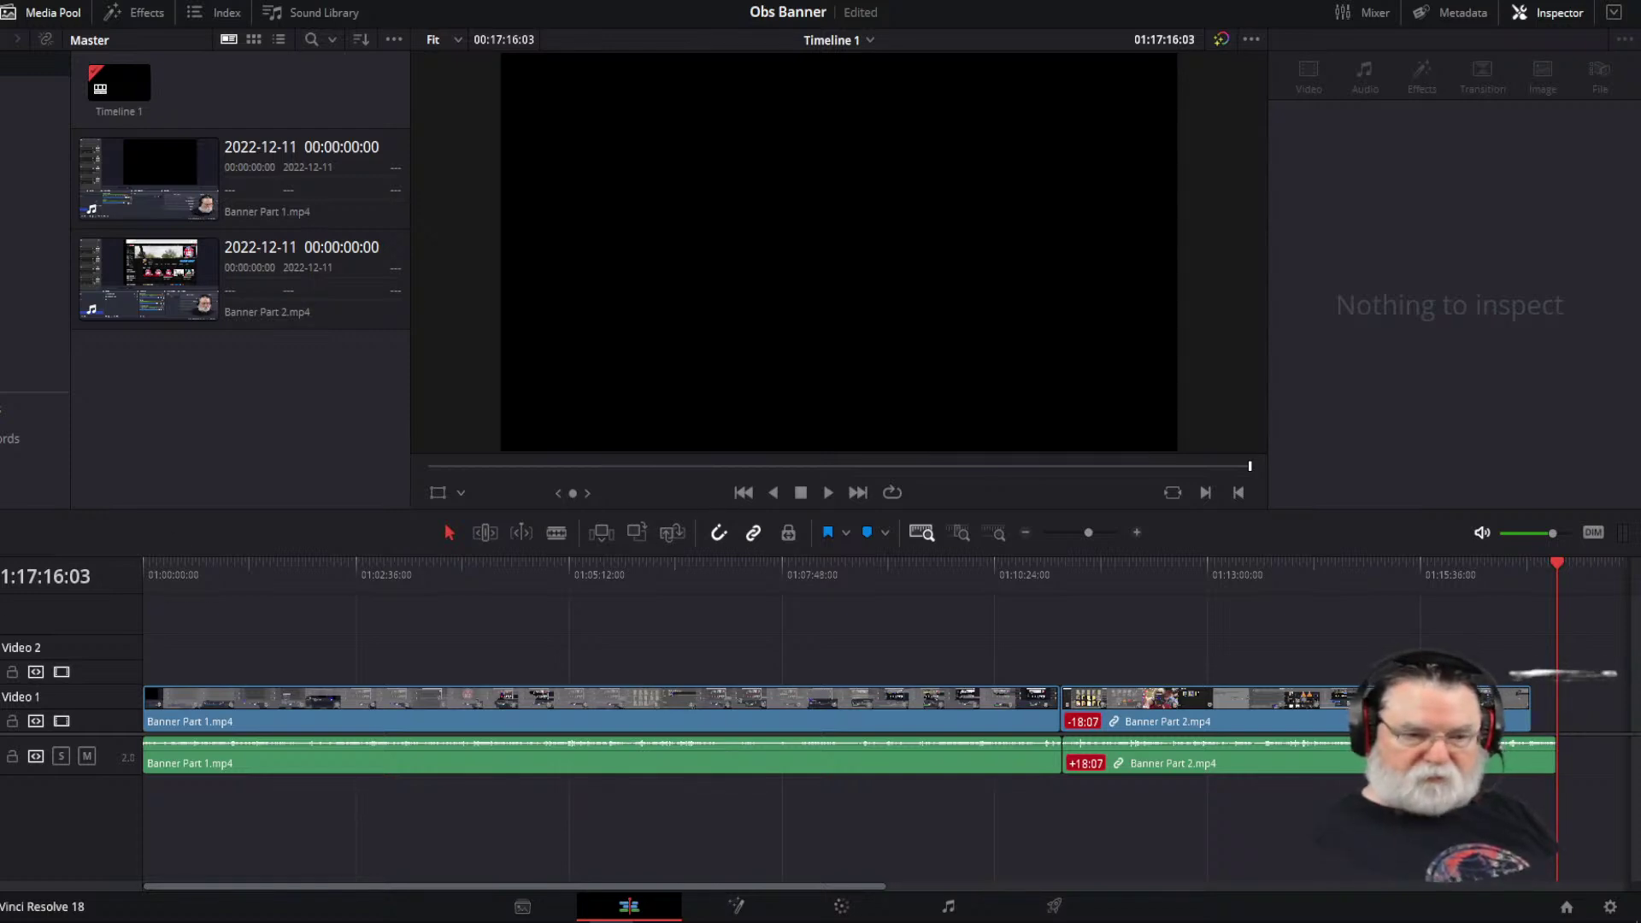
# Play Timeline 1 briefly from the start and scrub through the last part of the Banner Part 1 clip
pyautogui.click(153, 574)
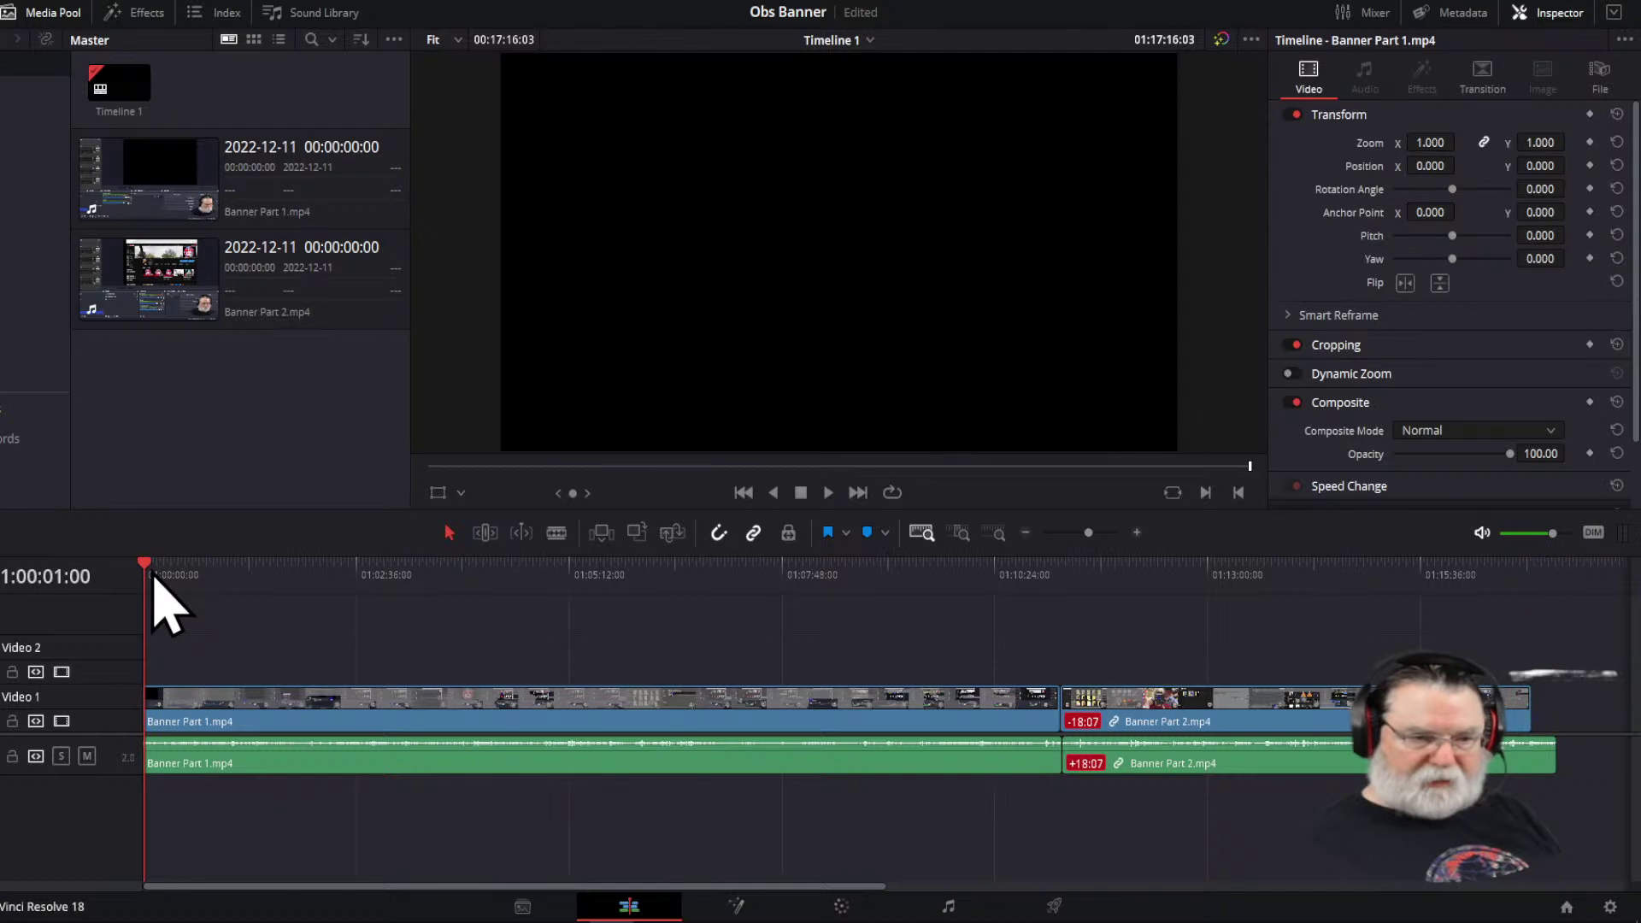
pyautogui.press('space')
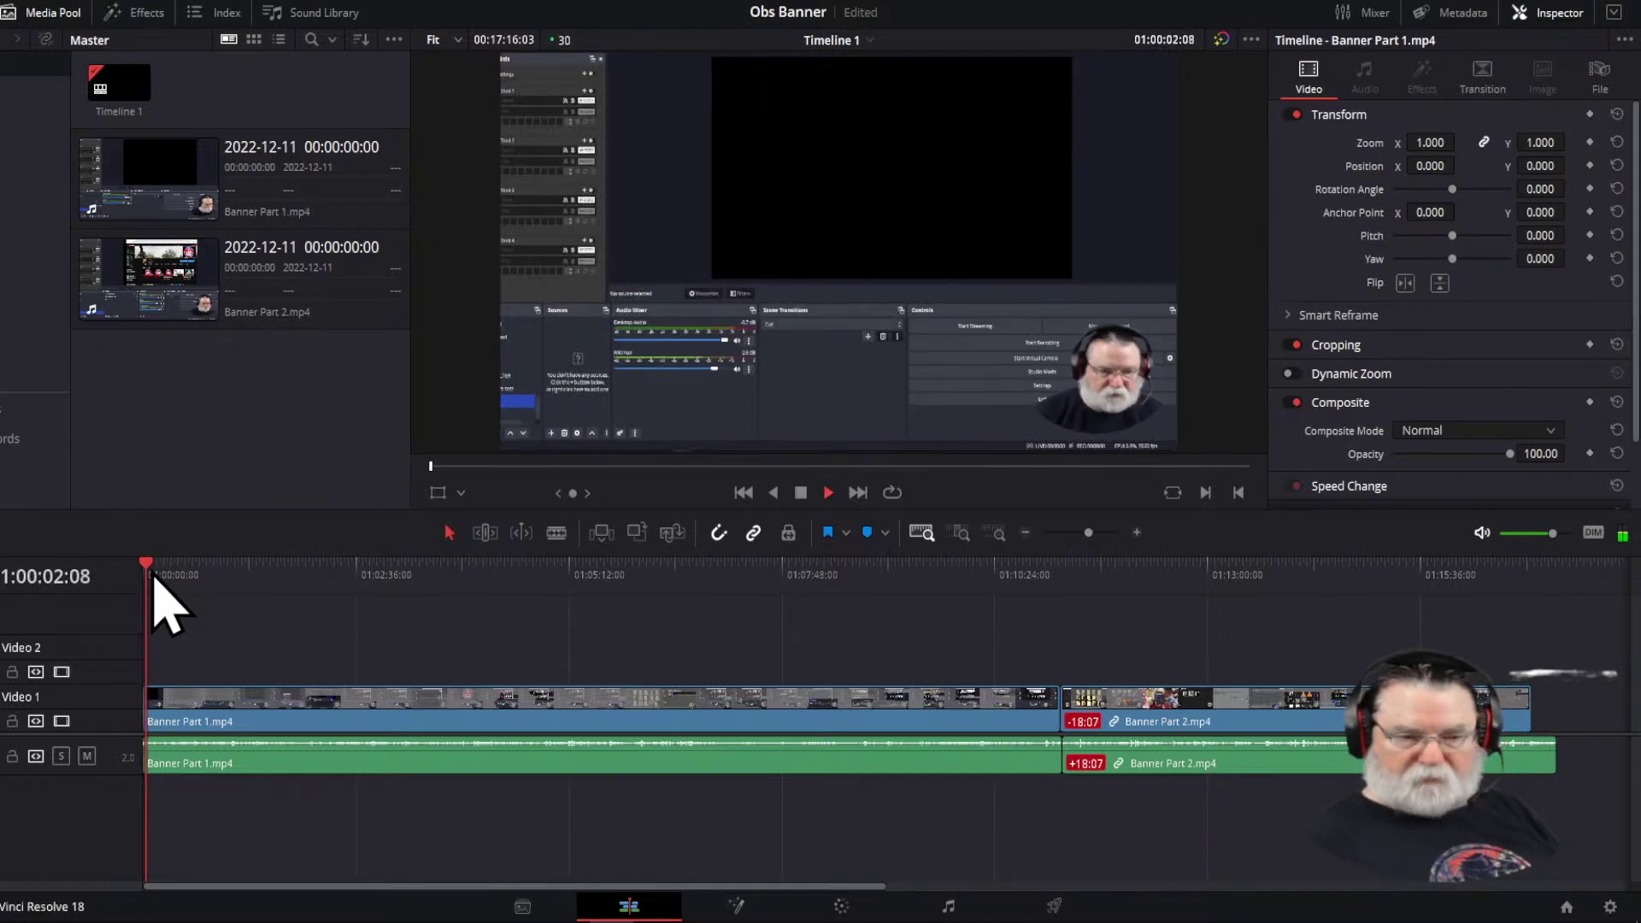
pyautogui.press('space')
pyautogui.moveTo(154, 577); pyautogui.dragTo(973, 598)
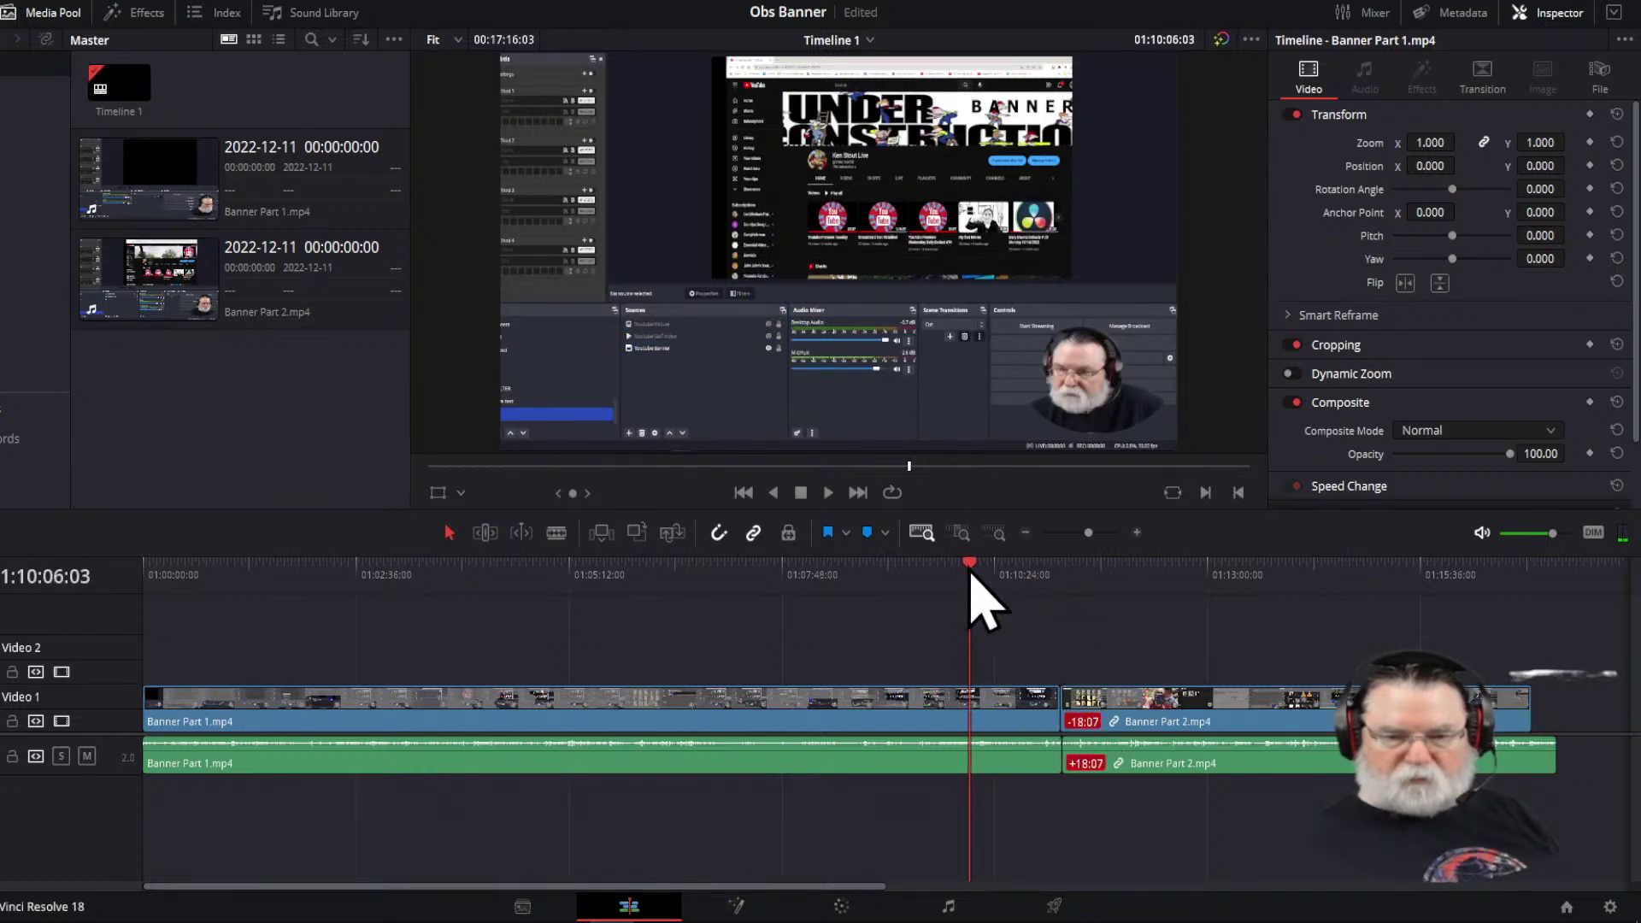
pyautogui.moveTo(978, 586)
pyautogui.mouseDown()
pyautogui.moveTo(1080, 584)
pyautogui.moveTo(1007, 584)
pyautogui.mouseUp()
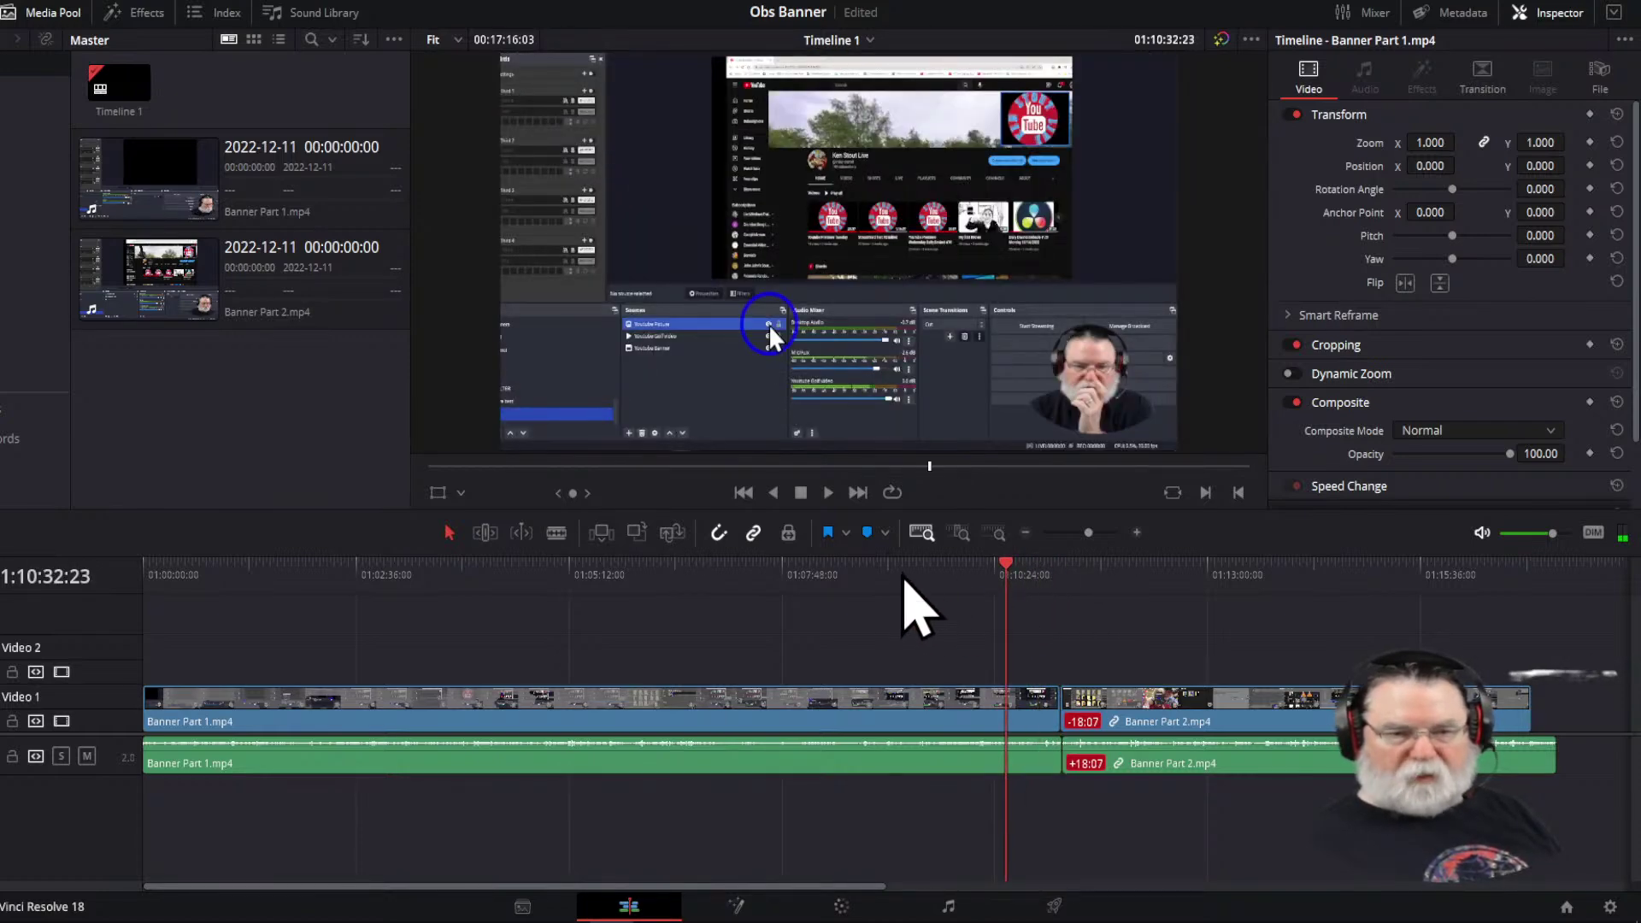
pyautogui.moveTo(1007, 571); pyautogui.dragTo(947, 571)
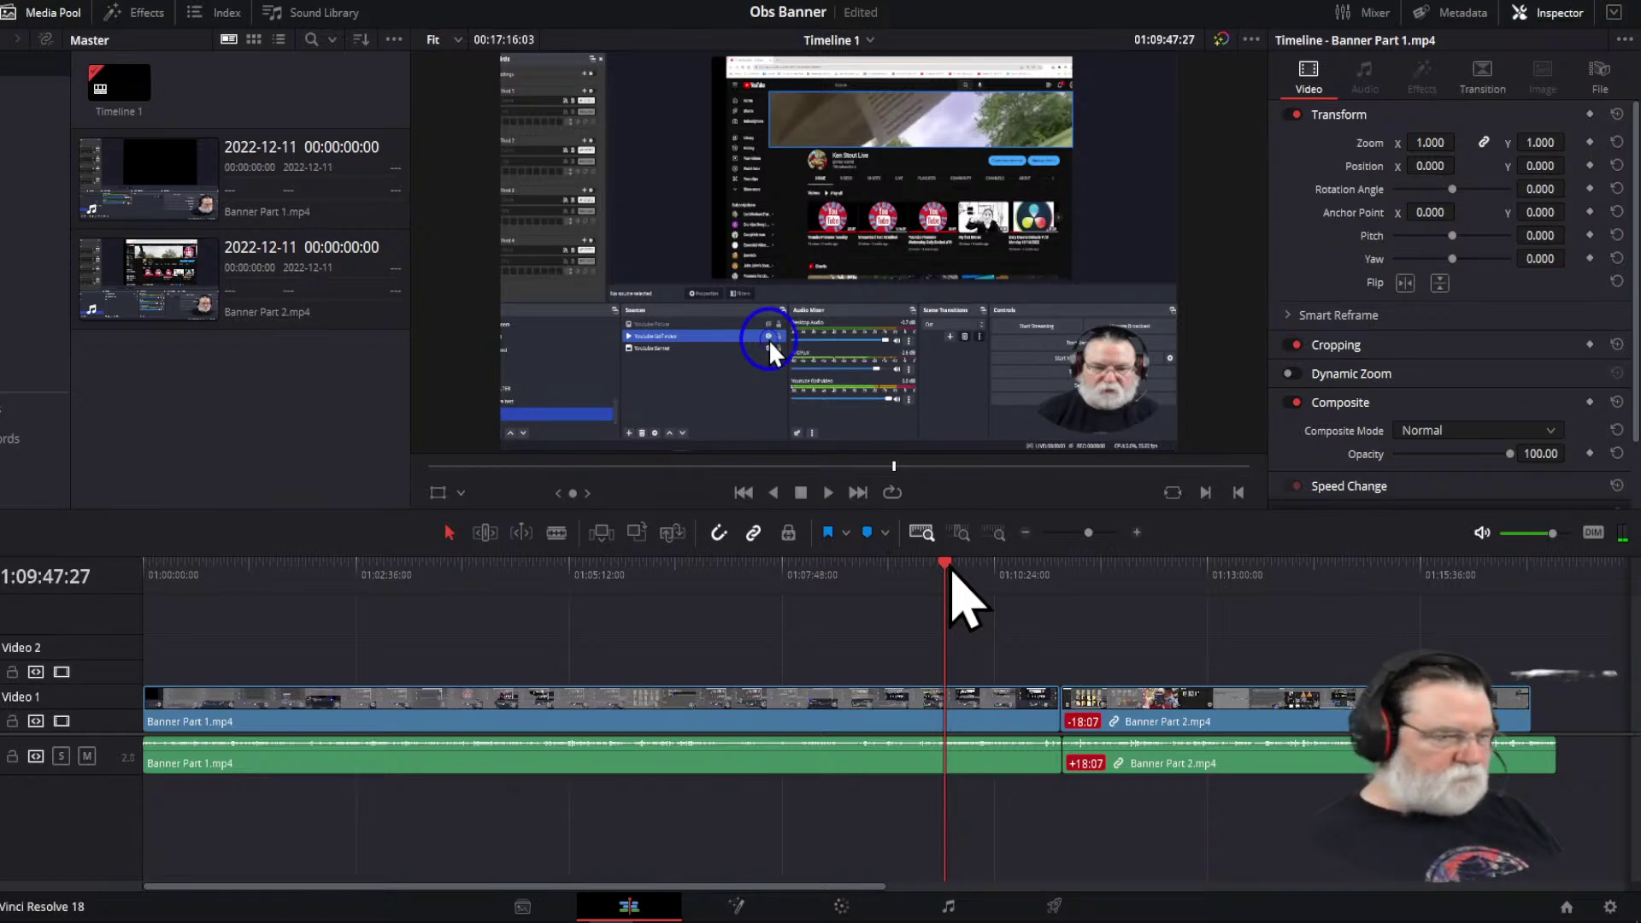
# Preview the Burn Away video transition in the effects library and try to apply it at the cut between Banner Part 1 and Banner Part 2
pyautogui.click(50, 14)
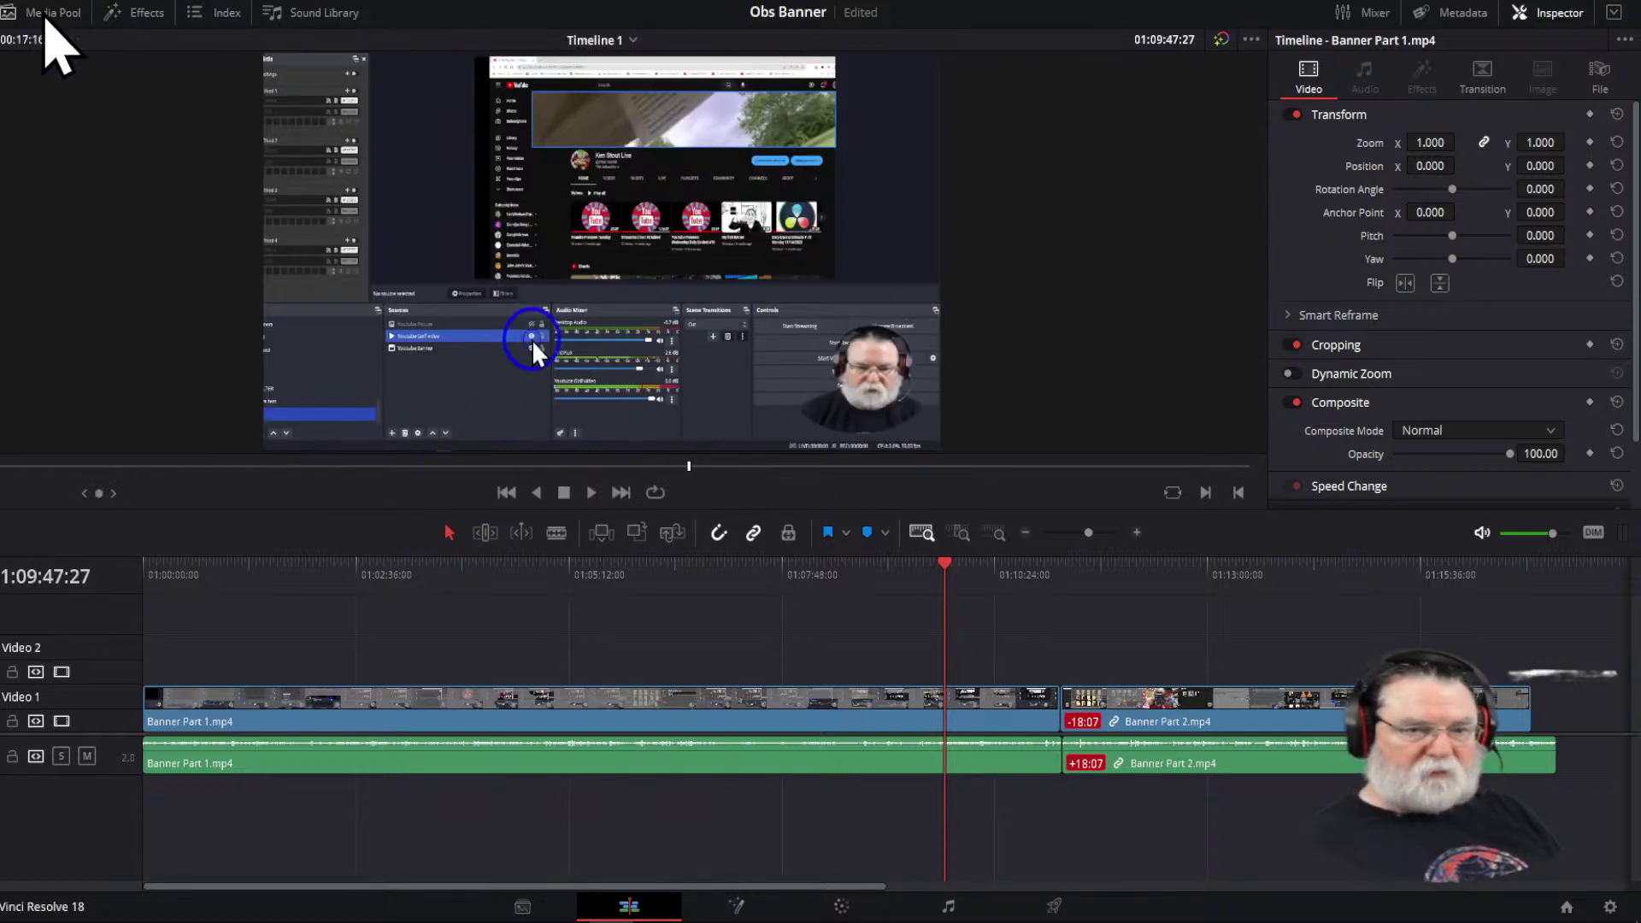
pyautogui.click(116, 12)
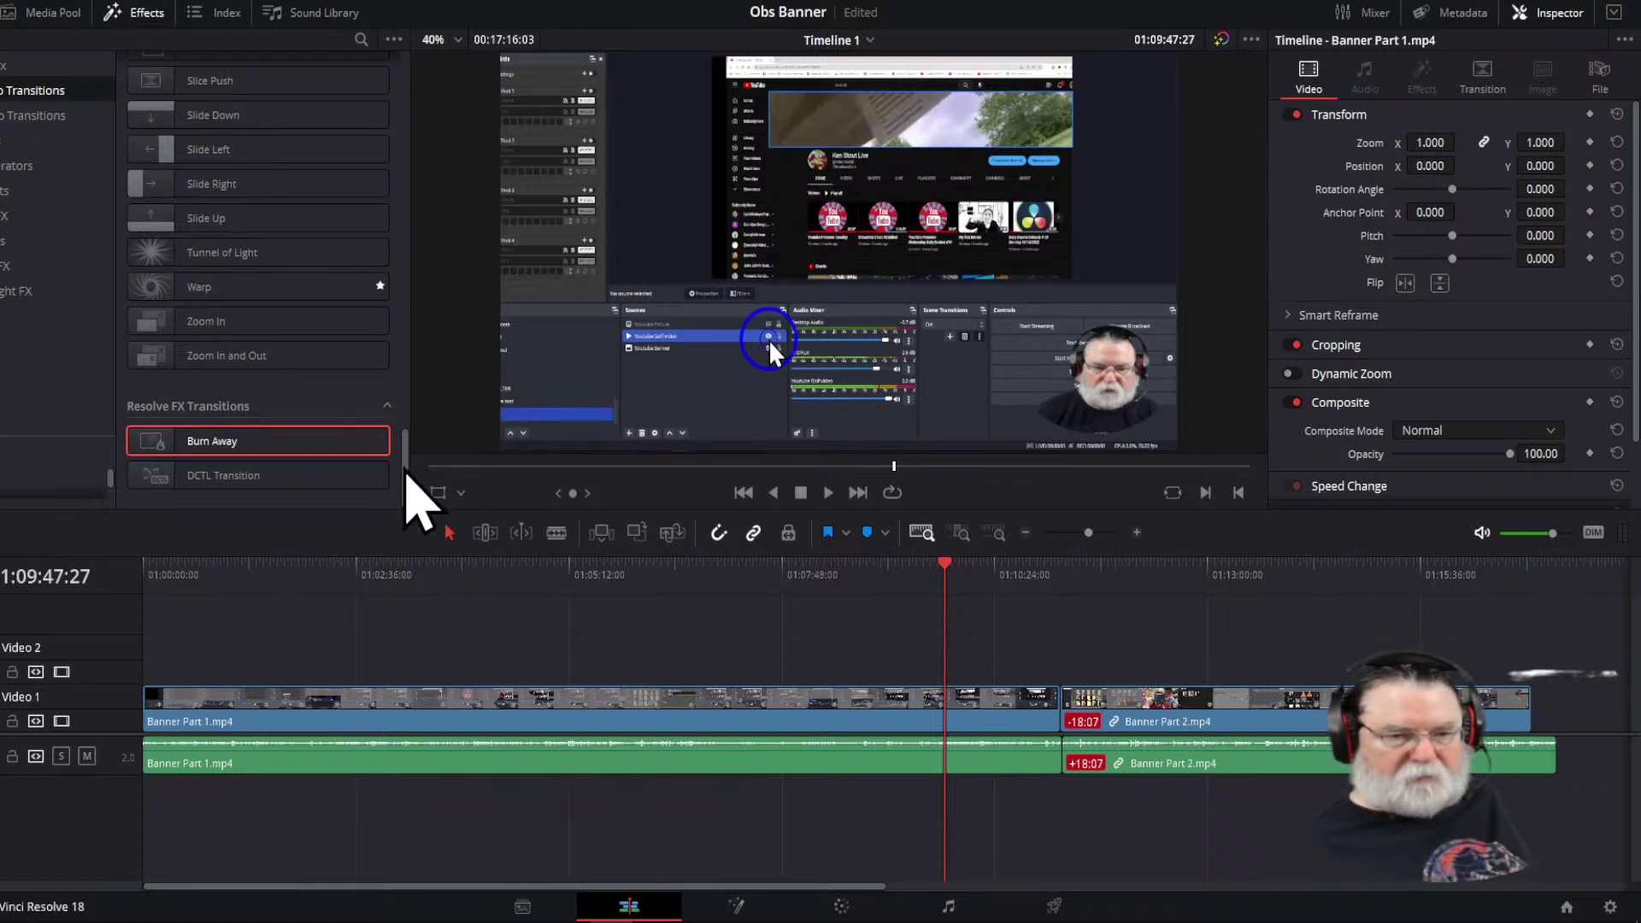
pyautogui.moveTo(165, 449)
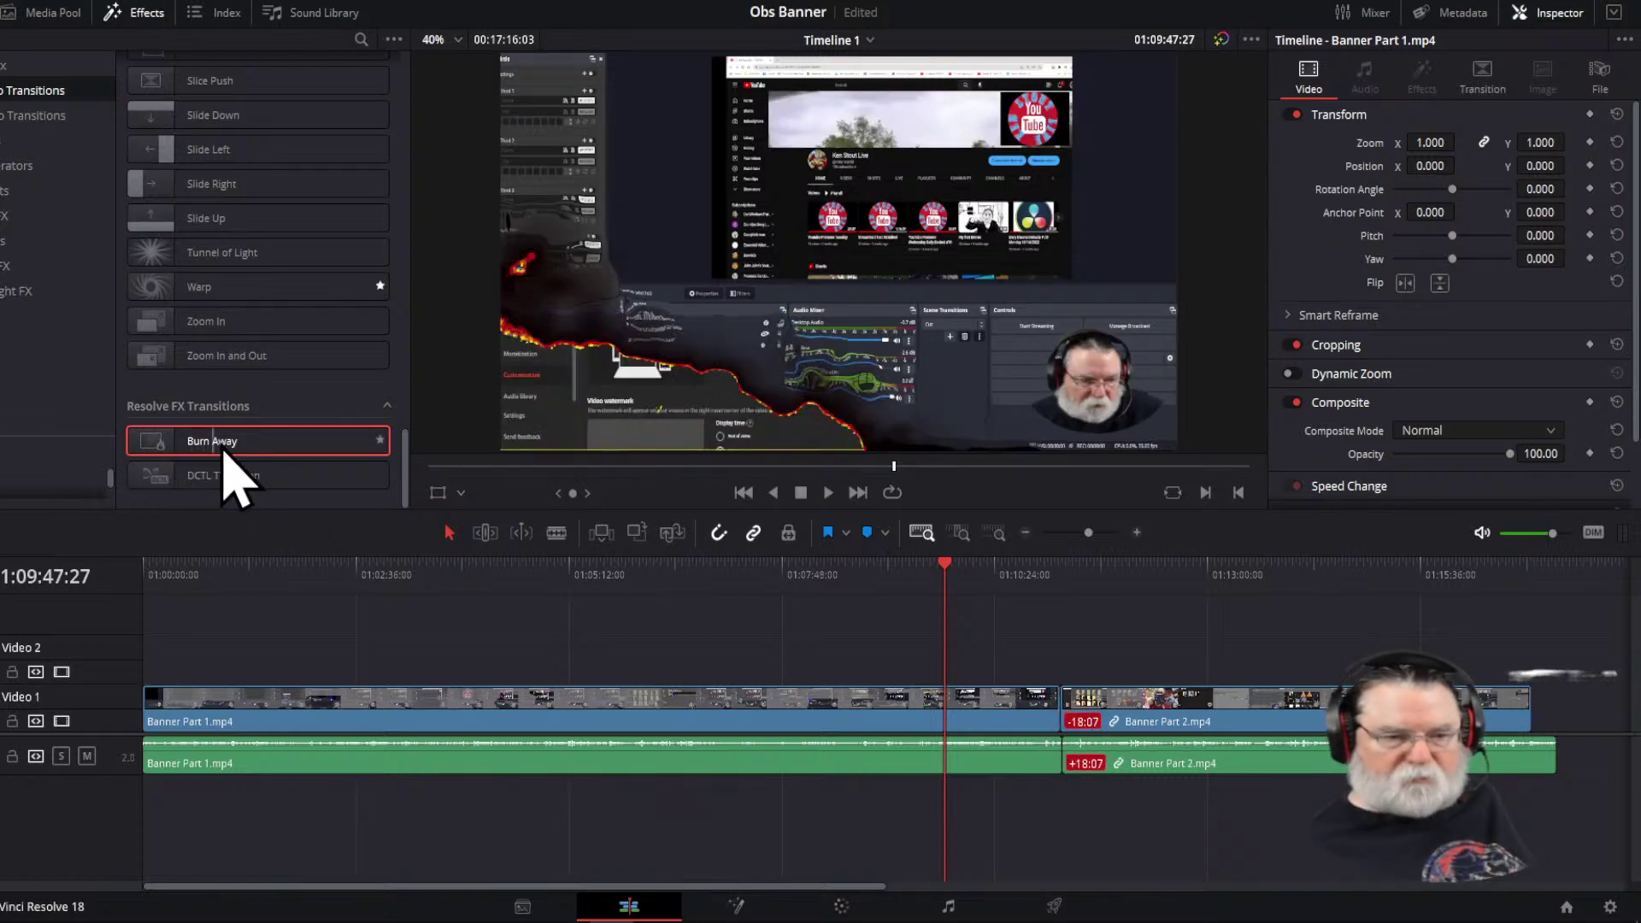
pyautogui.moveTo(193, 451)
pyautogui.mouseDown()
pyautogui.moveTo(354, 466)
pyautogui.moveTo(769, 637)
pyautogui.moveTo(1103, 683)
pyautogui.moveTo(1090, 729)
pyautogui.moveTo(1107, 735)
pyautogui.moveTo(203, 725)
pyautogui.moveTo(1103, 726)
pyautogui.moveTo(1012, 722)
pyautogui.moveTo(1053, 718)
pyautogui.mouseUp()
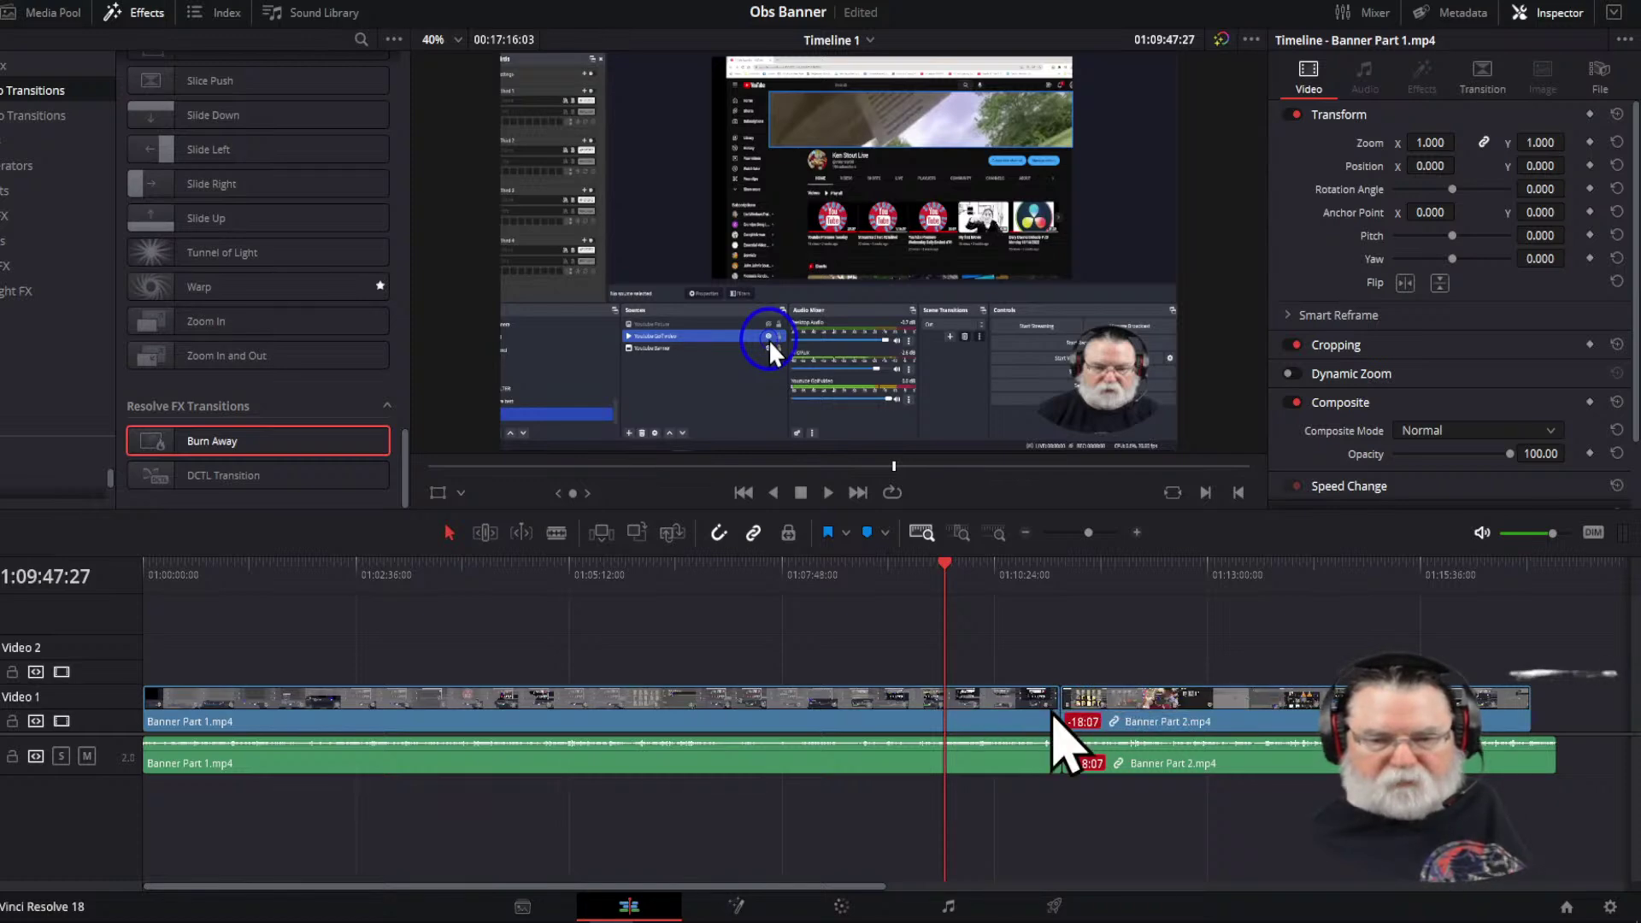
# Scrub and play the timeline across the cut between Banner Part 1 and Banner Part 2
pyautogui.moveTo(947, 573)
pyautogui.mouseDown()
pyautogui.moveTo(1199, 590)
pyautogui.moveTo(862, 623)
pyautogui.mouseUp()
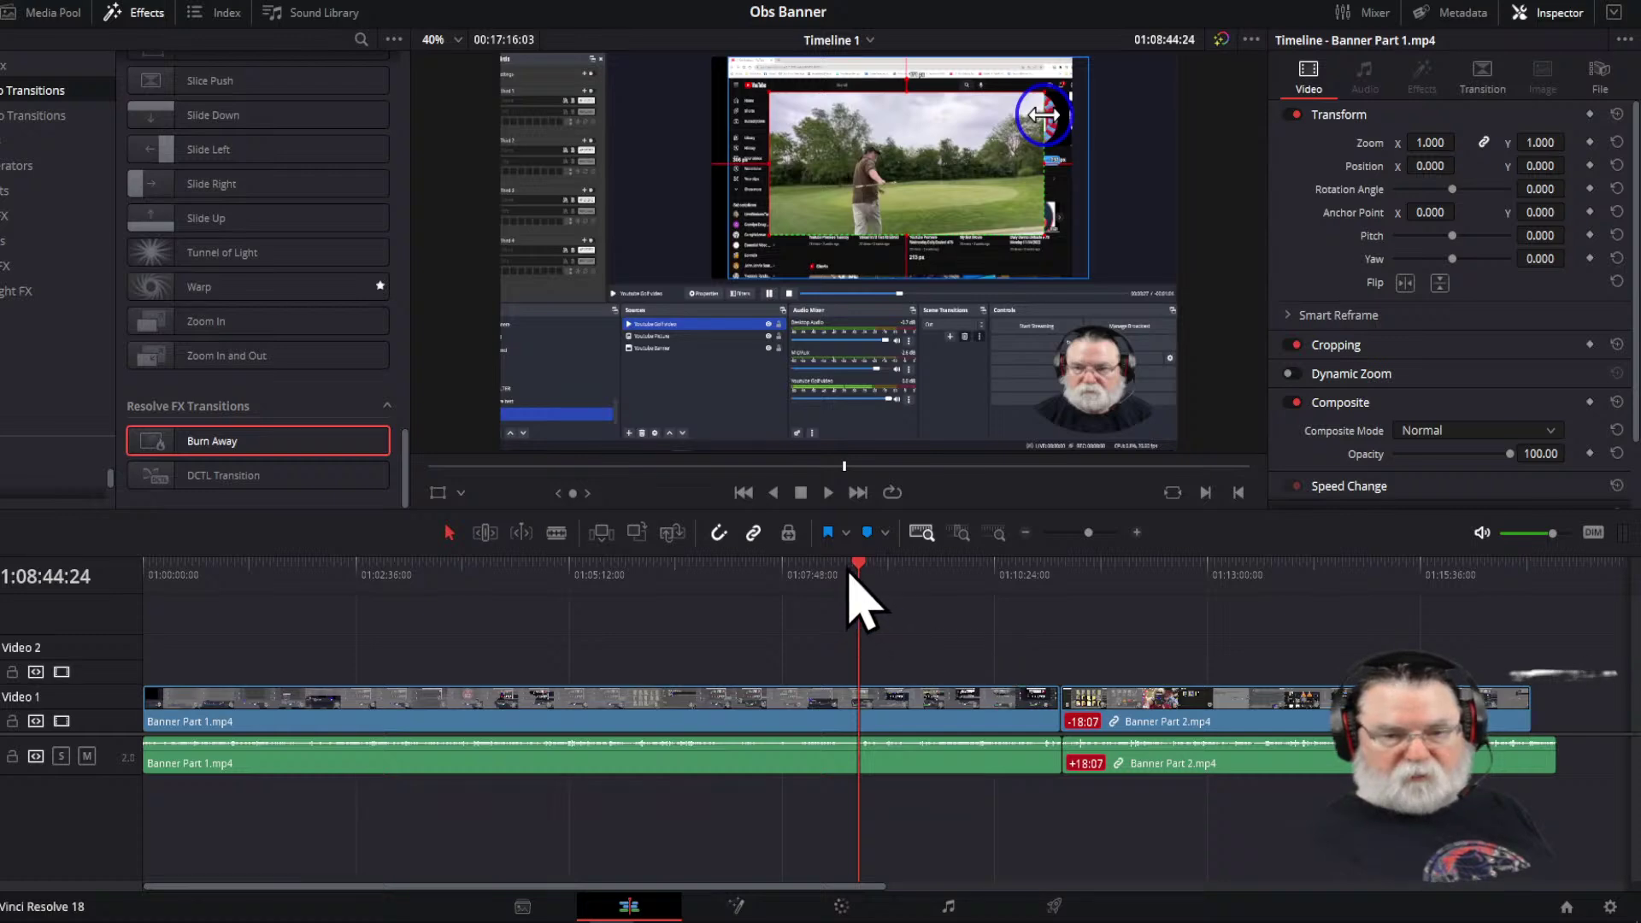
pyautogui.moveTo(864, 576); pyautogui.dragTo(1065, 592)
pyautogui.press('space')
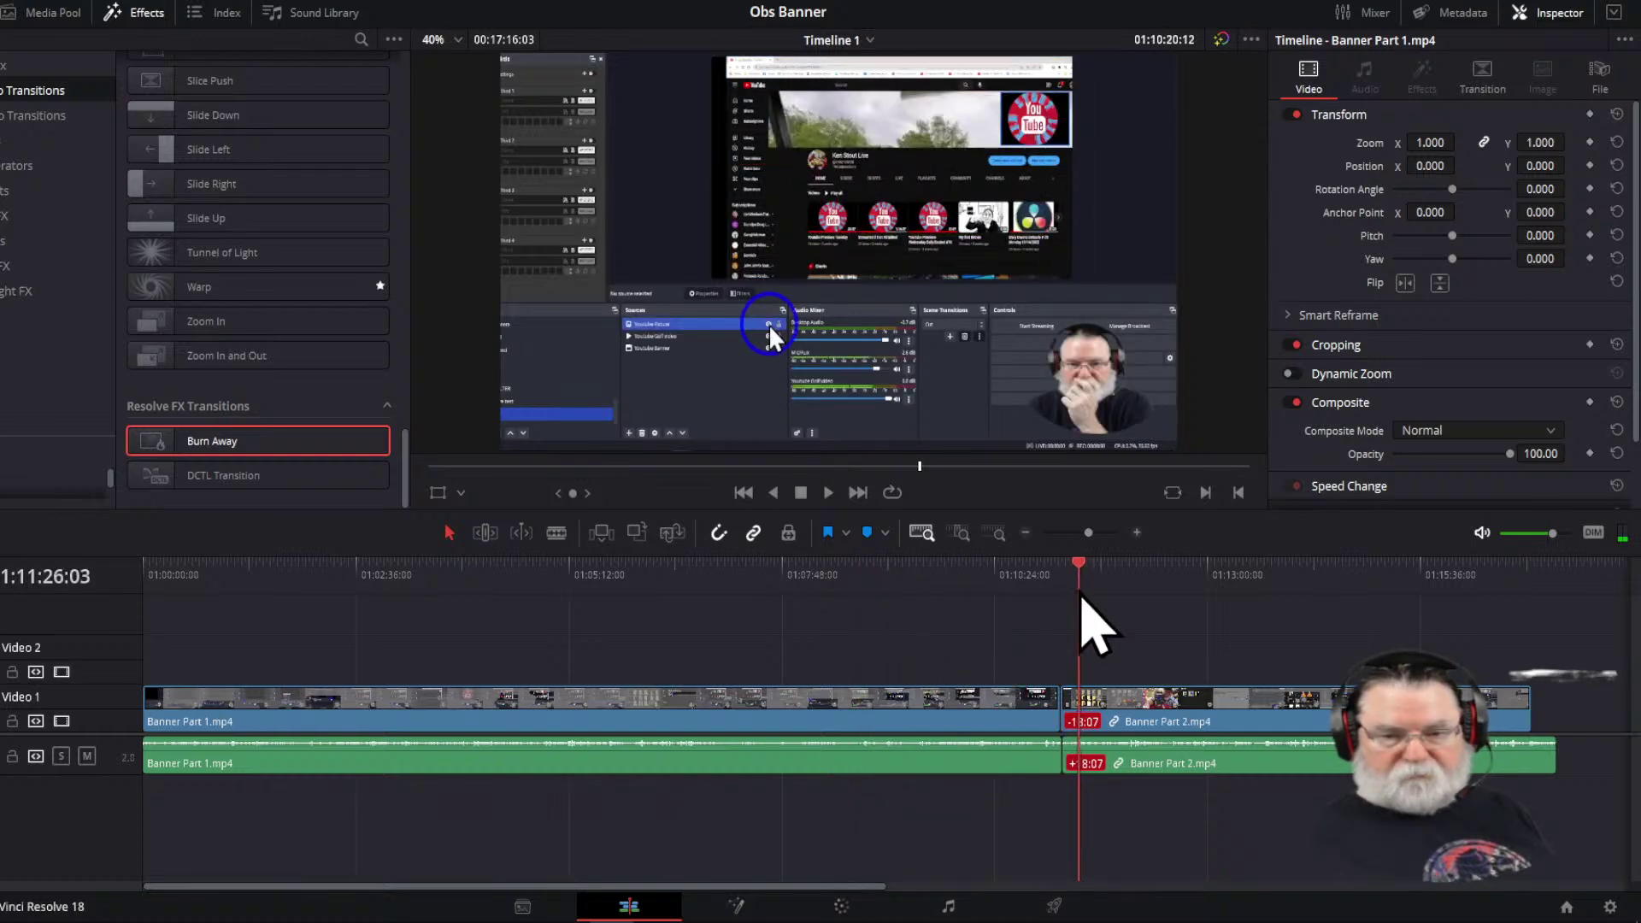
pyautogui.press('space')
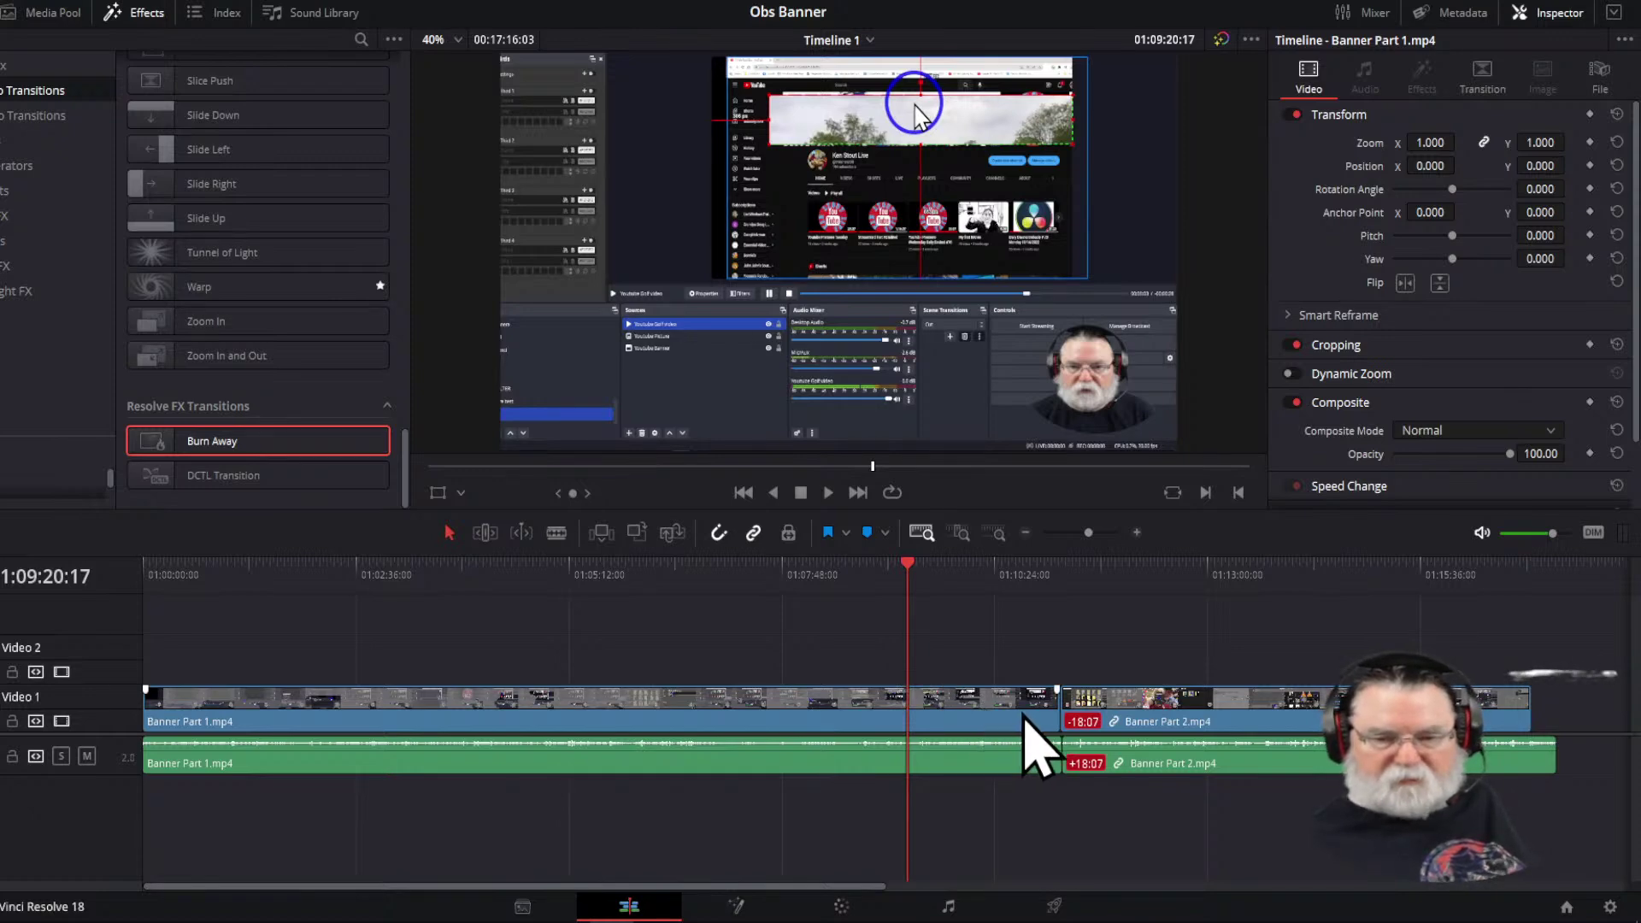
# Open a gap before the Banner Part 2 clip and split both the video and audio near the end of Banner Part 1
pyautogui.moveTo(1108, 627); pyautogui.dragTo(1201, 732)
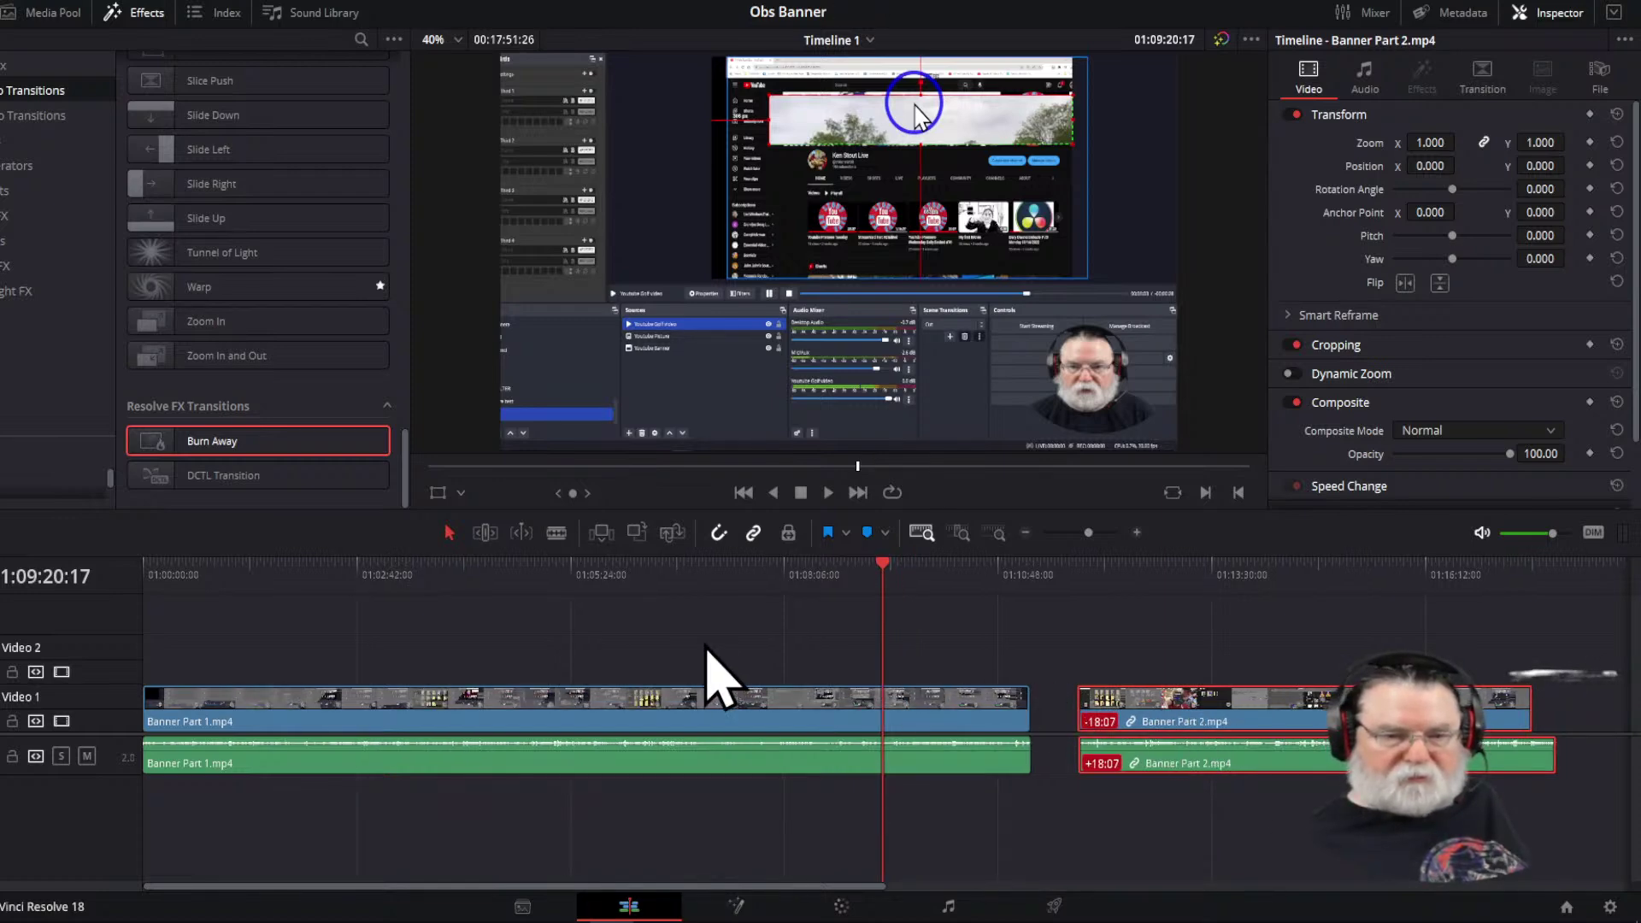
pyautogui.click(557, 533)
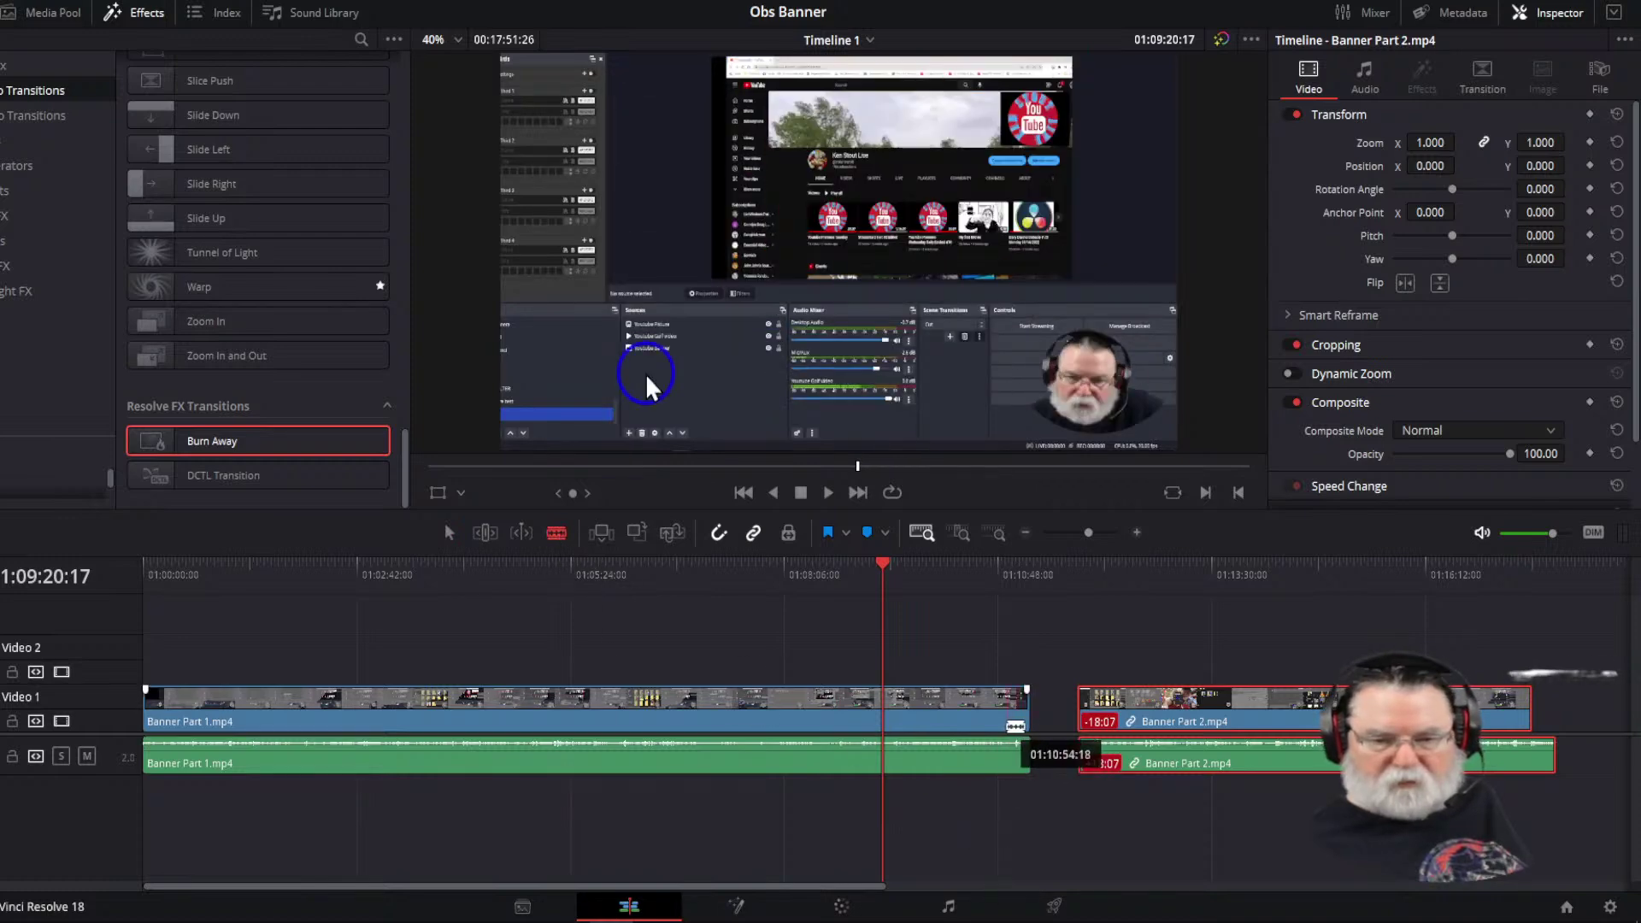
pyautogui.click(1012, 723)
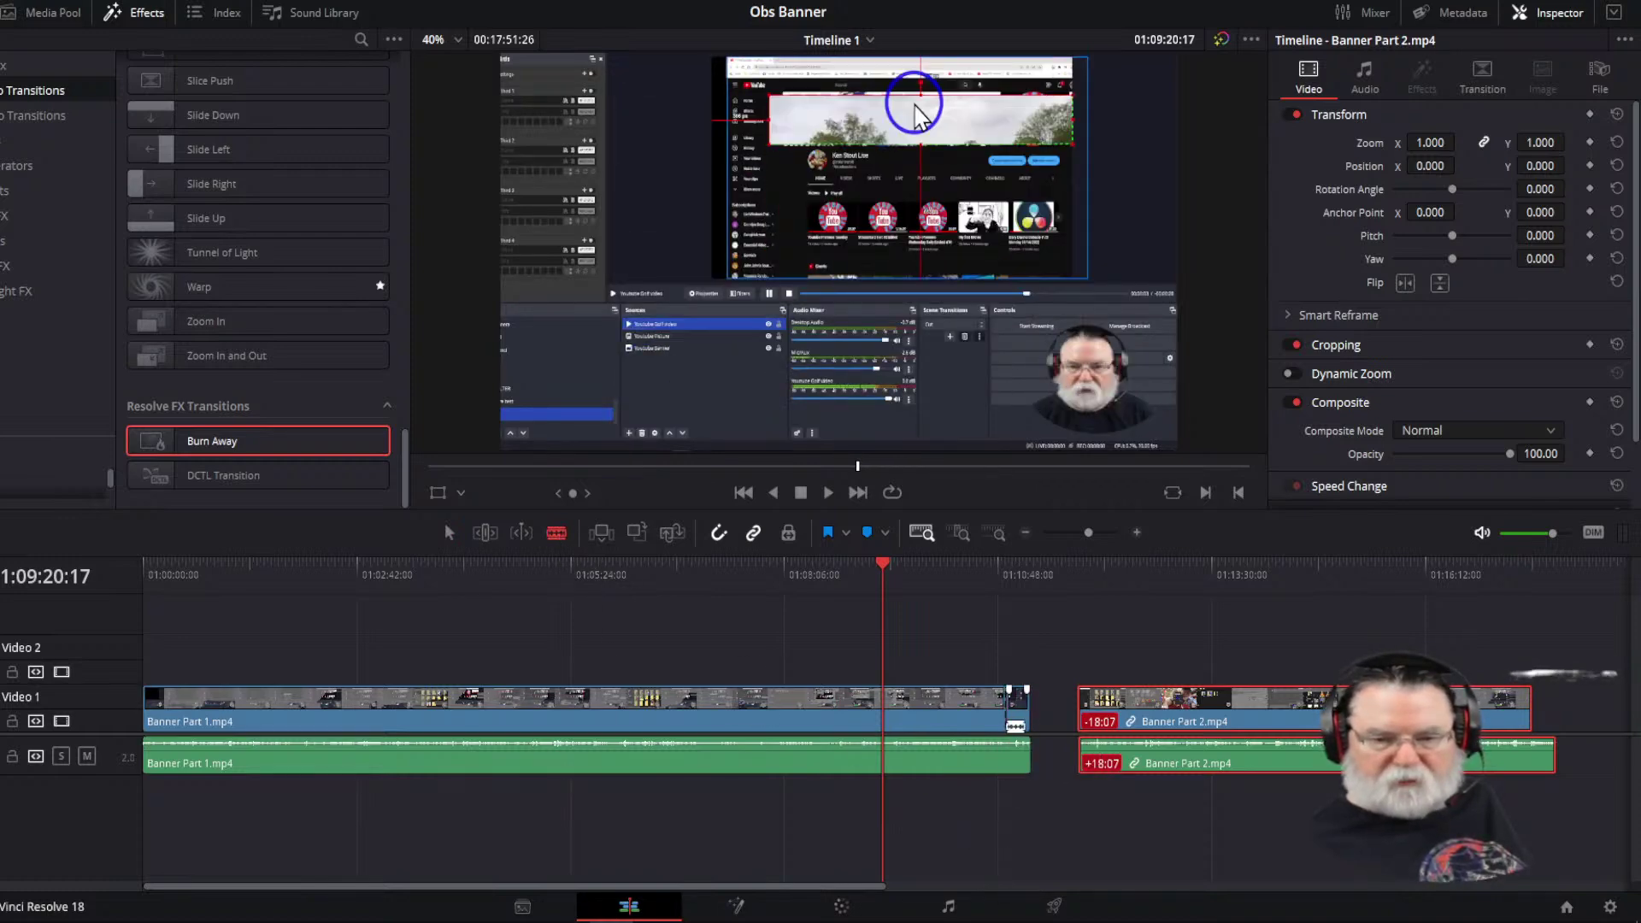
pyautogui.click(1007, 759)
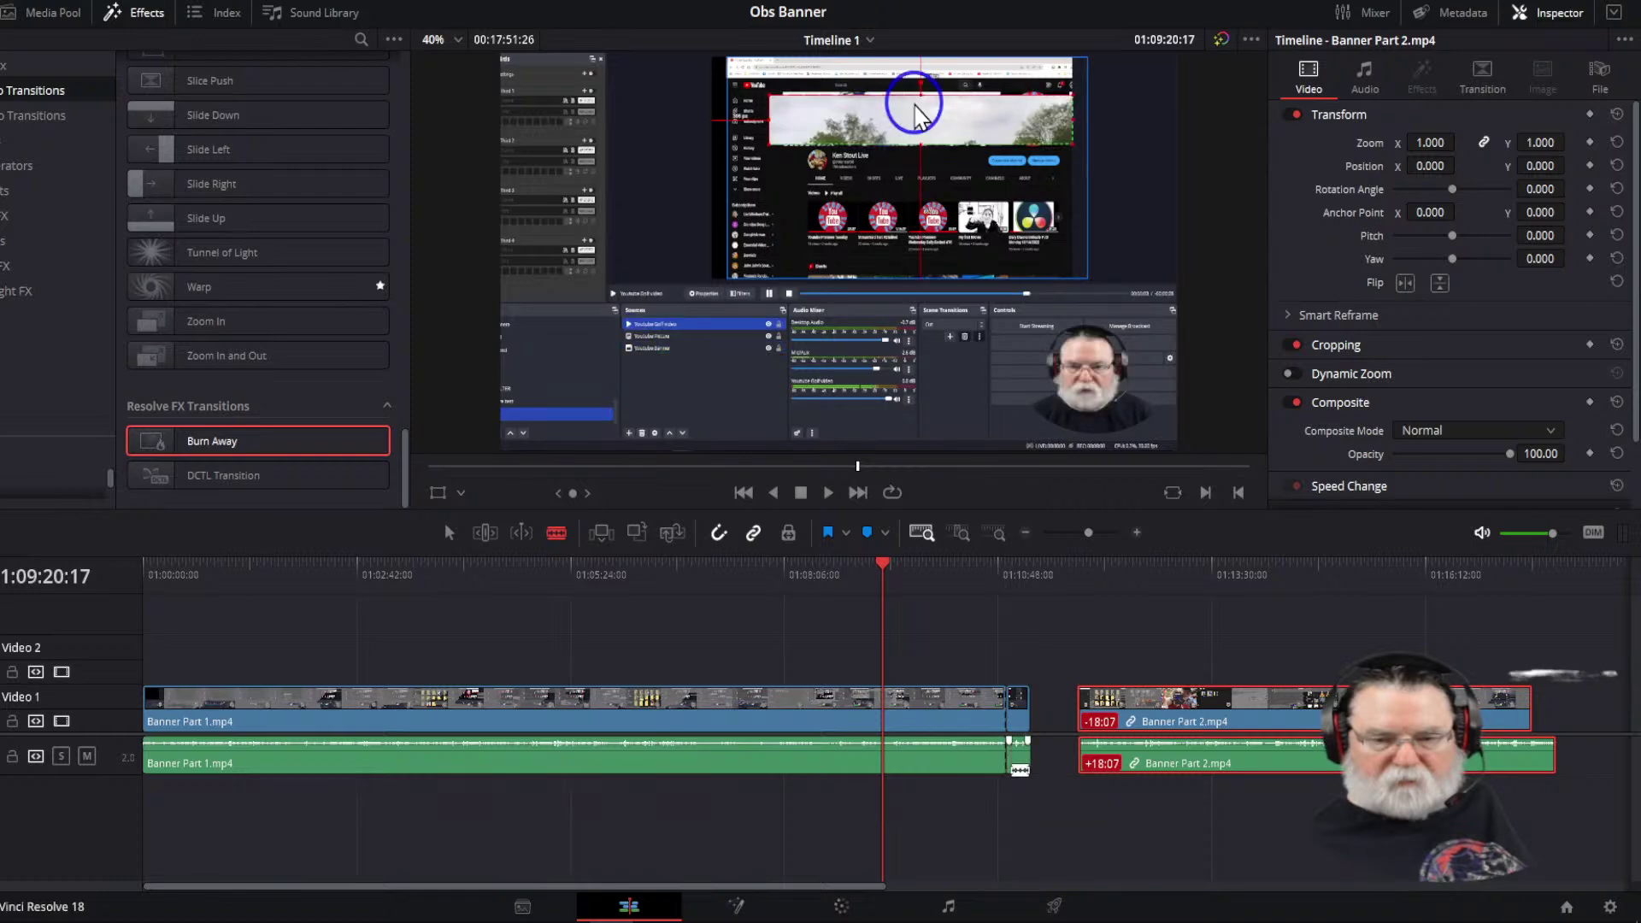
pyautogui.click(449, 532)
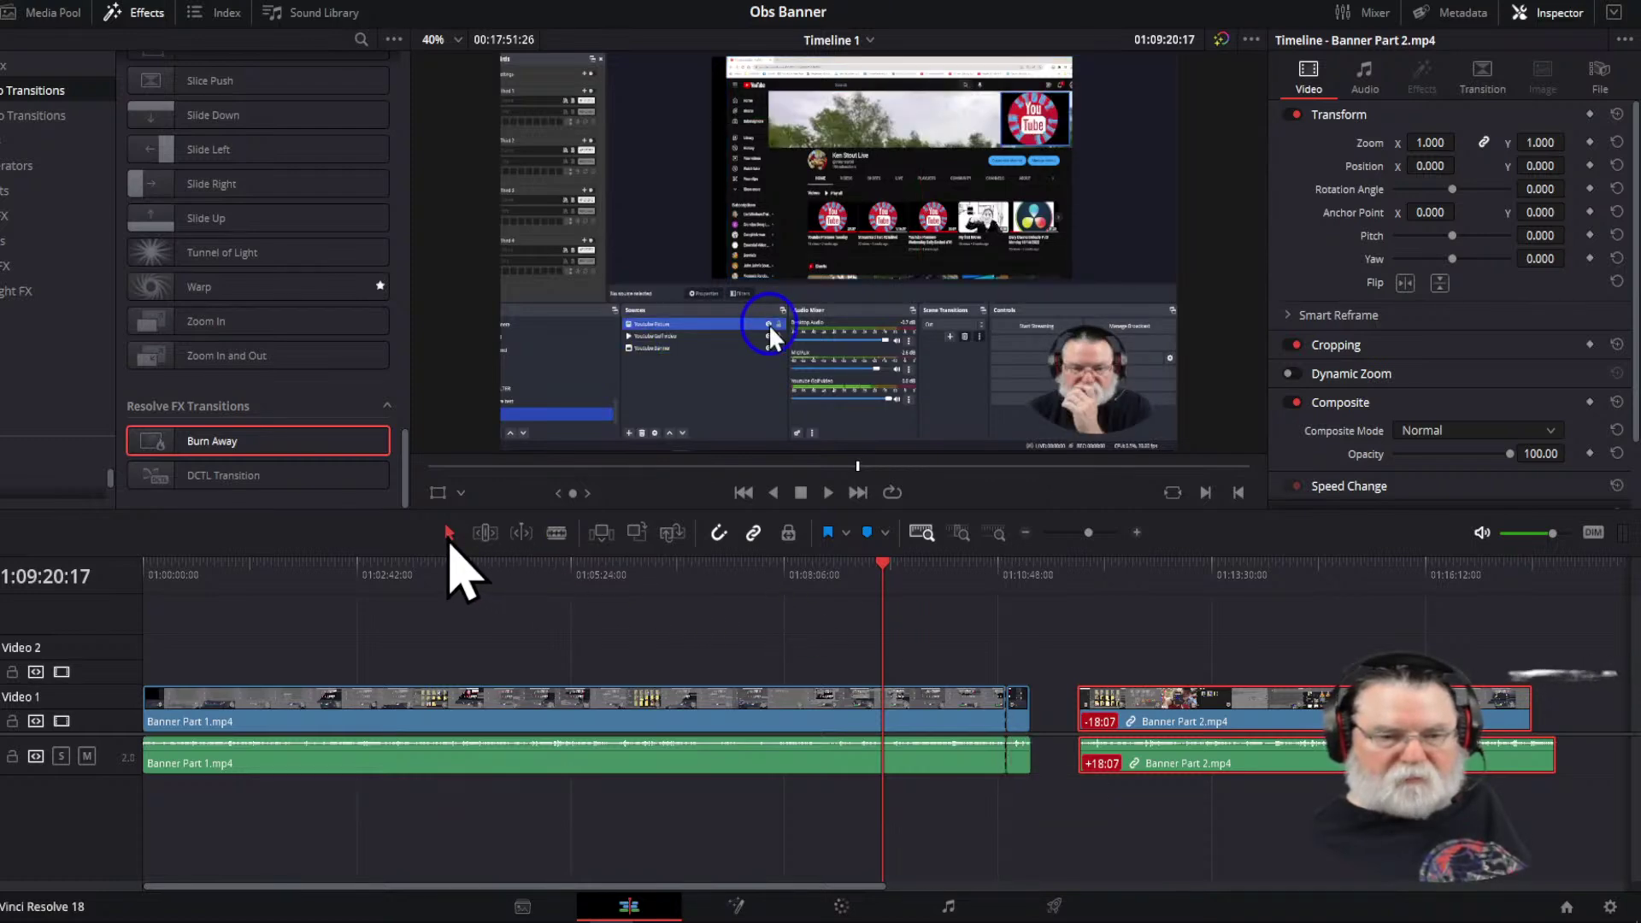
# Separate the short split-off end of Banner Part 1 and delete its video and audio pieces
pyautogui.moveTo(1026, 723); pyautogui.dragTo(1044, 787)
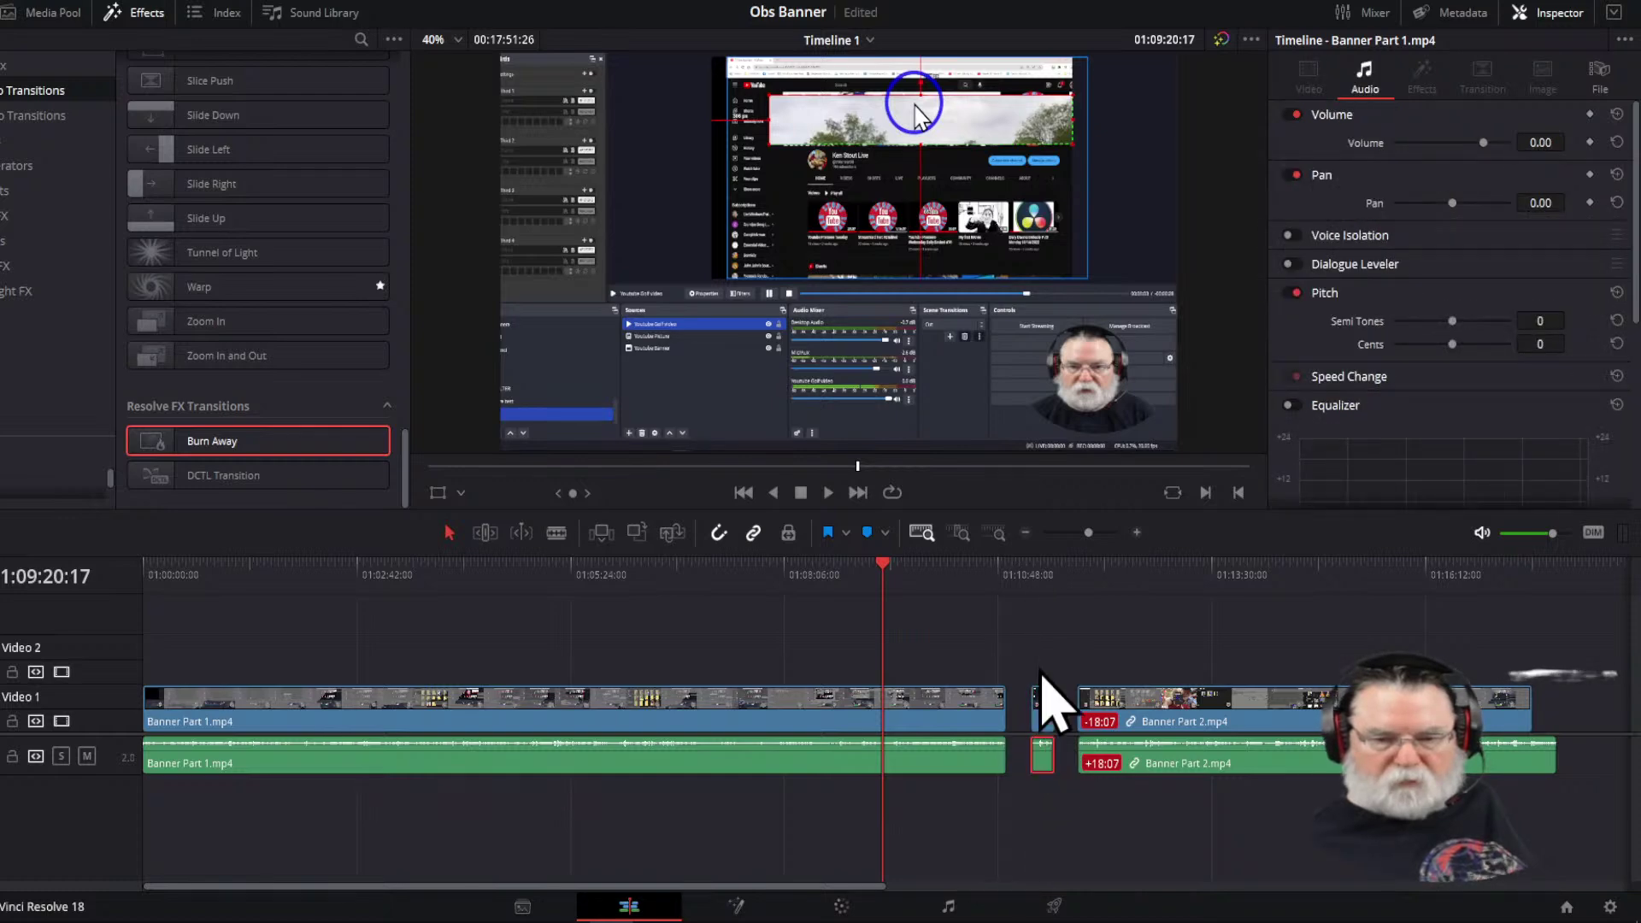
pyautogui.click(1041, 723)
pyautogui.click(1041, 722)
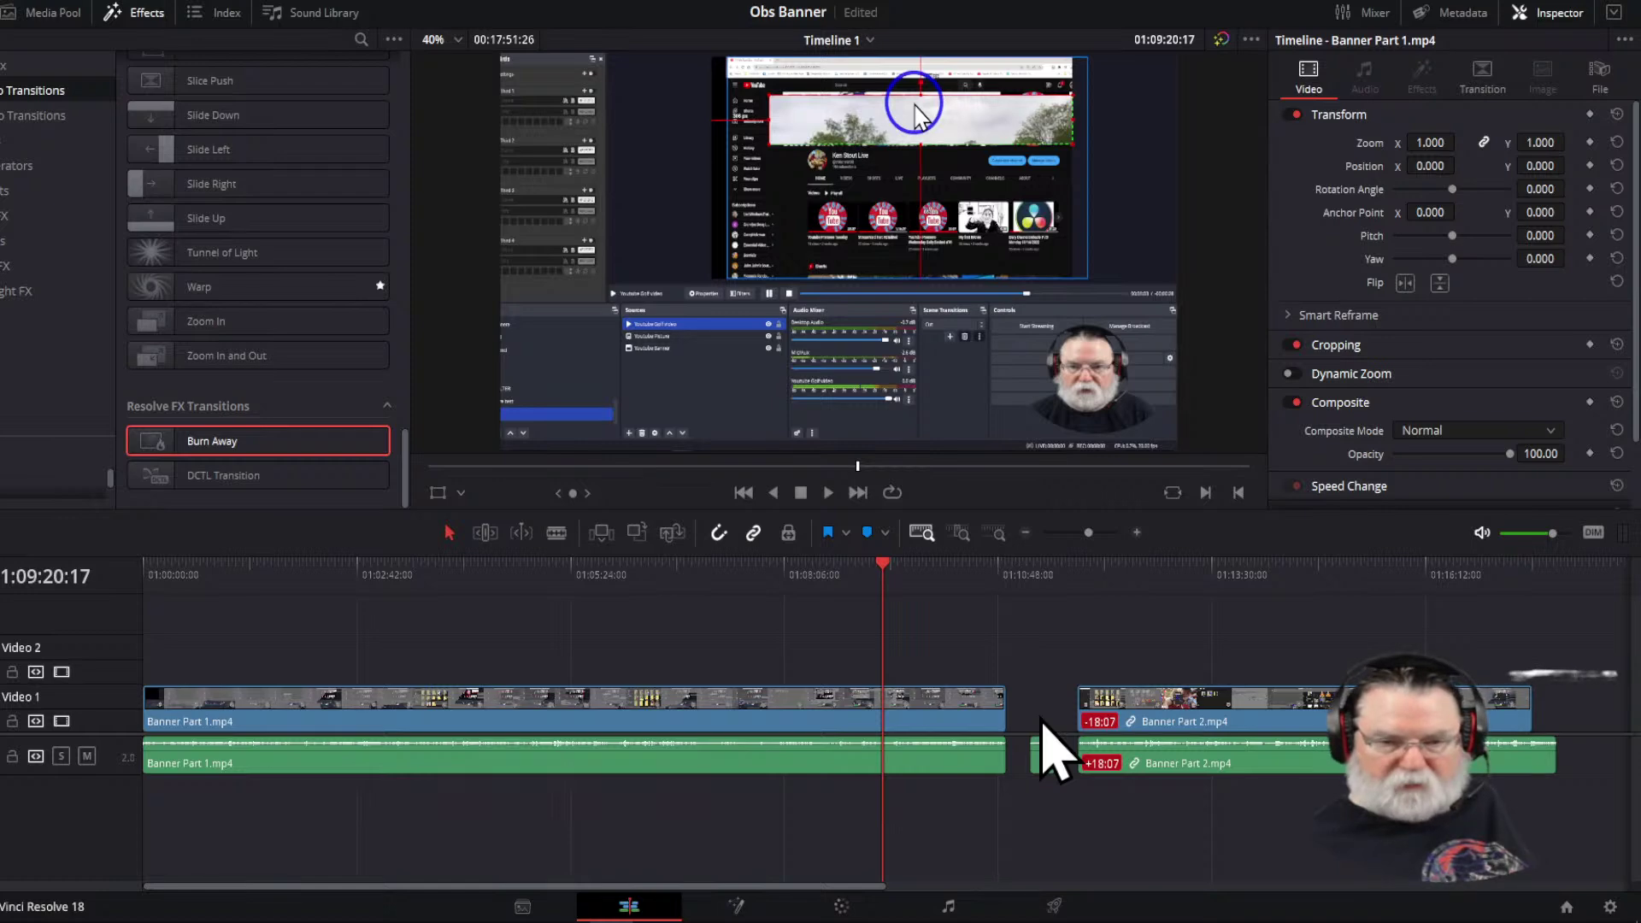
pyautogui.click(1045, 756)
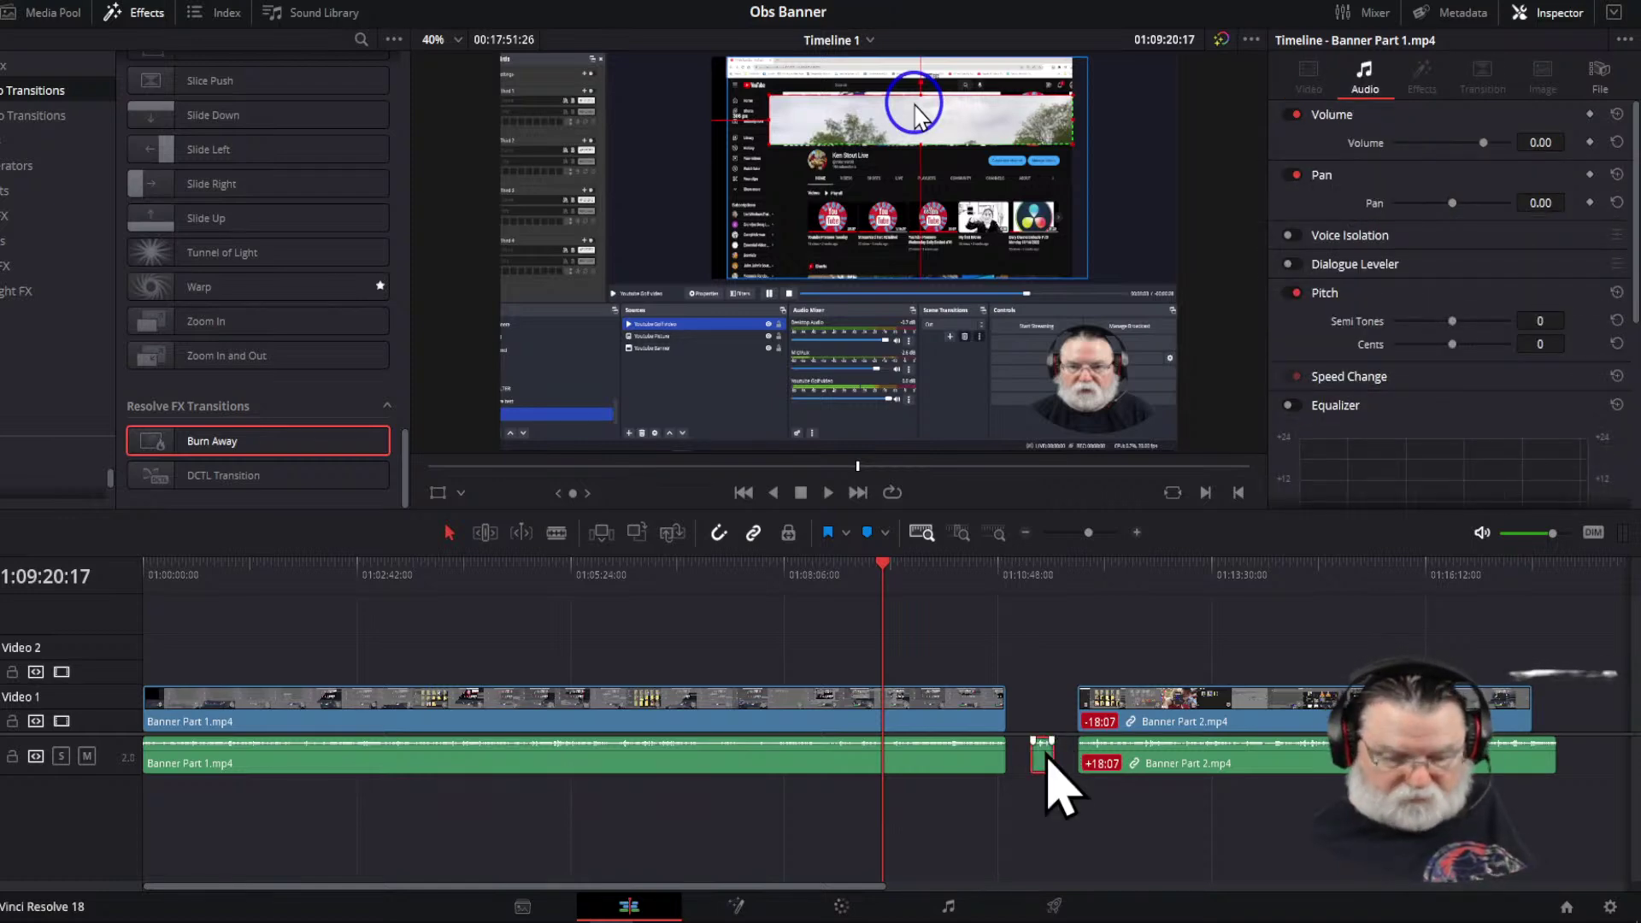
pyautogui.press('Delete')
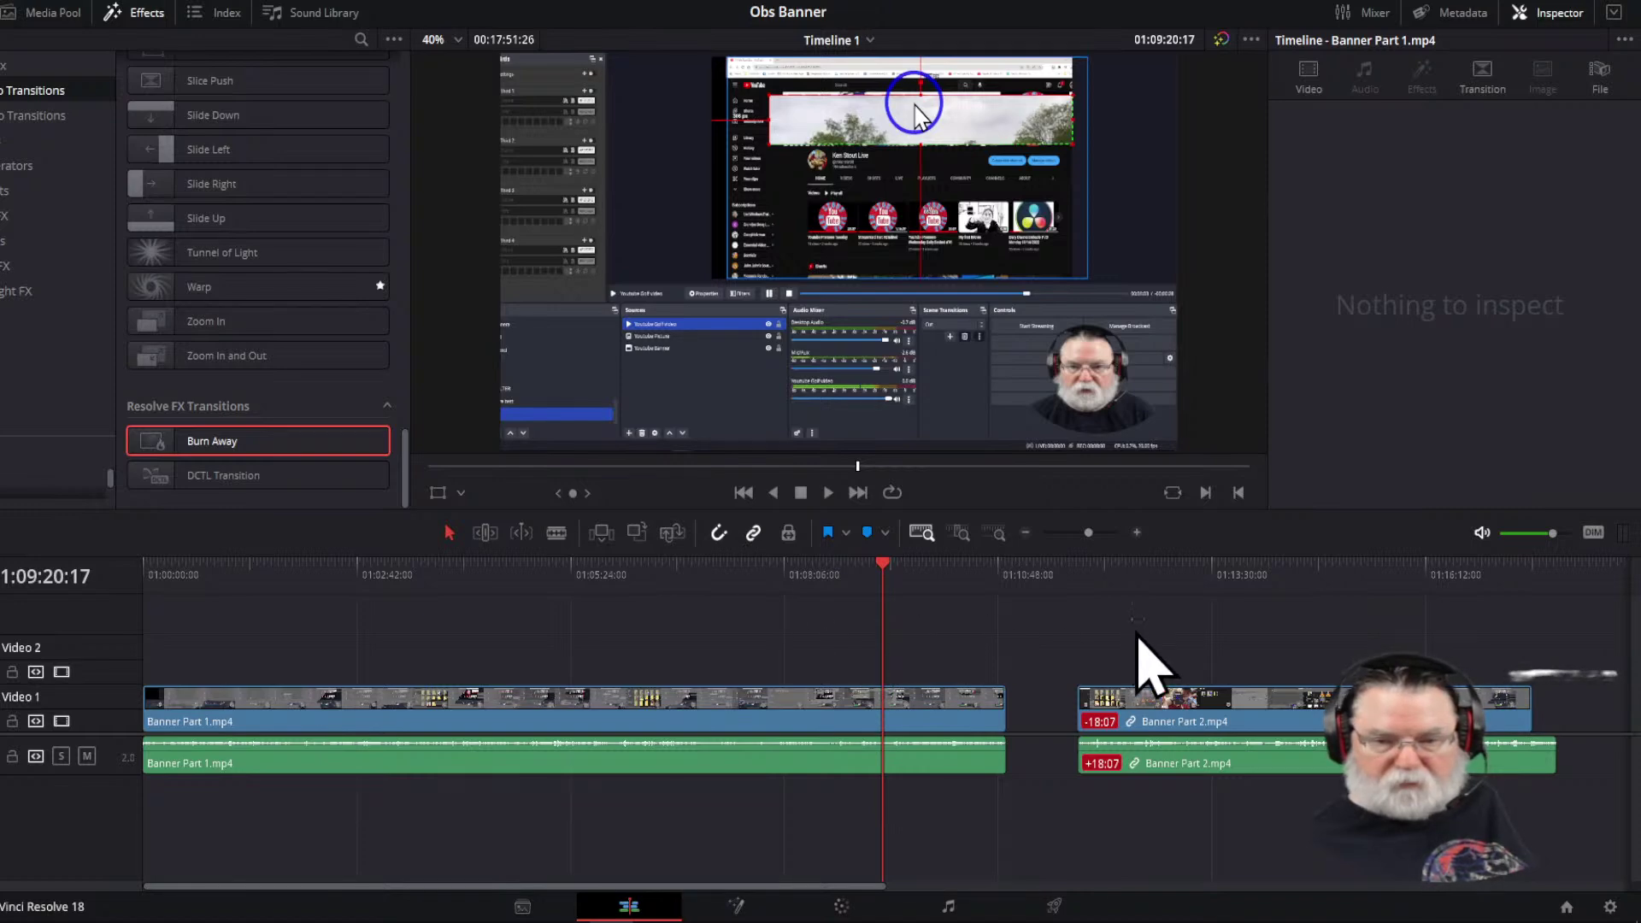
# Move the Banner Part 2 clip back against the trimmed end of Banner Part 1 and go to the timeline's end
pyautogui.click(1191, 726)
pyautogui.moveTo(1190, 726); pyautogui.dragTo(1118, 731)
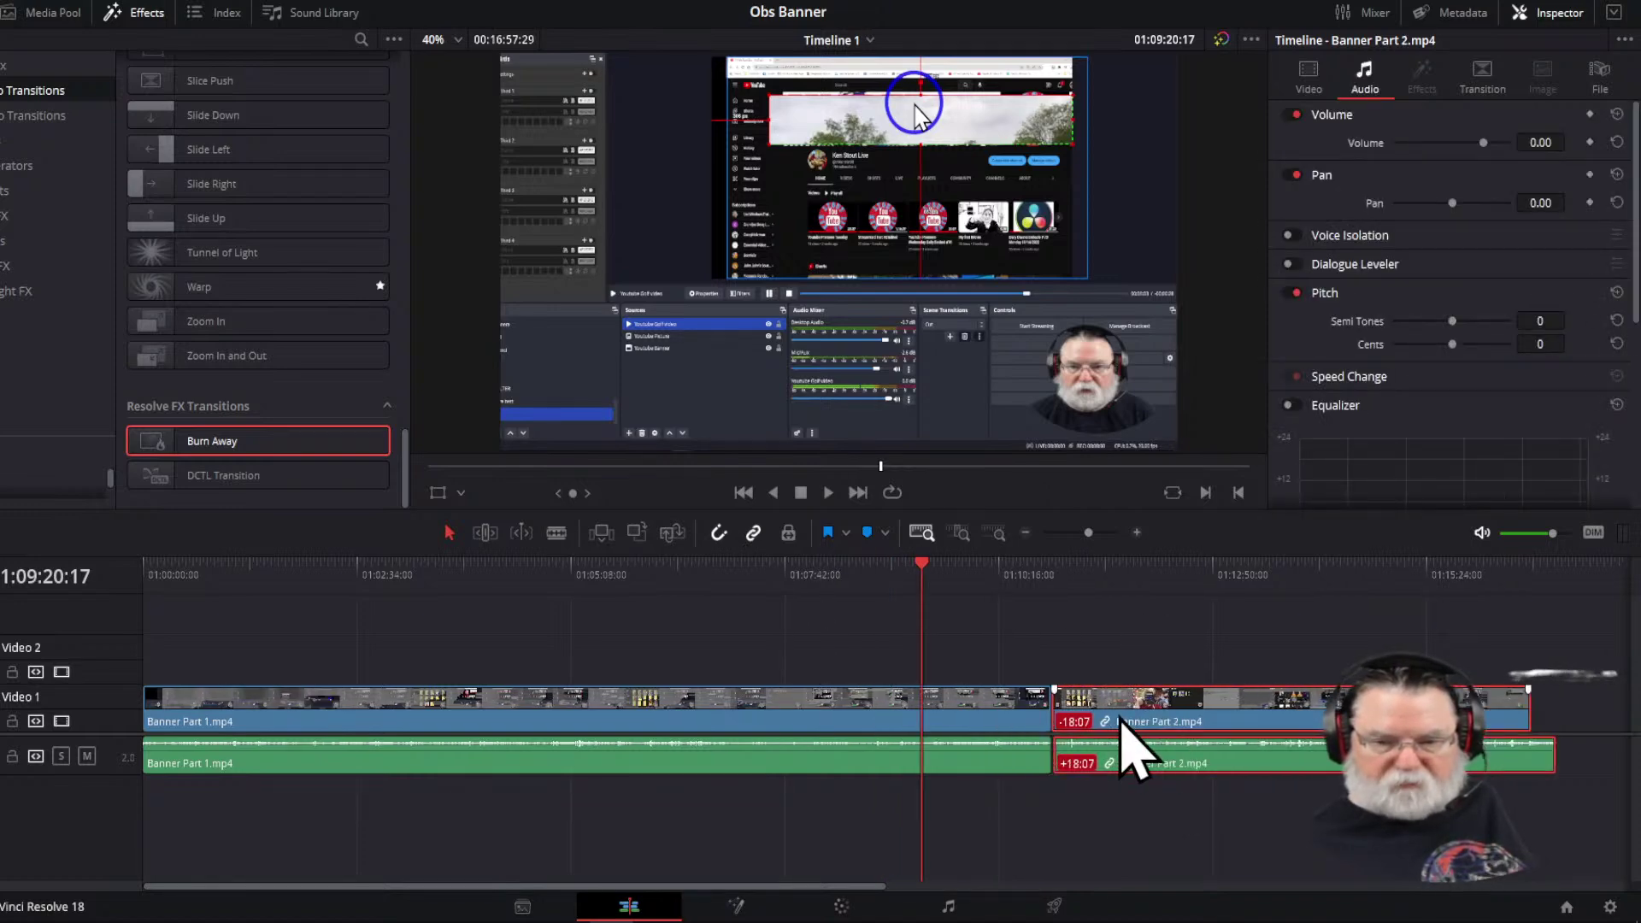
pyautogui.press('End')
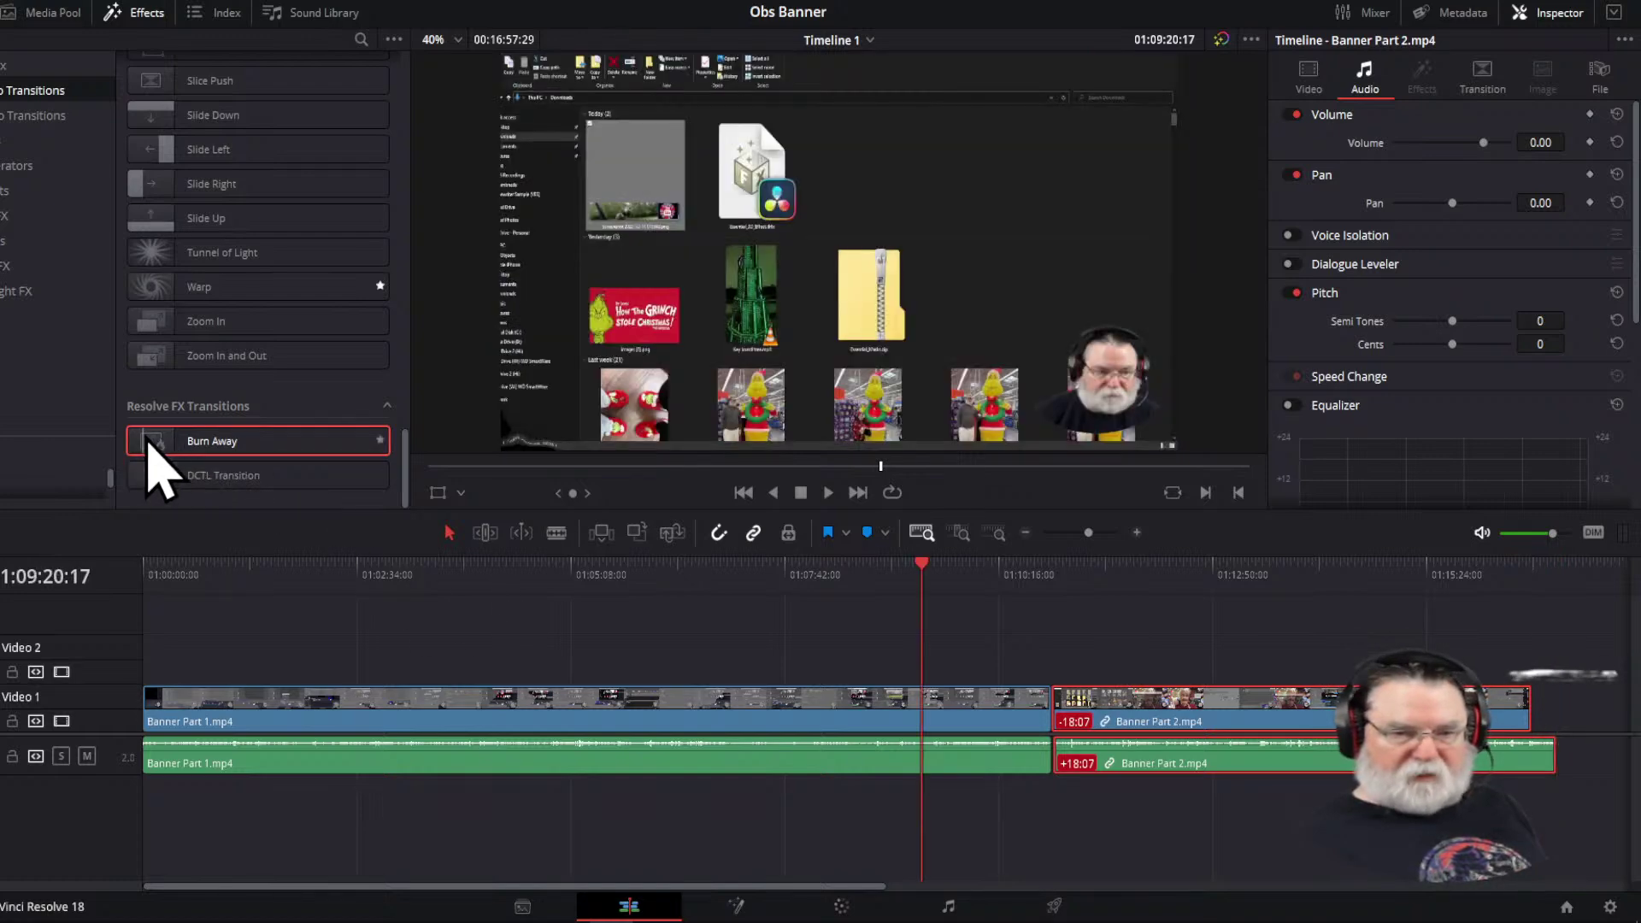
# Try the Burn Away transition again and box-select the video clips around the cut between Banner Part 1 and Banner Part 2
pyautogui.moveTo(183, 451)
pyautogui.mouseDown()
pyautogui.moveTo(382, 483)
pyautogui.moveTo(1038, 726)
pyautogui.moveTo(1169, 725)
pyautogui.moveTo(1038, 725)
pyautogui.moveTo(1058, 724)
pyautogui.moveTo(543, 544)
pyautogui.moveTo(224, 456)
pyautogui.mouseUp()
pyautogui.hotkey('ctrl', 'z')
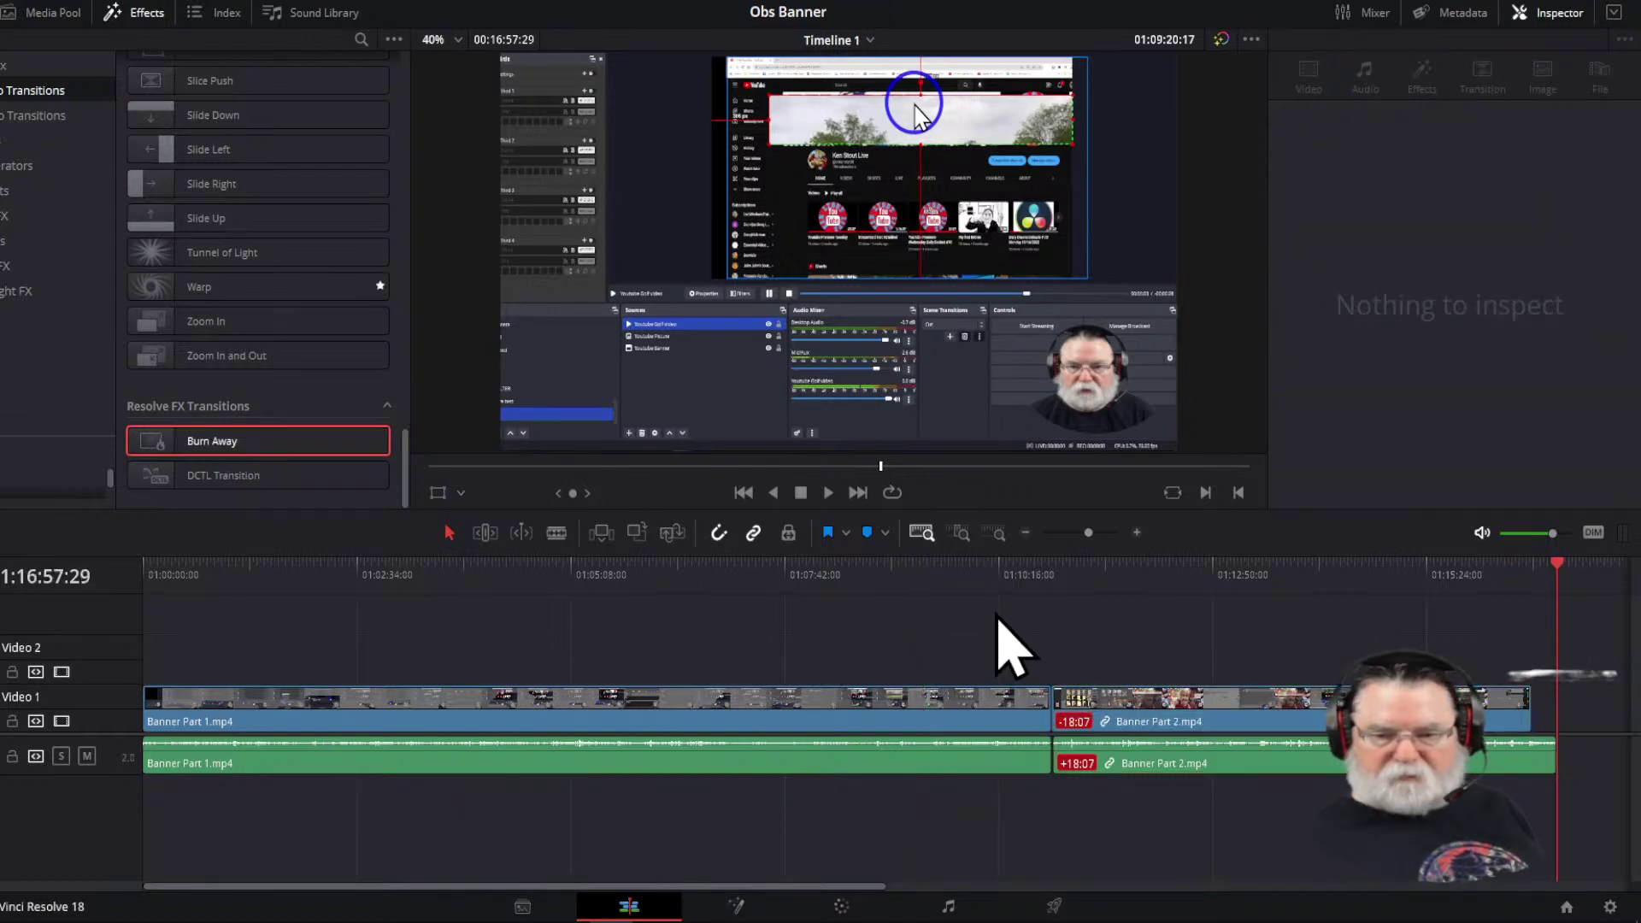
pyautogui.moveTo(1034, 651); pyautogui.dragTo(1082, 718)
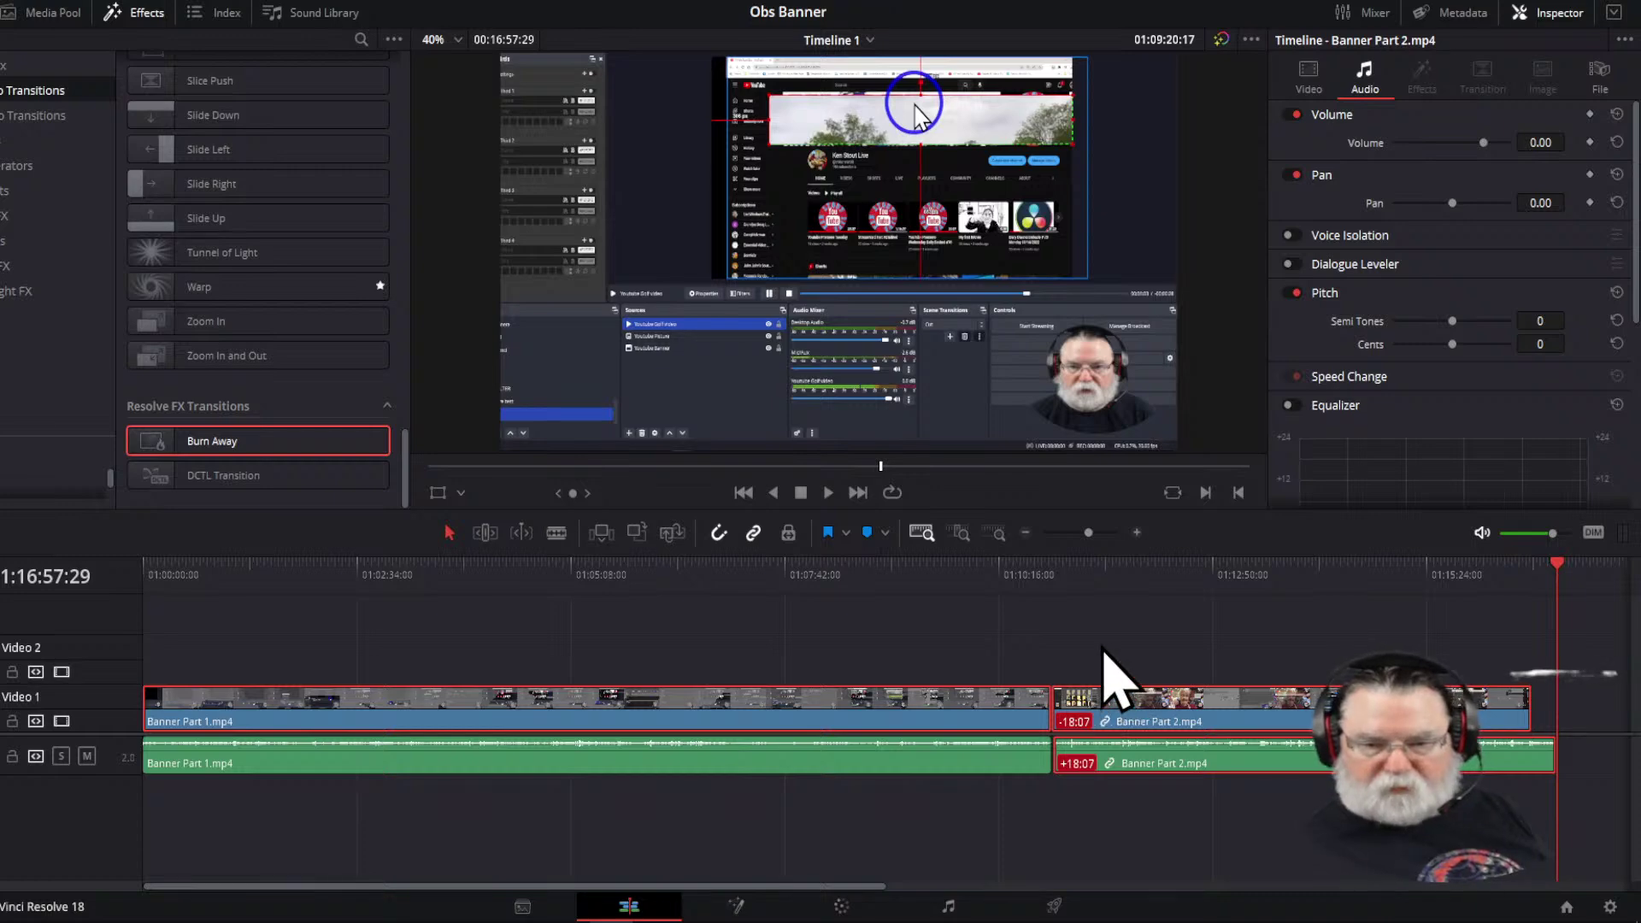
pyautogui.click(1043, 628)
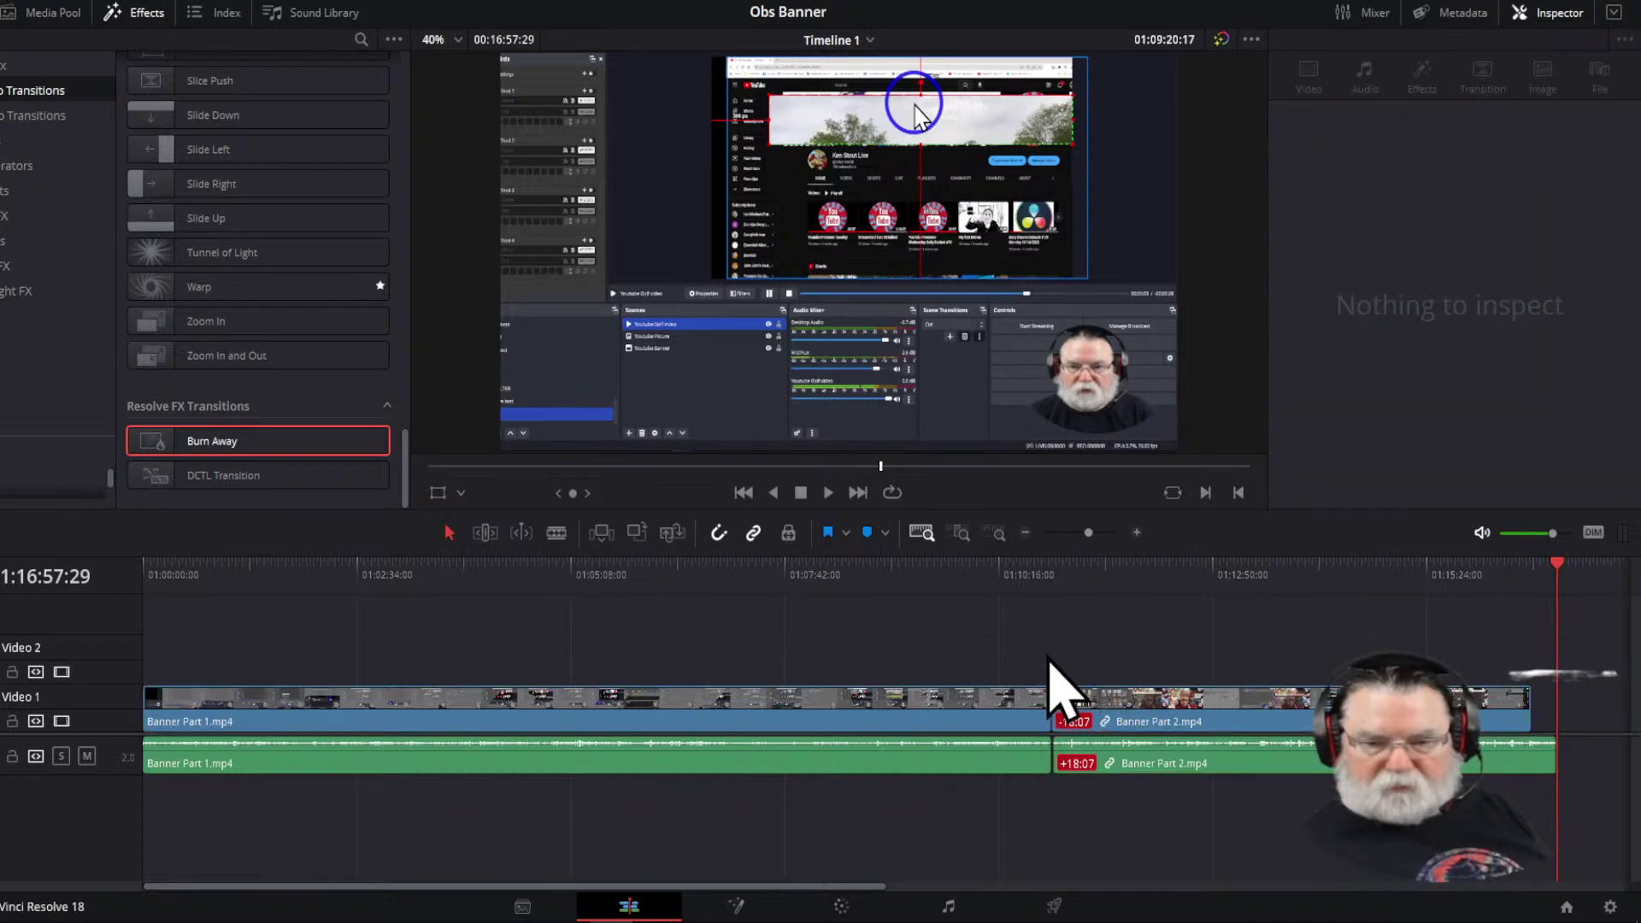
pyautogui.moveTo(1035, 643); pyautogui.dragTo(1076, 701)
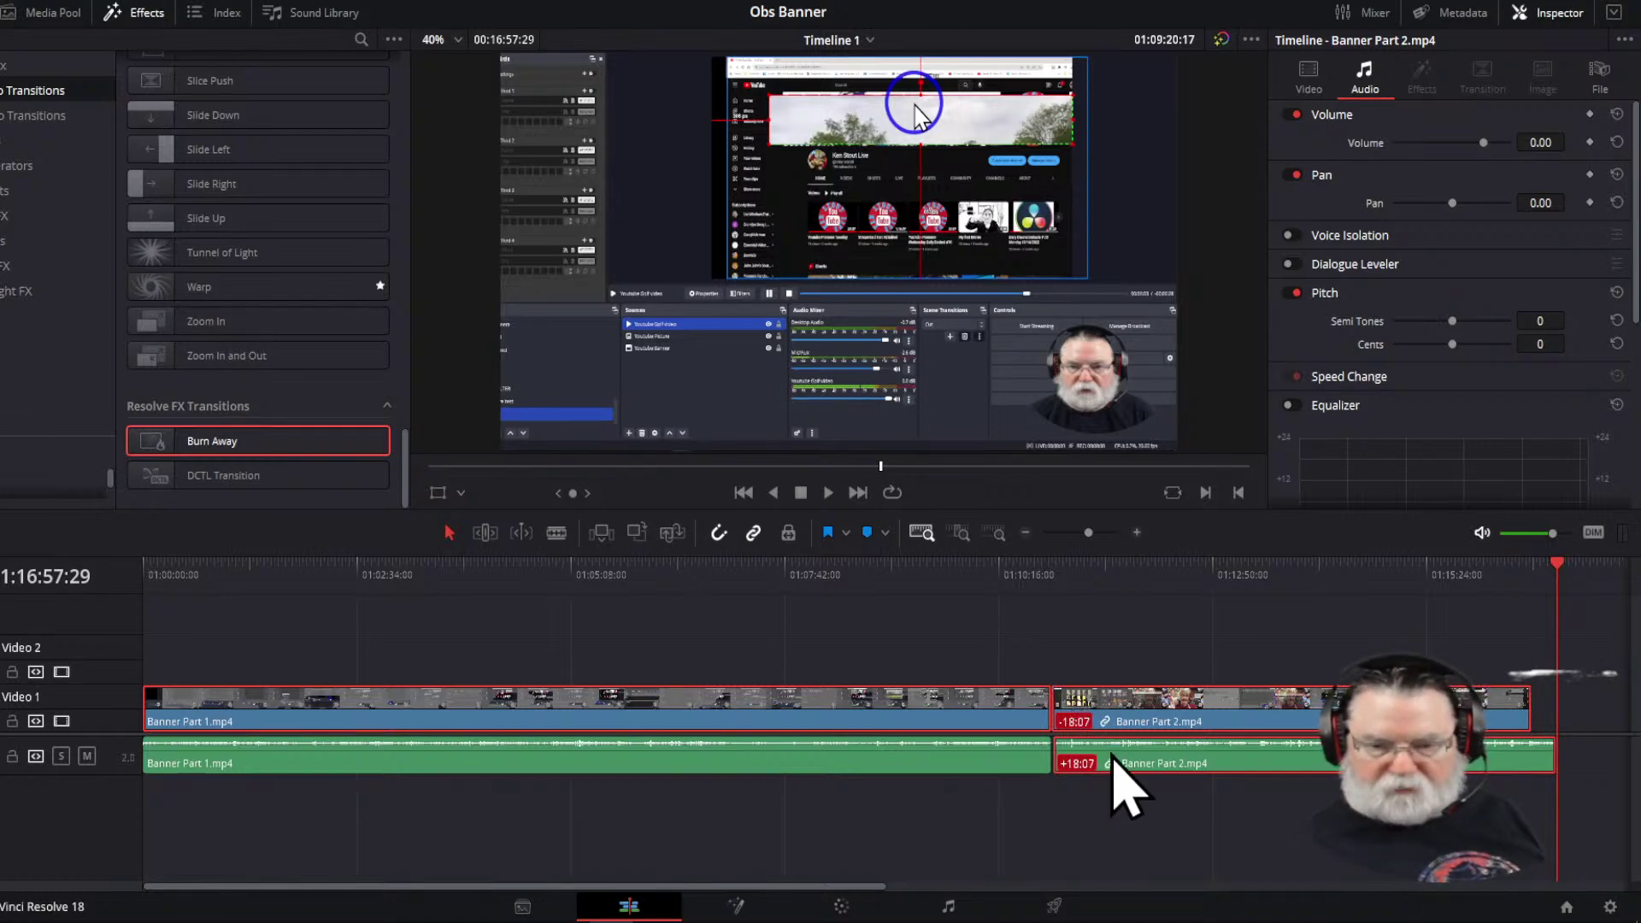
pyautogui.click(1063, 670)
# Shift Banner Part 2 later on the timeline, then, with linked selection off, move only its video back against the end of Banner Part 1
pyautogui.moveTo(1127, 765)
pyautogui.mouseDown()
pyautogui.moveTo(1166, 763)
pyautogui.moveTo(1122, 763)
pyautogui.mouseUp()
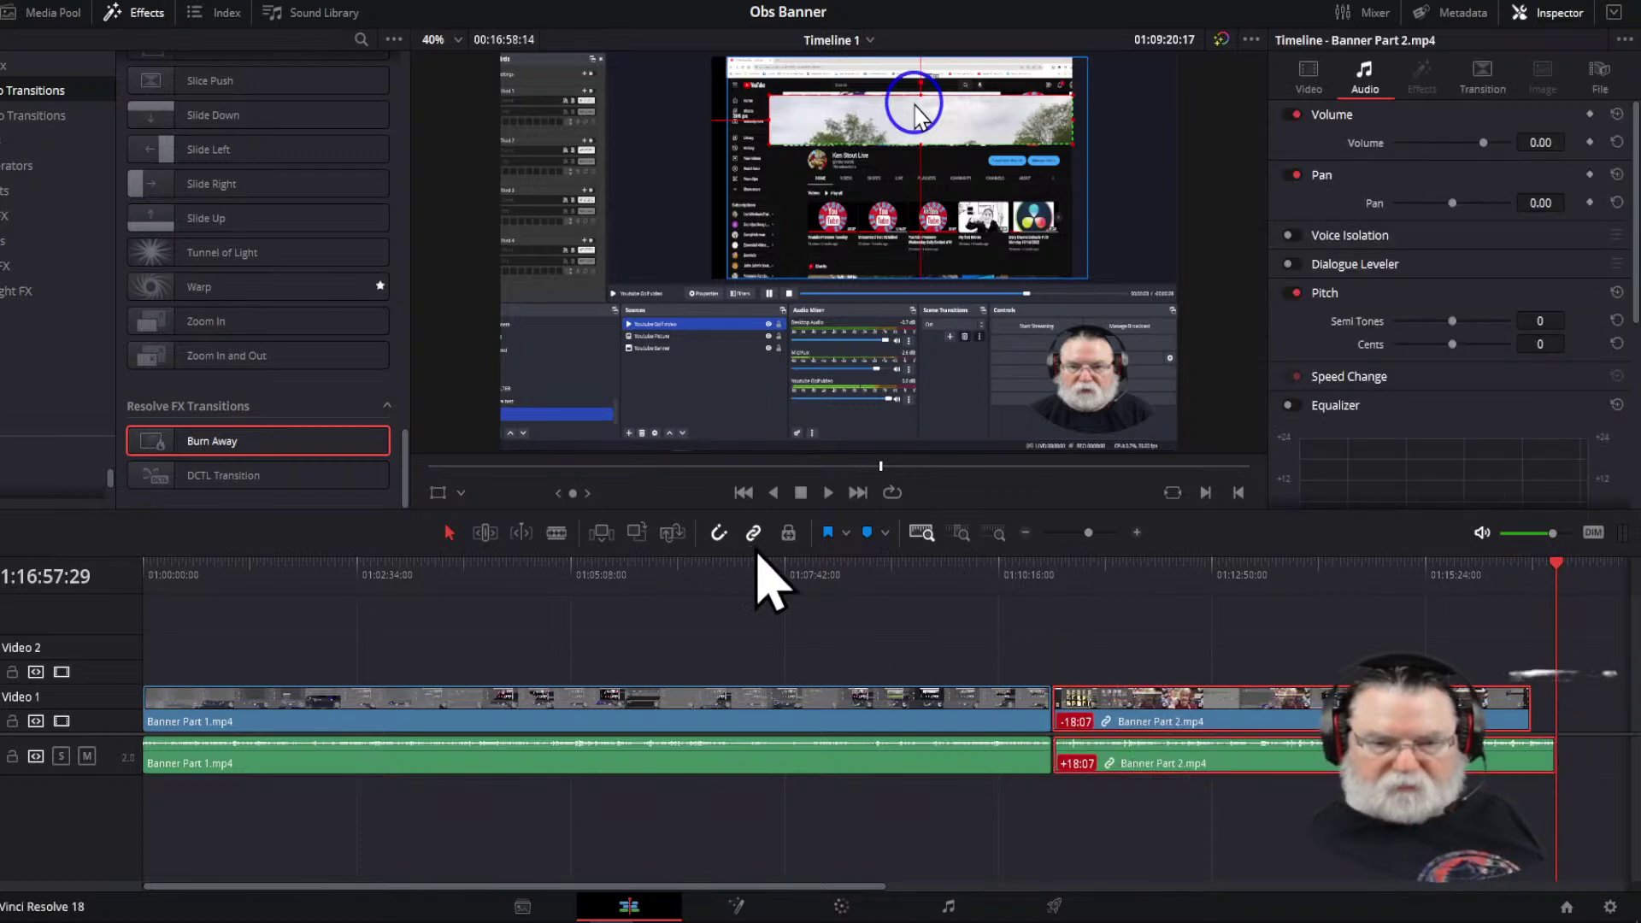
pyautogui.moveTo(1110, 767); pyautogui.dragTo(1169, 793)
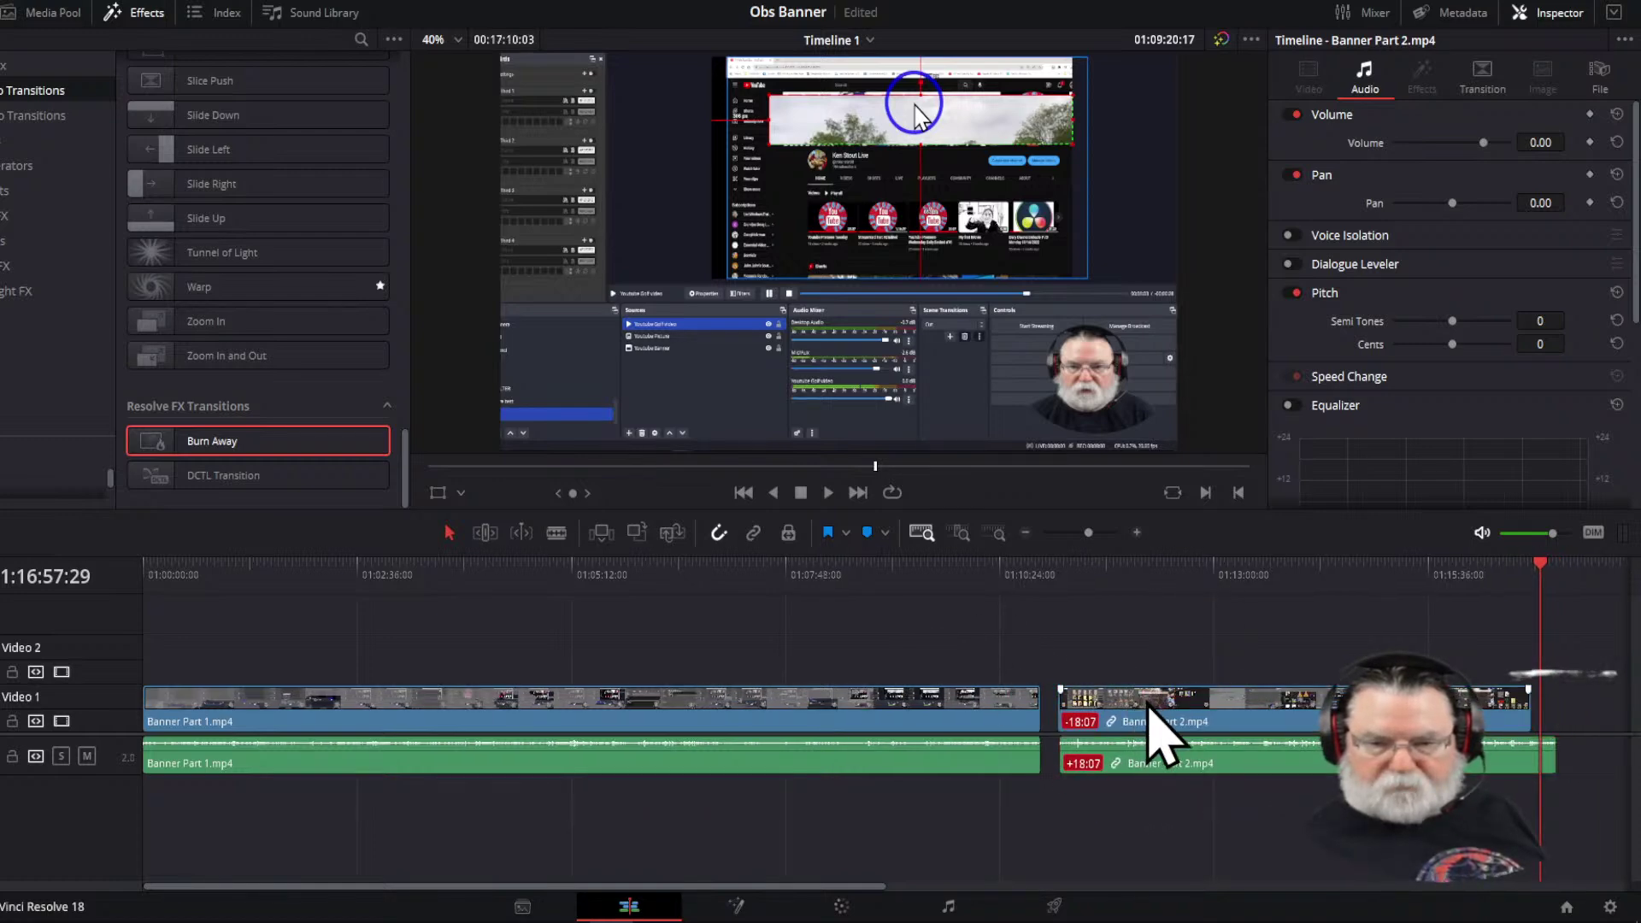
pyautogui.moveTo(1147, 718); pyautogui.dragTo(1141, 722)
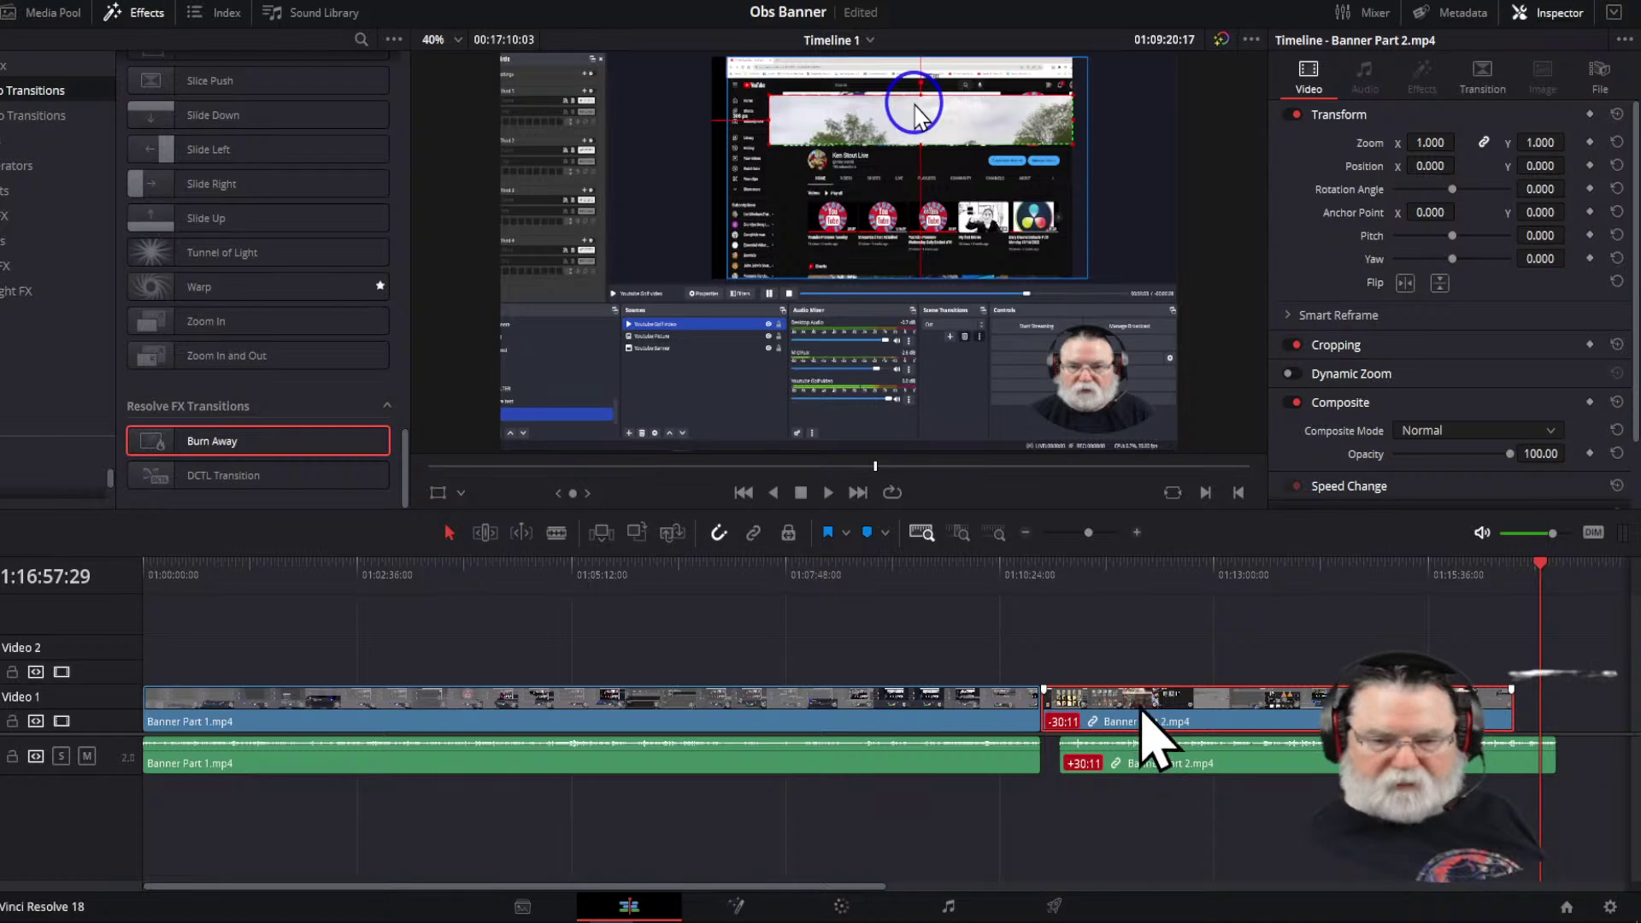
# Try the Blur Dissolve transition at the cut between the two banner videos and box-select both video clips again
pyautogui.click(1021, 675)
pyautogui.moveTo(1020, 677); pyautogui.dragTo(1084, 703)
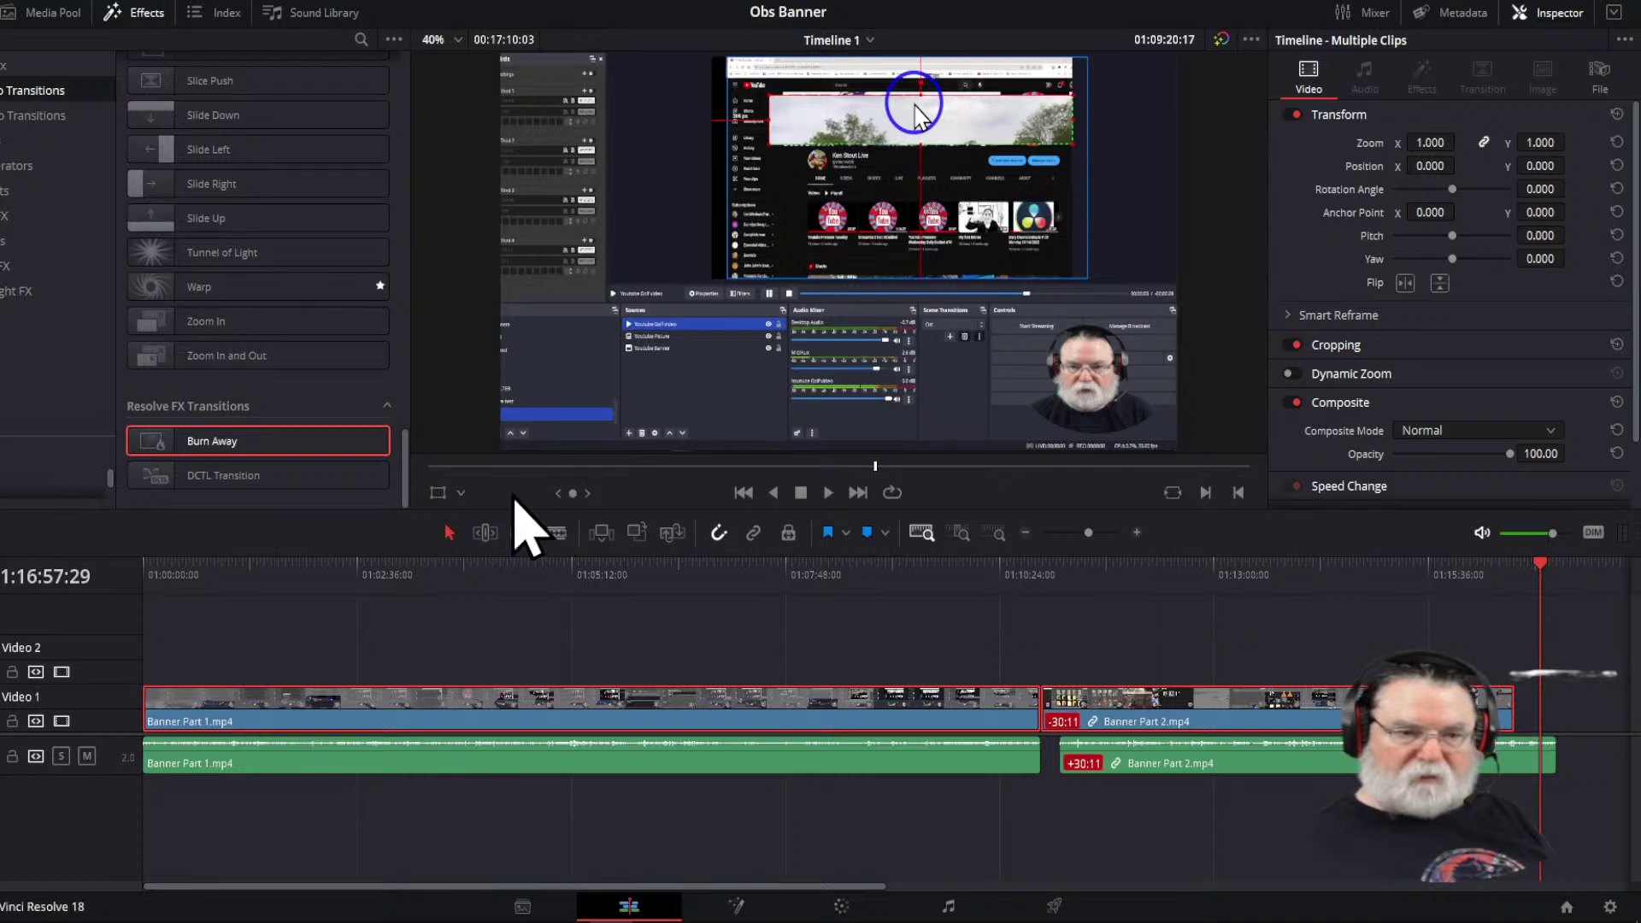
pyautogui.moveTo(405, 468); pyautogui.dragTo(398, 120)
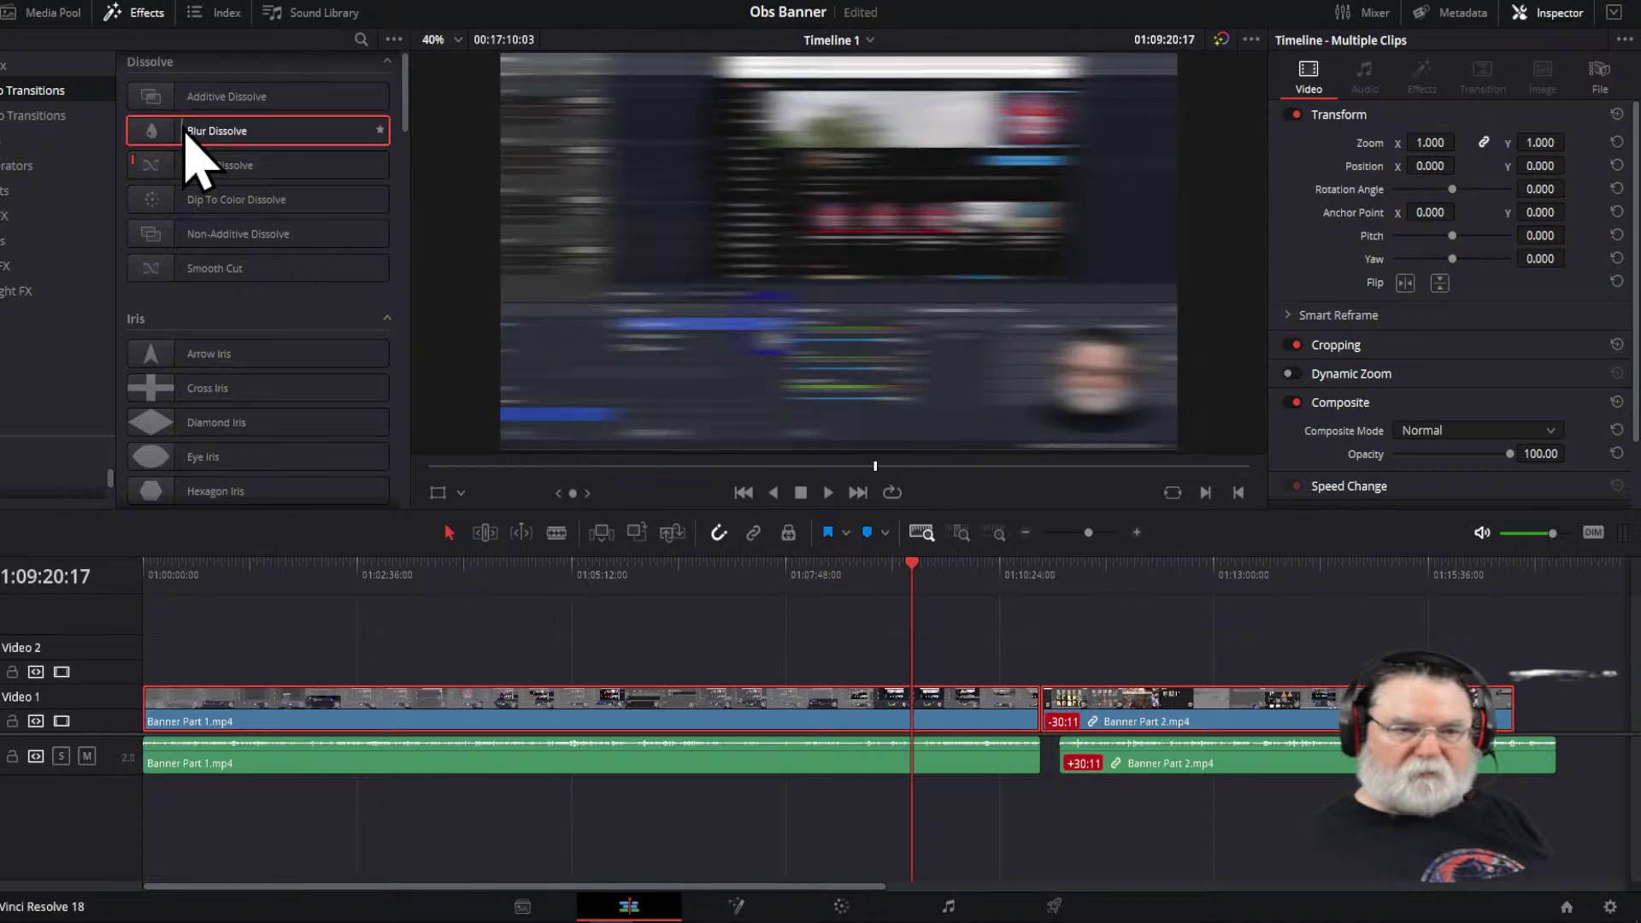
pyautogui.click(1037, 614)
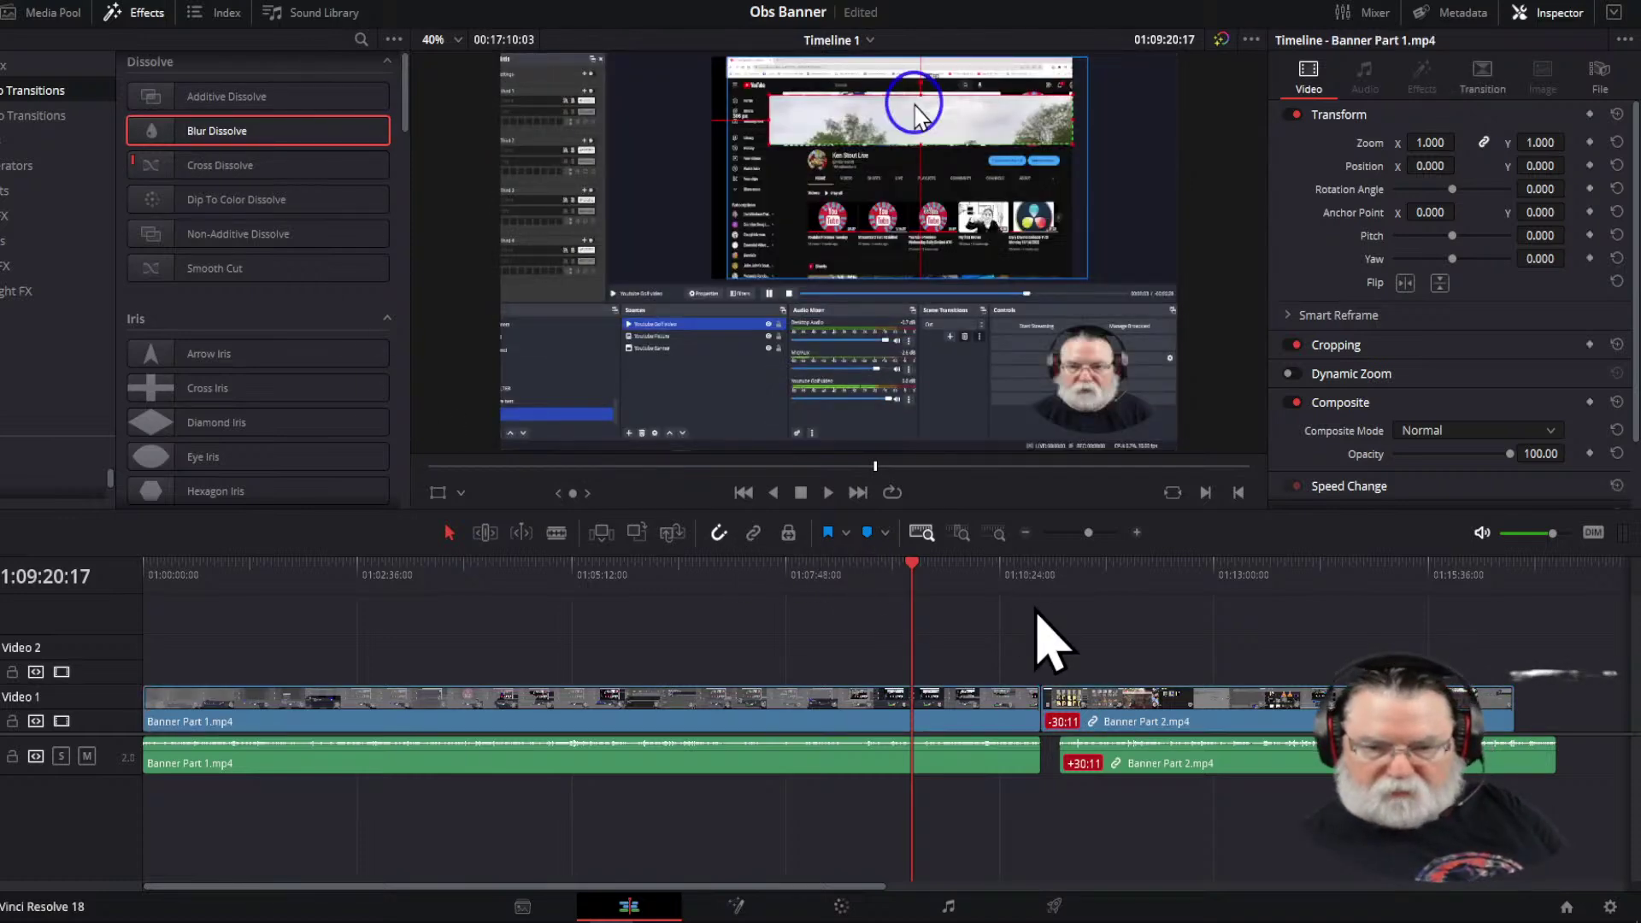
pyautogui.moveTo(1010, 616); pyautogui.dragTo(1082, 722)
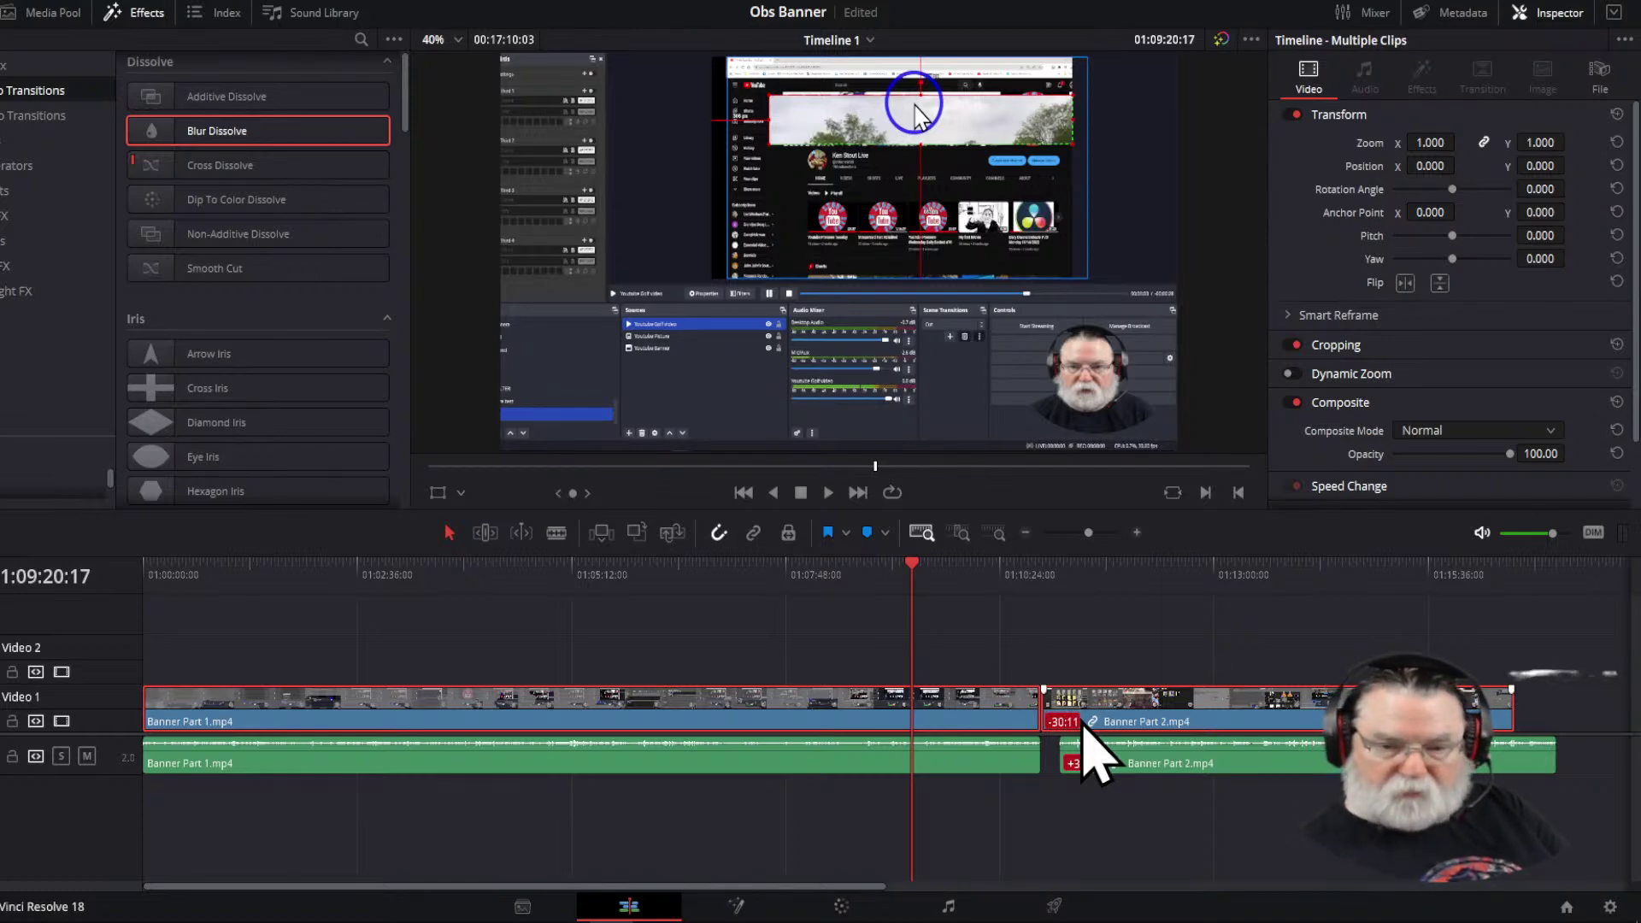
# Examine the name, timecode, audio and video settings in the Clip Attributes of the two selected banner clips
pyautogui.rightClick(1019, 716)
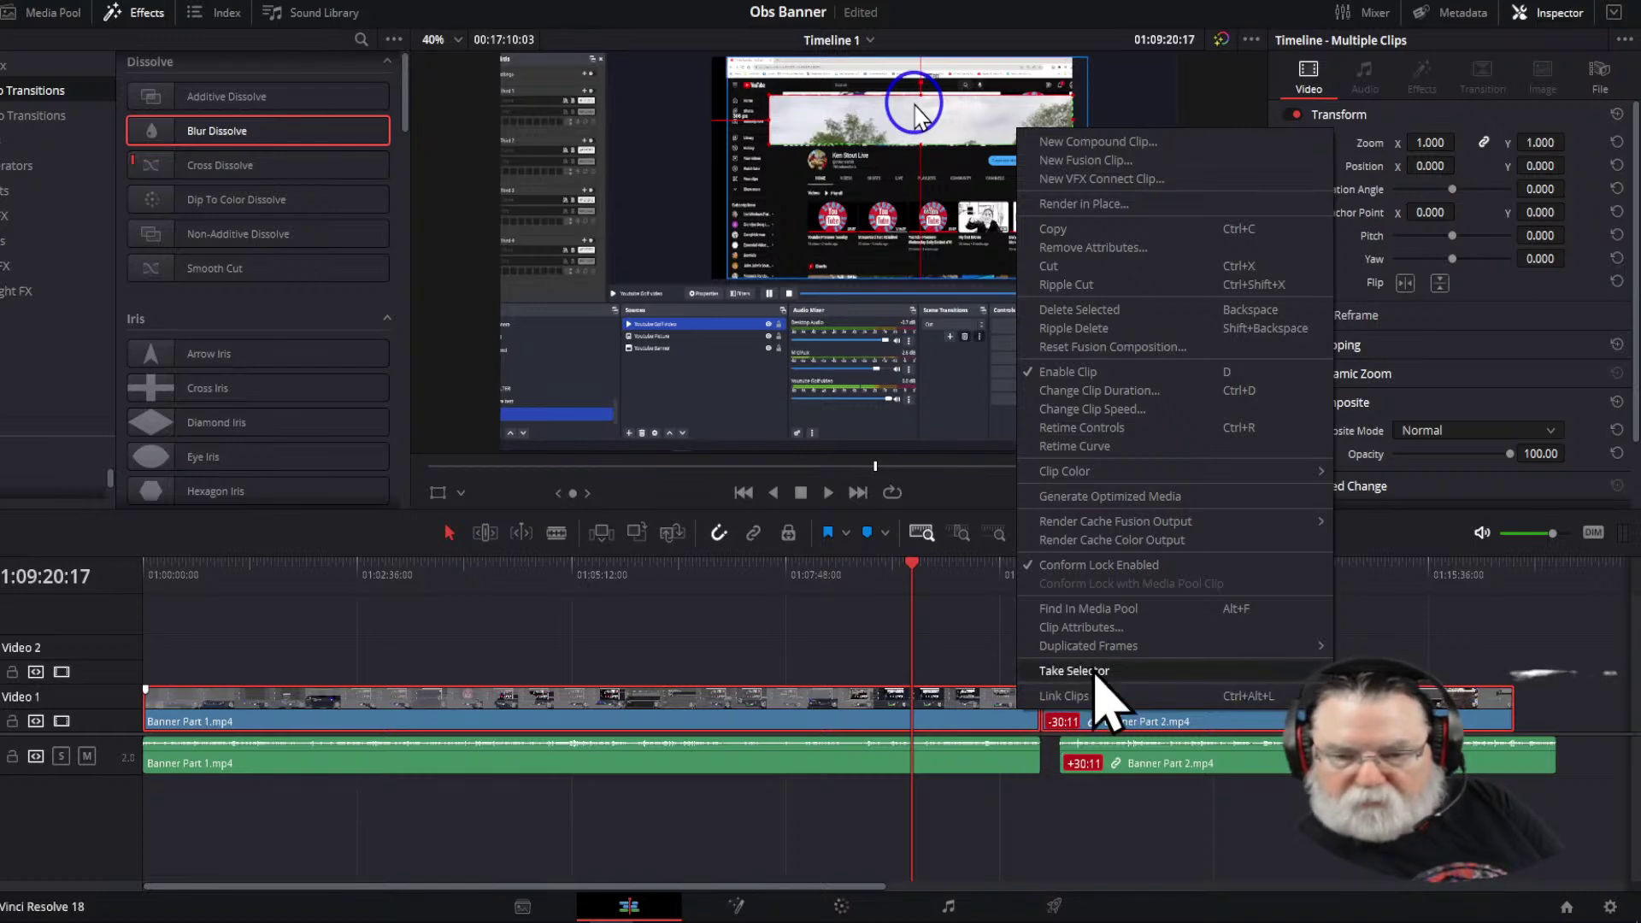
pyautogui.click(1101, 634)
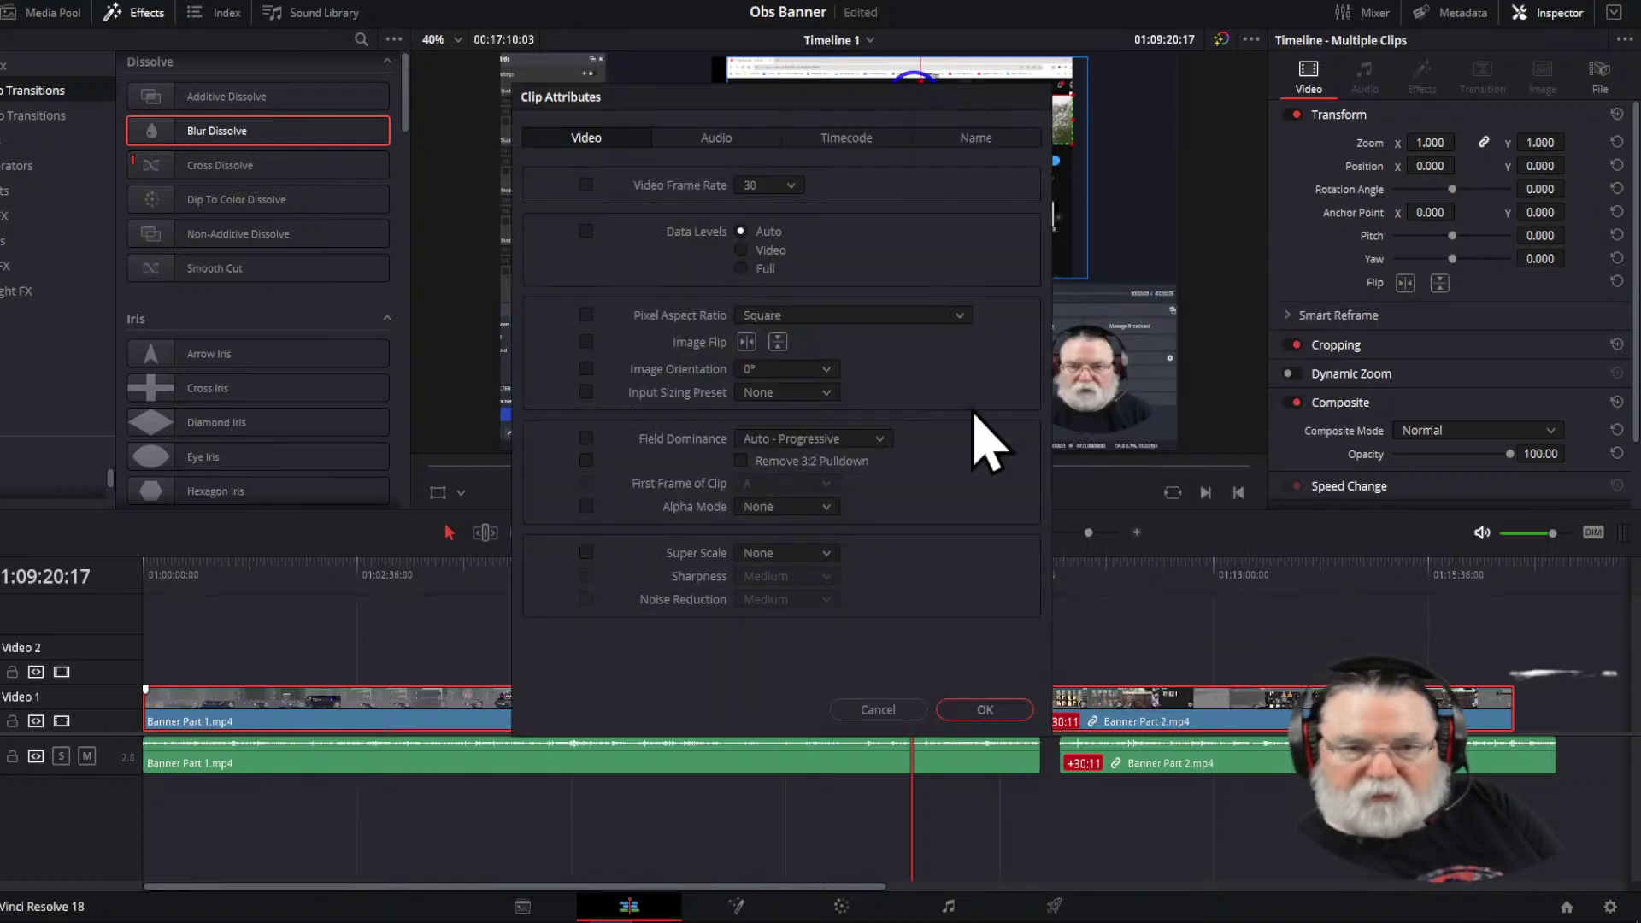
pyautogui.click(963, 144)
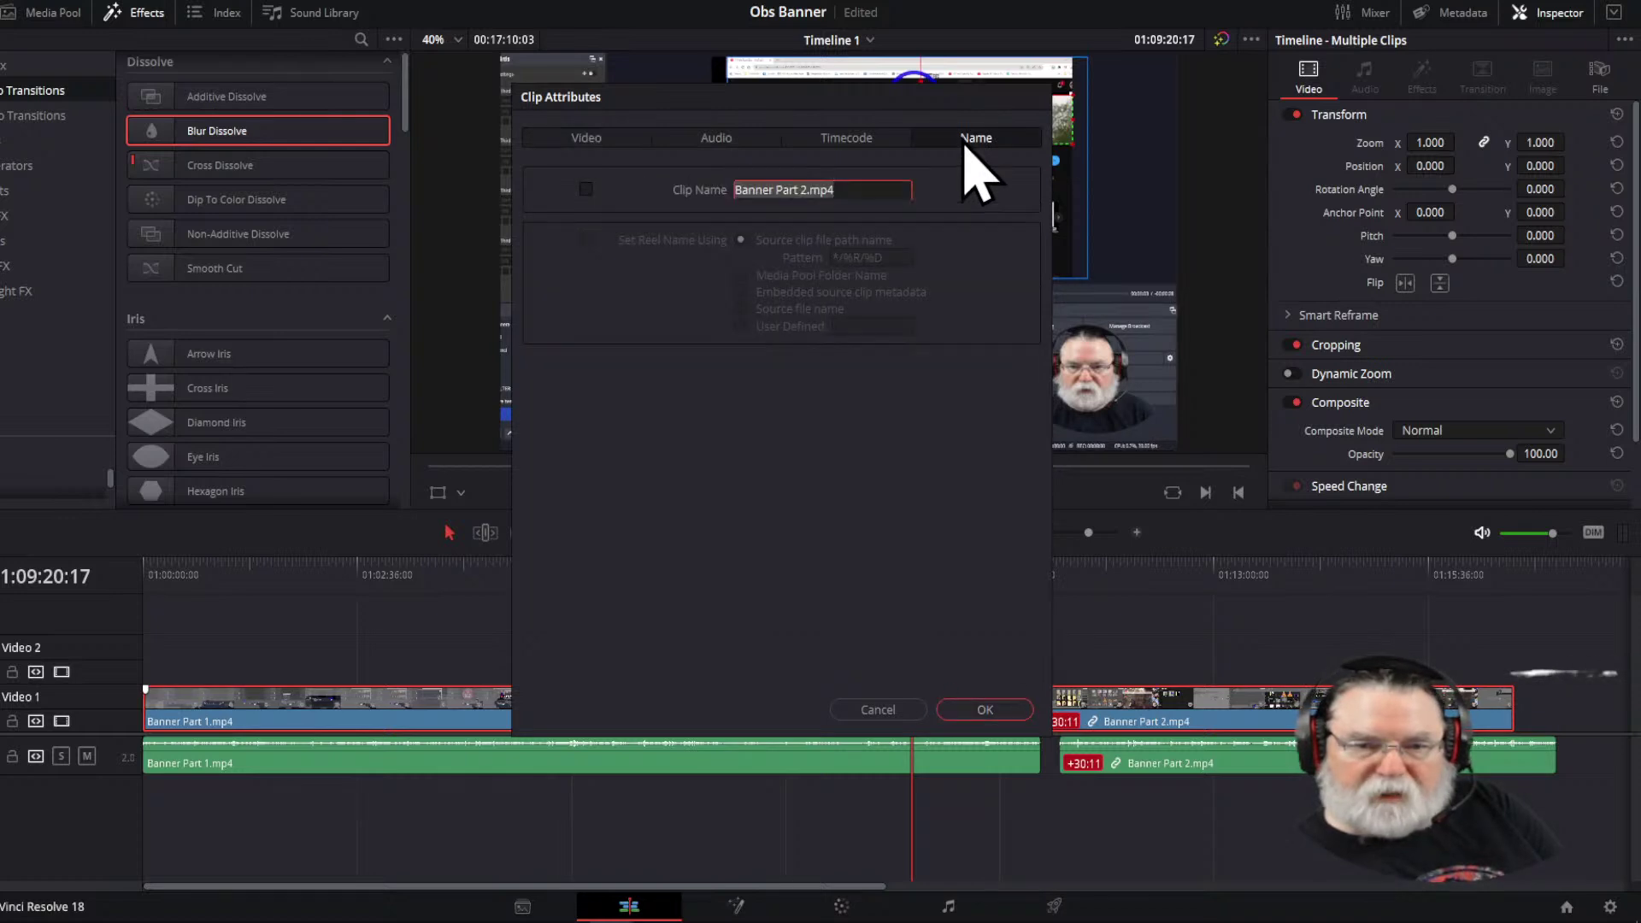
pyautogui.click(846, 147)
pyautogui.click(728, 139)
pyautogui.click(586, 140)
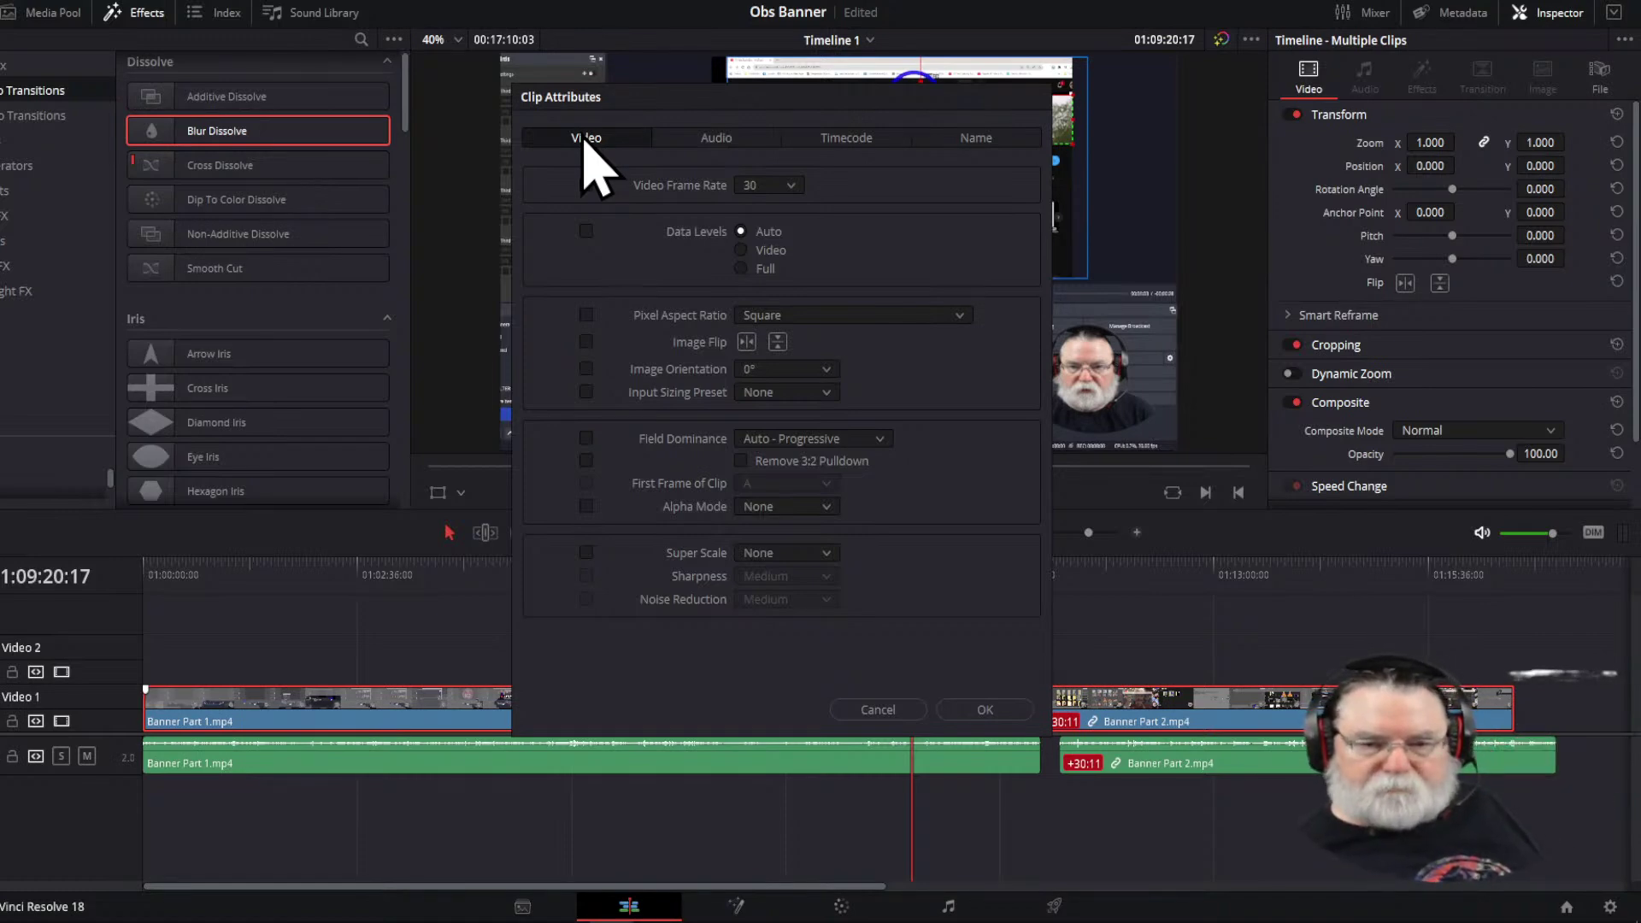
pyautogui.click(984, 710)
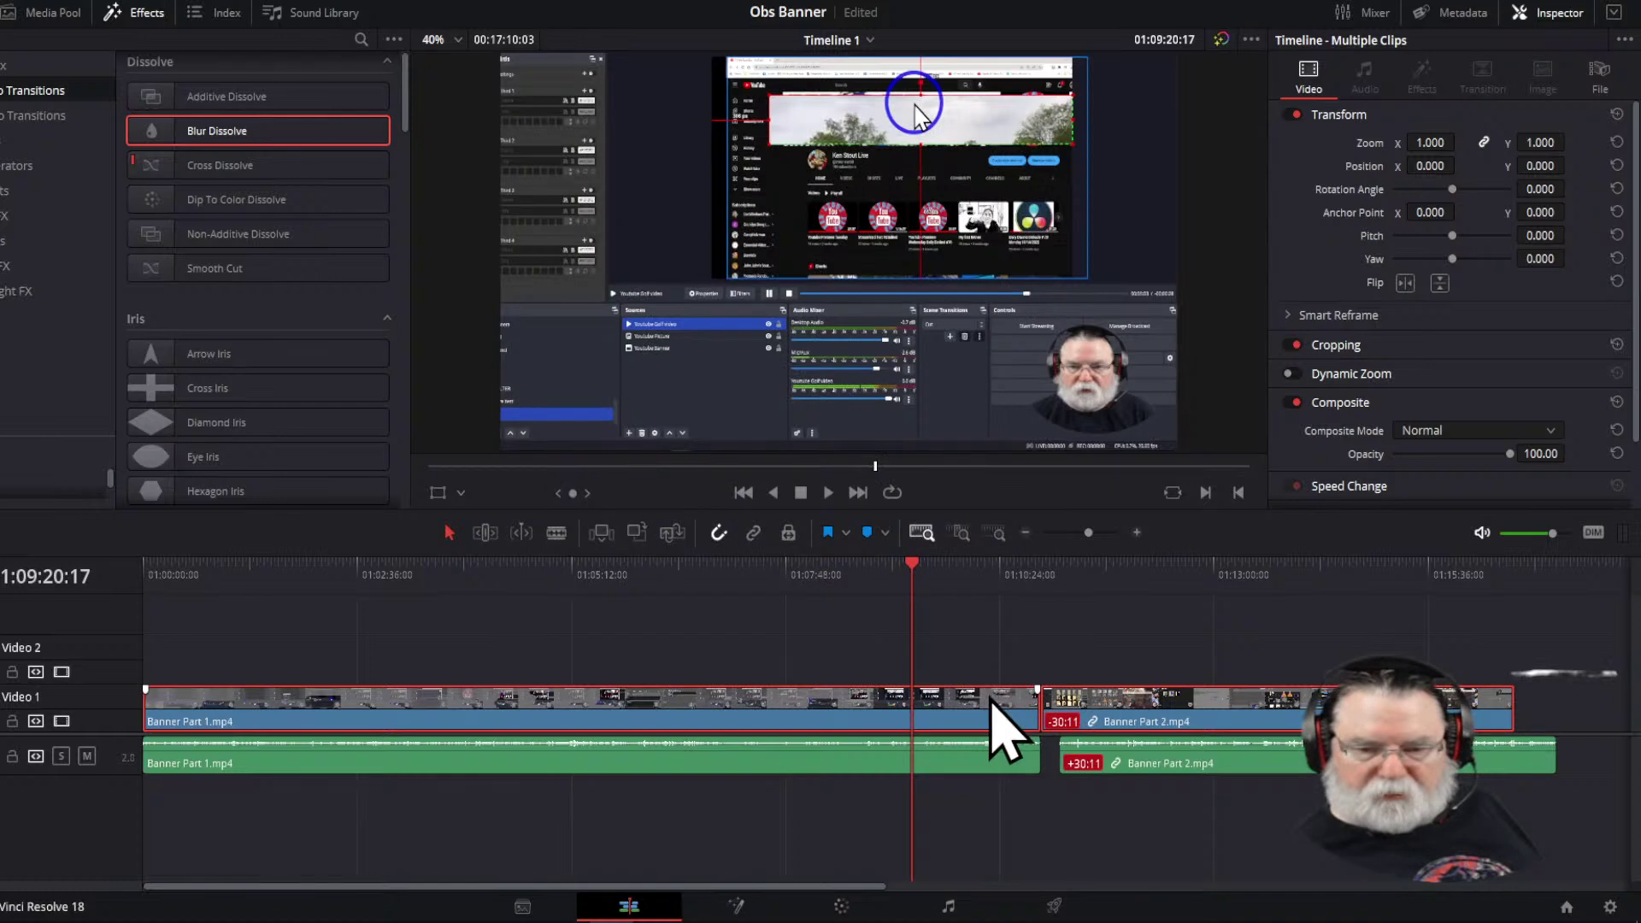
# Move the Banner Part 2 video earlier over the end of Banner Part 1 and try Blur Dissolve at the cut, then go to the end
pyautogui.moveTo(1120, 735)
pyautogui.mouseDown()
pyautogui.moveTo(1157, 721)
pyautogui.moveTo(1102, 722)
pyautogui.mouseUp()
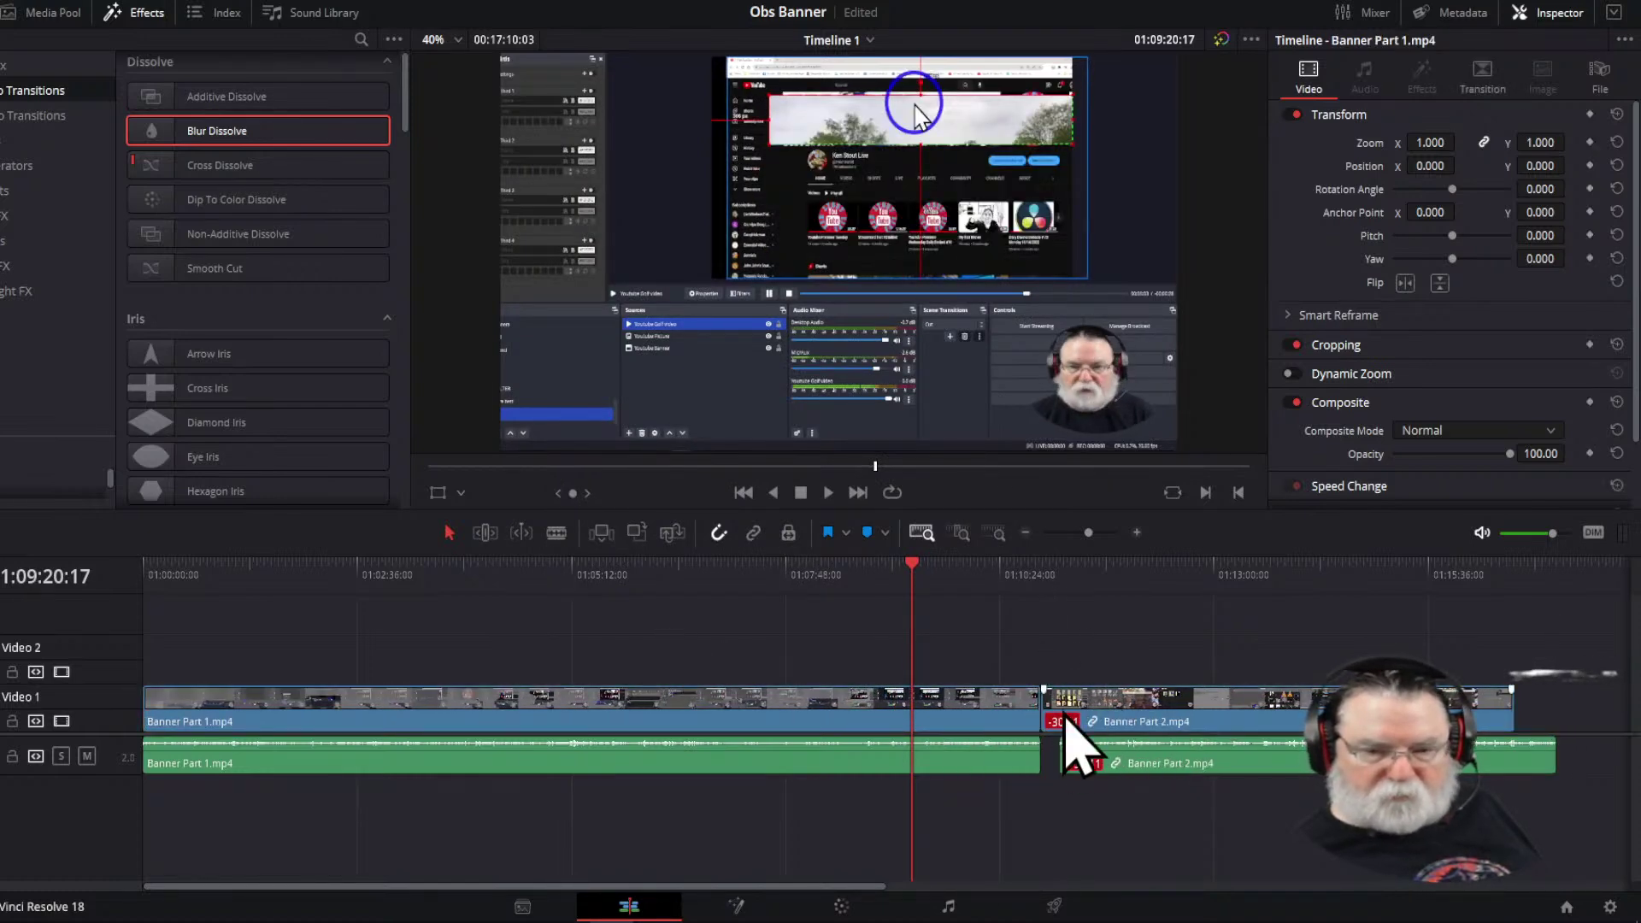
pyautogui.moveTo(1157, 732); pyautogui.dragTo(1117, 715)
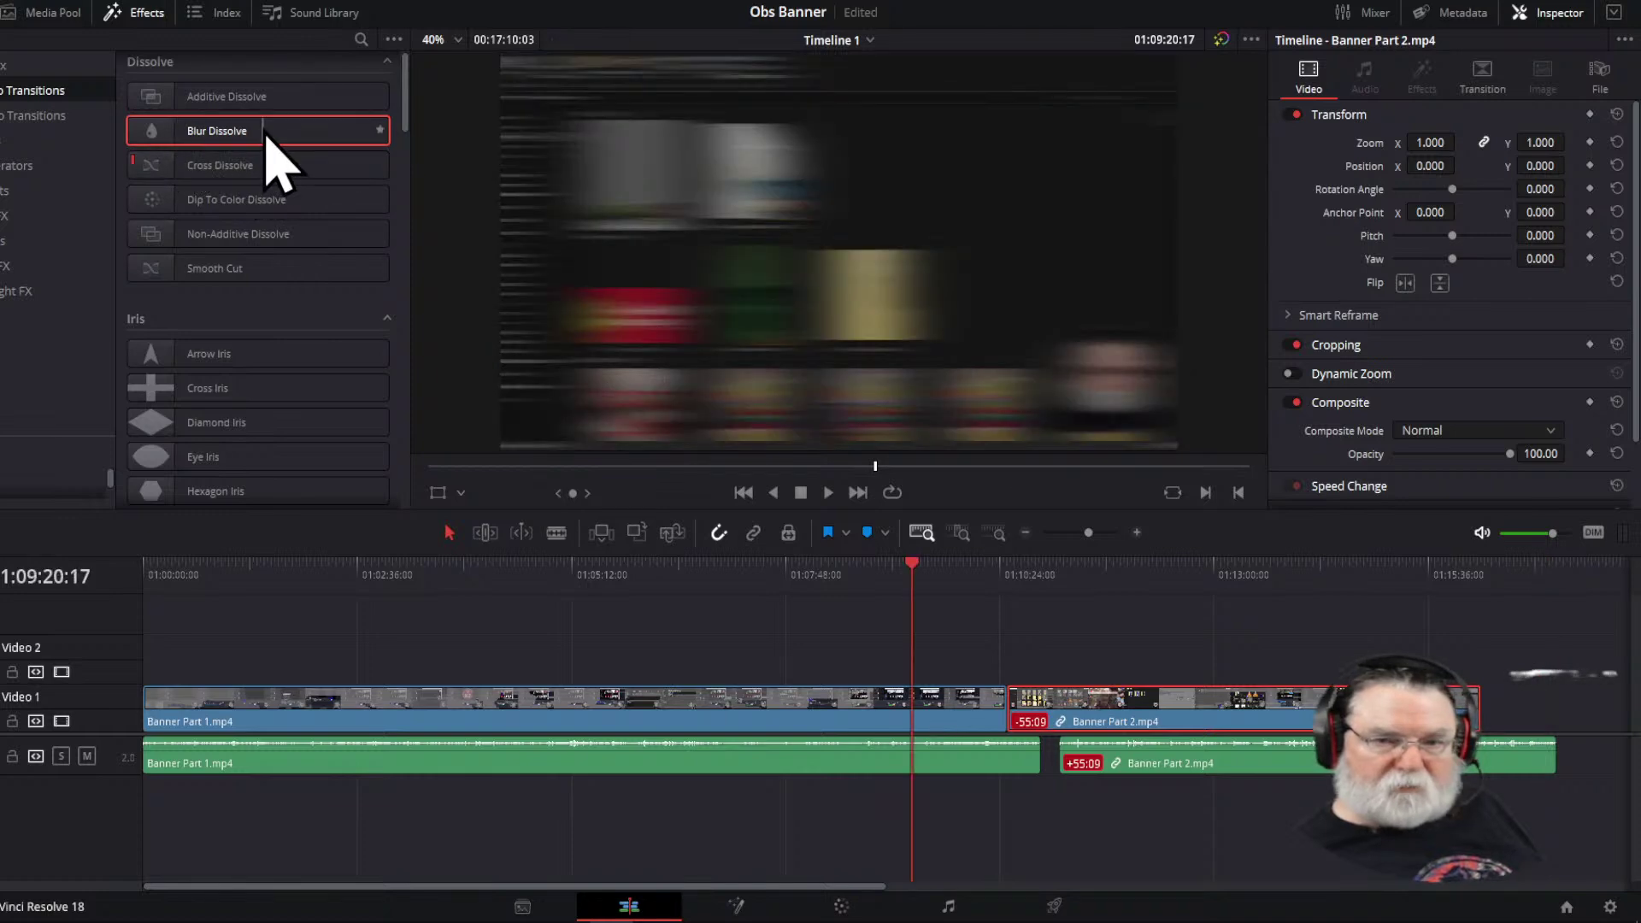
pyautogui.moveTo(190, 165); pyautogui.dragTo(1090, 743)
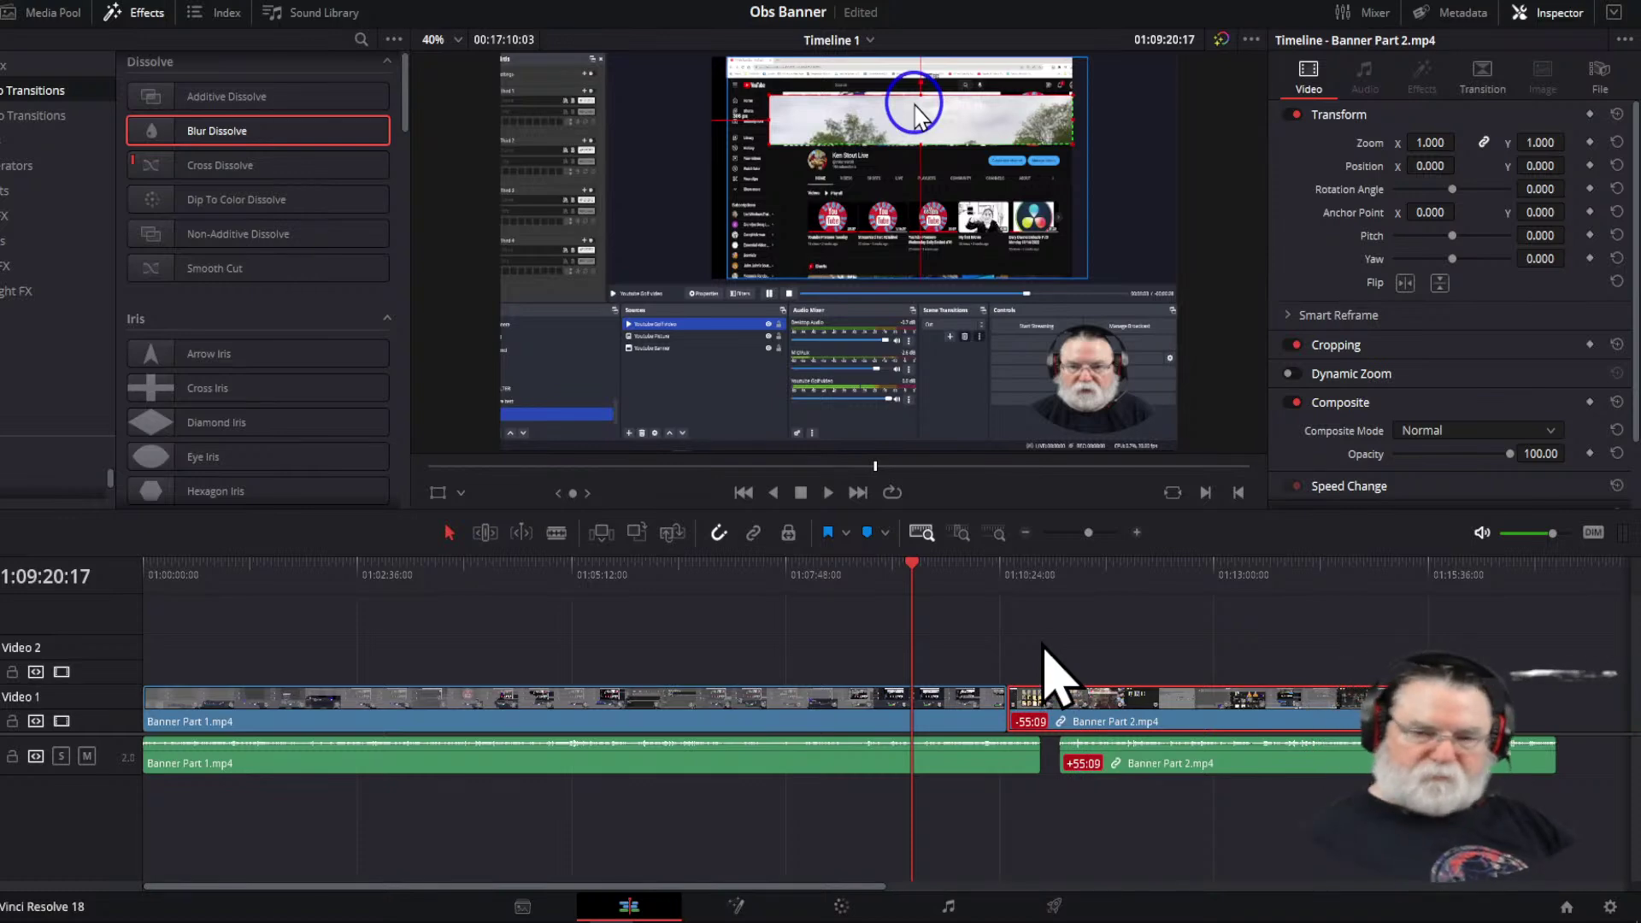
pyautogui.press('End')
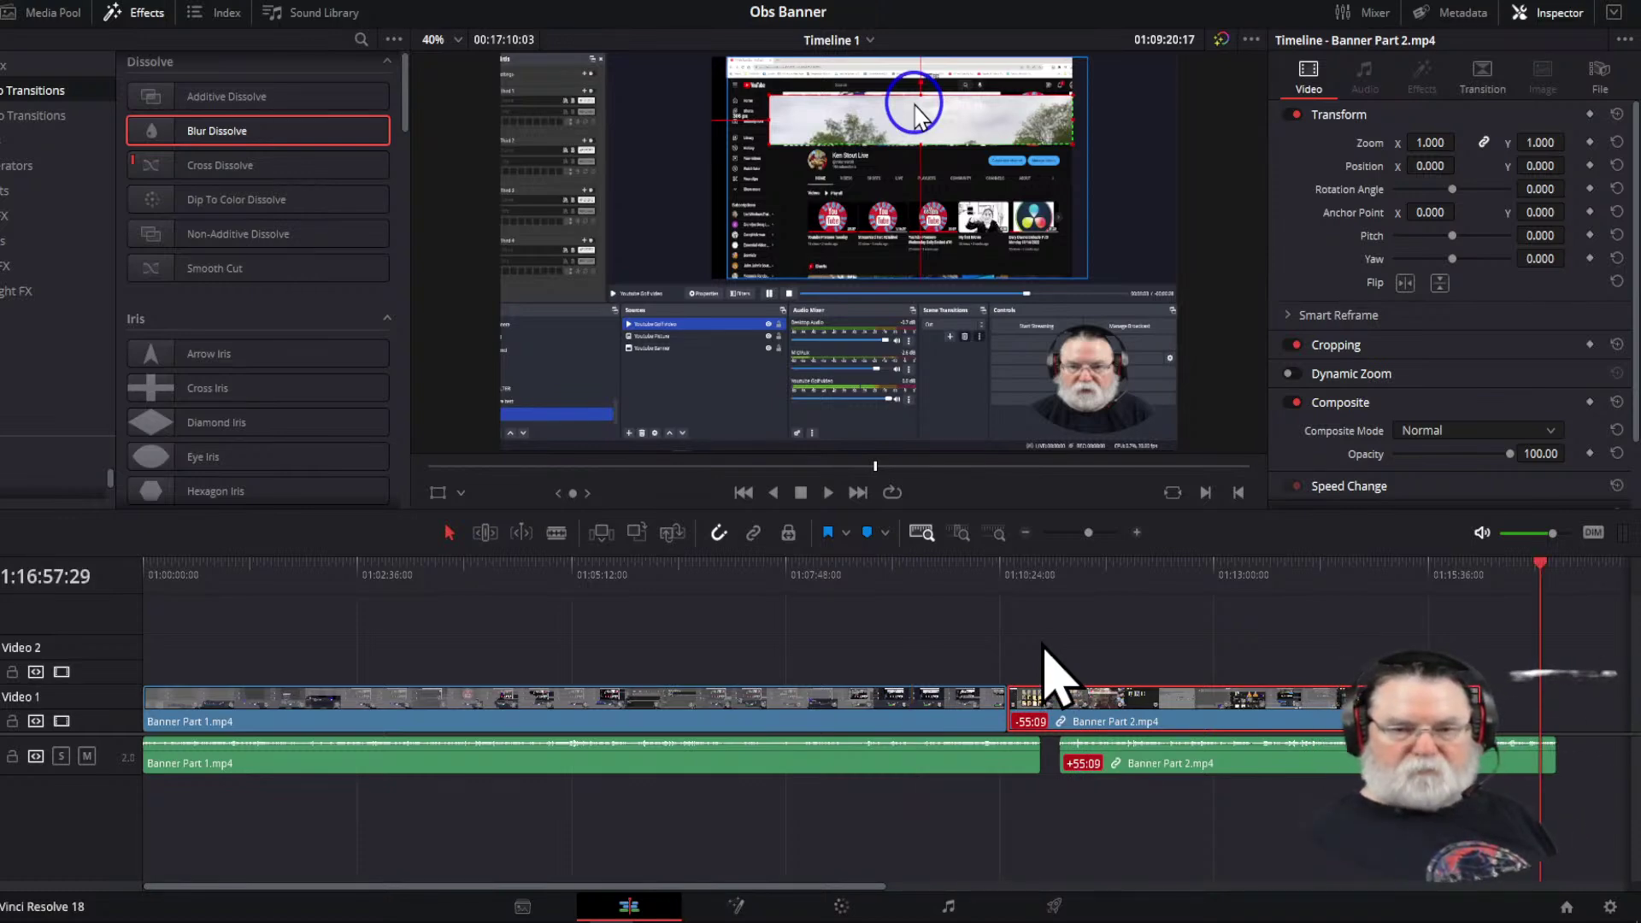
# Close the Obs Banner project in the Project Manager and open the empty Untitled Project
pyautogui.click(42, 2)
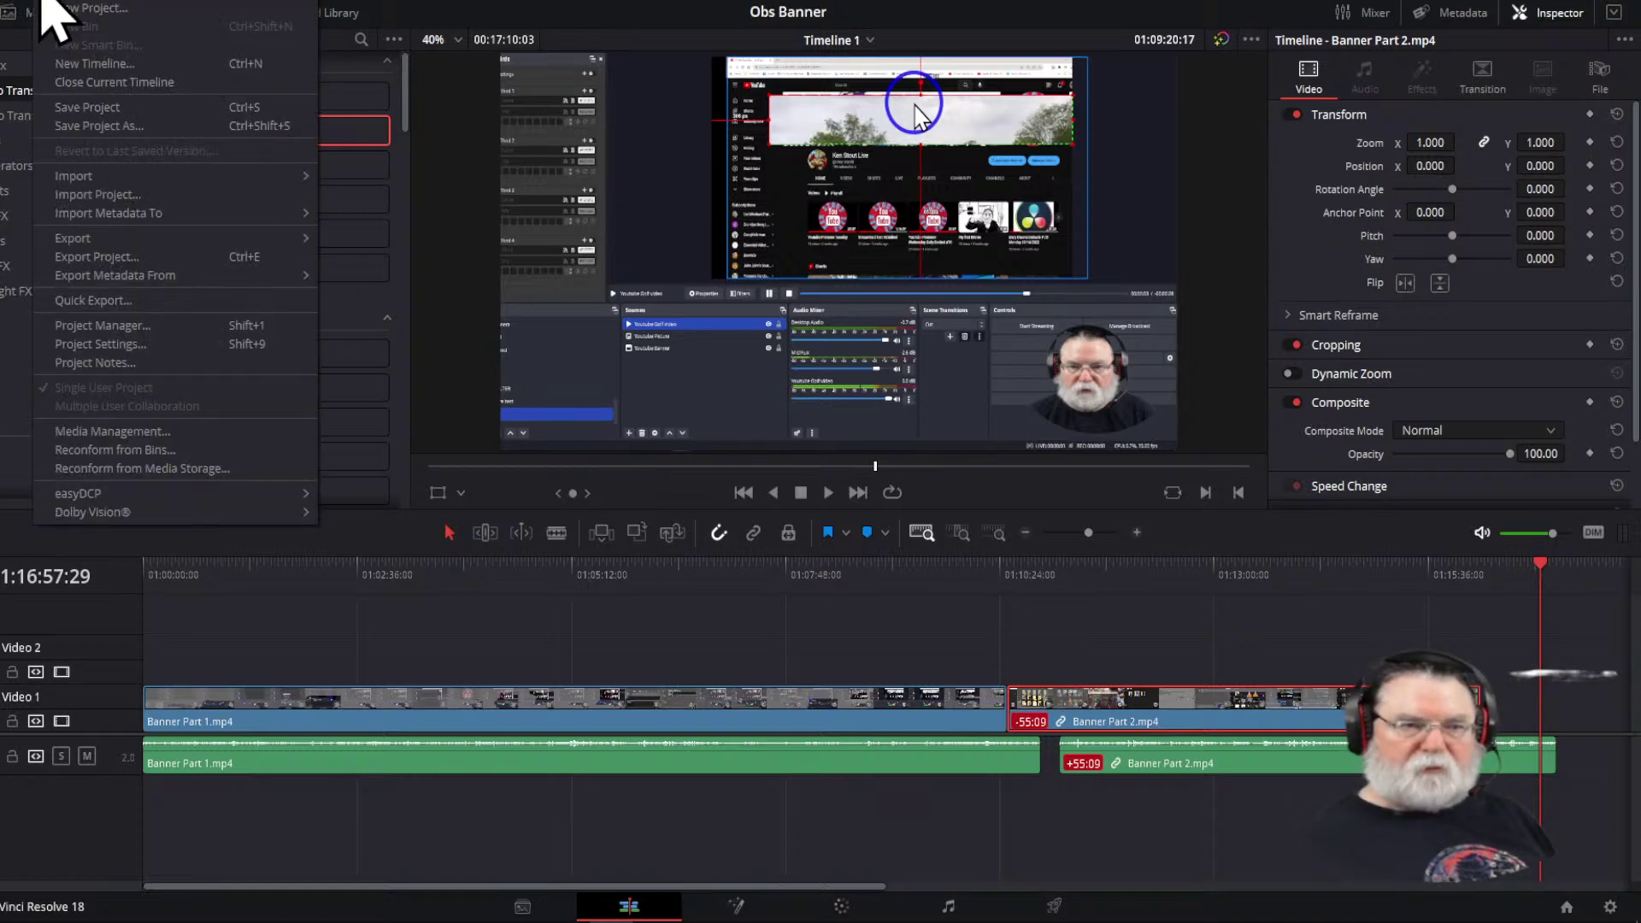
pyautogui.click(92, 326)
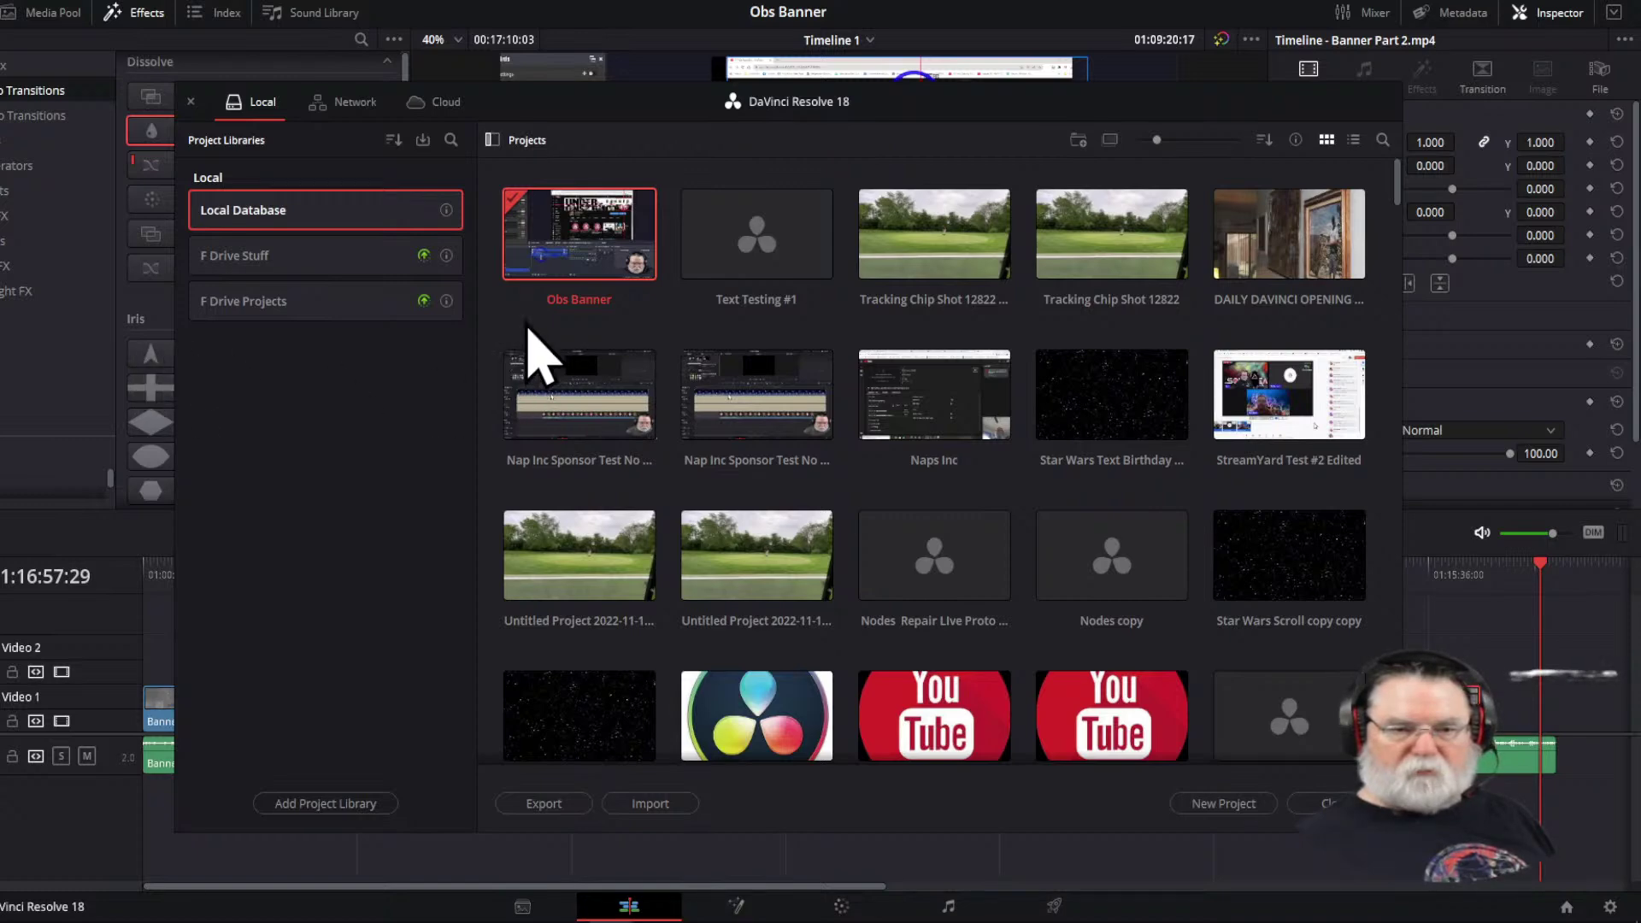
pyautogui.rightClick(564, 233)
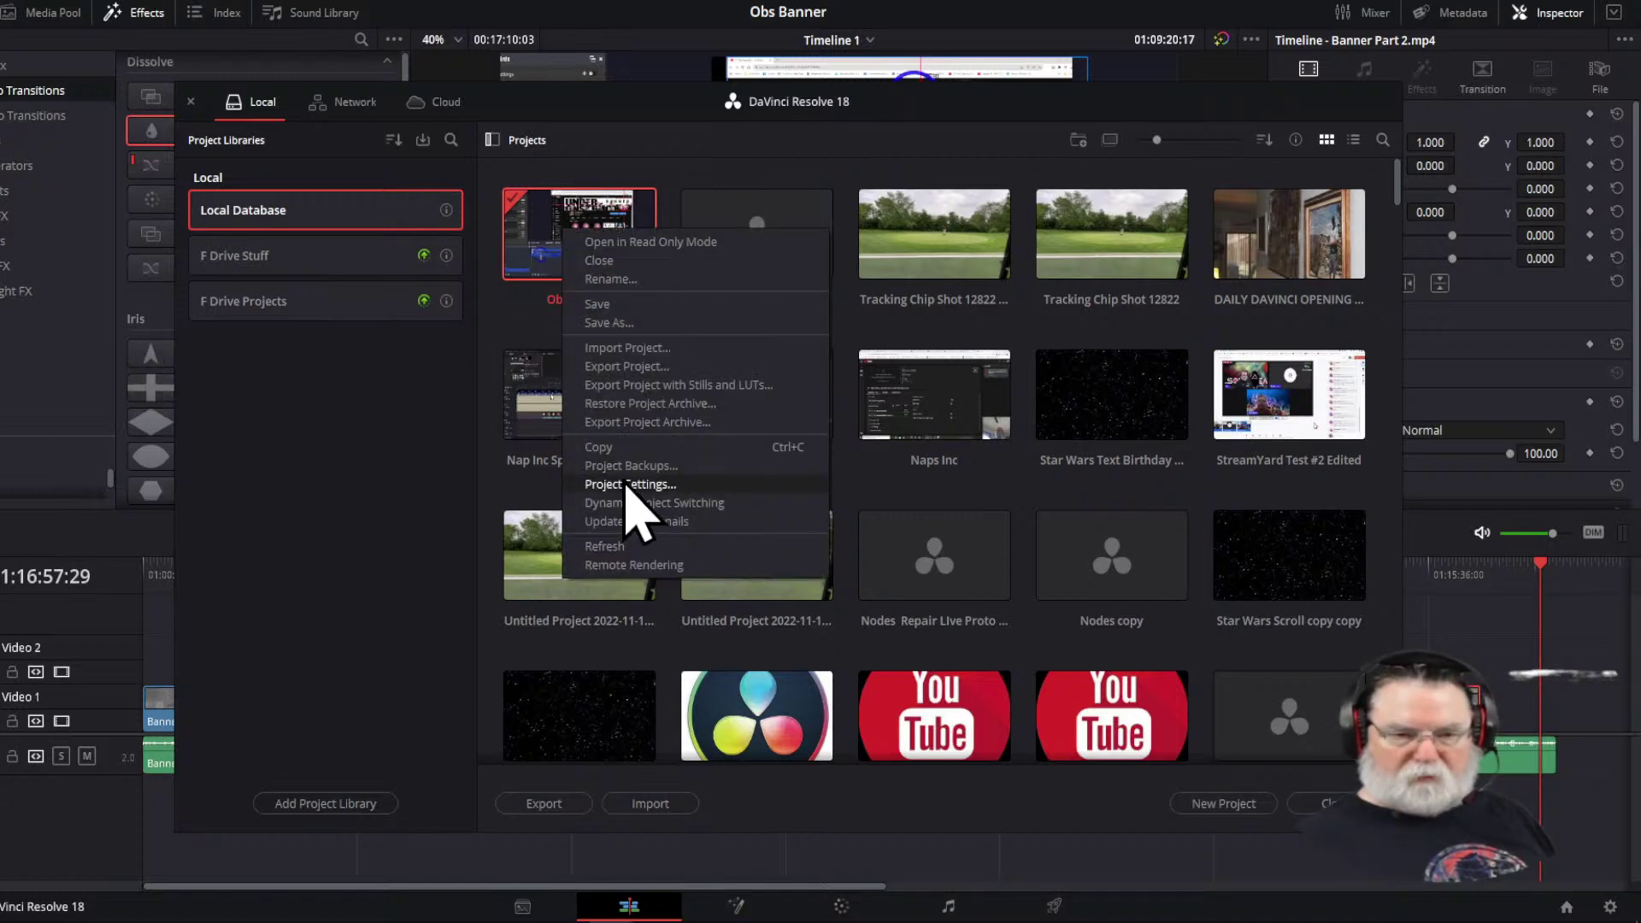
pyautogui.click(600, 260)
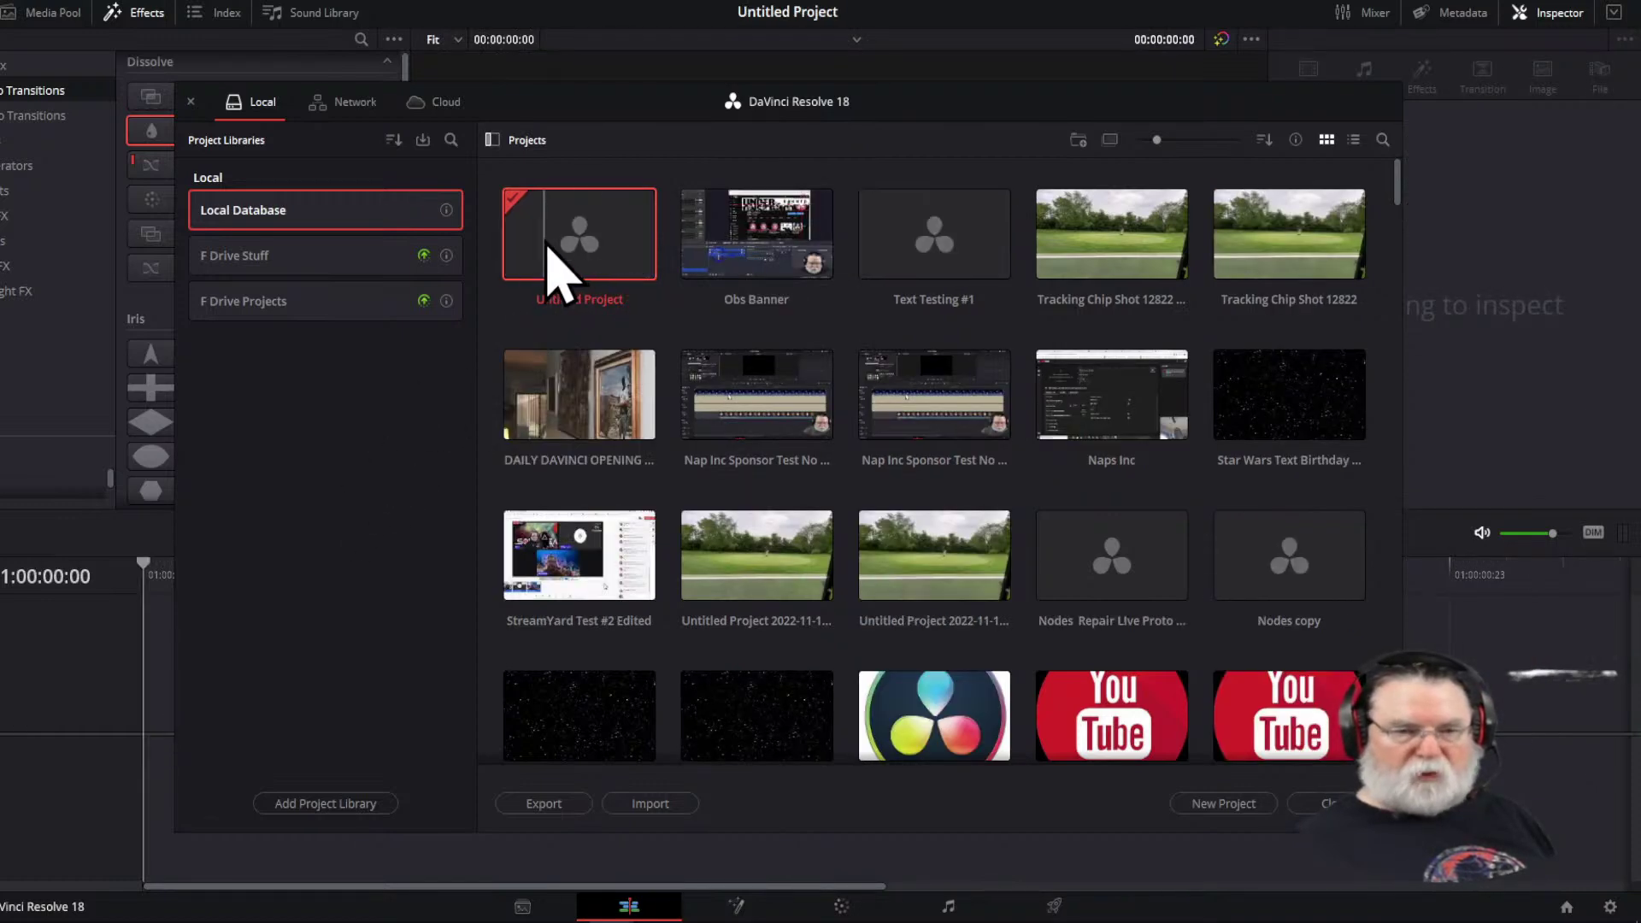
pyautogui.doubleClick(581, 273)
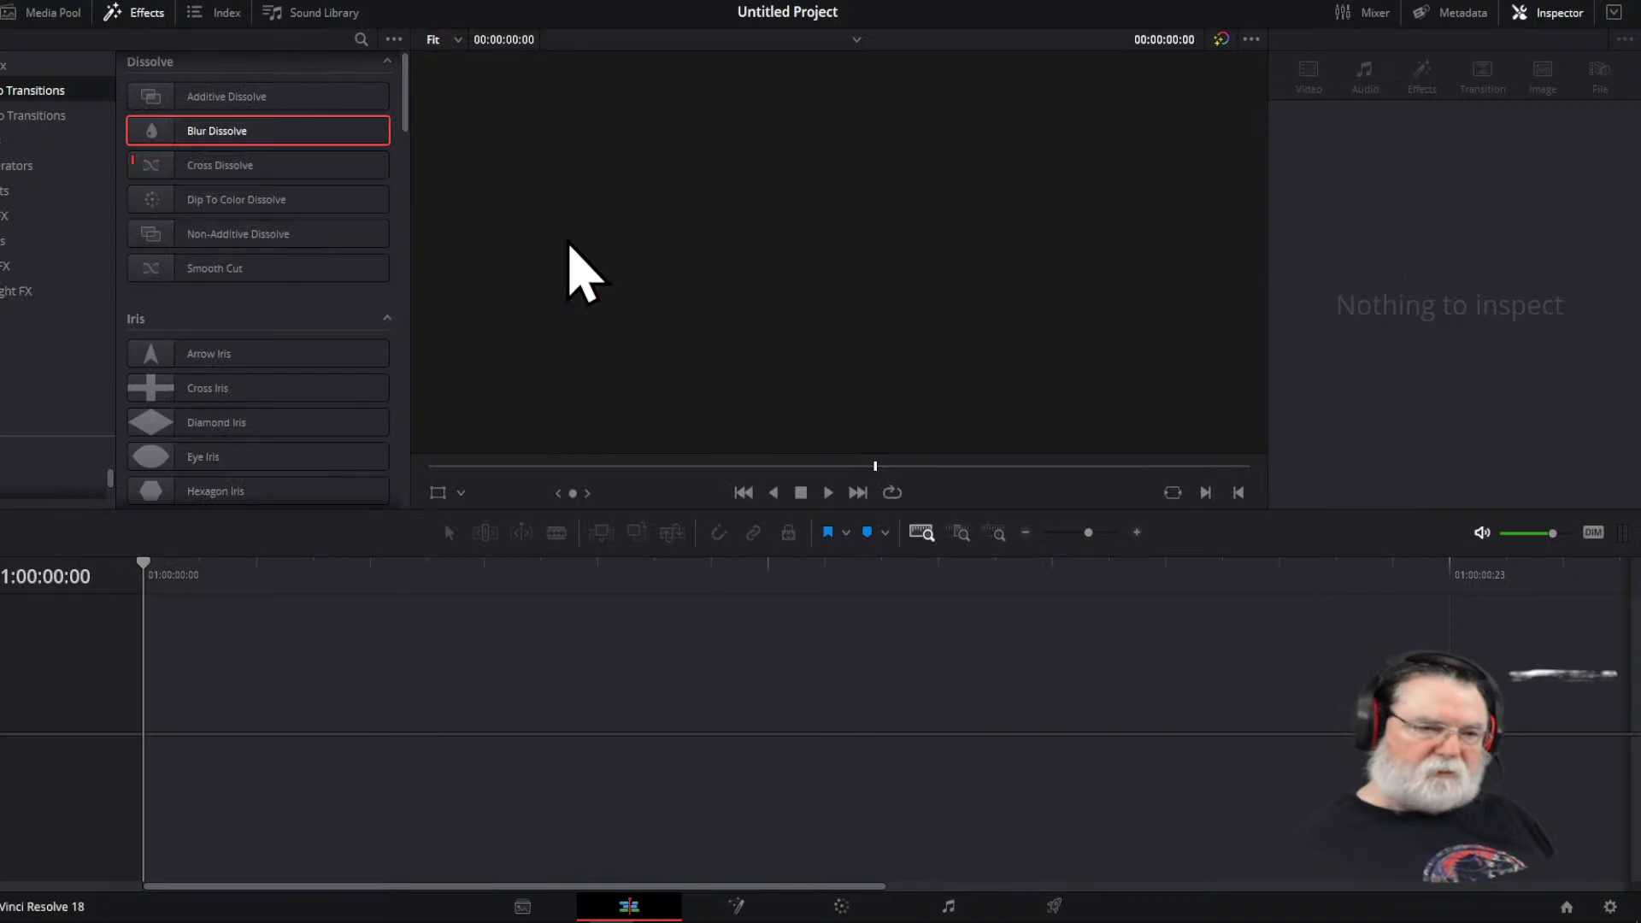
# Start a media import and browse to the Davinci Resolve Data folder inside Davinci on Data Drive (D:)
pyautogui.click(40, 14)
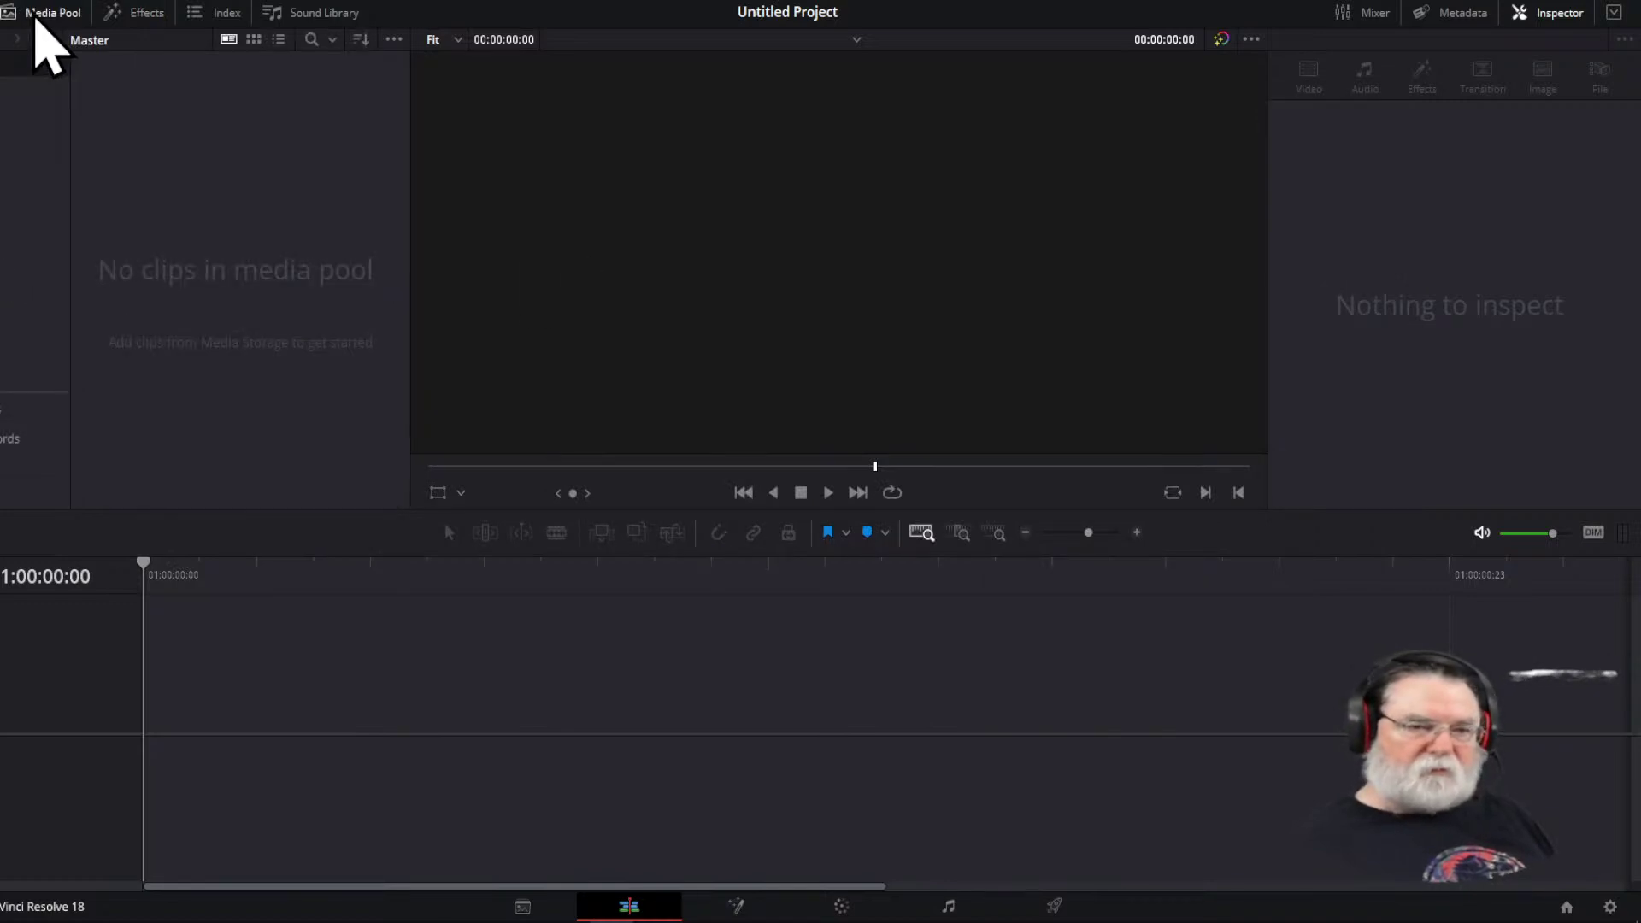
pyautogui.rightClick(137, 181)
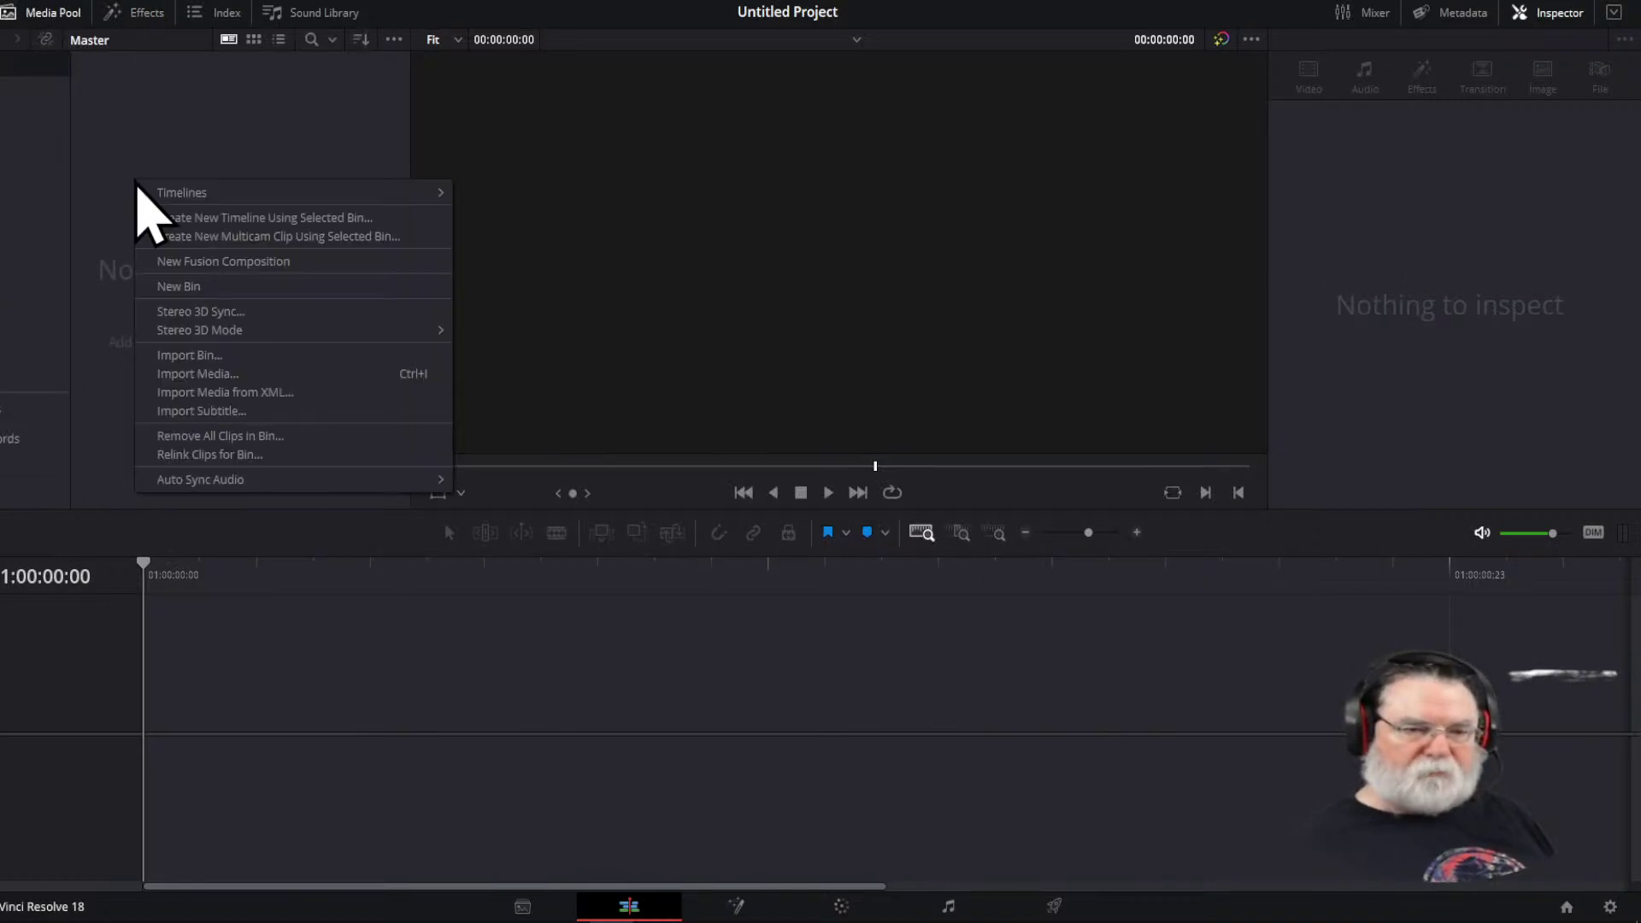
pyautogui.click(205, 372)
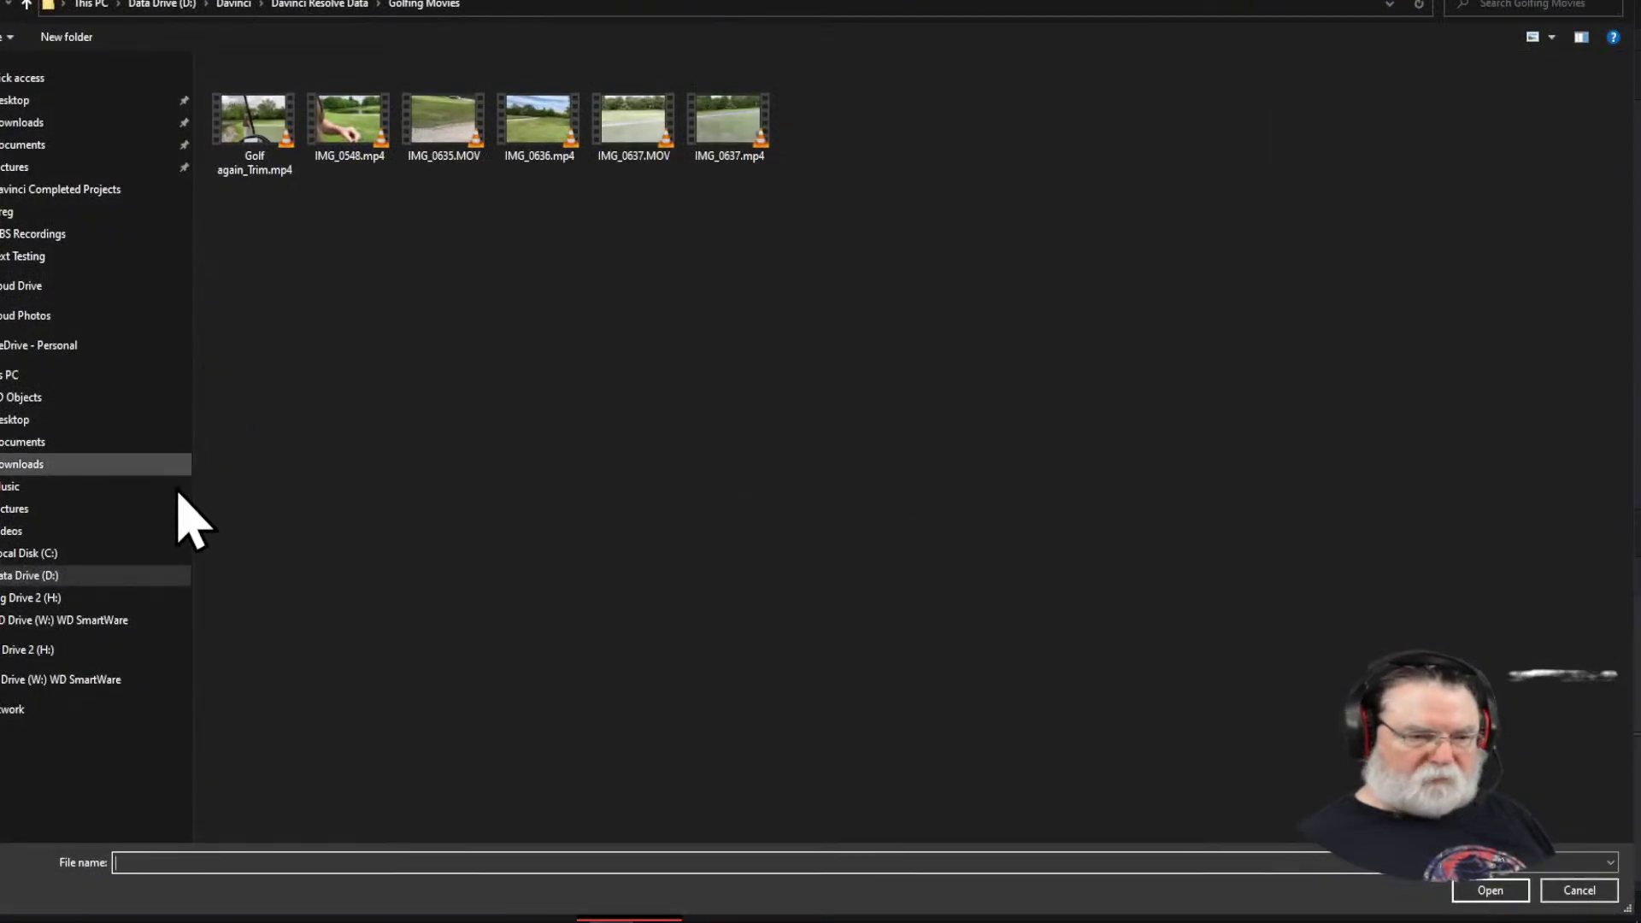
pyautogui.click(37, 580)
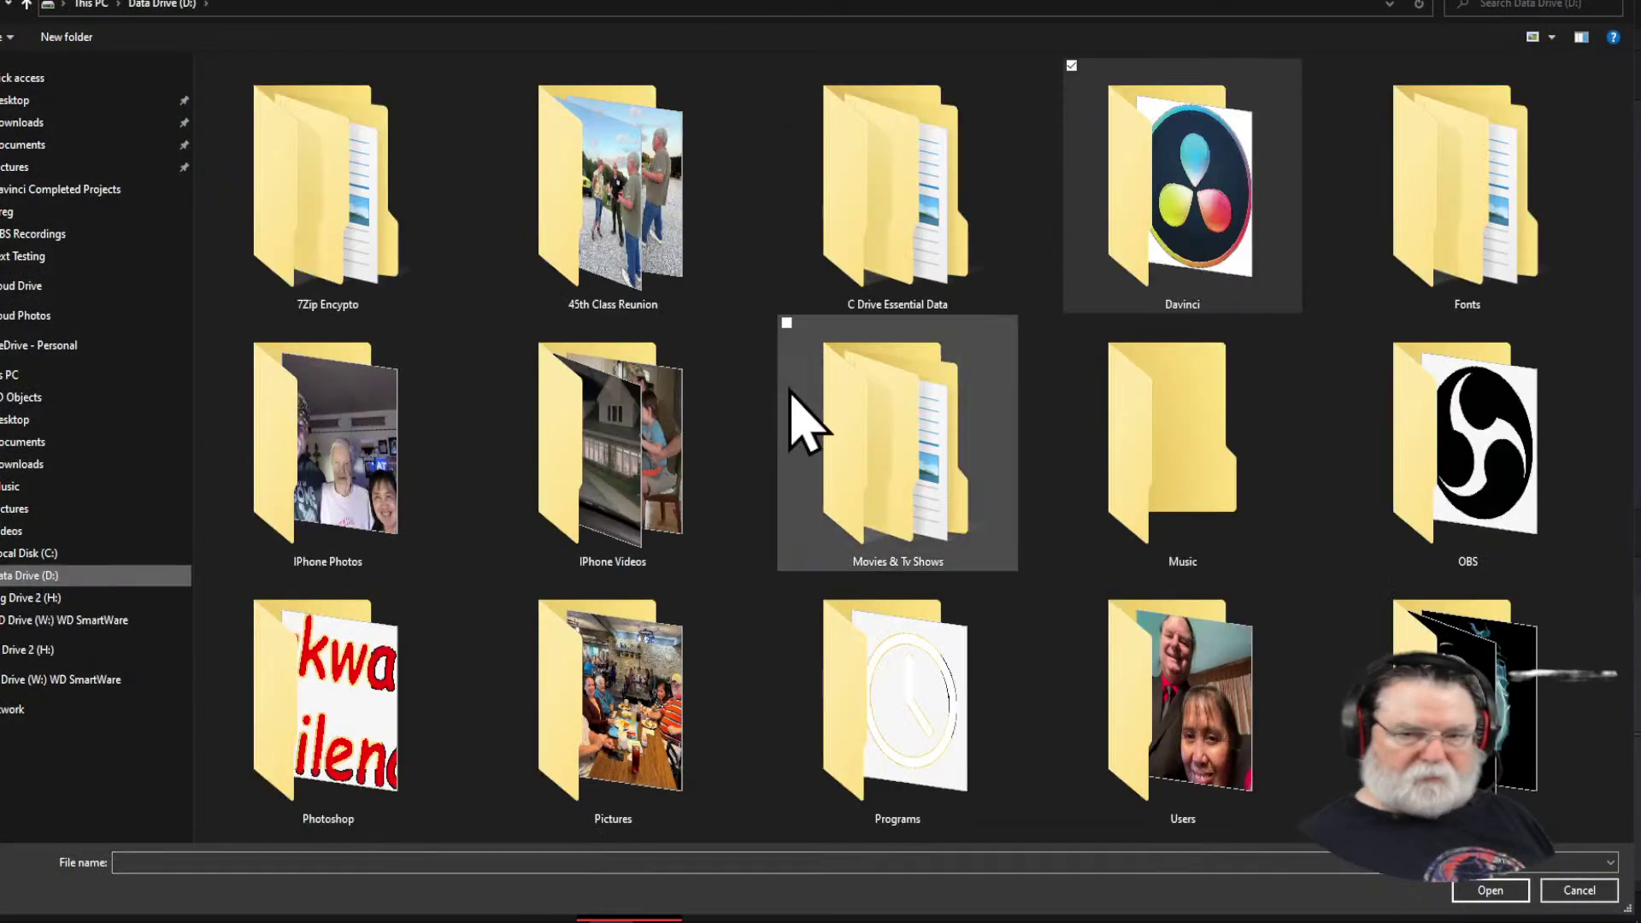
pyautogui.doubleClick(1243, 195)
pyautogui.doubleClick(1502, 220)
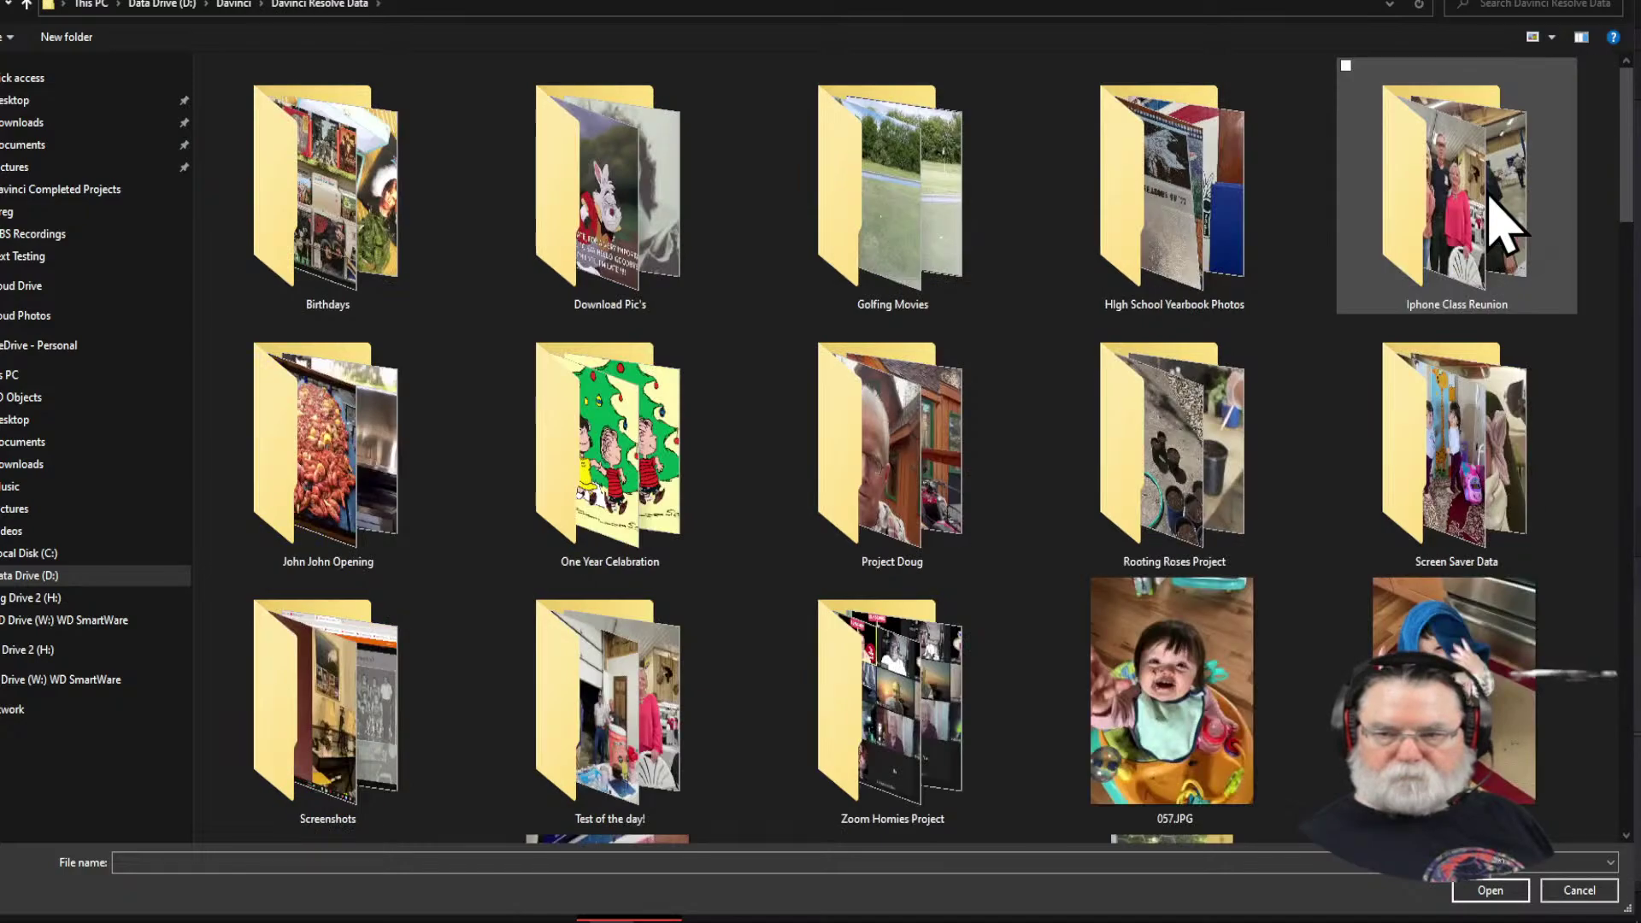
# Import the run of images from IMG_3250.JPG through IMG_7390.JPG into the media pool
pyautogui.scroll(-15, 1443, 154)
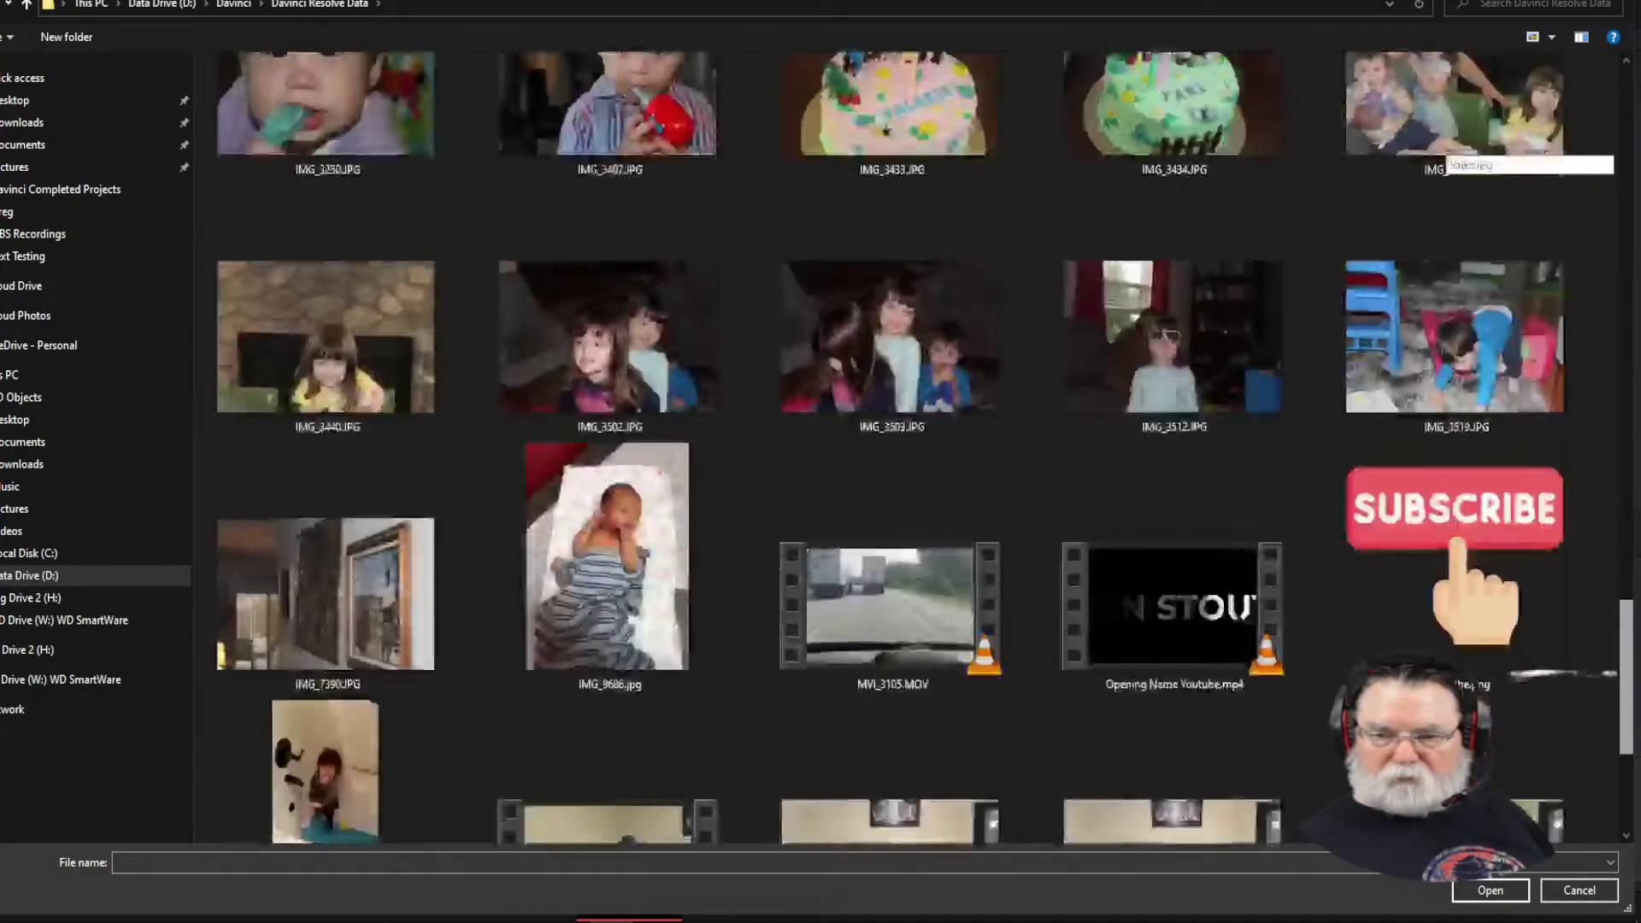
pyautogui.scroll(2, 1442, 153)
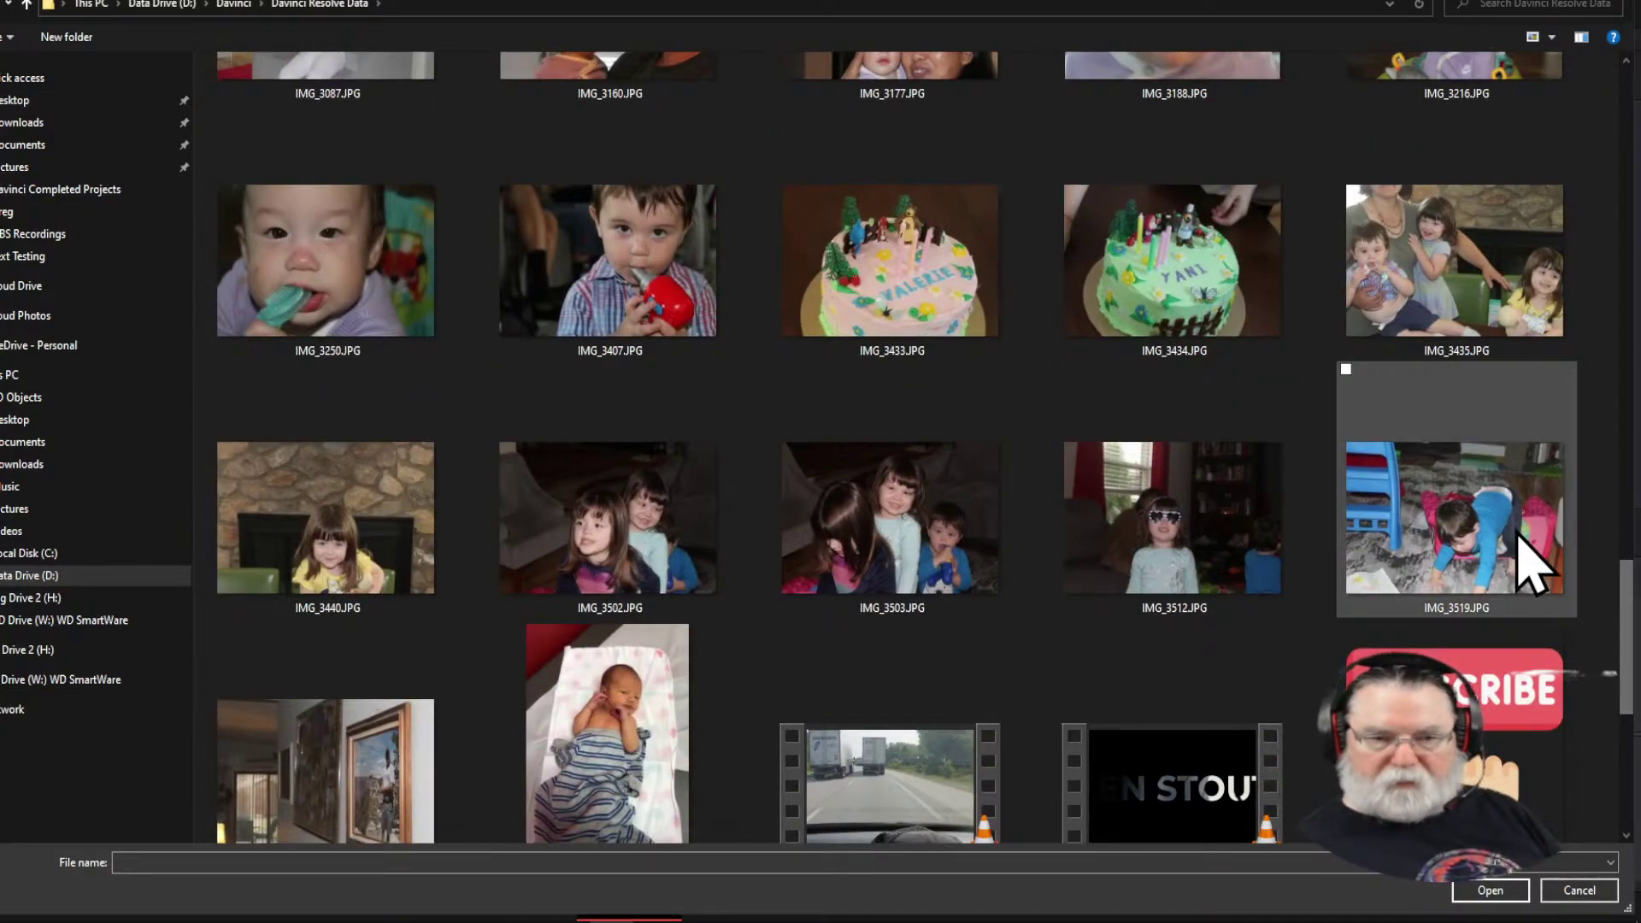
pyautogui.click(309, 299)
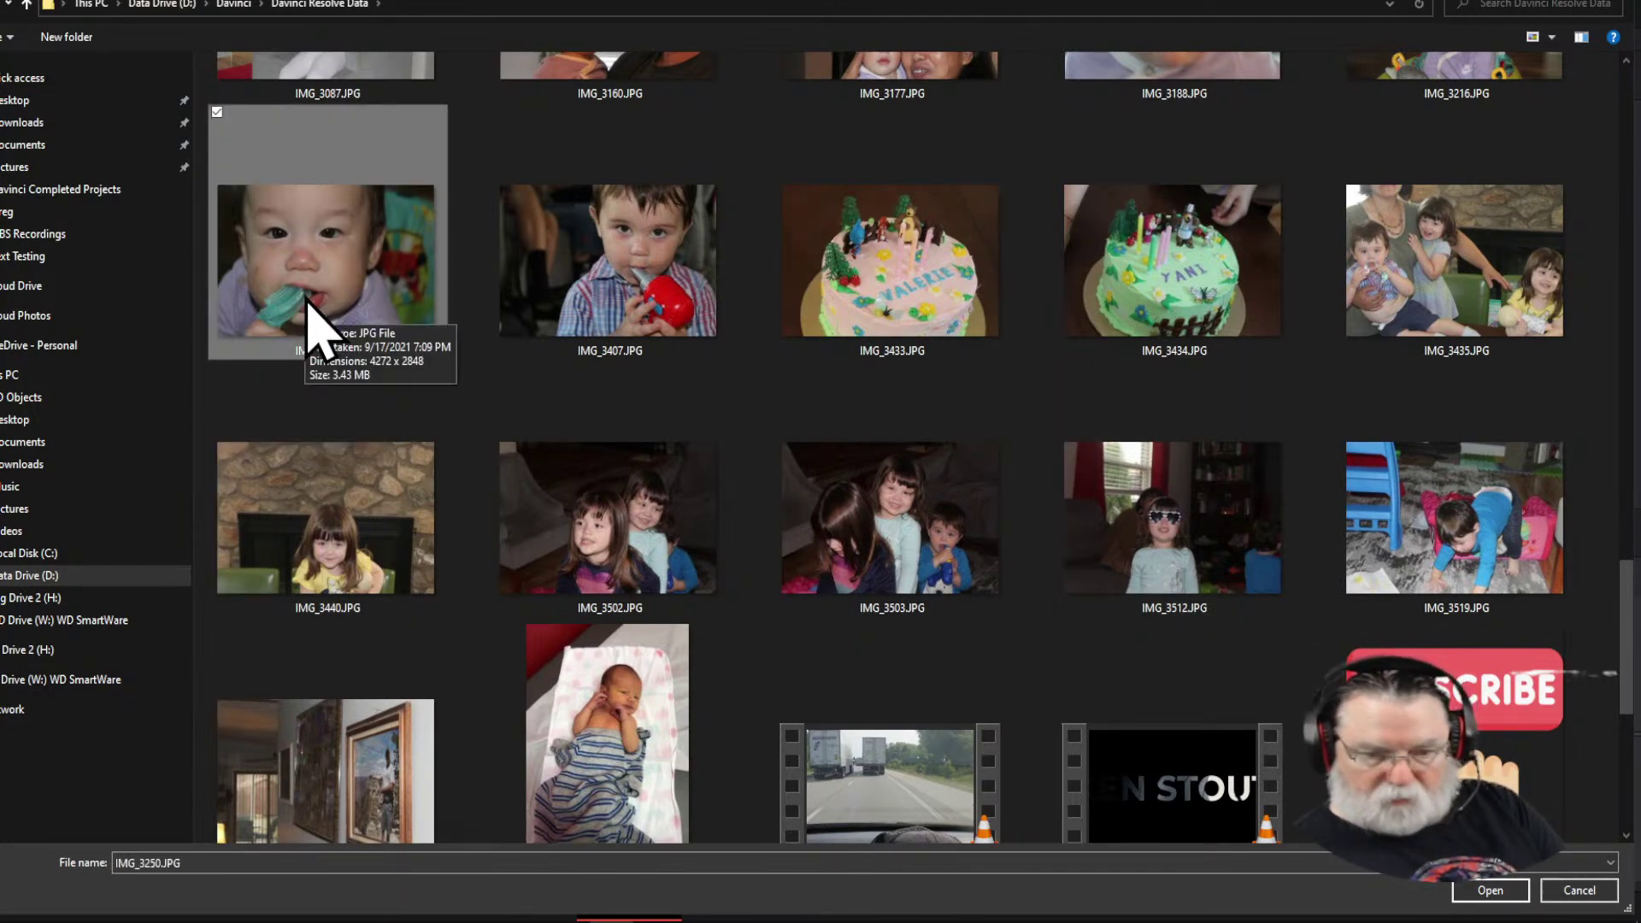
pyautogui.keyDown('shift'); pyautogui.click(282, 799); pyautogui.keyUp('shift')
pyautogui.scroll(-1, 285, 804)
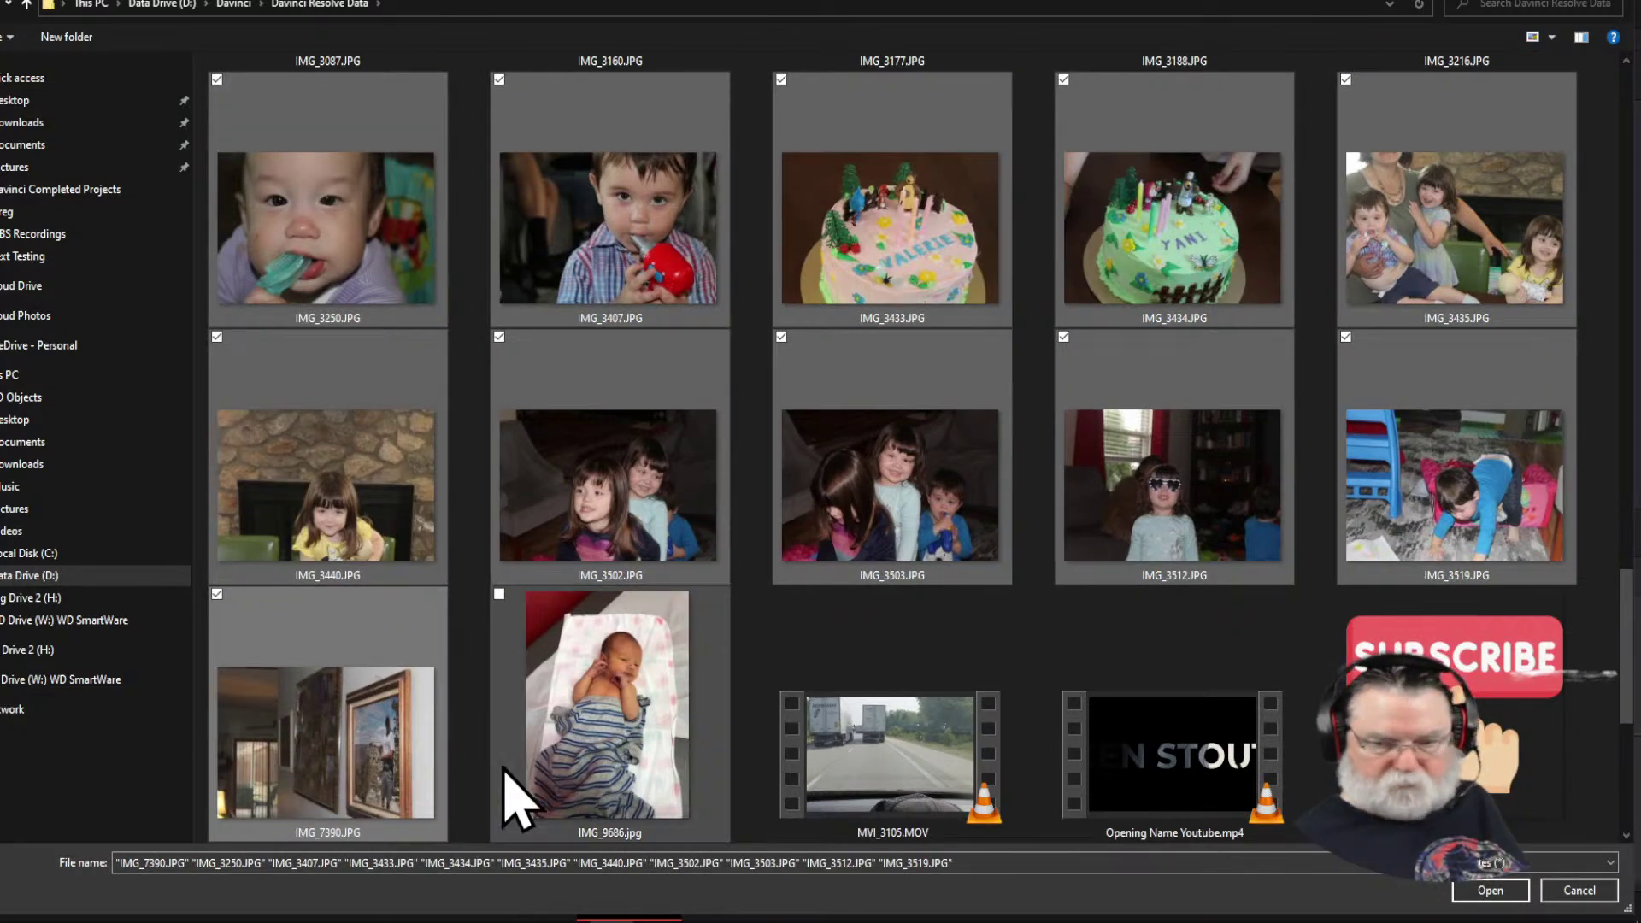
pyautogui.click(1487, 890)
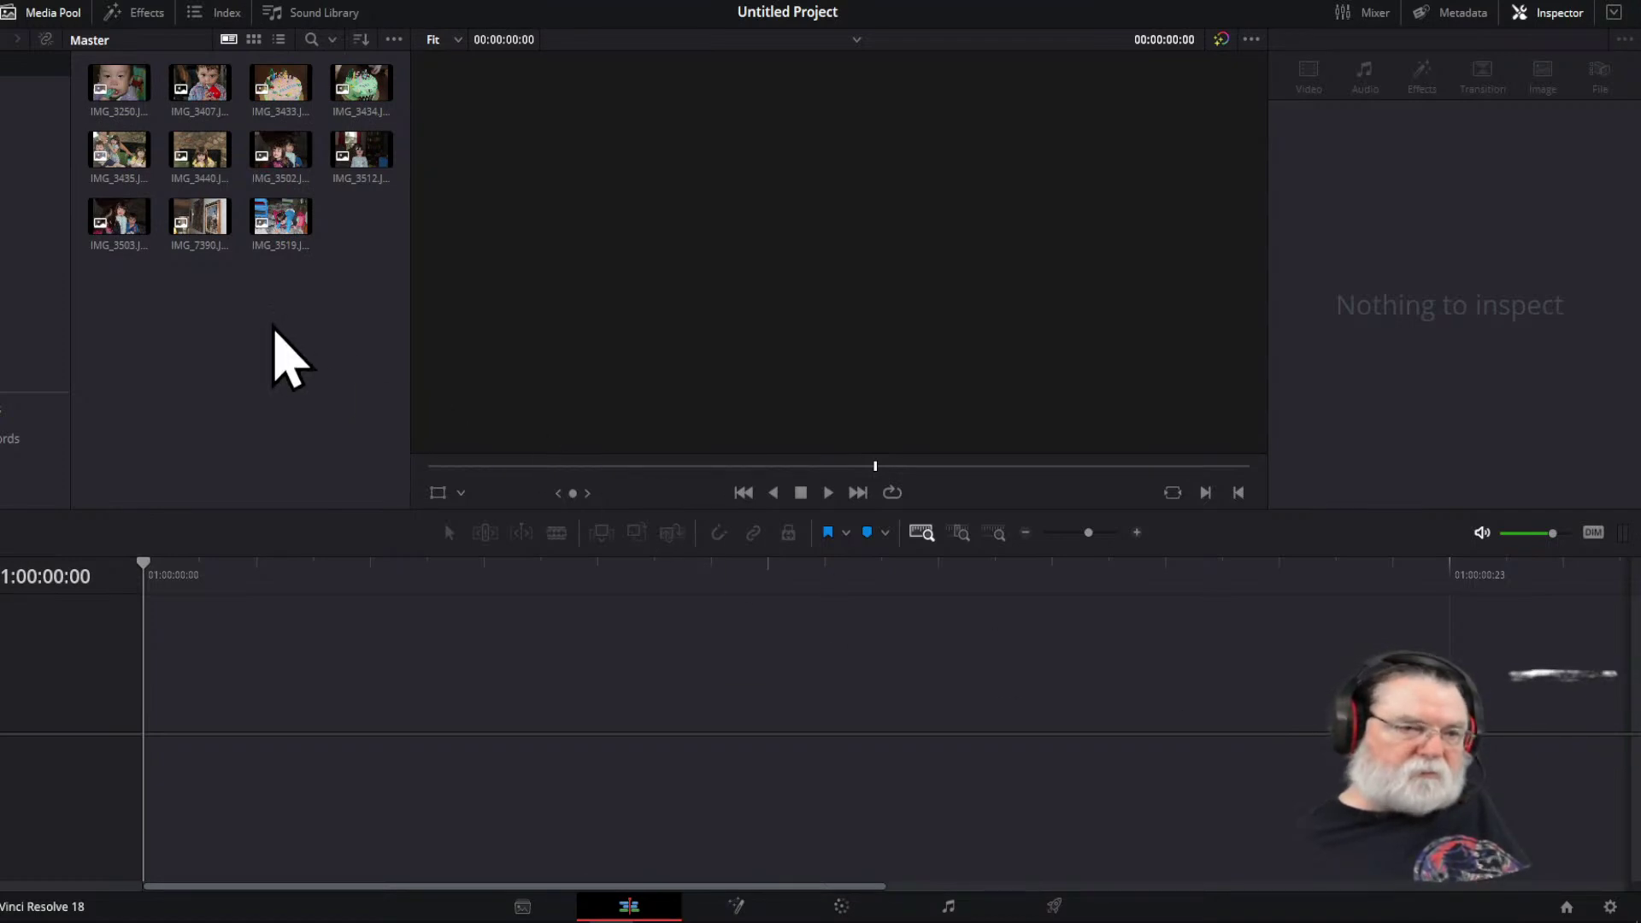
# Create a timeline from IMG_3250.JPG and place the clip at the very start of Video 1
pyautogui.click(127, 88)
pyautogui.moveTo(129, 111); pyautogui.dragTo(300, 731)
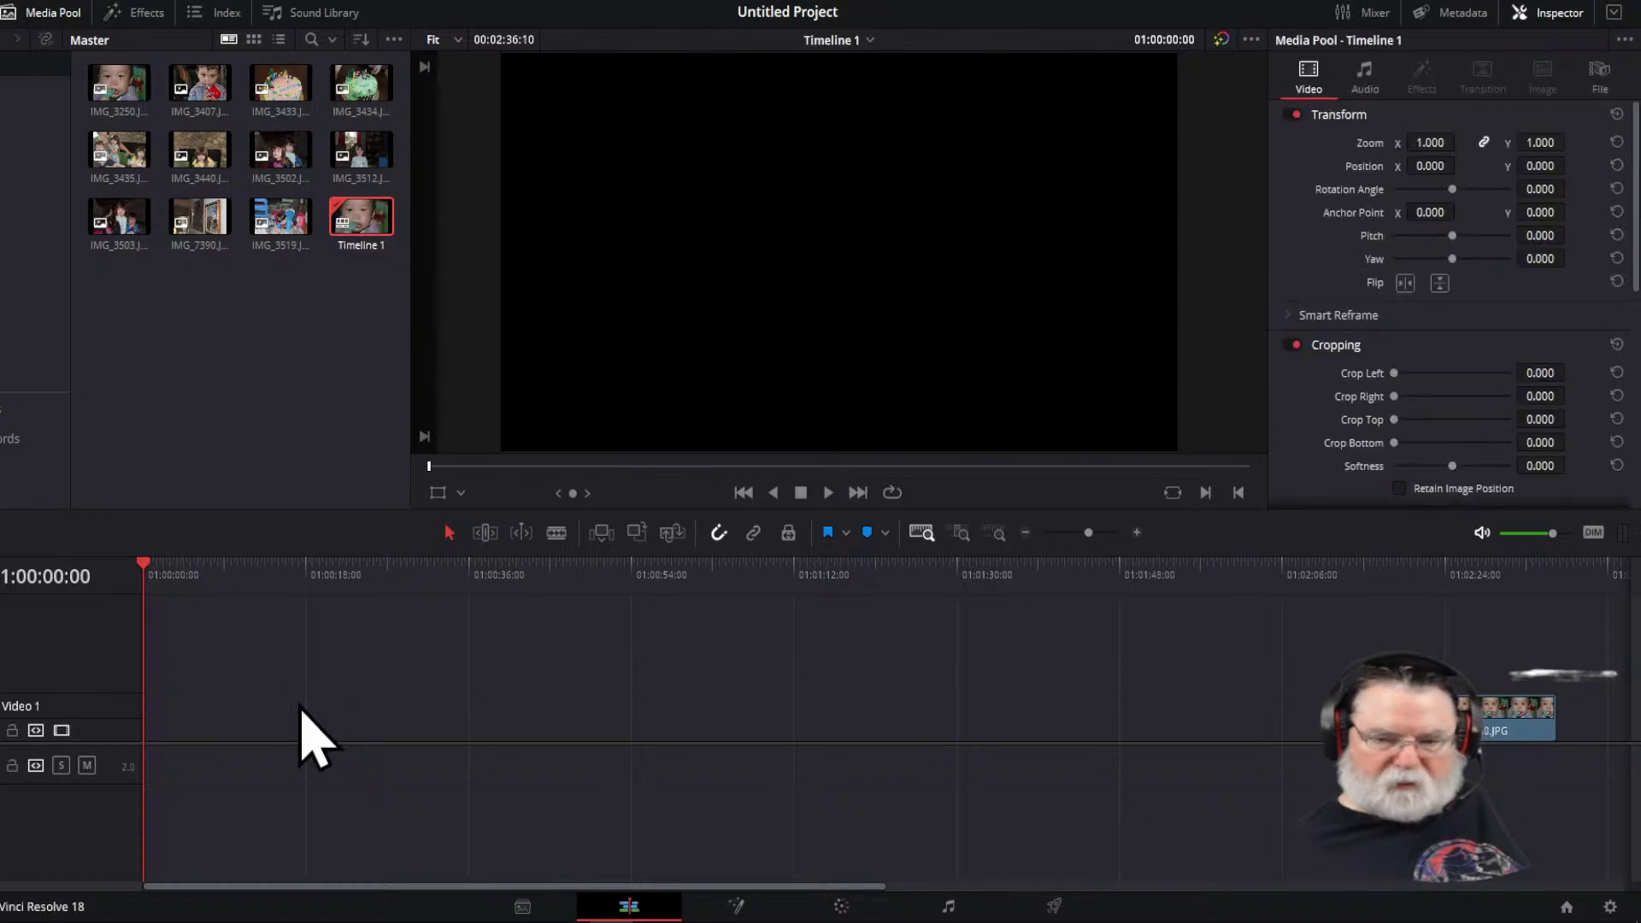
pyautogui.moveTo(1478, 729); pyautogui.dragTo(208, 729)
# Add IMG_3407.JPG to the timeline, place it directly after IMG_3250.JPG on Video 1, and fit the whole timeline in view
pyautogui.moveTo(205, 98); pyautogui.dragTo(433, 678)
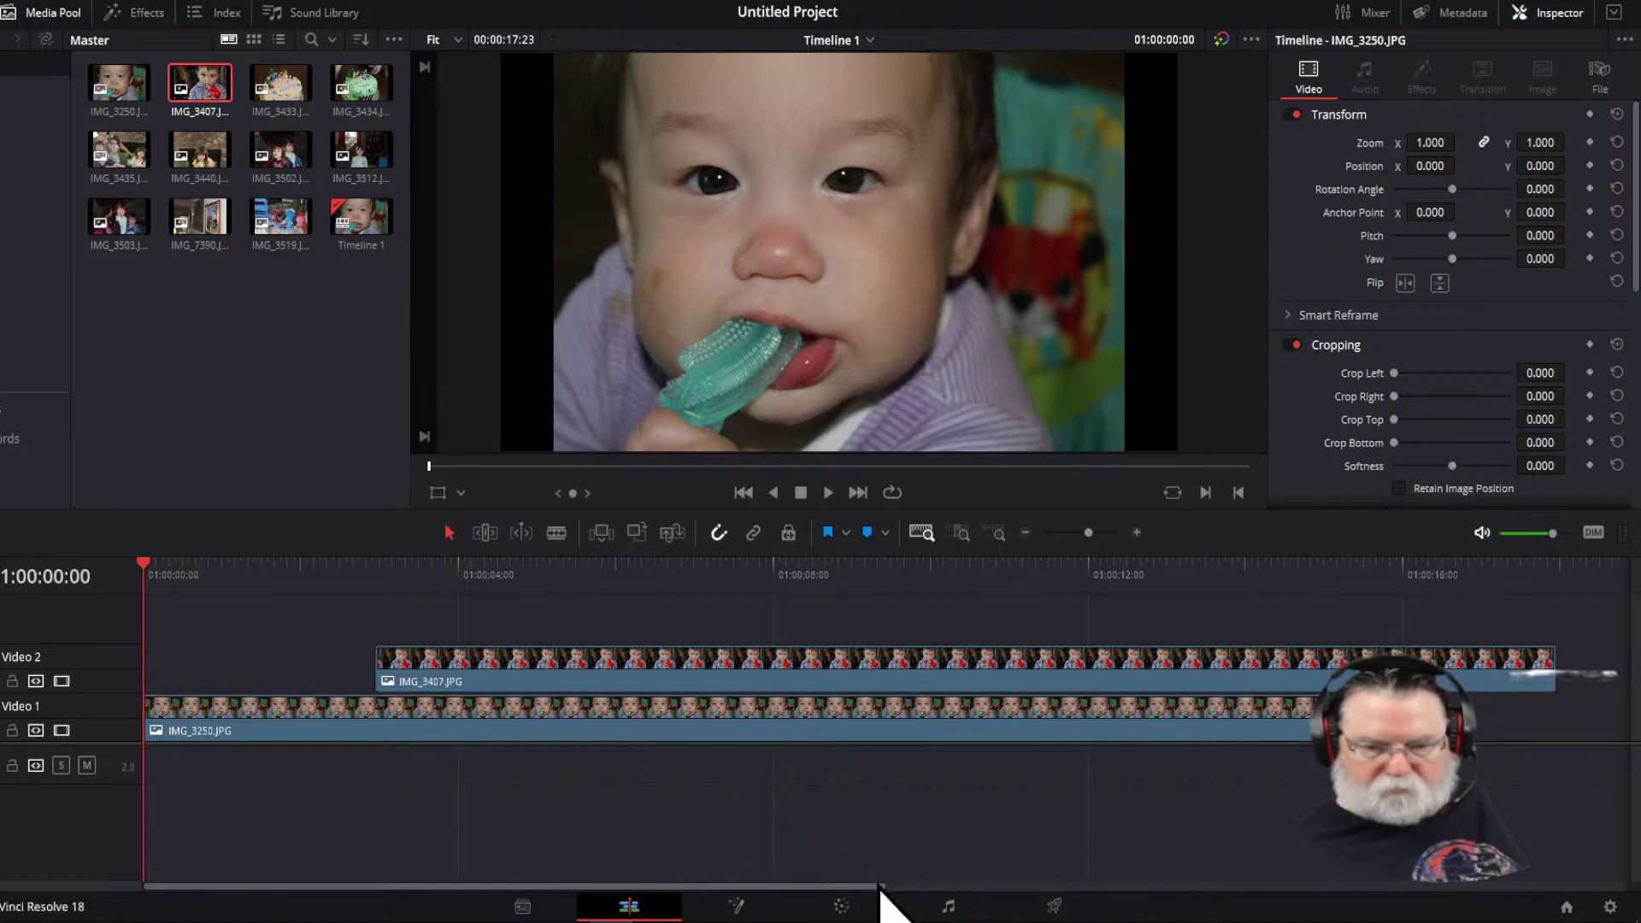
pyautogui.click(1327, 886)
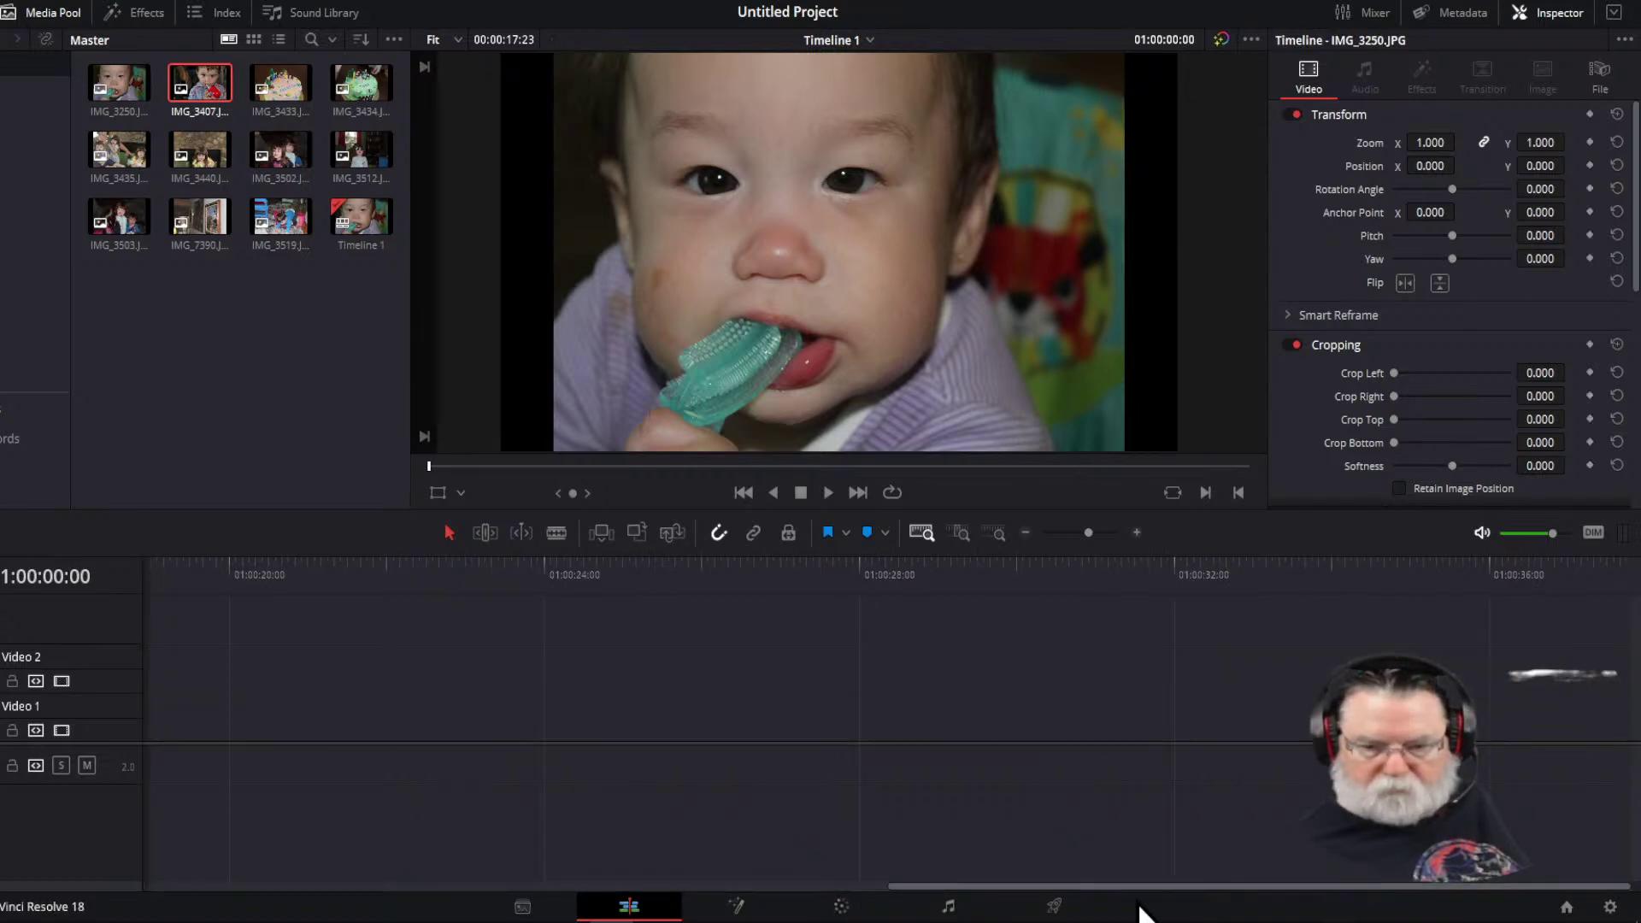
pyautogui.moveTo(1156, 886); pyautogui.dragTo(897, 886)
pyautogui.moveTo(530, 678); pyautogui.dragTo(1470, 769)
pyautogui.hotkey('shift', 'z')
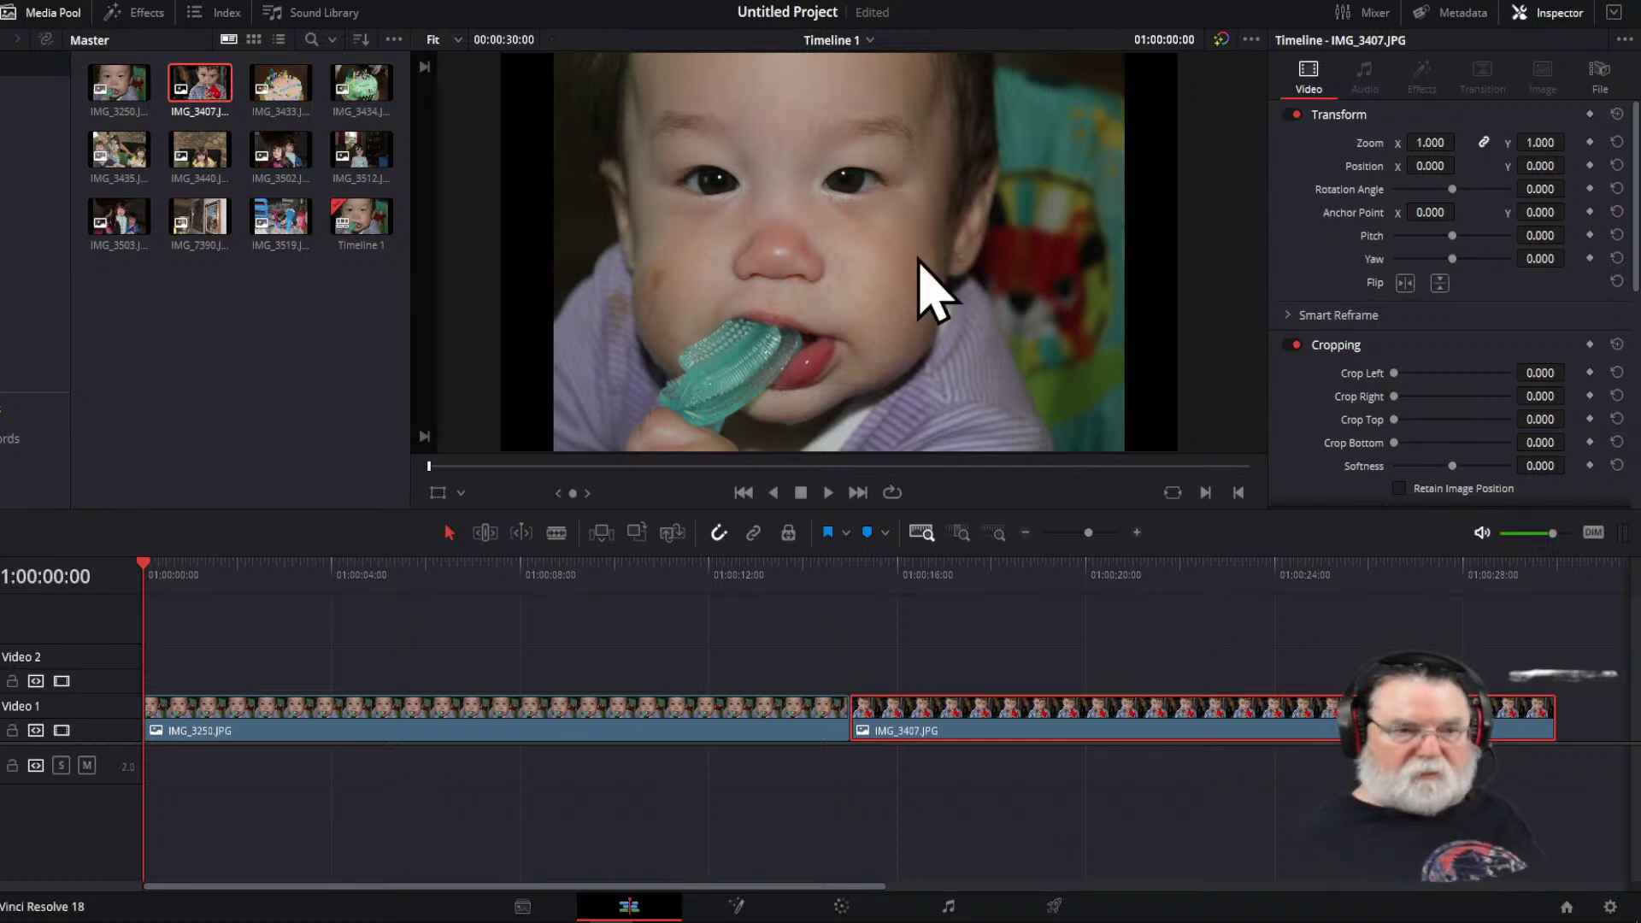
# Add IMG_3433.JPG to the timeline, place it directly after IMG_3407.JPG on Video 1, and fit the whole timeline in view
pyautogui.moveTo(286, 85); pyautogui.dragTo(623, 659)
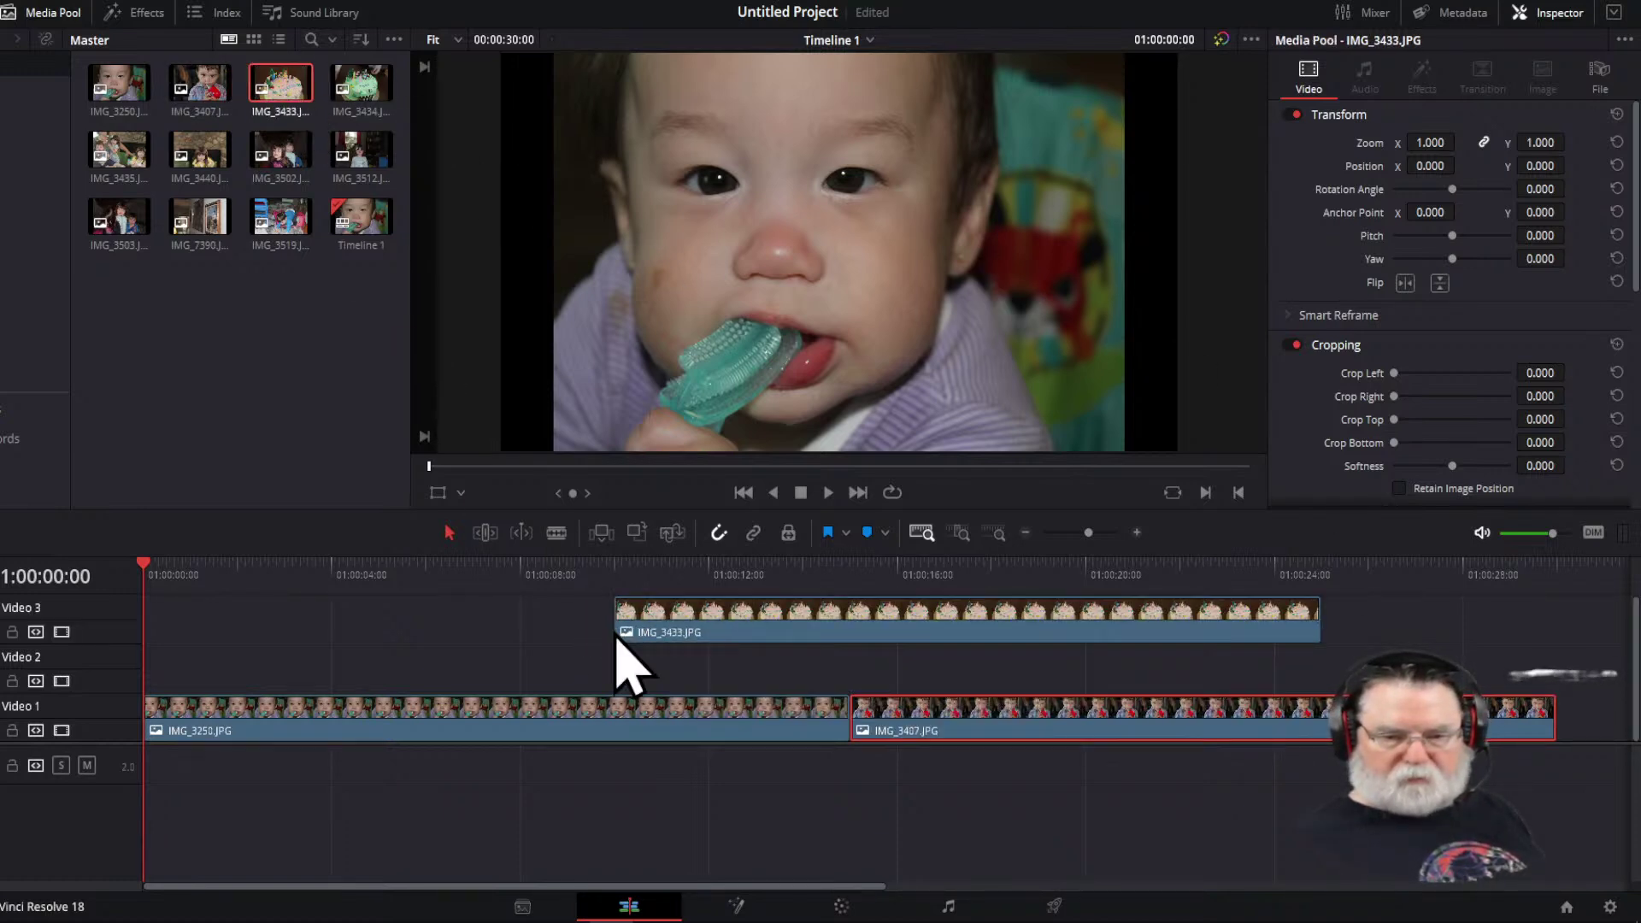
pyautogui.moveTo(621, 895); pyautogui.dragTo(805, 888)
pyautogui.moveTo(768, 630); pyautogui.dragTo(623, 675)
pyautogui.hotkey('shift', 'z')
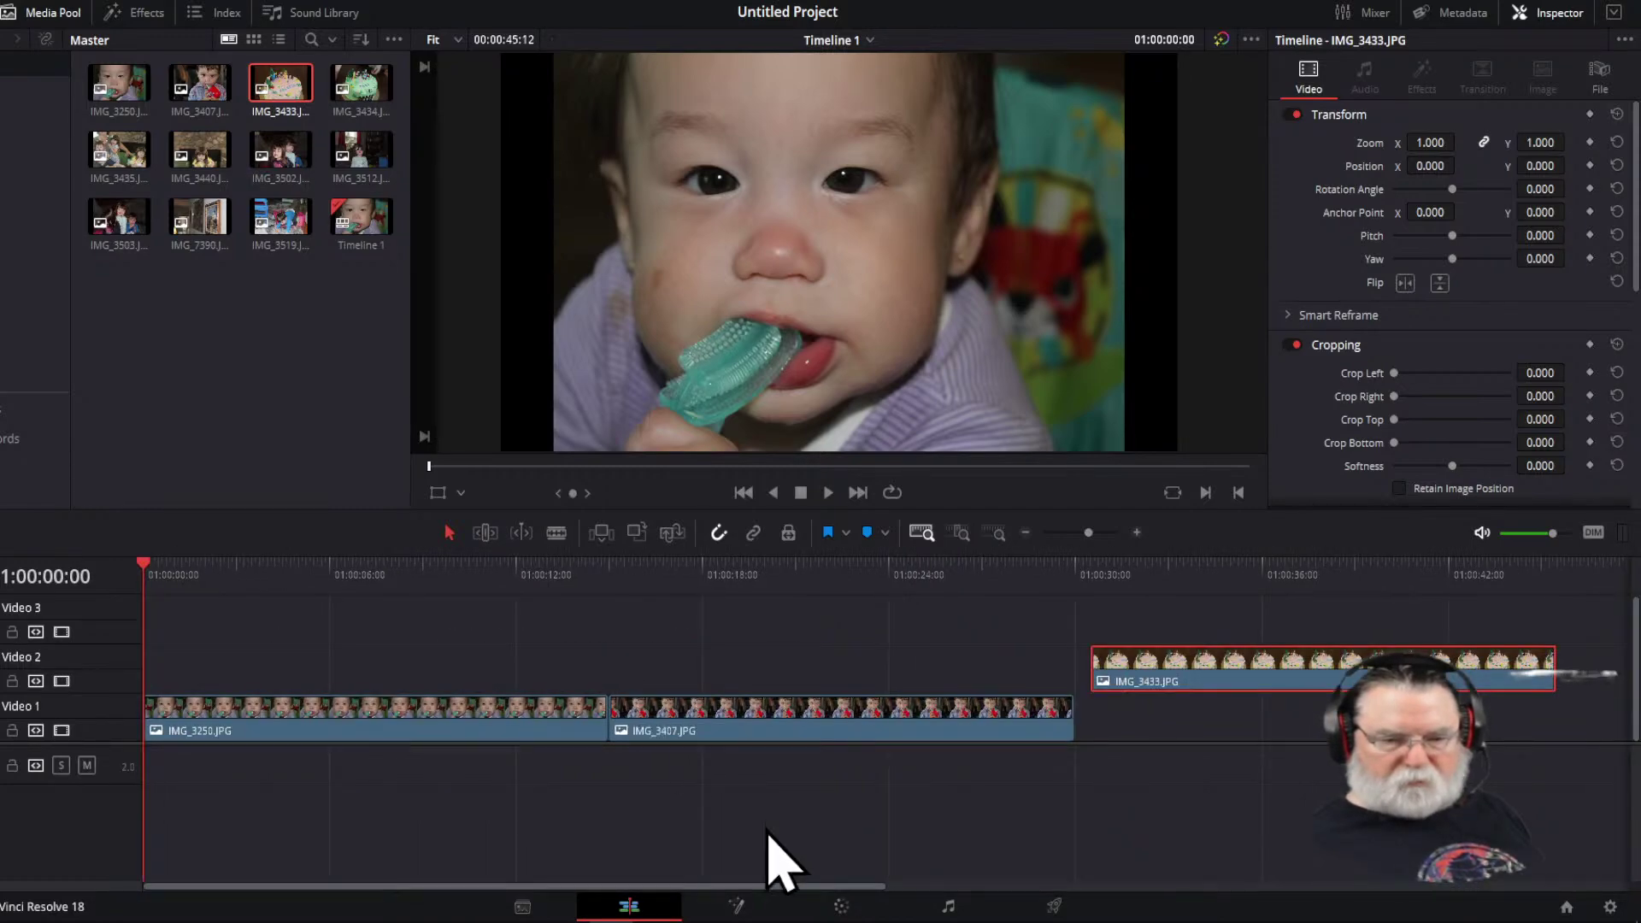
pyautogui.moveTo(1167, 671); pyautogui.dragTo(1181, 755)
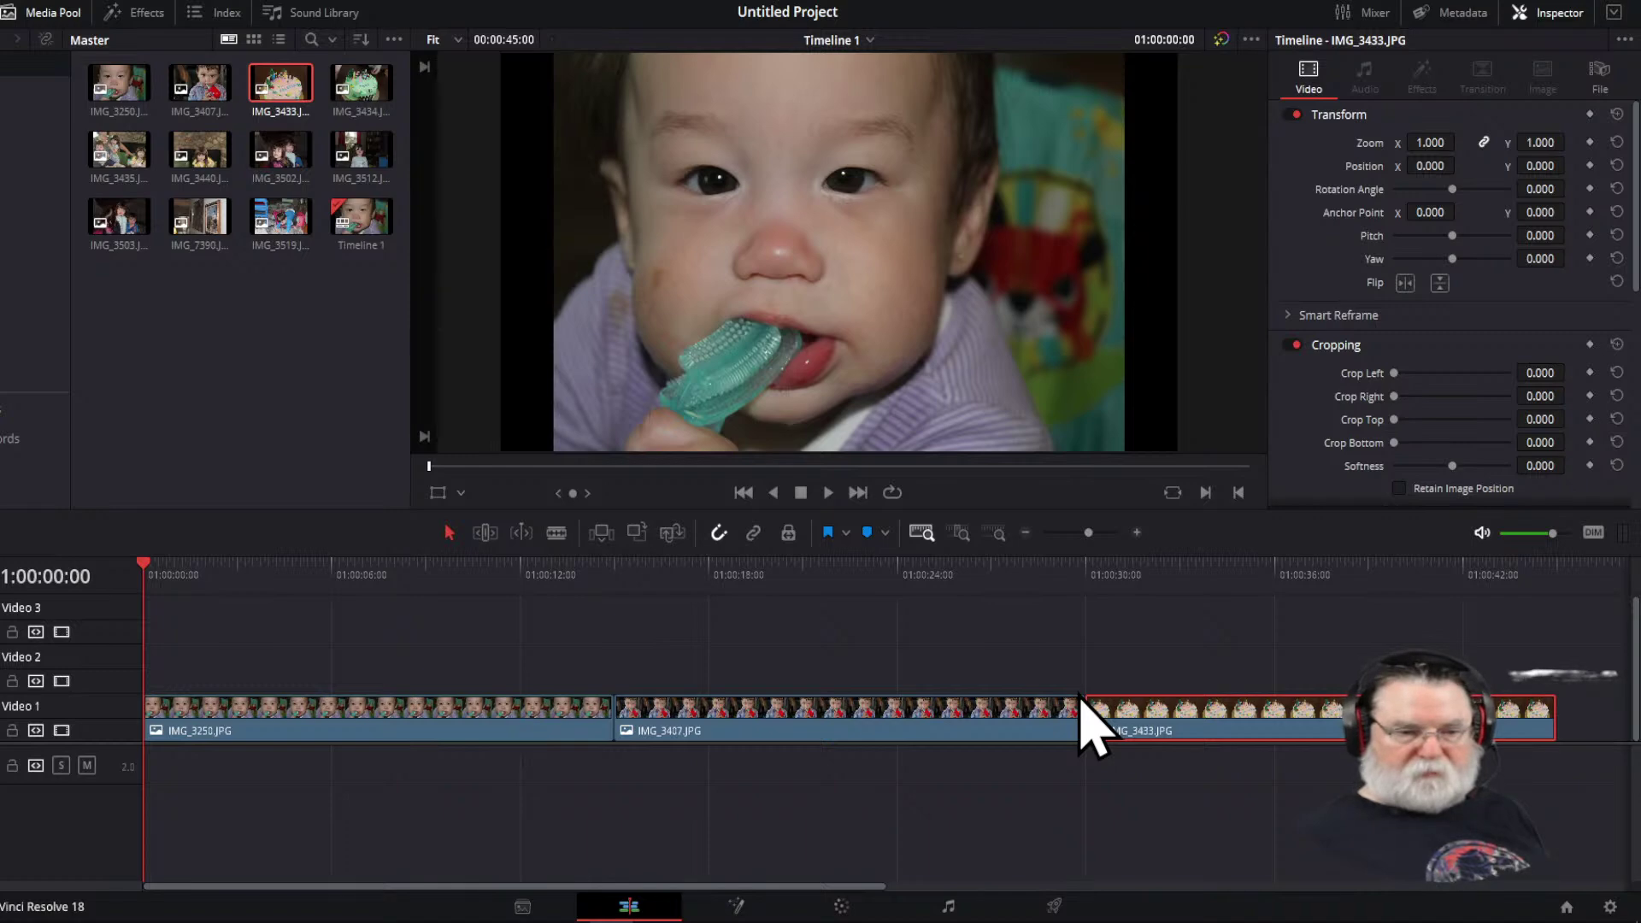
# Add a Blur Dissolve transition at the cut between IMG_3250.JPG and IMG_3407.JPG on Video 1
pyautogui.click(54, 12)
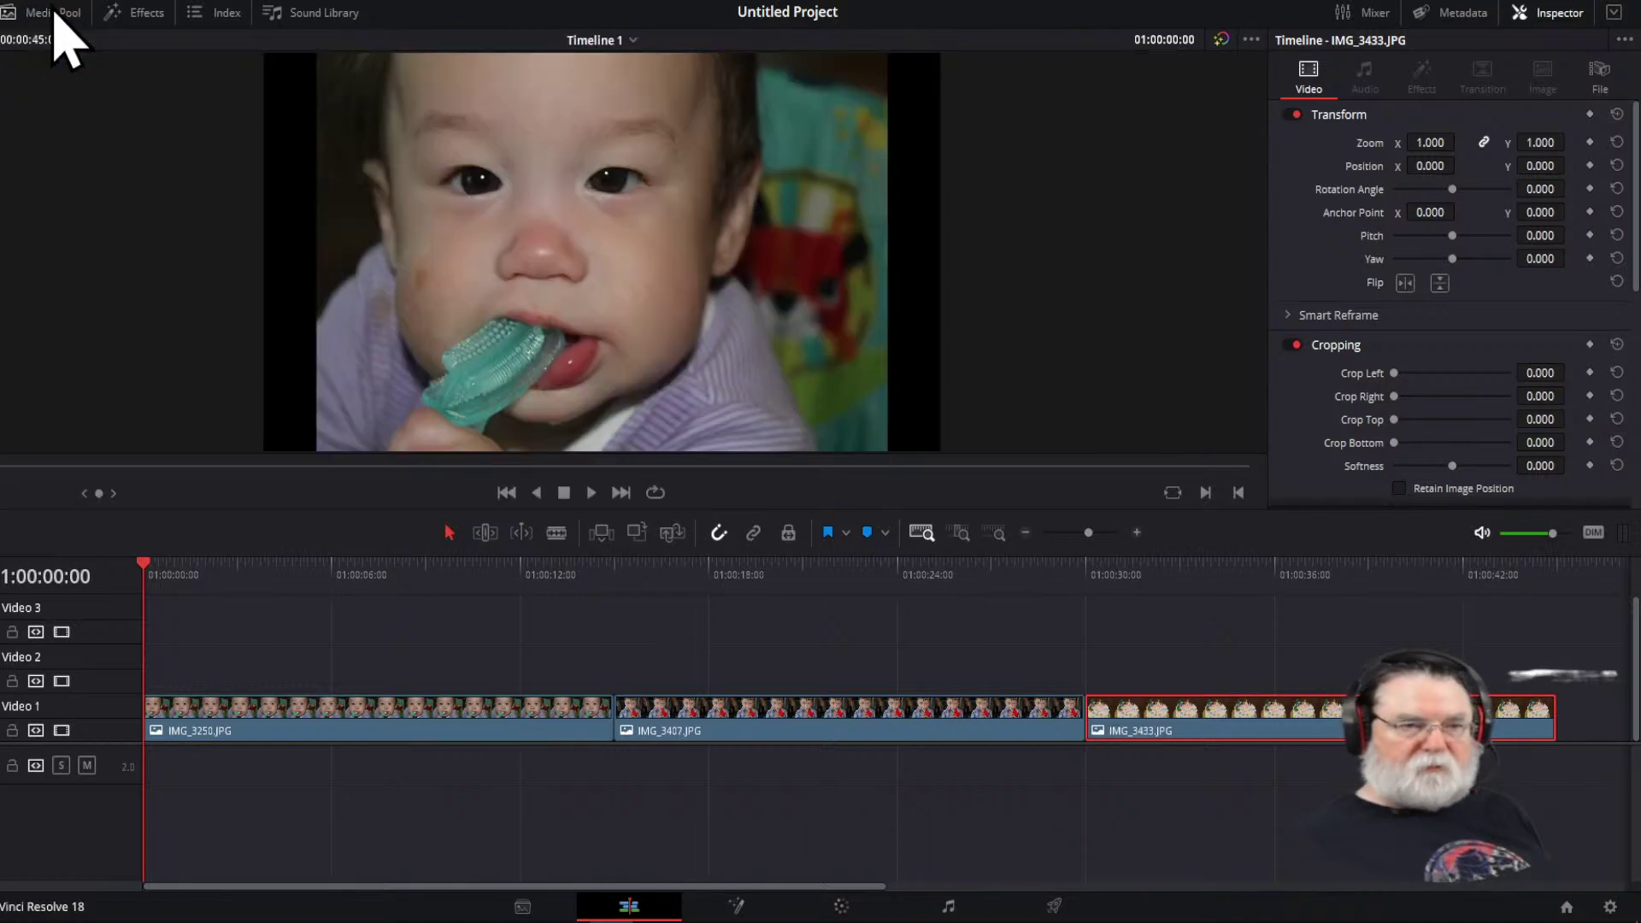
pyautogui.click(113, 12)
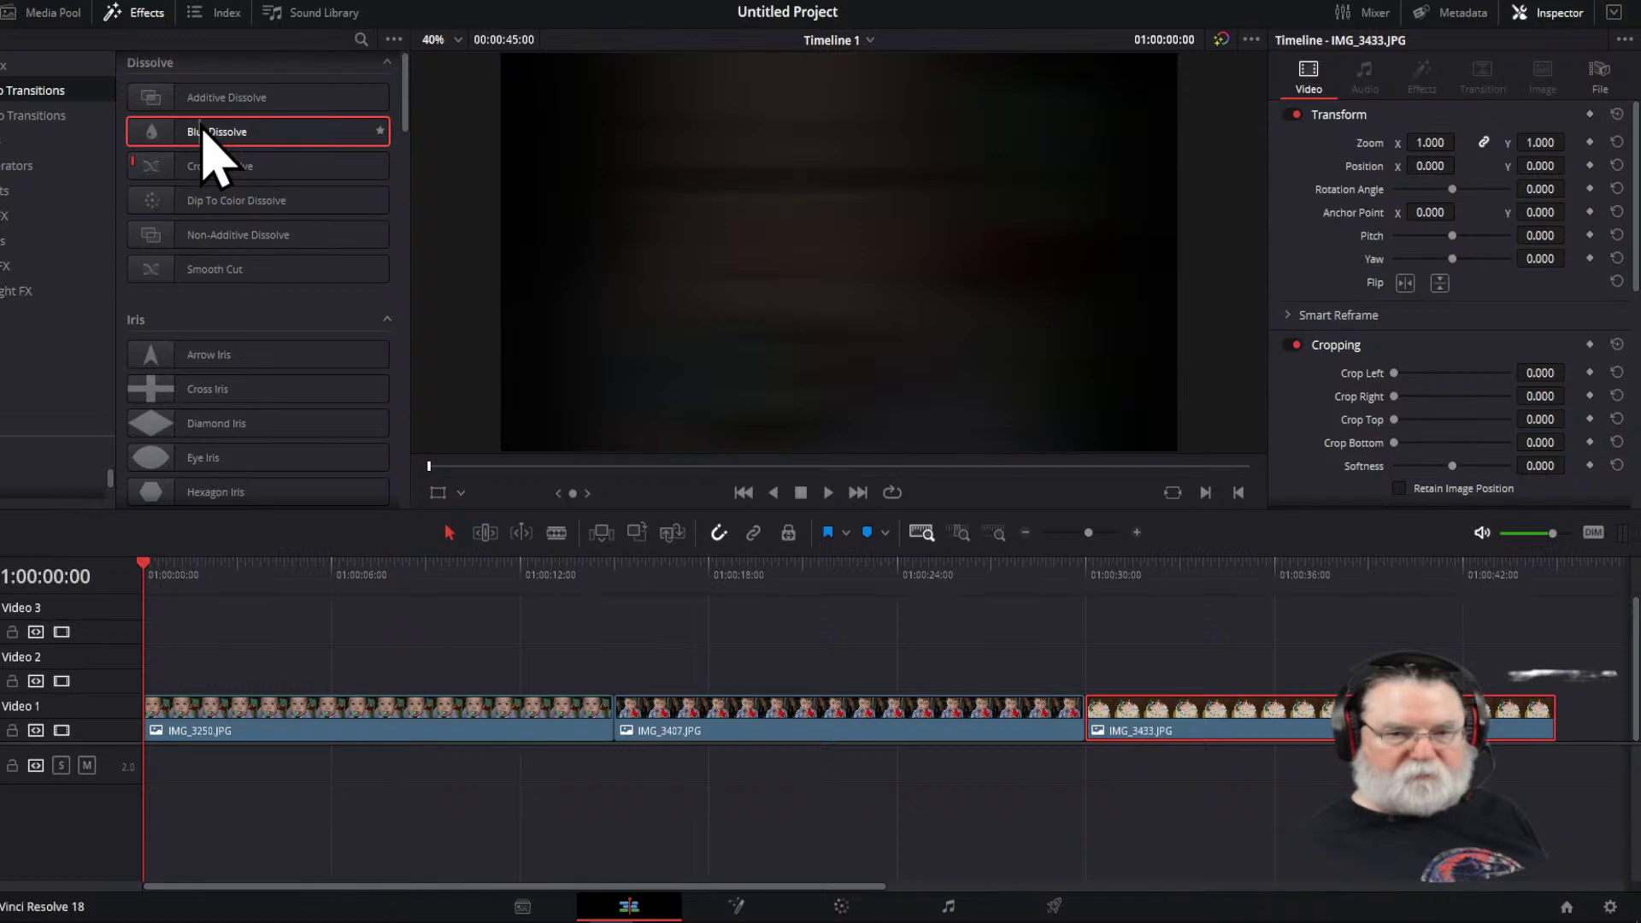
pyautogui.moveTo(203, 130); pyautogui.dragTo(622, 716)
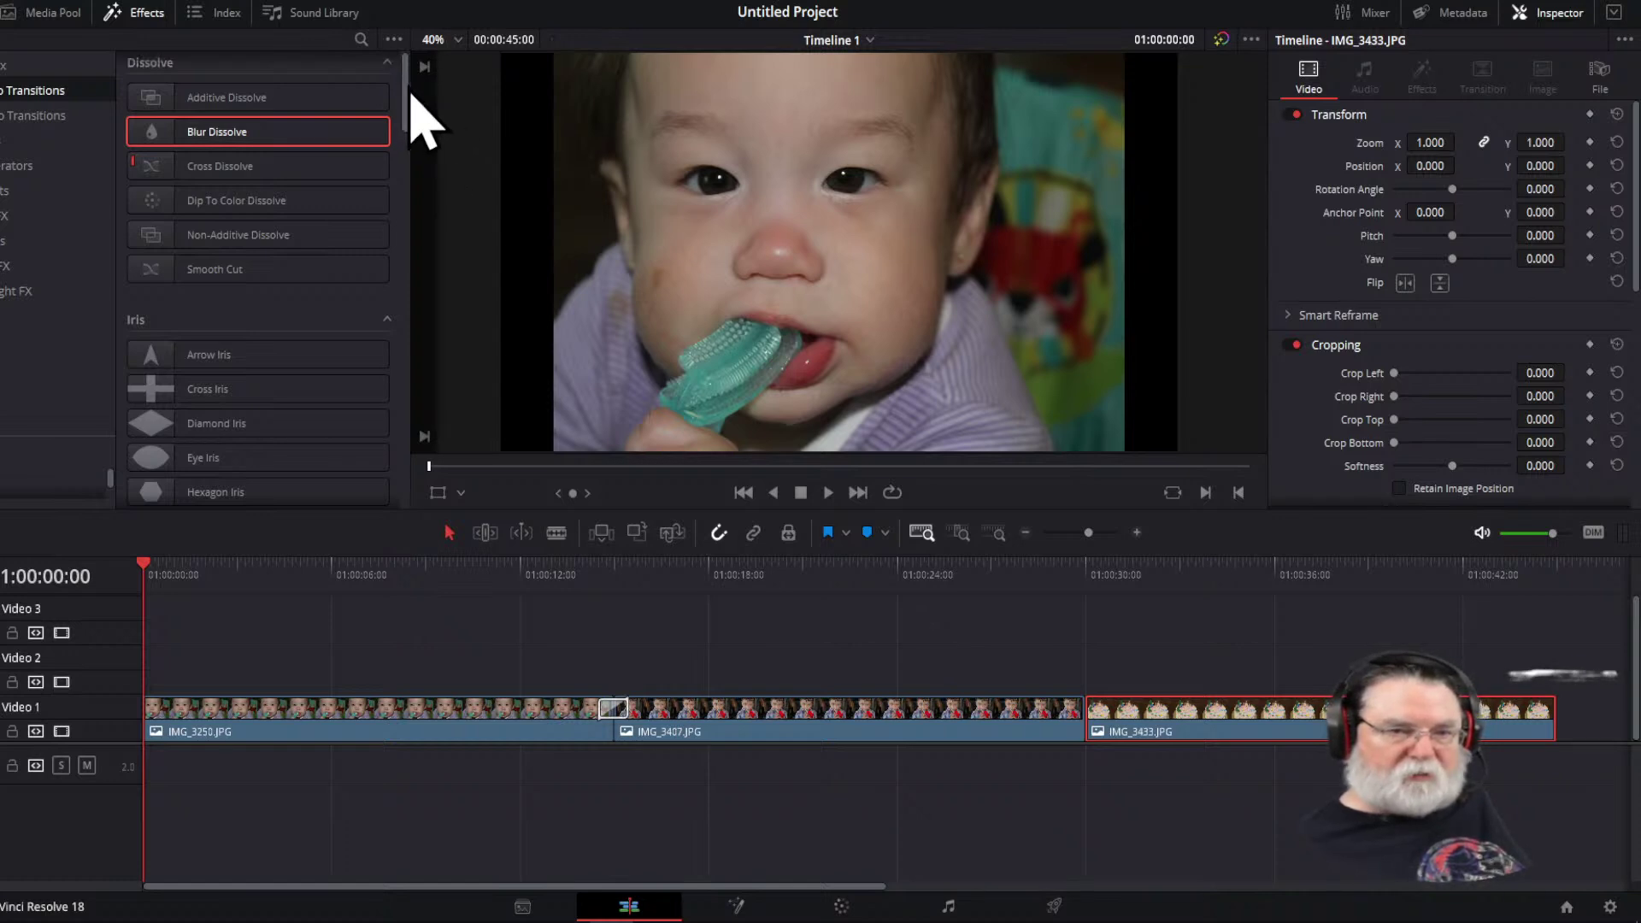
# Add a Burn Away transition at the cut between IMG_3407.JPG and IMG_3433.JPG on Video 1
pyautogui.moveTo(407, 86); pyautogui.dragTo(425, 490)
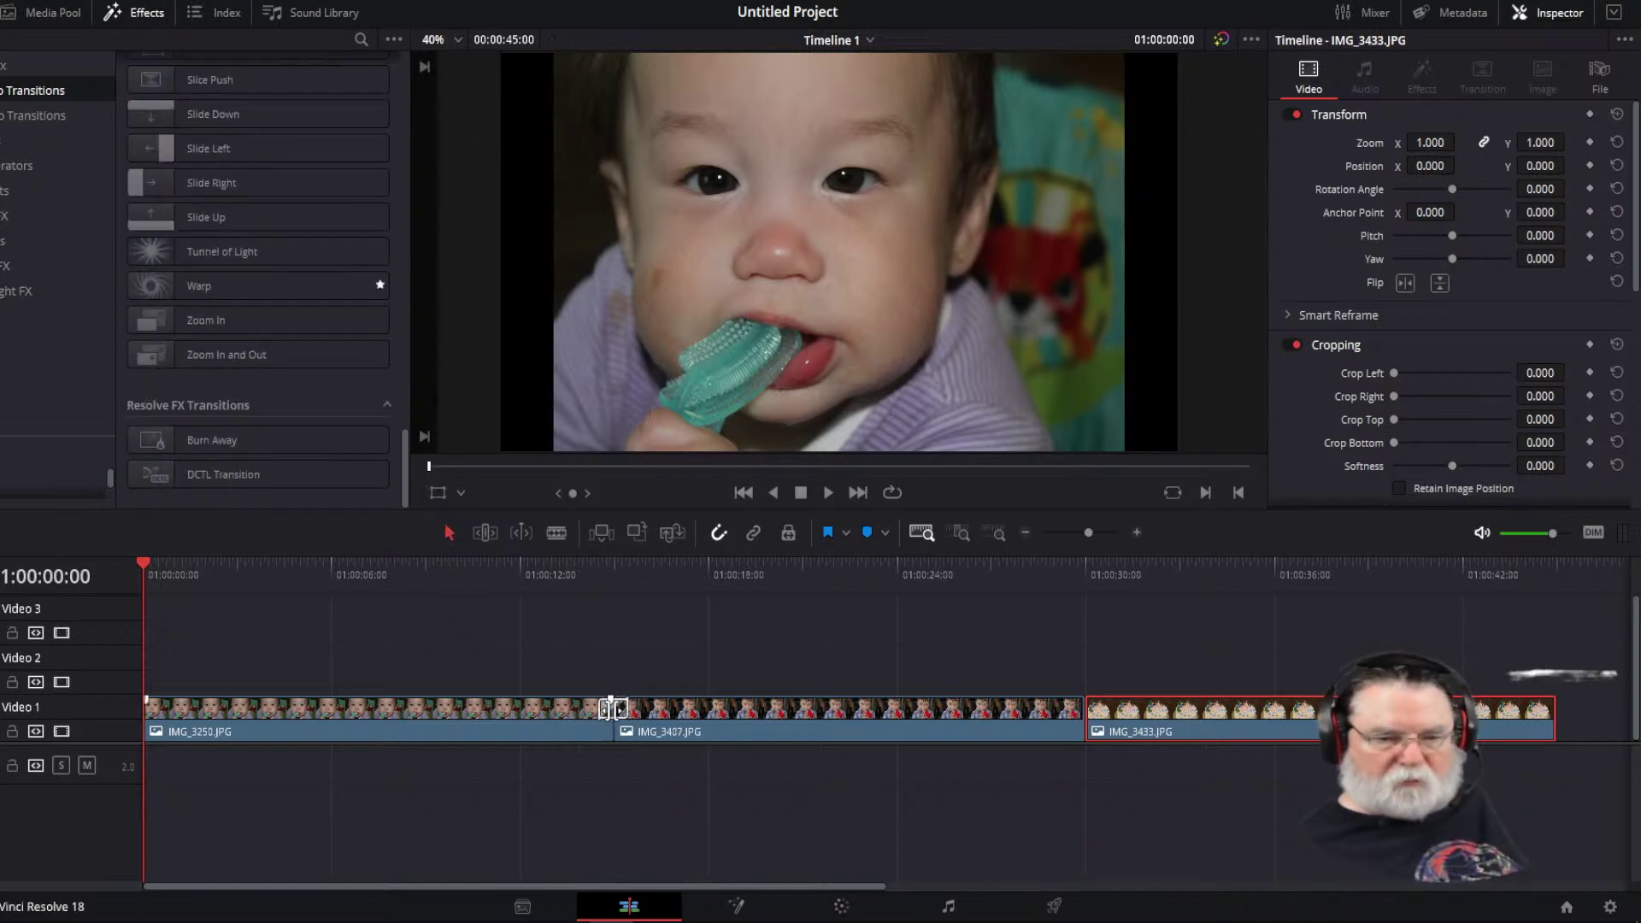
pyautogui.click(191, 444)
pyautogui.moveTo(192, 444)
pyautogui.mouseDown()
pyautogui.moveTo(1111, 602)
pyautogui.moveTo(1084, 718)
pyautogui.mouseUp()
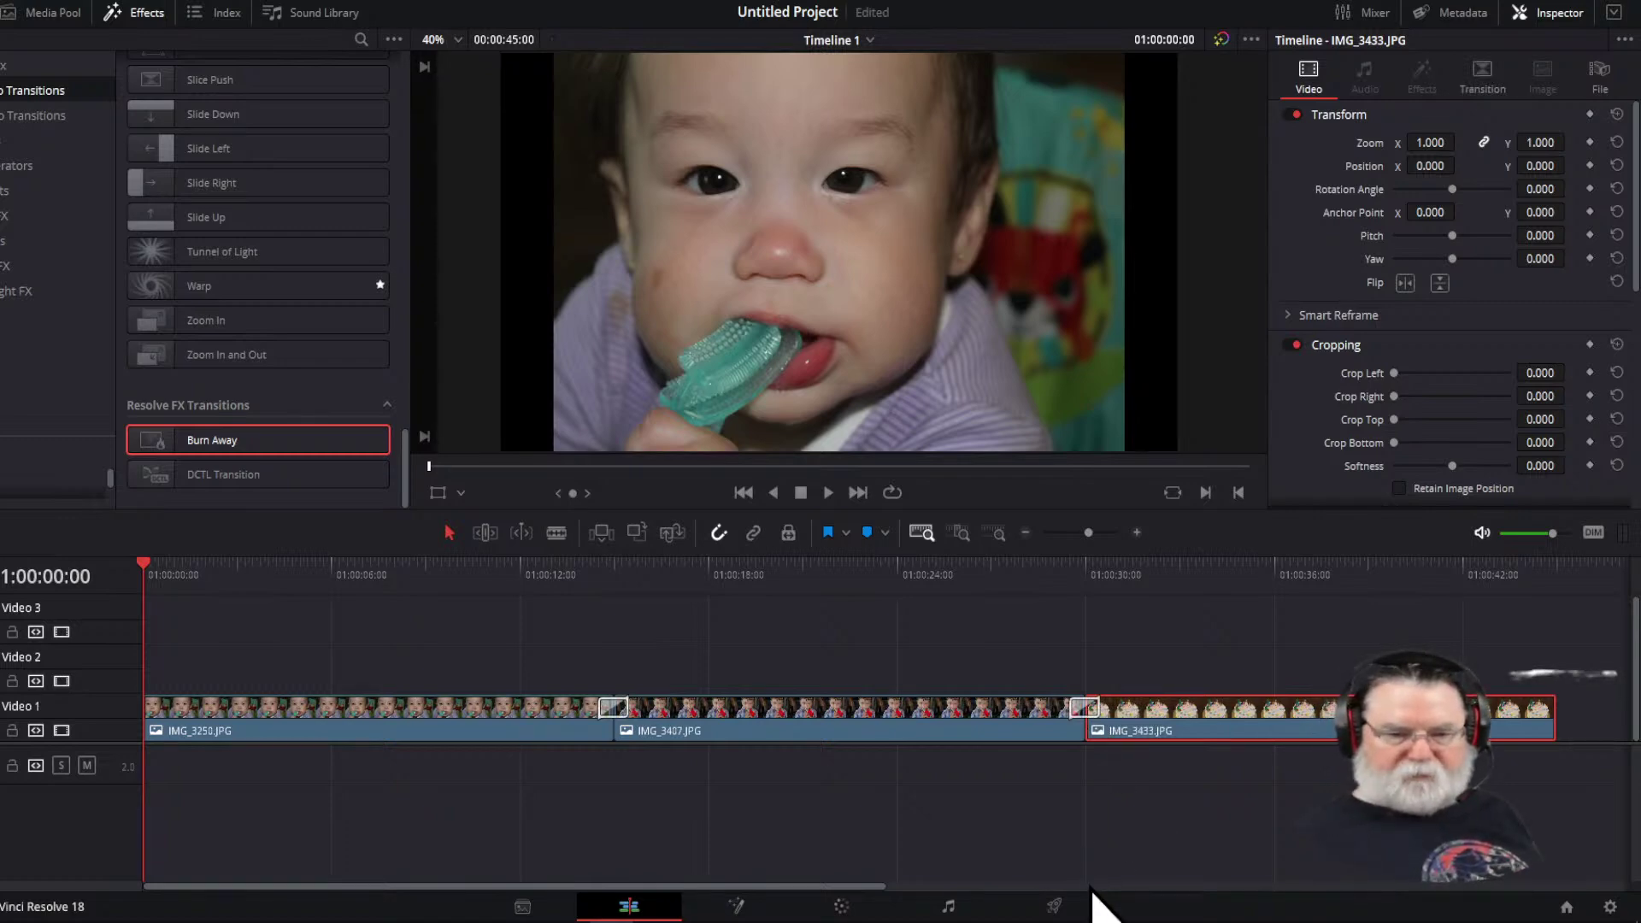
# Play the timeline from just before the first cut until past the second cut to review both transitions
pyautogui.click(571, 565)
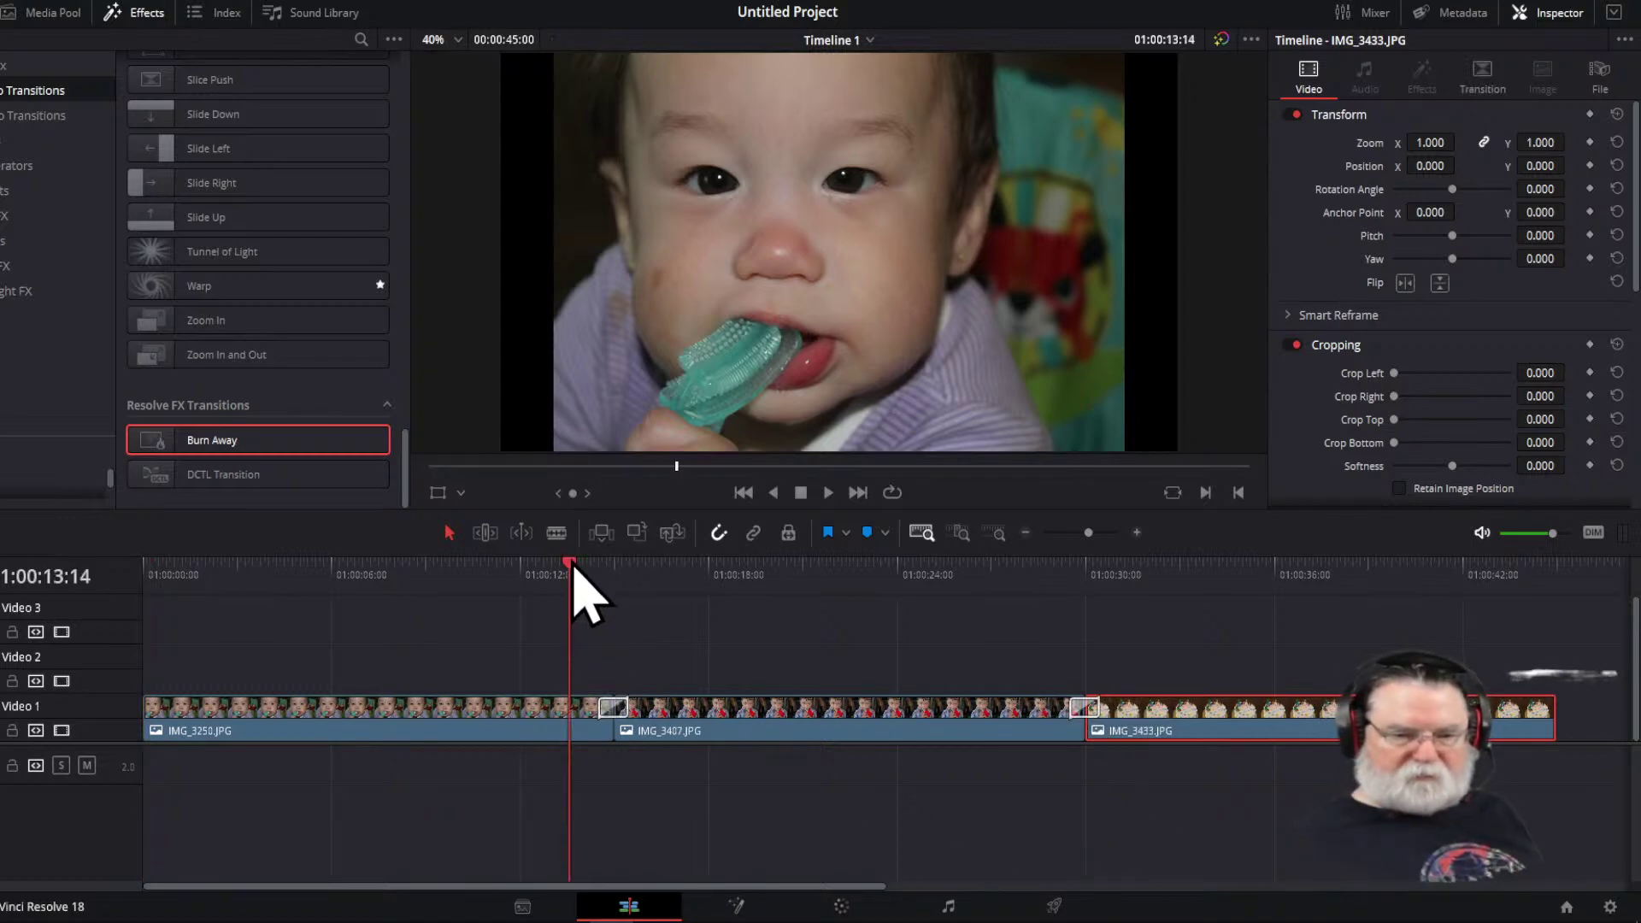
pyautogui.press('space')
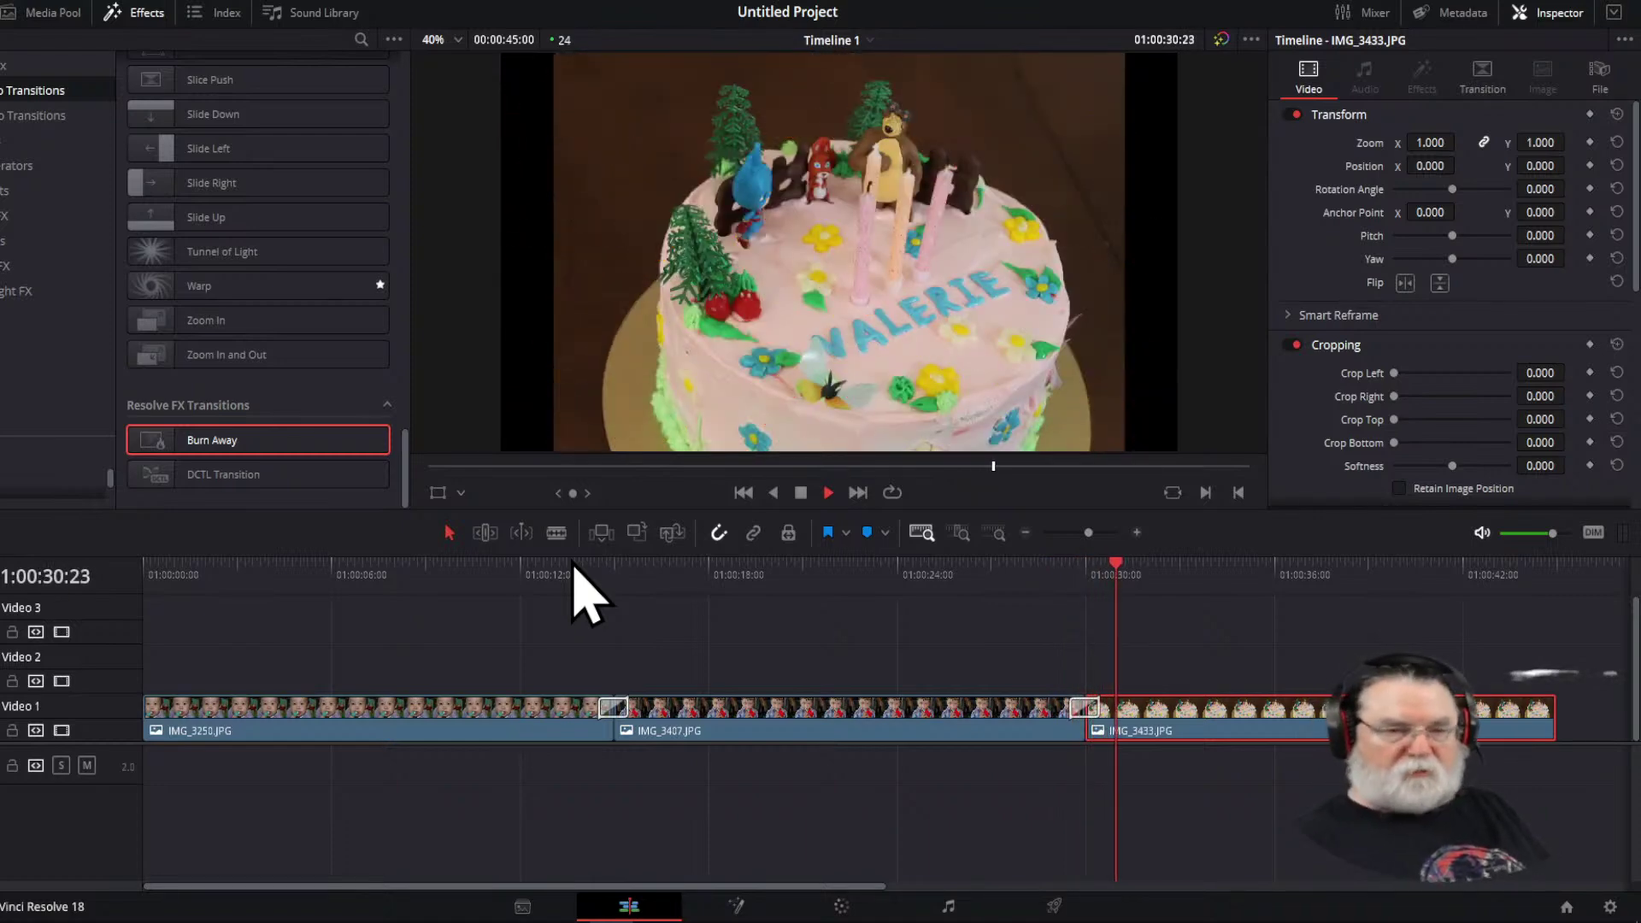
pyautogui.click(513, 630)
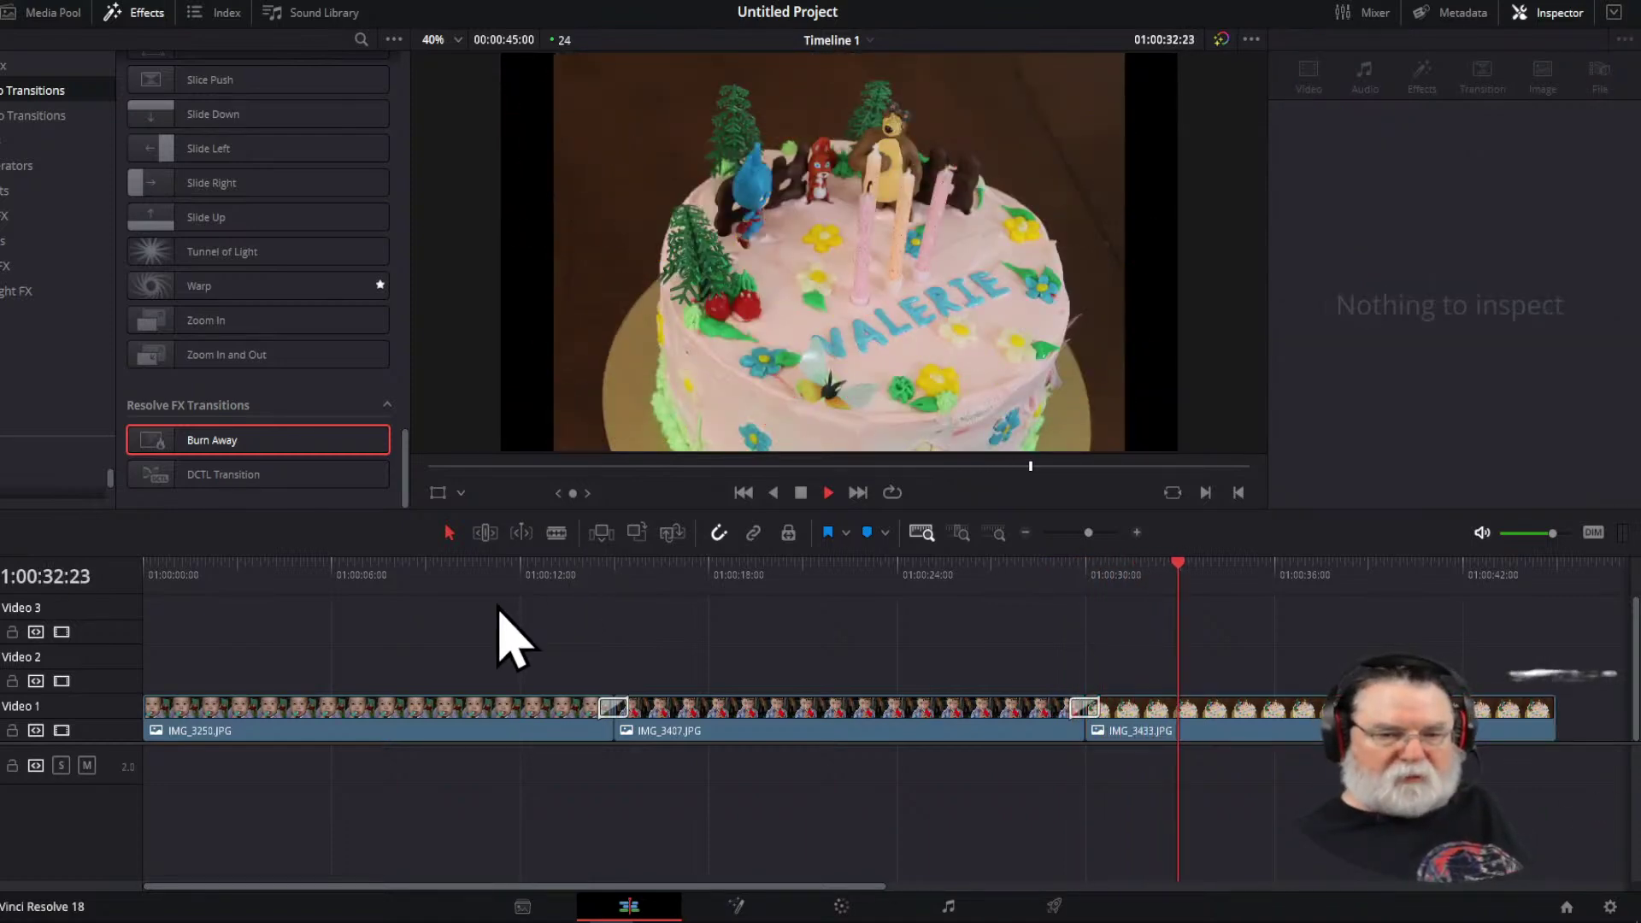
pyautogui.click(801, 495)
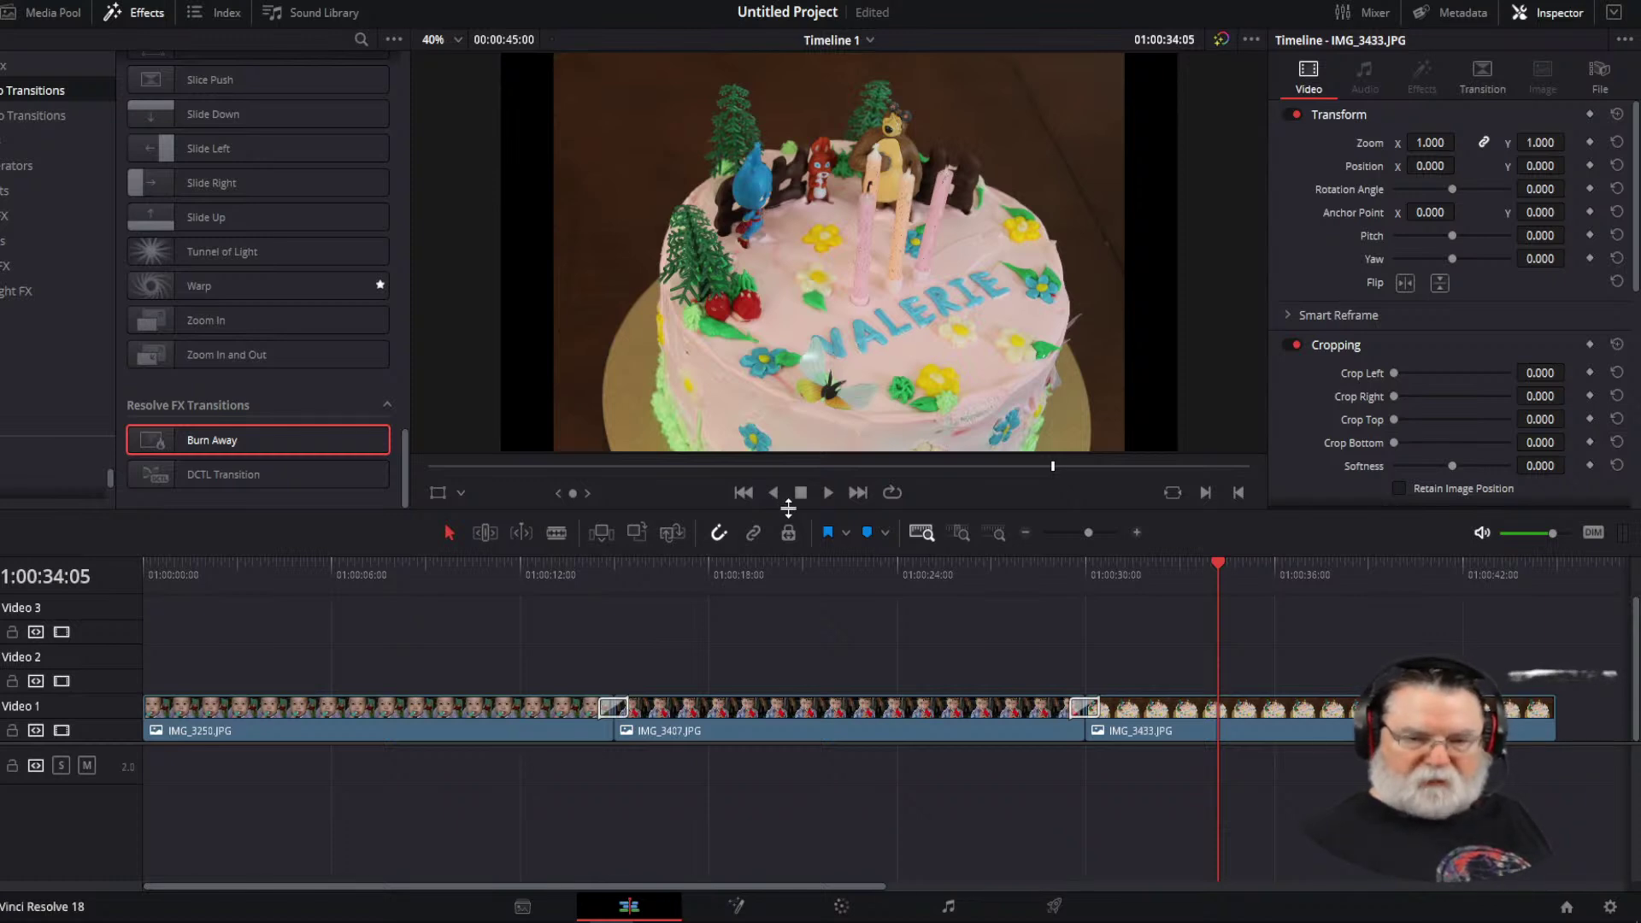
pyautogui.click(401, 598)
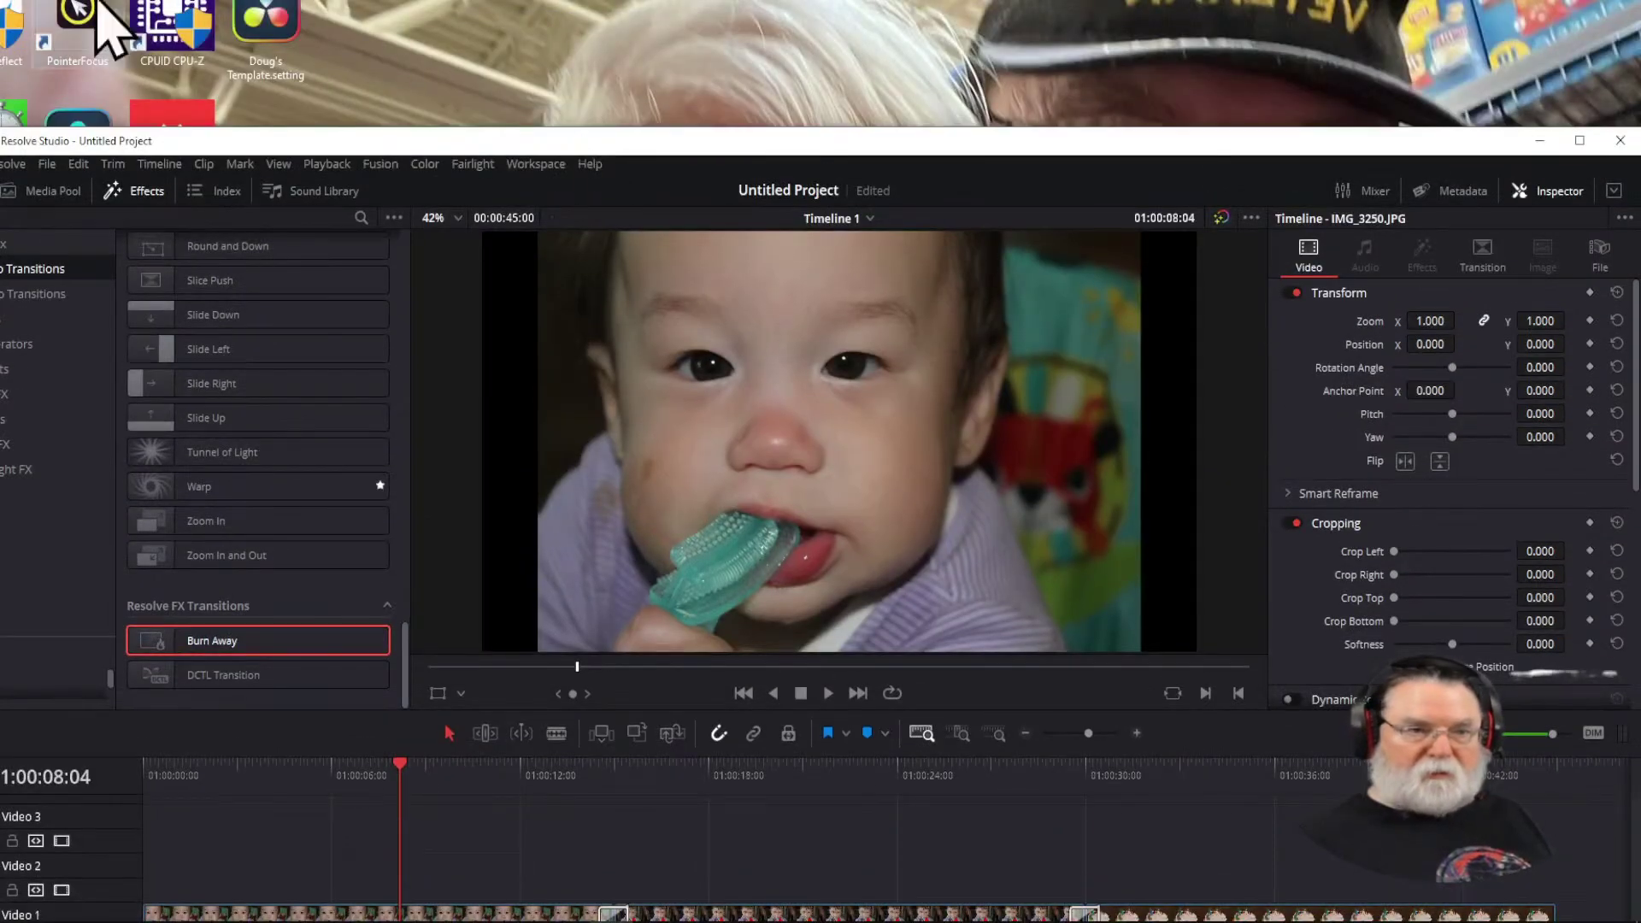
# Start PointerFocus from the desktop and draw pen marks on screen near the two cuts between the images
pyautogui.doubleClick(99, 8)
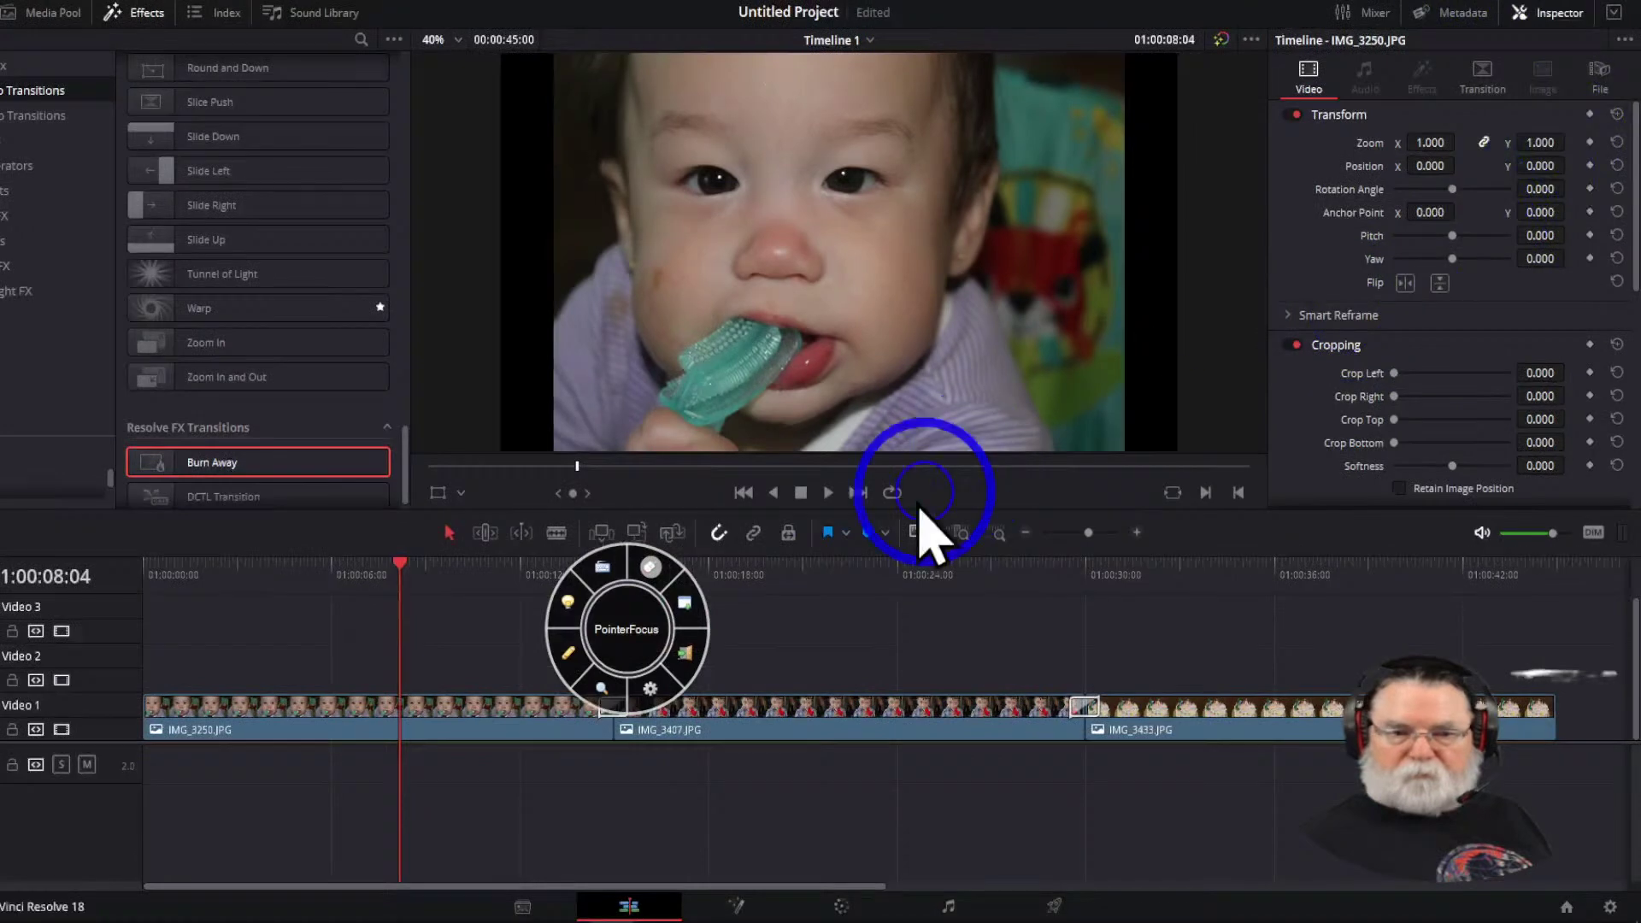
pyautogui.click(967, 637)
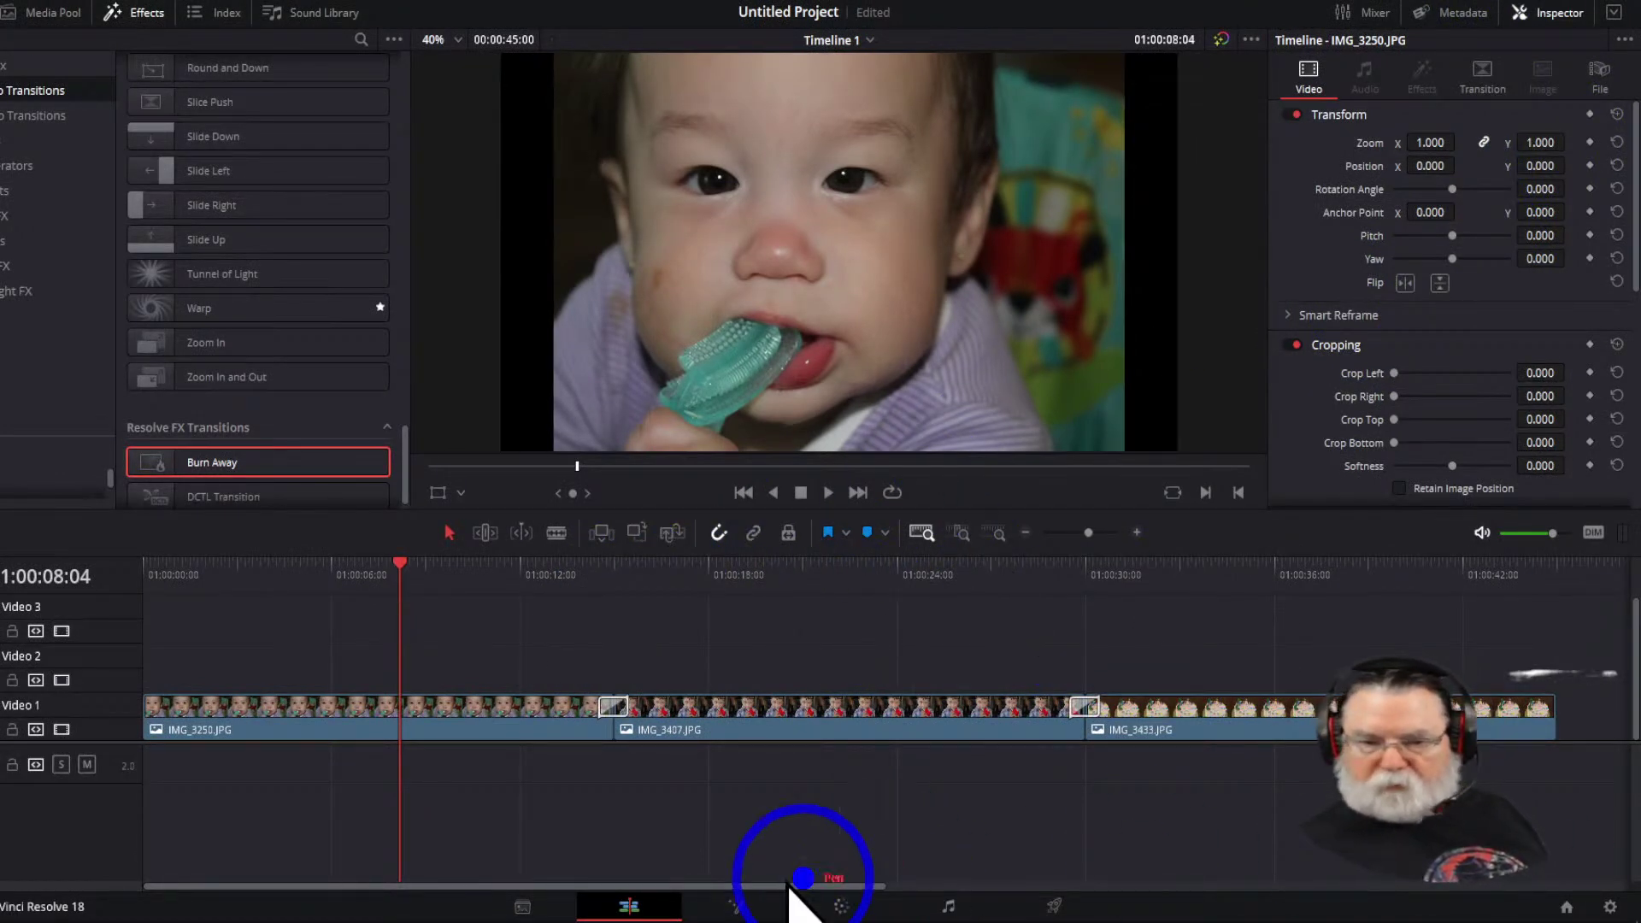
pyautogui.moveTo(536, 782); pyautogui.dragTo(536, 844)
pyautogui.moveTo(538, 778)
pyautogui.mouseDown()
pyautogui.moveTo(483, 800)
pyautogui.moveTo(533, 782)
pyautogui.moveTo(609, 799)
pyautogui.mouseUp()
pyautogui.moveTo(684, 611)
pyautogui.mouseDown()
pyautogui.moveTo(682, 667)
pyautogui.moveTo(623, 648)
pyautogui.moveTo(676, 662)
pyautogui.moveTo(735, 647)
pyautogui.mouseUp()
pyautogui.moveTo(1131, 775)
pyautogui.mouseDown()
pyautogui.moveTo(1142, 874)
pyautogui.moveTo(1132, 788)
pyautogui.moveTo(1090, 799)
pyautogui.moveTo(1125, 787)
pyautogui.moveTo(1196, 805)
pyautogui.mouseUp()
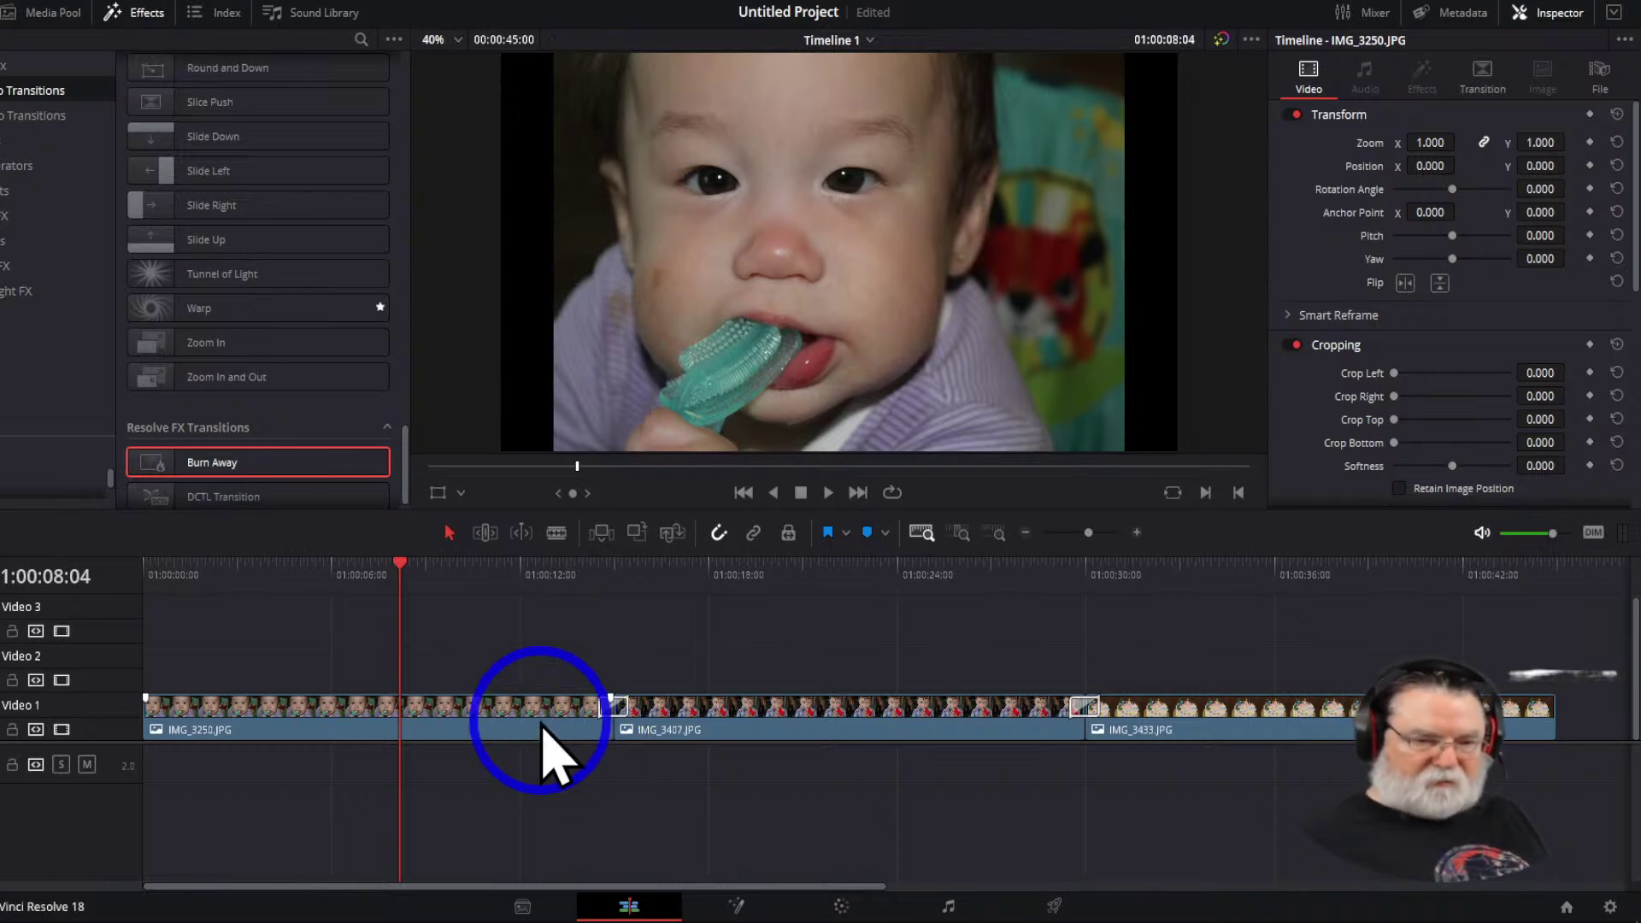
# Check the clip duration of IMG_3250.JPG in the Change Clip Duration settings without changing it
pyautogui.rightClick(543, 740)
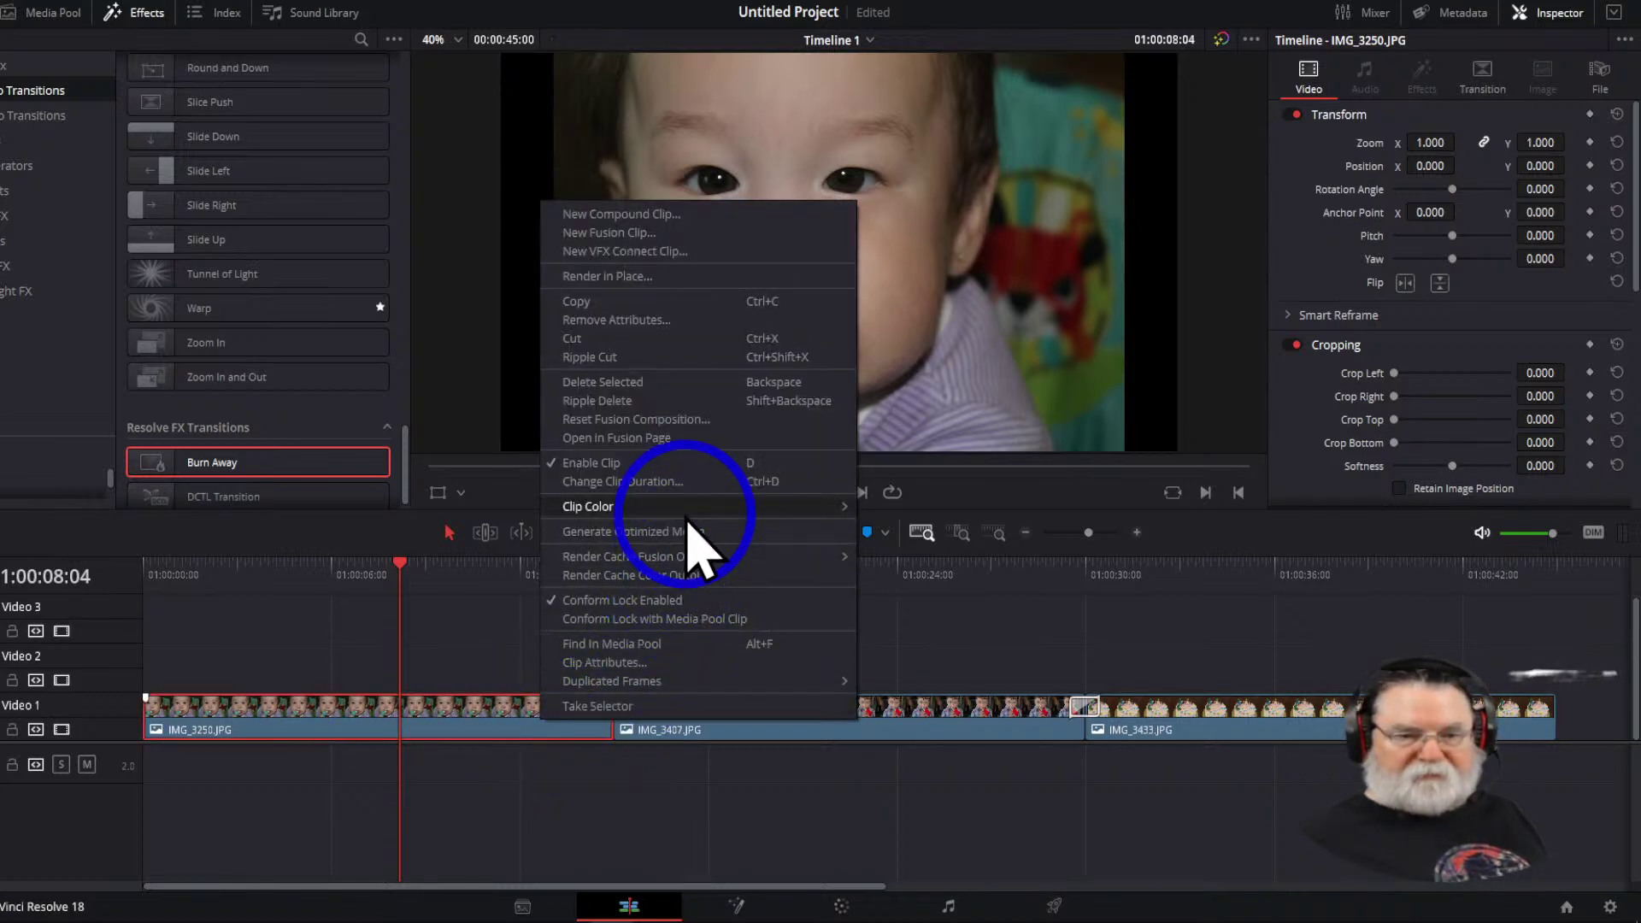
pyautogui.moveTo(688, 511)
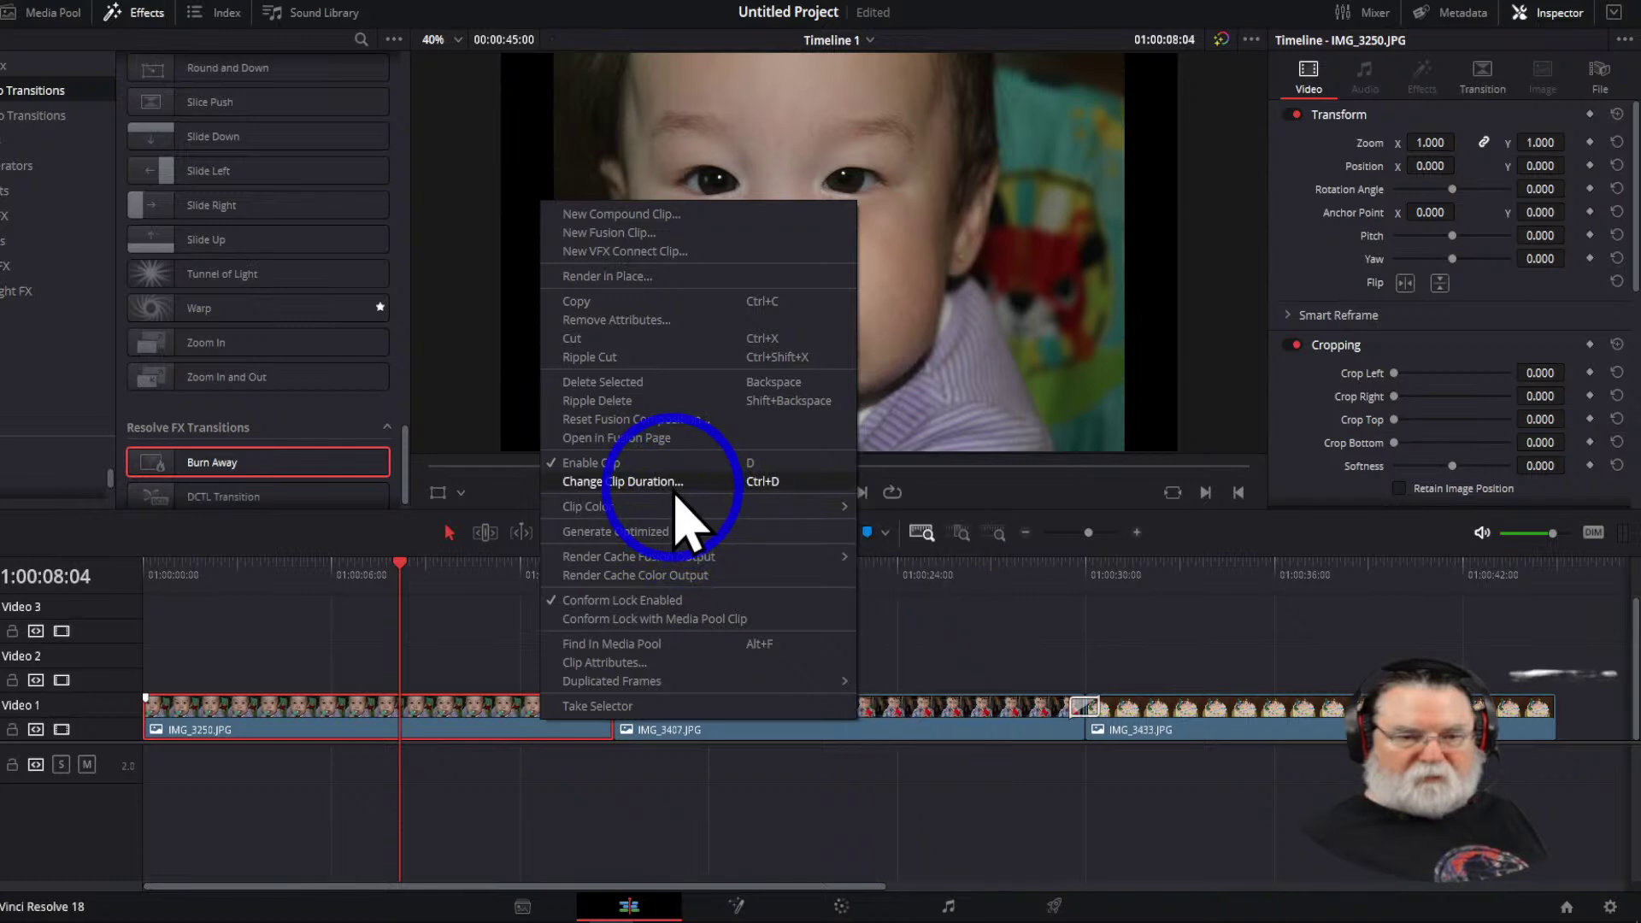
pyautogui.click(667, 482)
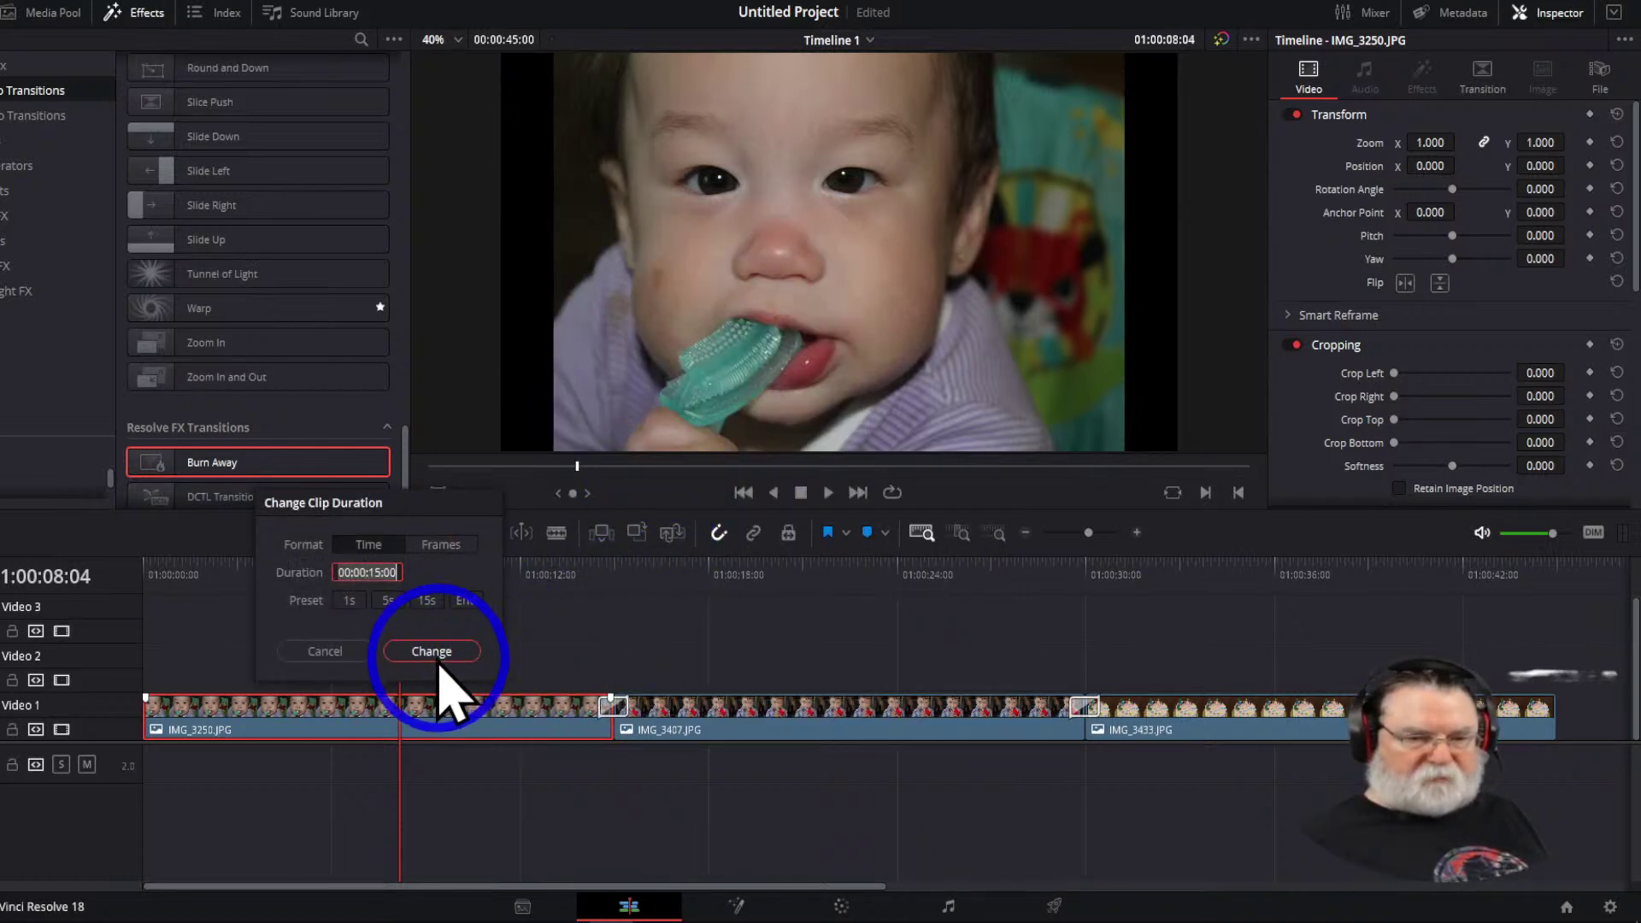
pyautogui.click(325, 653)
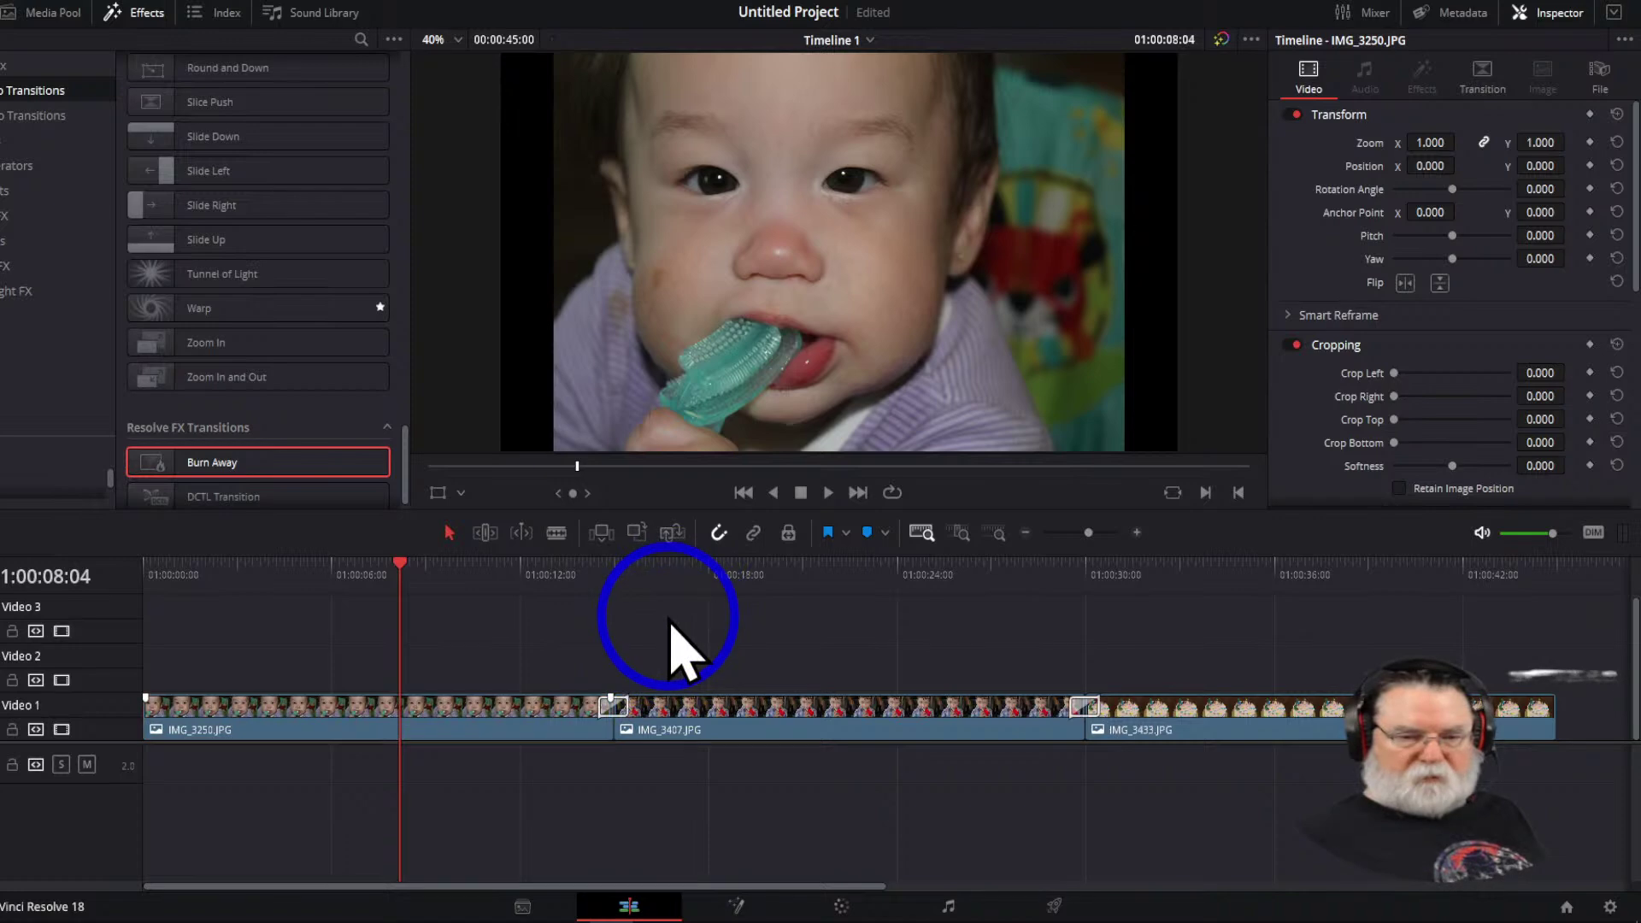
# Lengthen the Blur Dissolve to about 3.6 seconds and the Burn Away to about 2.9 seconds, and play both transitions
pyautogui.moveTo(600, 711); pyautogui.dragTo(558, 711)
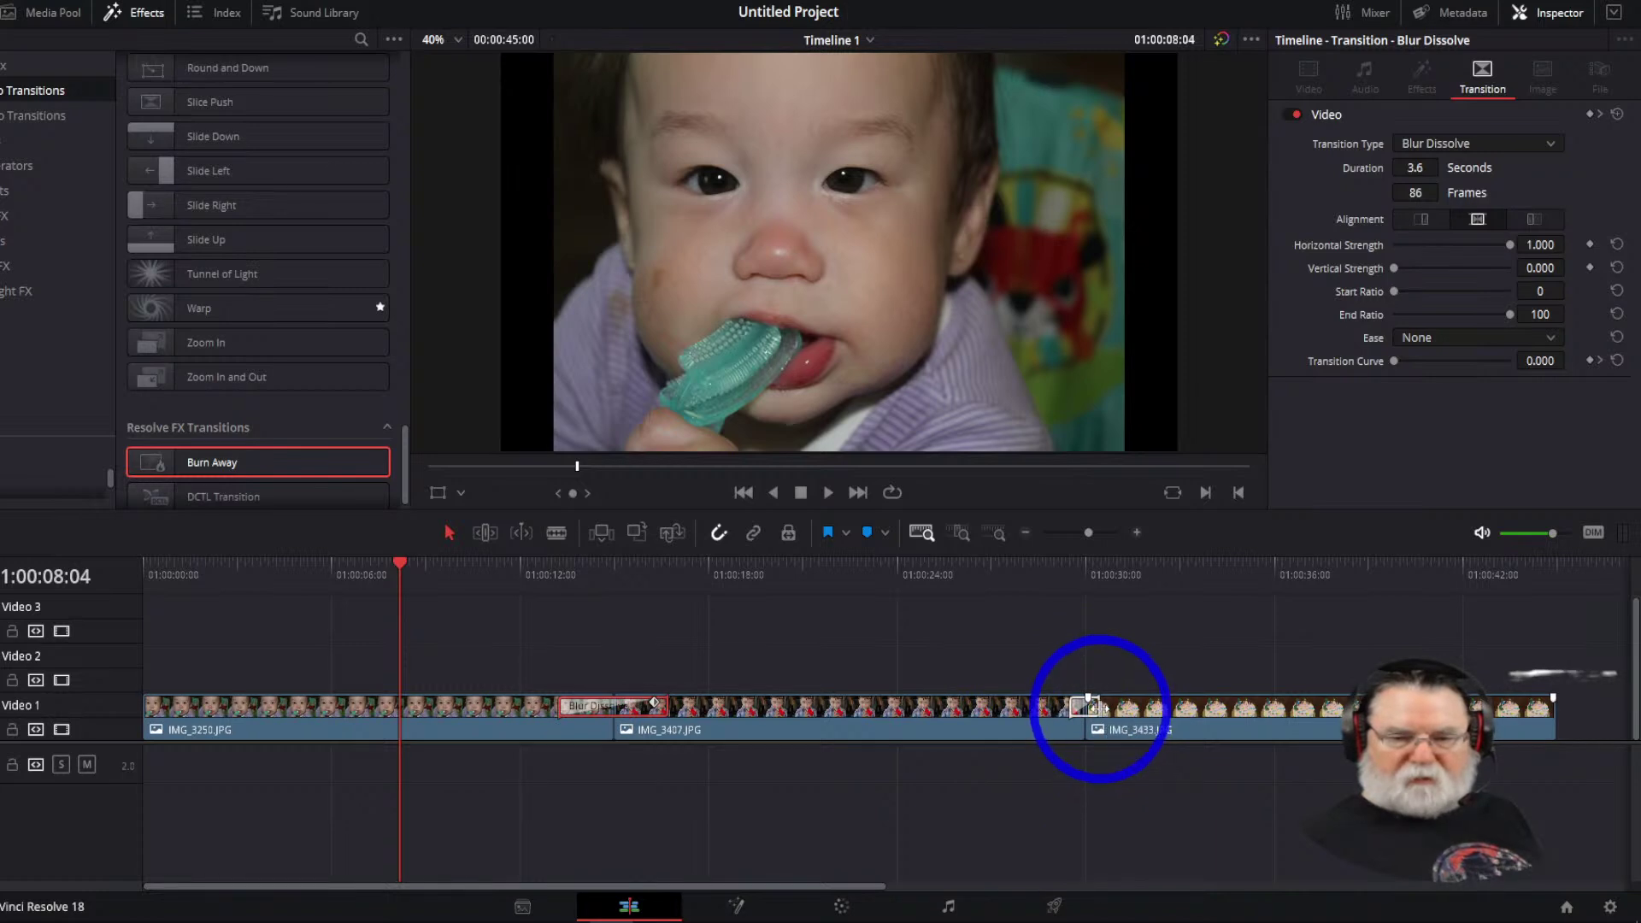
pyautogui.moveTo(1095, 707); pyautogui.dragTo(1126, 706)
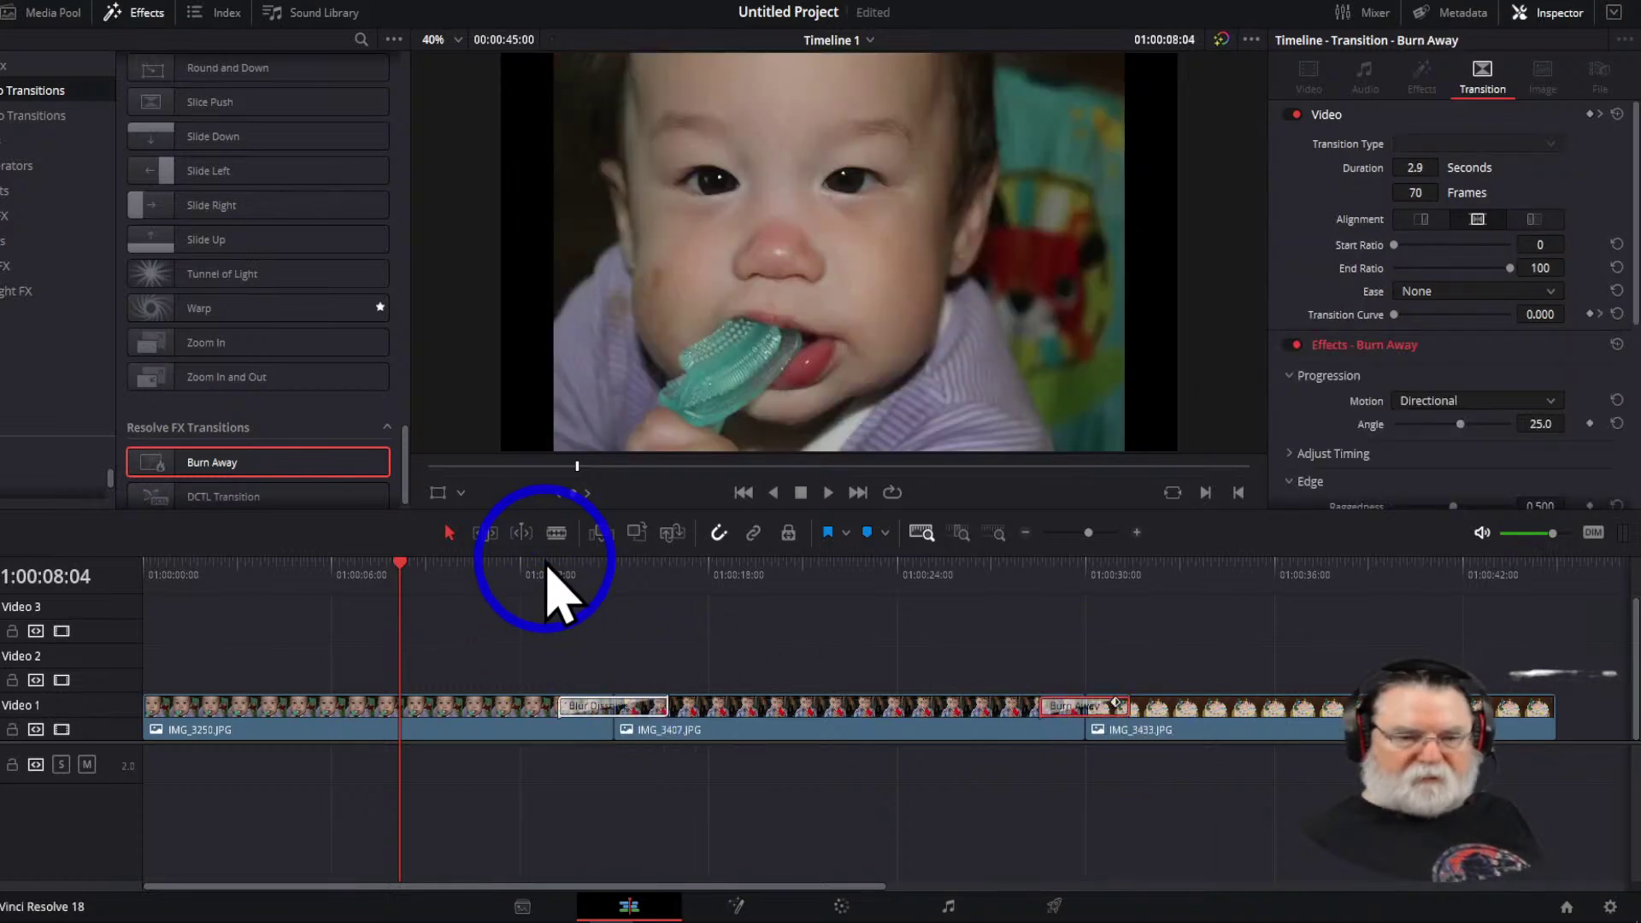
pyautogui.press('space')
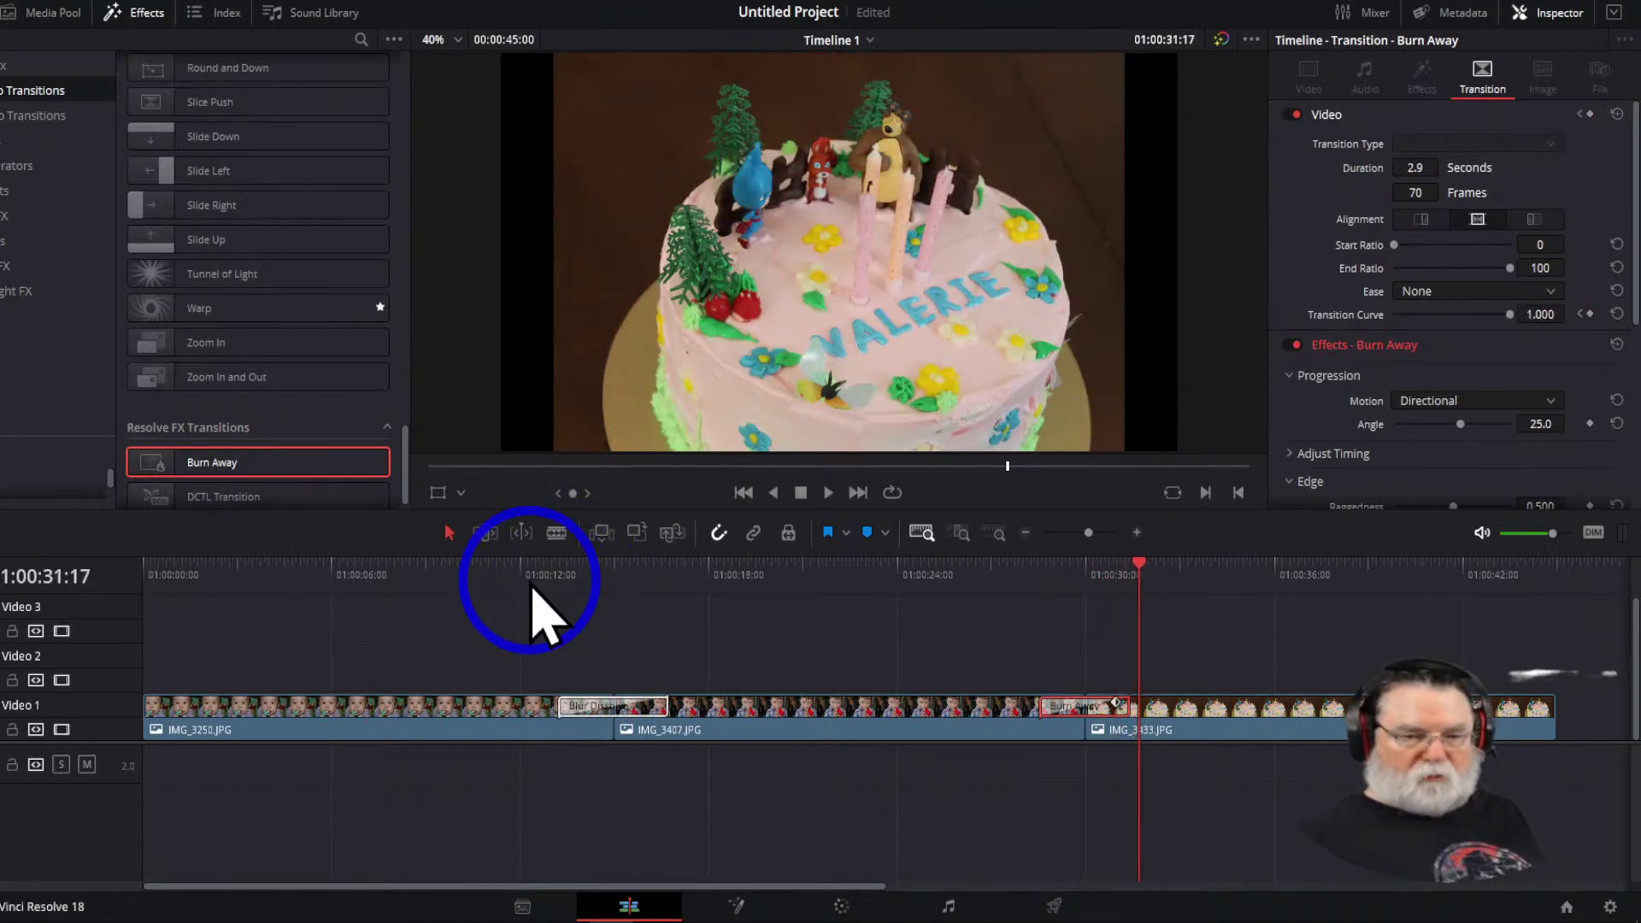
# Import Golf again_Trim.mp4 into the media pool from the Golfing folder inside Davinci Completed Projects
pyautogui.click(53, 13)
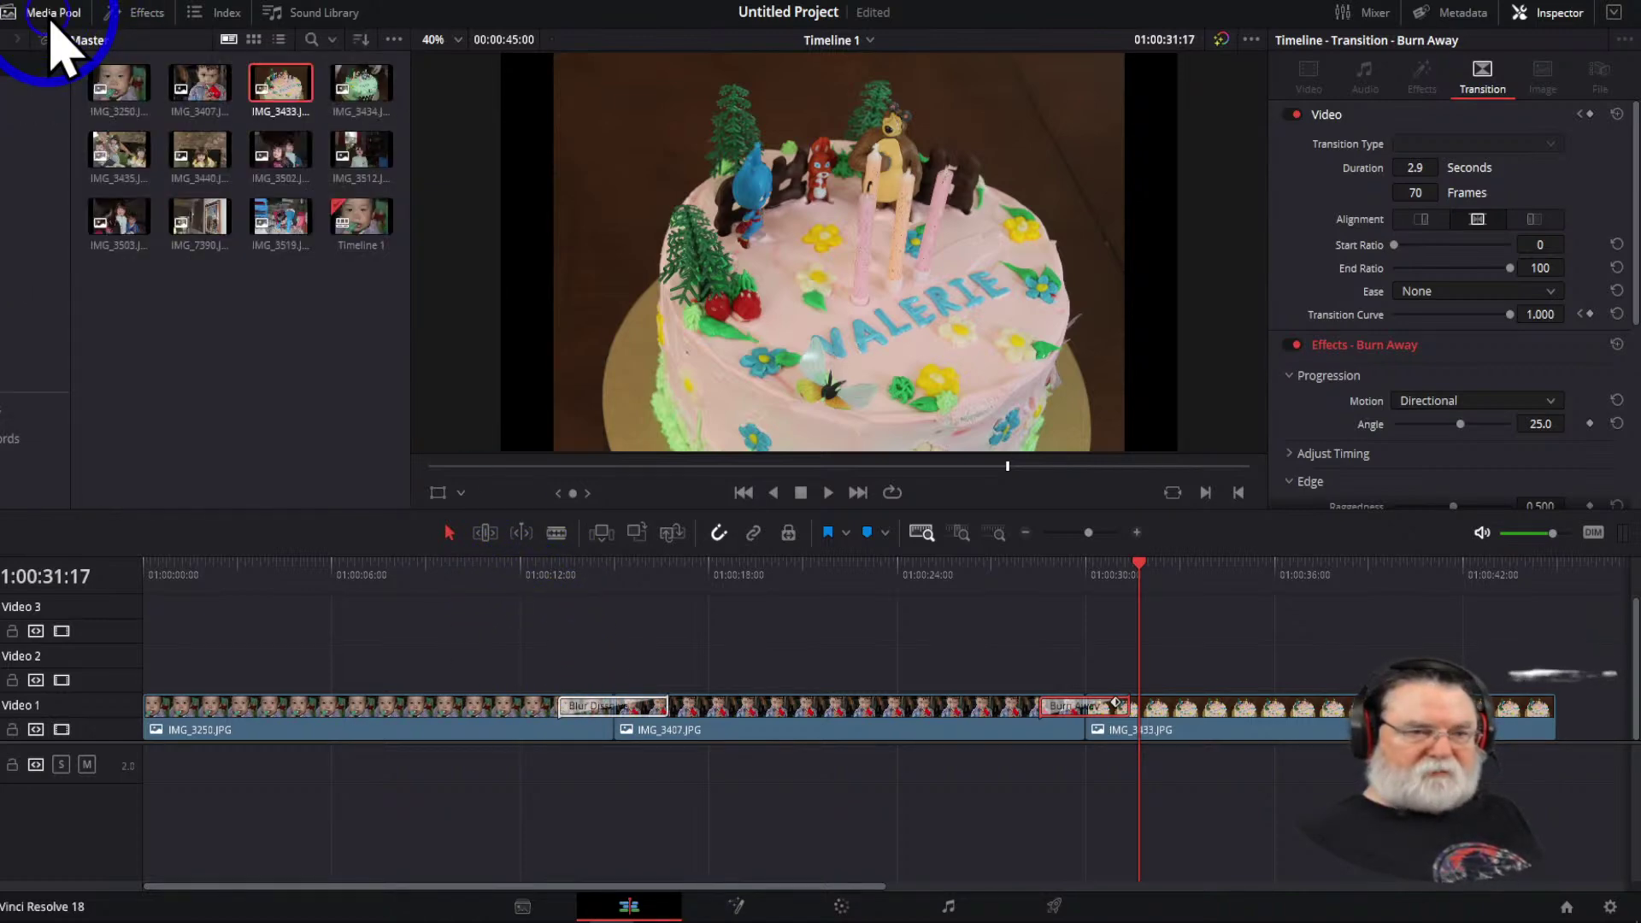
pyautogui.rightClick(152, 346)
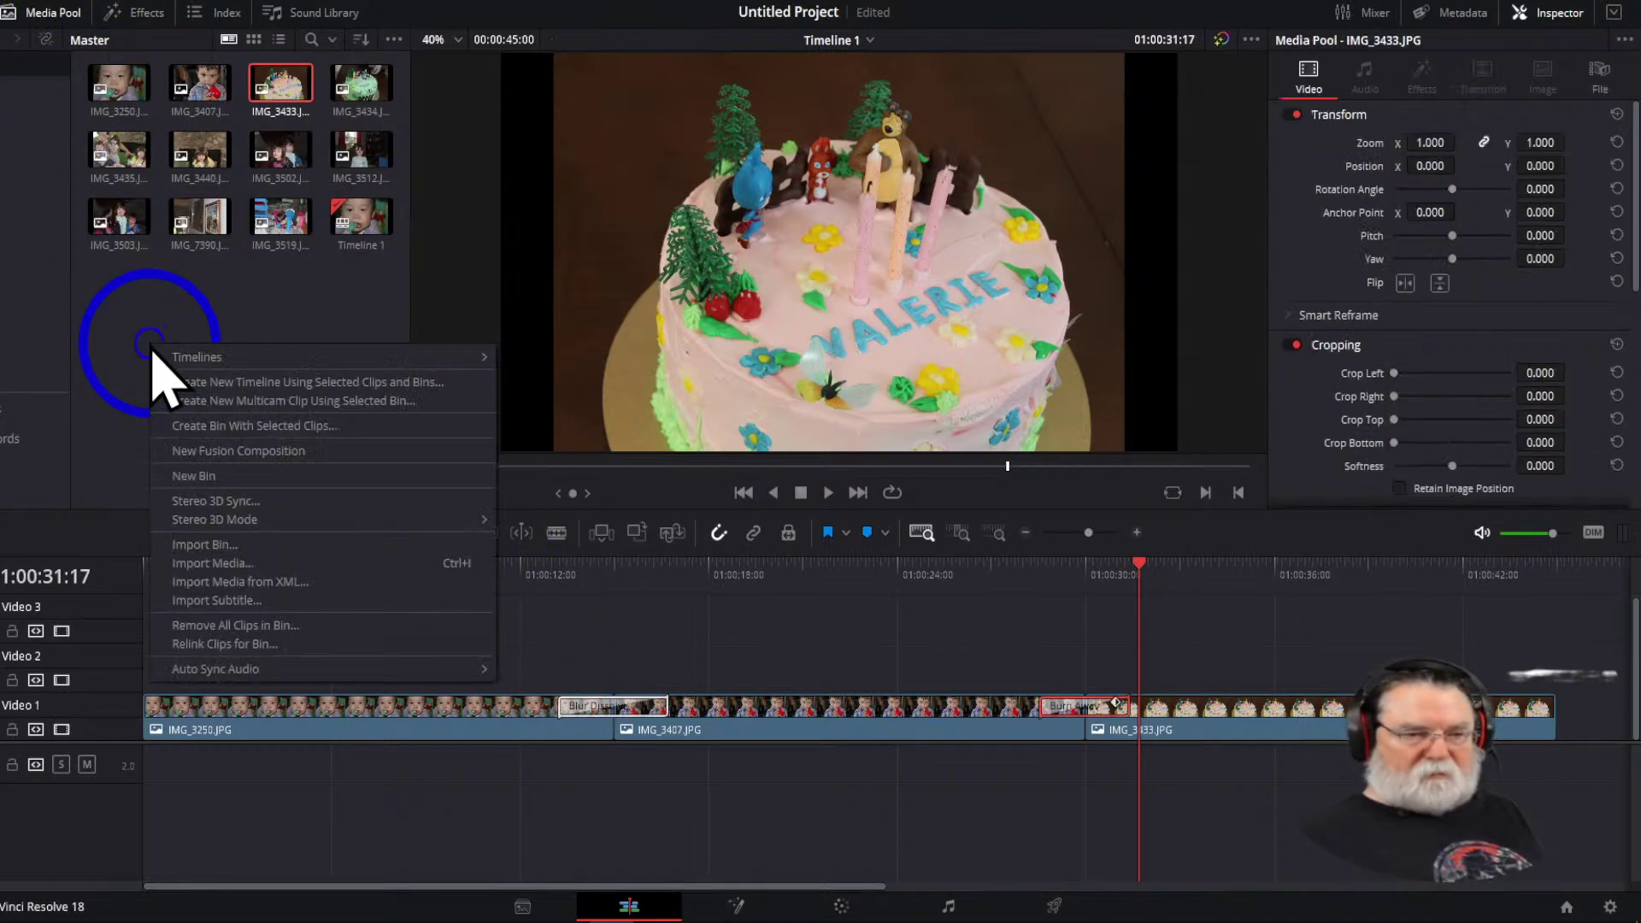
pyautogui.click(220, 563)
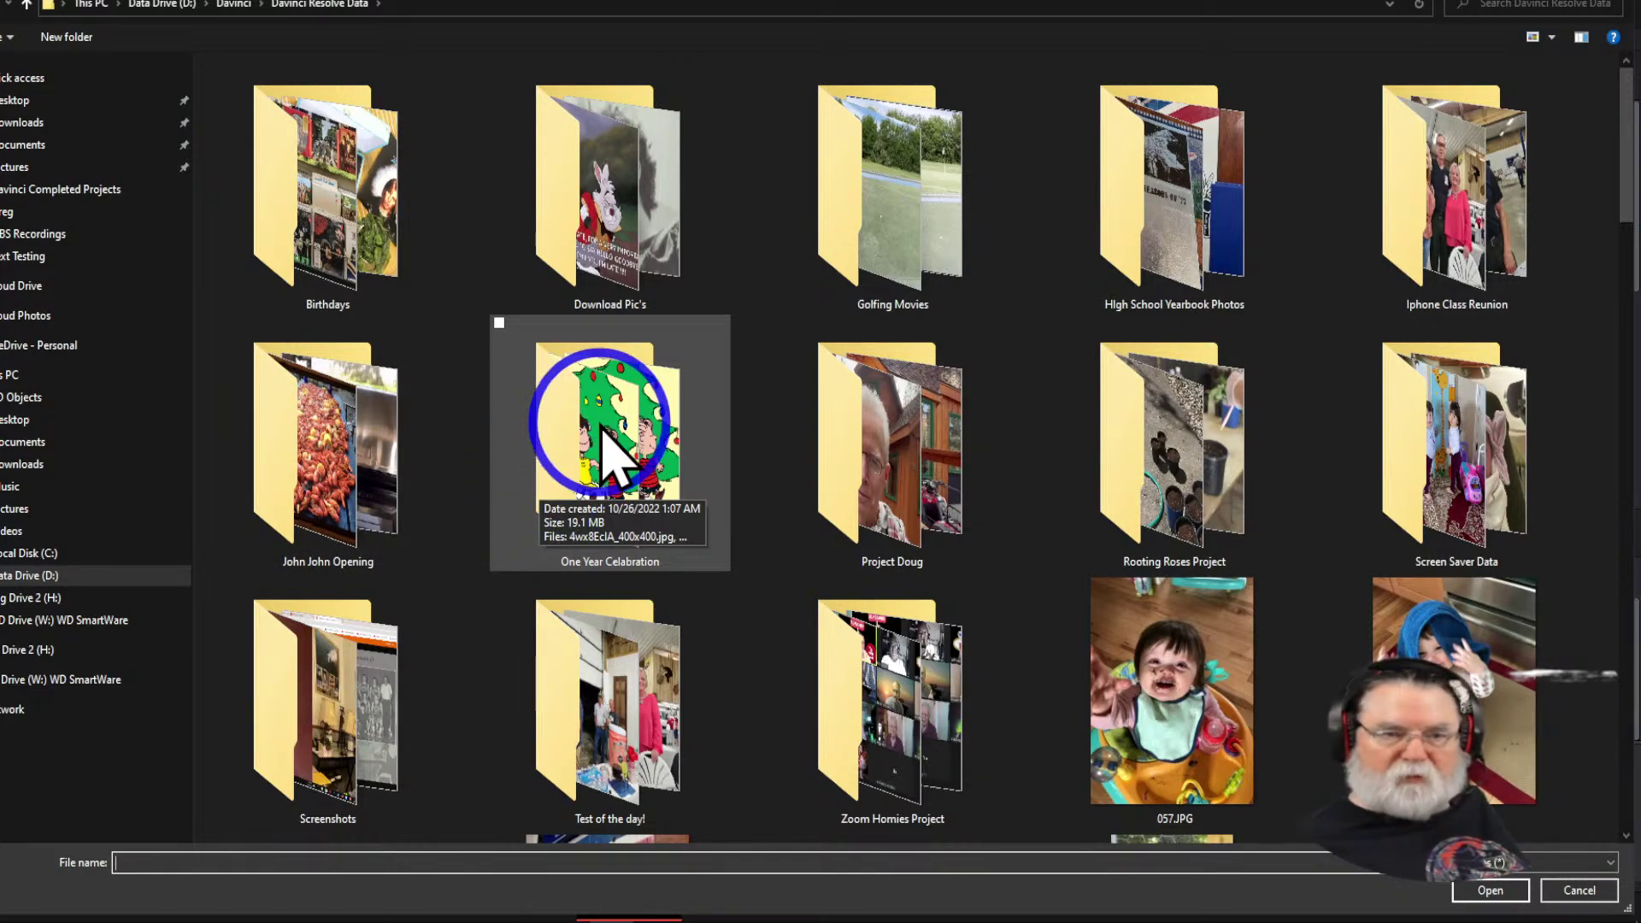
pyautogui.click(28, 5)
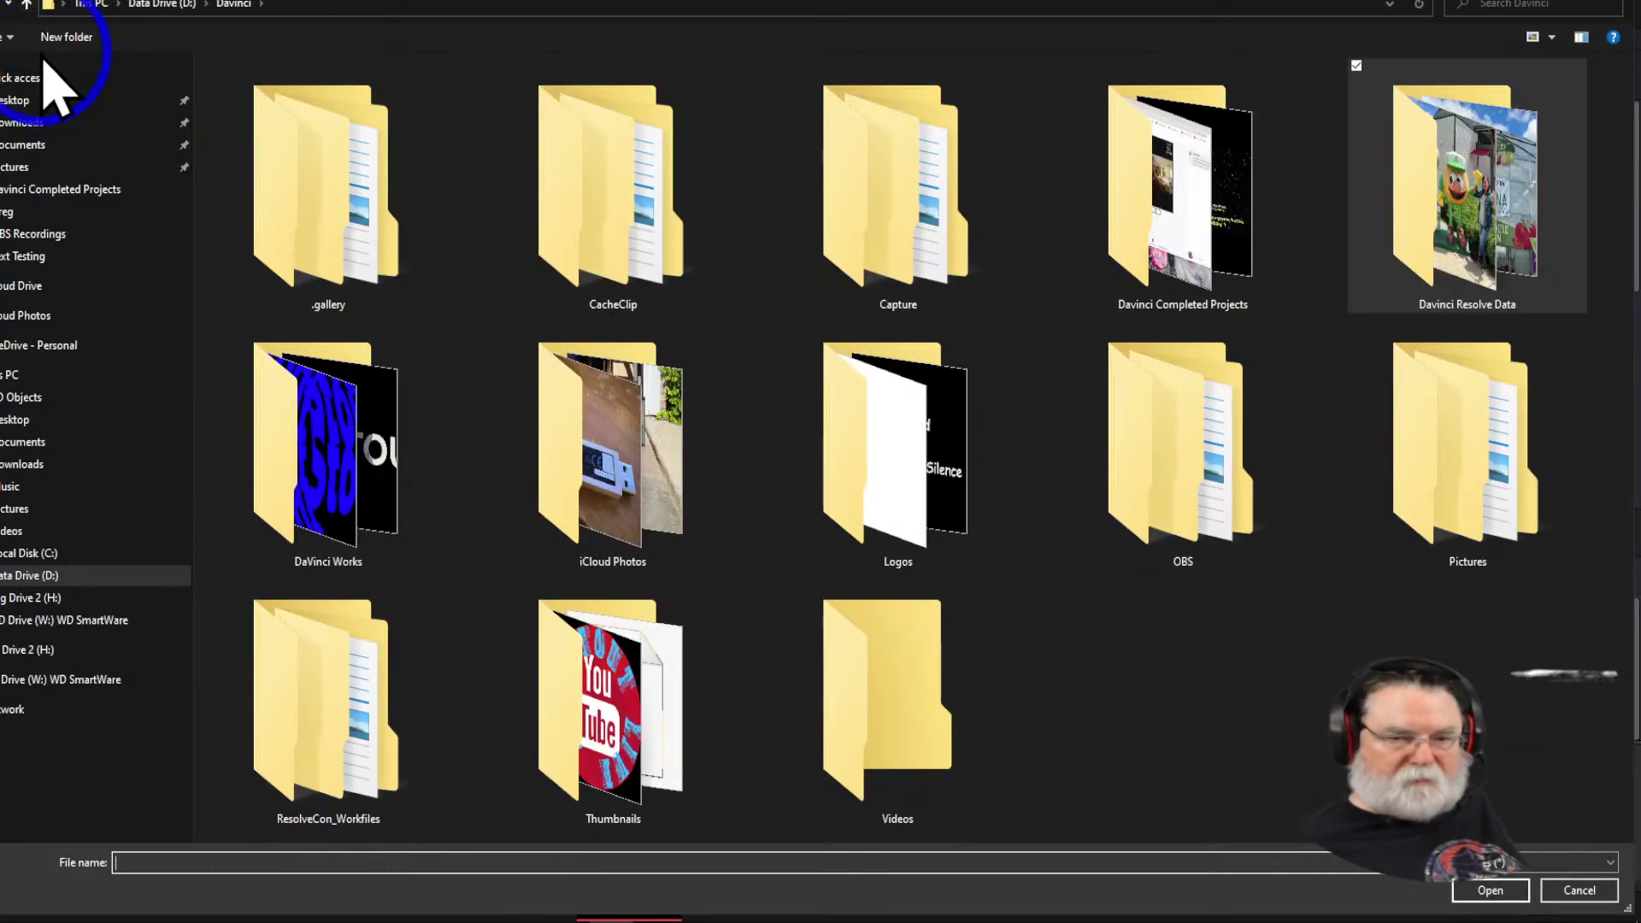
pyautogui.doubleClick(1201, 243)
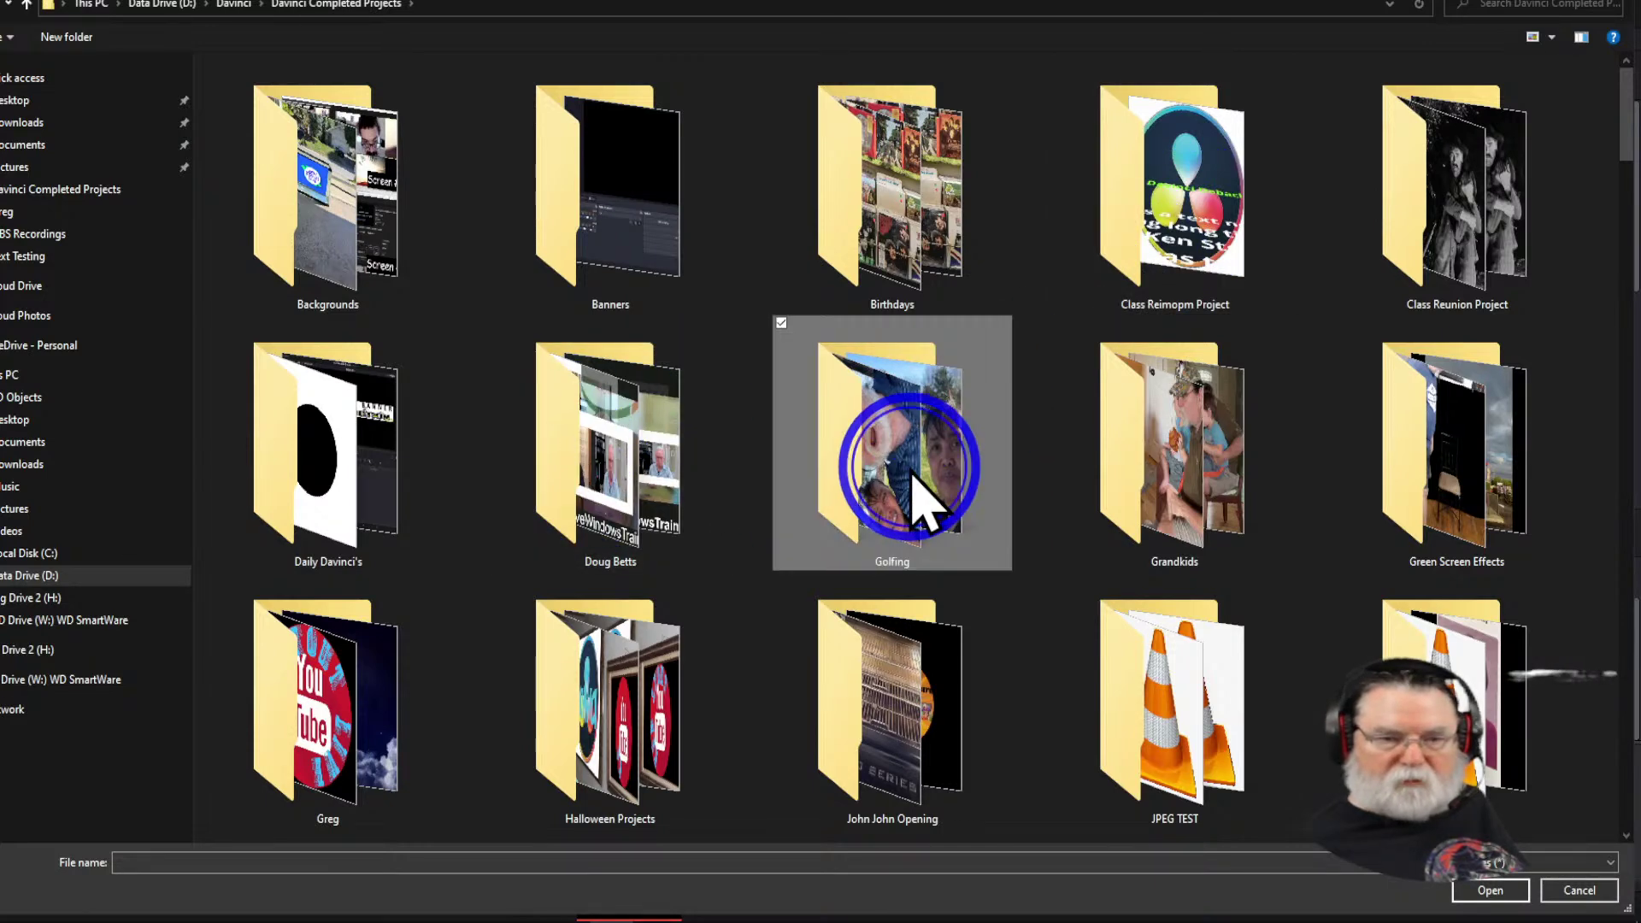
pyautogui.doubleClick(920, 498)
pyautogui.click(258, 141)
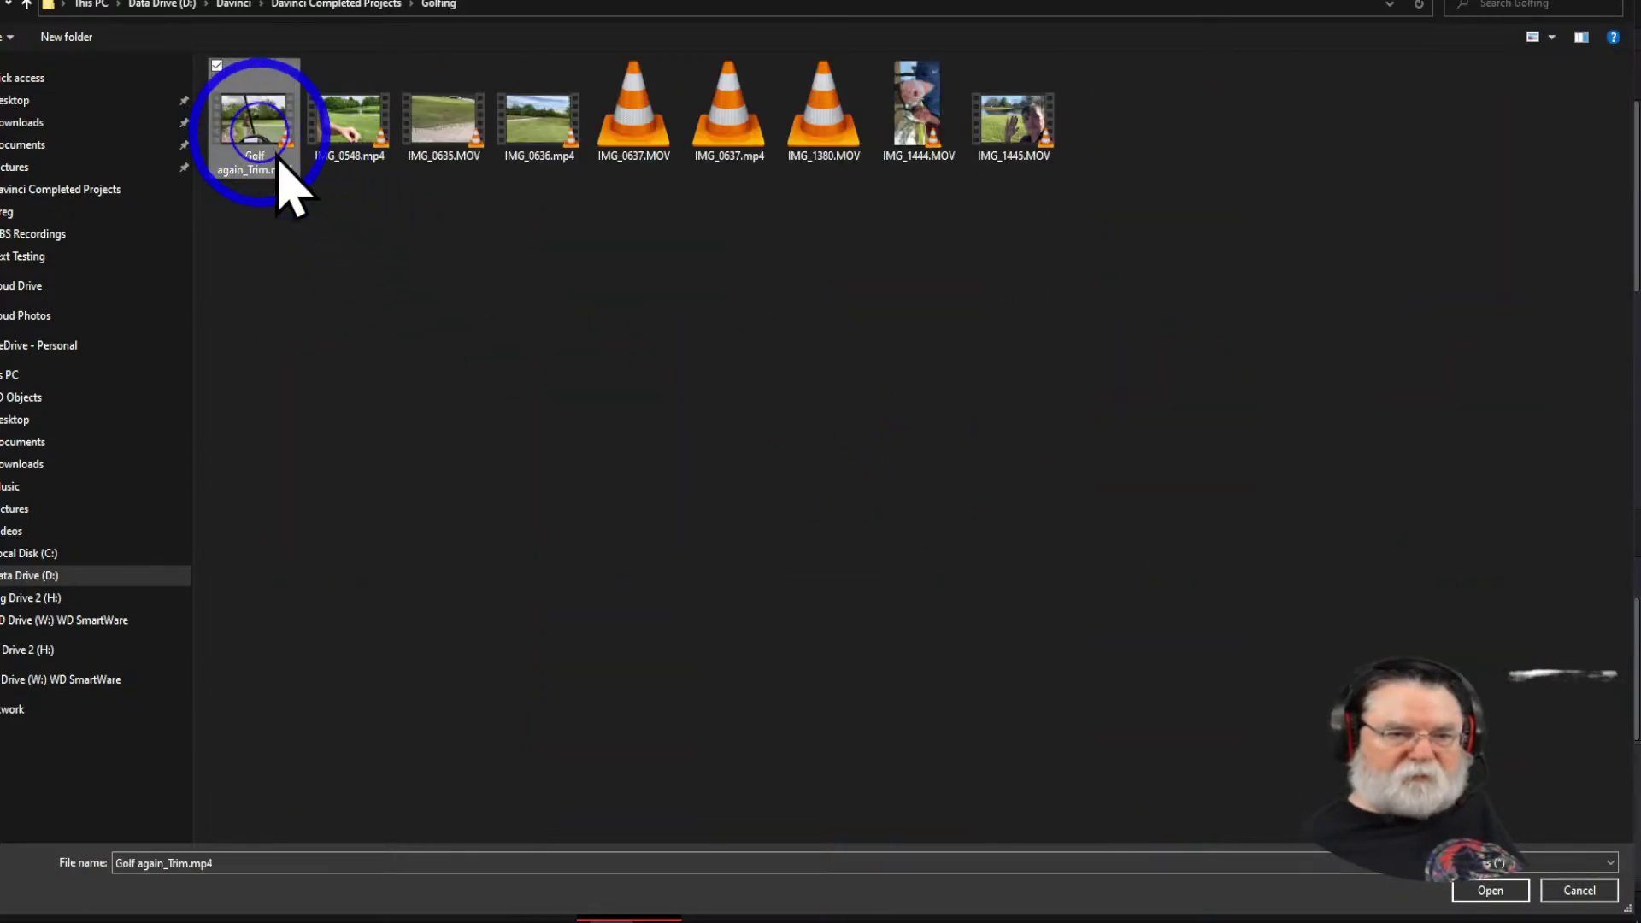
pyautogui.click(1491, 890)
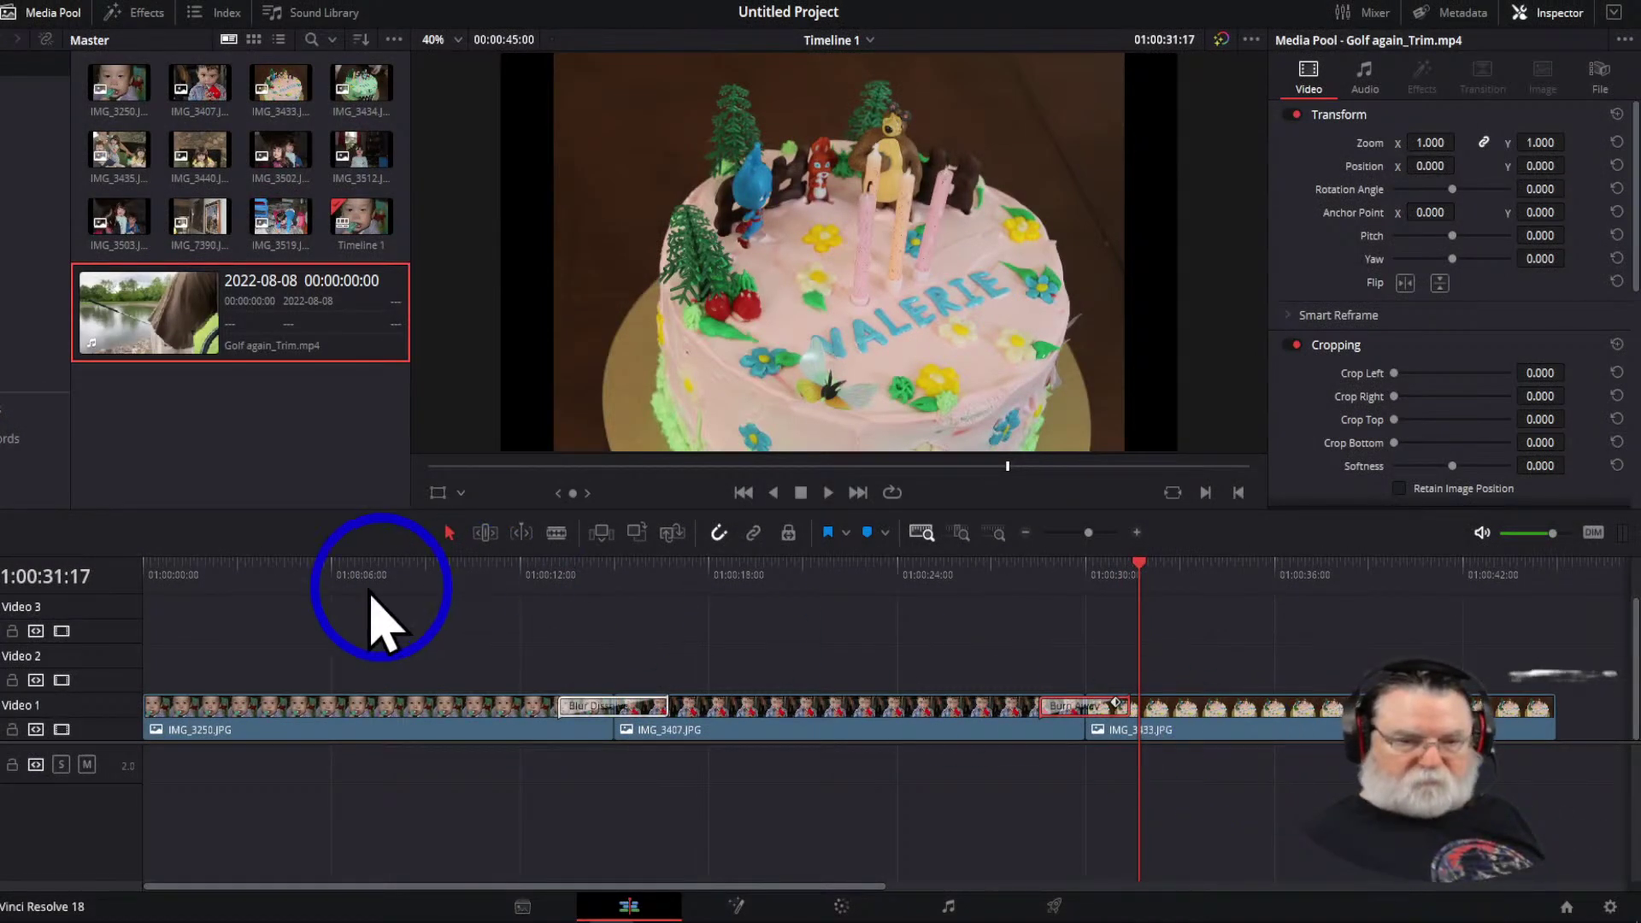
# Move IMG_3407.JPG and IMG_3433.JPG together up to Video 2, starting at about 18 seconds, leaving a gap after IMG_3250.JPG
pyautogui.click(265, 564)
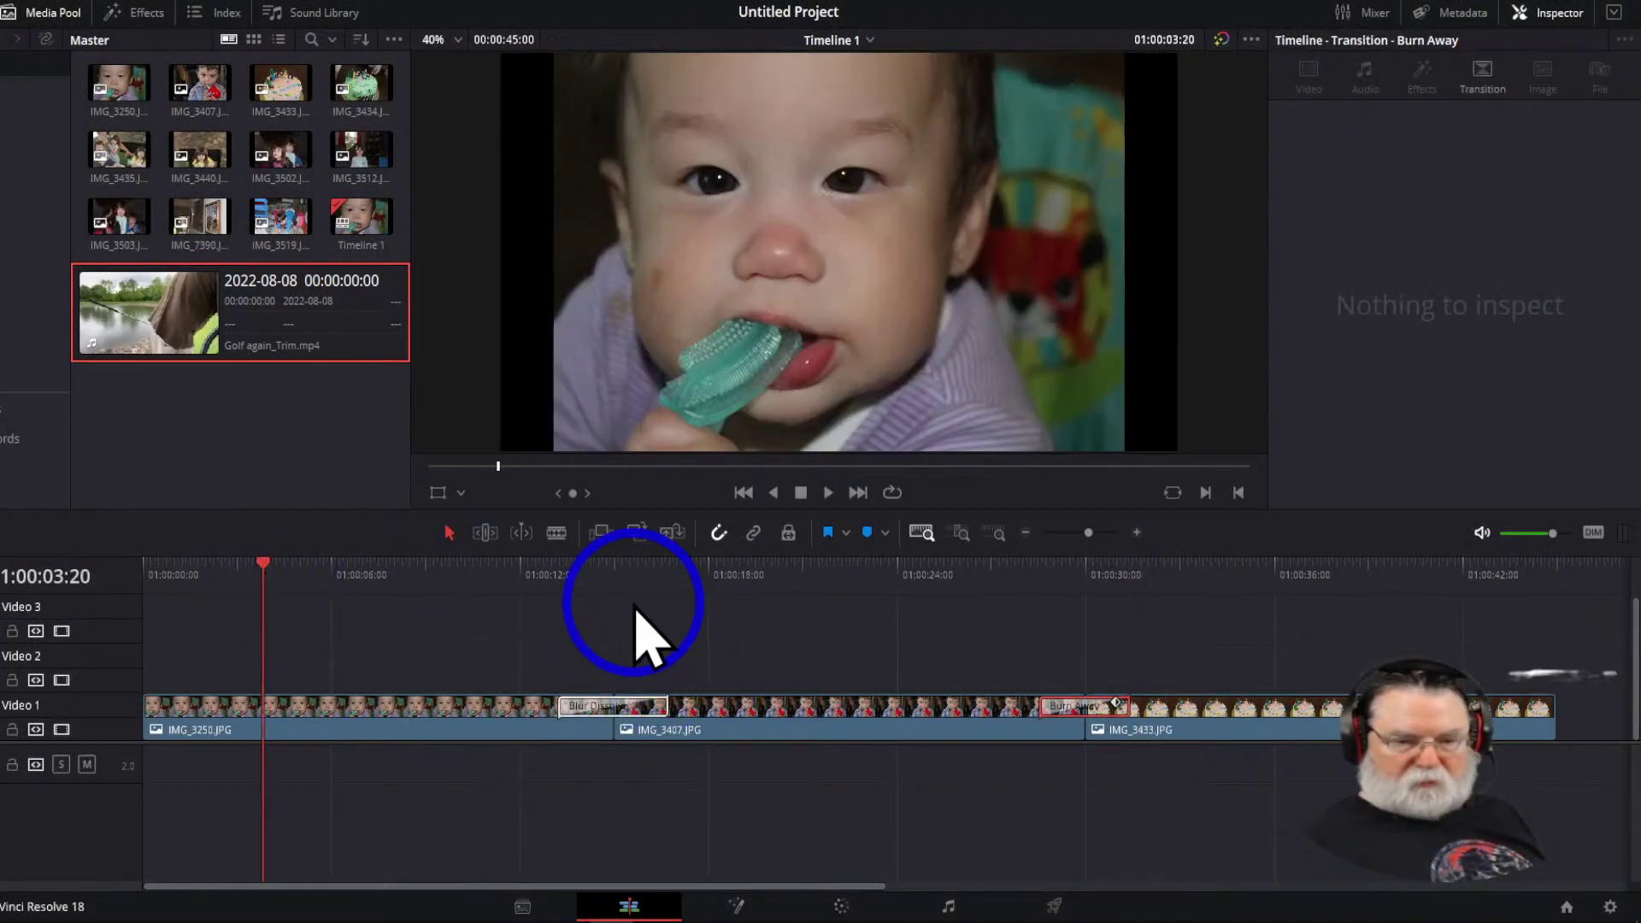
pyautogui.click(660, 599)
pyautogui.moveTo(660, 599); pyautogui.dragTo(1367, 882)
pyautogui.moveTo(1002, 734); pyautogui.dragTo(1094, 670)
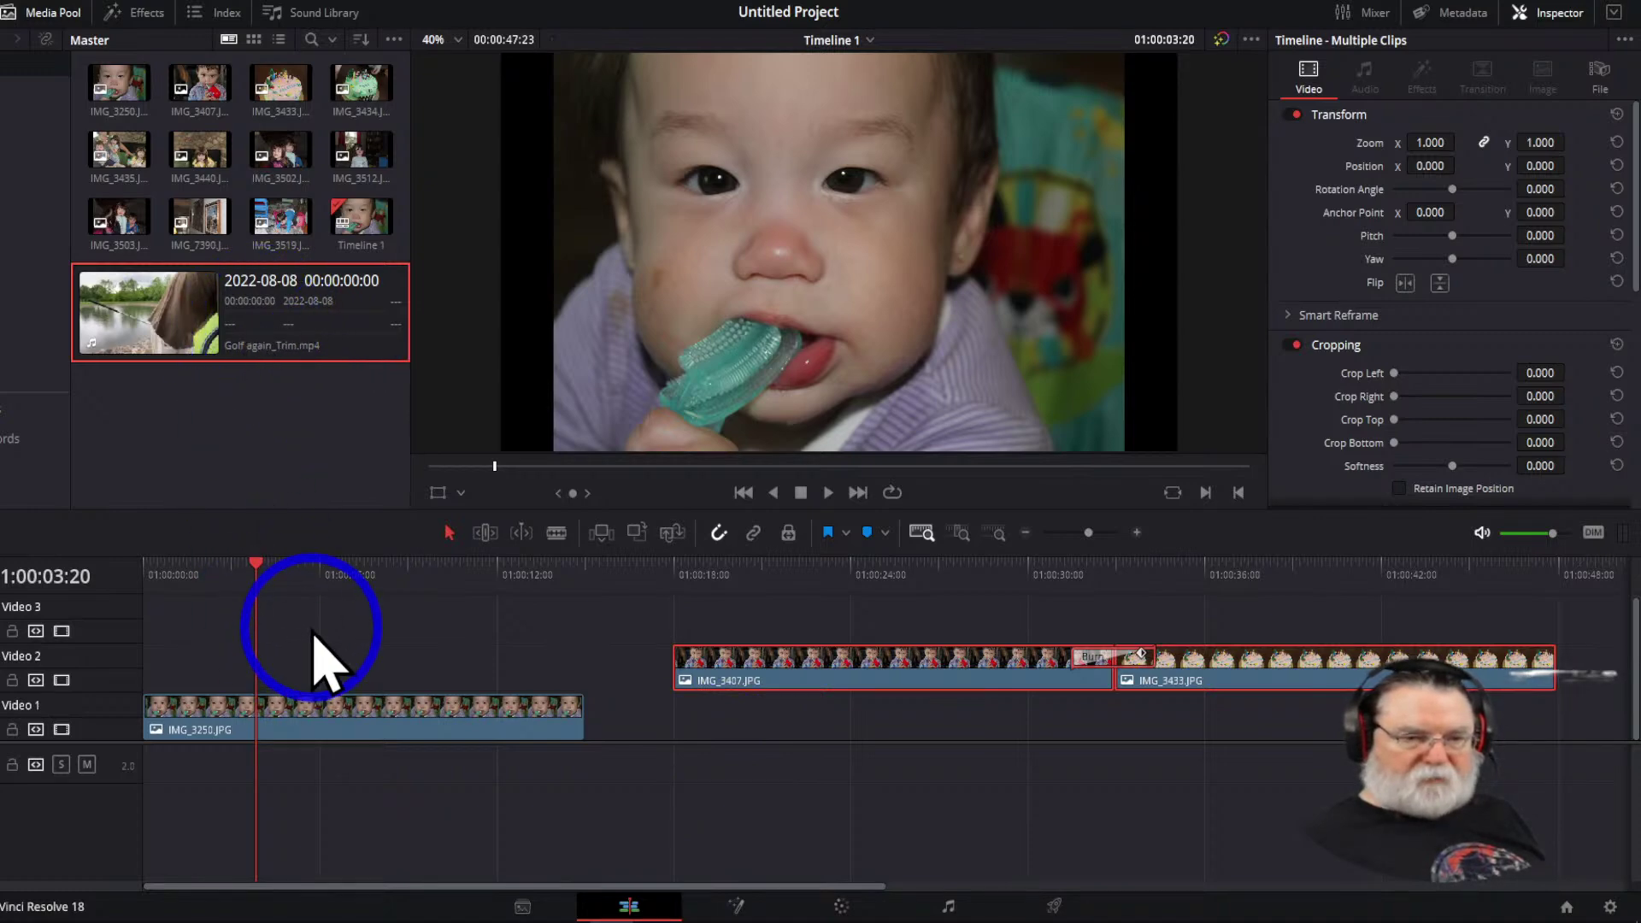
# Place Golf again_Trim.mp4 directly after IMG_3250.JPG on Video 1 and shift the two Video 2 images to start at about 44 seconds
pyautogui.moveTo(218, 306); pyautogui.dragTo(590, 725)
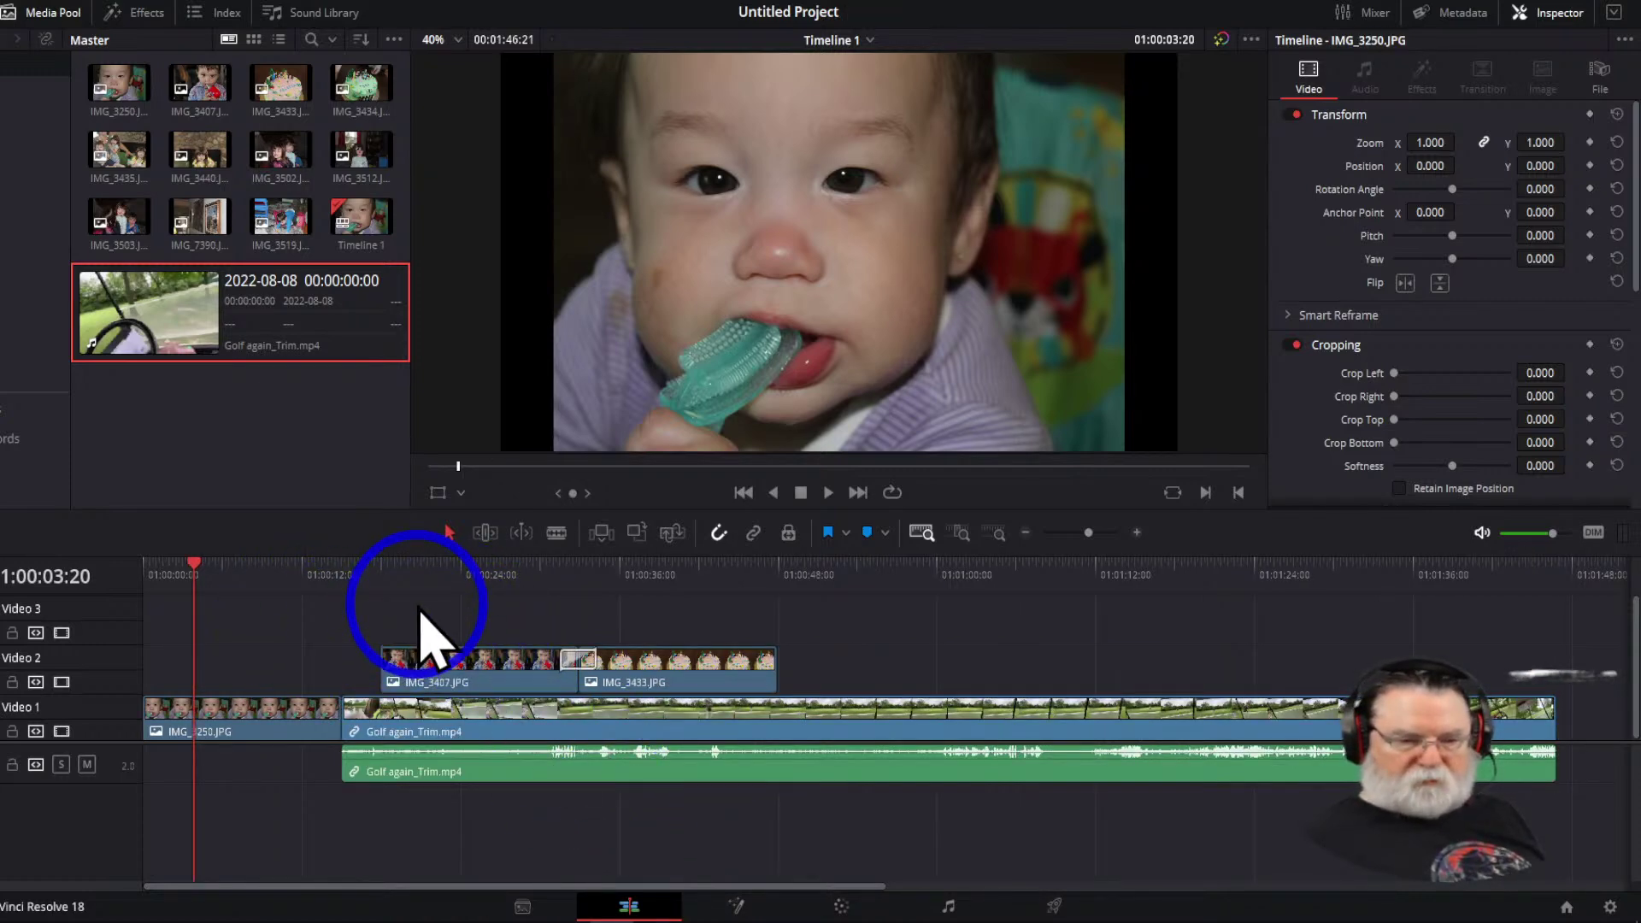
pyautogui.moveTo(468, 610); pyautogui.dragTo(997, 675)
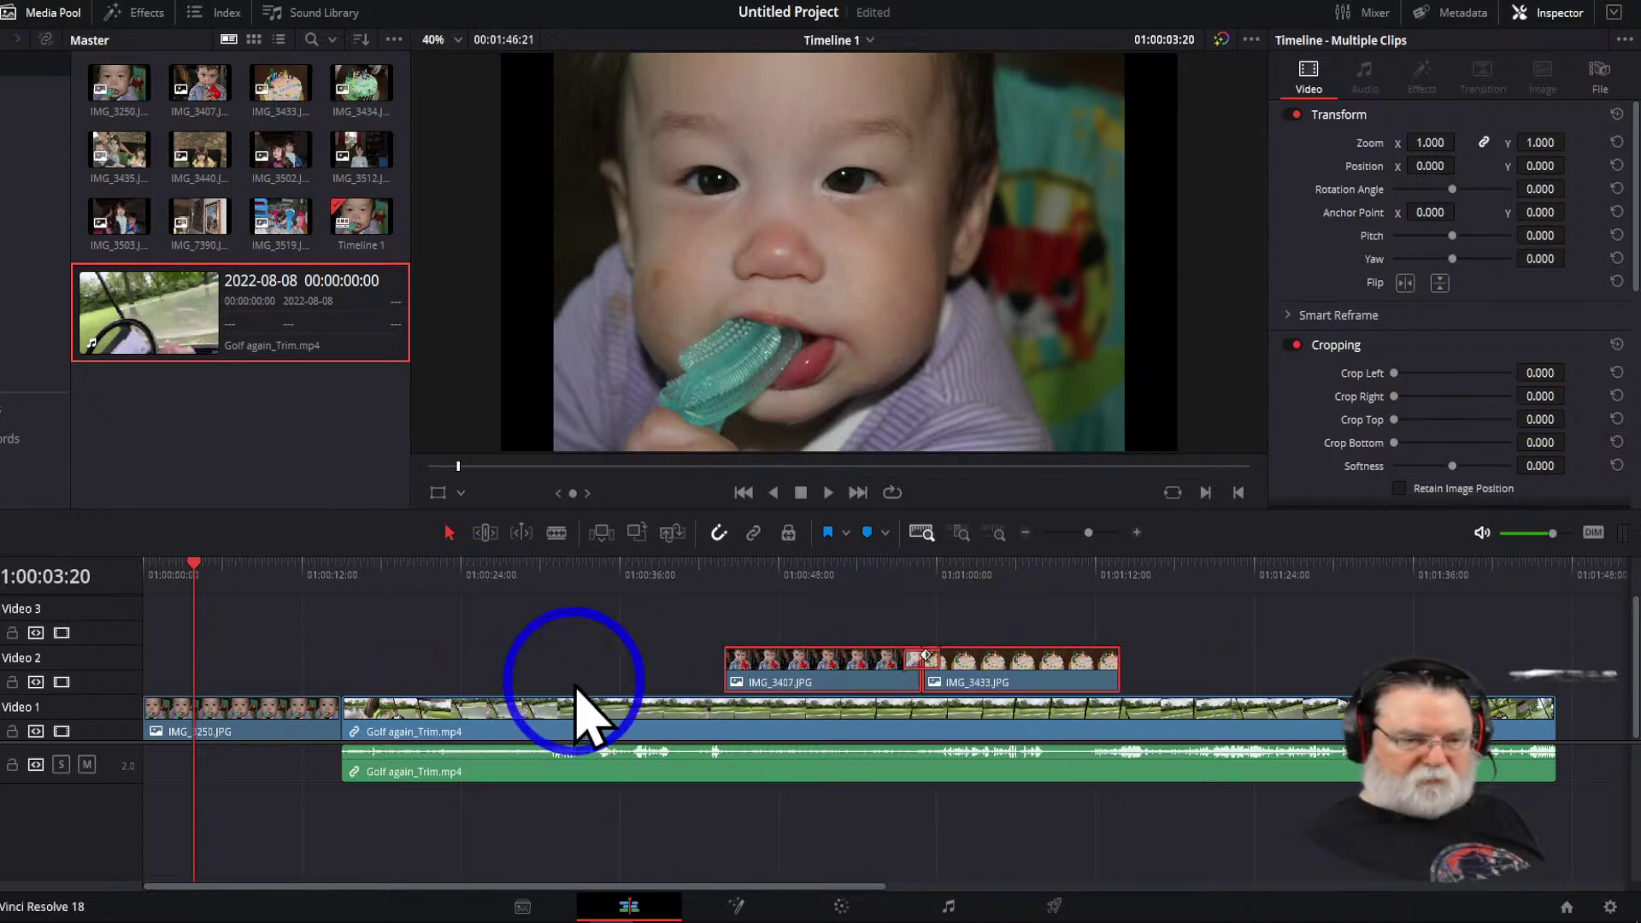
pyautogui.click(341, 571)
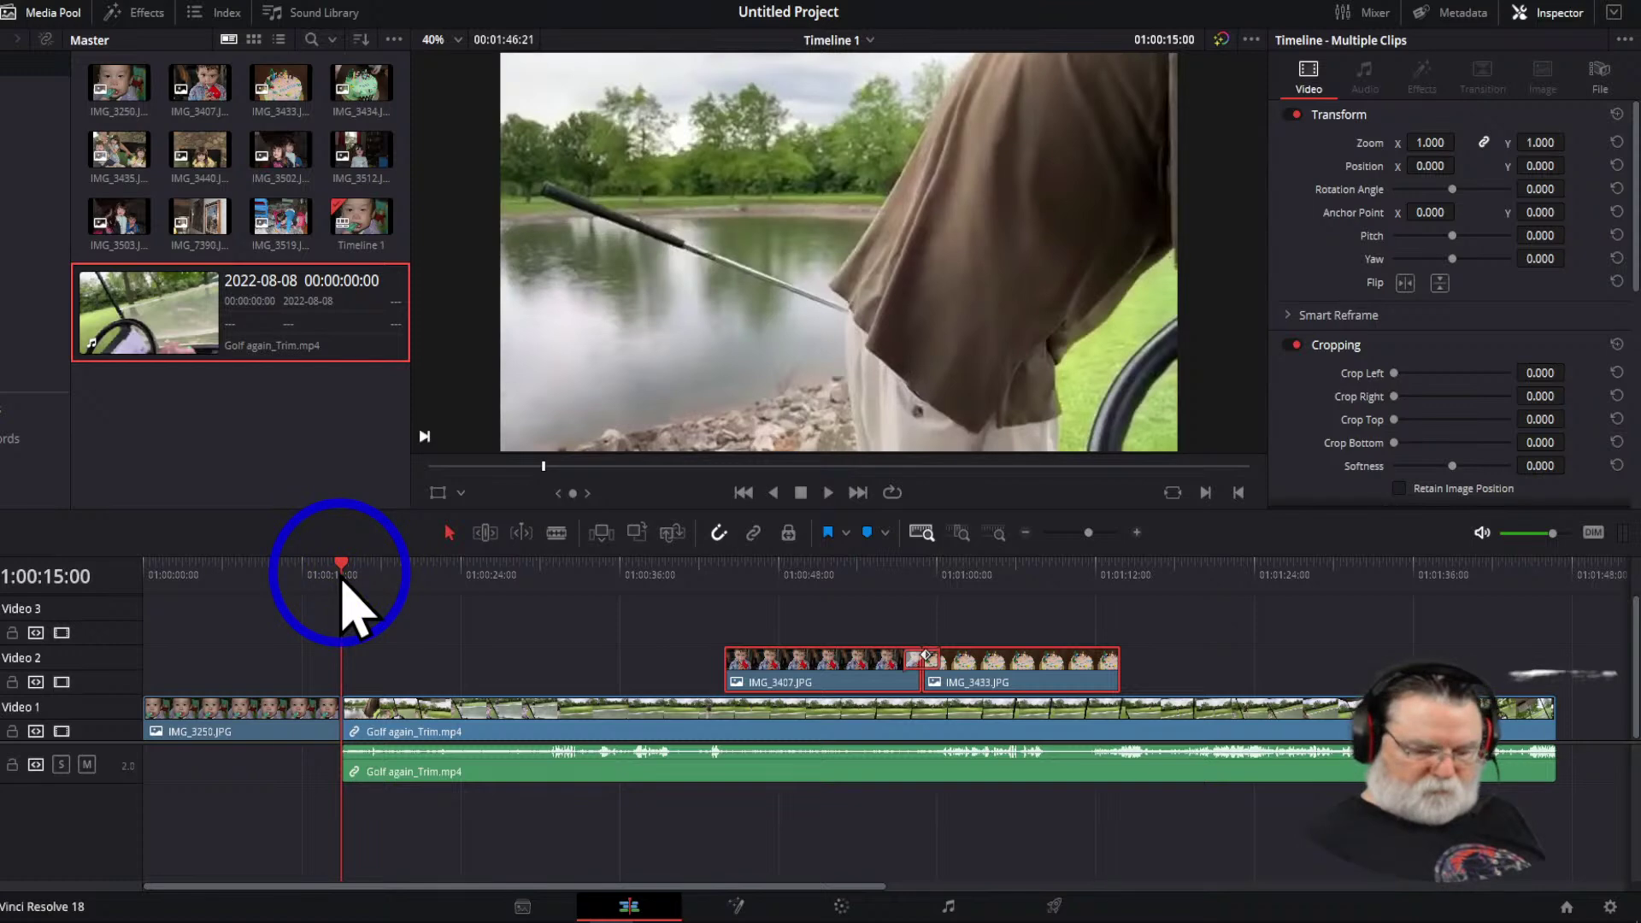
# Play the cut between IMG_3250.JPG and Golf again_Trim.mp4 on Video 1 and mute the audio track
pyautogui.press('Left')
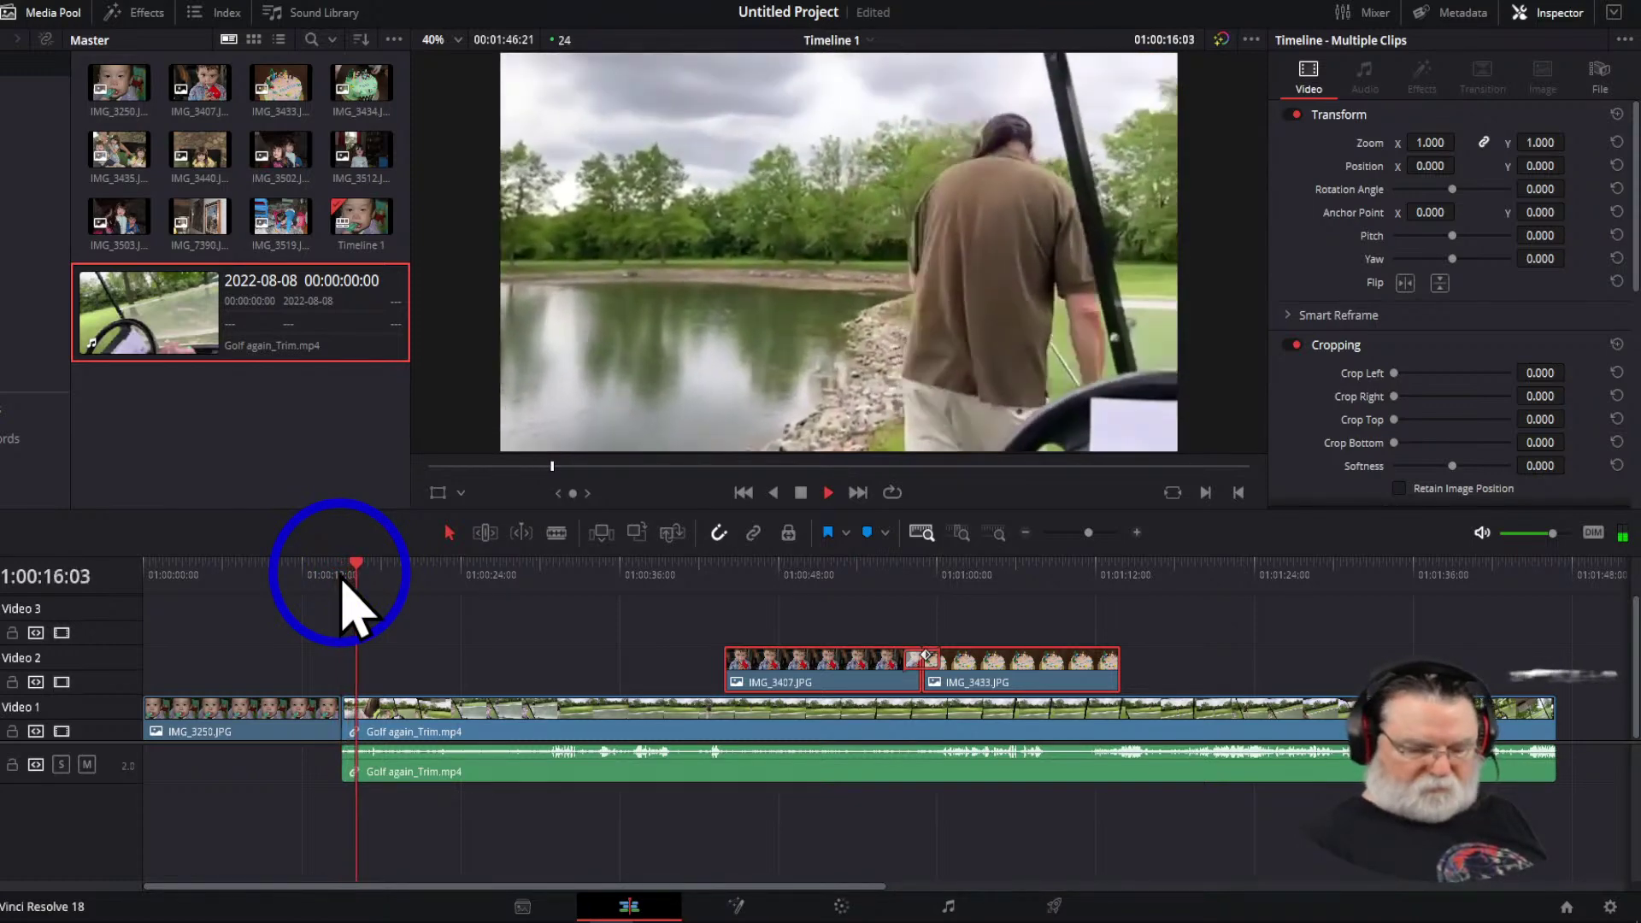
pyautogui.press('space')
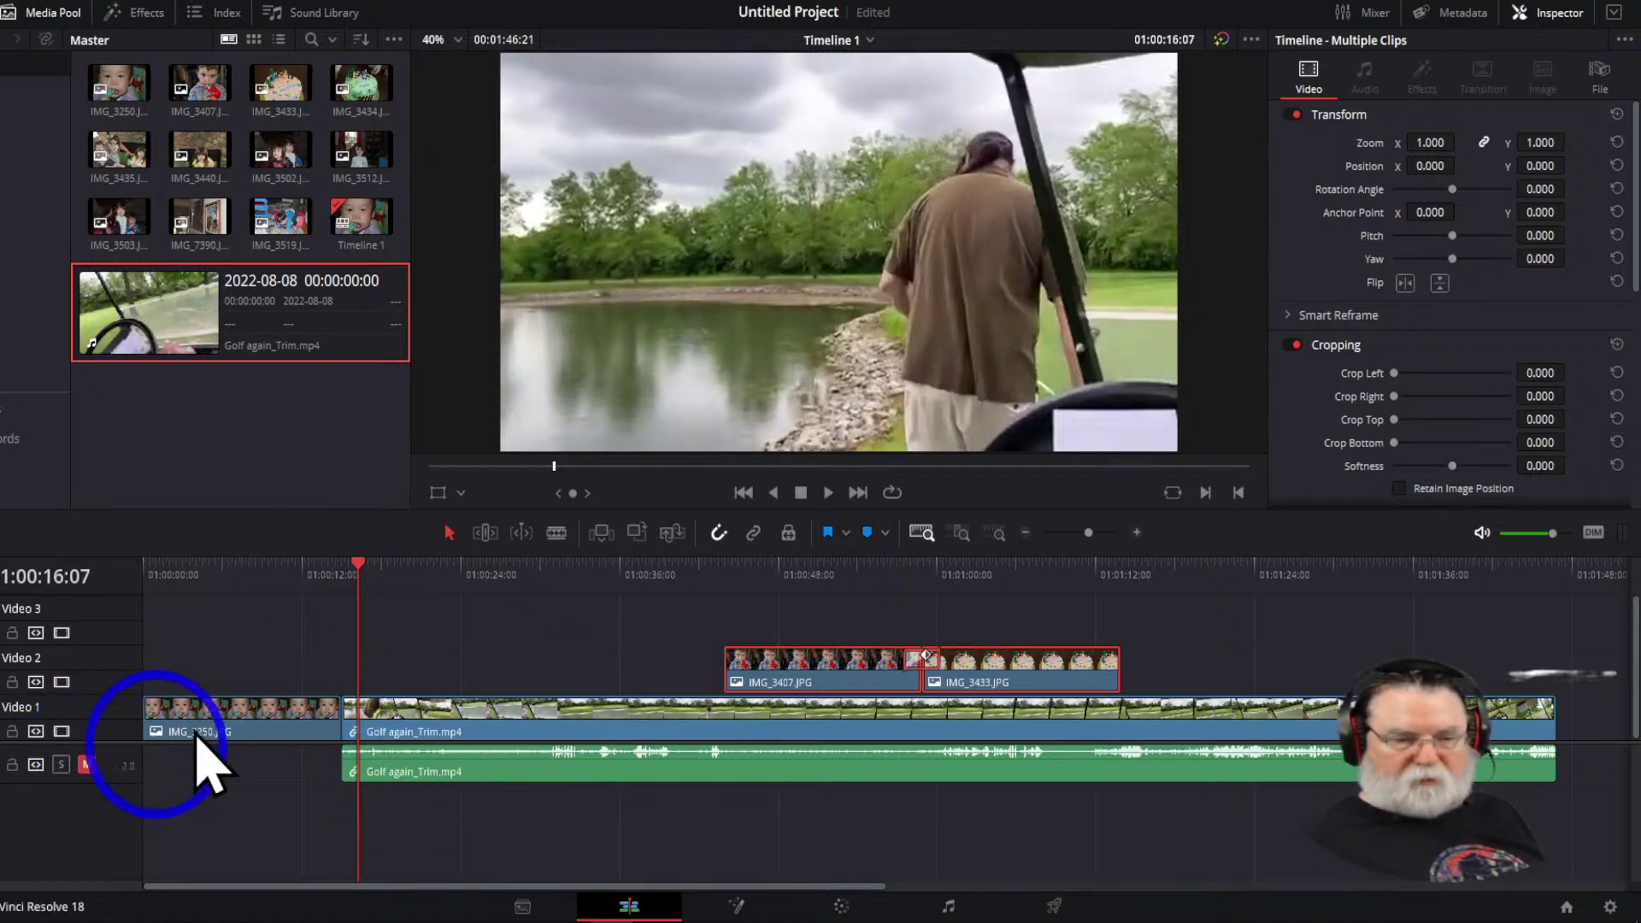
pyautogui.moveTo(357, 568); pyautogui.dragTo(271, 603)
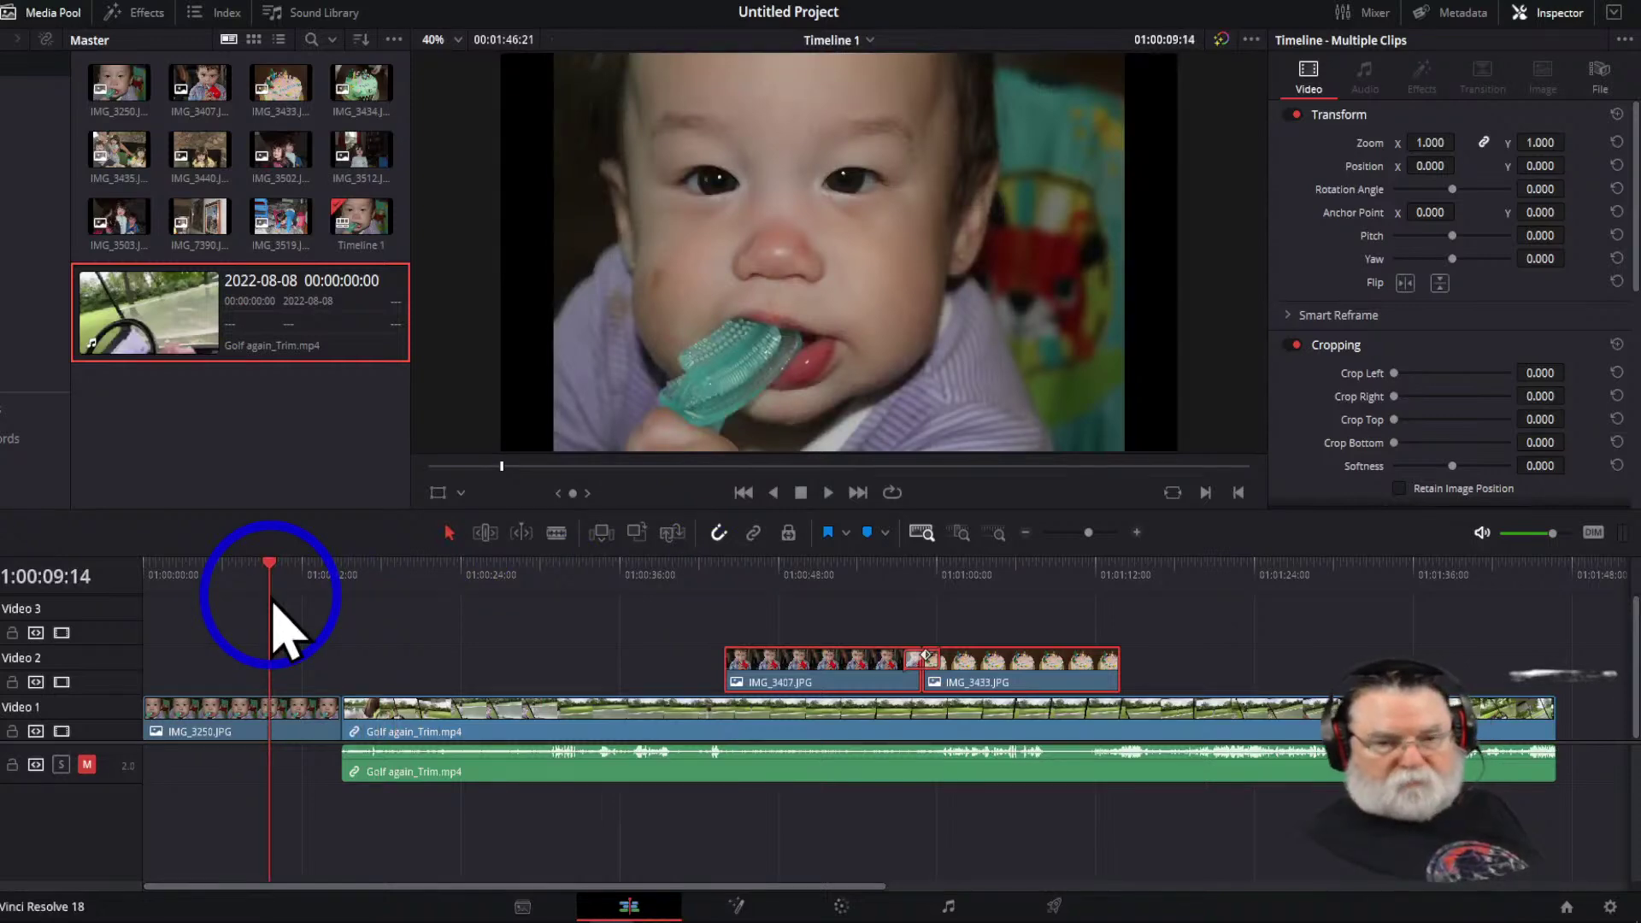
# Apply the Tunnel of Light transition at the start of Golf again_Trim.mp4 on Video 1 and play it
pyautogui.click(41, 17)
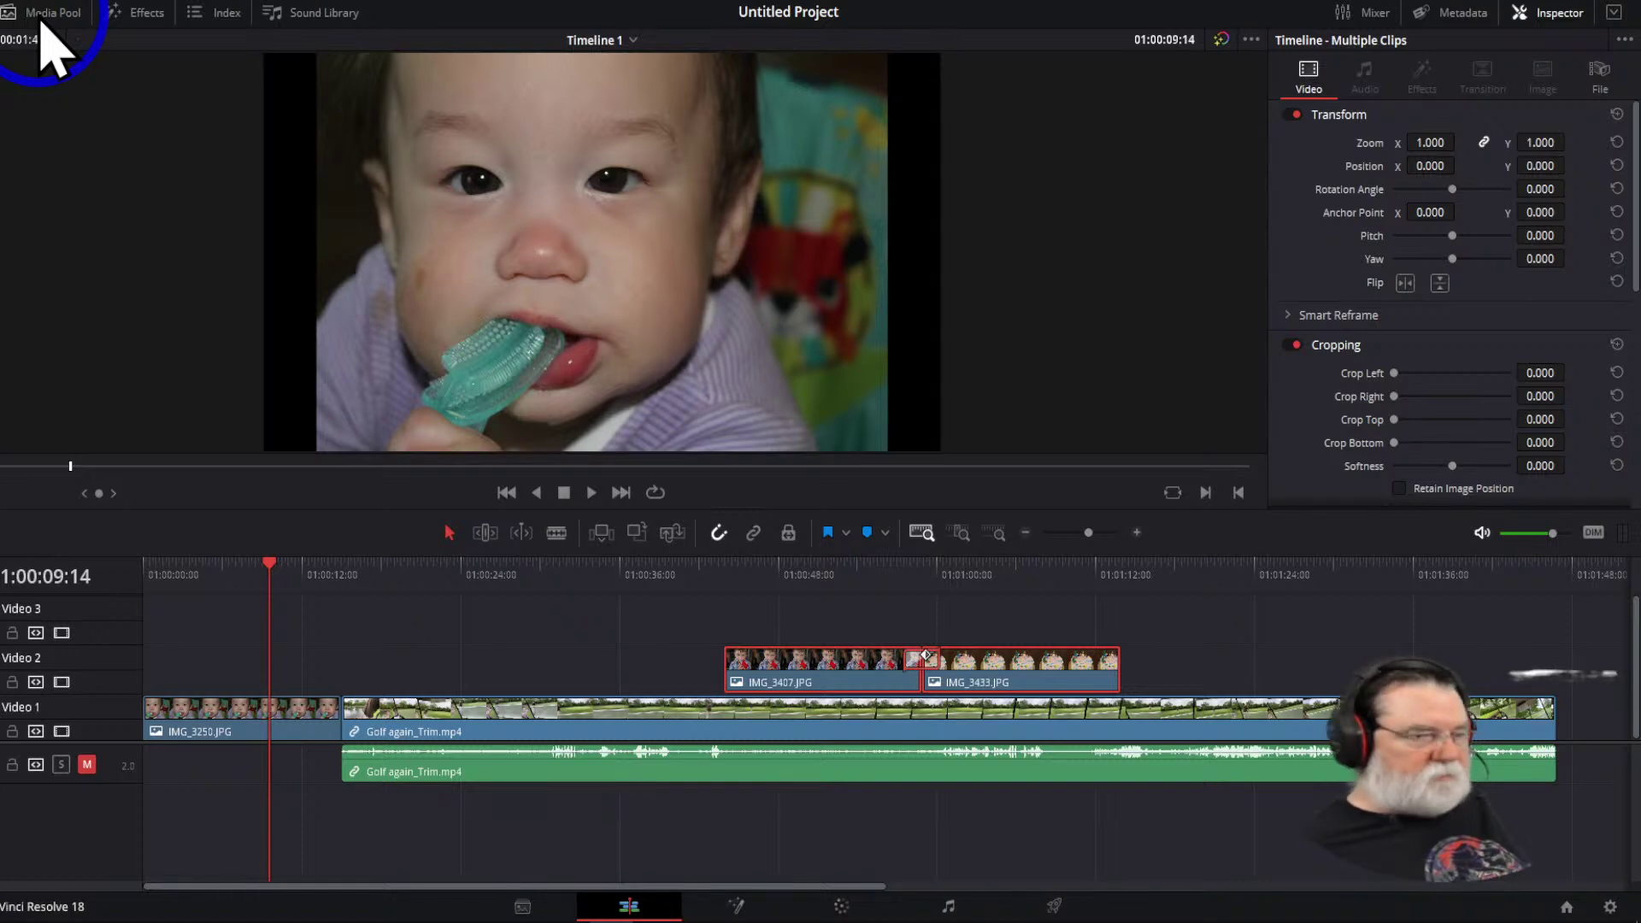
pyautogui.click(141, 17)
pyautogui.click(154, 315)
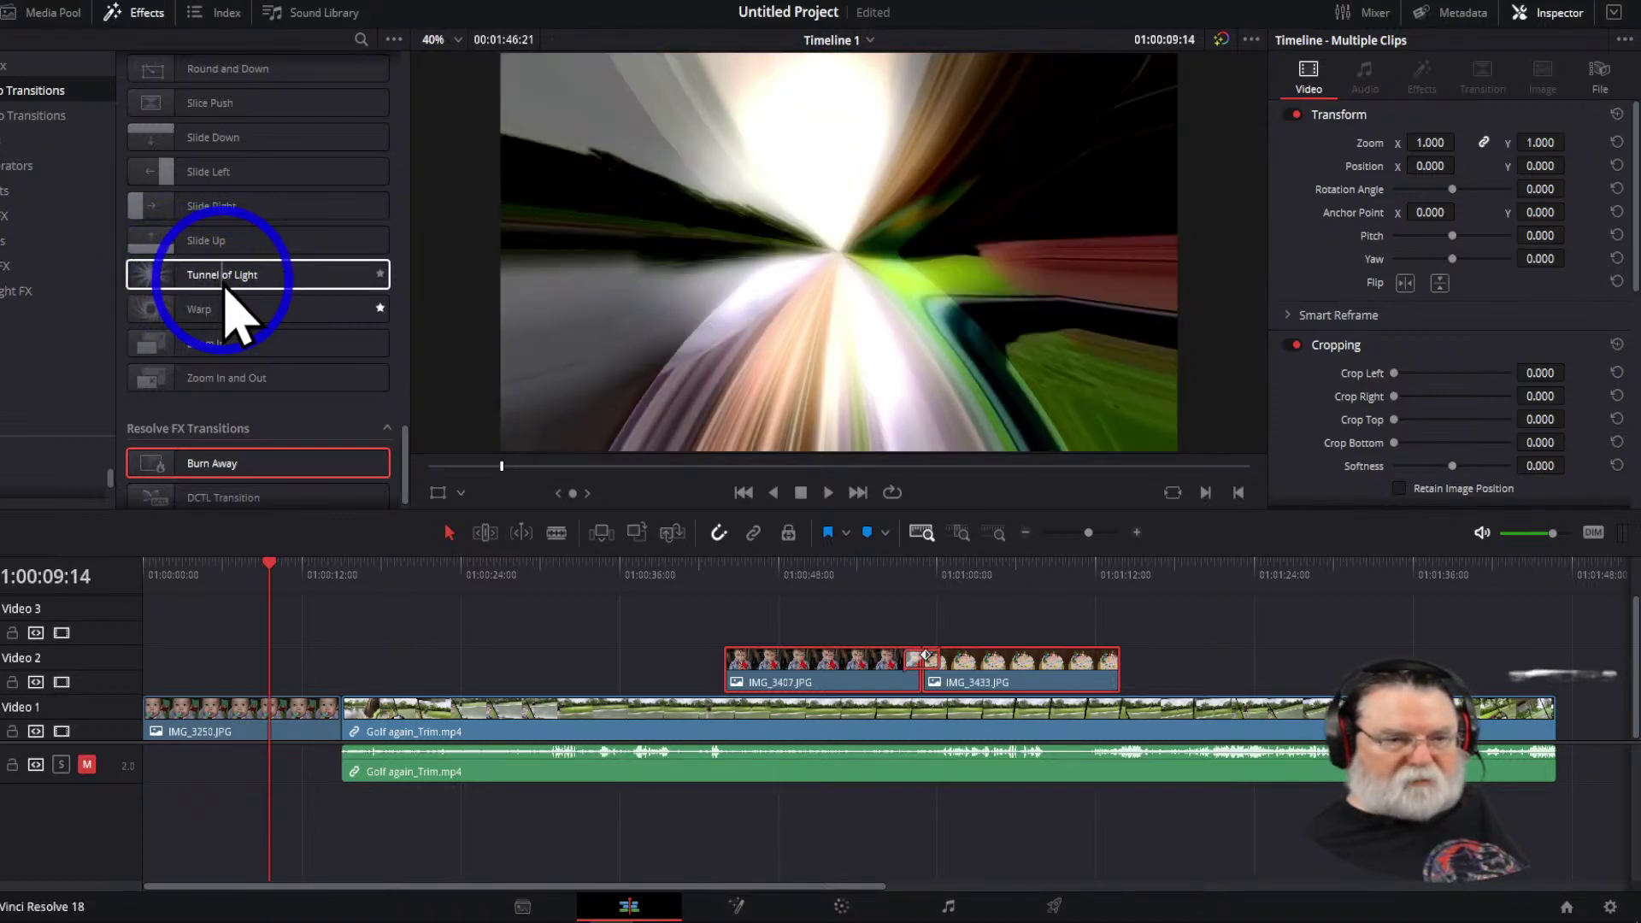
pyautogui.moveTo(200, 284); pyautogui.dragTo(362, 740)
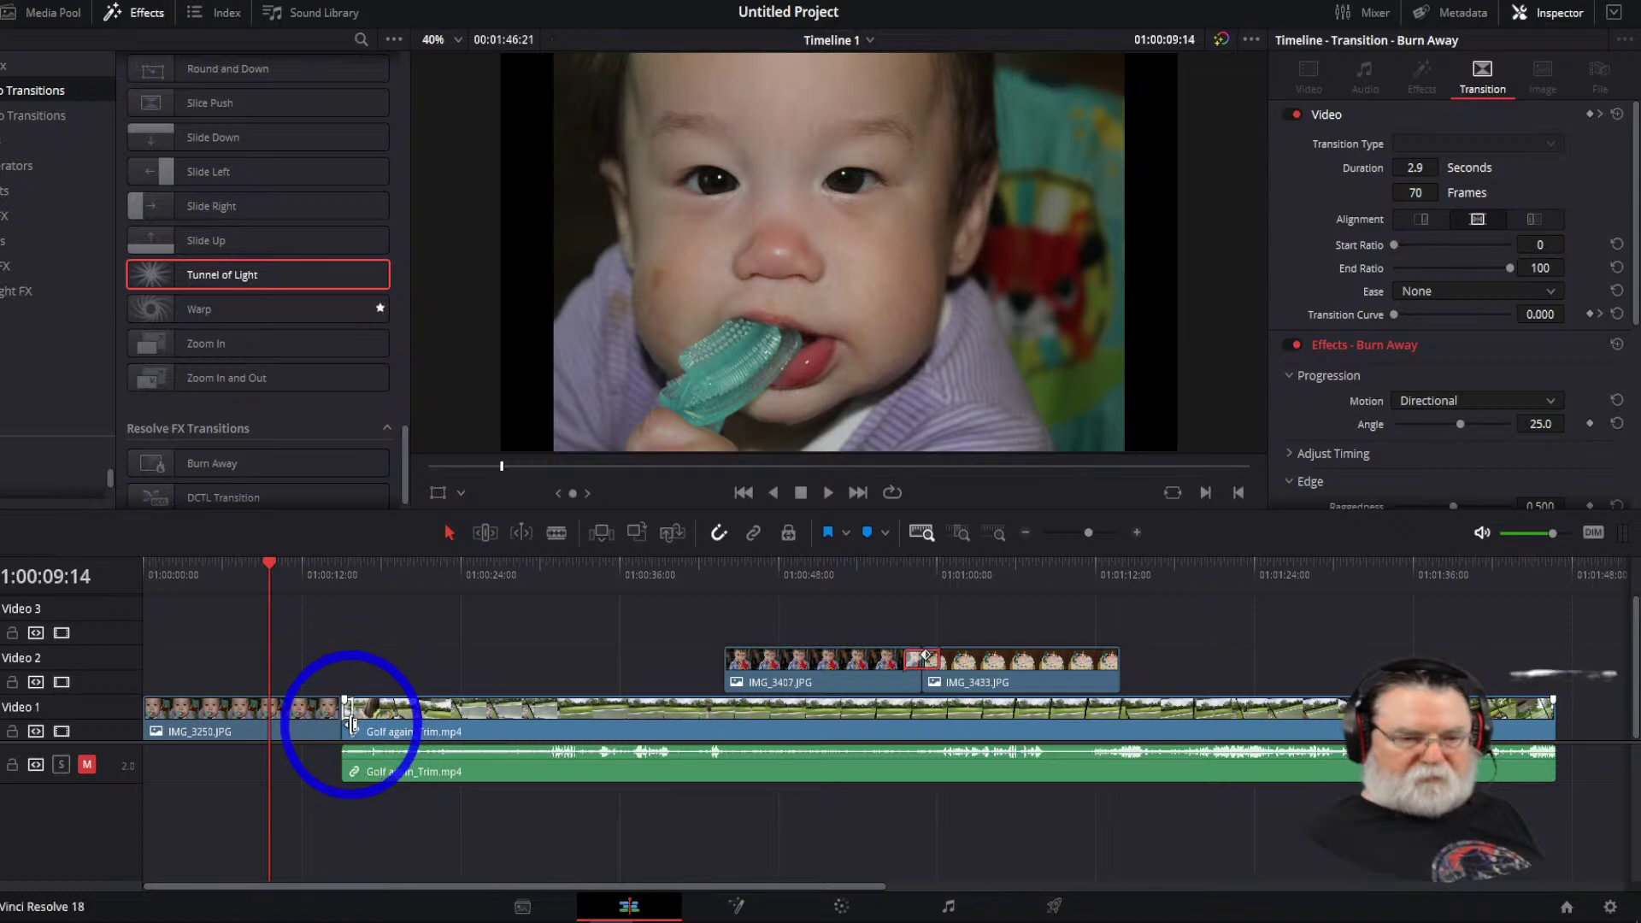
pyautogui.click(333, 569)
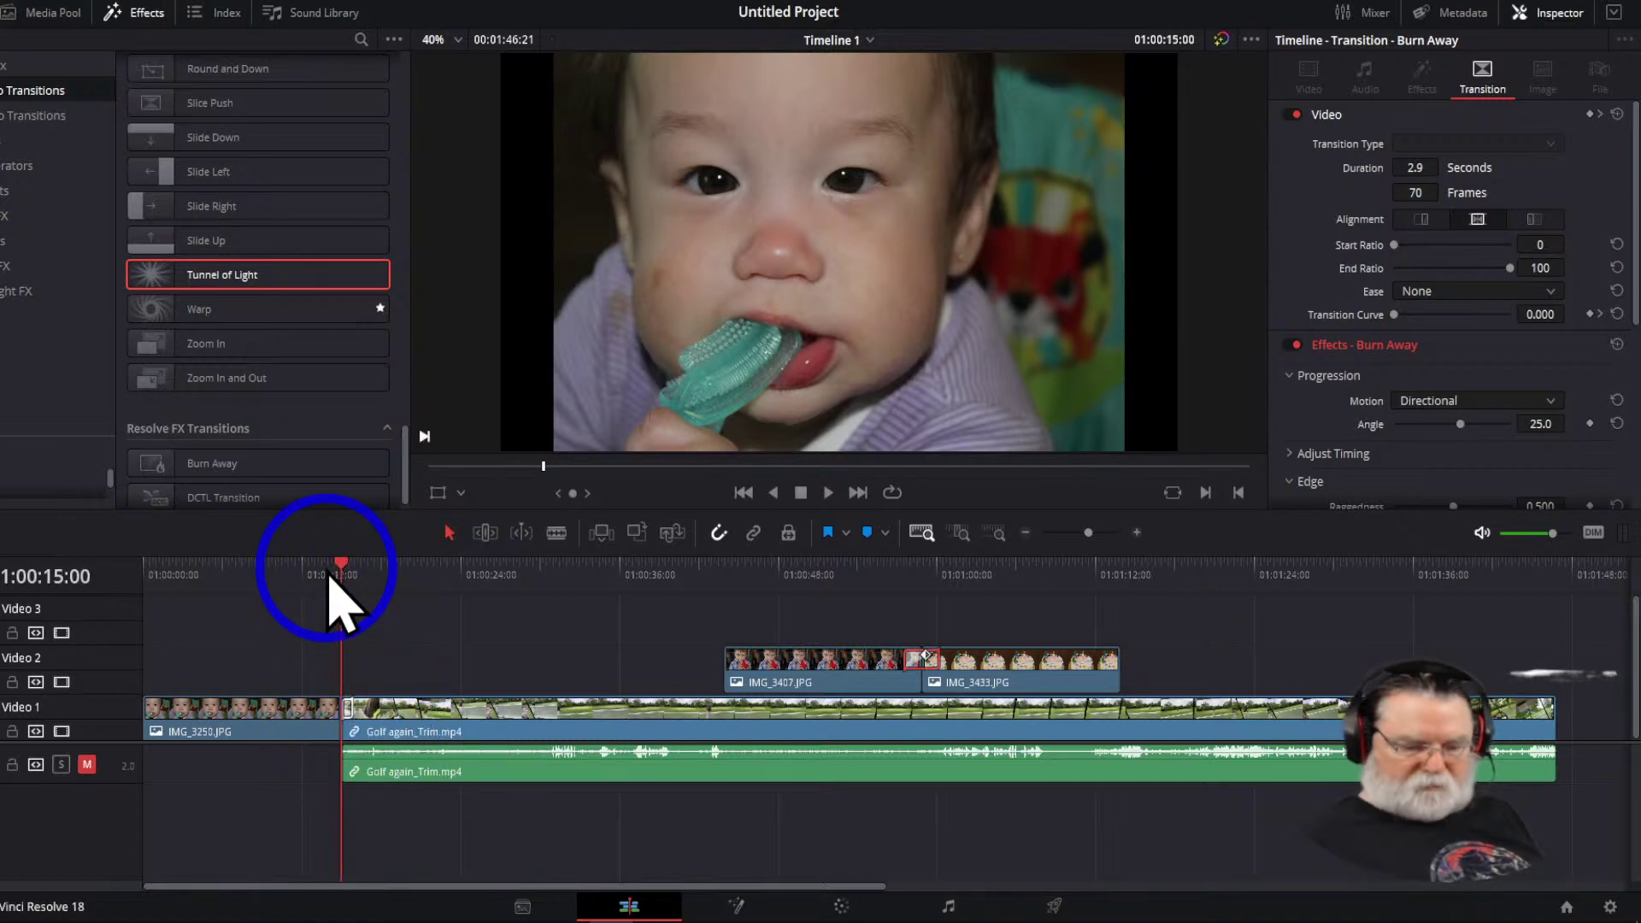
pyautogui.press('space')
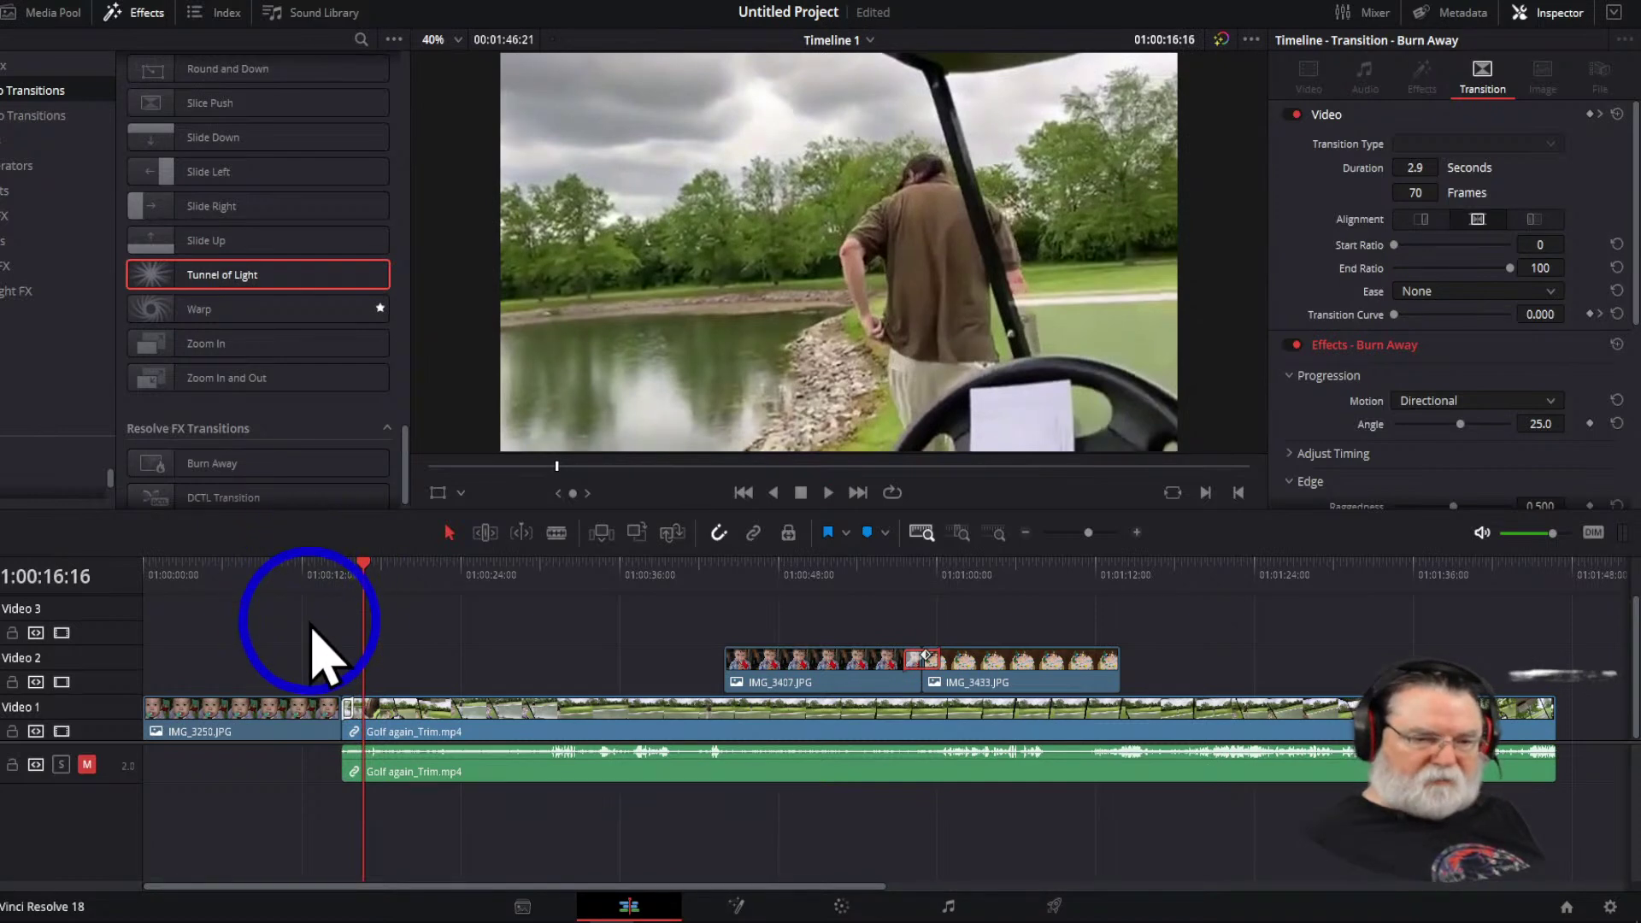
pyautogui.press('Home')
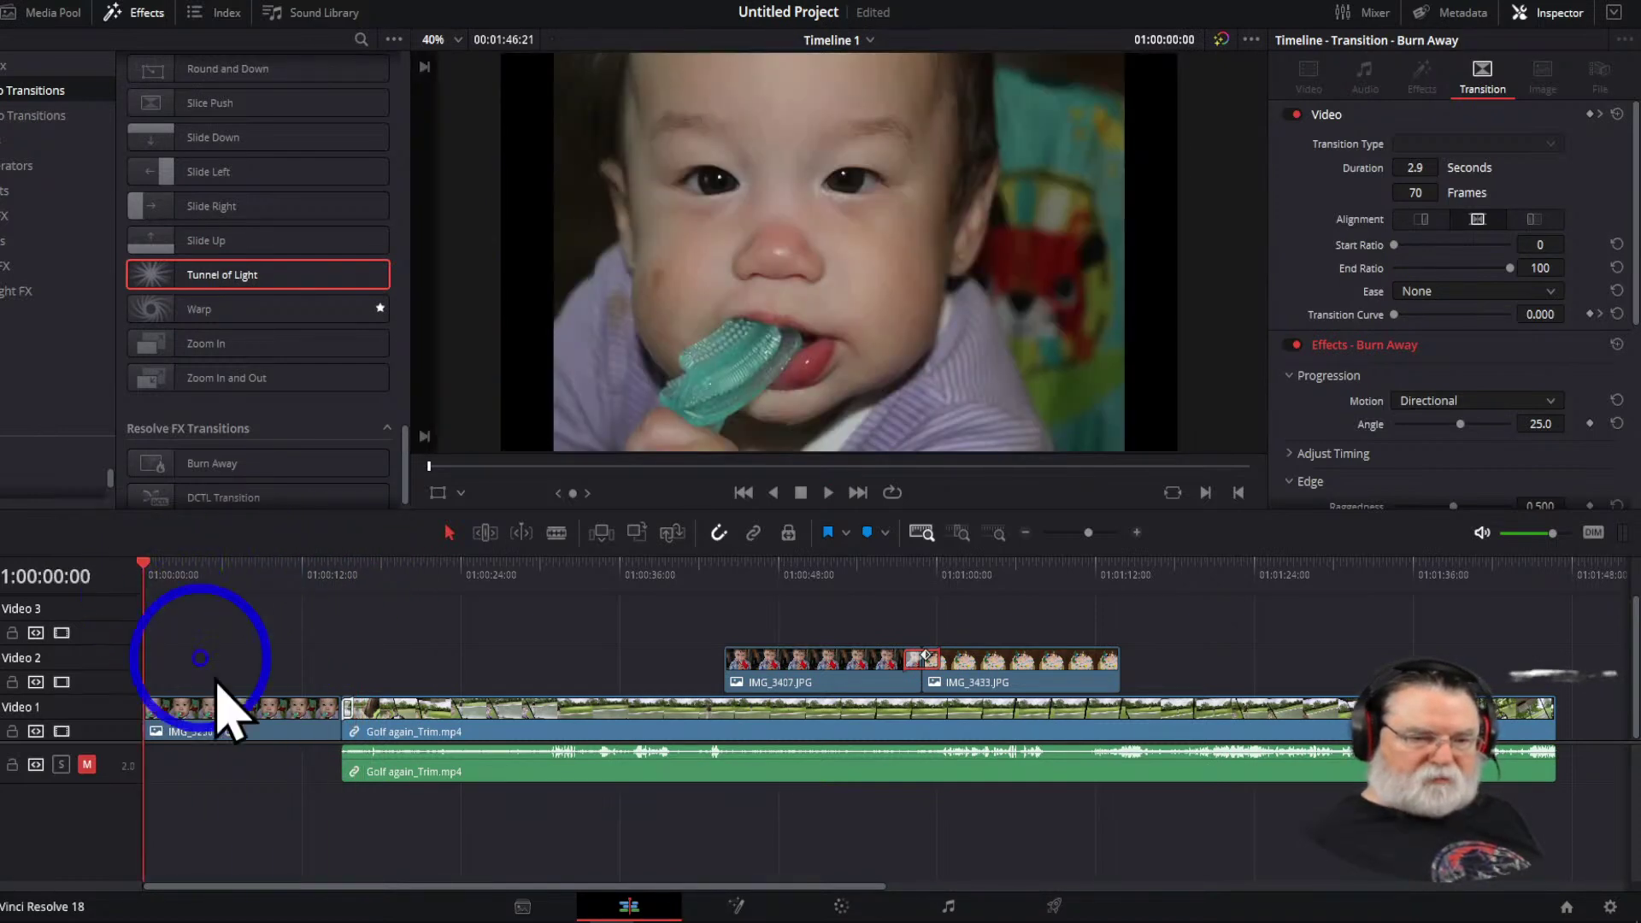
# Lengthen the Tunnel of Light at the start of Golf again_Trim.mp4 to 3.0 seconds and play it
pyautogui.click(342, 707)
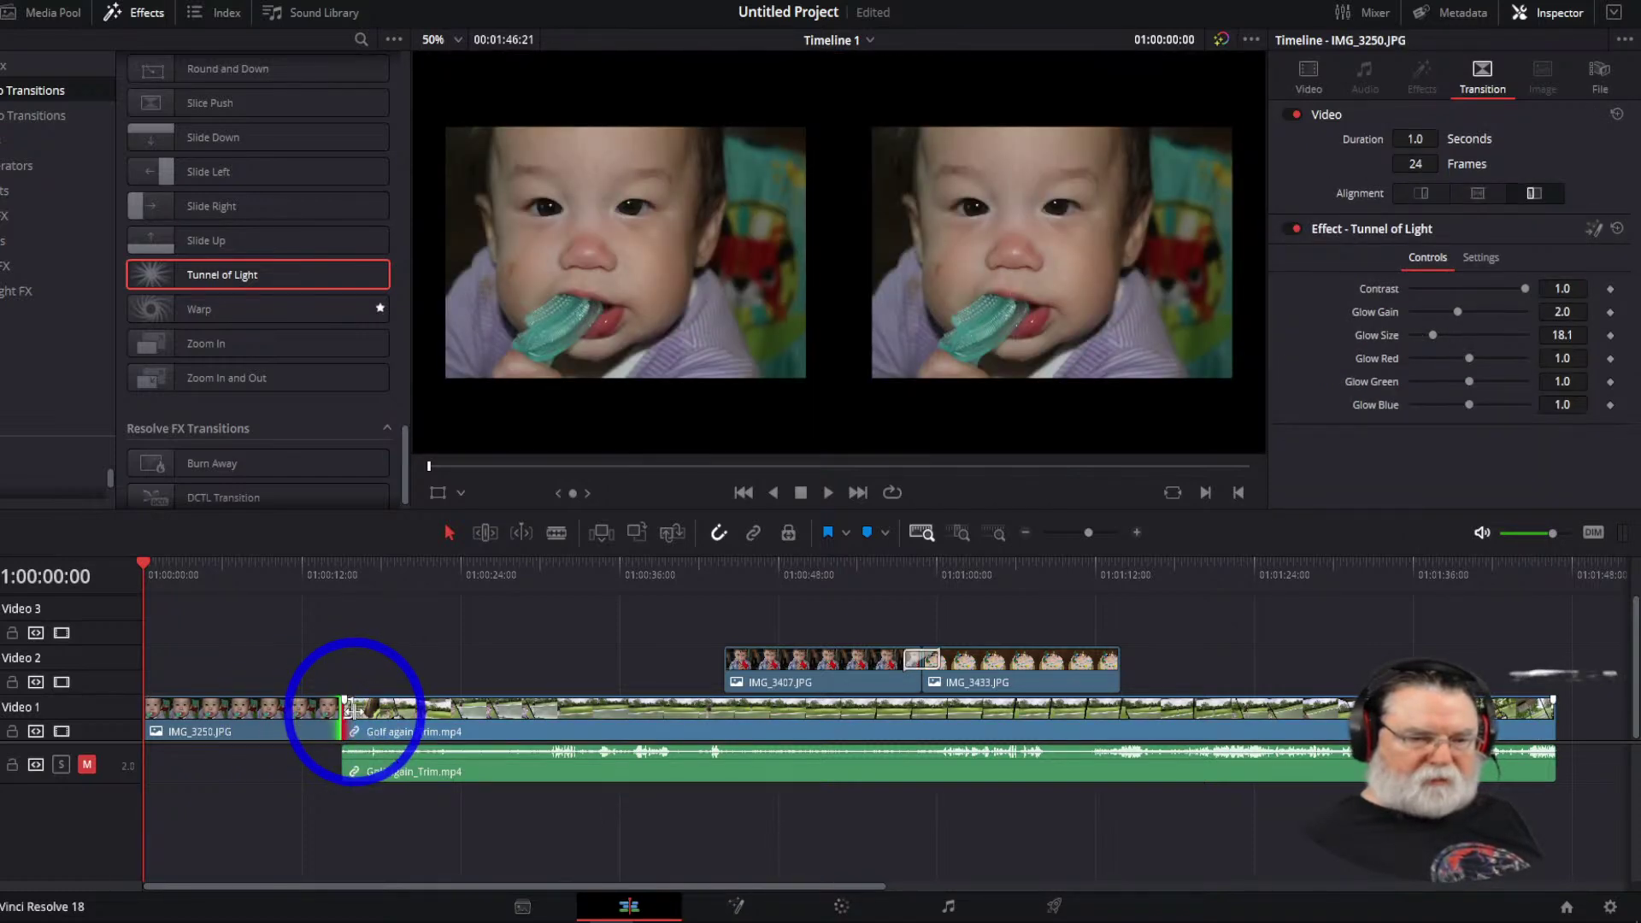
pyautogui.hotkey('ctrl', 't')
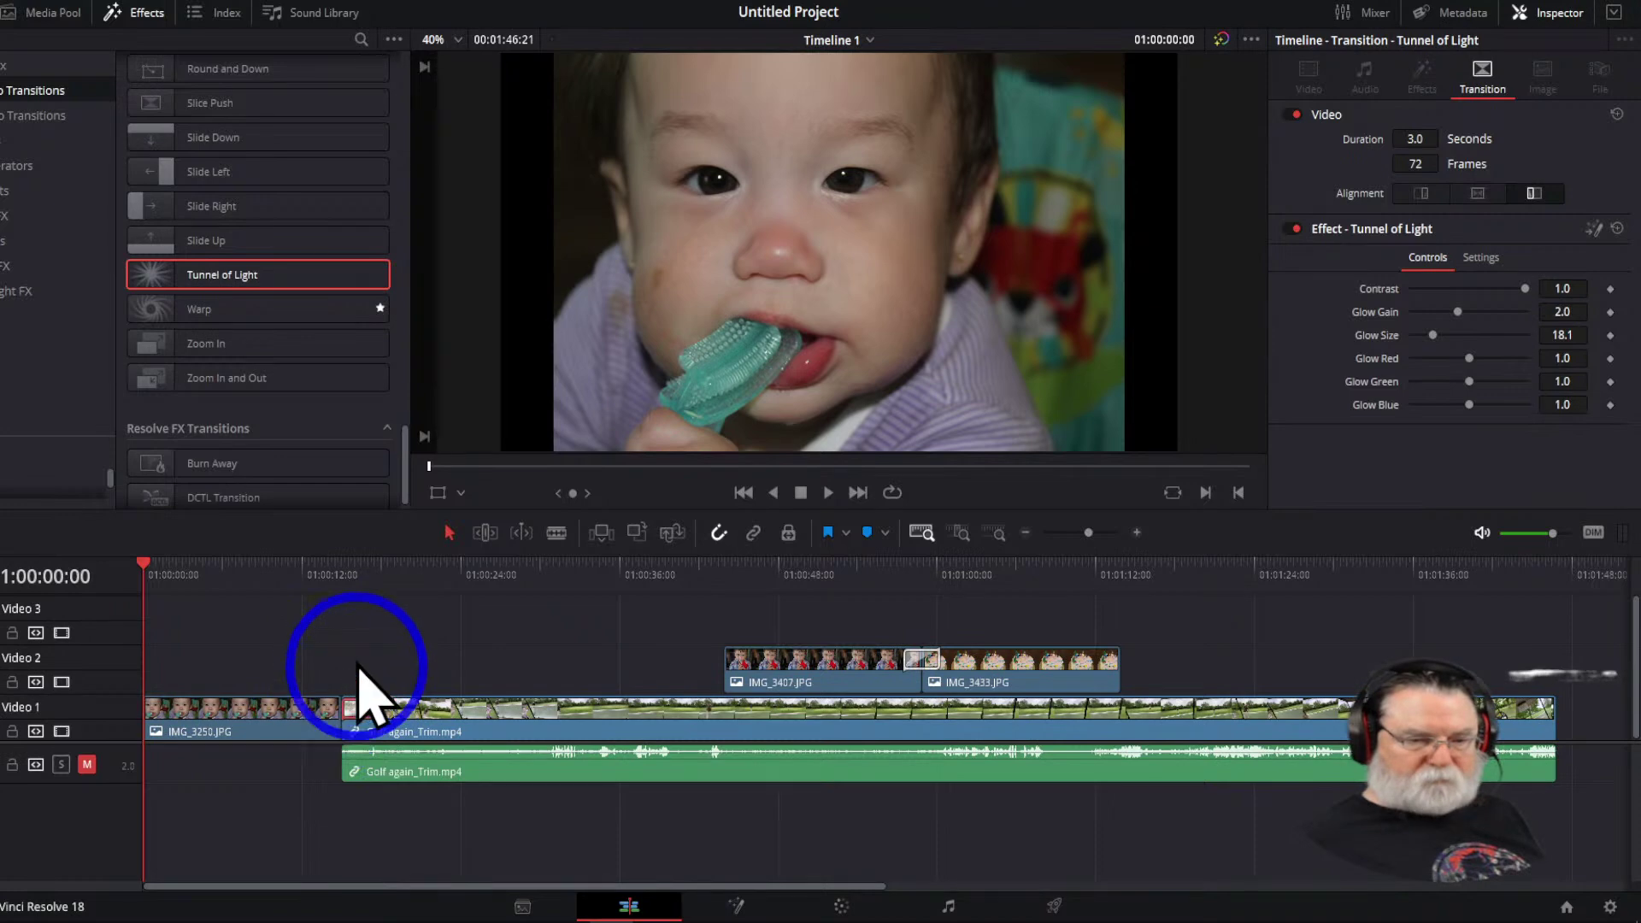
pyautogui.click(324, 582)
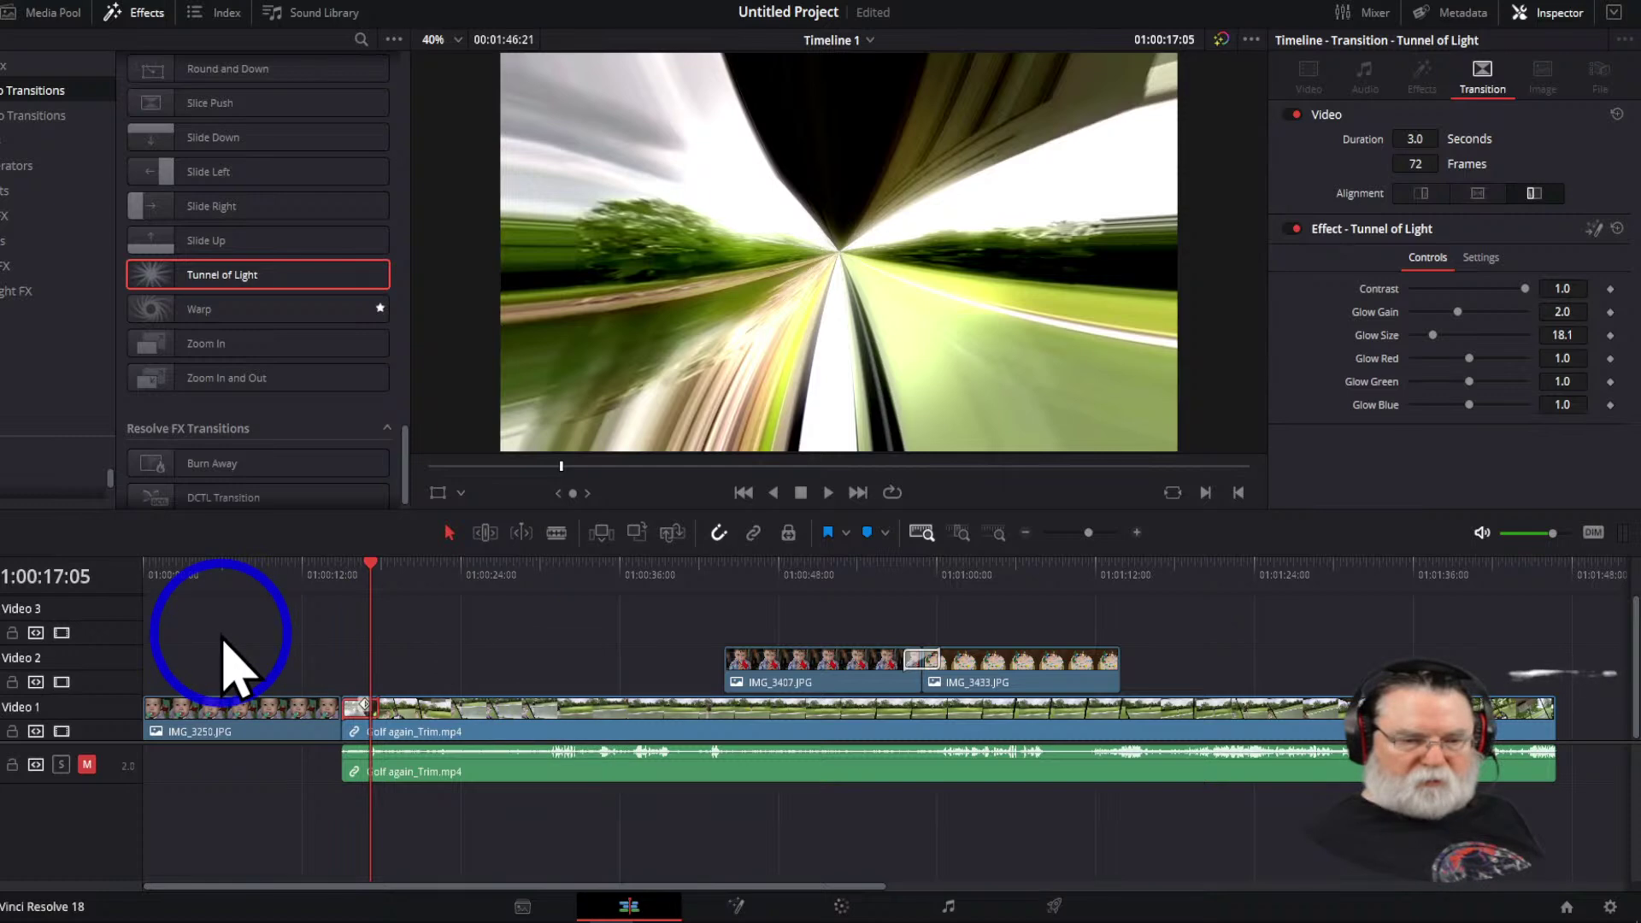
# Move the Golf again_Trim.mp4 video up to Video 3 and place IMG_3407.JPG and IMG_3433.JPG directly after IMG_3250.JPG on Video 1
pyautogui.moveTo(461, 739); pyautogui.dragTo(453, 632)
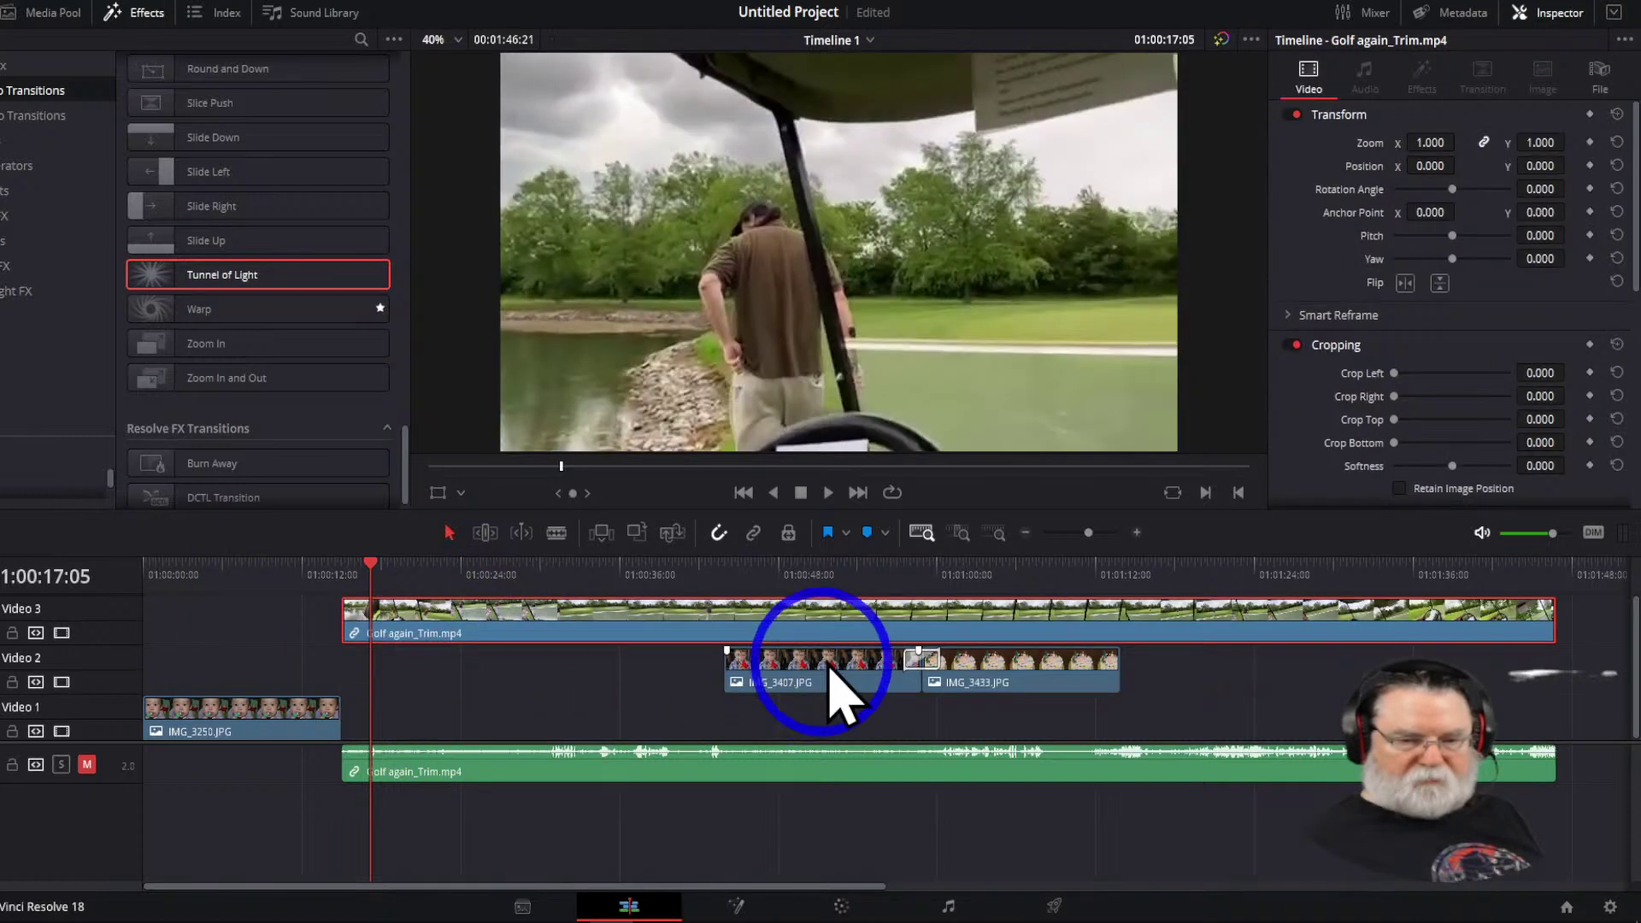
pyautogui.click(207, 625)
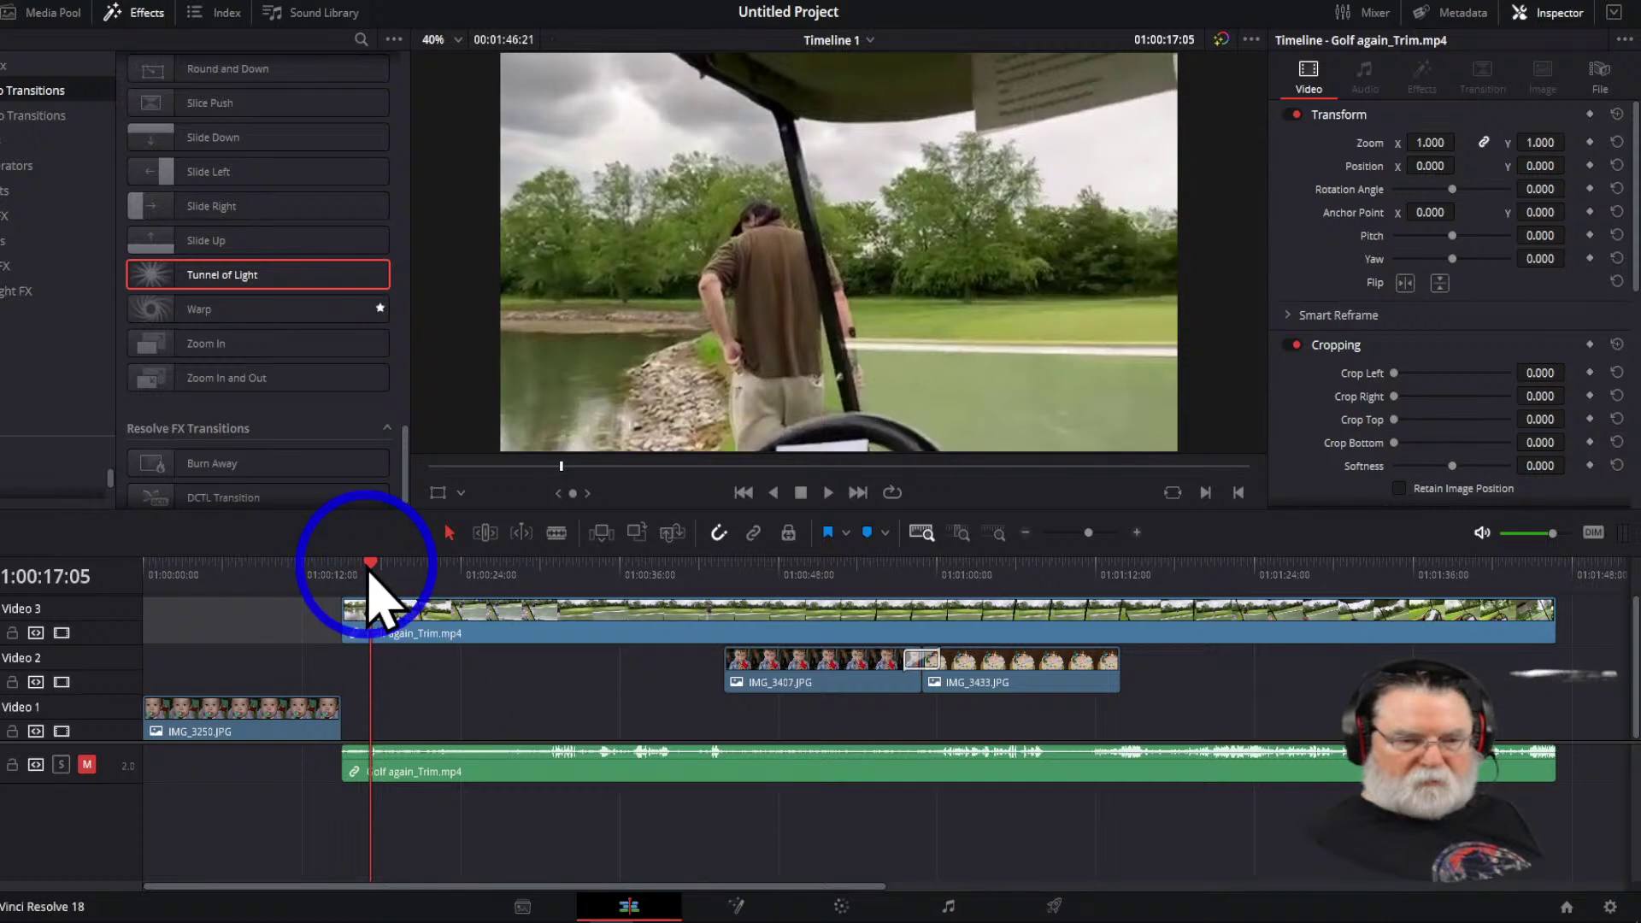
pyautogui.moveTo(372, 590); pyautogui.dragTo(207, 594)
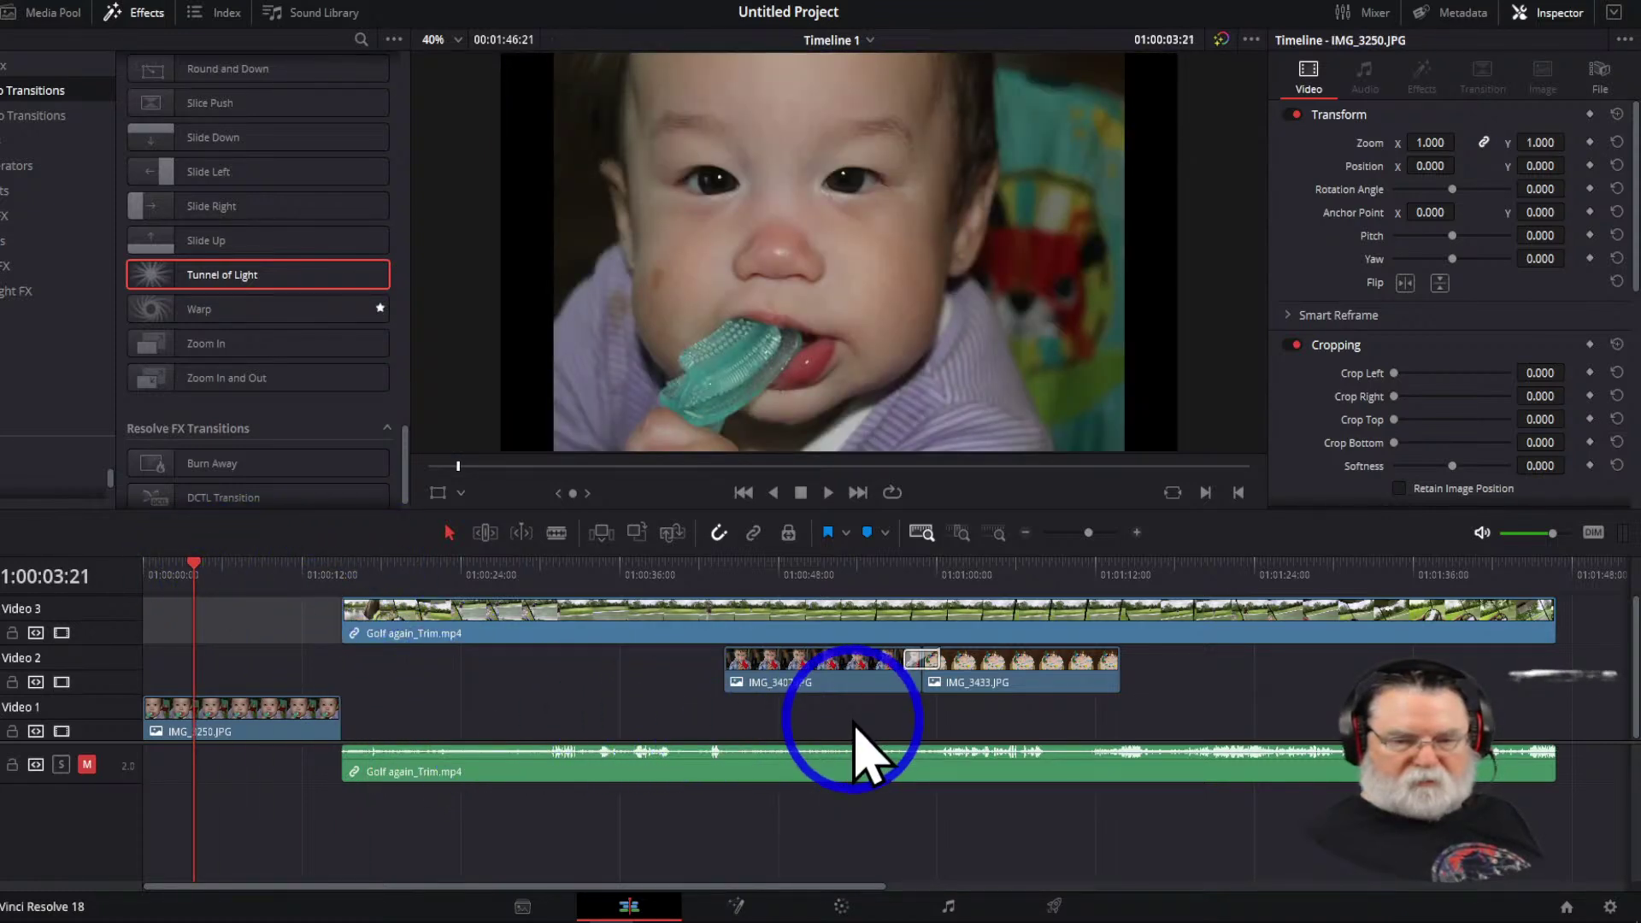
pyautogui.moveTo(852, 718); pyautogui.dragTo(1004, 682)
pyautogui.moveTo(1006, 681); pyautogui.dragTo(617, 763)
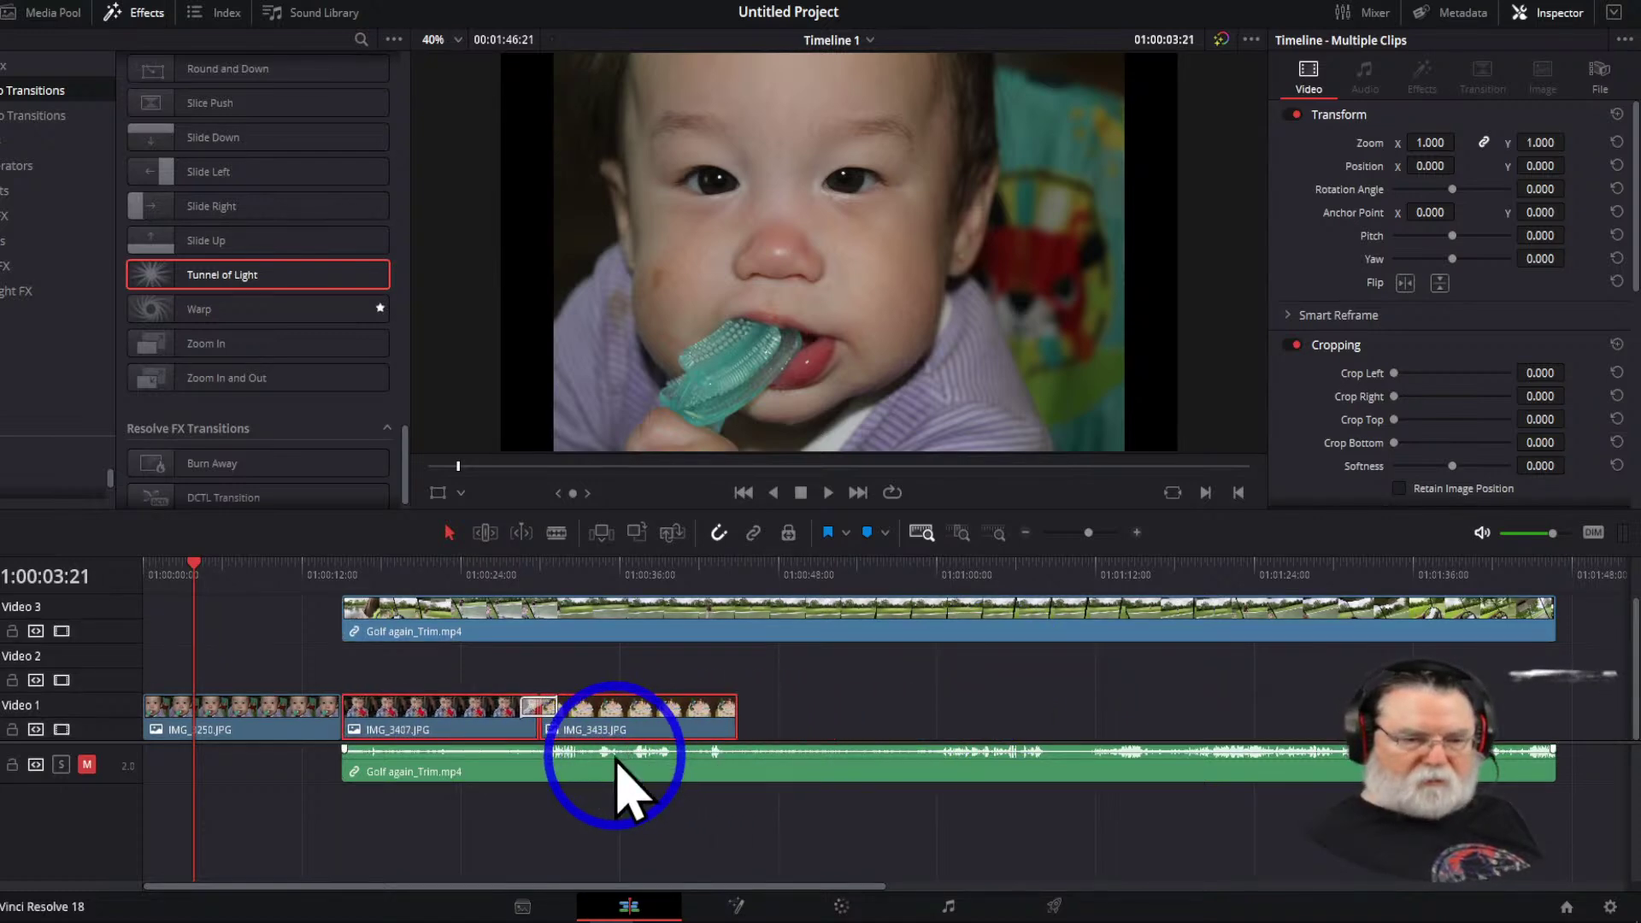
# Add a 4.0-second Tunnel of Light after the cut between IMG_3250.JPG and IMG_3407.JPG, shift that cut to about 13.6 seconds, and play it
pyautogui.moveTo(209, 287)
pyautogui.mouseDown()
pyautogui.moveTo(403, 716)
pyautogui.moveTo(312, 718)
pyautogui.moveTo(325, 721)
pyautogui.mouseUp()
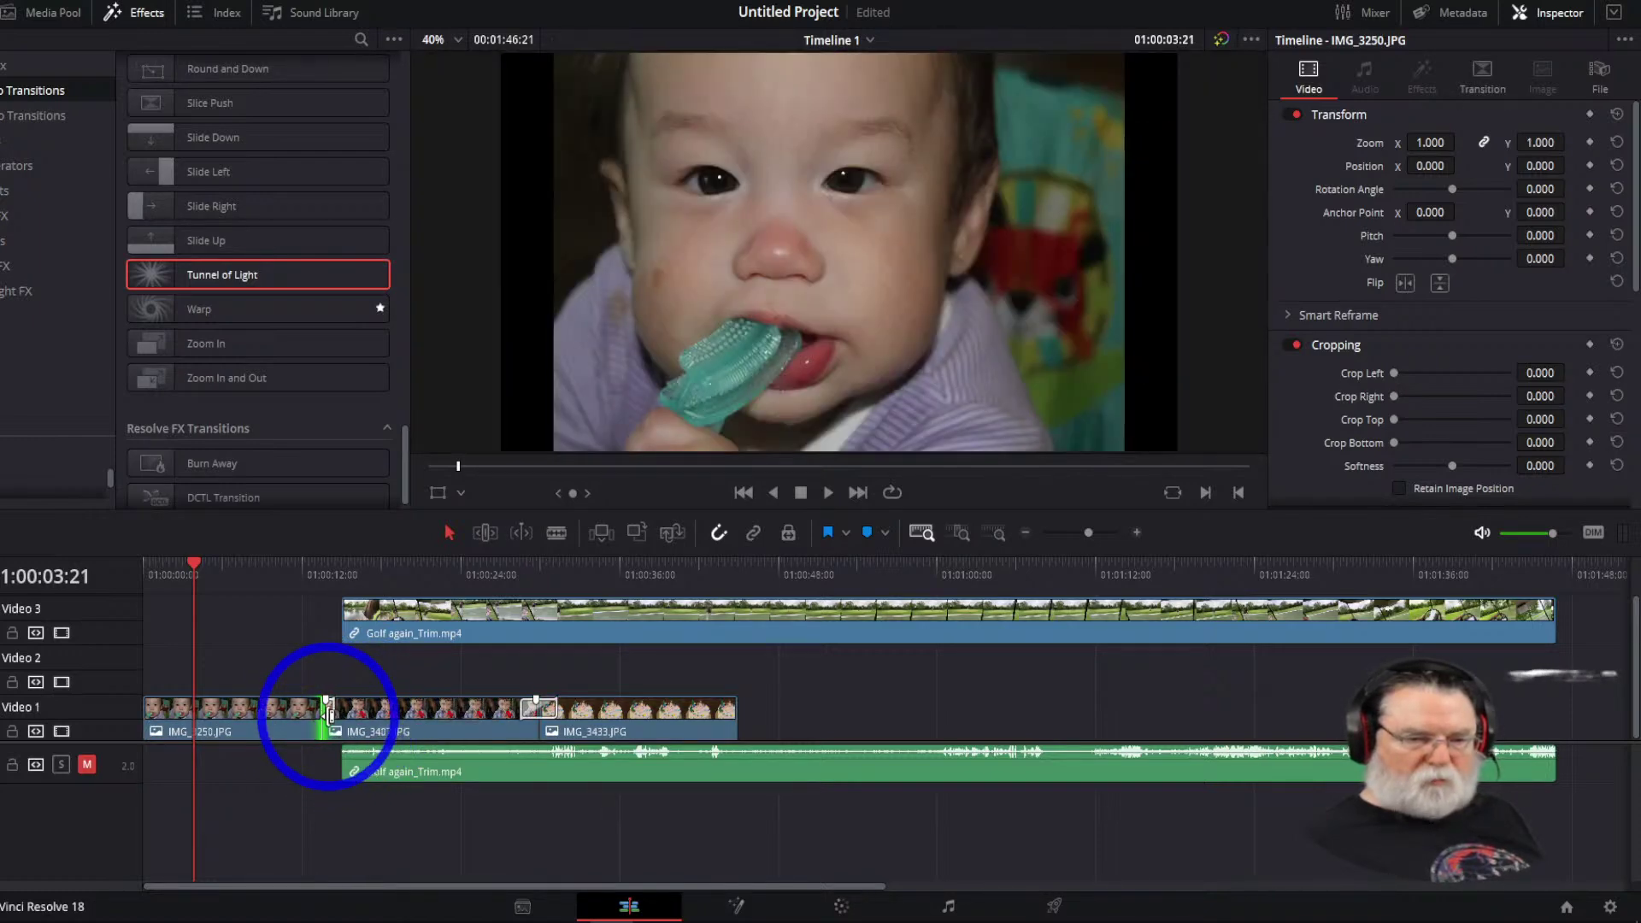
pyautogui.click(334, 712)
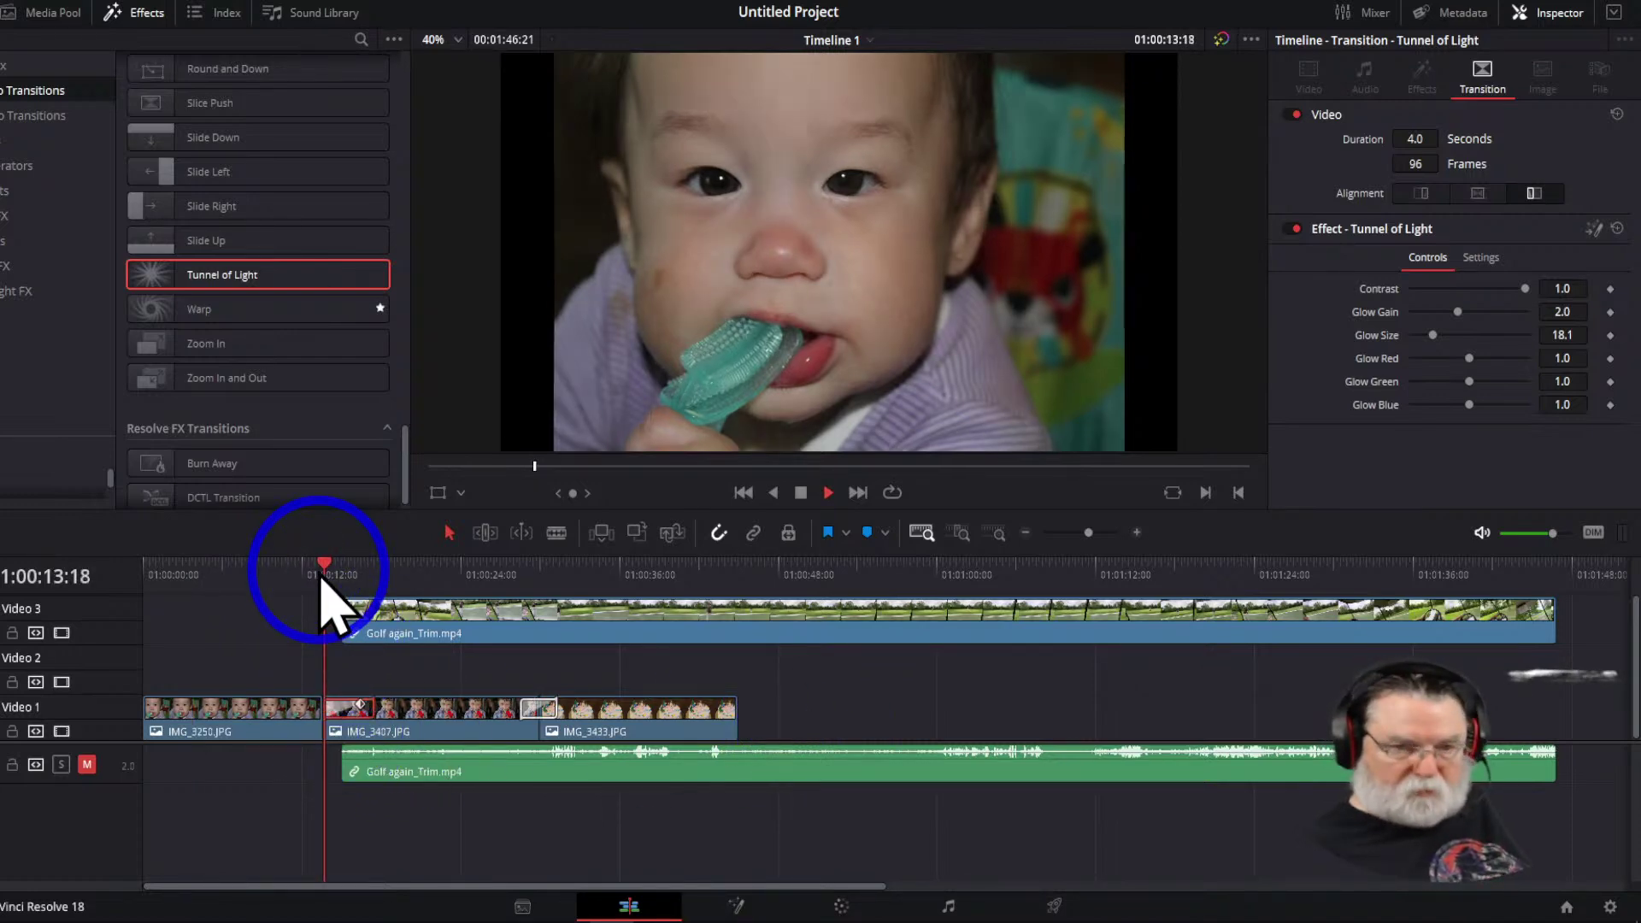
pyautogui.press('space')
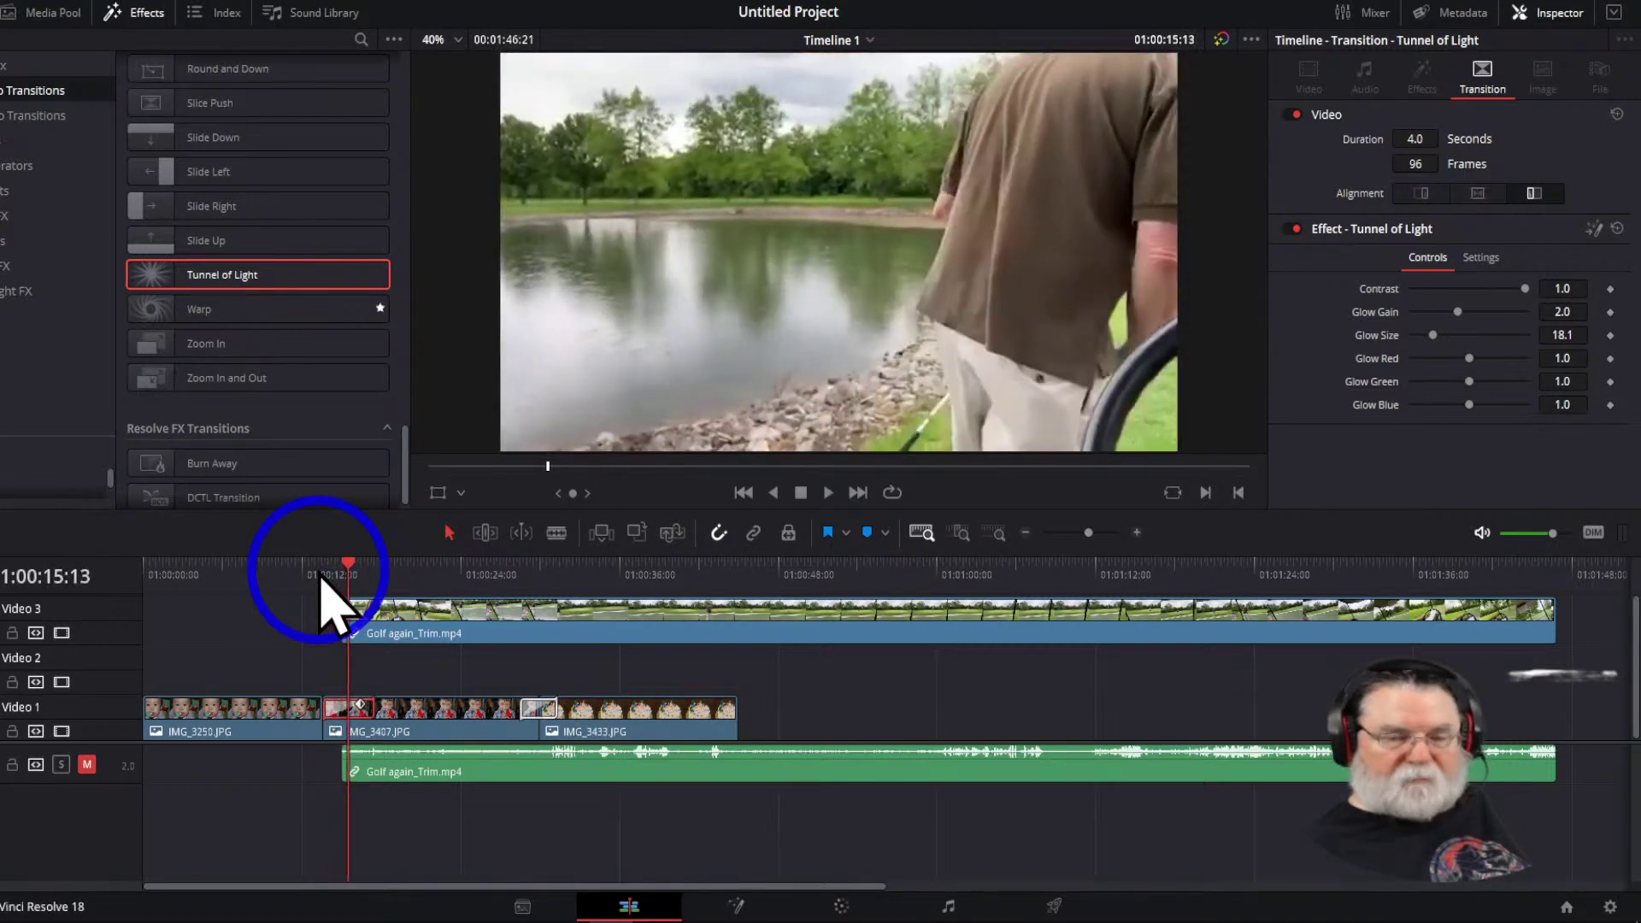
pyautogui.click(227, 633)
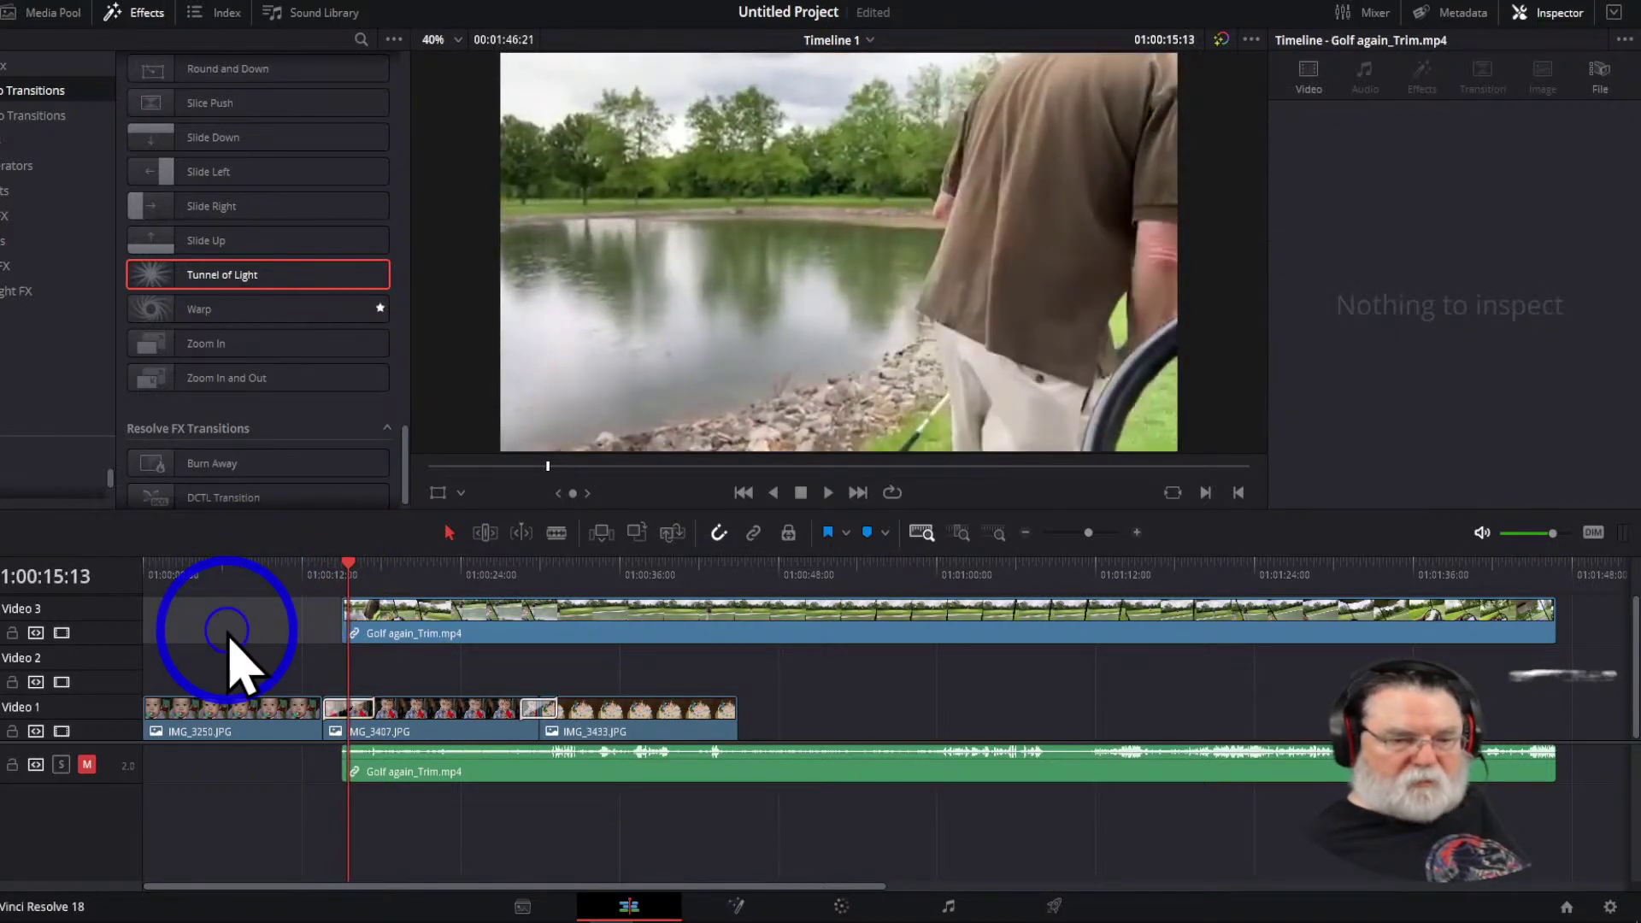
# Delete the Tunnel of Light transition between IMG_3250.JPG and IMG_3407.JPG and return the playhead to the timeline's start
pyautogui.click(361, 711)
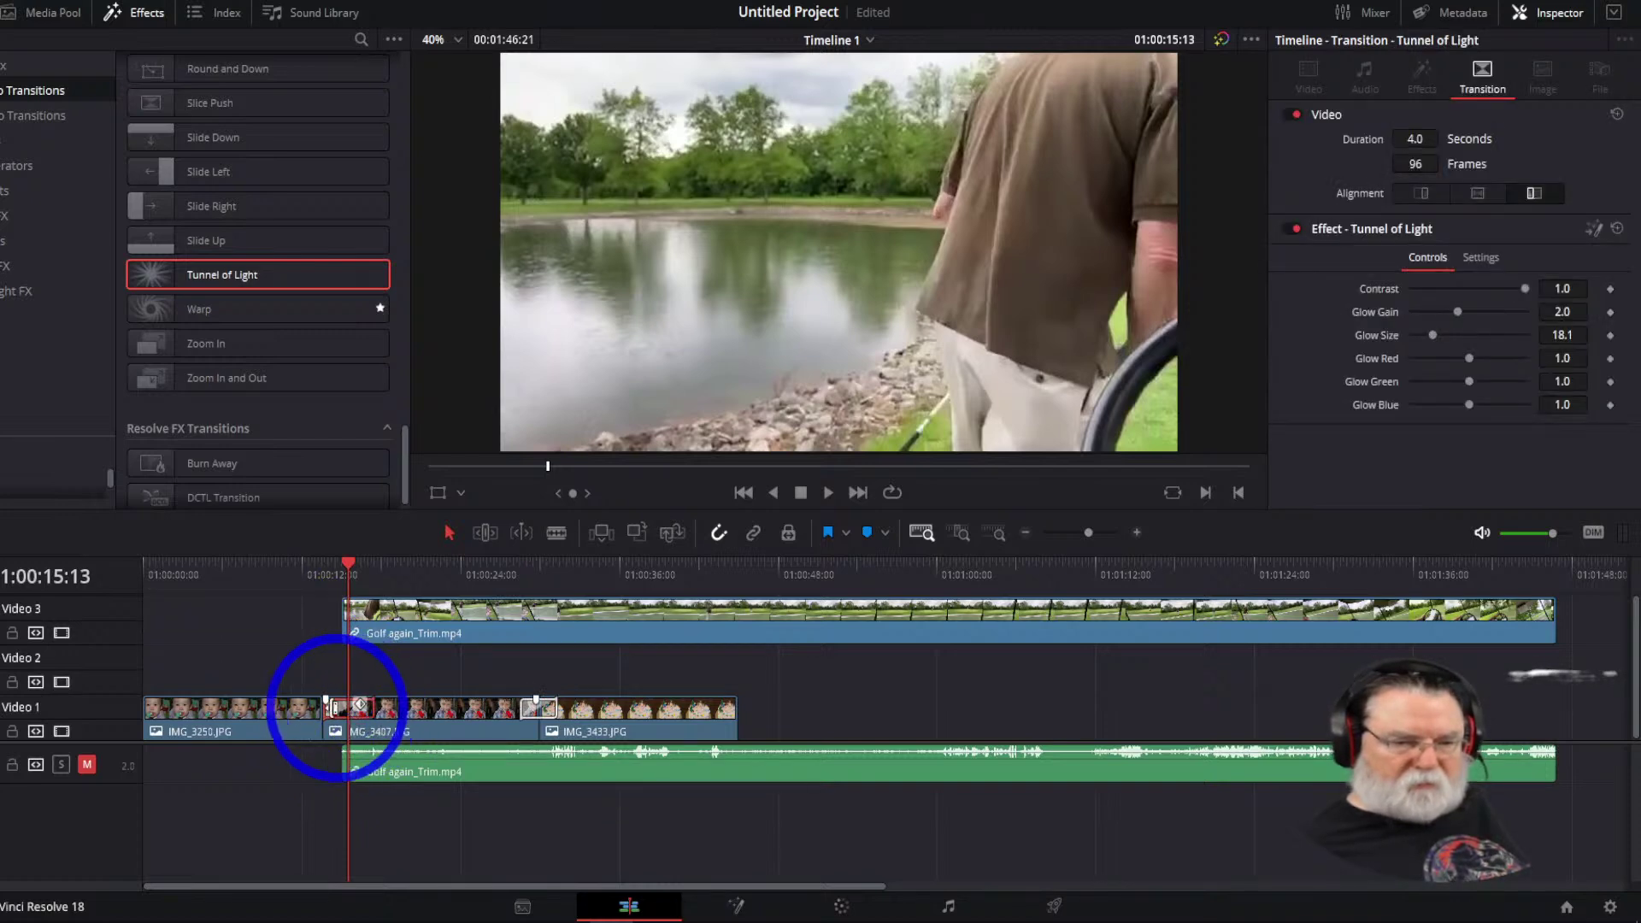
pyautogui.moveTo(356, 581); pyautogui.dragTo(220, 583)
pyautogui.press('Home')
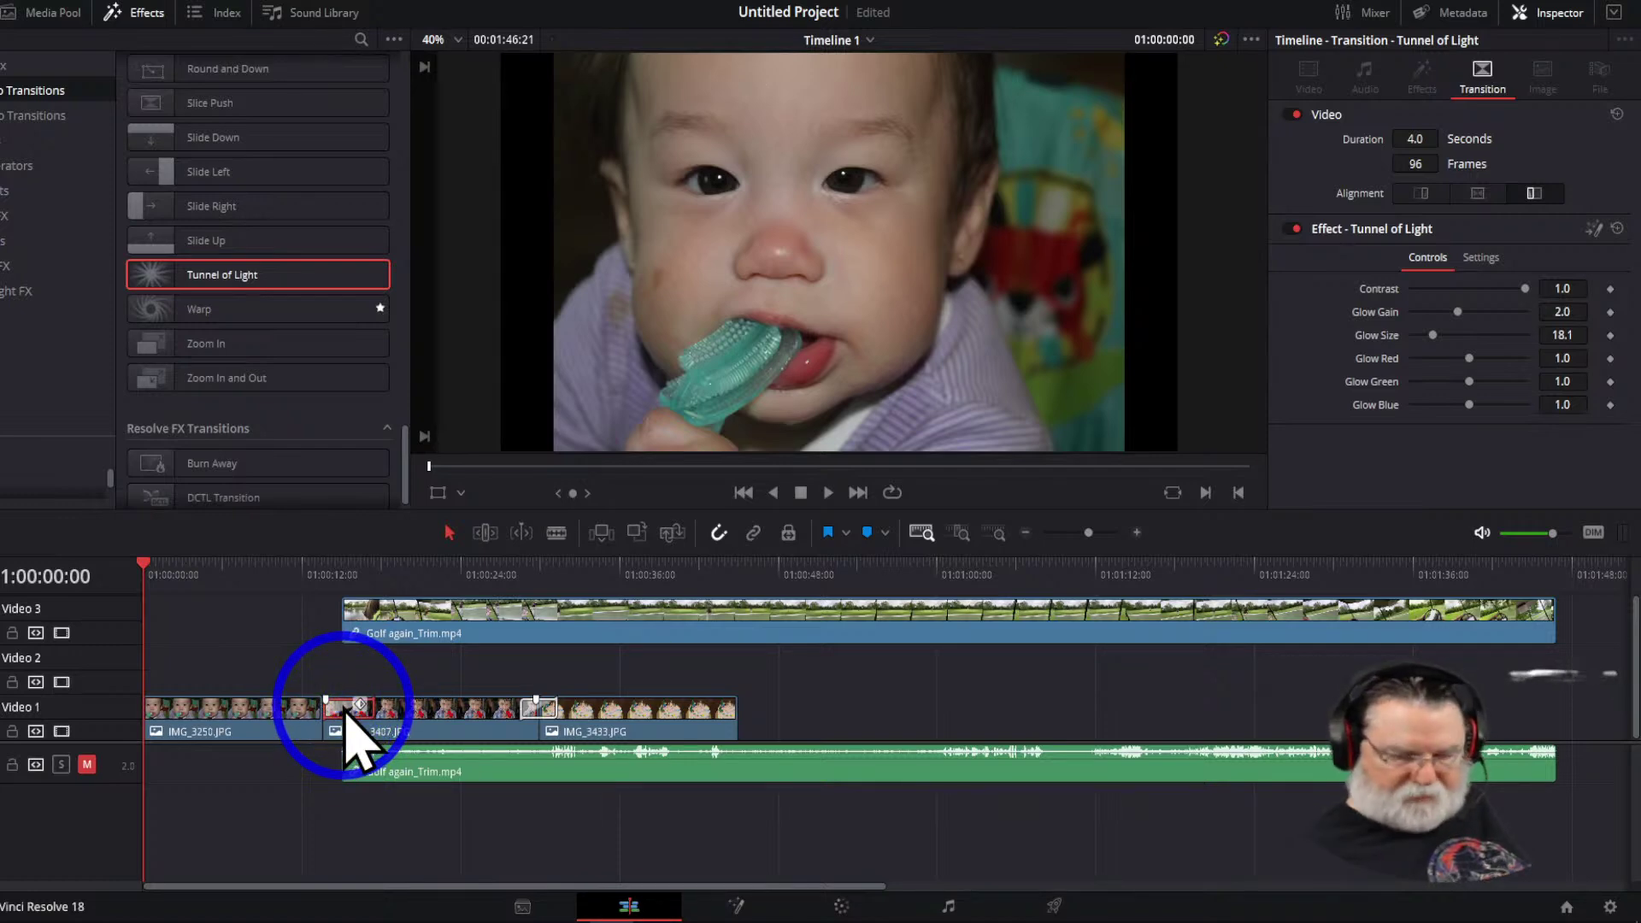
pyautogui.press('Delete')
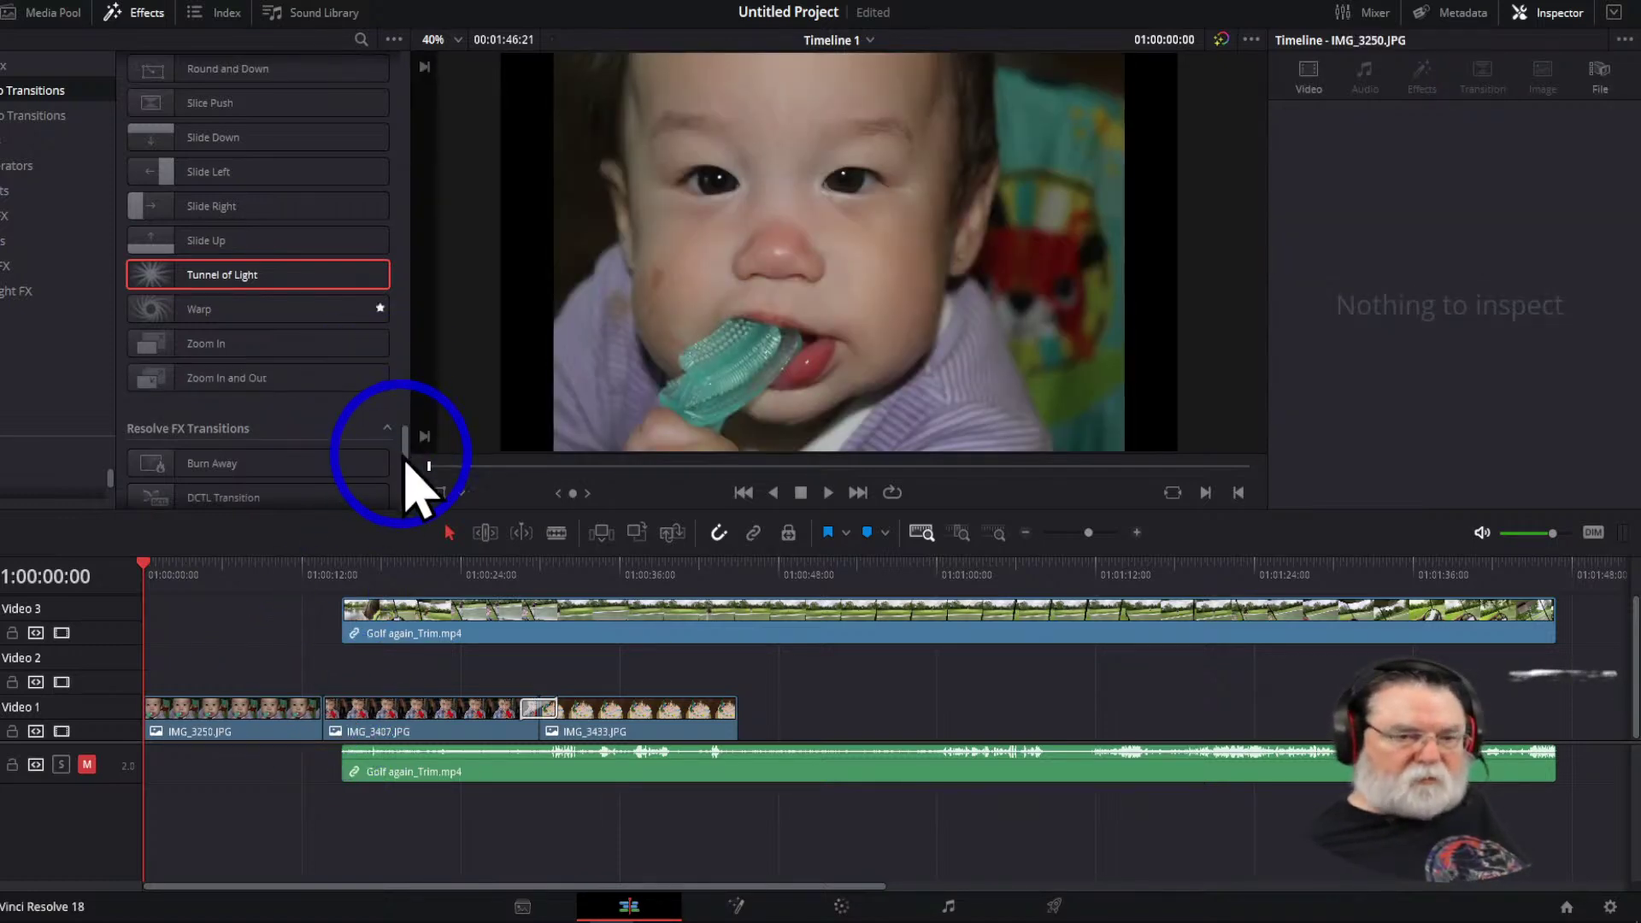
# Apply a Blur Dissolve centred on the cut between IMG_3250.JPG and IMG_3407.JPG, lengthen it to 5.7 seconds, and play it
pyautogui.moveTo(408, 469); pyautogui.dragTo(413, 110)
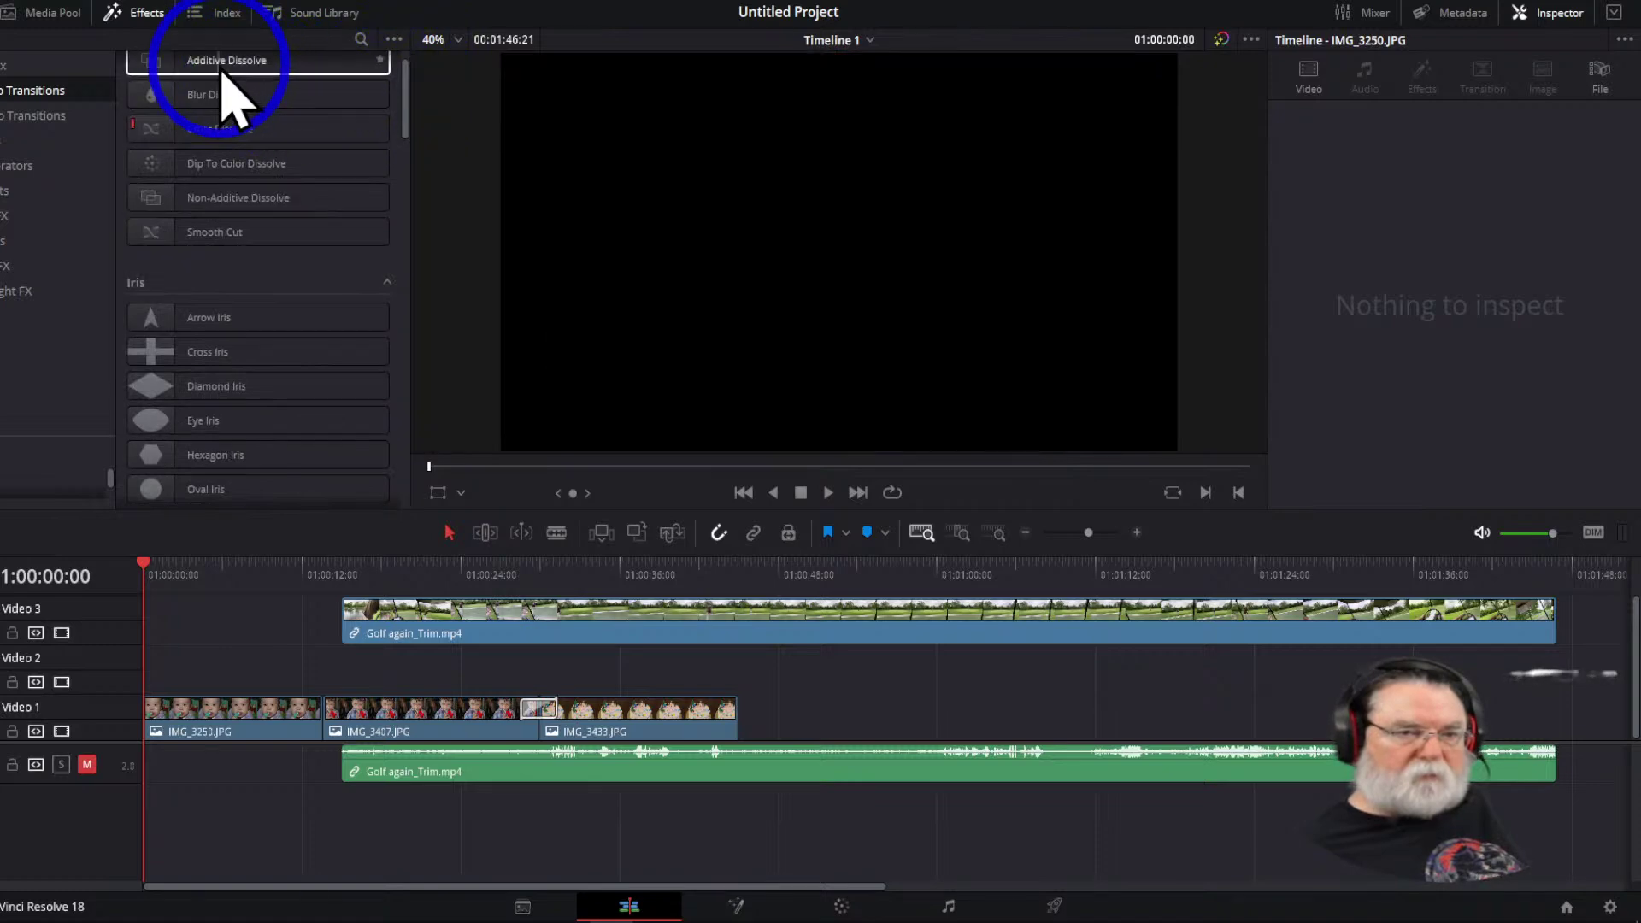
pyautogui.moveTo(225, 101); pyautogui.dragTo(369, 707)
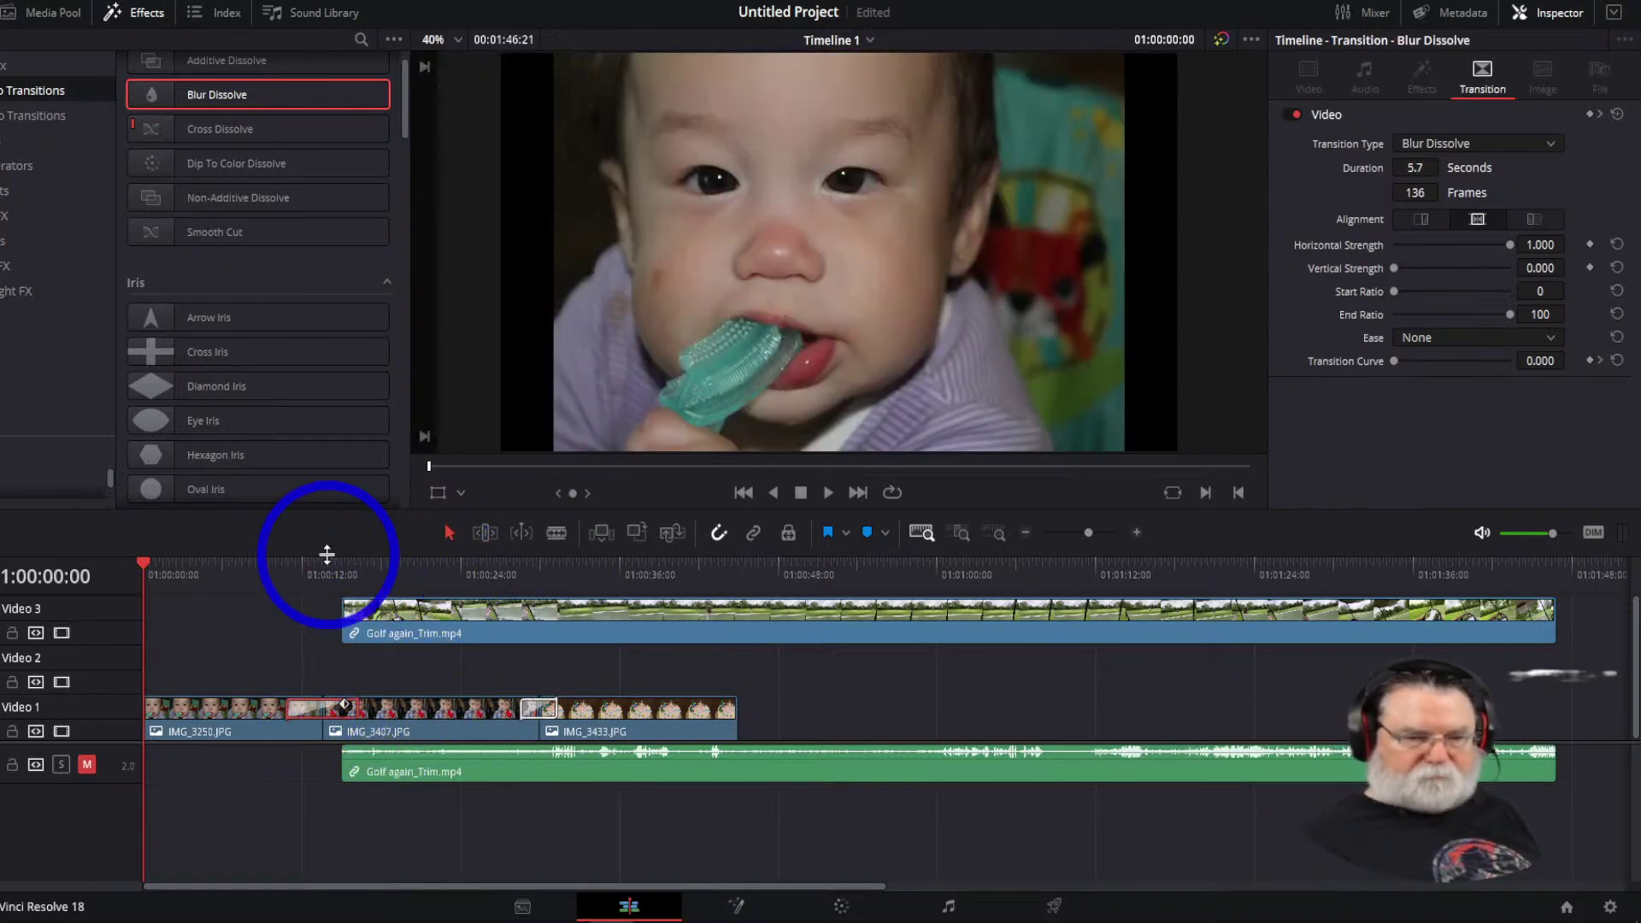
pyautogui.click(324, 559)
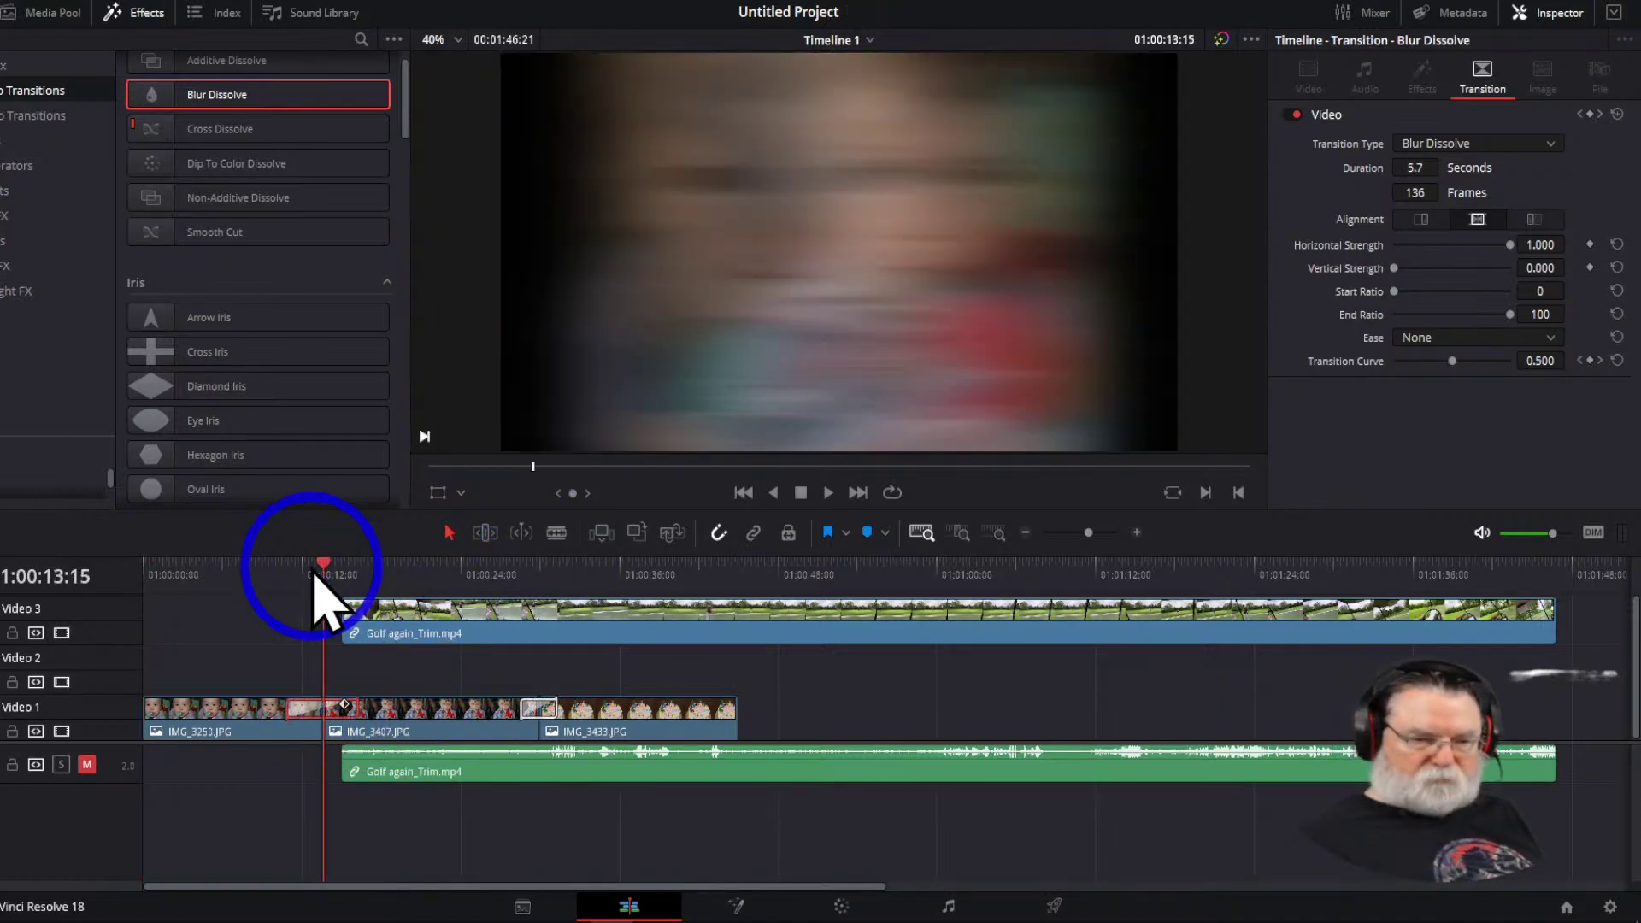
pyautogui.click(262, 571)
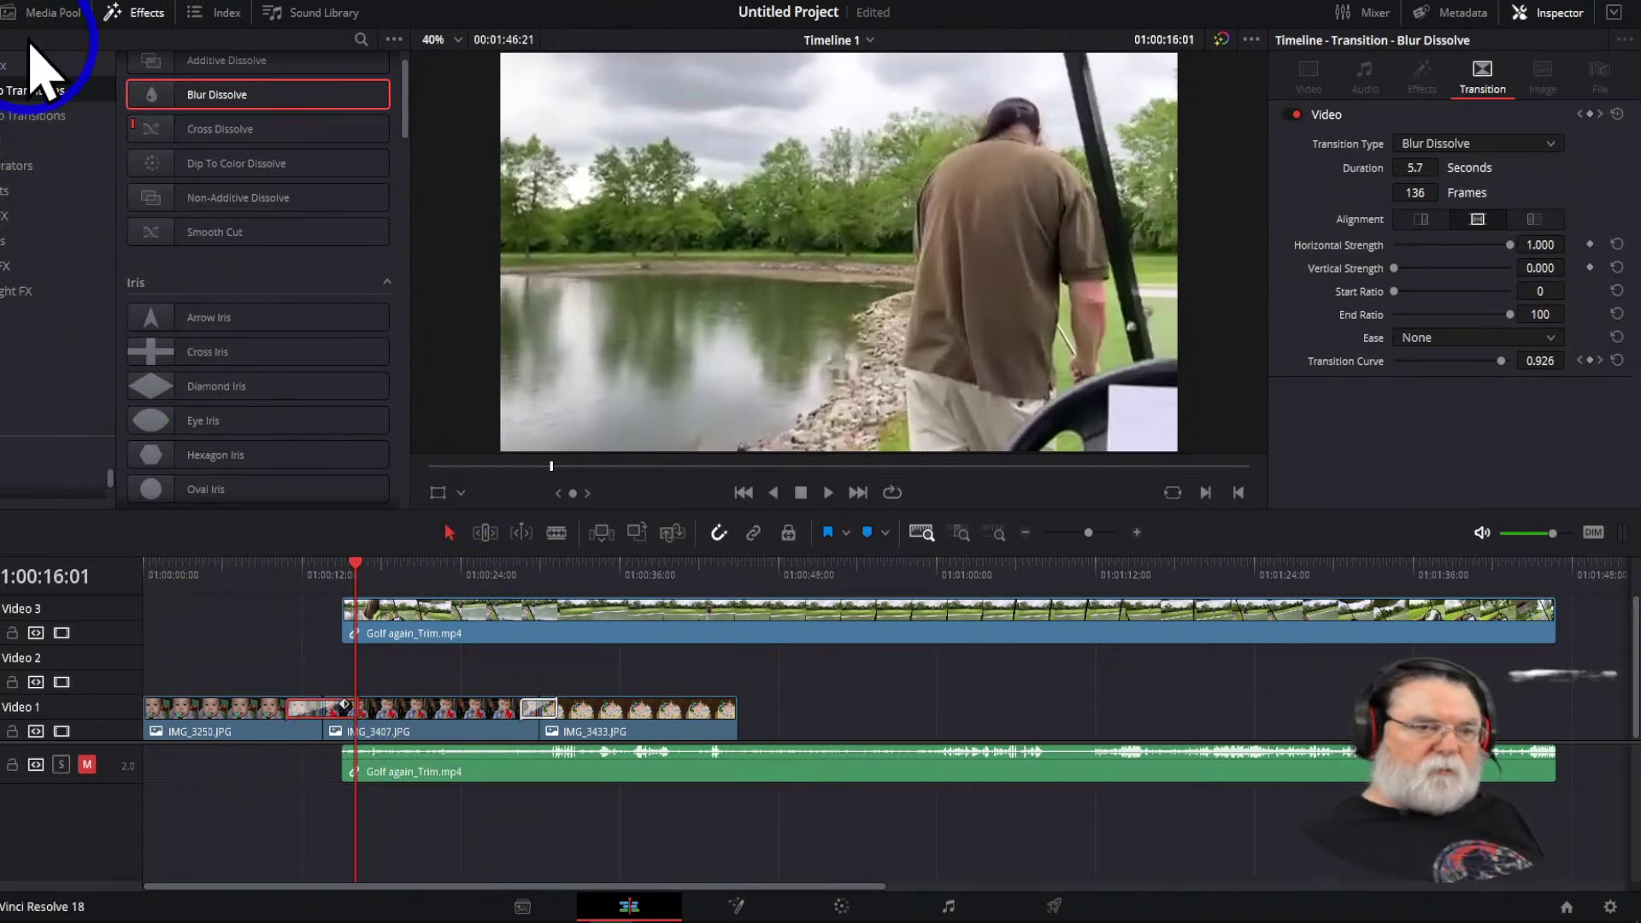
# Delete all the still images from the media pool, keeping Timeline 1 and Golf again_Trim.mp4
pyautogui.click(53, 17)
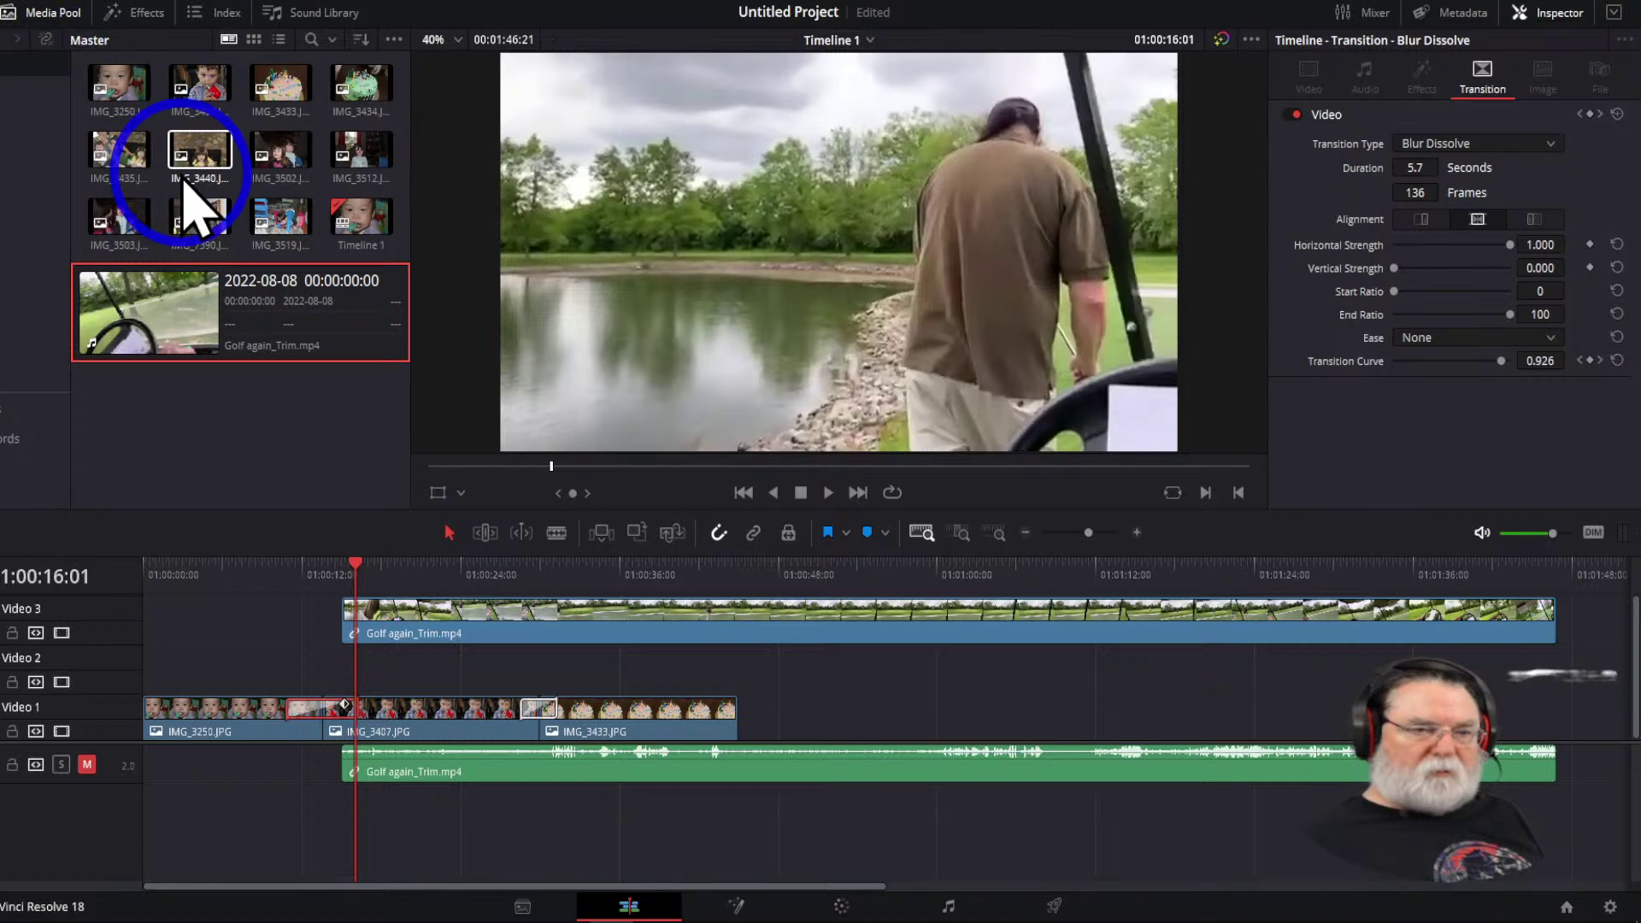
pyautogui.click(119, 83)
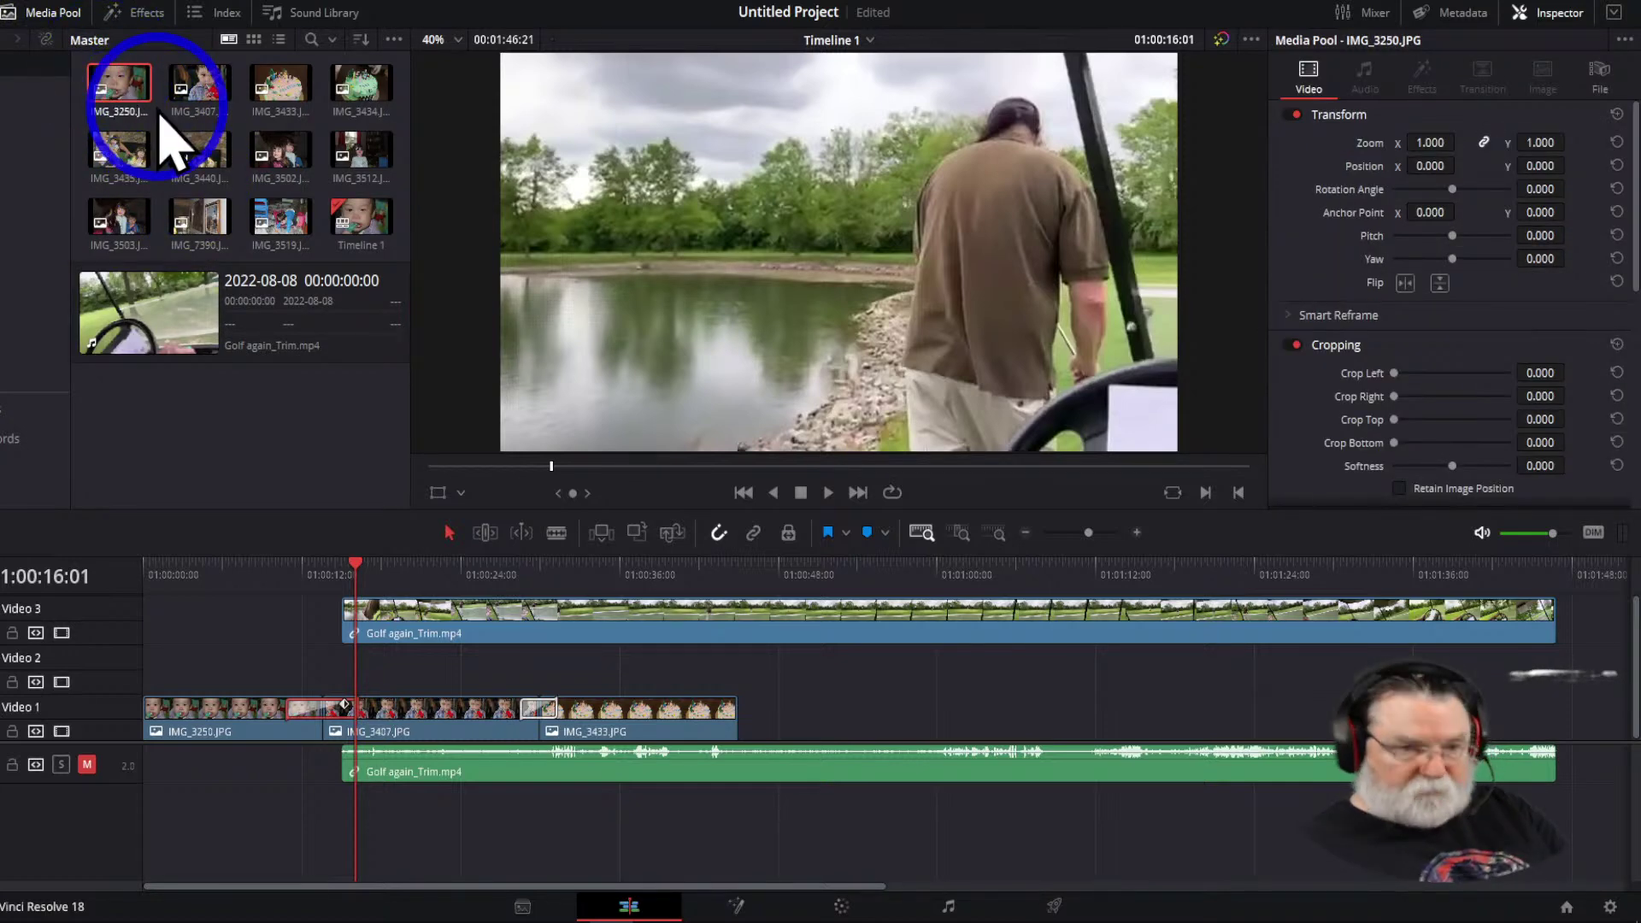
pyautogui.keyDown('shift'); pyautogui.click(257, 221); pyautogui.keyUp('shift')
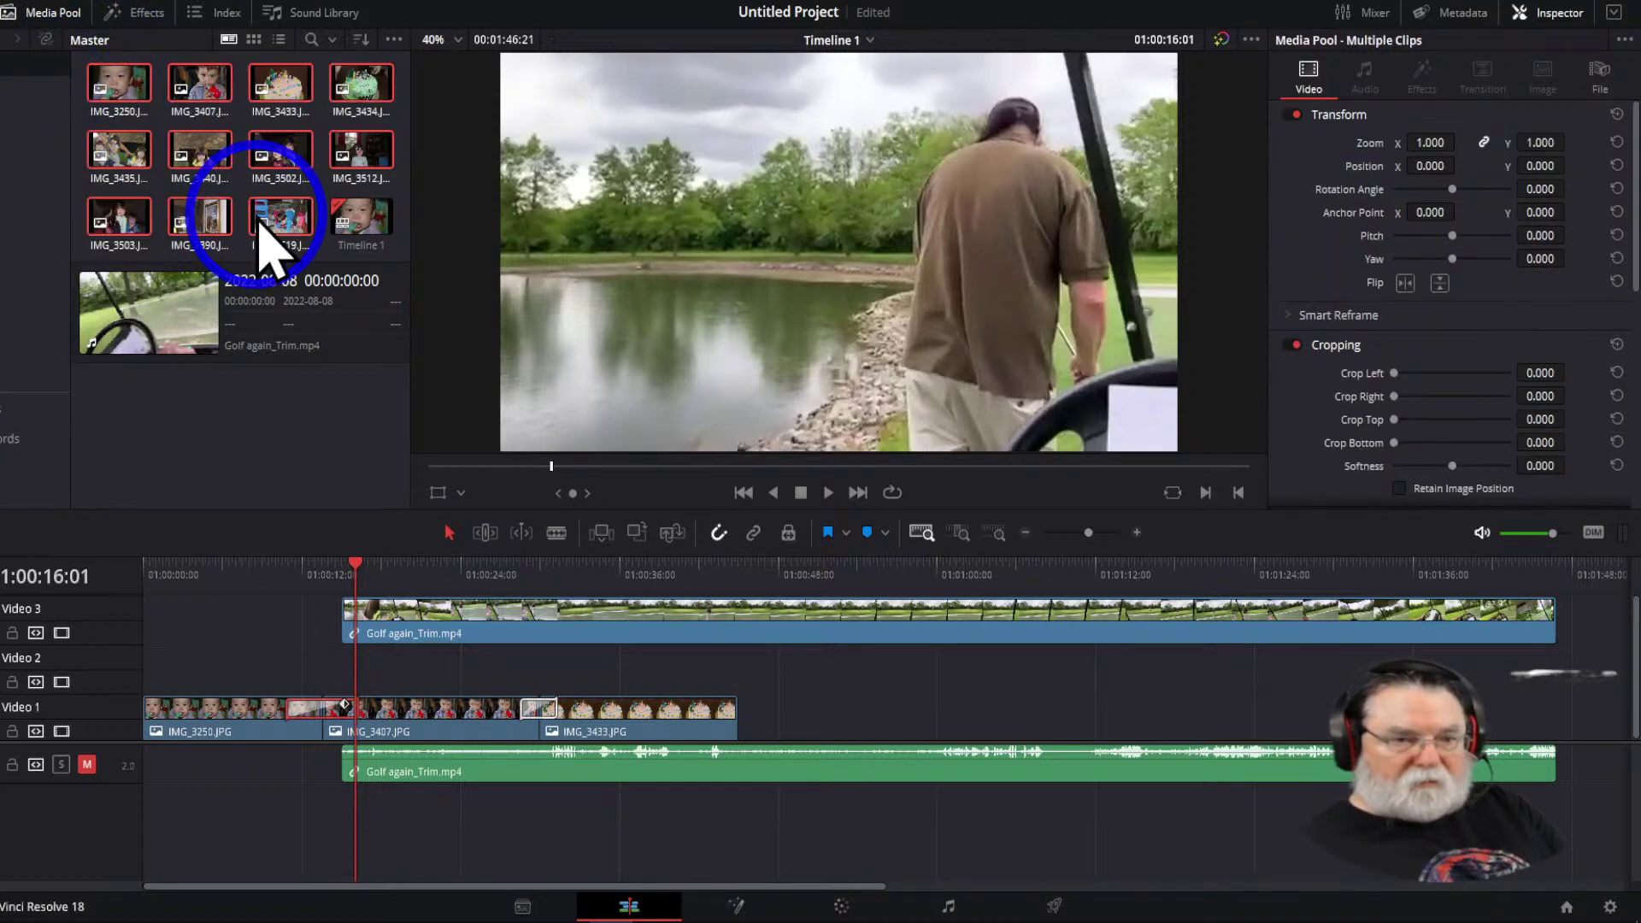
pyautogui.press('Delete')
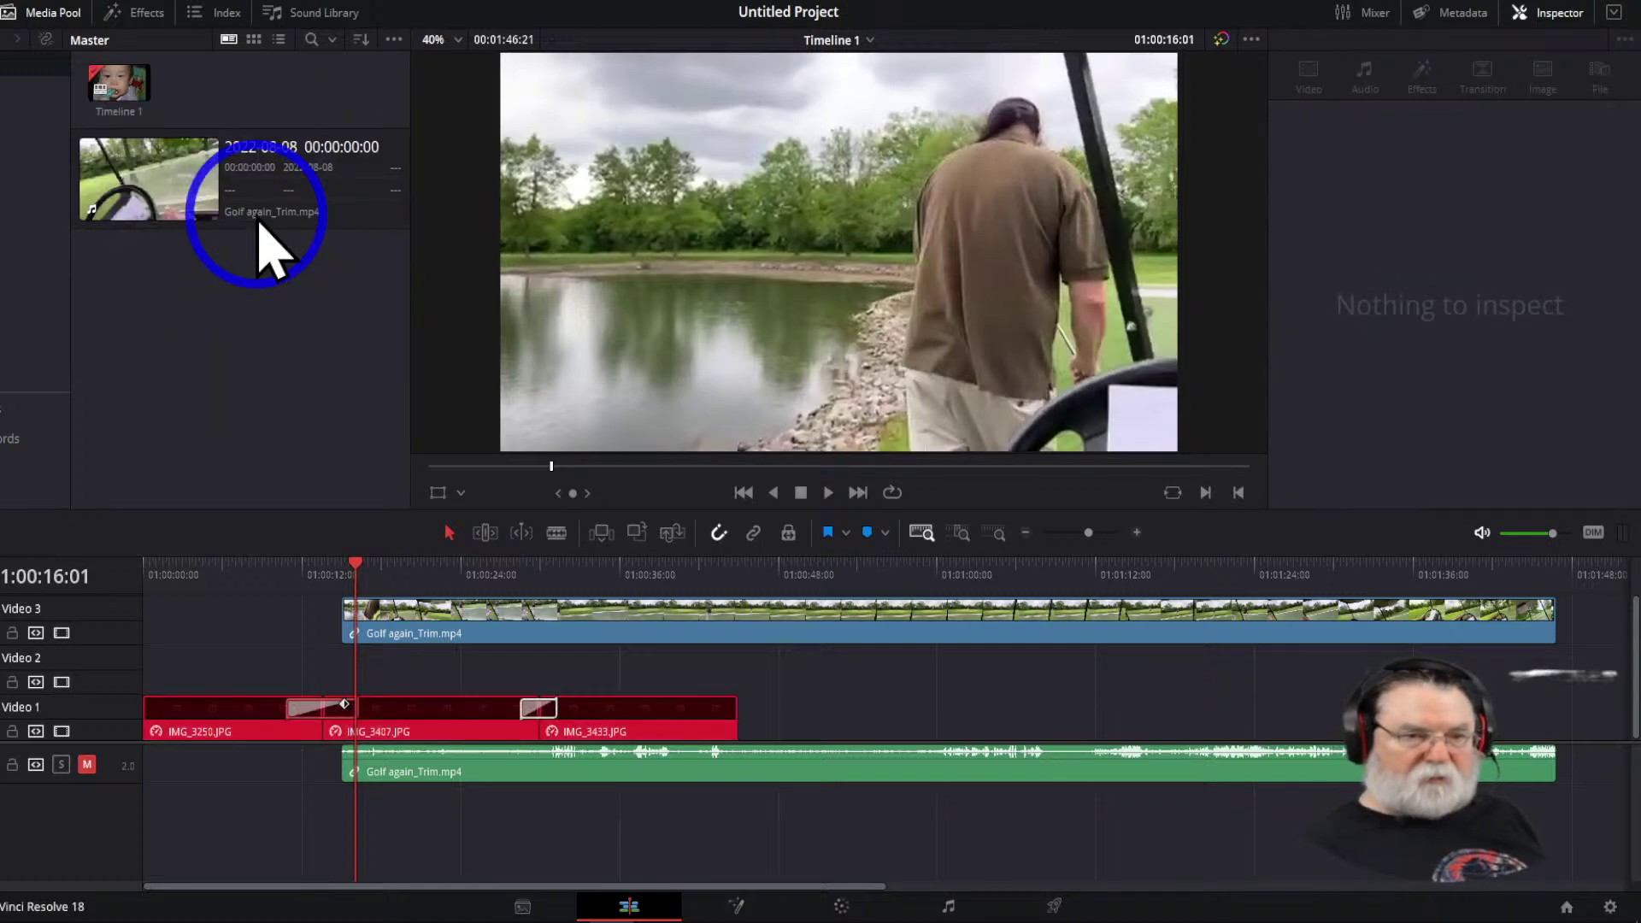
pyautogui.click(256, 221)
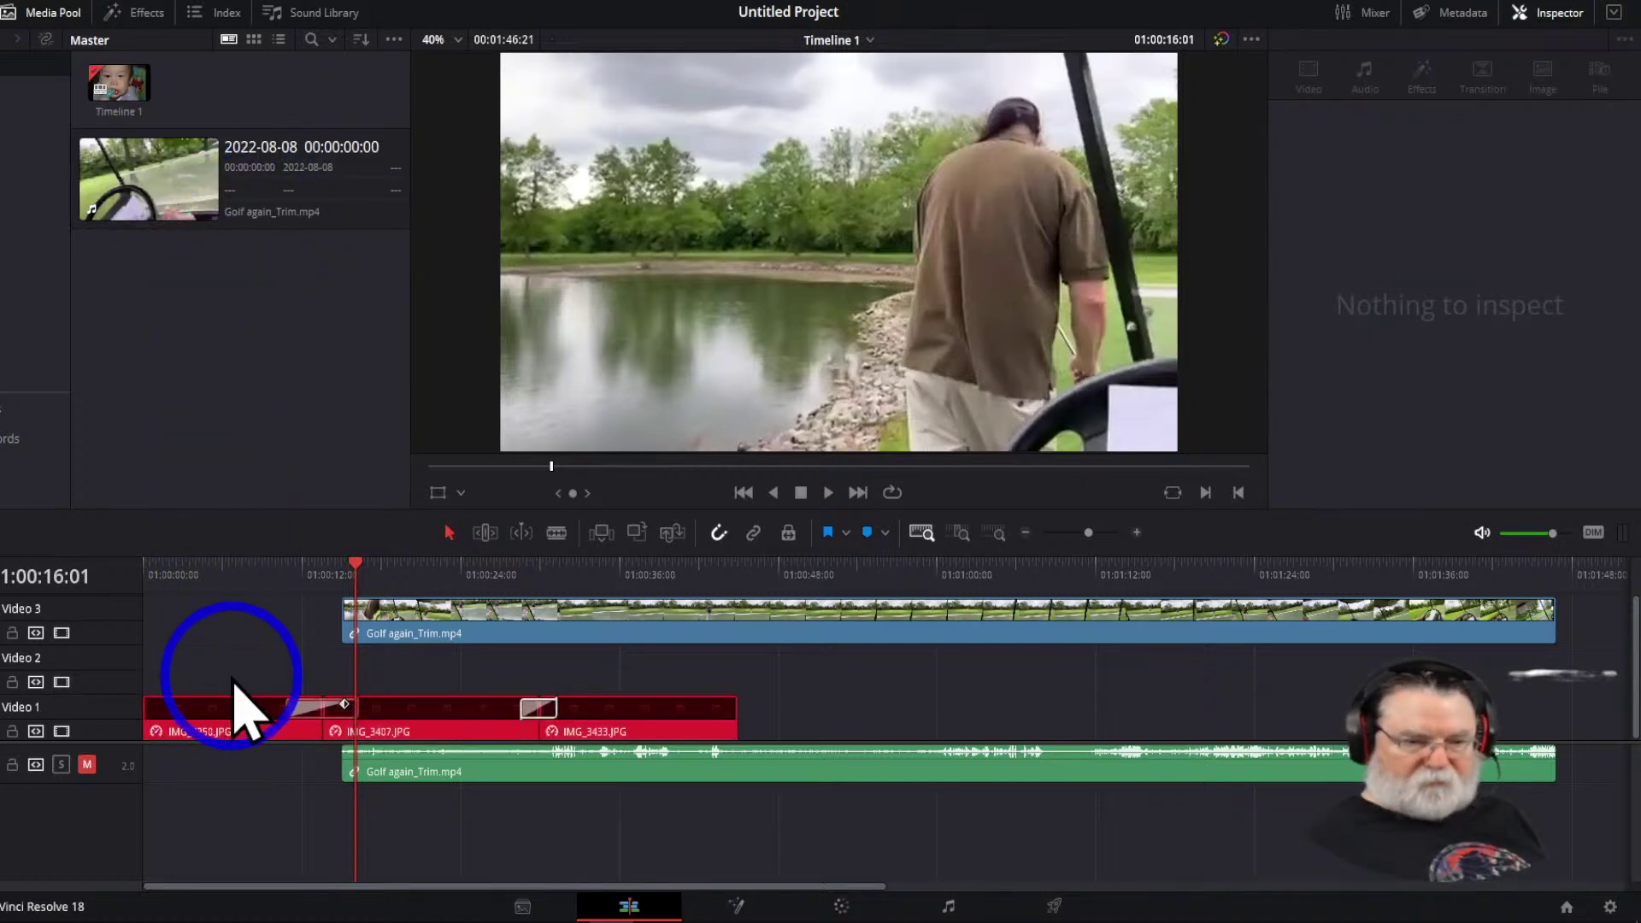
# Delete IMG_3250.JPG, IMG_3407.JPG and IMG_3433.JPG from the Video 1 track
pyautogui.click(224, 634)
pyautogui.click(224, 725)
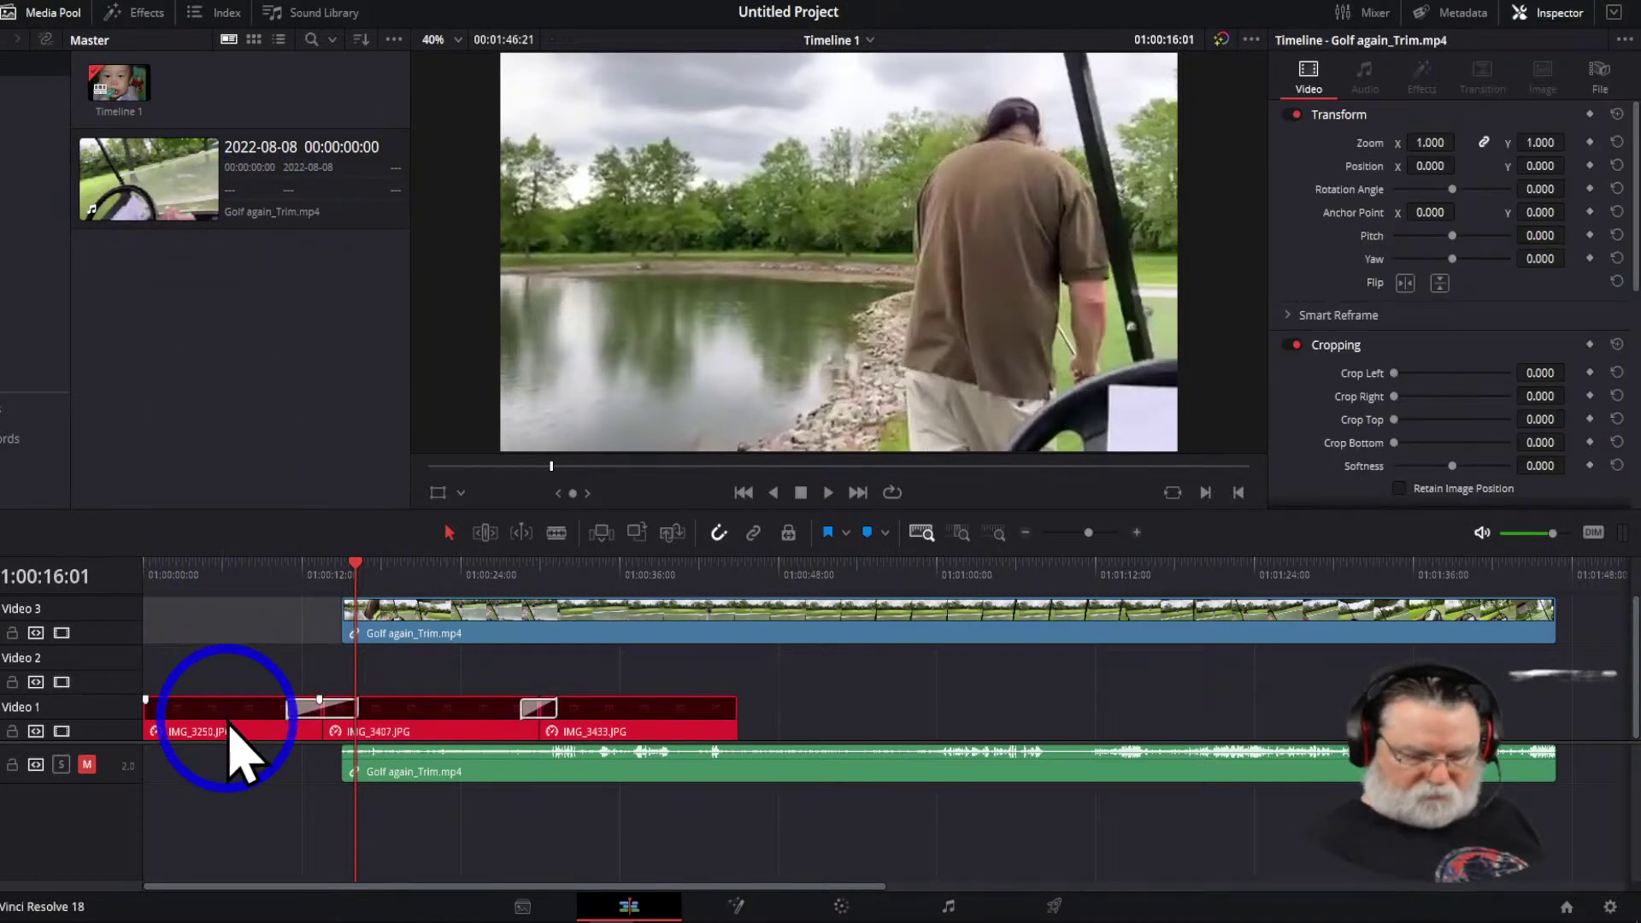
pyautogui.hotkey('ctrl', 'z')
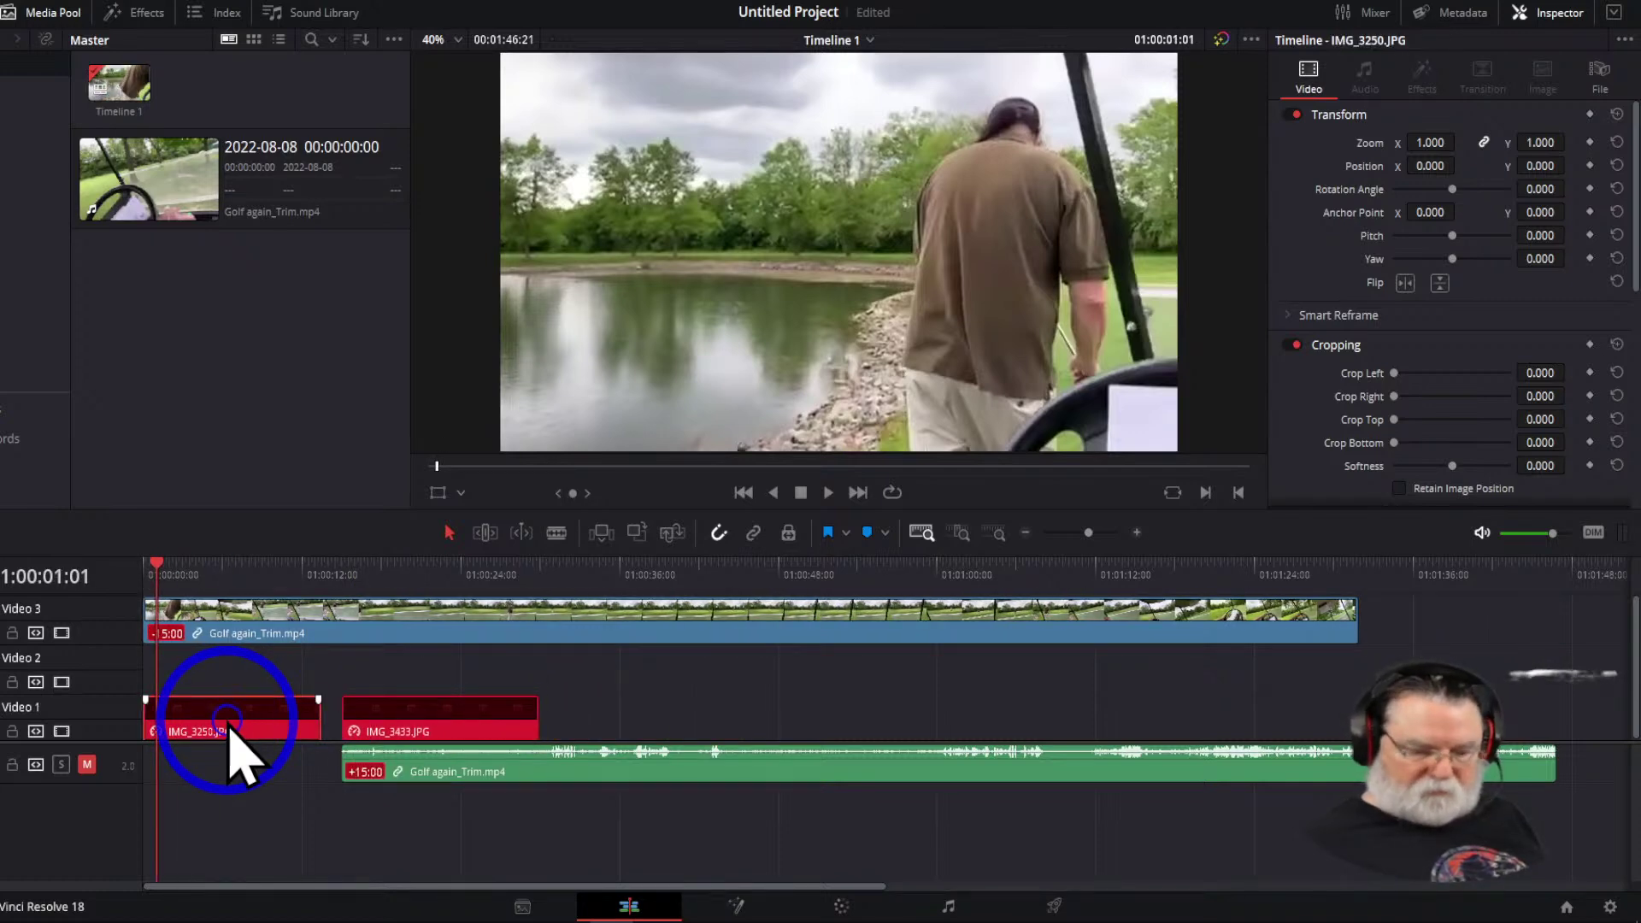
pyautogui.press('Delete')
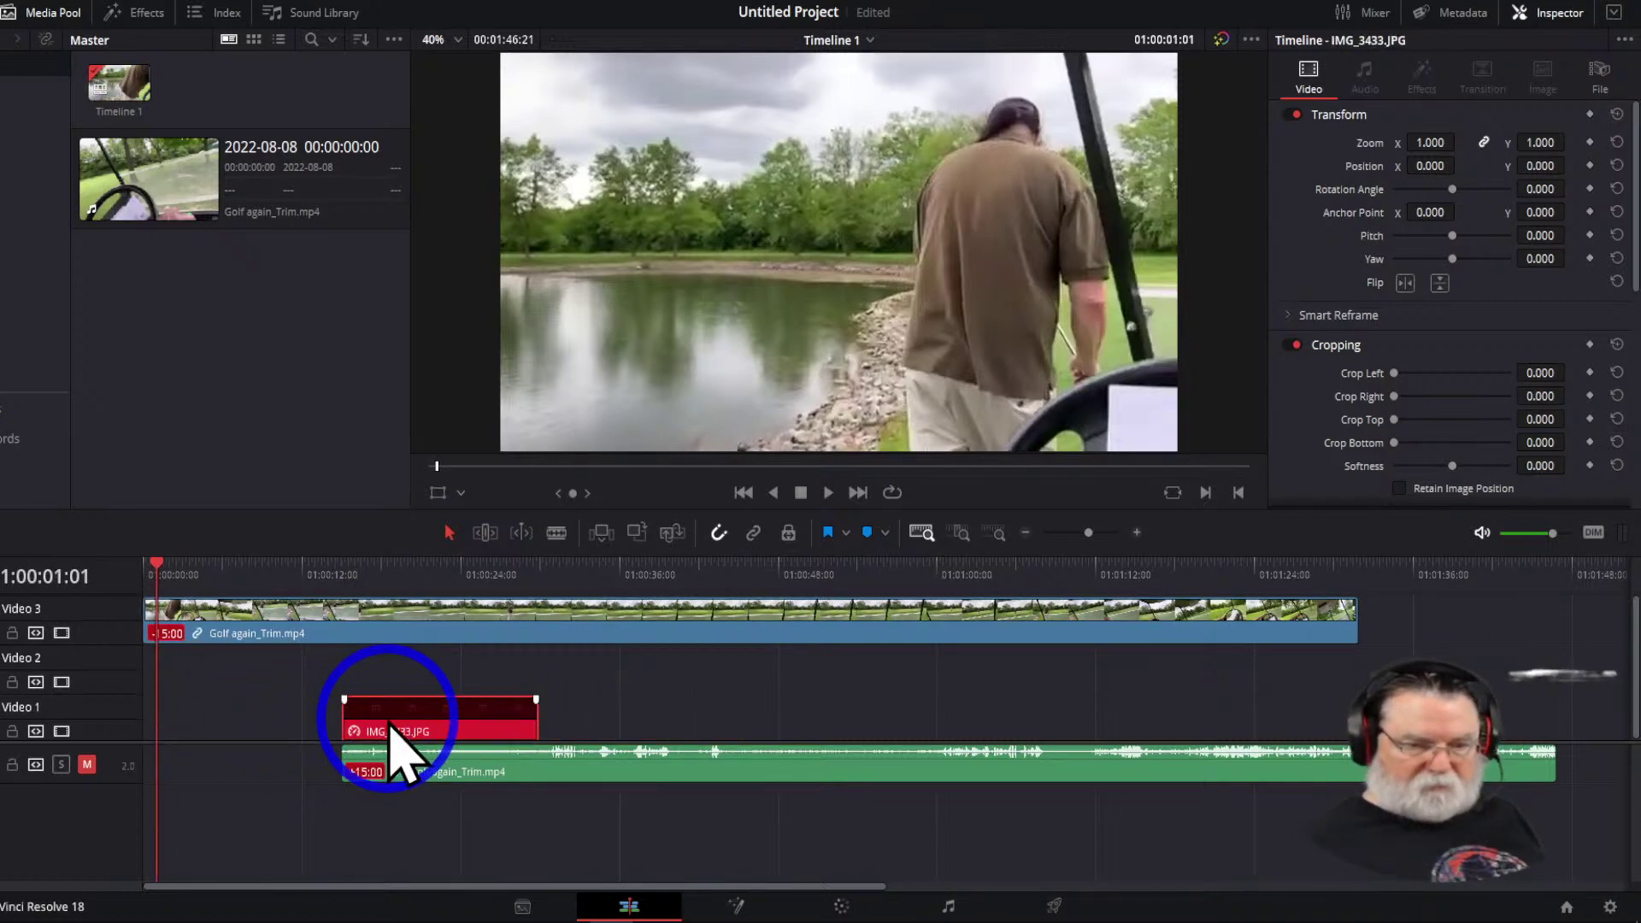
pyautogui.press('Delete')
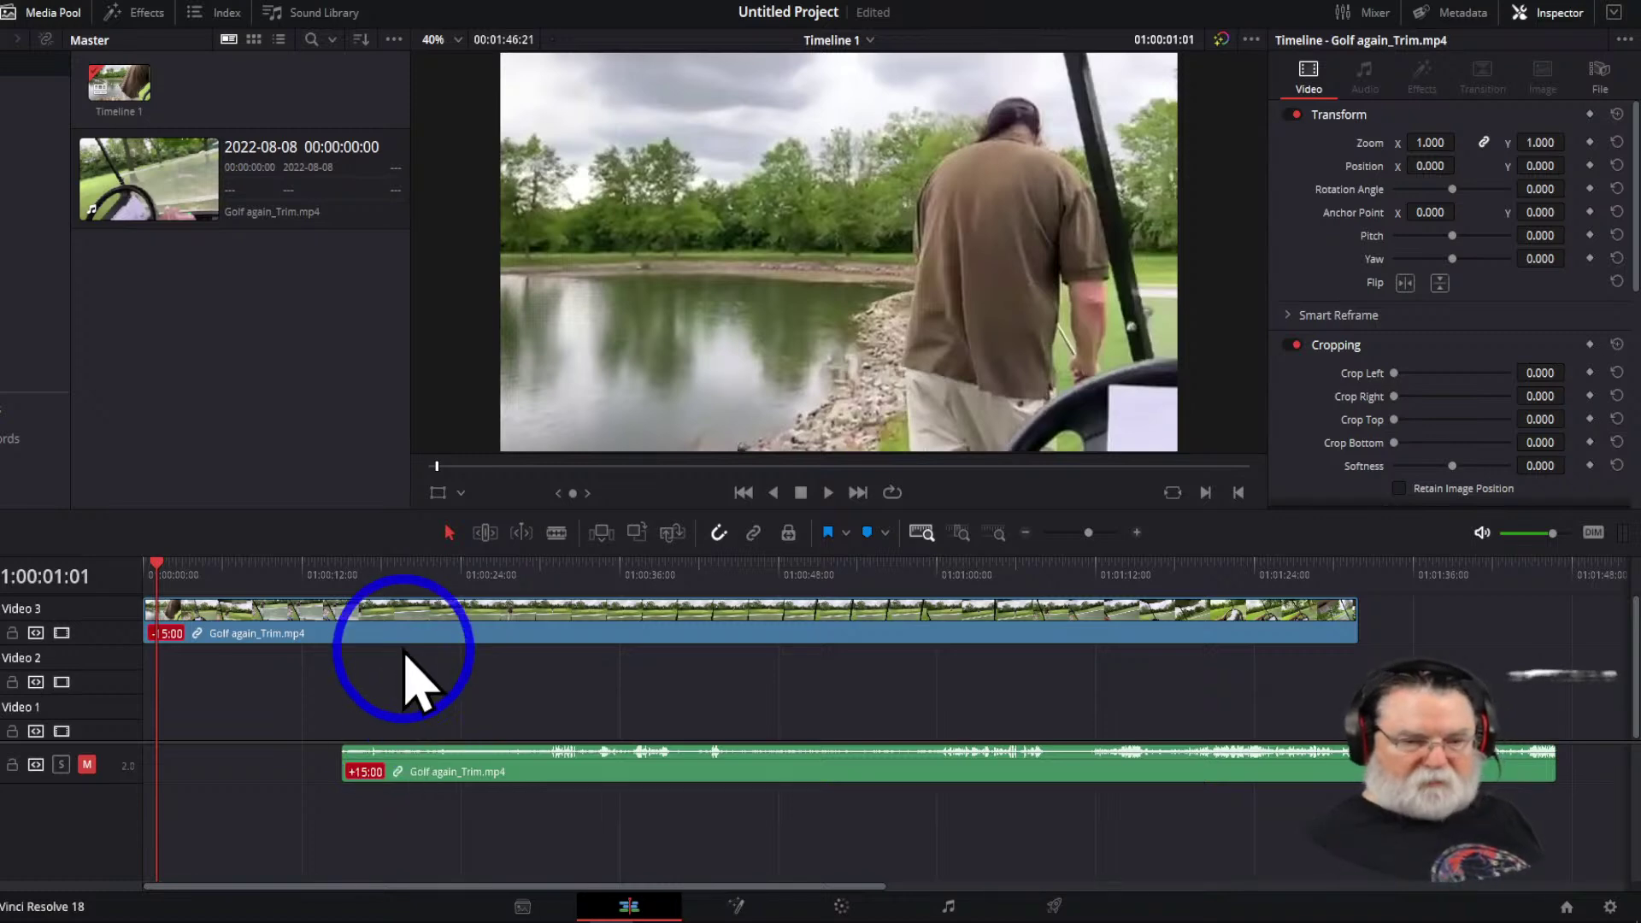
# Move the Golf again_Trim.mp4 video onto Video 1 and align its audio with it at the timeline's start
pyautogui.moveTo(397, 630); pyautogui.dragTo(268, 798)
pyautogui.moveTo(329, 744); pyautogui.dragTo(268, 763)
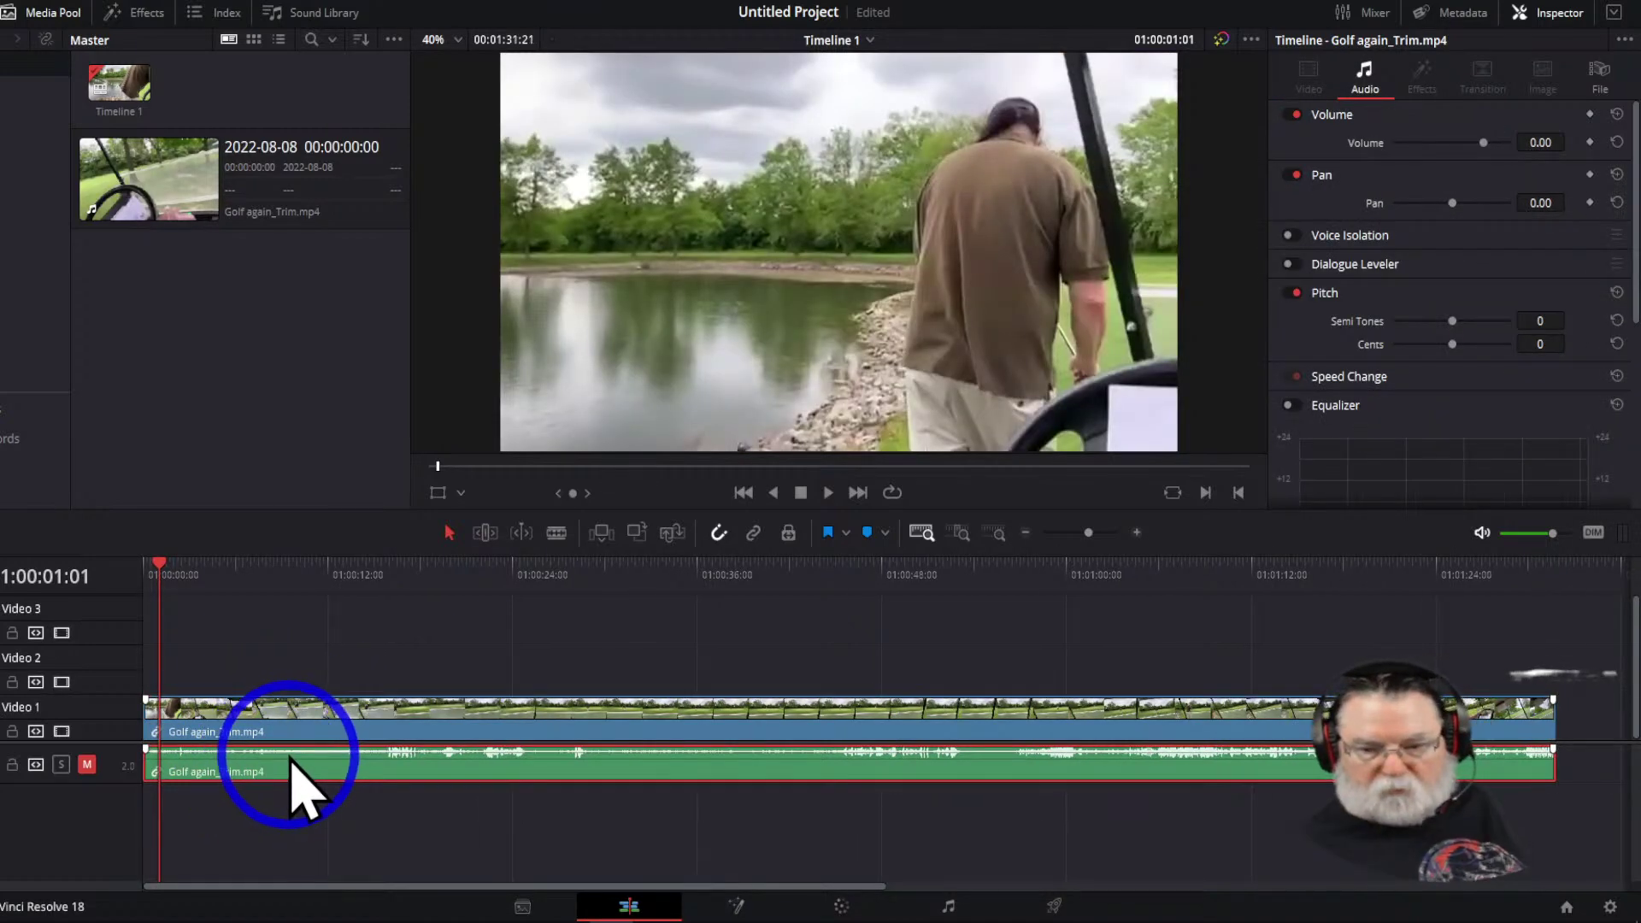
# Import IMG_0637.mp4 from the Golfing folder into the media pool
pyautogui.rightClick(202, 318)
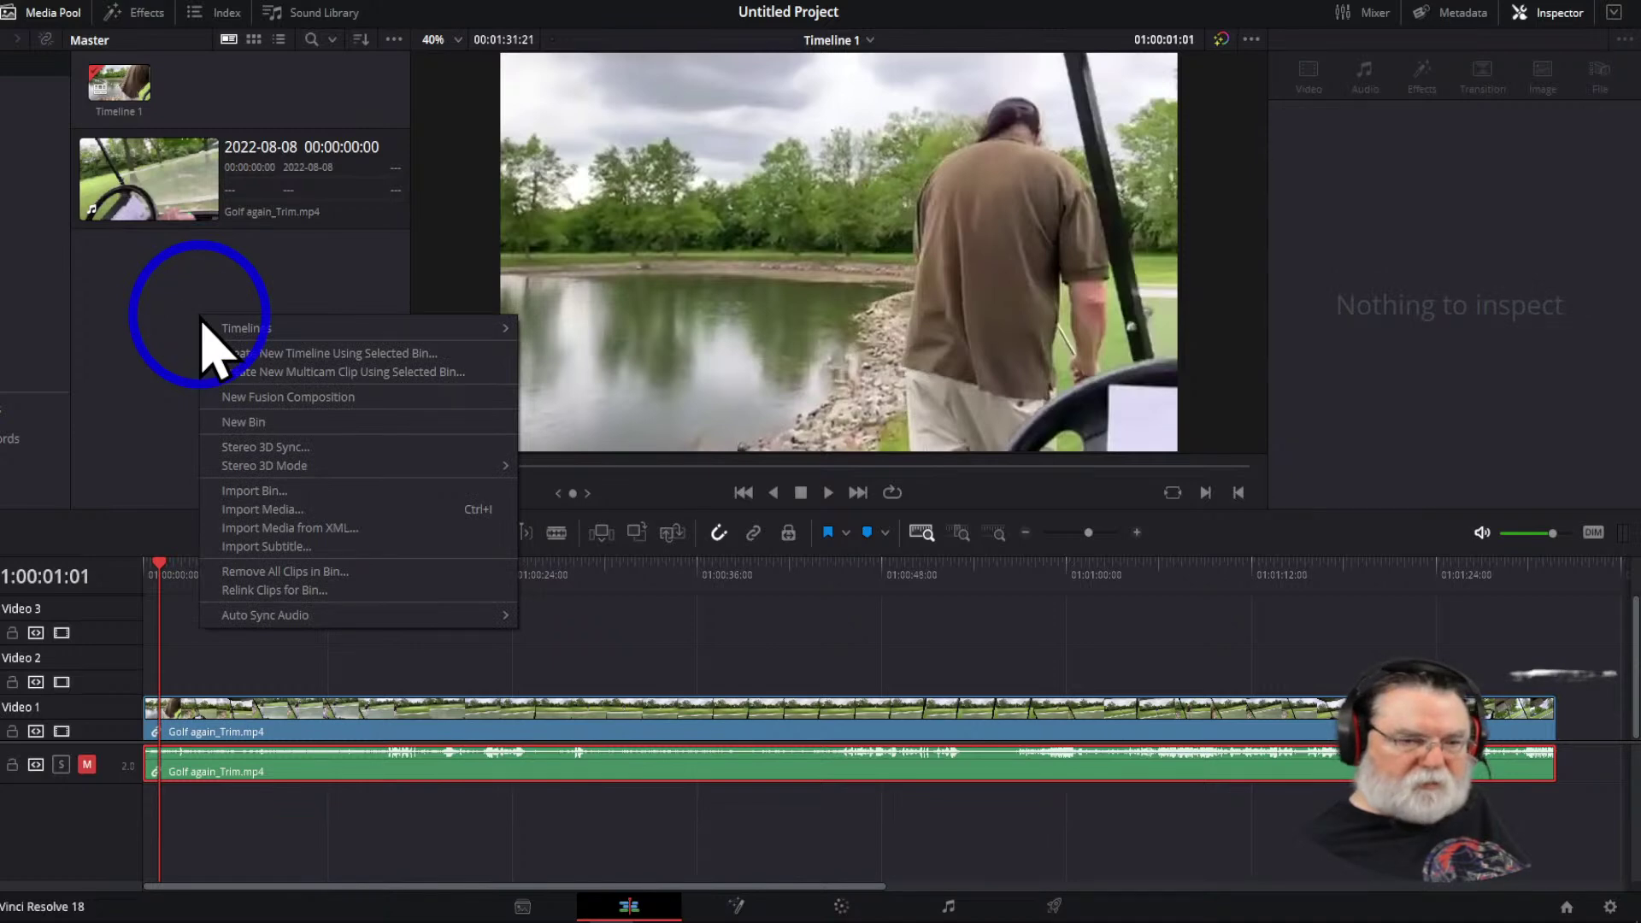
pyautogui.click(261, 510)
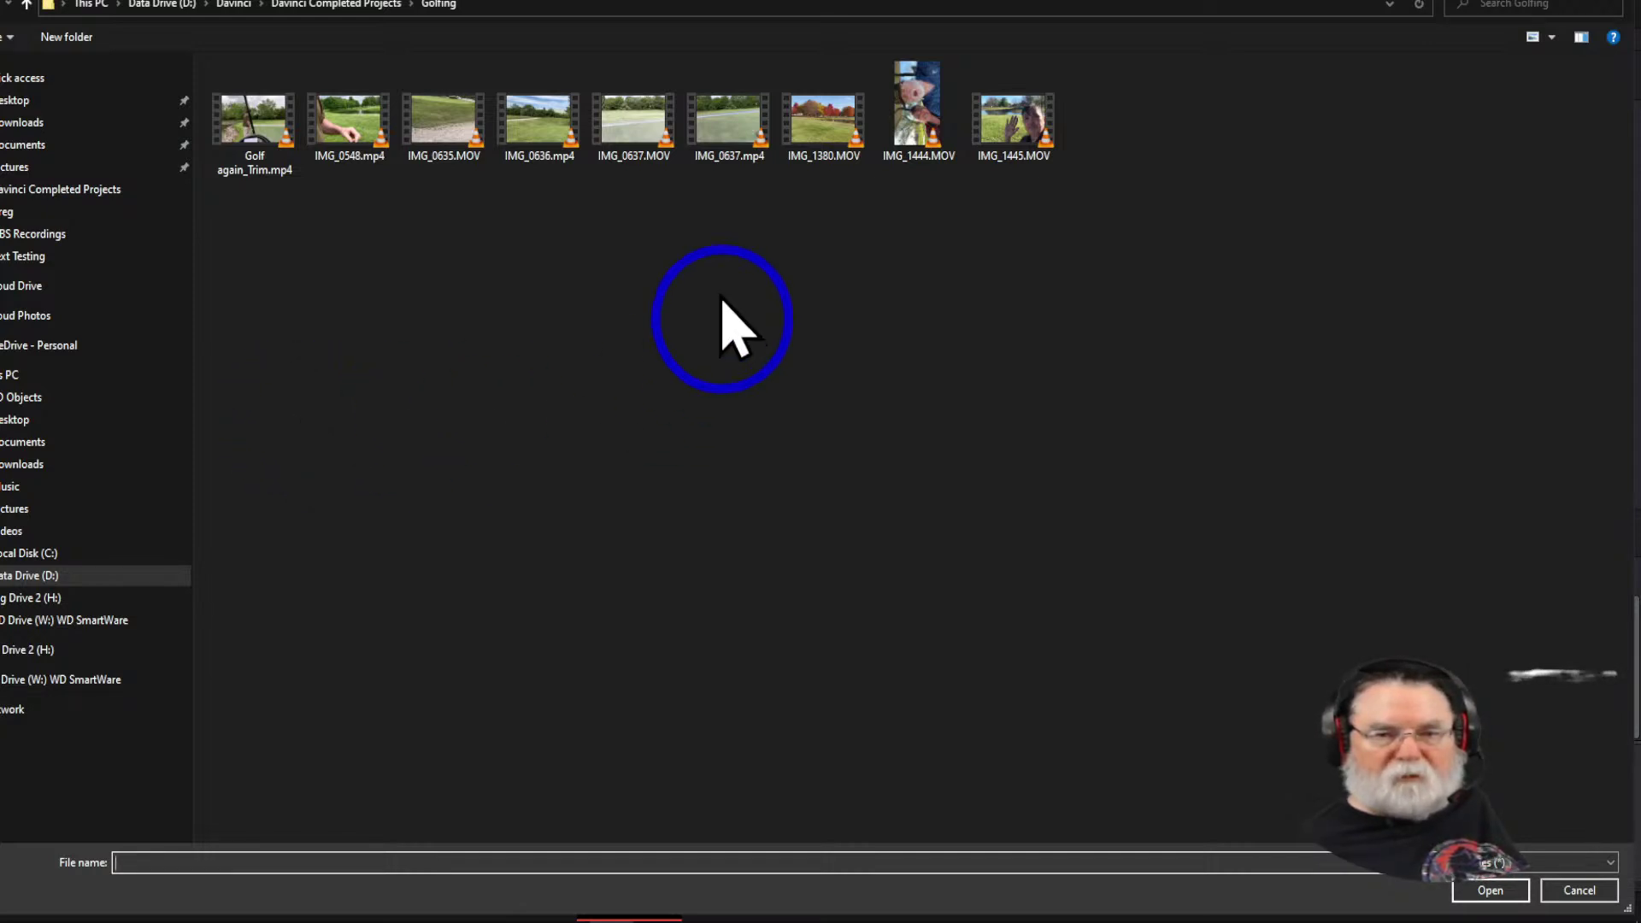
pyautogui.click(725, 141)
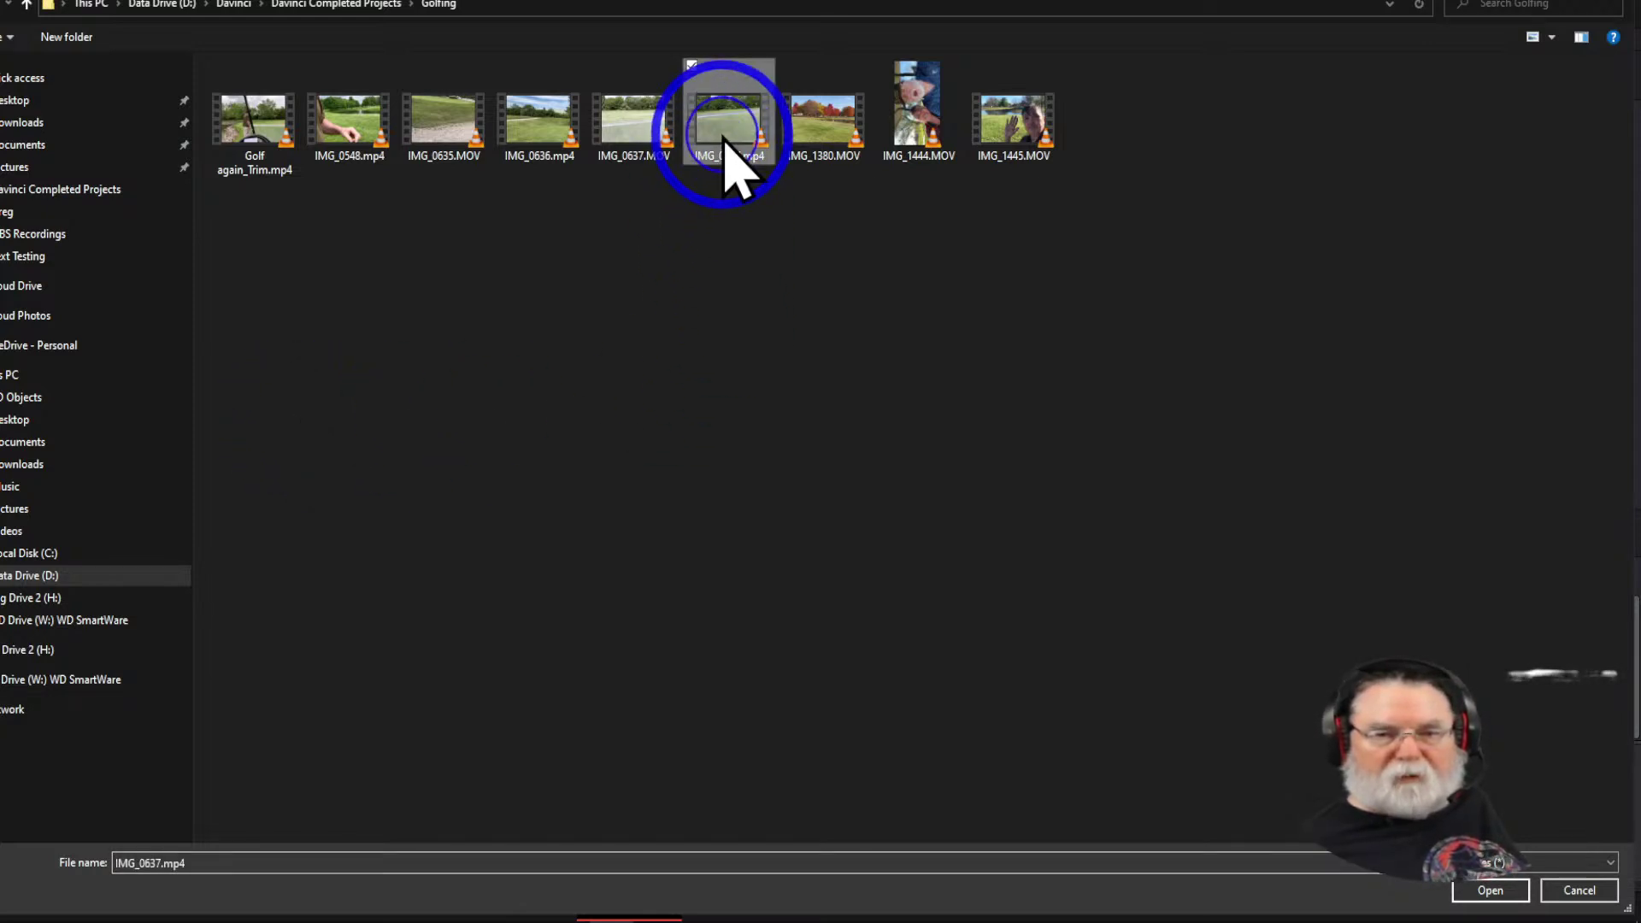
pyautogui.click(1470, 889)
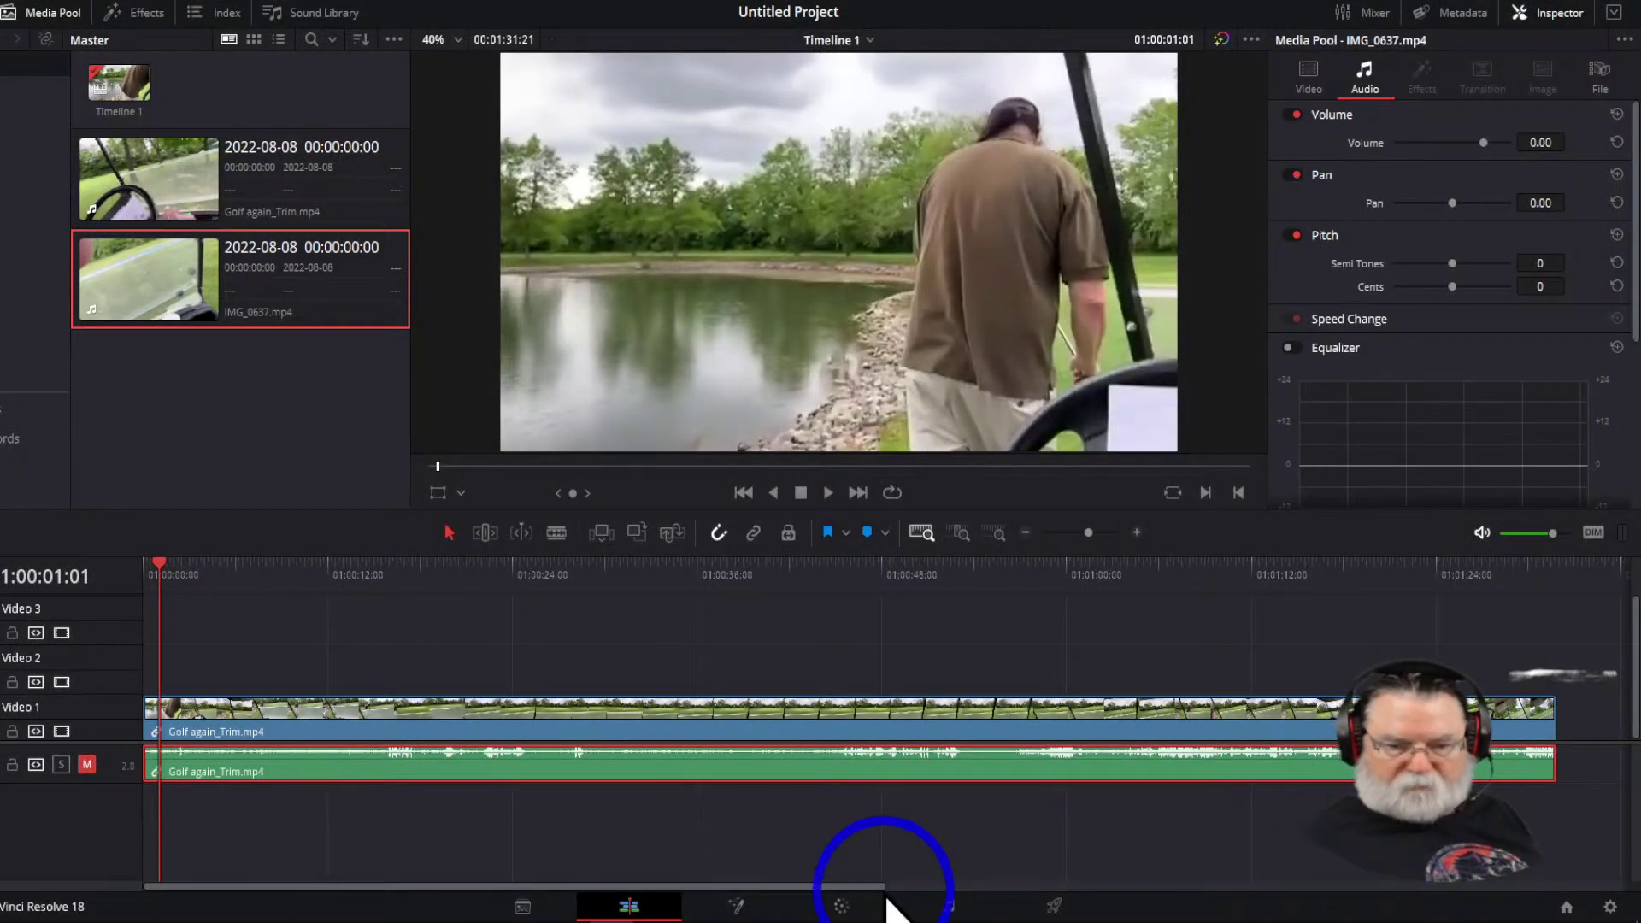
# Place IMG_0637.mp4 directly after Golf again_Trim.mp4 on Video 1 and return the playhead to the timeline's start
pyautogui.moveTo(880, 887); pyautogui.dragTo(1257, 906)
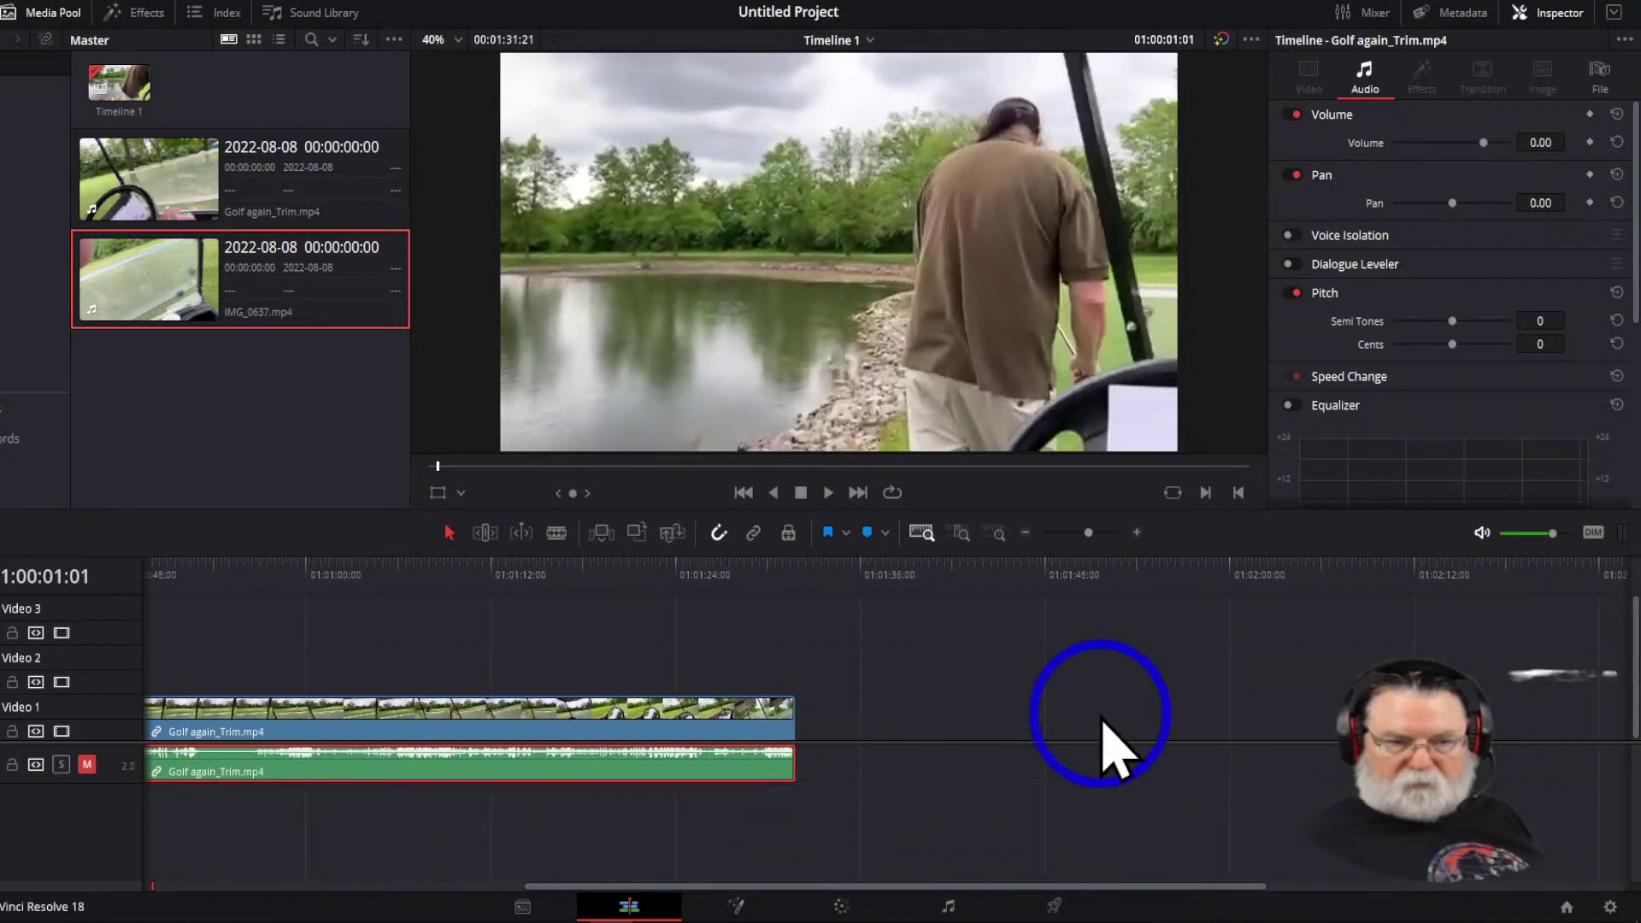
pyautogui.moveTo(255, 281); pyautogui.dragTo(812, 725)
pyautogui.hotkey('shift', 'z')
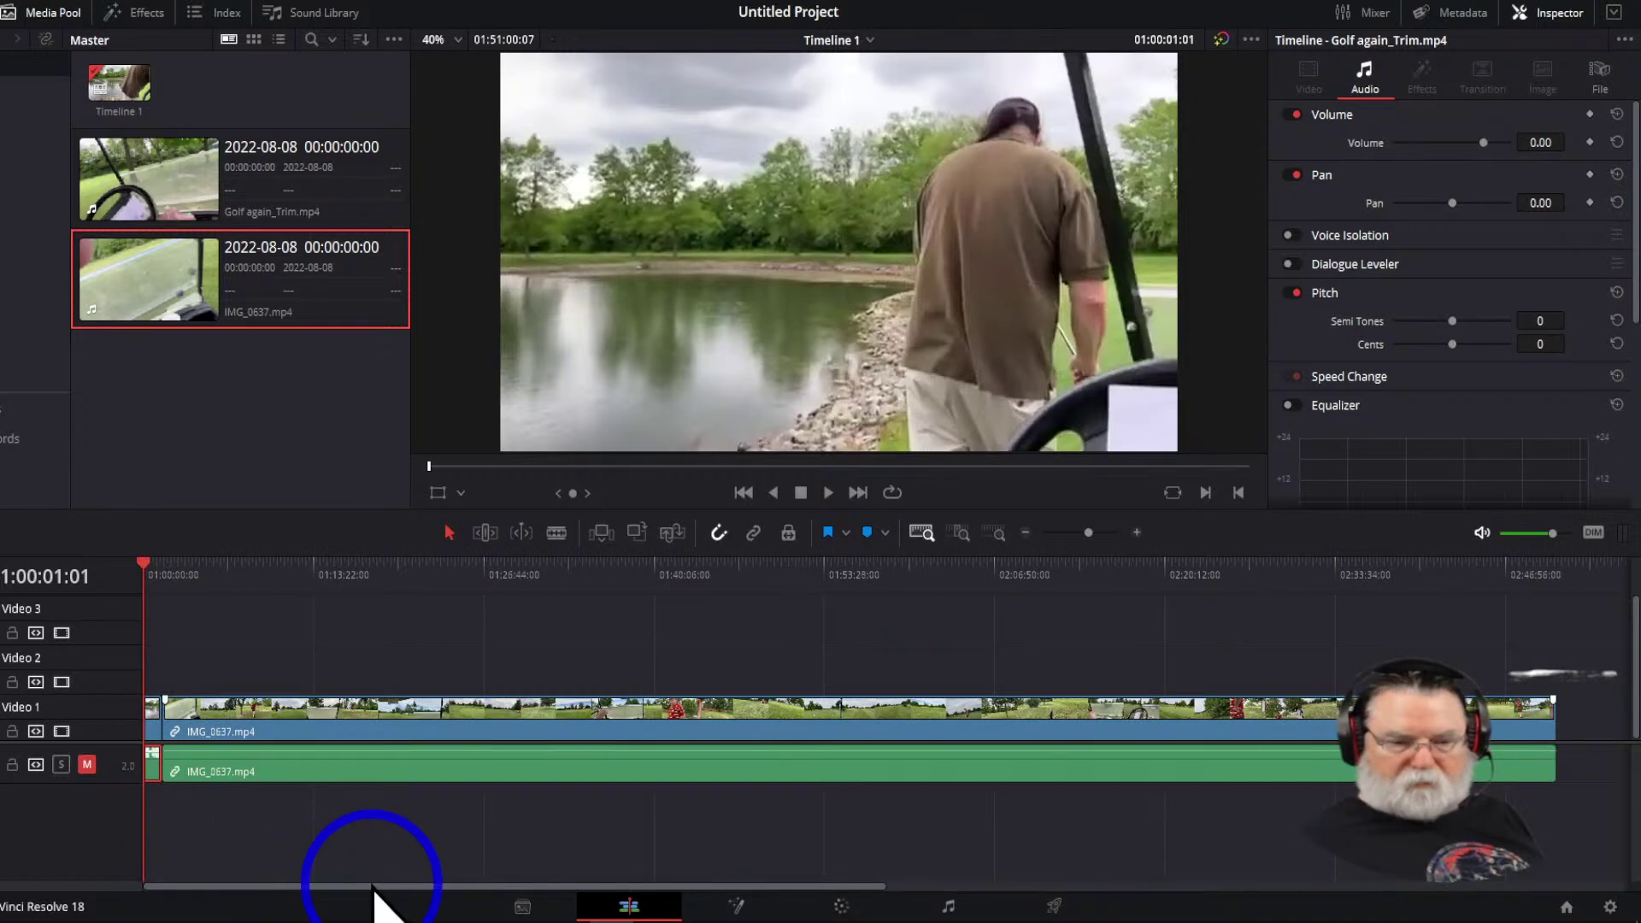
pyautogui.click(742, 493)
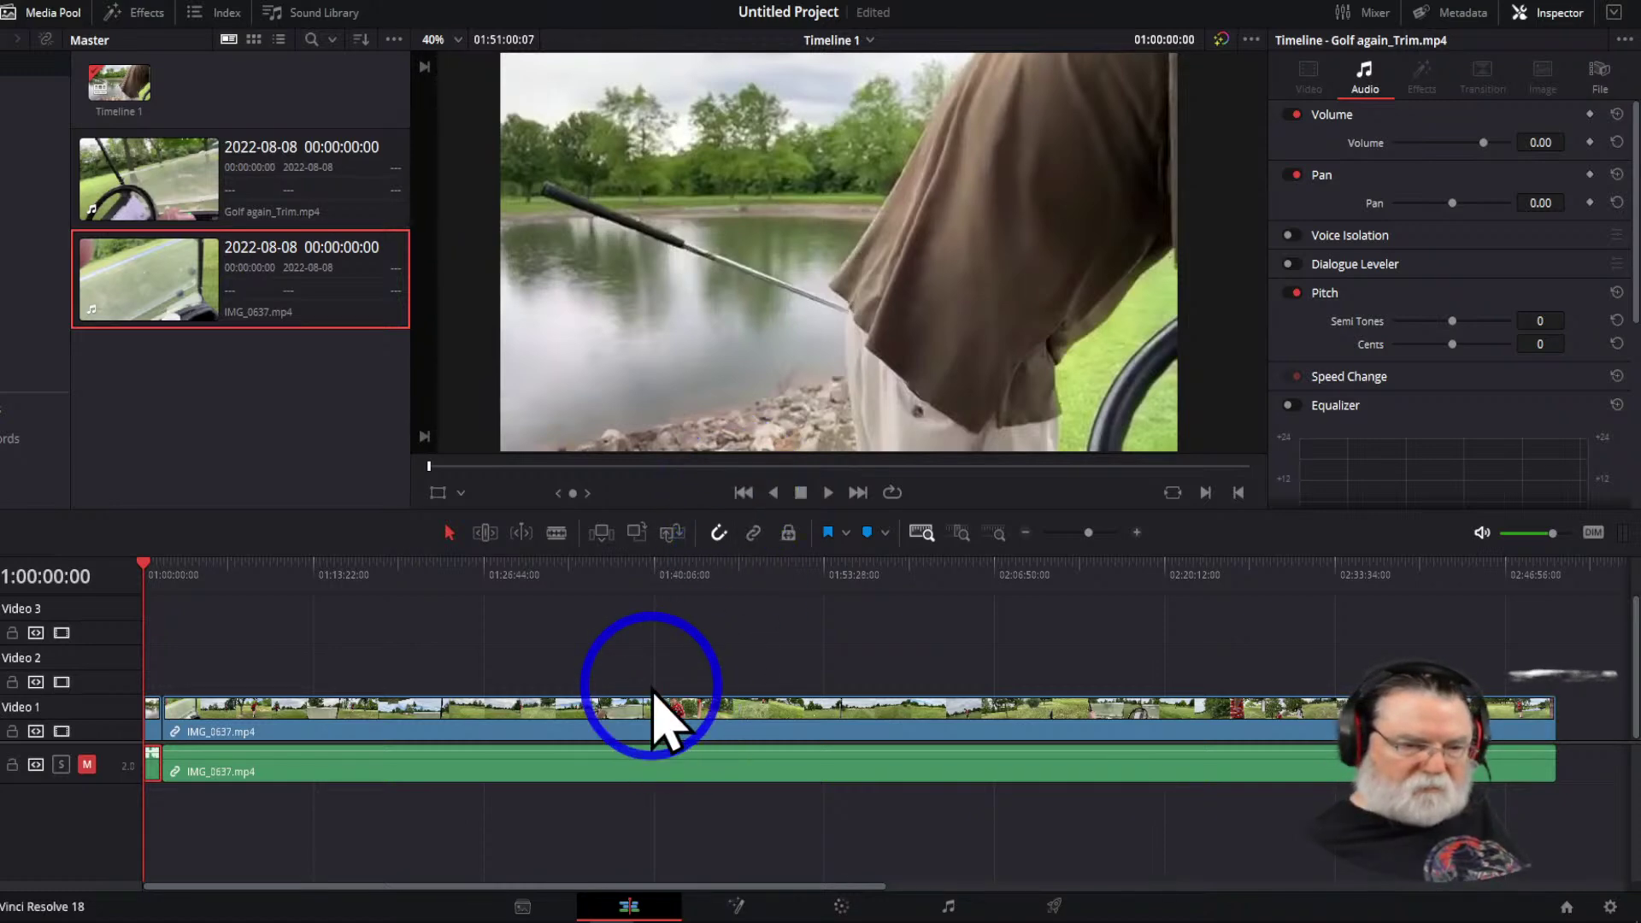
pyautogui.moveTo(147, 566)
pyautogui.mouseDown()
pyautogui.moveTo(187, 571)
pyautogui.moveTo(144, 581)
pyautogui.moveTo(202, 585)
pyautogui.moveTo(140, 589)
pyautogui.mouseUp()
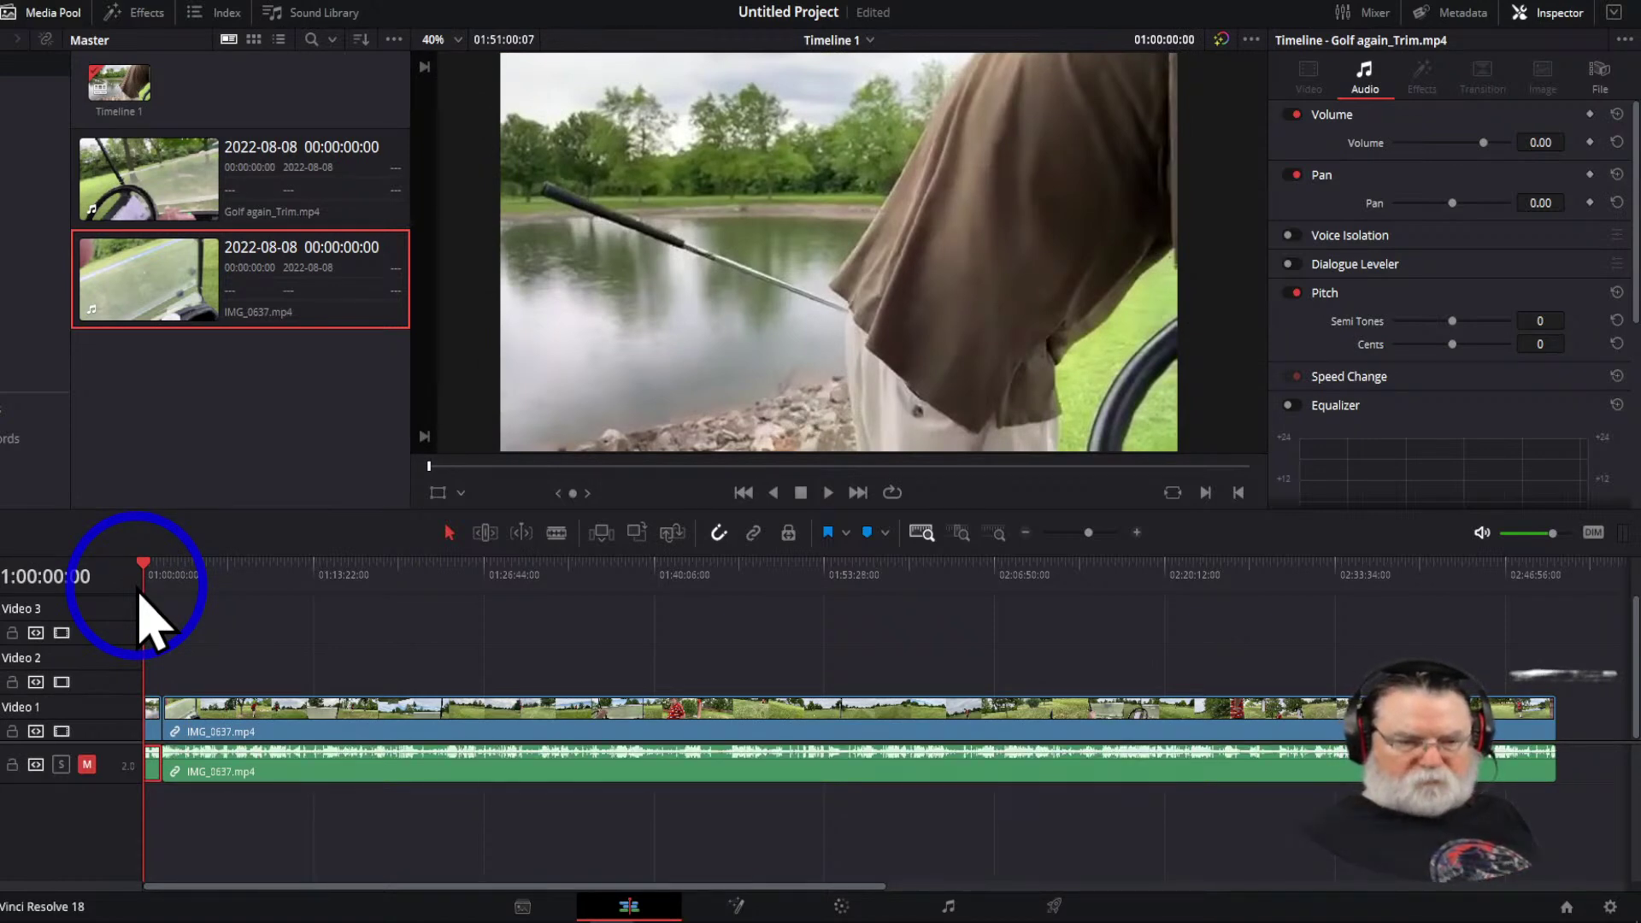
# Turn on linked selection and move IMG_0637.mp4 with its audio to start about 16 minutes into the timeline, leaving a gap
pyautogui.click(355, 729)
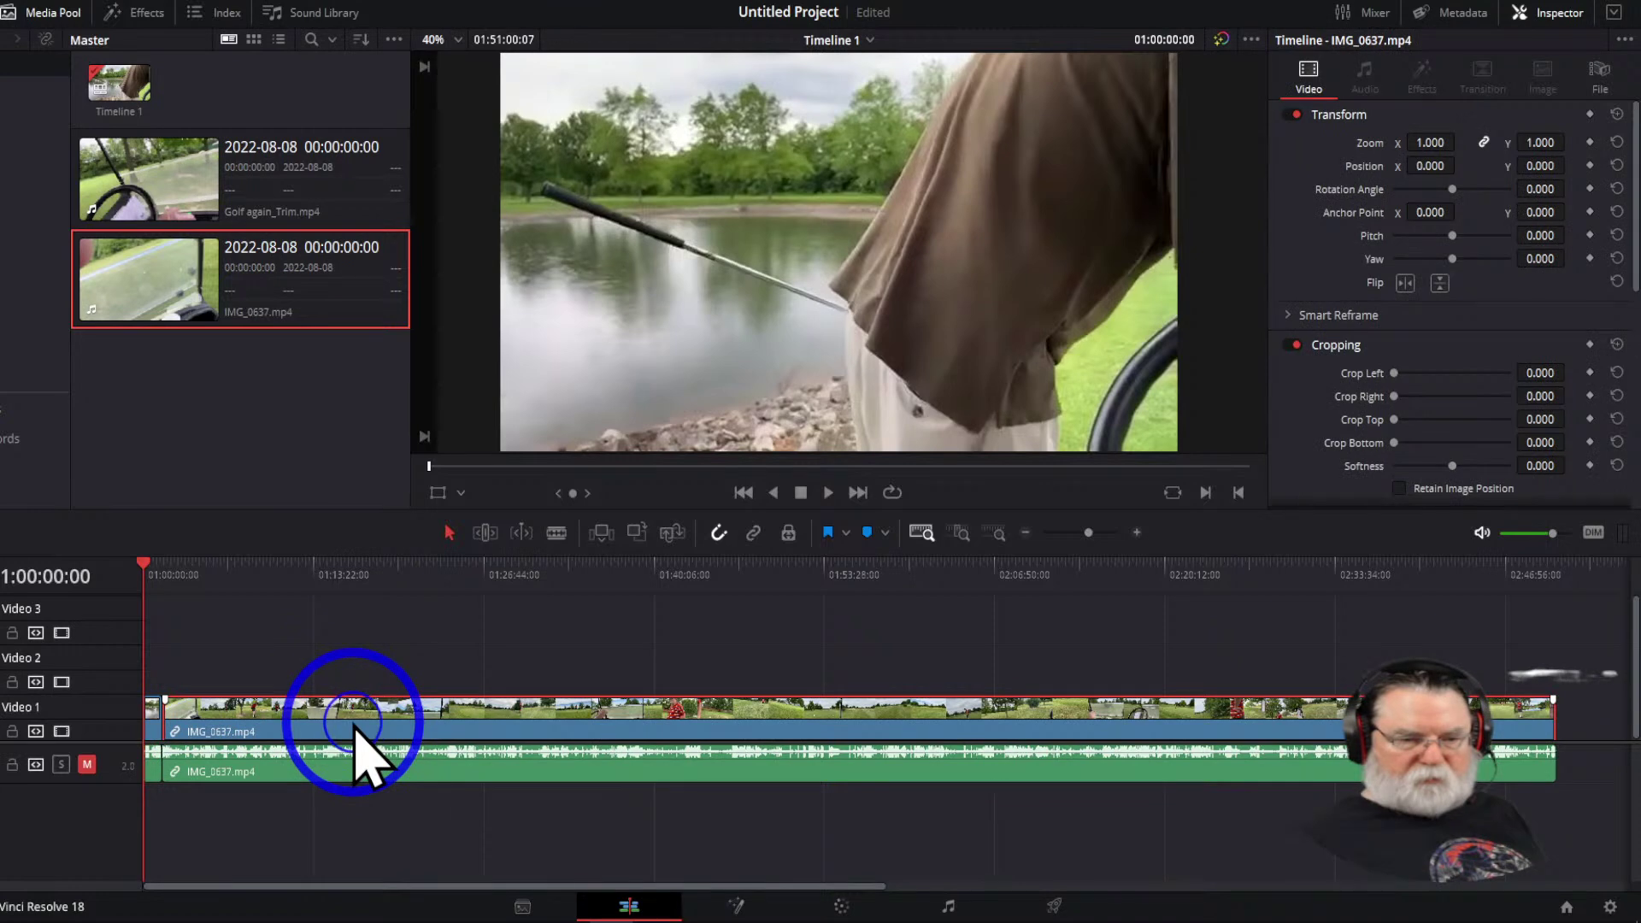
pyautogui.click(367, 677)
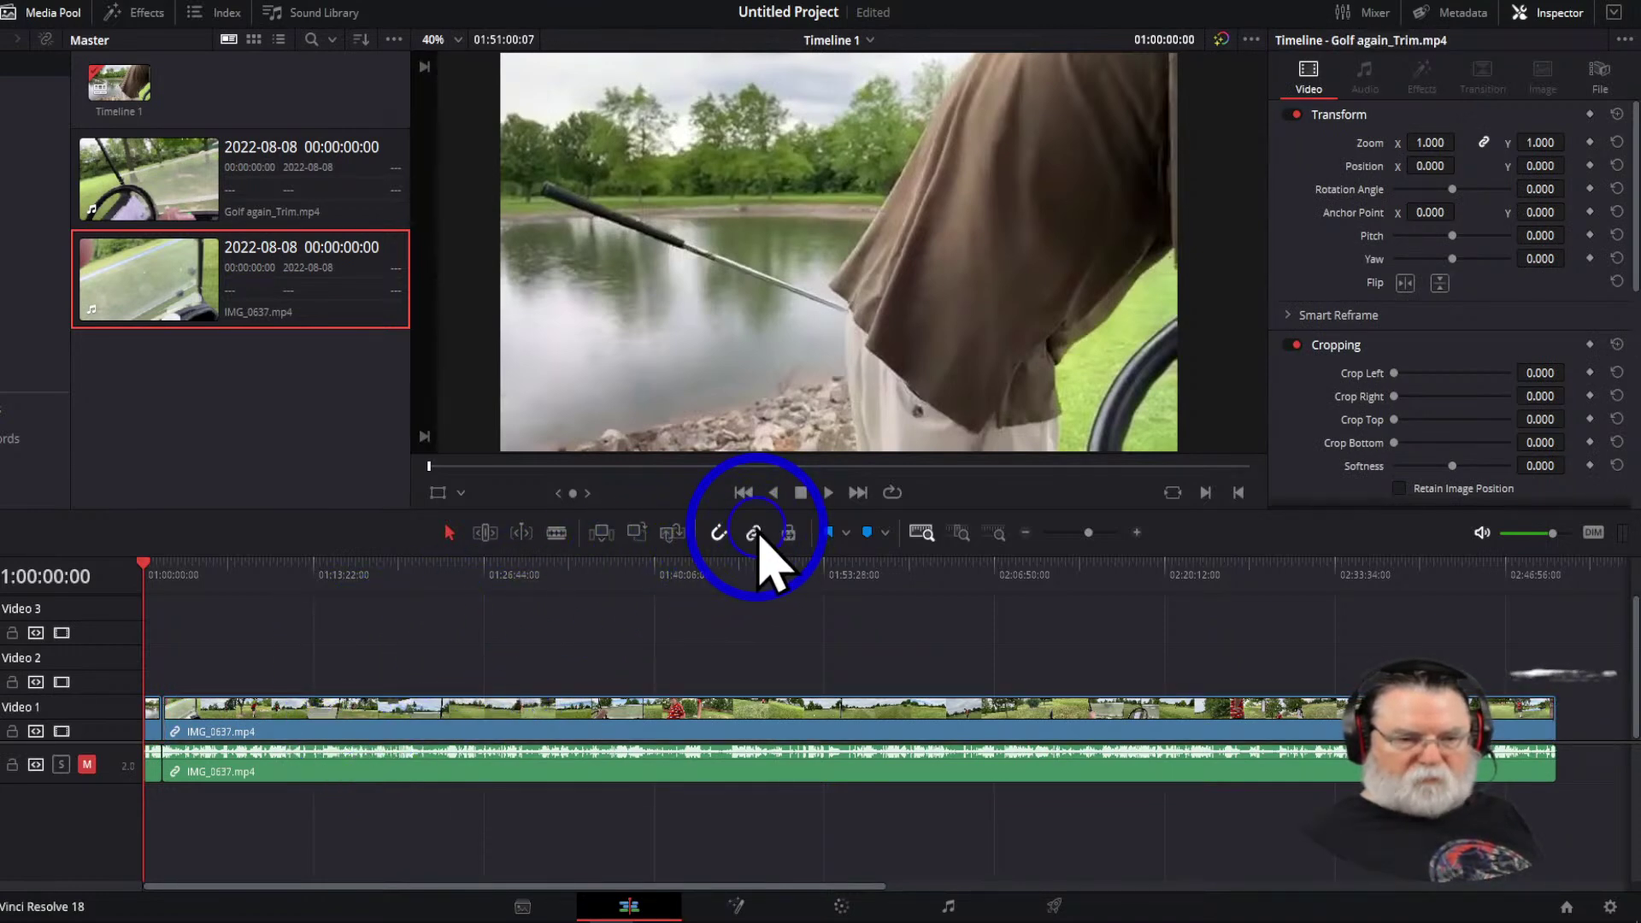
pyautogui.click(483, 752)
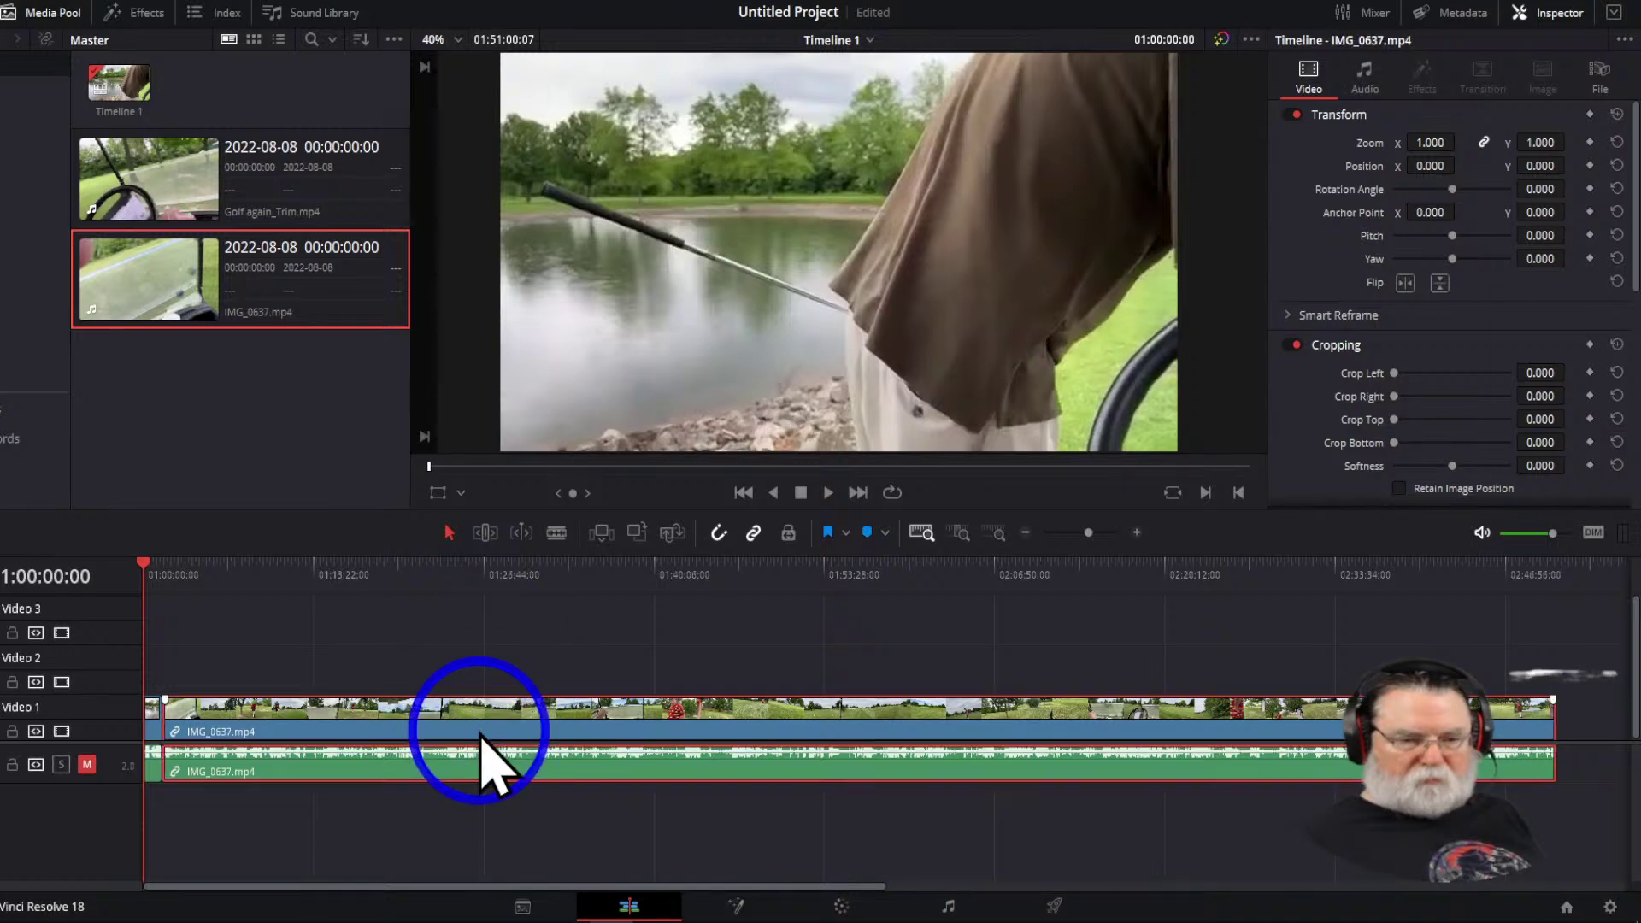
pyautogui.moveTo(478, 728); pyautogui.dragTo(669, 732)
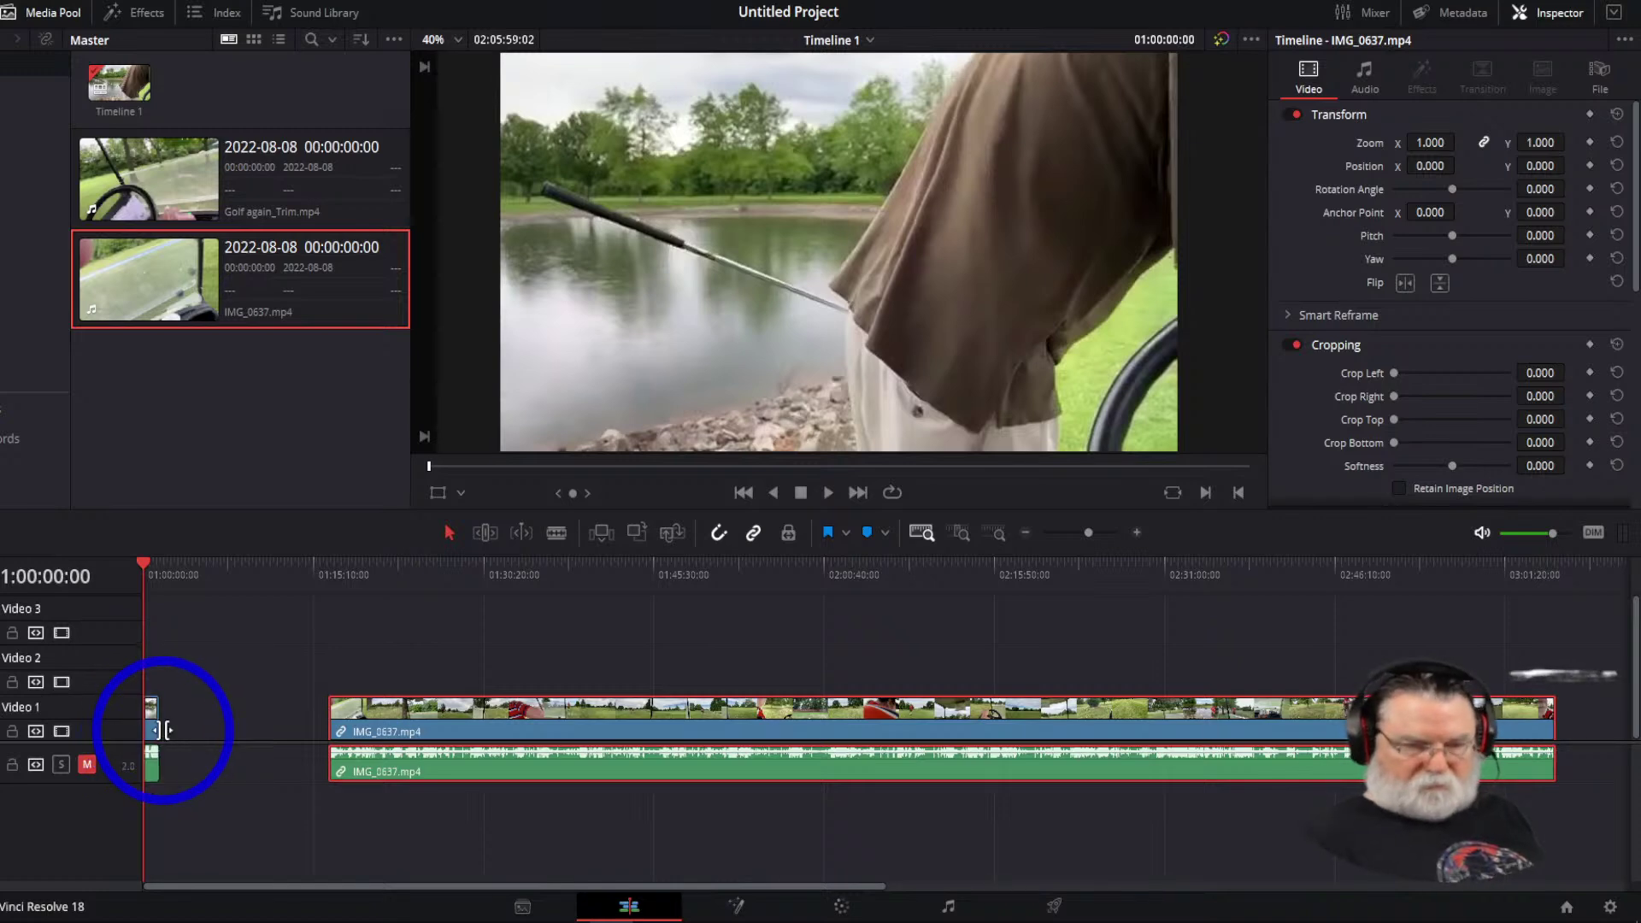
# Play Golf again_Trim.mp4 from the timeline's start and stop at about 14 seconds
pyautogui.press('space')
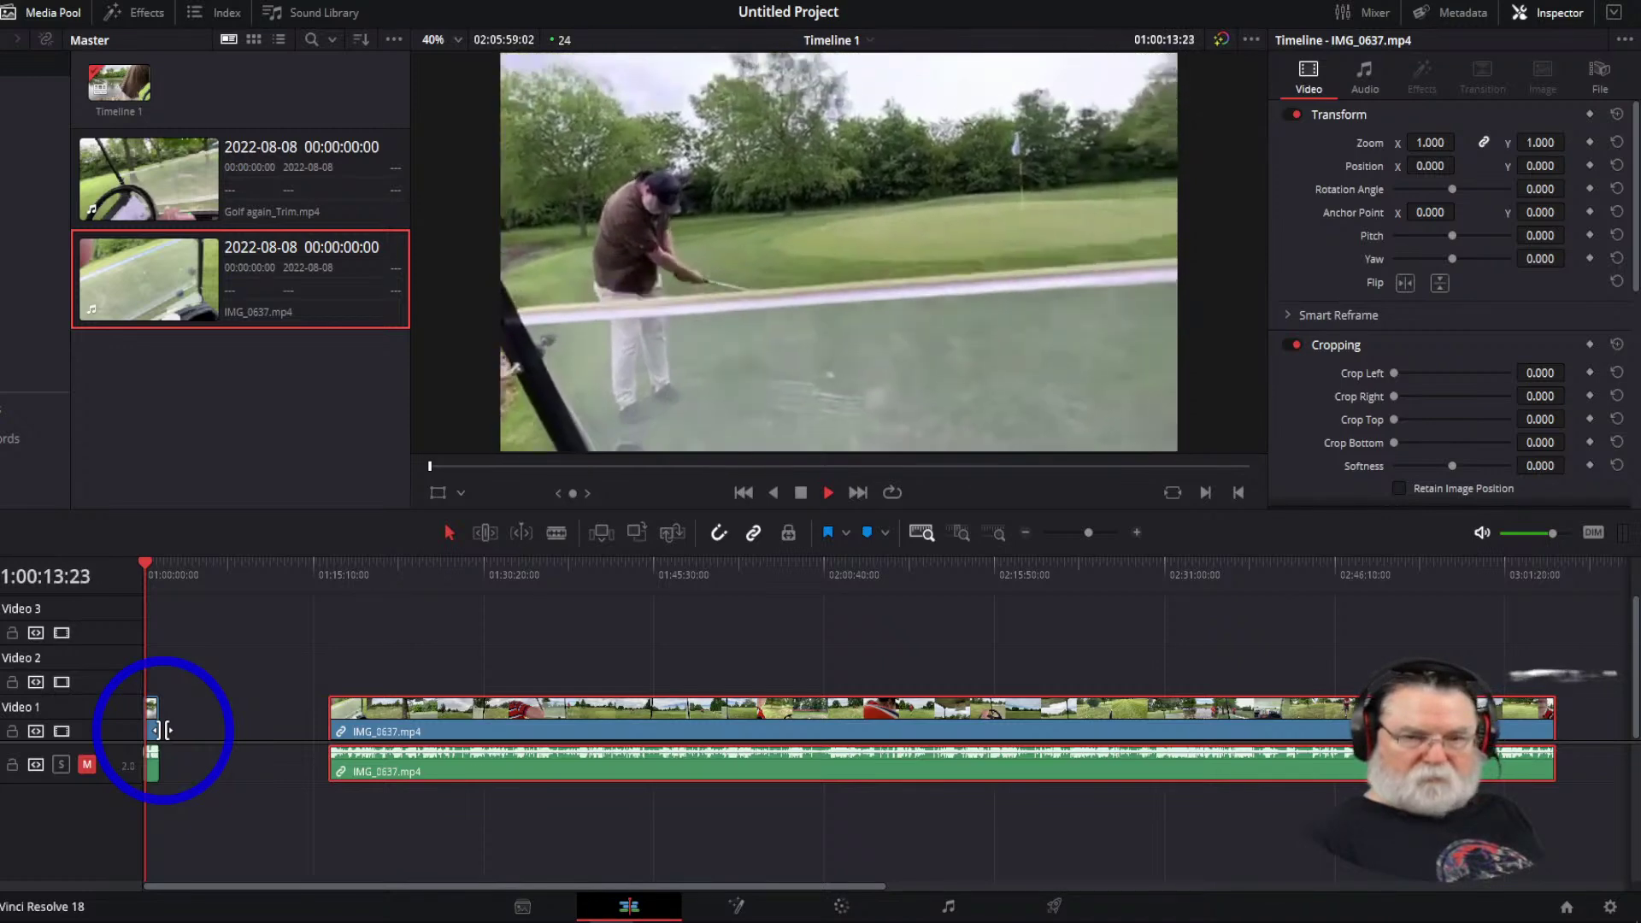
pyautogui.press('space')
pyautogui.click(287, 628)
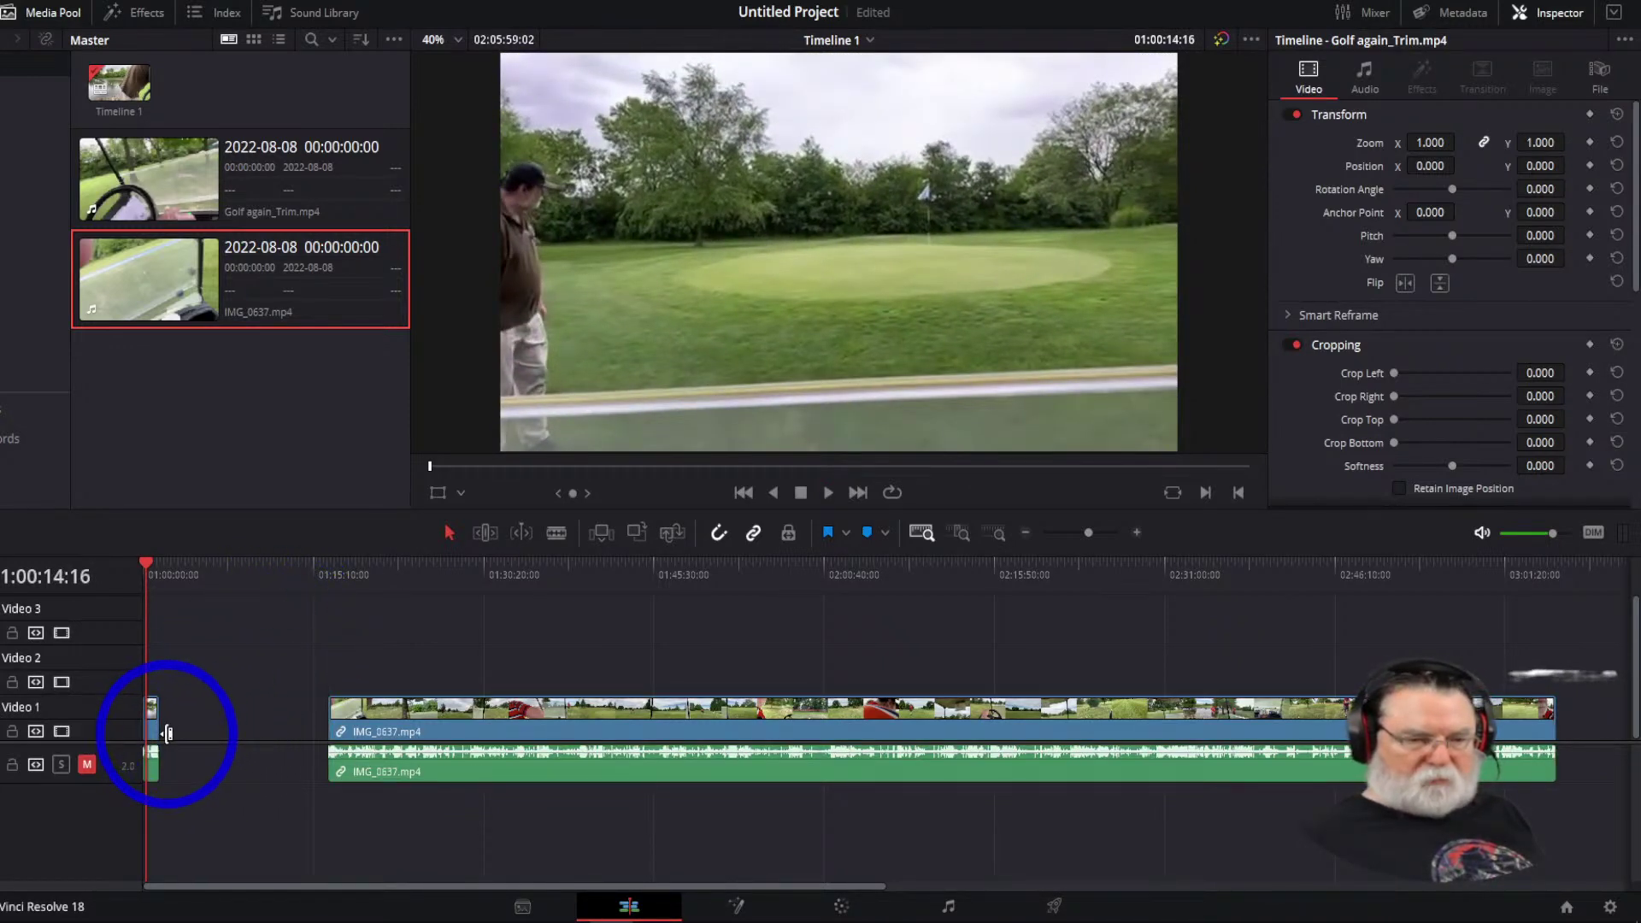
# Move Golf again_Trim.mp4 into the gap and back near the timeline's start, save, and bring IMG_0637.mp4 back up against it
pyautogui.moveTo(165, 720); pyautogui.dragTo(158, 719)
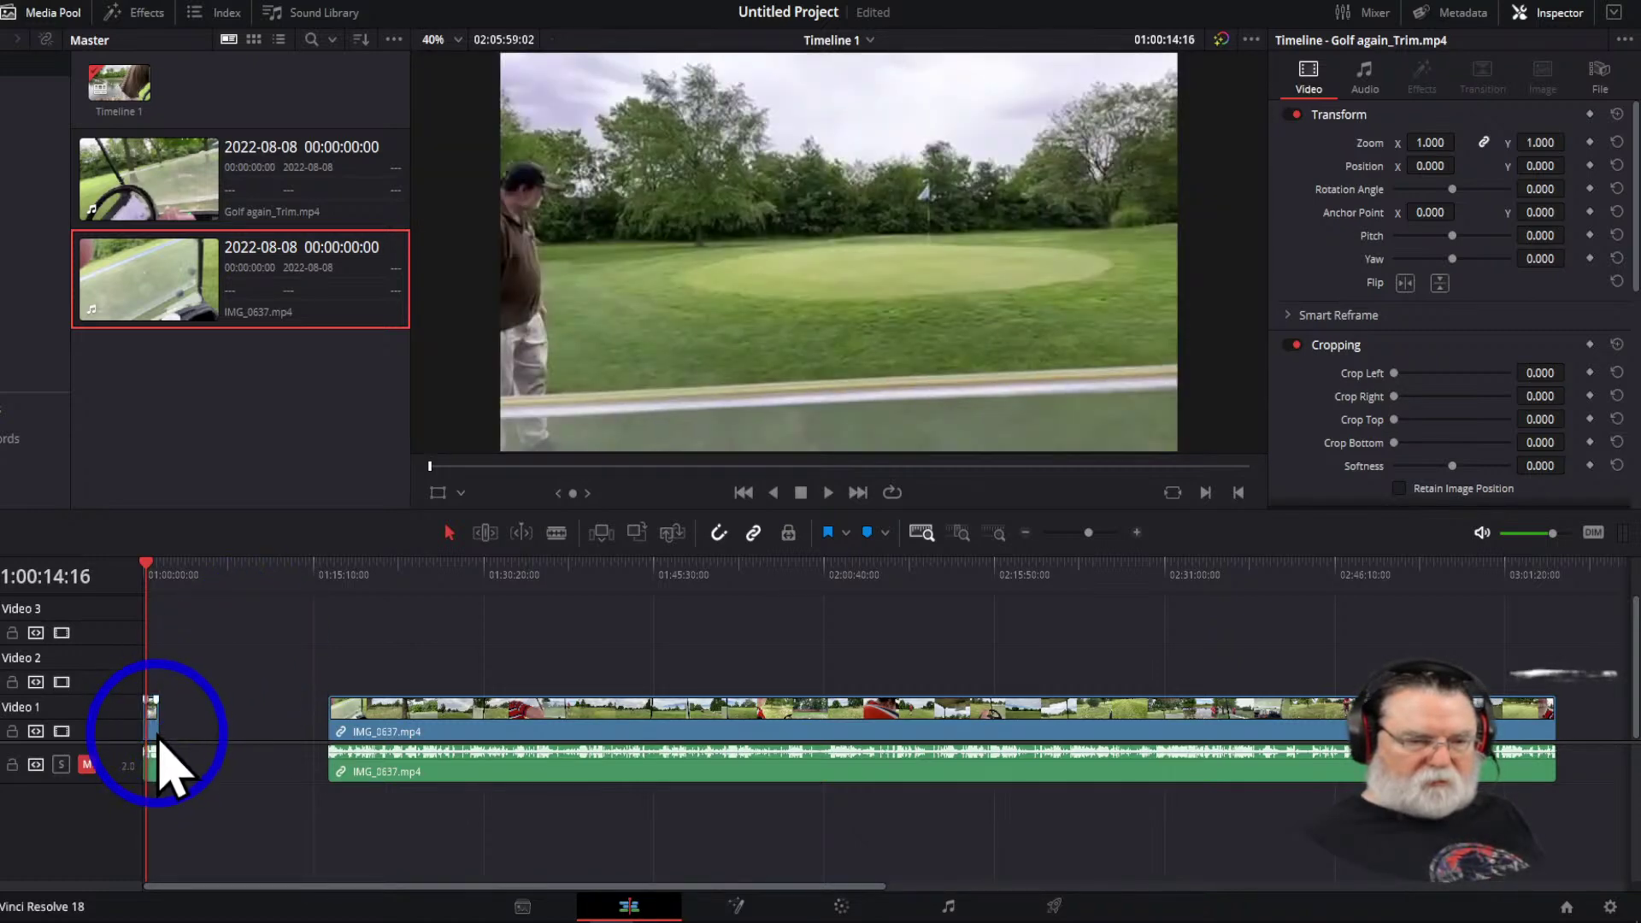
pyautogui.hotkey('ctrl', 's')
pyautogui.moveTo(157, 739); pyautogui.dragTo(239, 738)
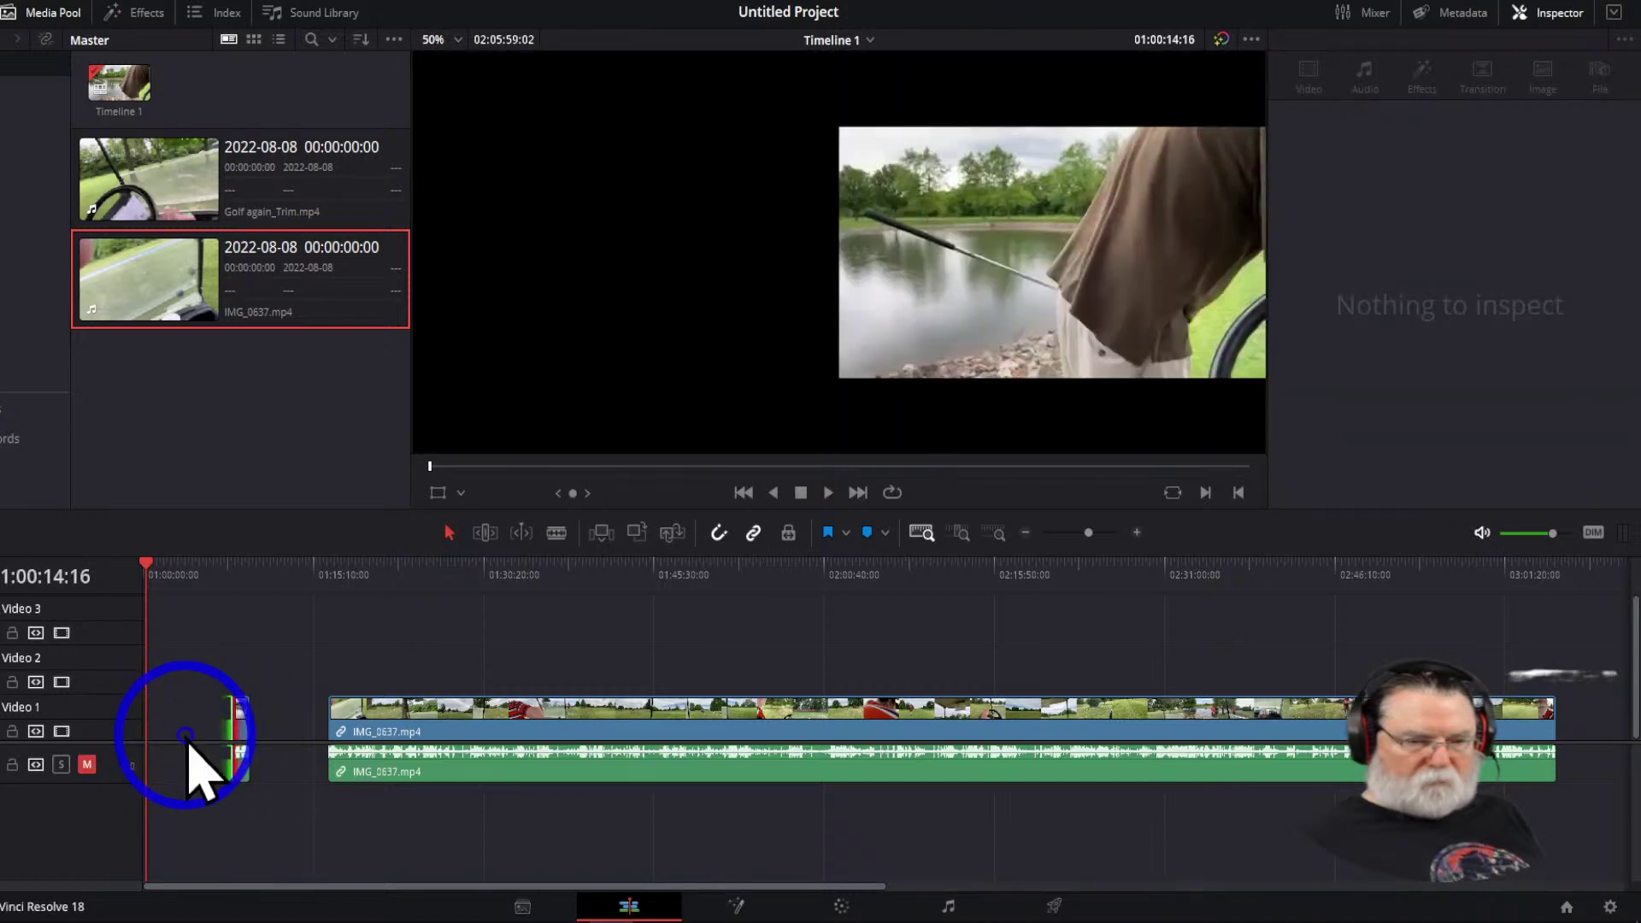
pyautogui.click(263, 668)
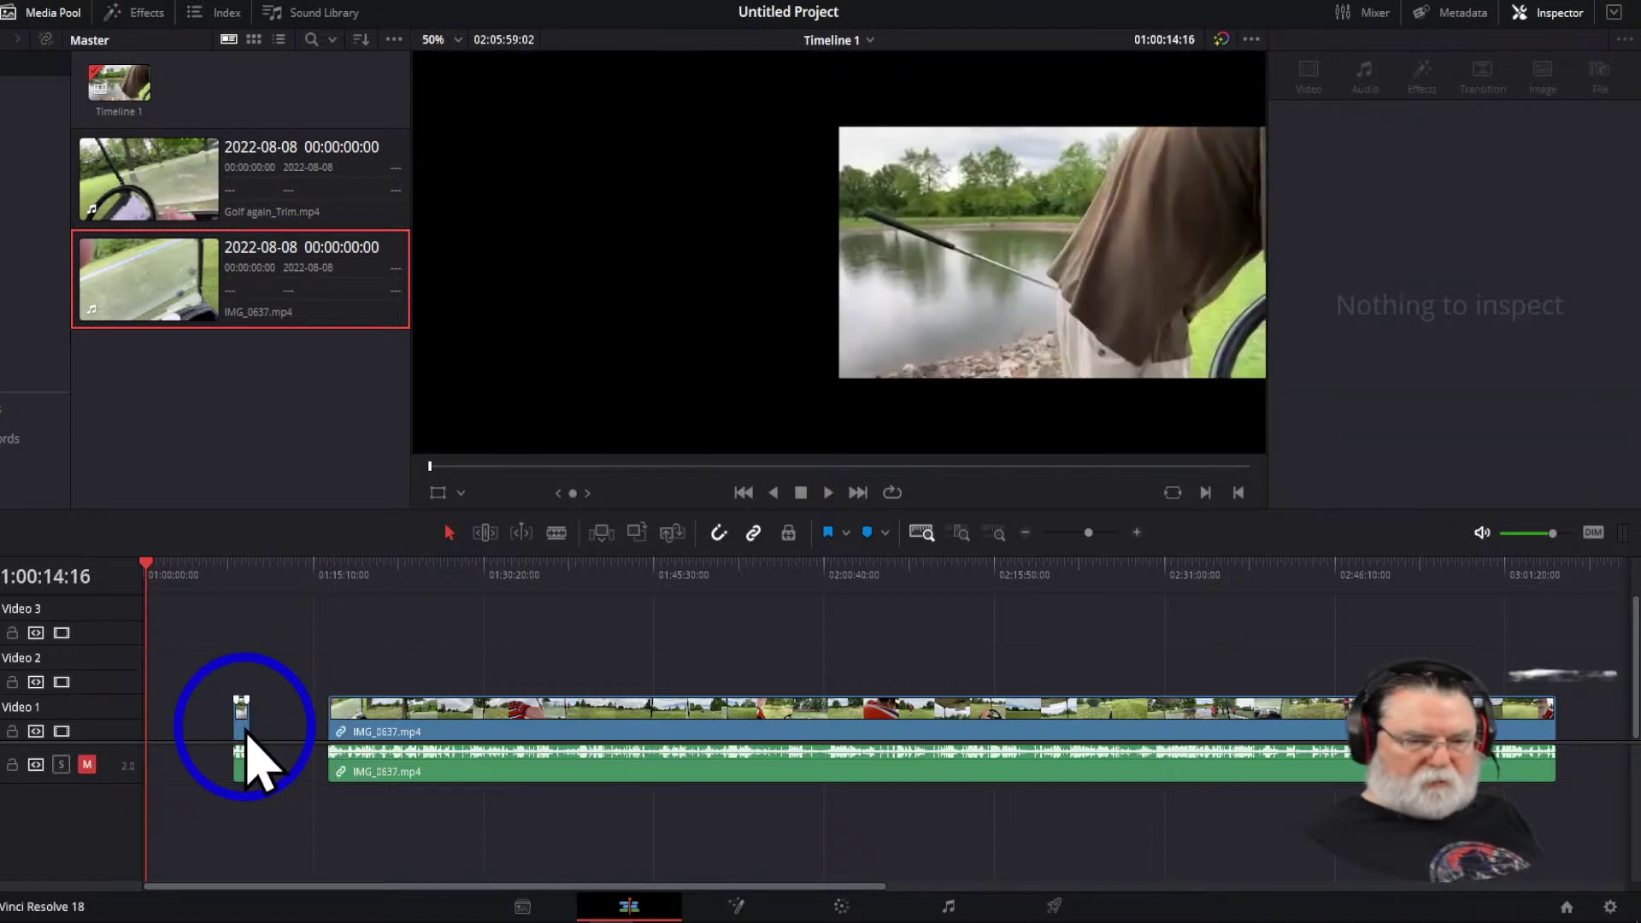
pyautogui.moveTo(252, 727); pyautogui.dragTo(172, 769)
pyautogui.moveTo(461, 726); pyautogui.dragTo(337, 767)
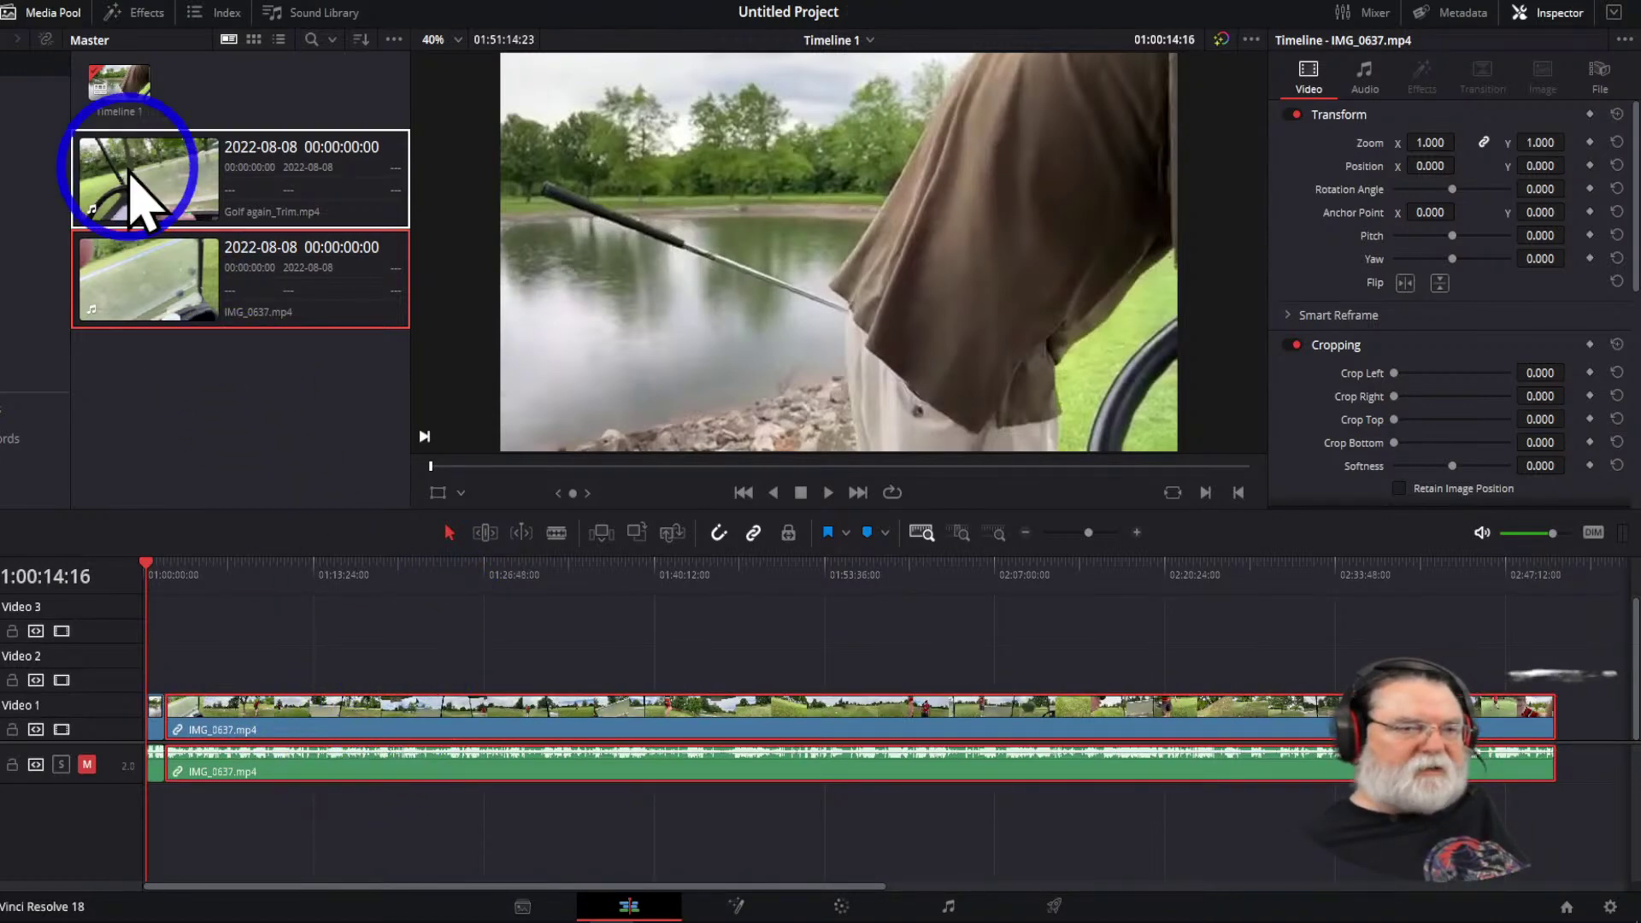
# Try to apply a Blur Dissolve and a Burn Away transition to the cut between Golf again_Trim.mp4 and IMG_0637.mp4
pyautogui.click(47, 15)
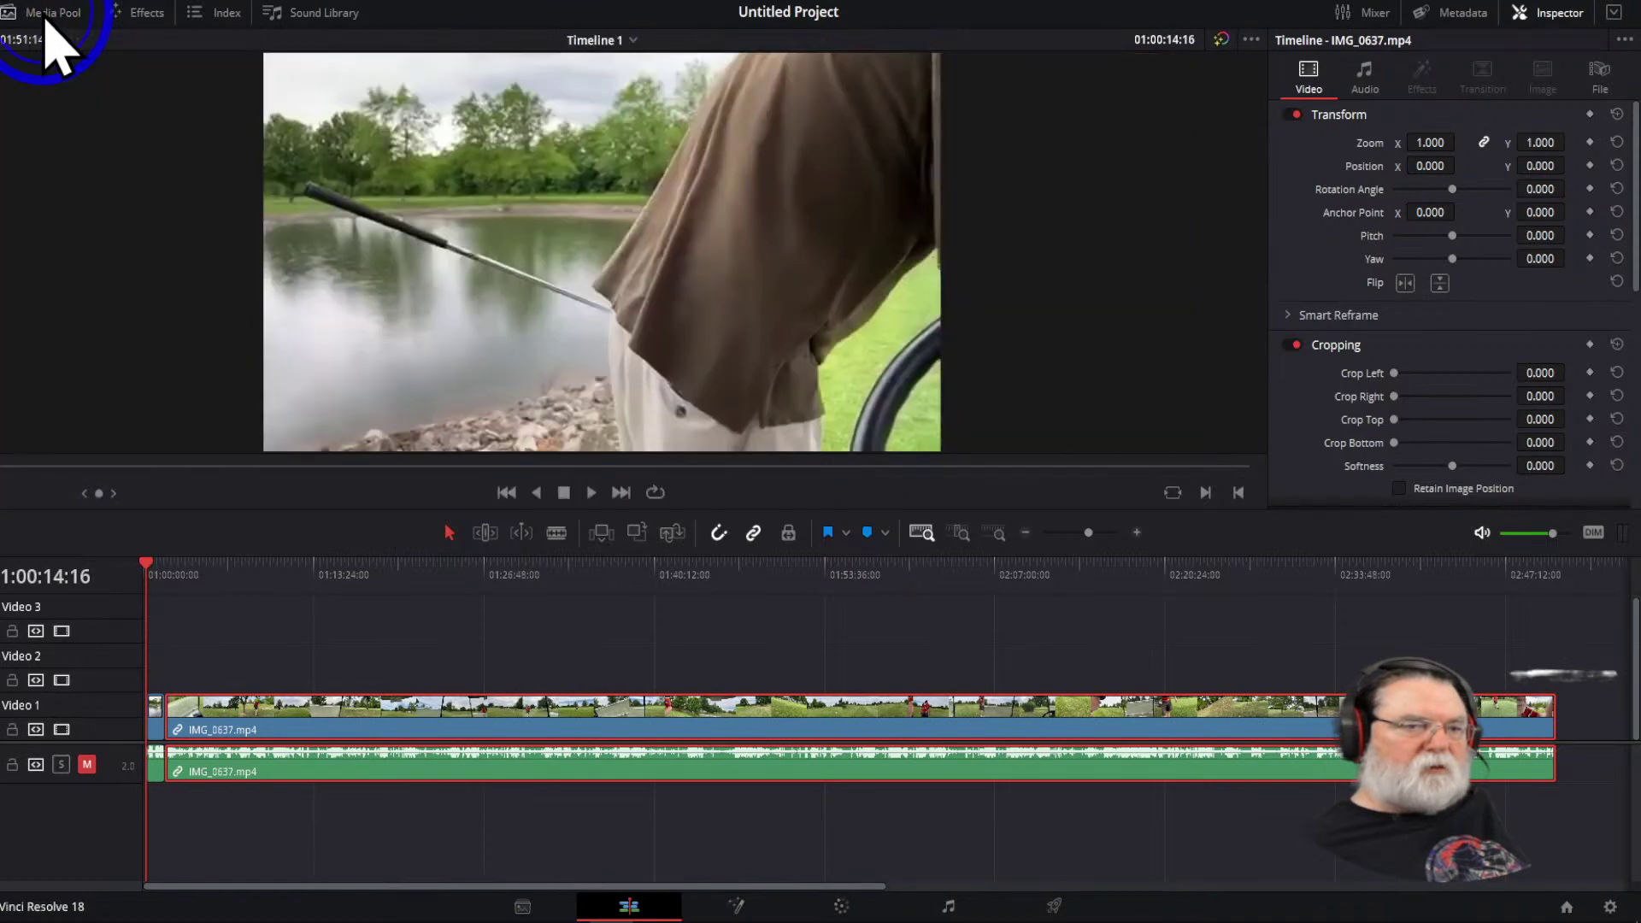
pyautogui.click(137, 14)
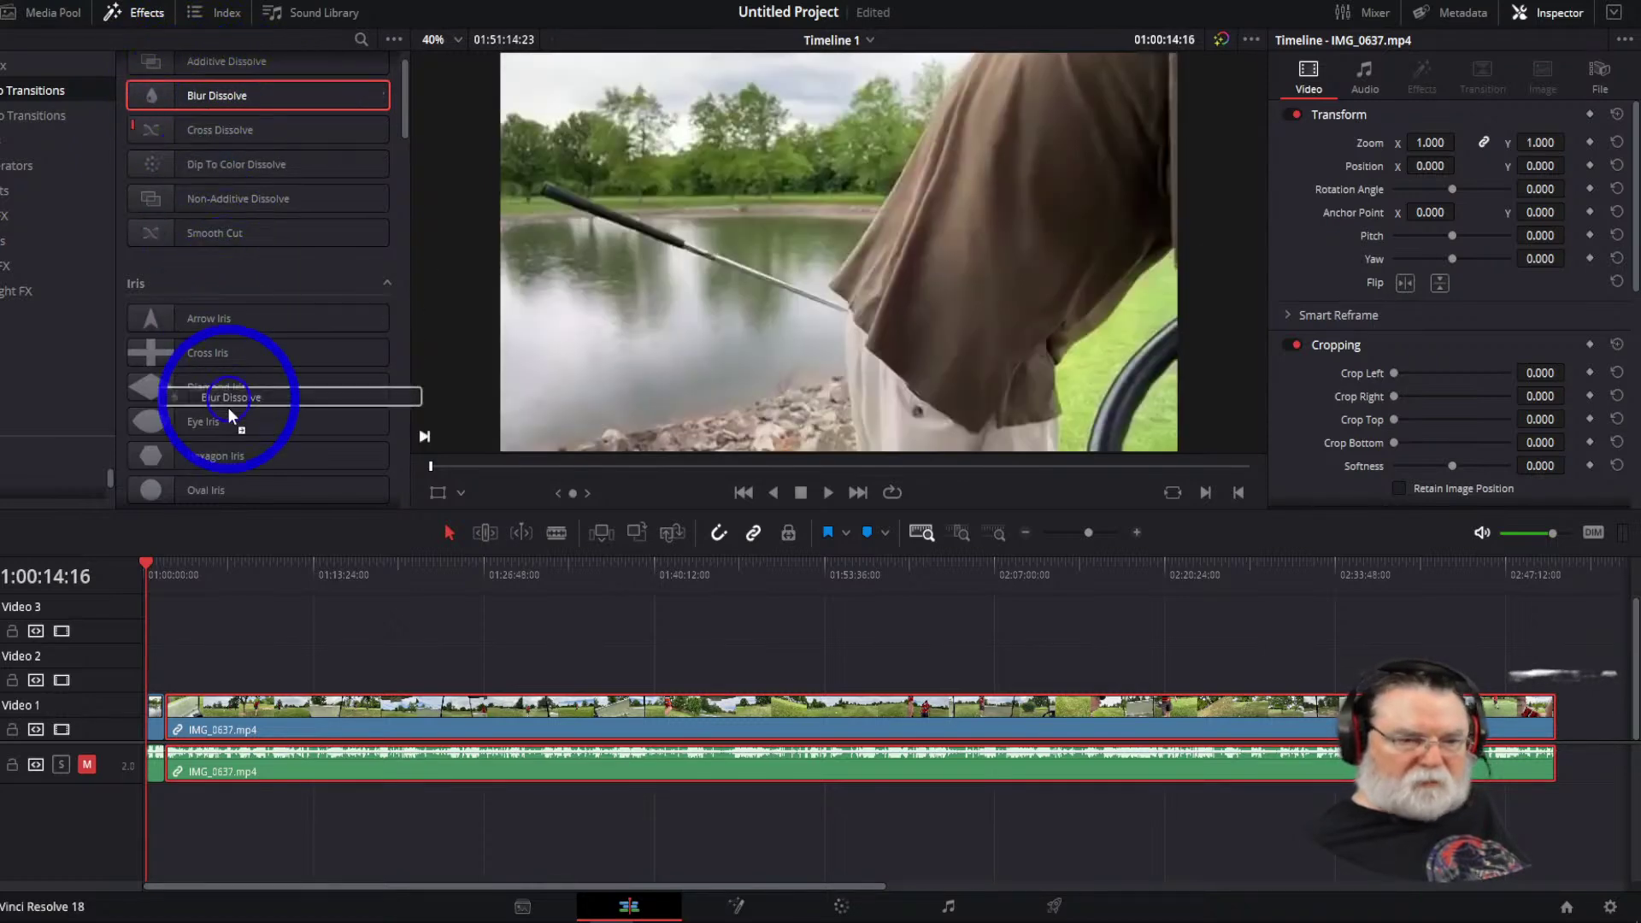
pyautogui.moveTo(227, 406); pyautogui.dragTo(238, 136)
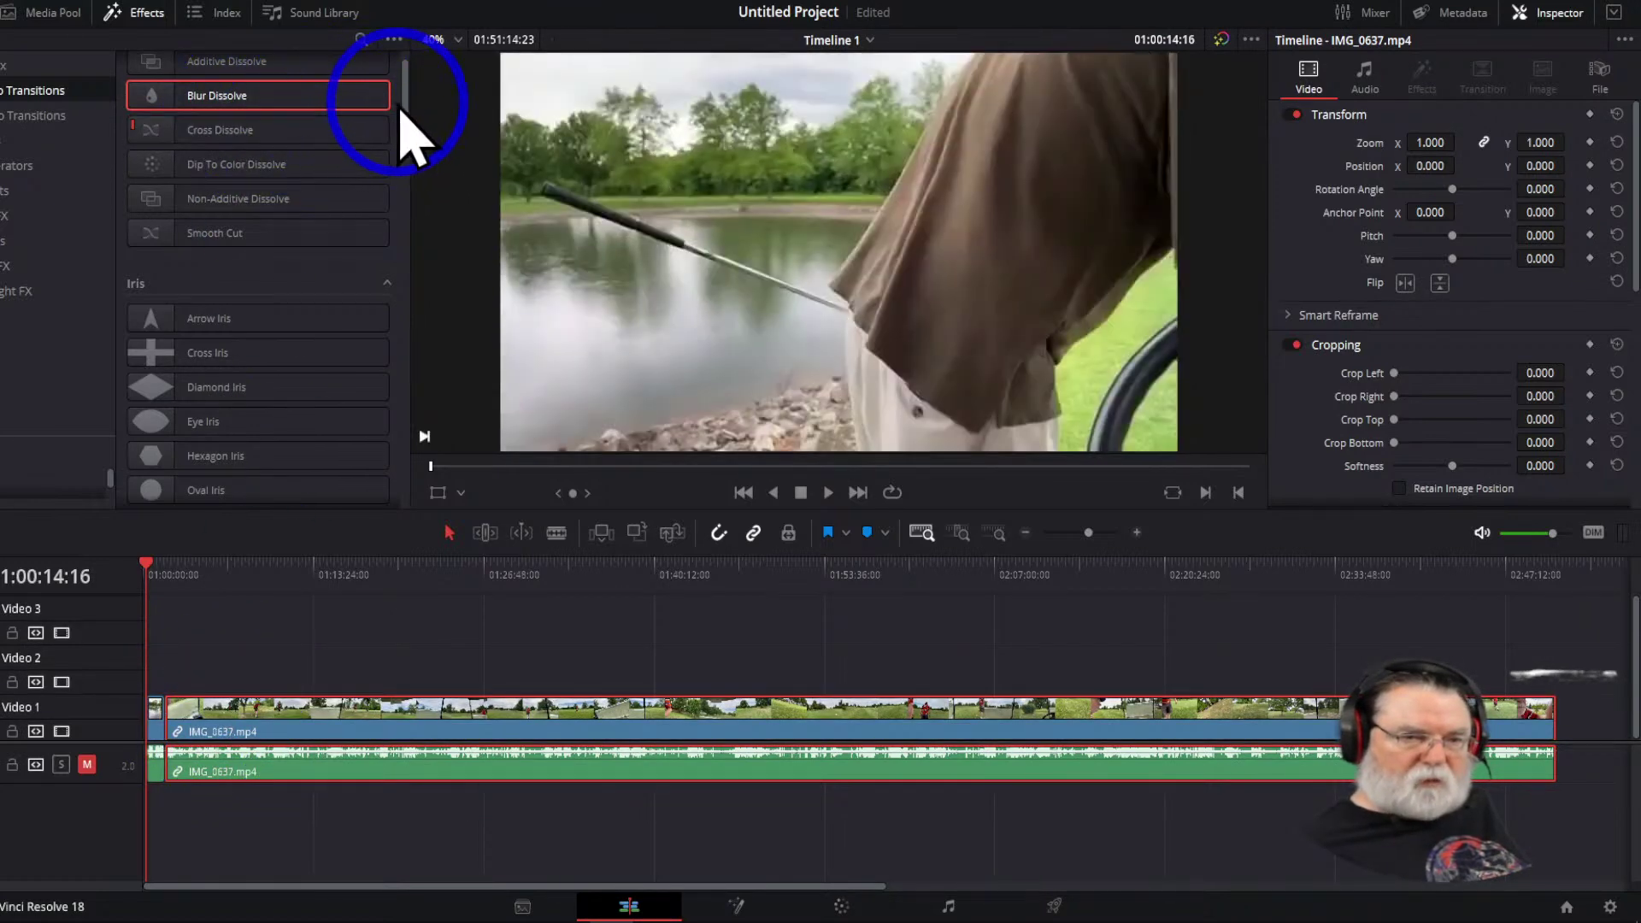
pyautogui.moveTo(407, 111); pyautogui.dragTo(407, 469)
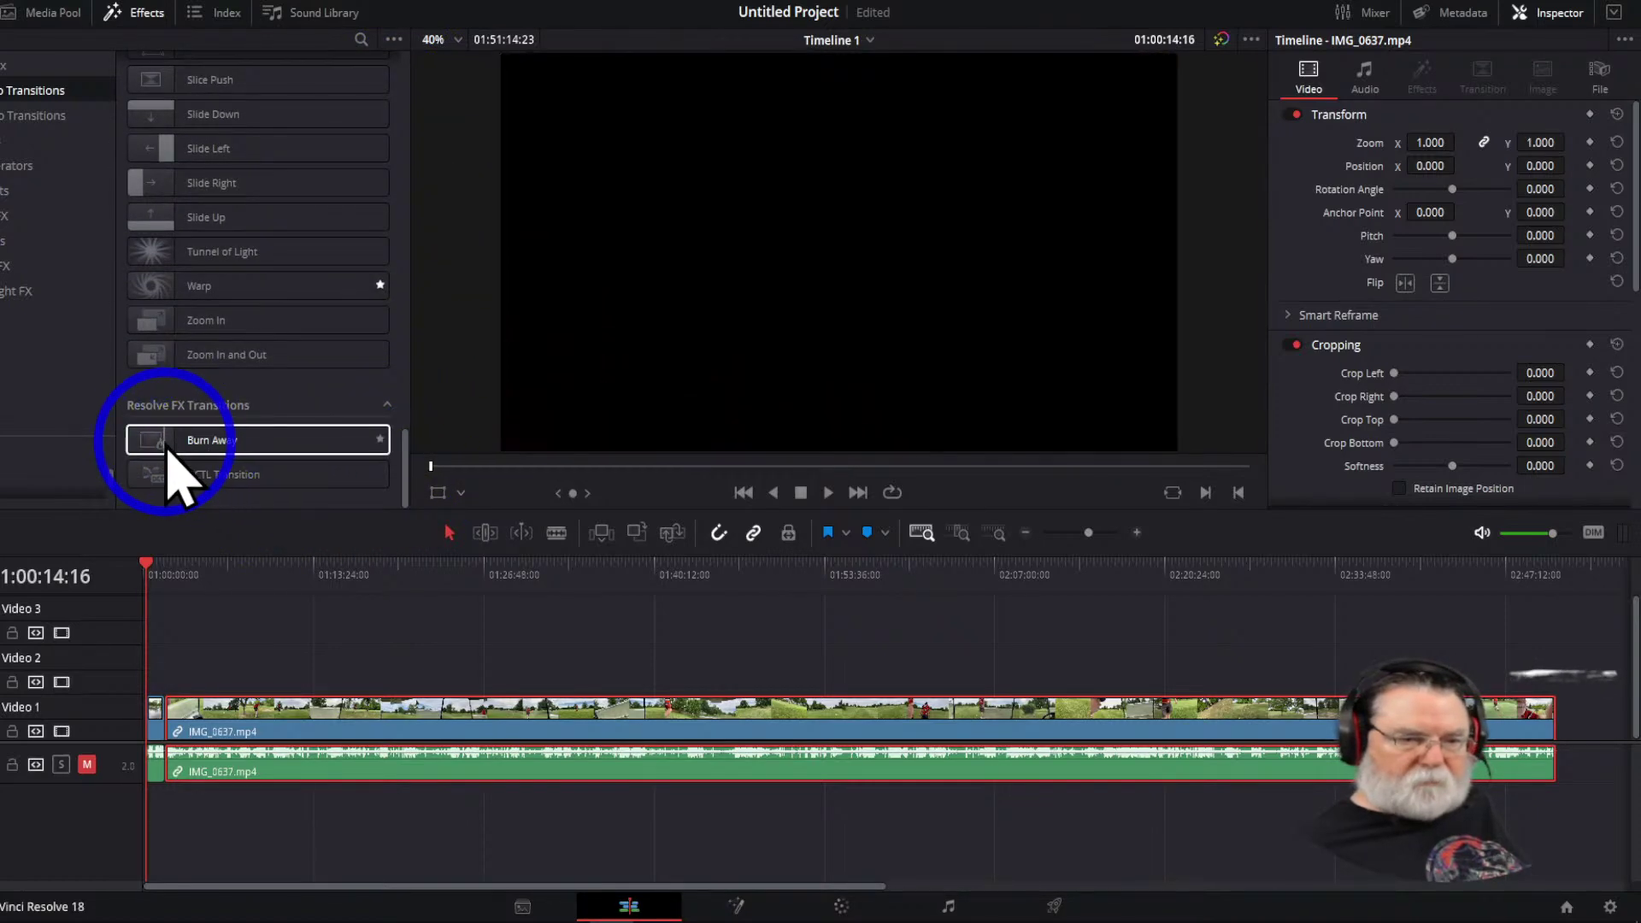
pyautogui.moveTo(191, 453)
pyautogui.mouseDown()
pyautogui.moveTo(209, 612)
pyautogui.moveTo(183, 721)
pyautogui.moveTo(257, 743)
pyautogui.moveTo(208, 722)
pyautogui.moveTo(1190, 732)
pyautogui.moveTo(1444, 696)
pyautogui.moveTo(297, 678)
pyautogui.moveTo(136, 723)
pyautogui.moveTo(171, 716)
pyautogui.moveTo(183, 685)
pyautogui.moveTo(183, 714)
pyautogui.moveTo(232, 733)
pyautogui.mouseUp()
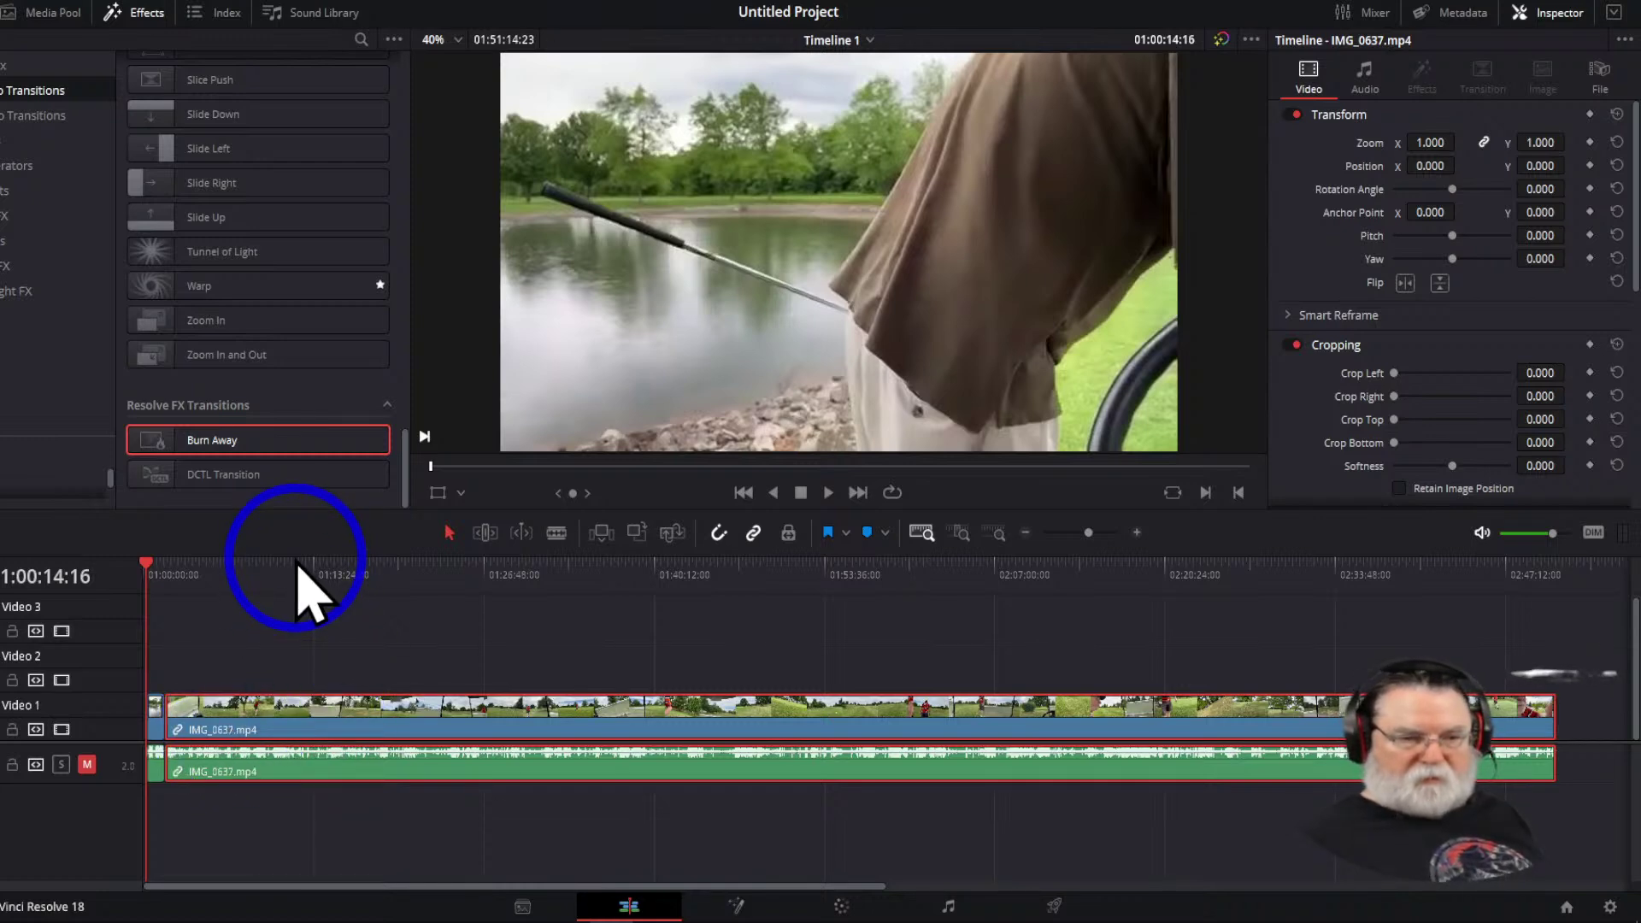
# Move IMG_0637.mp4 away from Golf again_Trim.mp4 so it starts about 24 minutes into the timeline
pyautogui.click(367, 660)
pyautogui.moveTo(373, 721); pyautogui.dragTo(644, 721)
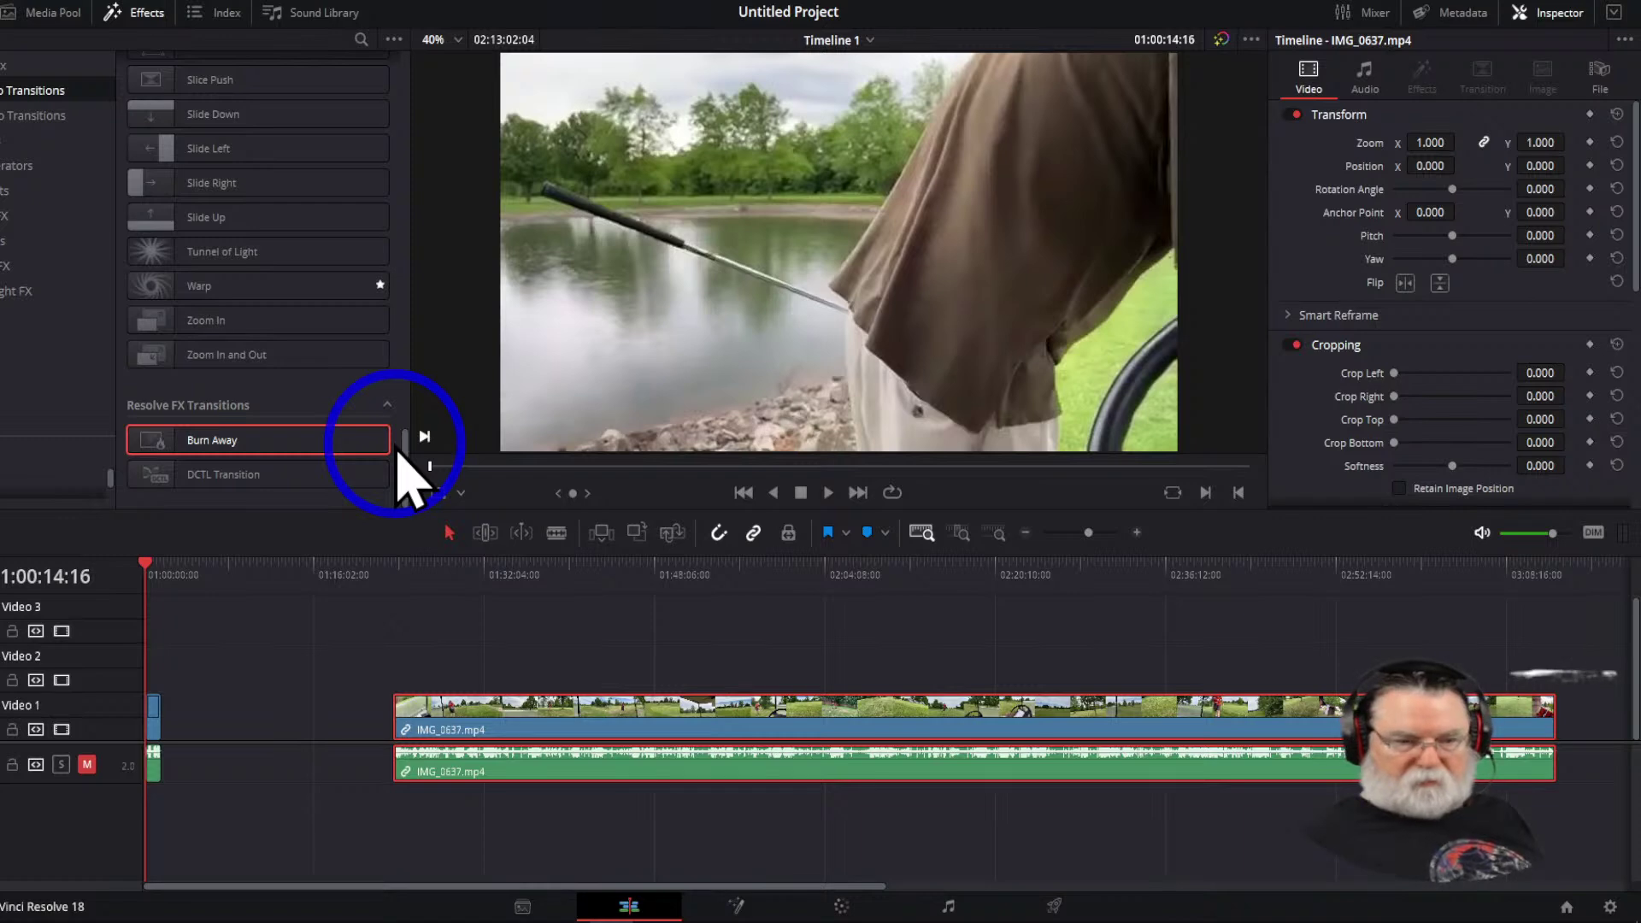
# Import the image IMG_2786.JPG from the Davinci Resolve Data folder on drive D into the media pool
pyautogui.click(47, 12)
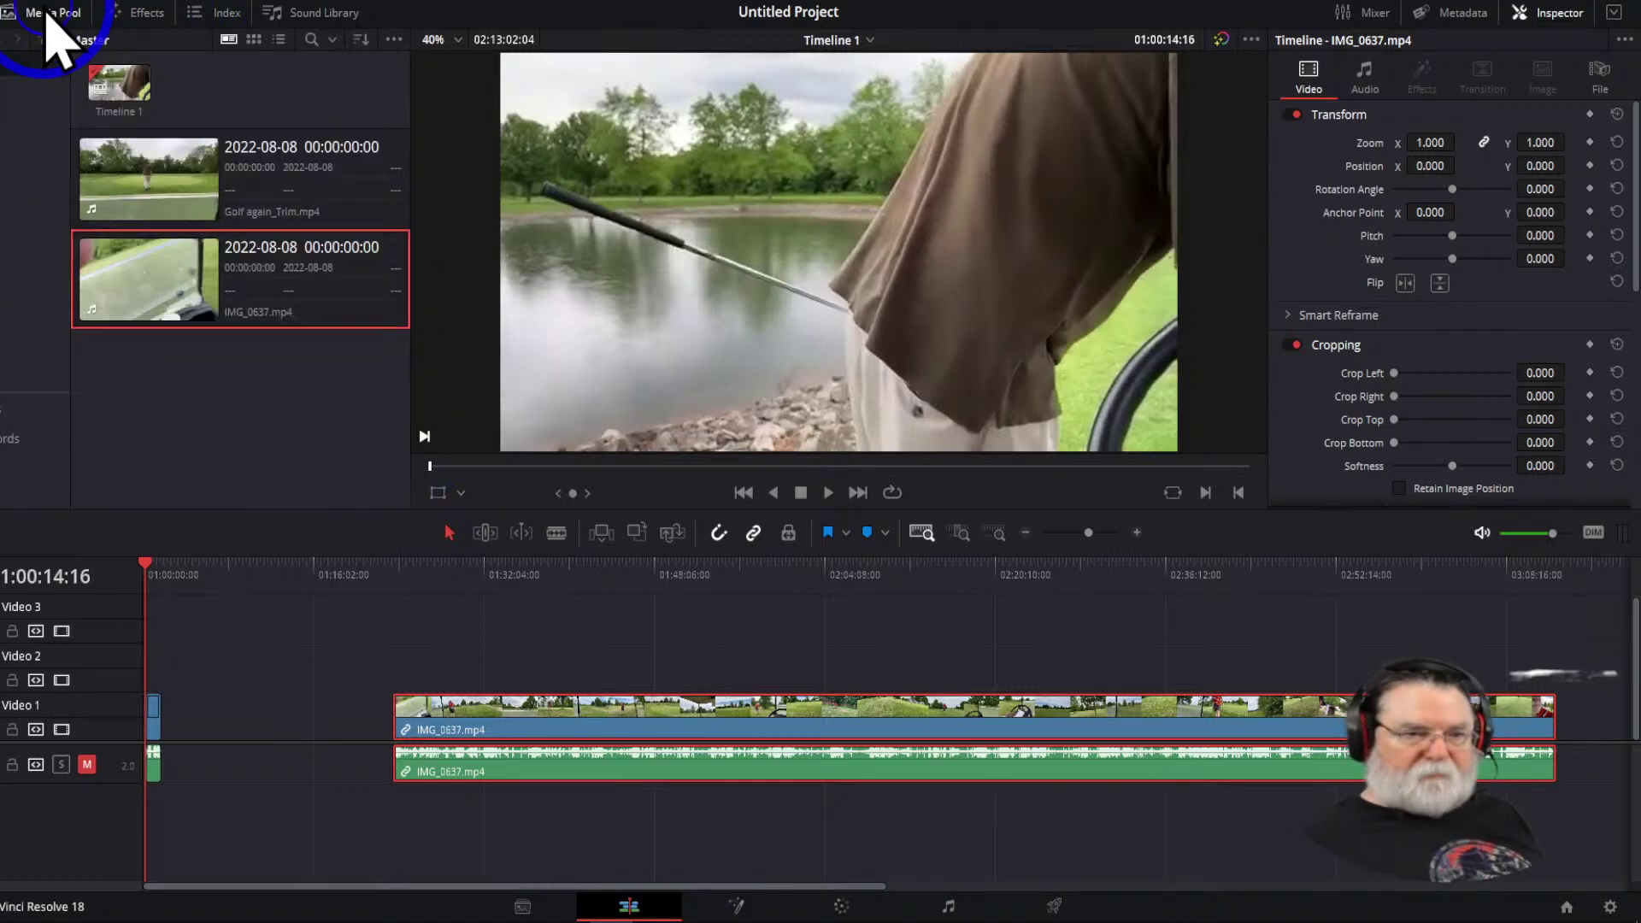
pyautogui.rightClick(231, 398)
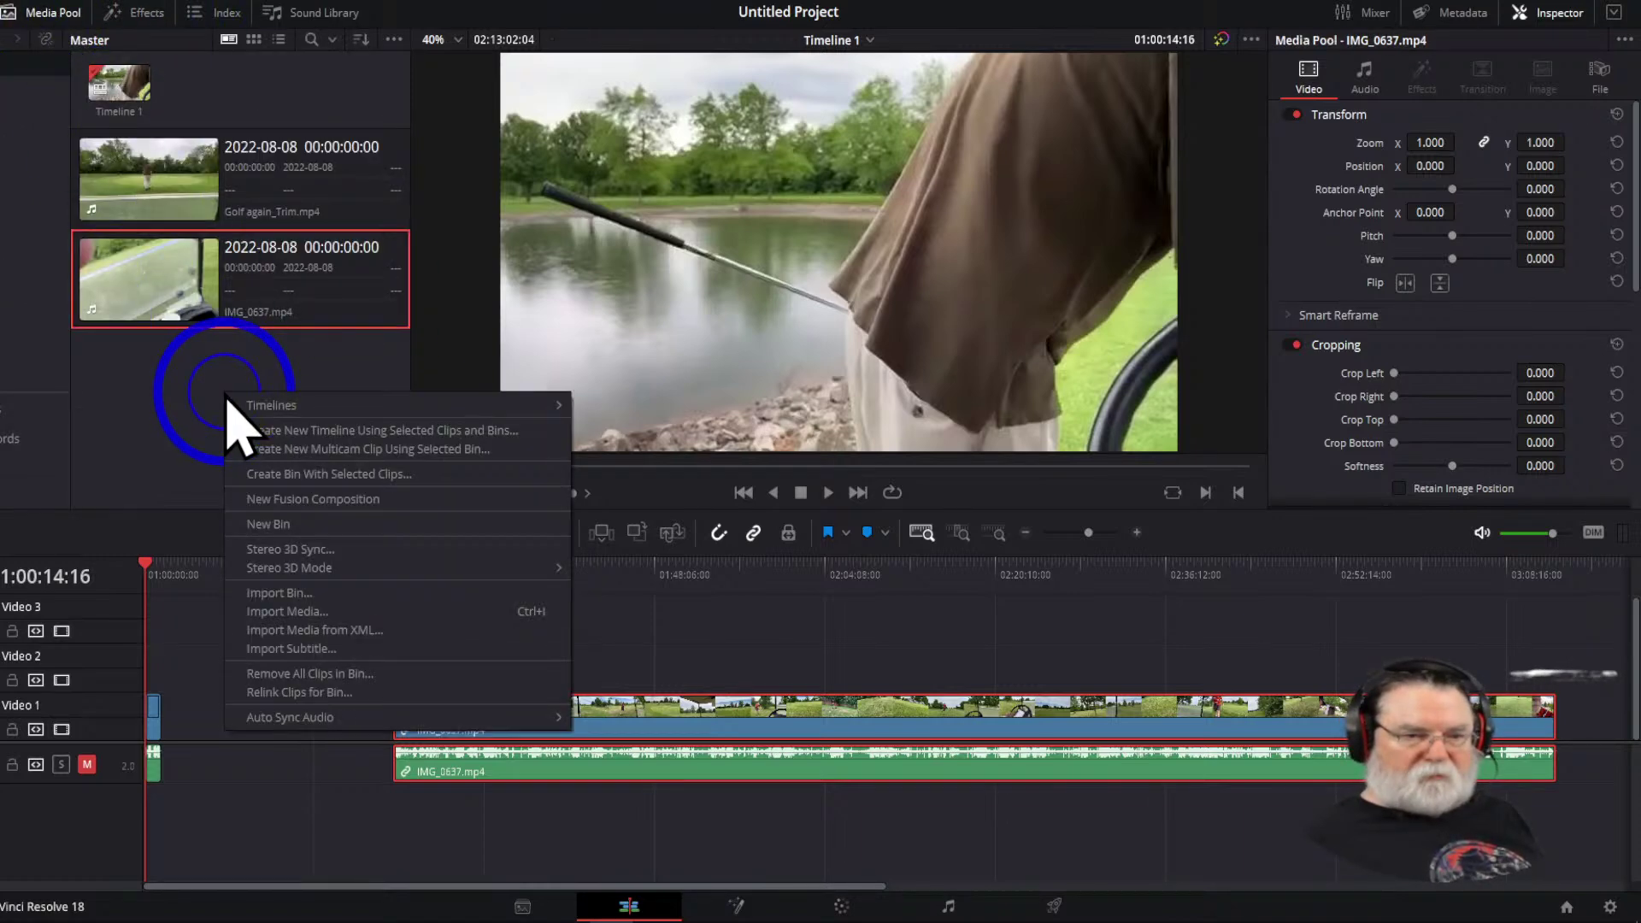
pyautogui.click(288, 613)
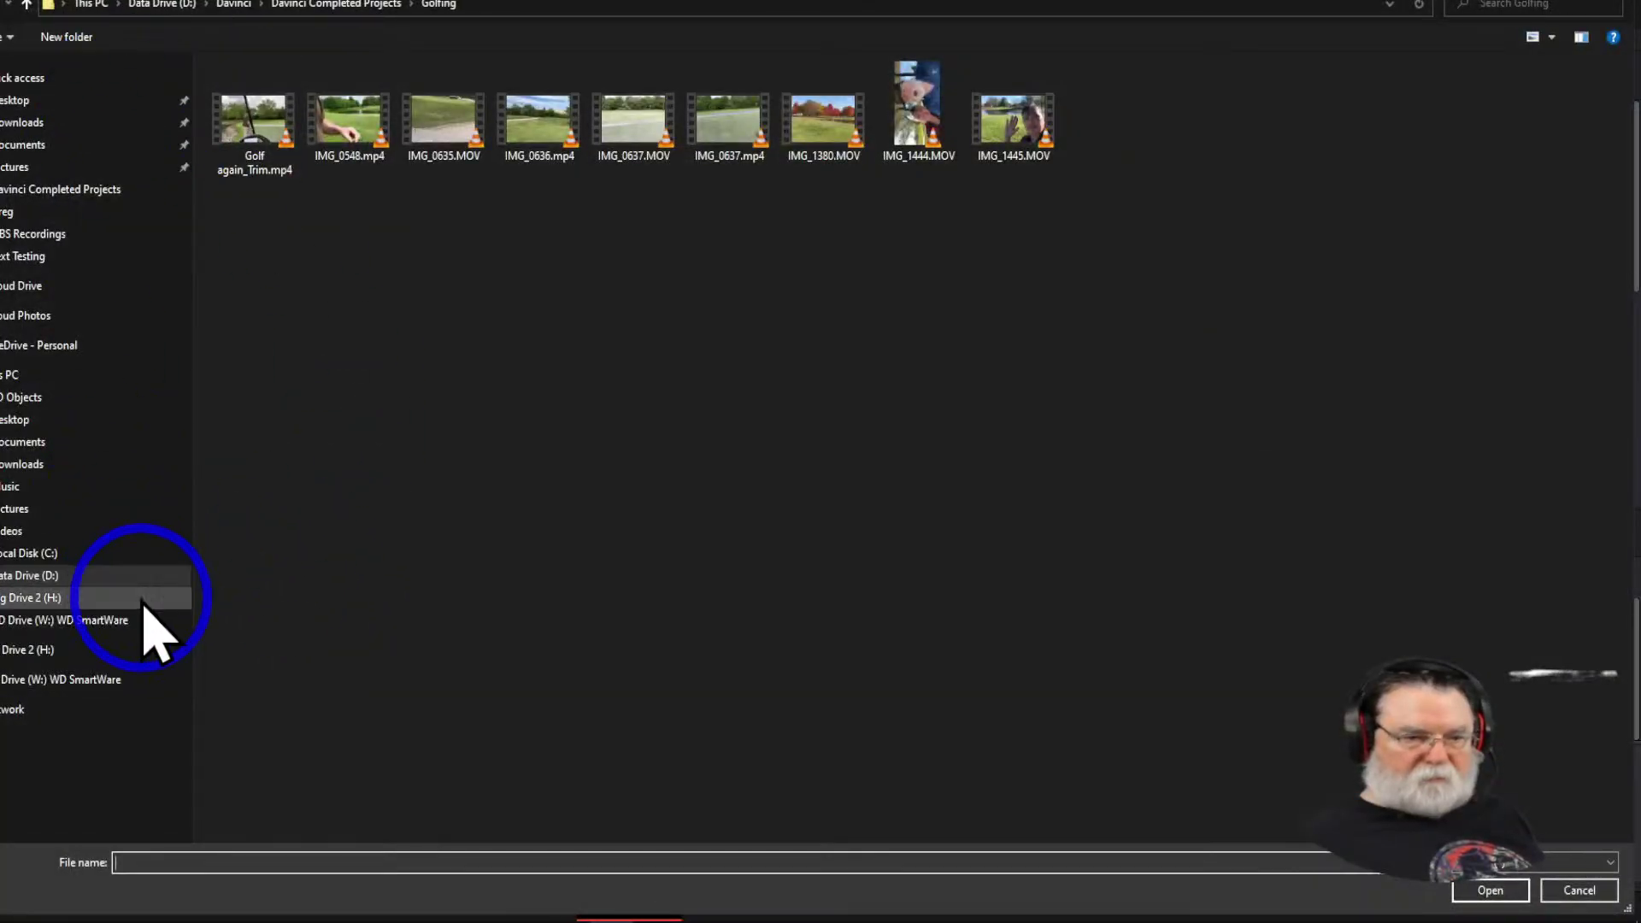
pyautogui.click(47, 581)
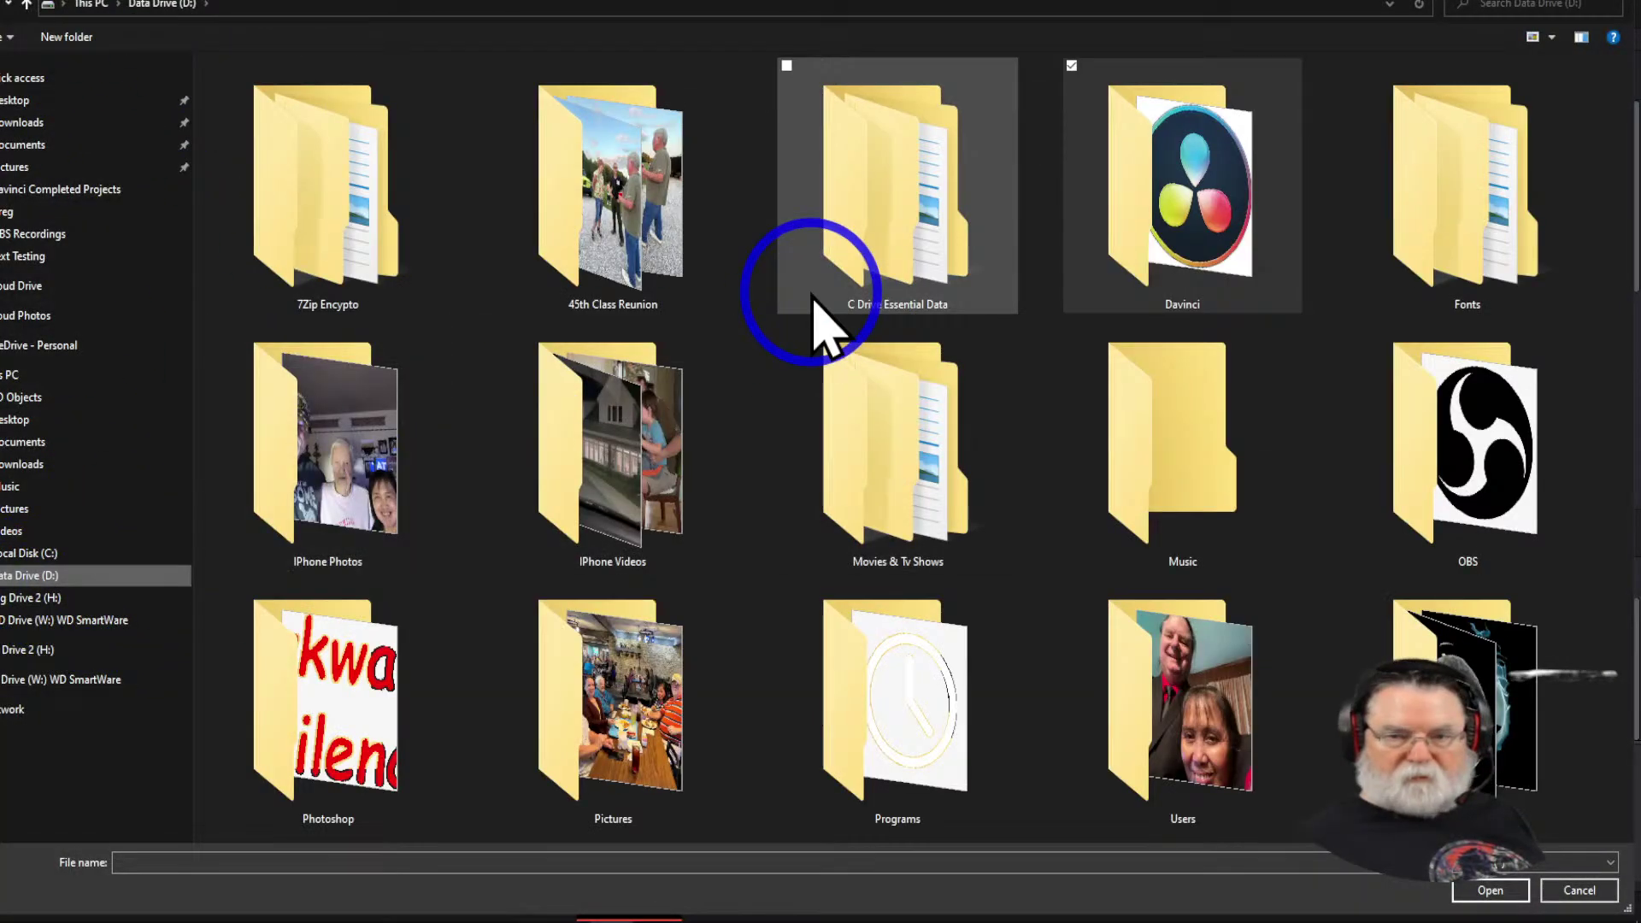
pyautogui.doubleClick(1146, 213)
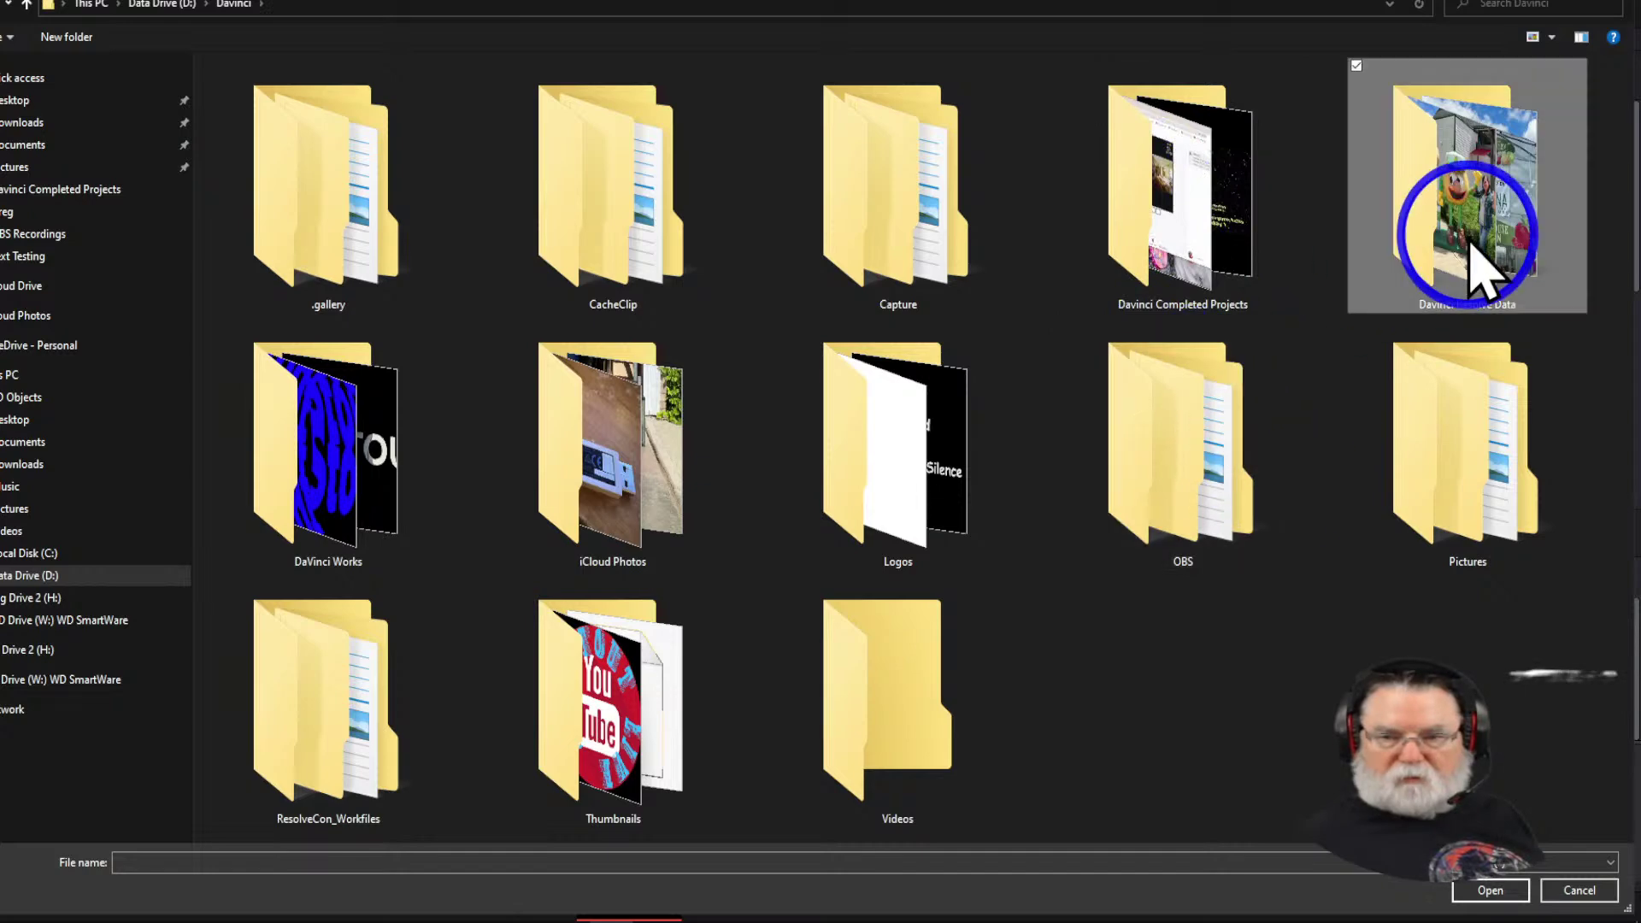
pyautogui.doubleClick(1470, 256)
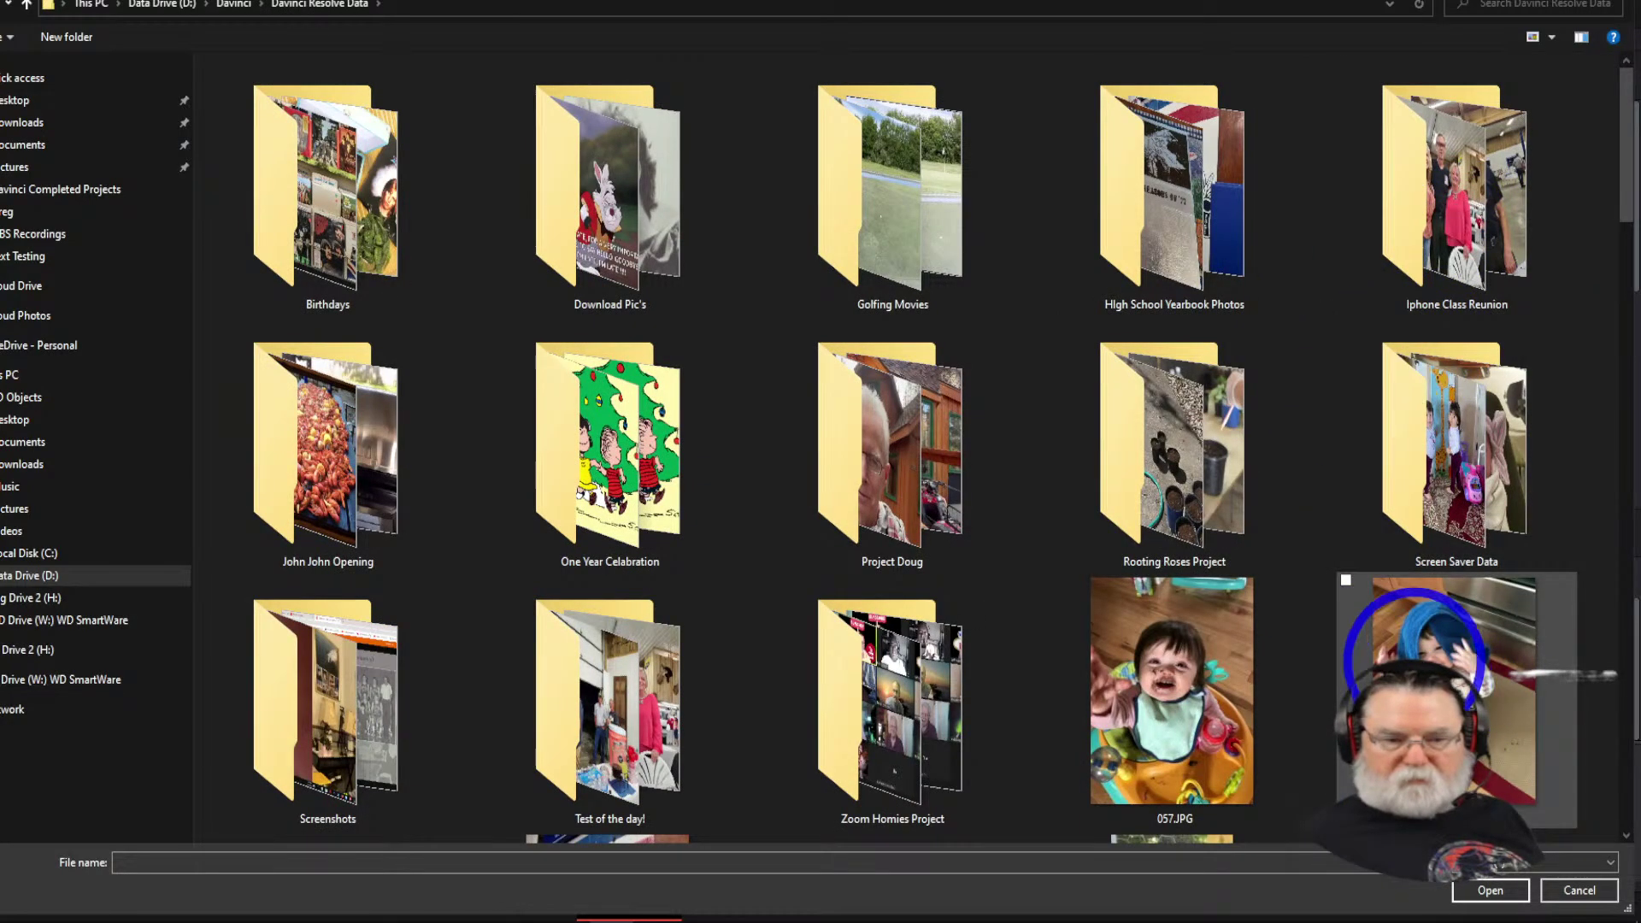
pyautogui.scroll(-10, 1400, 654)
pyautogui.click(905, 488)
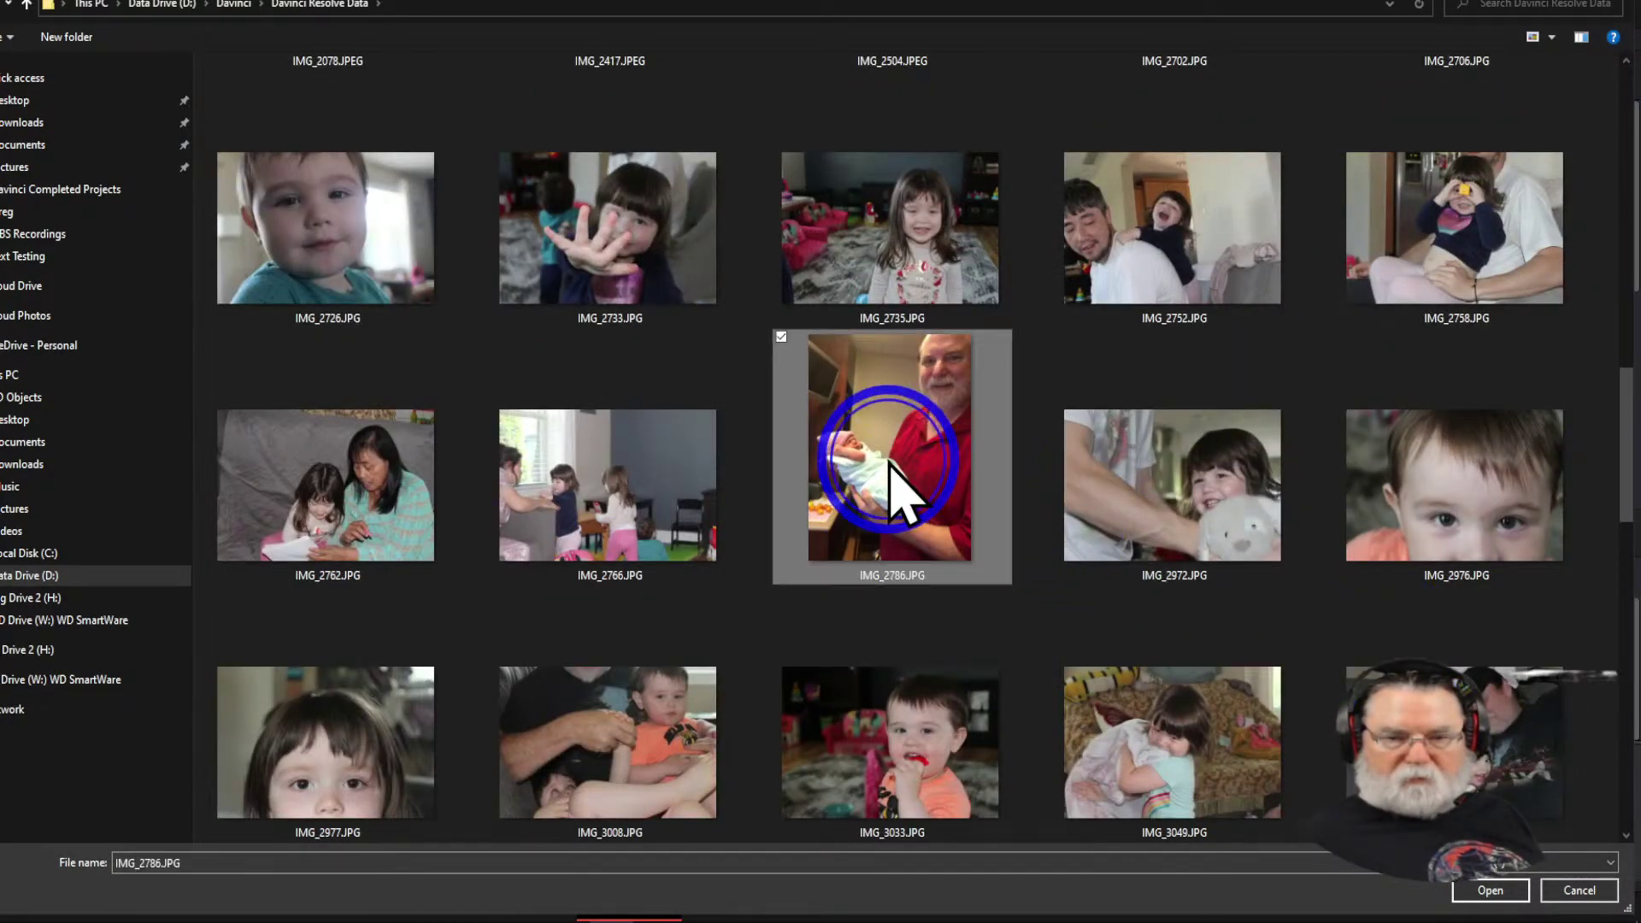
pyautogui.click(1487, 893)
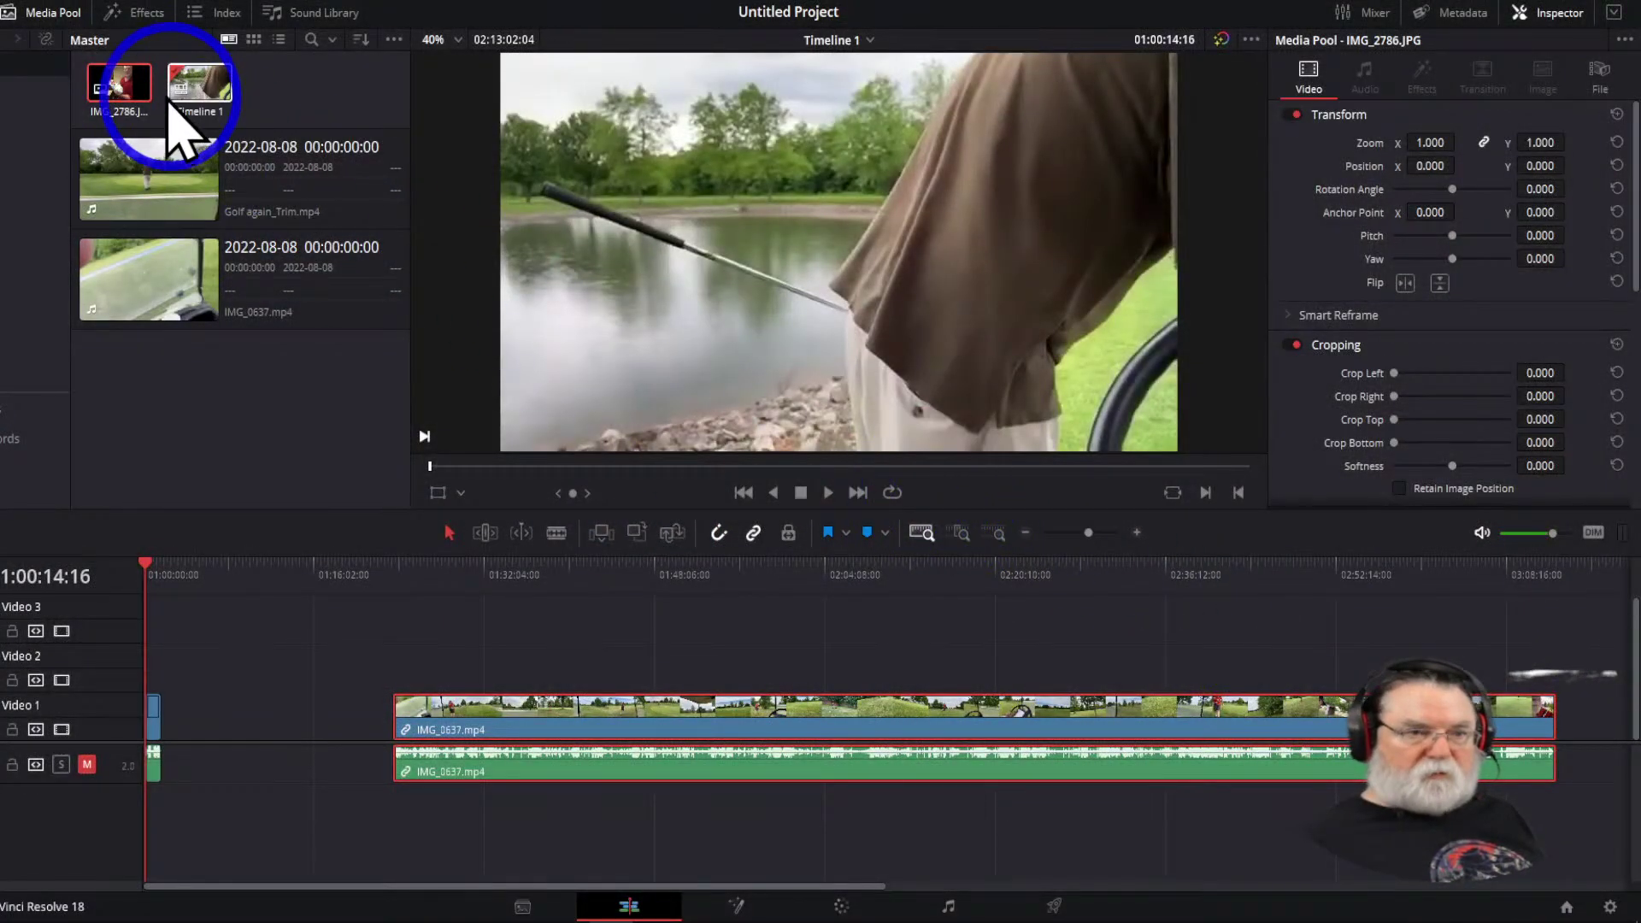
# Place IMG_2786.JPG on Video 1 right after Golf again_Trim.mp4 and save the project
pyautogui.moveTo(119, 90); pyautogui.dragTo(214, 727)
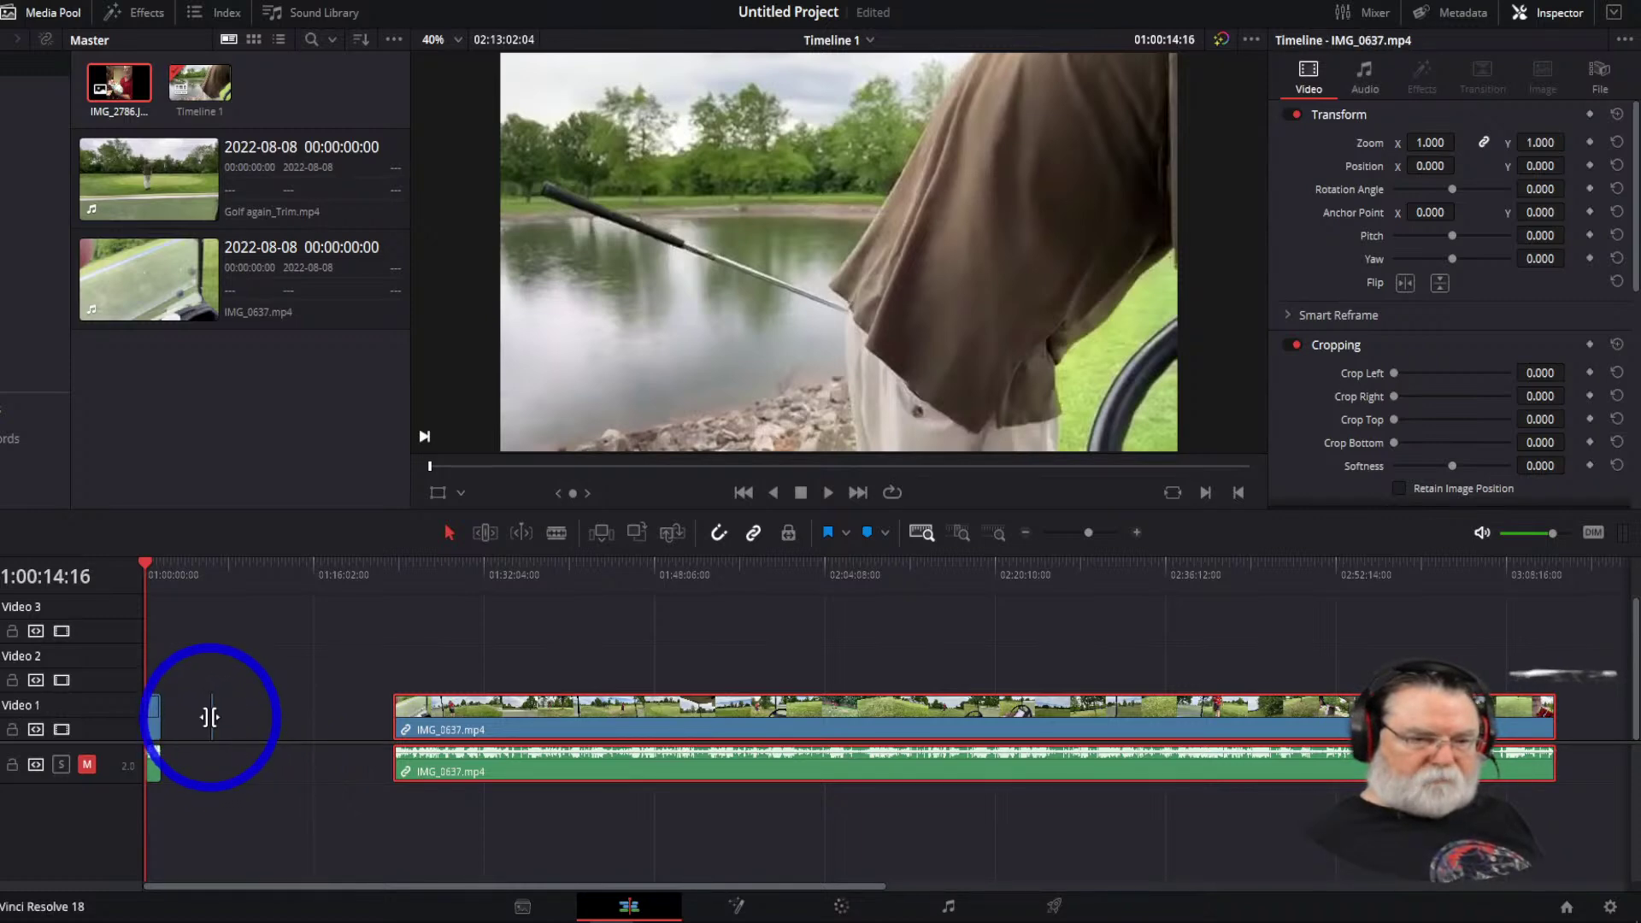
pyautogui.moveTo(210, 716)
pyautogui.mouseDown()
pyautogui.moveTo(275, 715)
pyautogui.moveTo(235, 735)
pyautogui.mouseUp()
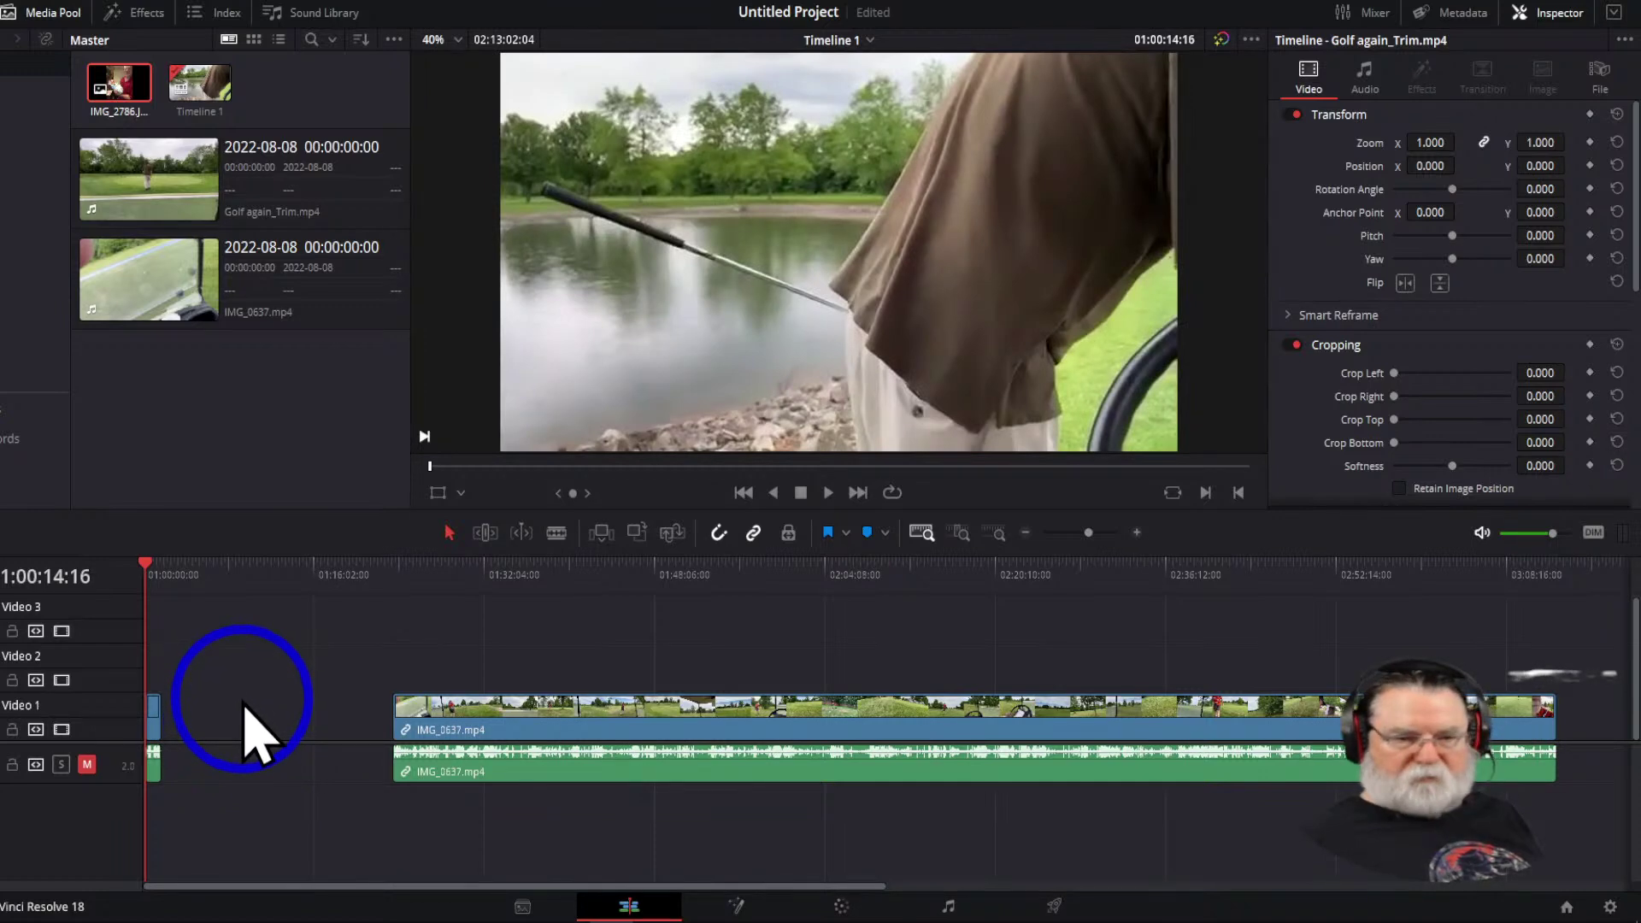
pyautogui.hotkey('ctrl', 's')
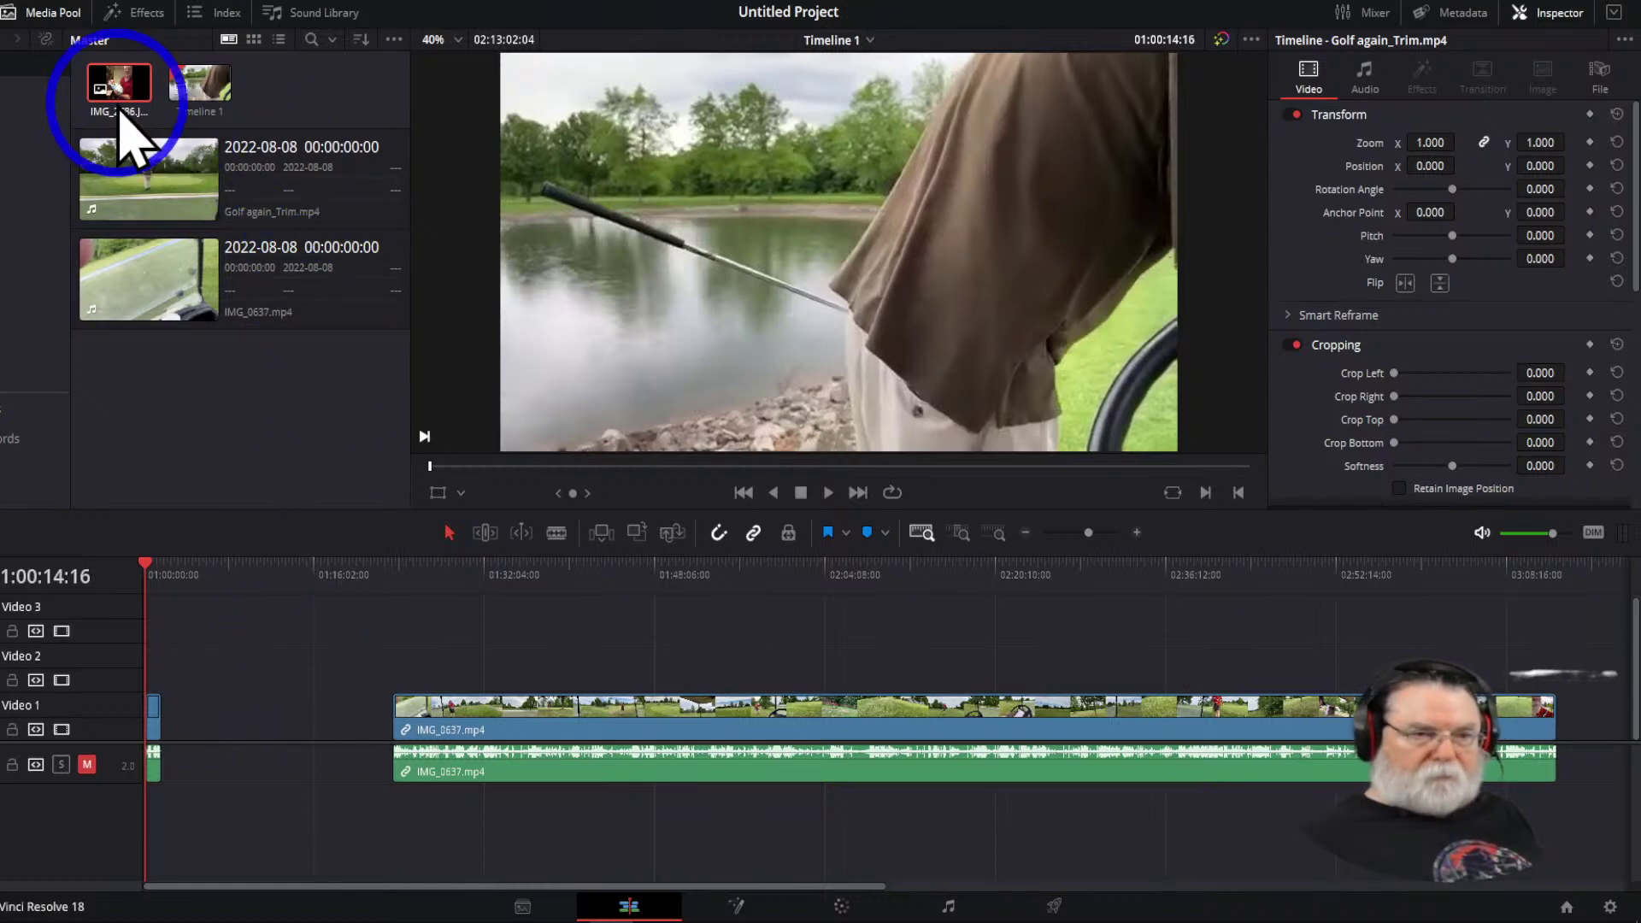
pyautogui.moveTo(114, 96)
pyautogui.mouseDown()
pyautogui.moveTo(200, 722)
pyautogui.moveTo(211, 687)
pyautogui.moveTo(201, 758)
pyautogui.moveTo(192, 688)
pyautogui.moveTo(291, 725)
pyautogui.moveTo(179, 752)
pyautogui.mouseUp()
# Try to apply a Burn Away transition to the cut between Golf again_Trim.mp4 and IMG_2786.JPG, playing and repositioning around the cut
pyautogui.click(146, 26)
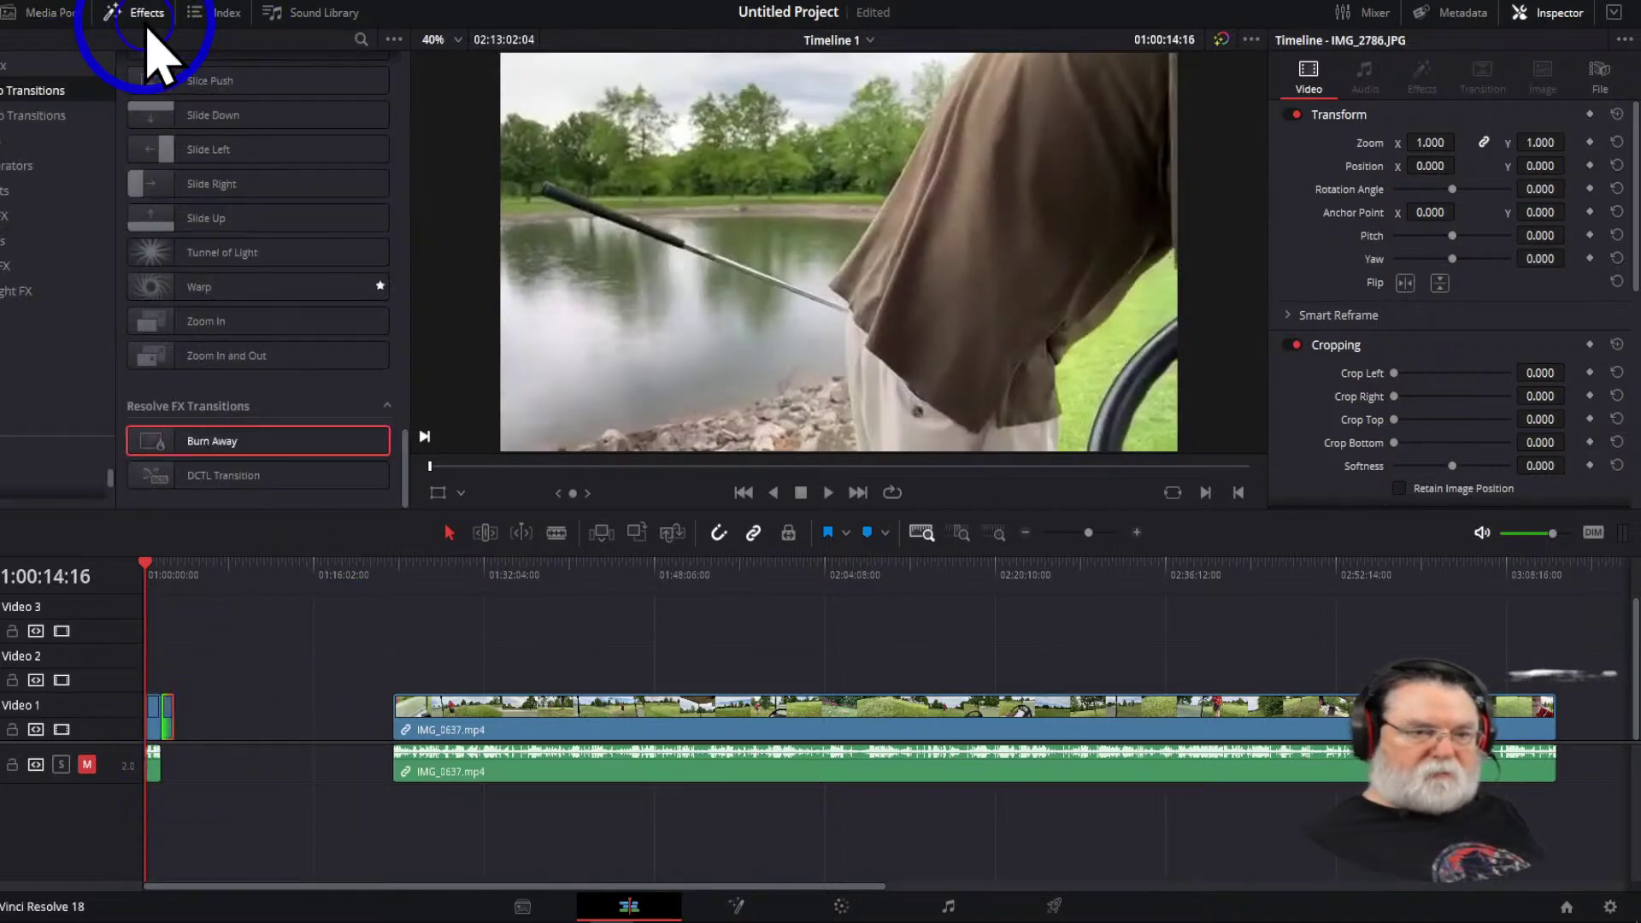
pyautogui.moveTo(204, 442)
pyautogui.mouseDown()
pyautogui.moveTo(218, 551)
pyautogui.moveTo(170, 711)
pyautogui.mouseUp()
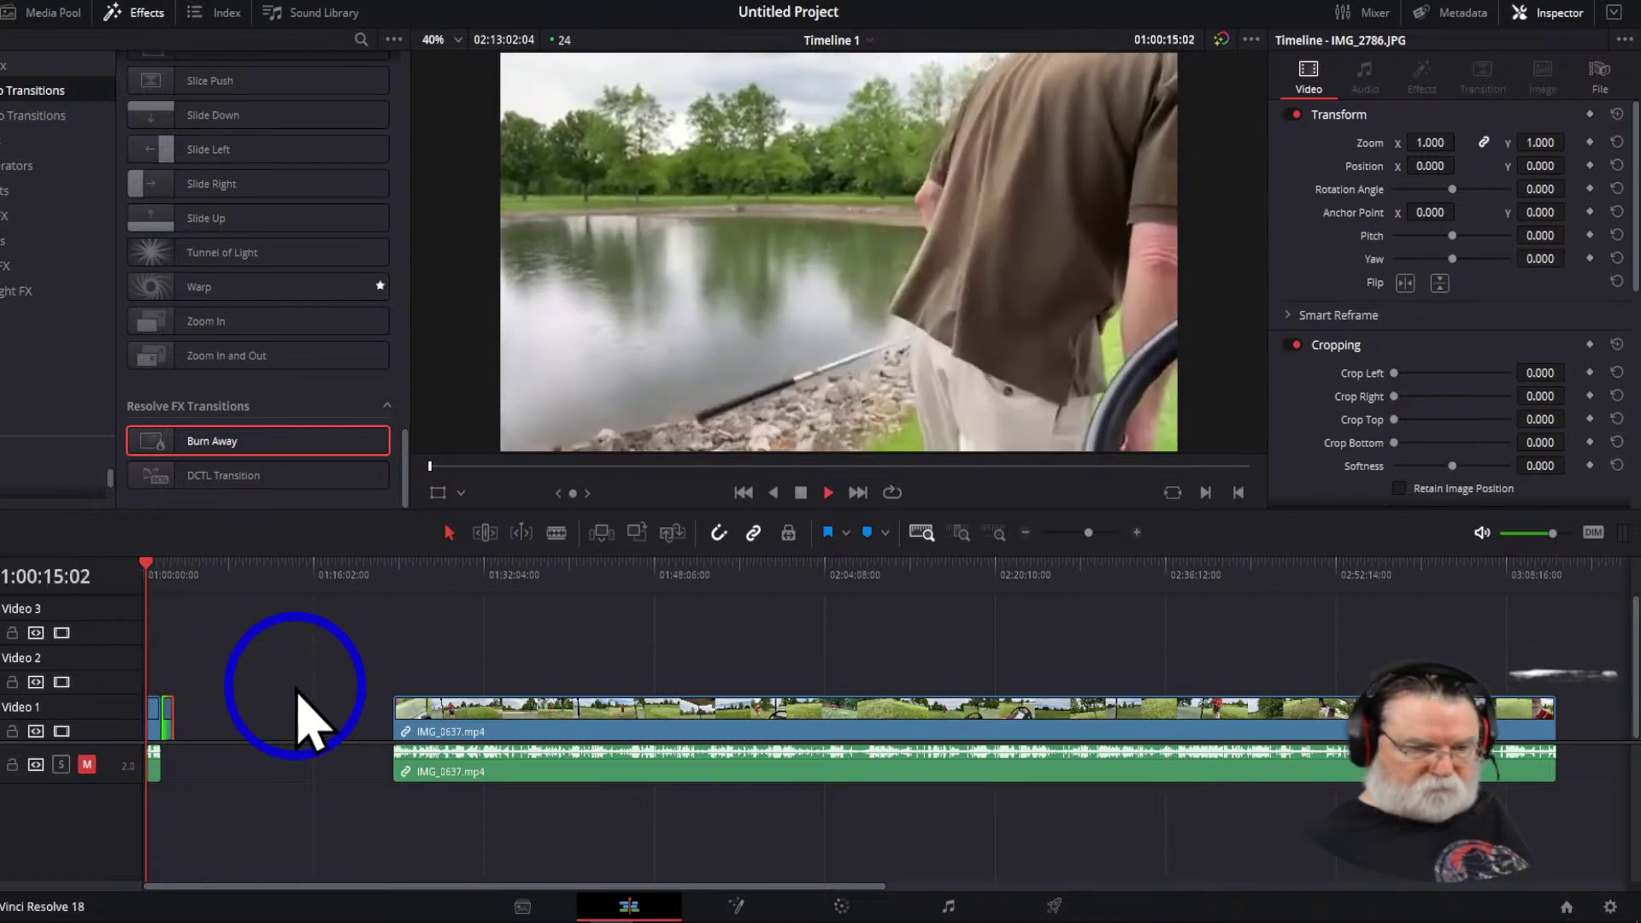
pyautogui.click(160, 568)
pyautogui.press('space')
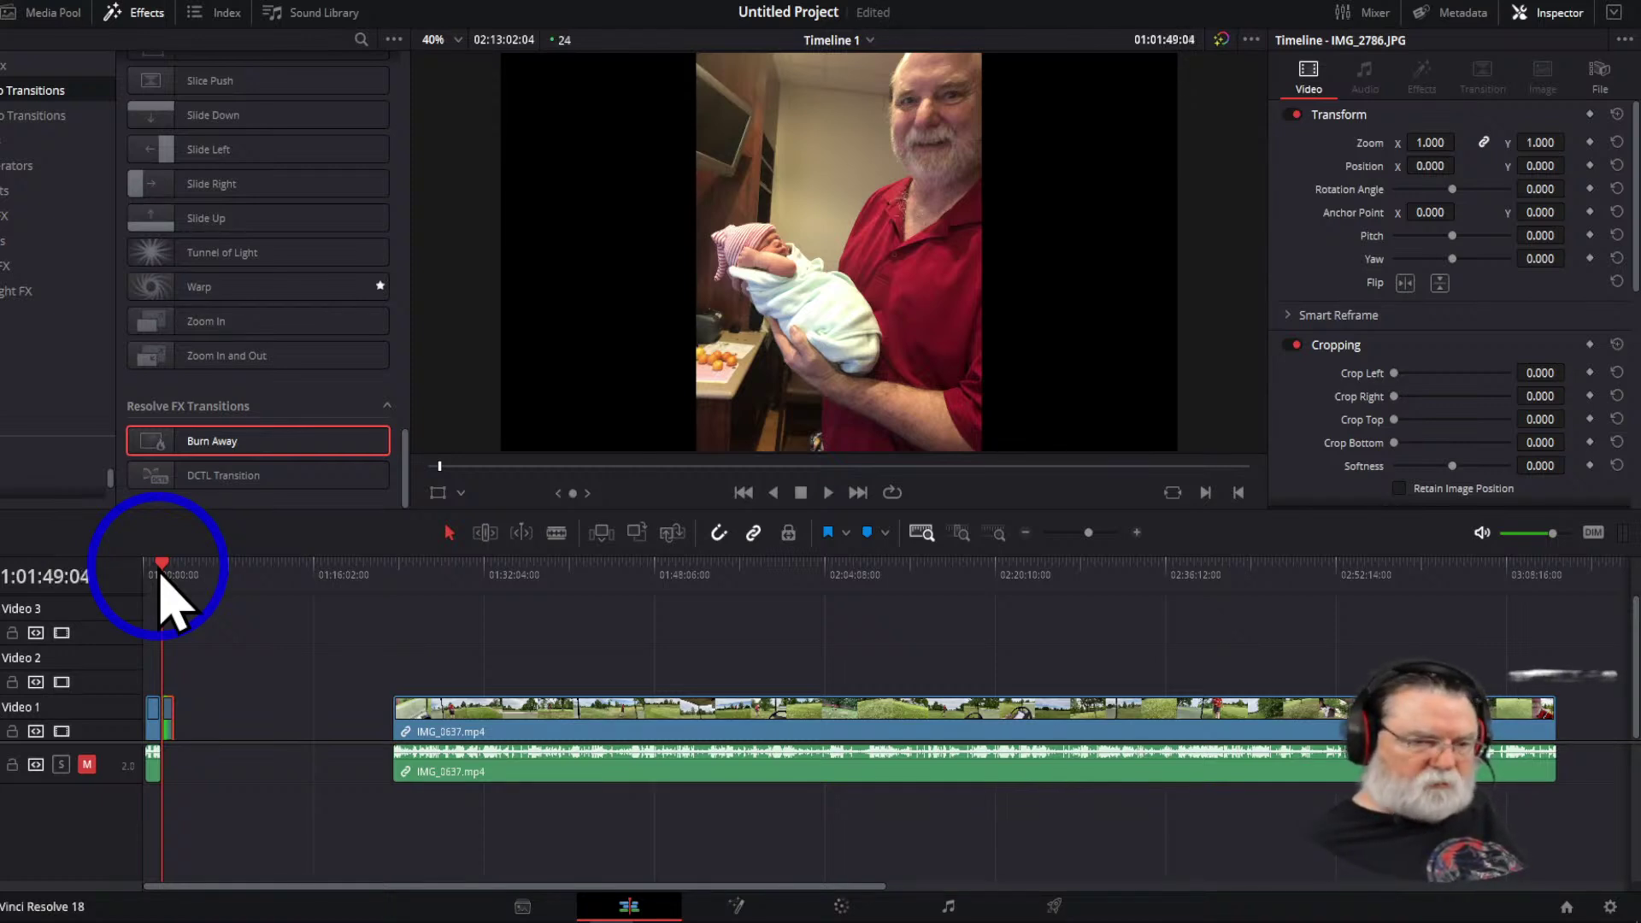
pyautogui.click(799, 494)
pyautogui.click(163, 570)
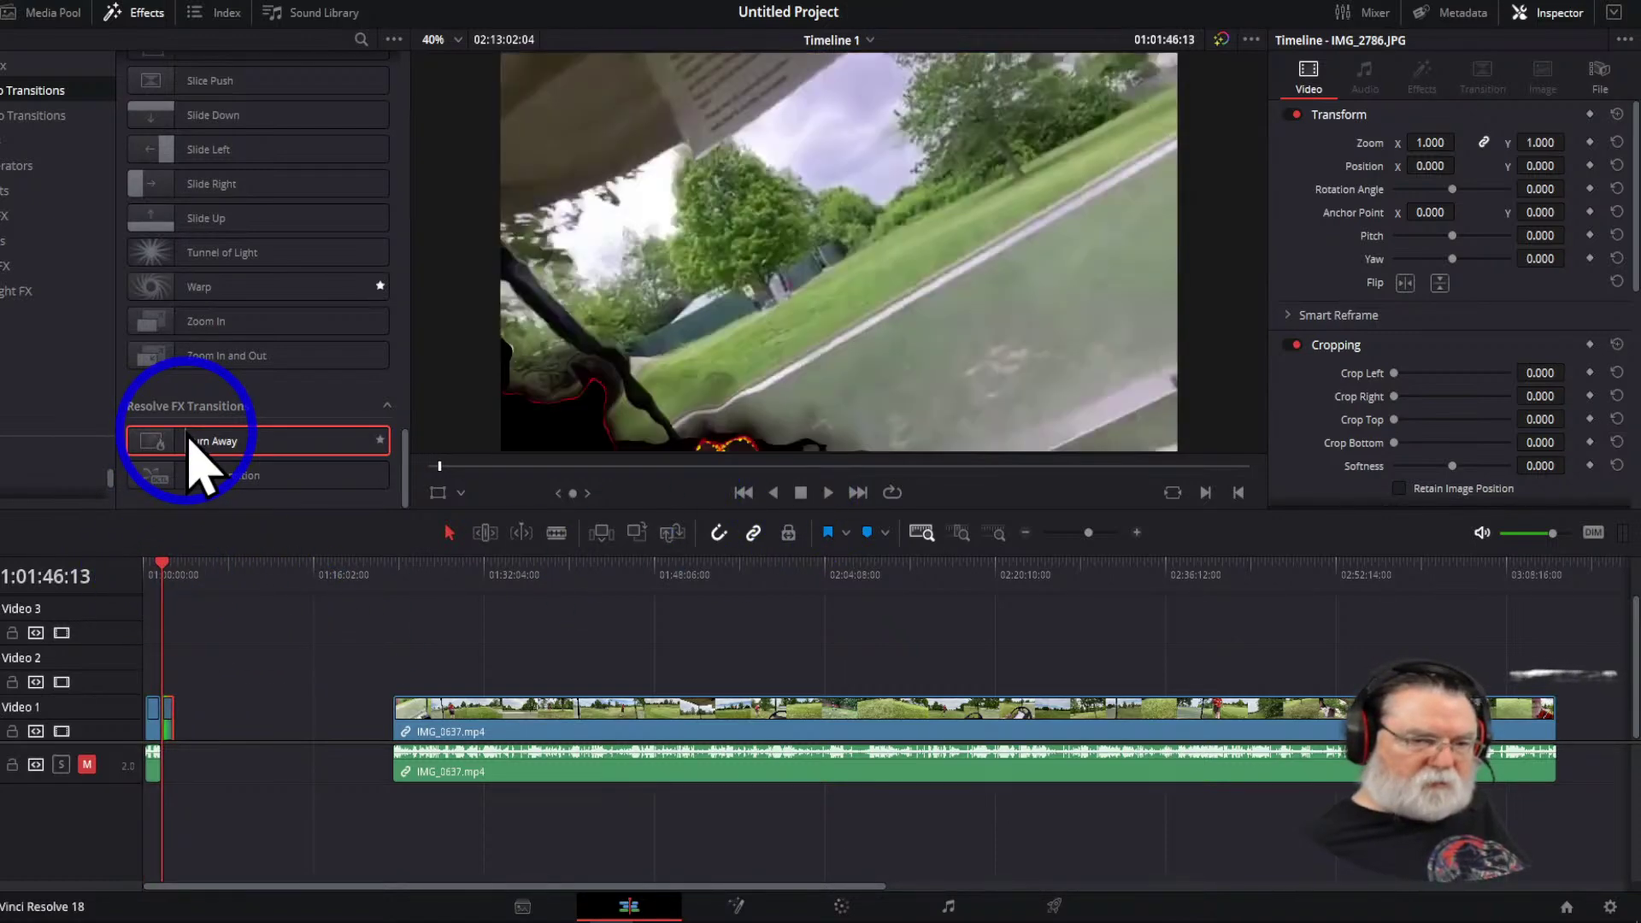
pyautogui.moveTo(188, 437)
pyautogui.mouseDown()
pyautogui.moveTo(213, 616)
pyautogui.moveTo(192, 711)
pyautogui.moveTo(151, 699)
pyautogui.moveTo(151, 725)
pyautogui.moveTo(156, 705)
pyautogui.mouseUp()
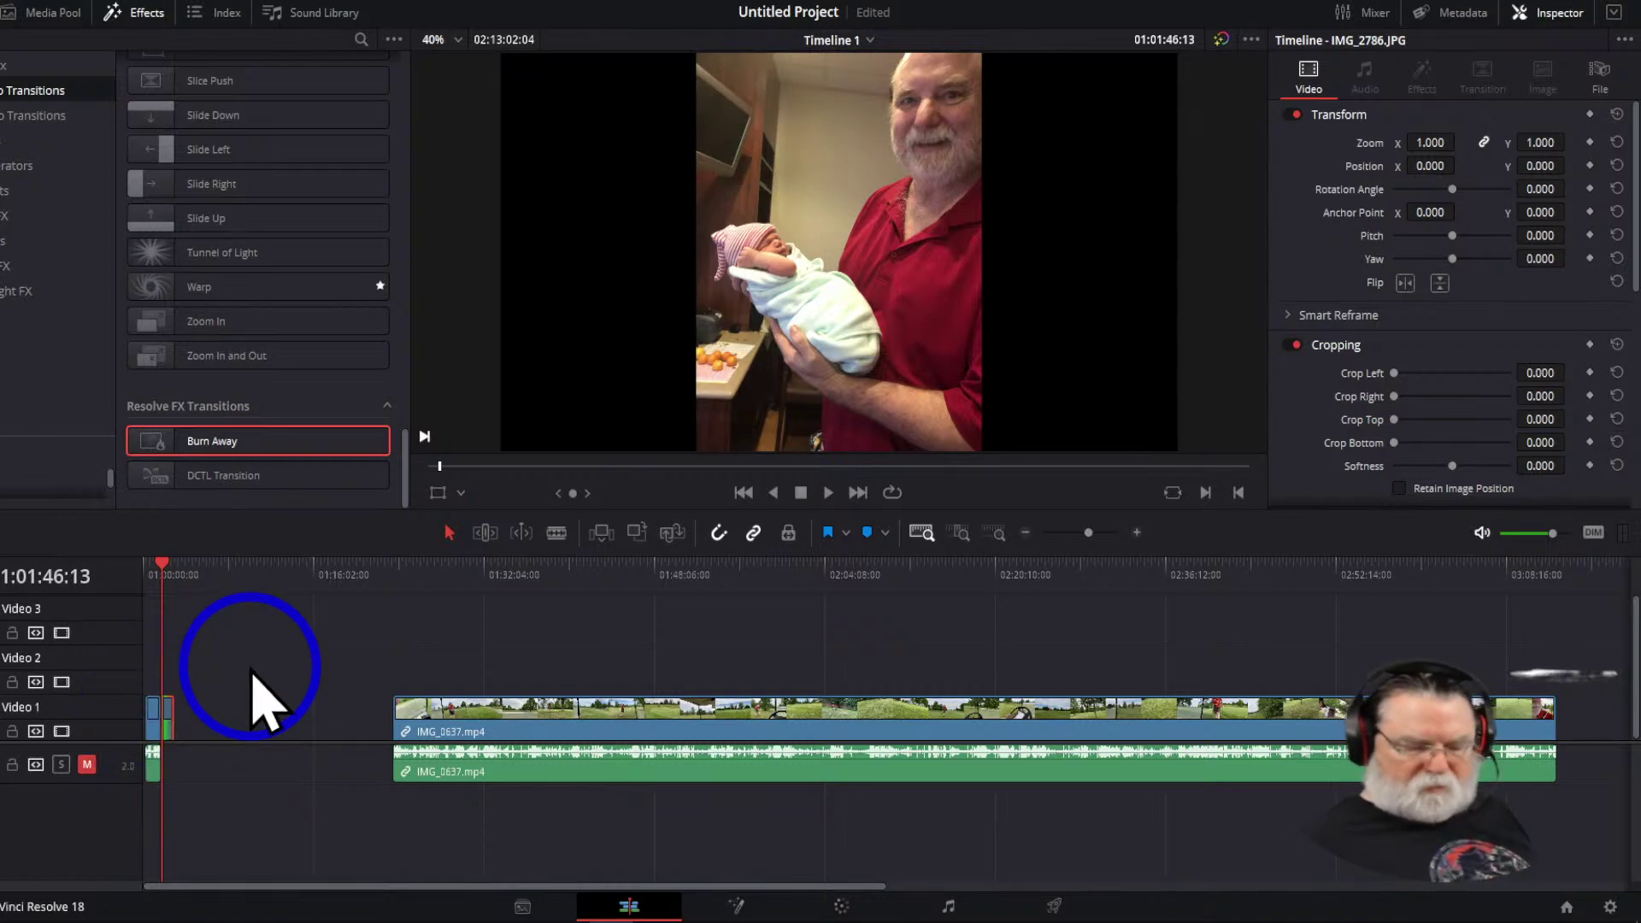
# Undo the recent edits until only Golf again_Trim.mp4 remains on the timeline
pyautogui.moveTo(254, 679); pyautogui.dragTo(254, 679)
pyautogui.hotkey('ctrl', 'z')
pyautogui.hotkey('ctrl', 'z')
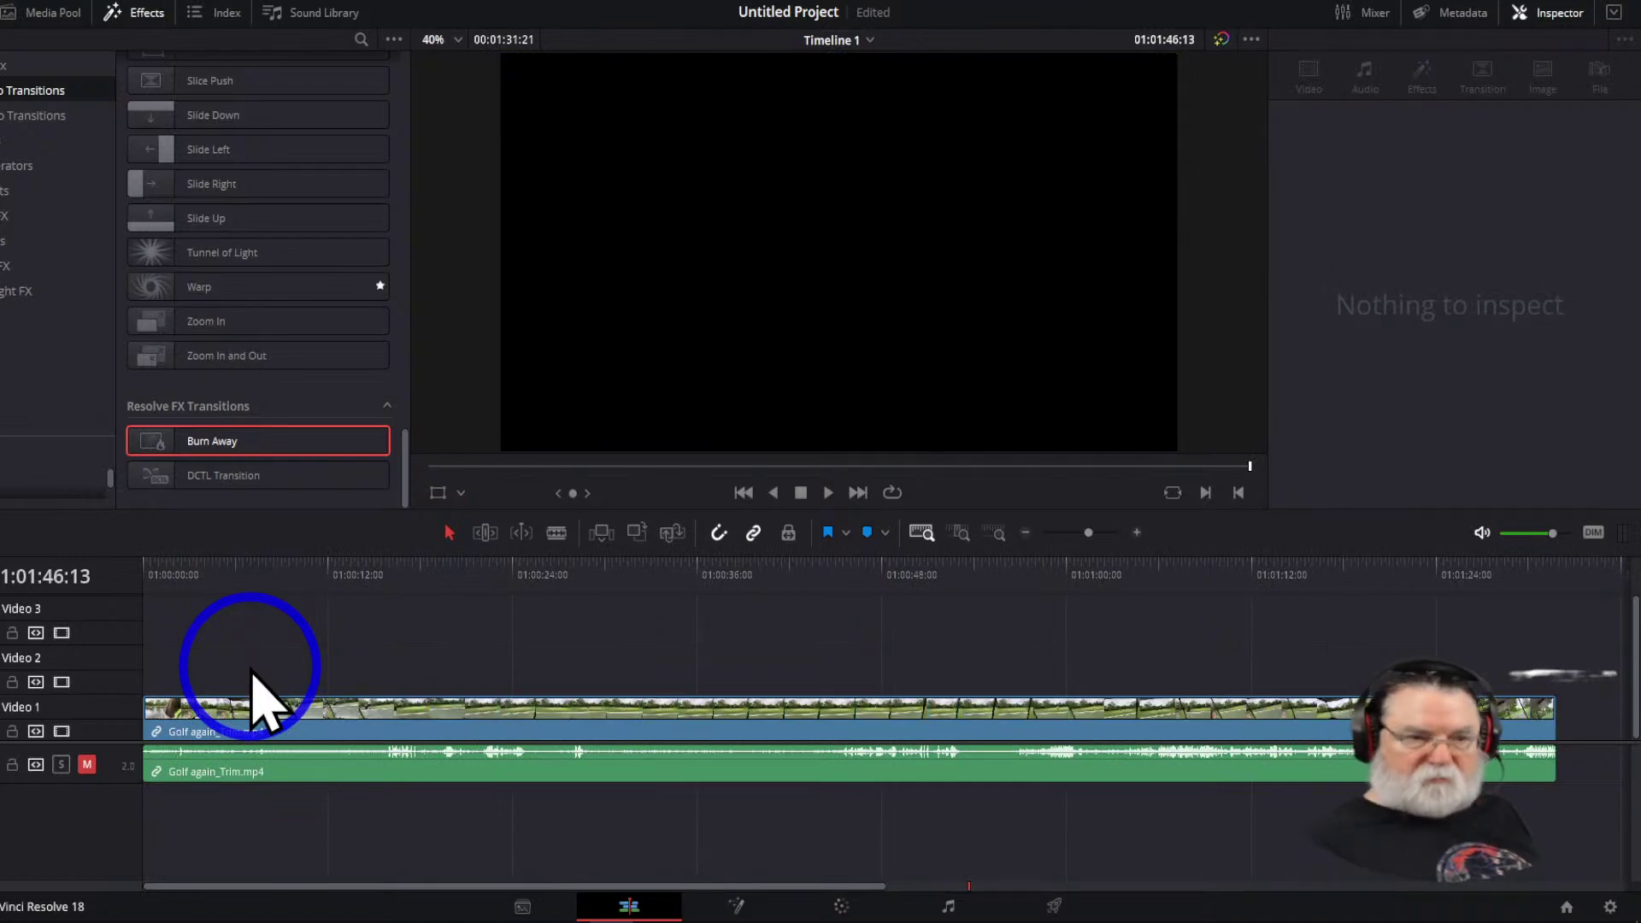
# Check the media pool and move the playhead beyond the end of Golf again_Trim.mp4 to 01:02:40:02
pyautogui.click(36, 16)
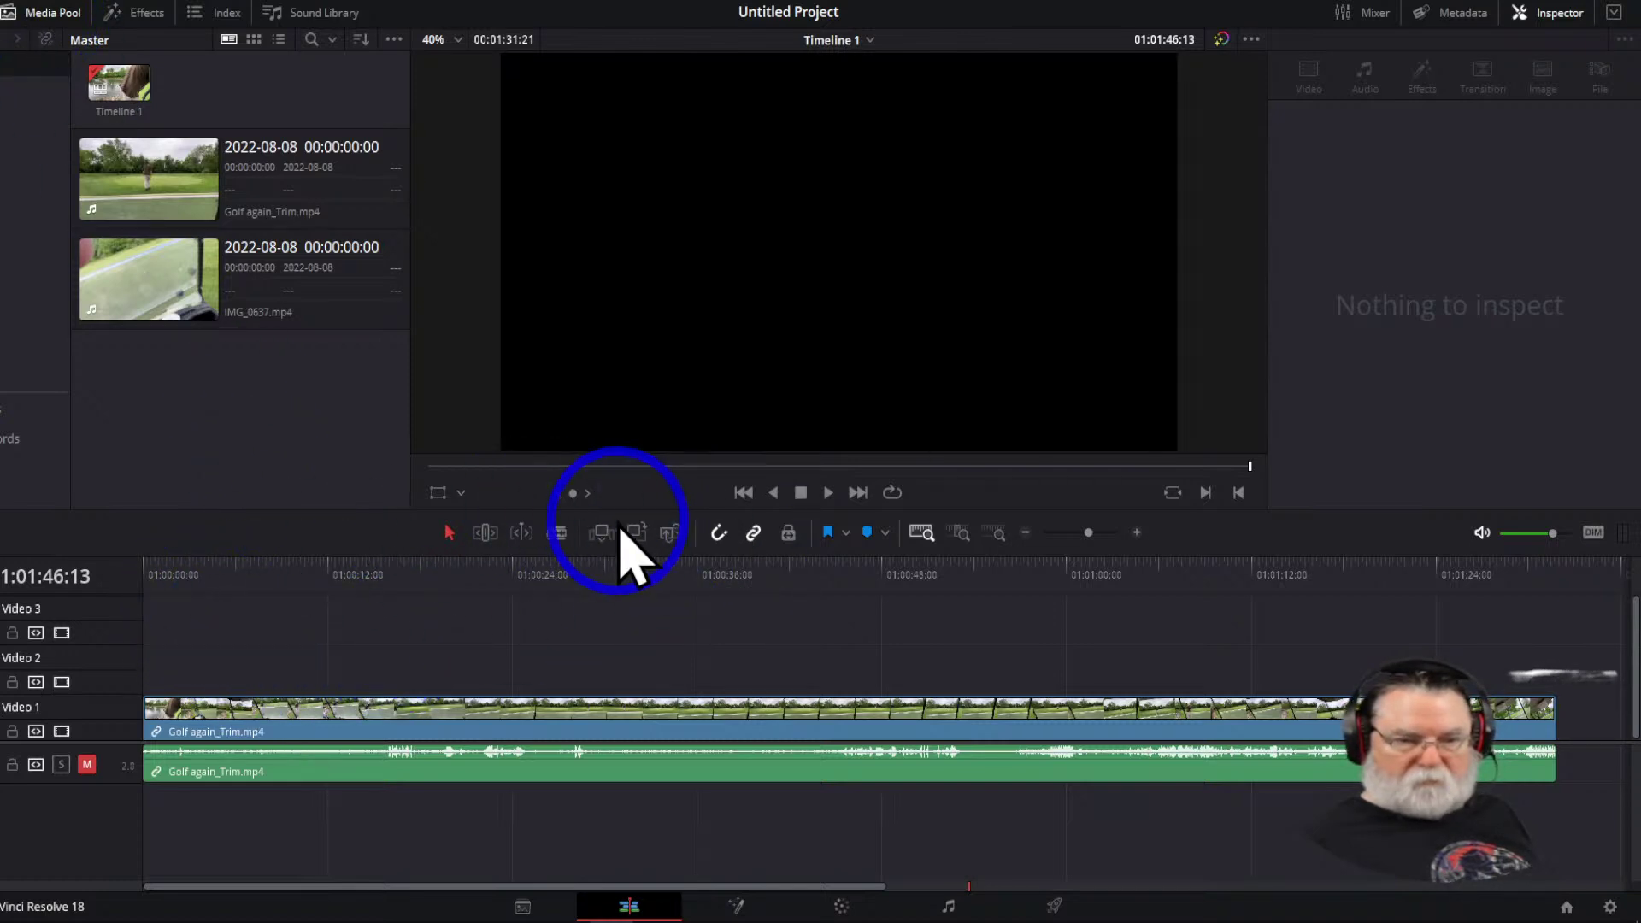
pyautogui.click(734, 494)
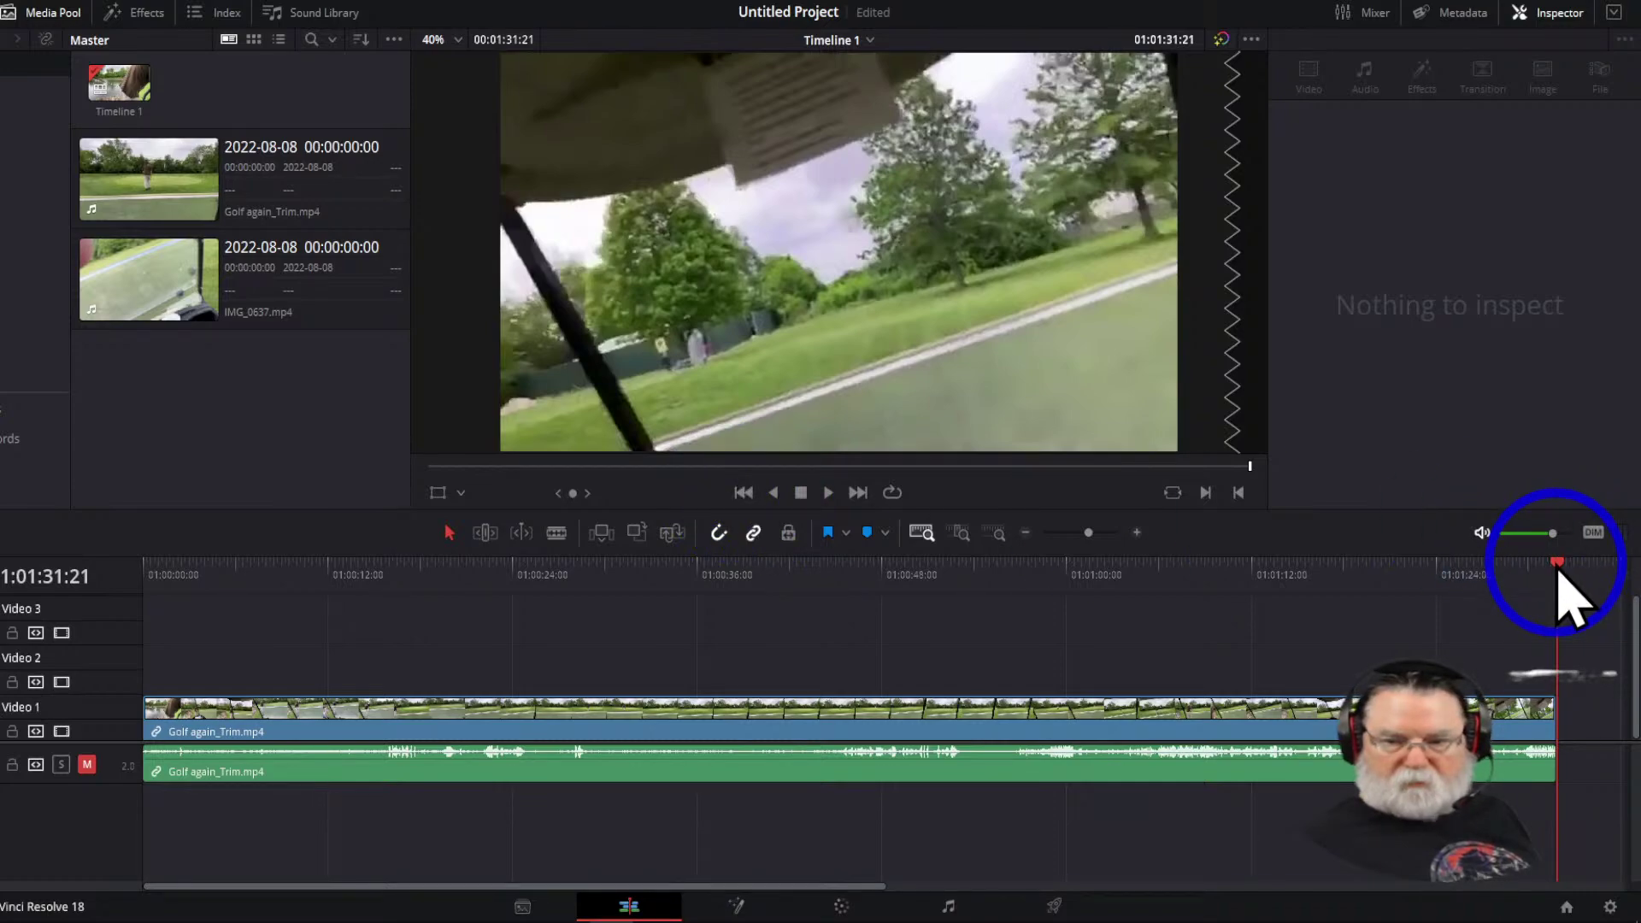
pyautogui.moveTo(1557, 570); pyautogui.dragTo(1252, 574)
pyautogui.moveTo(1393, 658); pyautogui.dragTo(1582, 659)
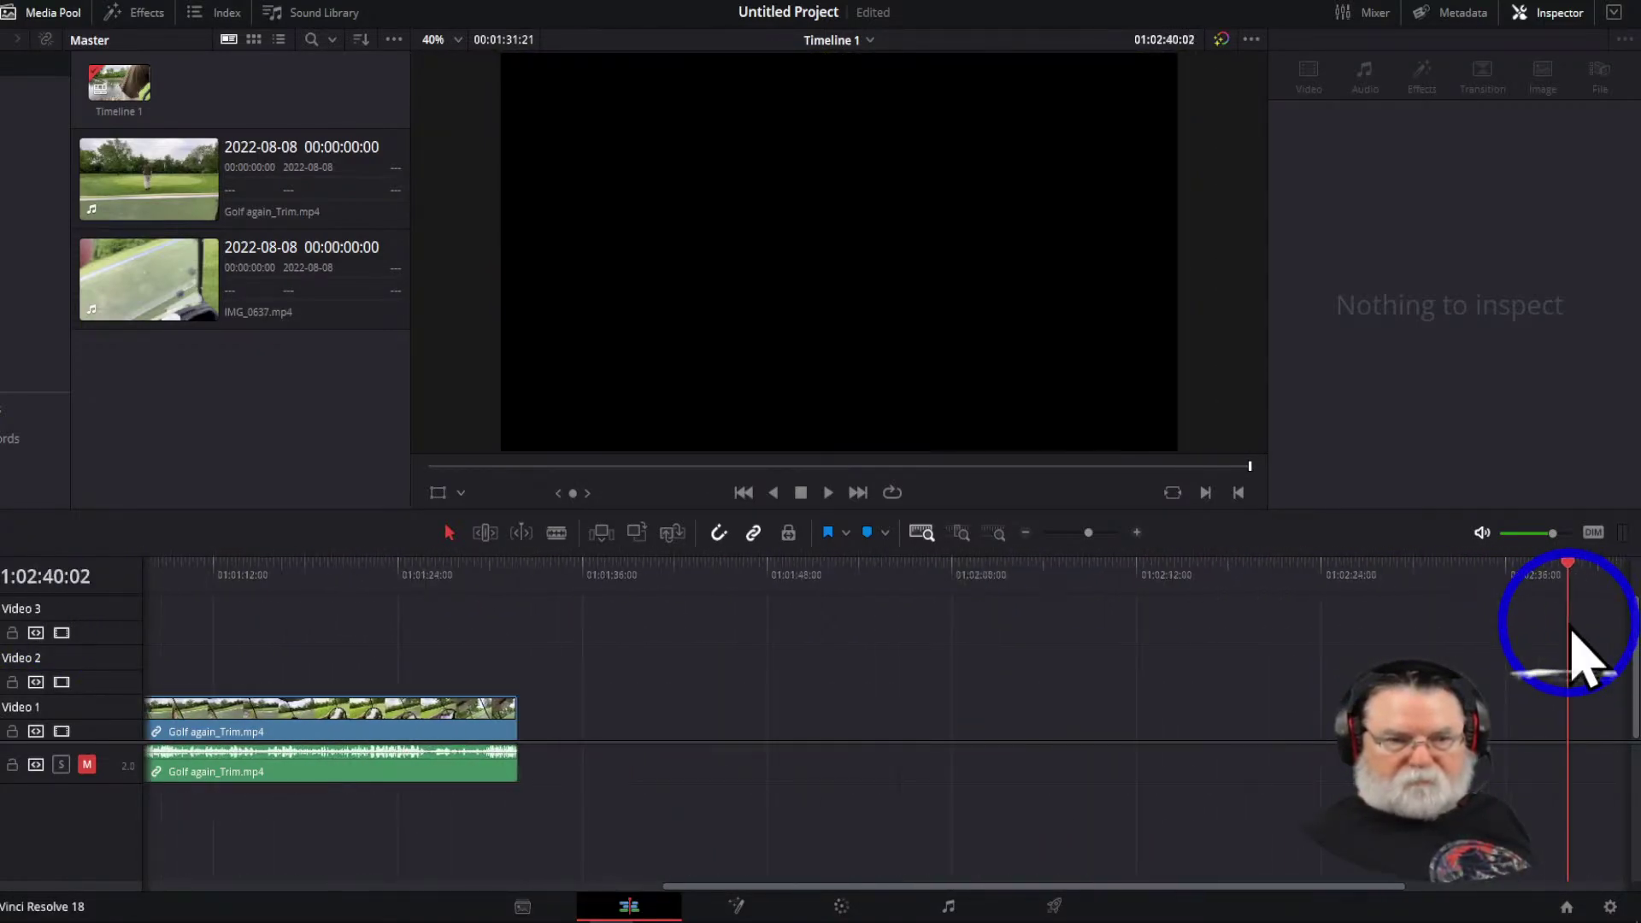
# Import the image IMG_0791 (2).JPEG from the Davinci Resolve Data folder into the media pool
pyautogui.rightClick(191, 372)
pyautogui.click(239, 564)
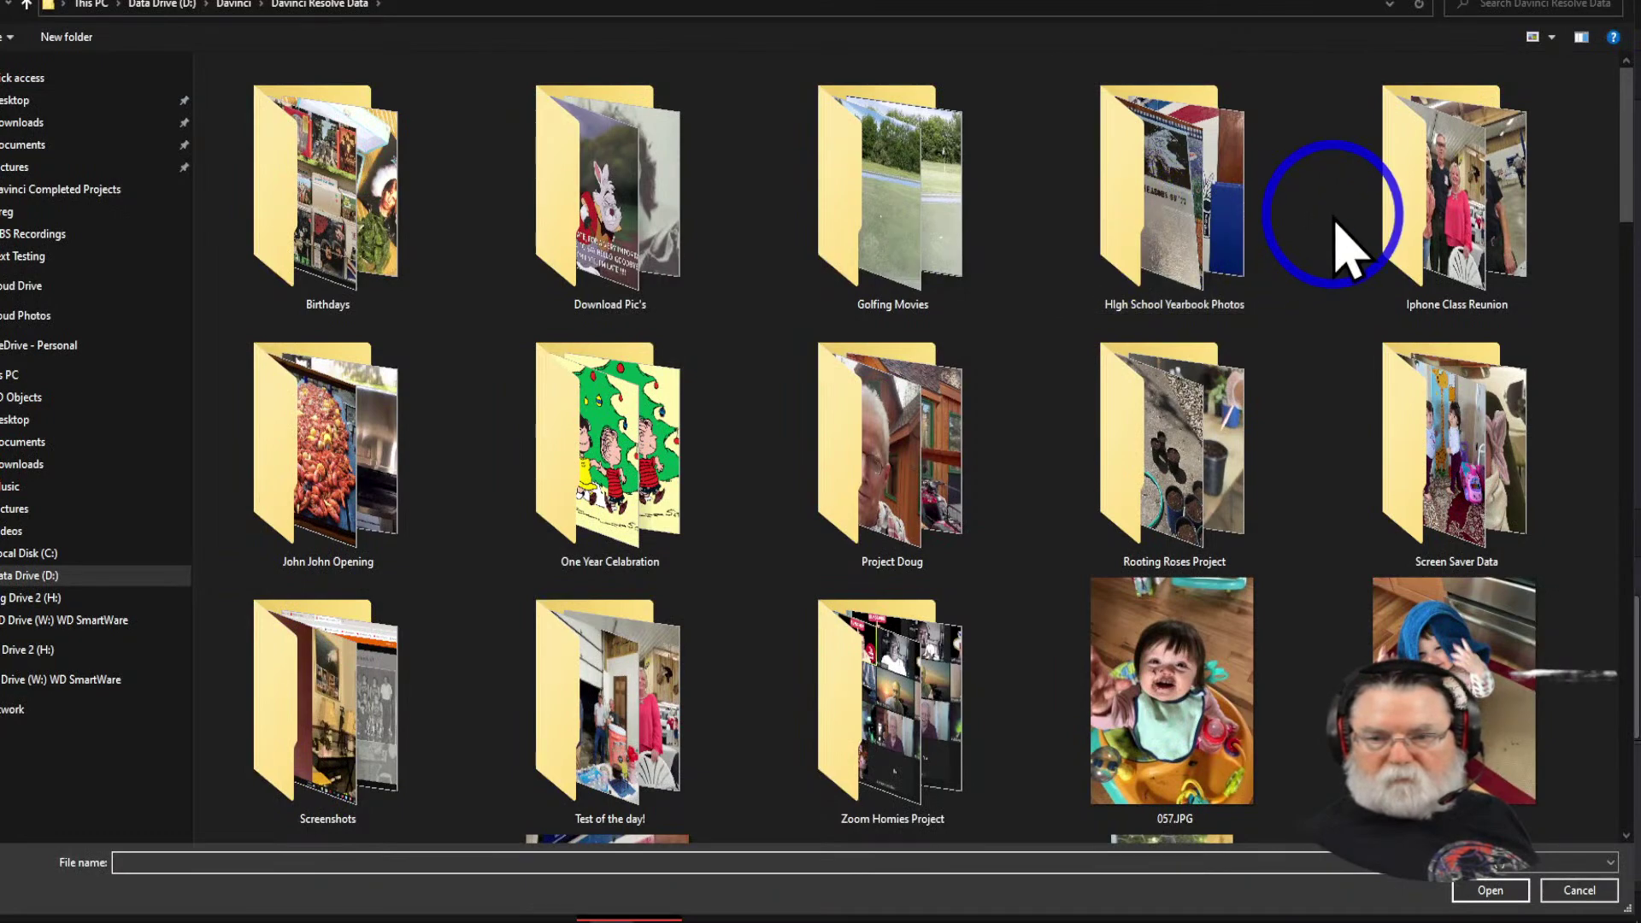
pyautogui.click(30, 7)
pyautogui.doubleClick(1402, 227)
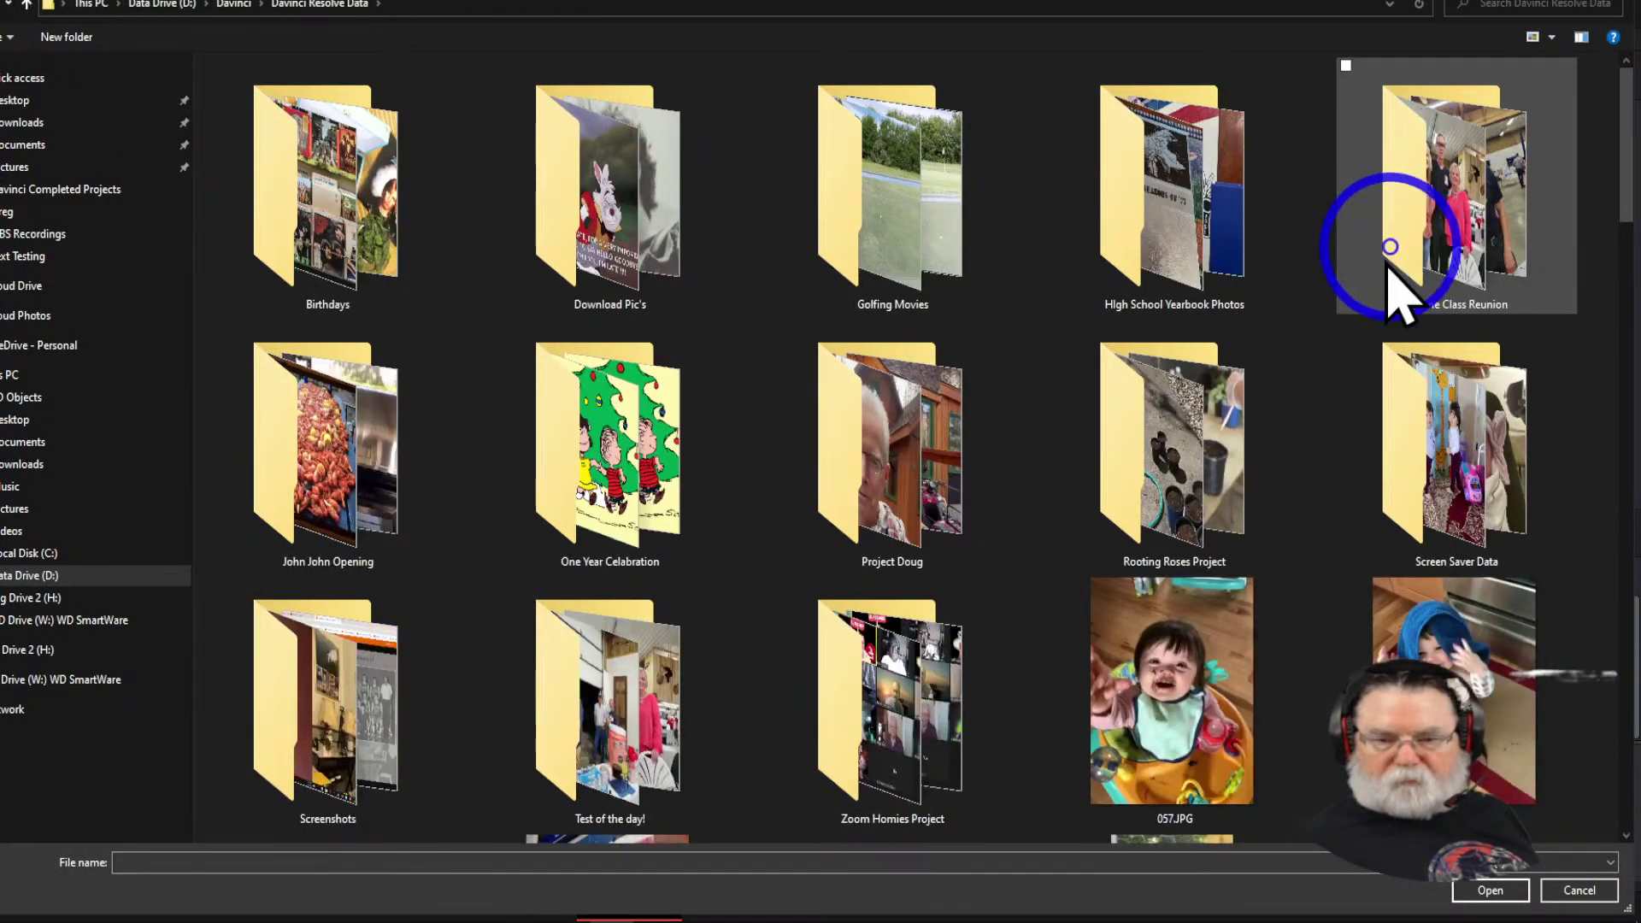
pyautogui.scroll(-5, 1367, 342)
pyautogui.click(923, 713)
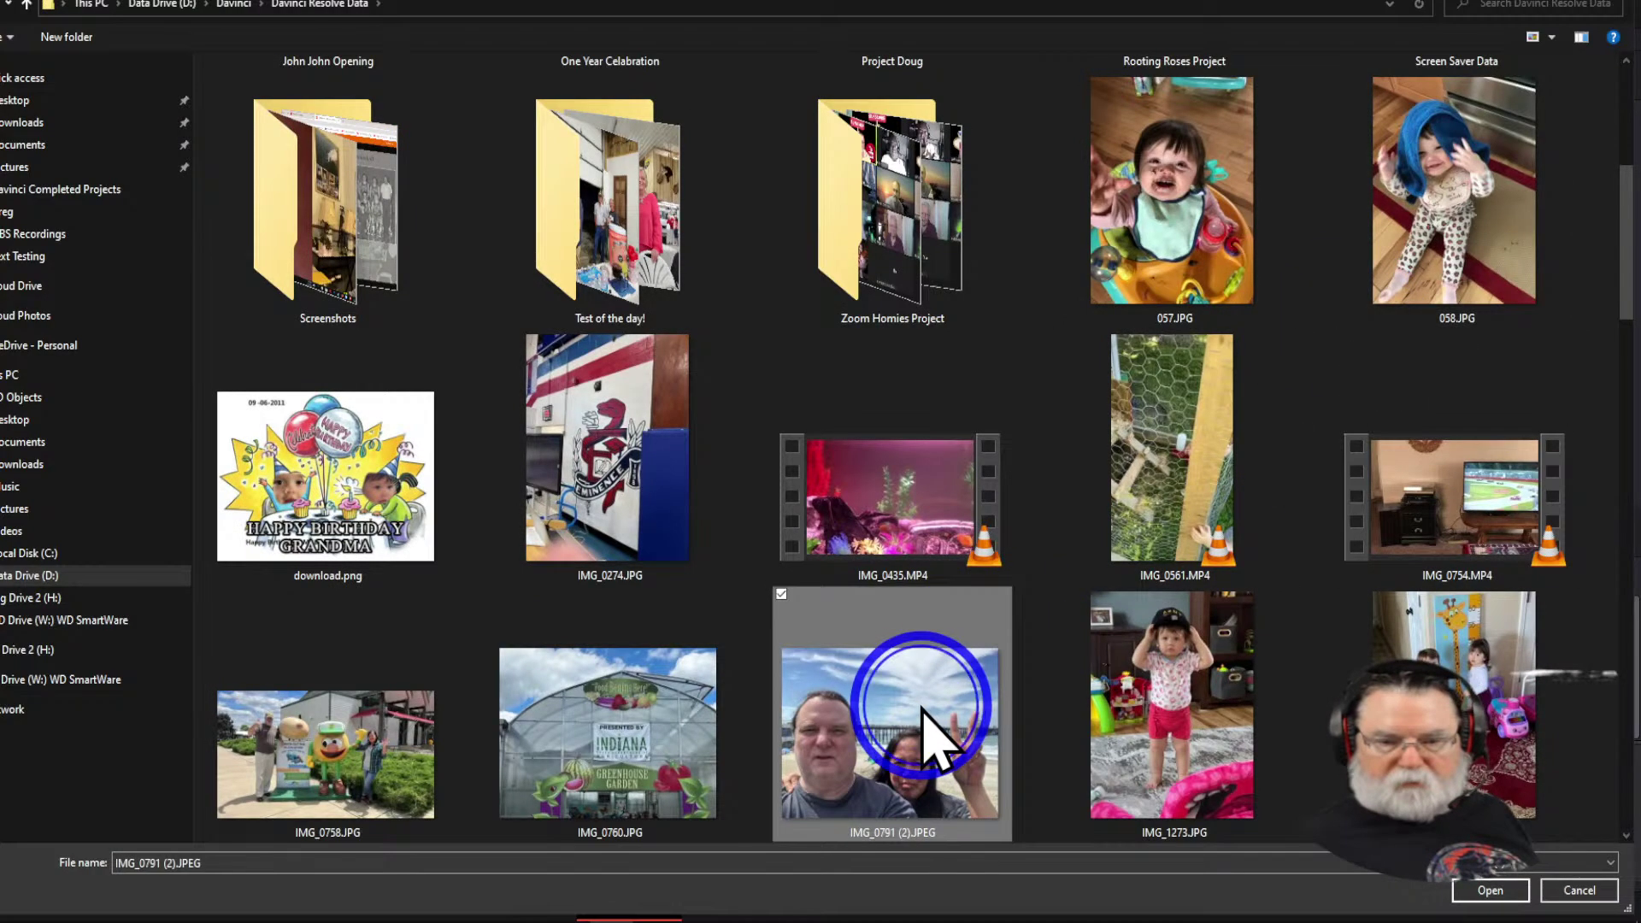
pyautogui.click(1488, 890)
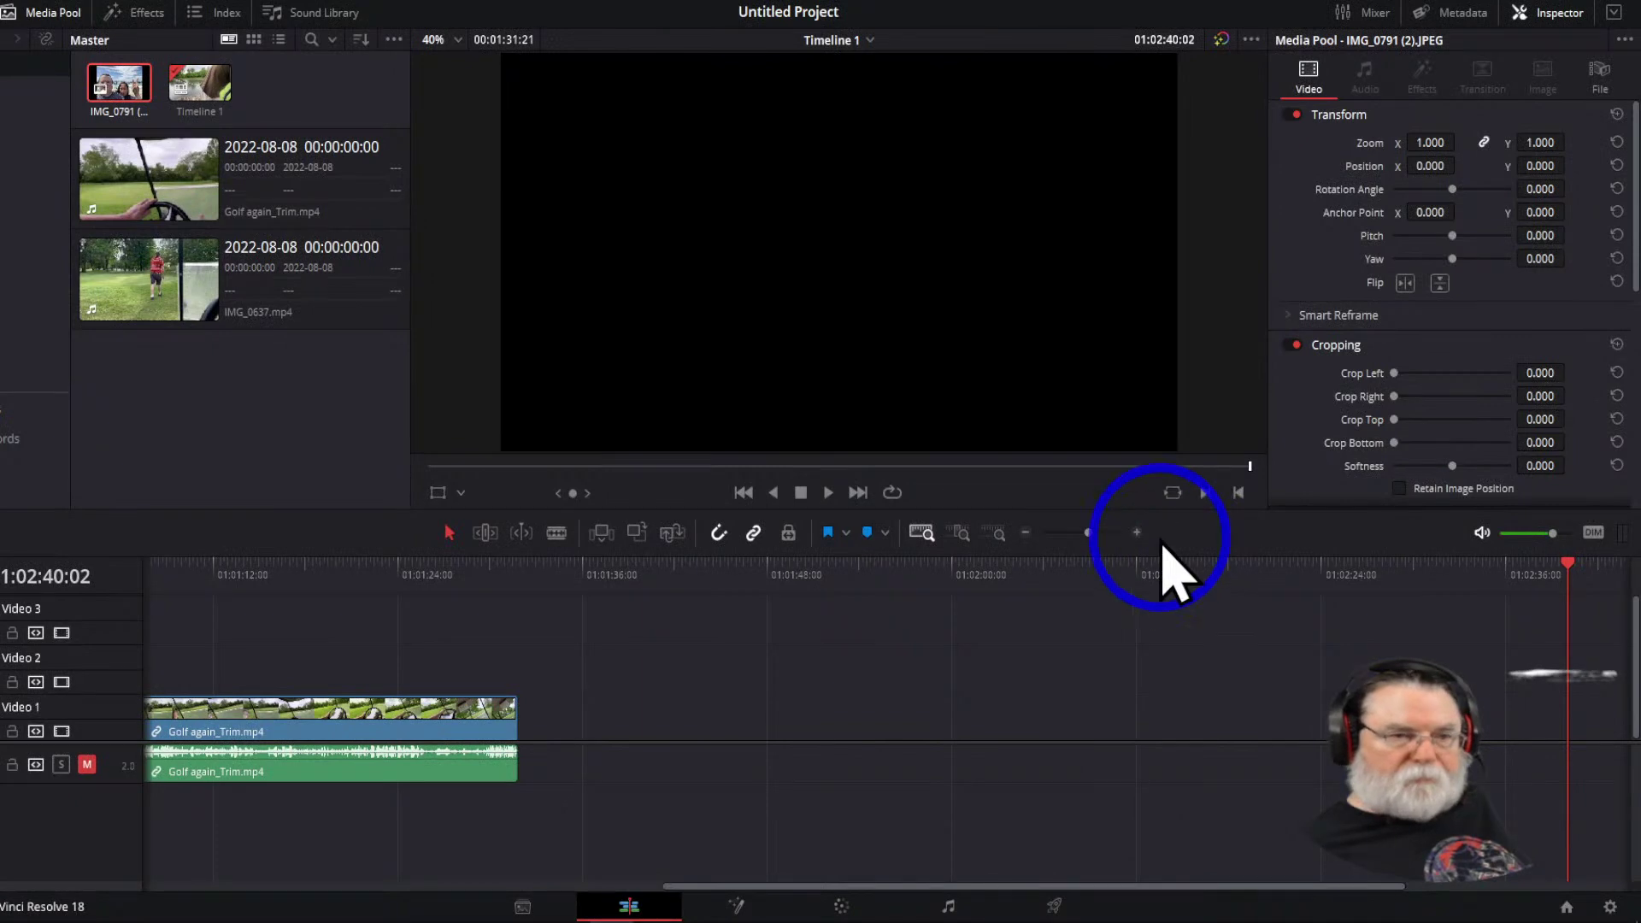
# Place IMG_0791 (2).JPEG on Video 1 and move it directly against the end of Golf again_Trim.mp4
pyautogui.moveTo(125, 99); pyautogui.dragTo(721, 751)
pyautogui.hotkey('shift', 'z')
pyautogui.moveTo(1401, 710); pyautogui.dragTo(1300, 715)
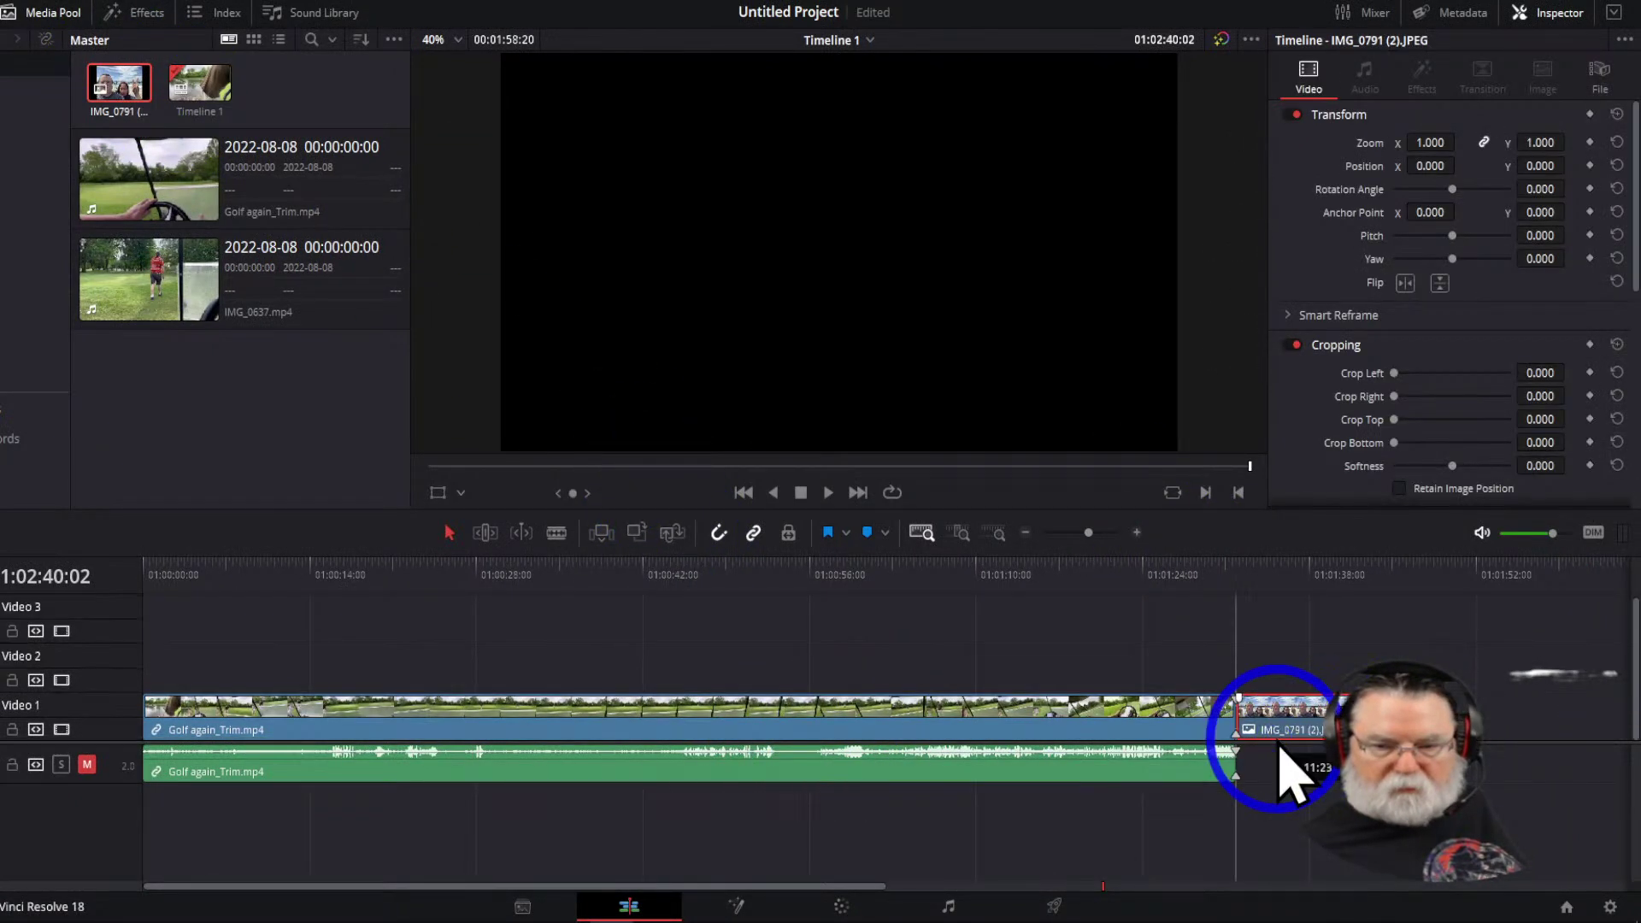
# Try a Burn Away transition between Golf again_Trim.mp4 and IMG_0791 (2).JPEG, and apply a Blur Dissolve at that cut
pyautogui.click(129, 16)
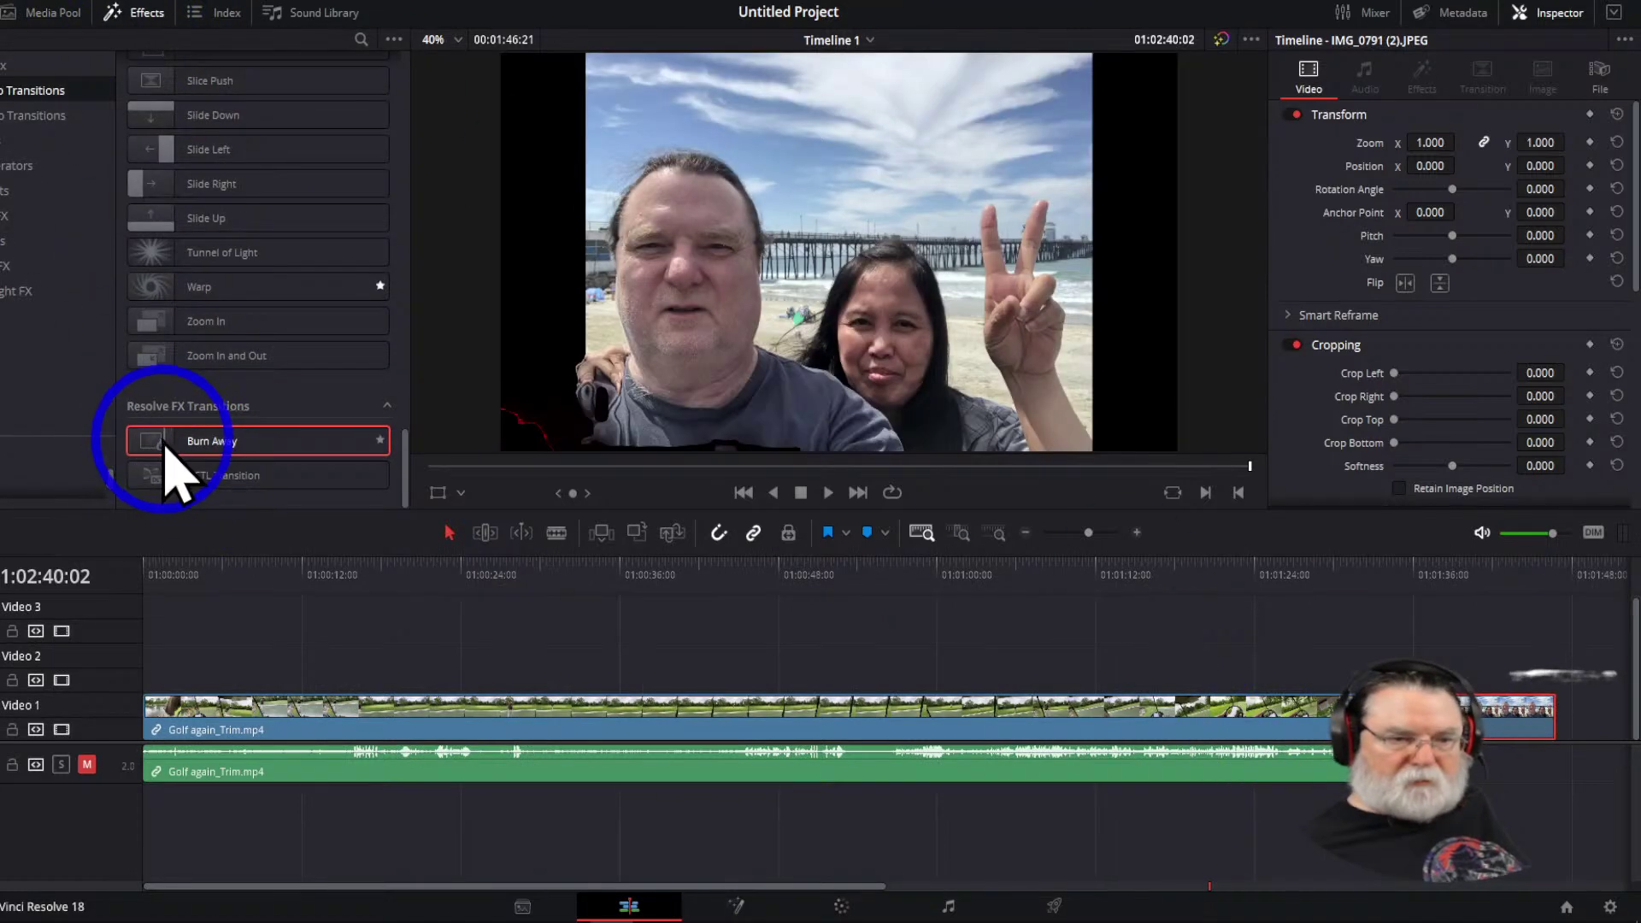
pyautogui.moveTo(183, 431)
pyautogui.mouseDown()
pyautogui.moveTo(178, 447)
pyautogui.moveTo(1131, 615)
pyautogui.moveTo(1320, 709)
pyautogui.mouseUp()
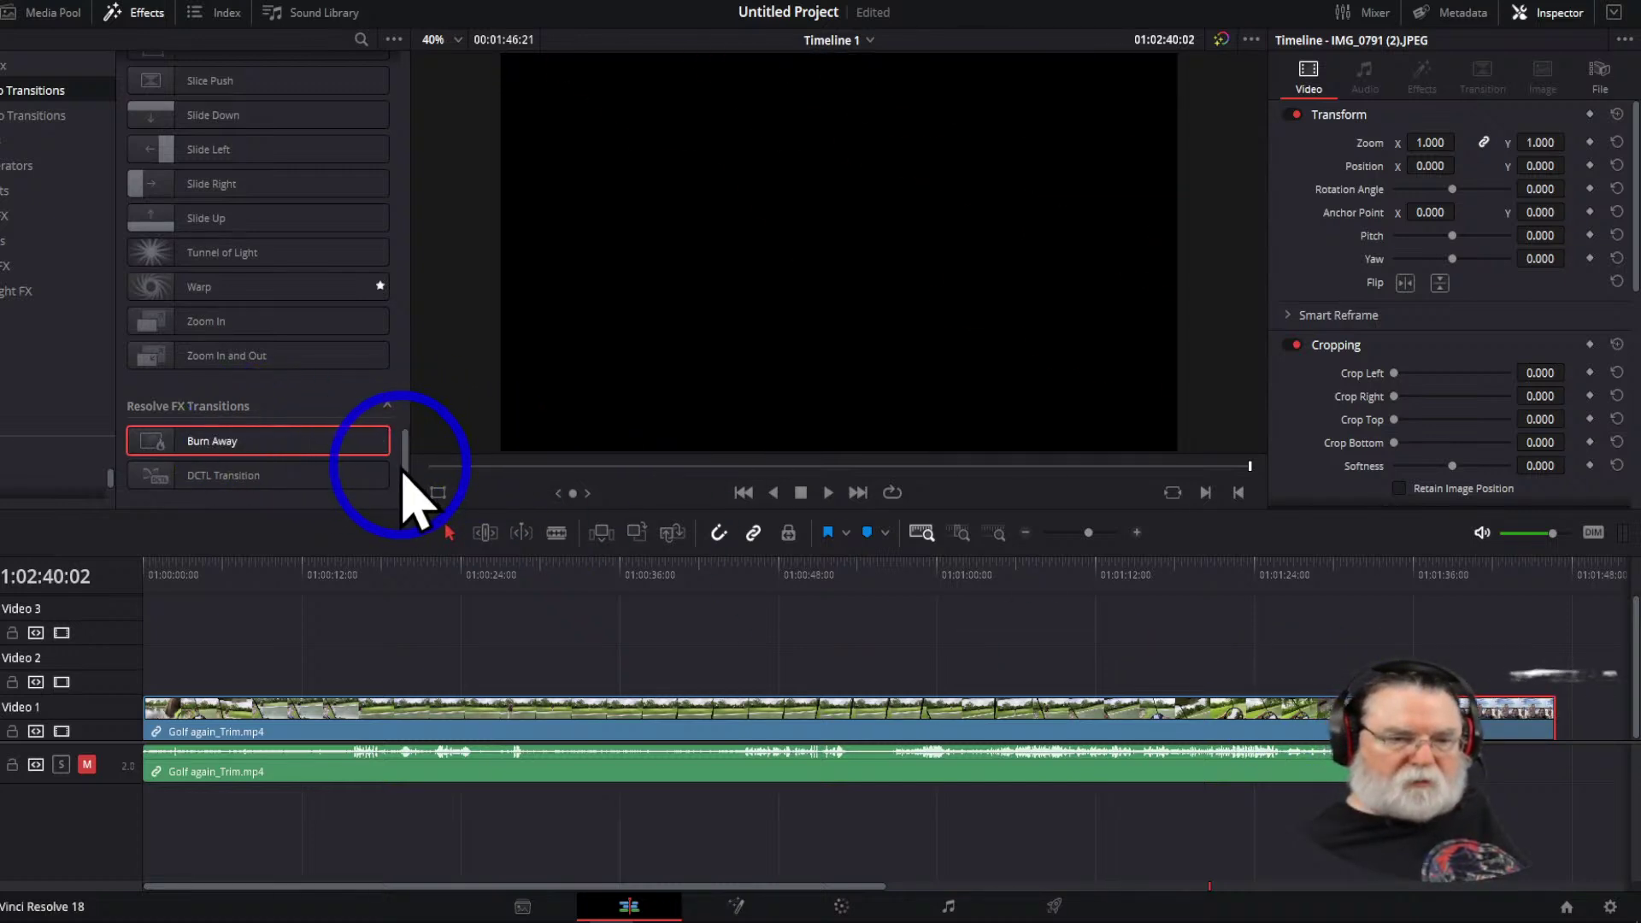
pyautogui.moveTo(407, 468); pyautogui.dragTo(367, 62)
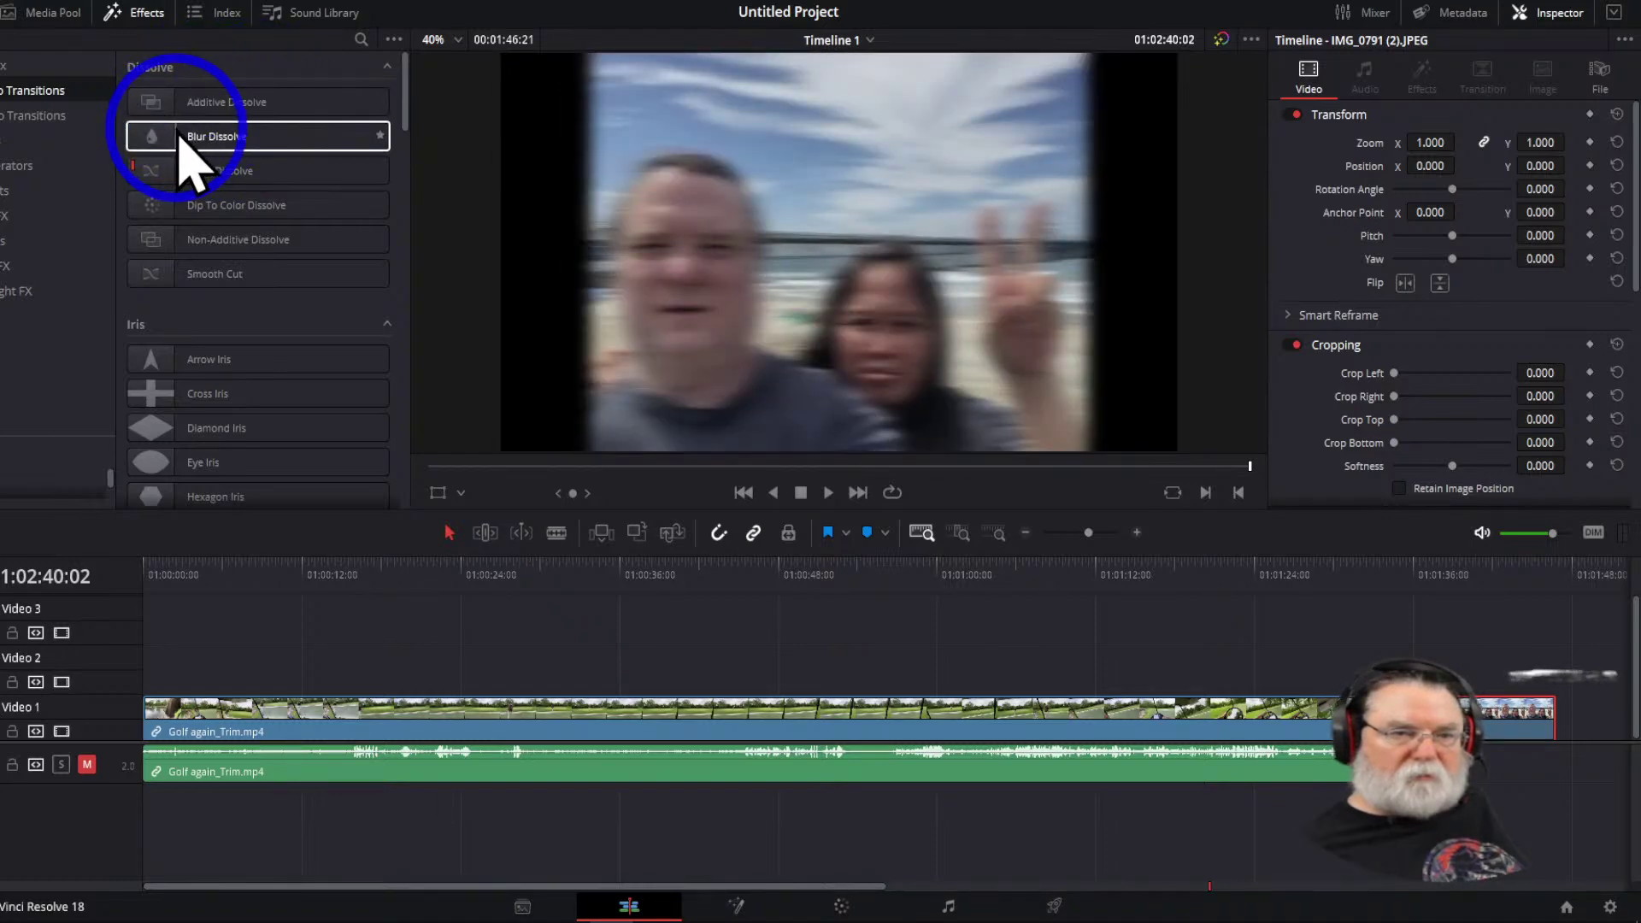
pyautogui.moveTo(183, 141); pyautogui.dragTo(1335, 757)
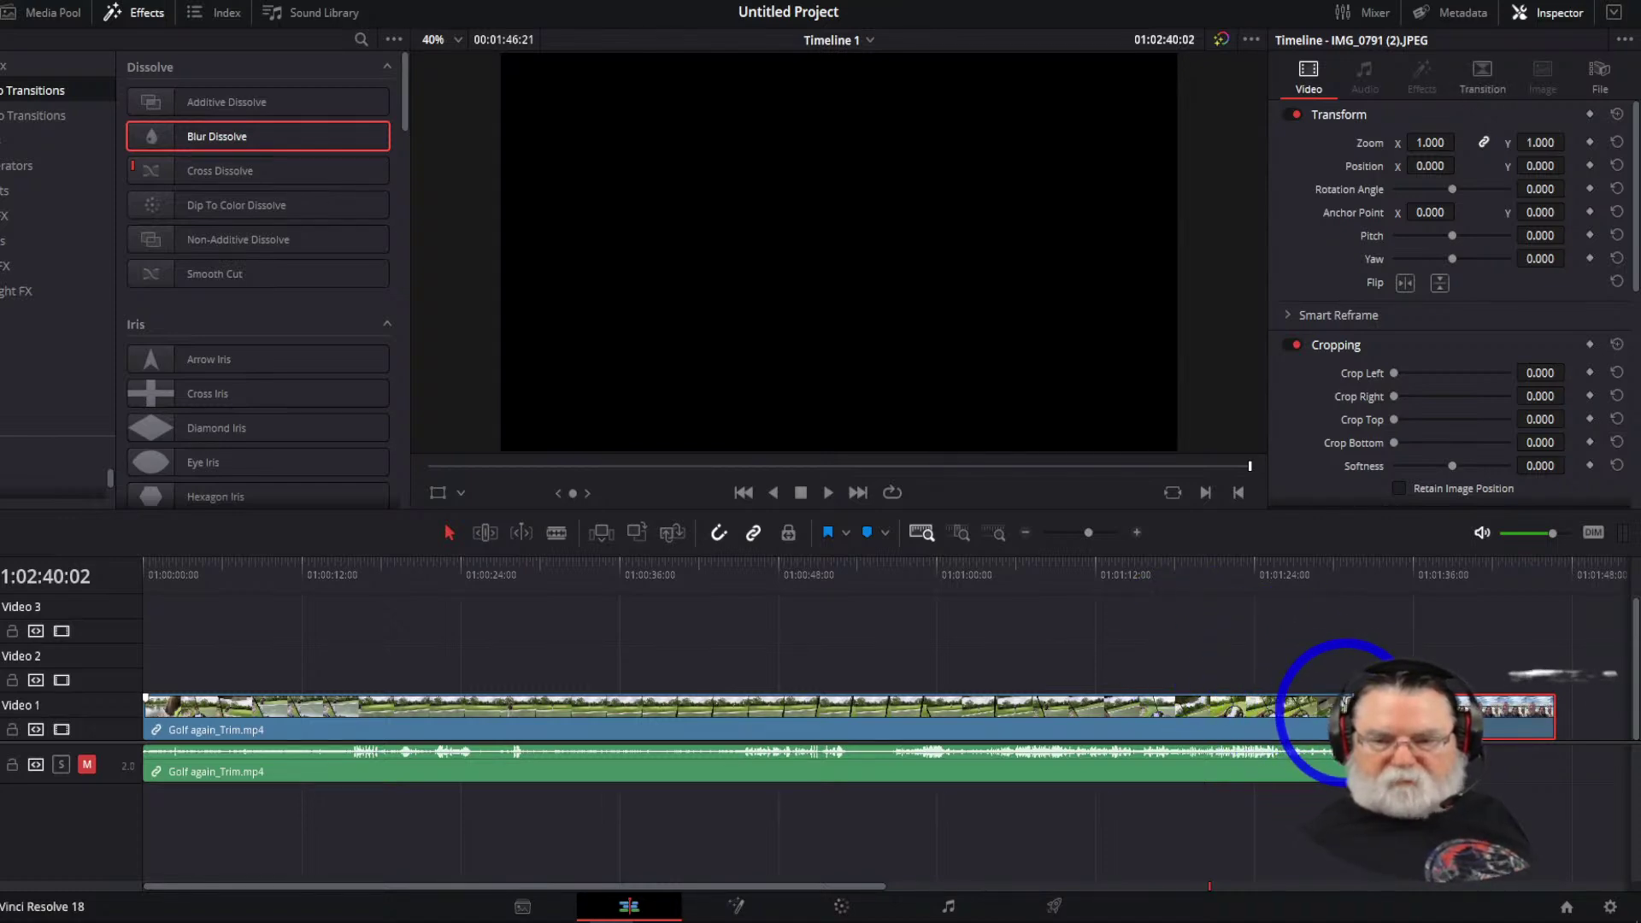
# Select the Blur Dissolve and play through it repeatedly from about 01:01:26, stopping playback at 01:01:27:07
pyautogui.click(1325, 731)
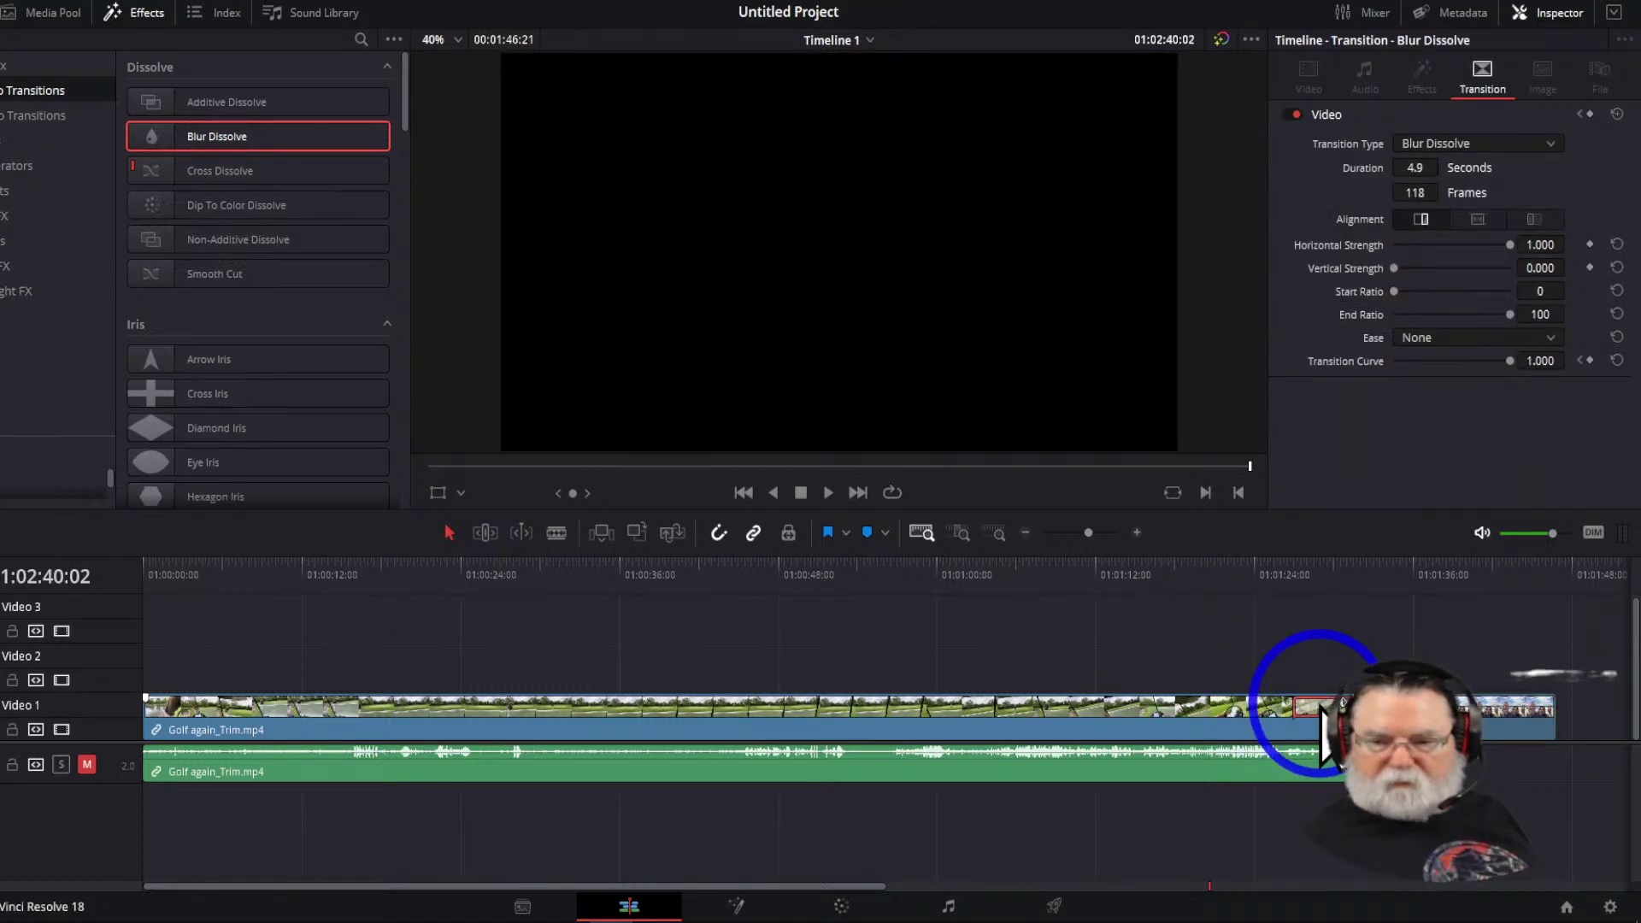
pyautogui.click(1255, 575)
pyautogui.click(1289, 575)
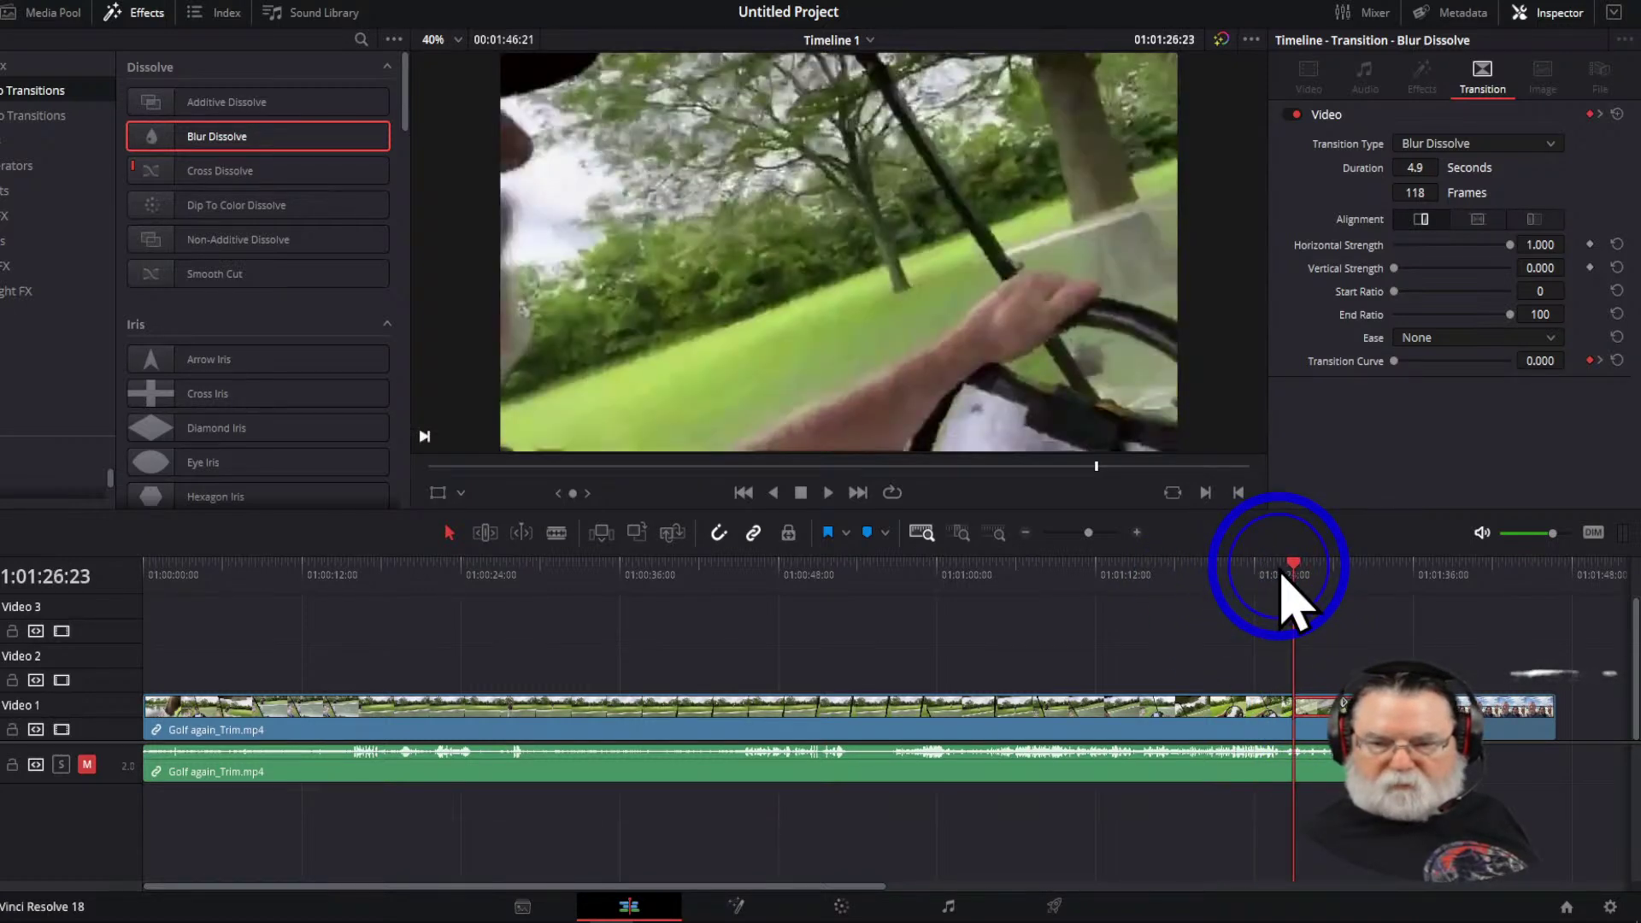
pyautogui.press('space')
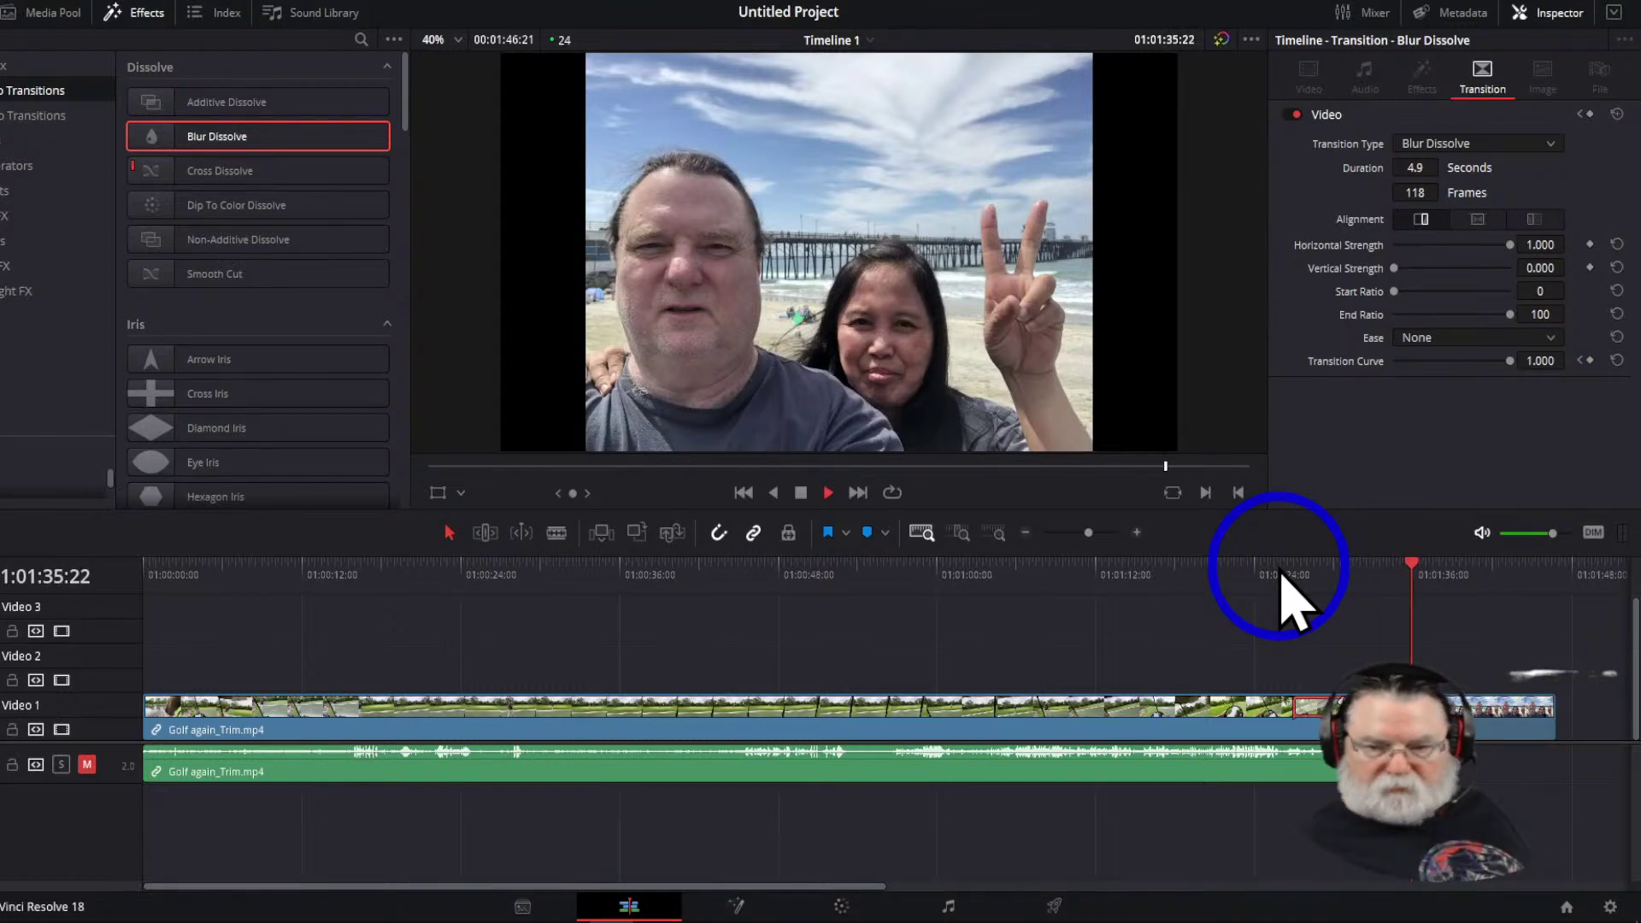
pyautogui.click(1275, 569)
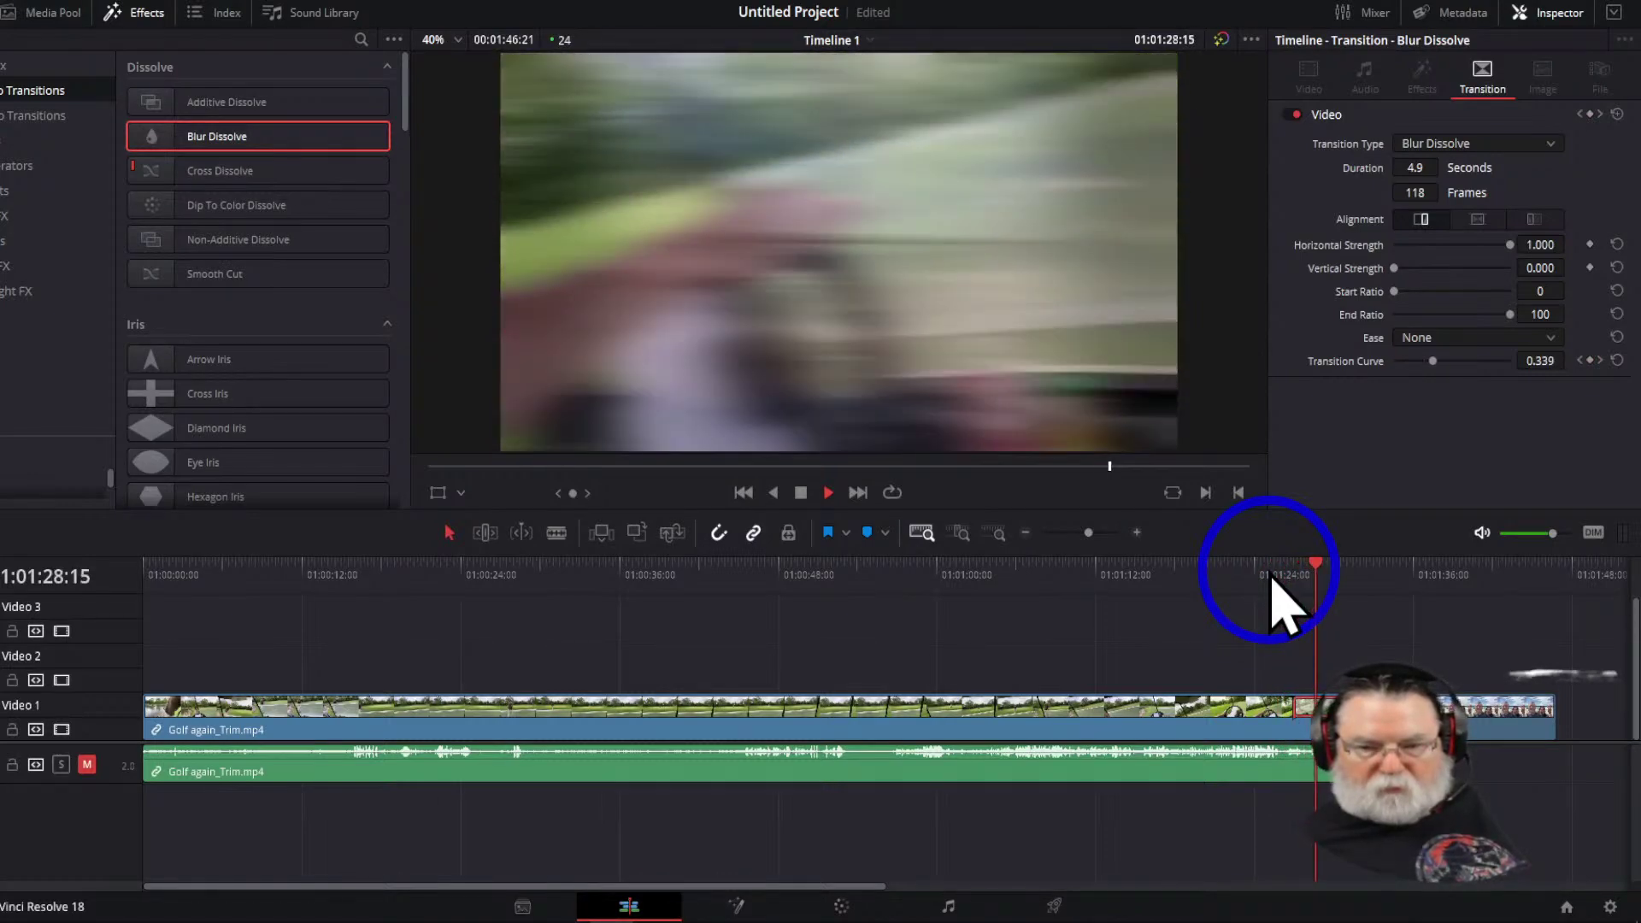
pyautogui.click(1270, 571)
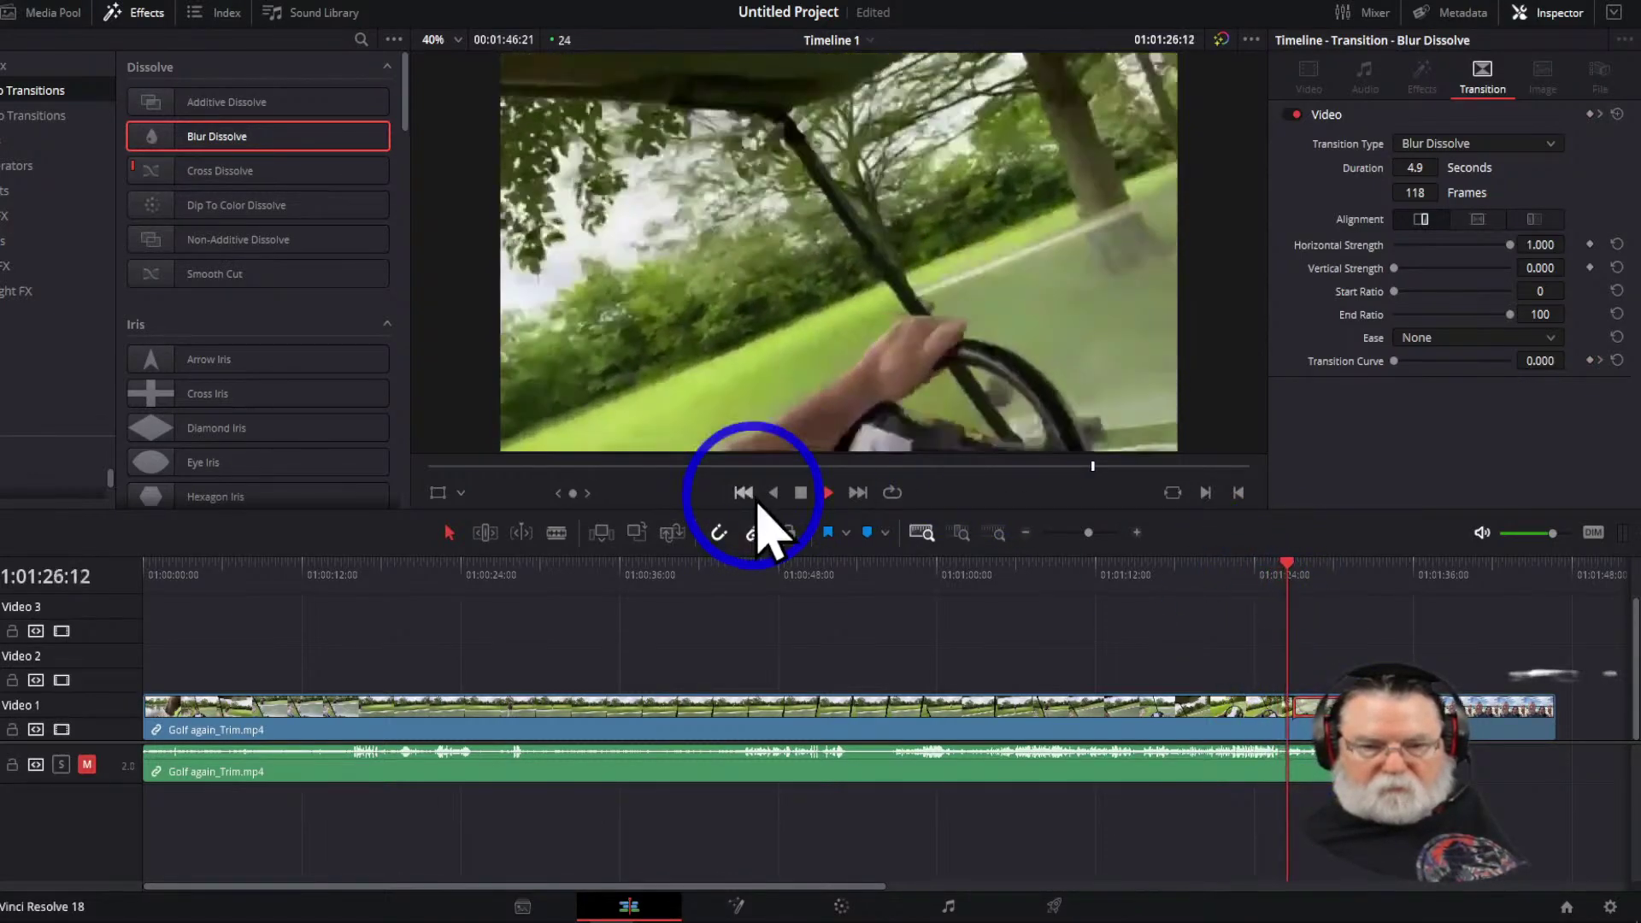
pyautogui.click(800, 493)
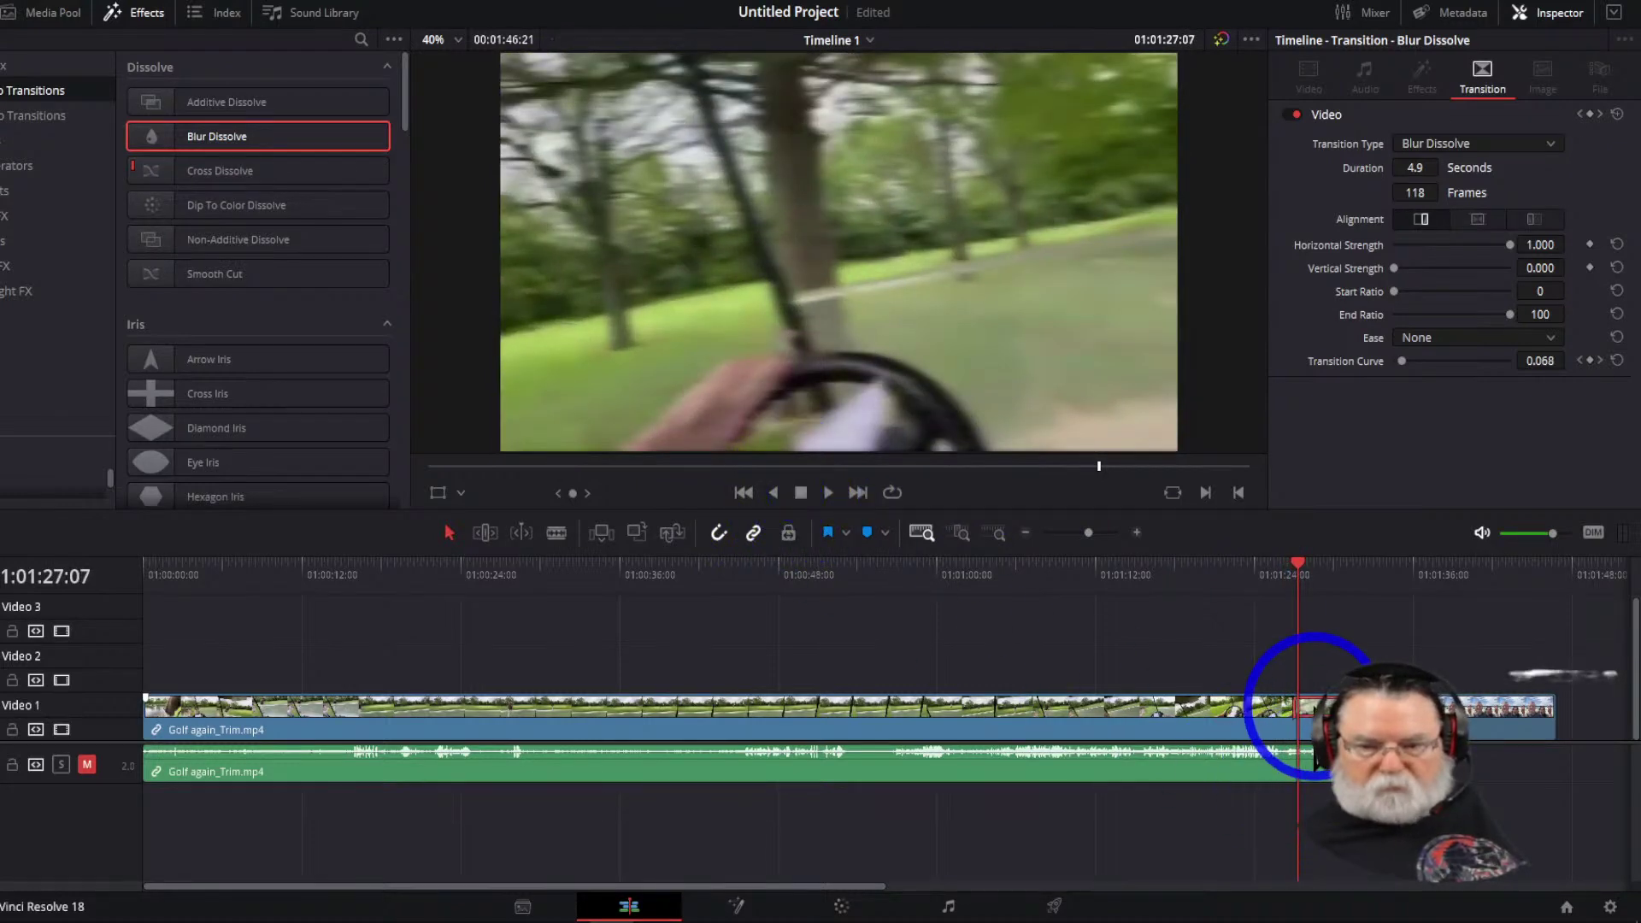
# Replace the Blur Dissolve at the end of Golf again_Trim.mp4 with a Tunnel of Light transition and lengthen it to 2.9 seconds
pyautogui.press('Delete')
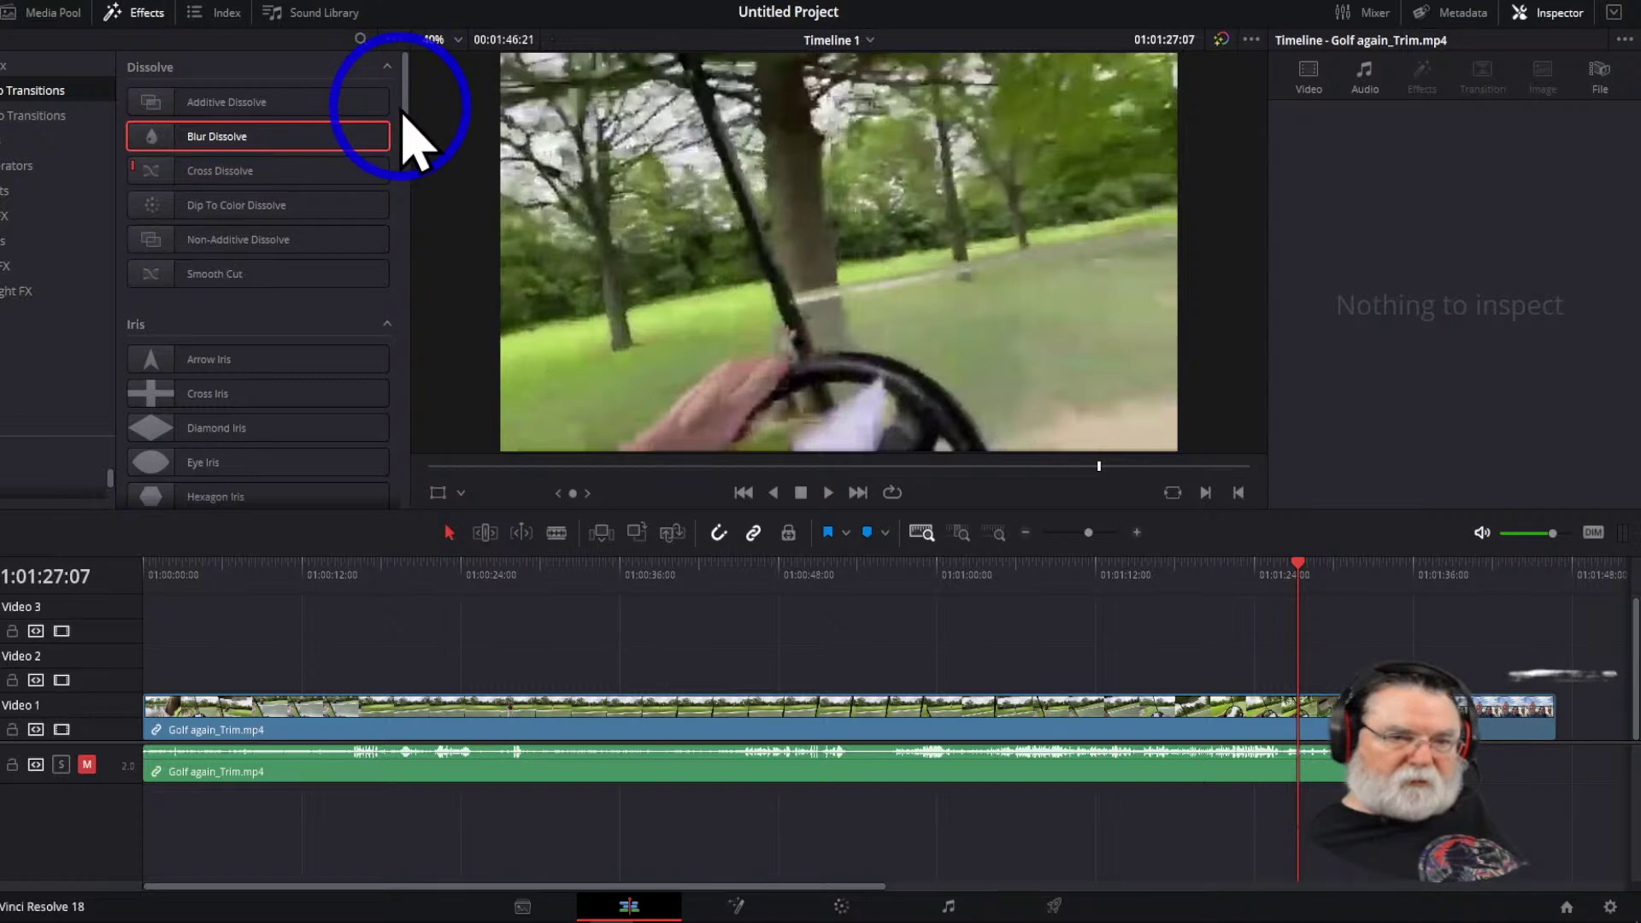
pyautogui.moveTo(403, 113); pyautogui.dragTo(420, 513)
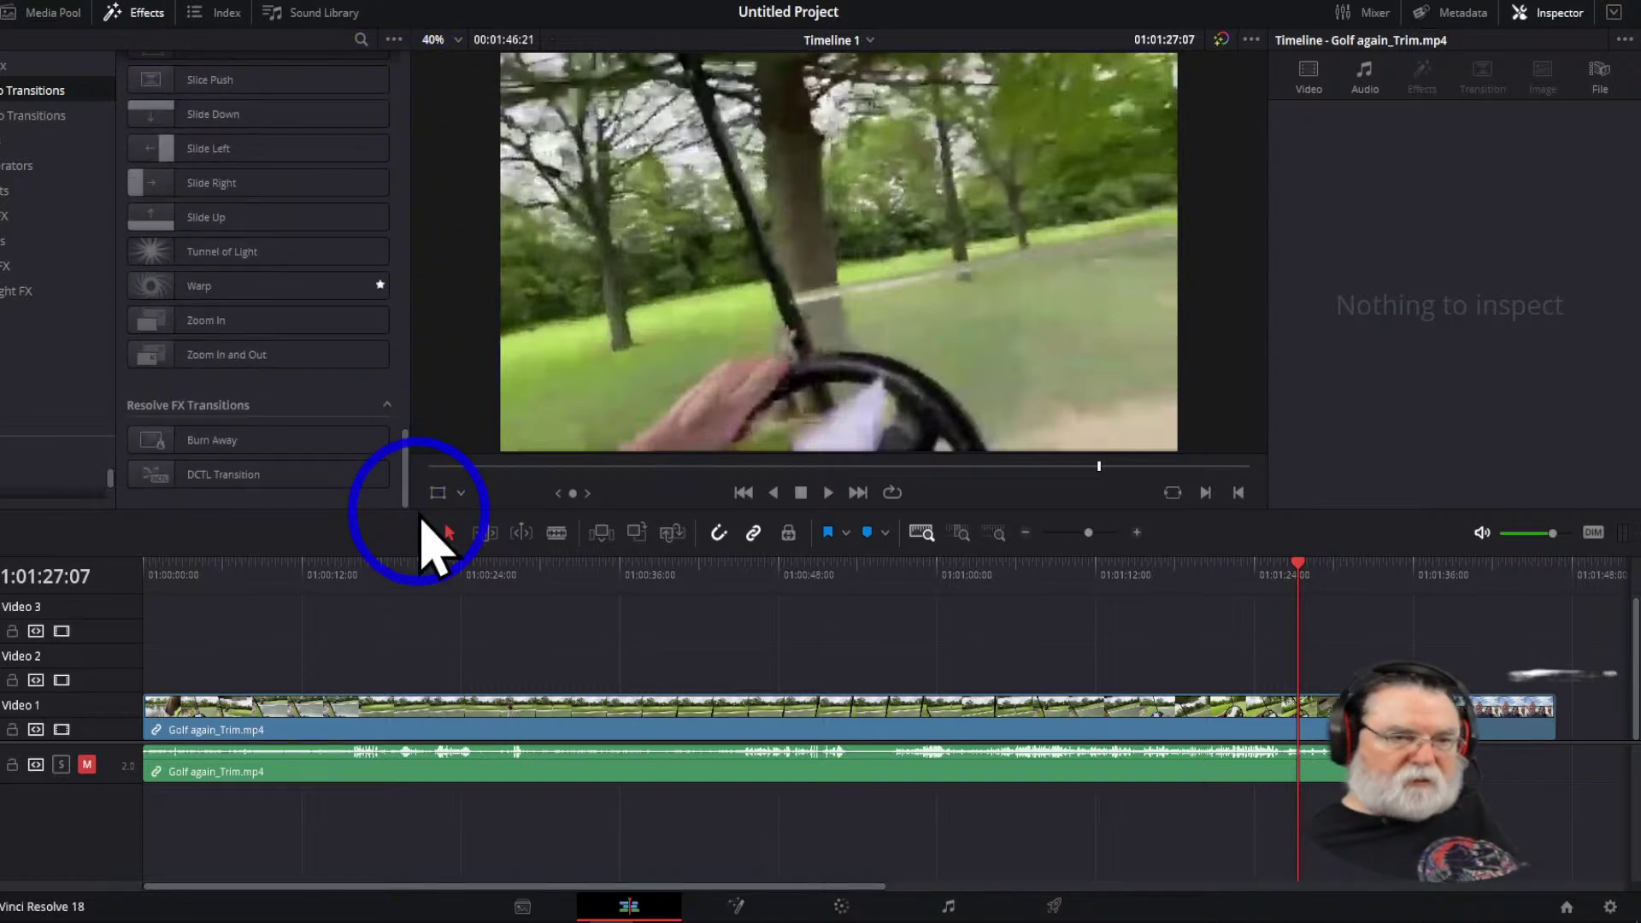
pyautogui.moveTo(248, 256); pyautogui.dragTo(1316, 712)
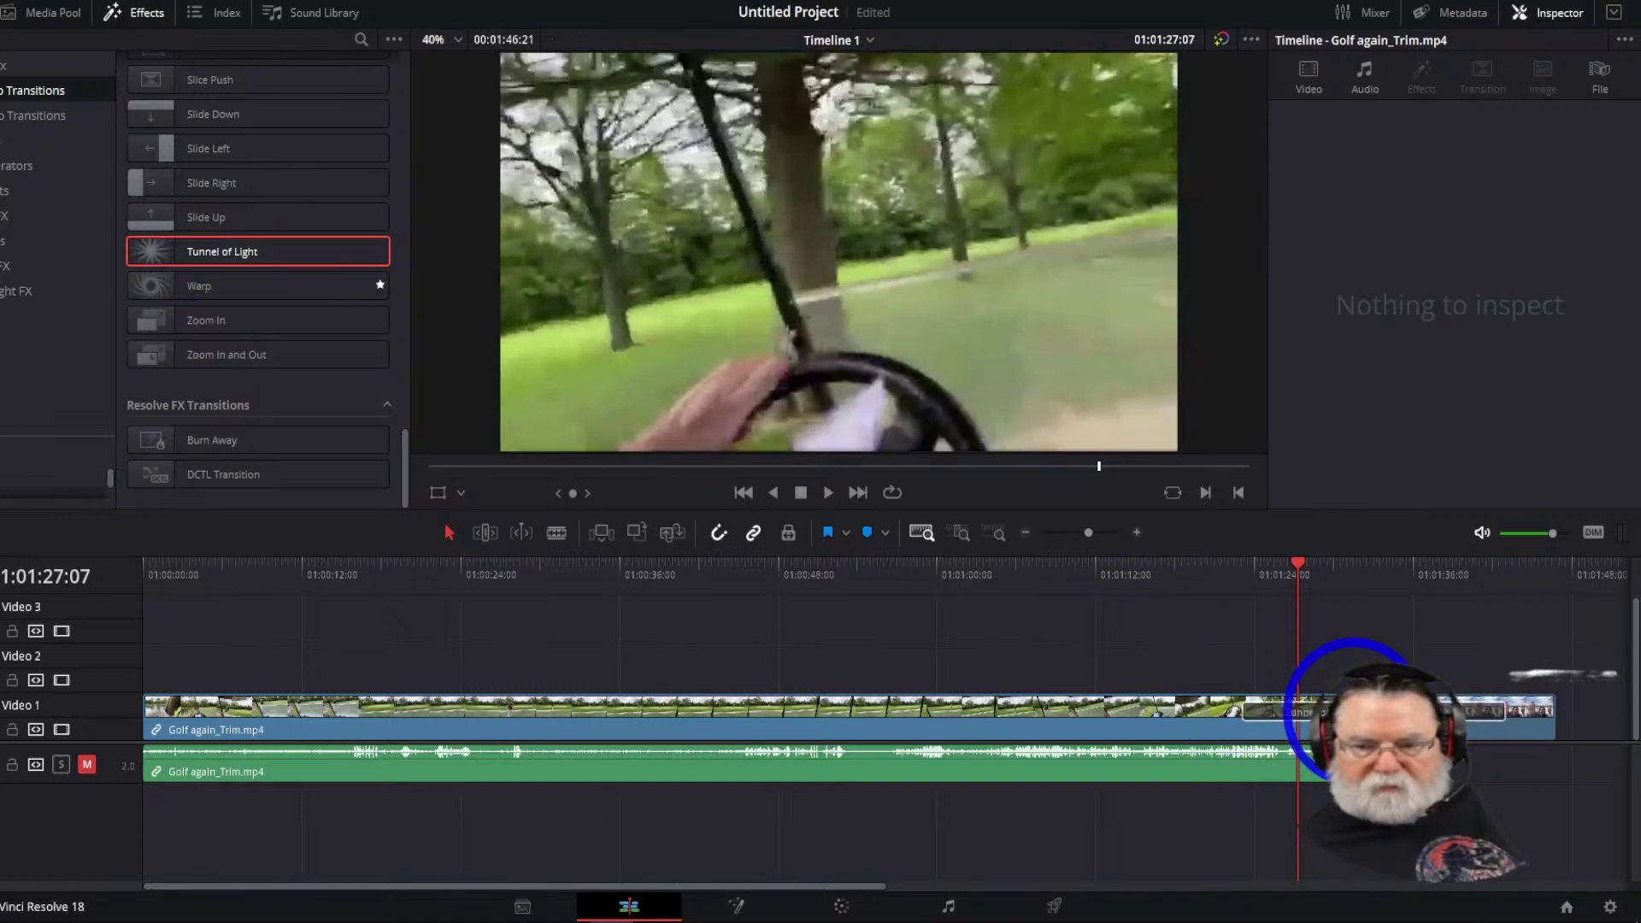
pyautogui.moveTo(1316, 712); pyautogui.dragTo(1316, 712)
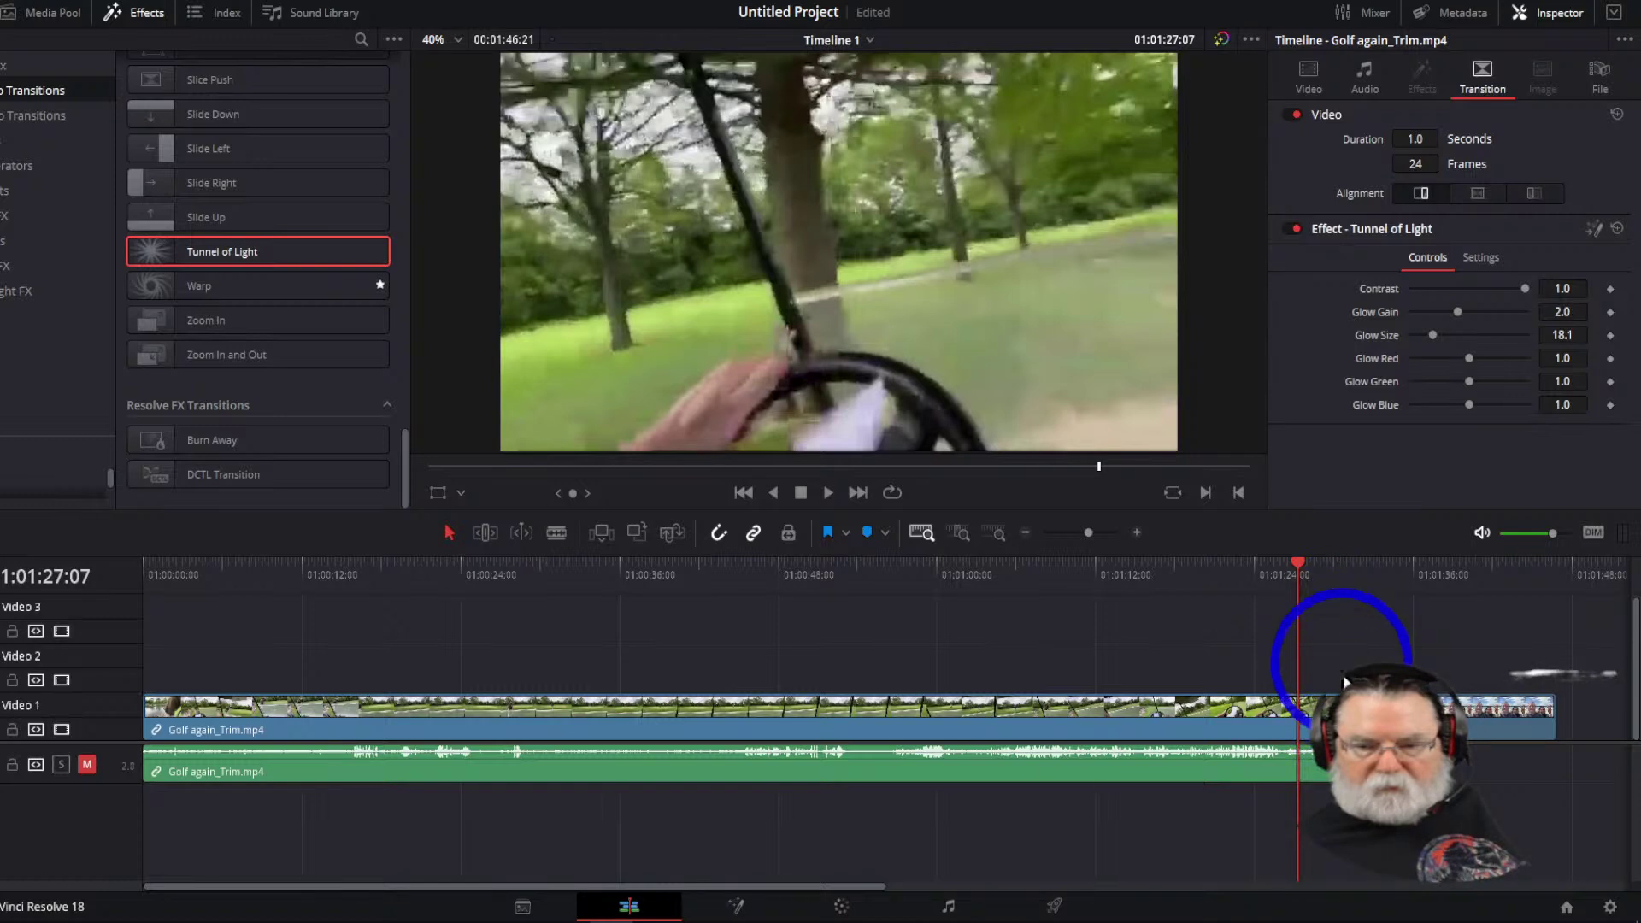
pyautogui.moveTo(1346, 703); pyautogui.dragTo(1318, 703)
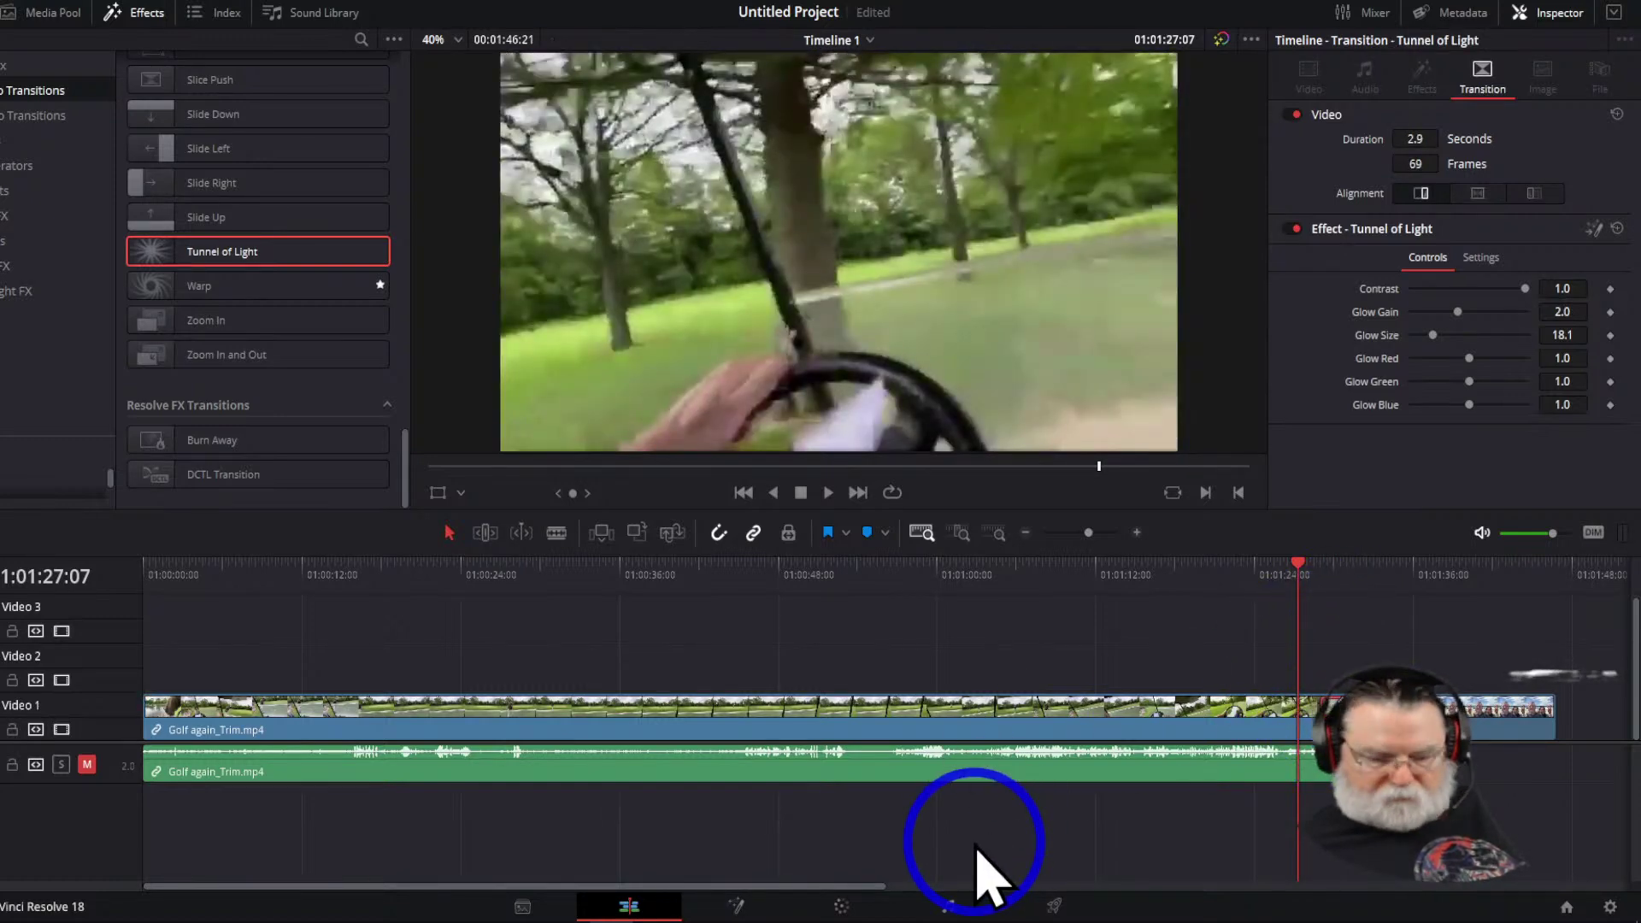
# Play through the Tunnel of Light transition from 01:01:27:07 and stop at 01:01:30:07
pyautogui.press('space')
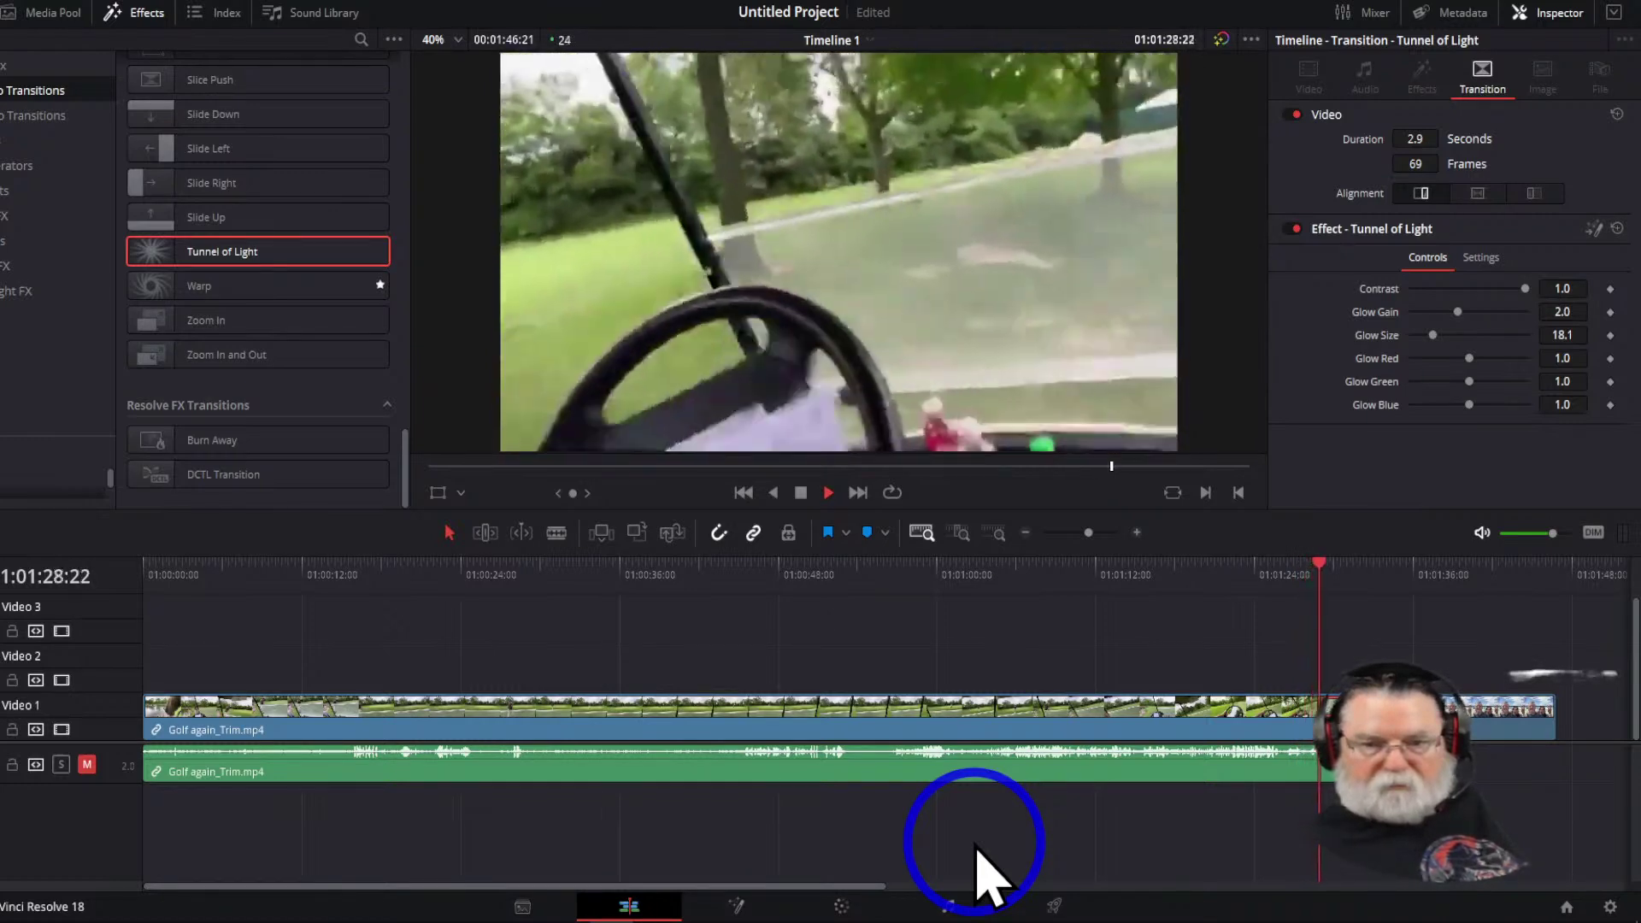
pyautogui.press('space')
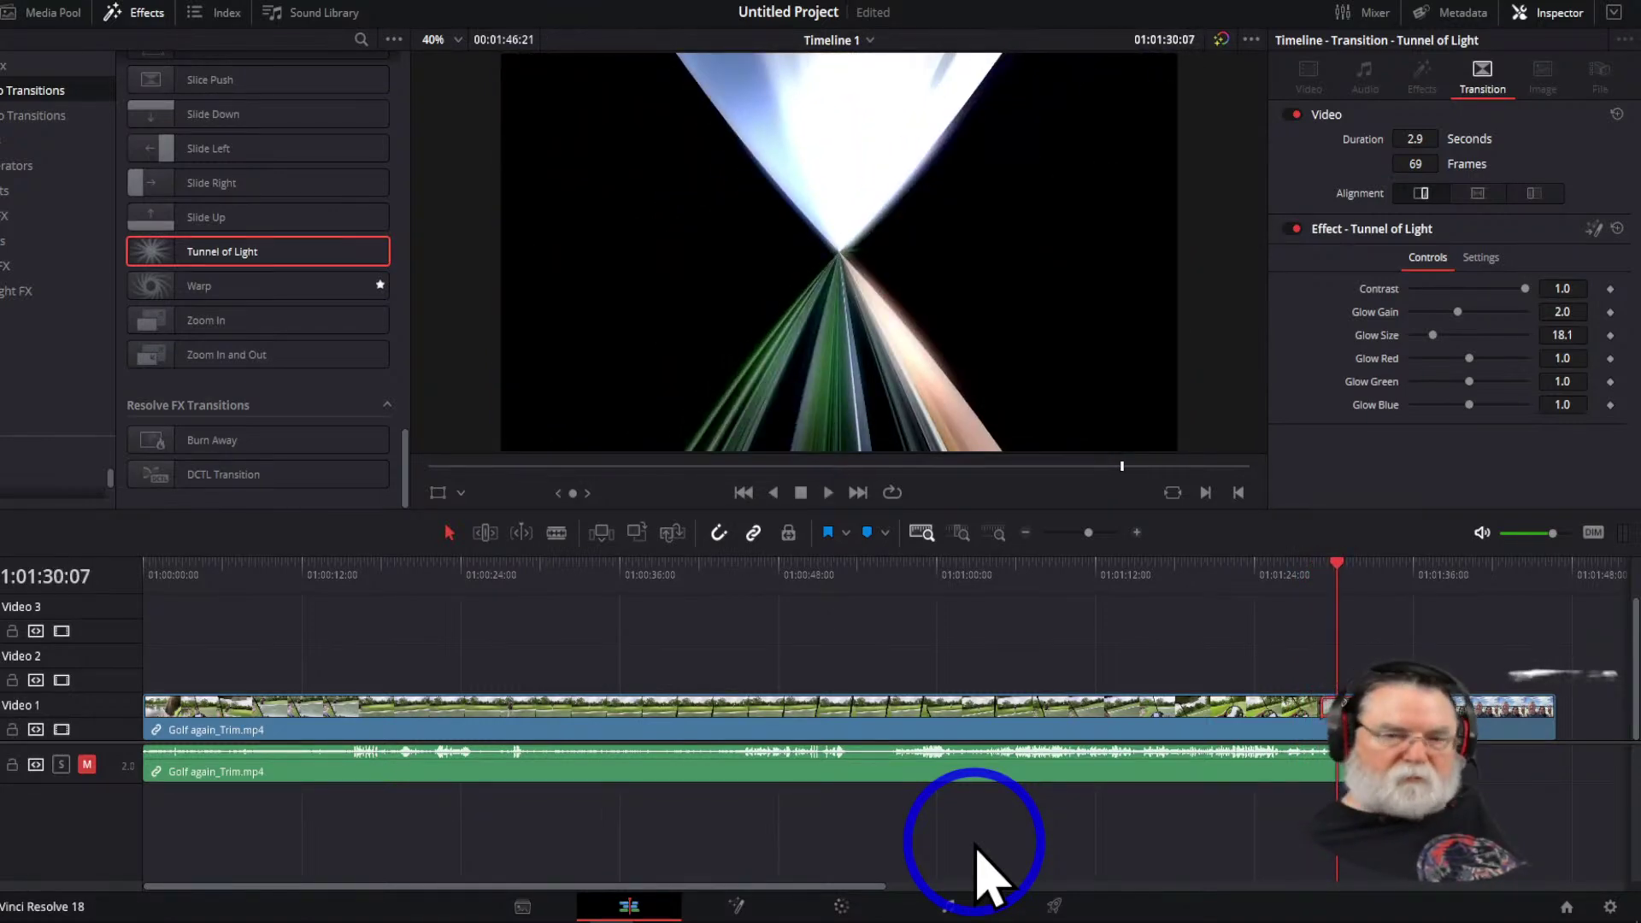
pyautogui.hotkey('ctrl', 's')
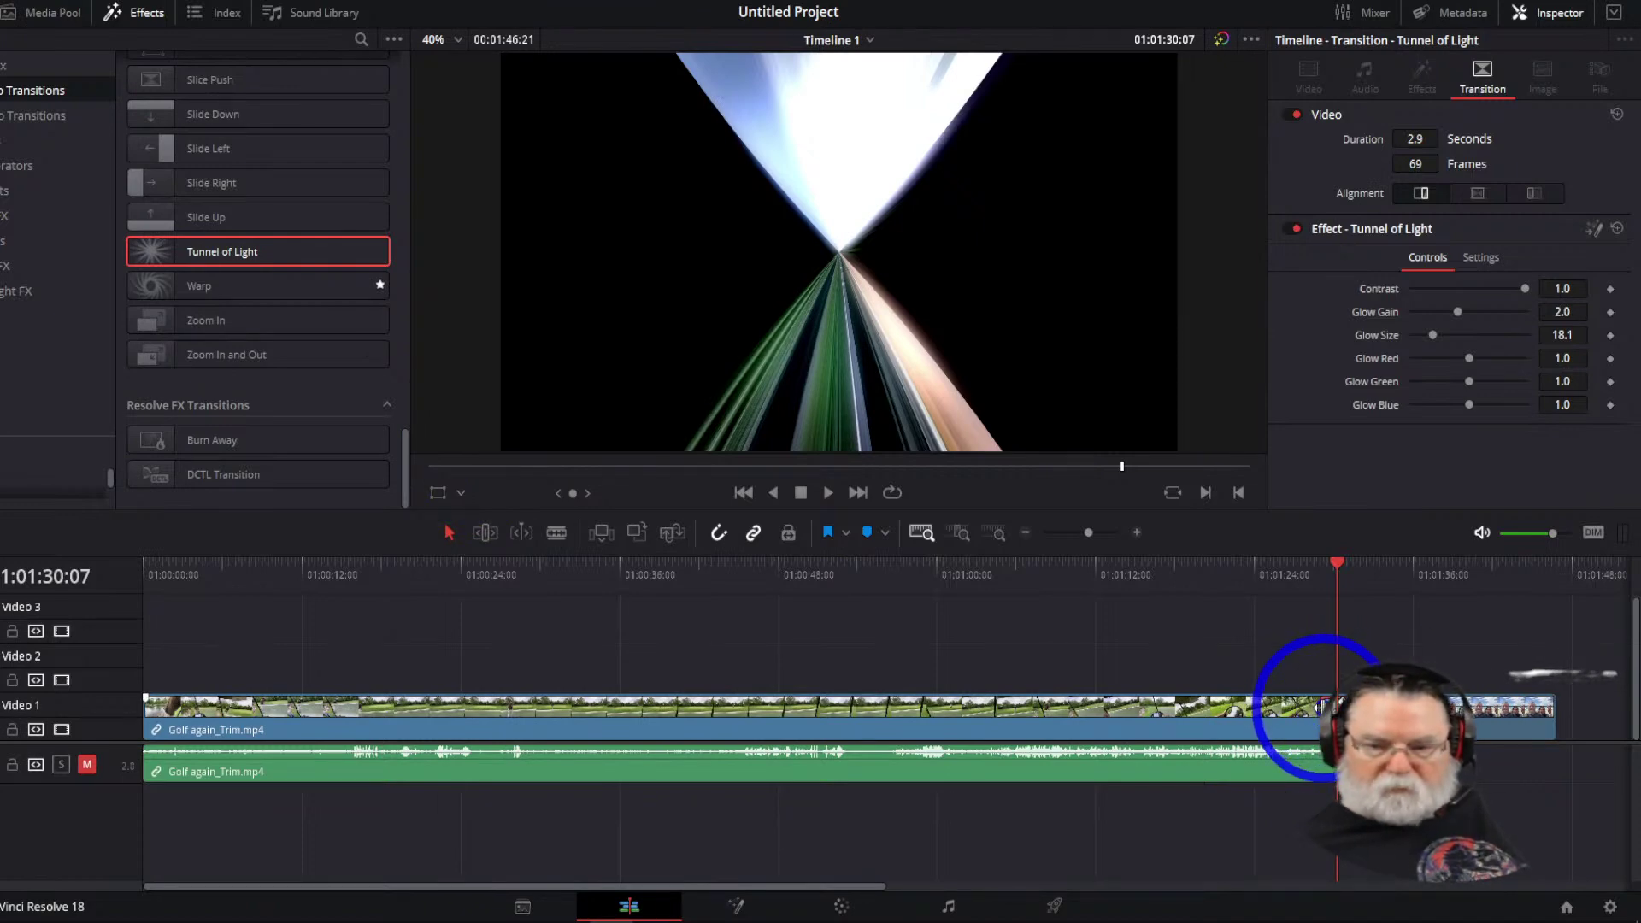
# Replace the Tunnel of Light with a 6.3-second Burn Away transition and play through it from 01:01:22:15
pyautogui.press('Delete')
pyautogui.hotkey('ctrl', 's')
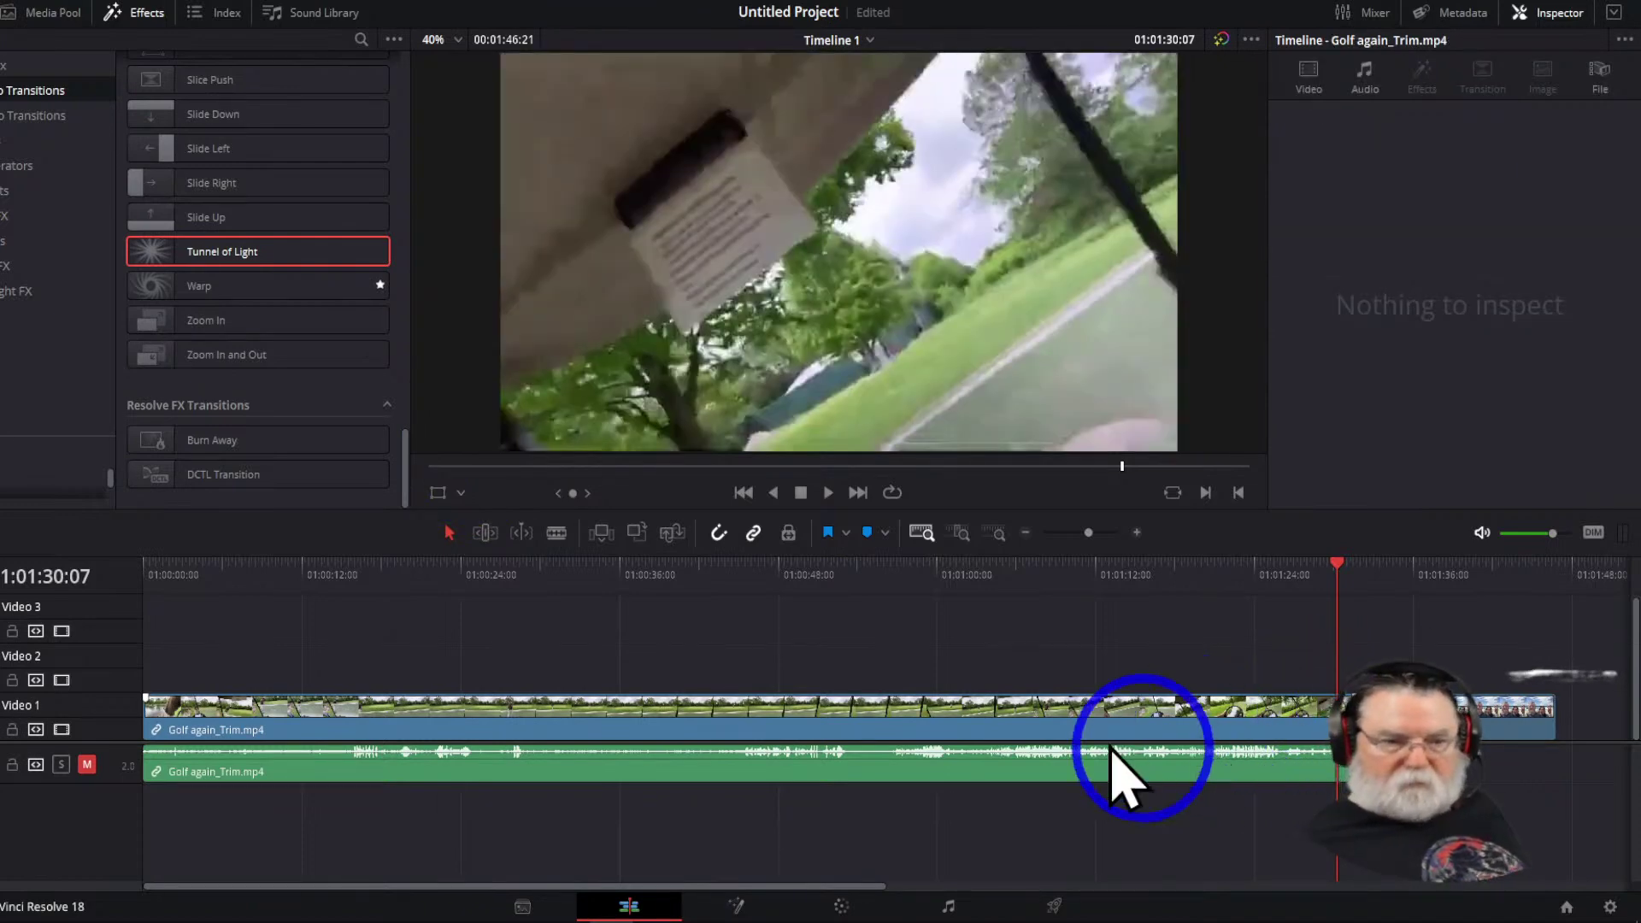
pyautogui.moveTo(213, 449)
pyautogui.mouseDown()
pyautogui.moveTo(225, 465)
pyautogui.moveTo(1346, 709)
pyautogui.moveTo(1324, 727)
pyautogui.moveTo(1333, 710)
pyautogui.moveTo(1276, 705)
pyautogui.mouseUp()
pyautogui.click(1237, 578)
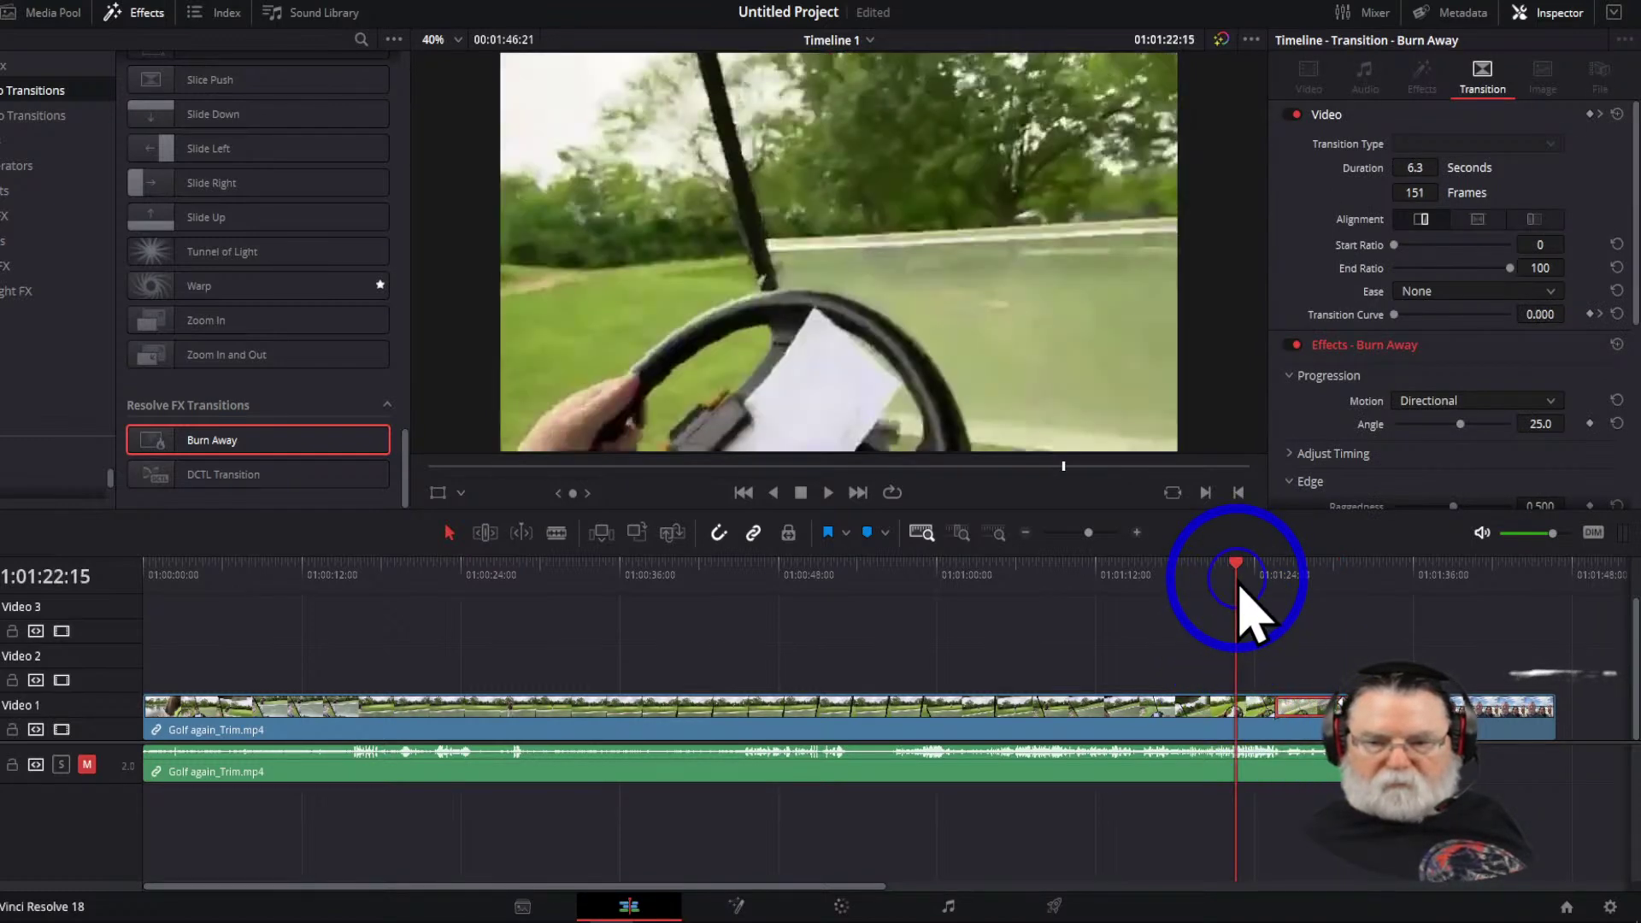
pyautogui.press('space')
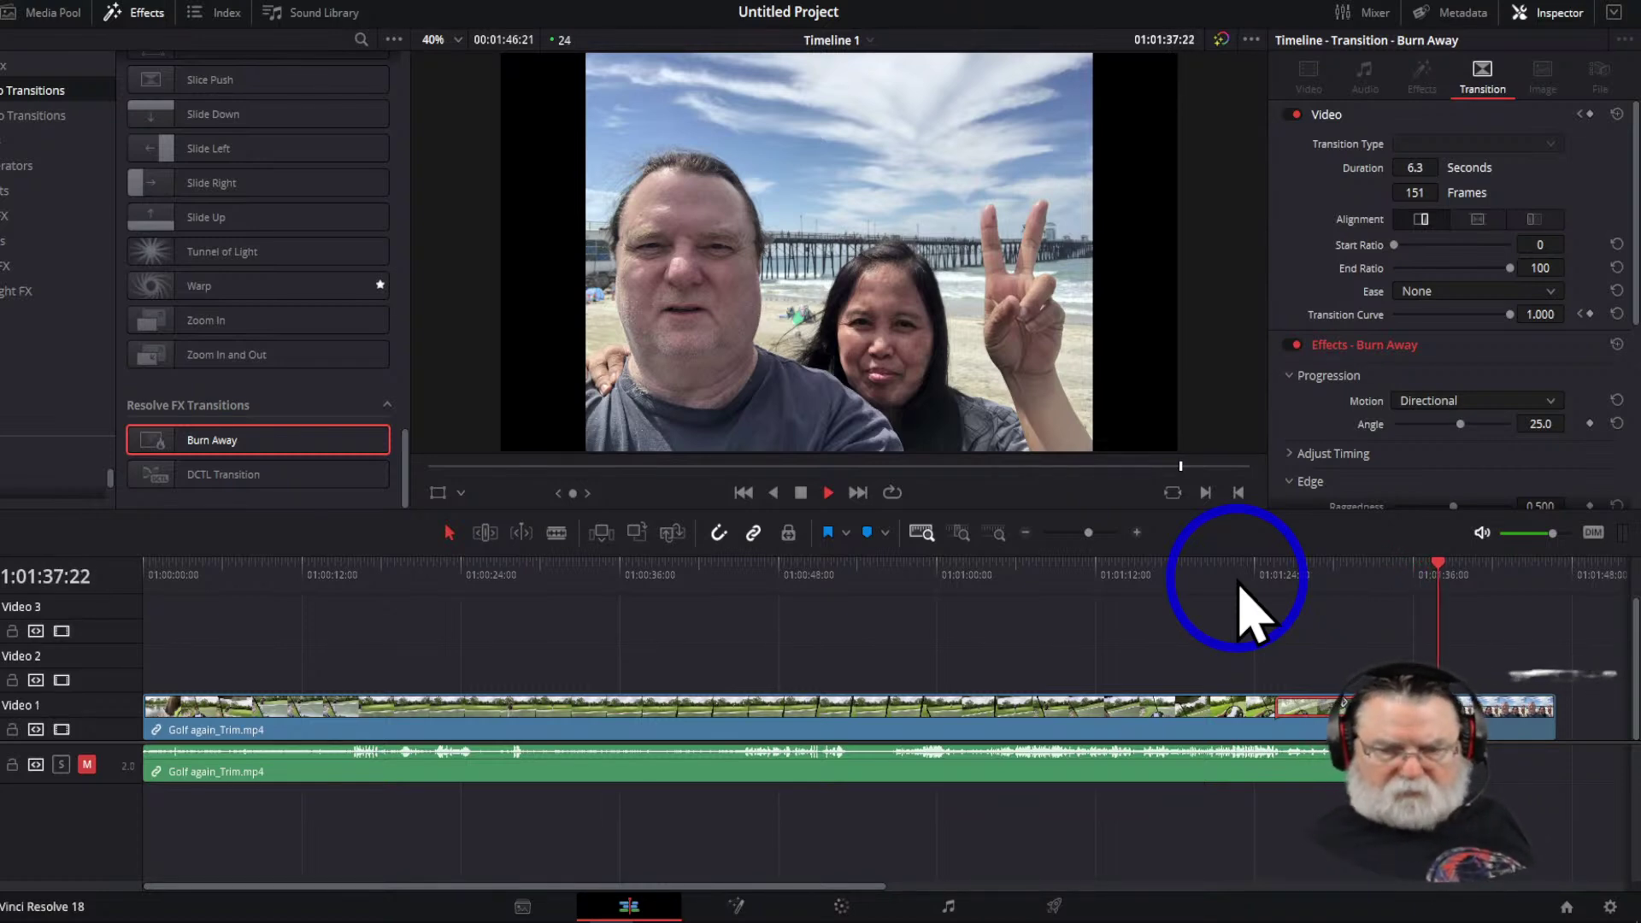
# Stop playback, delete IMG_0791 (2).JPEG from Video 1 and show the project's media clips
pyautogui.click(1291, 675)
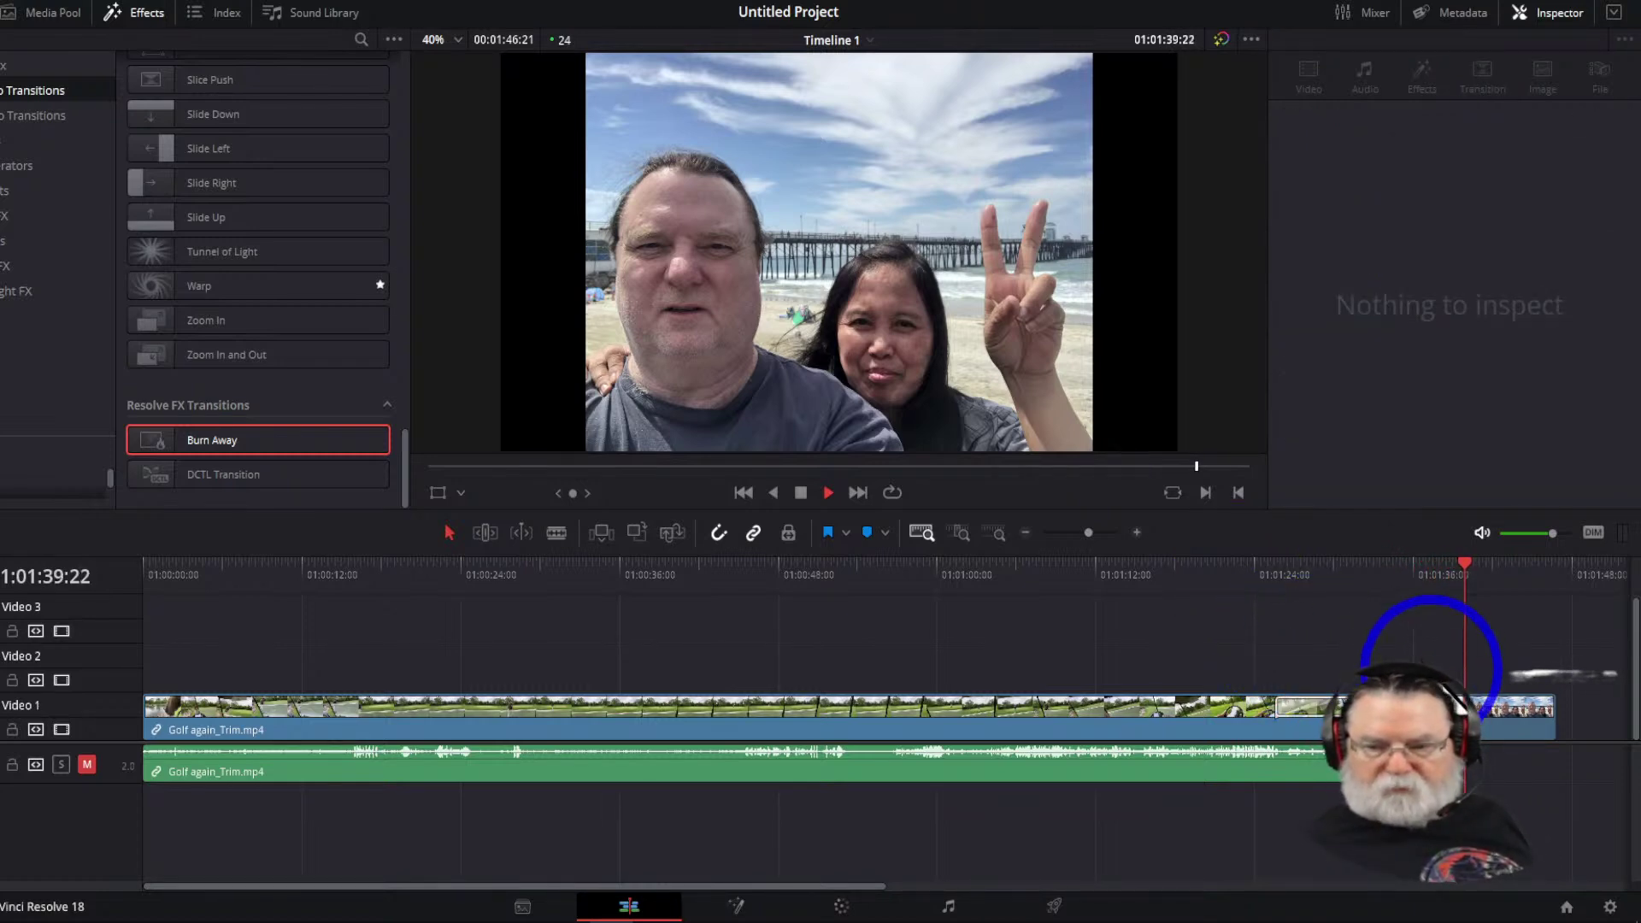
pyautogui.click(800, 493)
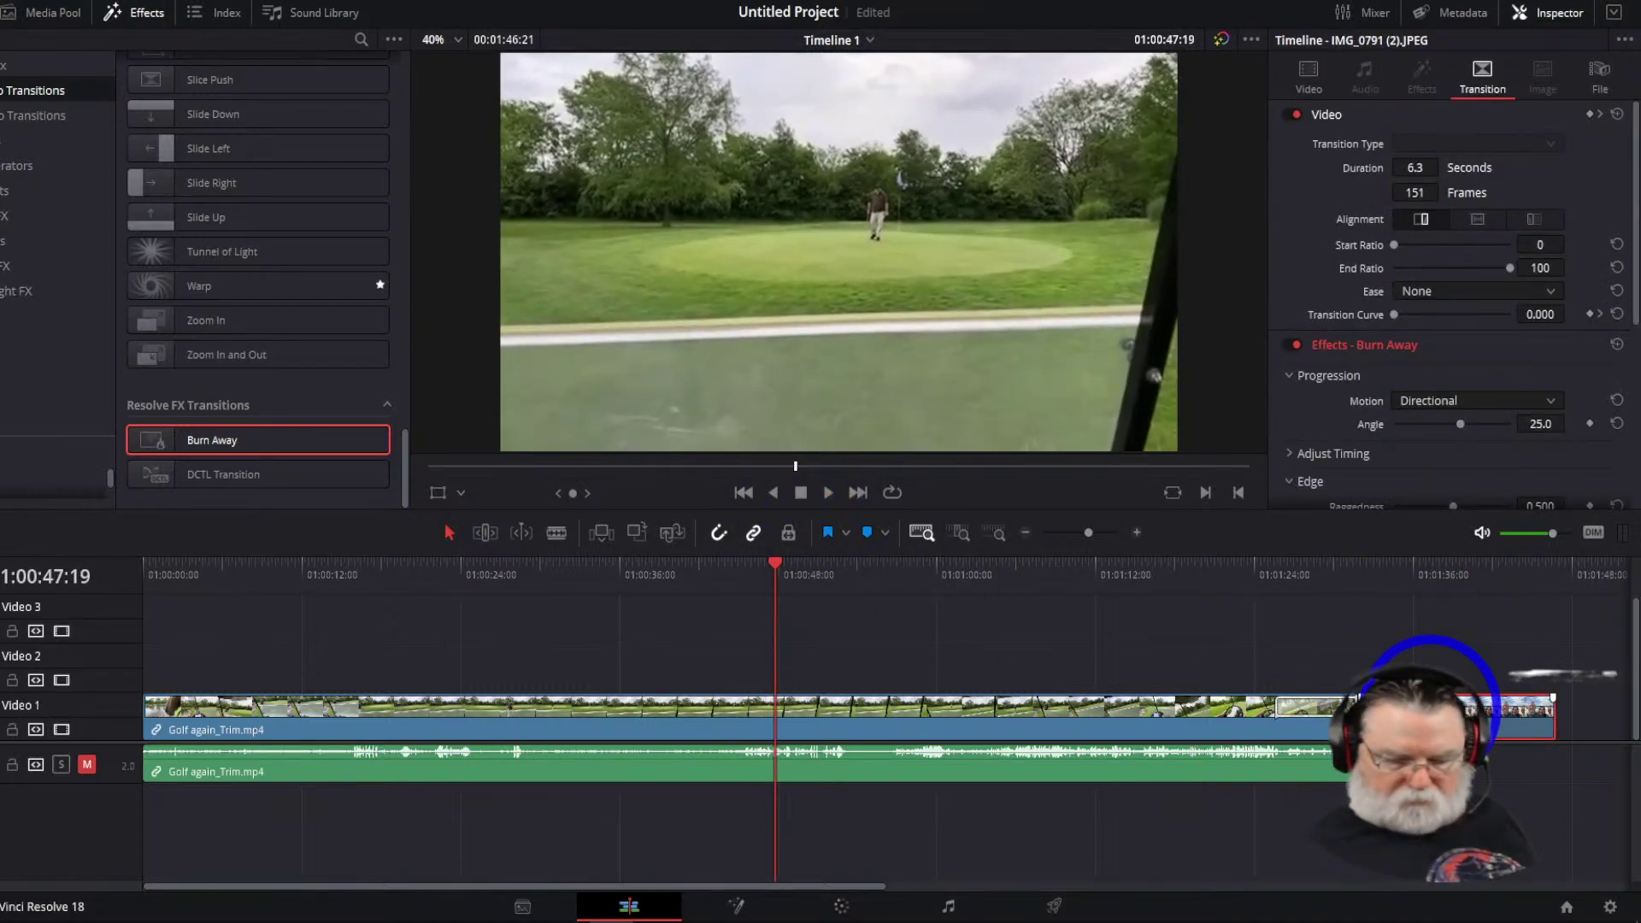
pyautogui.press('Delete')
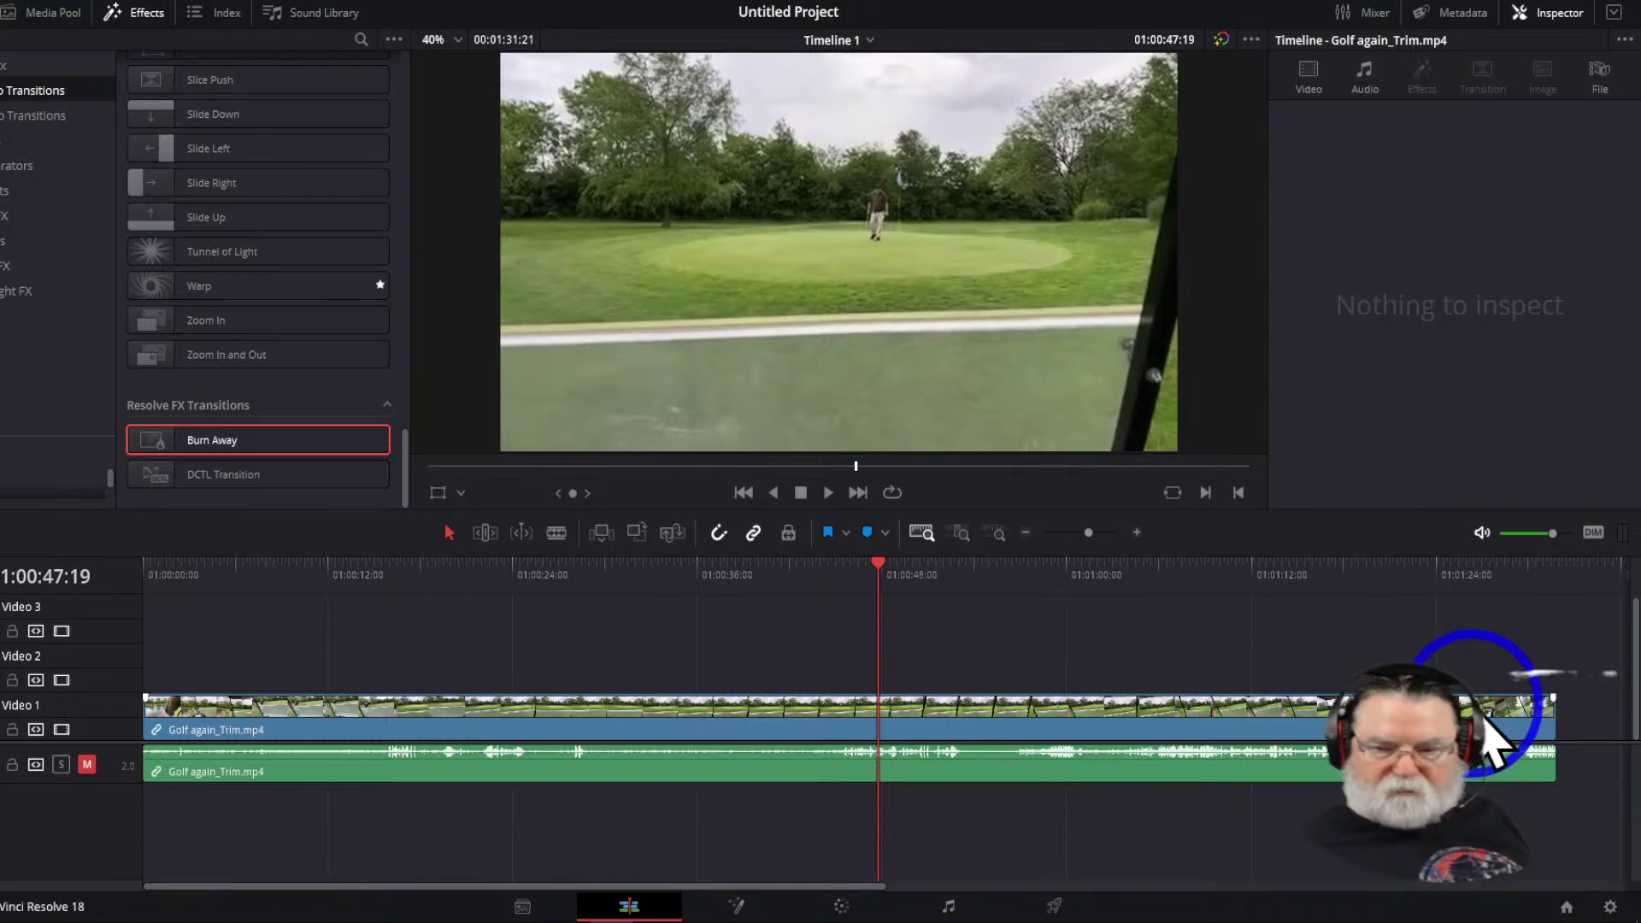
pyautogui.click(53, 14)
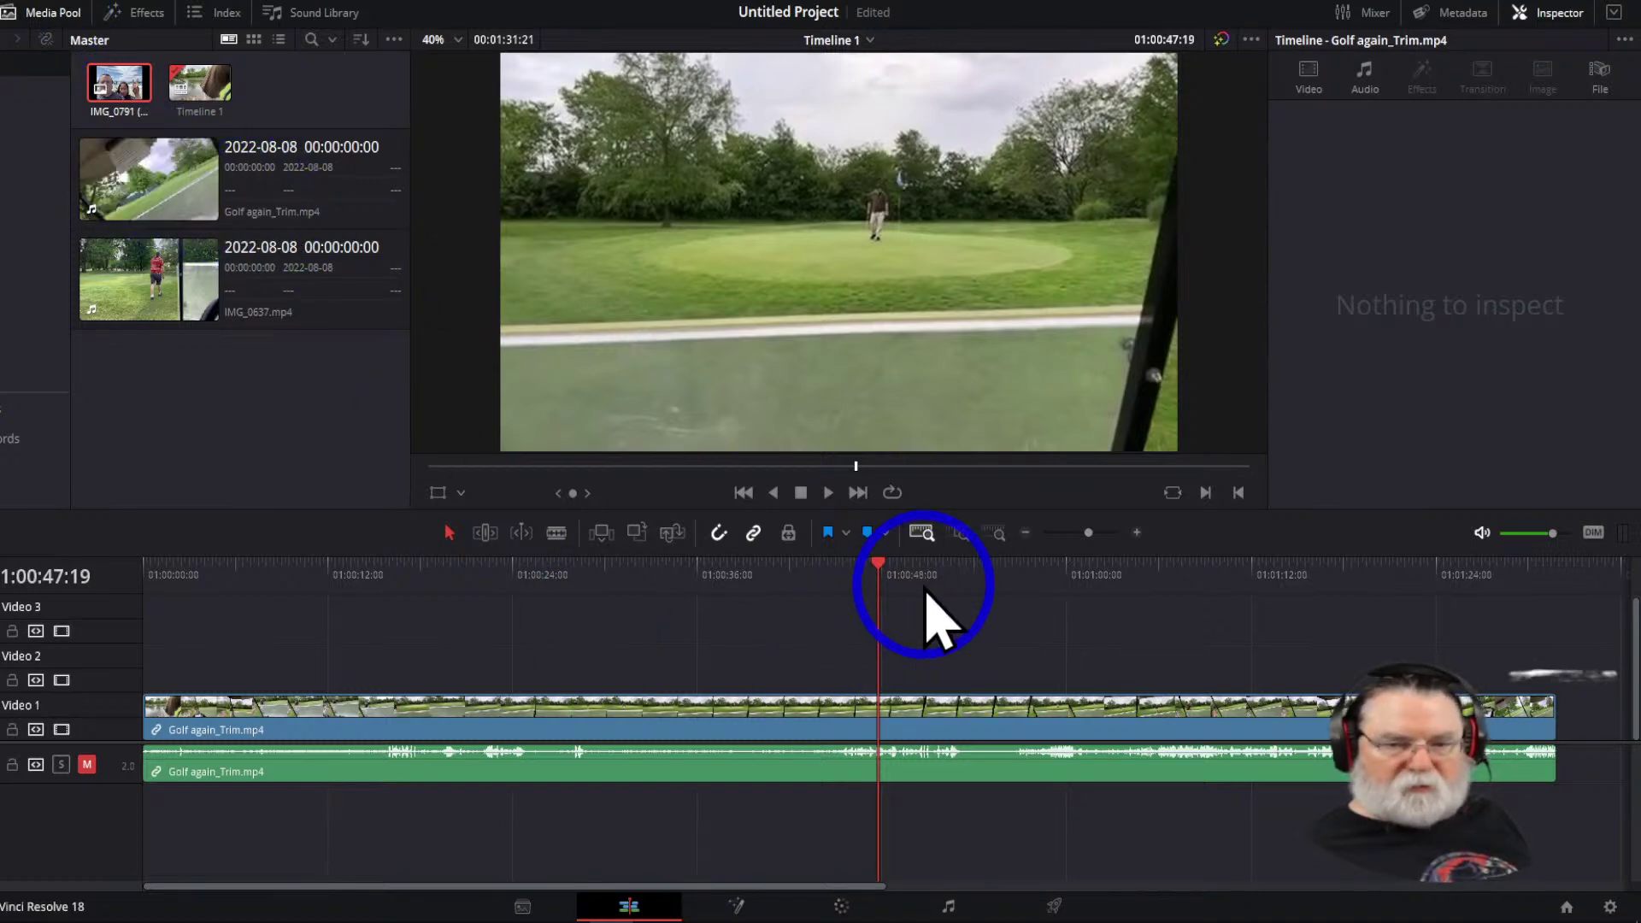
pyautogui.click(316, 289)
pyautogui.moveTo(278, 304); pyautogui.dragTo(749, 636)
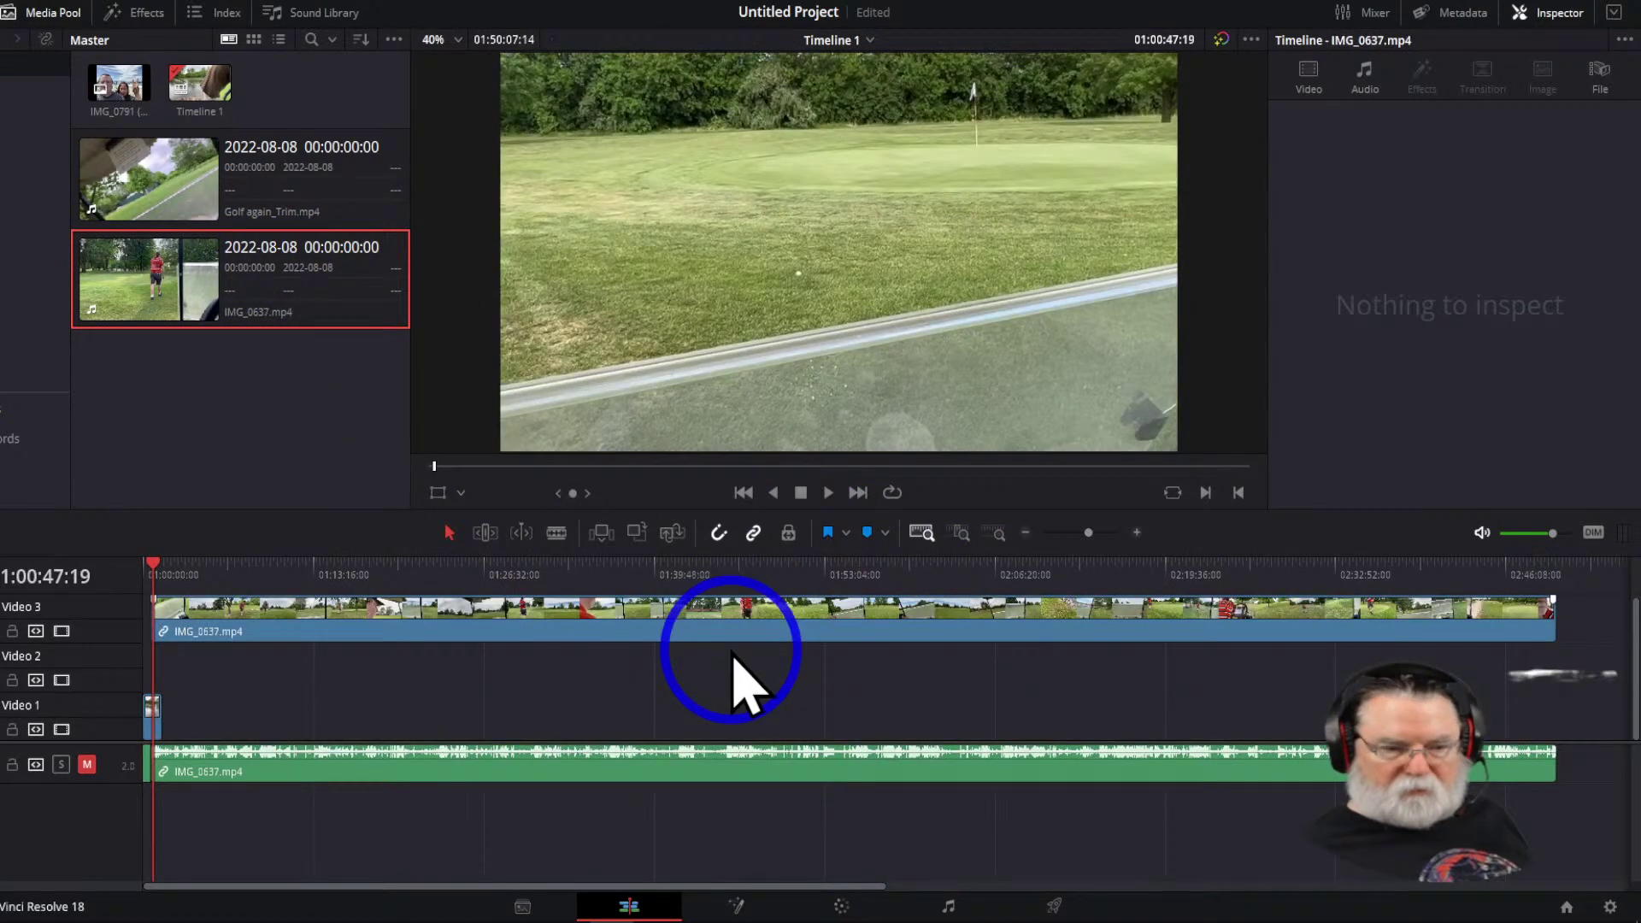
pyautogui.click(743, 492)
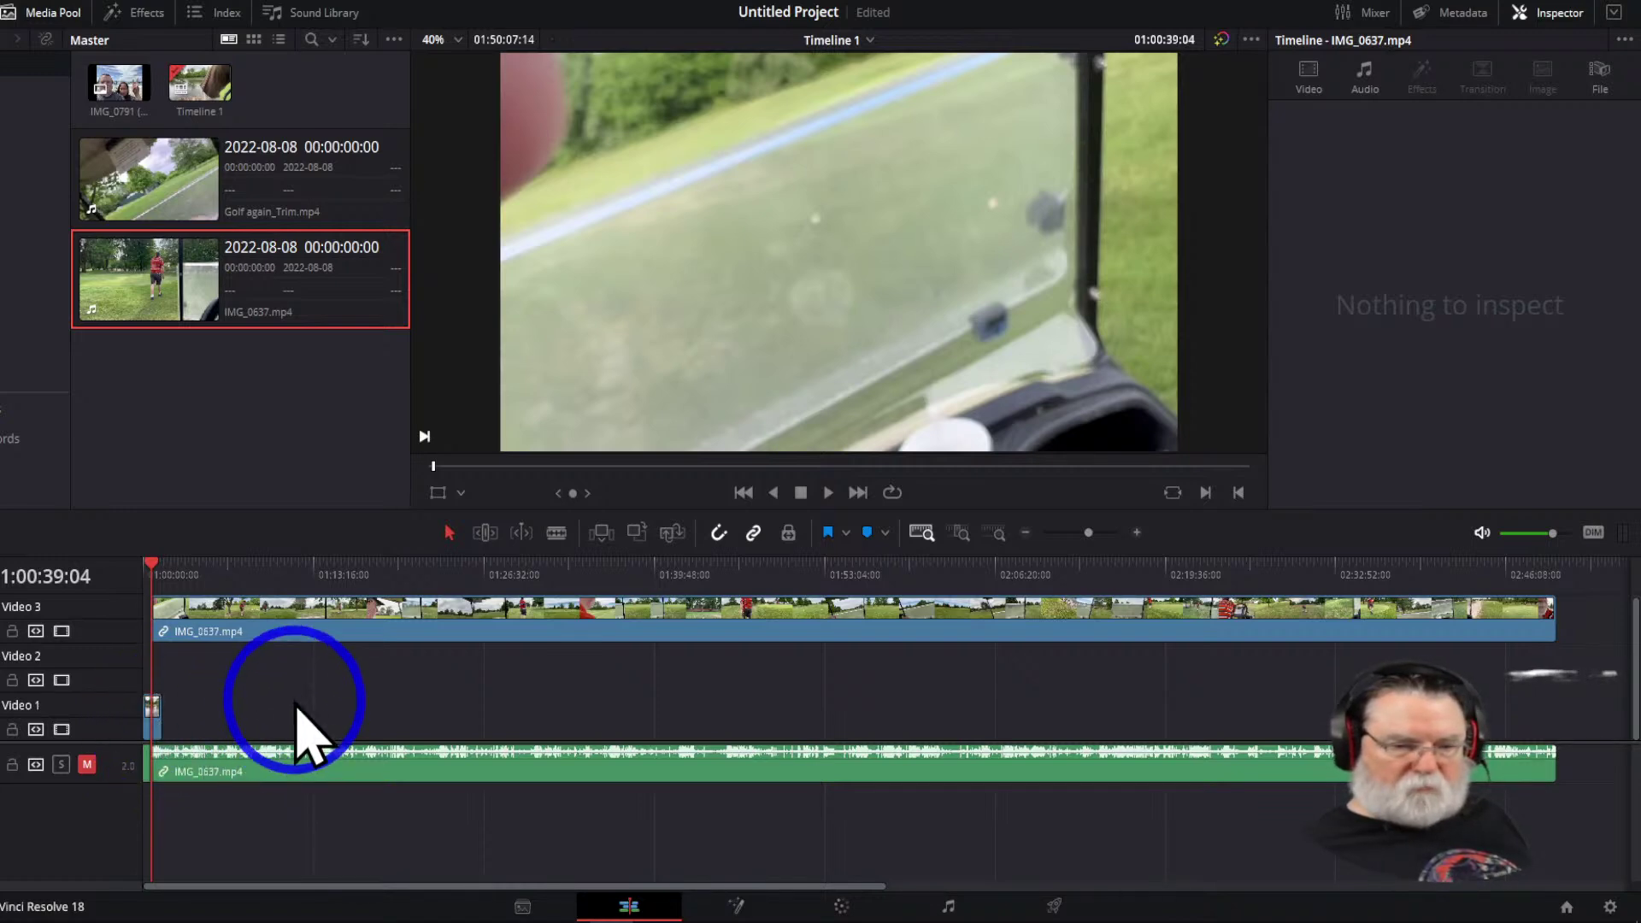
pyautogui.hotkey('ctrl', 'z')
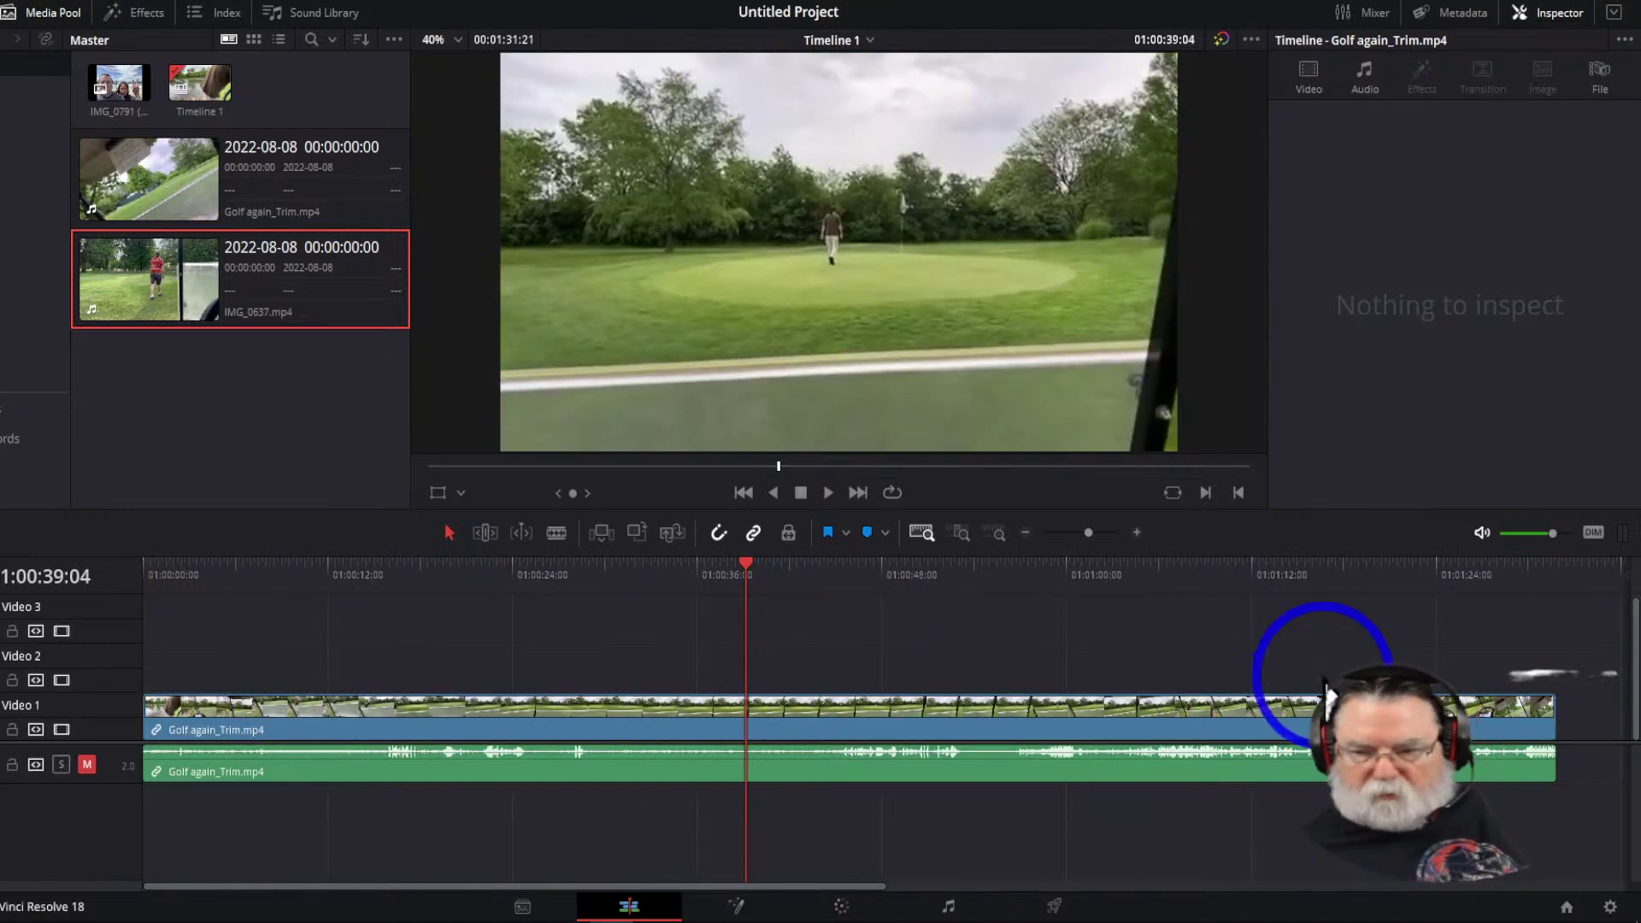
# Add IMG_0637.mp4 to the timeline and move it onto Video 1 directly against the end of Golf again_Trim.mp4
pyautogui.click(1601, 568)
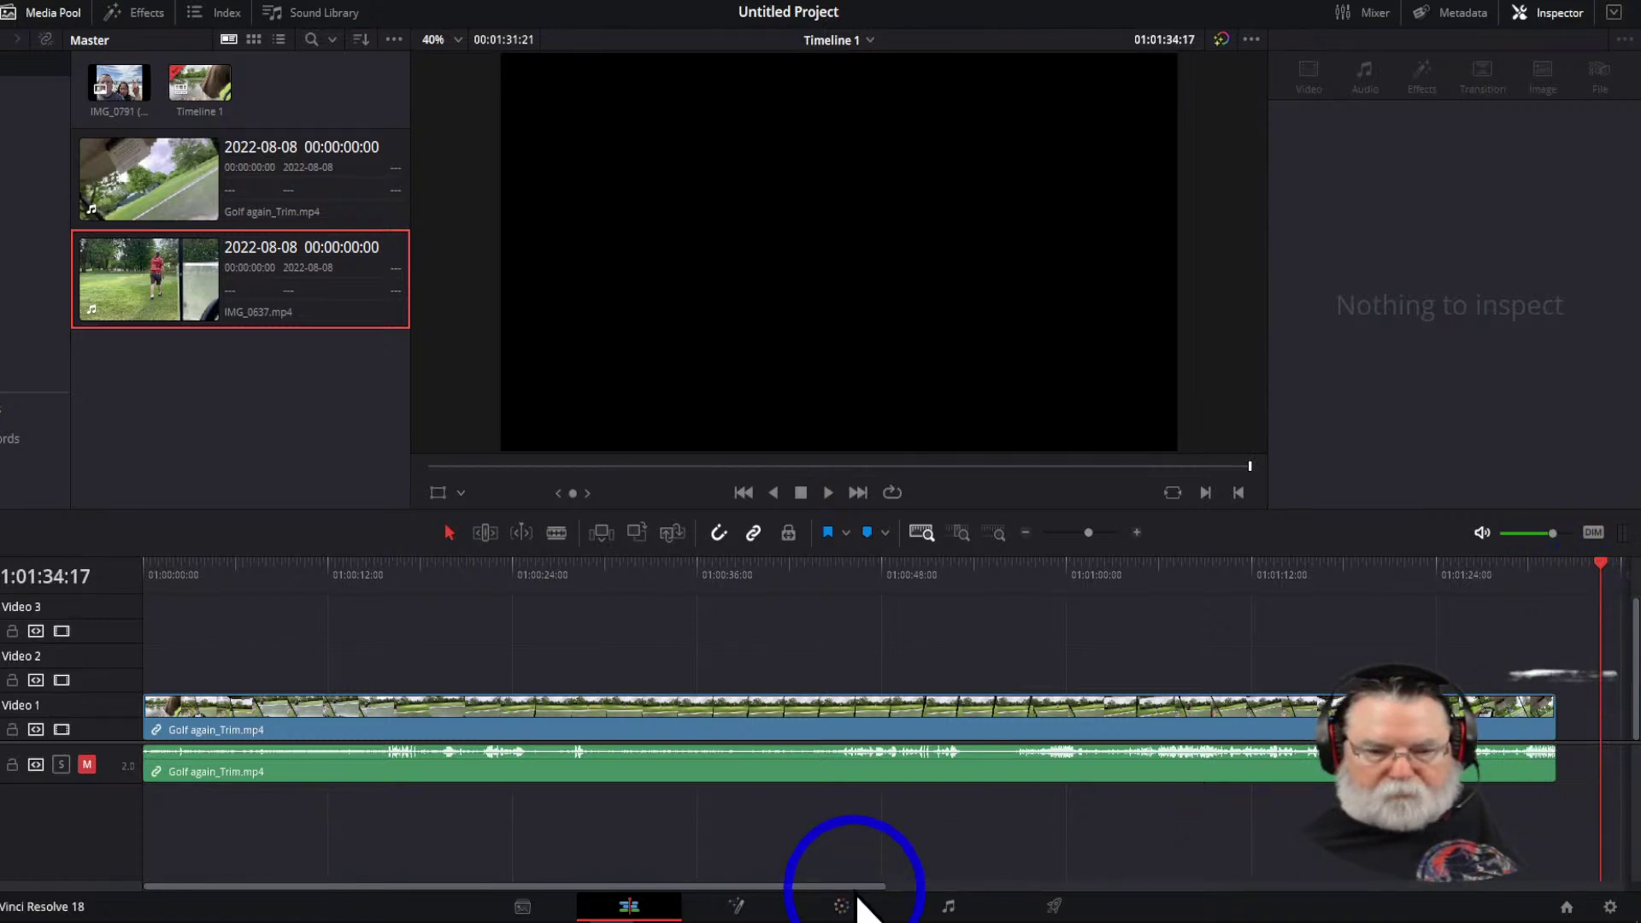
pyautogui.moveTo(861, 889); pyautogui.dragTo(1305, 889)
pyautogui.moveTo(220, 305); pyautogui.dragTo(1042, 675)
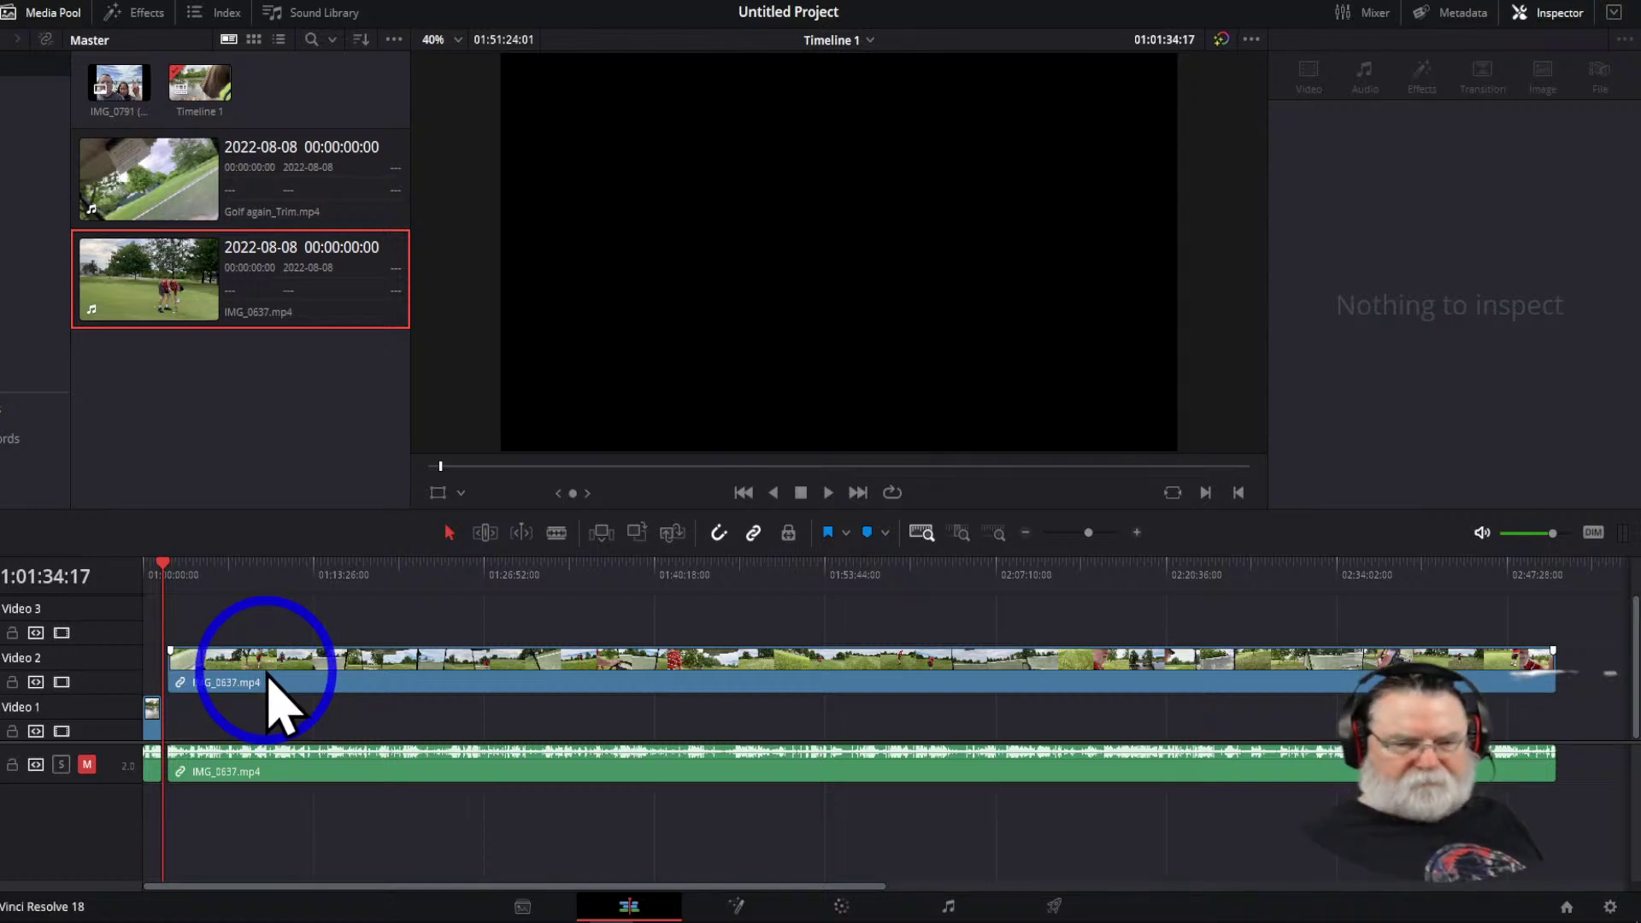
pyautogui.moveTo(270, 671); pyautogui.dragTo(274, 709)
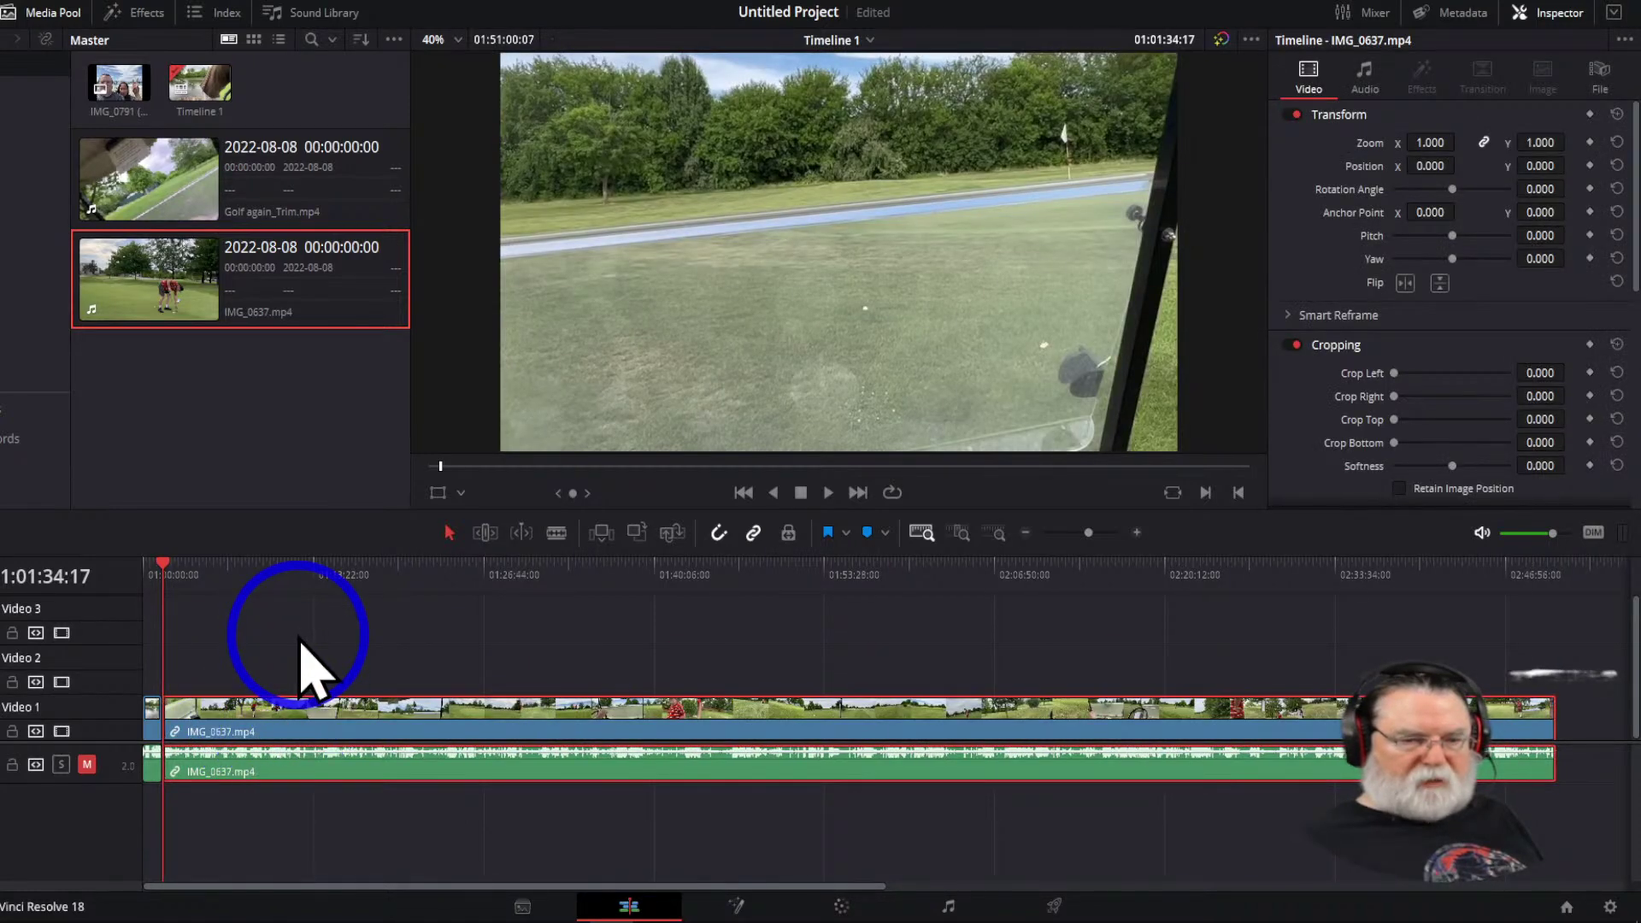
# Try to apply a Burn Away transition at the cut between Golf again_Trim.mp4 and IMG_0637.mp4
pyautogui.click(133, 14)
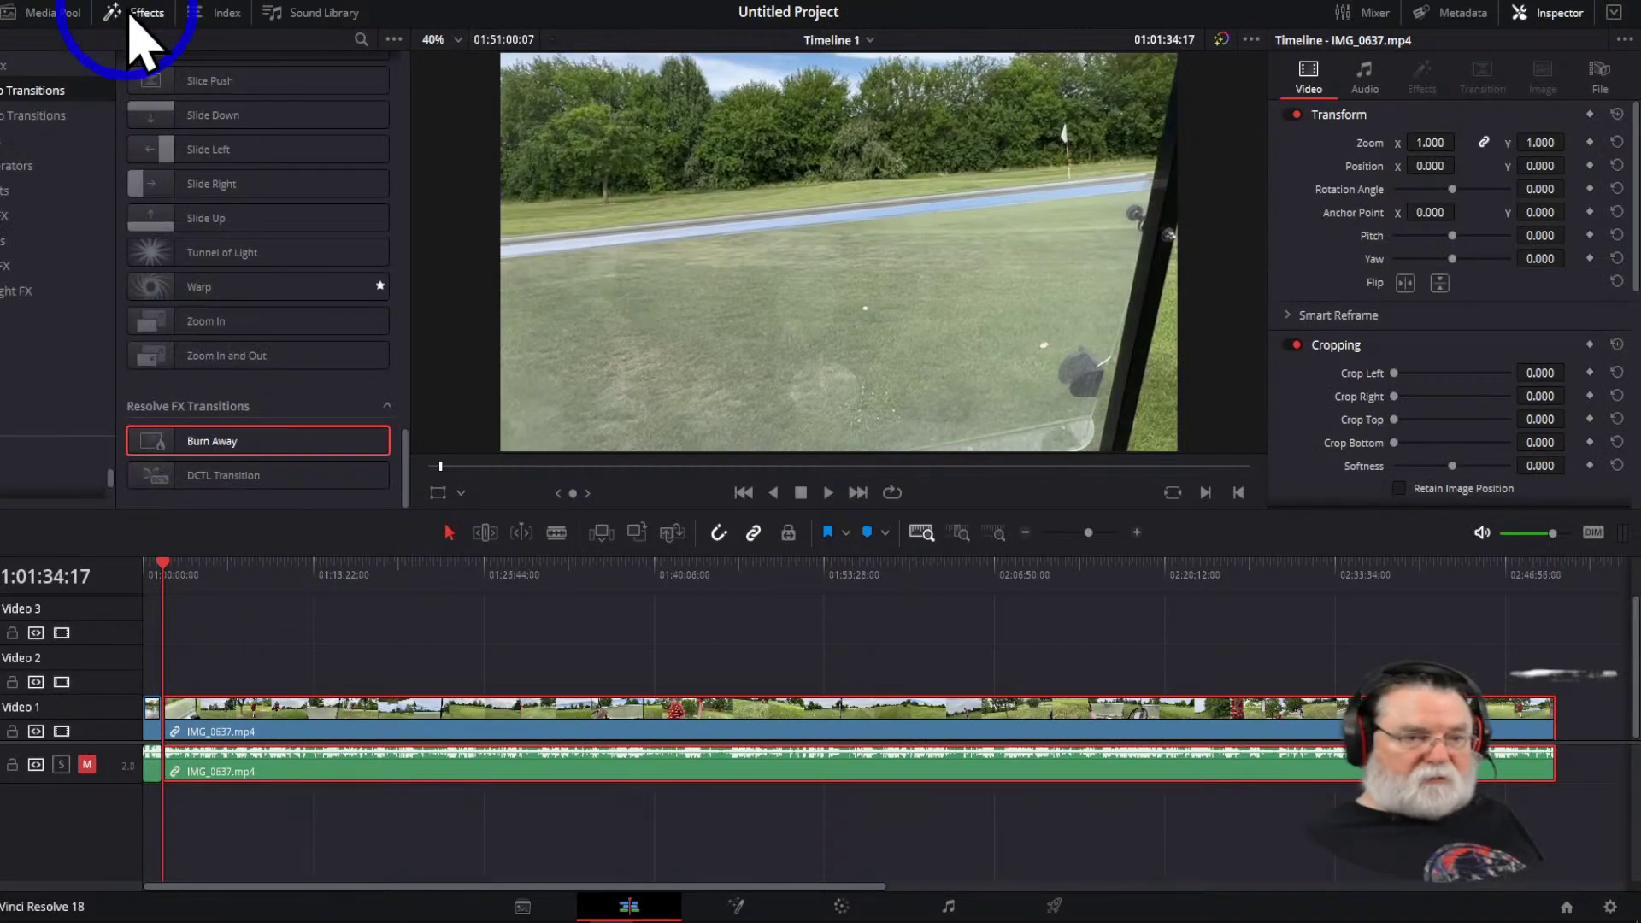
pyautogui.moveTo(207, 449)
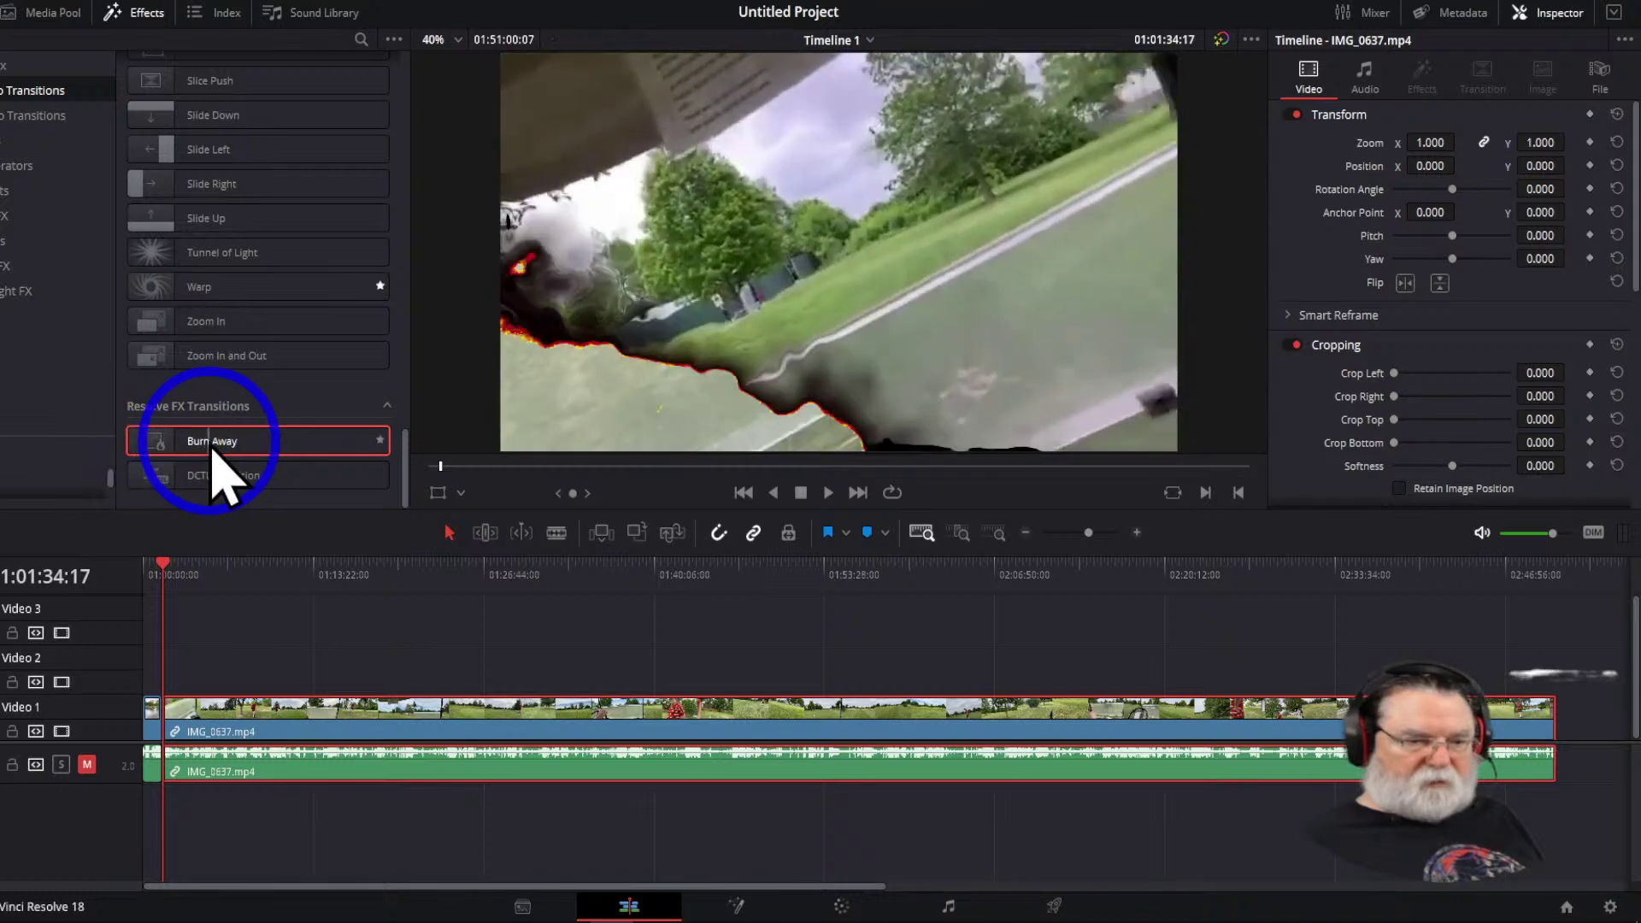
pyautogui.moveTo(212, 453)
pyautogui.mouseDown()
pyautogui.moveTo(202, 696)
pyautogui.moveTo(264, 728)
pyautogui.moveTo(182, 728)
pyautogui.moveTo(142, 710)
pyautogui.moveTo(1497, 729)
pyautogui.moveTo(185, 720)
pyautogui.mouseUp()
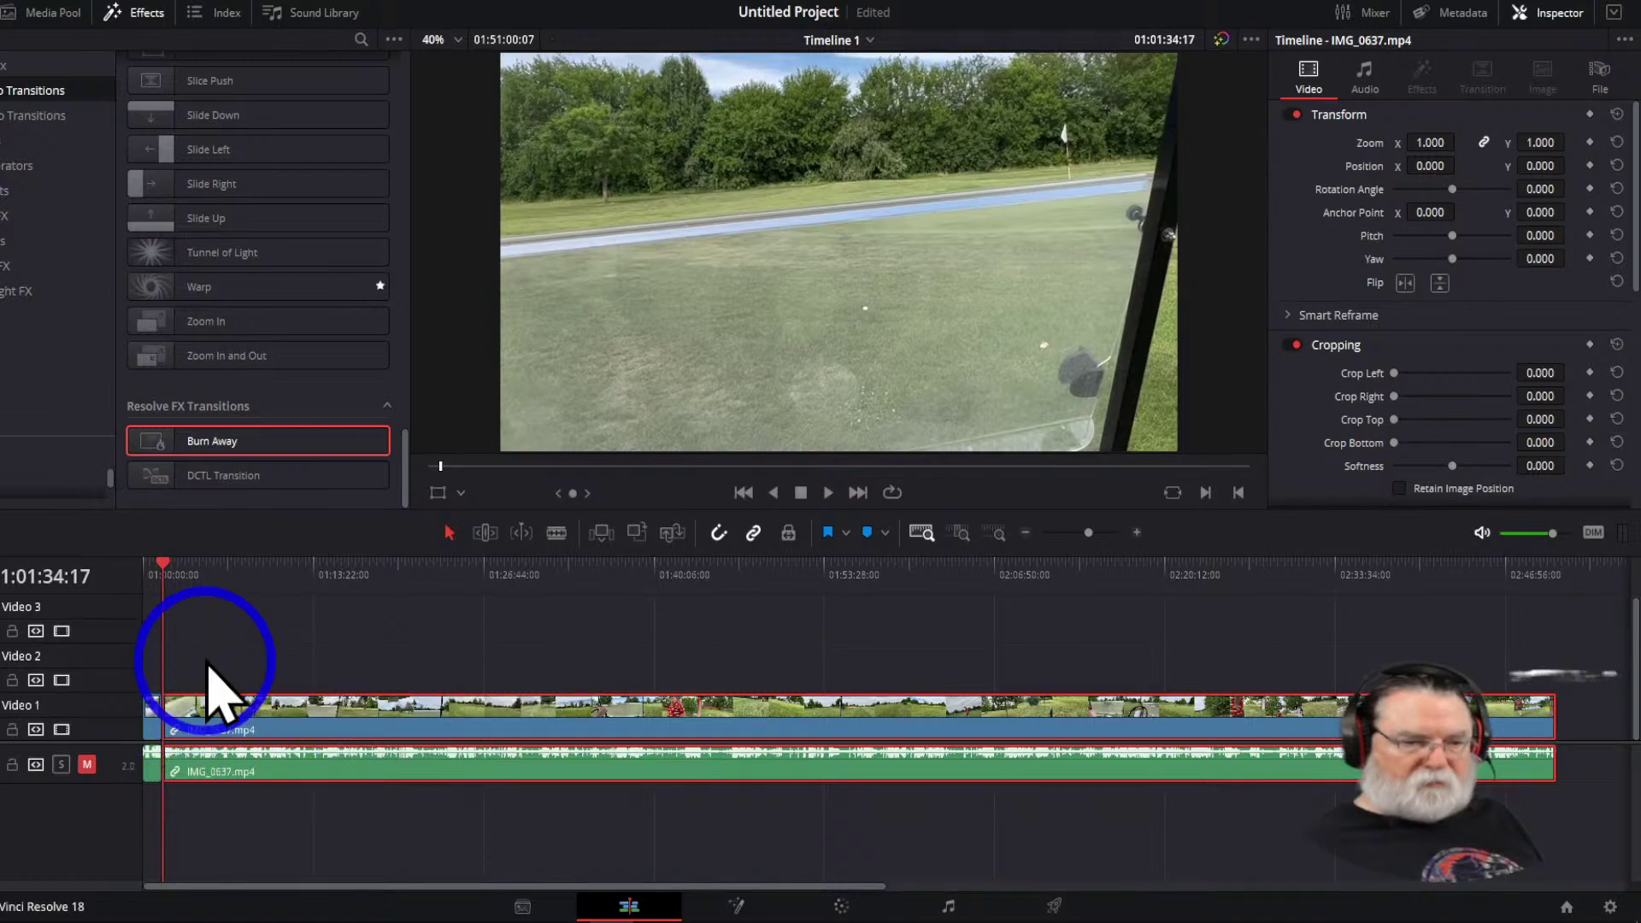
# Place IMG_0791 (2).JPEG on Video 2 above IMG_0637.mp4 and extend its start so it lasts about 11 minutes
pyautogui.click(32, 12)
pyautogui.moveTo(122, 88); pyautogui.dragTo(737, 649)
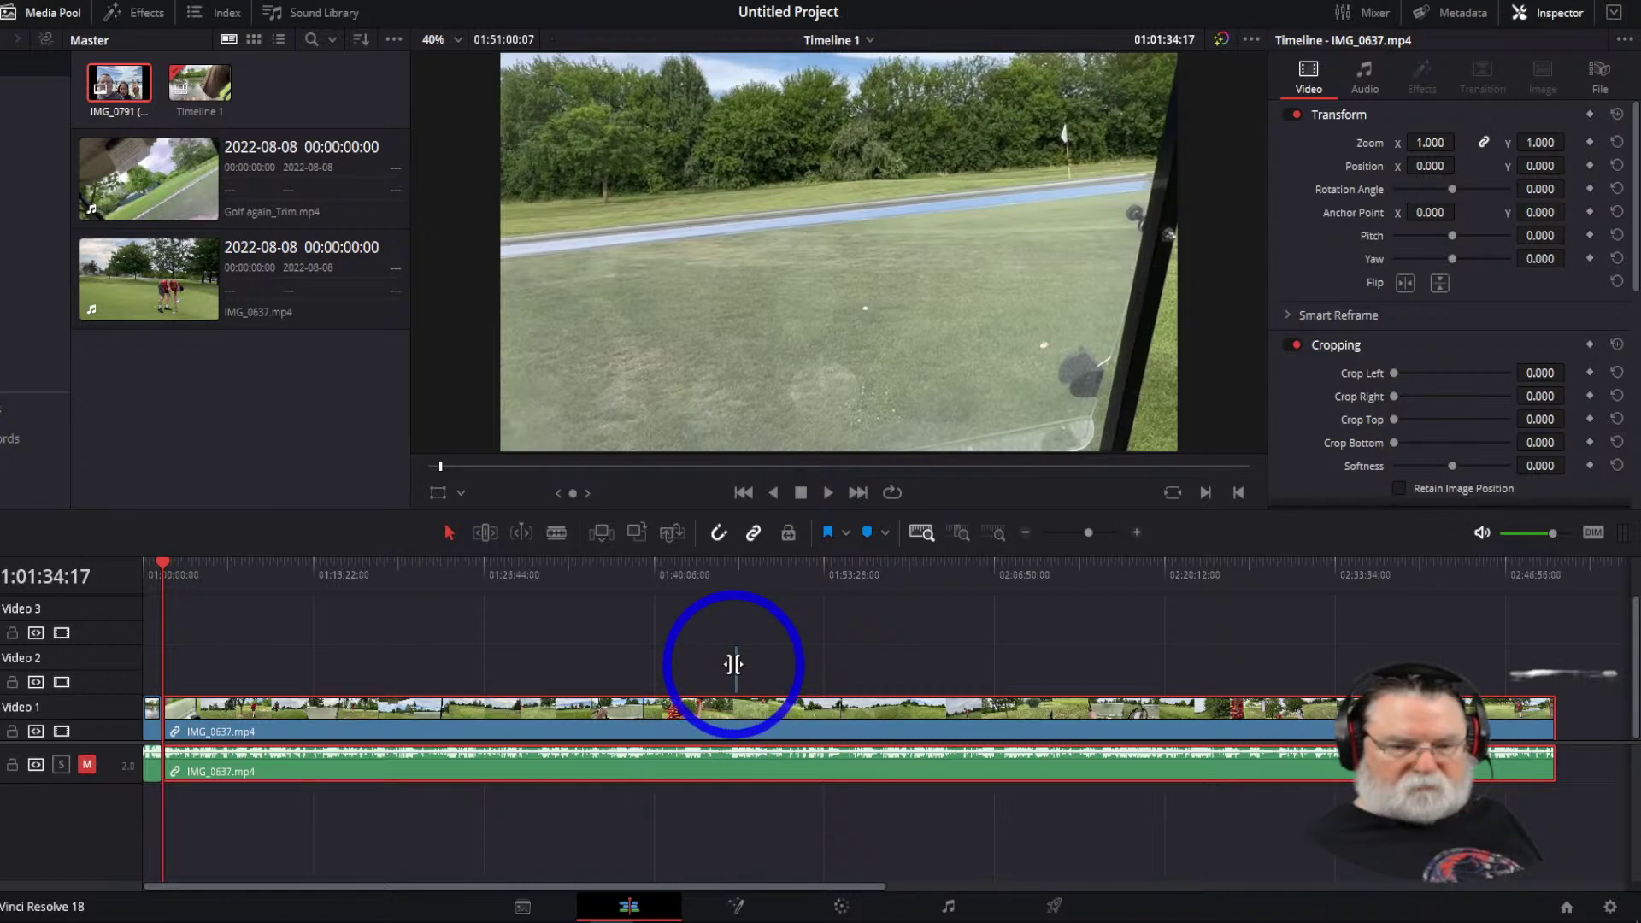
pyautogui.moveTo(732, 662); pyautogui.dragTo(599, 662)
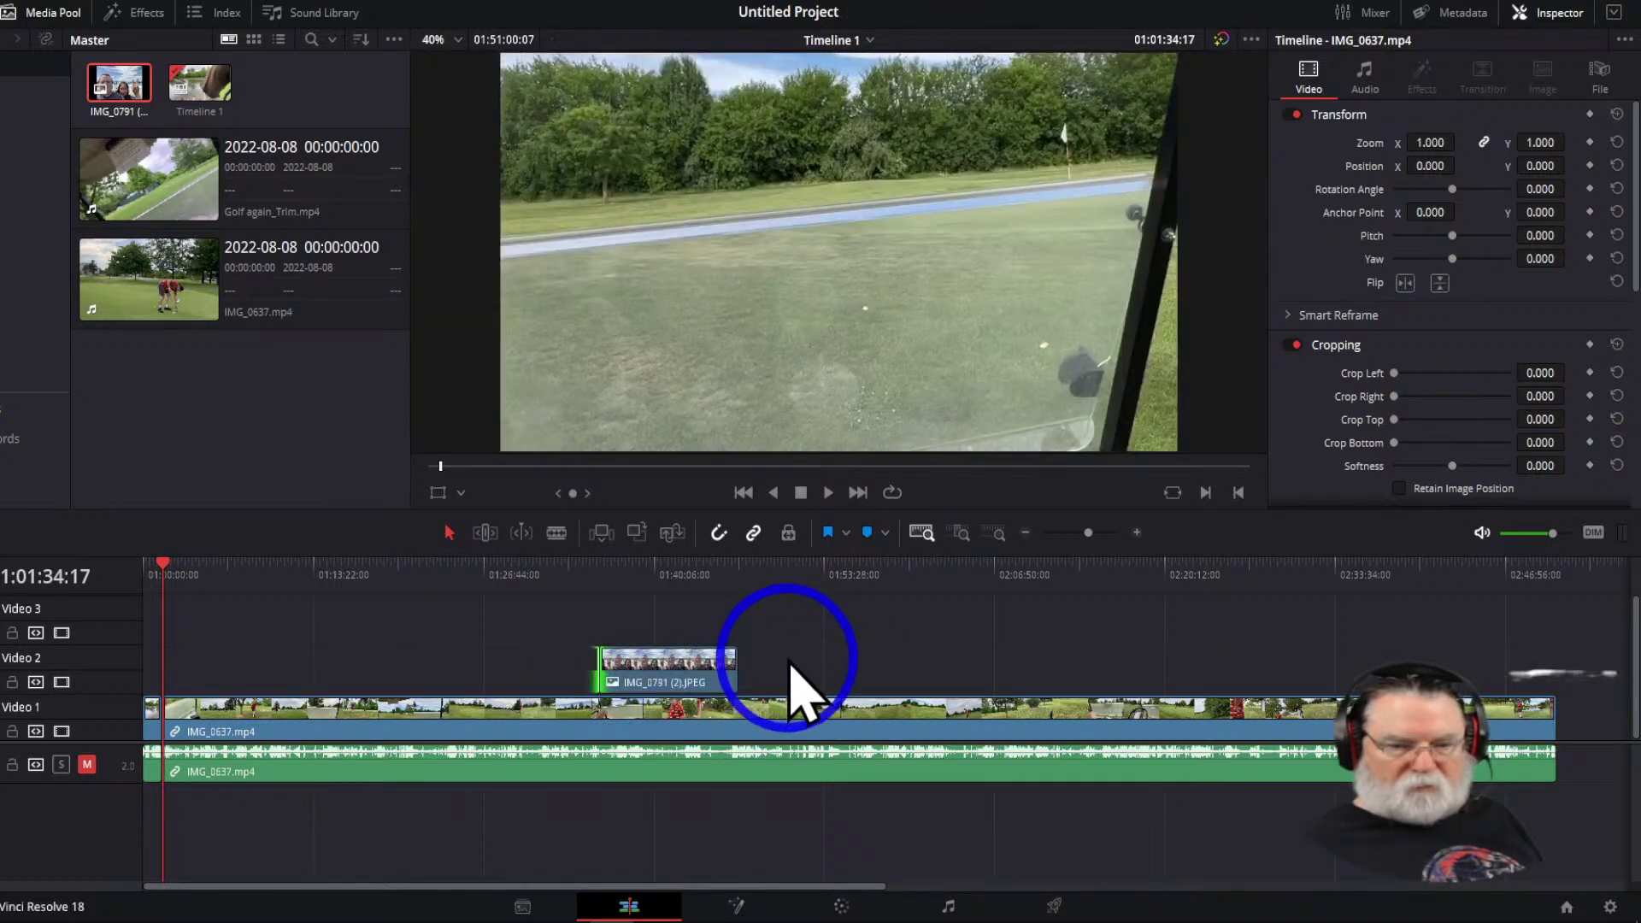
pyautogui.click(709, 675)
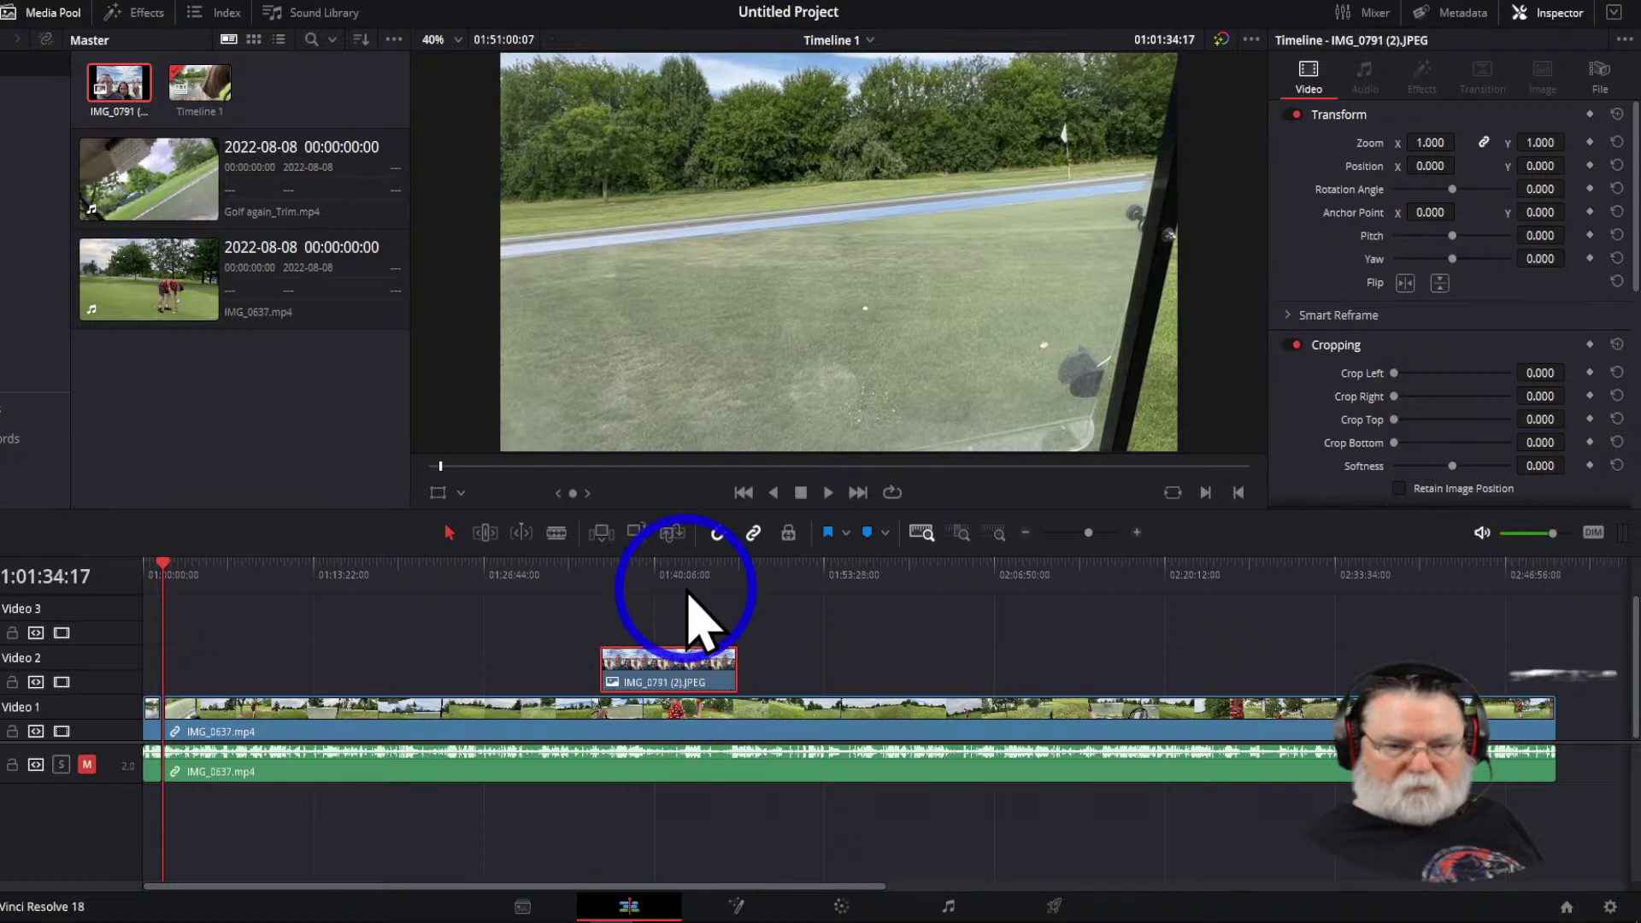
# Move the playhead to 02:53:21:19 and move IMG_0791 (2).JPEG onto Video 1 at the end of IMG_0637.mp4
pyautogui.click(686, 578)
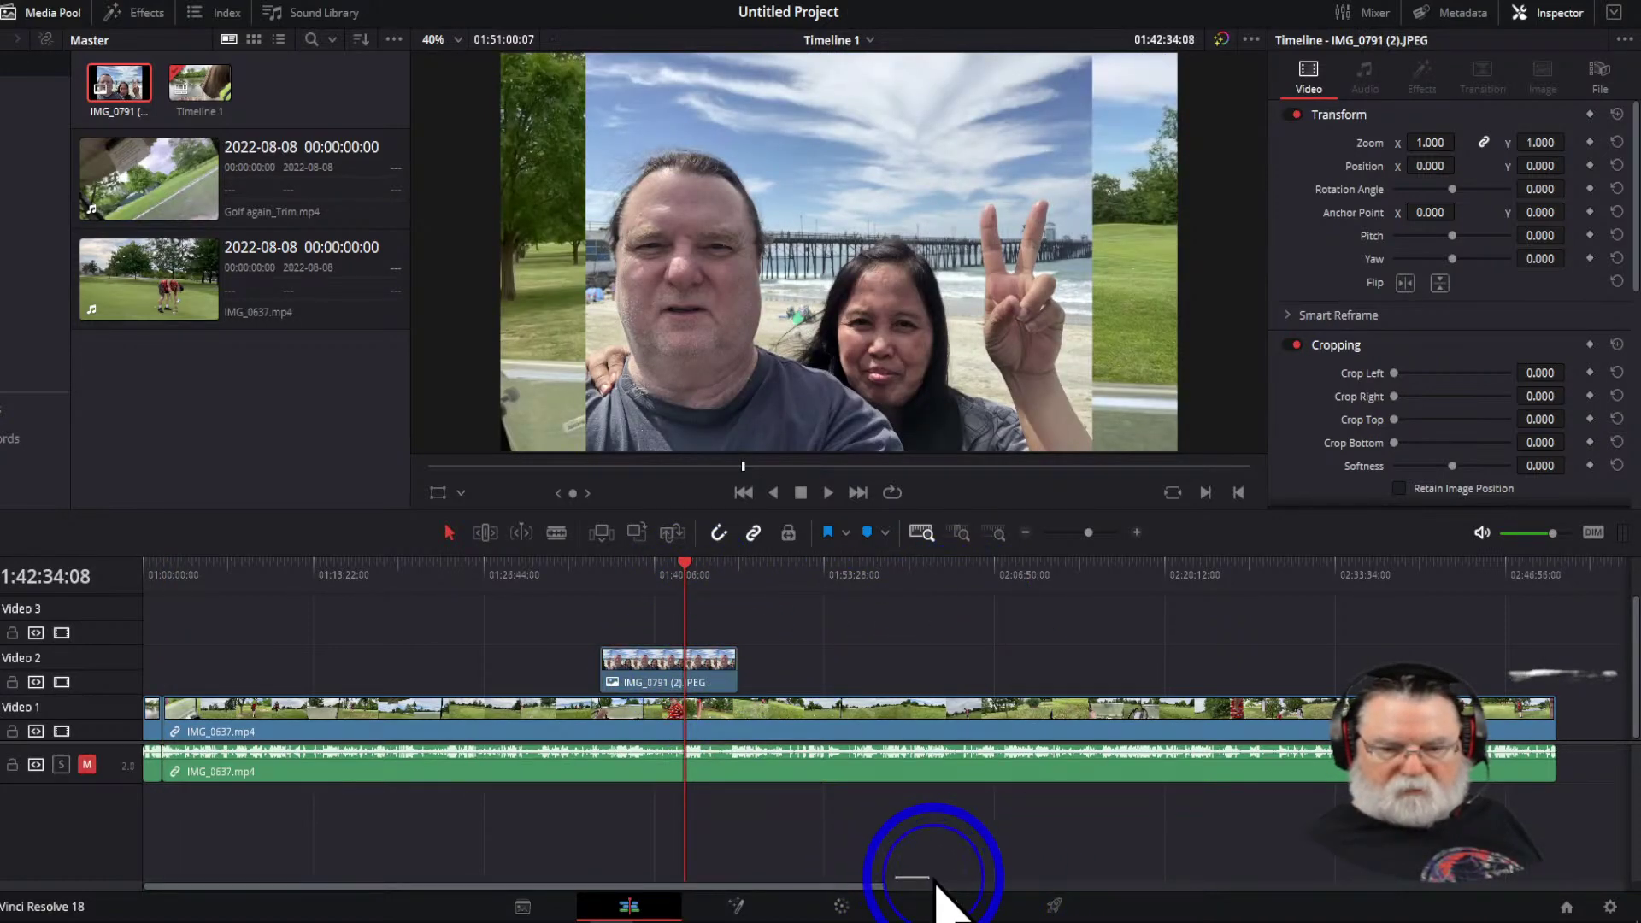
pyautogui.click(780, 675)
pyautogui.moveTo(689, 571); pyautogui.dragTo(1591, 599)
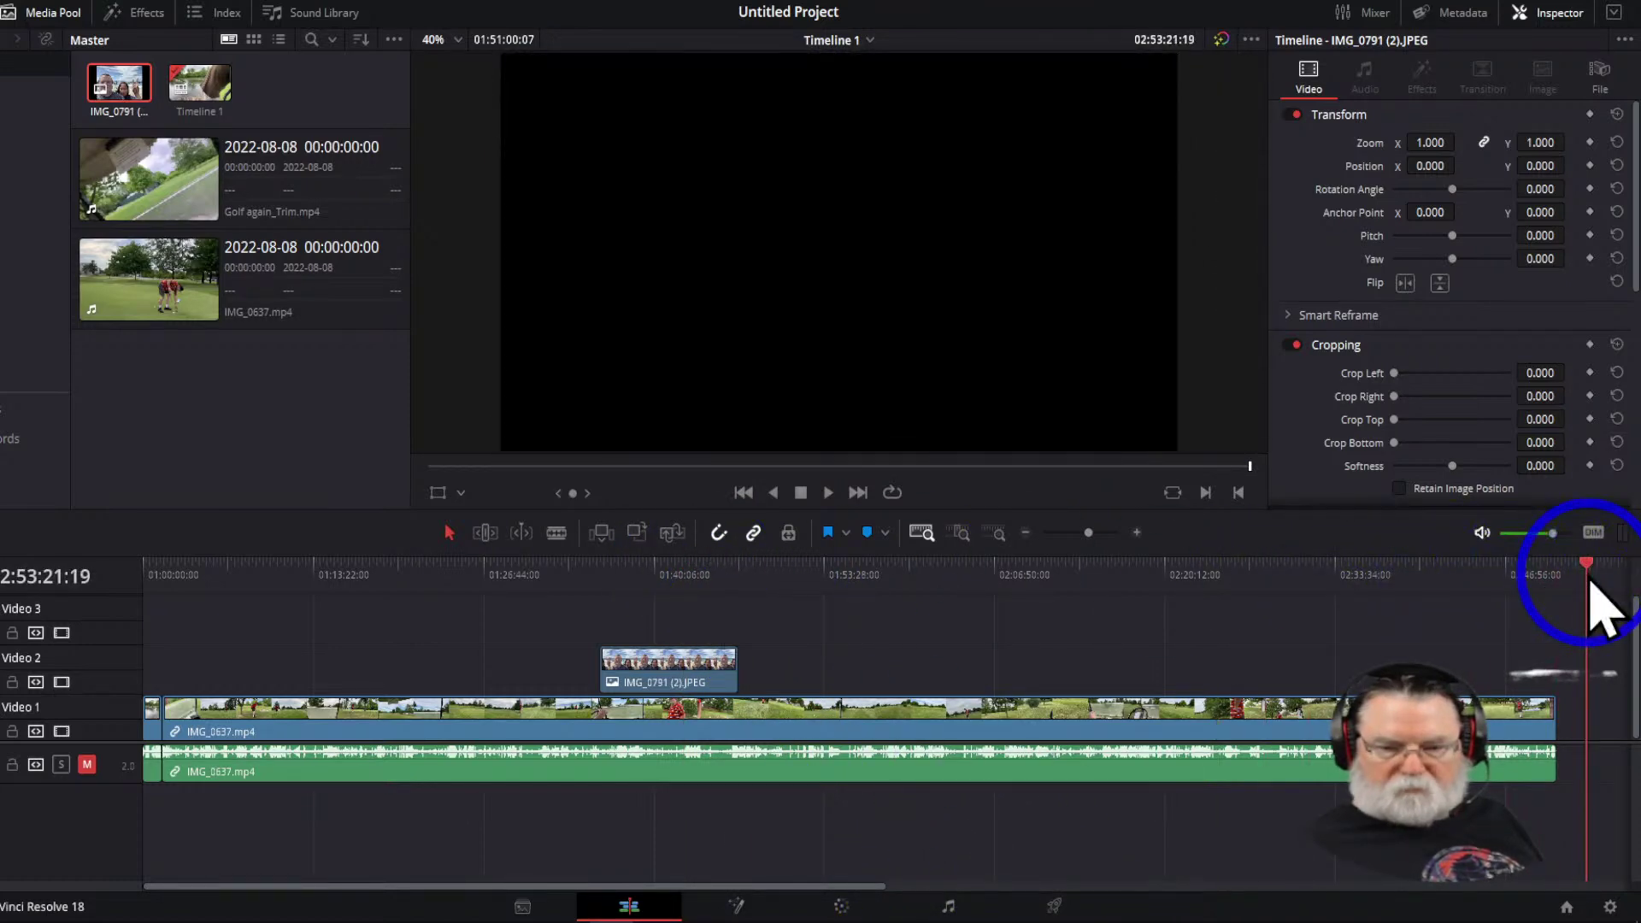
pyautogui.moveTo(1323, 893); pyautogui.dragTo(826, 891)
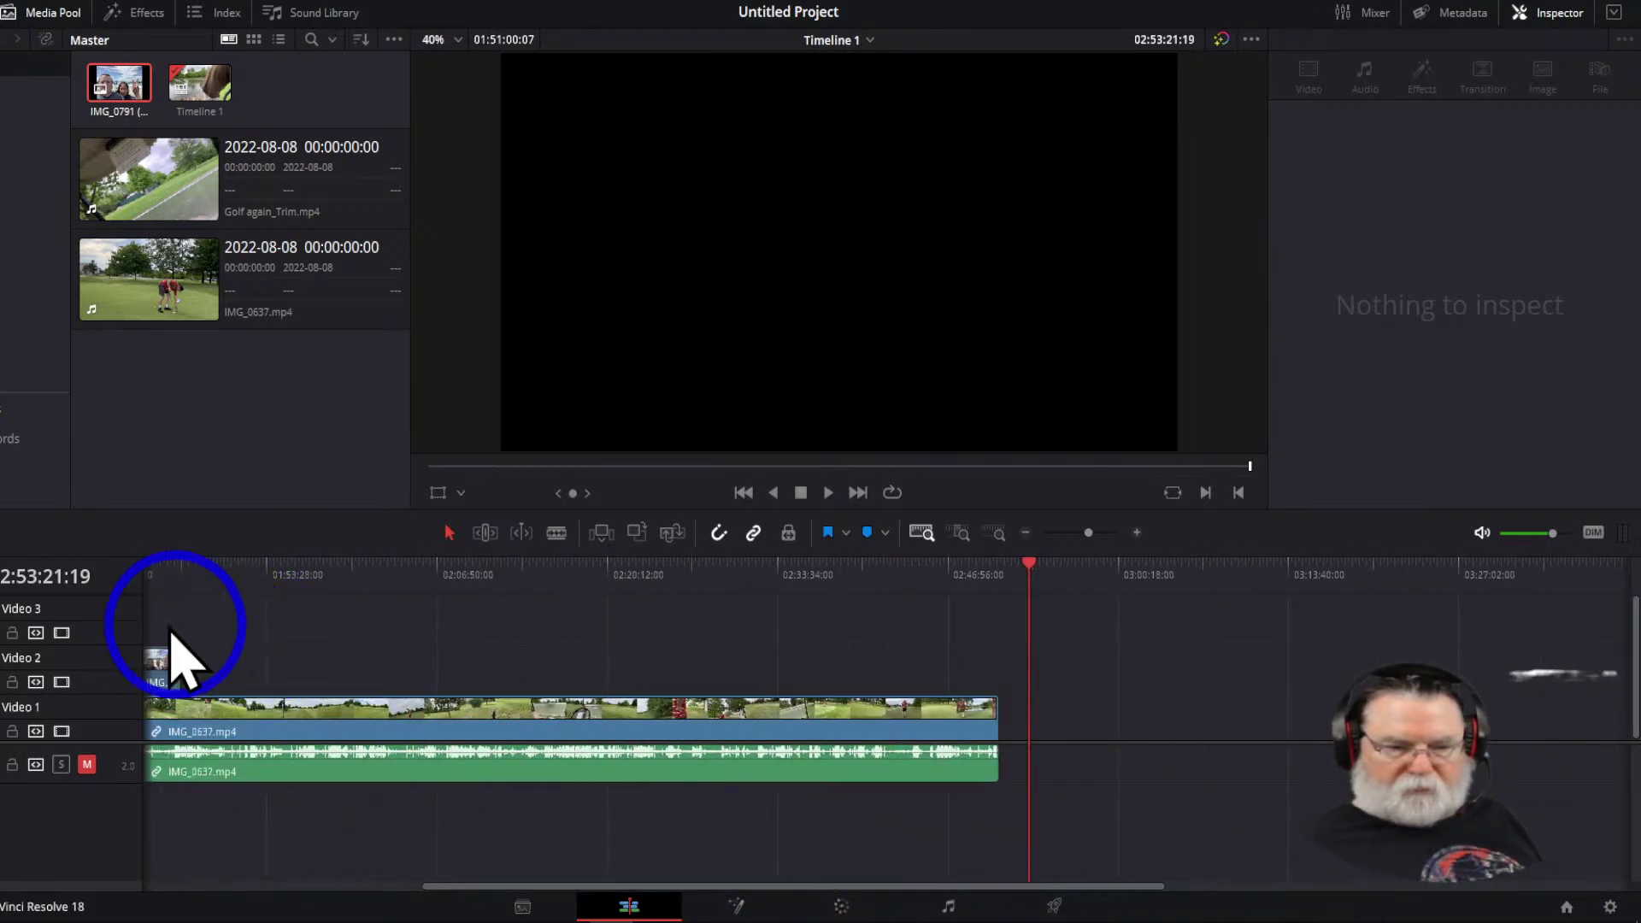
pyautogui.moveTo(167, 670); pyautogui.dragTo(1182, 718)
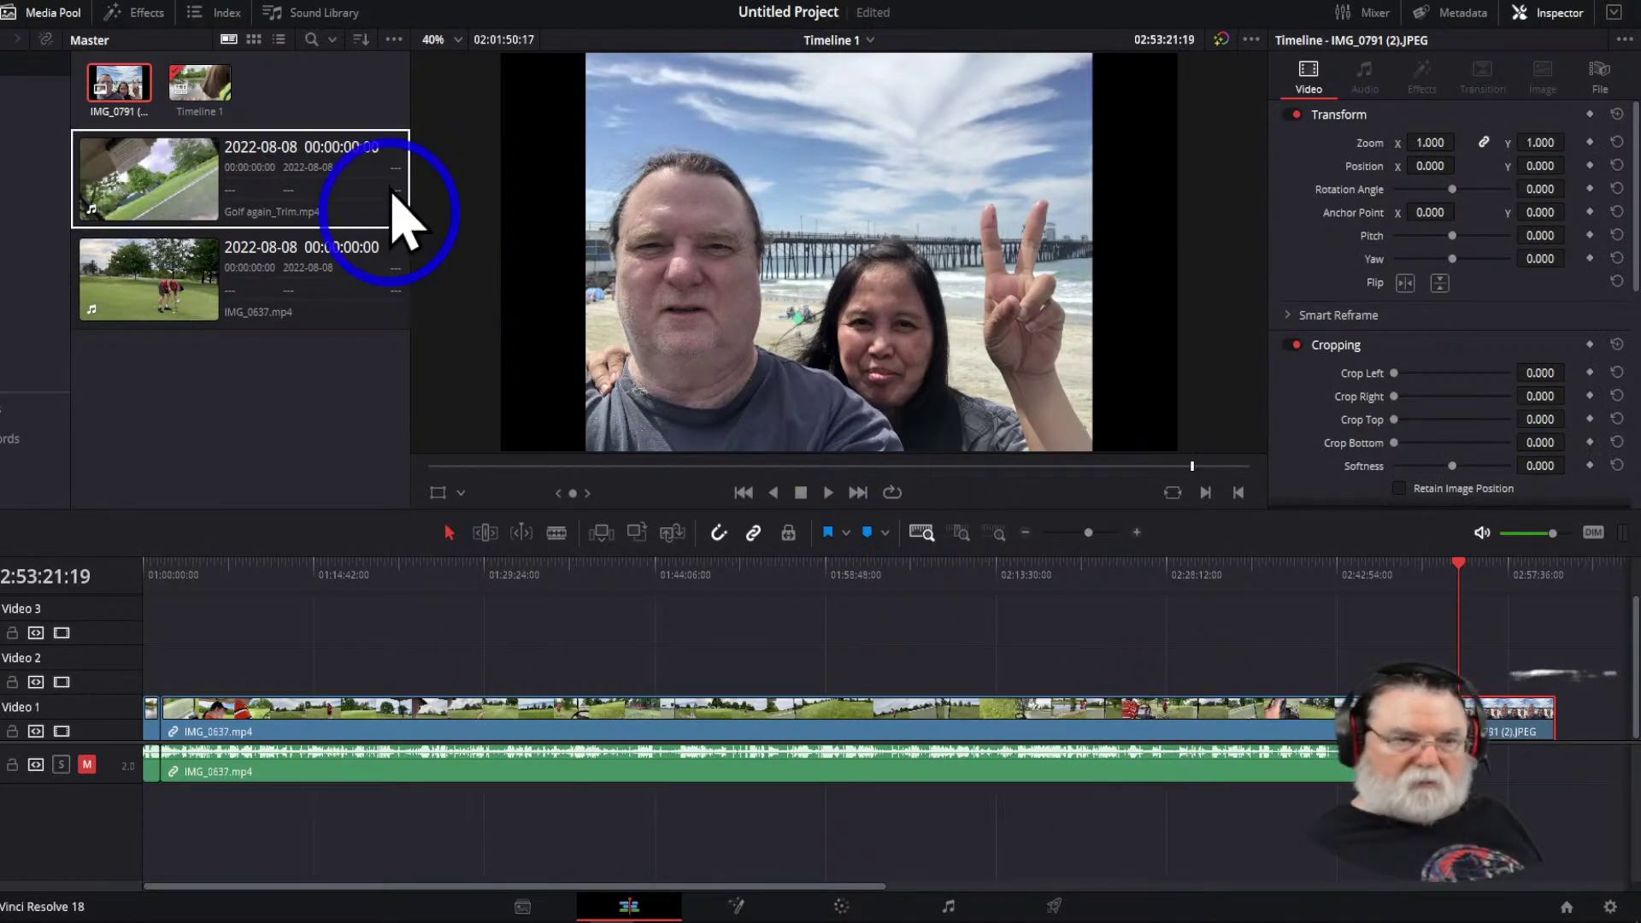
# Try to apply a Burn Away transition at the cut between IMG_0637.mp4 and IMG_0791 (2).JPEG
pyautogui.click(144, 16)
pyautogui.click(215, 444)
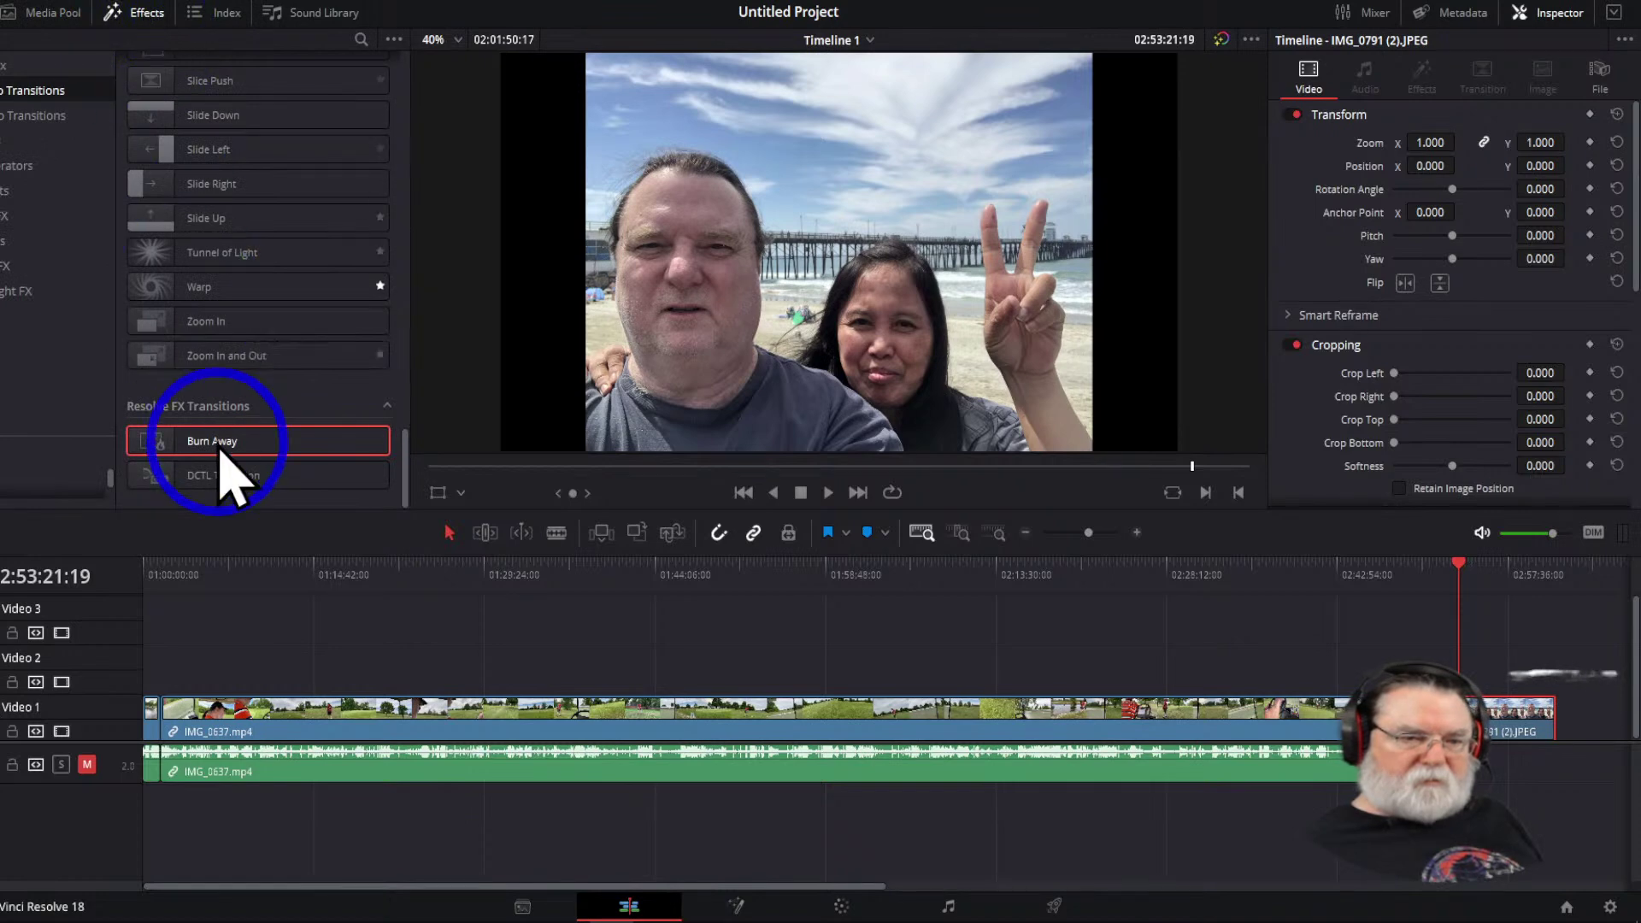
pyautogui.moveTo(216, 448); pyautogui.dragTo(1446, 709)
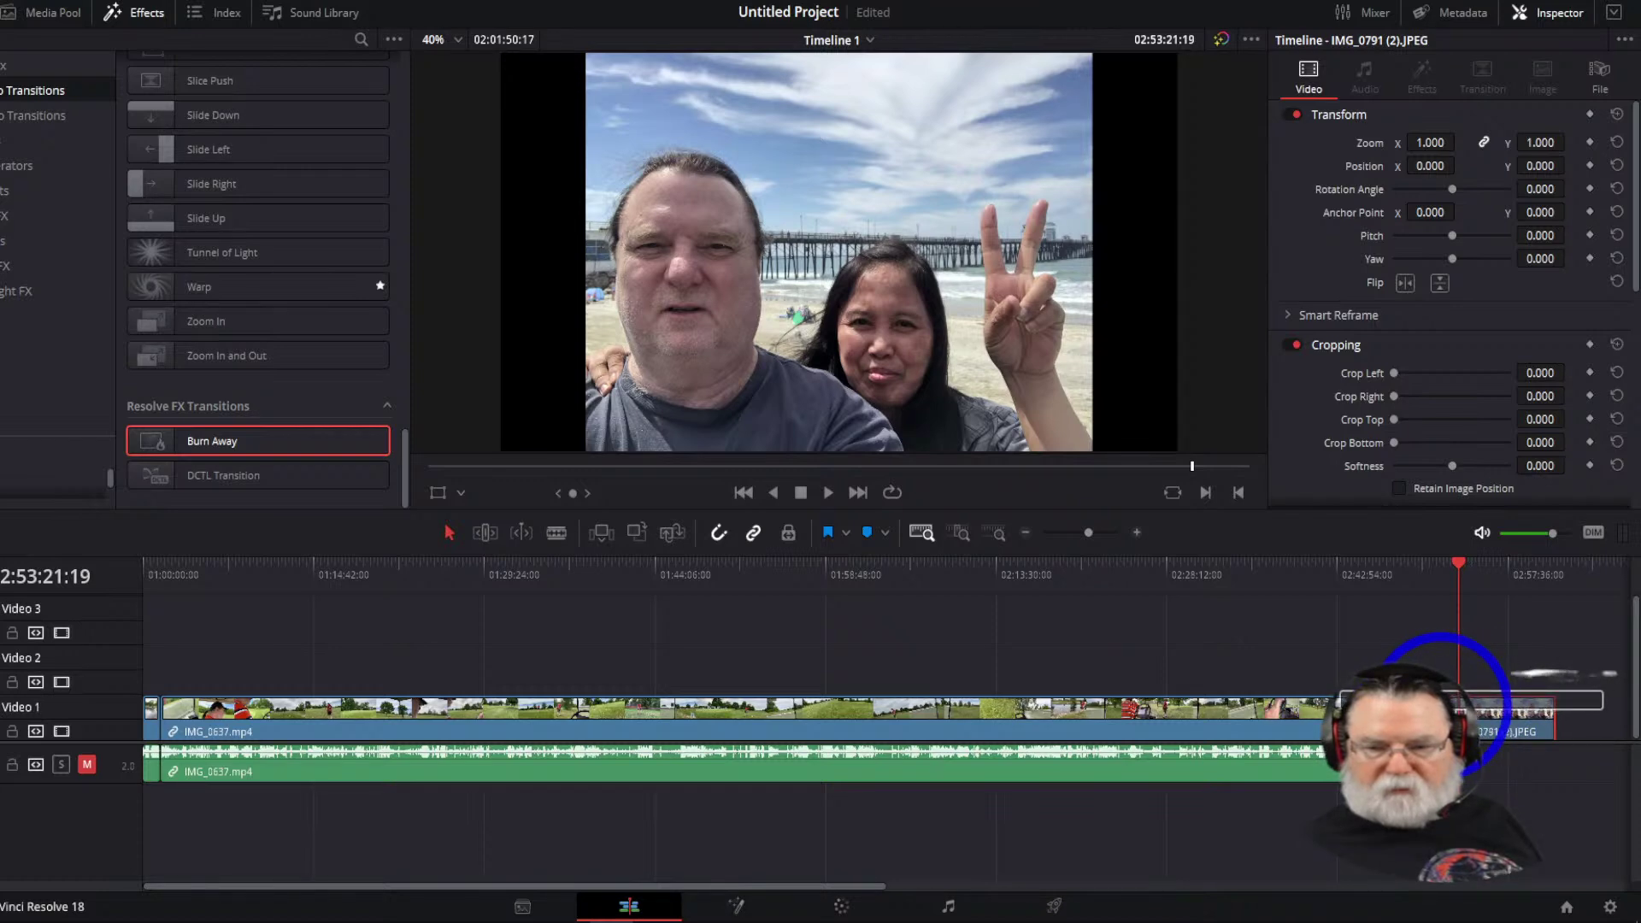
pyautogui.moveTo(1452, 704)
pyautogui.mouseDown()
pyautogui.moveTo(1478, 702)
pyautogui.moveTo(1333, 634)
pyautogui.moveTo(1325, 670)
pyautogui.mouseUp()
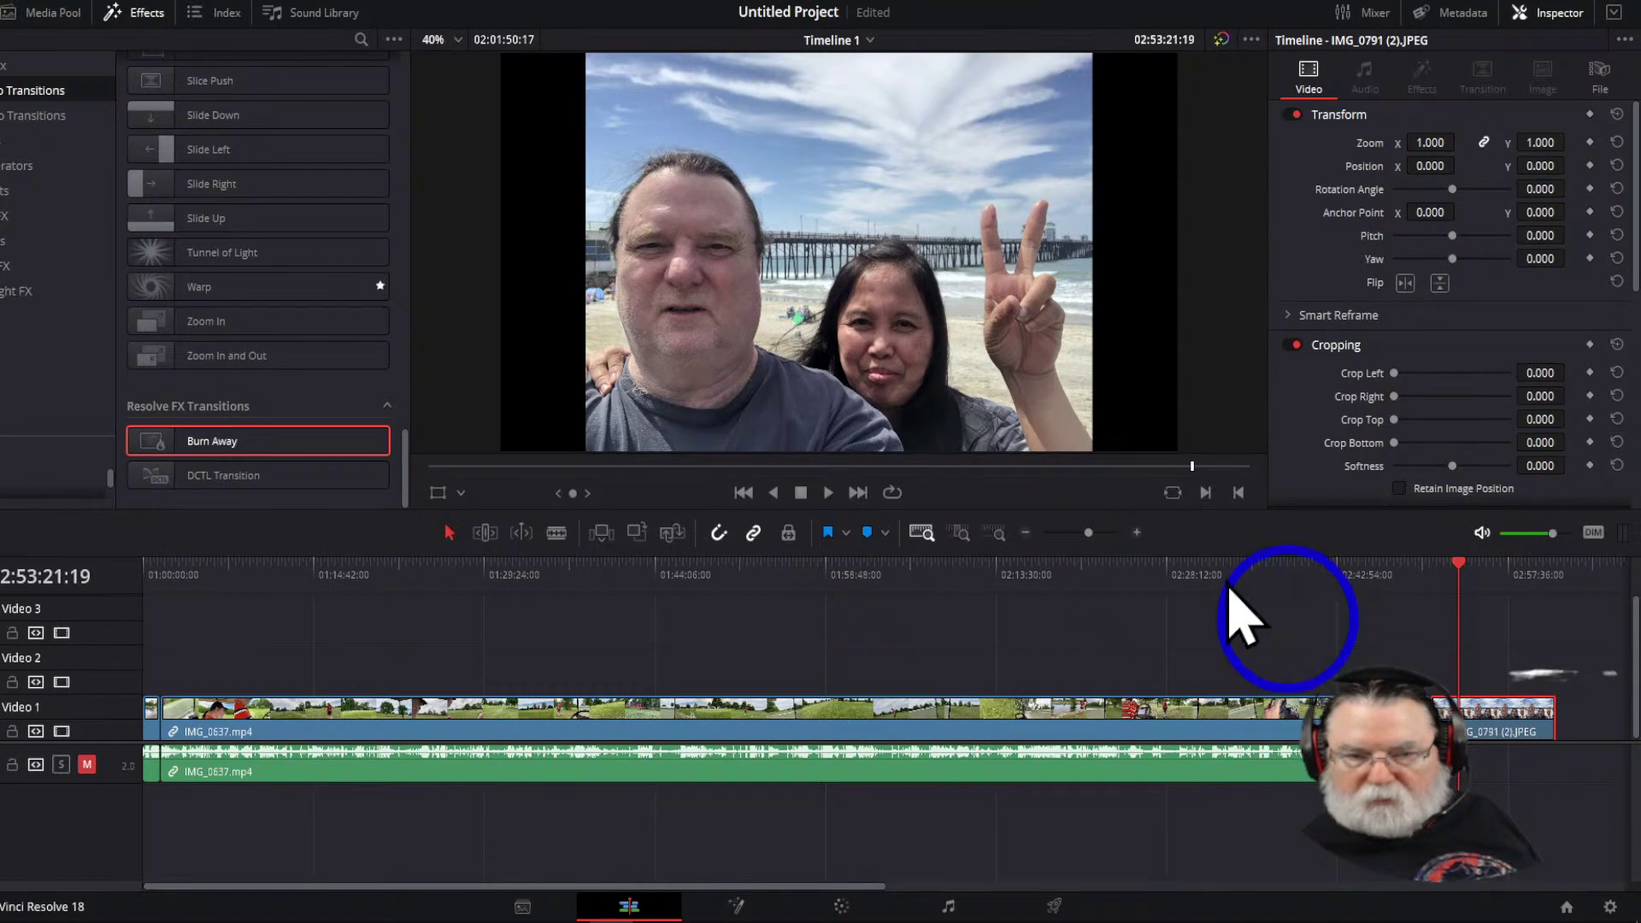
# Try to apply a Blur Dissolve transition at the cut between Golf again_Trim.mp4 and IMG_0637.mp4
pyautogui.moveTo(407, 478)
pyautogui.mouseDown()
pyautogui.moveTo(385, 128)
pyautogui.moveTo(403, 153)
pyautogui.mouseUp()
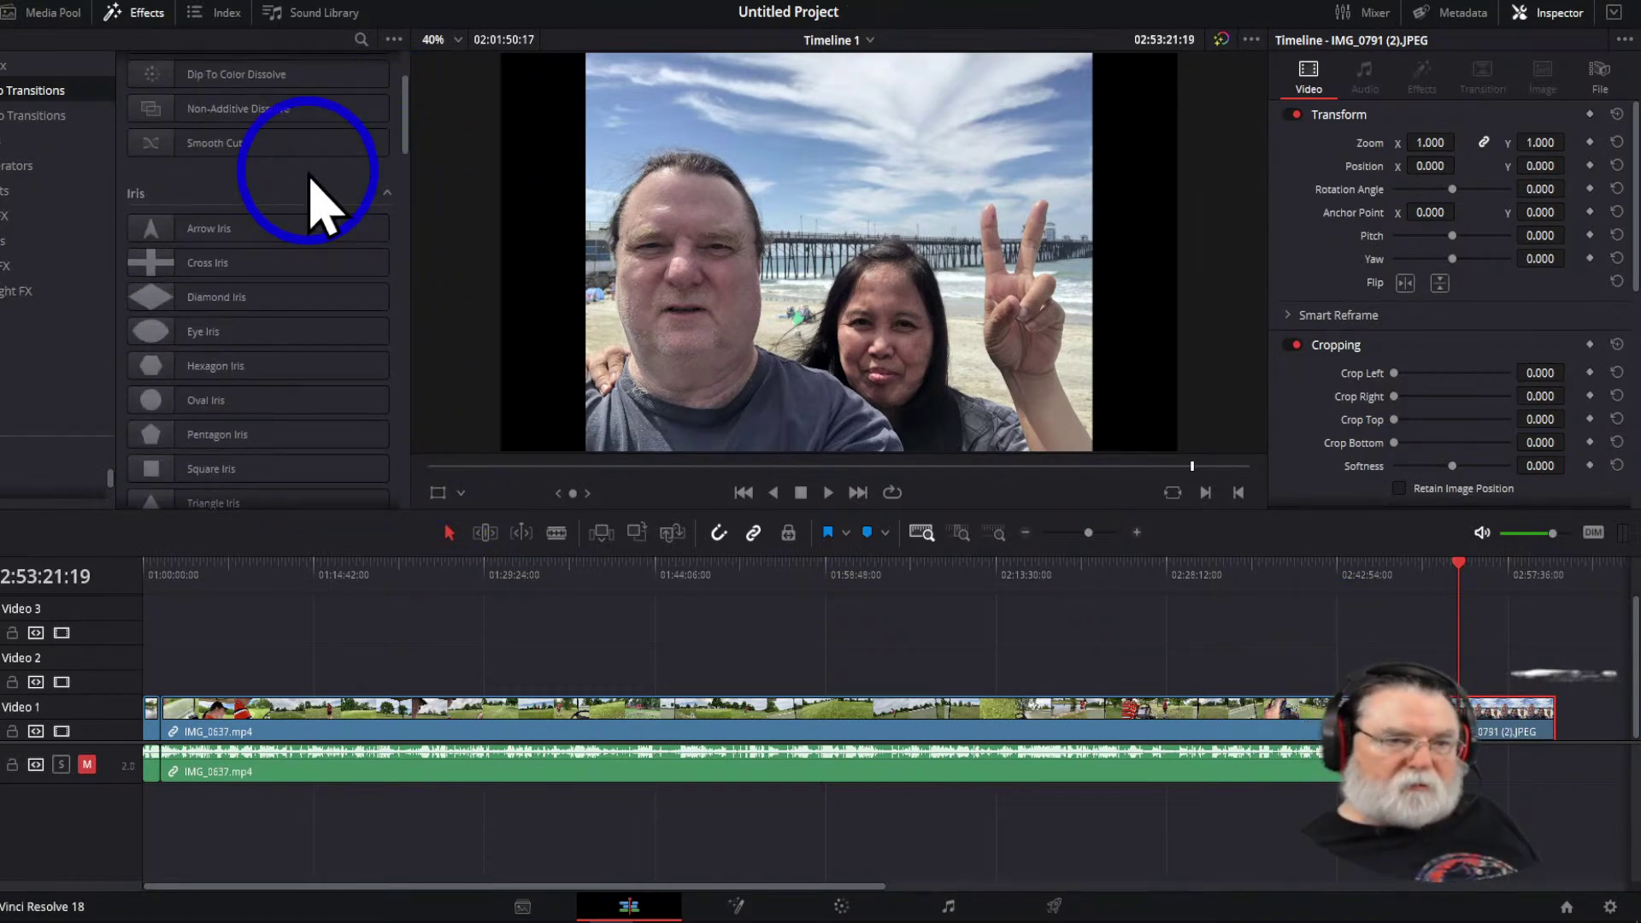
pyautogui.scroll(2, 317, 184)
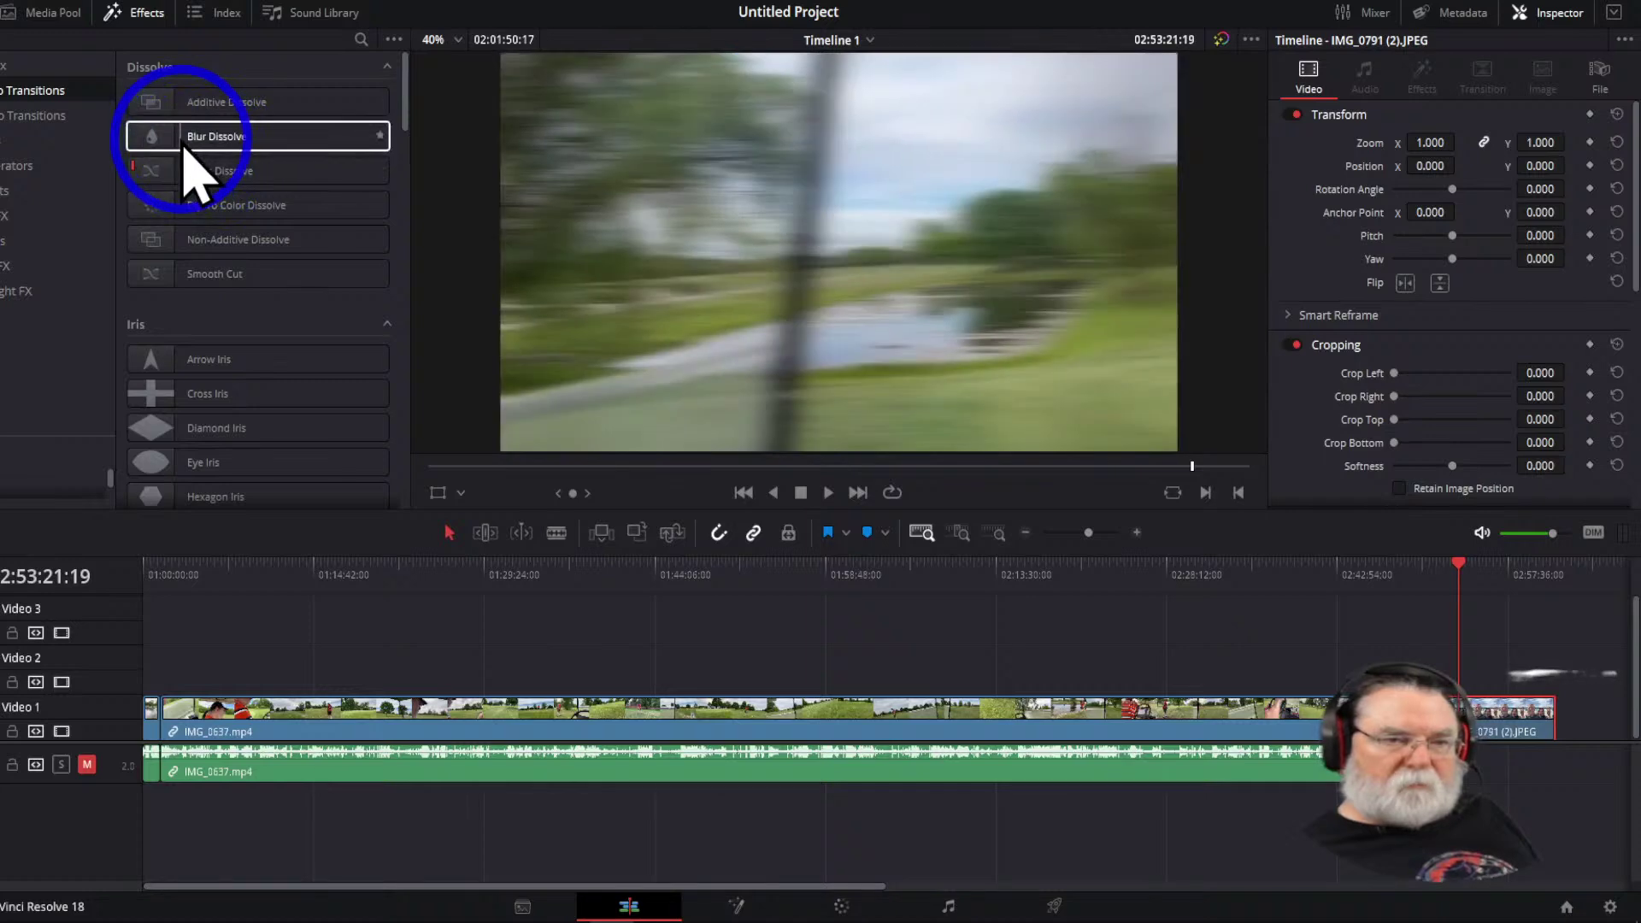
pyautogui.moveTo(184, 150); pyautogui.dragTo(167, 718)
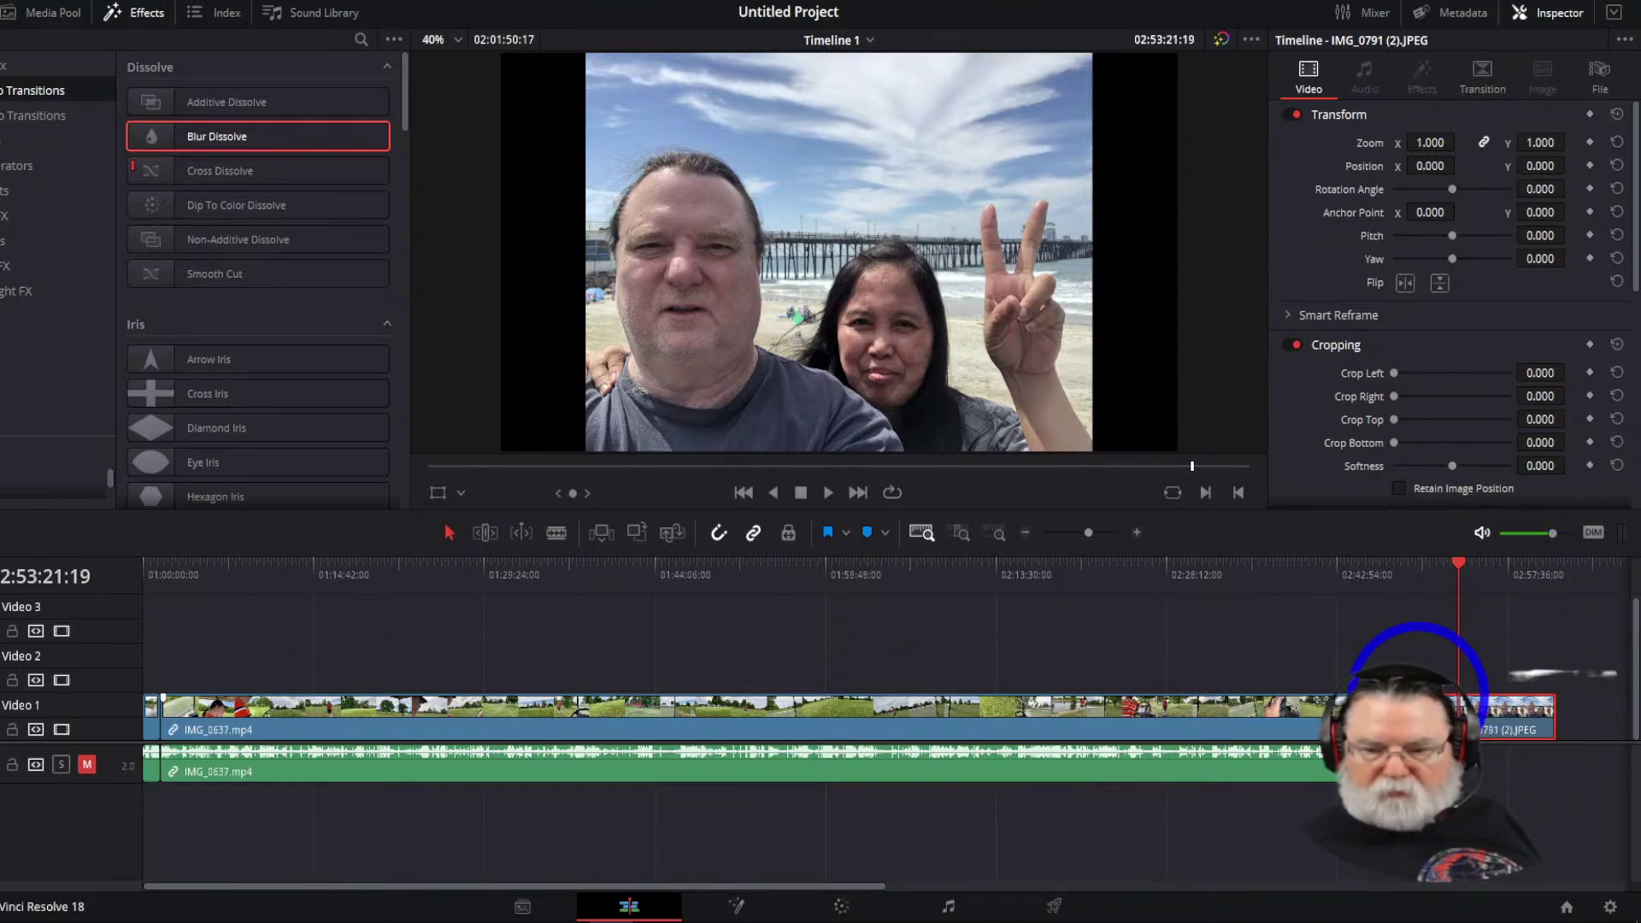
# Add a fade-out at the end of IMG_0637.mp4 and a fade-in at the start of IMG_0791 (2).JPEG
pyautogui.click(1041, 571)
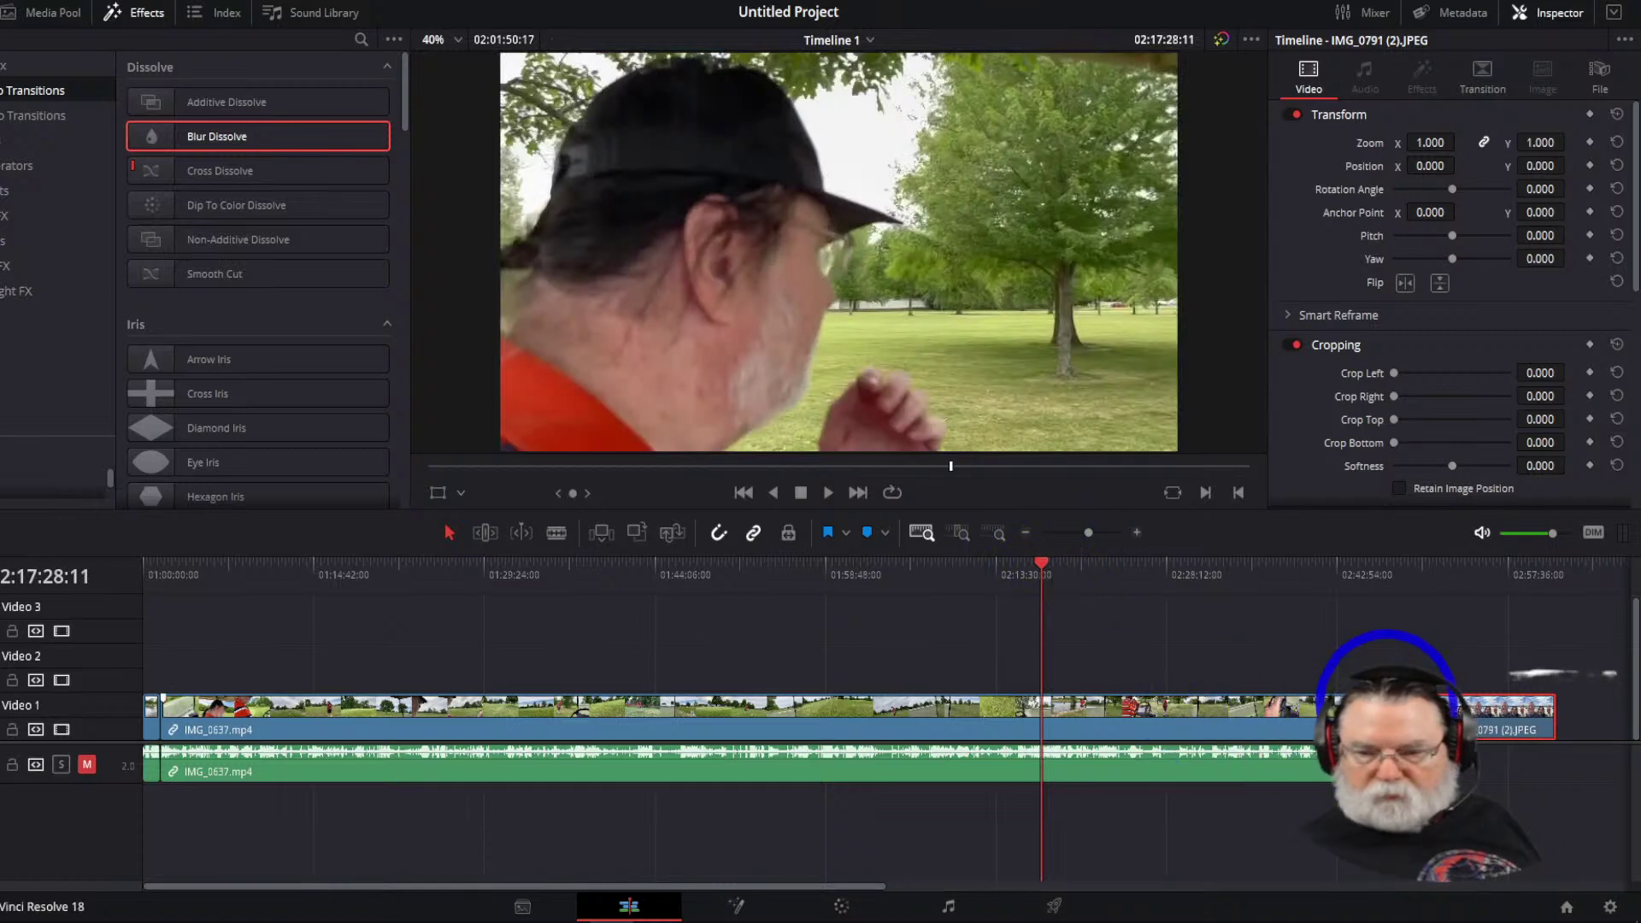
pyautogui.click(1406, 710)
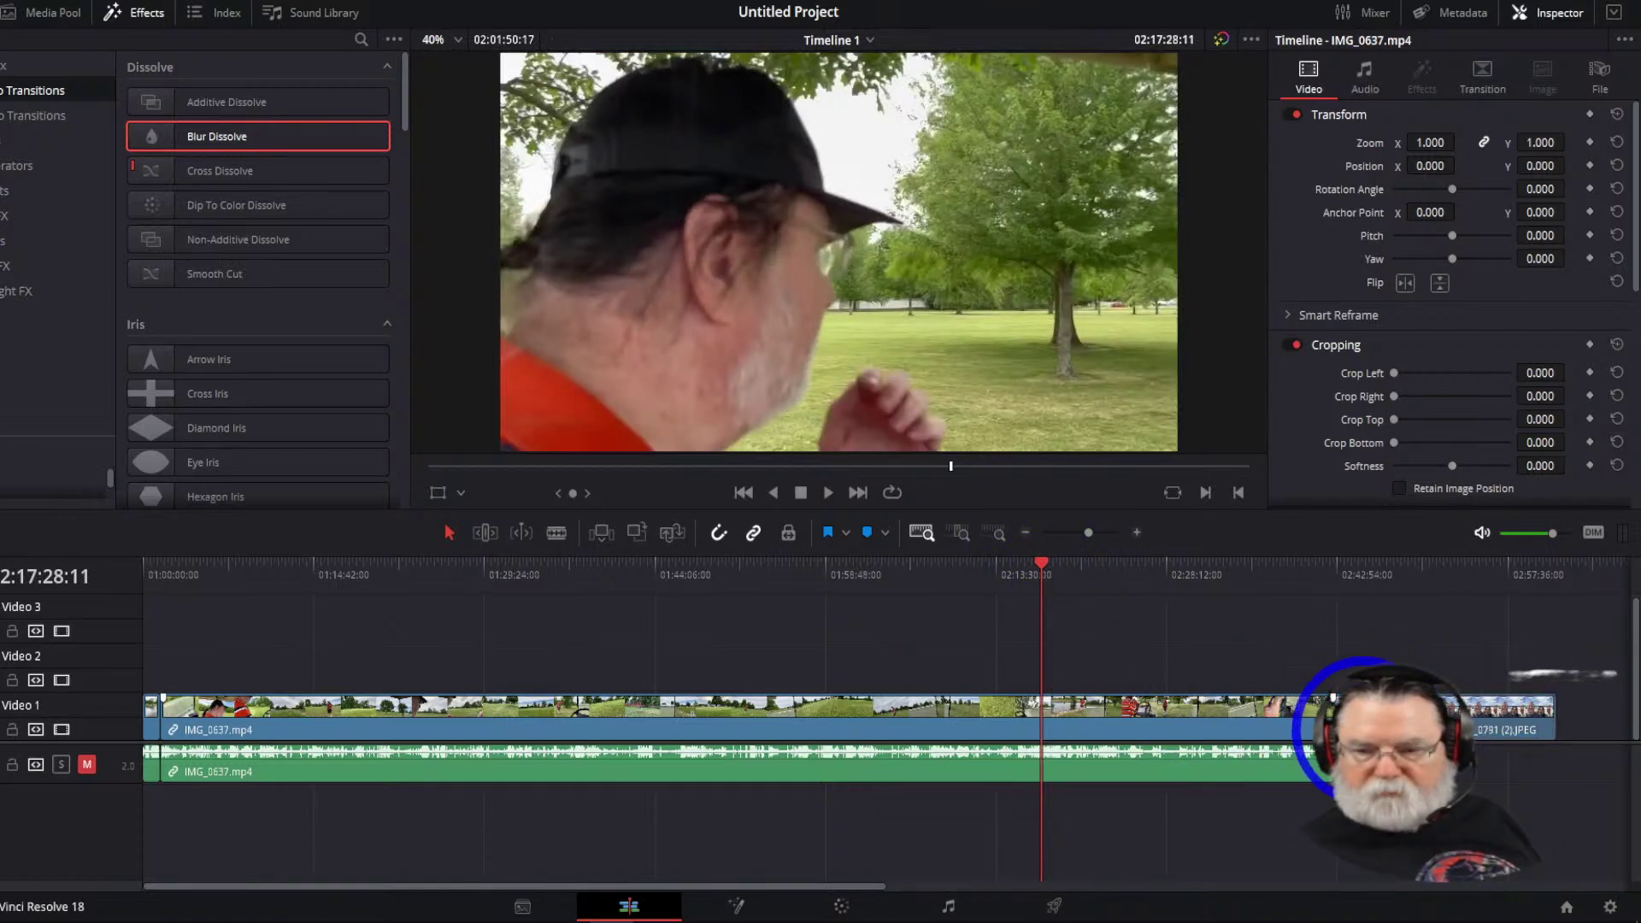
pyautogui.moveTo(1442, 694)
pyautogui.mouseDown()
pyautogui.moveTo(1477, 703)
pyautogui.moveTo(1454, 700)
pyautogui.mouseUp()
pyautogui.click(1477, 727)
pyautogui.click(1481, 725)
pyautogui.moveTo(1452, 696); pyautogui.dragTo(1513, 700)
# Play back the end of IMG_0637.mp4 and its fade into IMG_0791 (2).JPEG to check the change between clips
pyautogui.click(1353, 567)
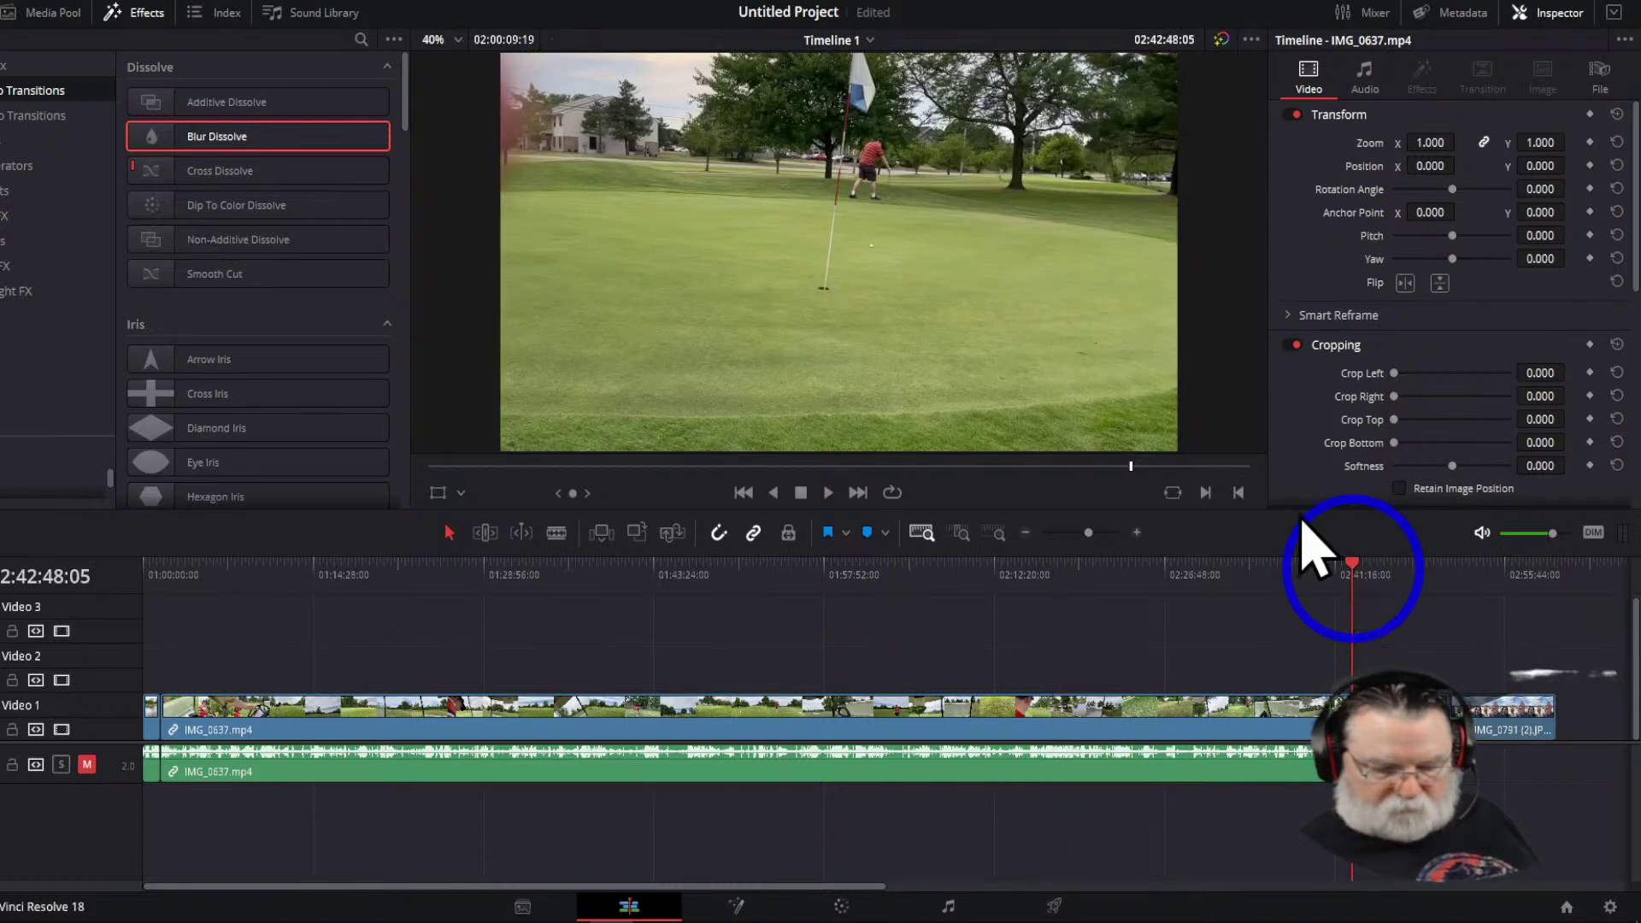
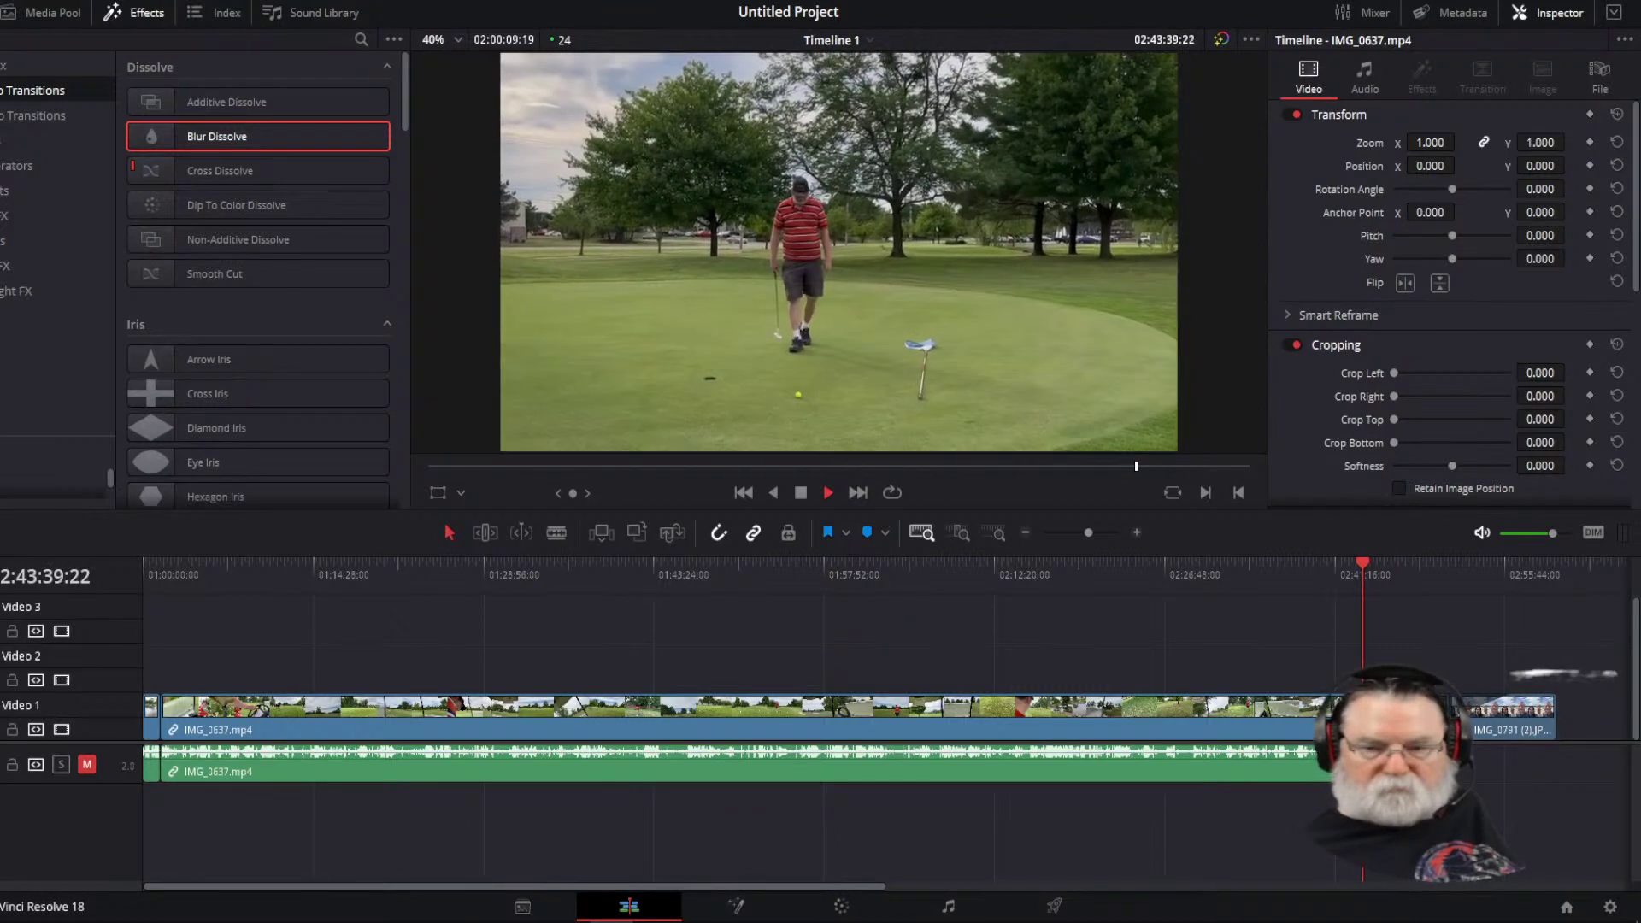
pyautogui.click(1387, 567)
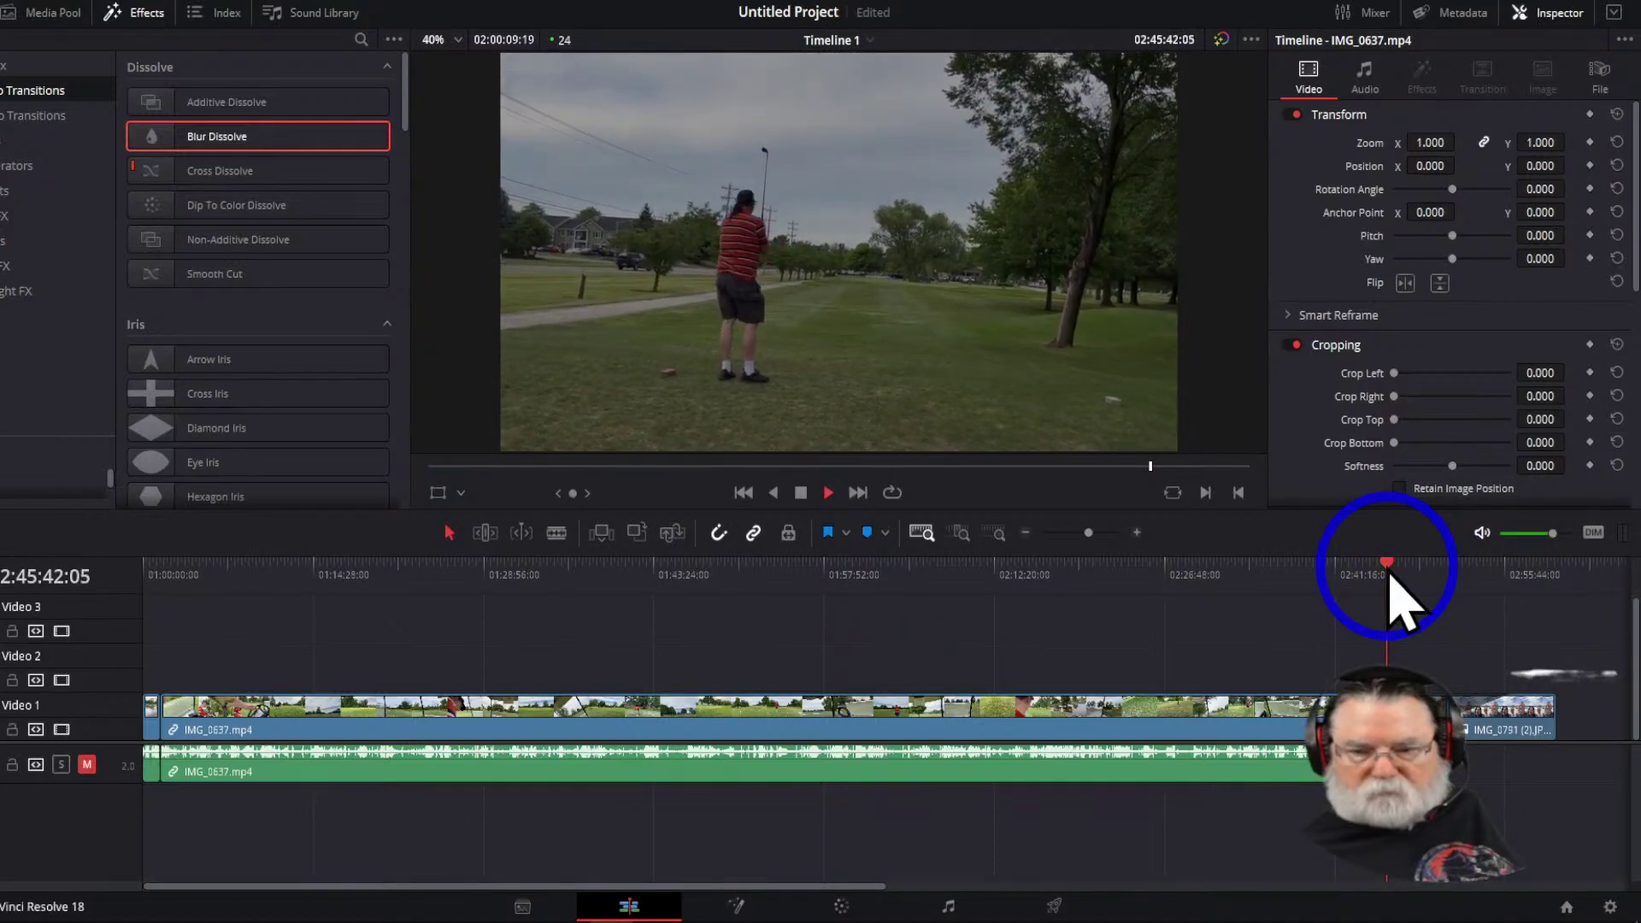
pyautogui.moveTo(1399, 568); pyautogui.dragTo(1448, 567)
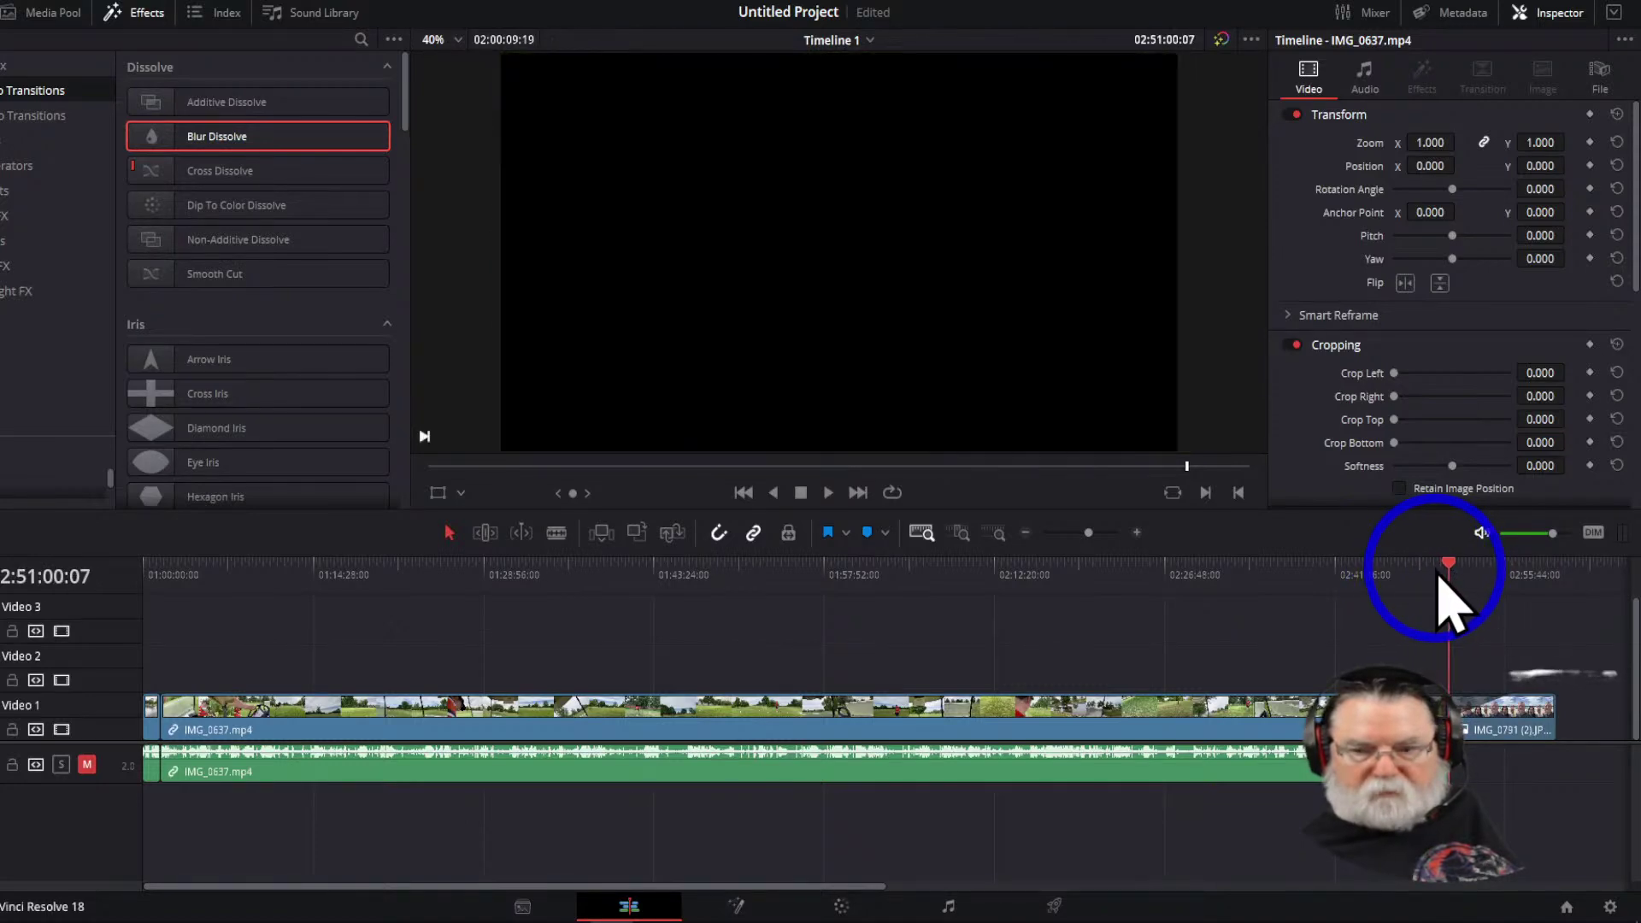
pyautogui.press('space')
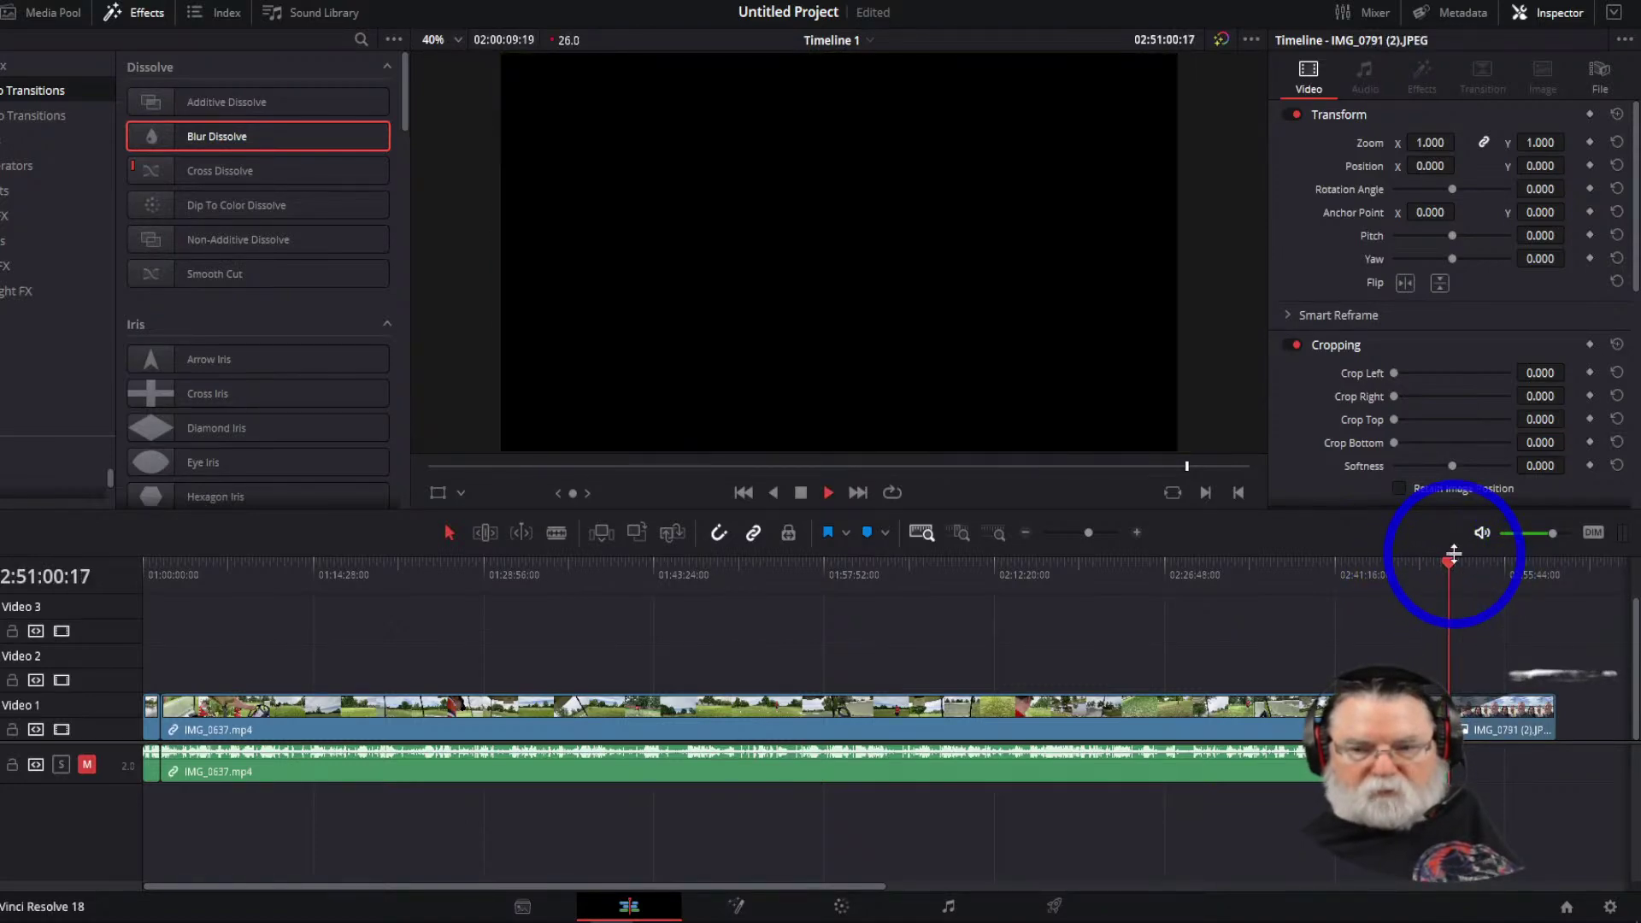
pyautogui.click(1462, 567)
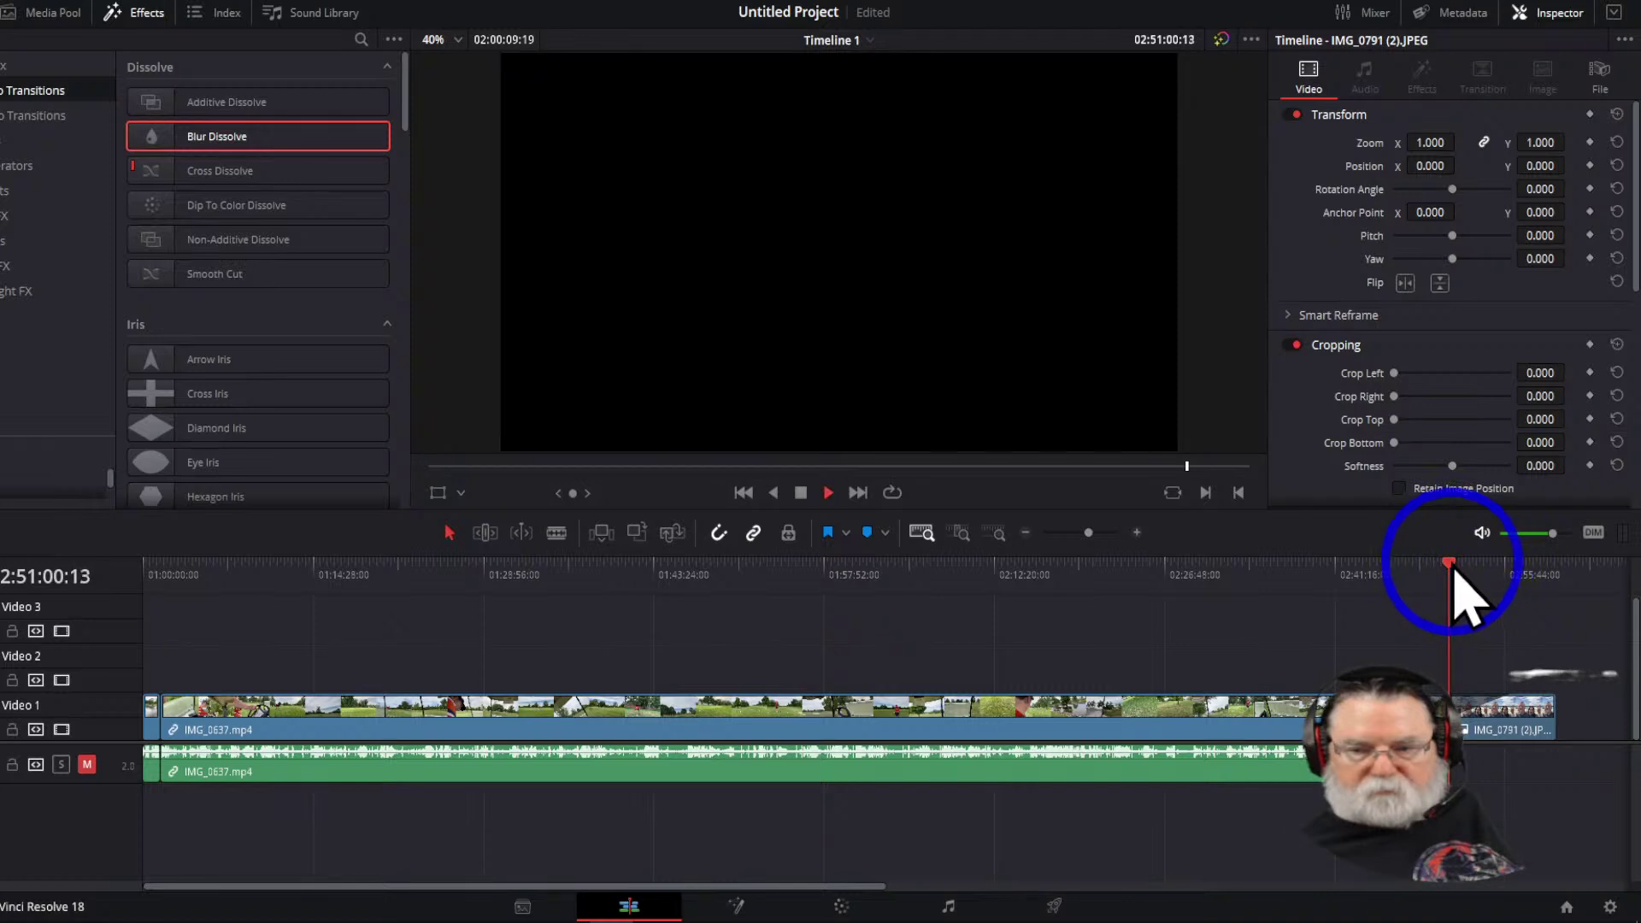
pyautogui.click(1467, 567)
pyautogui.moveTo(1471, 571)
pyautogui.mouseDown()
pyautogui.moveTo(1498, 572)
pyautogui.moveTo(1462, 571)
pyautogui.mouseUp()
pyautogui.press('space')
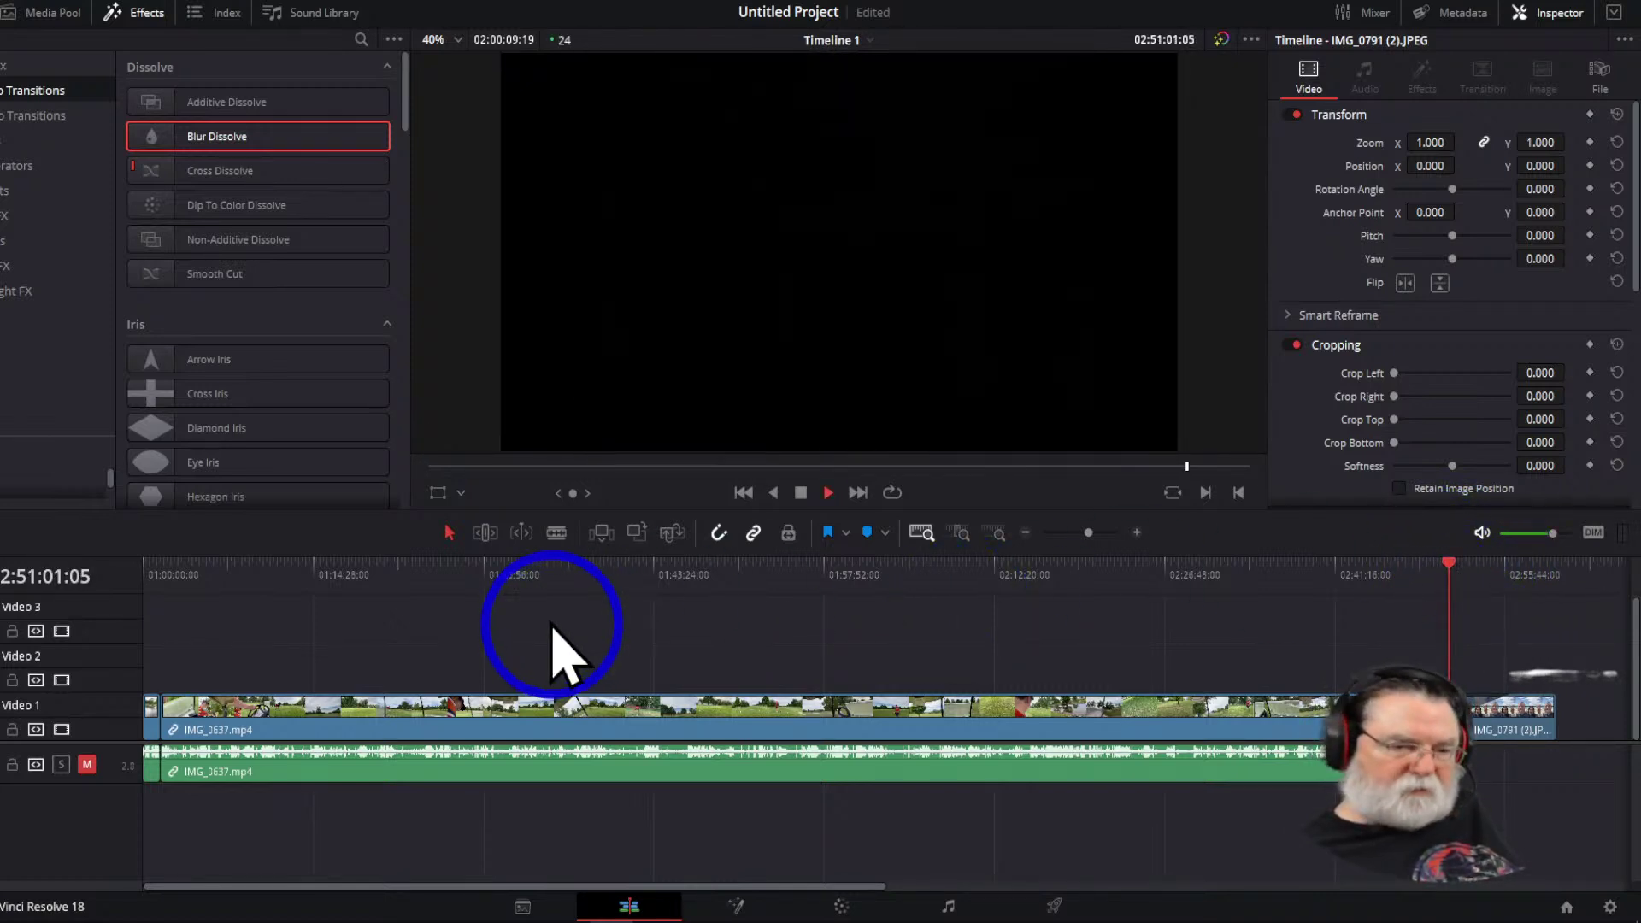
pyautogui.click(801, 493)
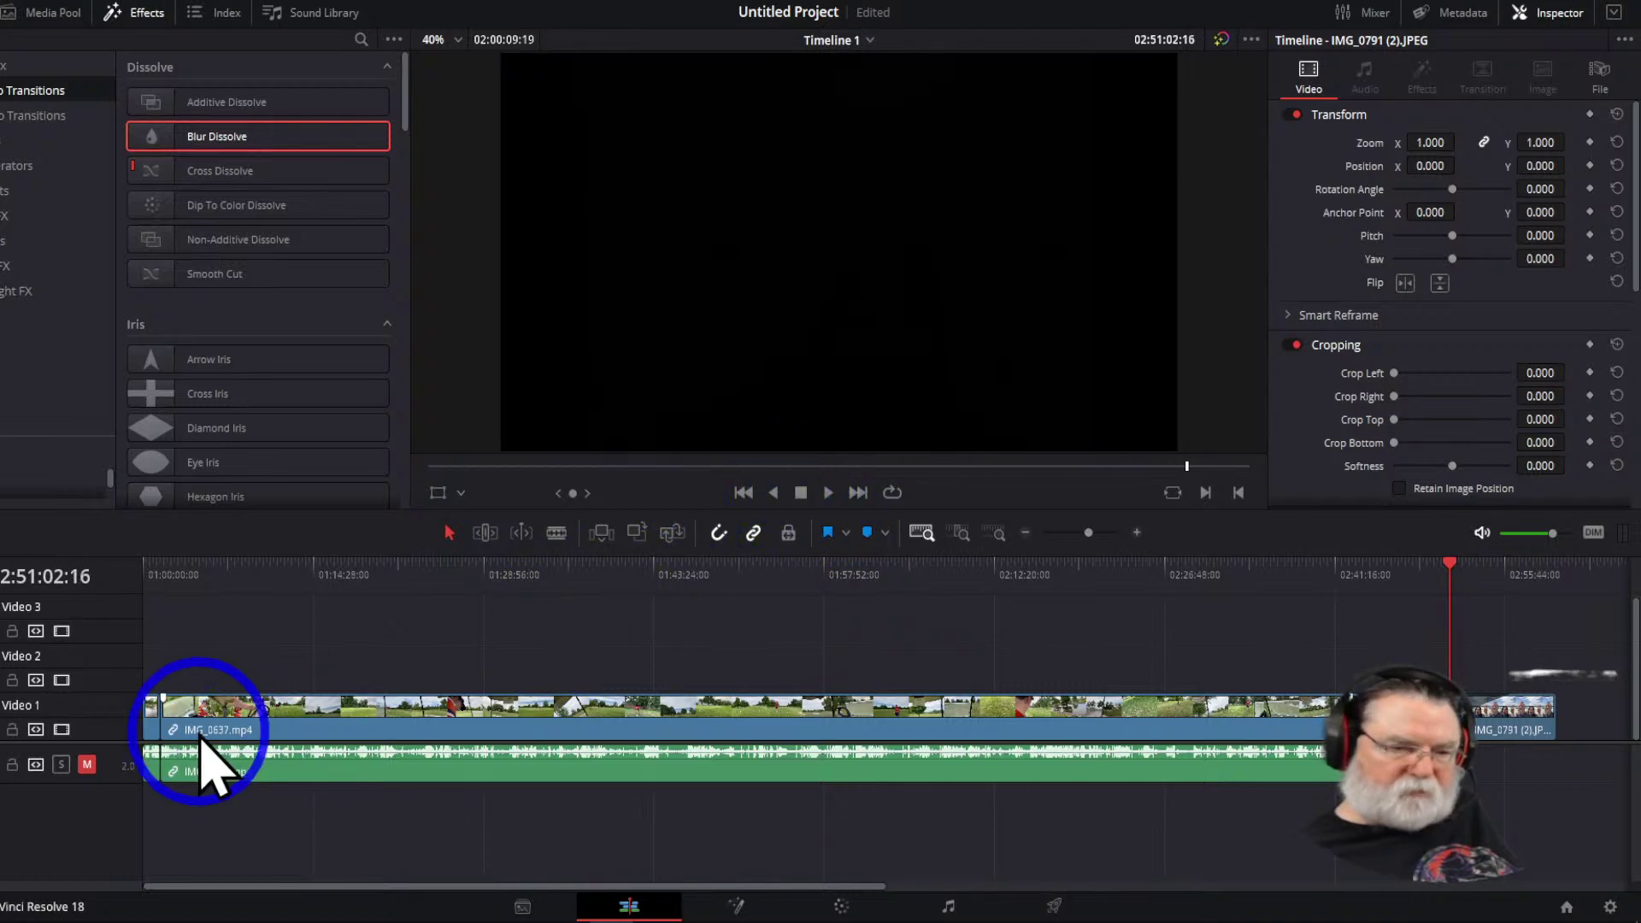
# Add a fade-in at the start of IMG_0637.mp4 and play back the cut from Golf again_Trim.mp4
pyautogui.moveTo(162, 697); pyautogui.dragTo(180, 697)
pyautogui.click(154, 575)
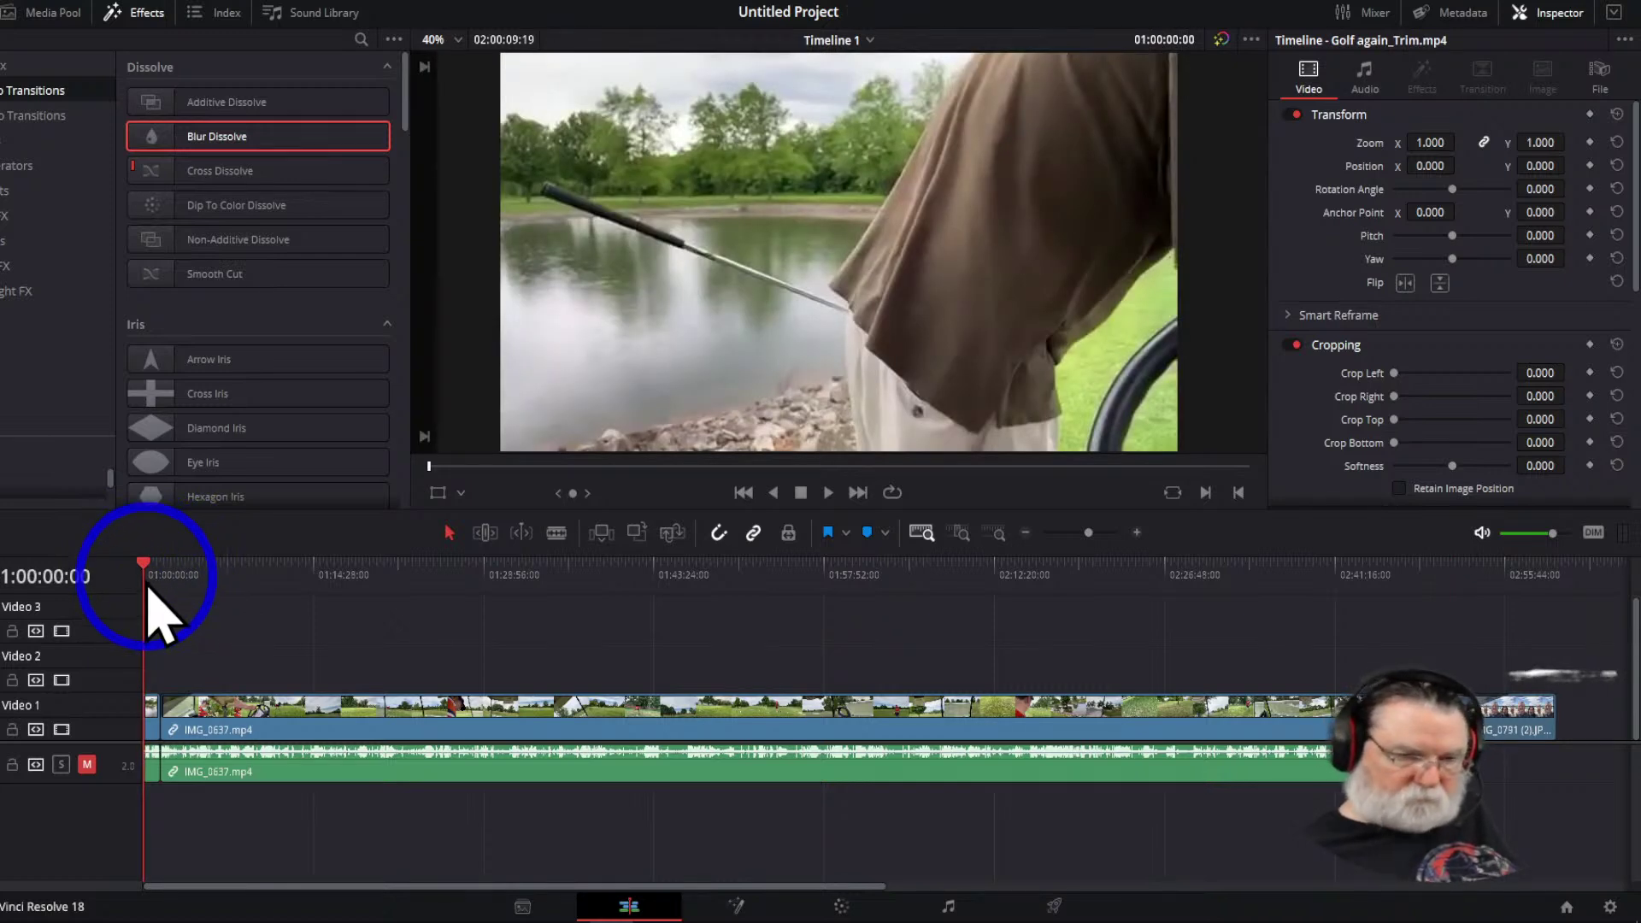
pyautogui.click(160, 575)
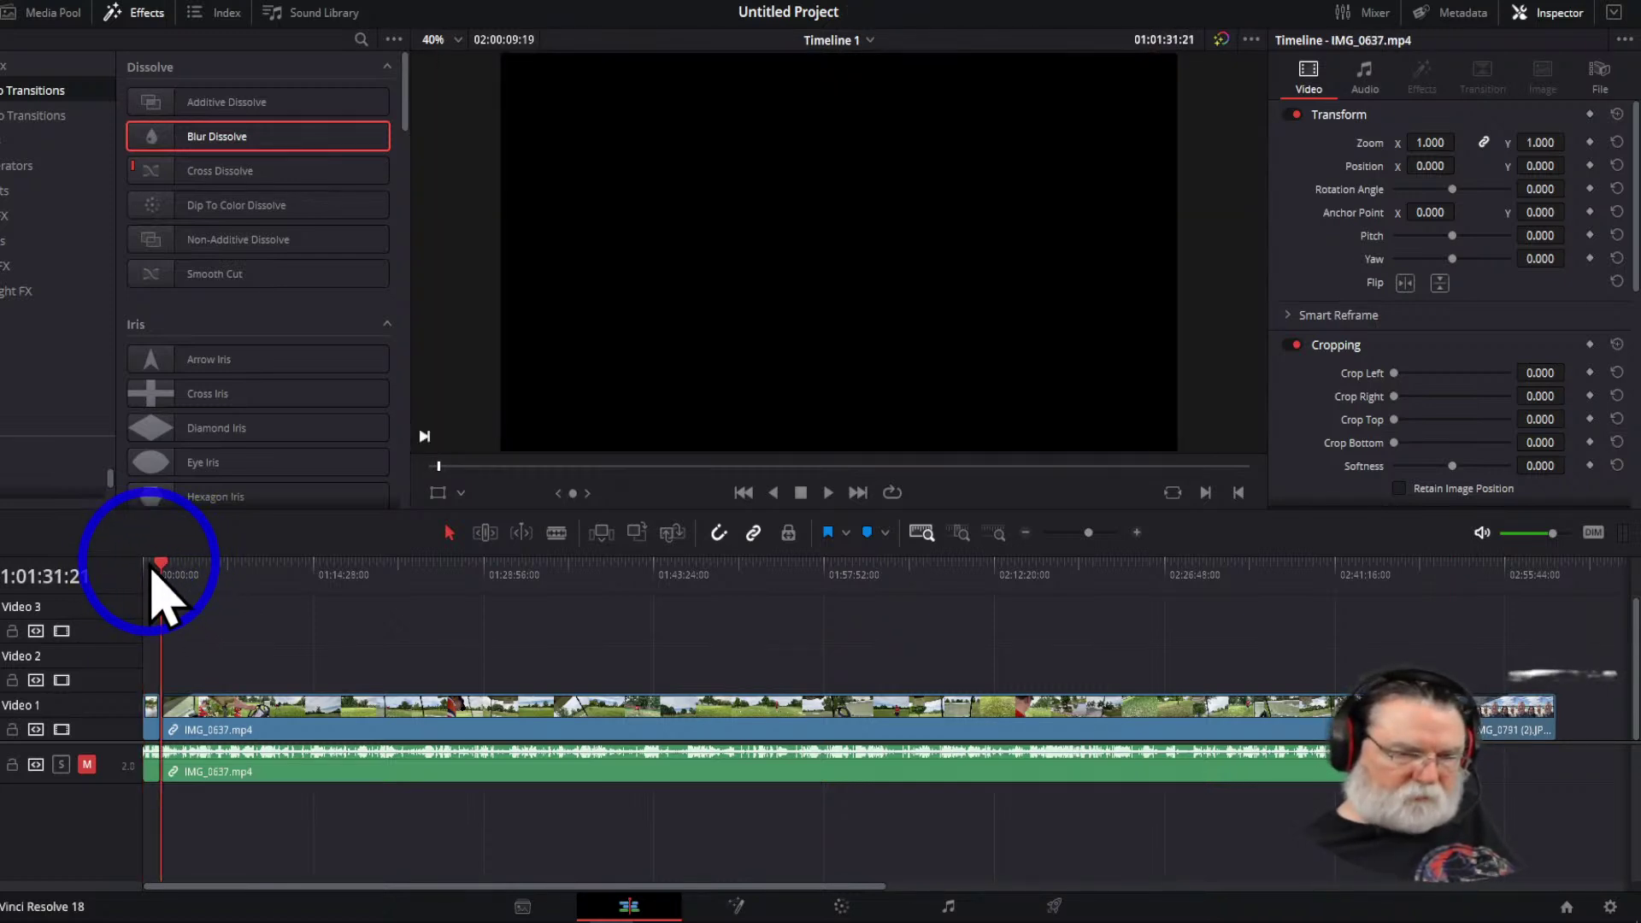
pyautogui.press('j')
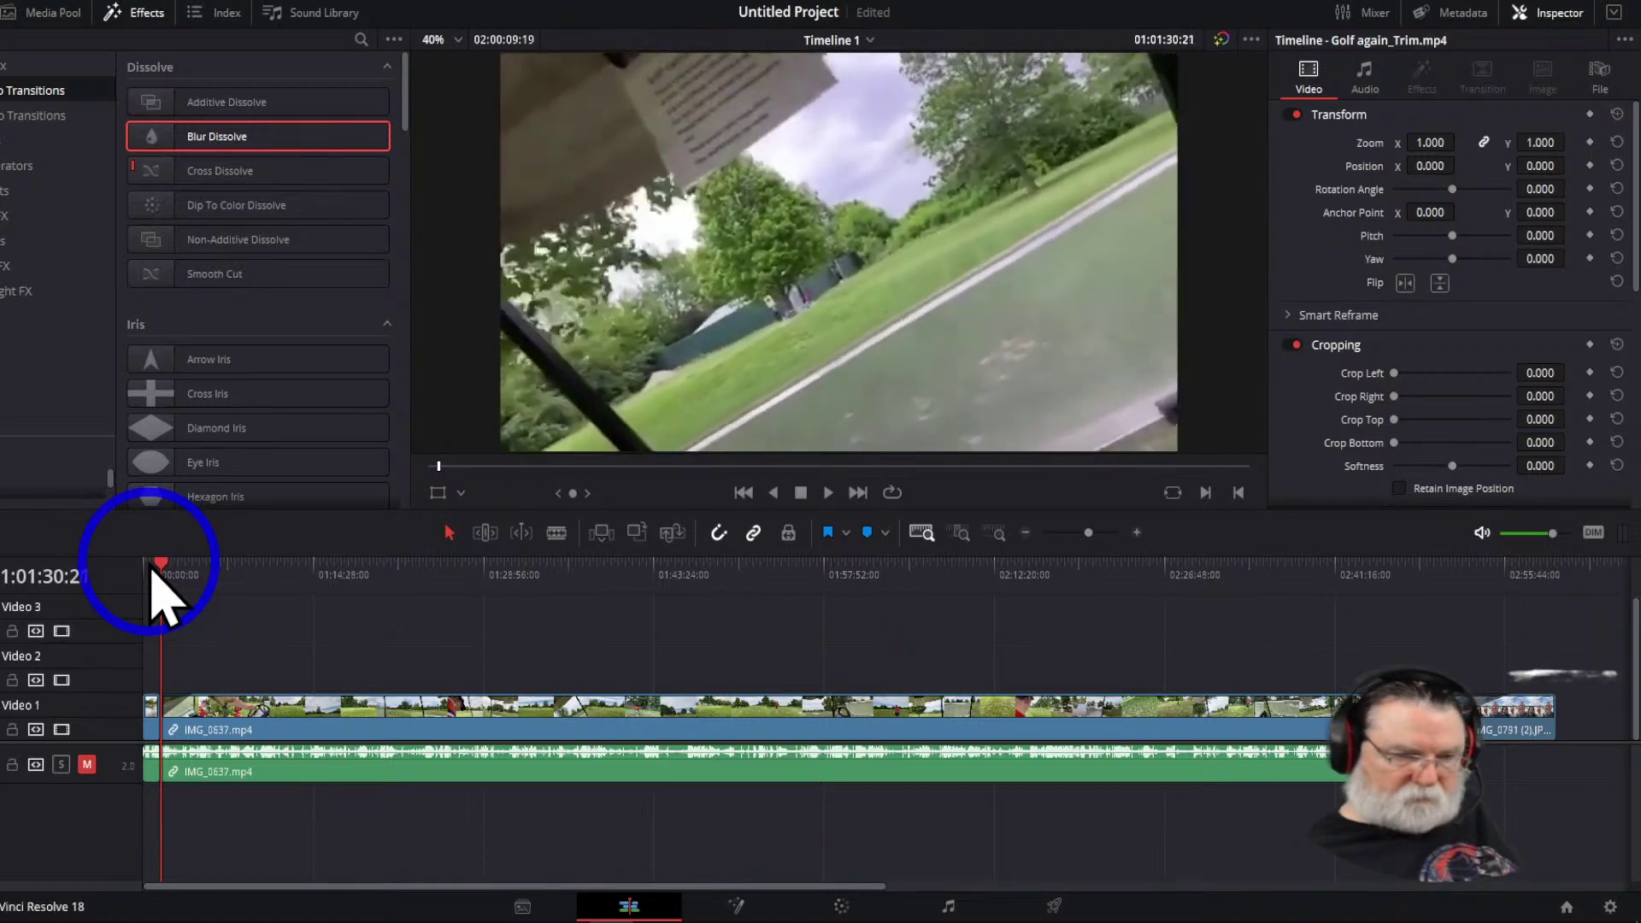
pyautogui.press('l')
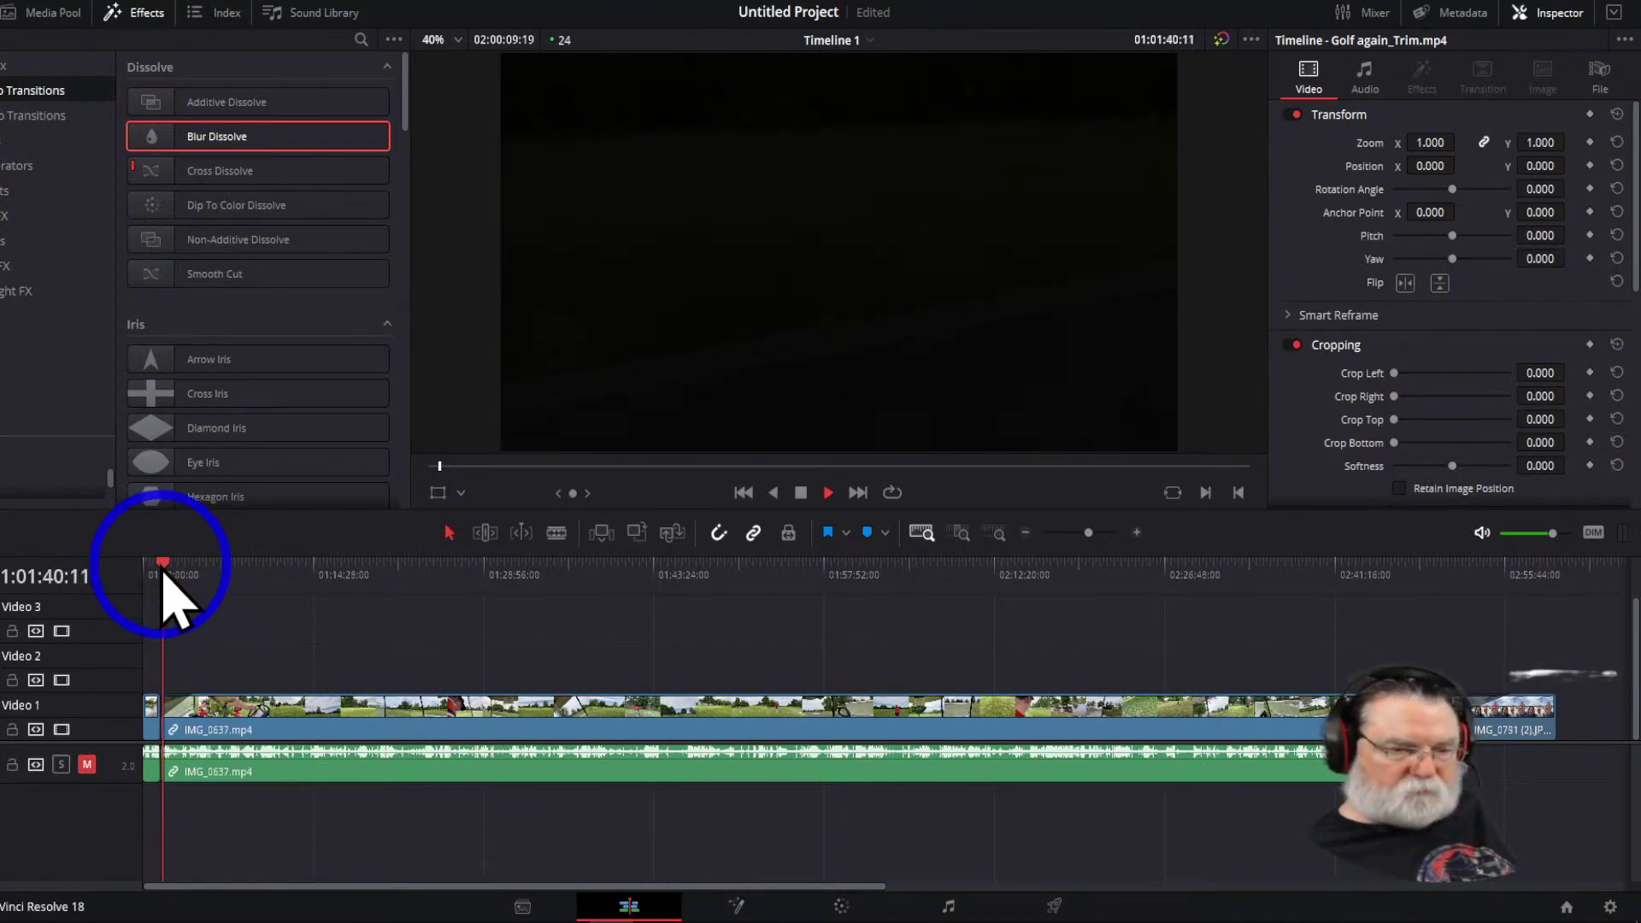
pyautogui.click(162, 565)
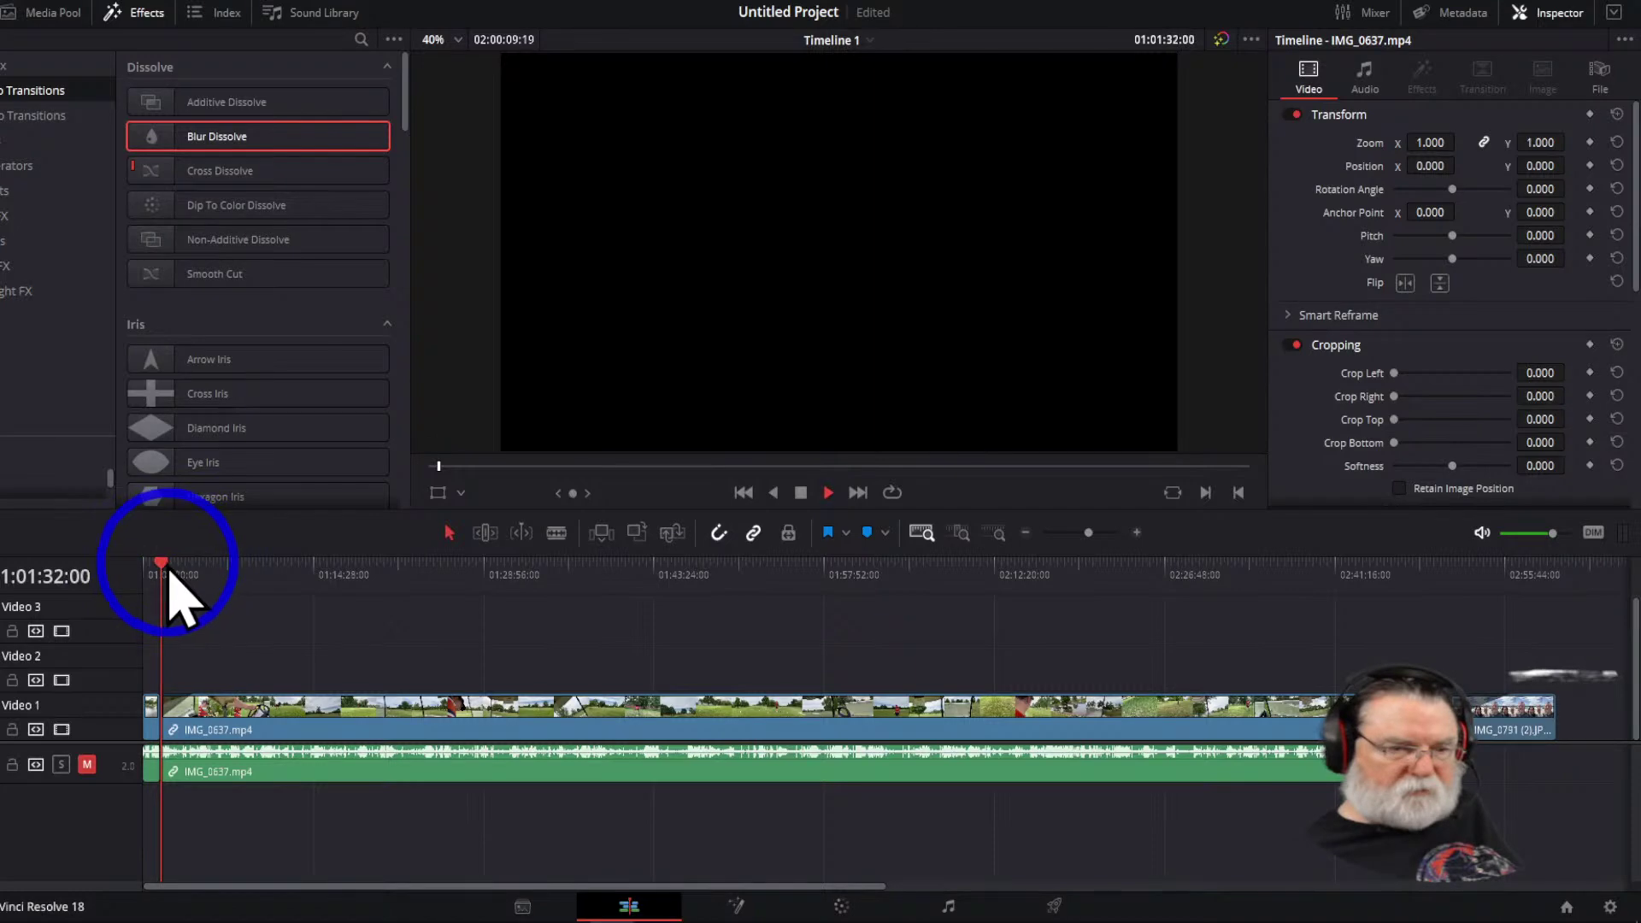
pyautogui.click(180, 565)
pyautogui.click(201, 565)
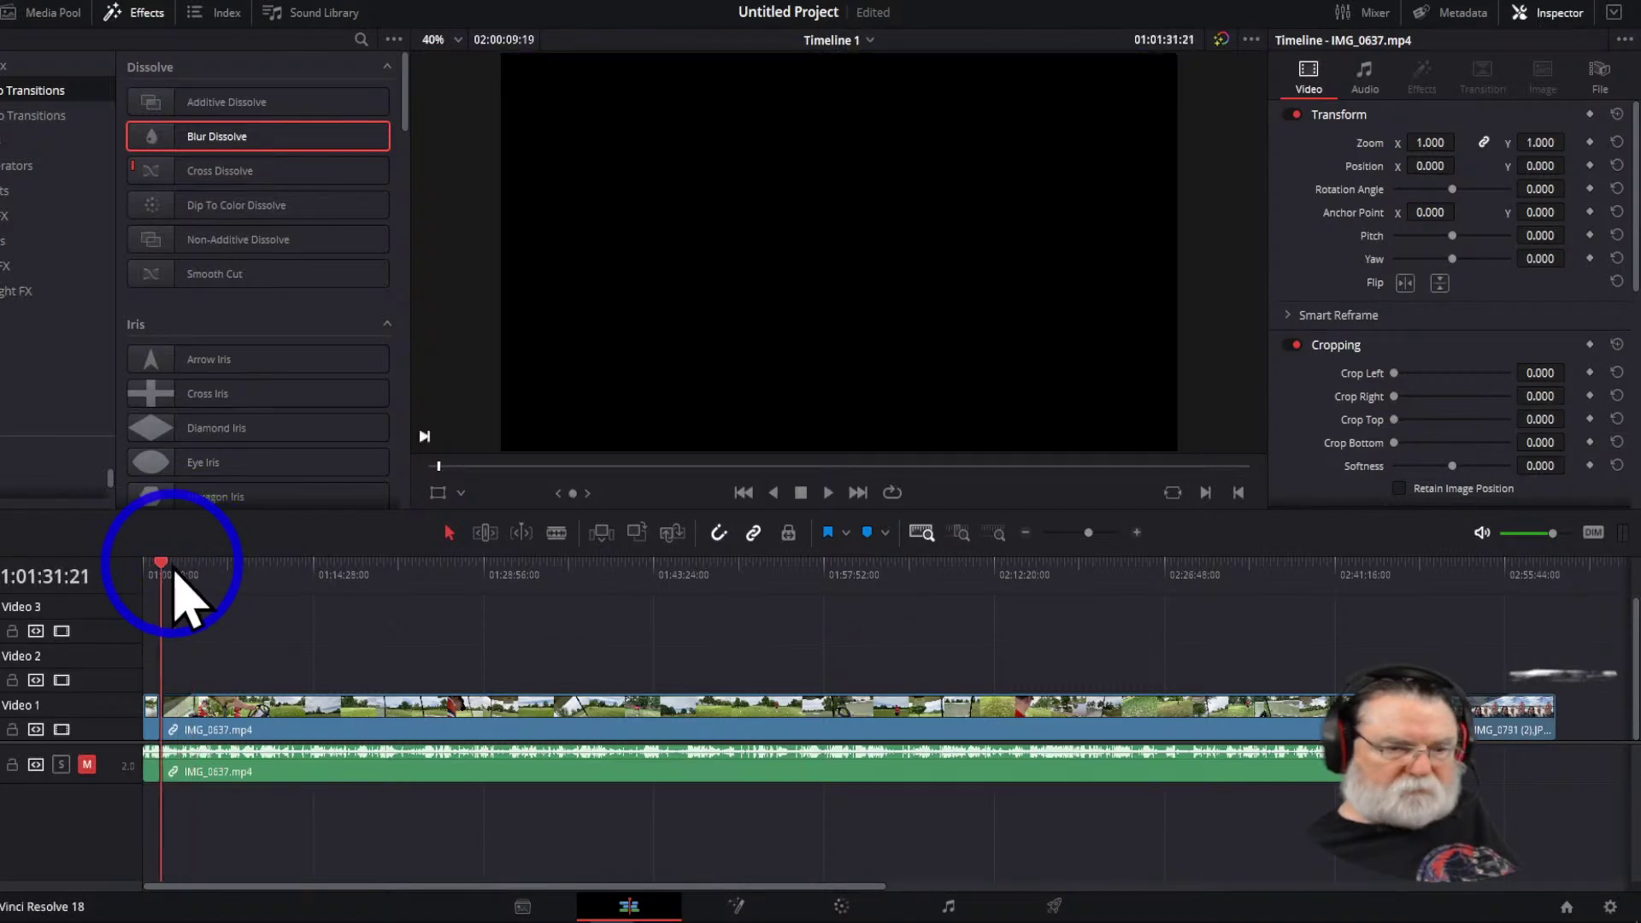
pyautogui.click(194, 565)
pyautogui.moveTo(194, 571); pyautogui.dragTo(181, 571)
pyautogui.press('space')
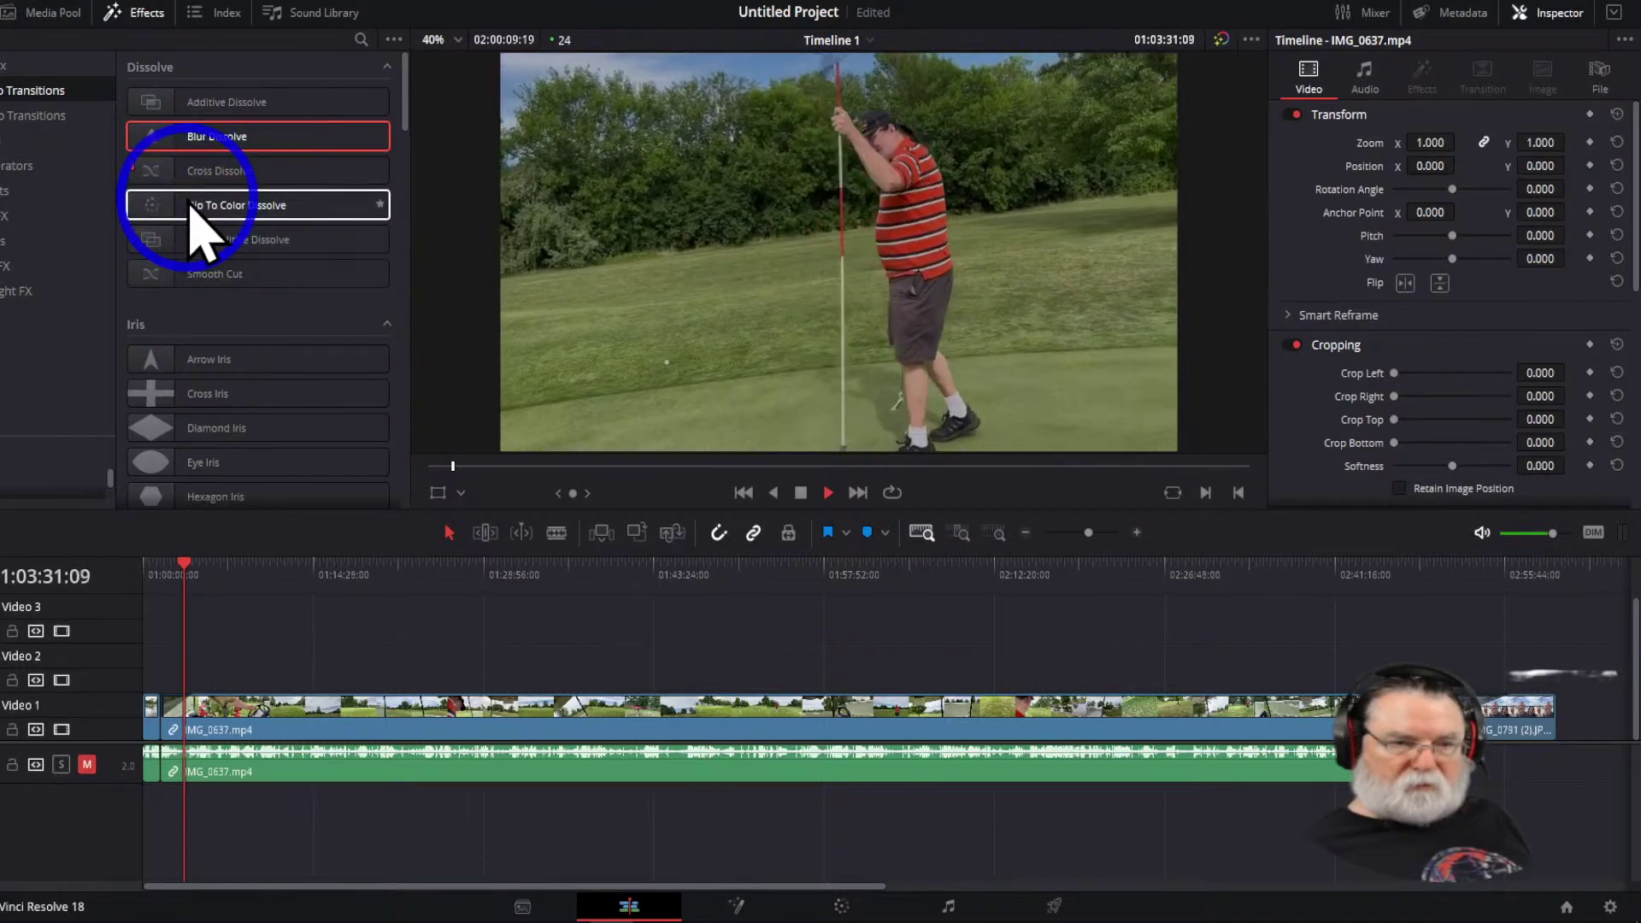
pyautogui.click(801, 493)
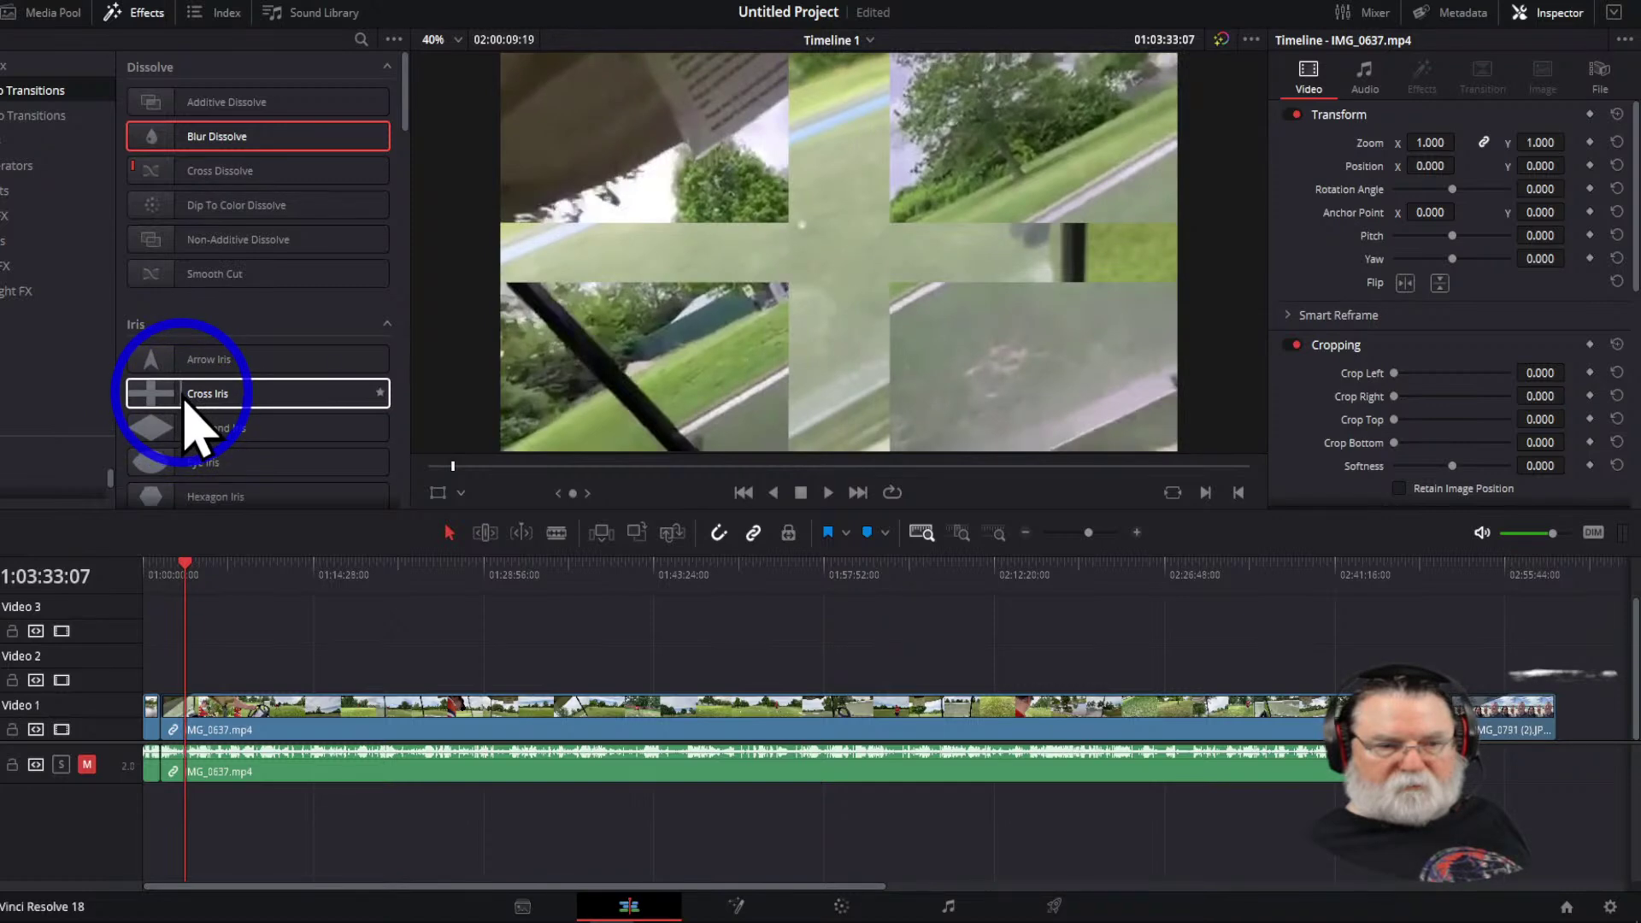
# Try to apply a Cross Iris transition to IMG_0637.mp4 on Video 1
pyautogui.moveTo(183, 406); pyautogui.dragTo(1308, 703)
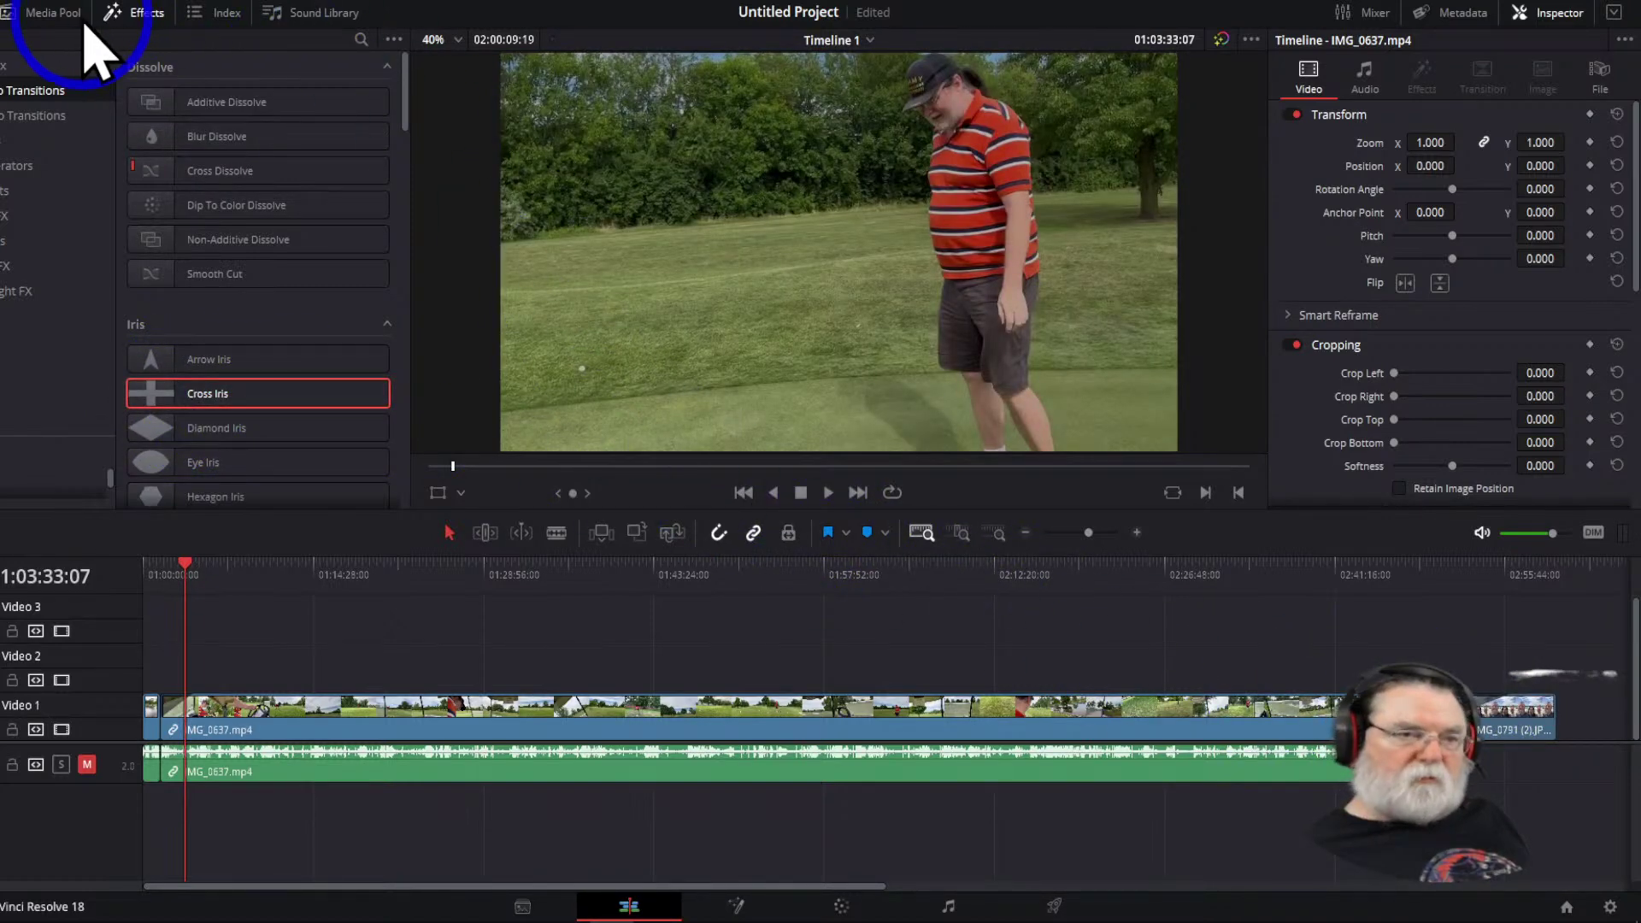
# Remove IMG_0791 (2).JPEG, Golf again_Trim.mp4 and IMG_0637.mp4 from the media pool and delete IMG_0637.mp4 from the timeline
pyautogui.click(53, 13)
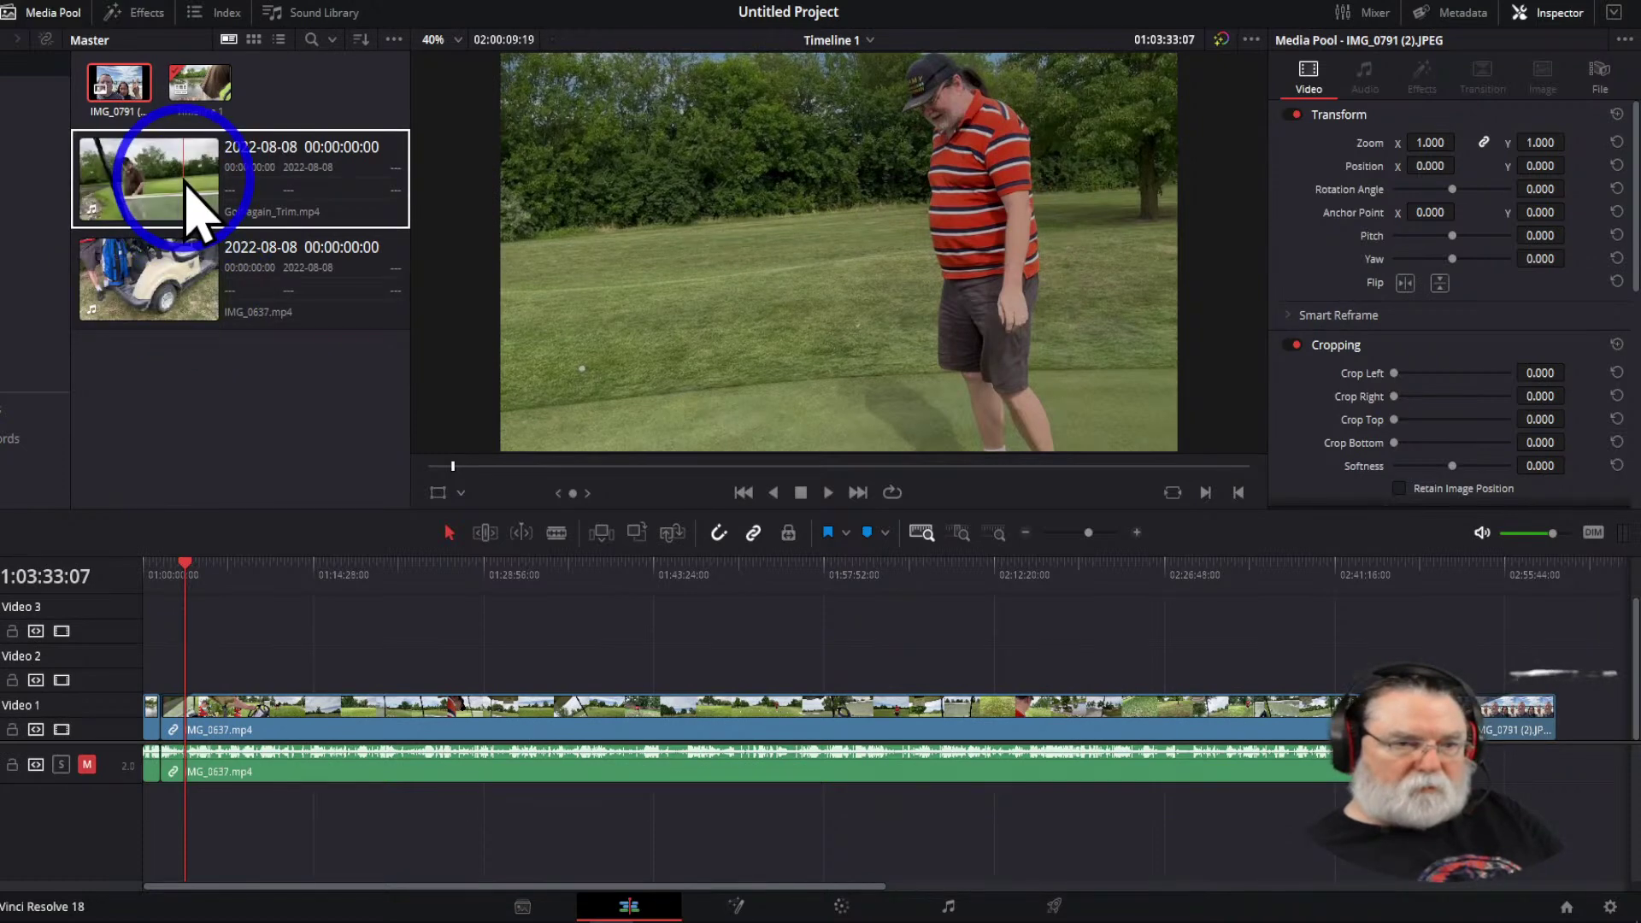
pyautogui.keyDown('ctrl'); pyautogui.click(191, 308); pyautogui.keyUp('ctrl')
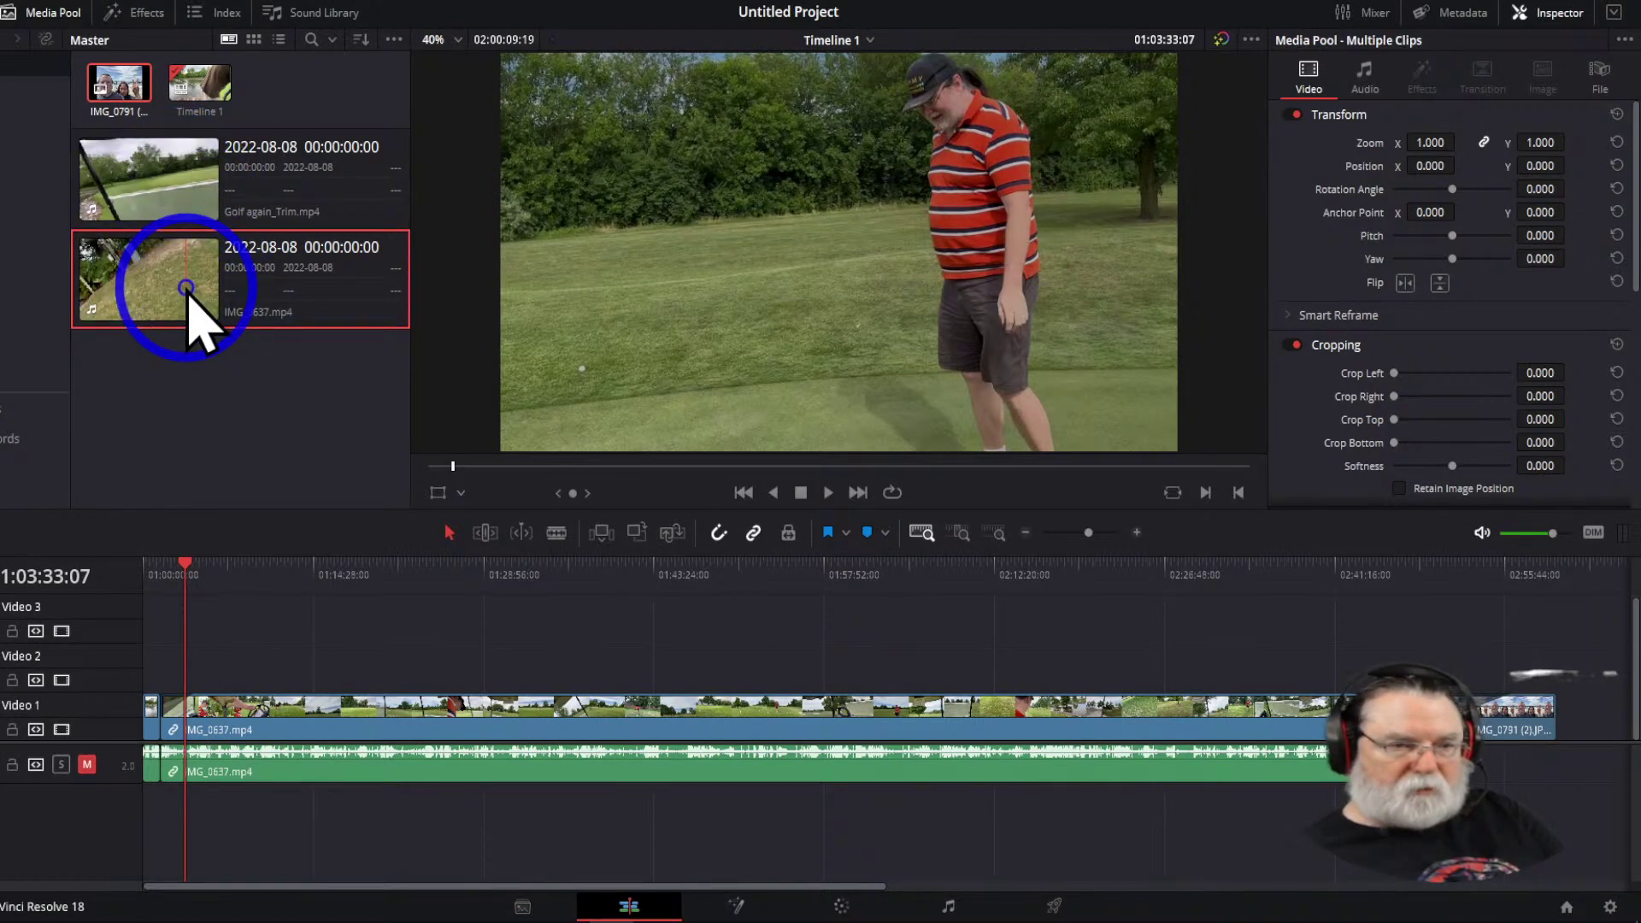
pyautogui.keyDown('ctrl'); pyautogui.click(190, 204); pyautogui.keyUp('ctrl')
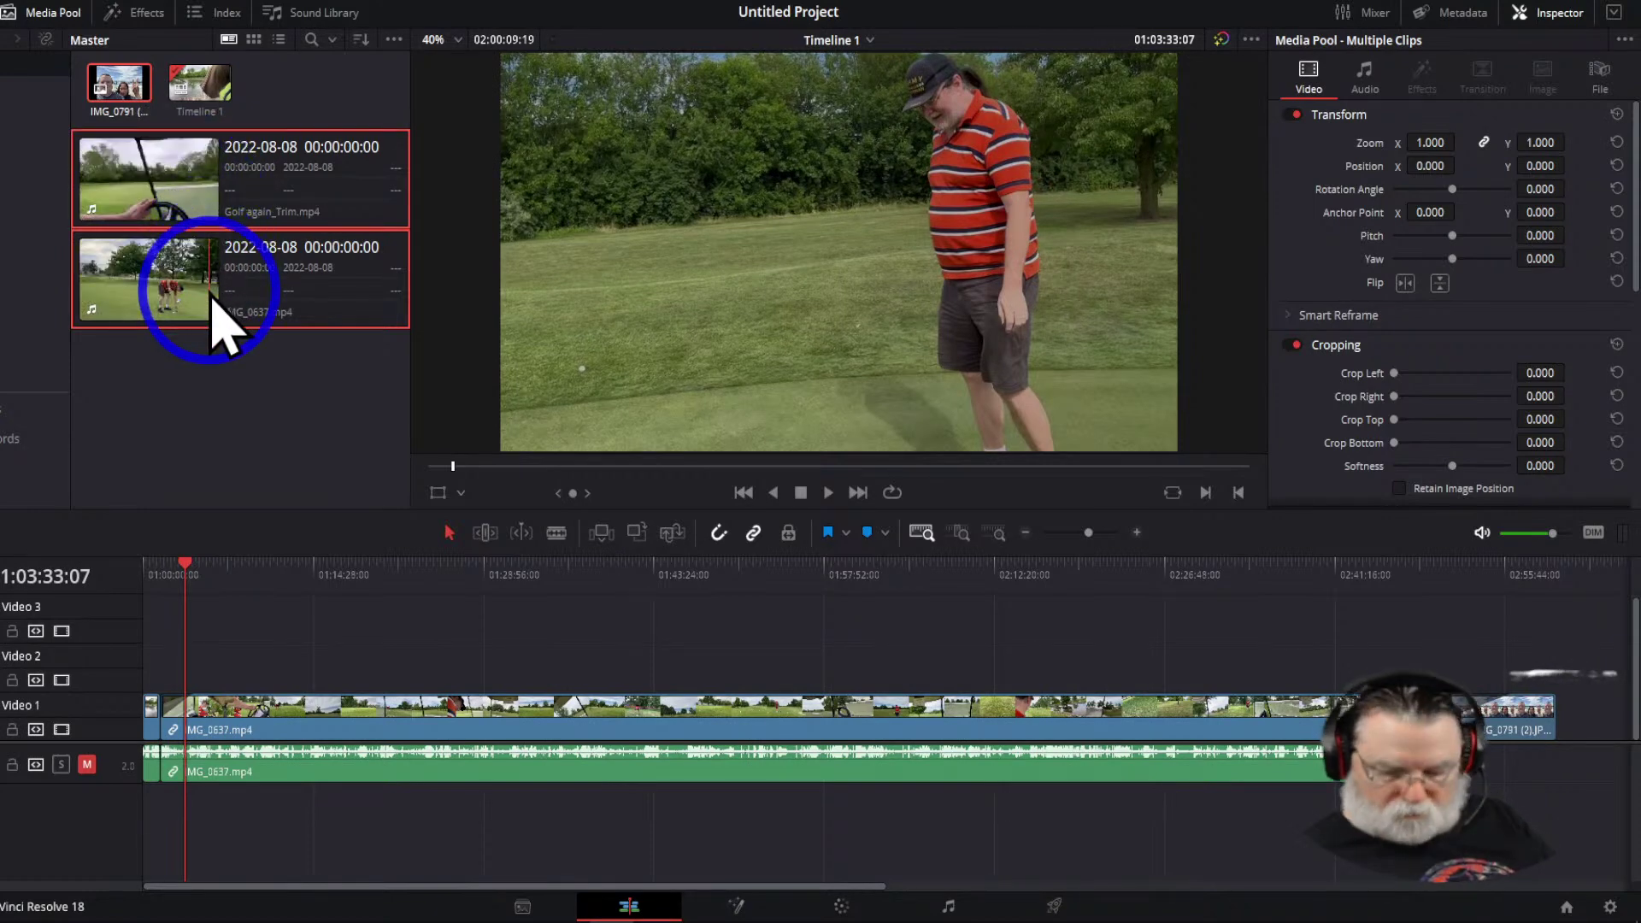
pyautogui.press('Delete')
pyautogui.moveTo(306, 634); pyautogui.dragTo(310, 792)
pyautogui.press('Delete')
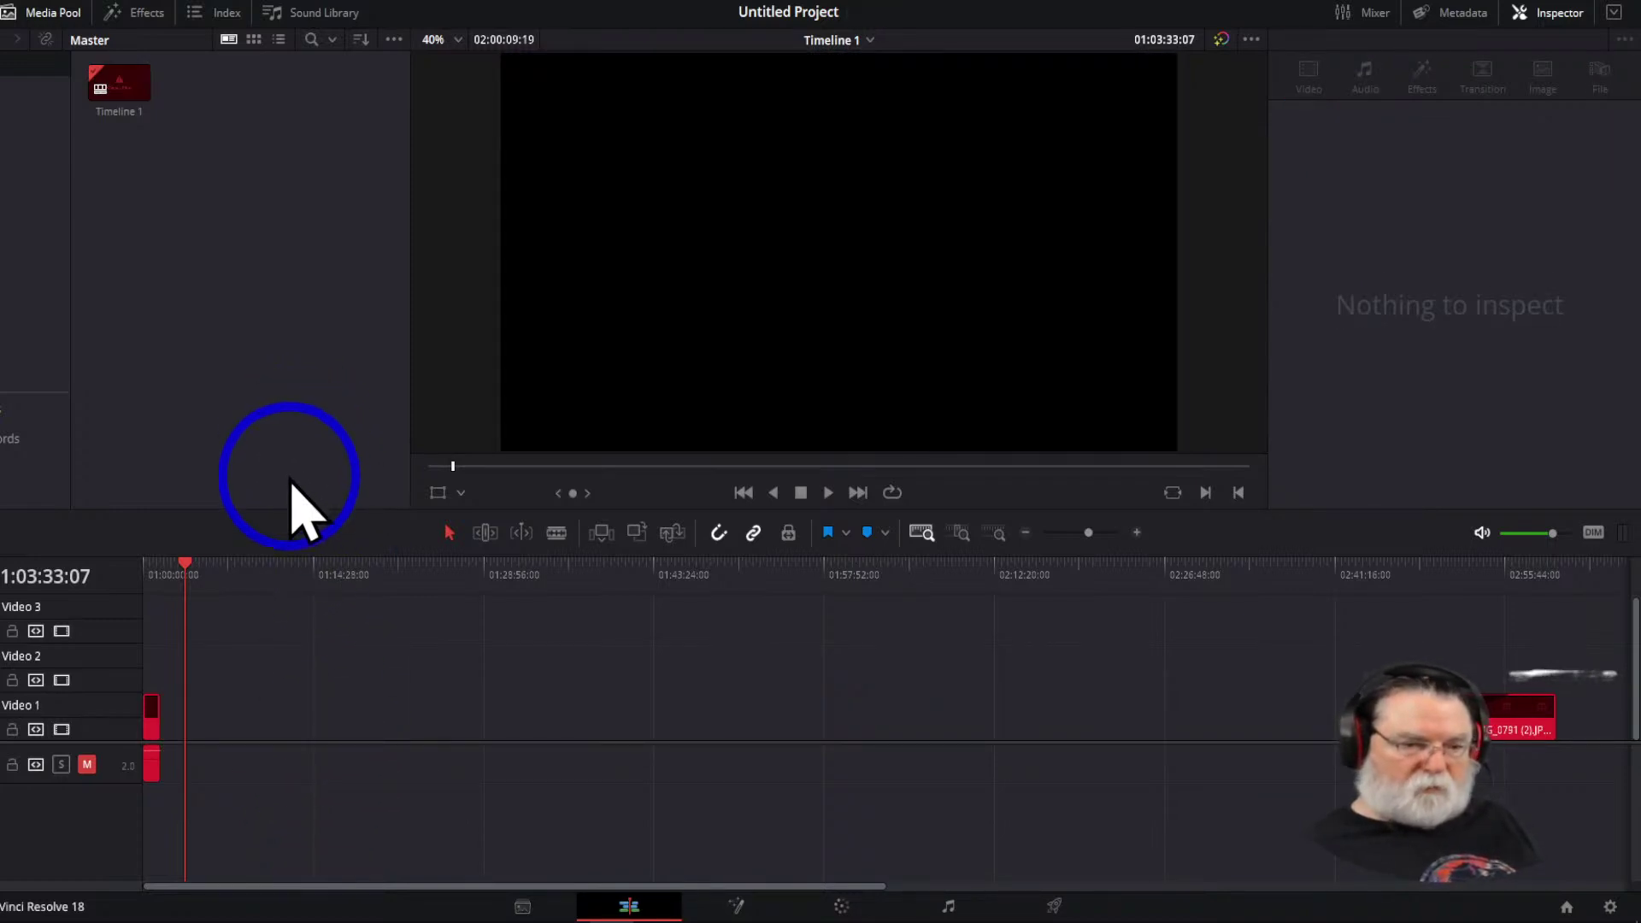
# Remove Timeline 1 from the media pool and confirm its deletion
pyautogui.rightClick(117, 98)
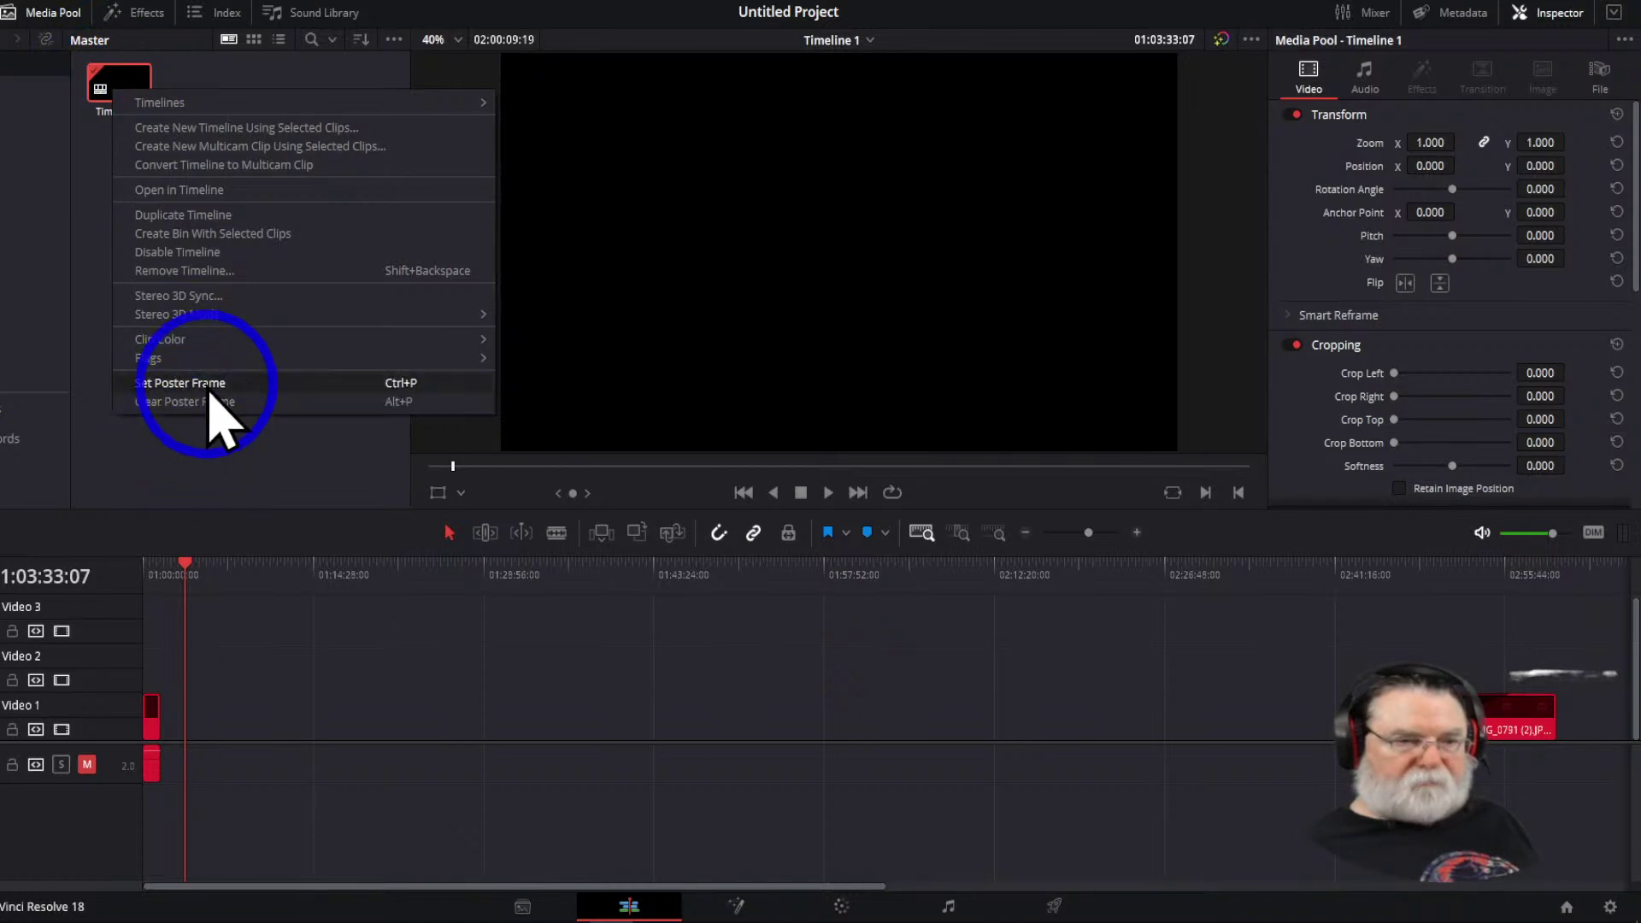
pyautogui.click(203, 272)
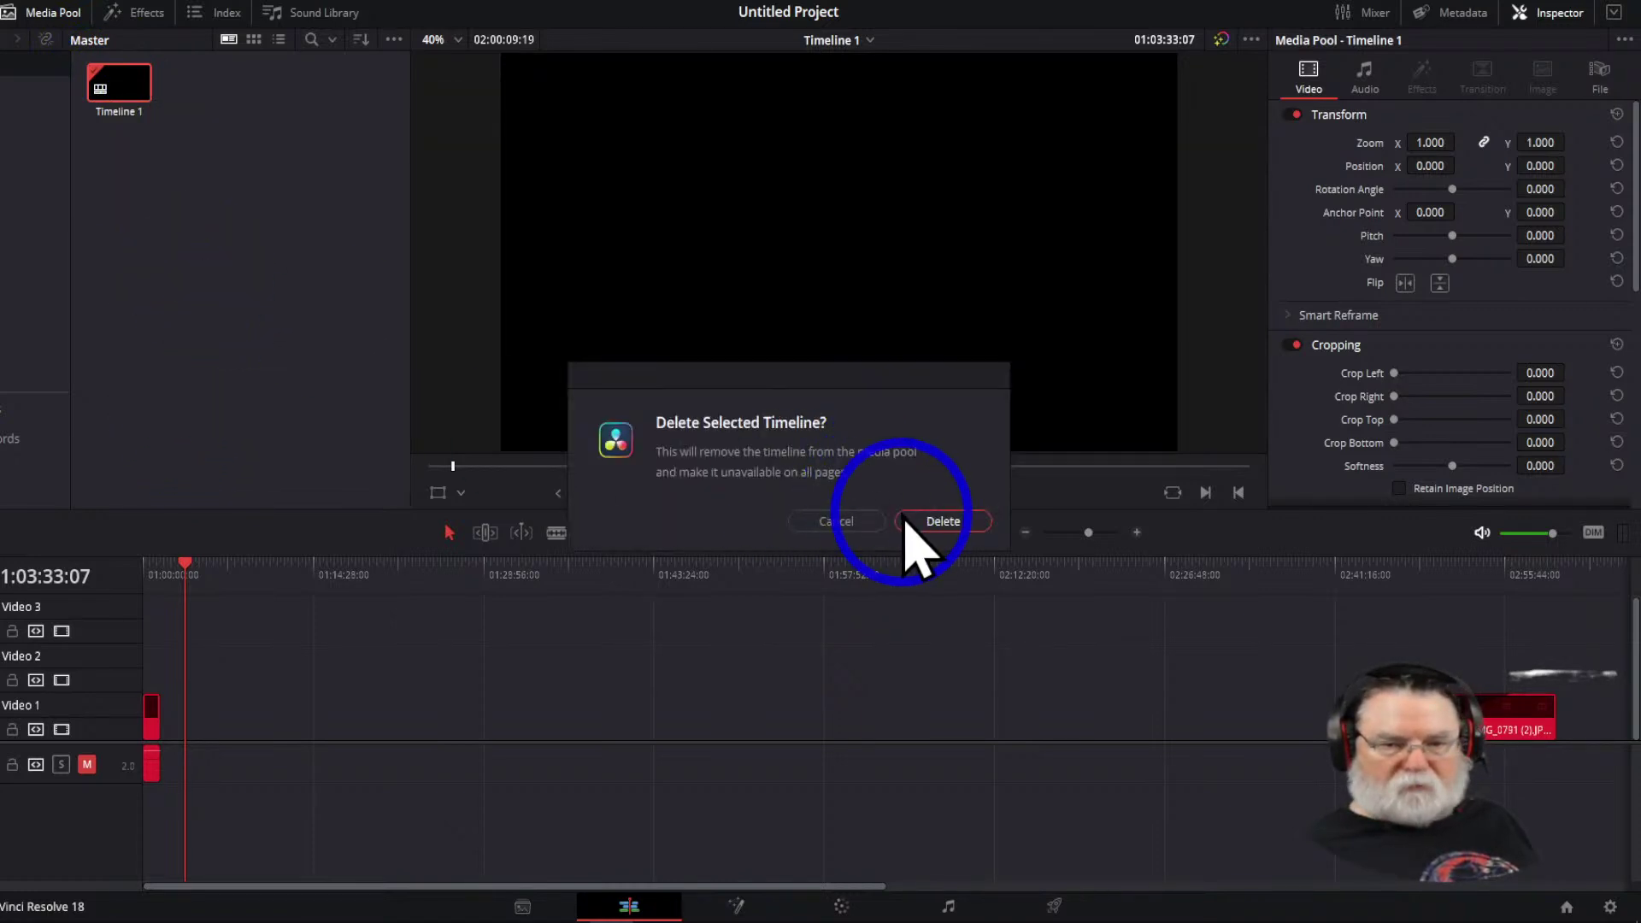
pyautogui.click(942, 521)
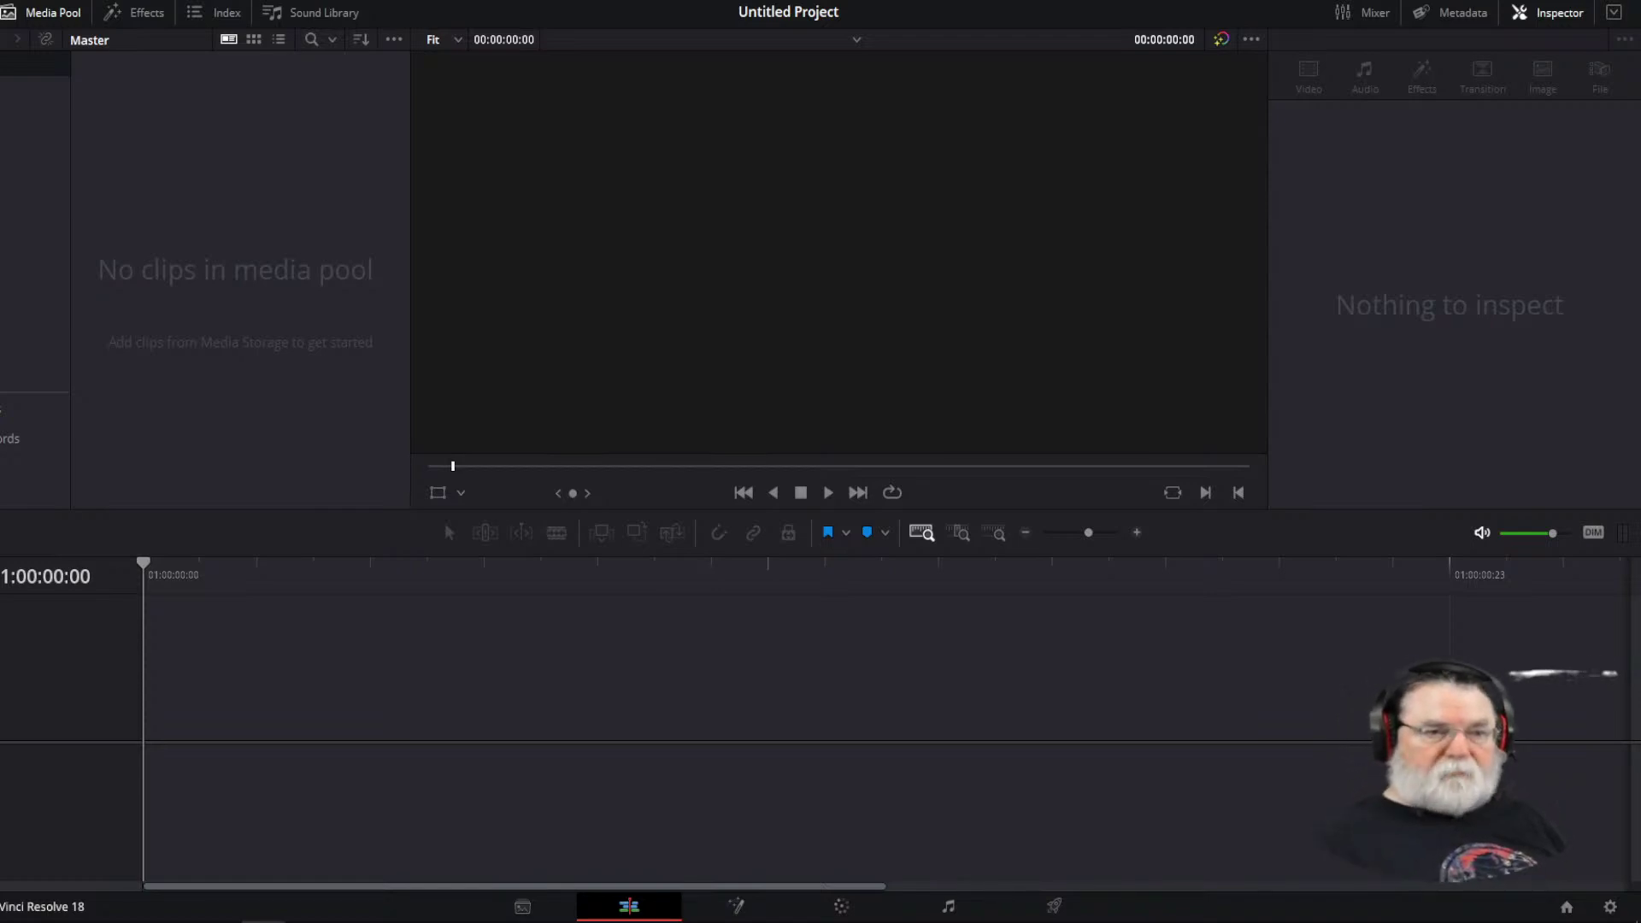
# Import Opening Name Youtube.mp4 into the media pool and change the project frame rate to match the clip
pyautogui.rightClick(164, 179)
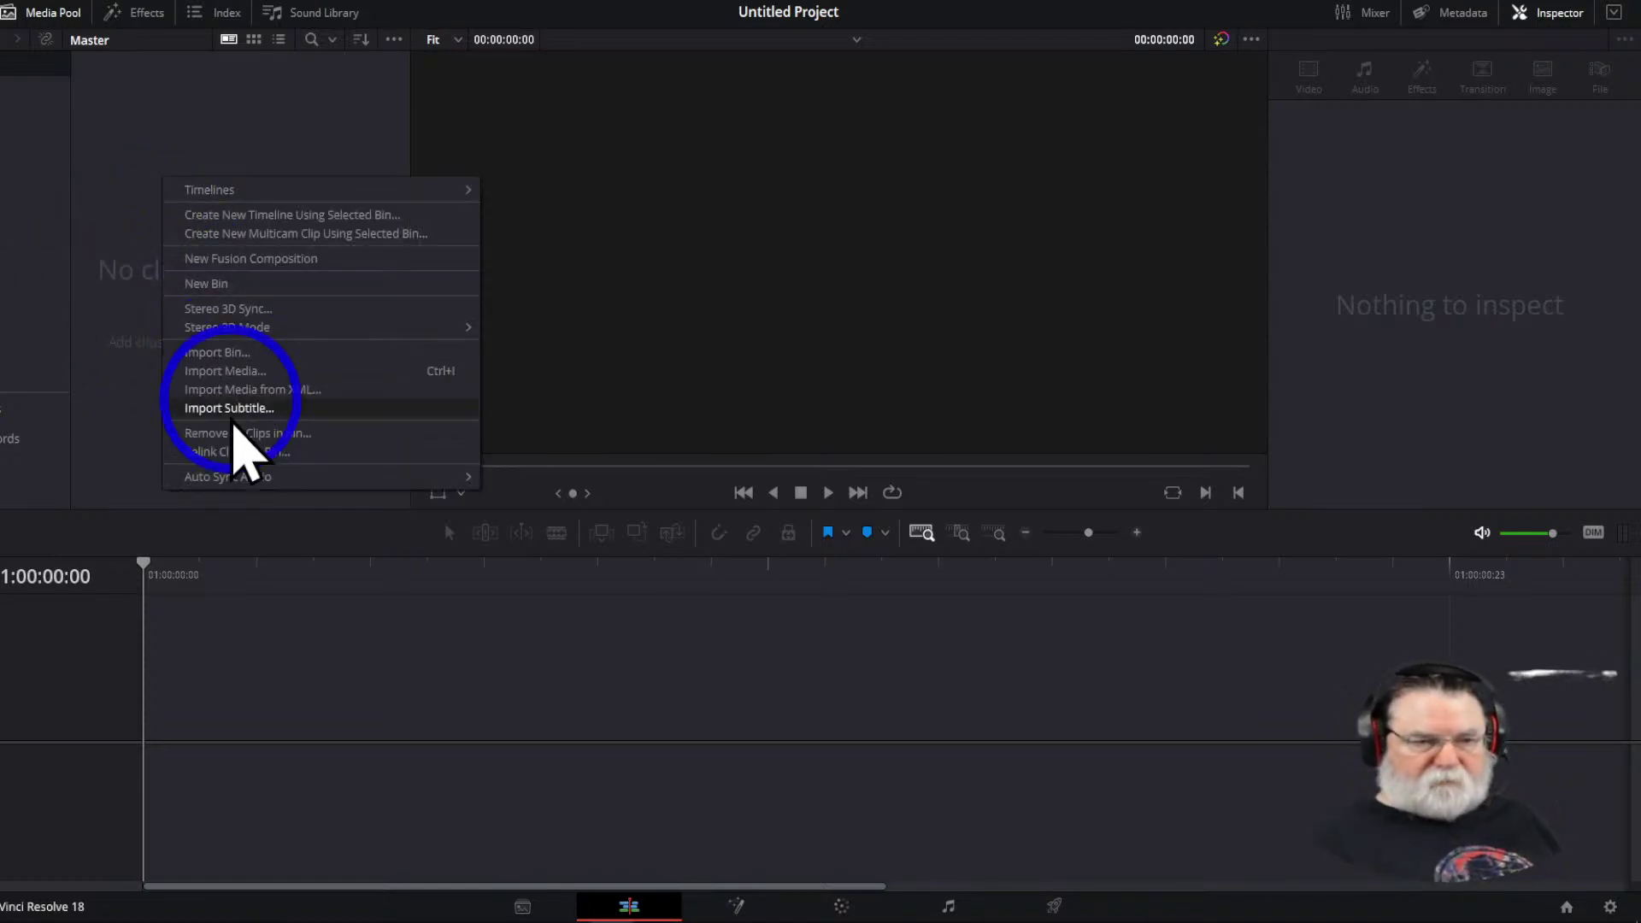
pyautogui.click(234, 377)
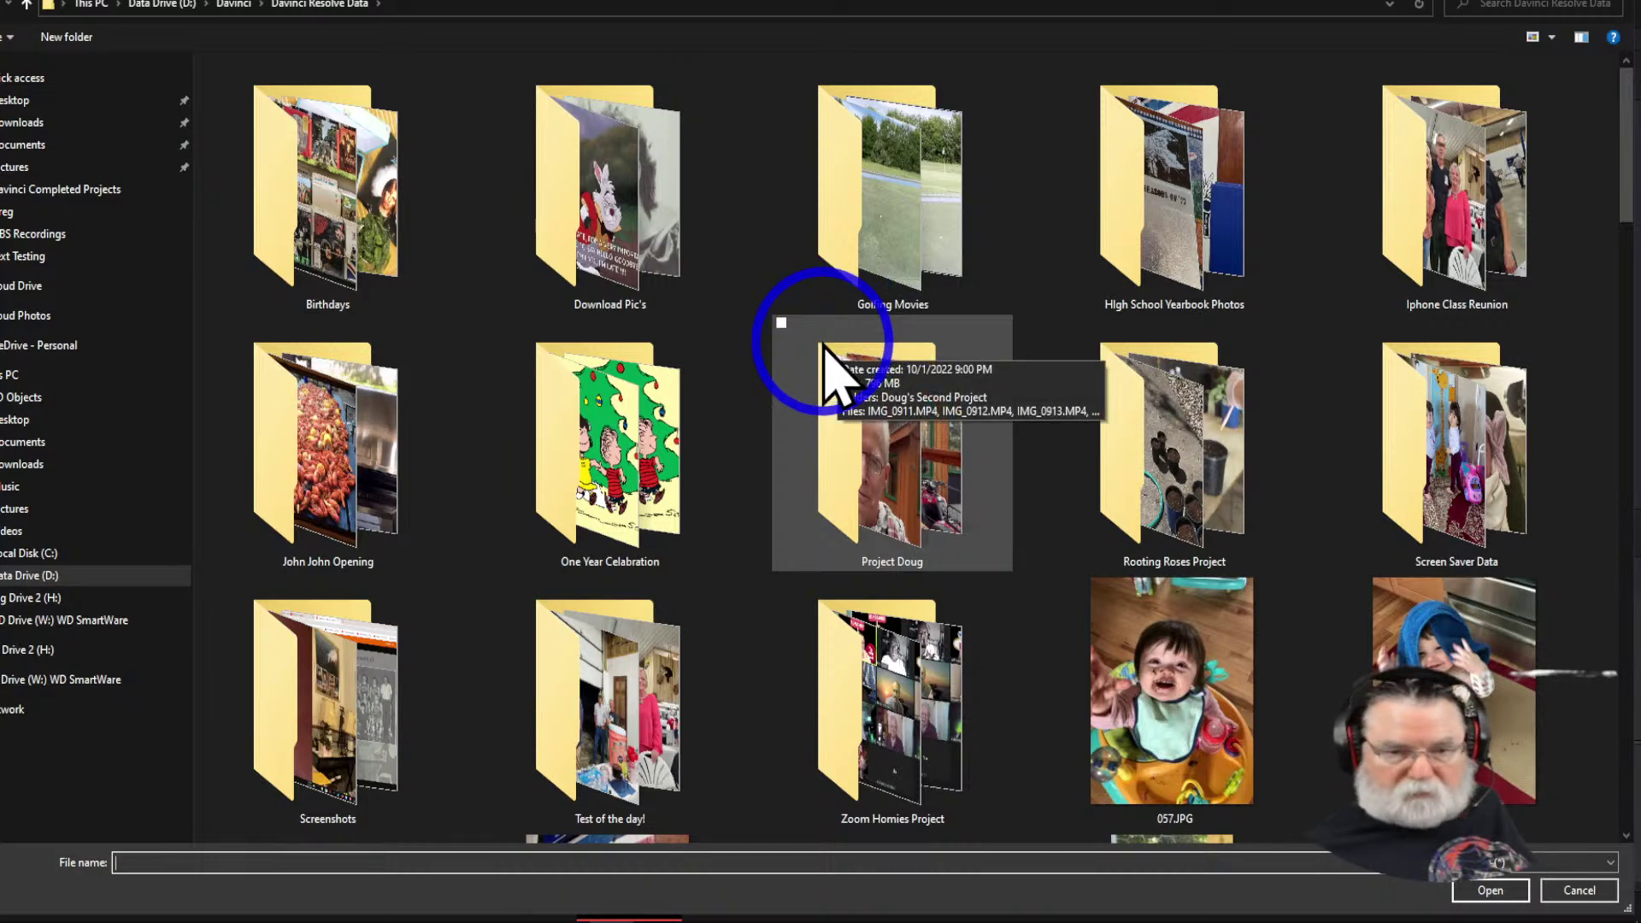
pyautogui.scroll(-5, 851, 380)
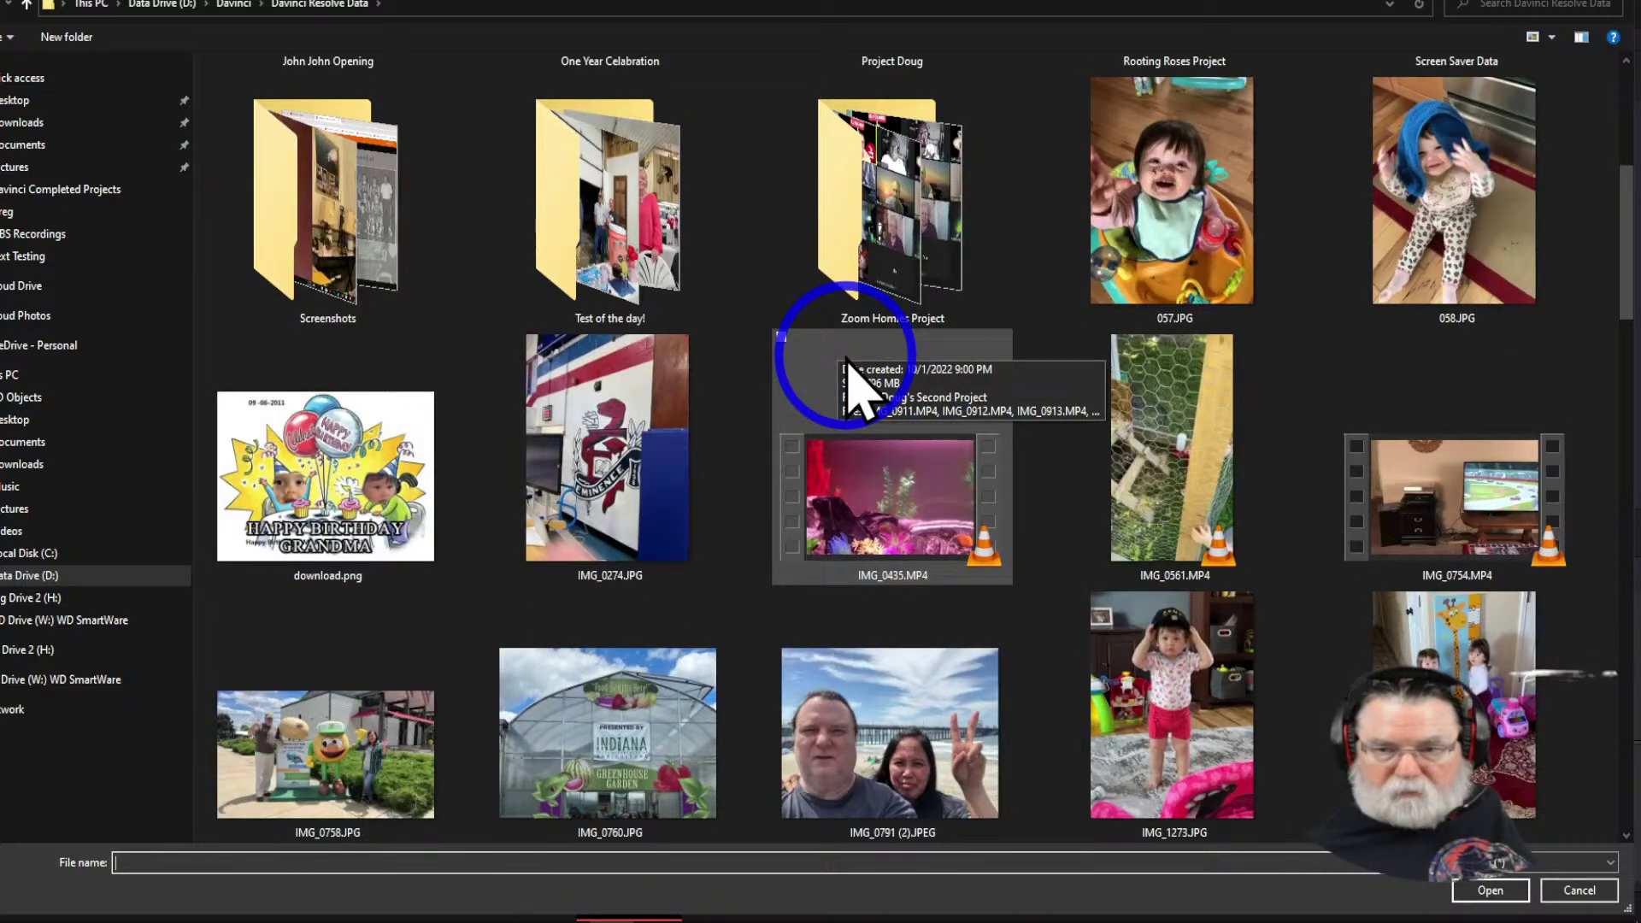
pyautogui.scroll(-5, 850, 381)
pyautogui.scroll(-10, 850, 380)
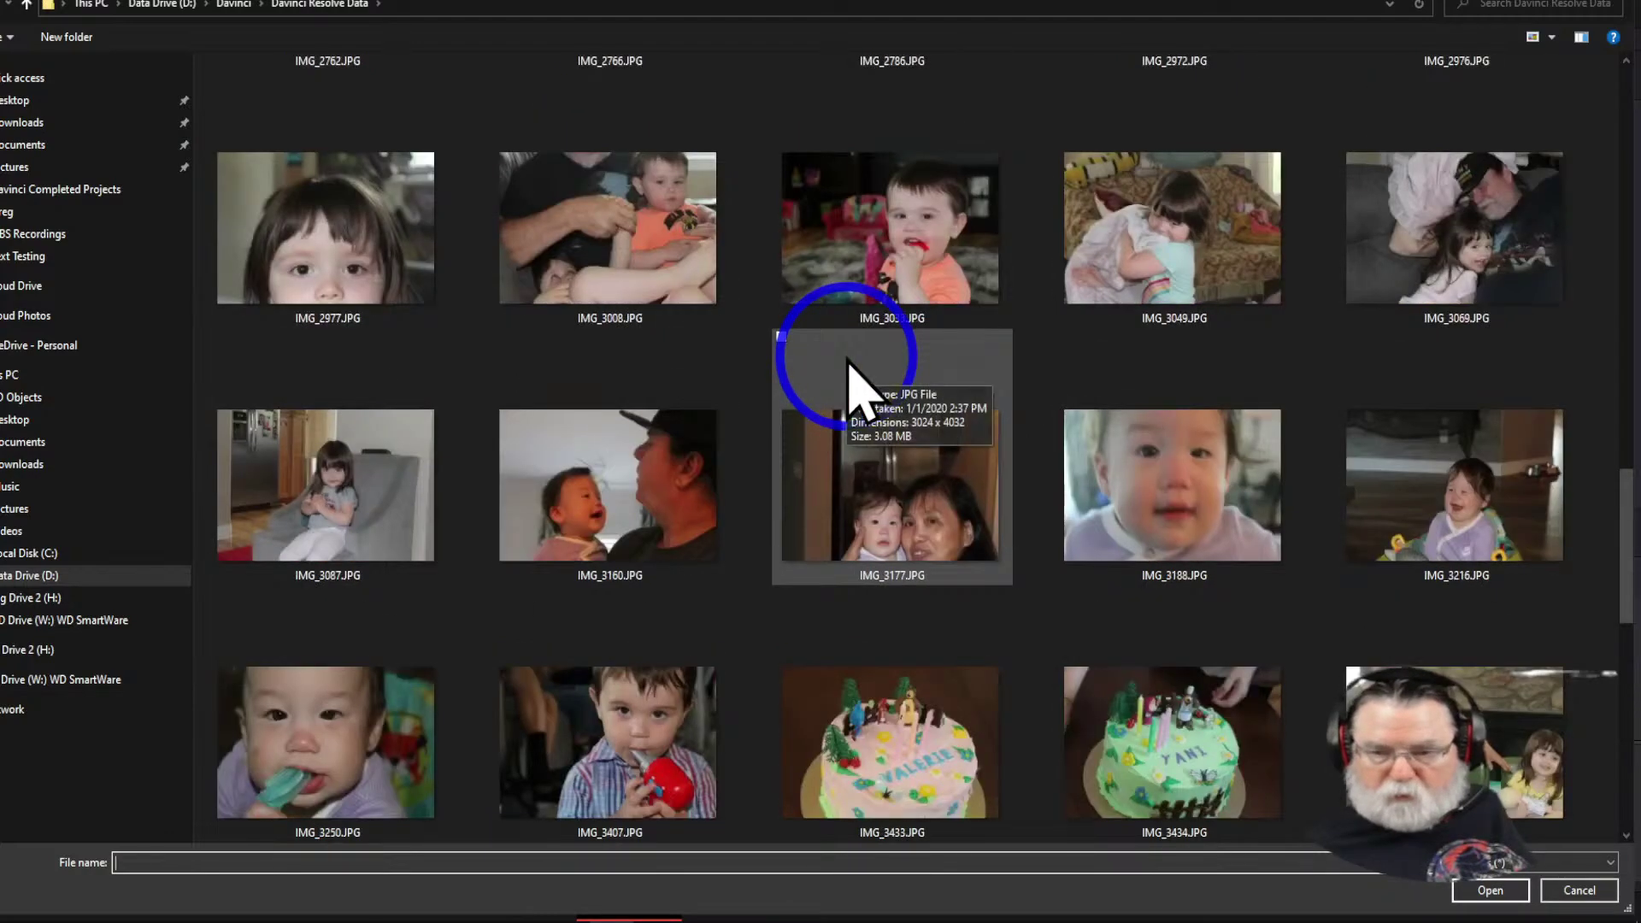
pyautogui.scroll(-5, 850, 380)
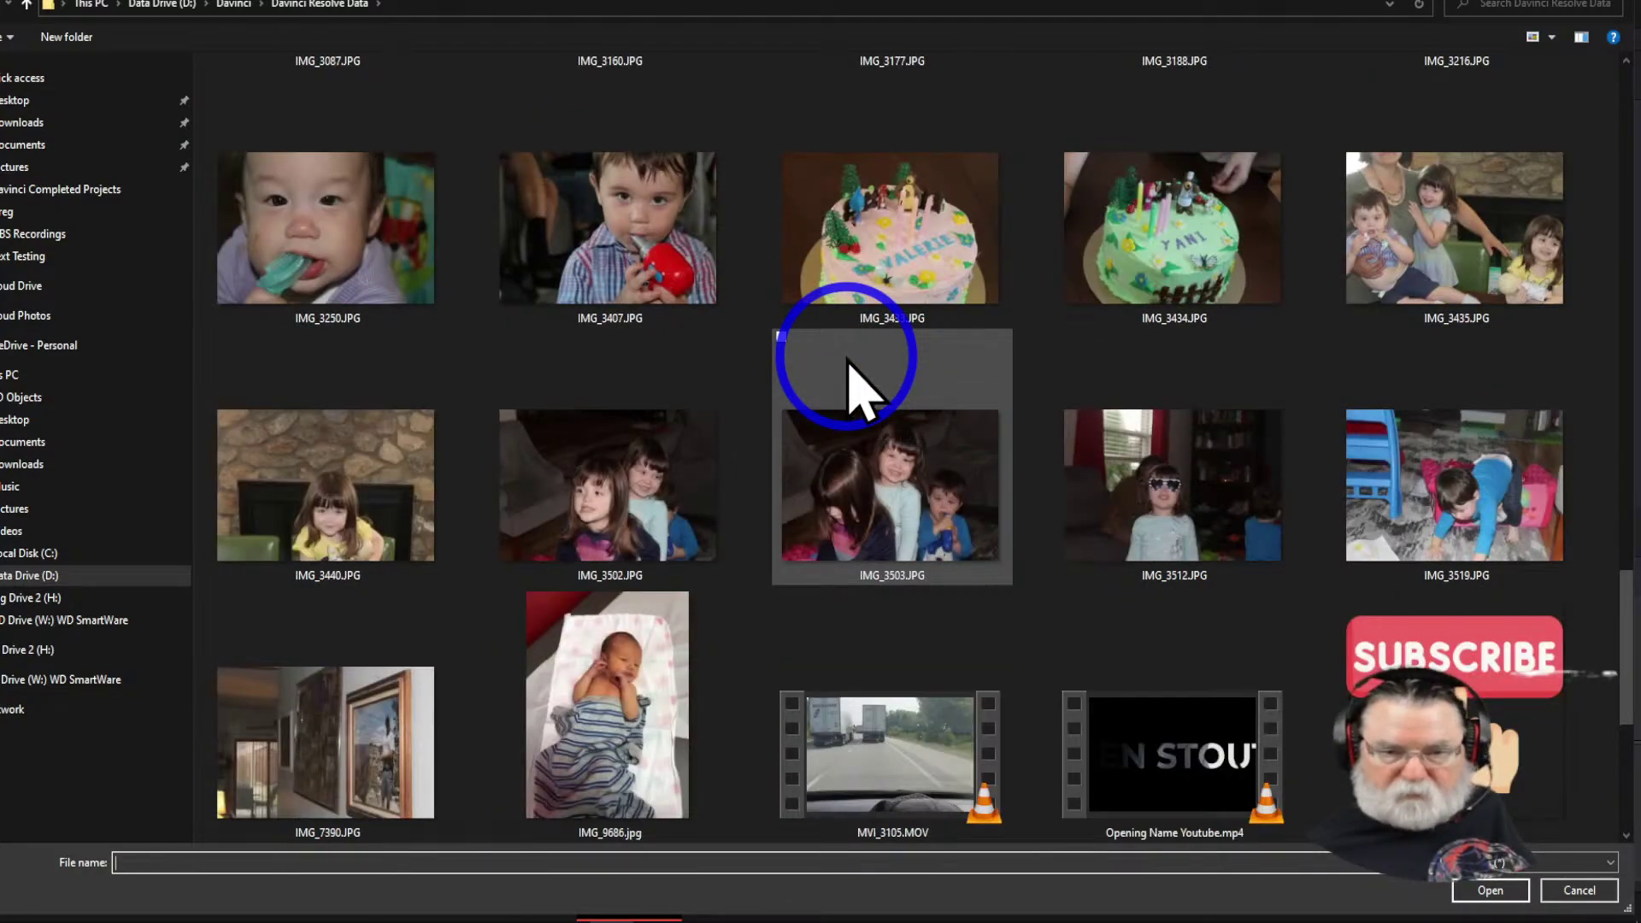
pyautogui.scroll(-5, 850, 381)
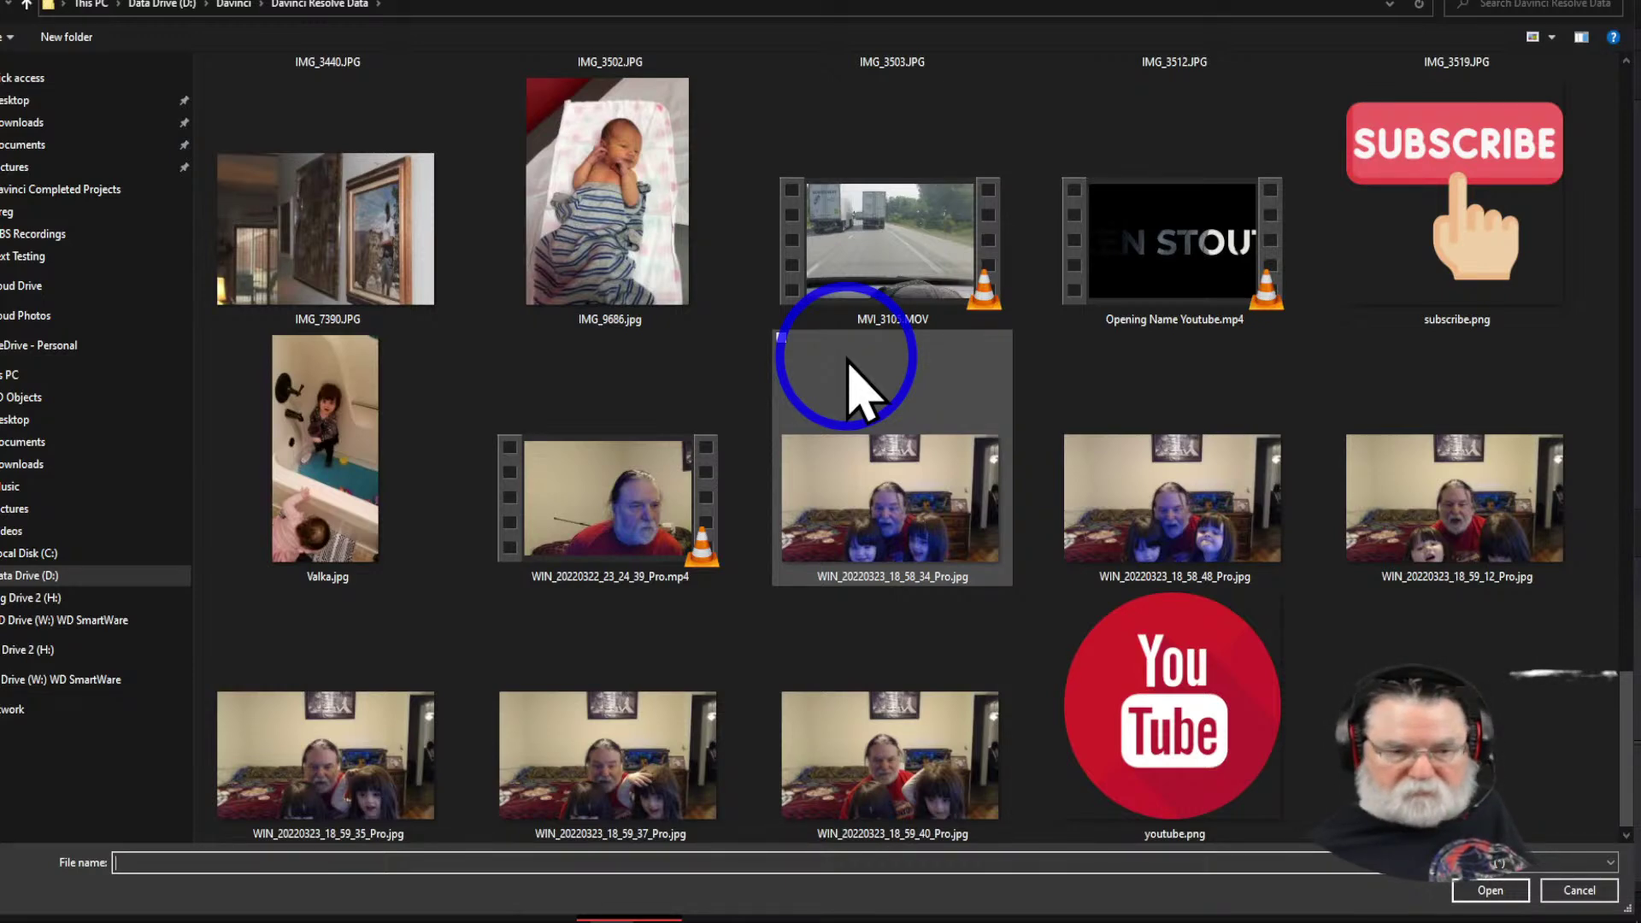
pyautogui.click(1145, 301)
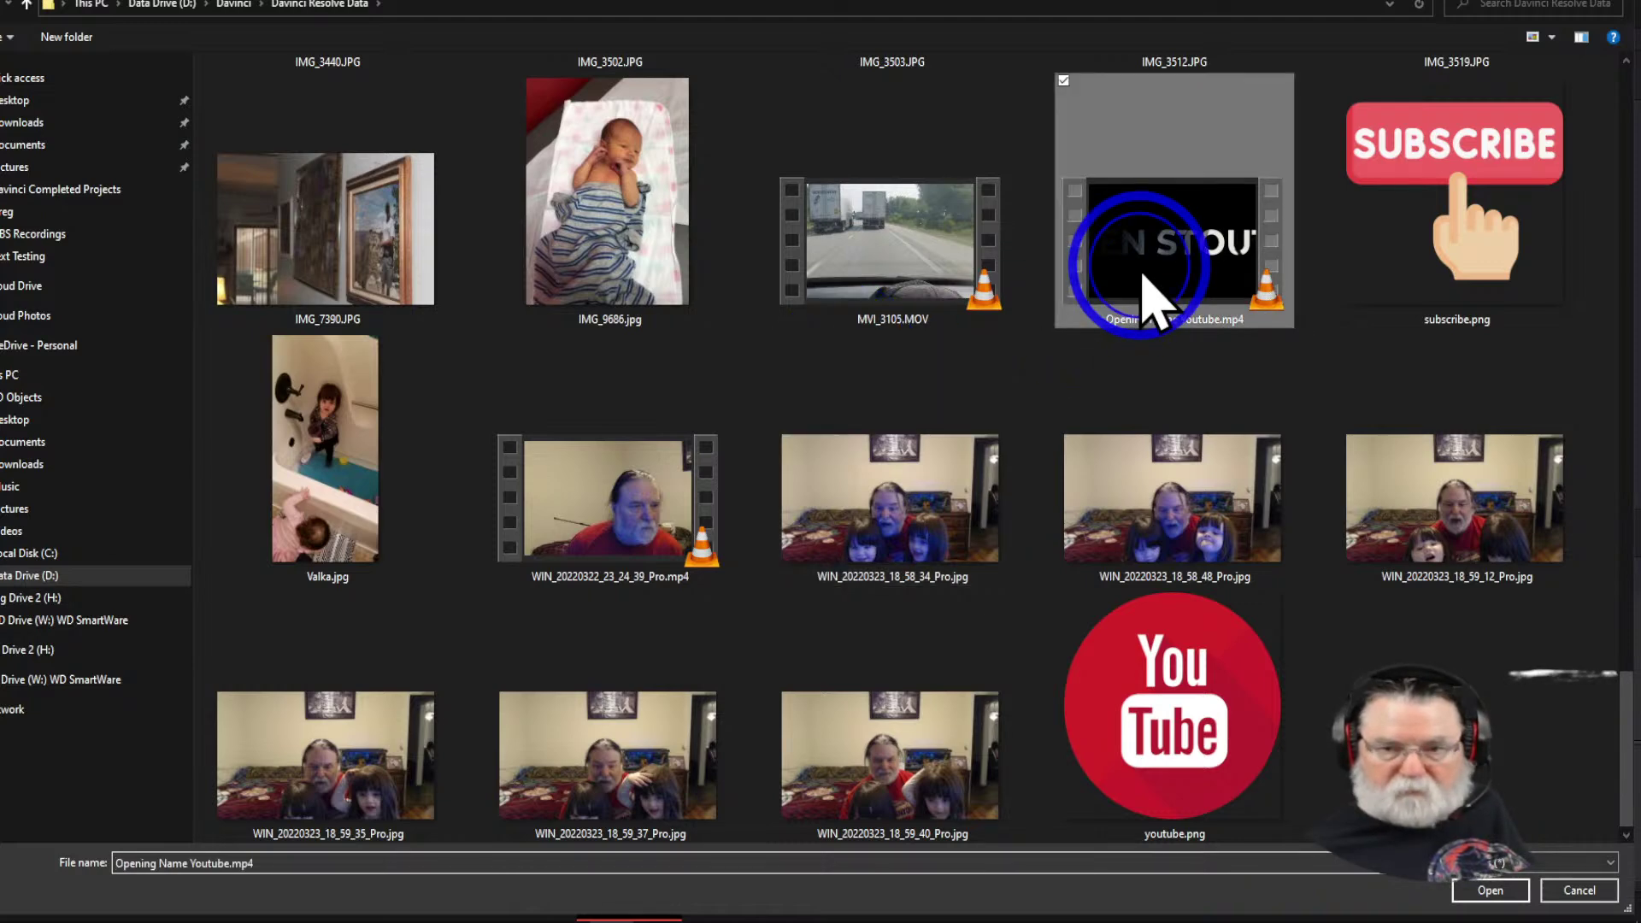
pyautogui.click(1490, 892)
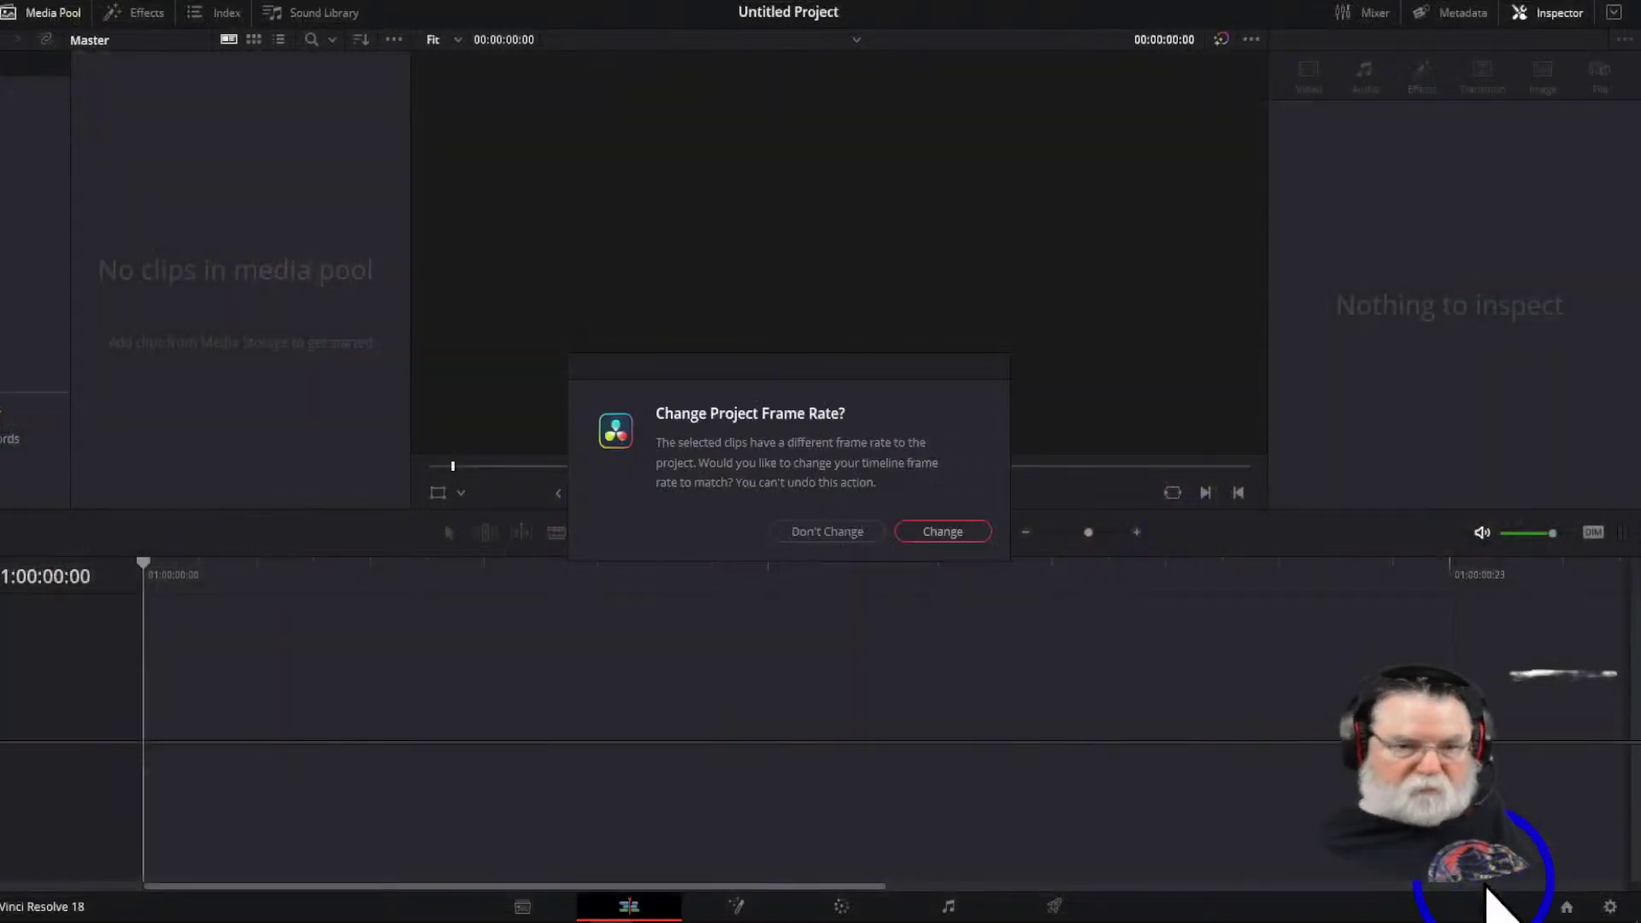
pyautogui.click(964, 531)
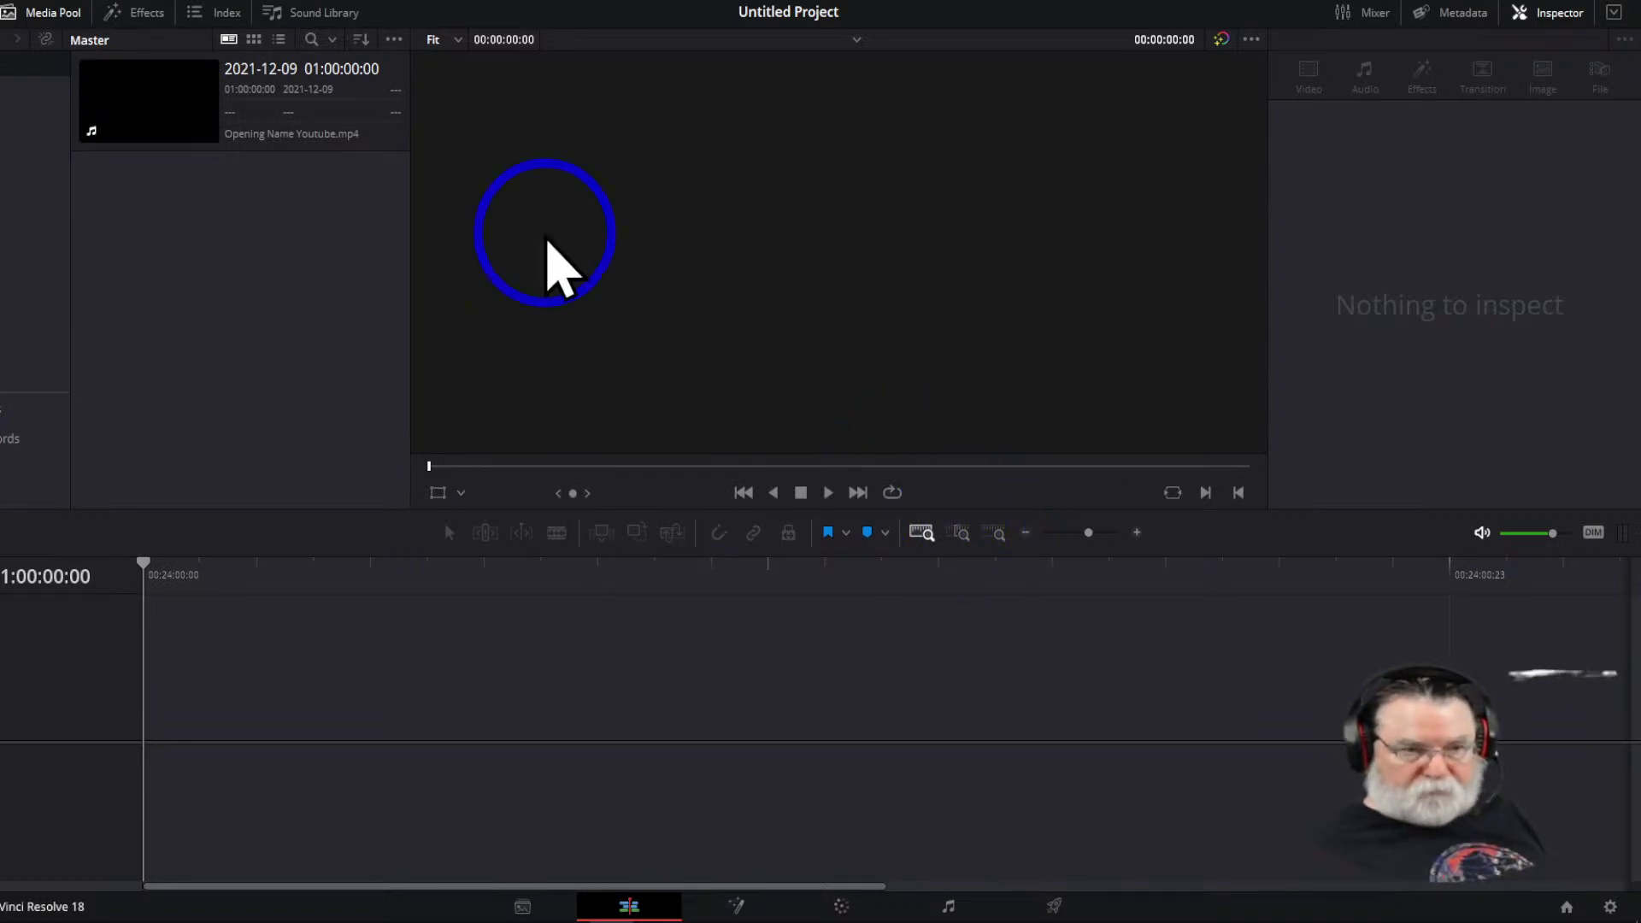
# Place Opening Name Youtube.mp4 at the start of a new timeline on Video 1
pyautogui.click(254, 120)
pyautogui.moveTo(254, 120); pyautogui.dragTo(422, 669)
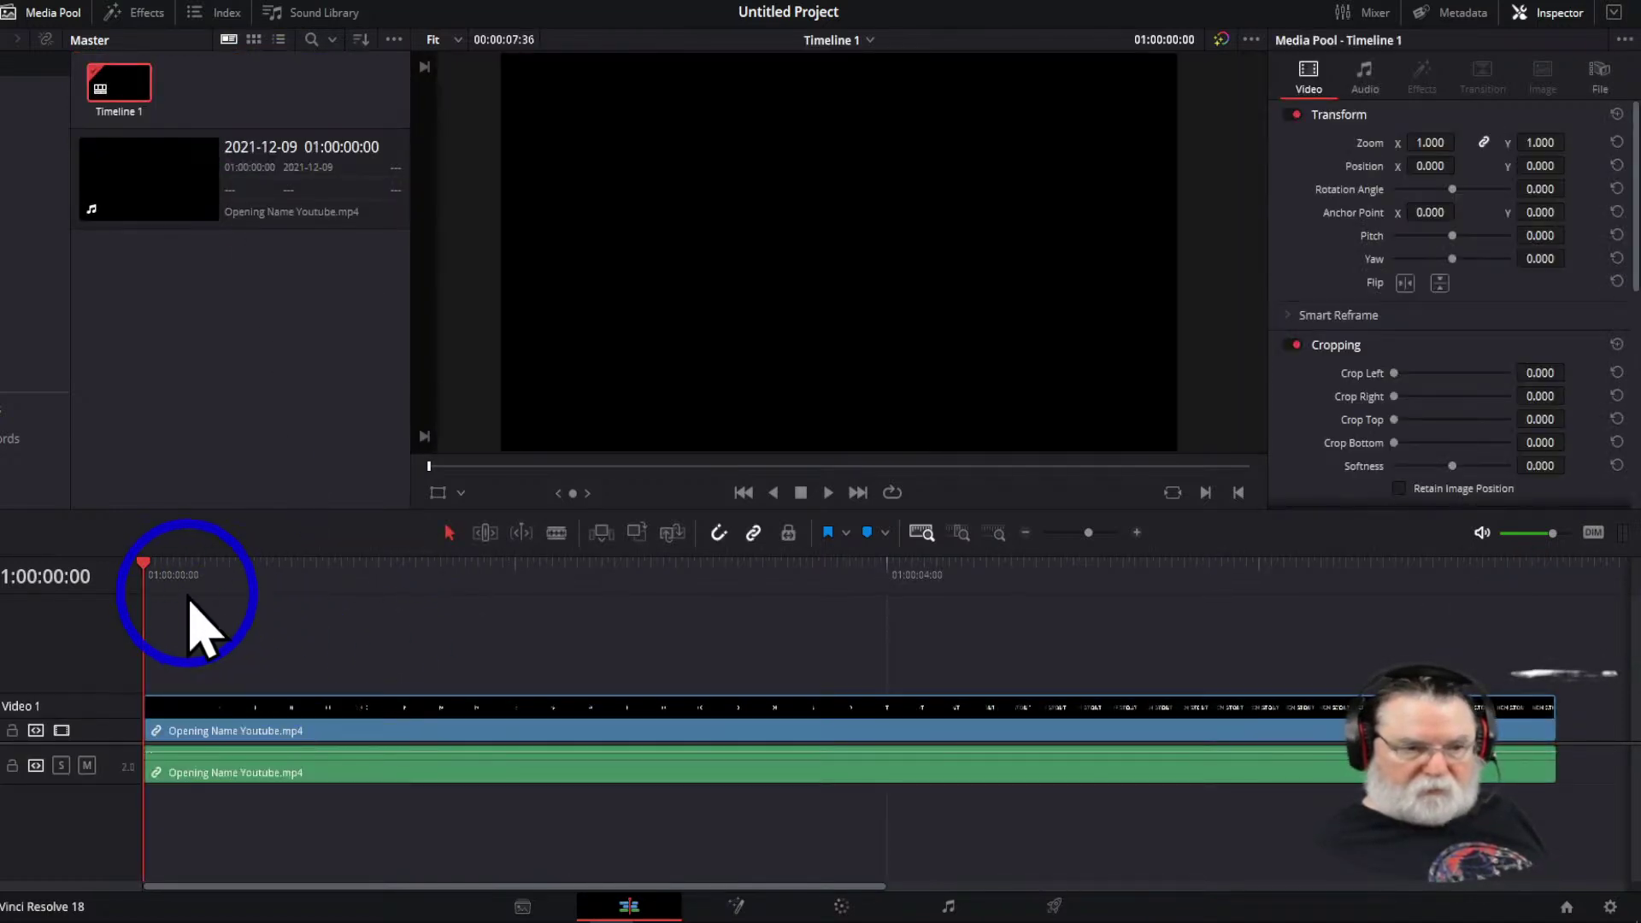
pyautogui.moveTo(142, 566)
pyautogui.mouseDown()
pyautogui.moveTo(1303, 588)
pyautogui.moveTo(158, 590)
pyautogui.mouseUp()
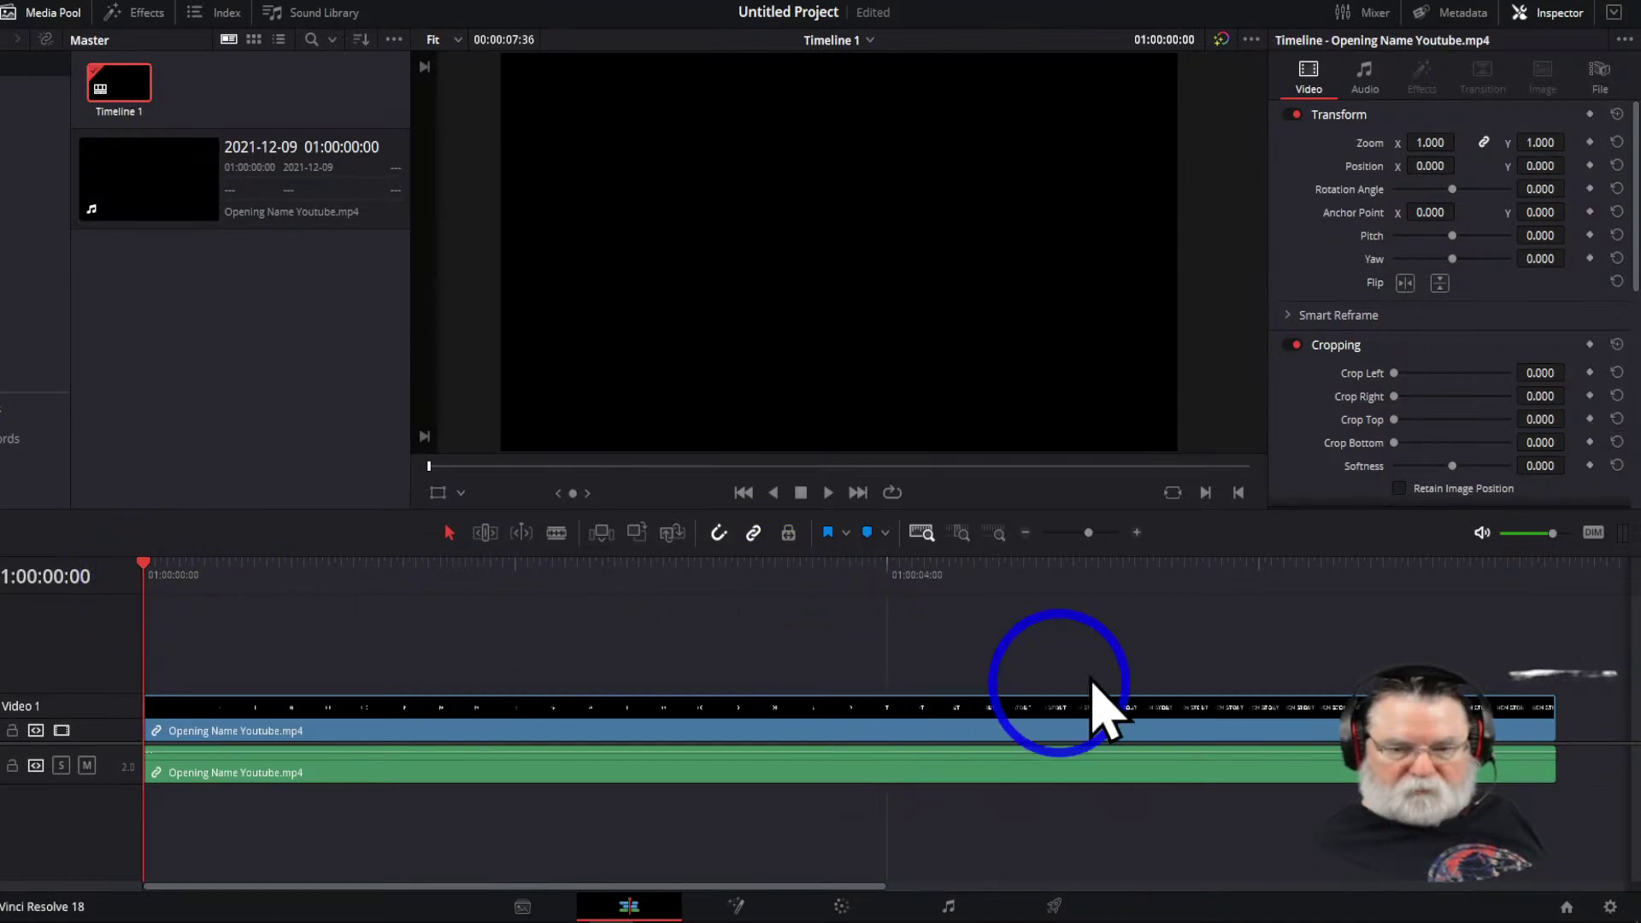
# Add a copy of Opening Name Youtube.mp4 on Video 1 directly after the end of the first clip
pyautogui.click(1555, 572)
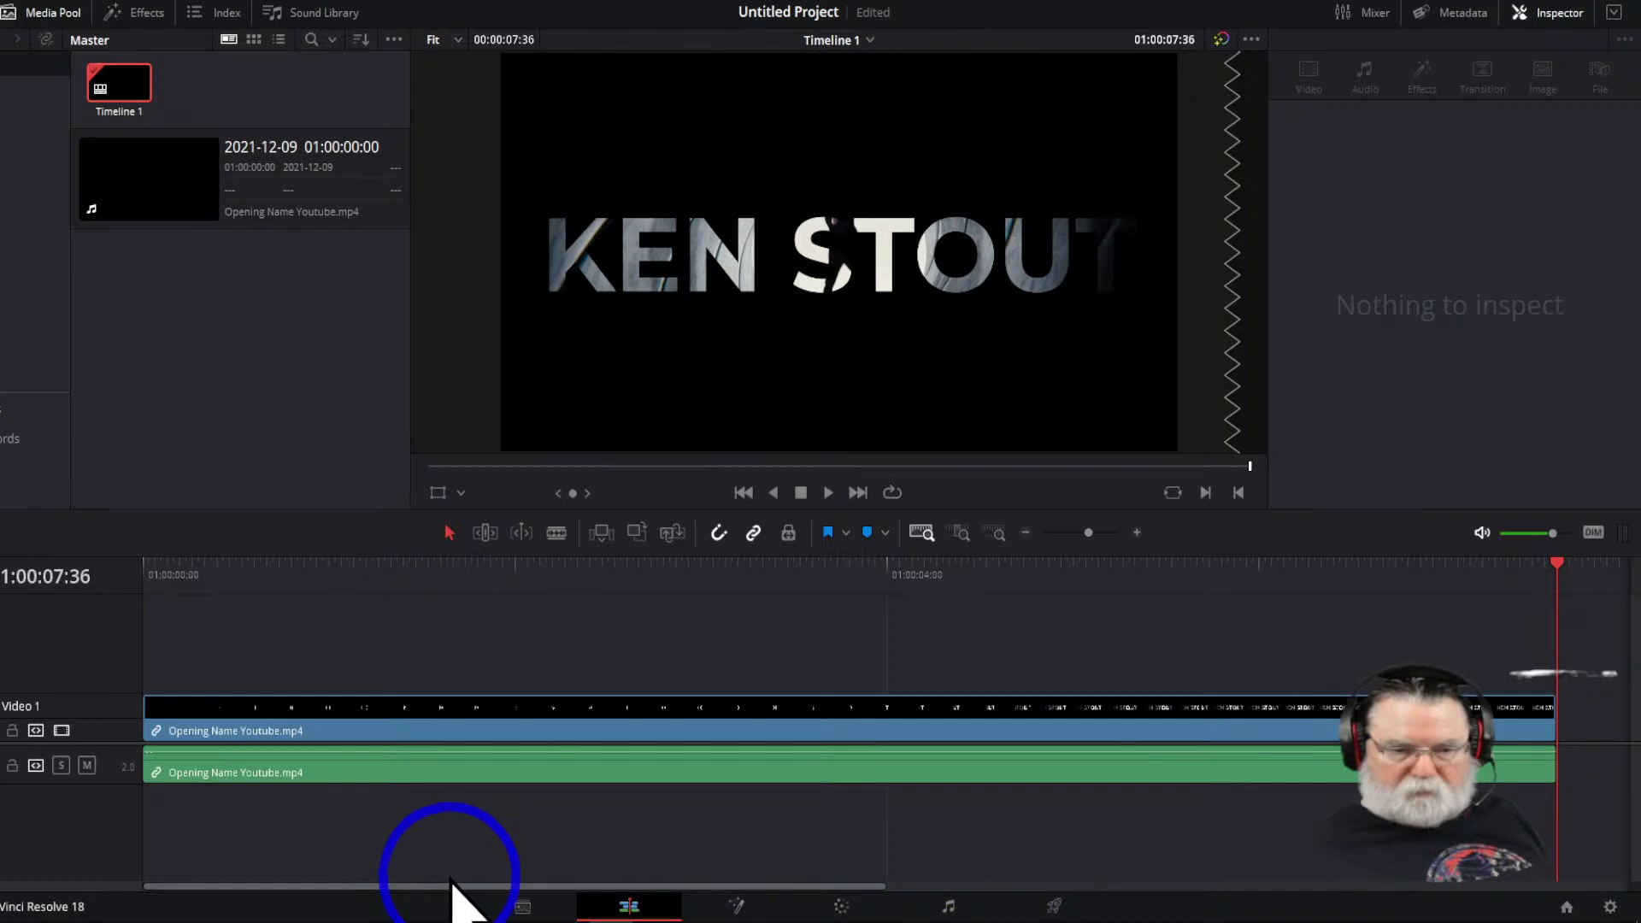
pyautogui.moveTo(420, 887); pyautogui.dragTo(946, 889)
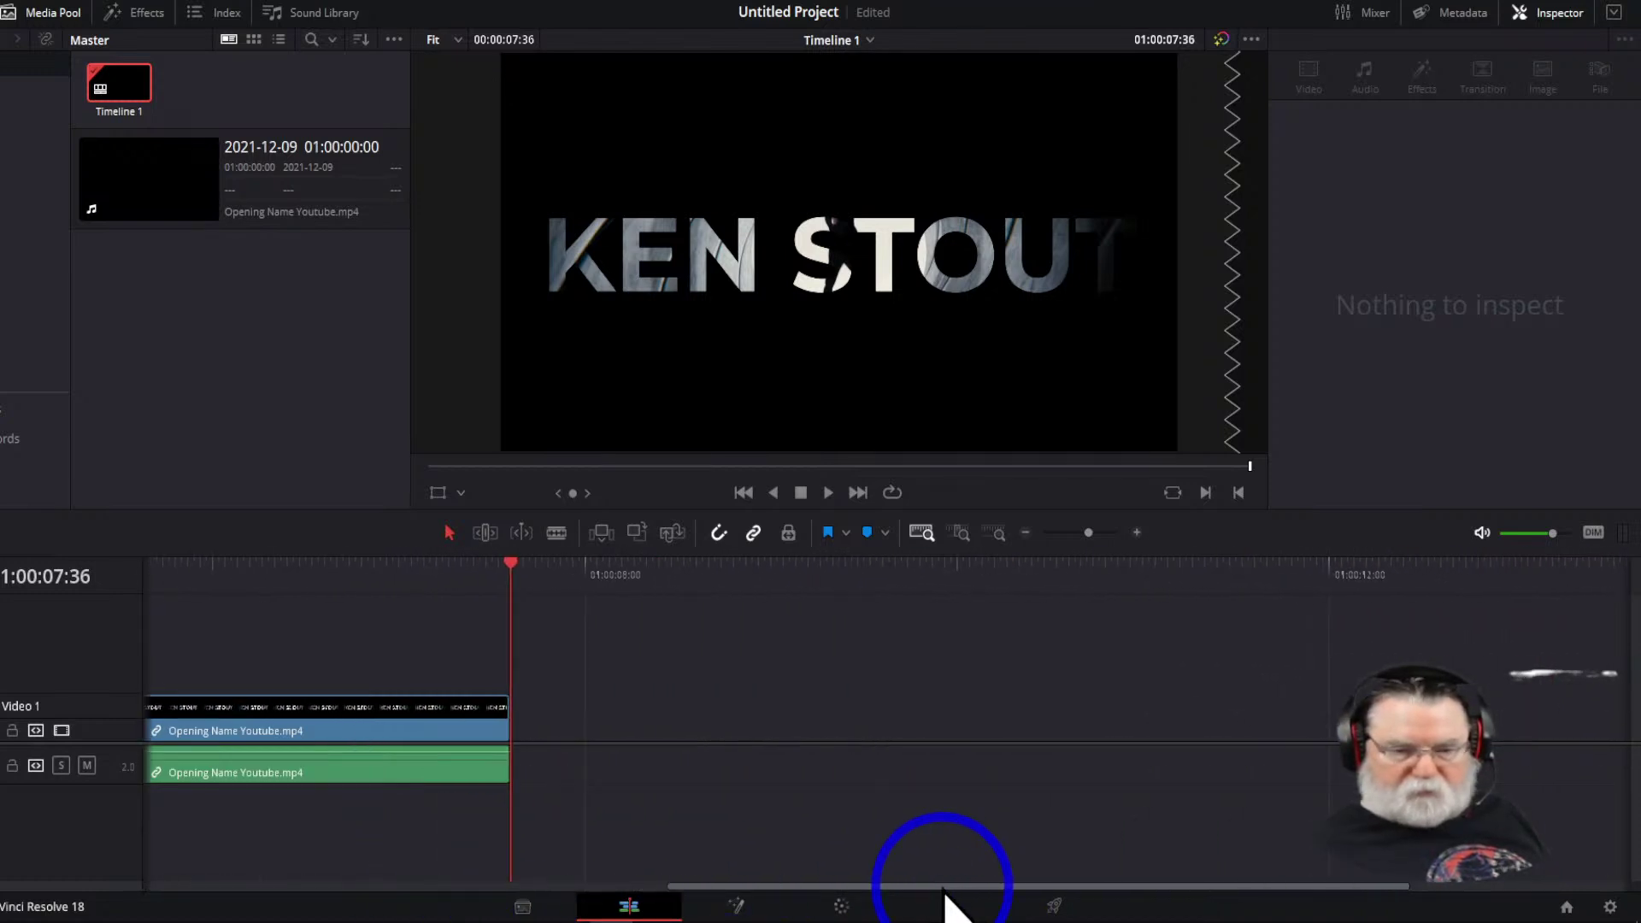
pyautogui.click(378, 721)
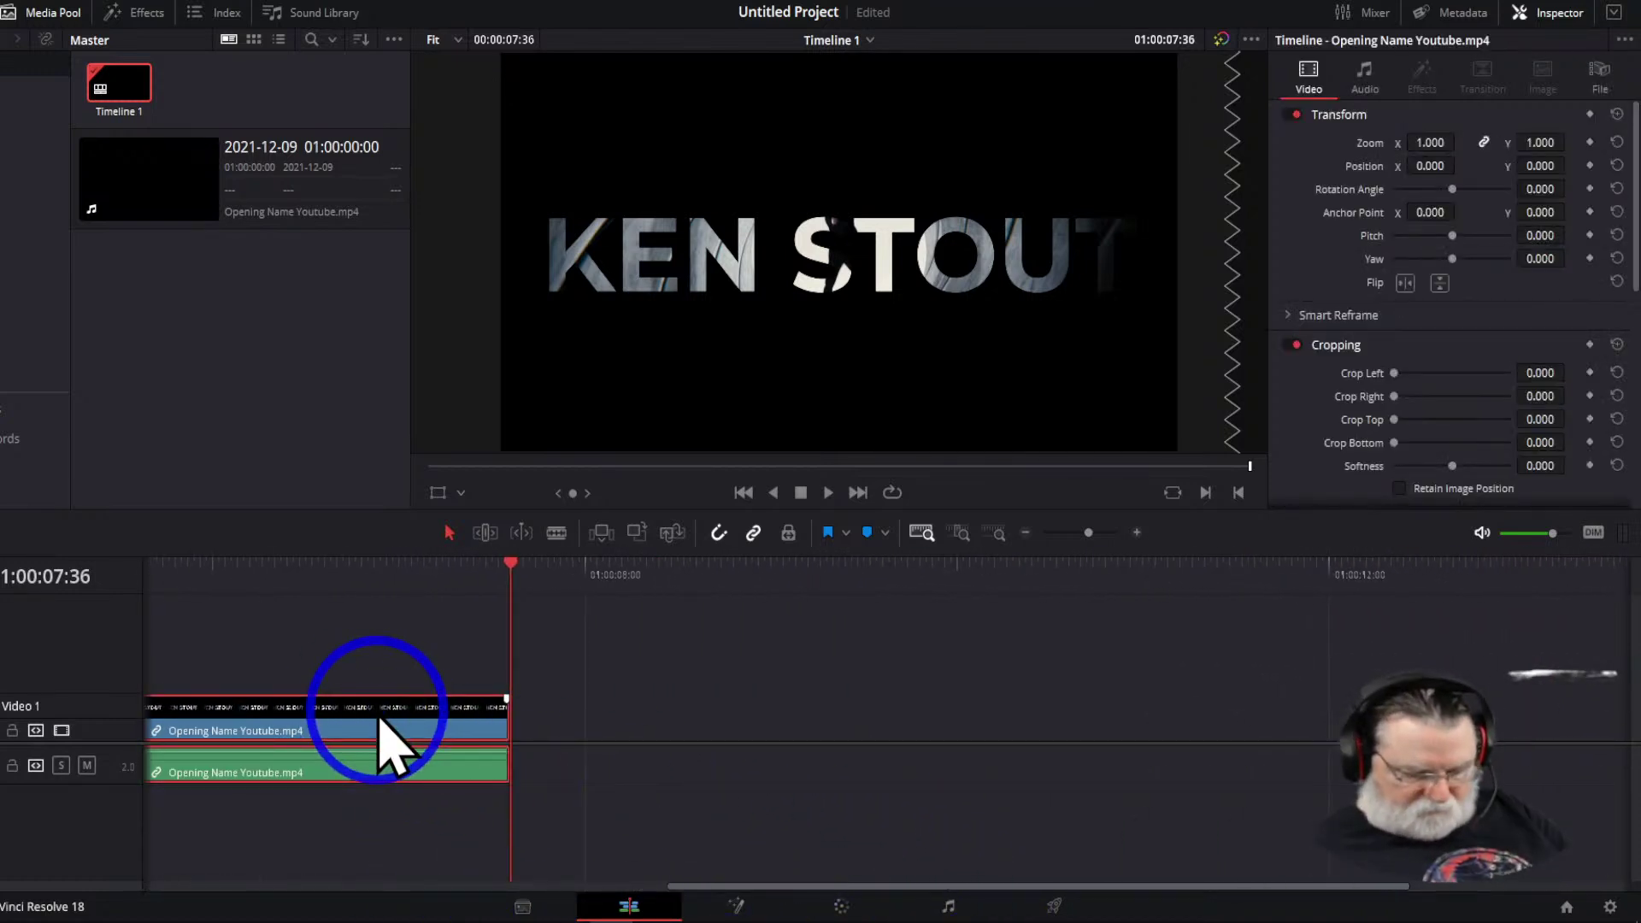
pyautogui.moveTo(379, 720); pyautogui.dragTo(1362, 681)
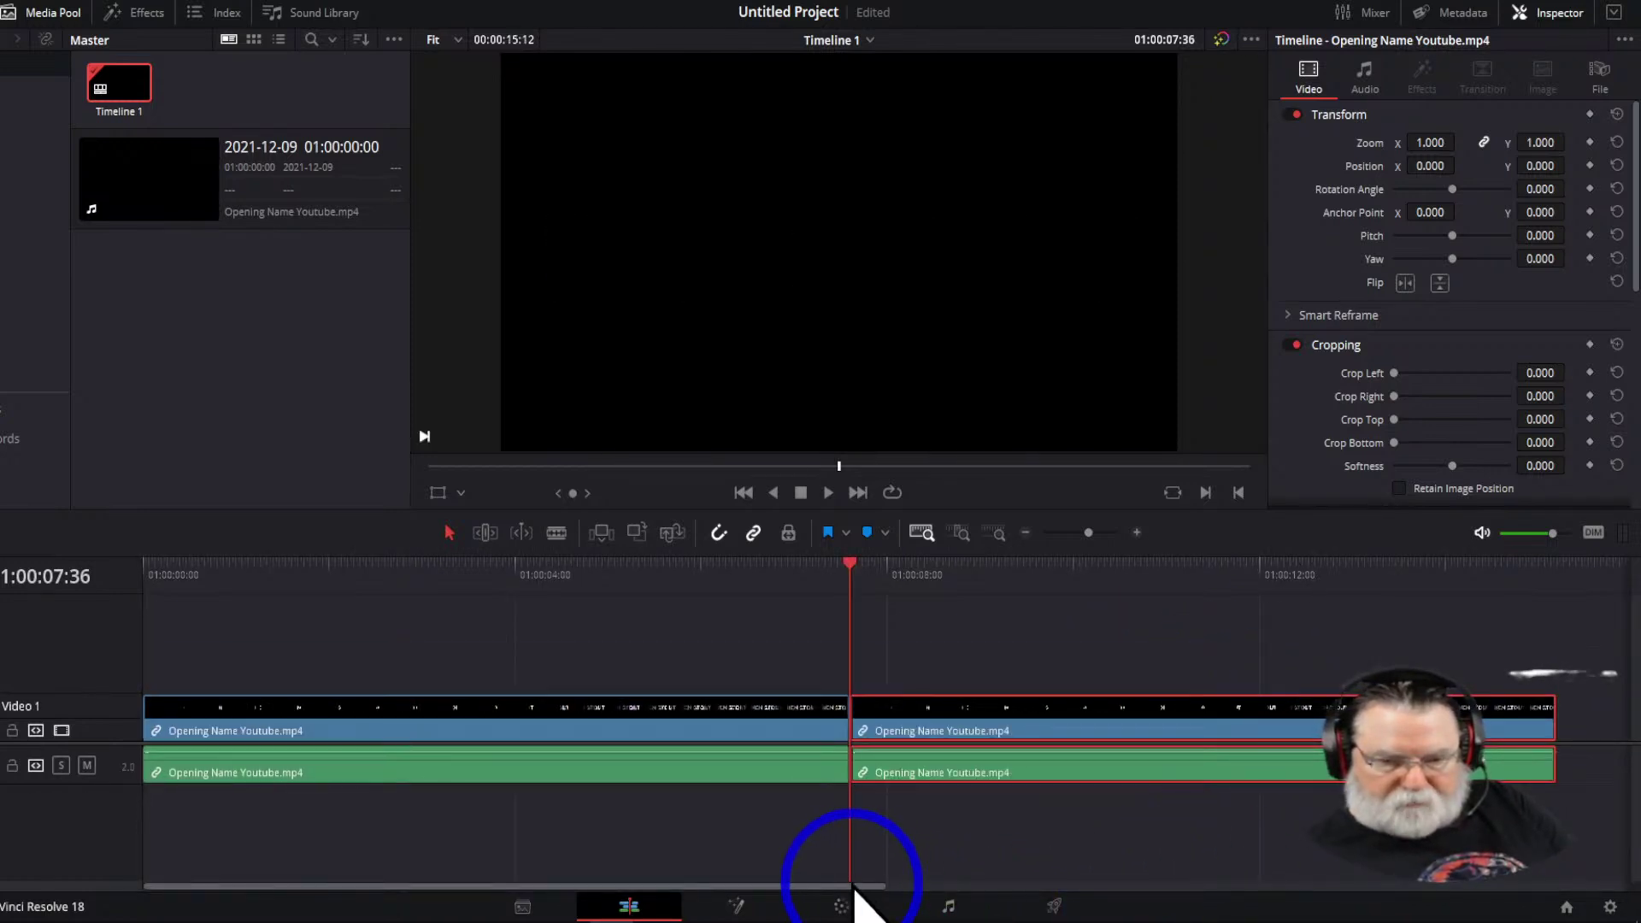
# Try to apply an Eye Iris transition at the cut between the two Opening Name Youtube.mp4 clips
pyautogui.press('Left')
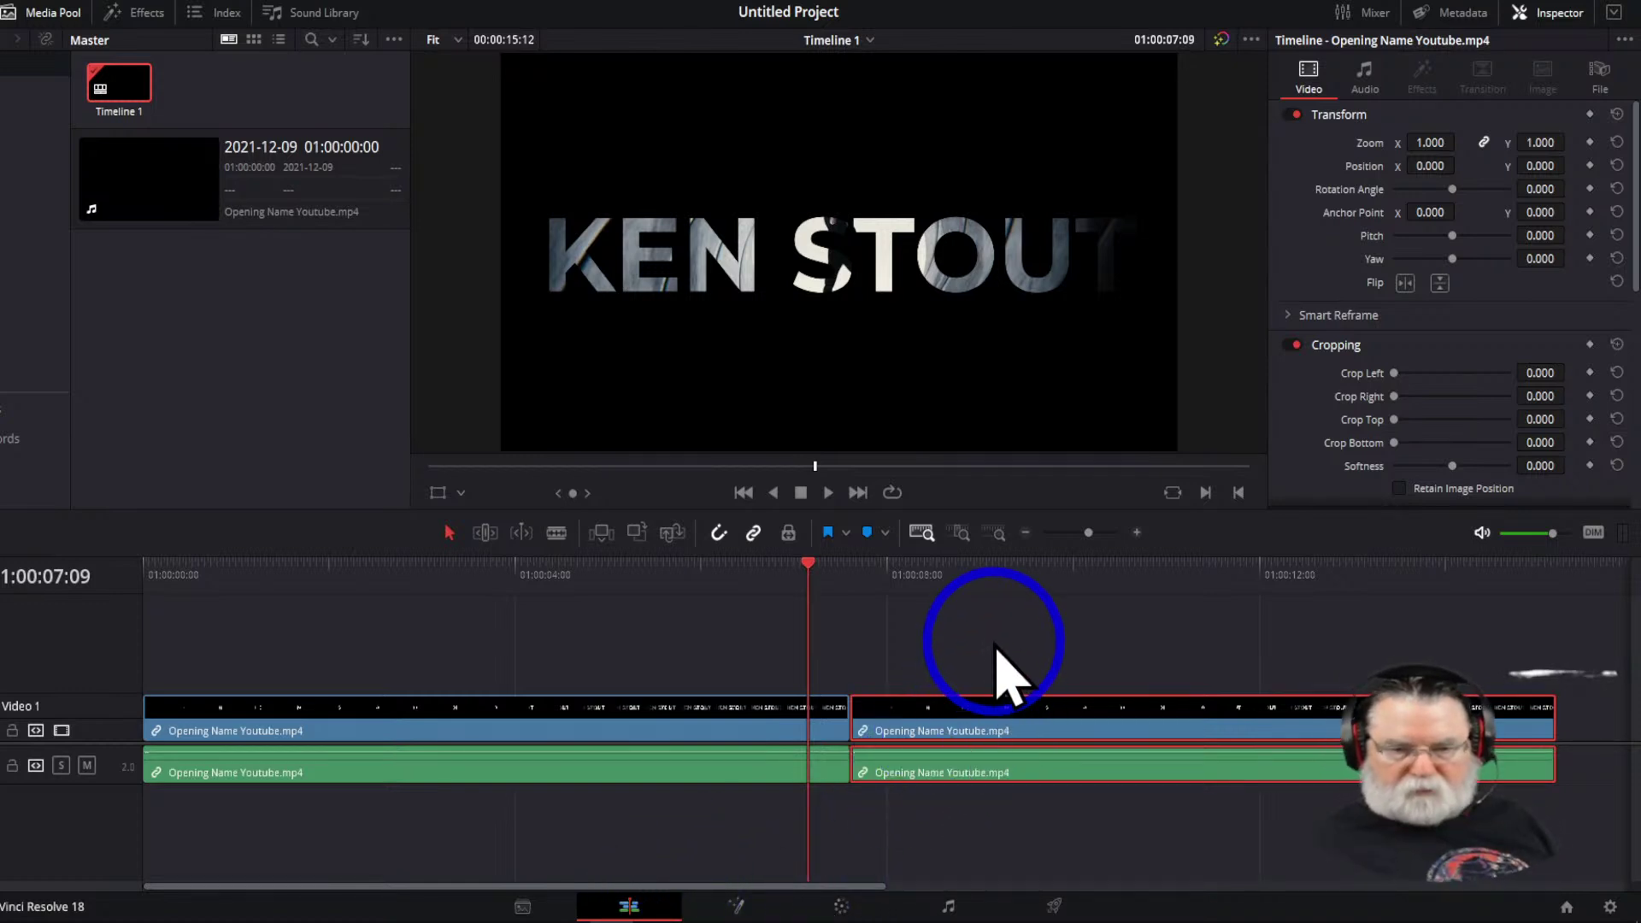
pyautogui.moveTo(806, 588); pyautogui.dragTo(642, 589)
pyautogui.click(257, 193)
pyautogui.click(130, 17)
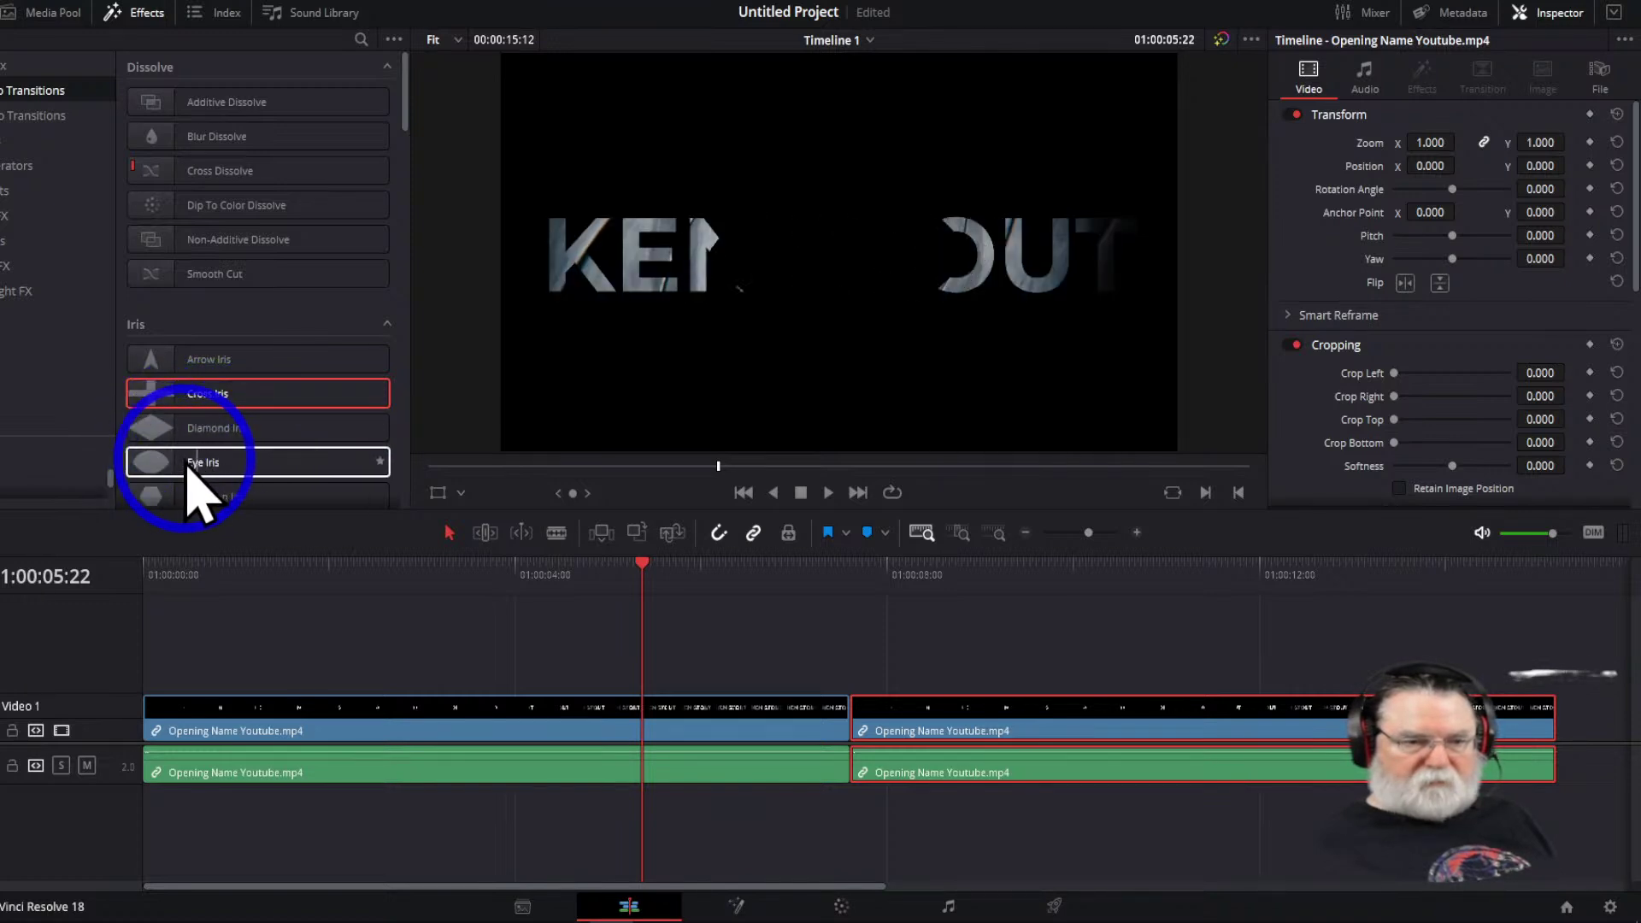
pyautogui.moveTo(193, 465); pyautogui.dragTo(858, 783)
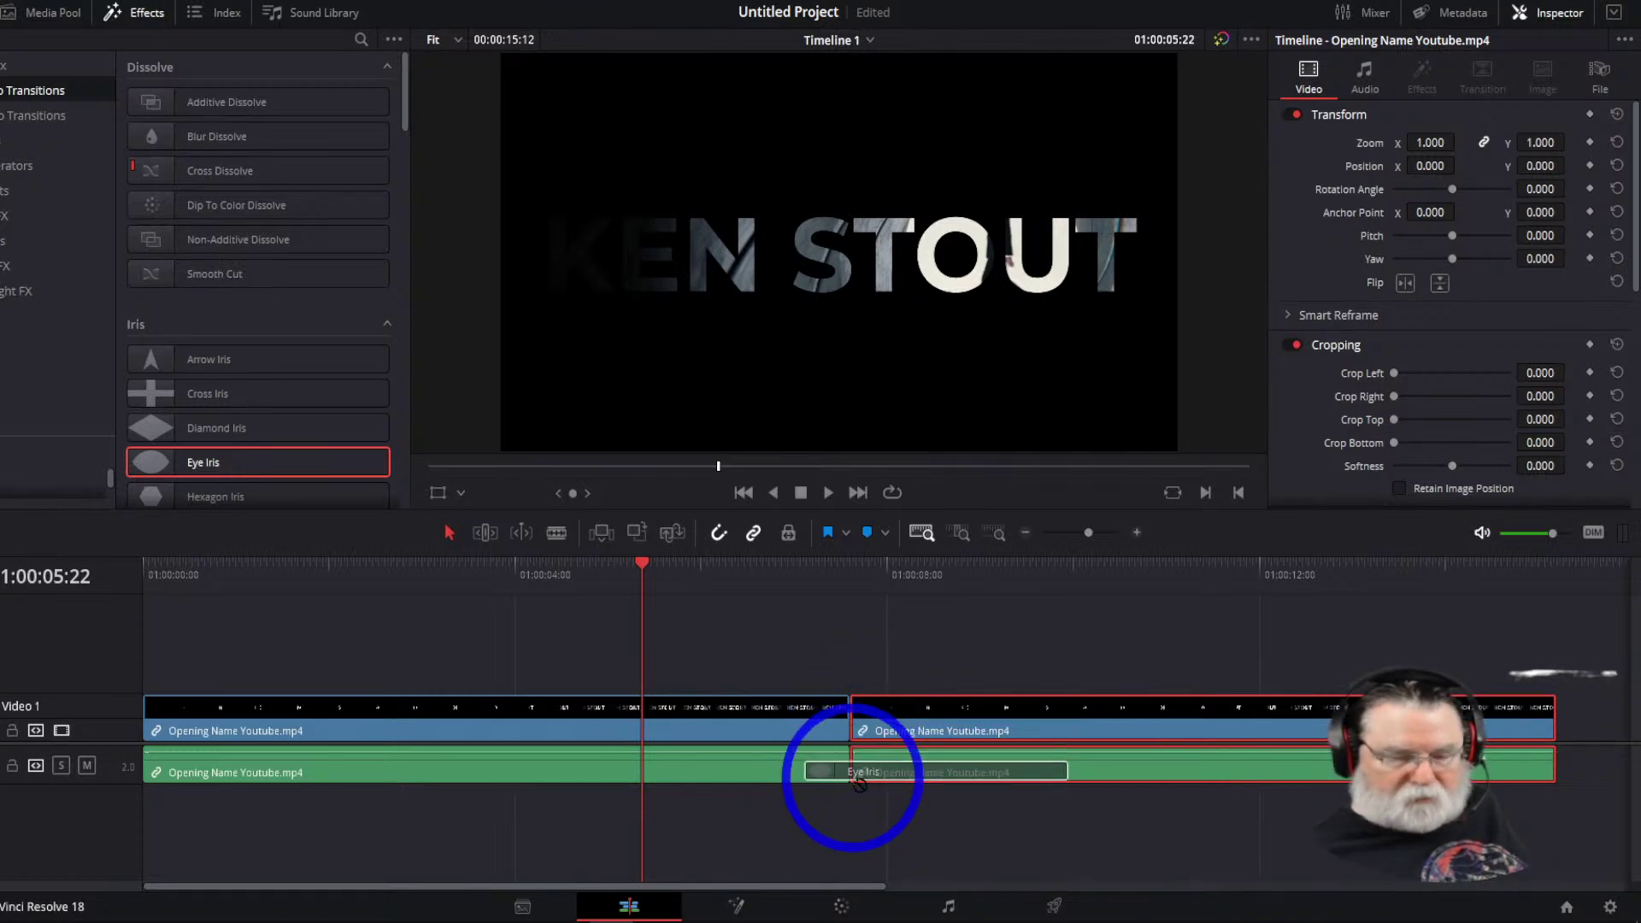
pyautogui.moveTo(858, 783); pyautogui.dragTo(842, 731)
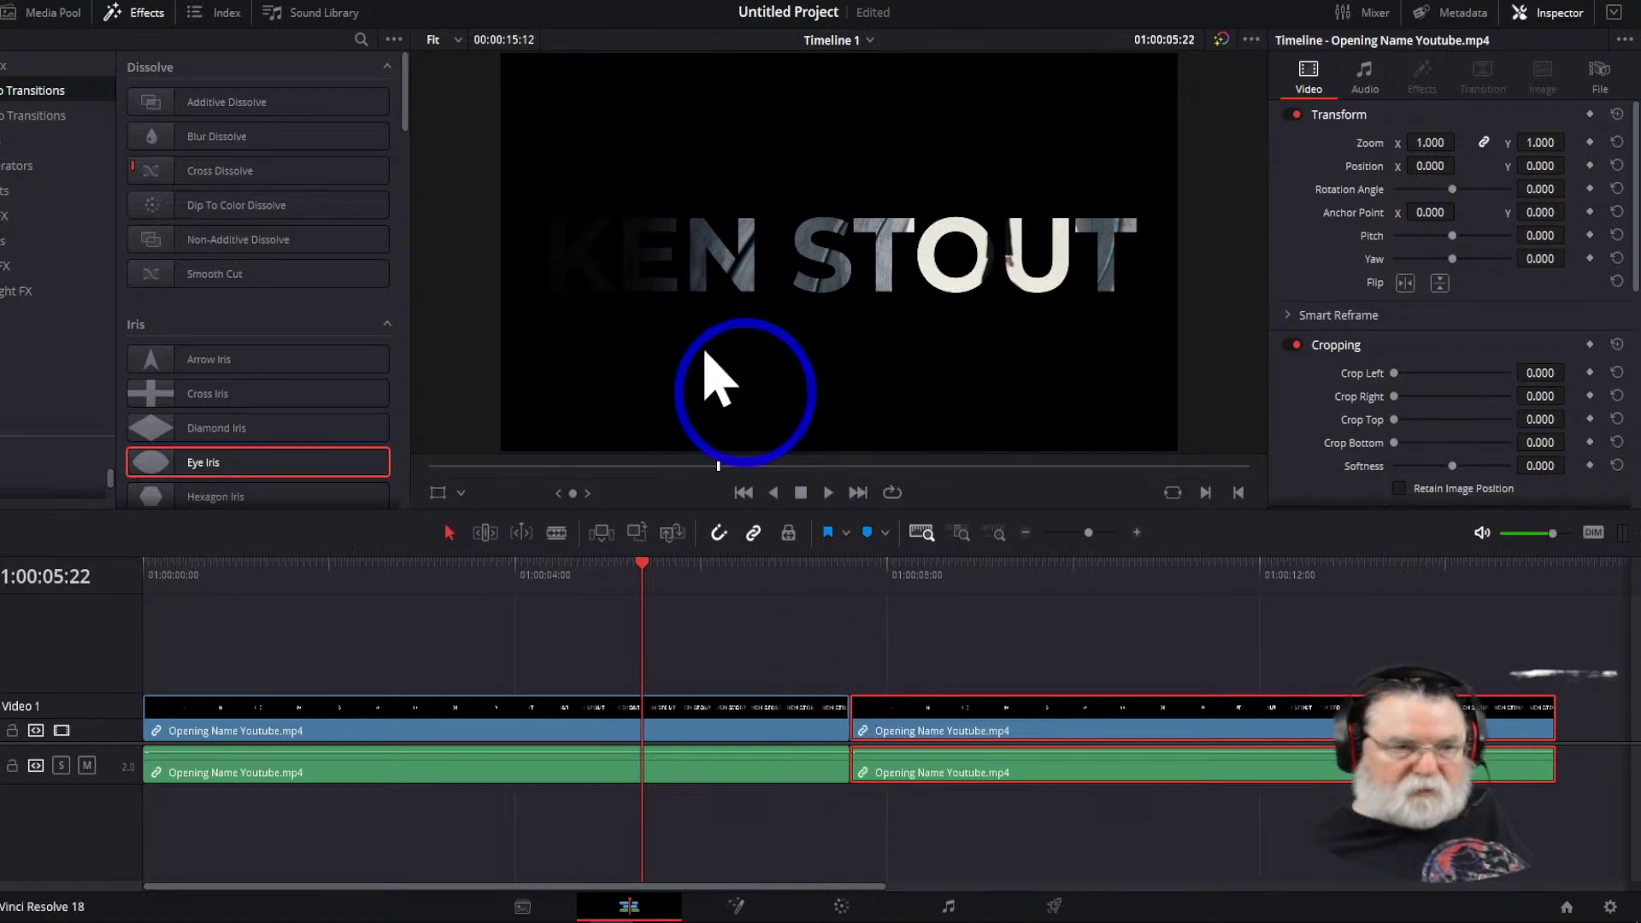
# Import the photos IMG_0758.JPG and IMG_0760.JPG into the media pool
pyautogui.click(47, 14)
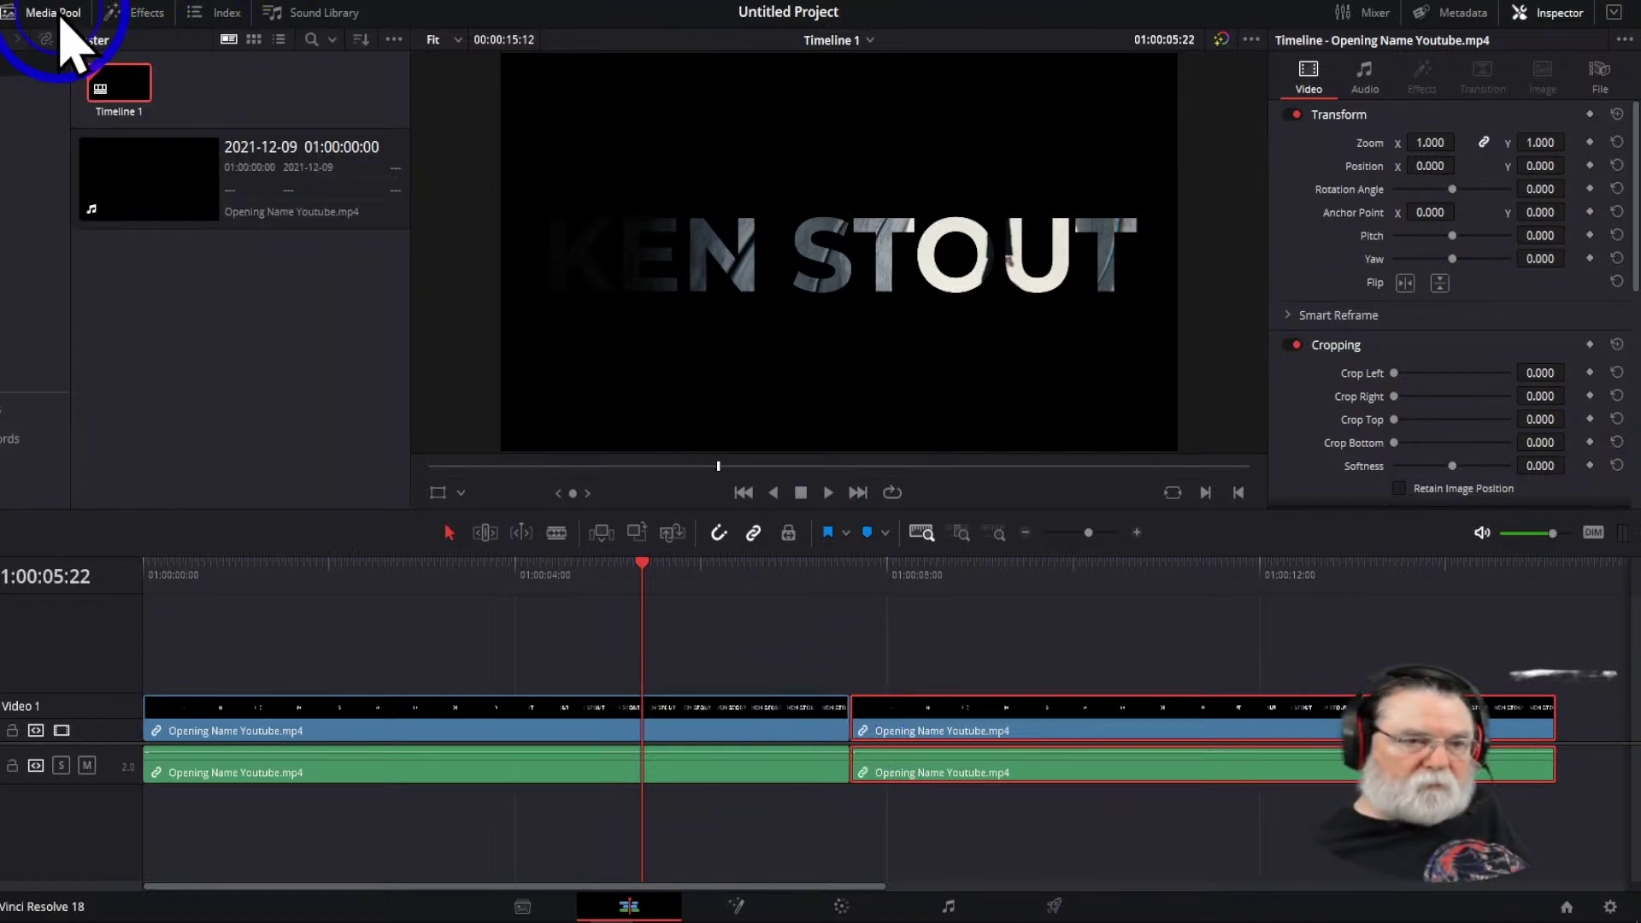
pyautogui.rightClick(289, 366)
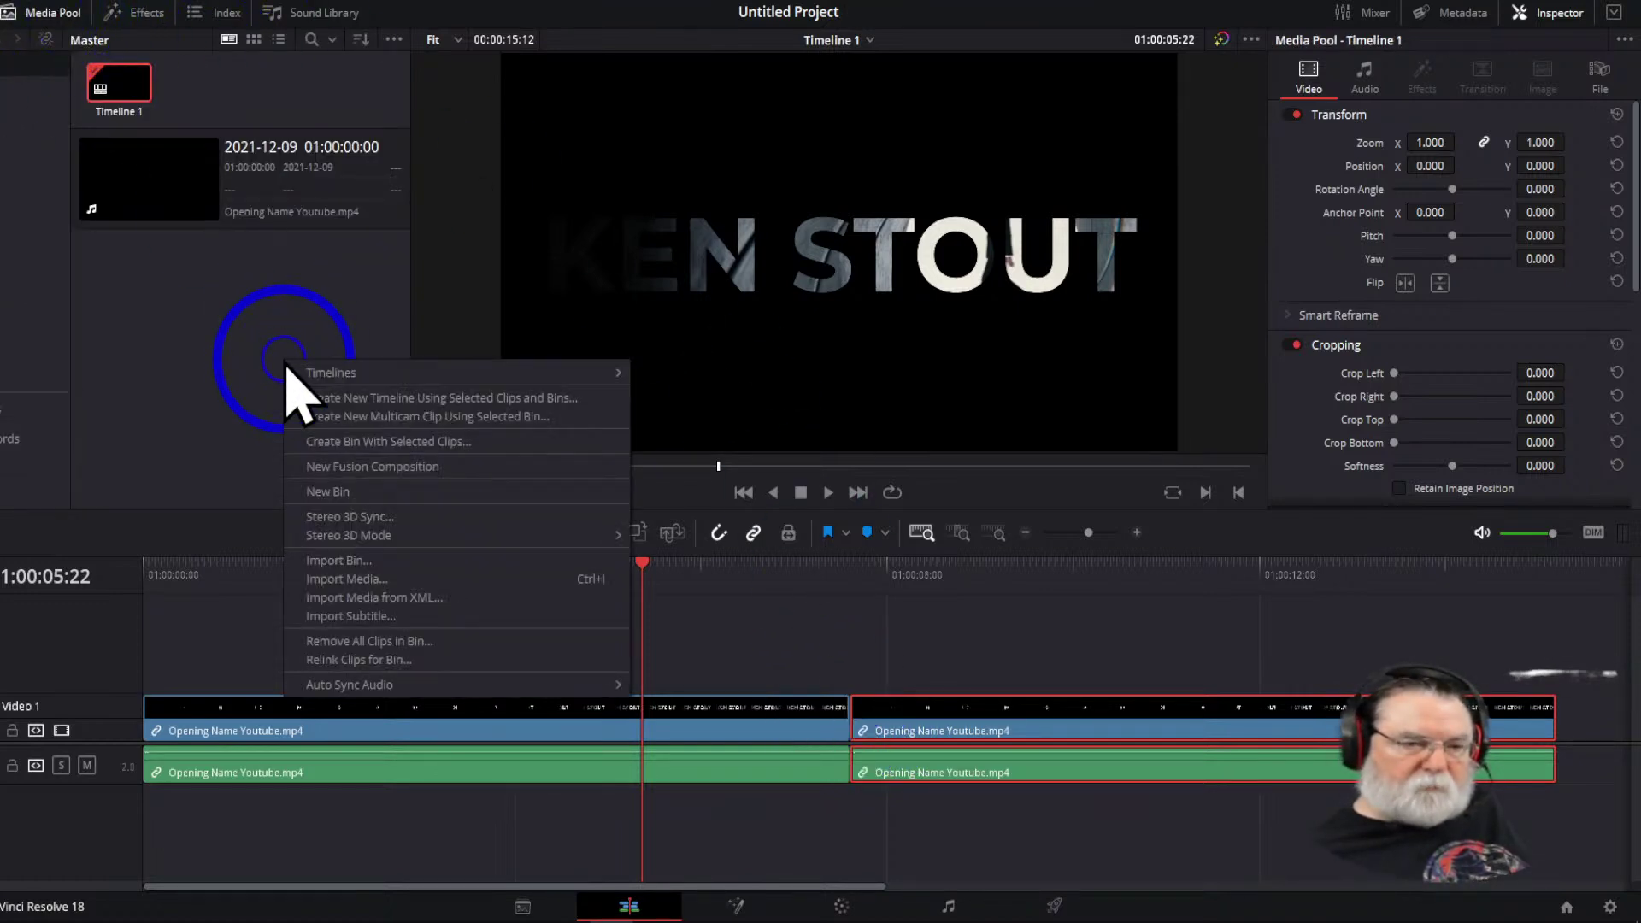
pyautogui.click(344, 580)
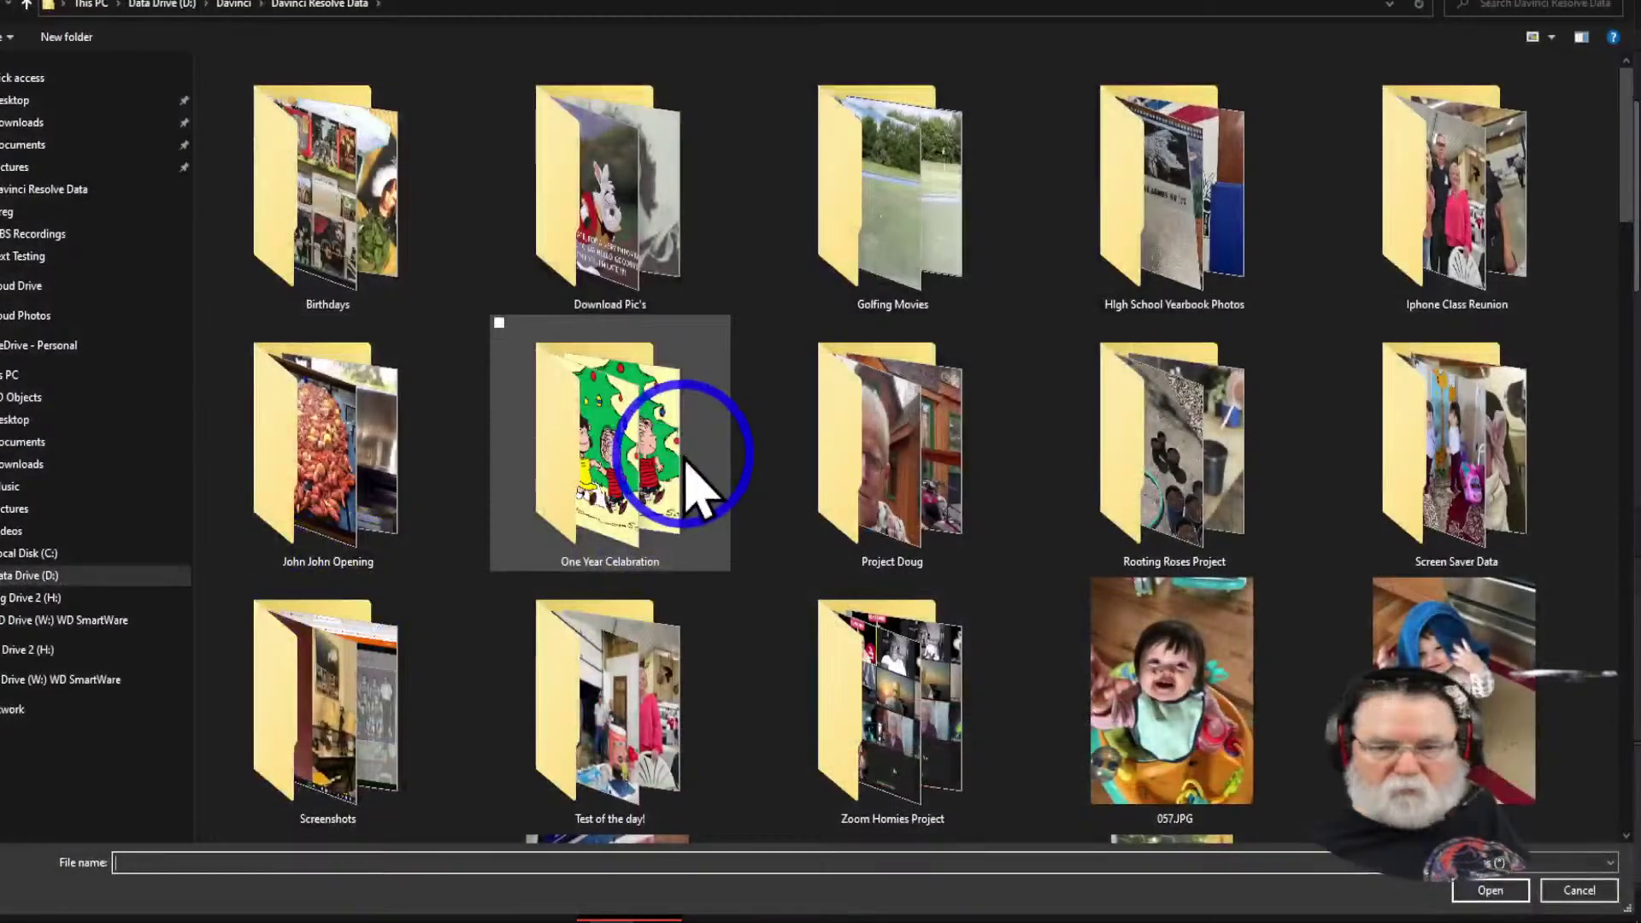
pyautogui.scroll(-3, 971, 494)
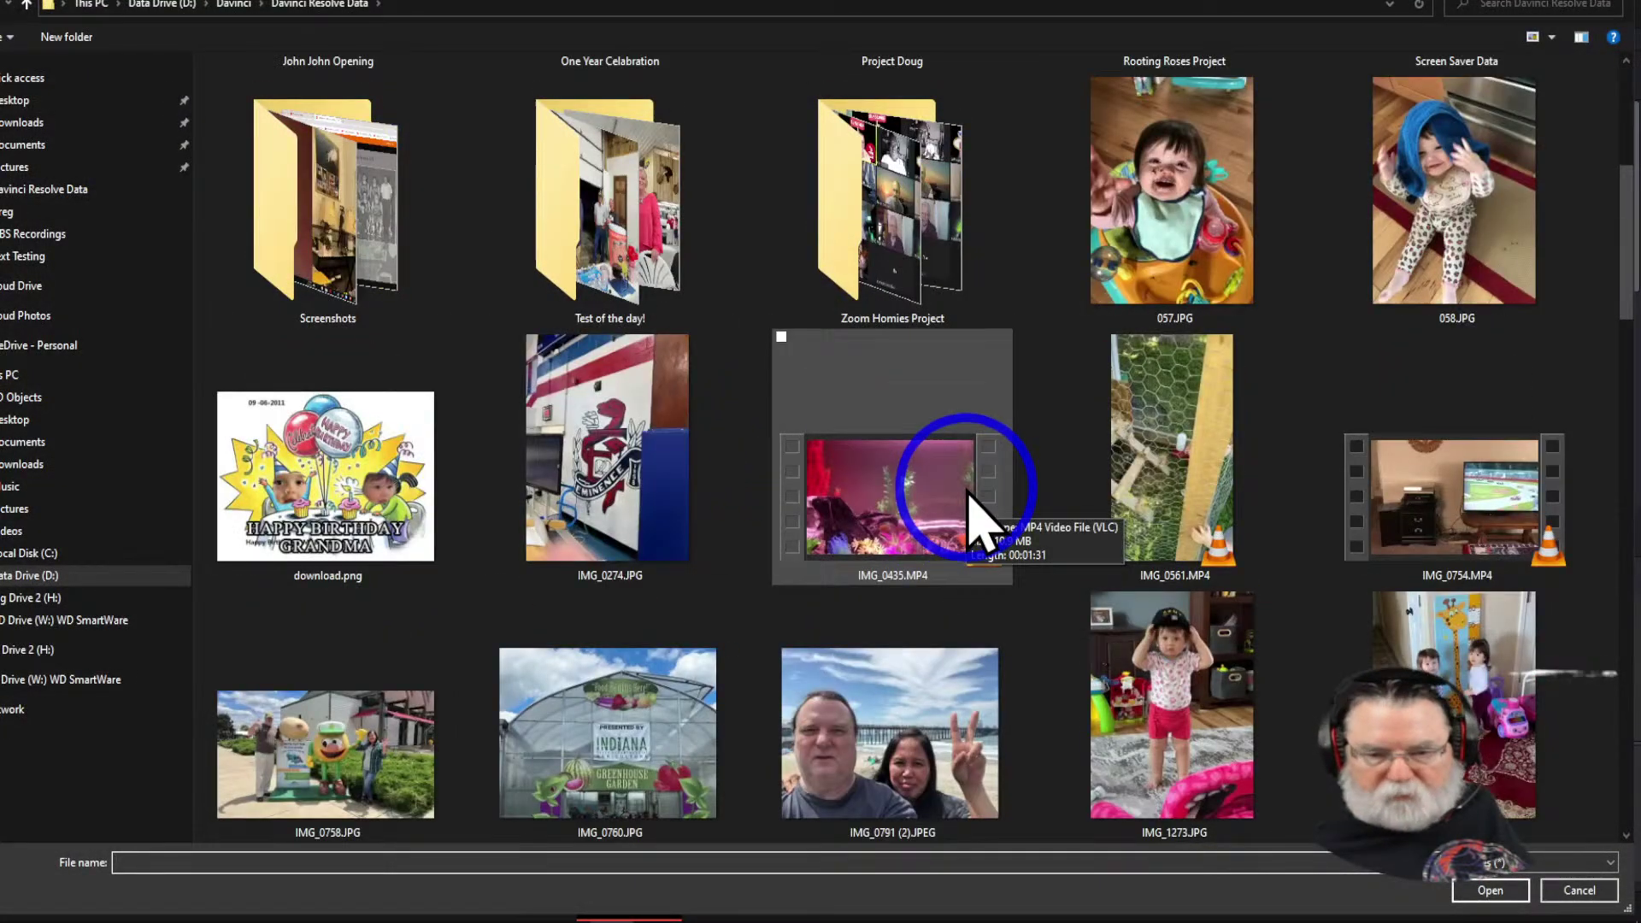
pyautogui.scroll(-3, 968, 491)
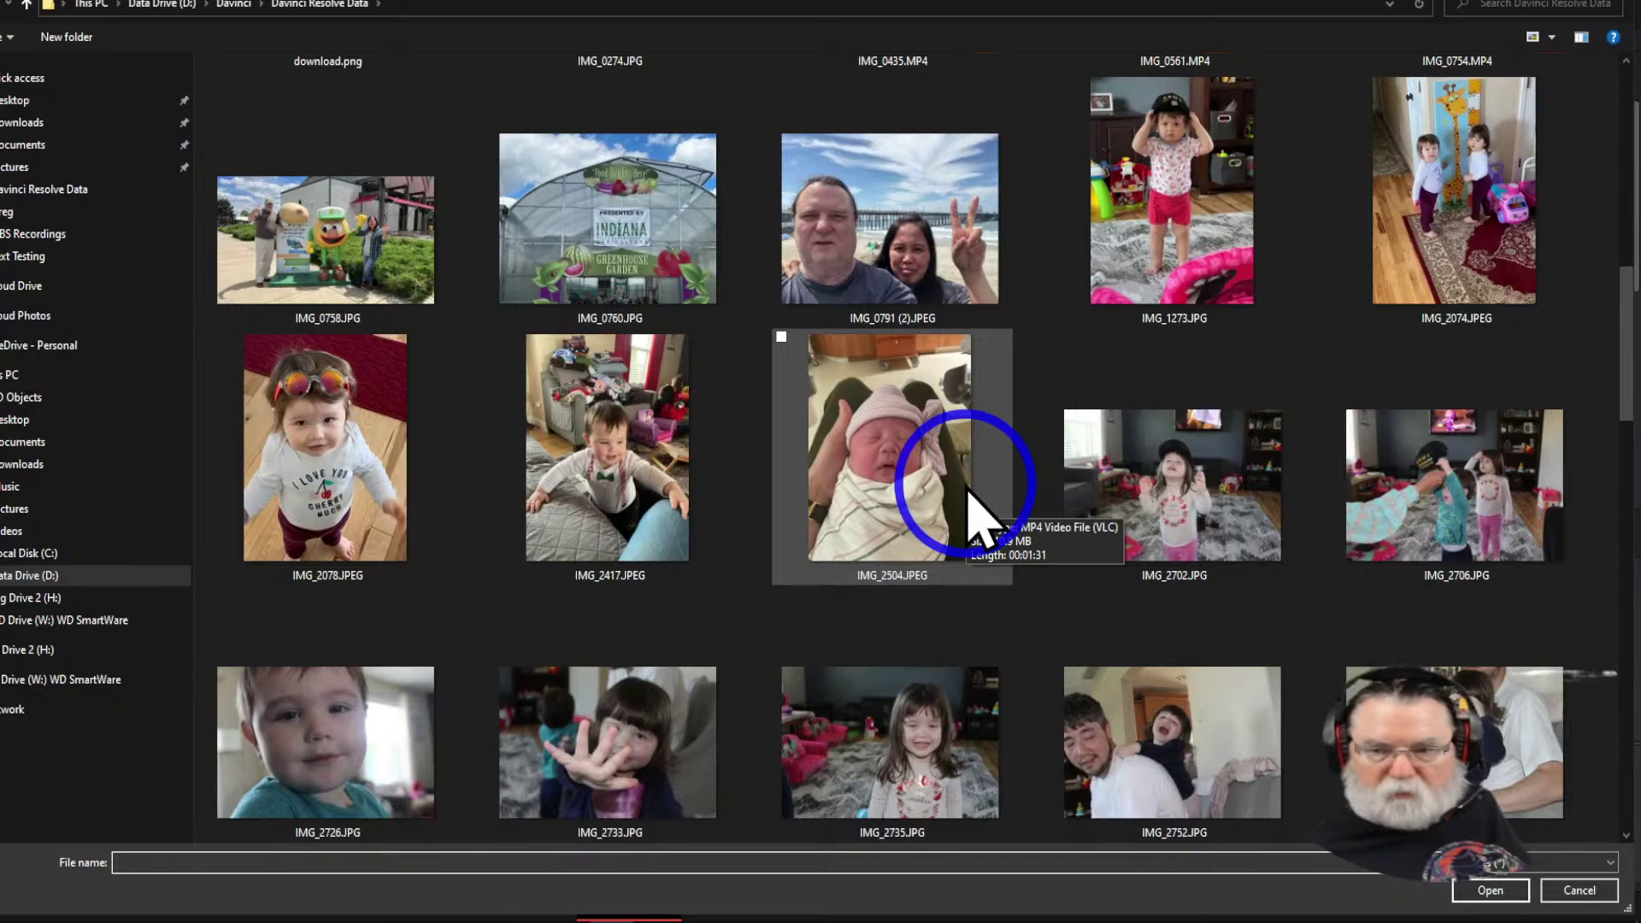
pyautogui.click(631, 248)
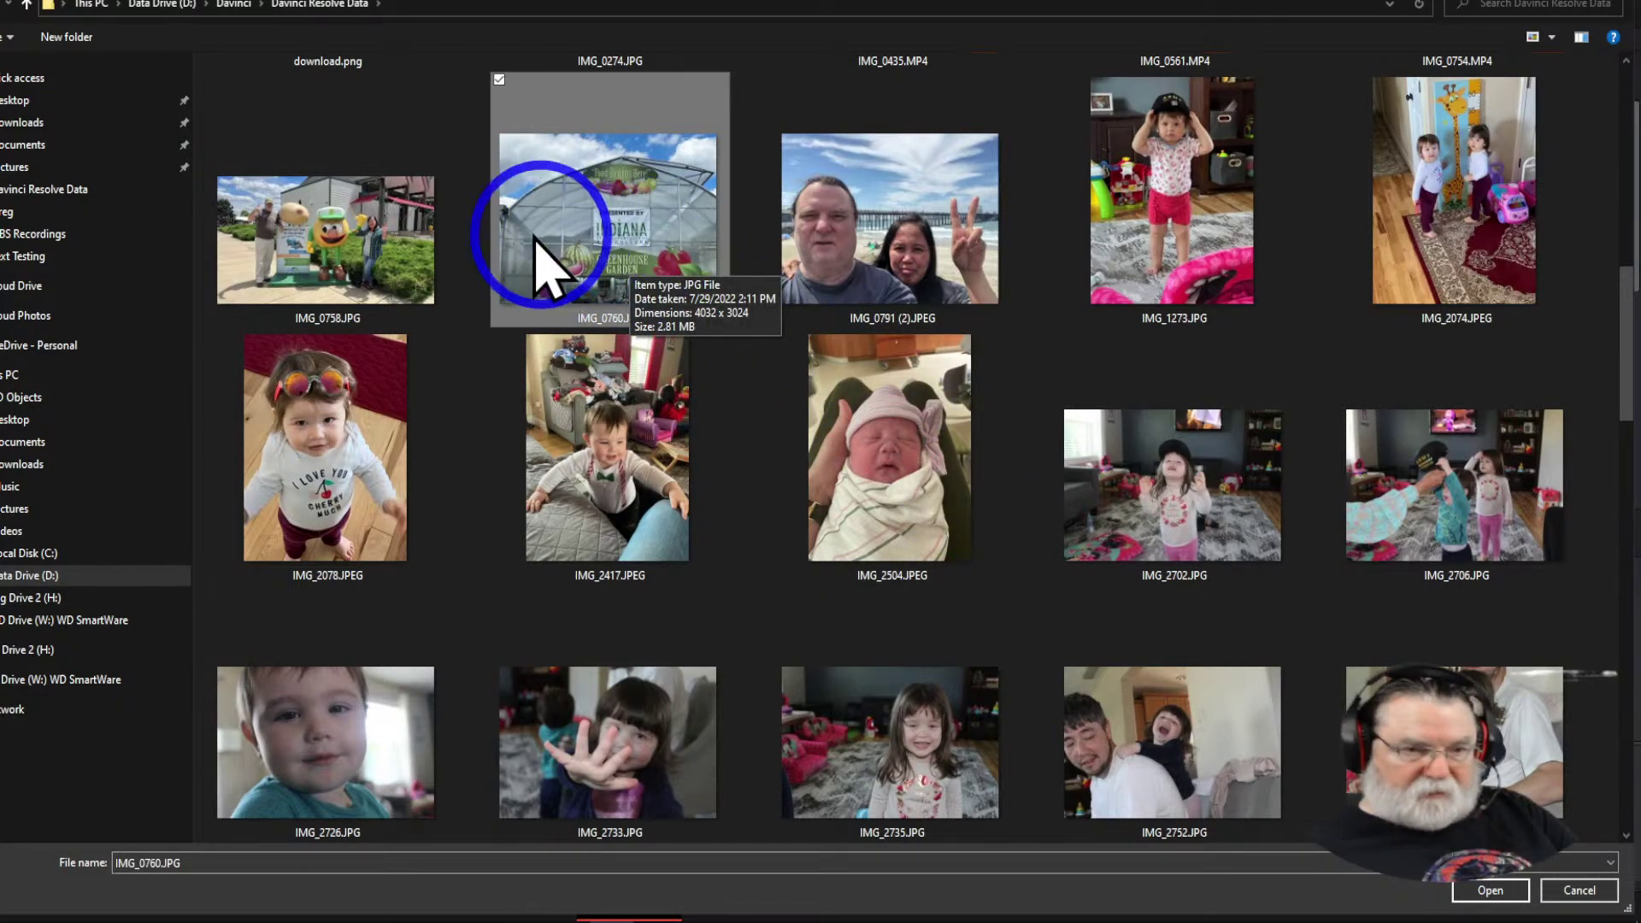
pyautogui.keyDown('ctrl'); pyautogui.click(368, 260); pyautogui.keyUp('ctrl')
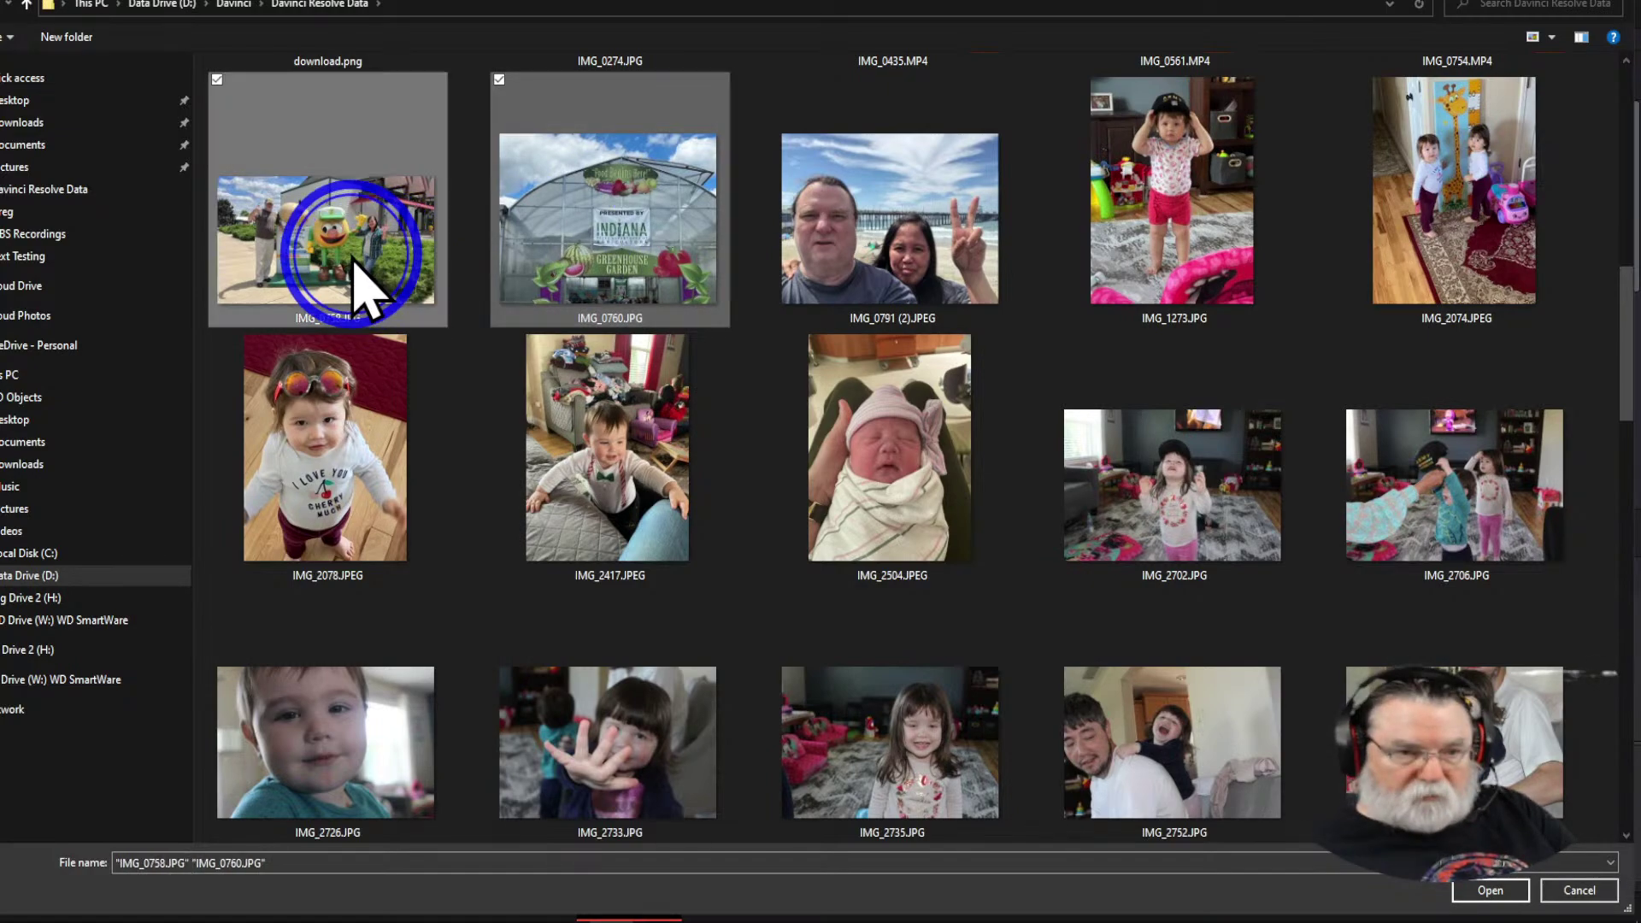
pyautogui.click(1489, 890)
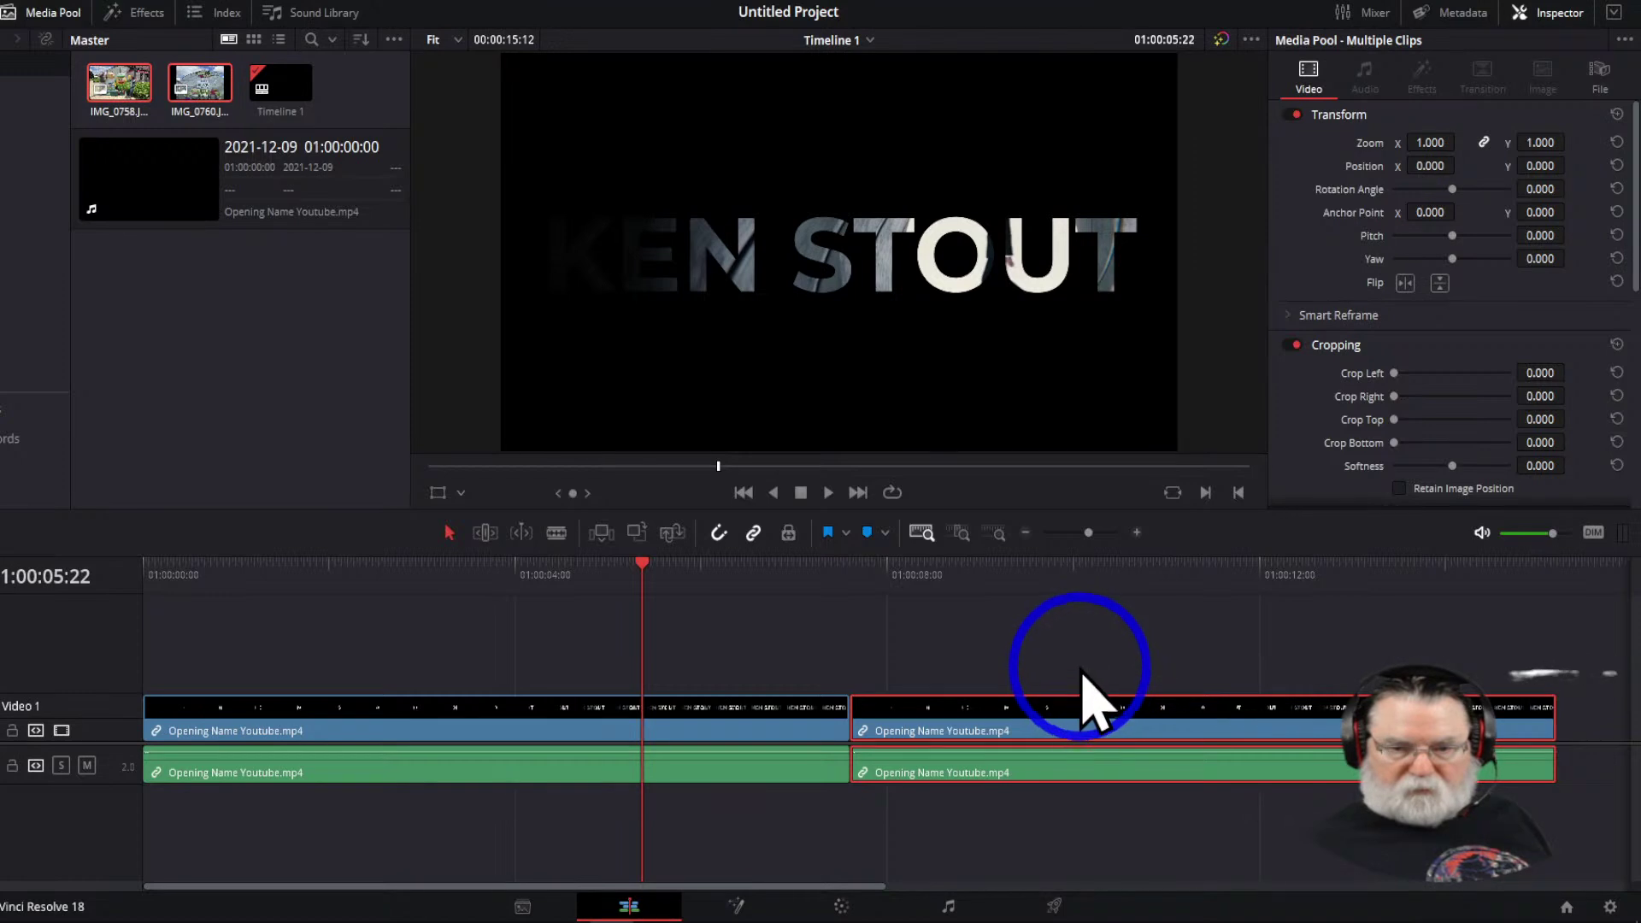
# Delete the second Opening Name Youtube.mp4 clip and place IMG_0758.JPG and IMG_0760.JPG directly after the first one on Video 1
pyautogui.click(1090, 717)
pyautogui.press('Delete')
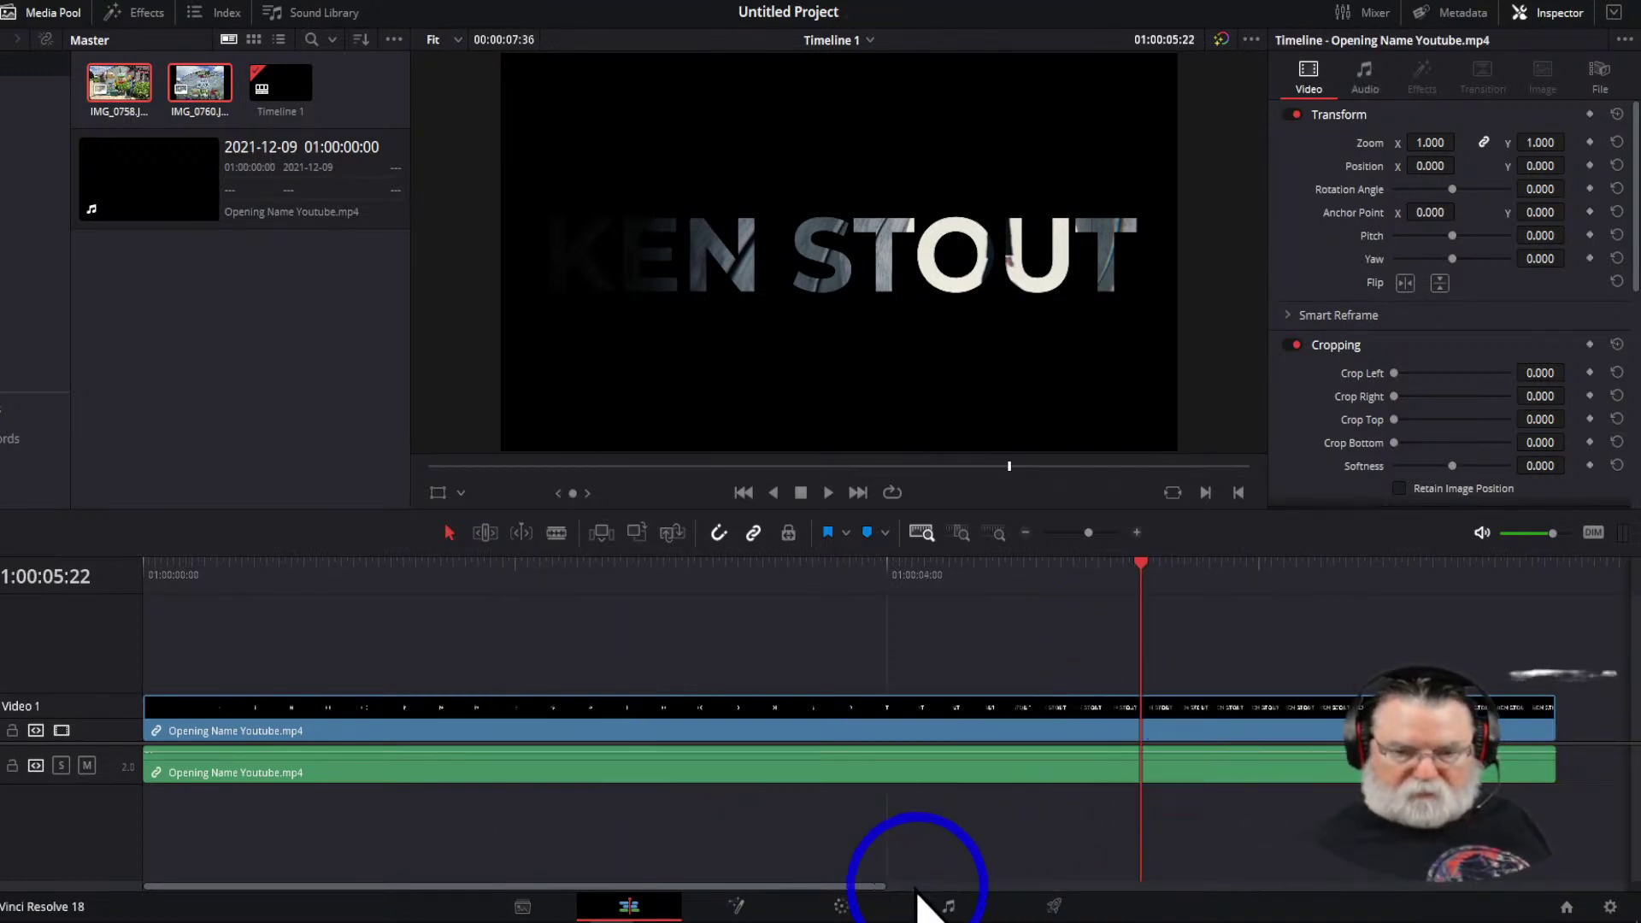
pyautogui.moveTo(120, 94); pyautogui.dragTo(1495, 658)
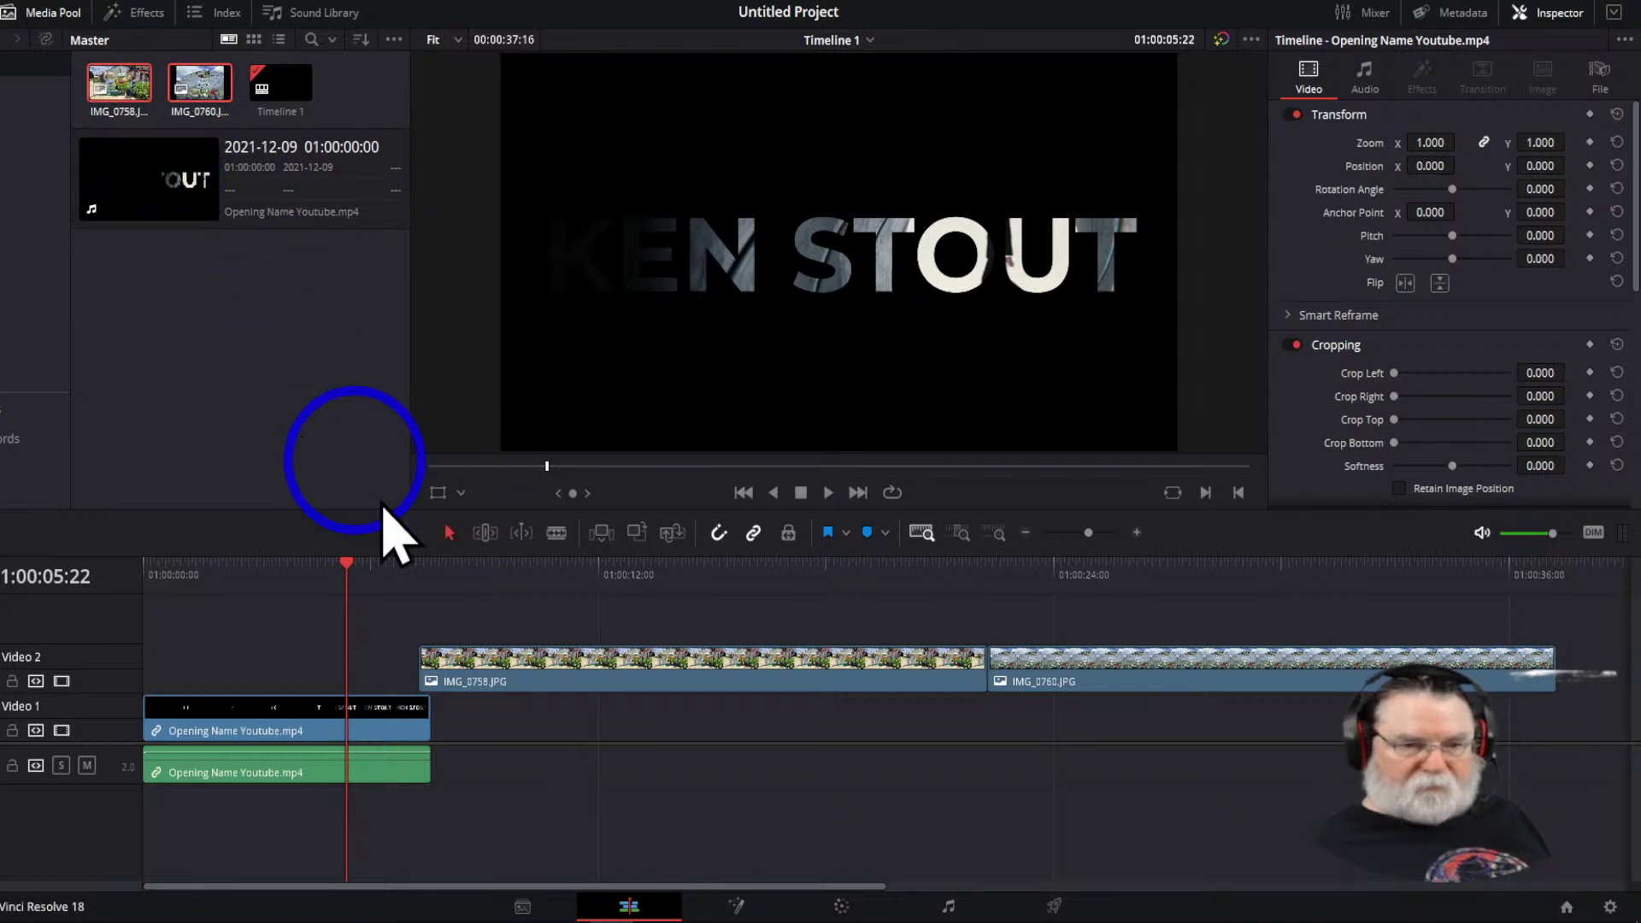
pyautogui.moveTo(833, 599); pyautogui.dragTo(1115, 722)
pyautogui.moveTo(923, 665); pyautogui.dragTo(950, 727)
# Apply an Eye Iris transition at the end of Opening Name Youtube.mp4 and a Hexagon Iris transition between IMG_0758.JPG and IMG_0760.JPG
pyautogui.click(146, 13)
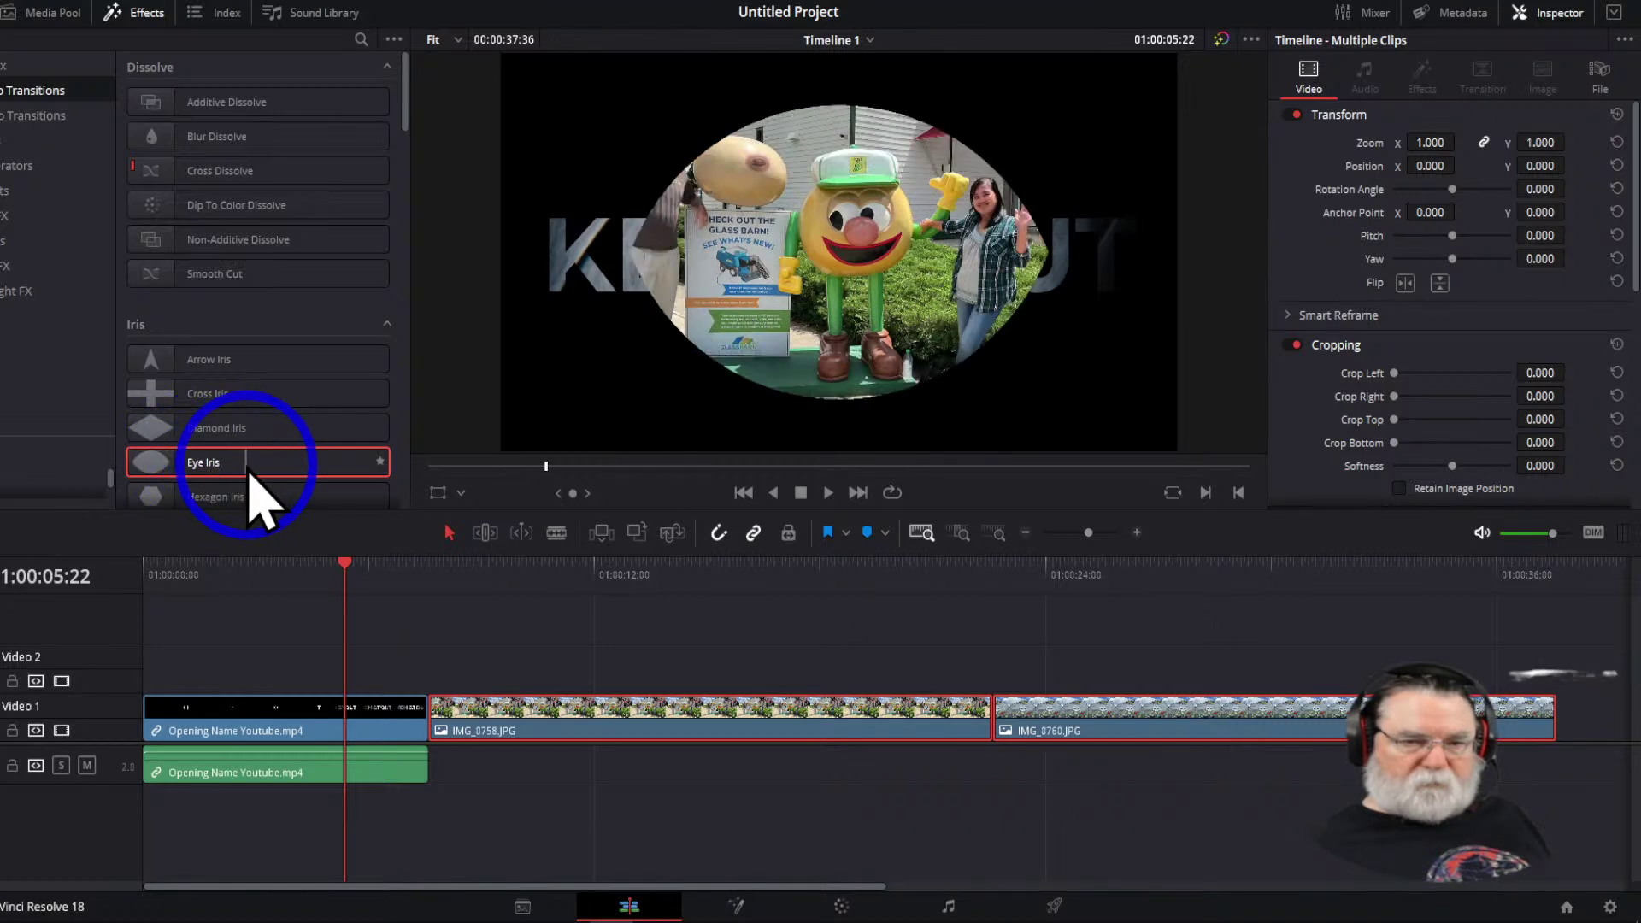
pyautogui.moveTo(152, 470); pyautogui.dragTo(401, 720)
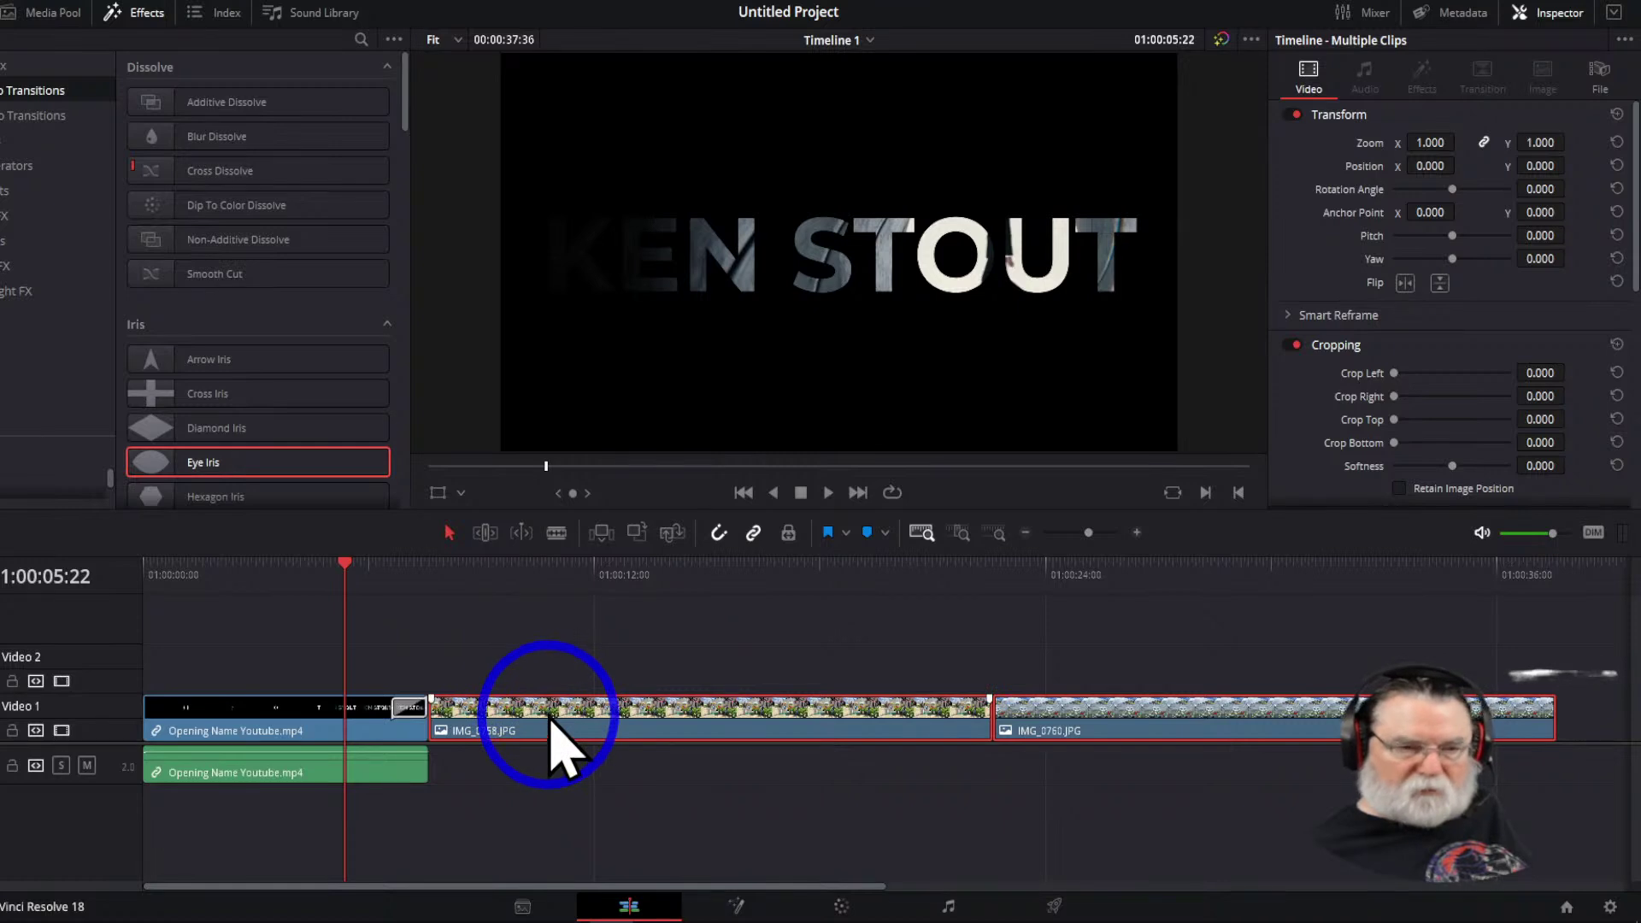
pyautogui.moveTo(229, 504); pyautogui.dragTo(1005, 724)
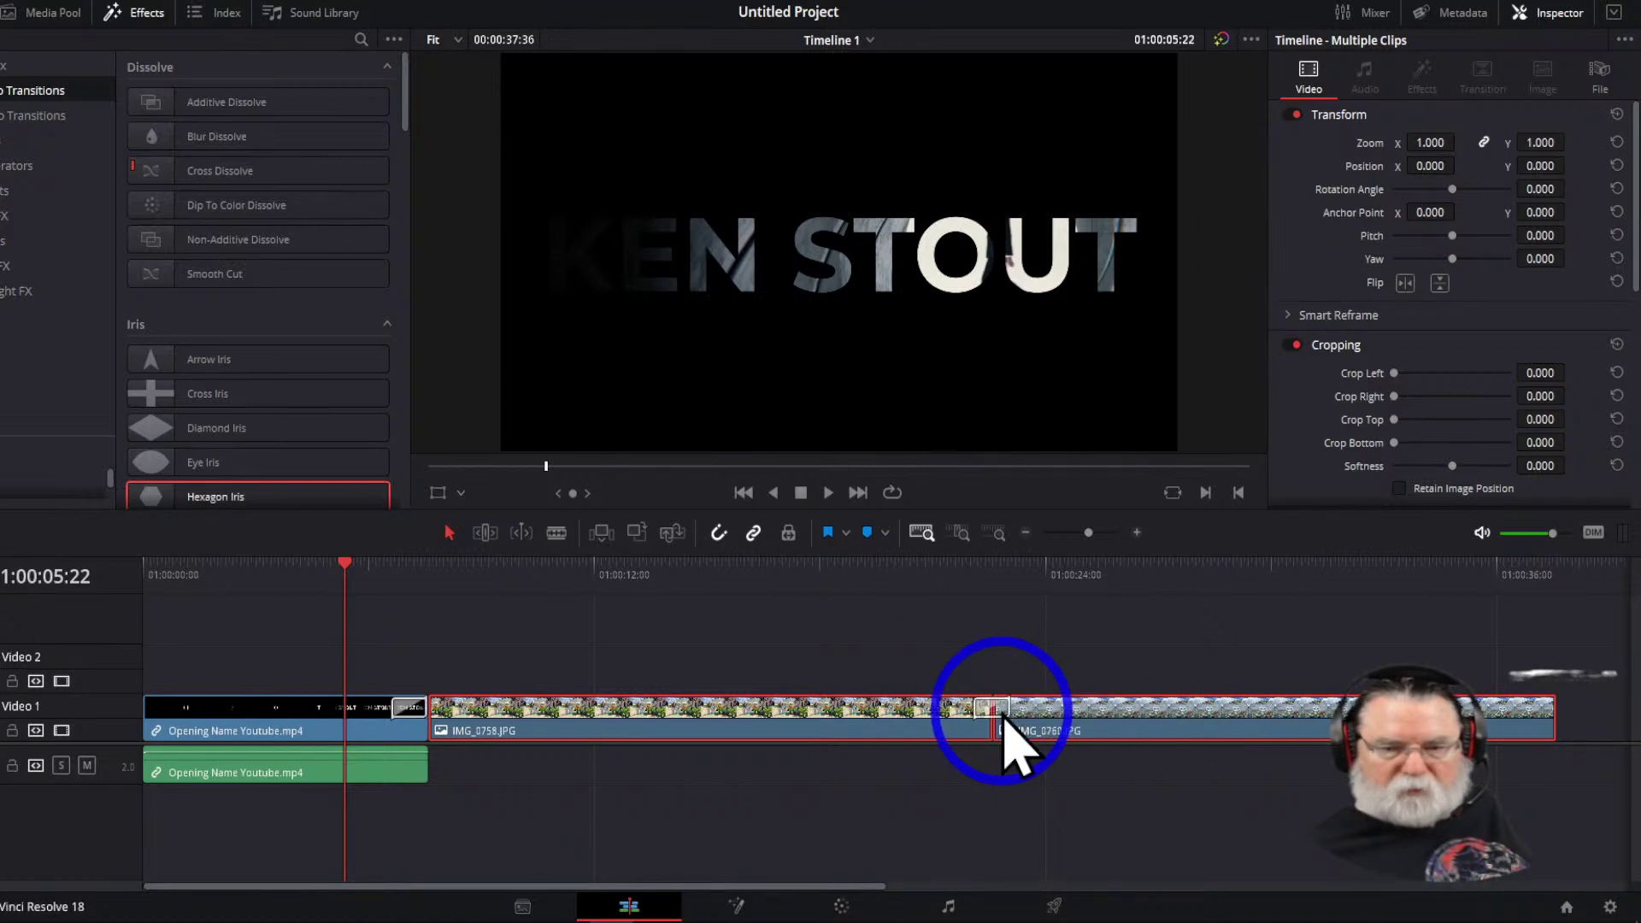
# Play back the timeline from just before the Eye Iris transition through the Hexagon Iris transition to check both
pyautogui.click(394, 571)
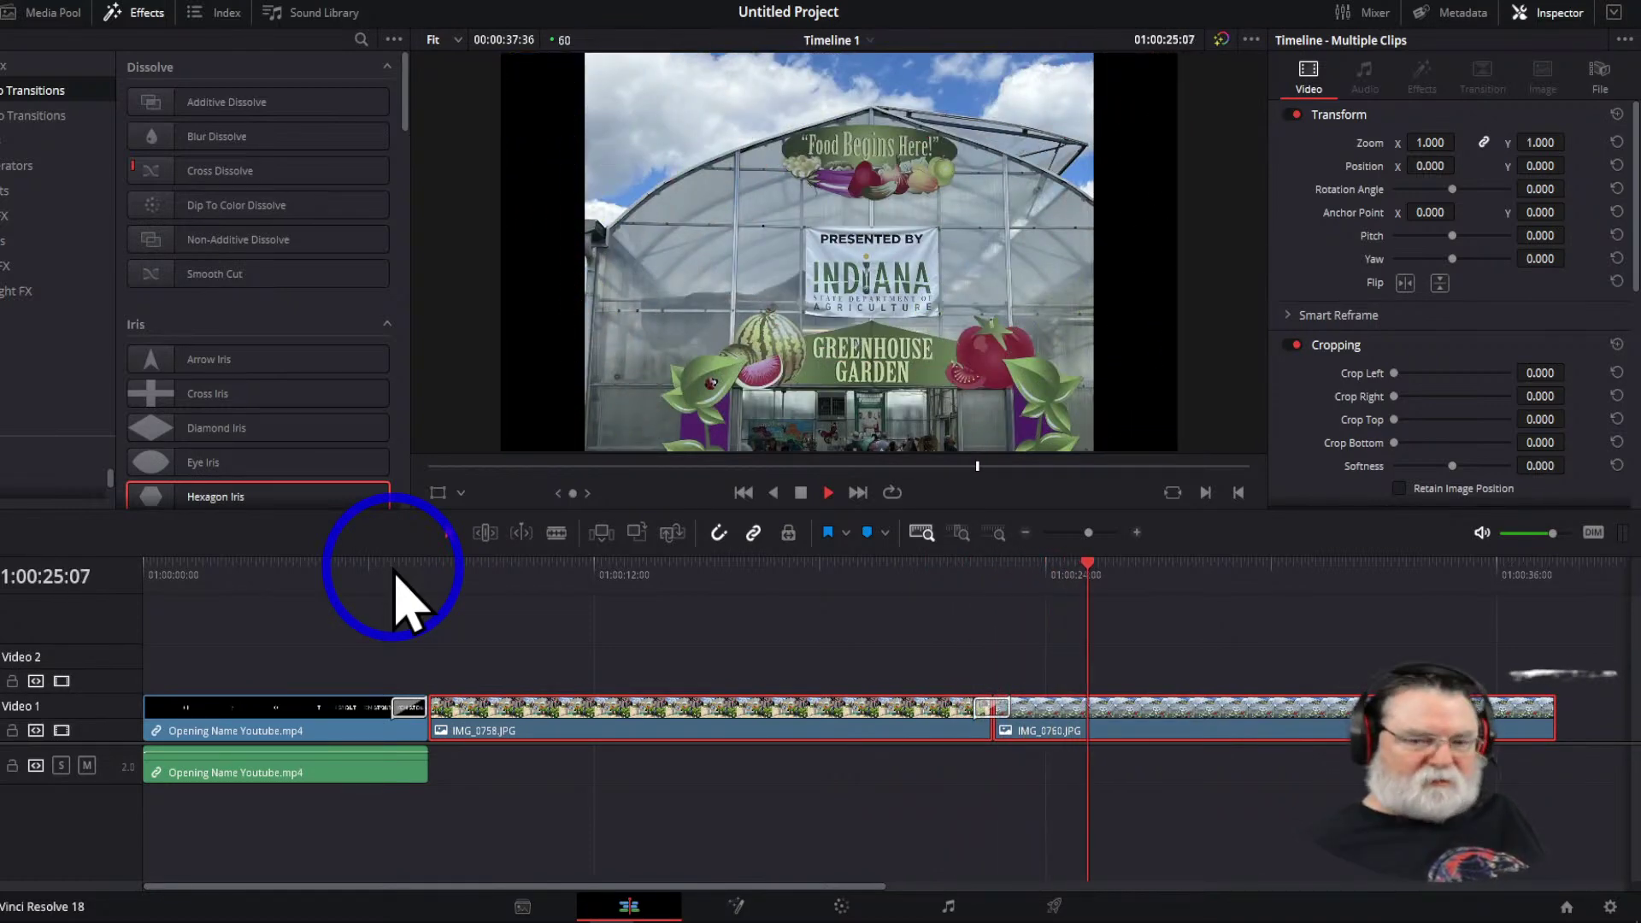
pyautogui.click(367, 572)
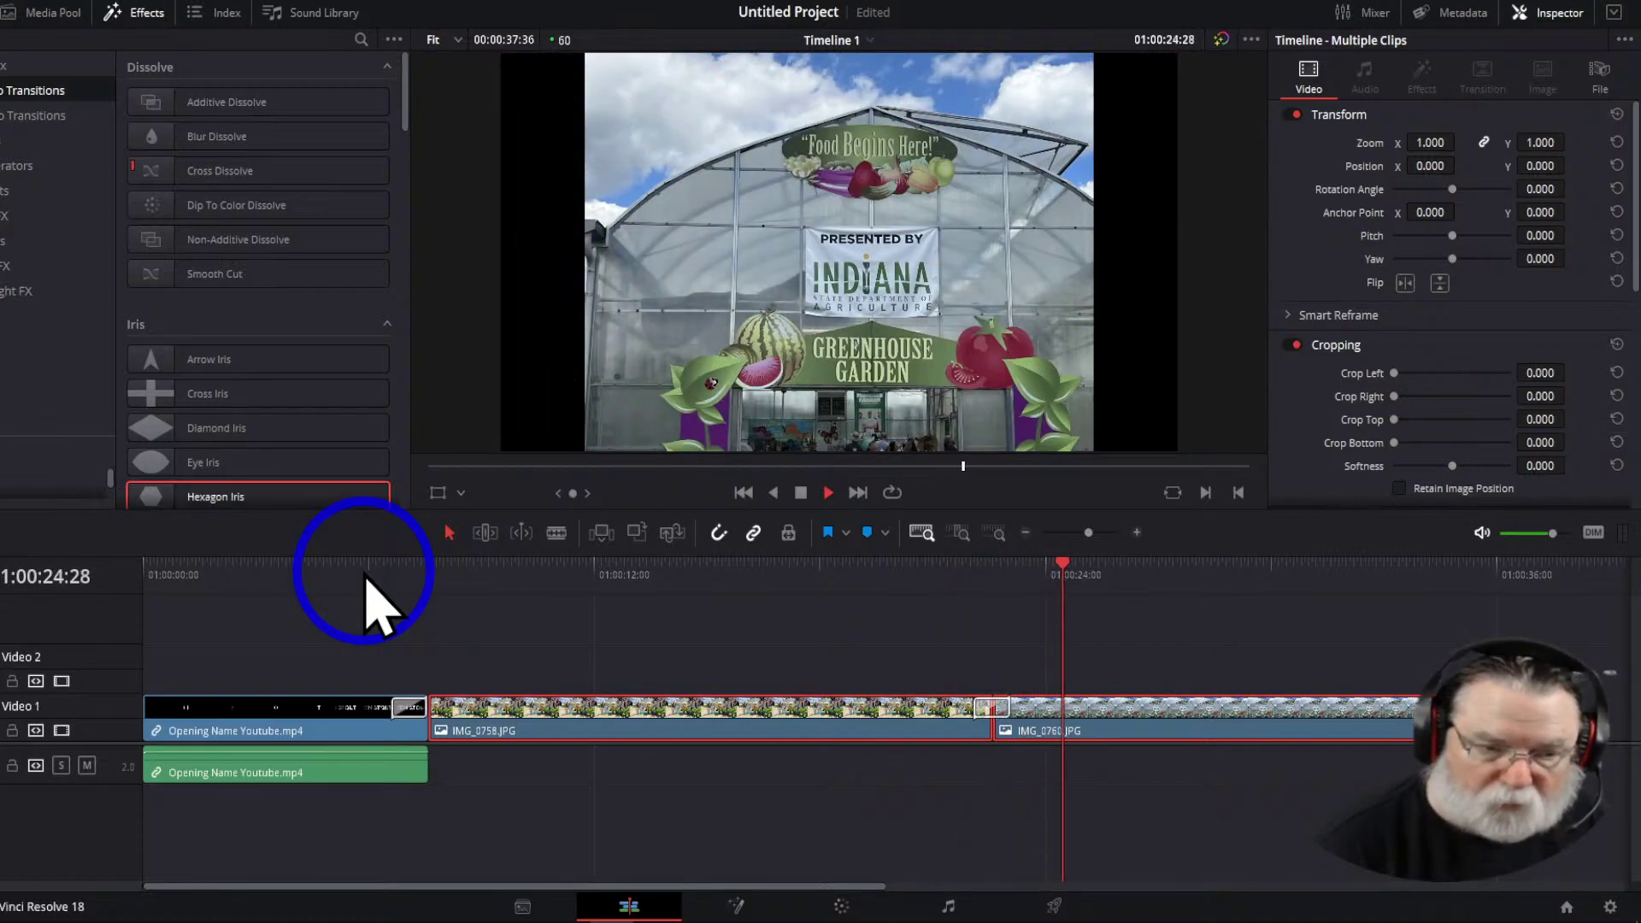
pyautogui.click(416, 647)
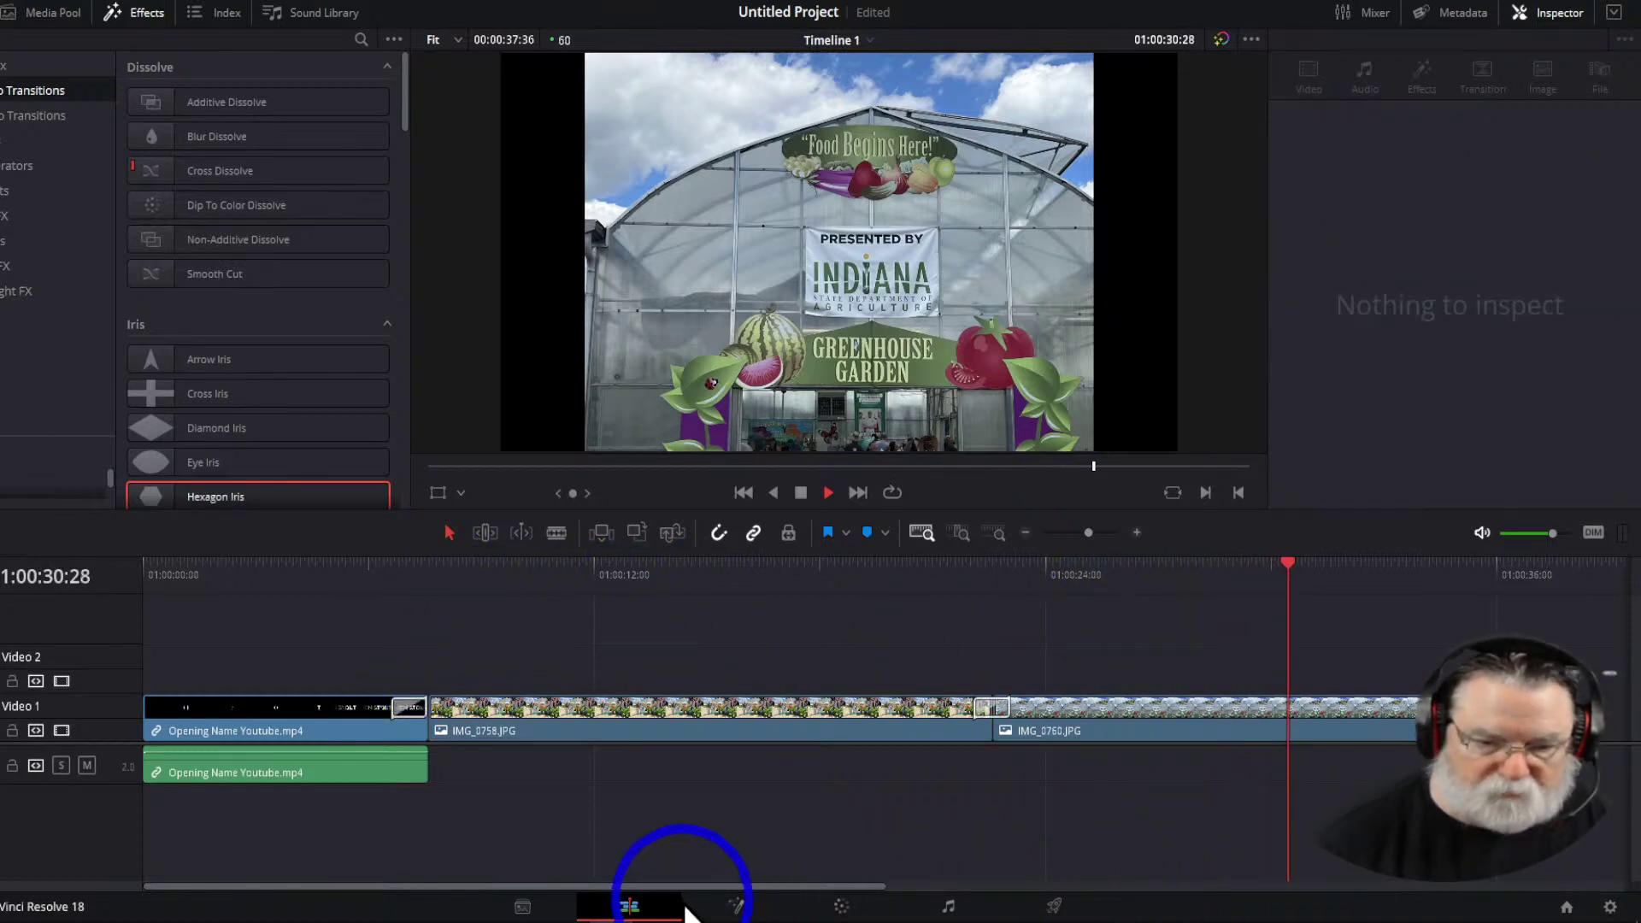
# Stop playback and delete Timeline 1, Opening Name Youtube.mp4 and both photos from the media pool
pyautogui.click(800, 492)
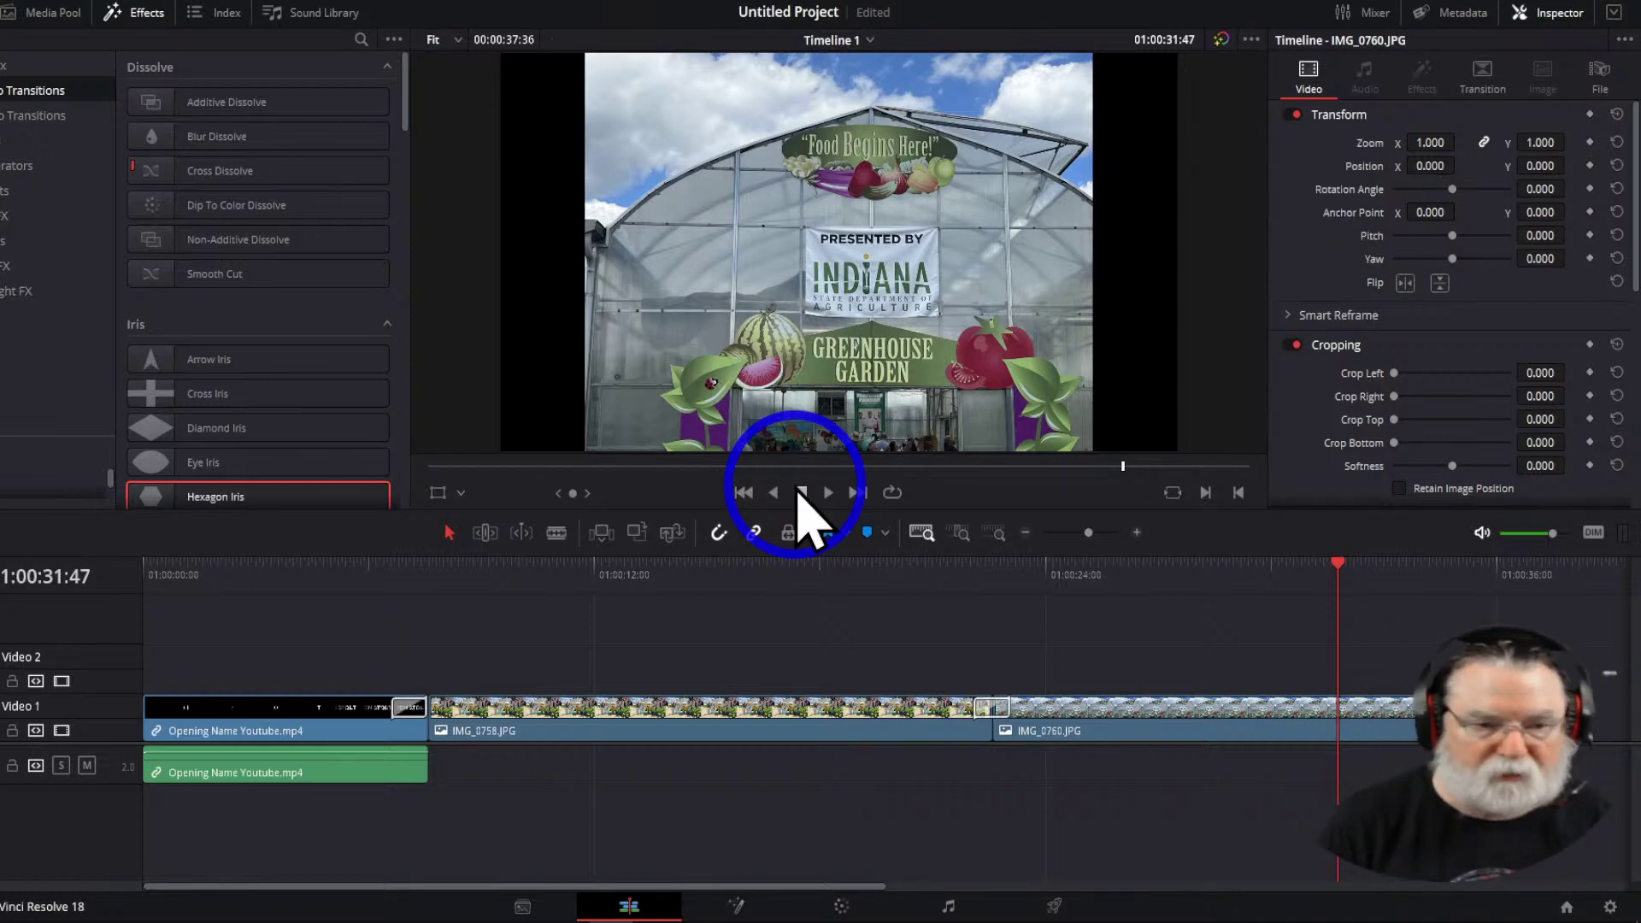
pyautogui.click(35, 13)
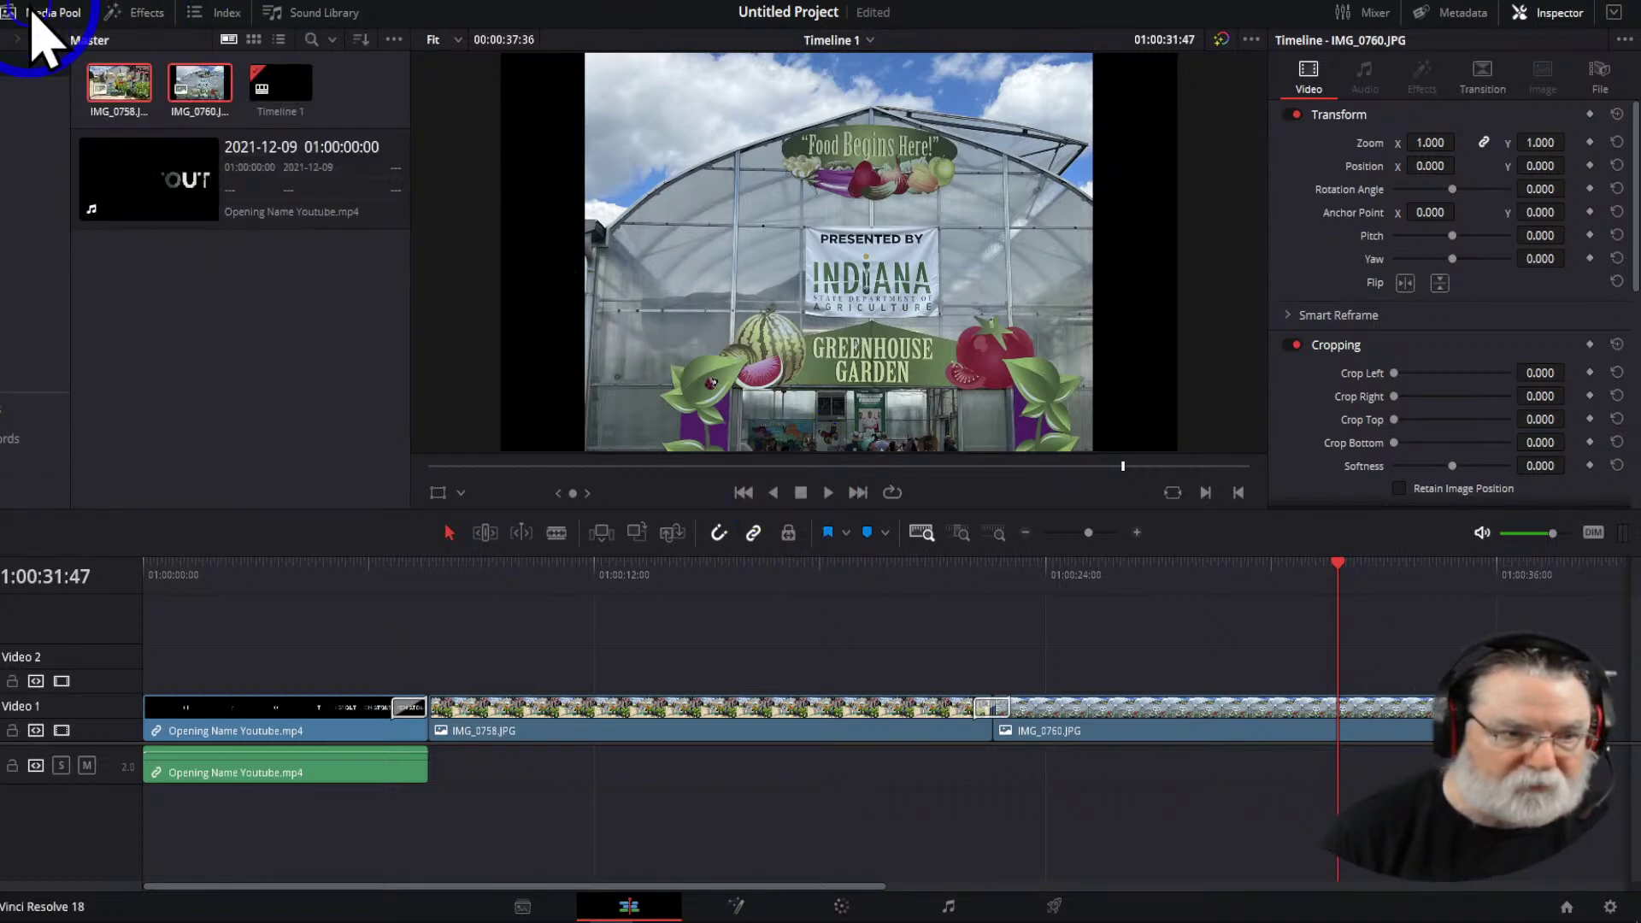
pyautogui.moveTo(197, 285); pyautogui.dragTo(325, 74)
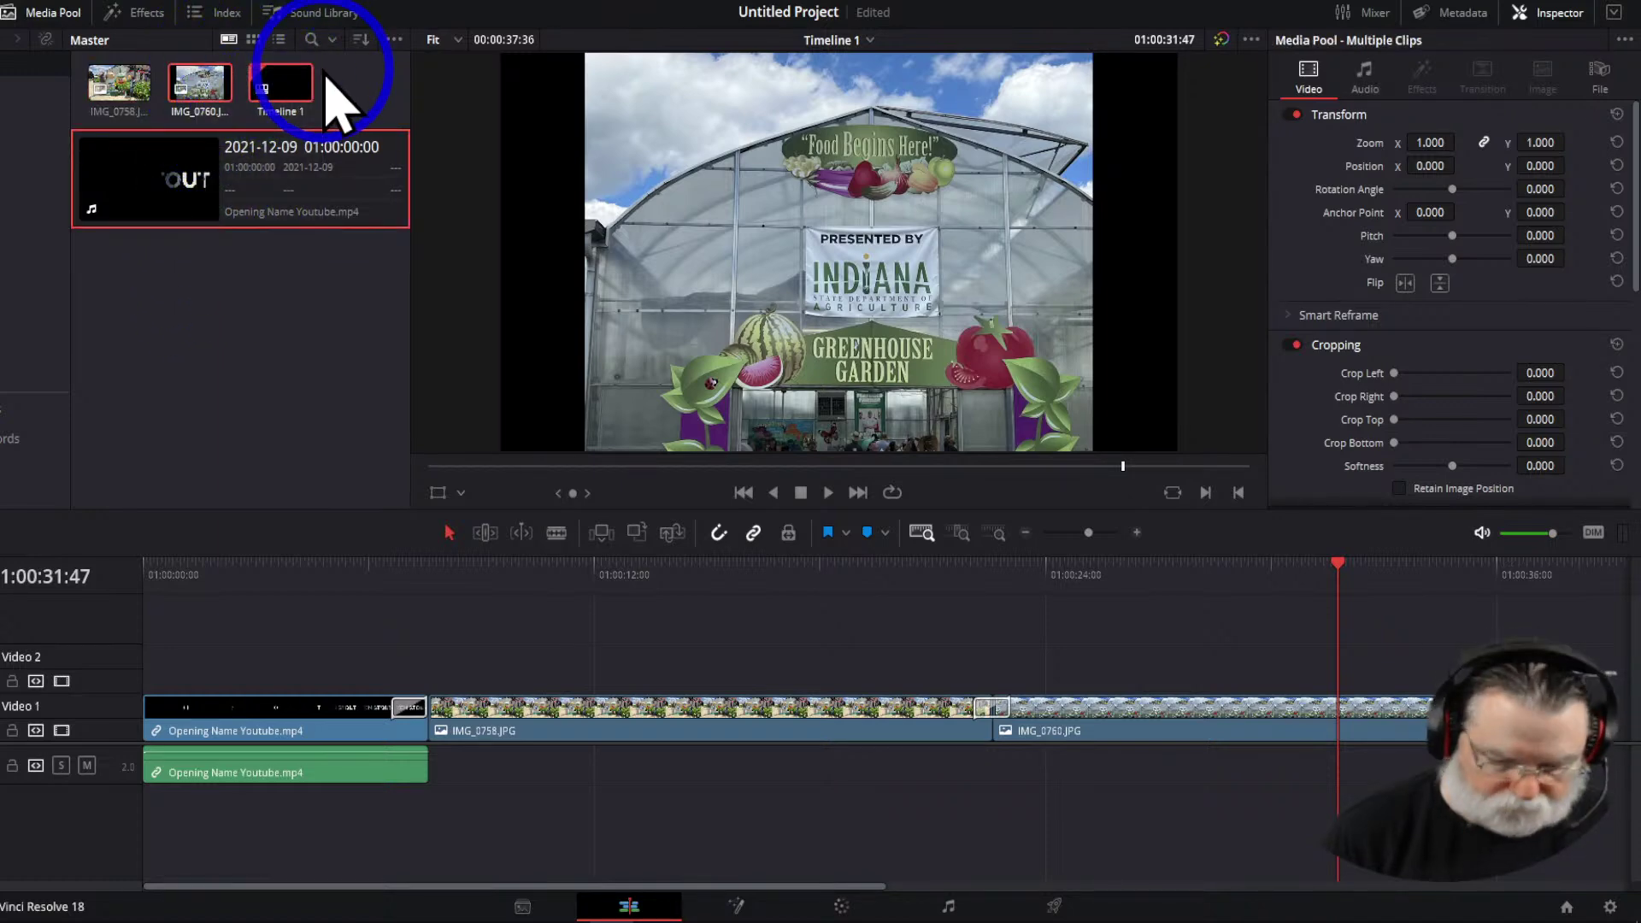
pyautogui.press('Delete')
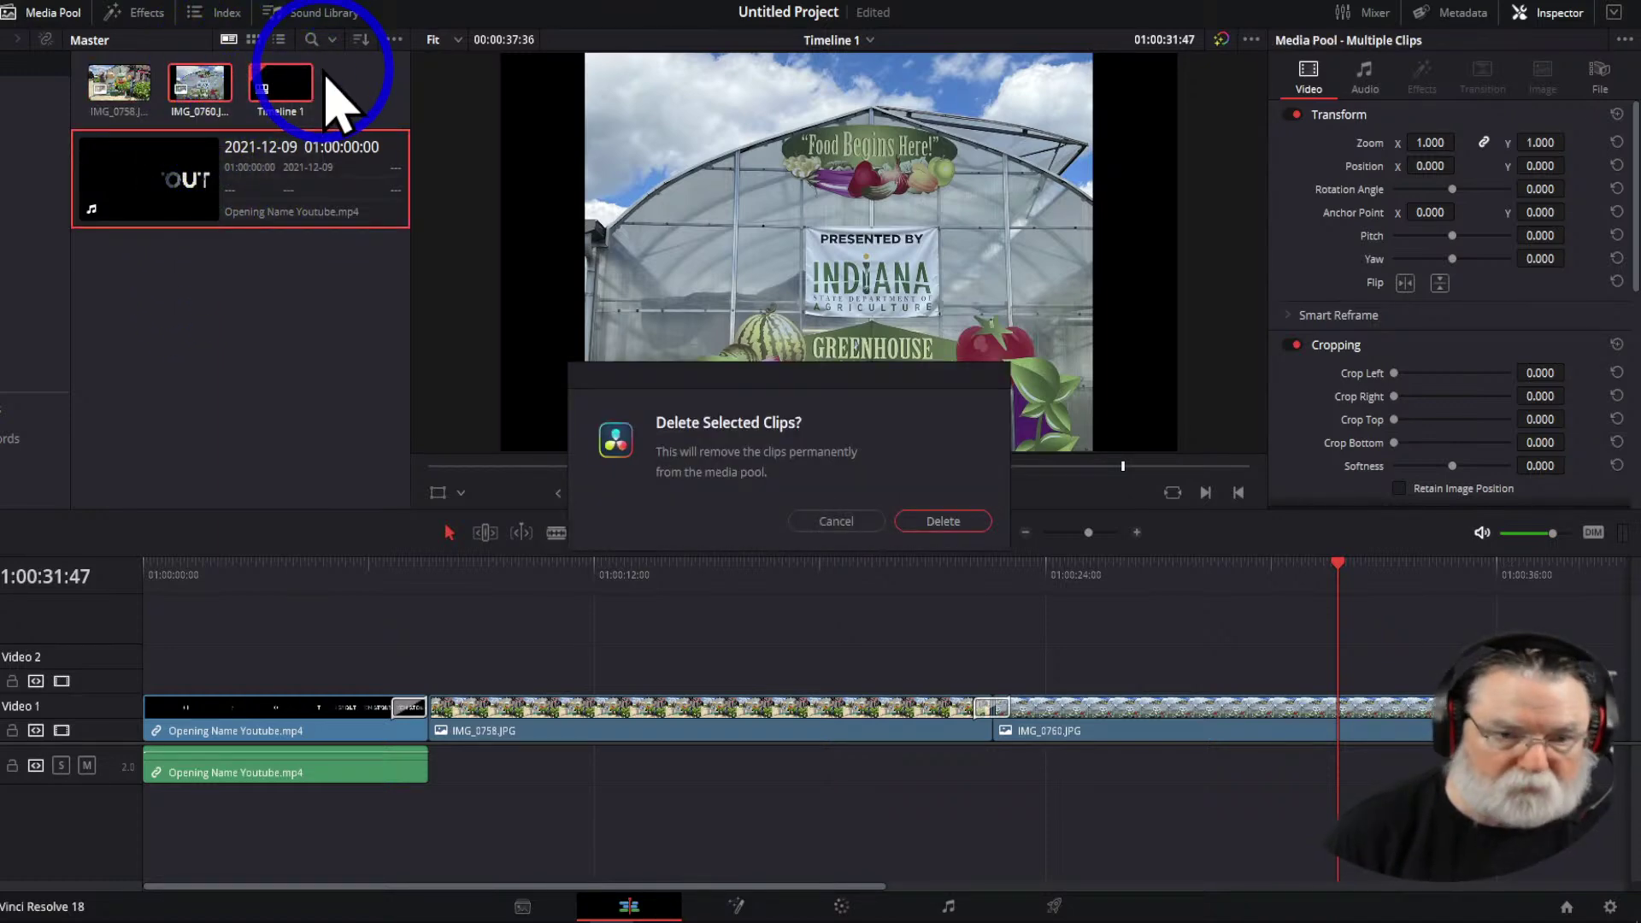
pyautogui.click(940, 522)
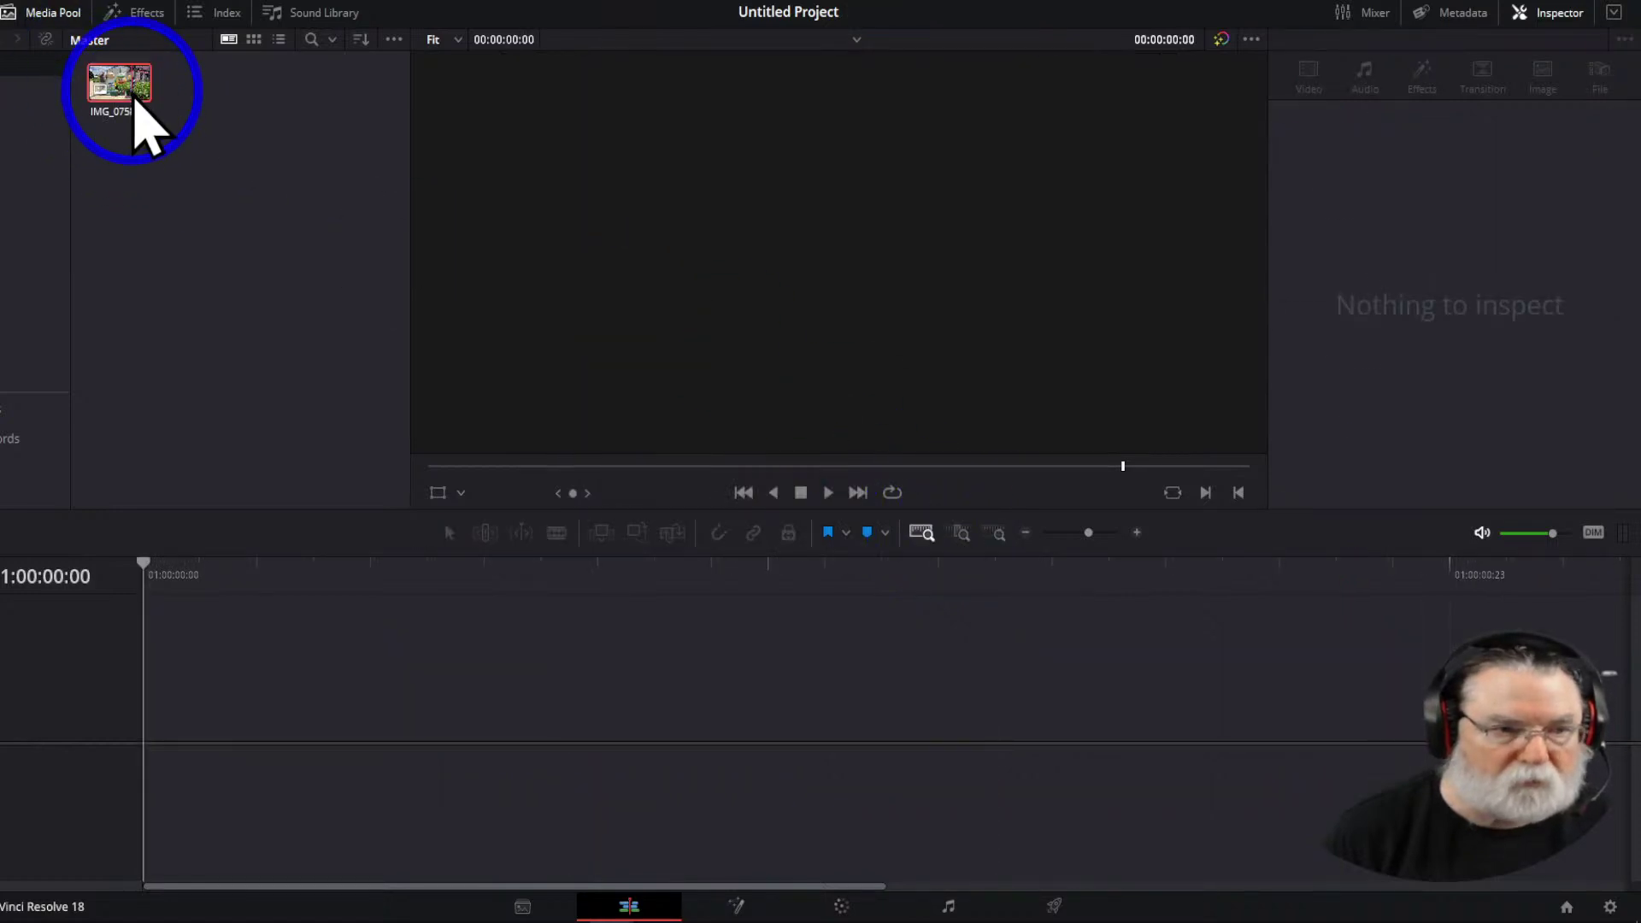
pyautogui.click(132, 95)
pyautogui.press('Delete')
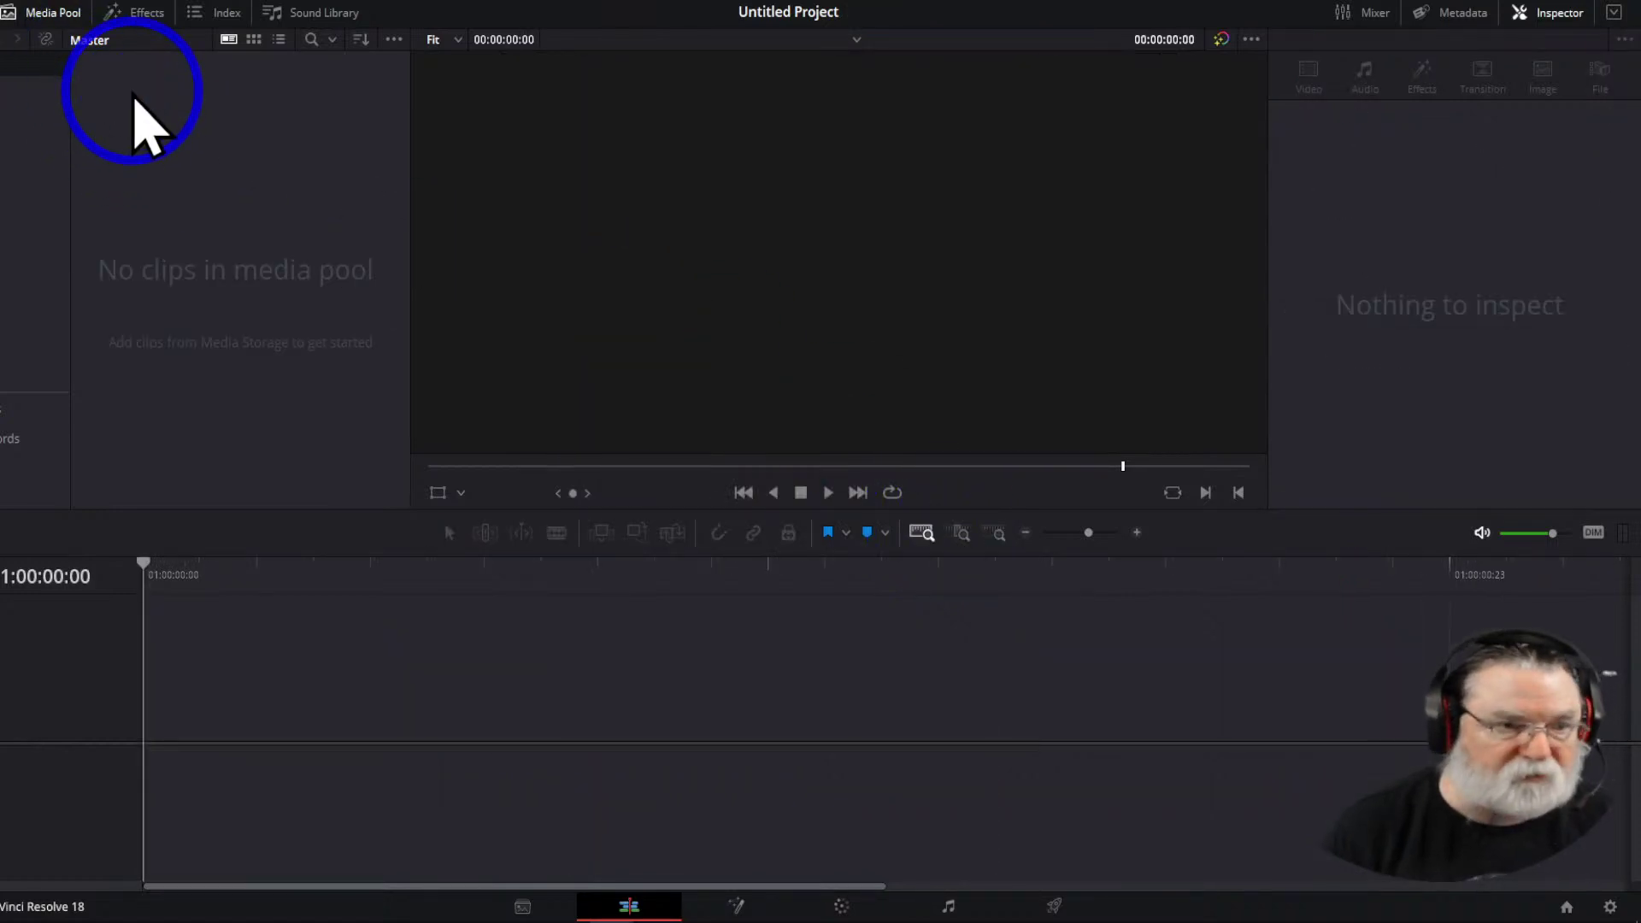
# Start a media import and look through the Davinci Resolve Data folder for suitable video clips
pyautogui.rightClick(161, 159)
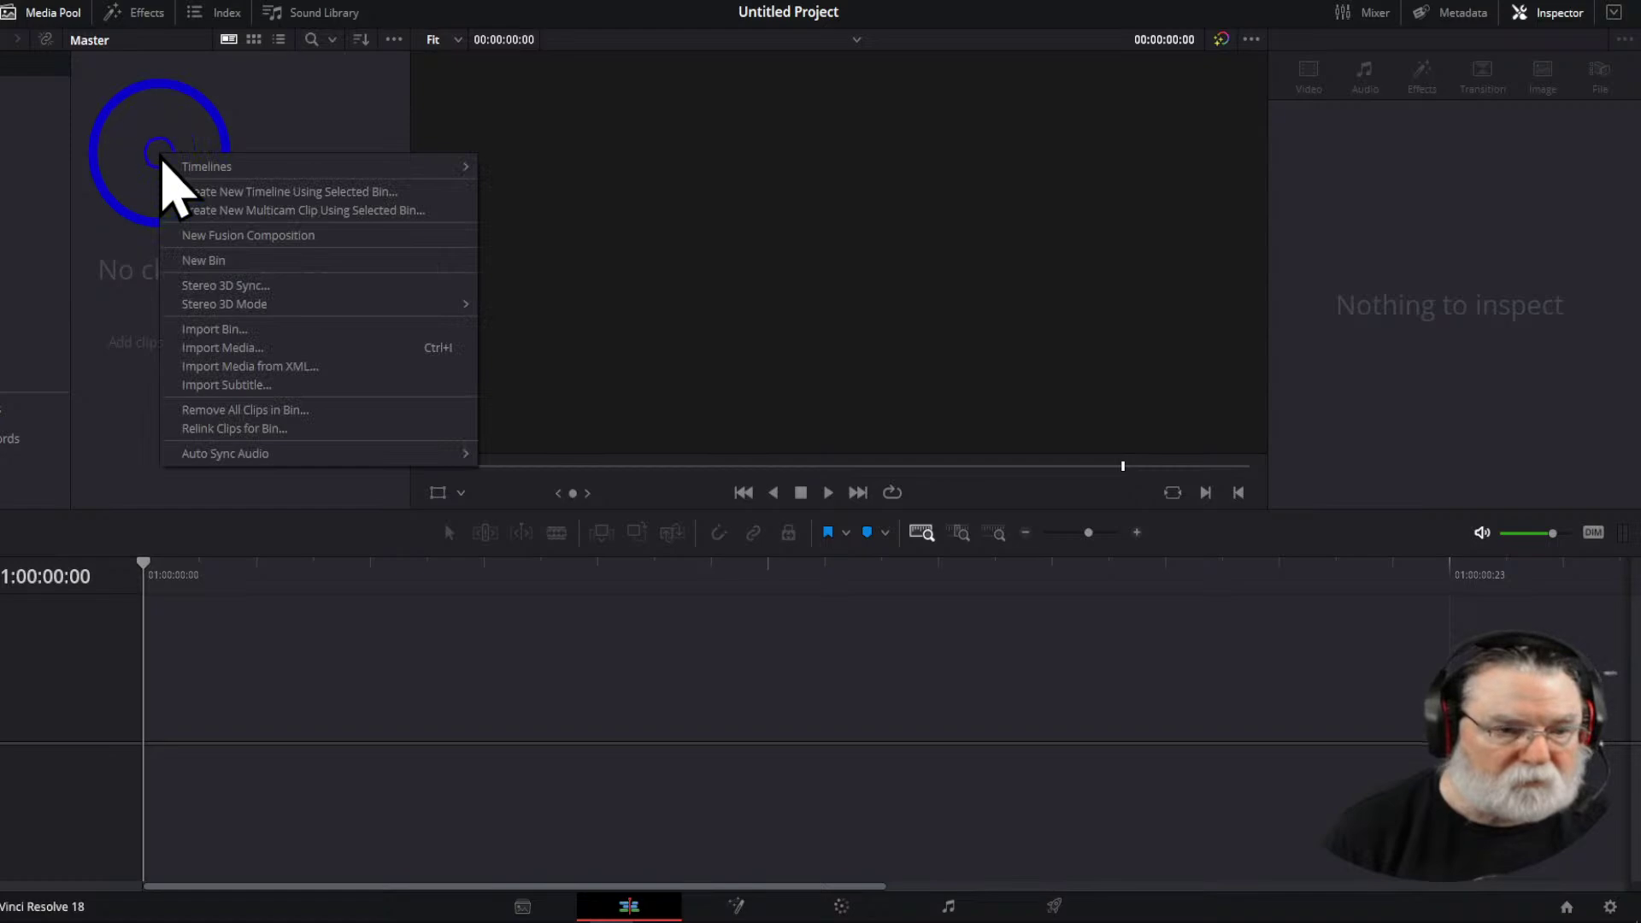
pyautogui.click(236, 366)
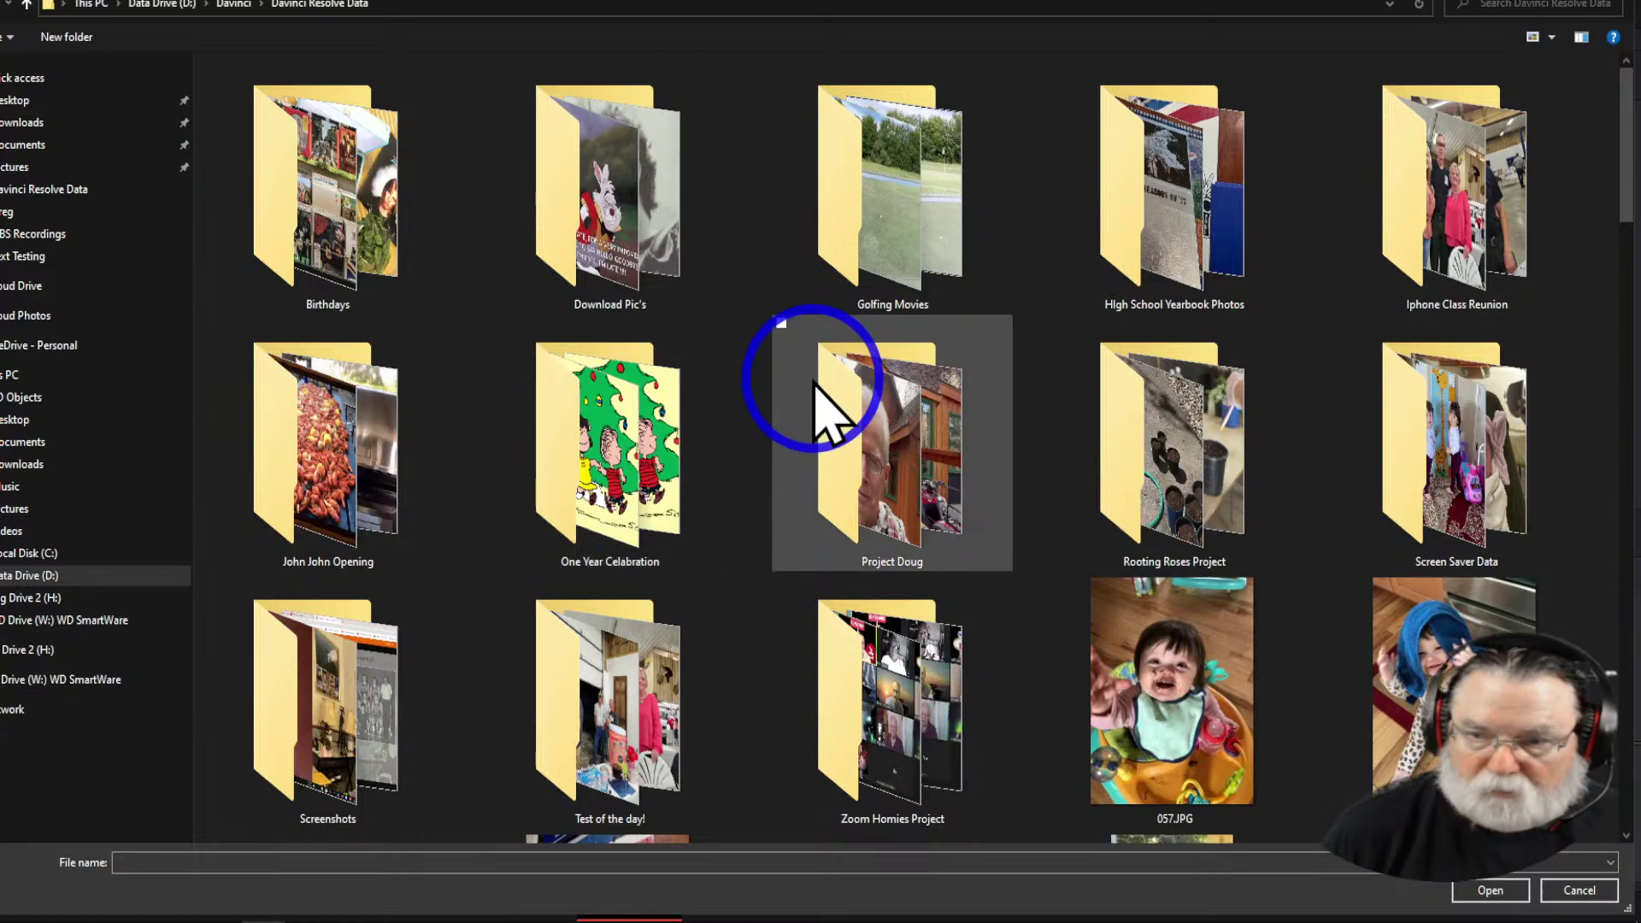
pyautogui.click(26, 5)
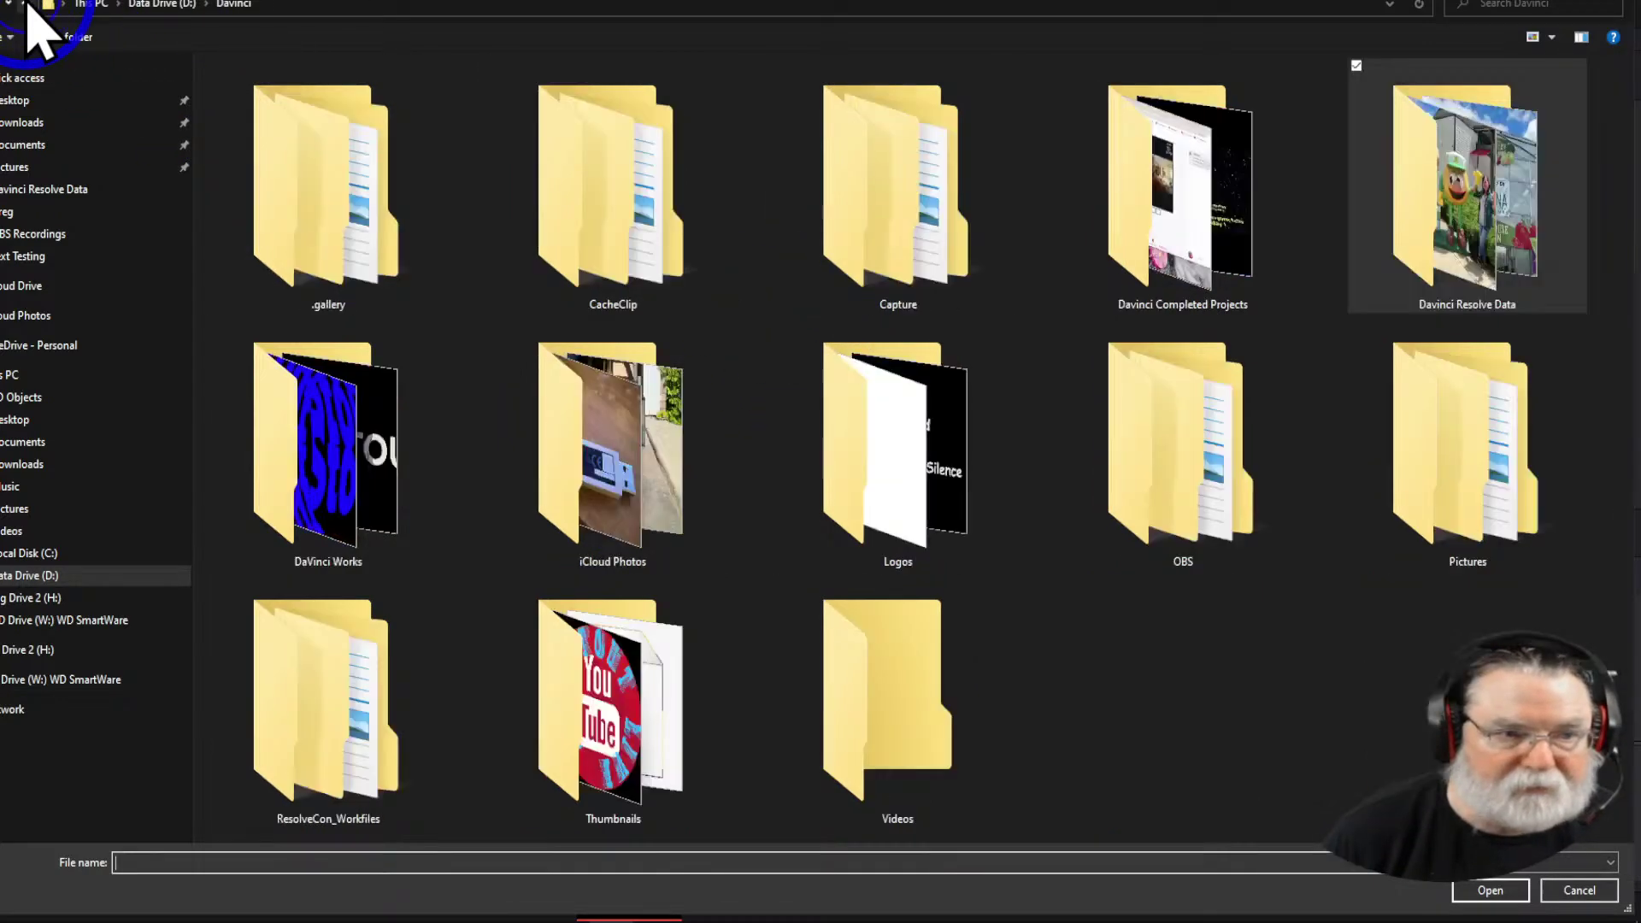
pyautogui.doubleClick(1467, 224)
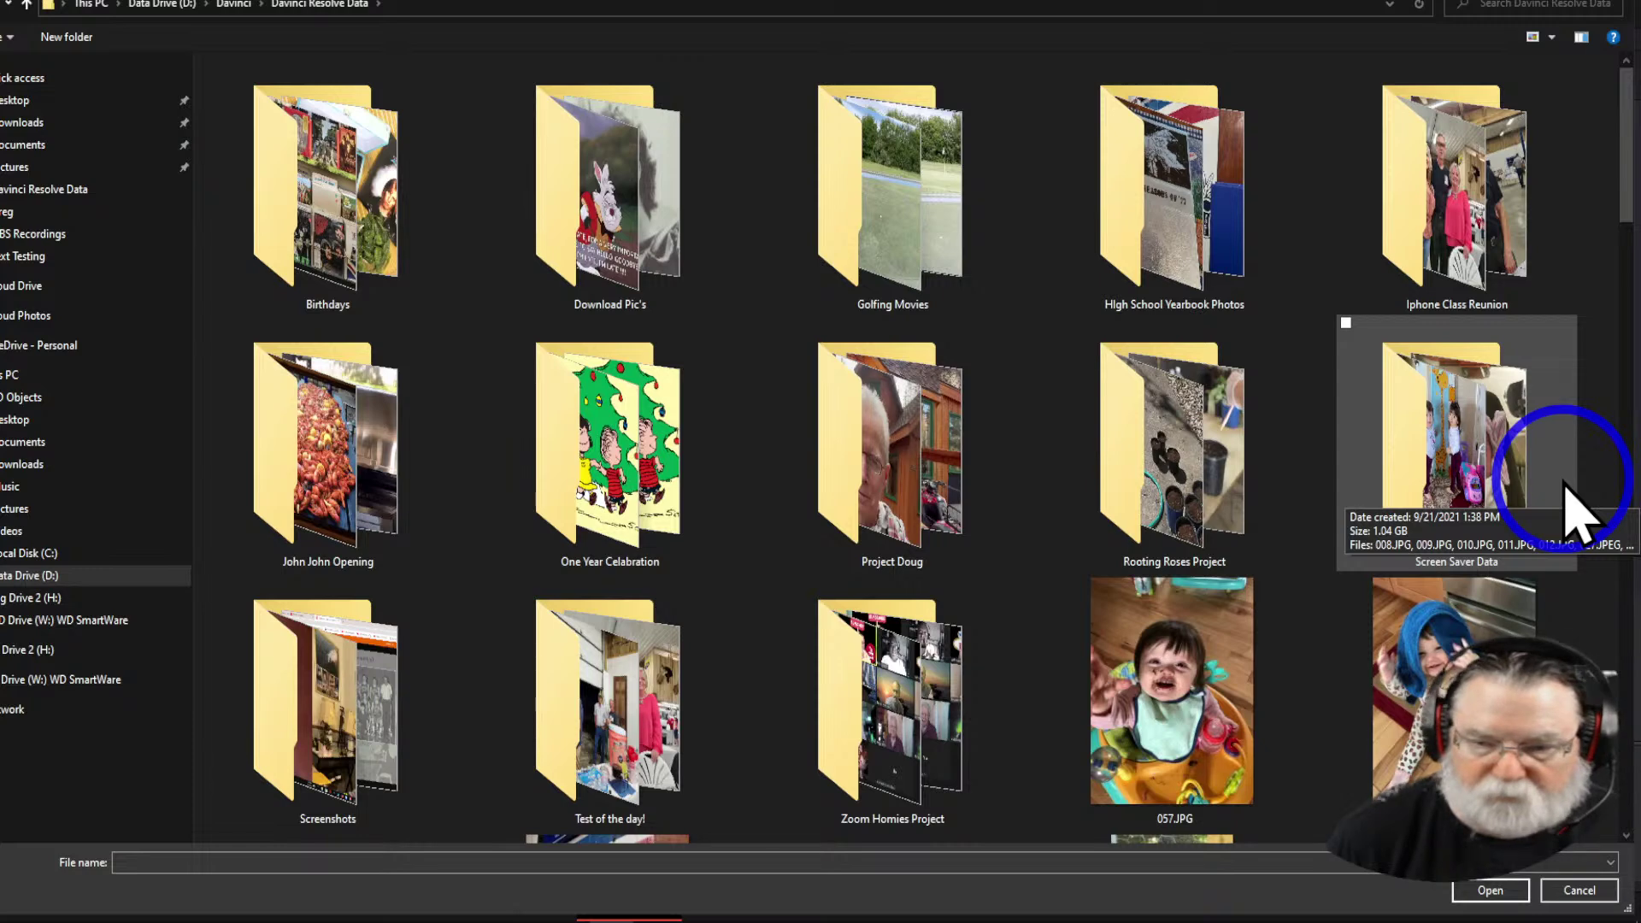
pyautogui.scroll(-5, 1573, 513)
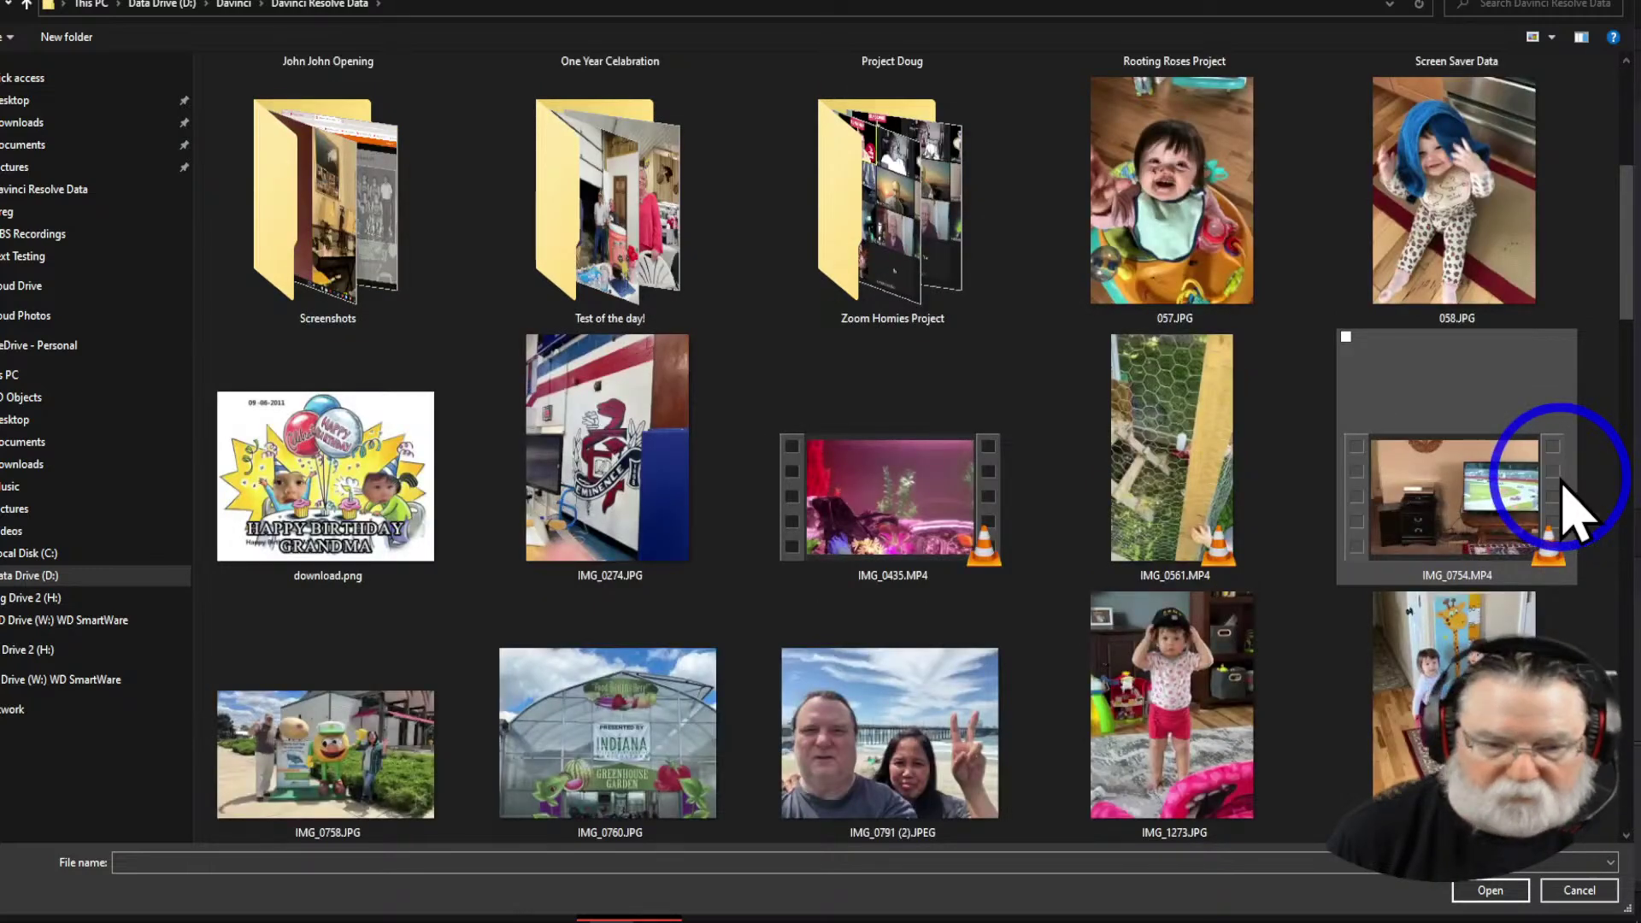
pyautogui.scroll(-5, 1572, 513)
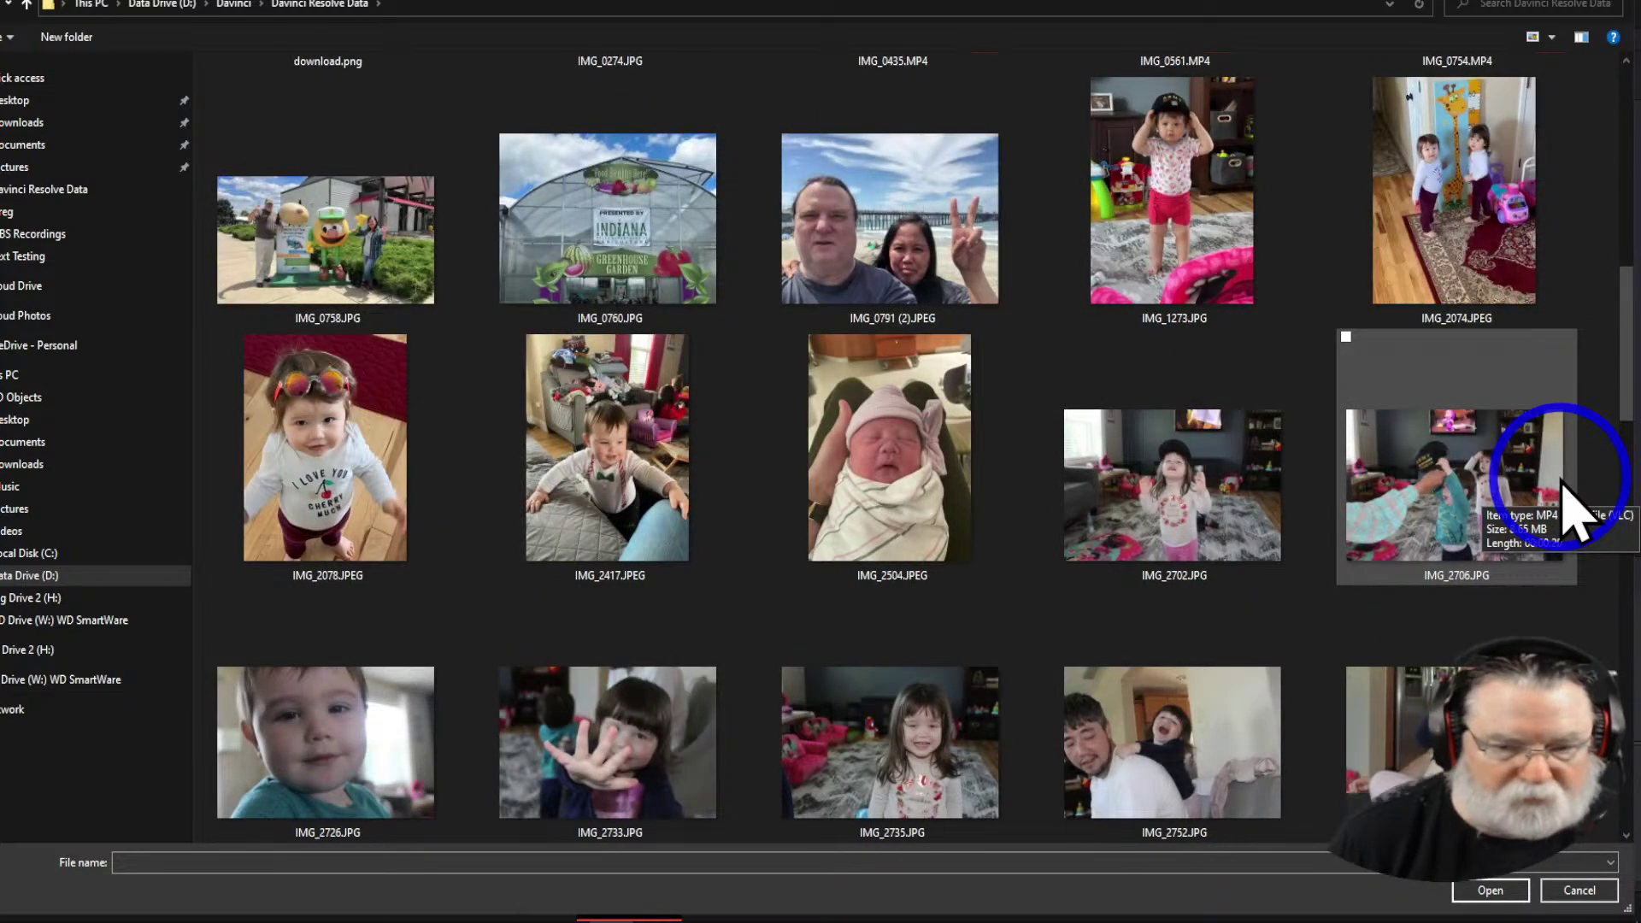
pyautogui.scroll(-15, 1564, 486)
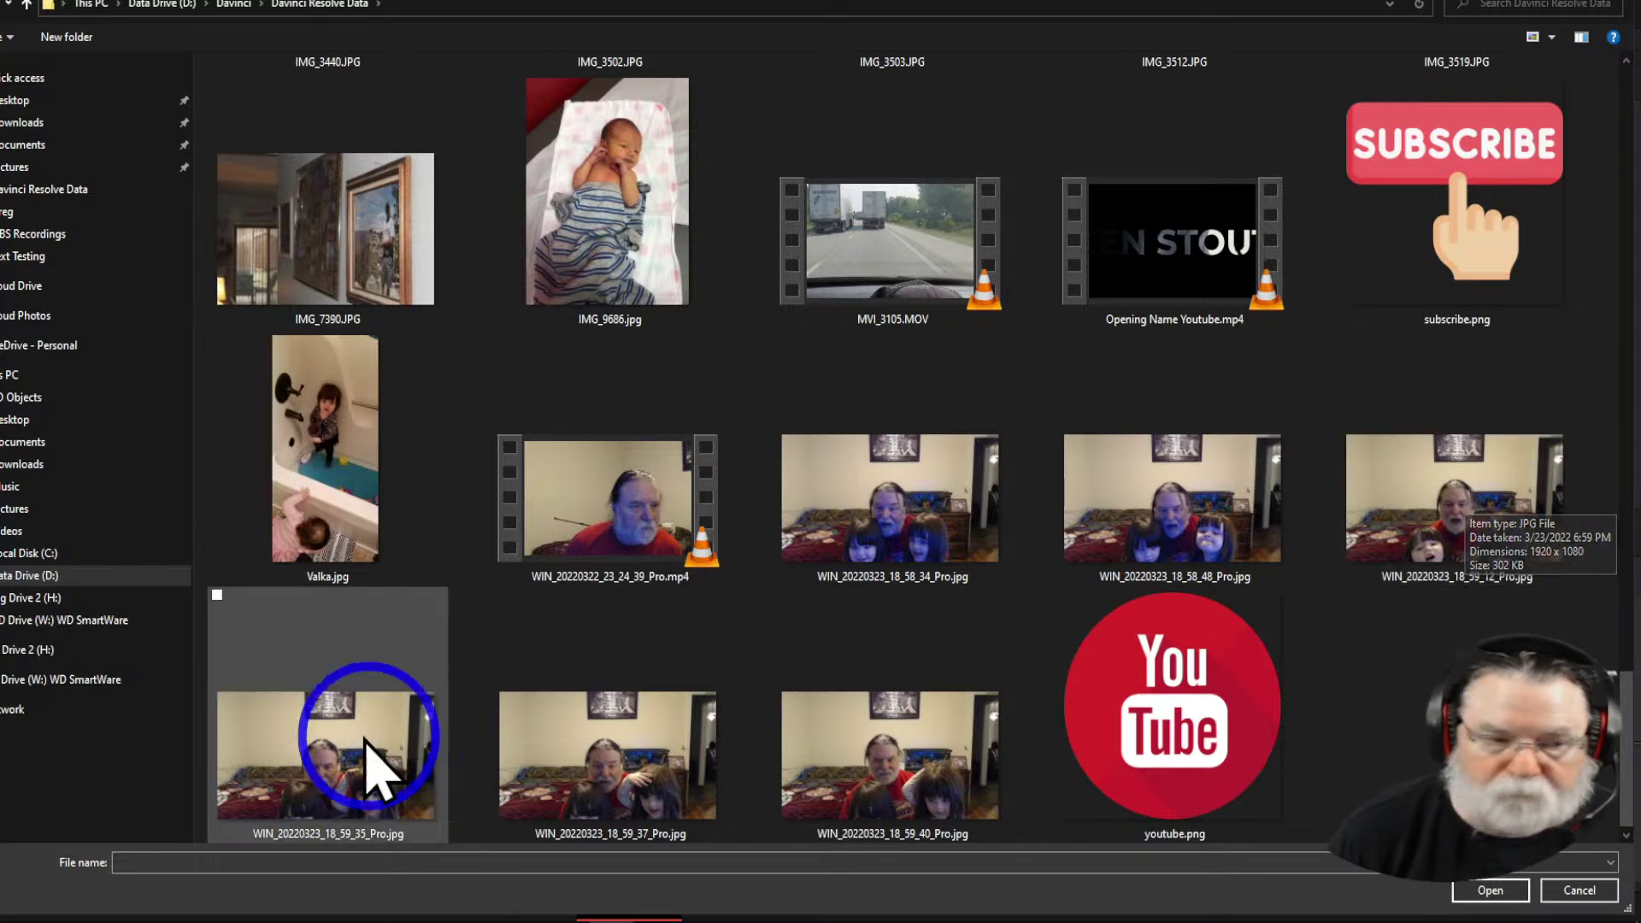
# Import IMG_0913.MOV and IMG_0914.MOV from the IPhone Videos folder on Data Drive (D:) into the media pool
pyautogui.click(17, 580)
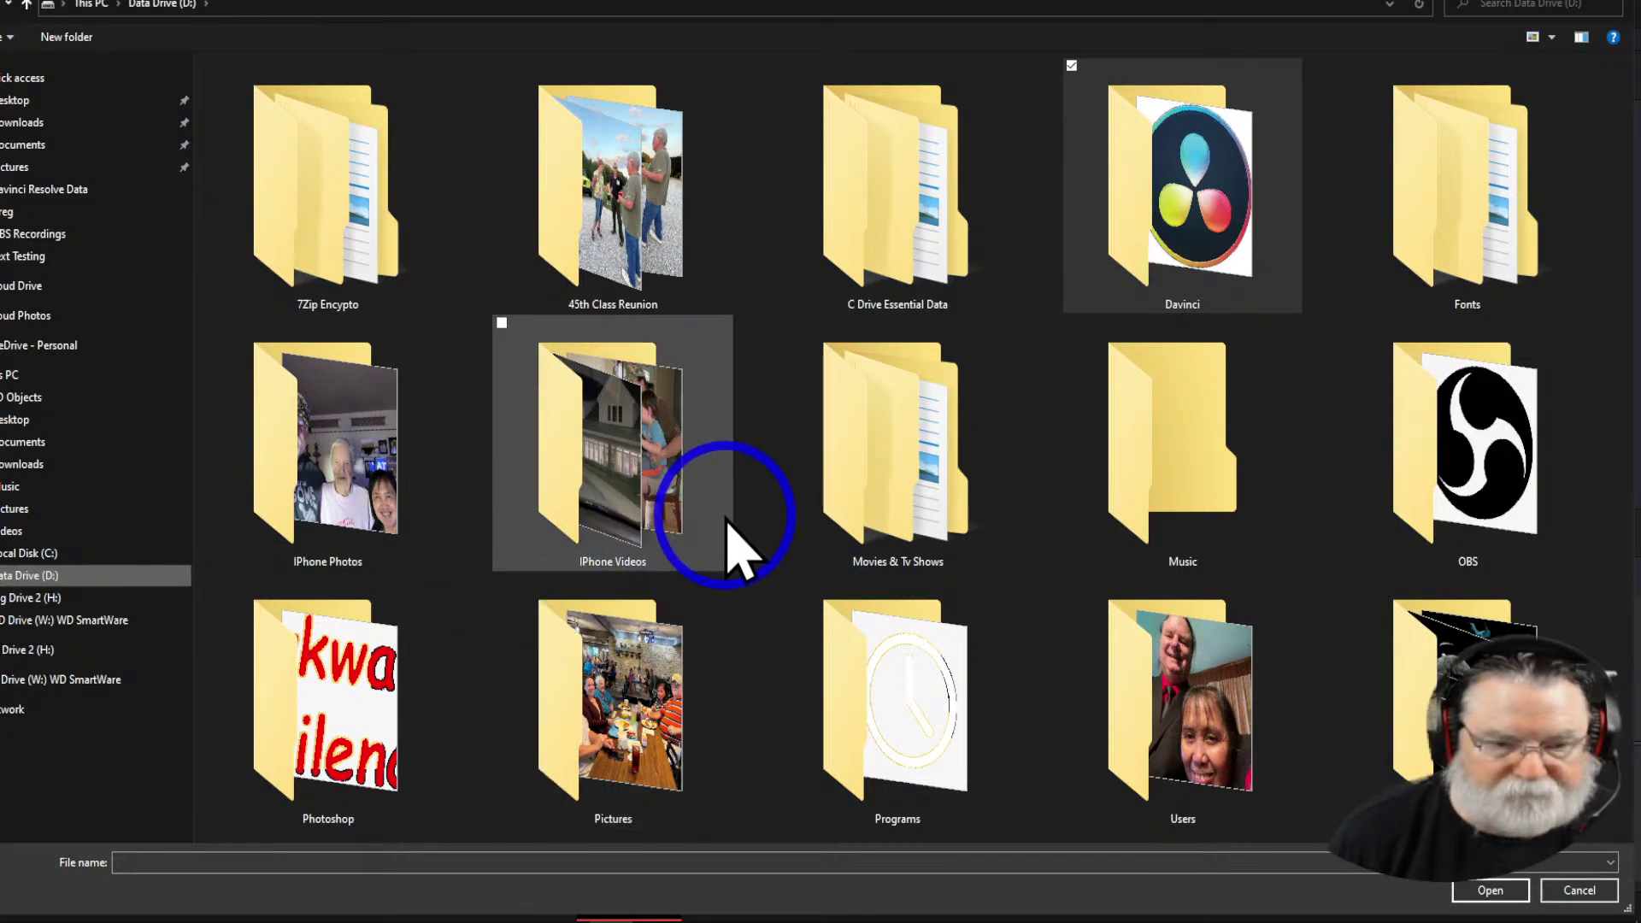
pyautogui.doubleClick(626, 467)
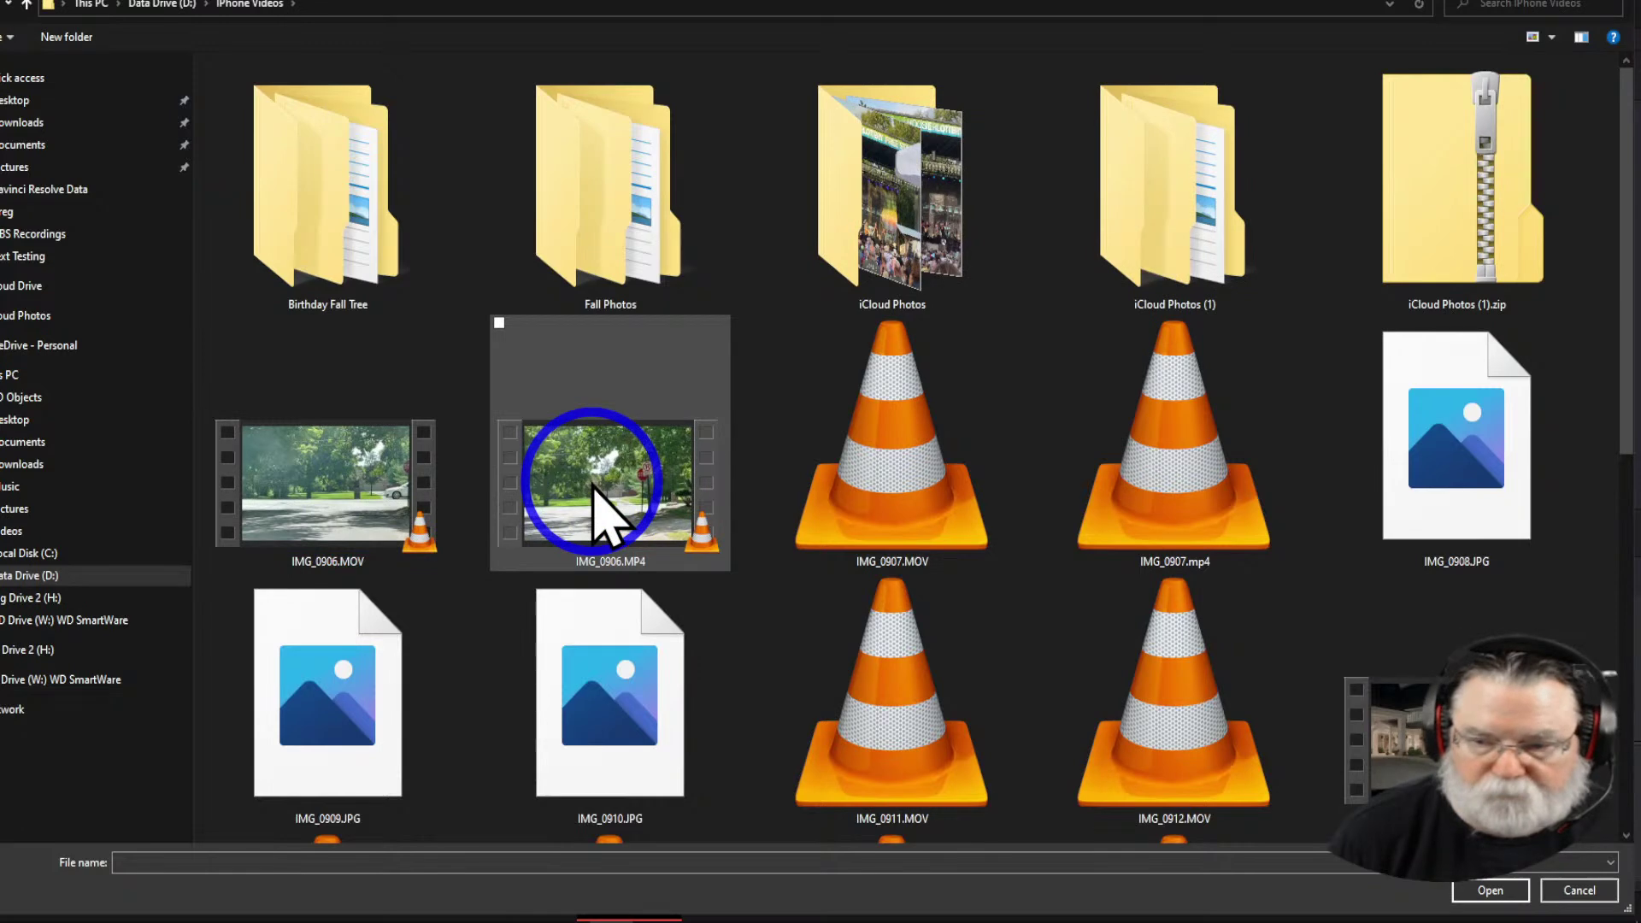
pyautogui.scroll(-4, 1008, 513)
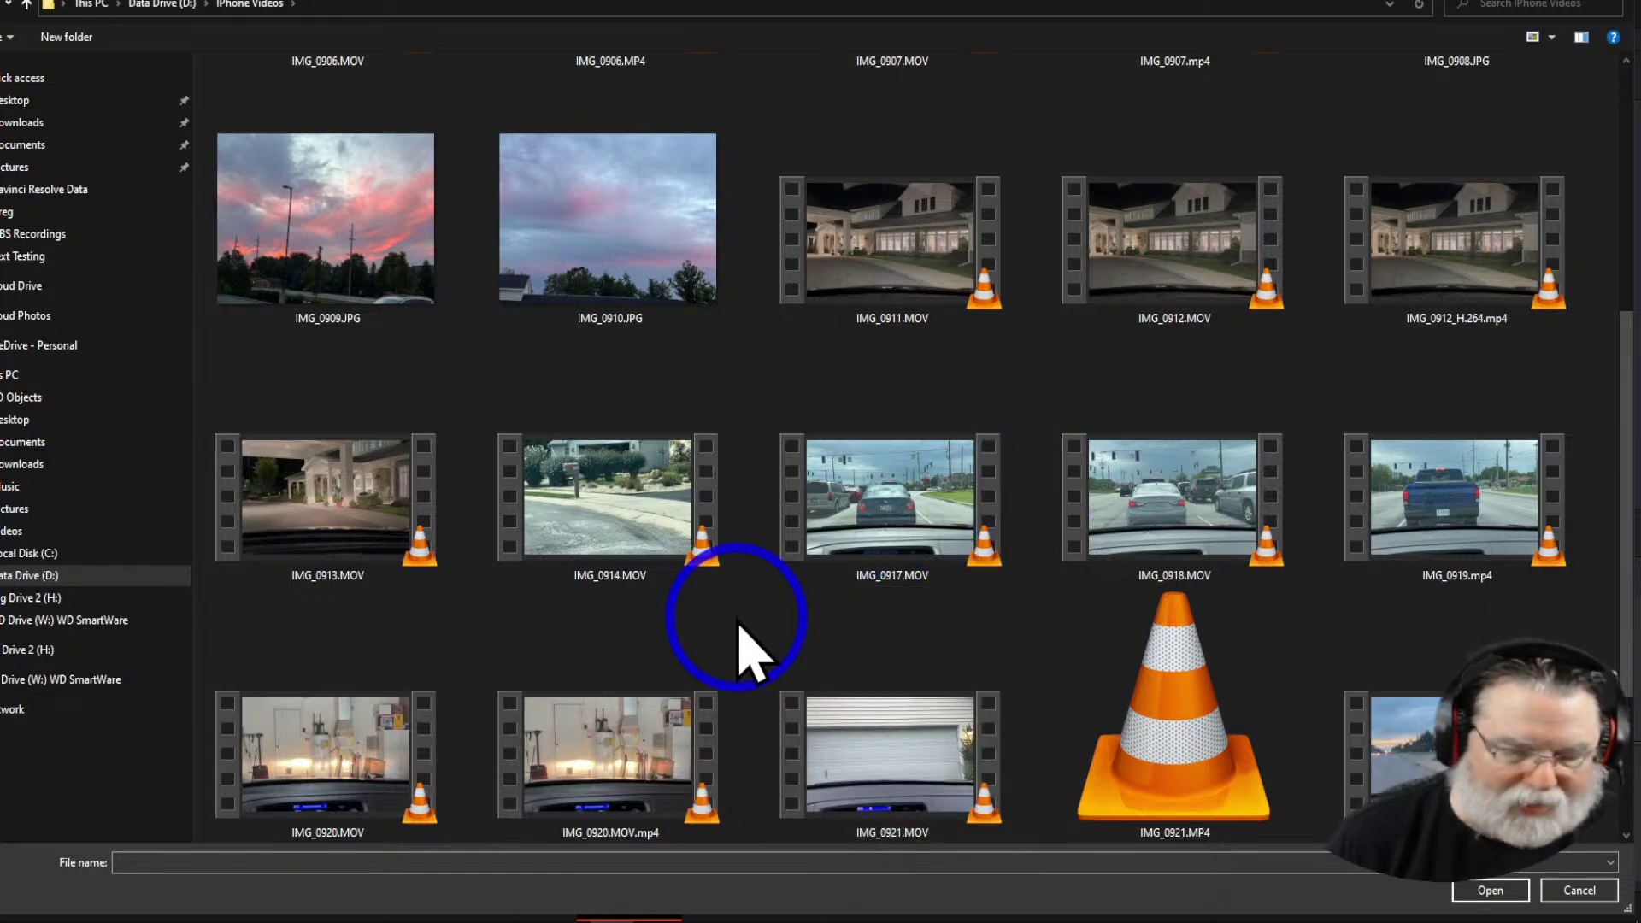
pyautogui.click(629, 510)
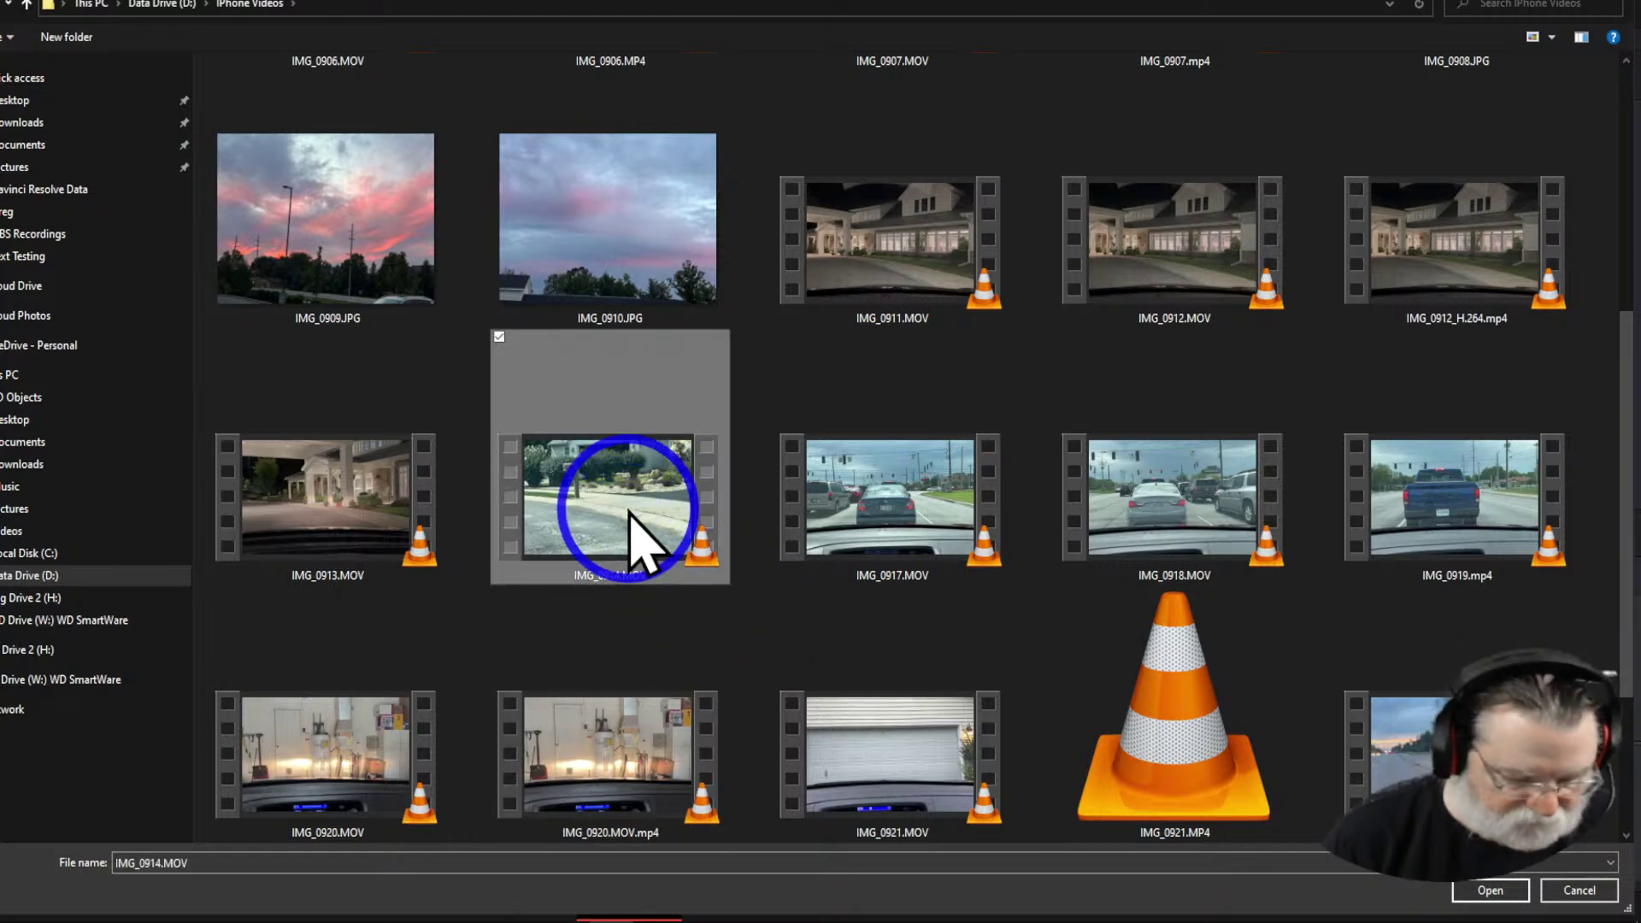
pyautogui.keyDown('ctrl'); pyautogui.click(368, 528); pyautogui.keyUp('ctrl')
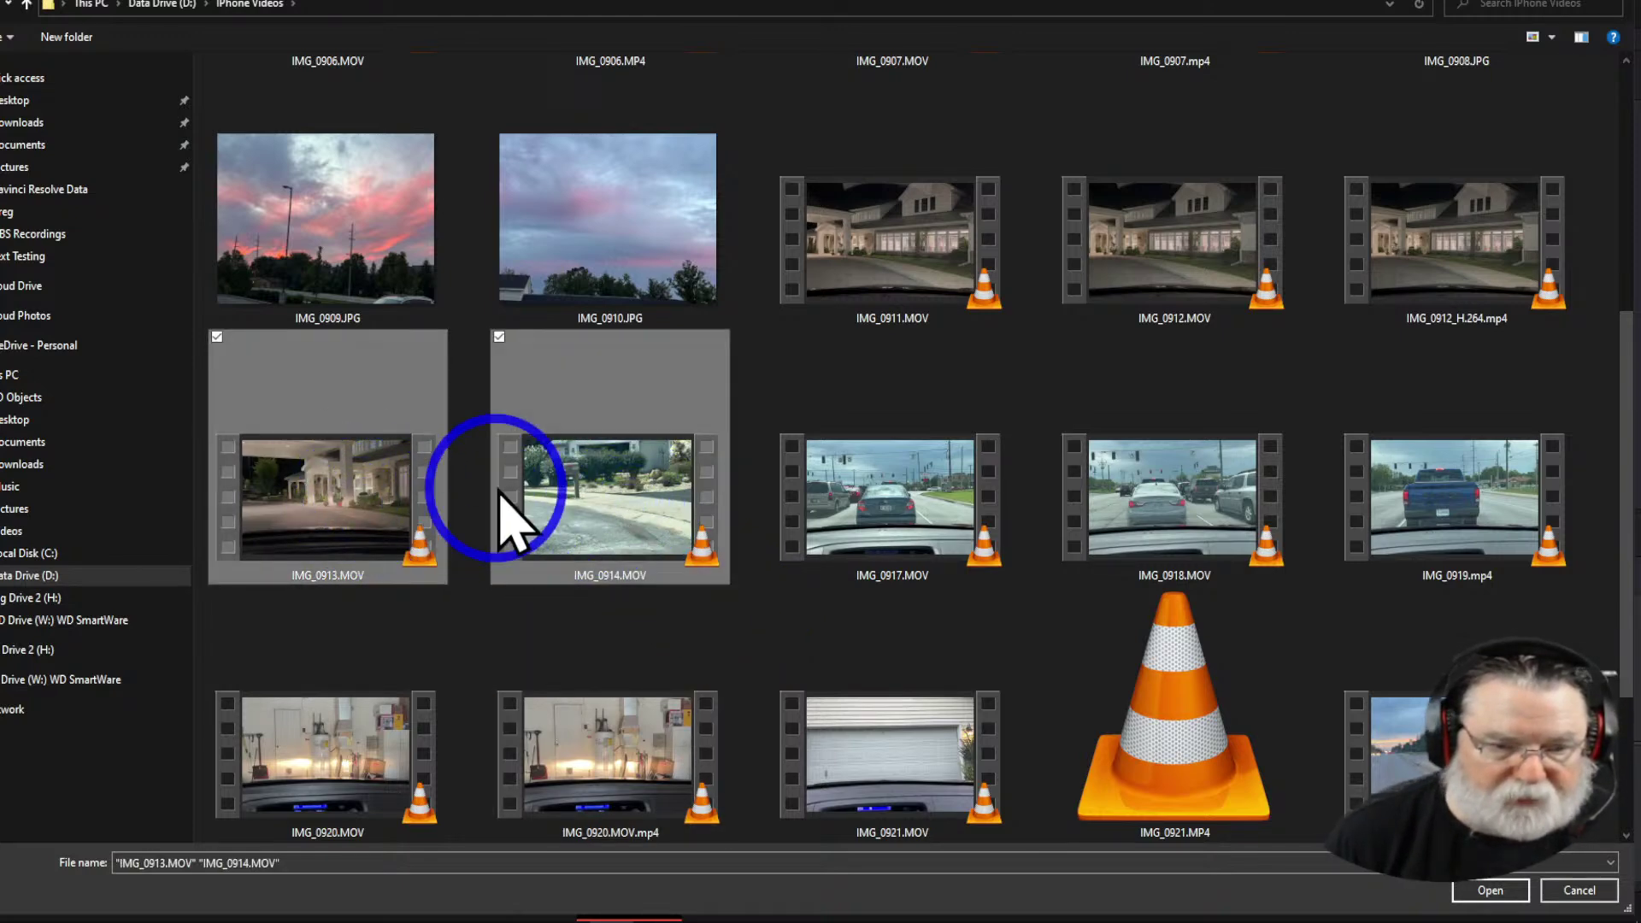
pyautogui.click(1487, 890)
pyautogui.click(965, 532)
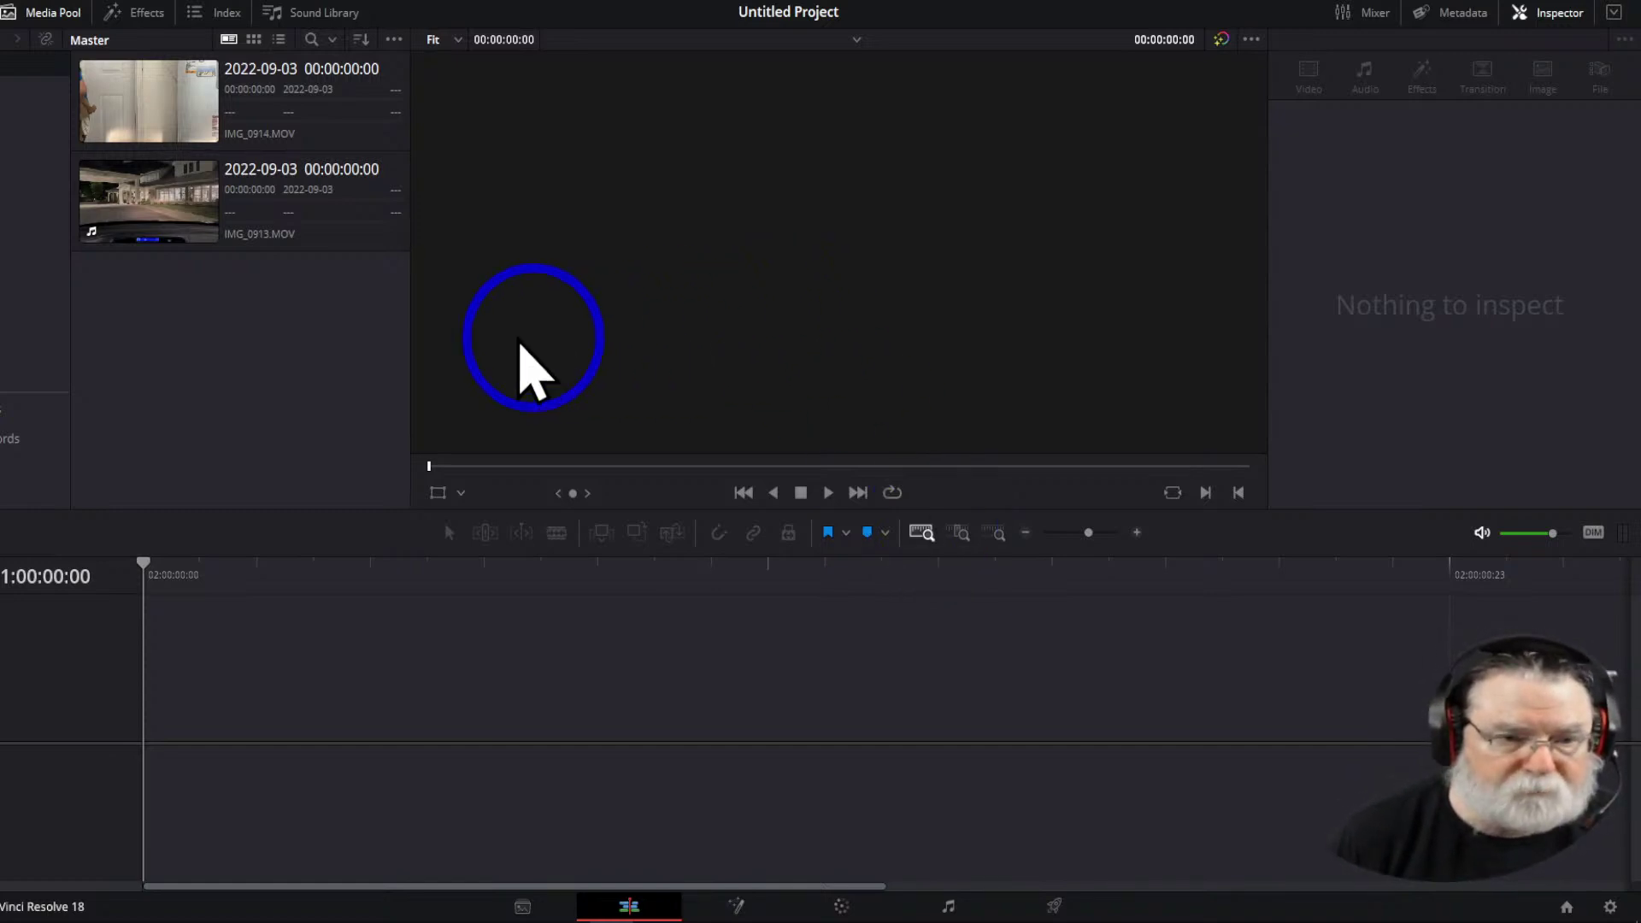
pyautogui.click(278, 337)
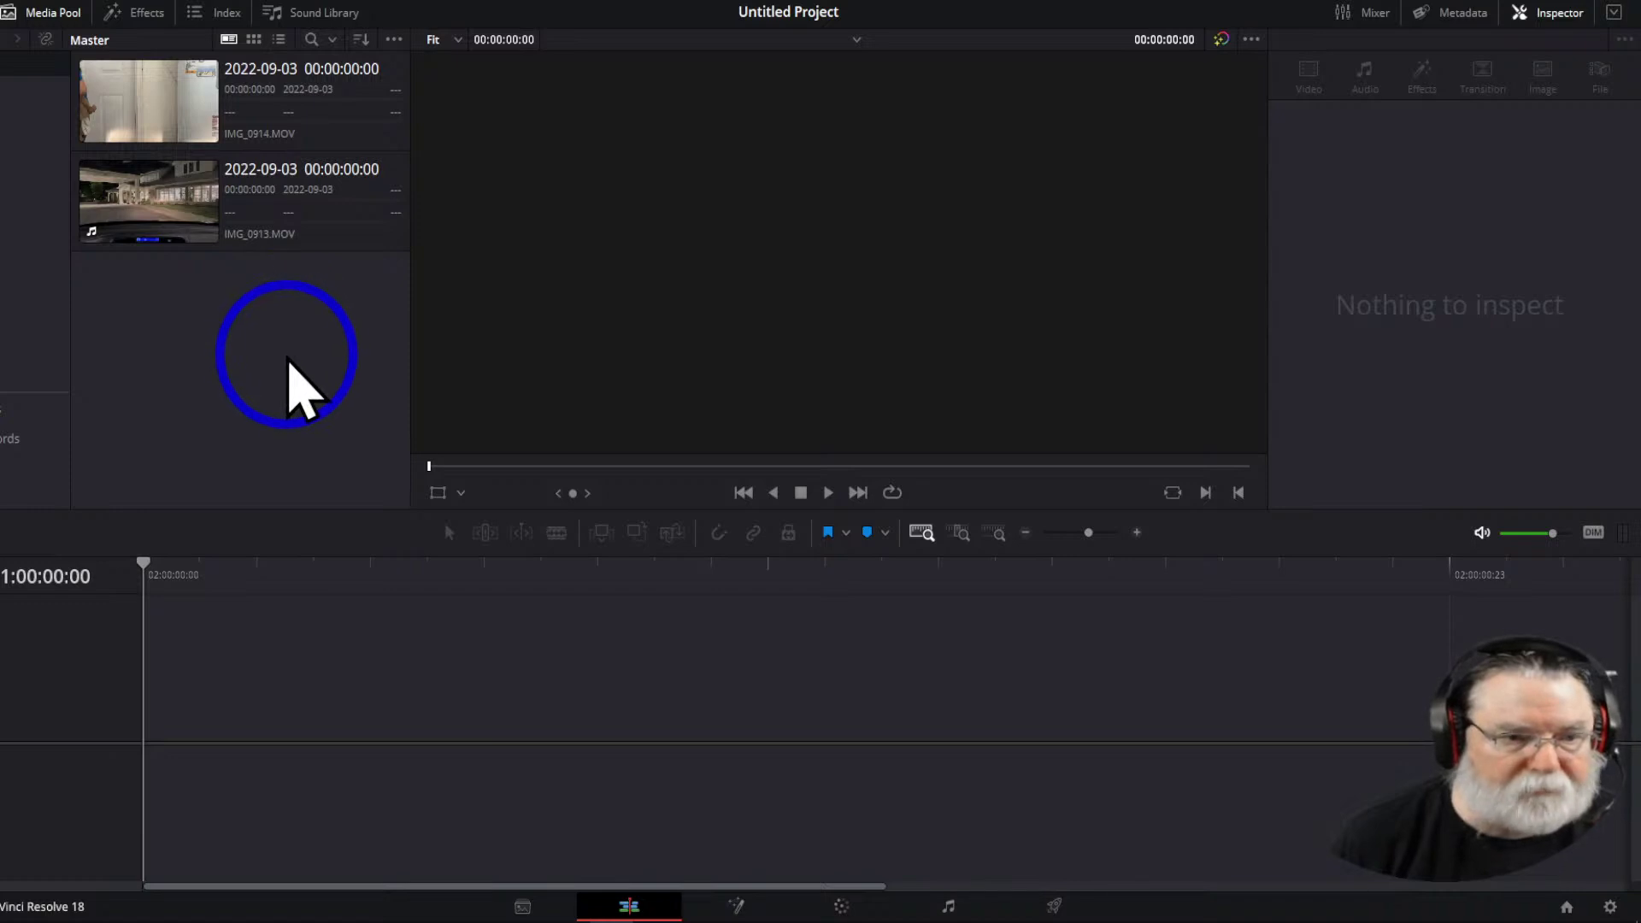
# Place IMG_0913.MOV on Video 1 so that it starts at the beginning of the timeline
pyautogui.click(267, 215)
pyautogui.moveTo(268, 215); pyautogui.dragTo(398, 745)
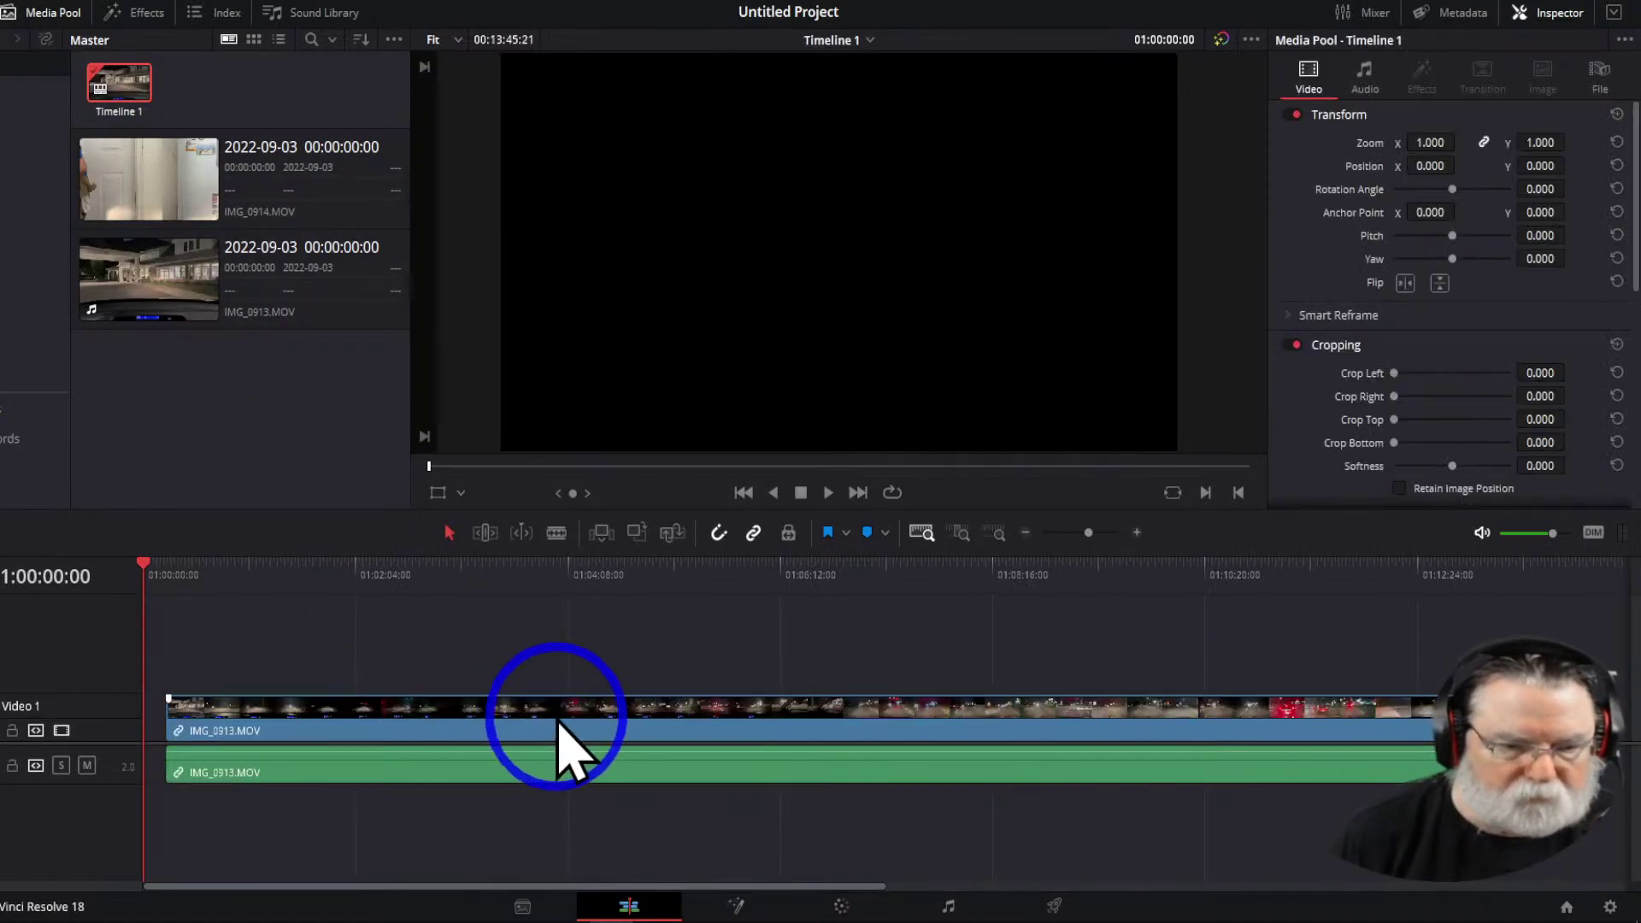
pyautogui.moveTo(564, 752); pyautogui.dragTo(488, 721)
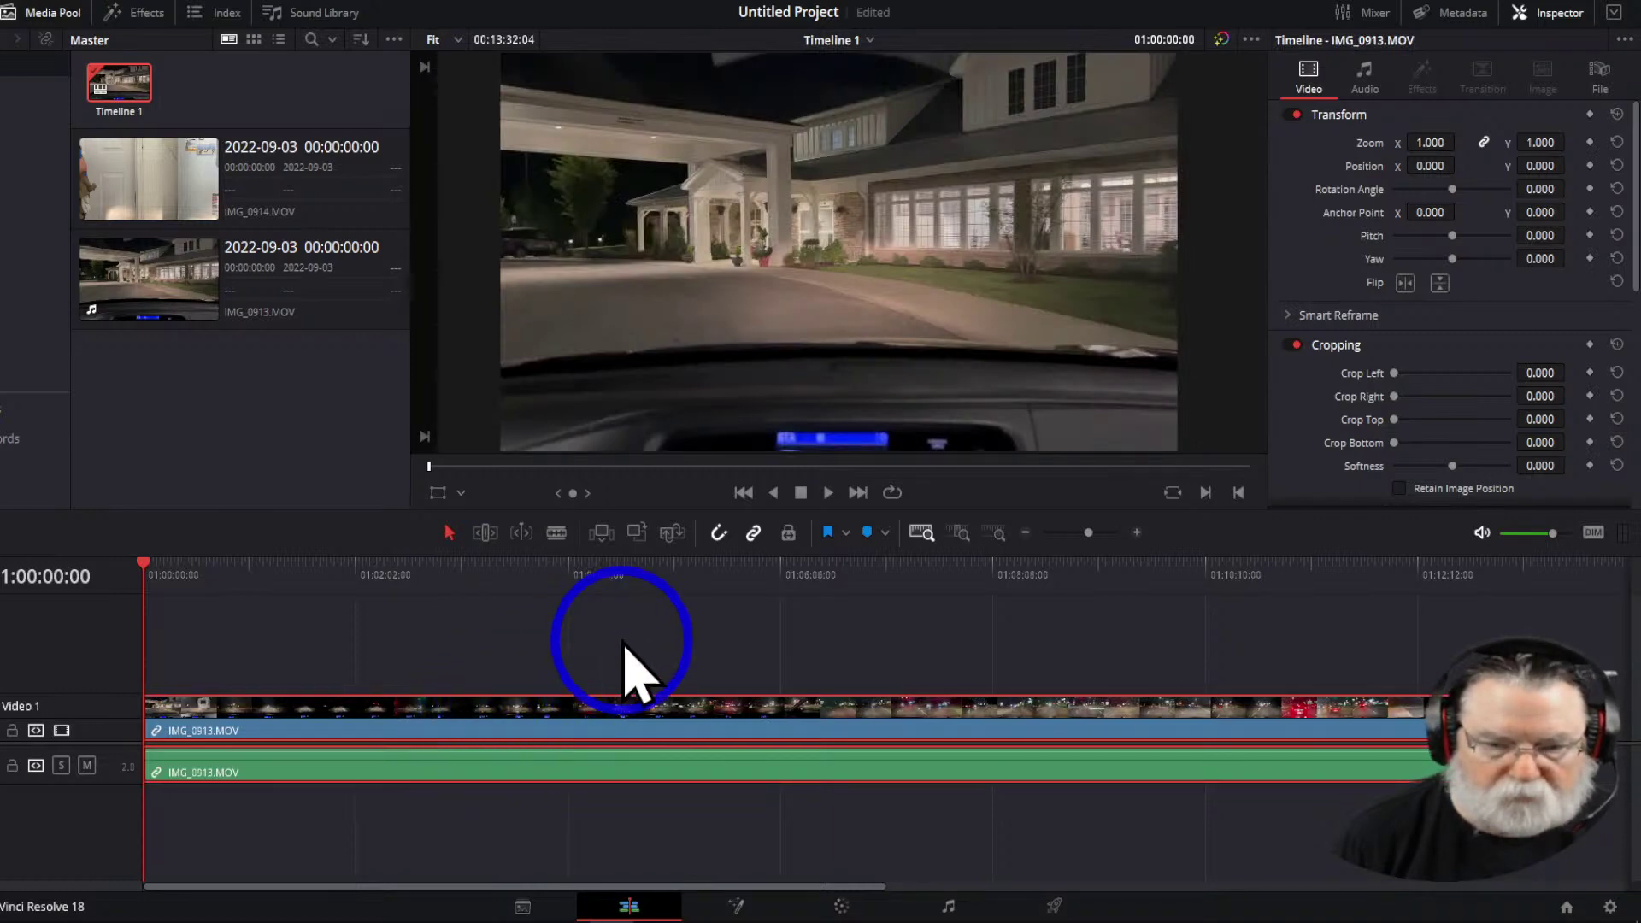
# Place IMG_0914.MOV on Video 1 directly after the end of IMG_0913.MOV
pyautogui.click(1604, 571)
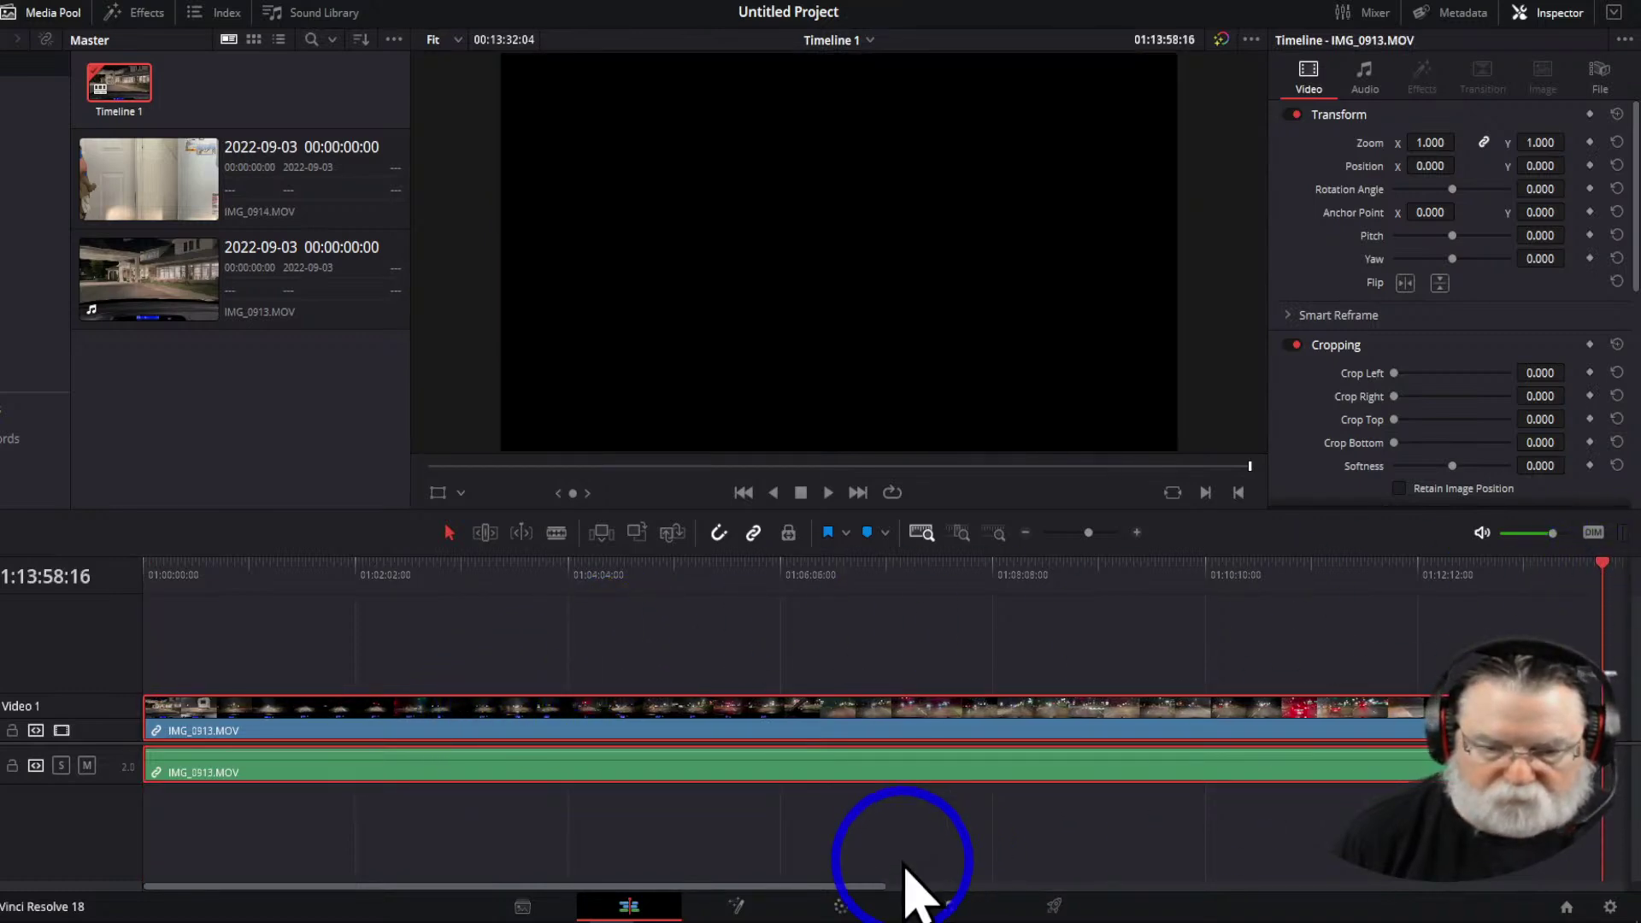
pyautogui.moveTo(876, 888); pyautogui.dragTo(1292, 893)
pyautogui.click(209, 289)
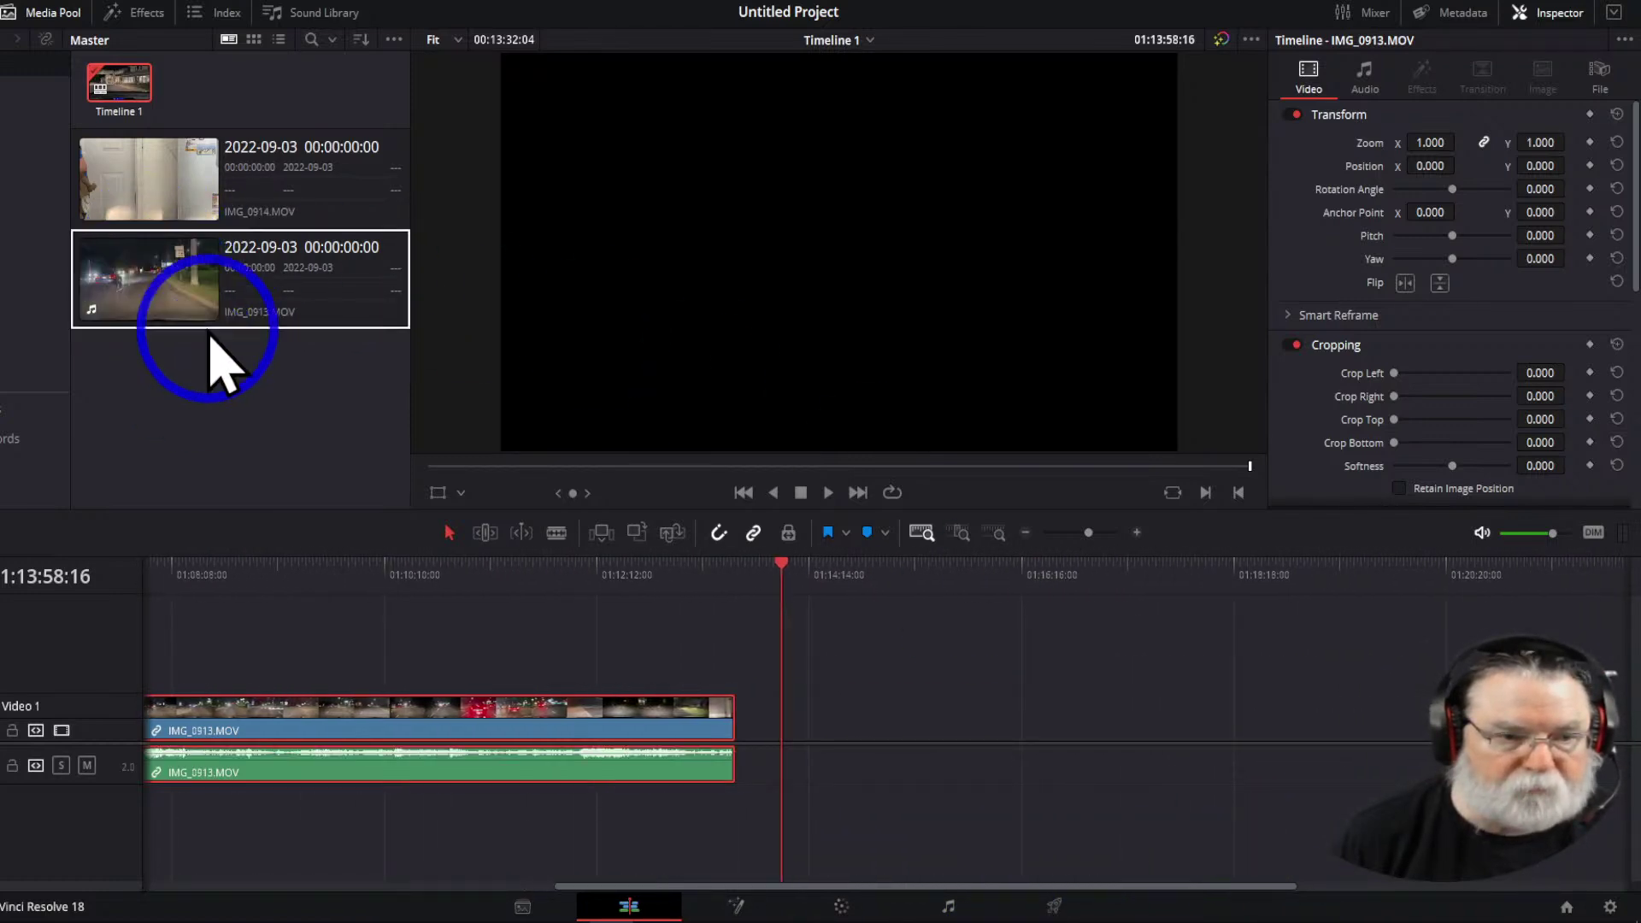
pyautogui.click(227, 196)
pyautogui.moveTo(227, 198); pyautogui.dragTo(275, 202)
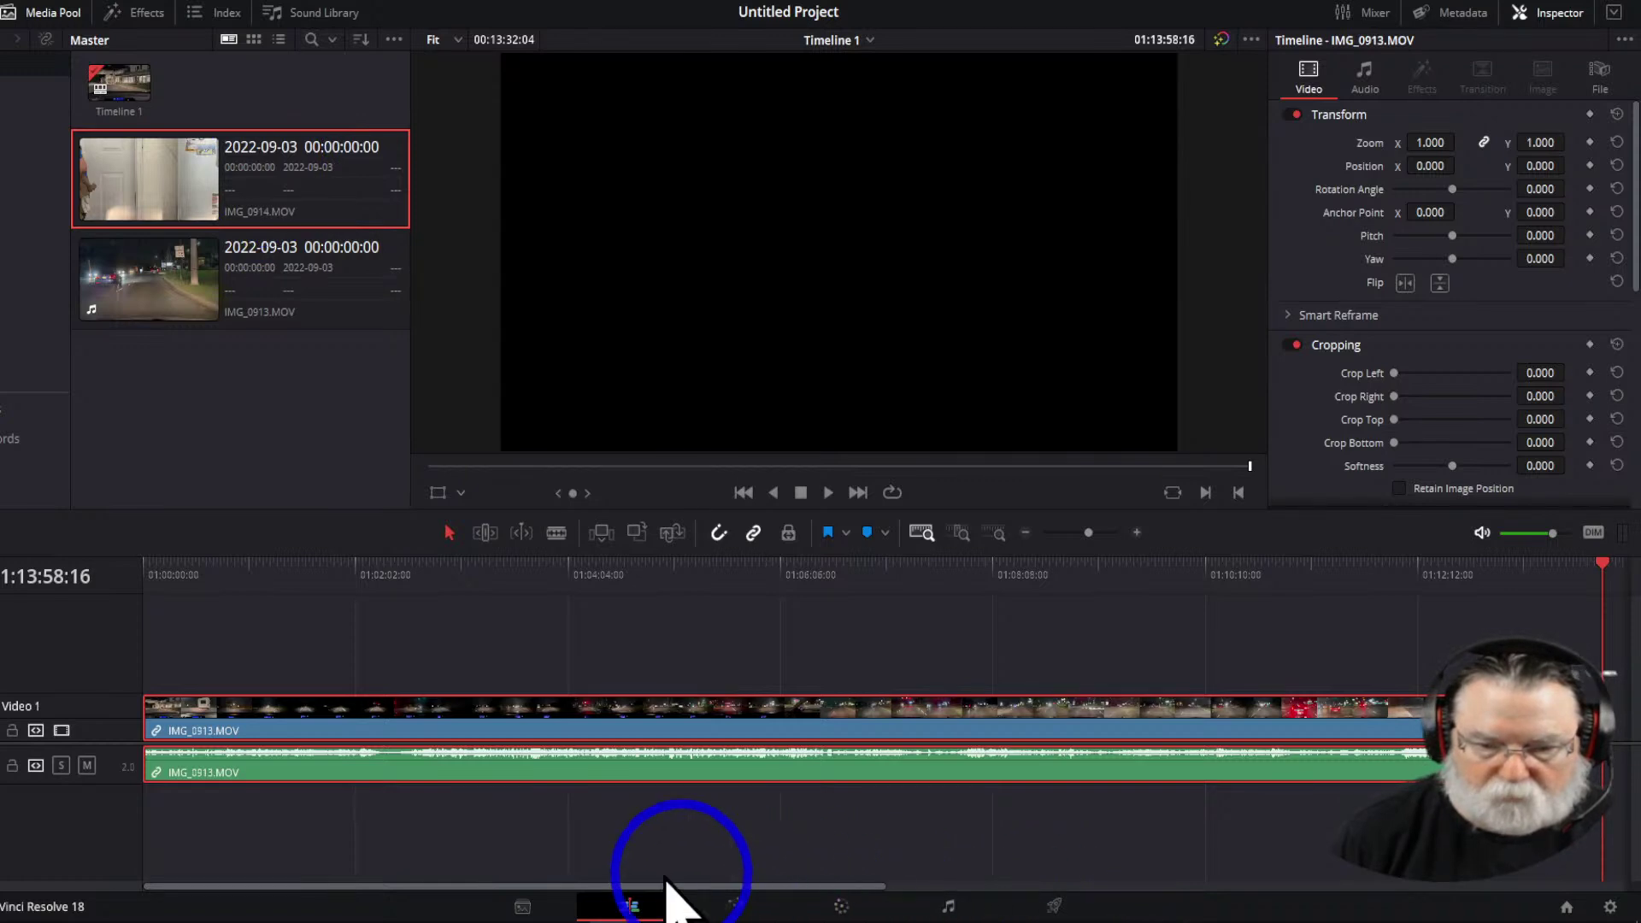
pyautogui.moveTo(527, 887); pyautogui.dragTo(961, 887)
pyautogui.moveTo(240, 218); pyautogui.dragTo(1418, 735)
pyautogui.hotkey('shift', 'z')
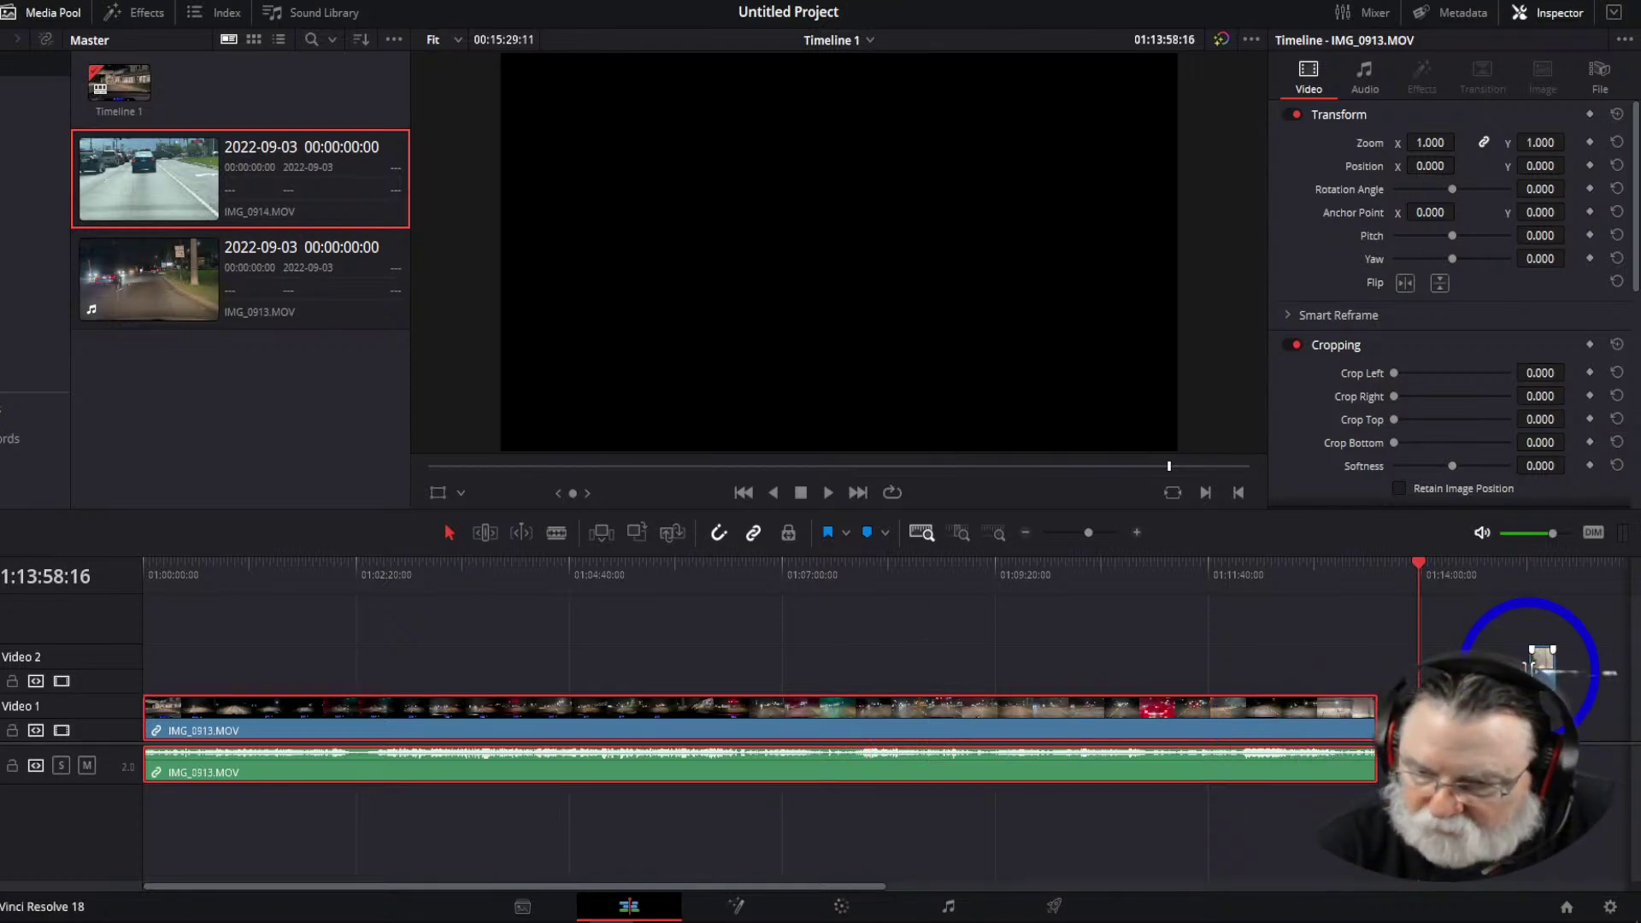
pyautogui.moveTo(1535, 665); pyautogui.dragTo(1538, 665)
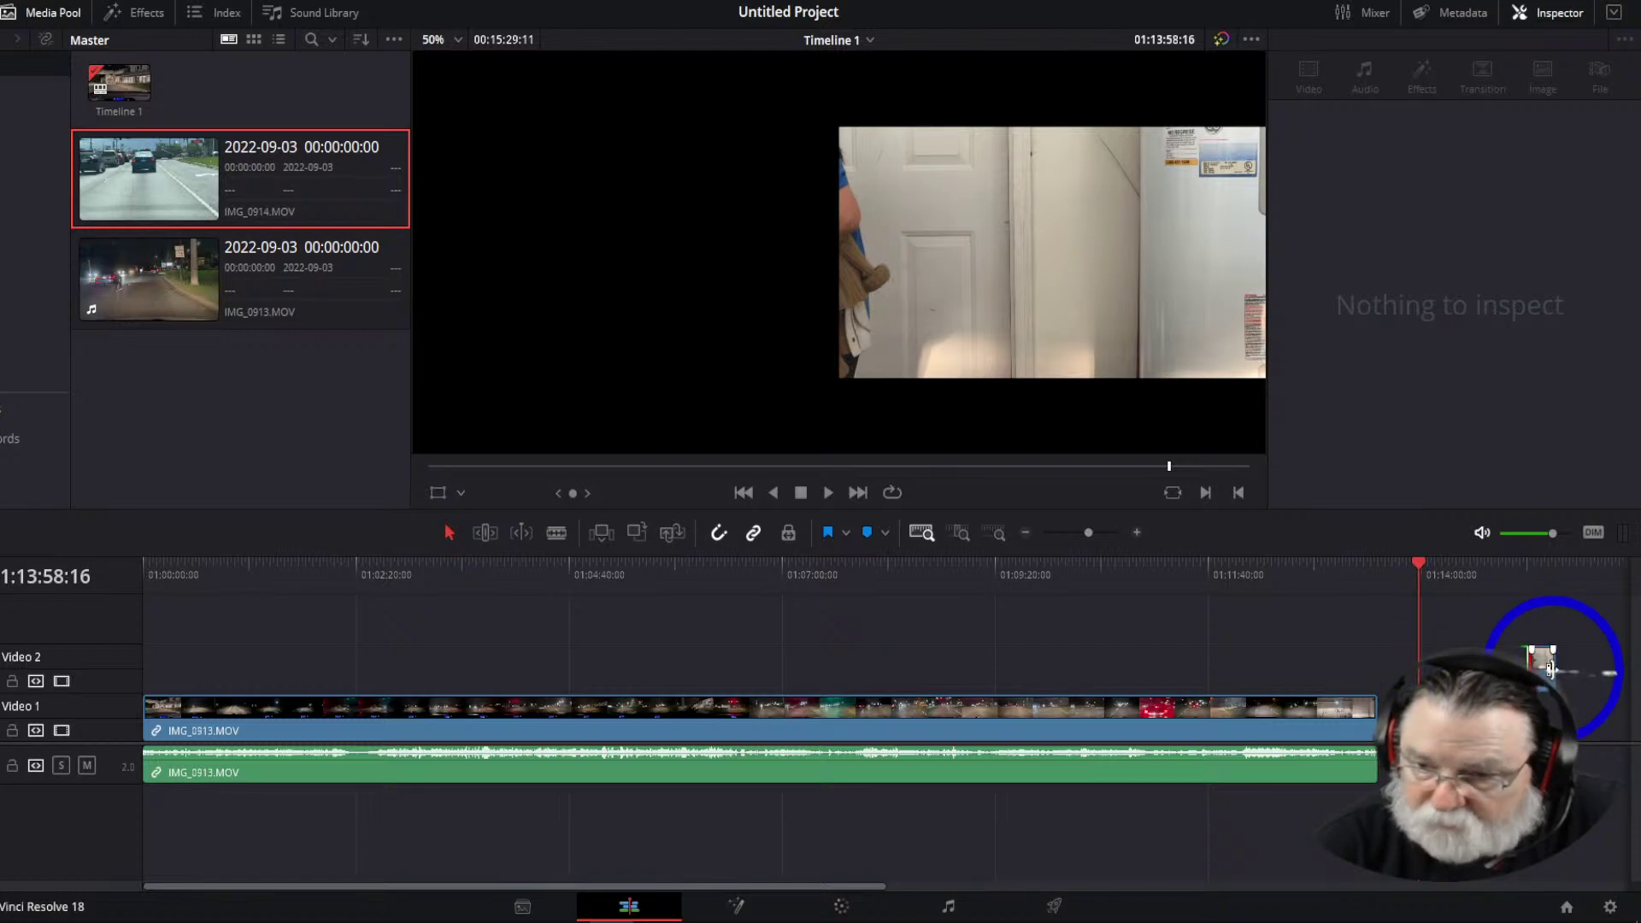
pyautogui.moveTo(1552, 668); pyautogui.dragTo(1547, 706)
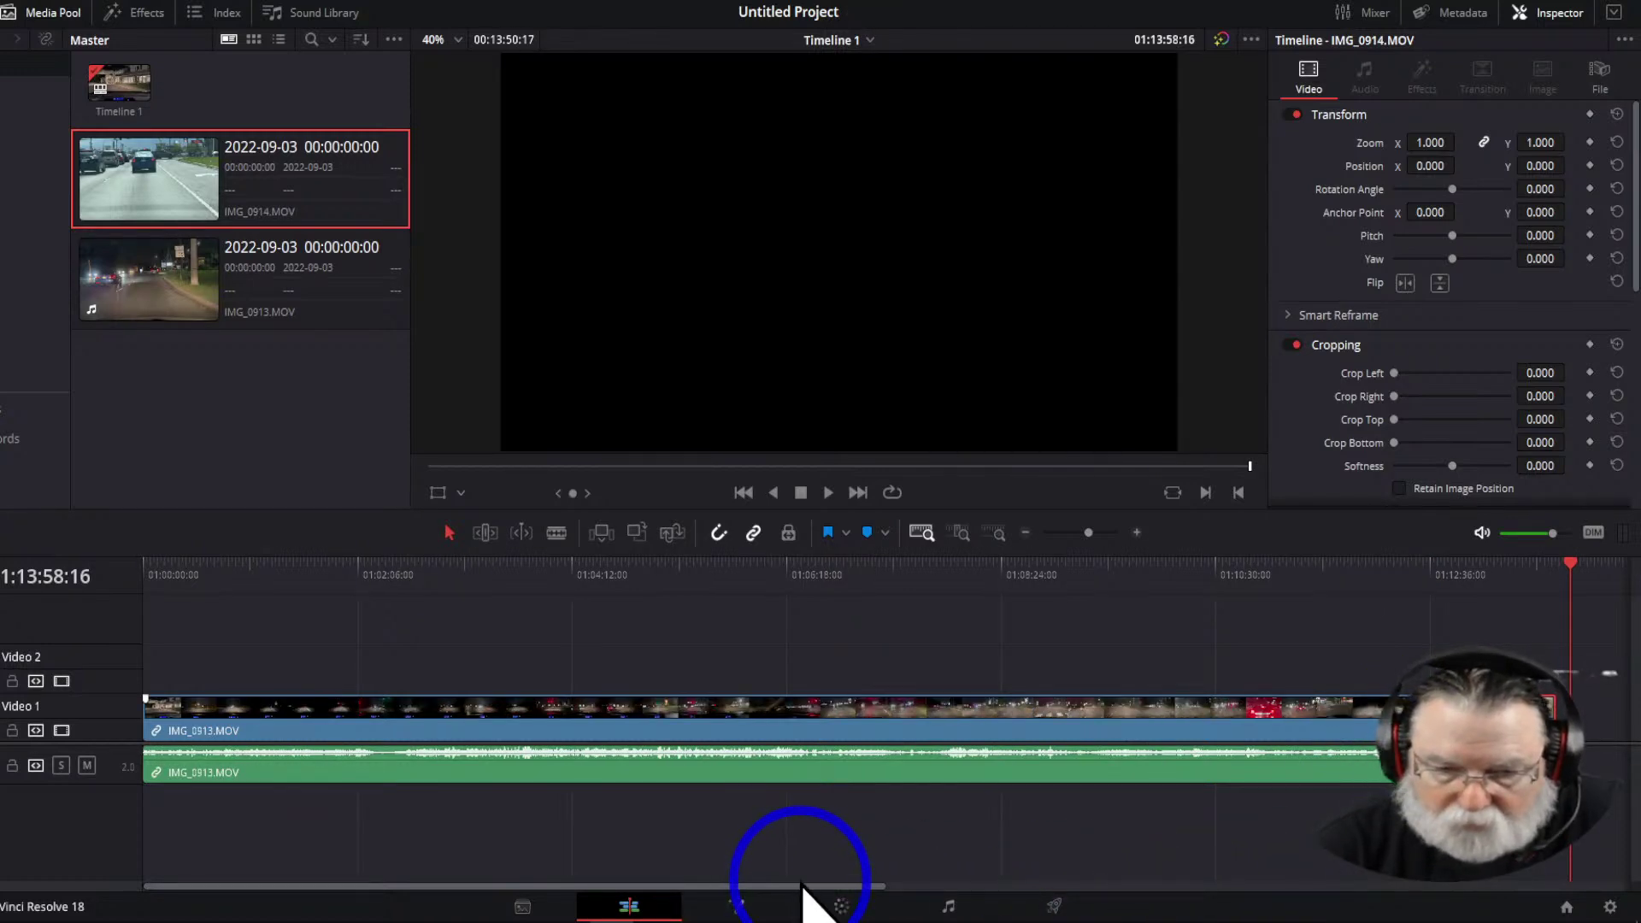
# Mute the audio track and scrub through the end of IMG_0913.MOV to its cut with IMG_0914.MOV
pyautogui.moveTo(1263, 881); pyautogui.dragTo(1209, 882)
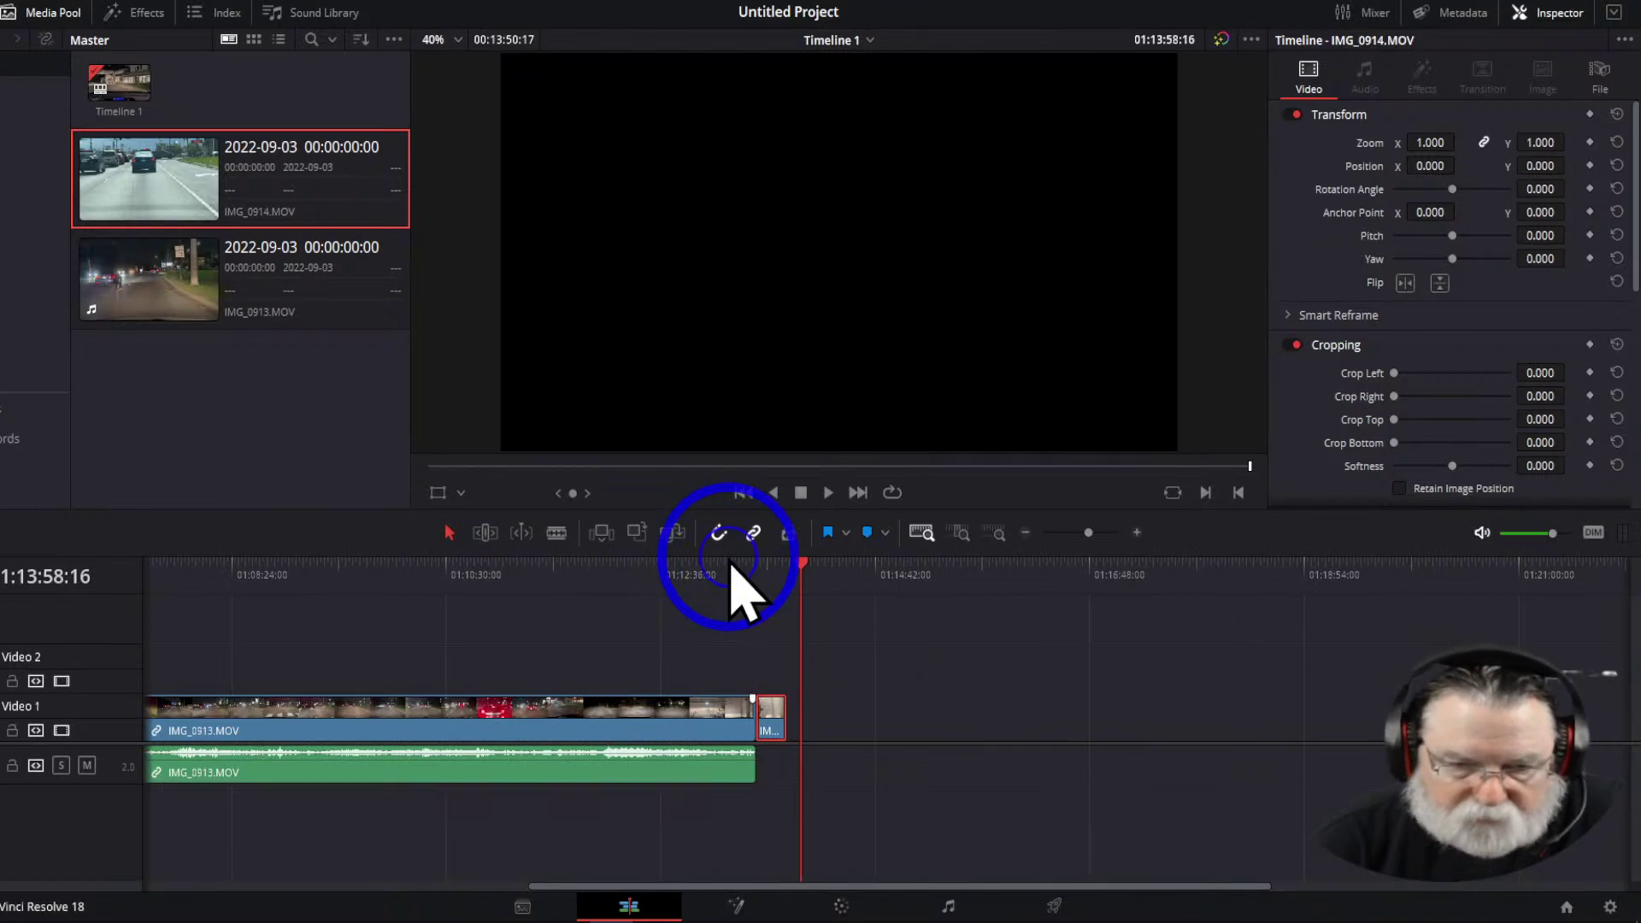
pyautogui.moveTo(802, 571); pyautogui.dragTo(740, 583)
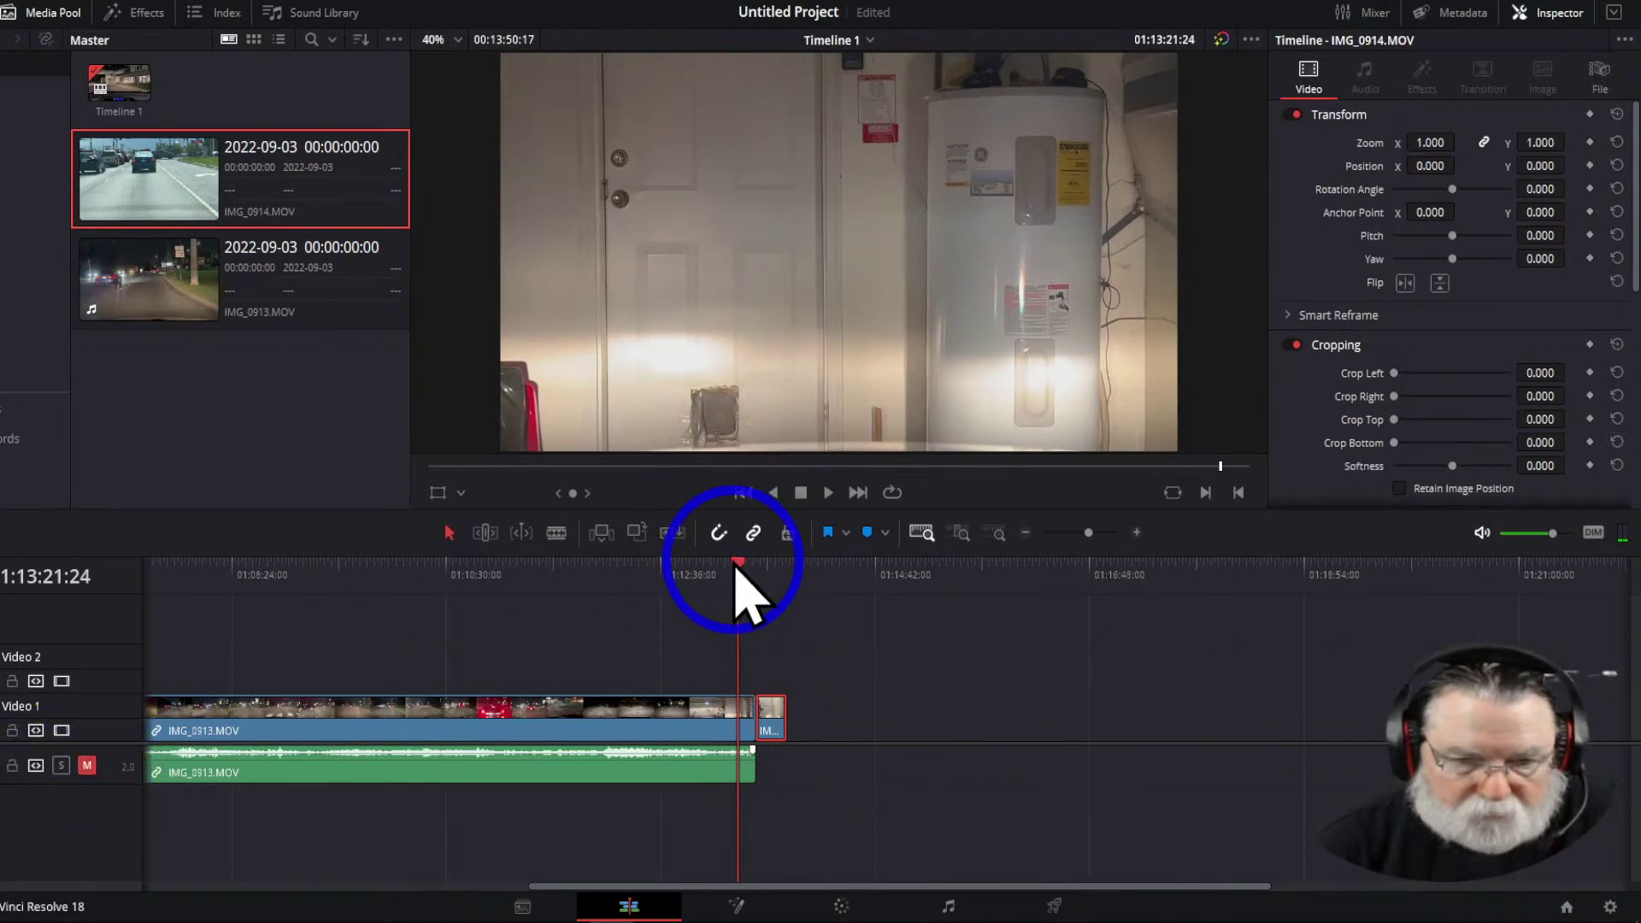
pyautogui.moveTo(735, 568); pyautogui.dragTo(755, 612)
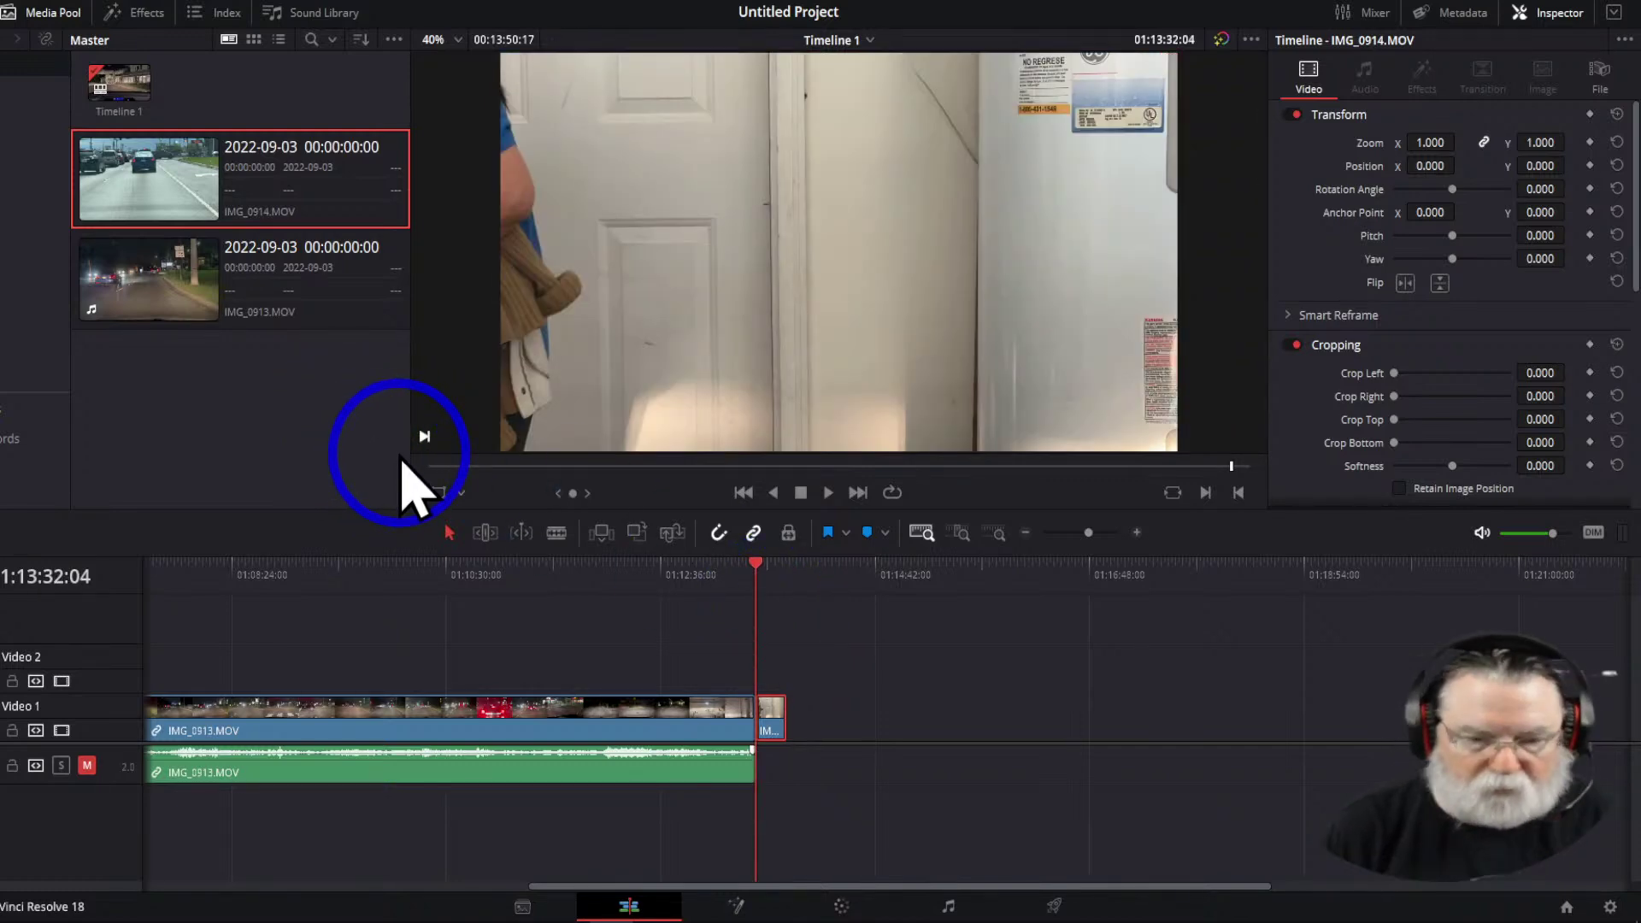
# Delete IMG_0913.MOV from the timeline and move IMG_0914.MOV to the start of Video 1
pyautogui.click(390, 714)
pyautogui.press('Delete')
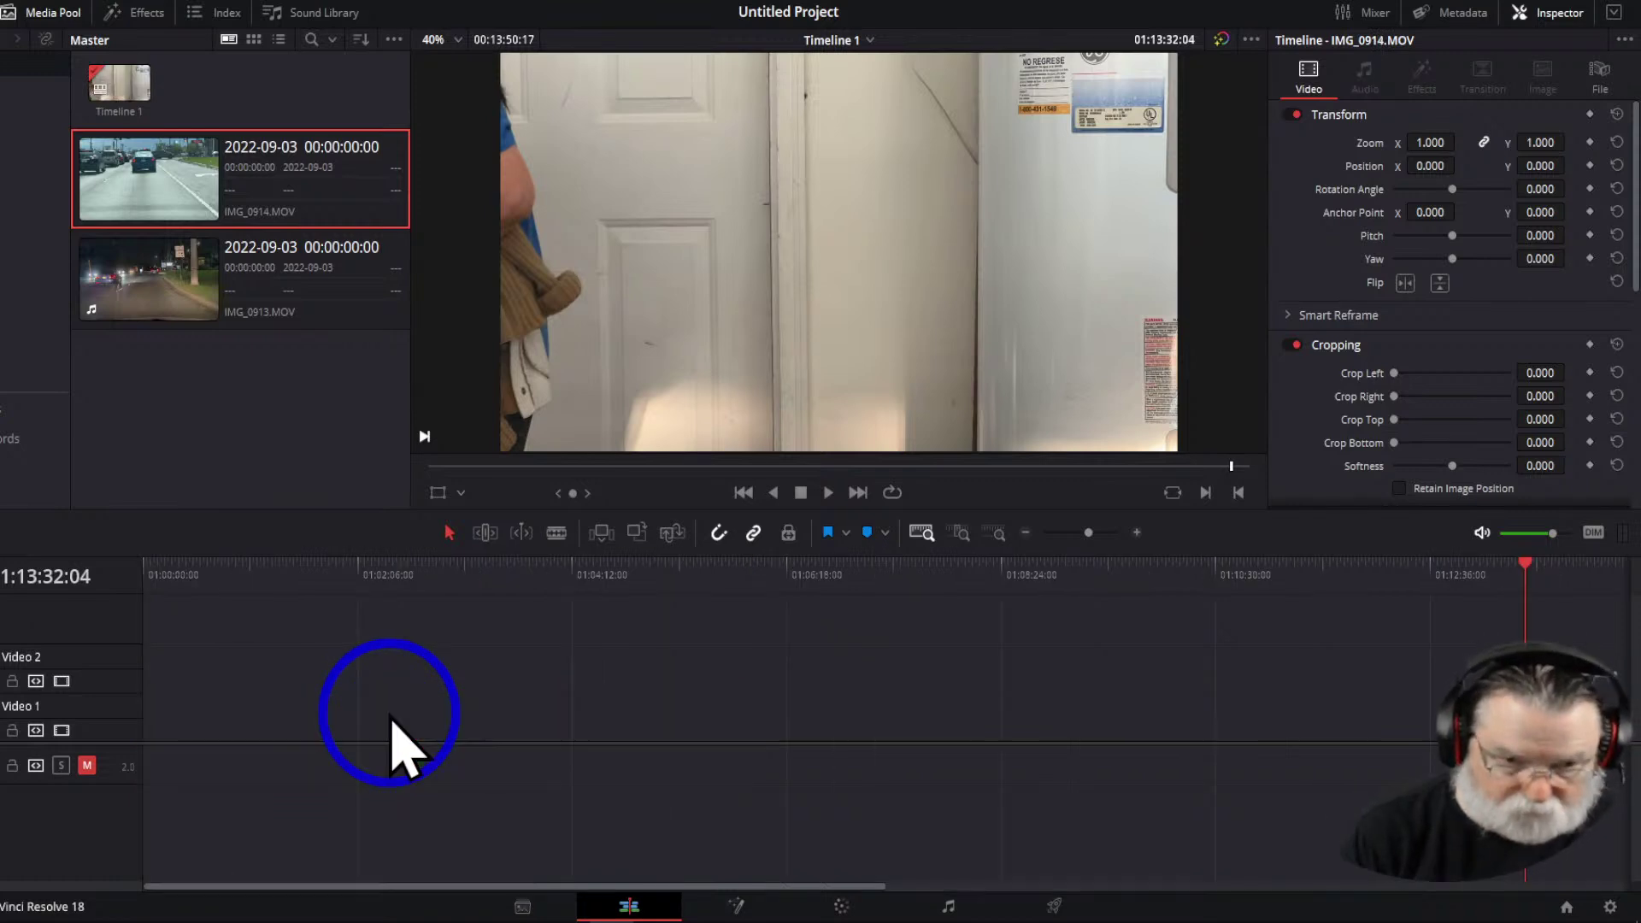
pyautogui.moveTo(727, 769); pyautogui.dragTo(168, 769)
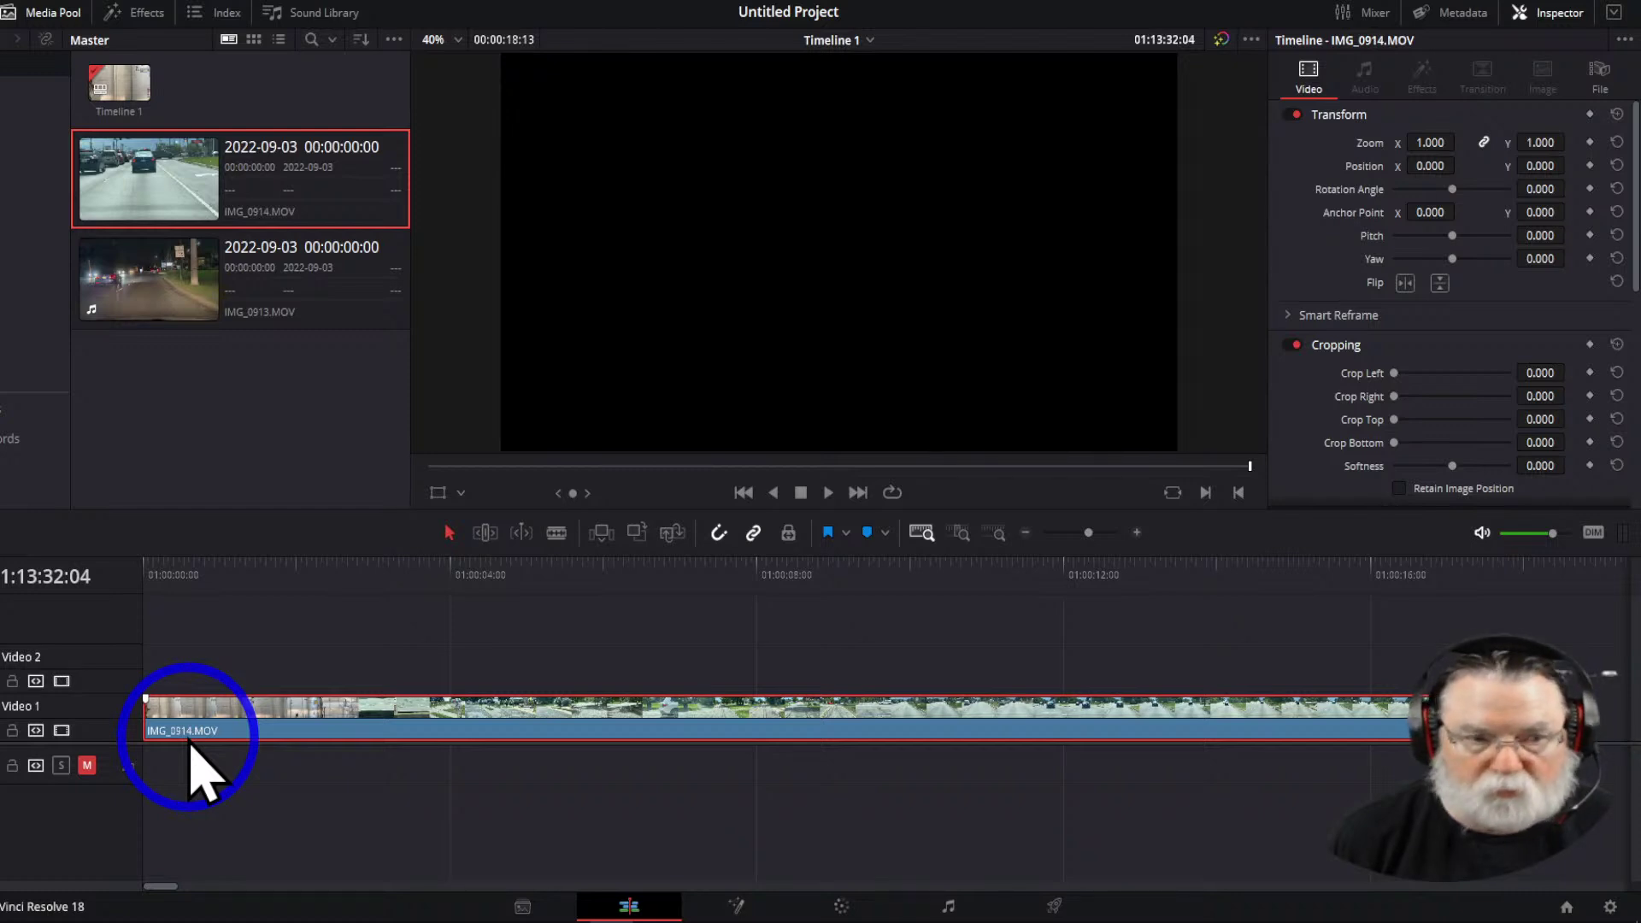
# Add IMG_0913.MOV to the timeline and position it on Video 1 directly after IMG_0914.MOV
pyautogui.click(308, 316)
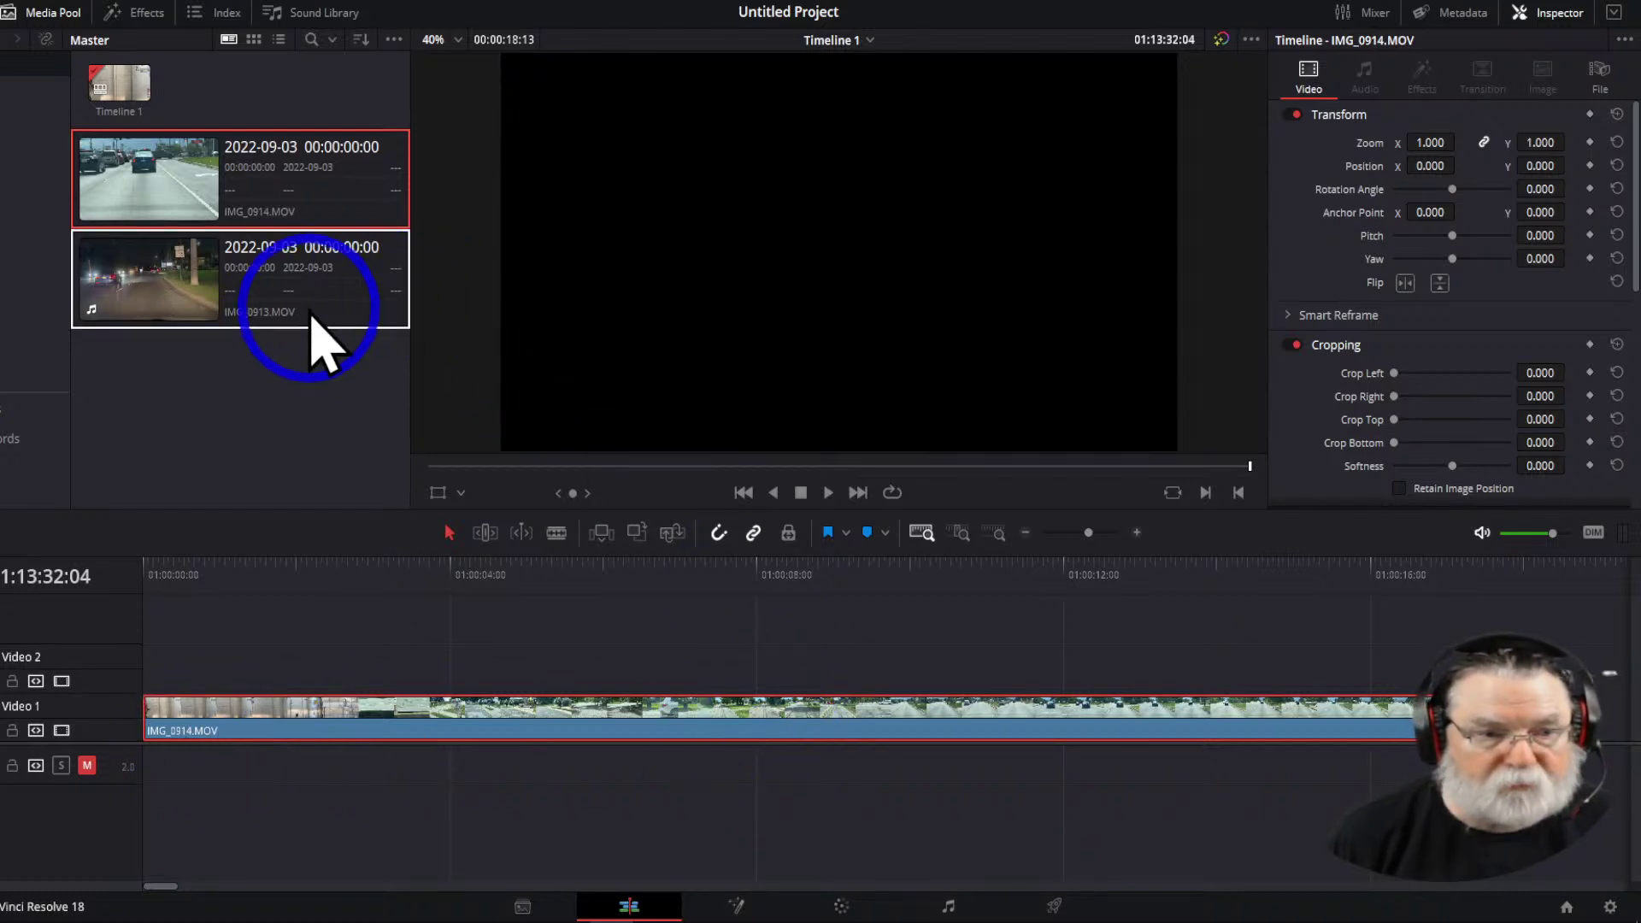
pyautogui.moveTo(299, 301); pyautogui.dragTo(580, 648)
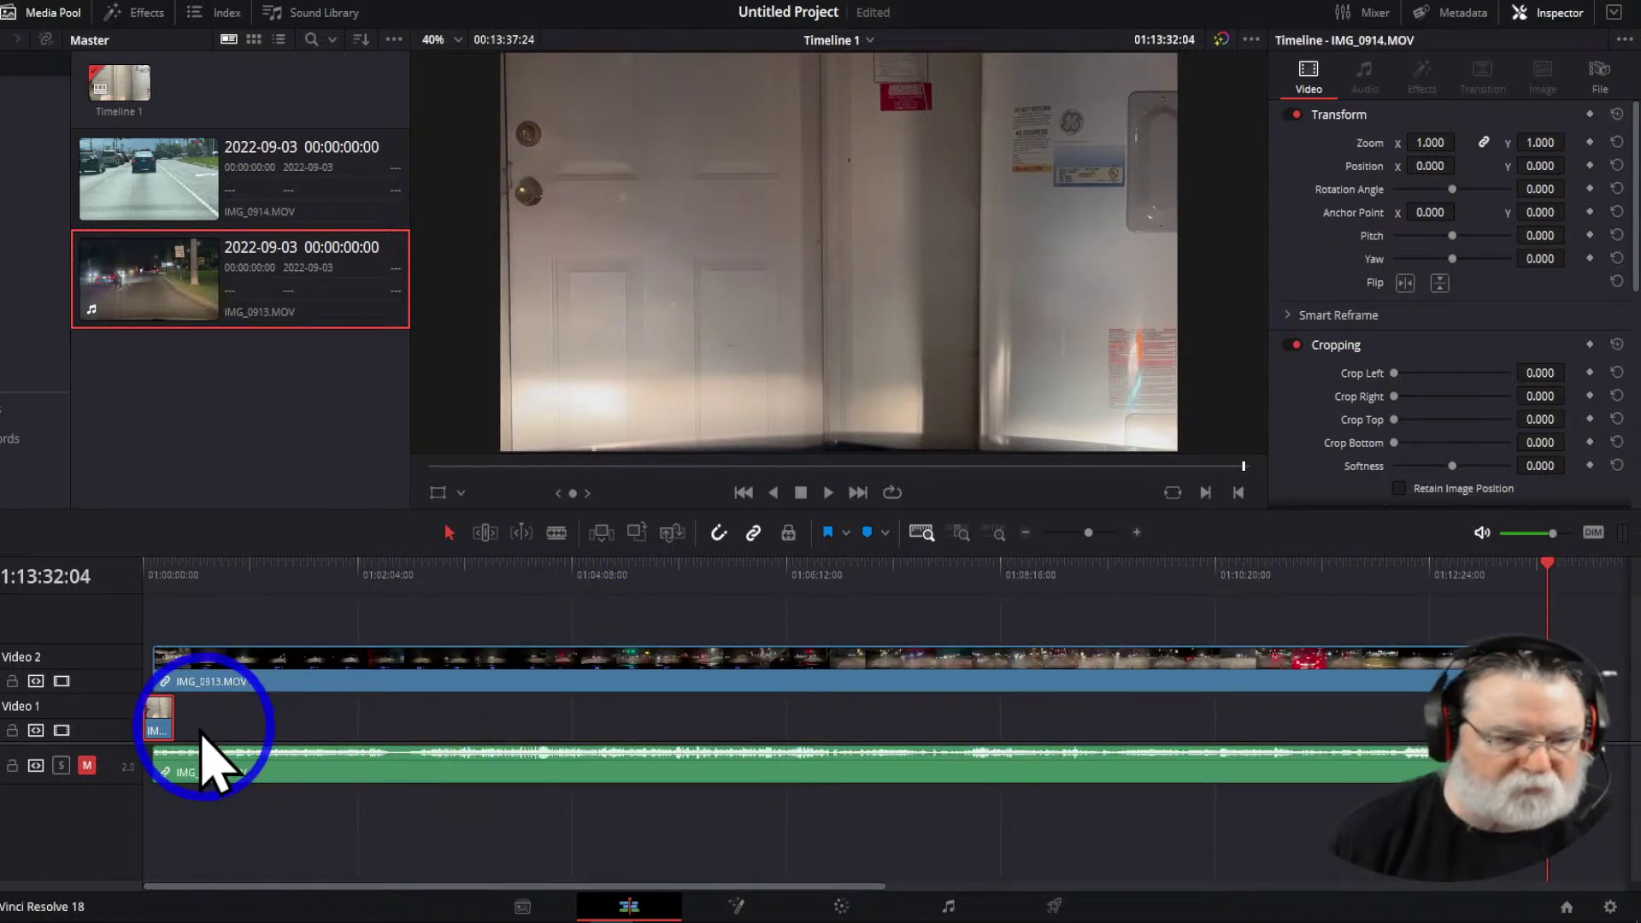
pyautogui.moveTo(320, 681); pyautogui.dragTo(348, 725)
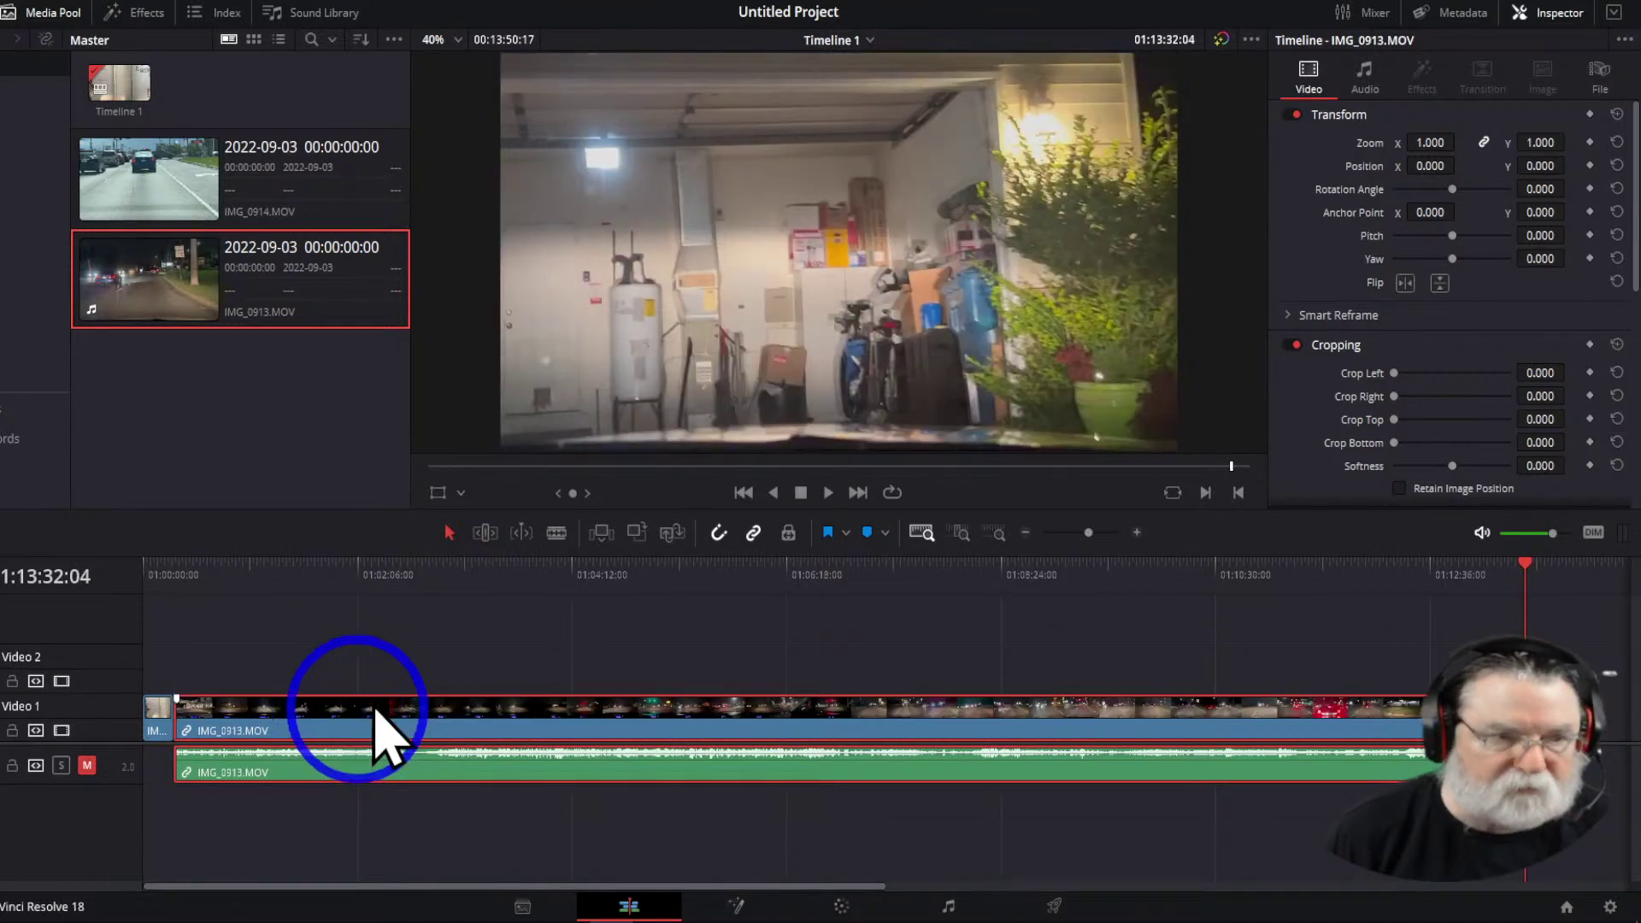
# Try to apply a Hexagon Iris transition between IMG_0914.MOV and IMG_0913.MOV on Video 1
pyautogui.click(136, 12)
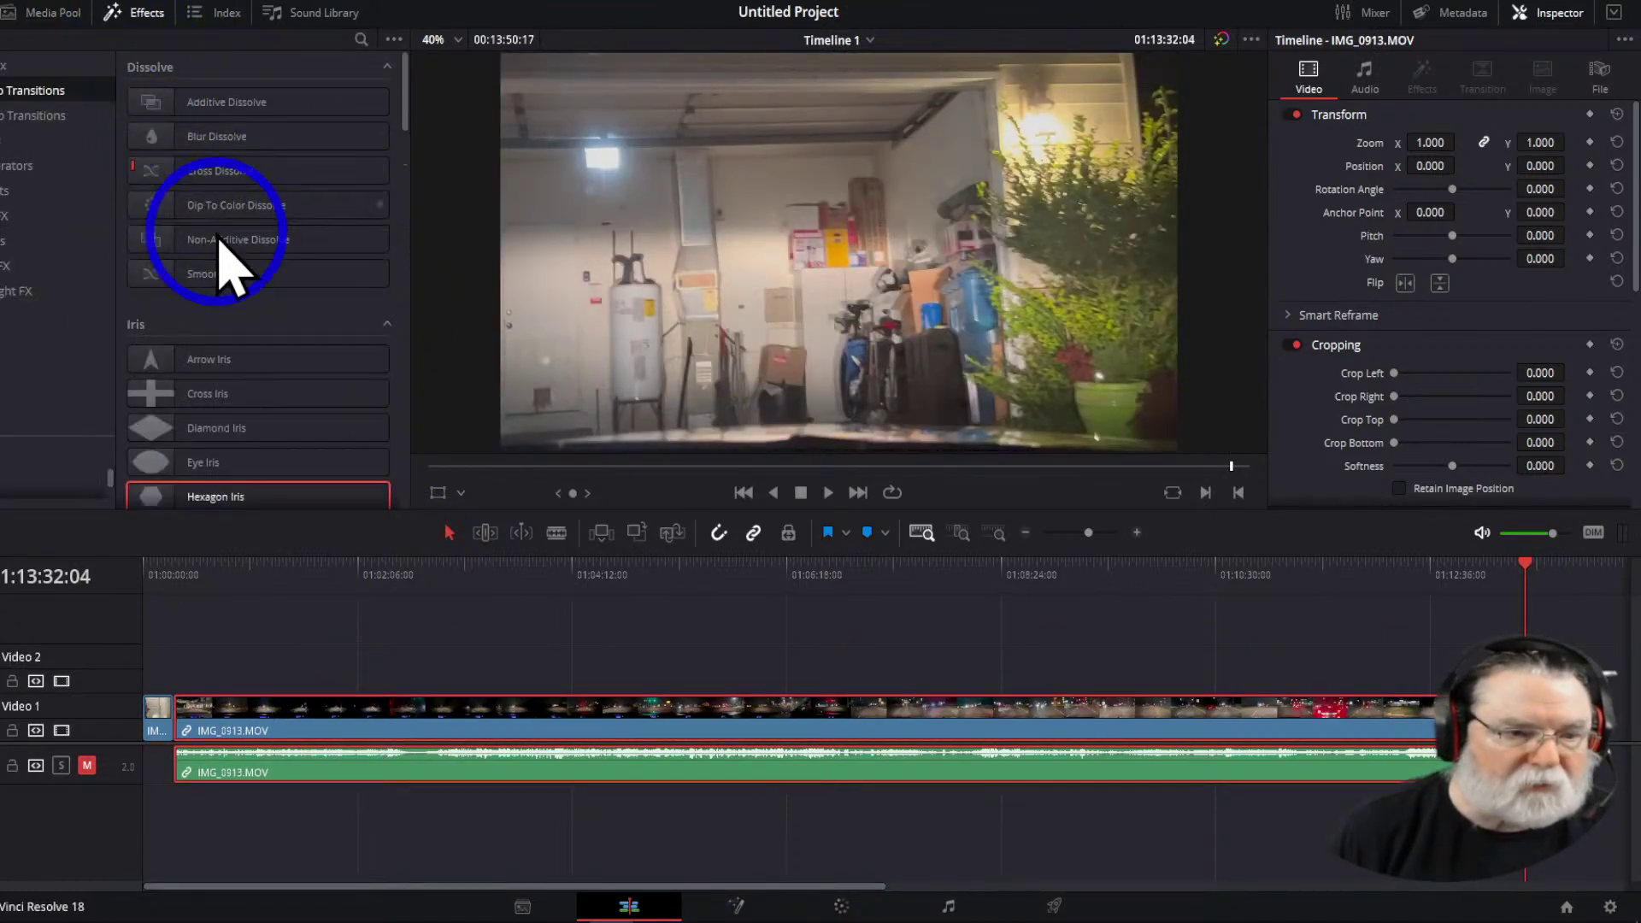
pyautogui.moveTo(208, 504); pyautogui.dragTo(229, 664)
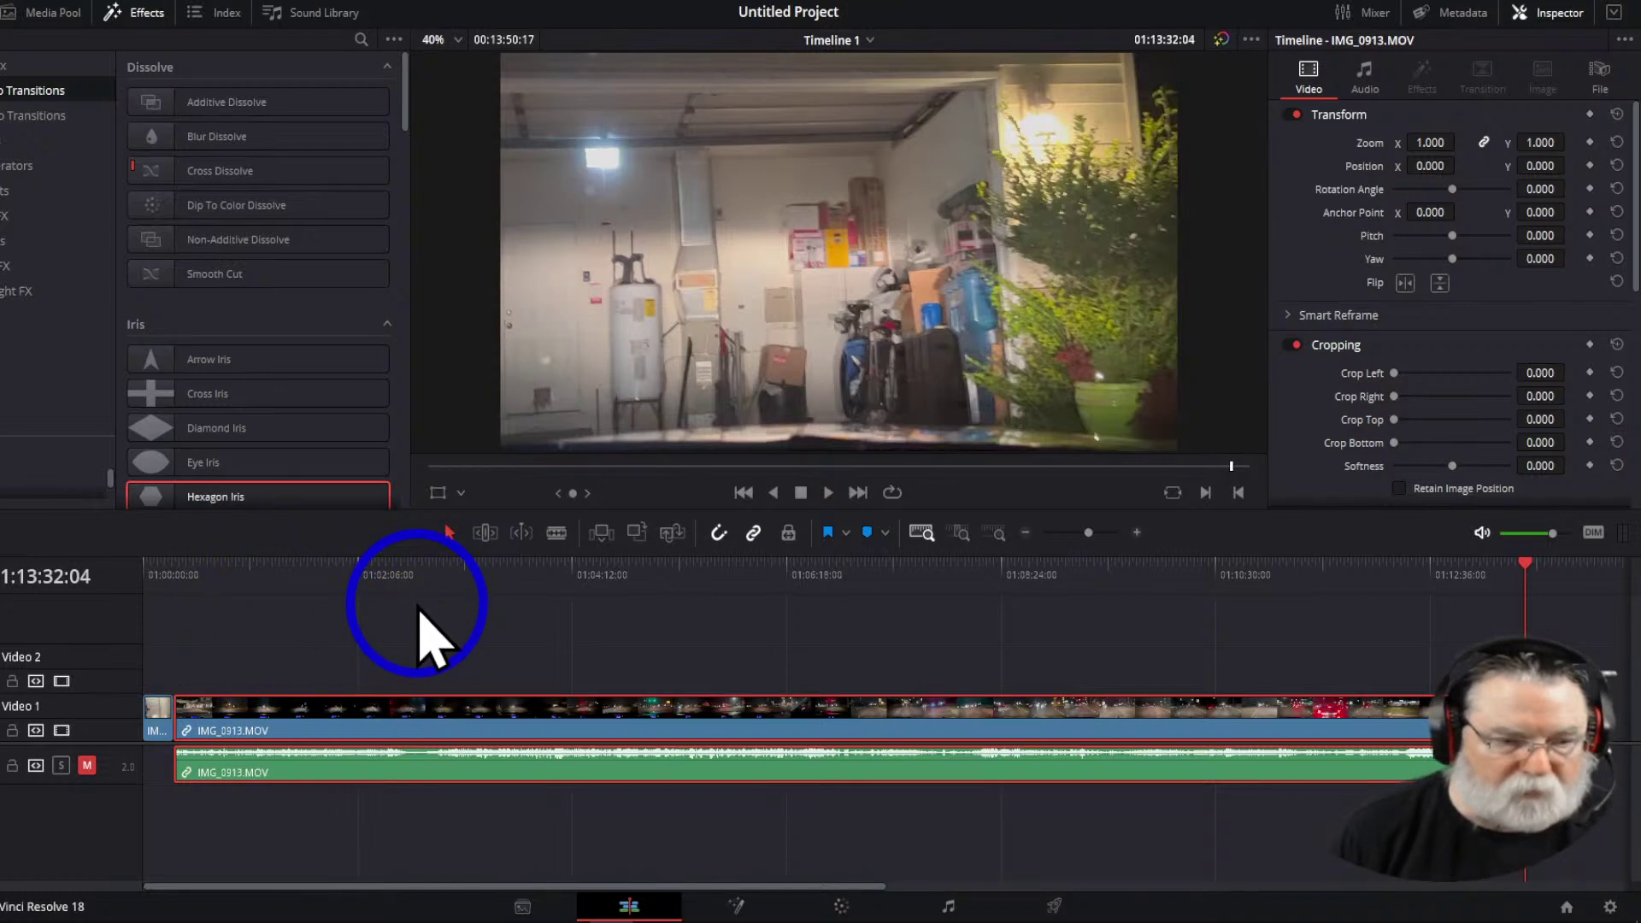
pyautogui.click(584, 650)
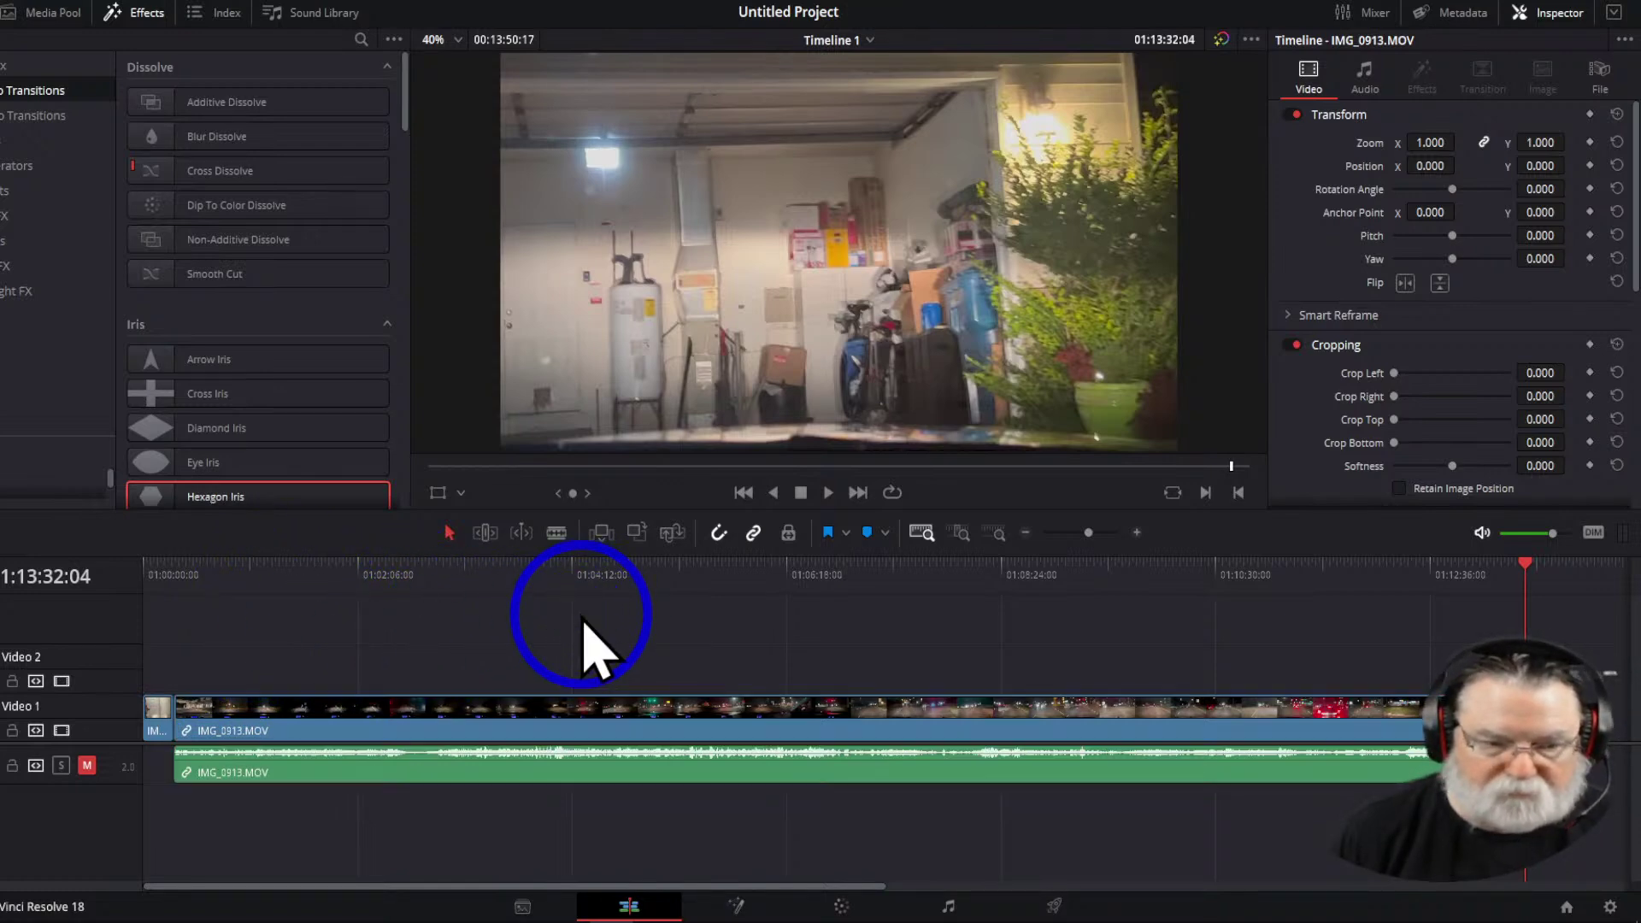
# Select the IMG_0914.MOV clip at the start of Video 1
pyautogui.click(159, 723)
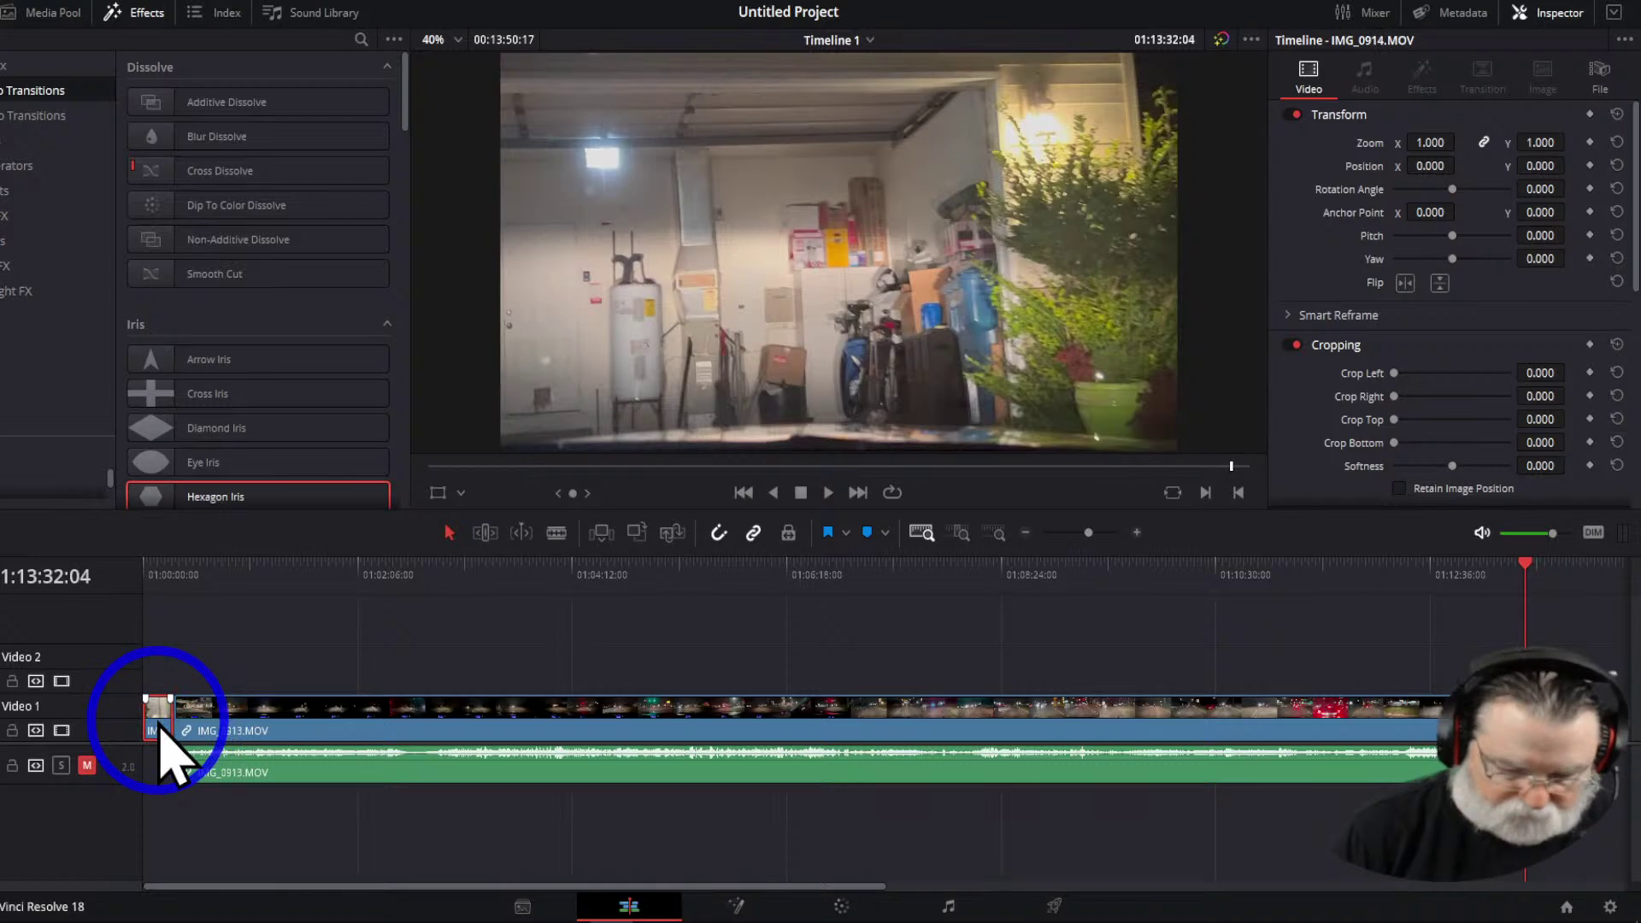
# Move IMG_0913.MOV to the timeline's start in place of the short IMG_0914.MOV clip and split it near 01:04:36
pyautogui.moveTo(458, 737); pyautogui.dragTo(396, 733)
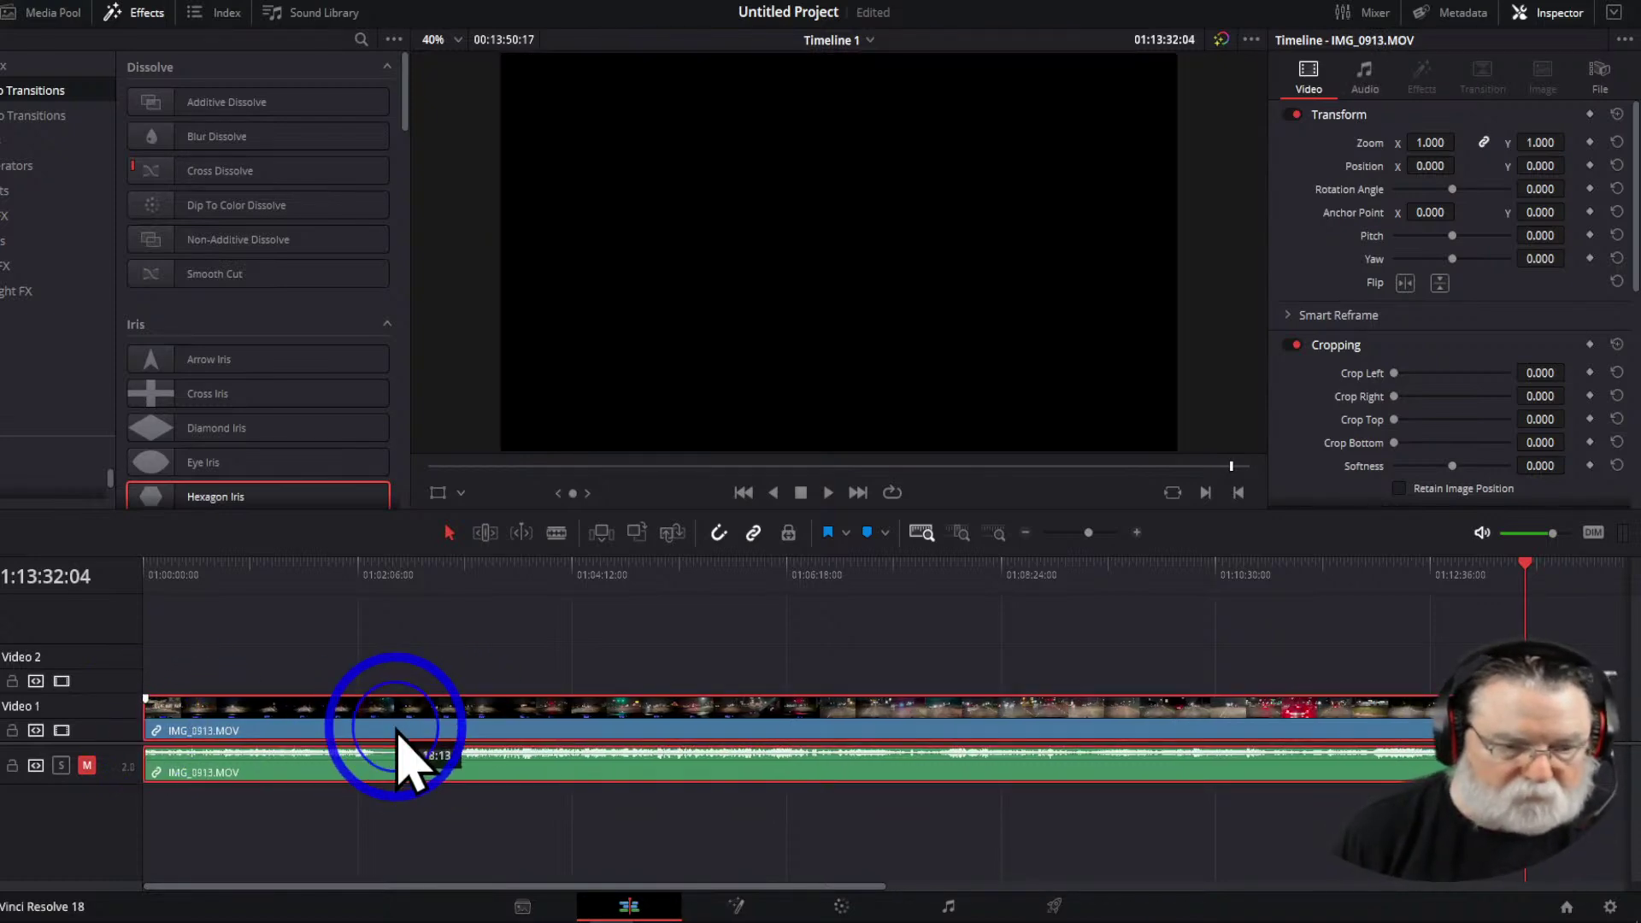
pyautogui.click(556, 533)
pyautogui.click(622, 720)
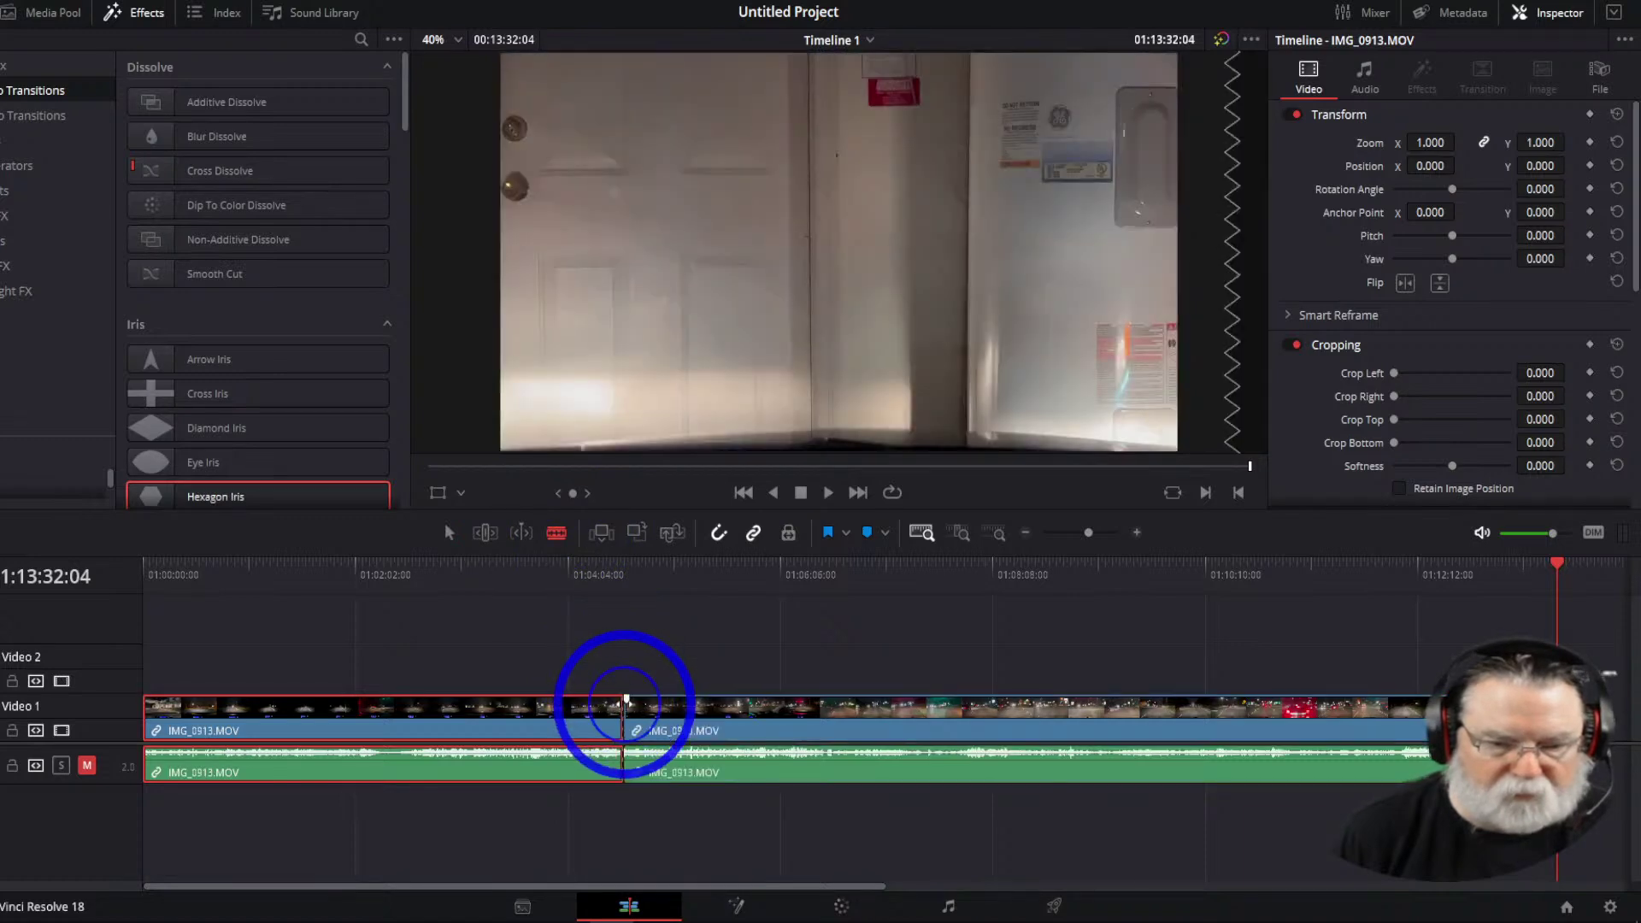
# Shift the second IMG_0913.MOV segment later to leave a gap of about 22 seconds and park the playhead at 01:03:30:17
pyautogui.click(449, 533)
pyautogui.moveTo(667, 725); pyautogui.dragTo(726, 720)
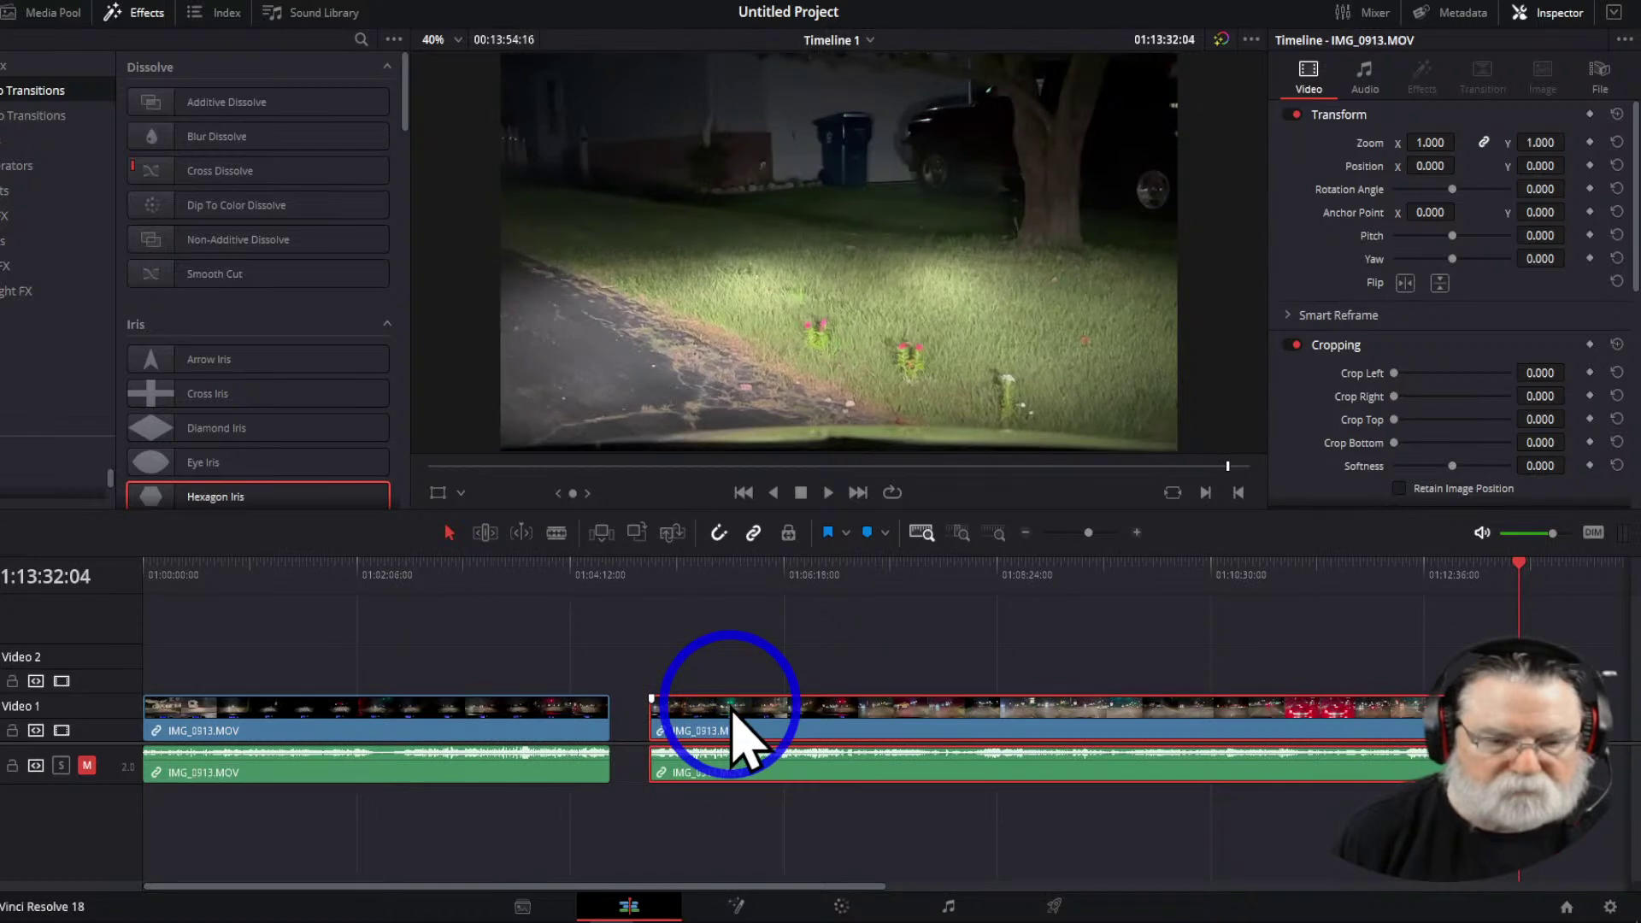
pyautogui.click(607, 571)
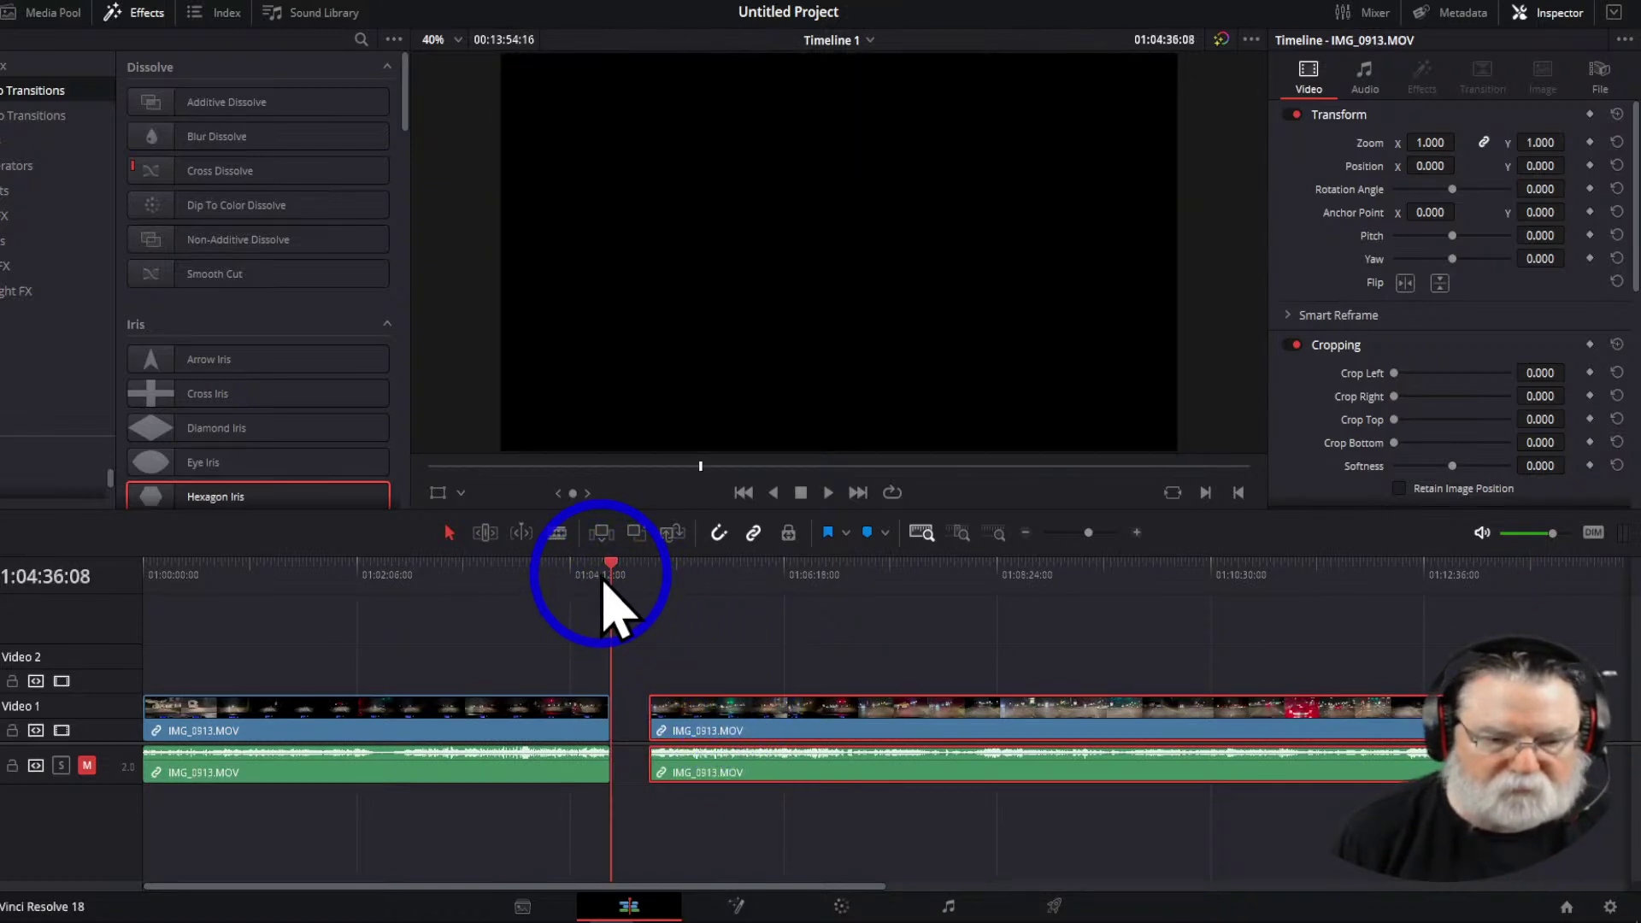
pyautogui.moveTo(608, 578); pyautogui.dragTo(502, 590)
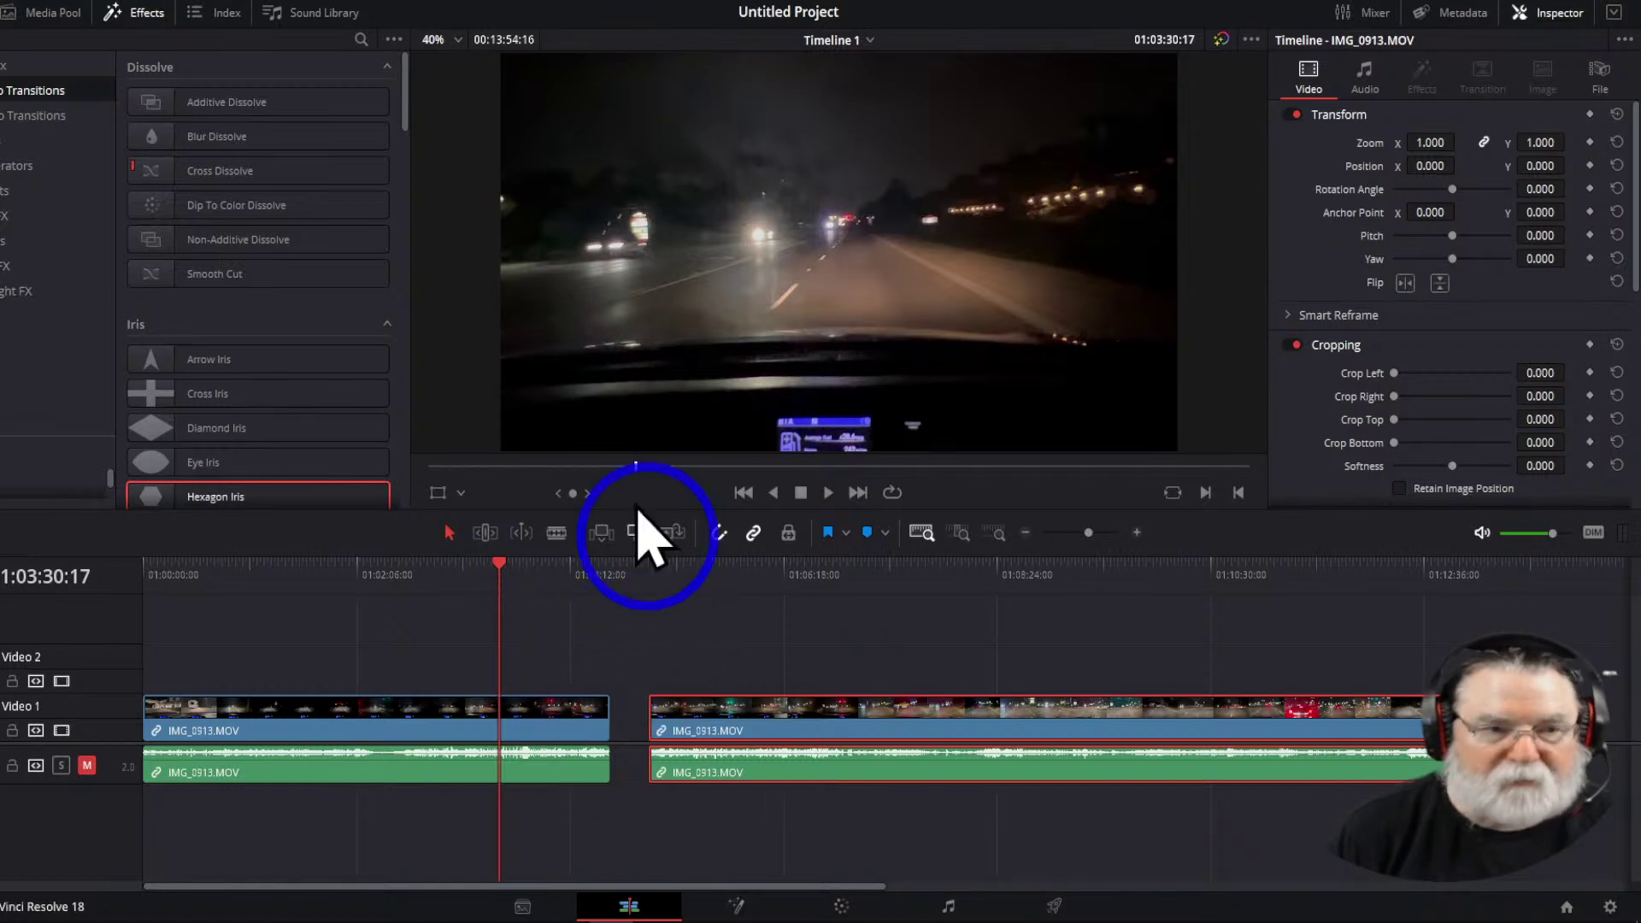
# Try to add a Blur Dissolve transition at the cut between the two IMG_0913.MOV segments
pyautogui.click(132, 28)
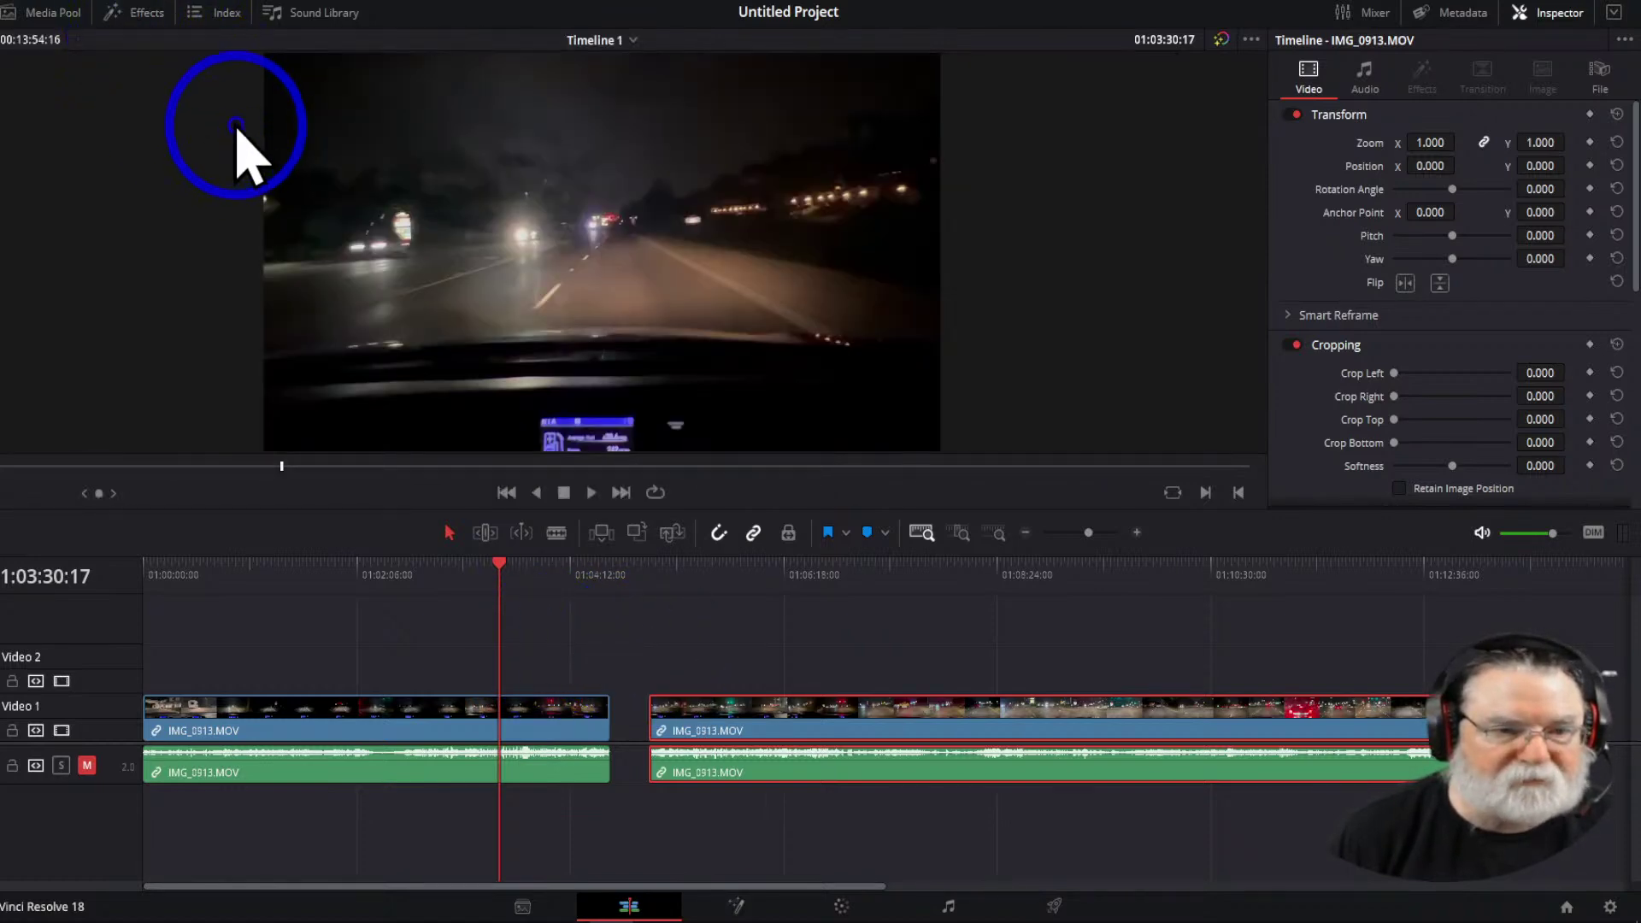
pyautogui.click(139, 25)
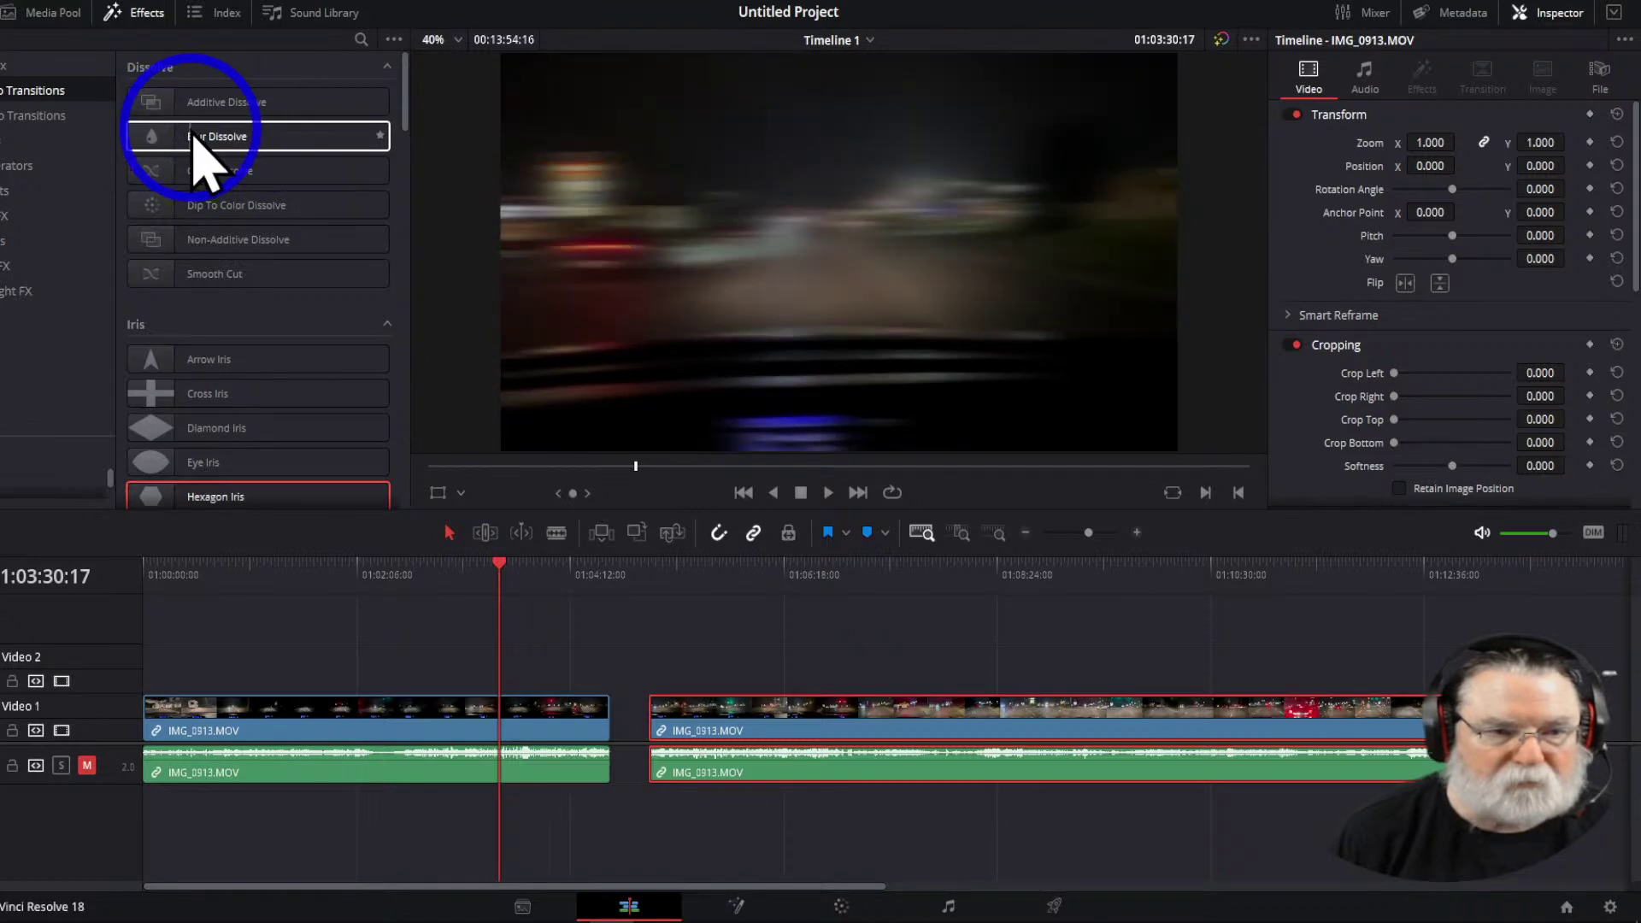
pyautogui.moveTo(205, 141)
pyautogui.mouseDown()
pyautogui.moveTo(470, 569)
pyautogui.moveTo(833, 707)
pyautogui.moveTo(827, 722)
pyautogui.mouseUp()
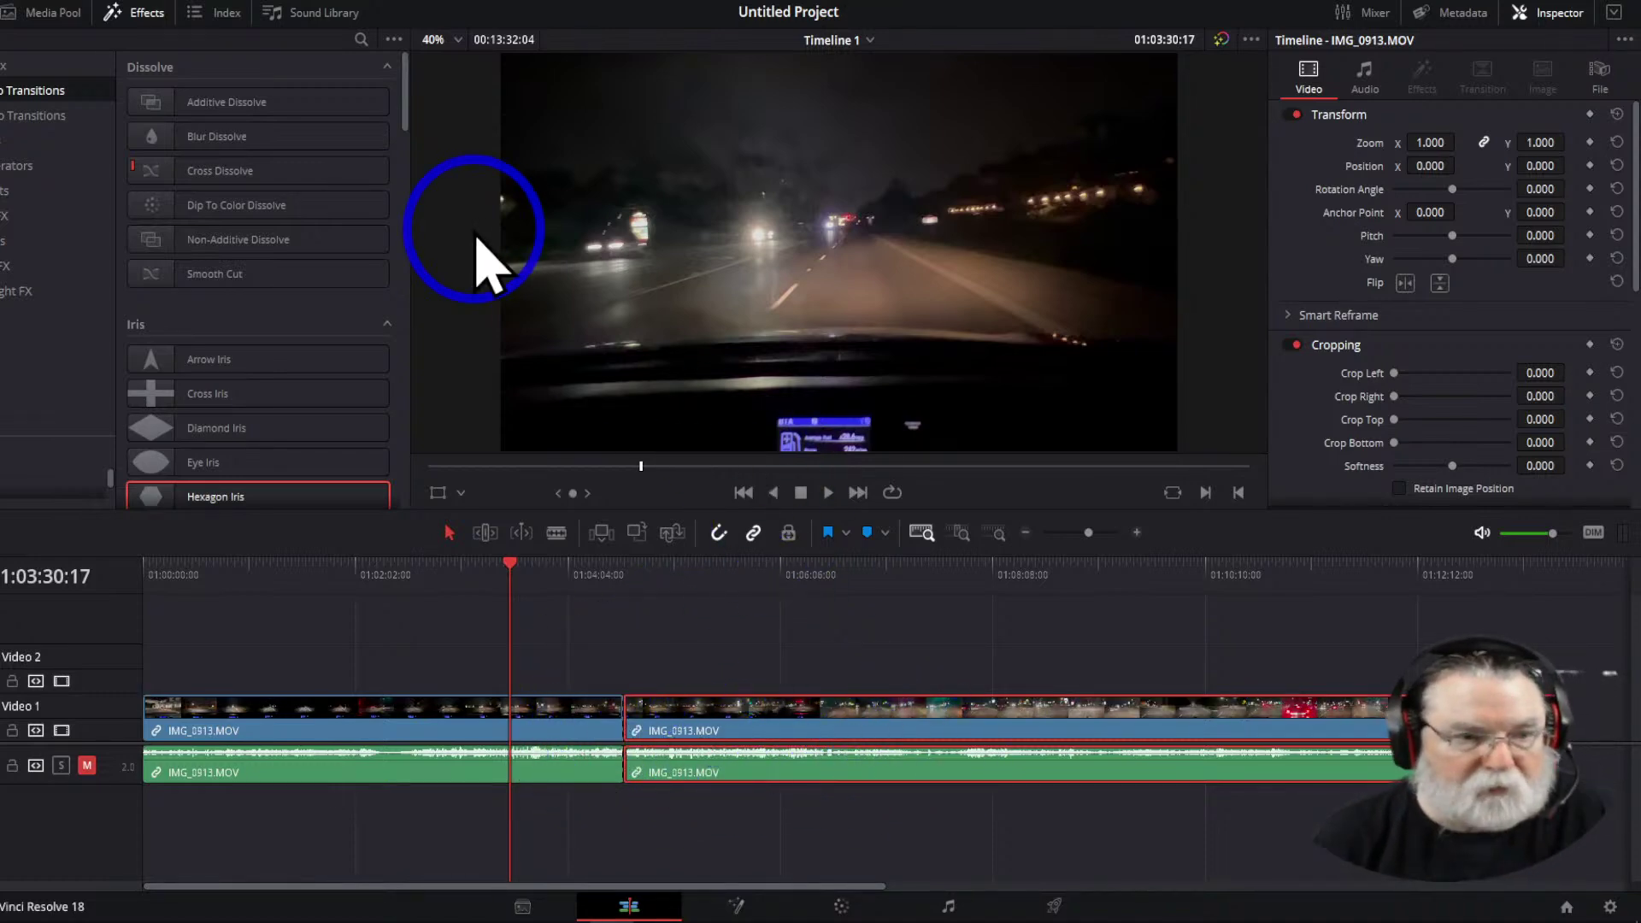
pyautogui.moveTo(213, 137); pyautogui.dragTo(607, 659)
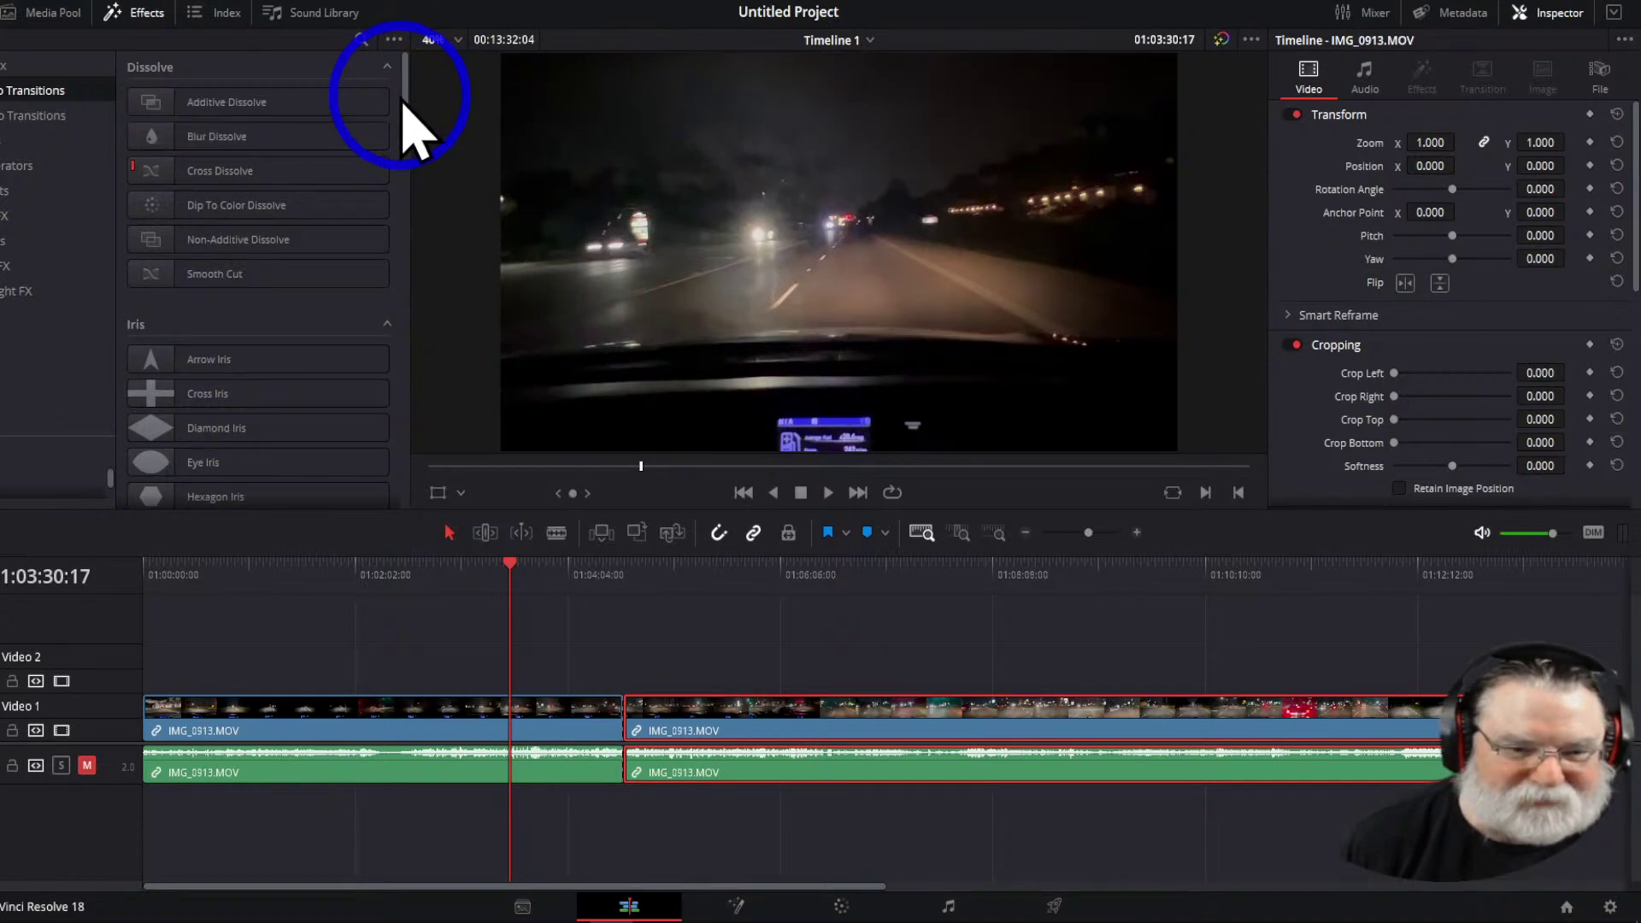
# Apply the Essential Showcase Zoom effect to the first IMG_0913.MOV segment and view it at 01:04:03:04
pyautogui.scroll(-1, 410, 116)
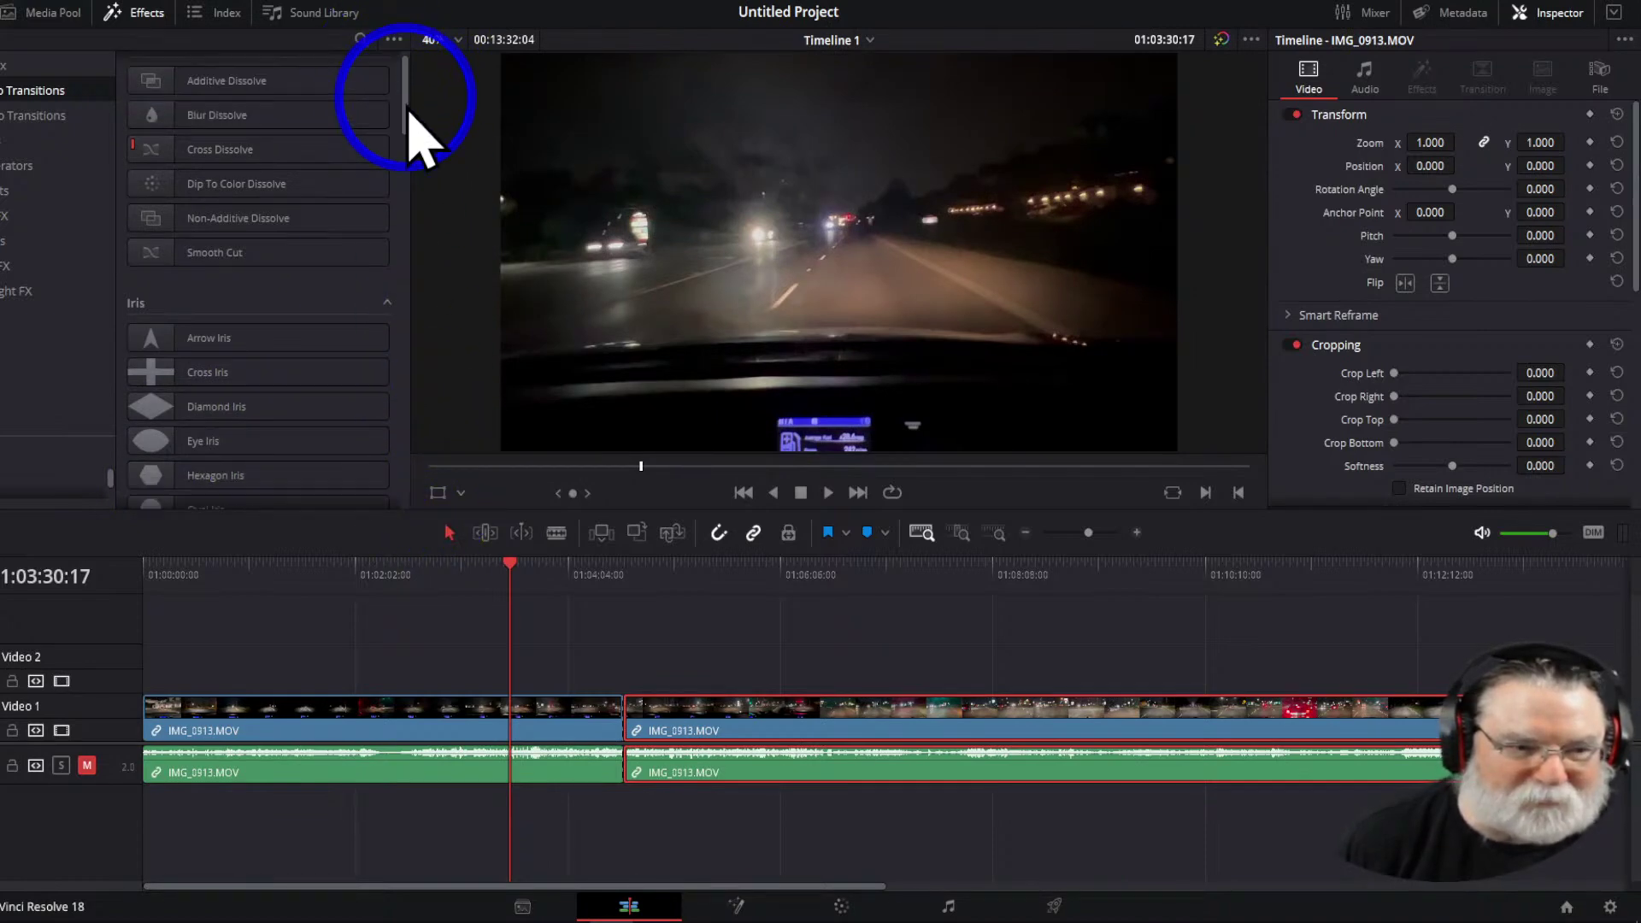
pyautogui.moveTo(409, 115); pyautogui.dragTo(393, 473)
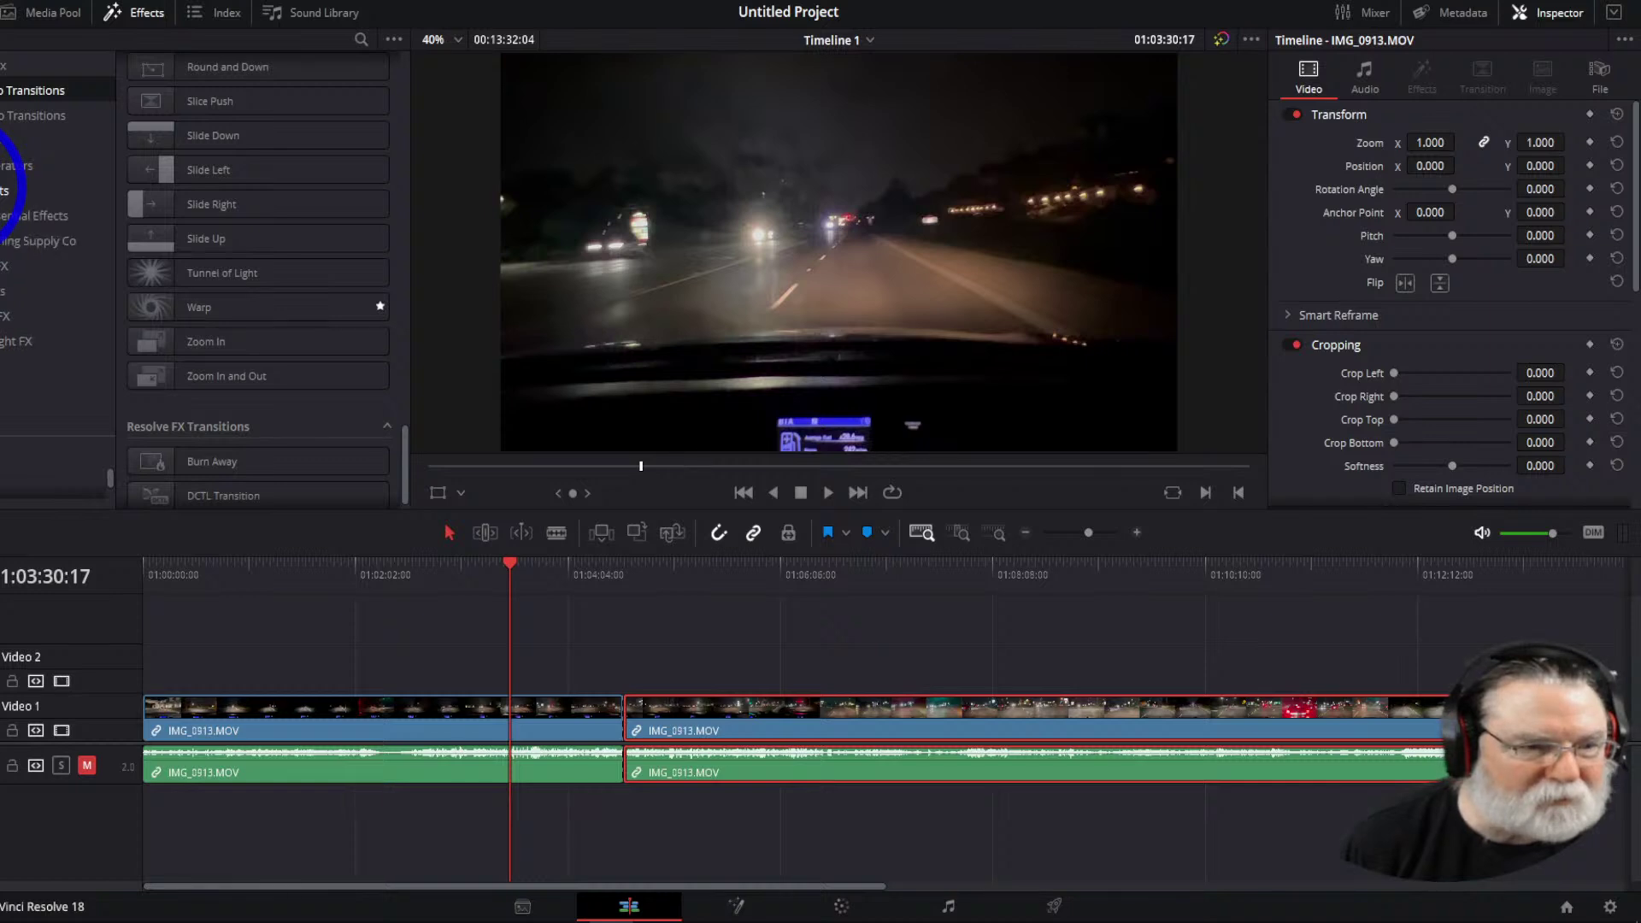
pyautogui.click(25, 215)
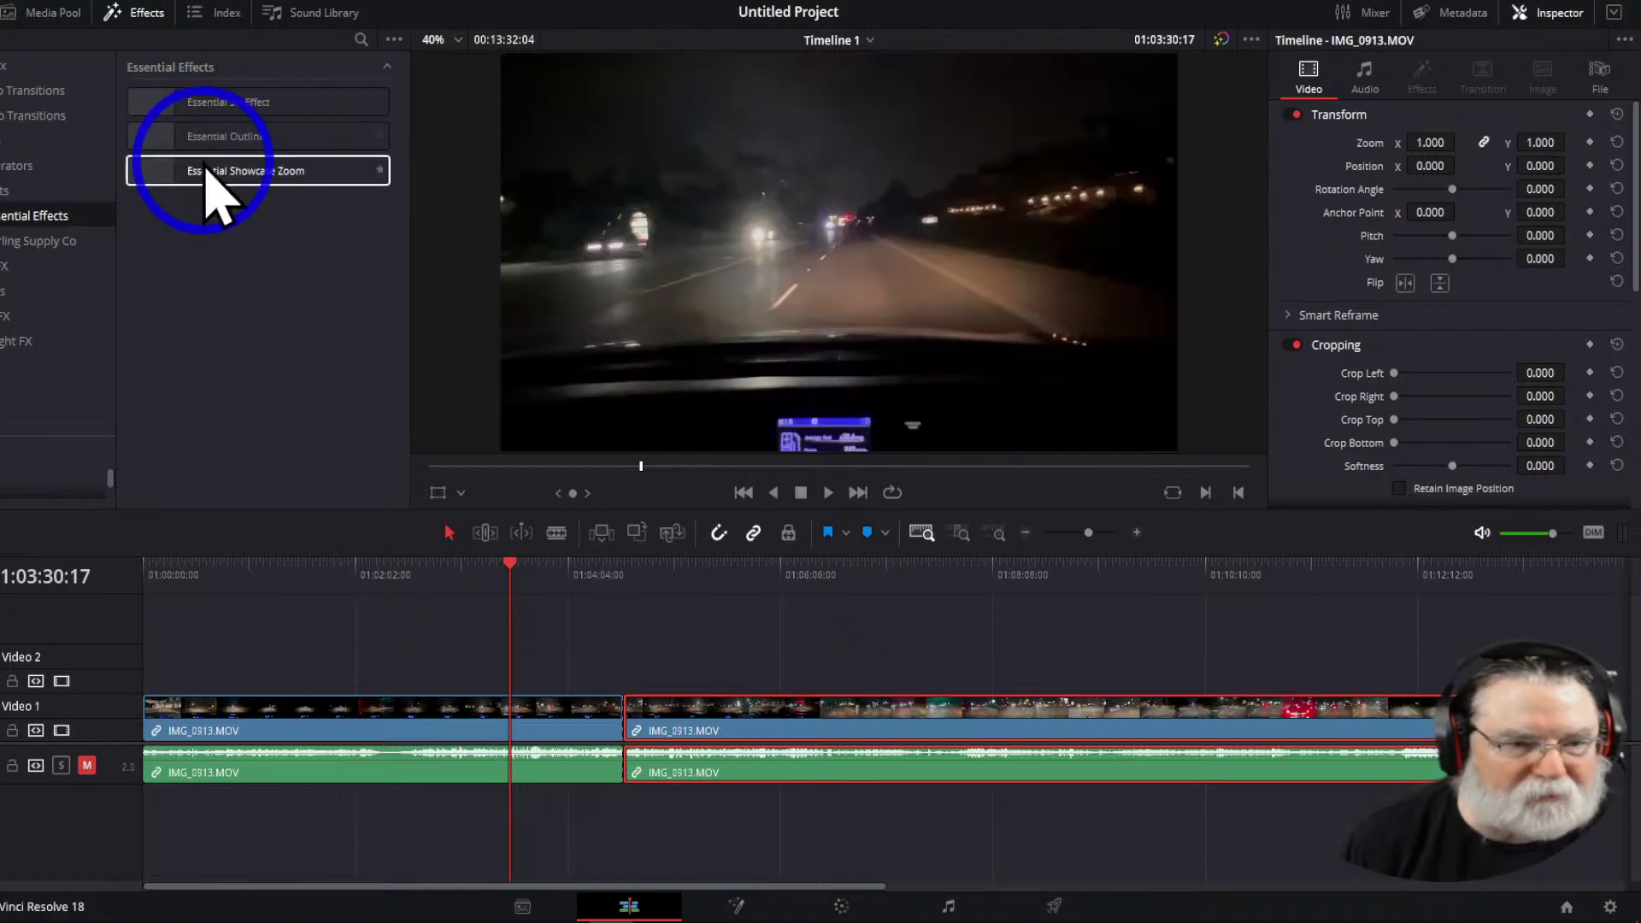
pyautogui.moveTo(227, 168); pyautogui.dragTo(658, 714)
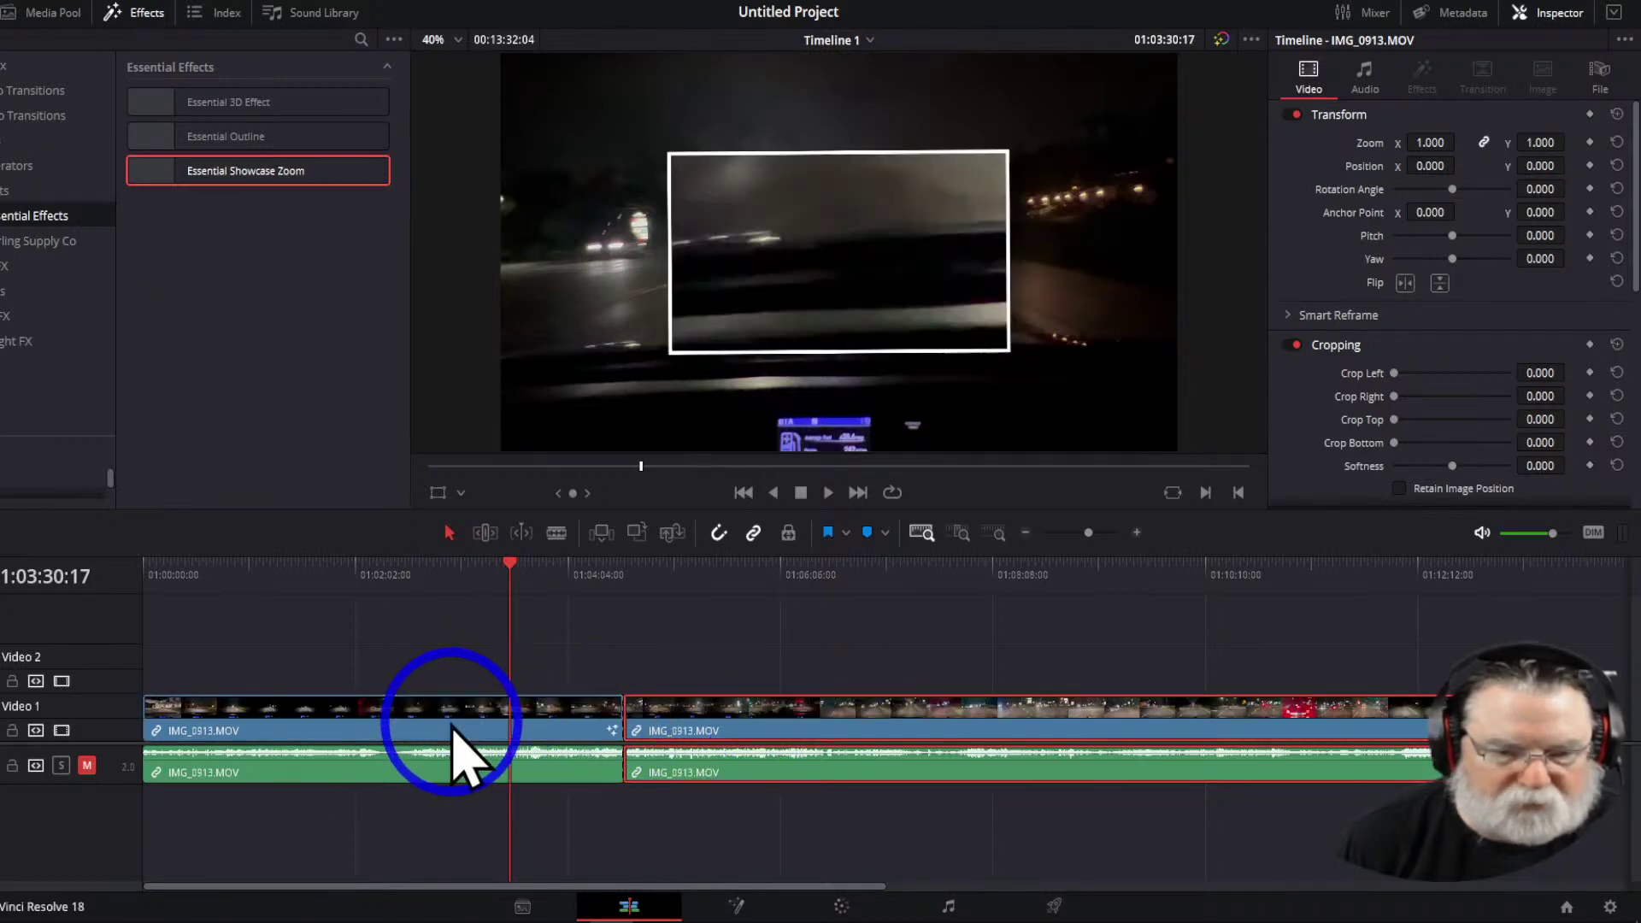
pyautogui.click(500, 565)
pyautogui.moveTo(500, 565); pyautogui.dragTo(566, 578)
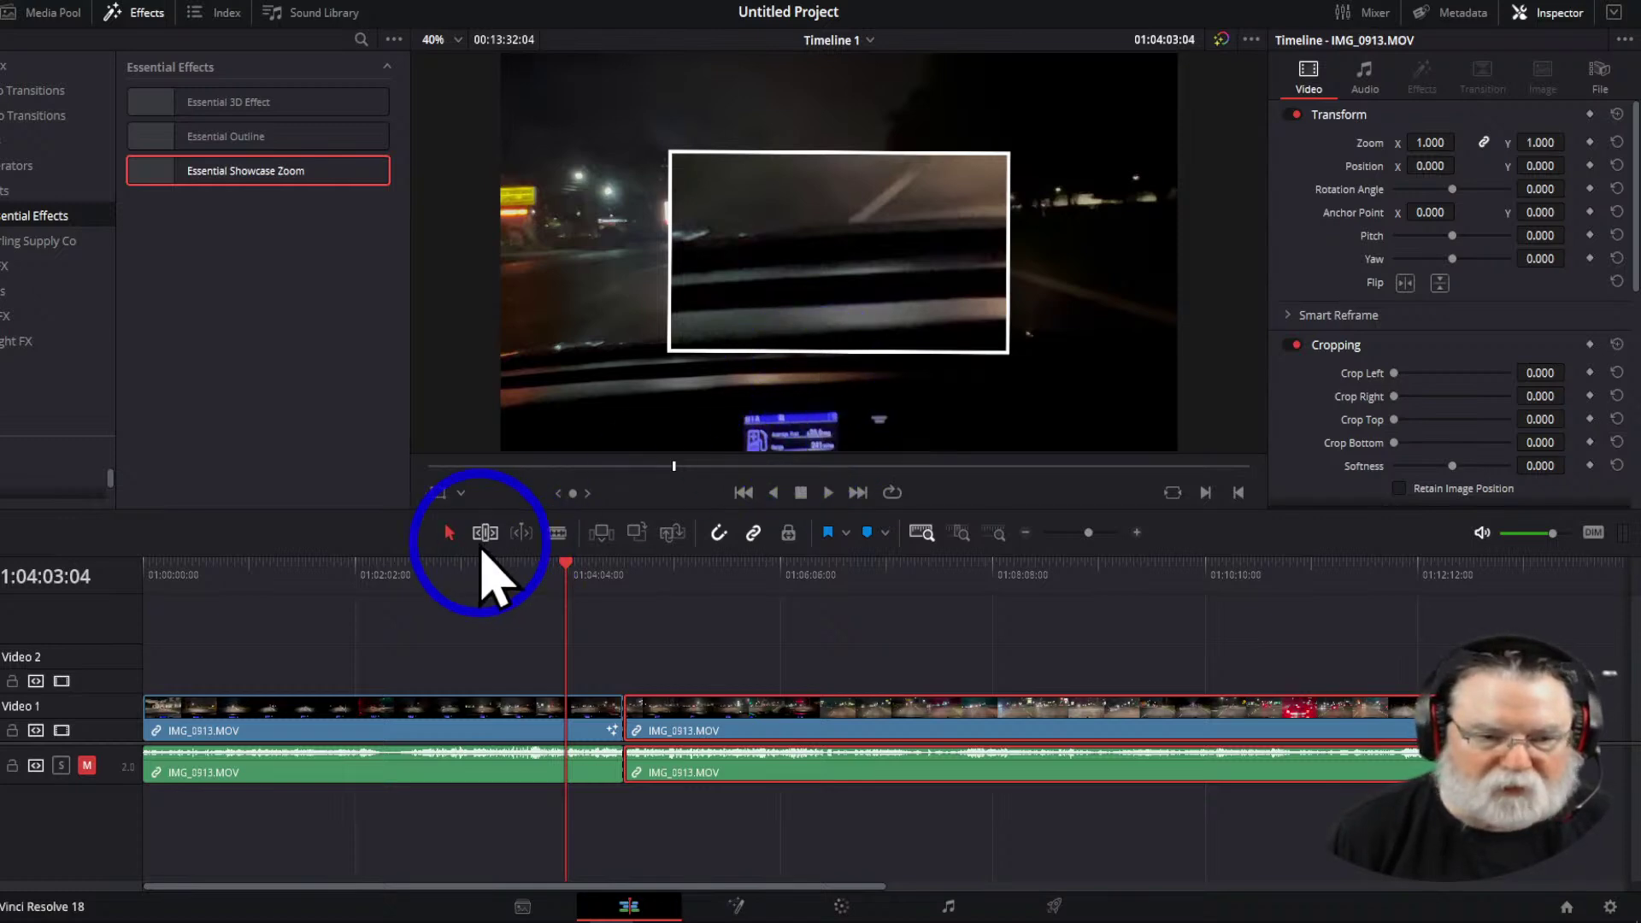
# Reposition the second segment's image with the transform overlay to about X -7.552, Y 20.140, also shifting its anchor point
pyautogui.click(451, 492)
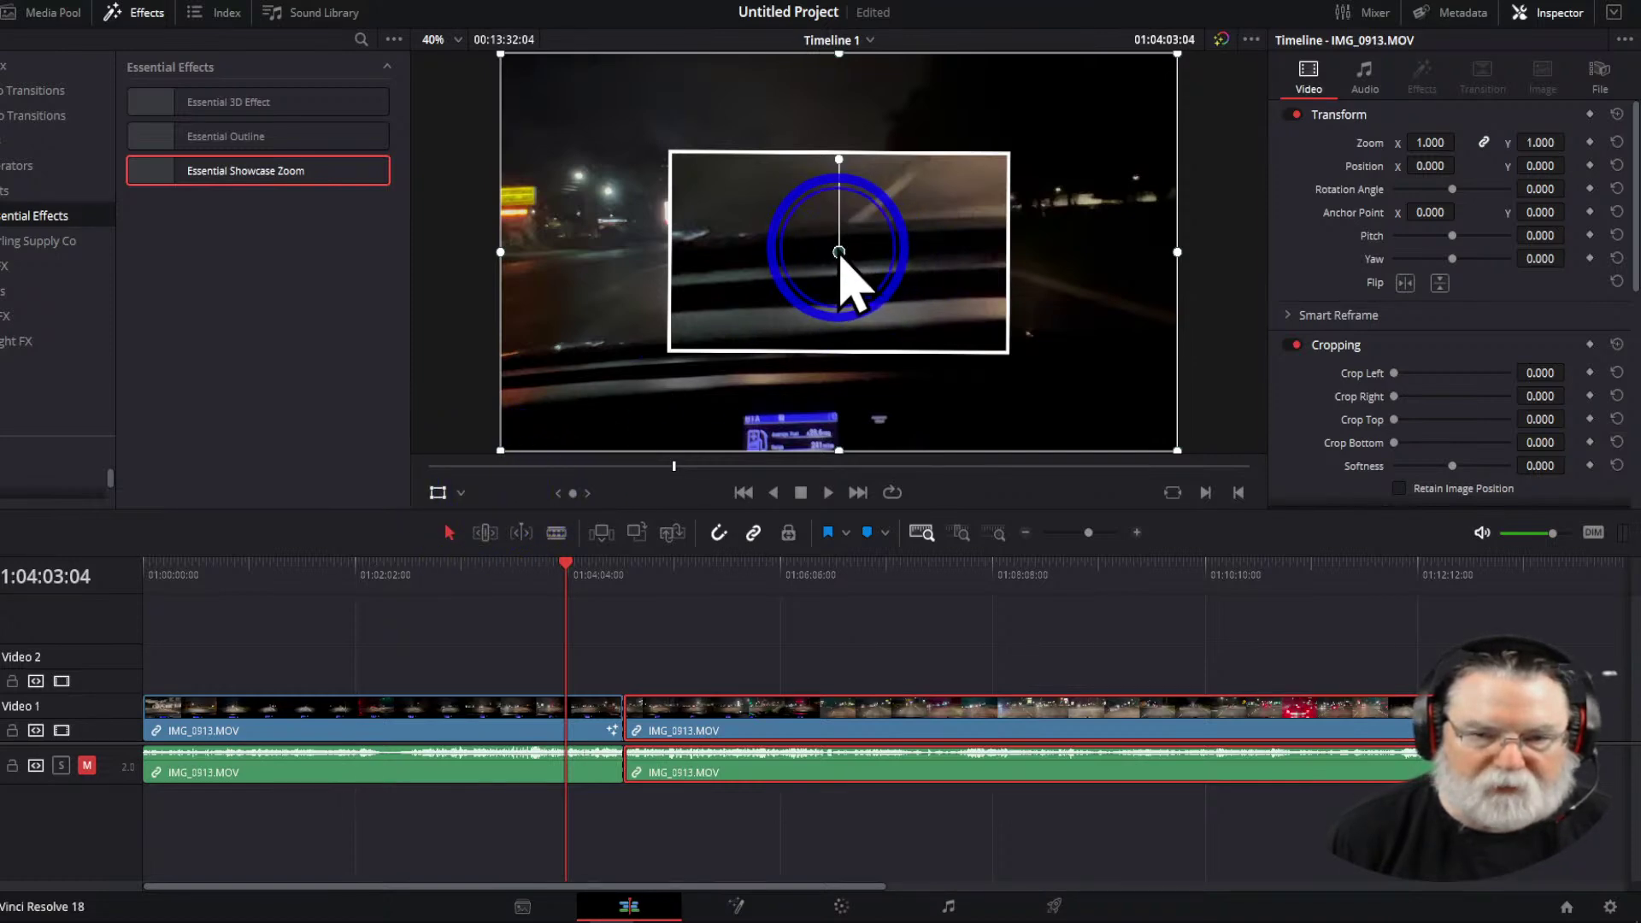
pyautogui.moveTo(838, 252)
pyautogui.mouseDown()
pyautogui.moveTo(846, 327)
pyautogui.moveTo(824, 402)
pyautogui.moveTo(840, 222)
pyautogui.mouseUp()
pyautogui.moveTo(853, 269); pyautogui.dragTo(851, 276)
# Switch the viewer's on-screen controls to Fusion Overlay and select the first IMG_0913.MOV segment
pyautogui.click(485, 511)
pyautogui.click(497, 622)
pyautogui.click(497, 619)
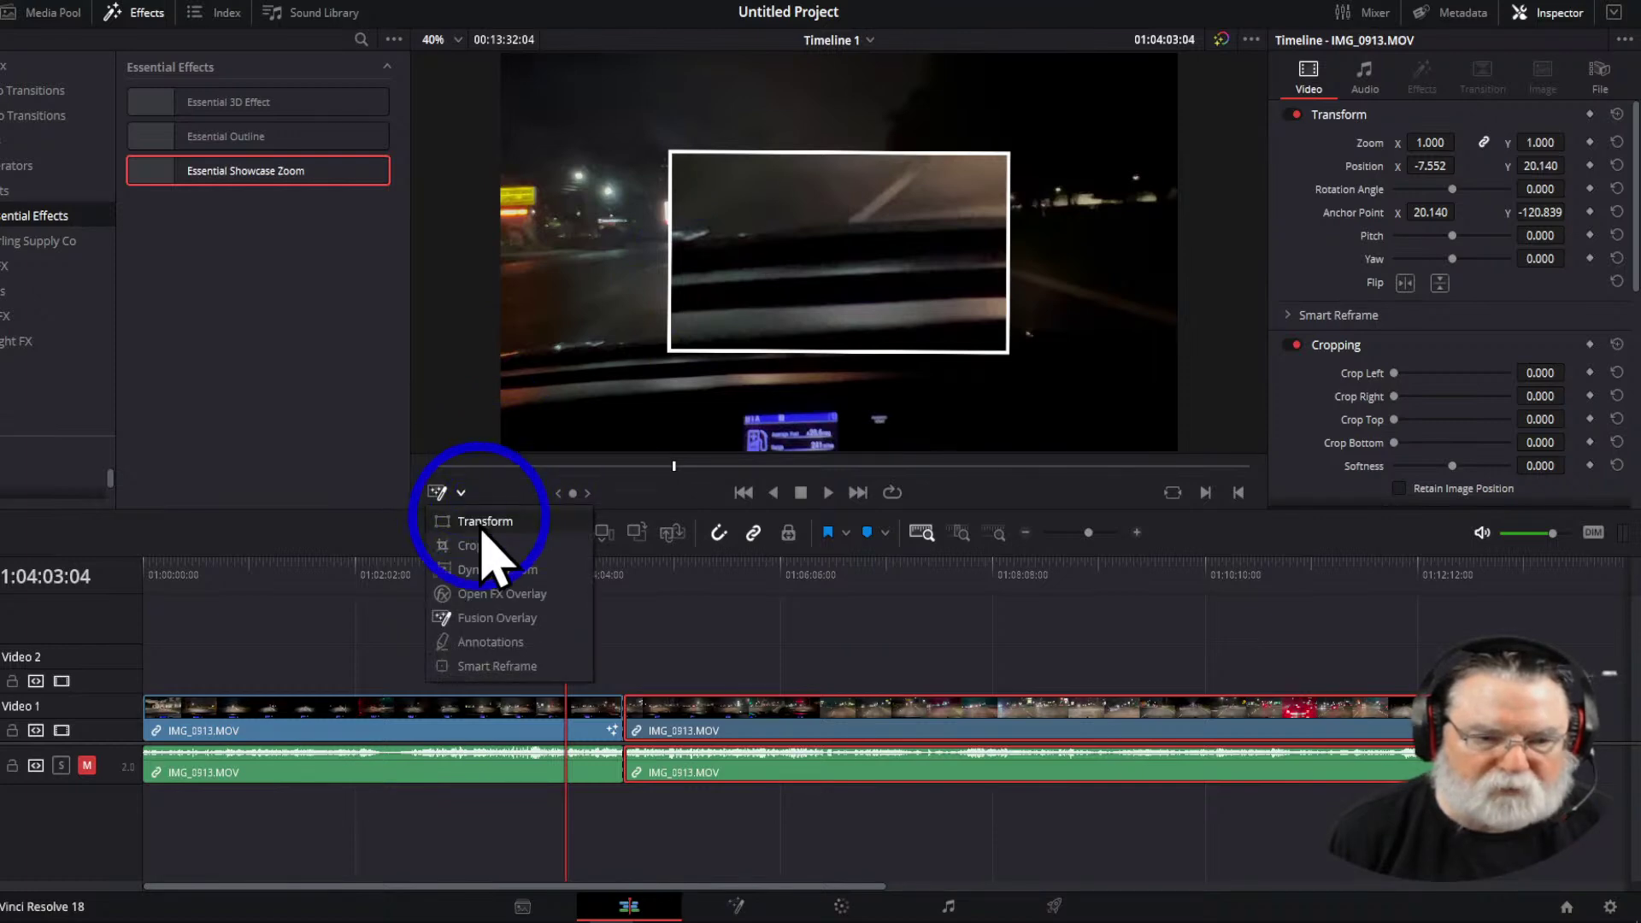
pyautogui.click(504, 618)
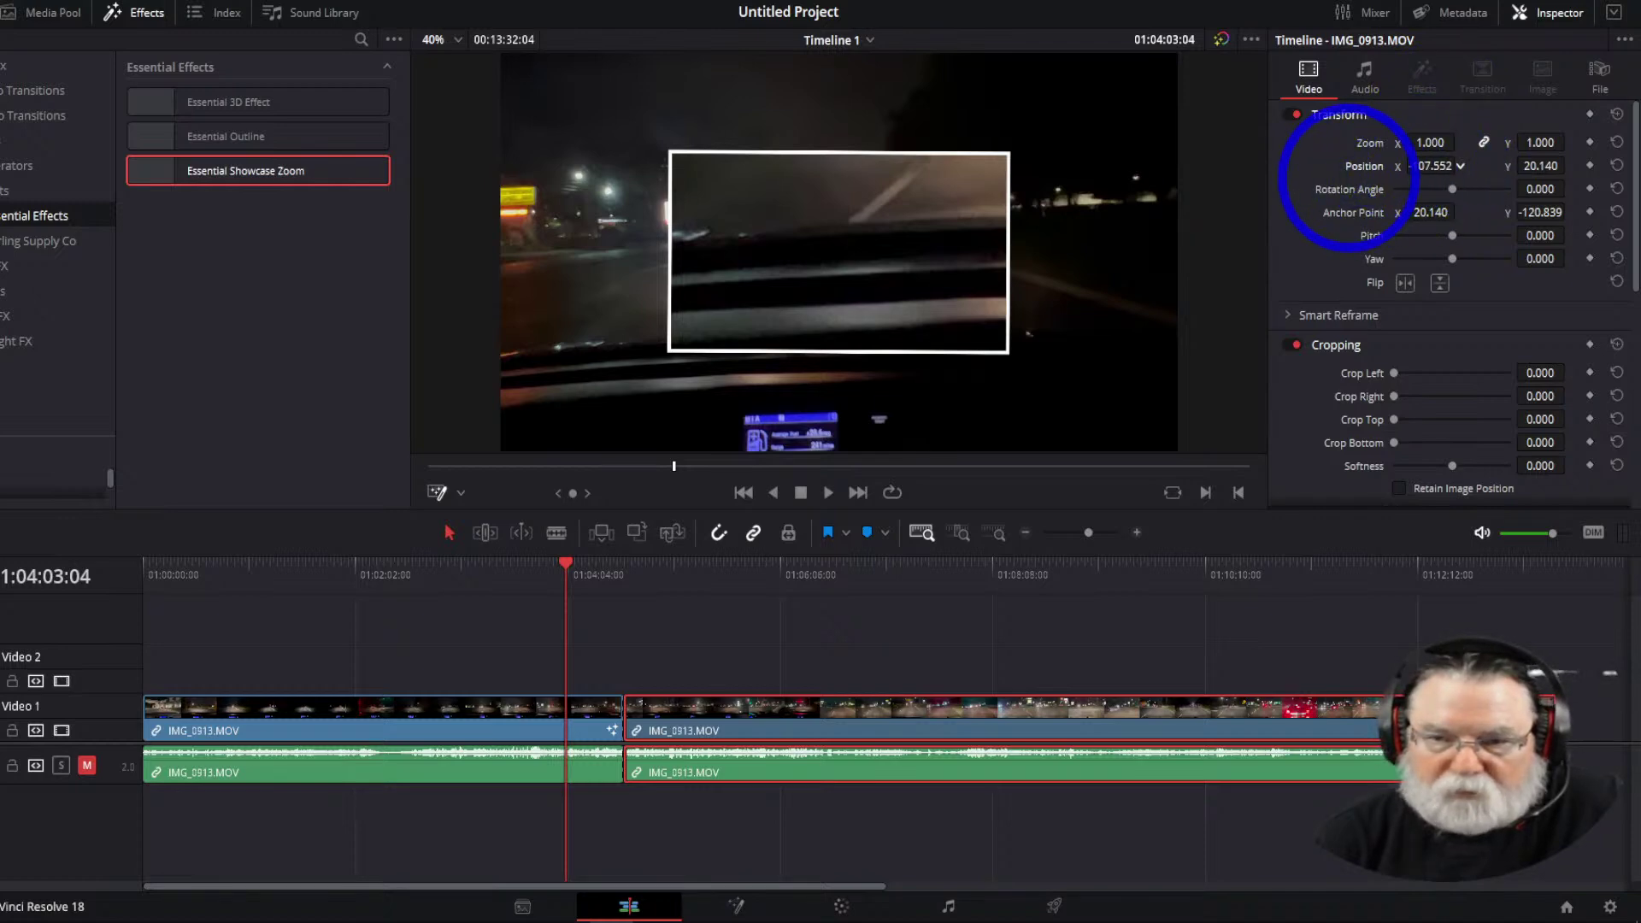
pyautogui.click(513, 729)
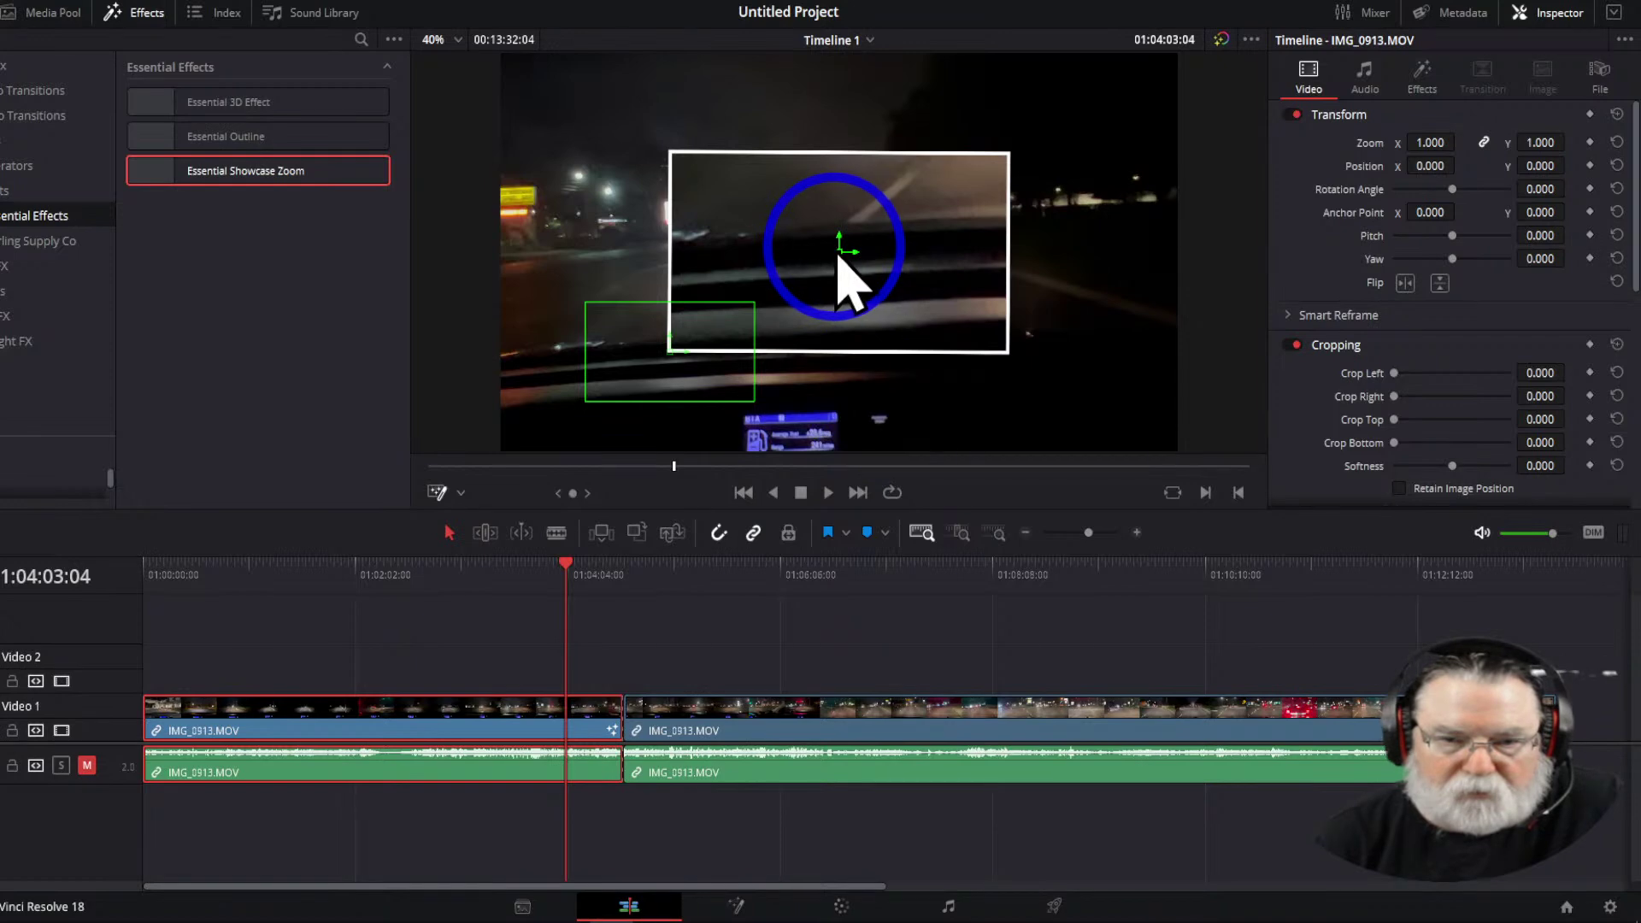
# Try the showcase zoom's source area on the dashboard display and the yellow roadside sign, reposition its window, and undo the effect
pyautogui.moveTo(845, 259); pyautogui.dragTo(804, 423)
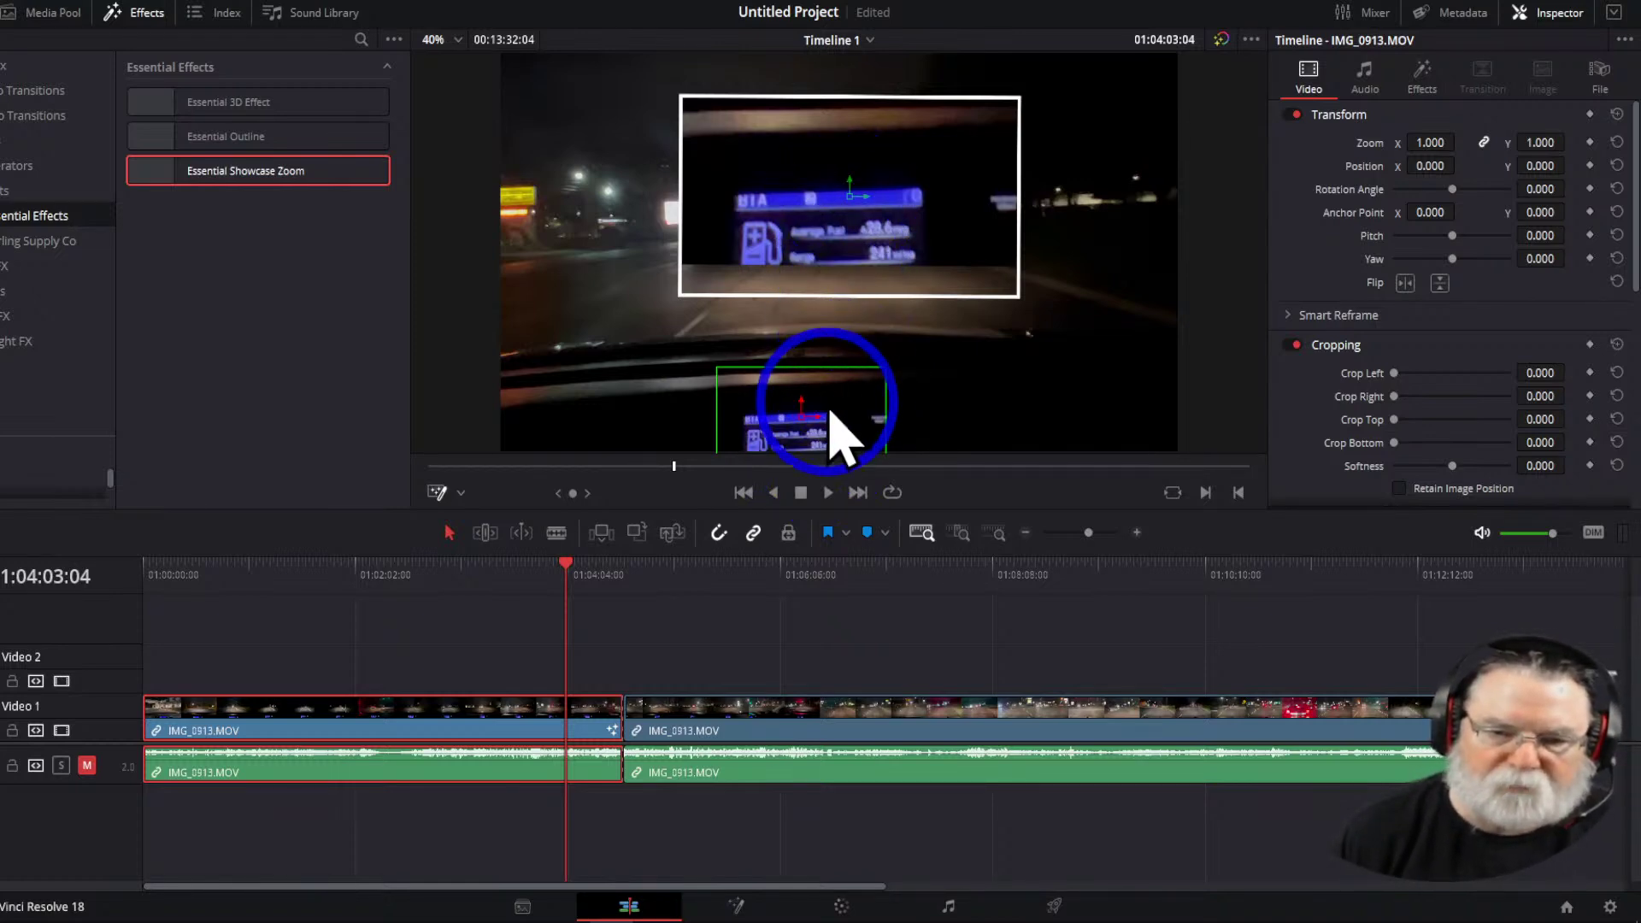
pyautogui.moveTo(805, 421); pyautogui.dragTo(554, 208)
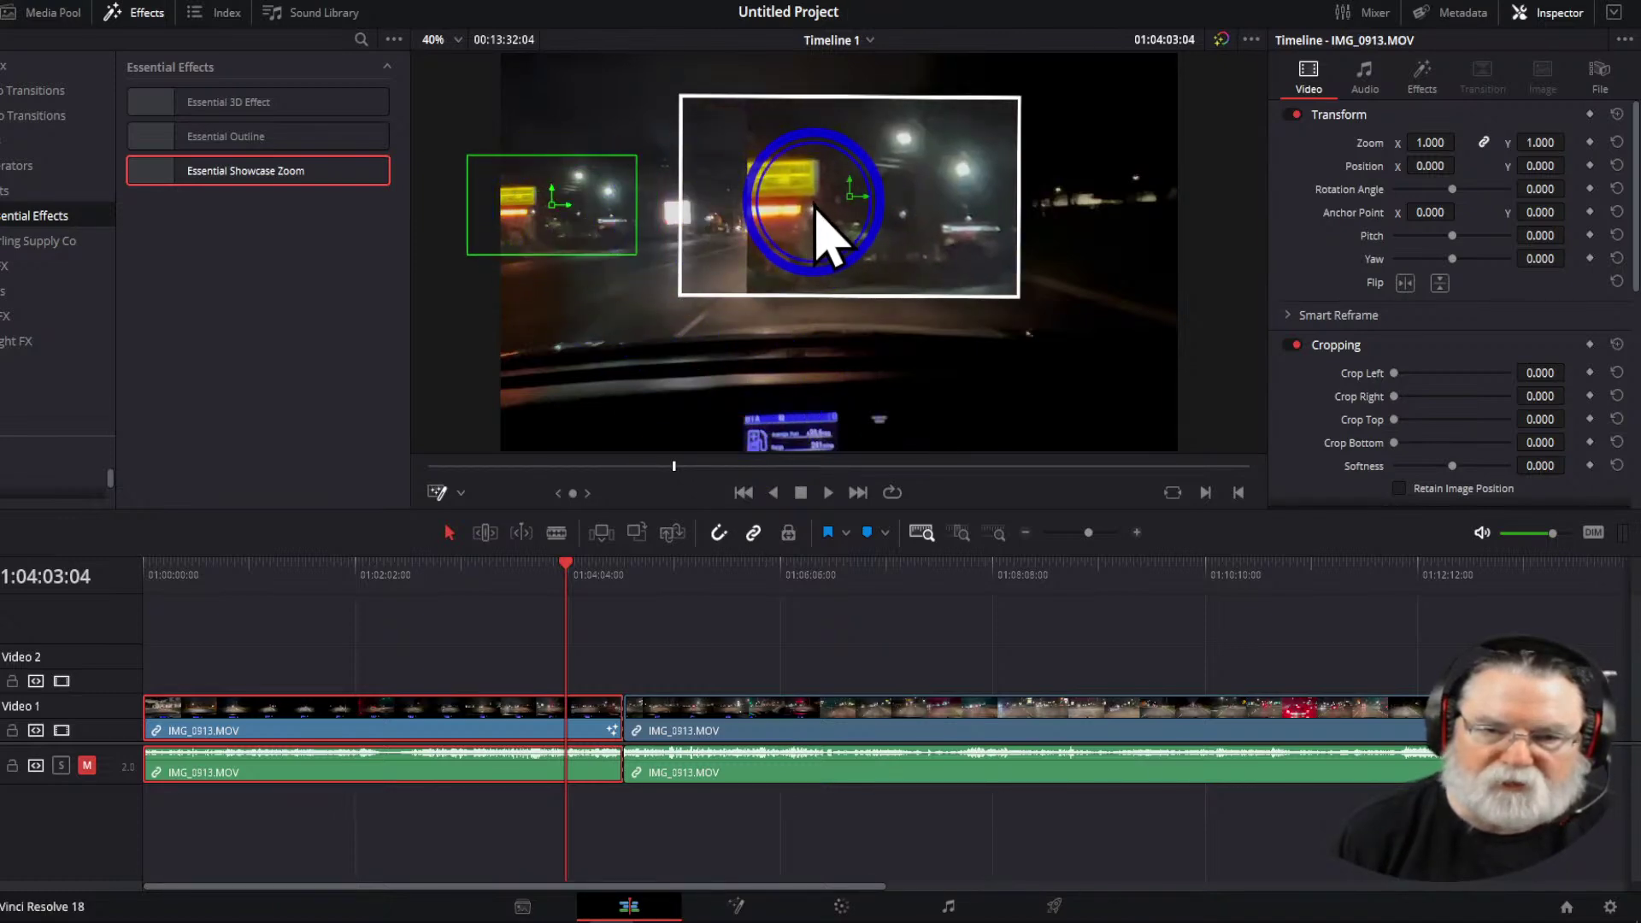
pyautogui.moveTo(851, 196); pyautogui.dragTo(1006, 350)
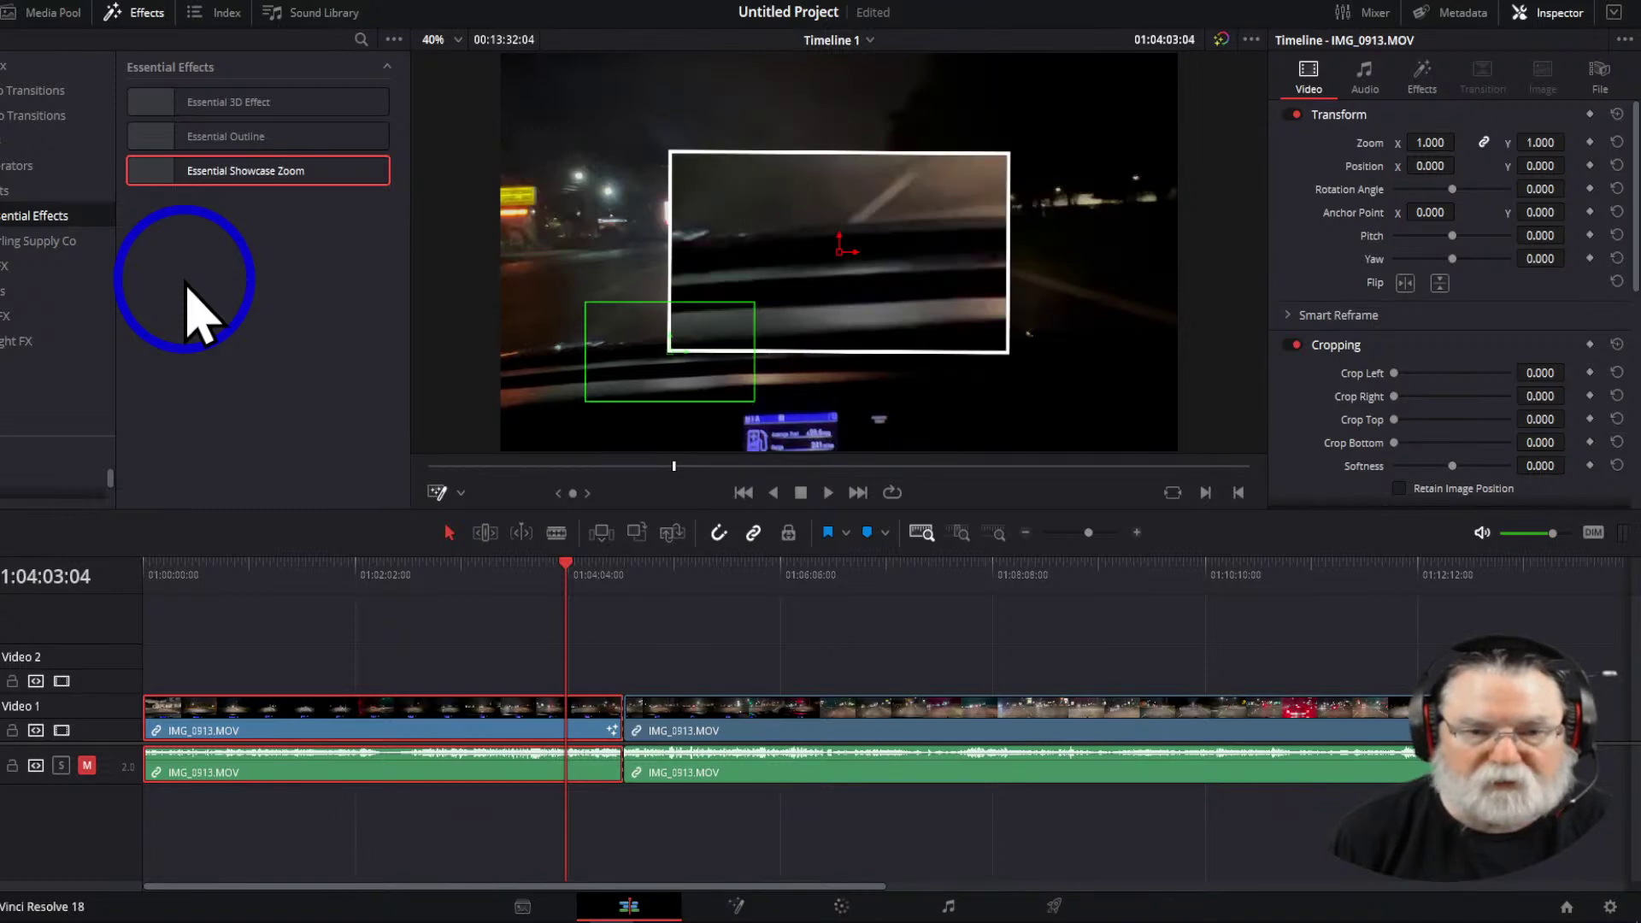
pyautogui.hotkey('ctrl', 'z')
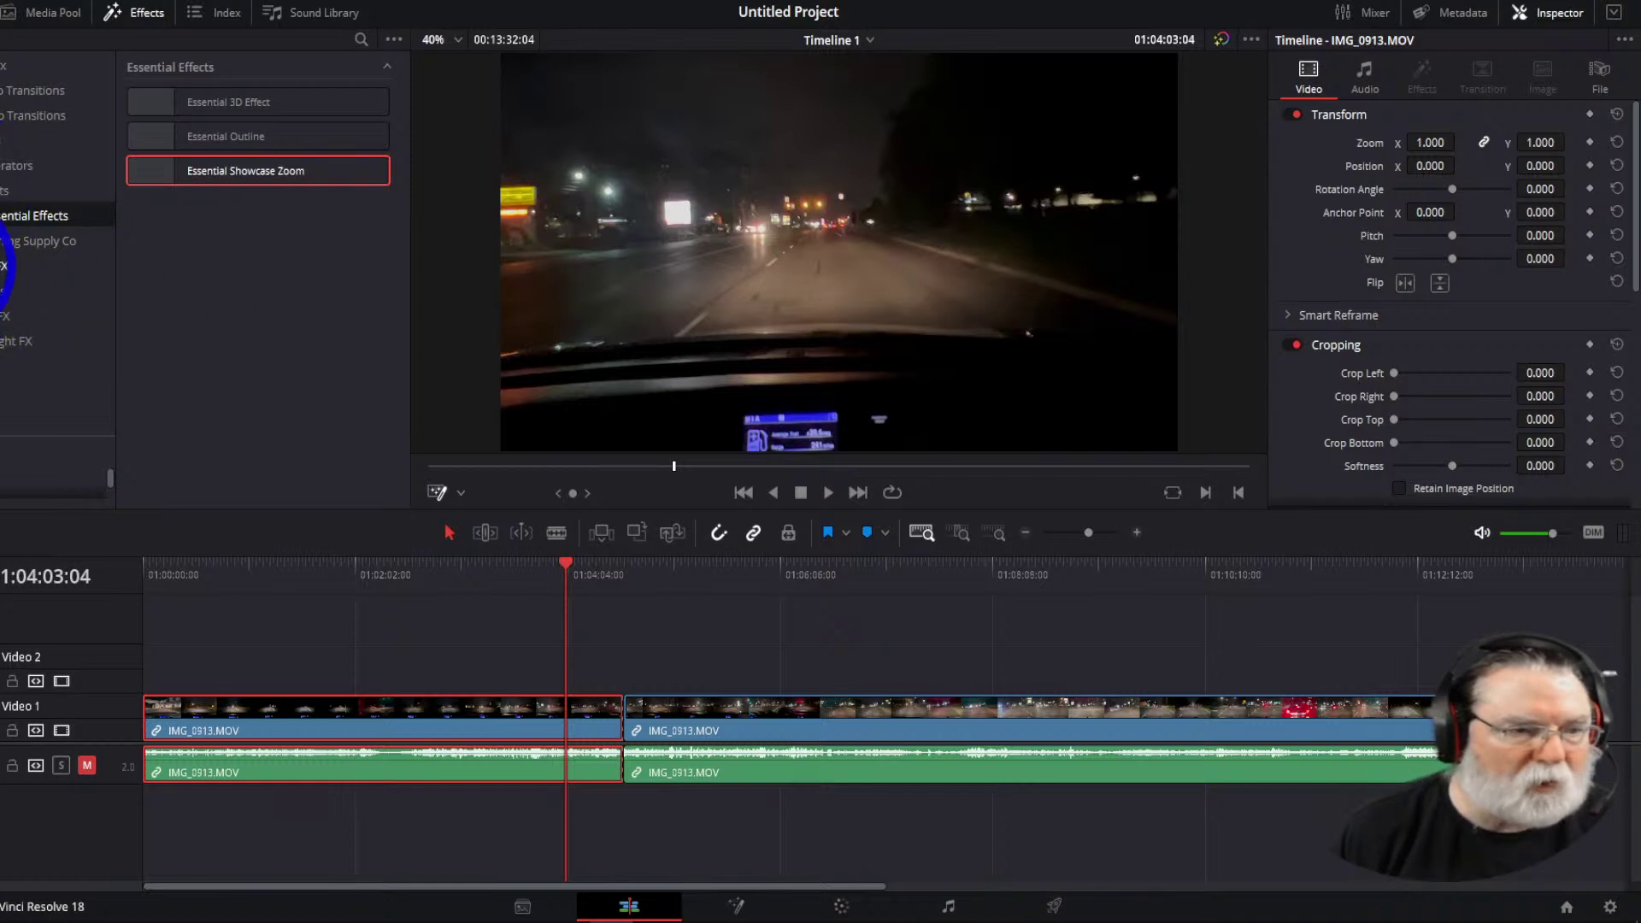
# Try the Lens Blur effect on the second IMG_0913.MOV segment, review it near 01:05:03:24, and undo it
pyautogui.click(4, 266)
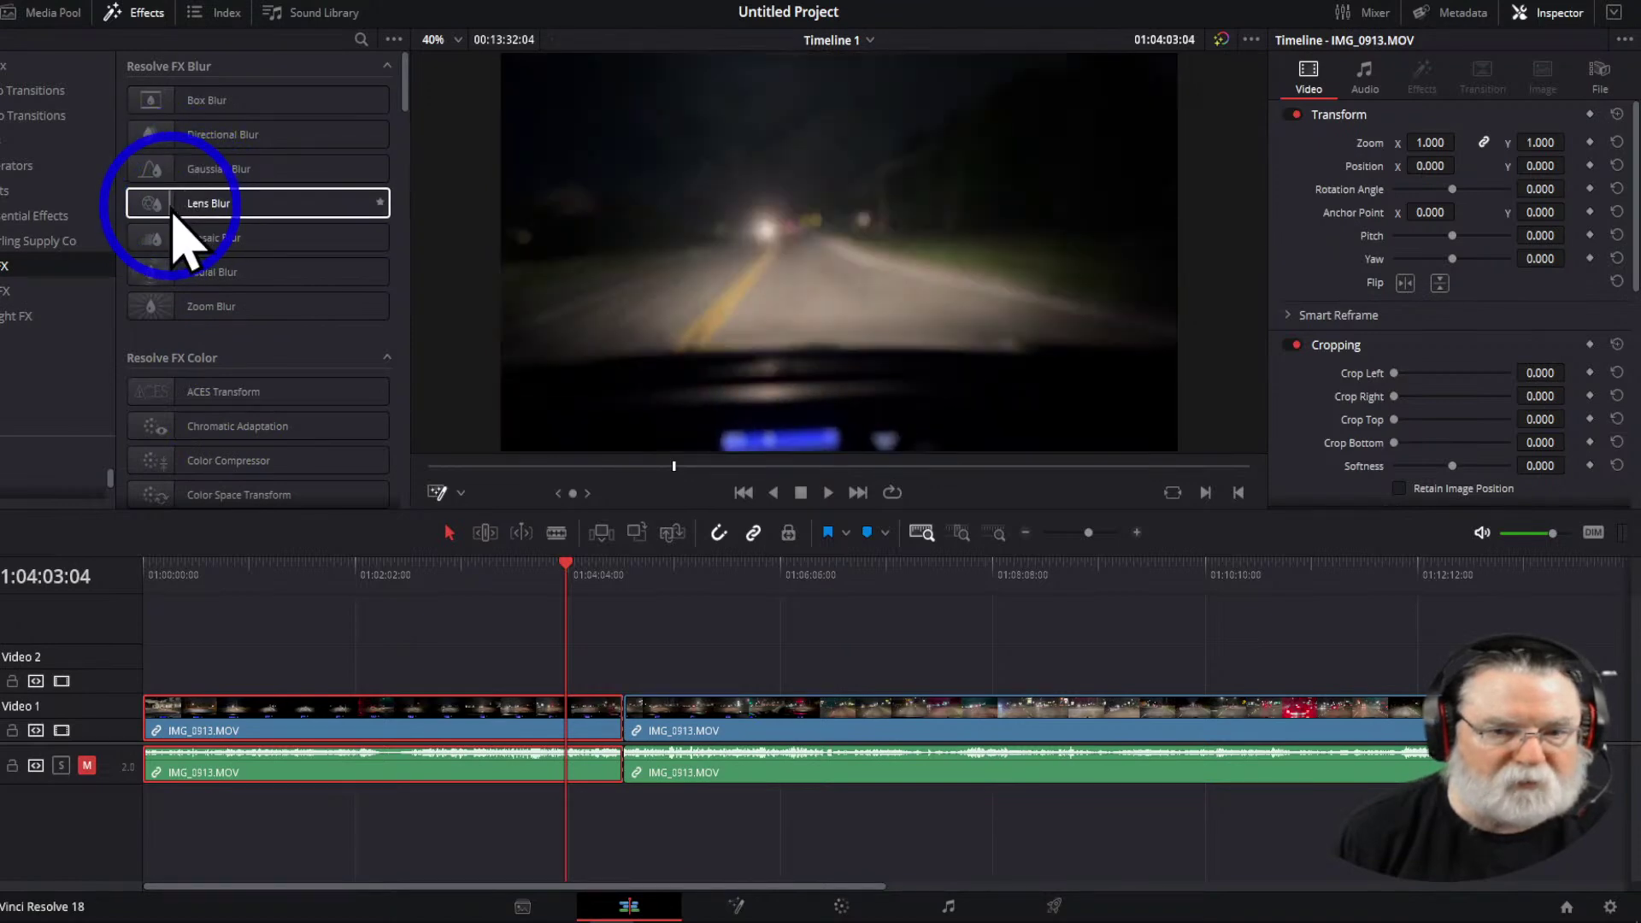
pyautogui.moveTo(232, 216); pyautogui.dragTo(627, 692)
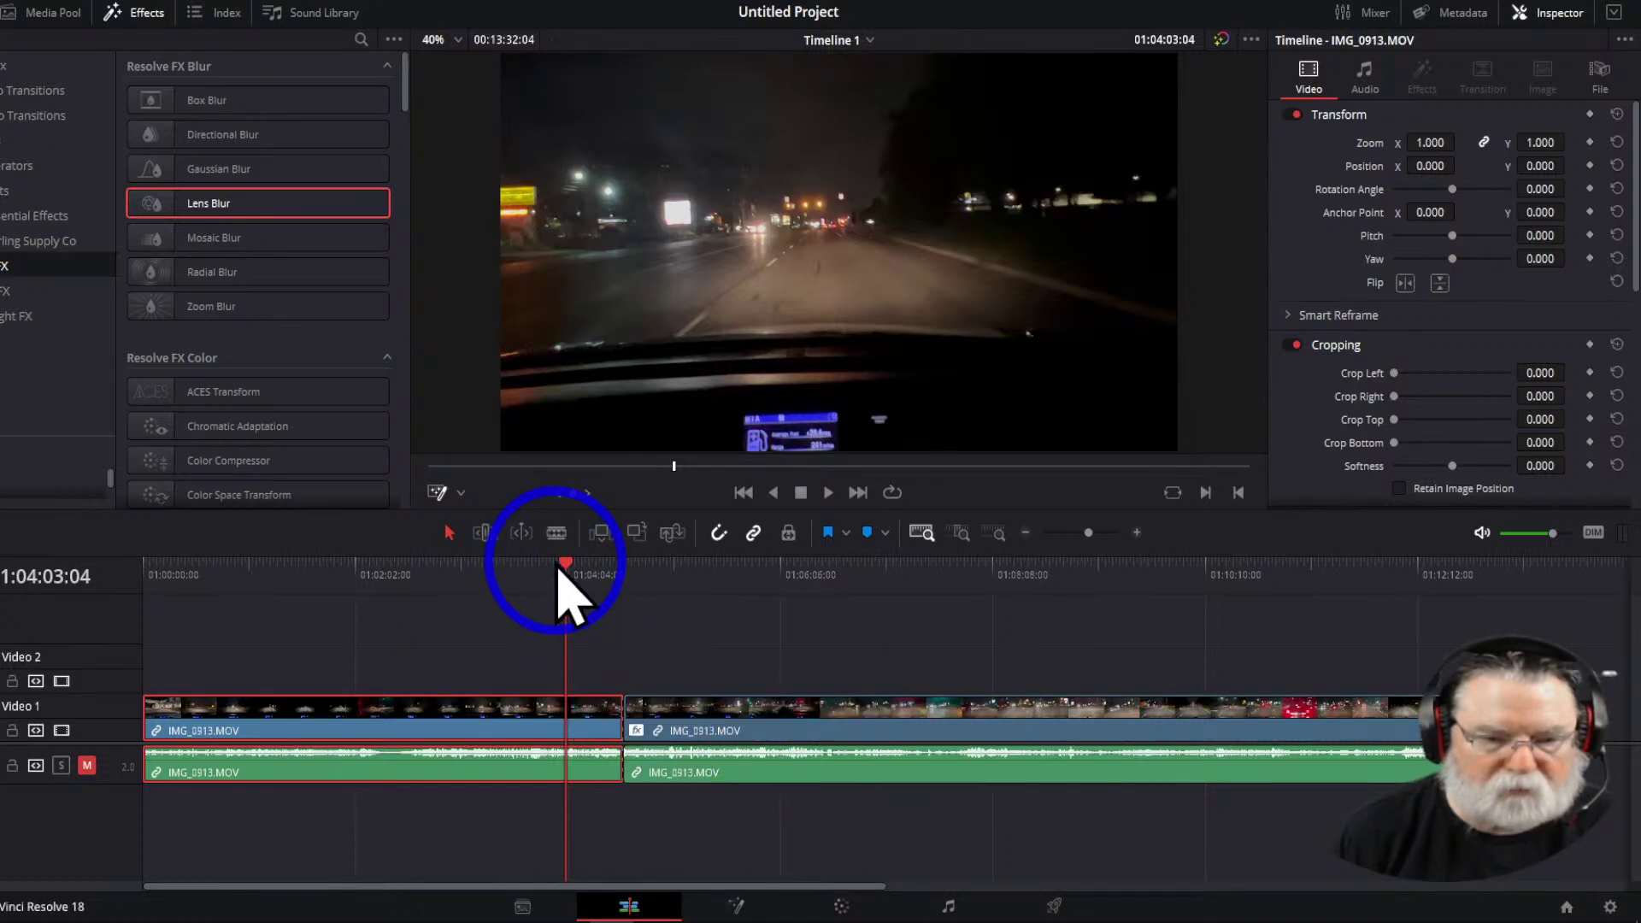
pyautogui.moveTo(573, 569); pyautogui.dragTo(518, 597)
pyautogui.click(693, 709)
pyautogui.click(679, 582)
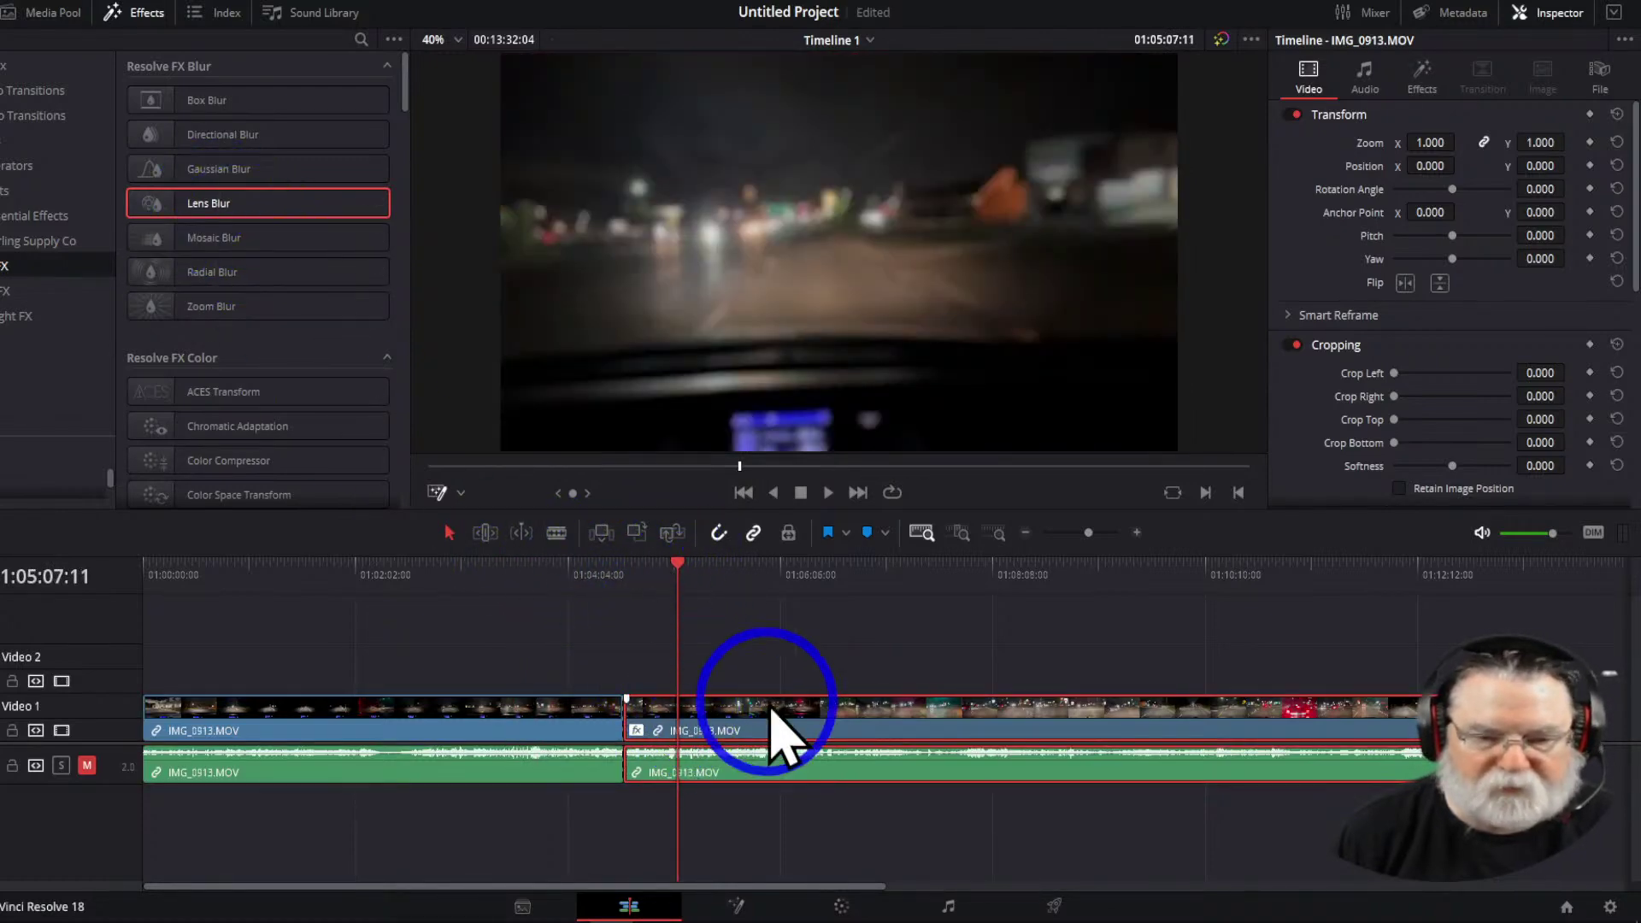
pyautogui.moveTo(679, 571)
pyautogui.mouseDown()
pyautogui.moveTo(605, 580)
pyautogui.moveTo(754, 600)
pyautogui.moveTo(672, 594)
pyautogui.mouseUp()
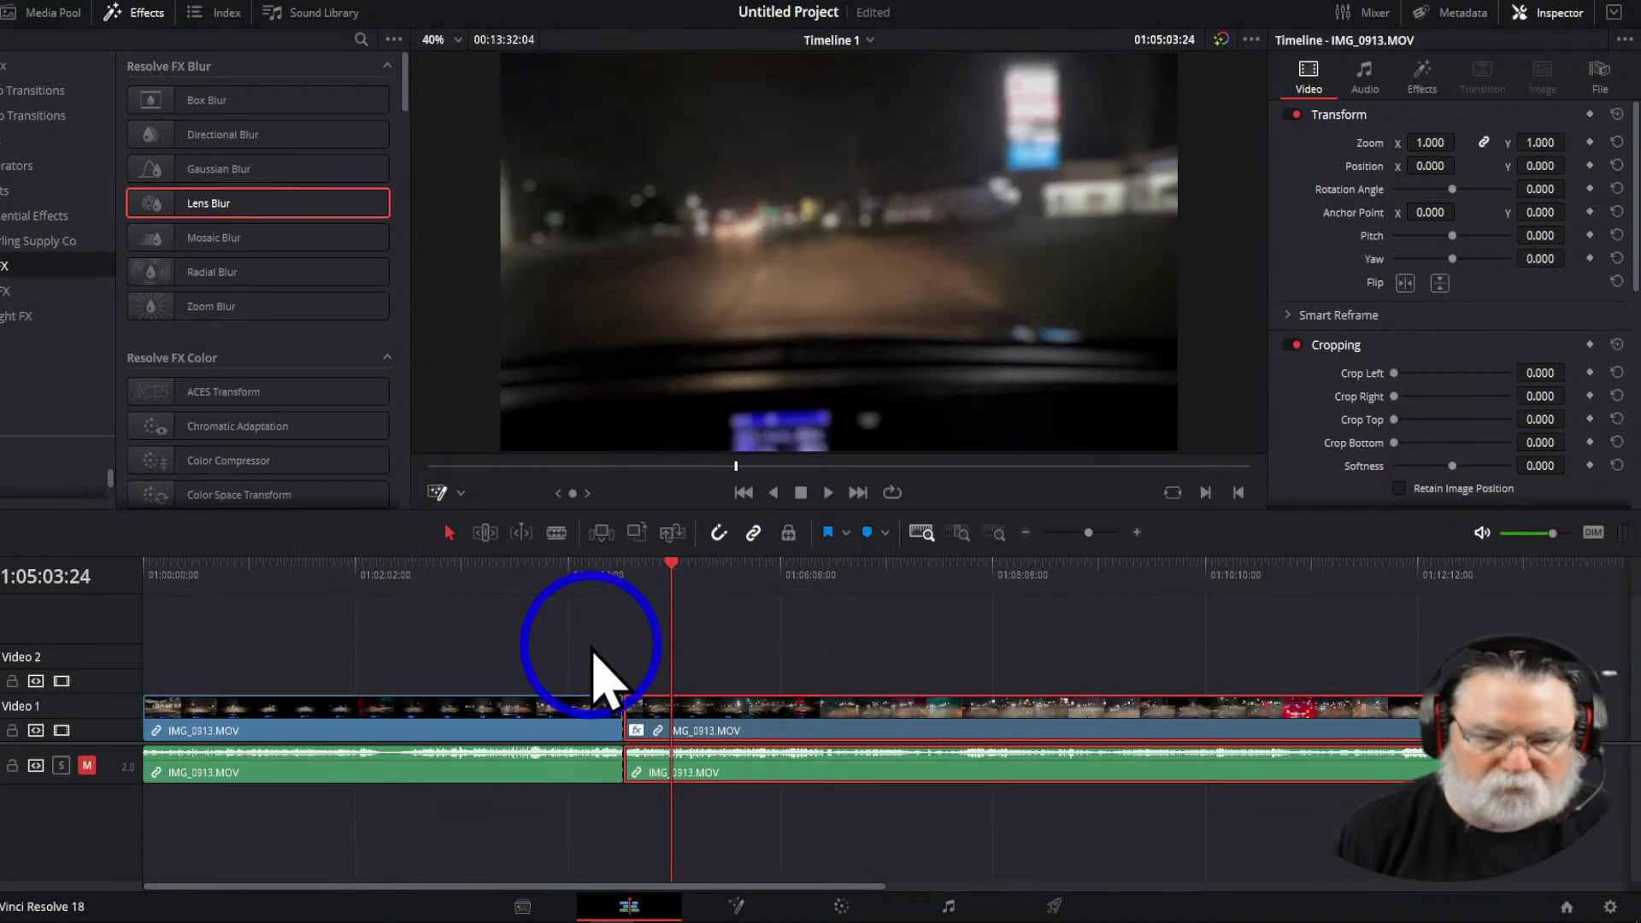
pyautogui.hotkey('ctrl', 'z')
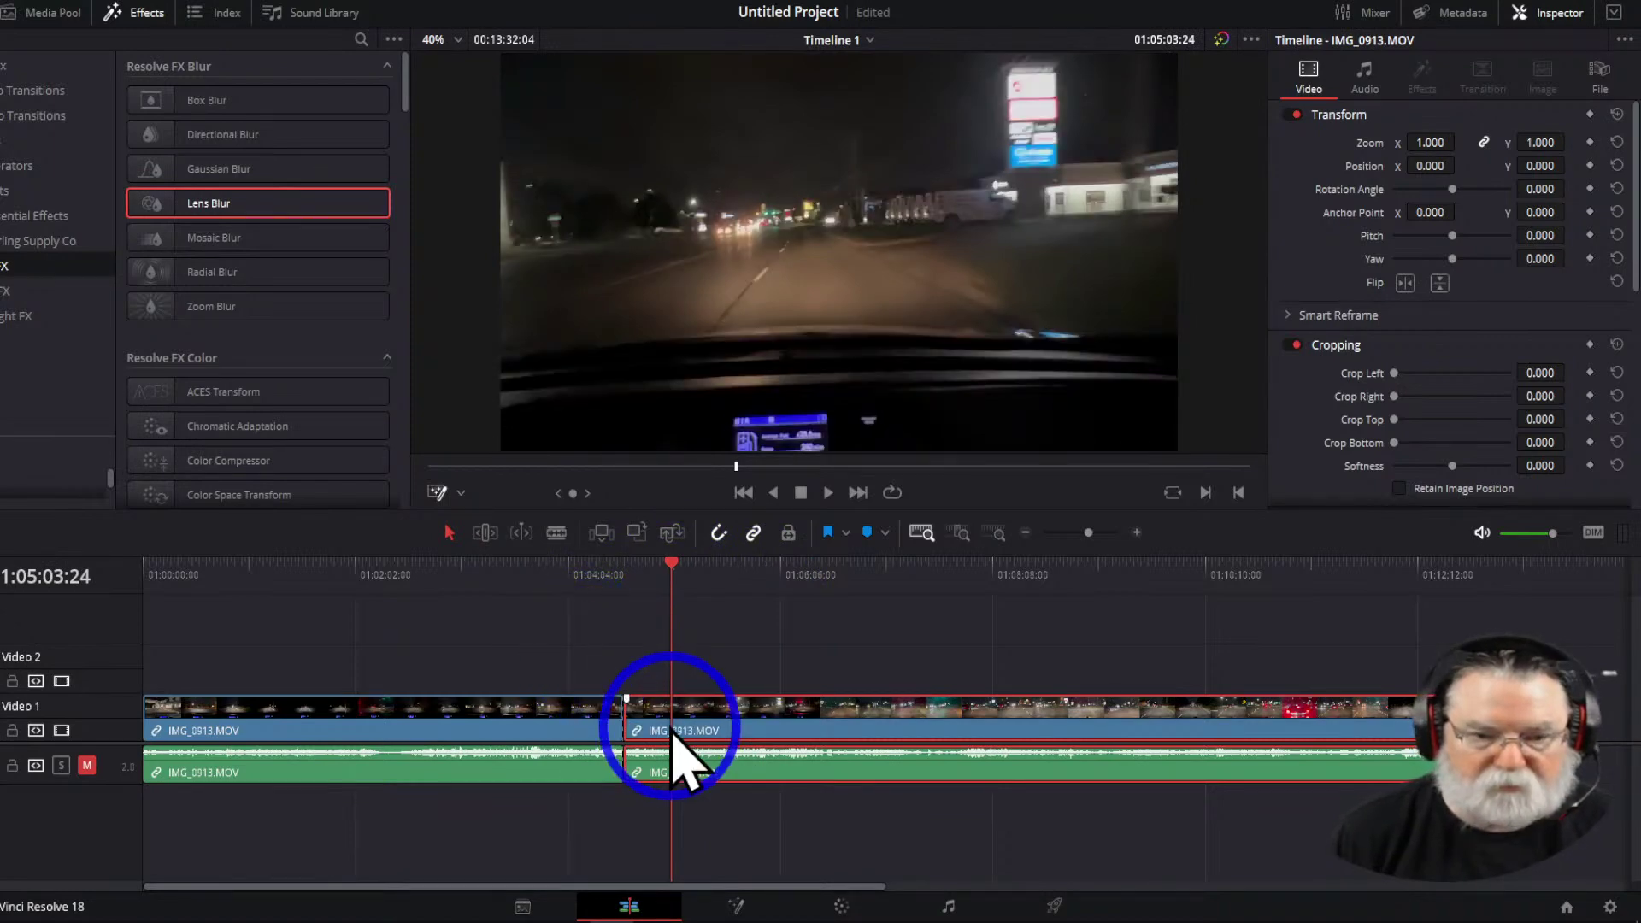
# Try the Invert Color effect on the first IMG_0913.MOV segment, play back the result, and undo it
pyautogui.moveTo(673, 576); pyautogui.dragTo(602, 586)
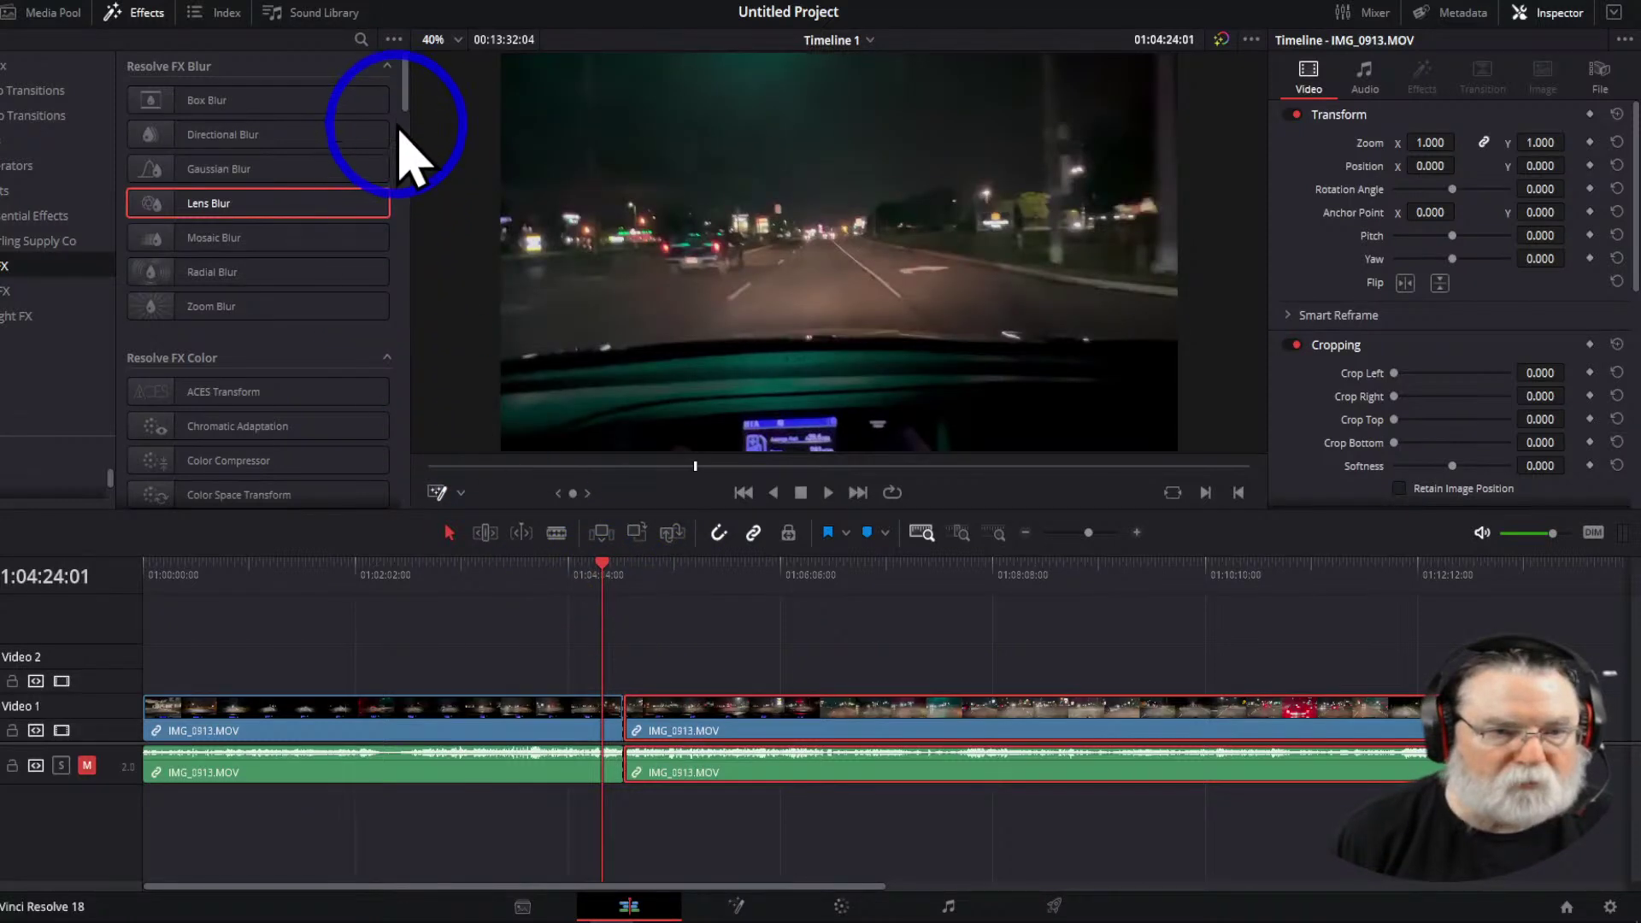
pyautogui.moveTo(405, 101); pyautogui.dragTo(413, 171)
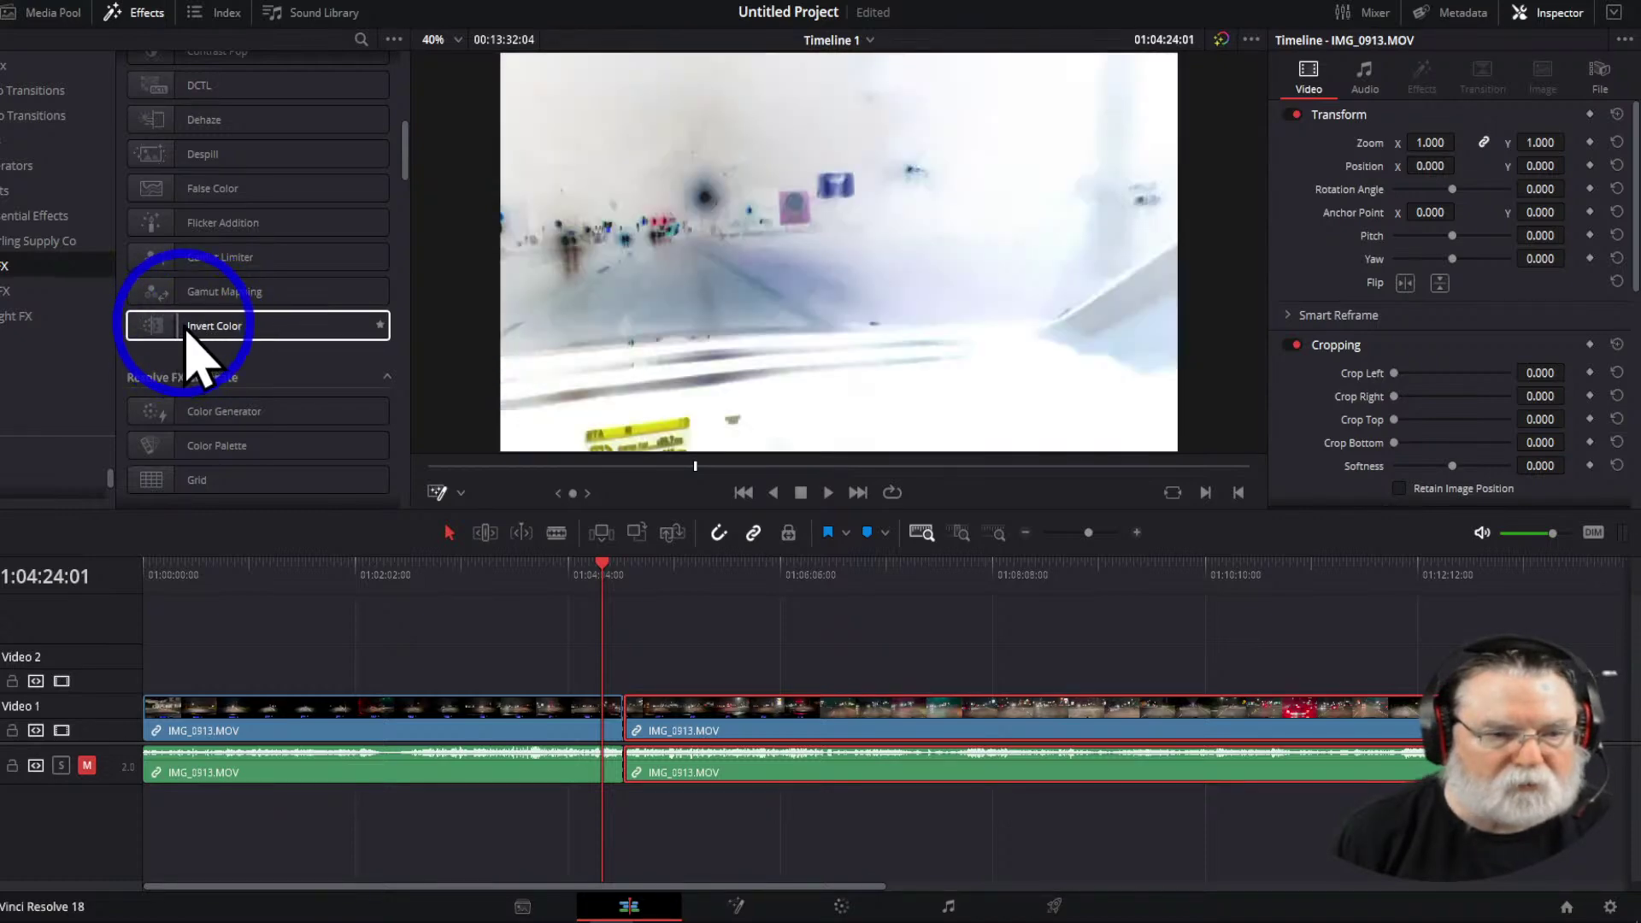
pyautogui.moveTo(182, 336); pyautogui.dragTo(596, 732)
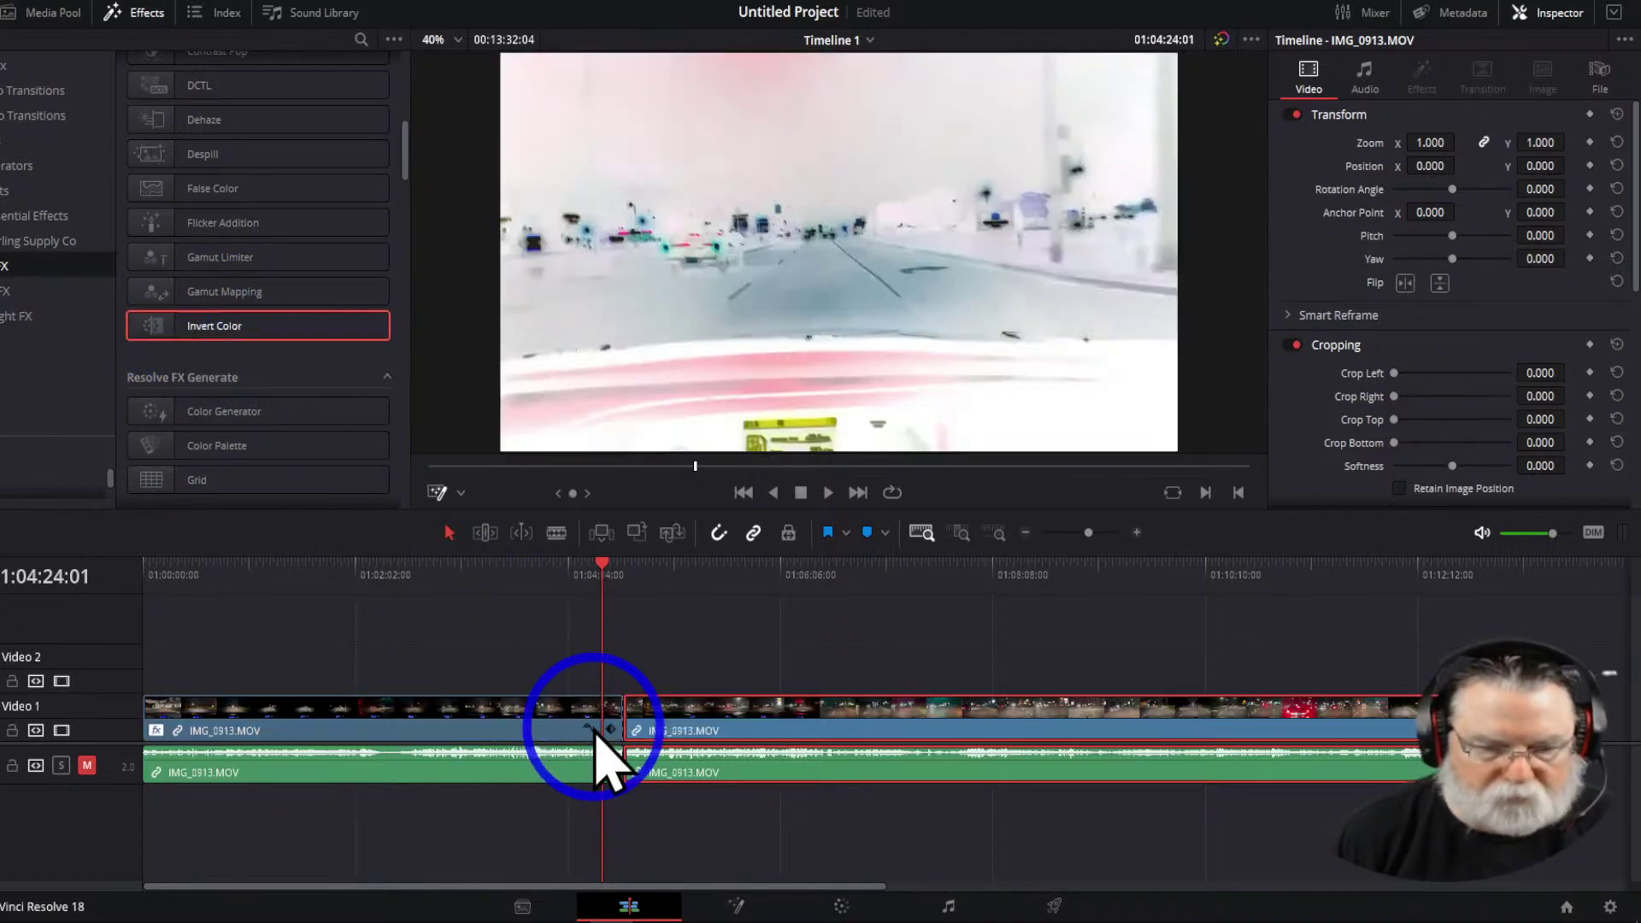
pyautogui.moveTo(600, 566); pyautogui.dragTo(490, 706)
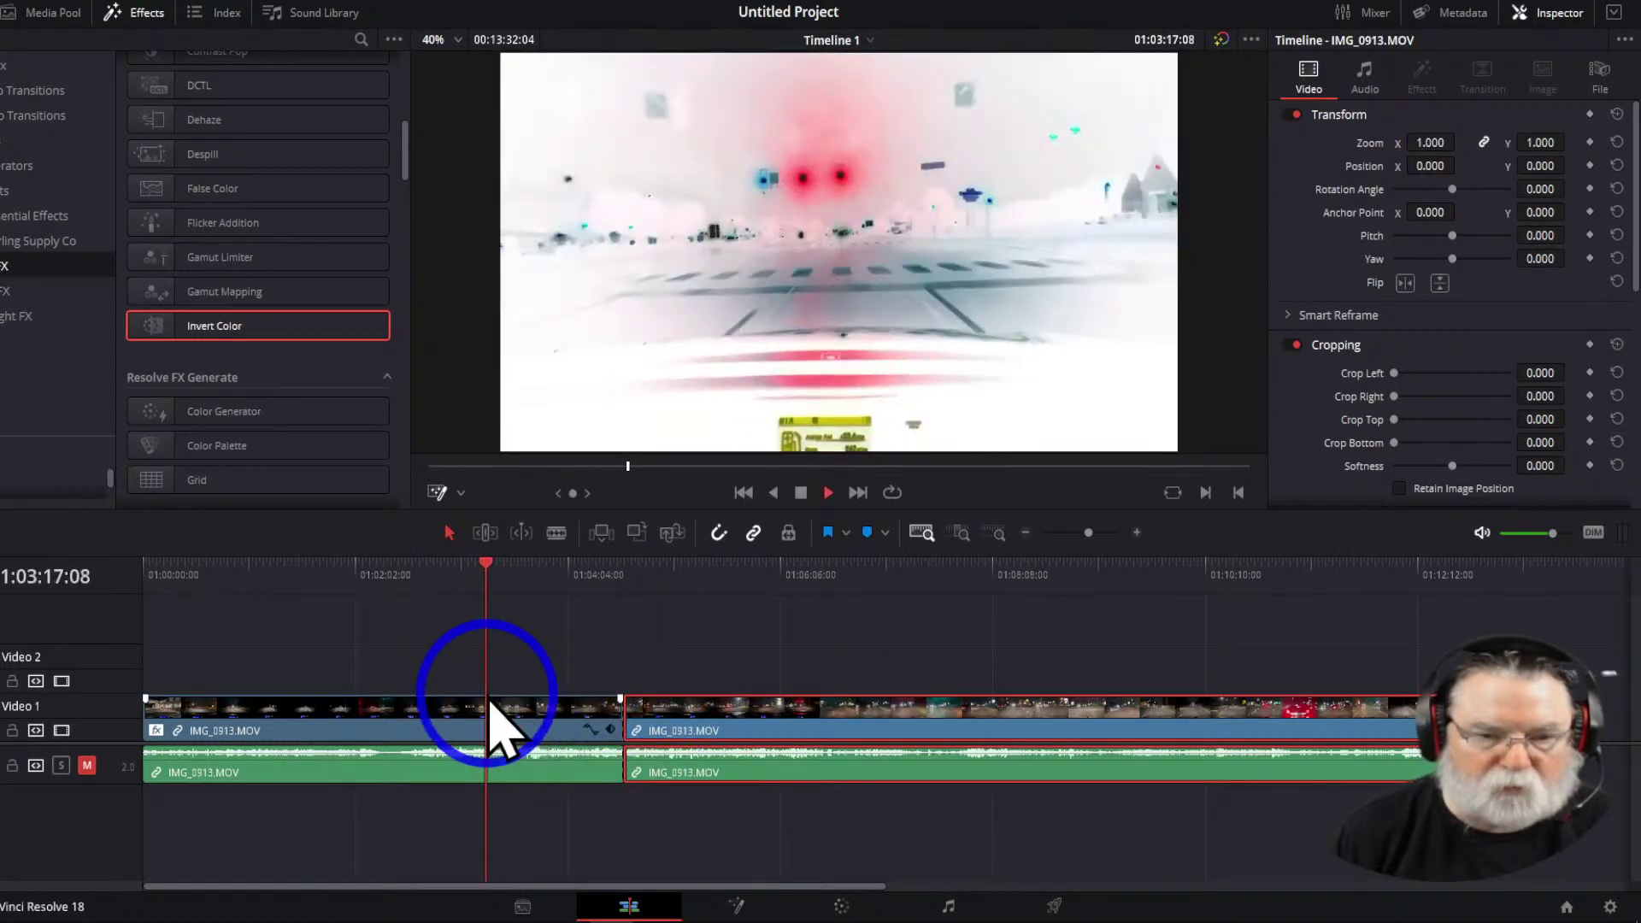
pyautogui.press('space')
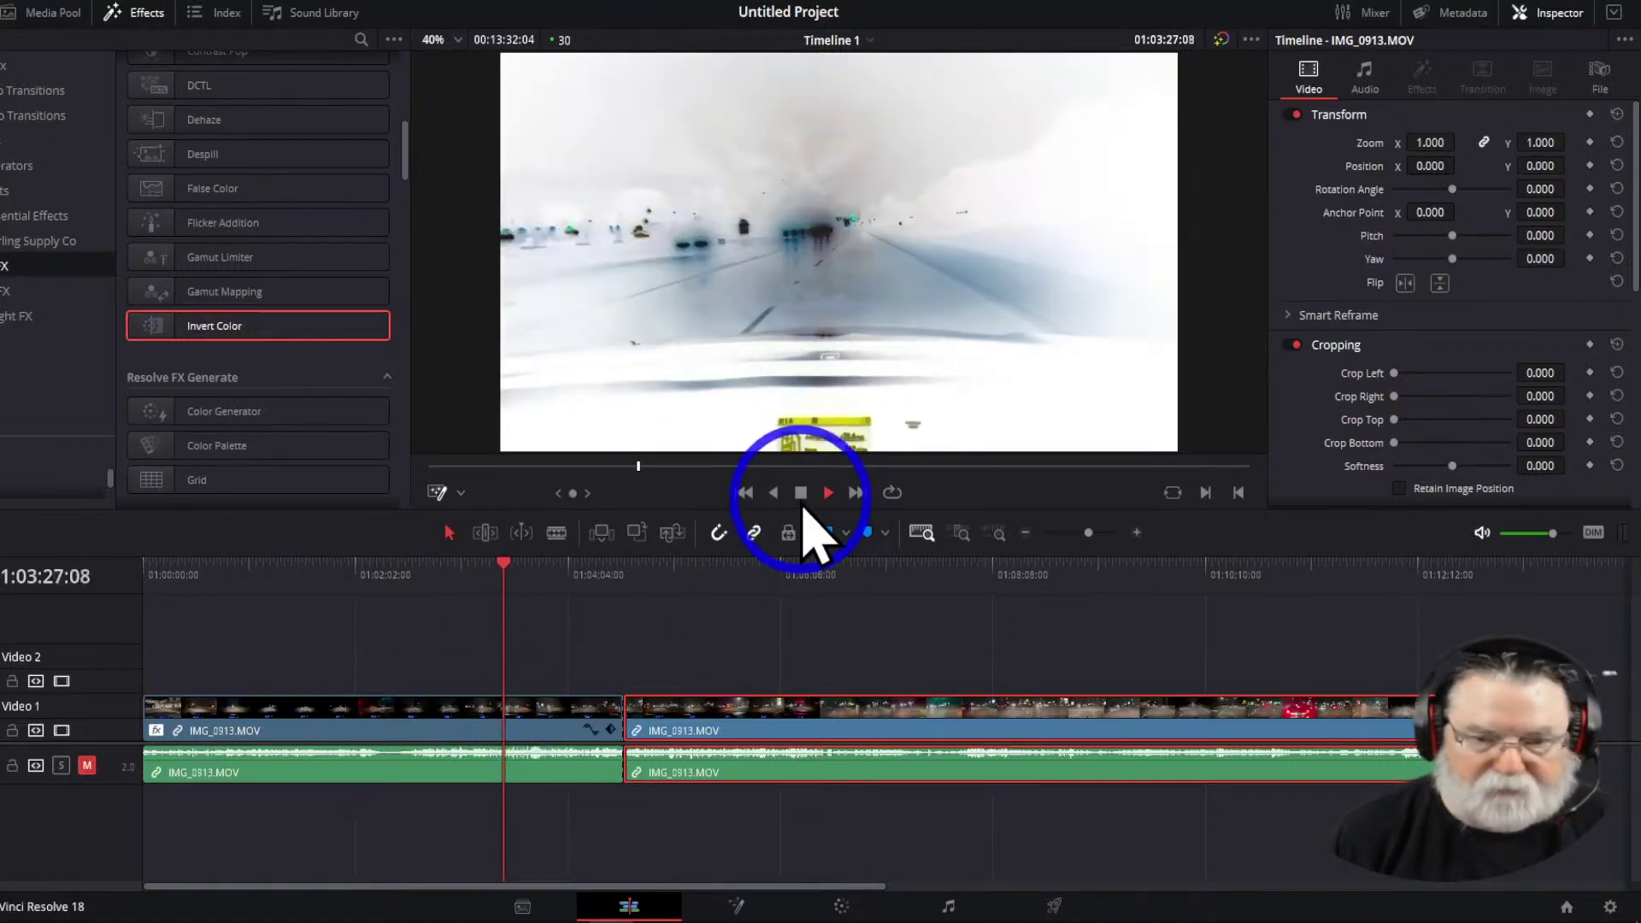
pyautogui.hotkey('ctrl', 'z')
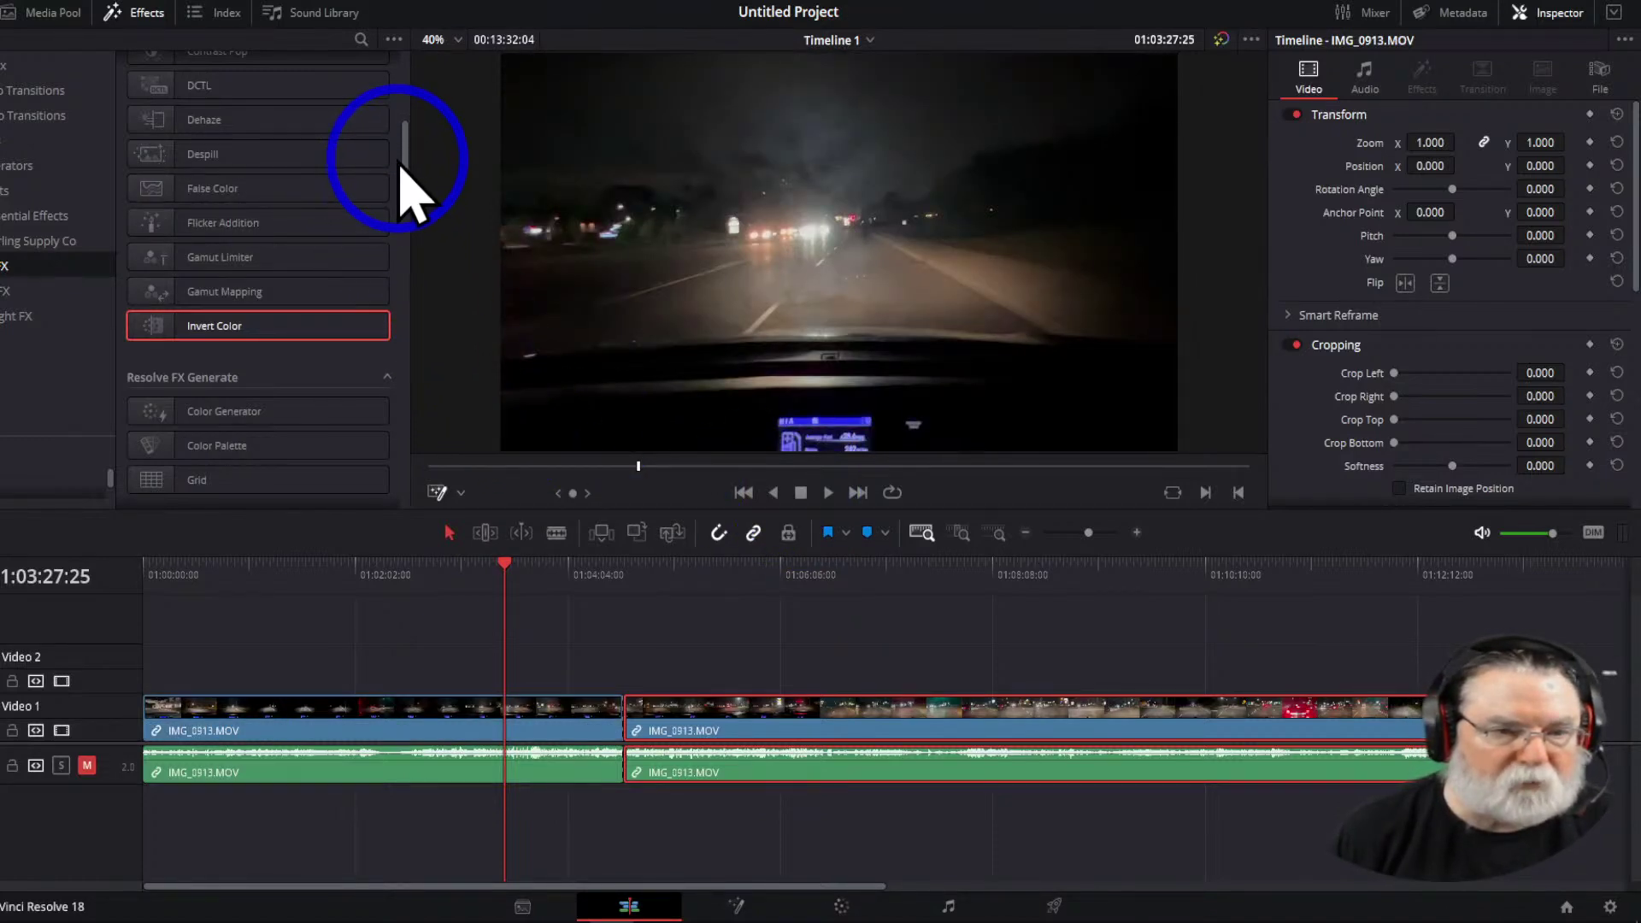
# Try the Grid effect on the first IMG_0913.MOV segment and undo it
pyautogui.scroll(-5, 409, 188)
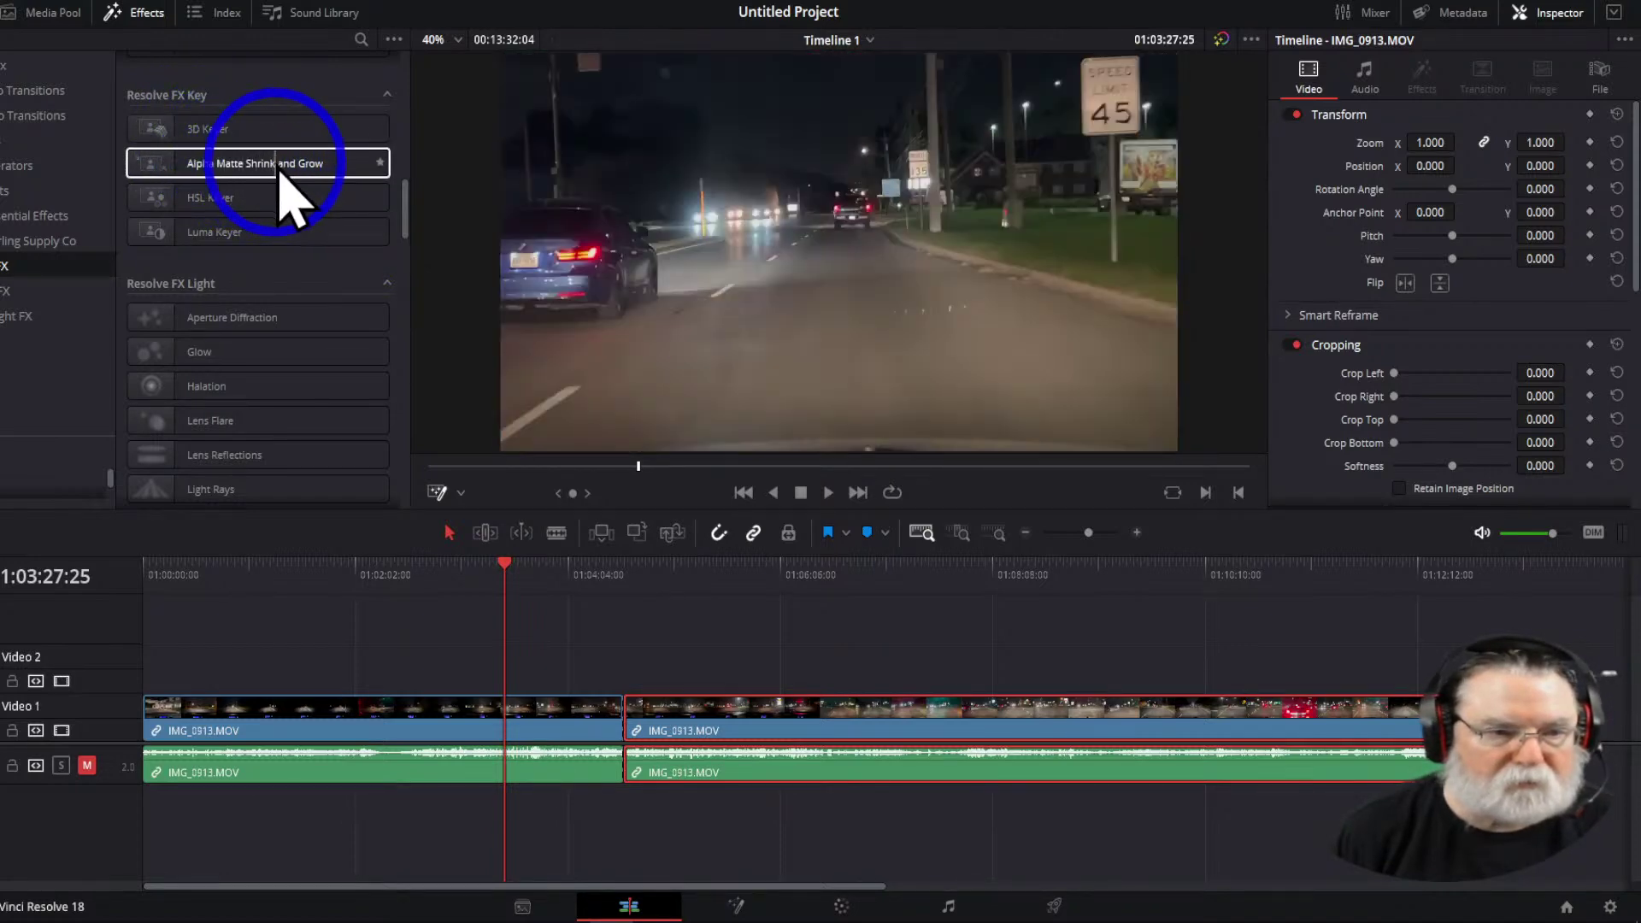
pyautogui.scroll(3, 303, 273)
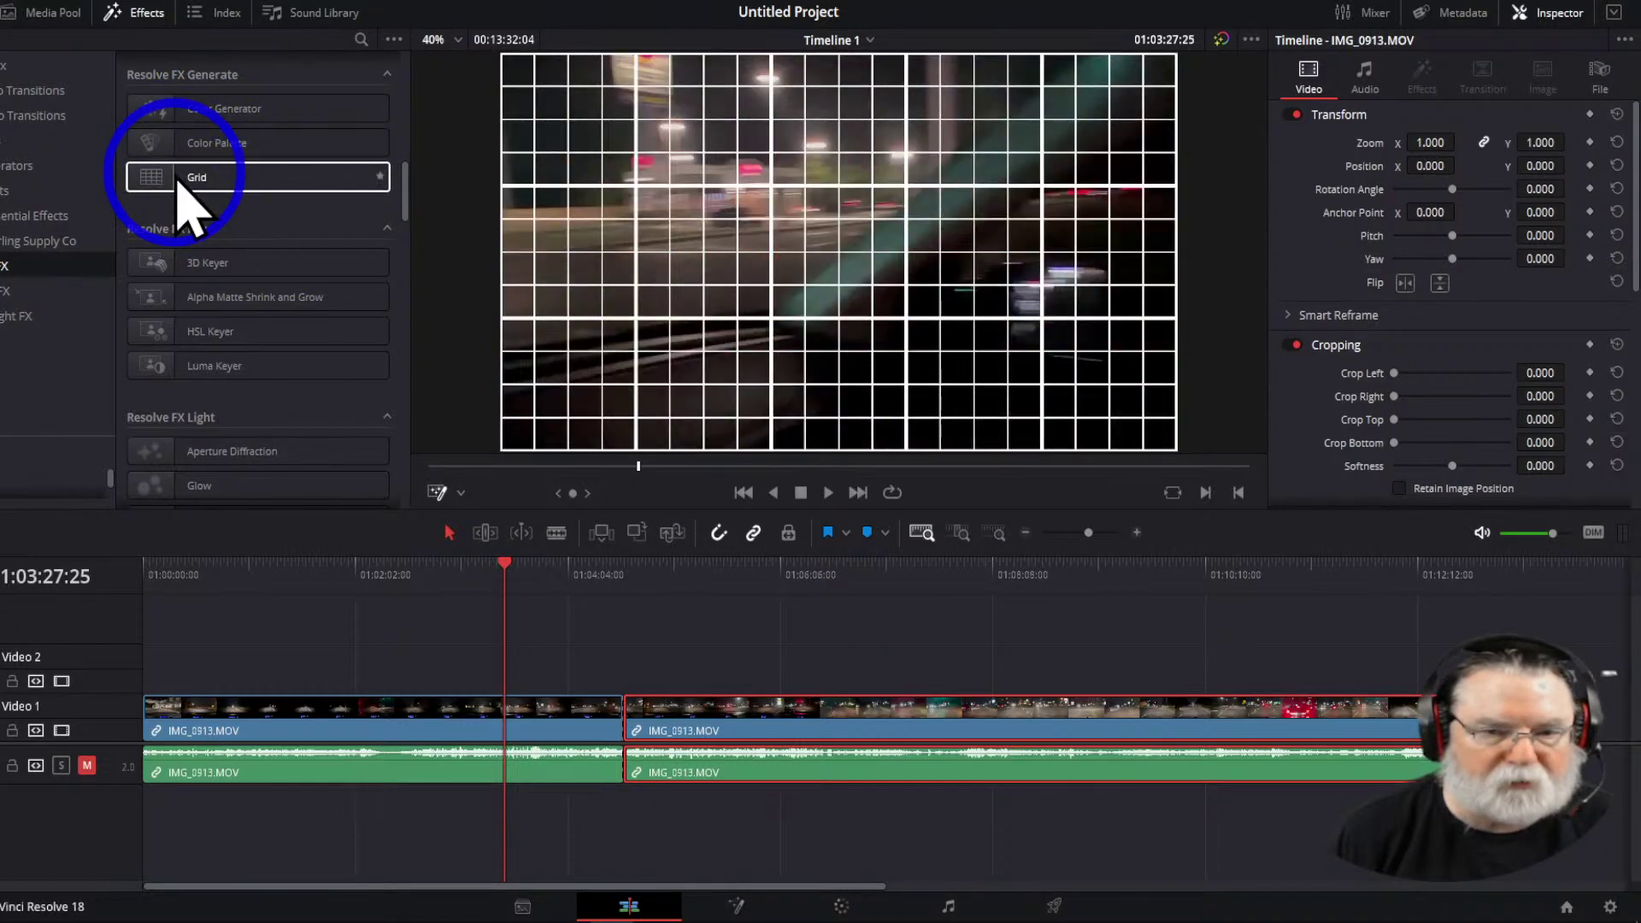
pyautogui.moveTo(182, 179); pyautogui.dragTo(557, 740)
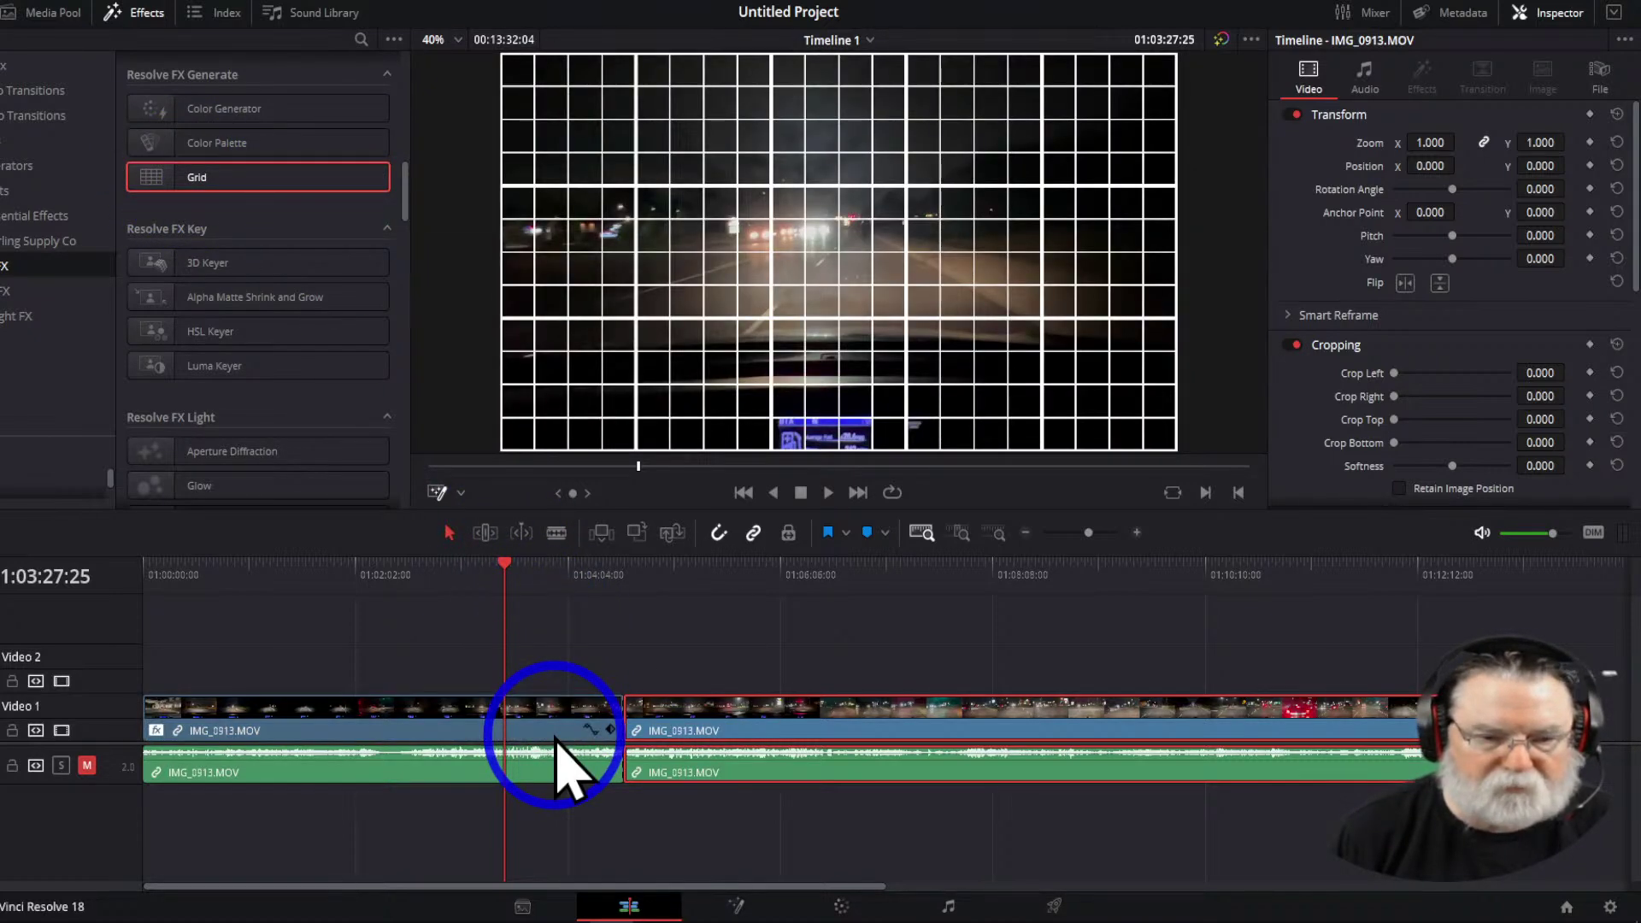
pyautogui.hotkey('ctrl', 'z')
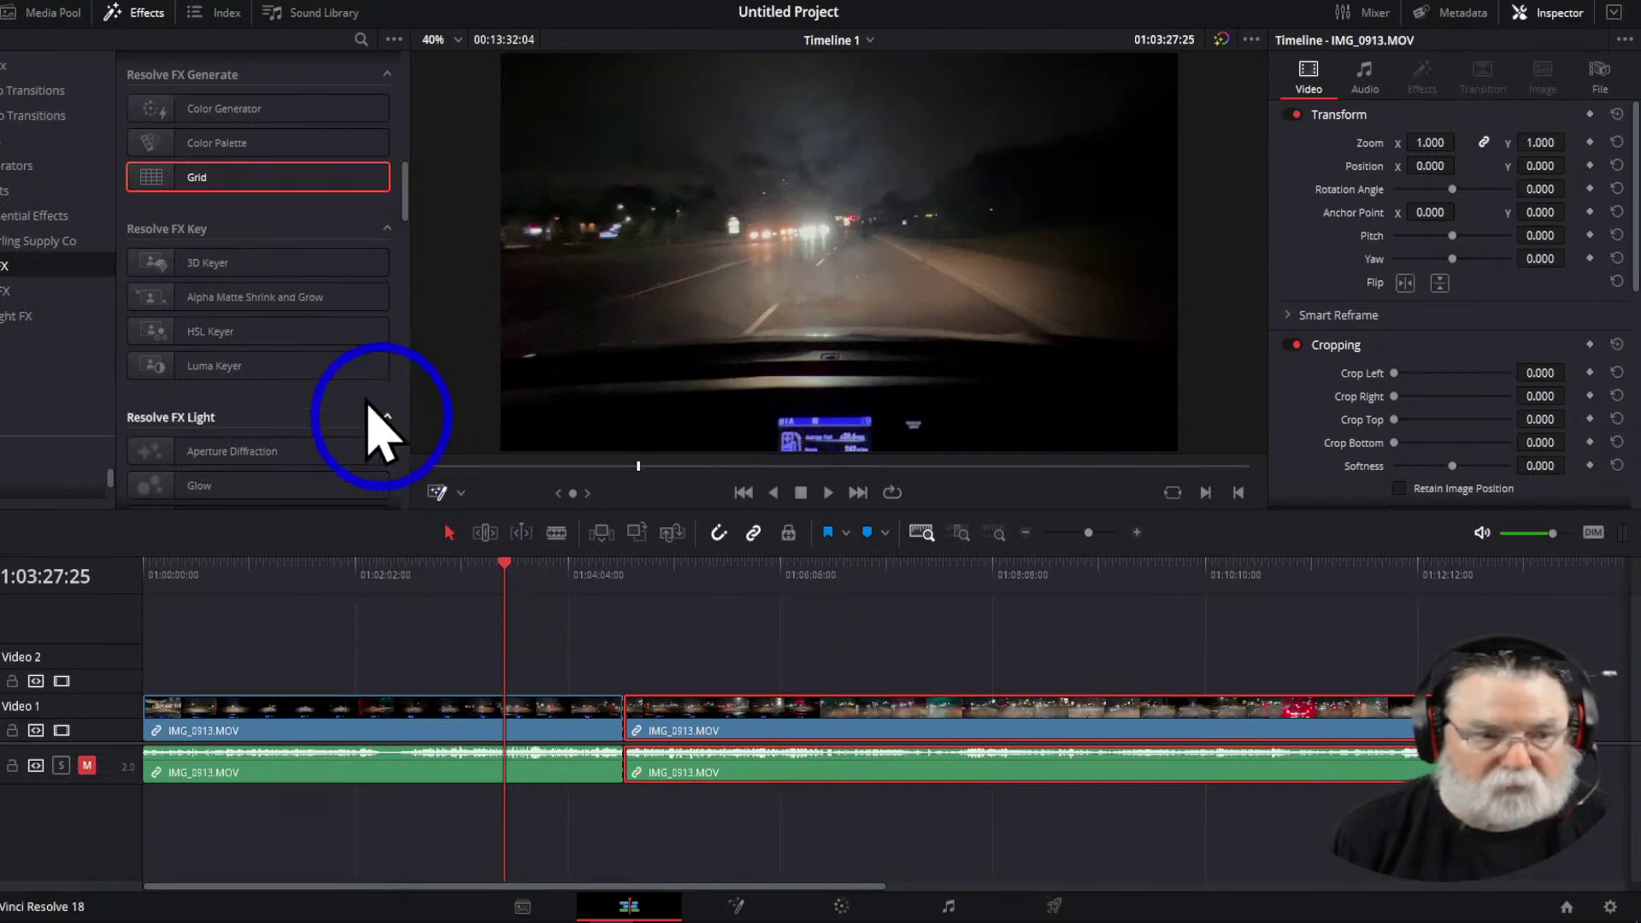
# Try the Gamut Mapping effect on the first IMG_0913.MOV segment, review it near 01:02:44:04, and undo it
pyautogui.scroll(-2, 273, 427)
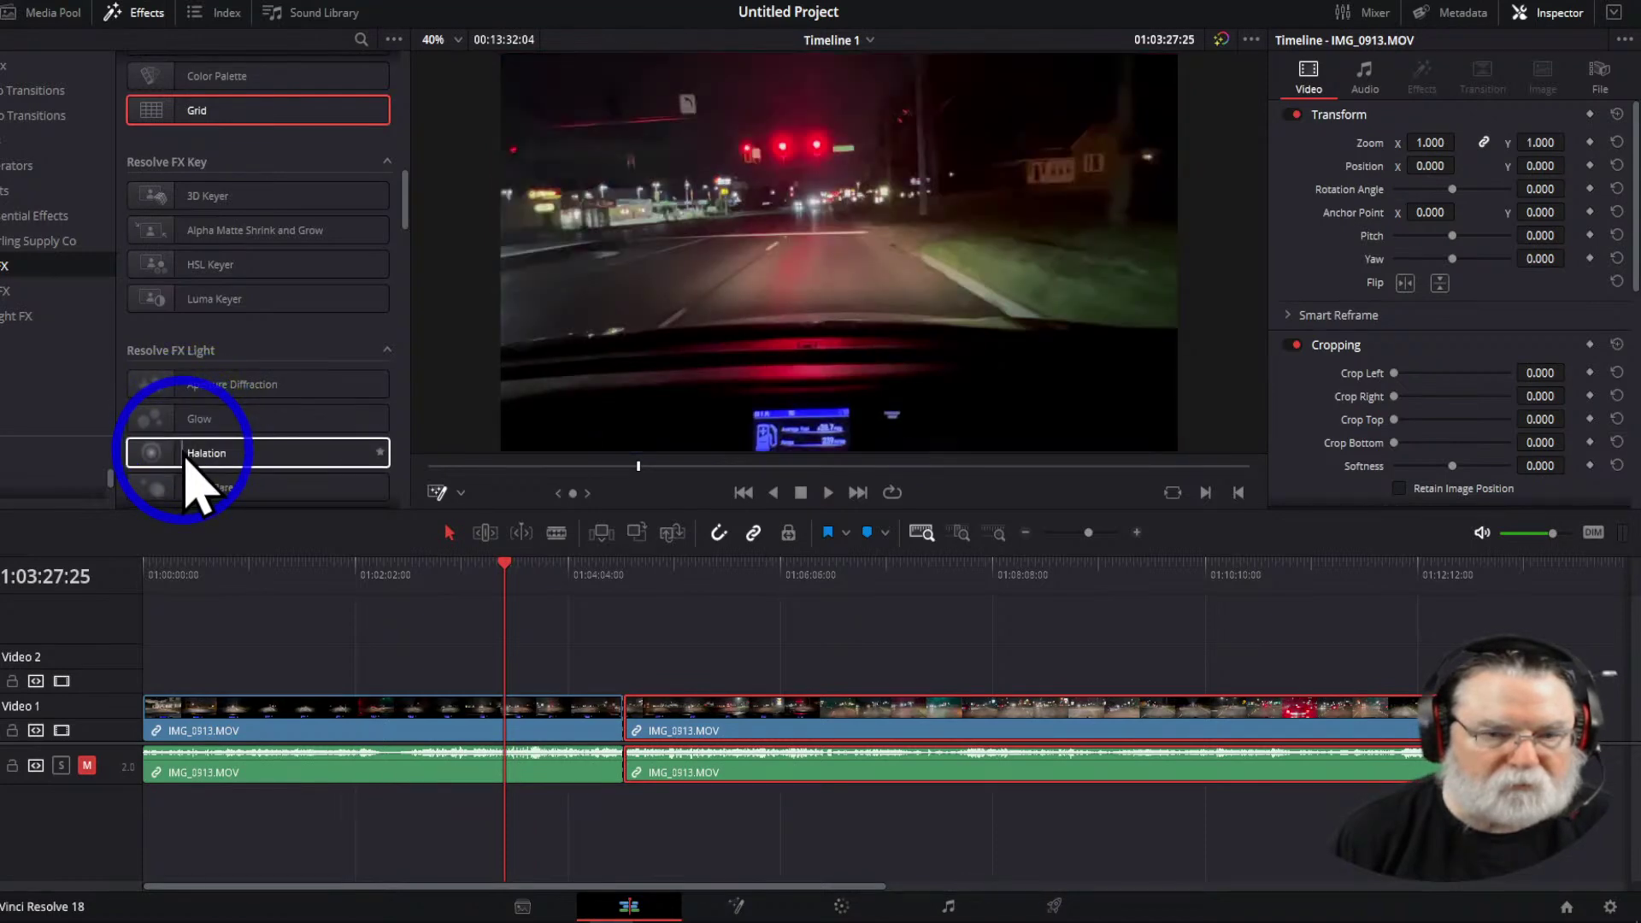
pyautogui.scroll(-8, 188, 474)
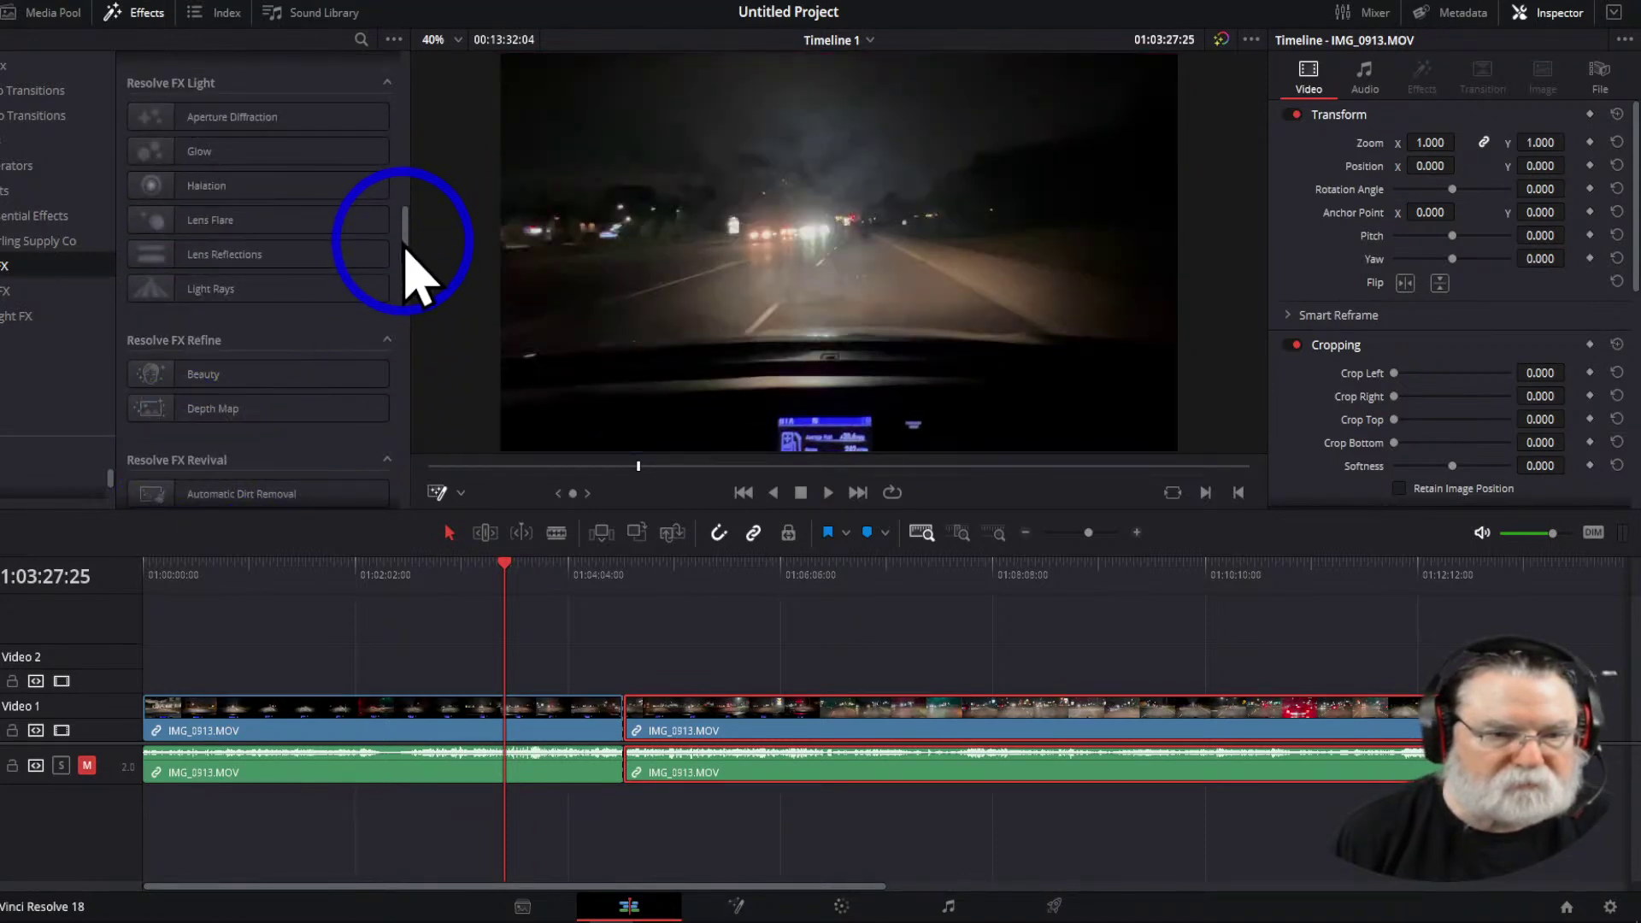
pyautogui.moveTo(405, 250); pyautogui.dragTo(414, 299)
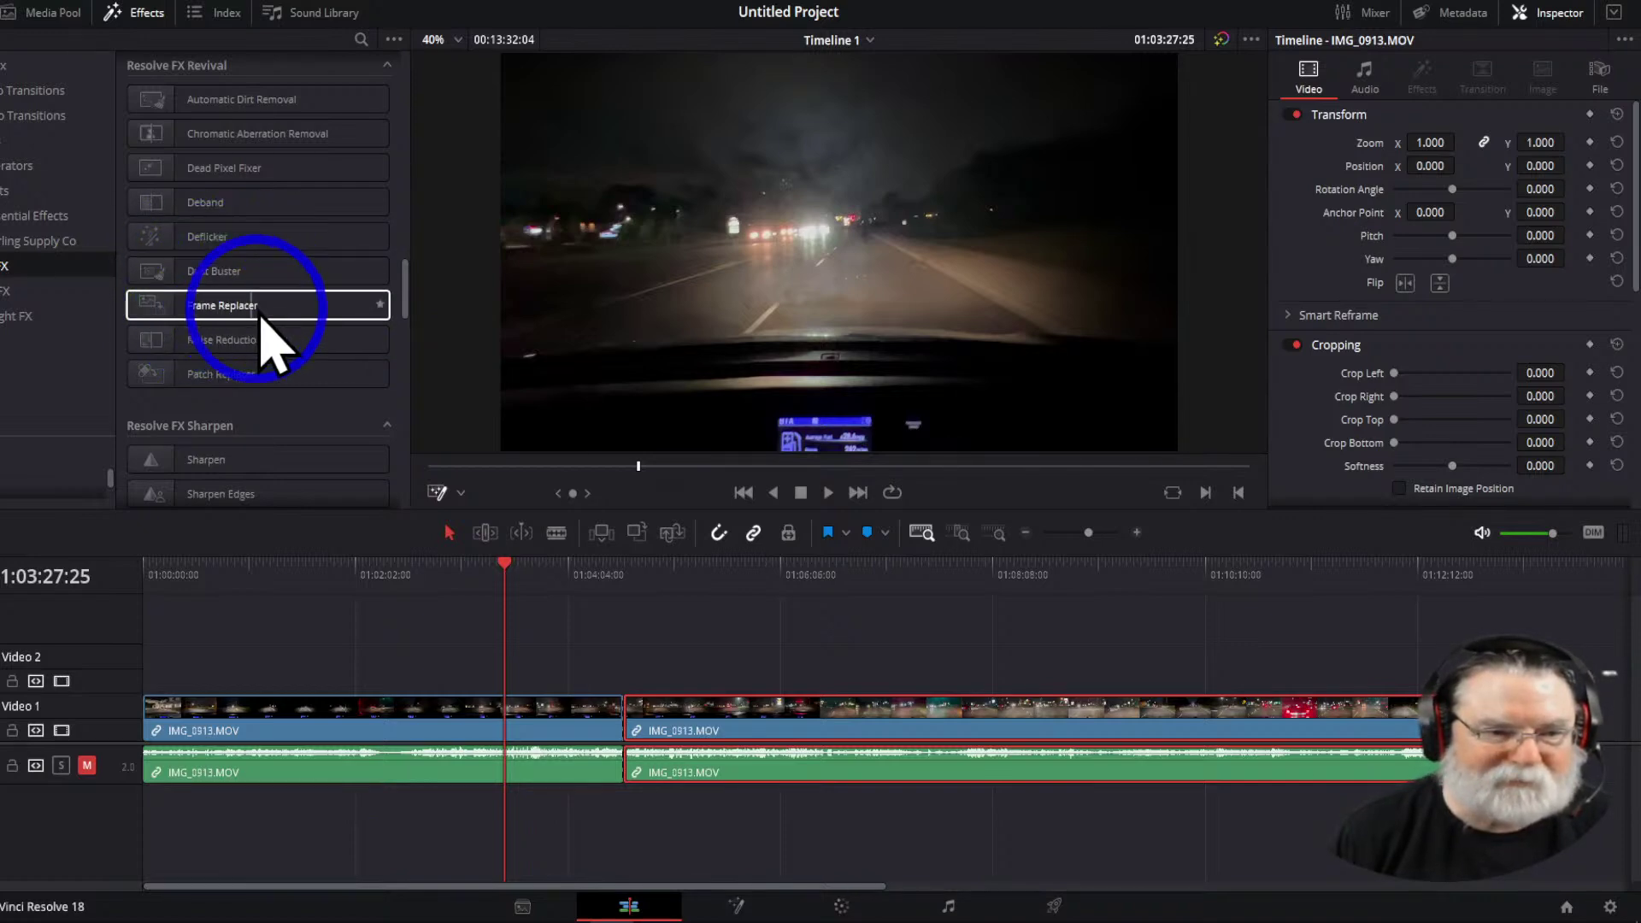
pyautogui.scroll(-8, 243, 410)
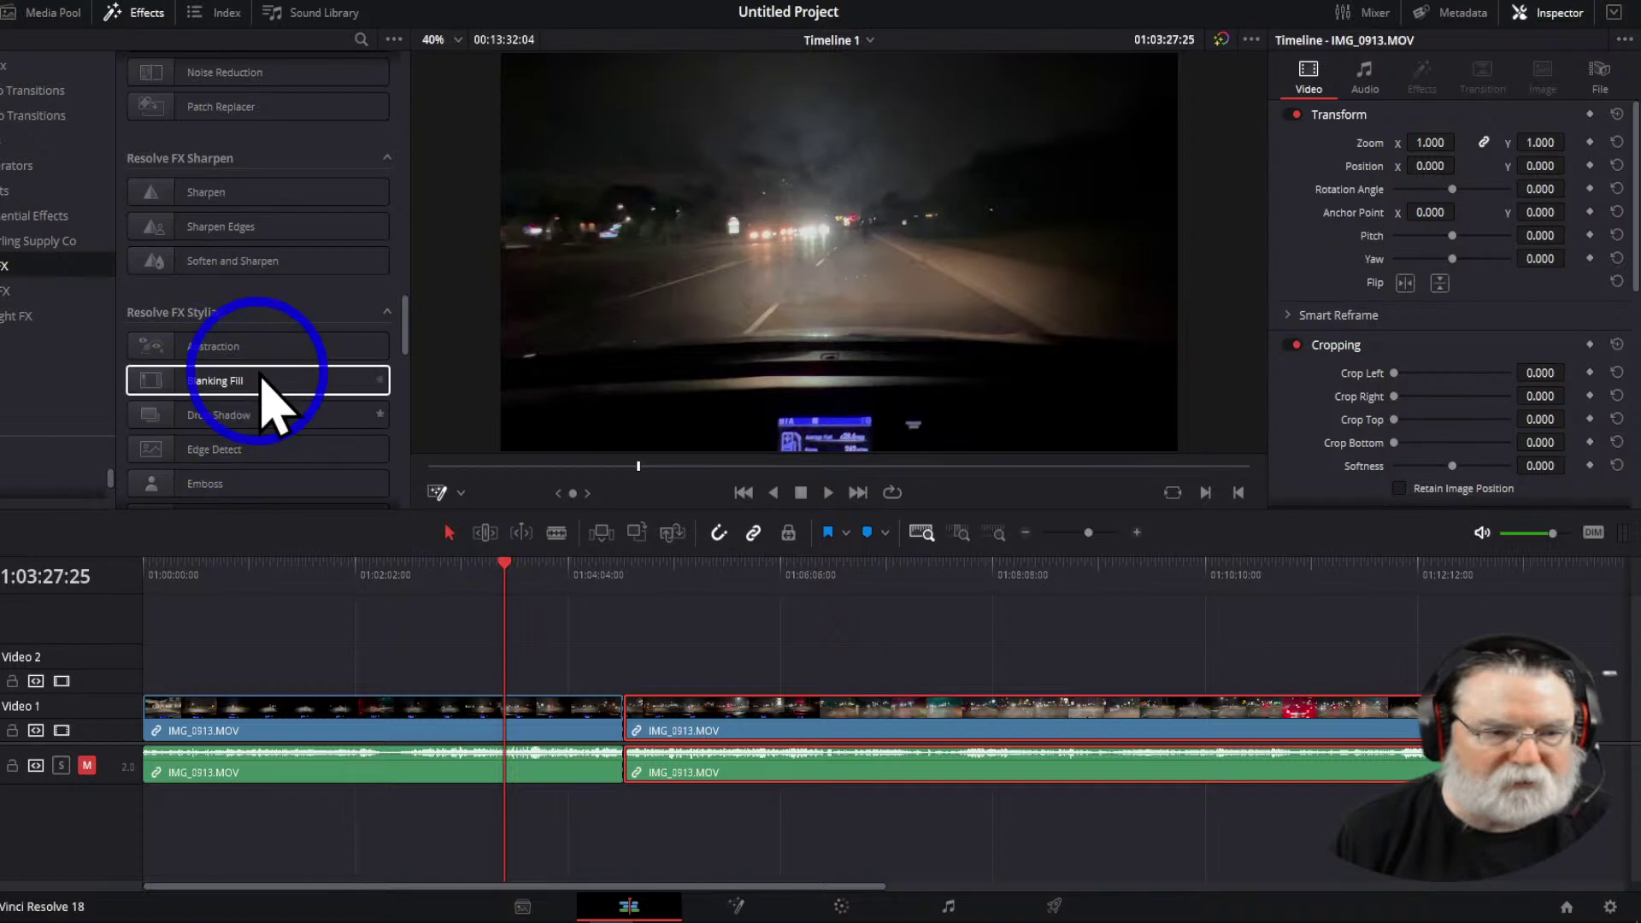
pyautogui.scroll(12, 256, 342)
pyautogui.scroll(12, 253, 295)
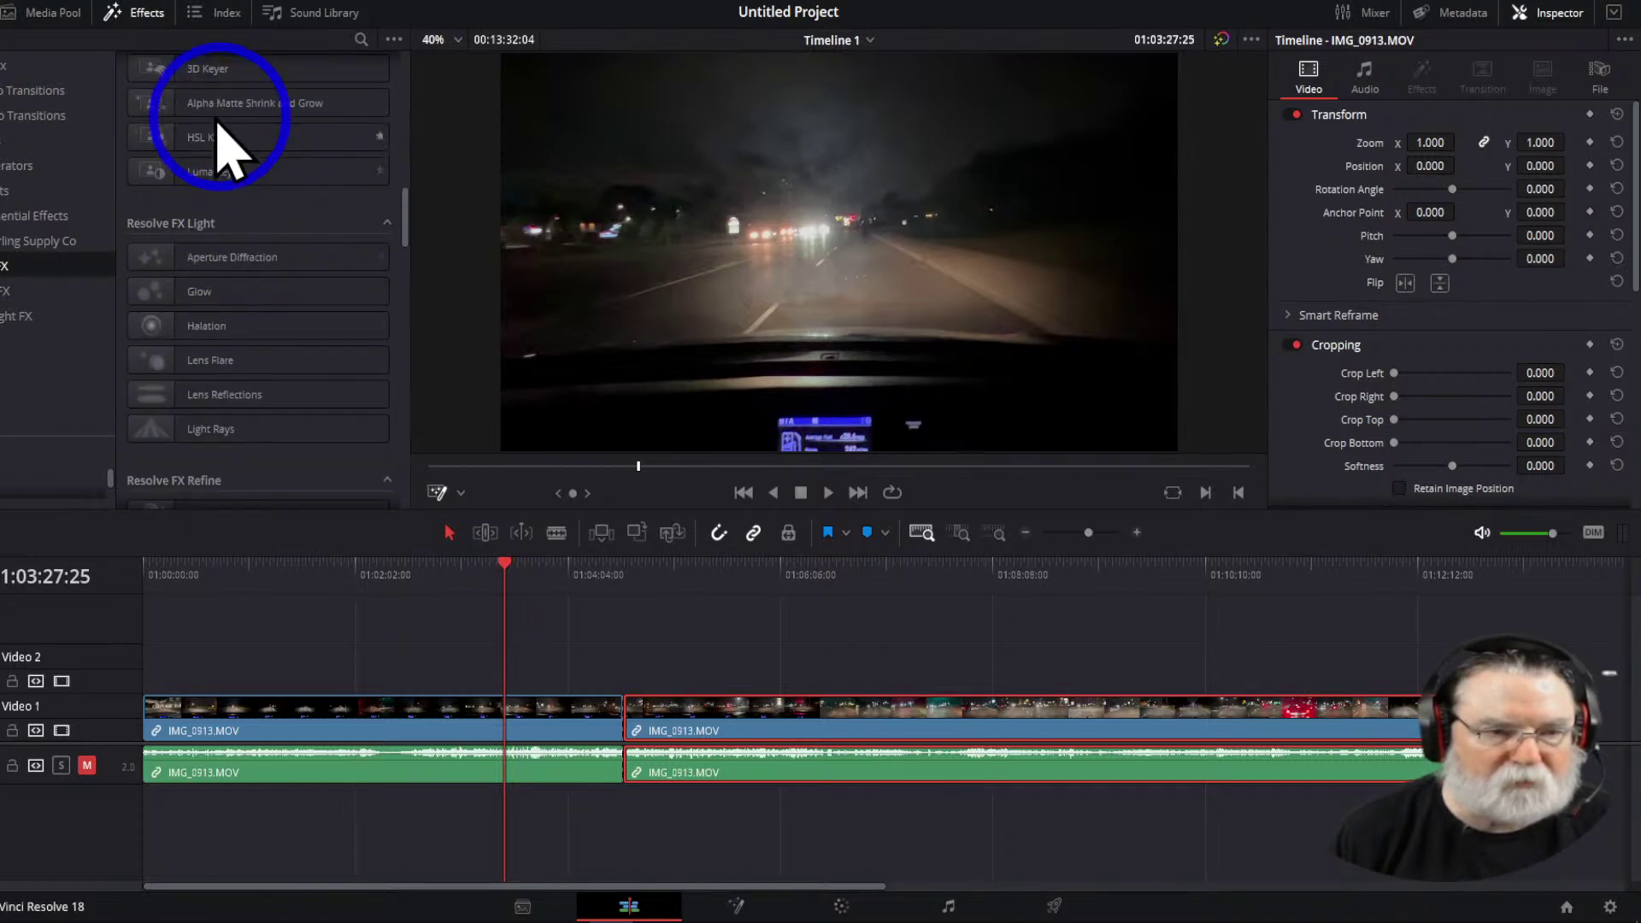
pyautogui.scroll(10, 256, 124)
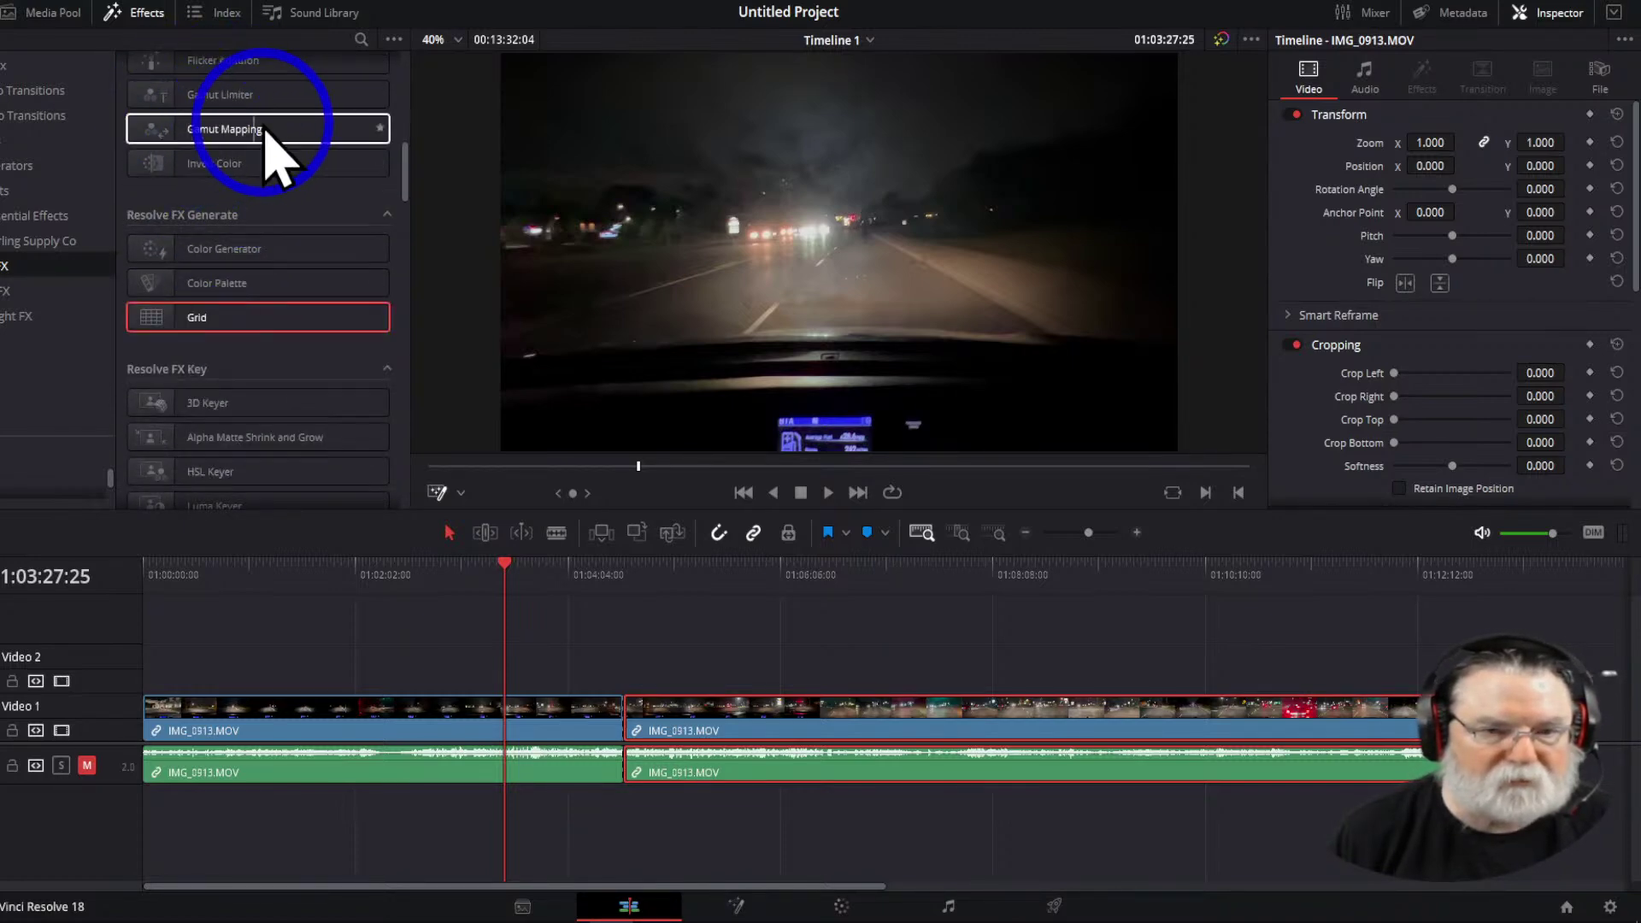
pyautogui.moveTo(225, 129); pyautogui.dragTo(530, 718)
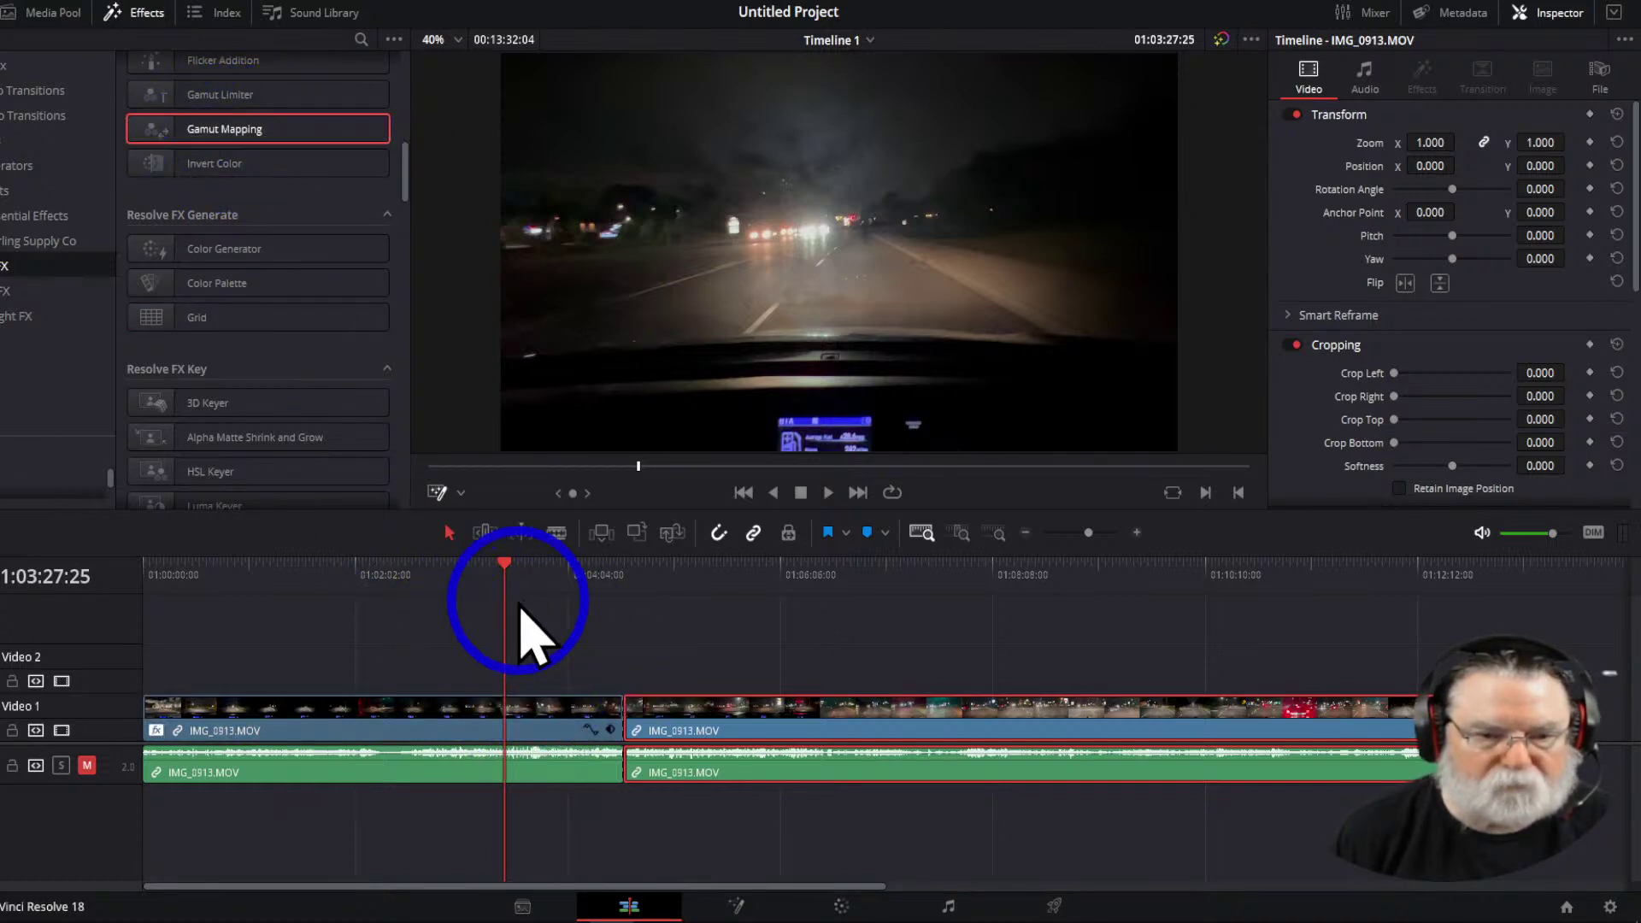
pyautogui.moveTo(494, 574); pyautogui.dragTo(433, 575)
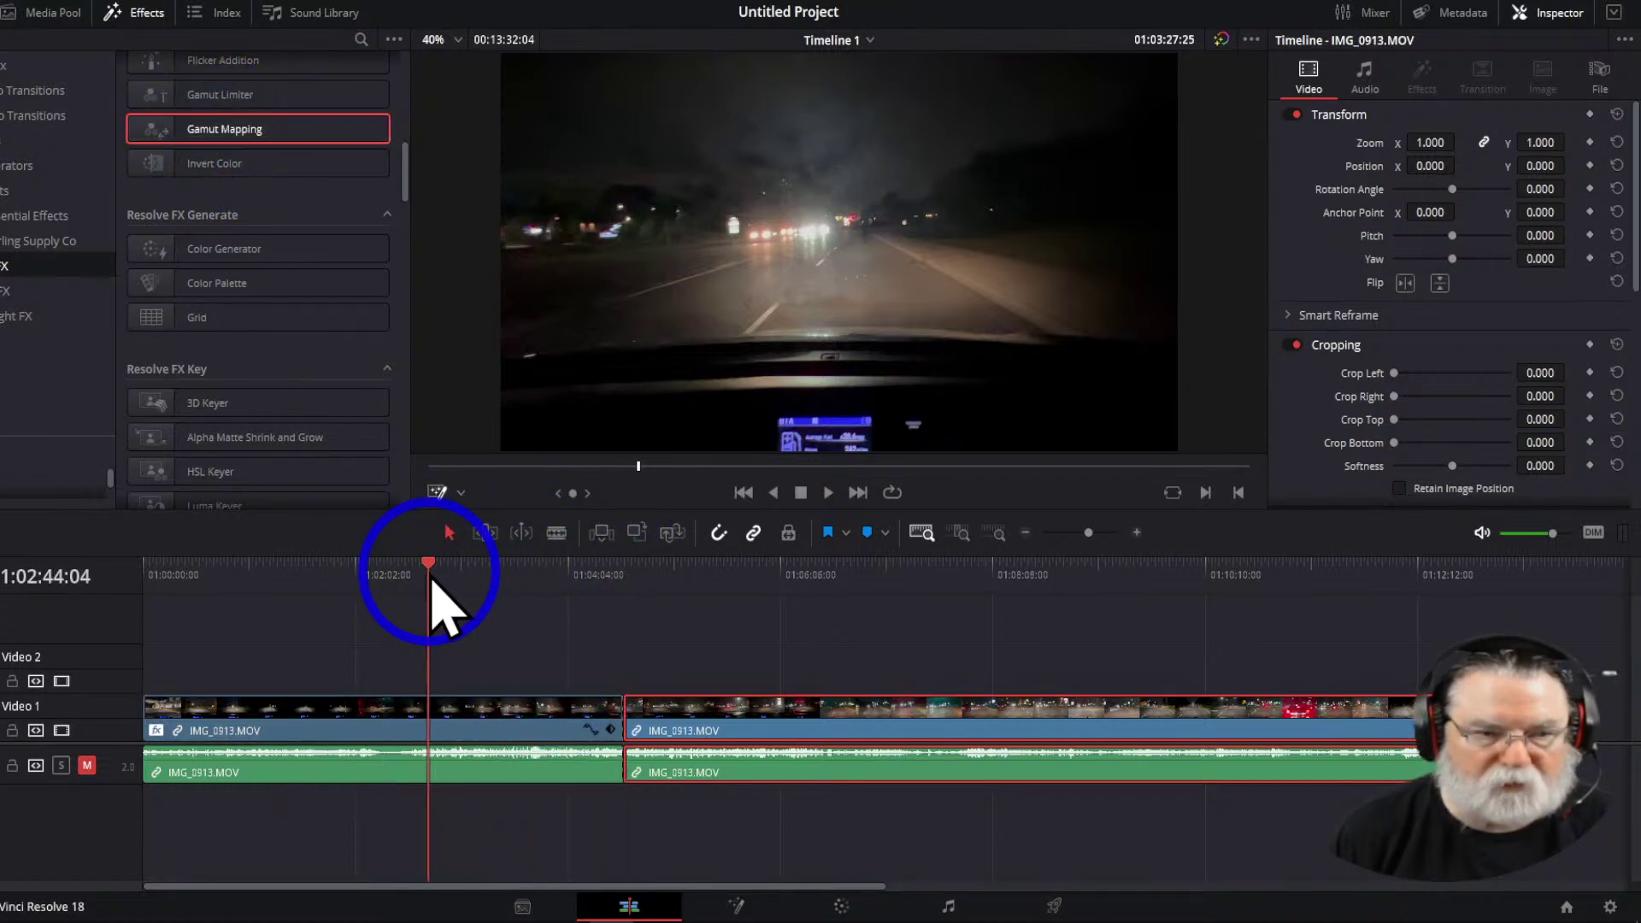
pyautogui.hotkey('ctrl', 'z')
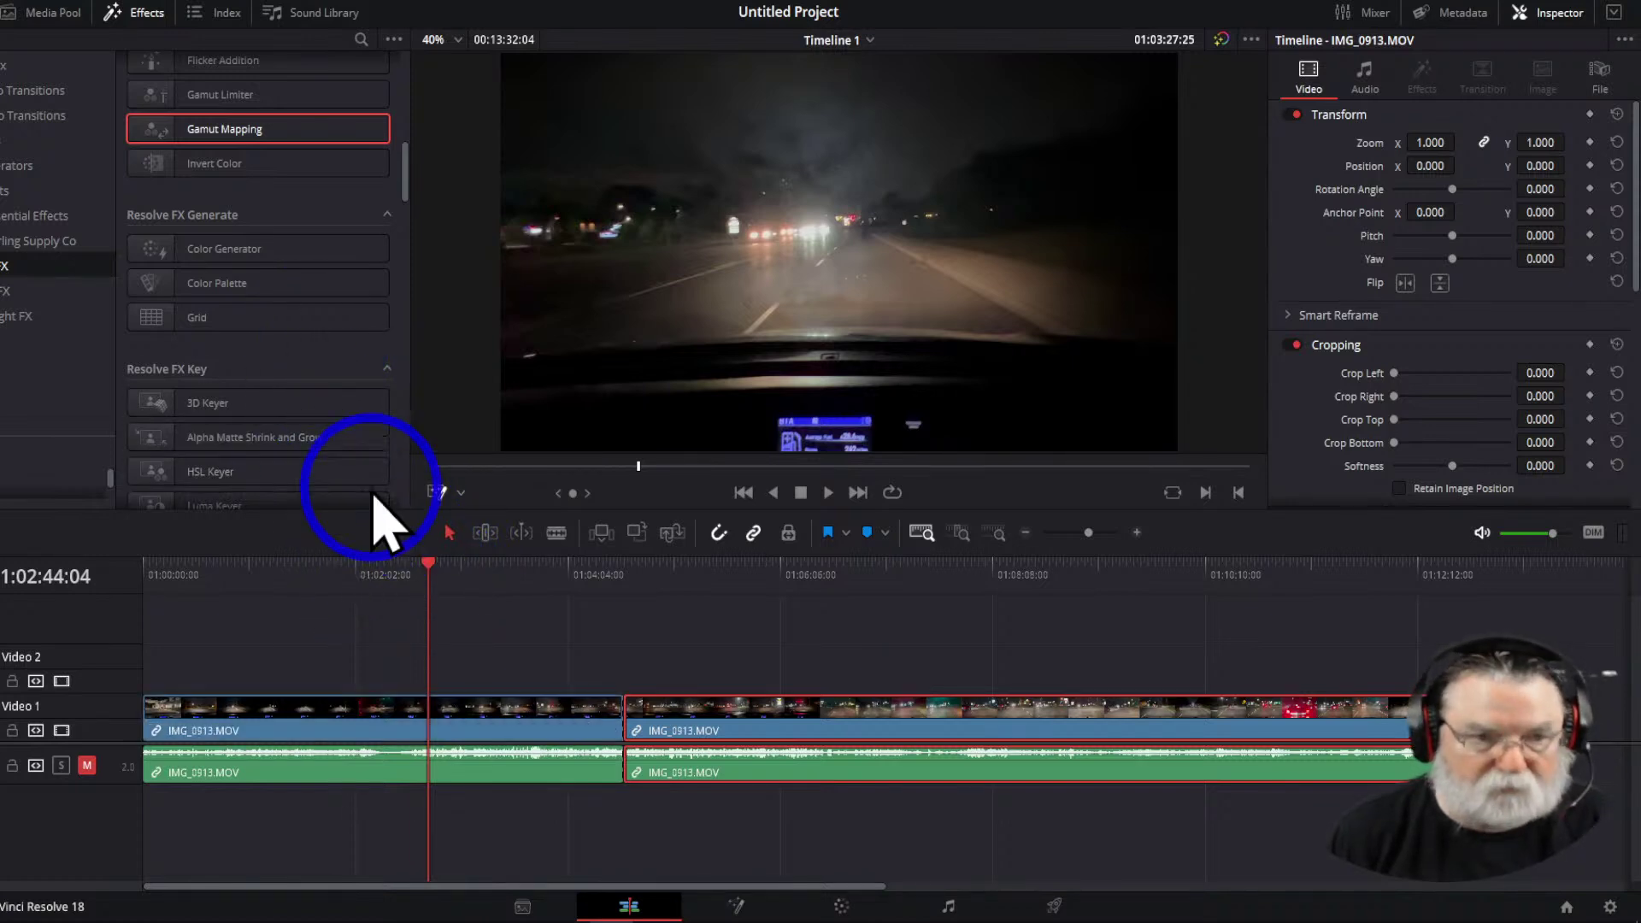
# Add the Lens Blur and Zoom Blur effects to the first IMG_0913.MOV segment, scrubbing through the footage to review each
pyautogui.scroll(5, 367, 508)
pyautogui.scroll(5, 195, 174)
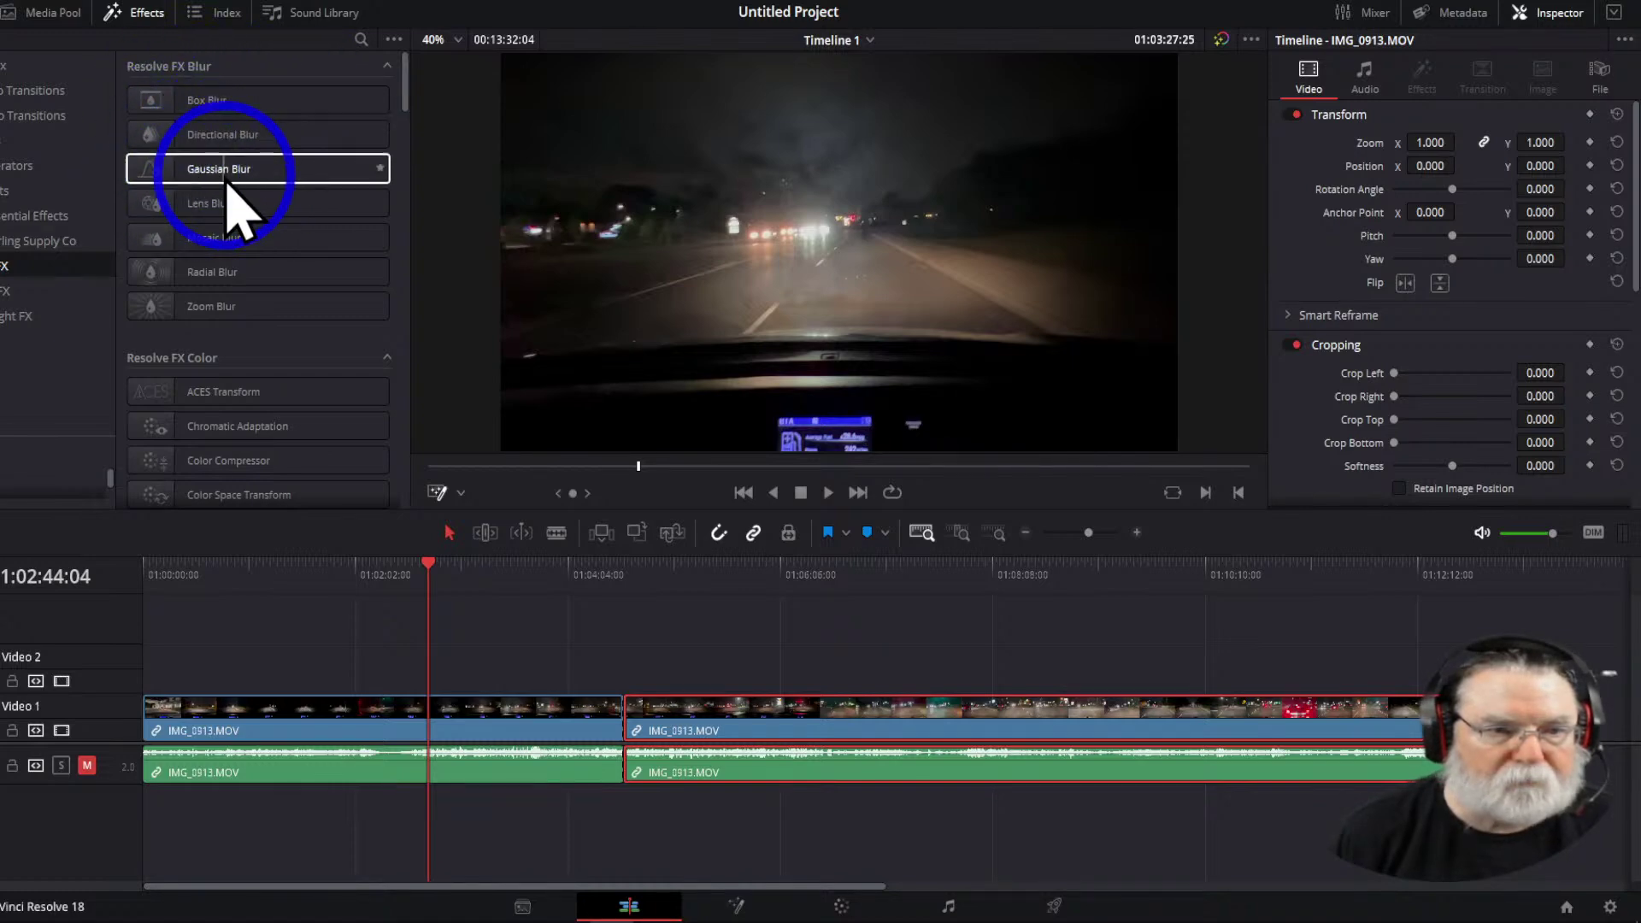
pyautogui.moveTo(201, 218); pyautogui.dragTo(492, 735)
pyautogui.moveTo(425, 588); pyautogui.dragTo(389, 588)
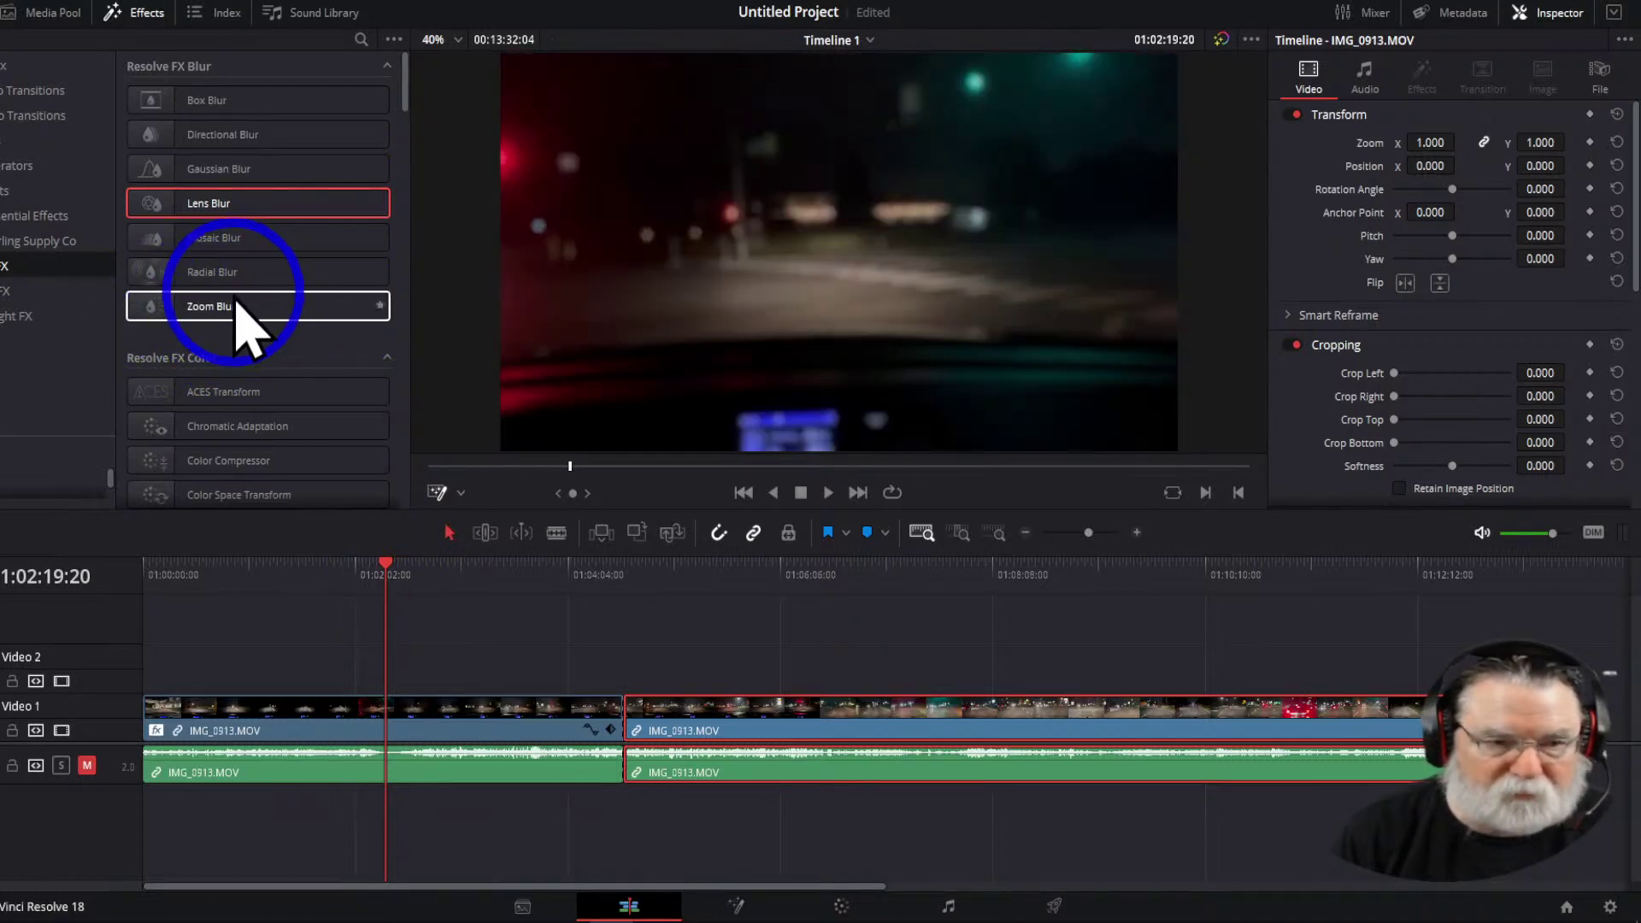
pyautogui.moveTo(386, 566); pyautogui.dragTo(318, 555)
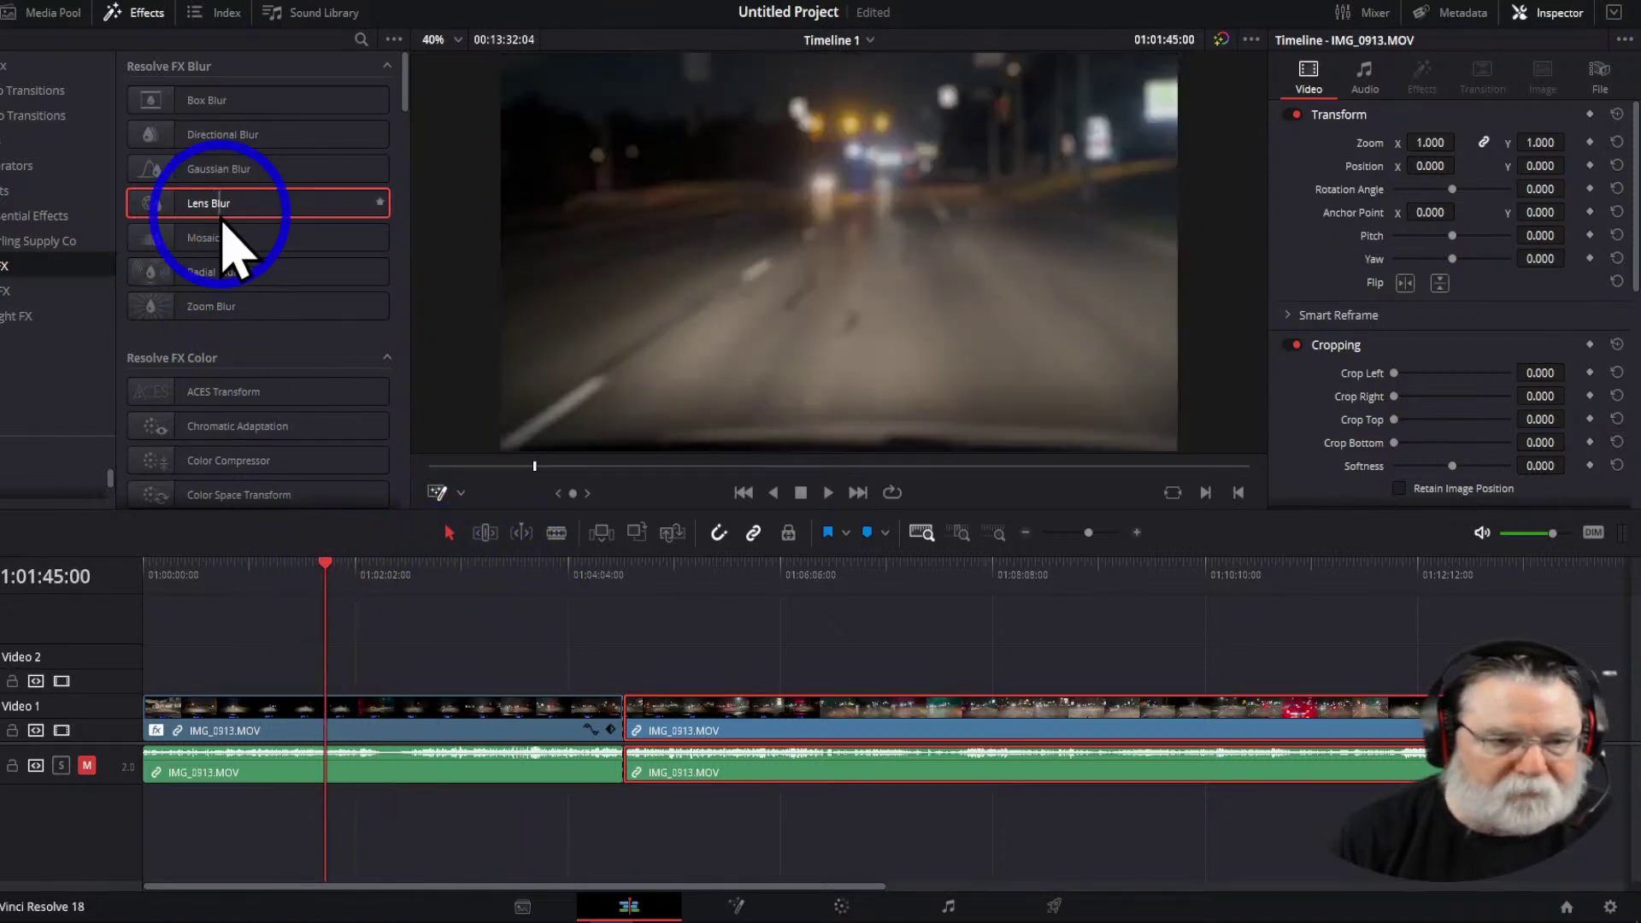
pyautogui.moveTo(220, 308); pyautogui.dragTo(455, 728)
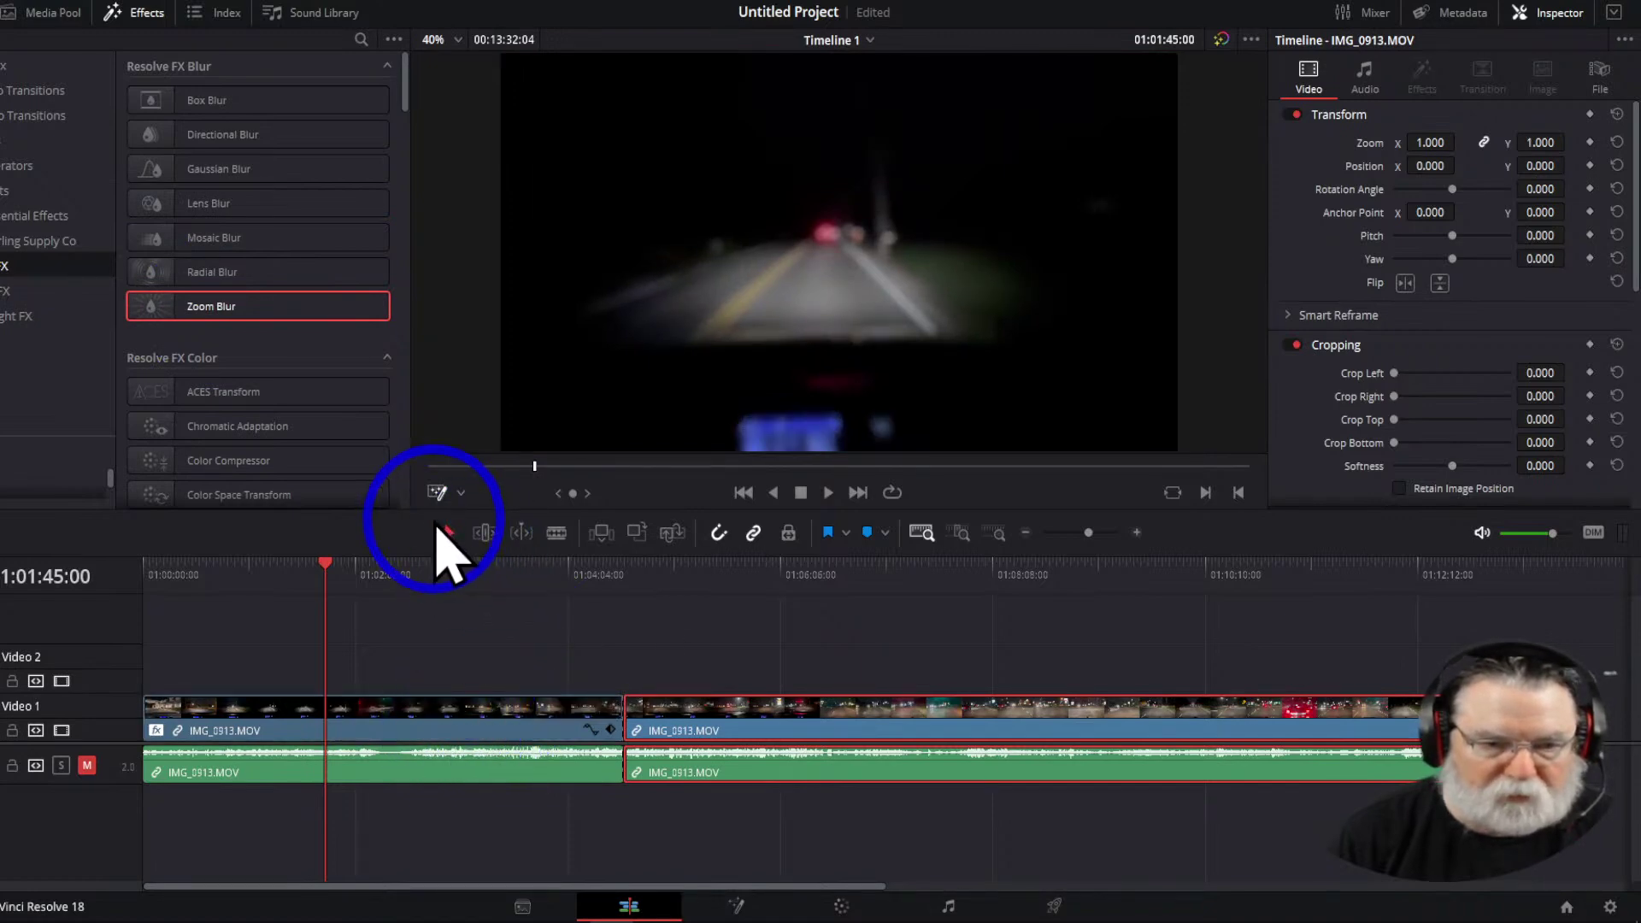
pyautogui.moveTo(326, 569); pyautogui.dragTo(458, 590)
# Try the Zoom Blur effect on the second IMG_0913.MOV segment, review it near 01:05:27:23, and undo it
pyautogui.moveTo(216, 315); pyautogui.dragTo(737, 732)
pyautogui.moveTo(465, 587); pyautogui.dragTo(715, 609)
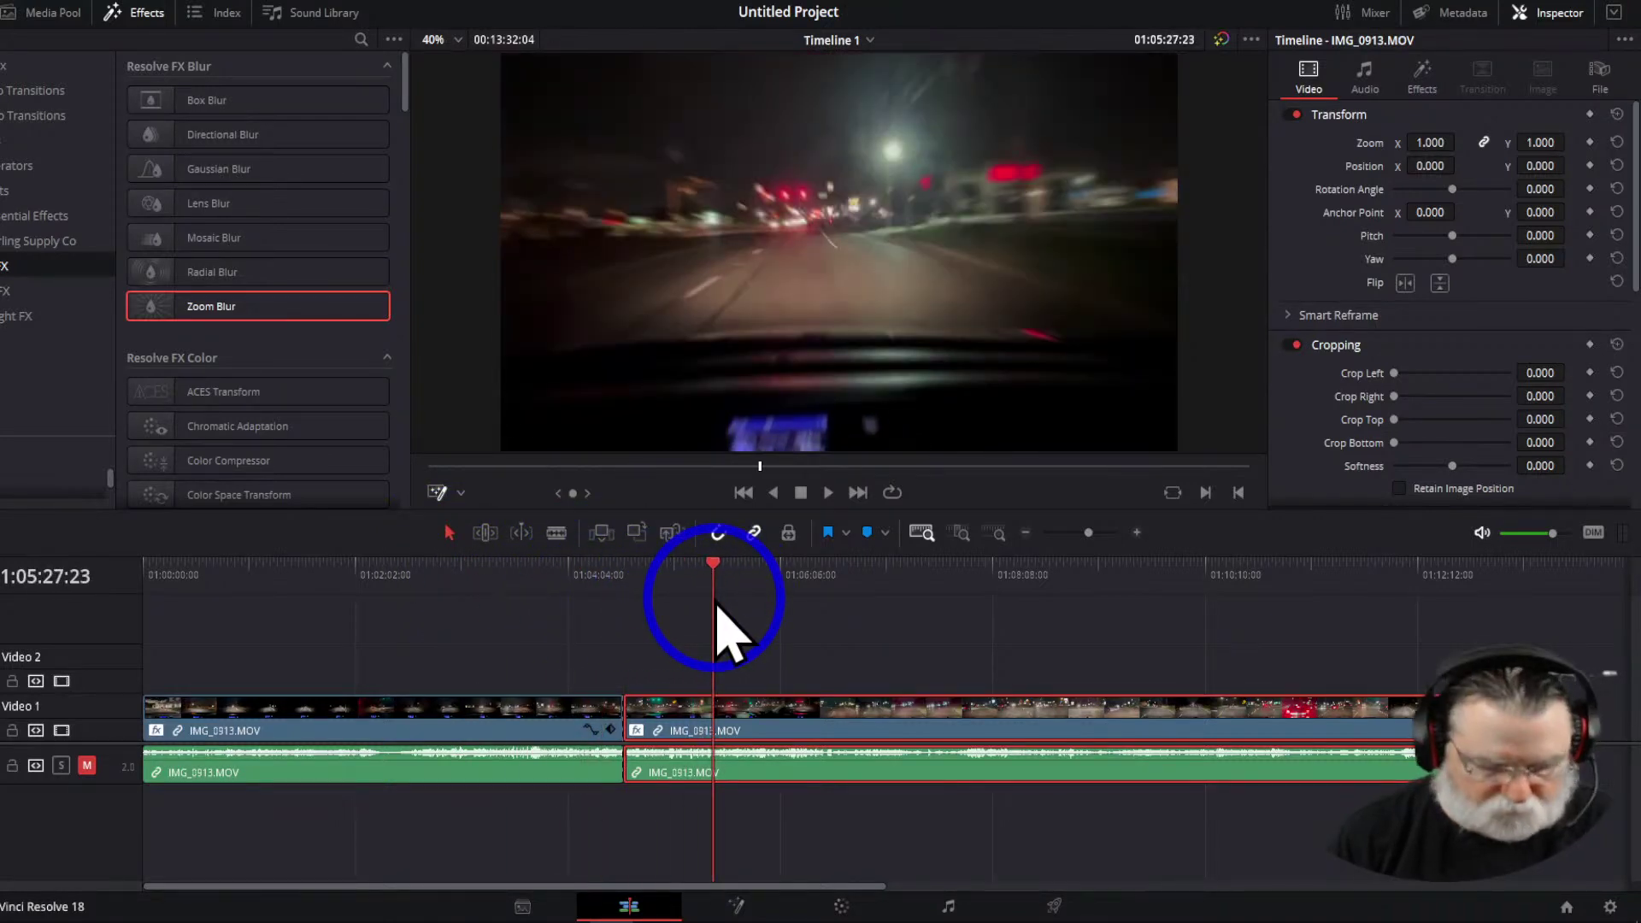
pyautogui.hotkey('ctrl', 'z')
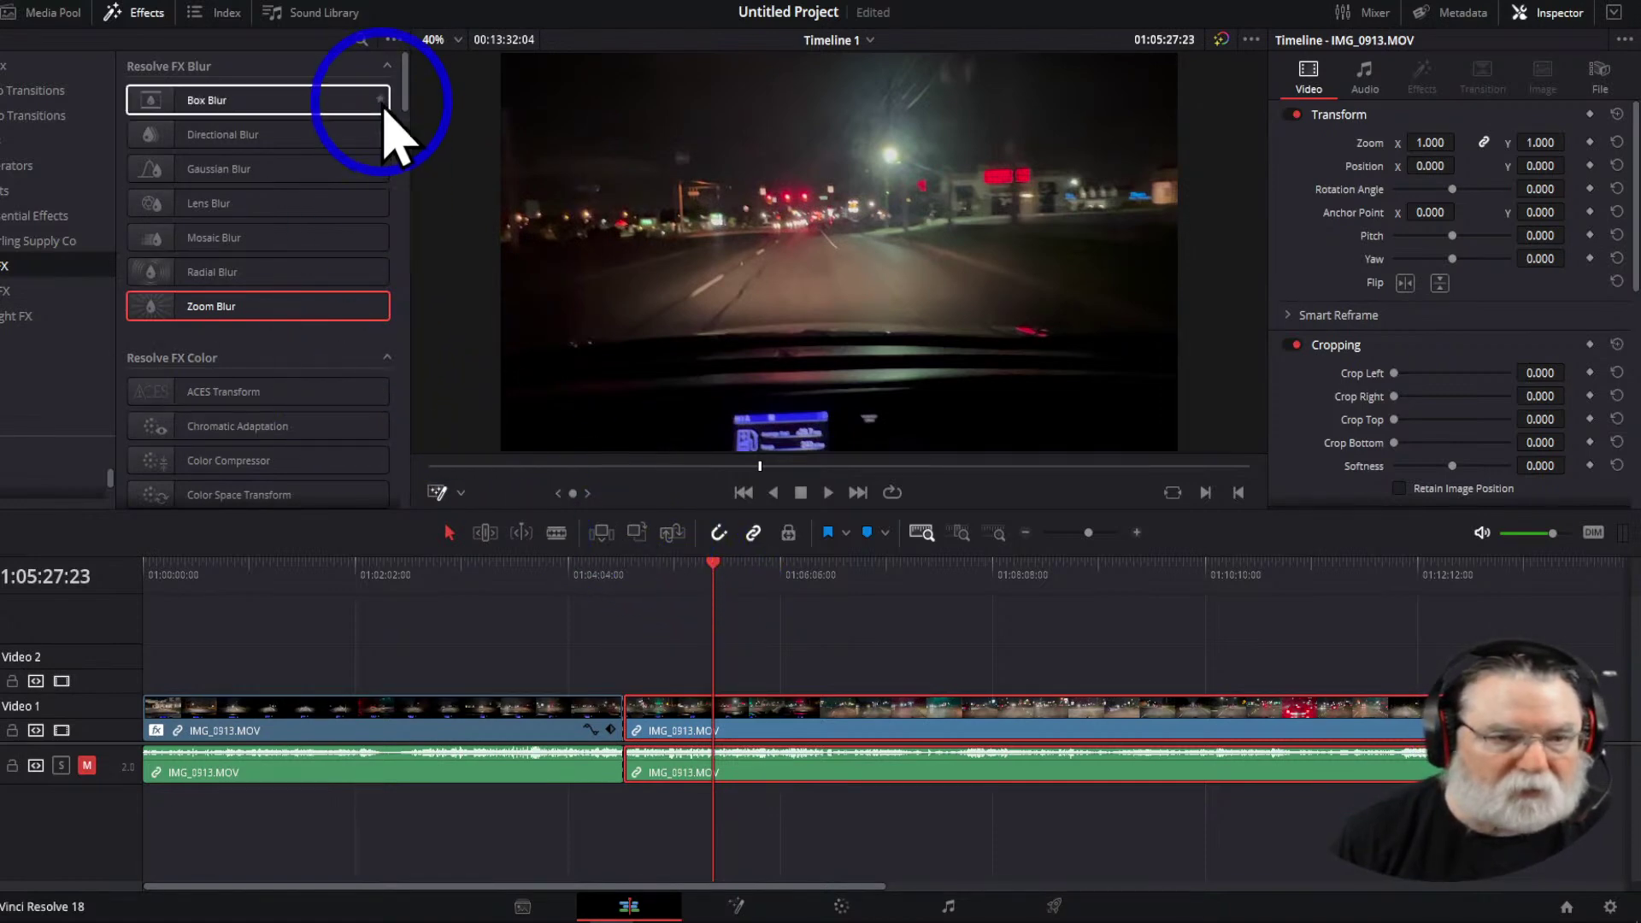
# Try the Warper effect on the second IMG_0913.MOV segment, review playback across the cut, and undo it
pyautogui.moveTo(405, 94); pyautogui.dragTo(425, 488)
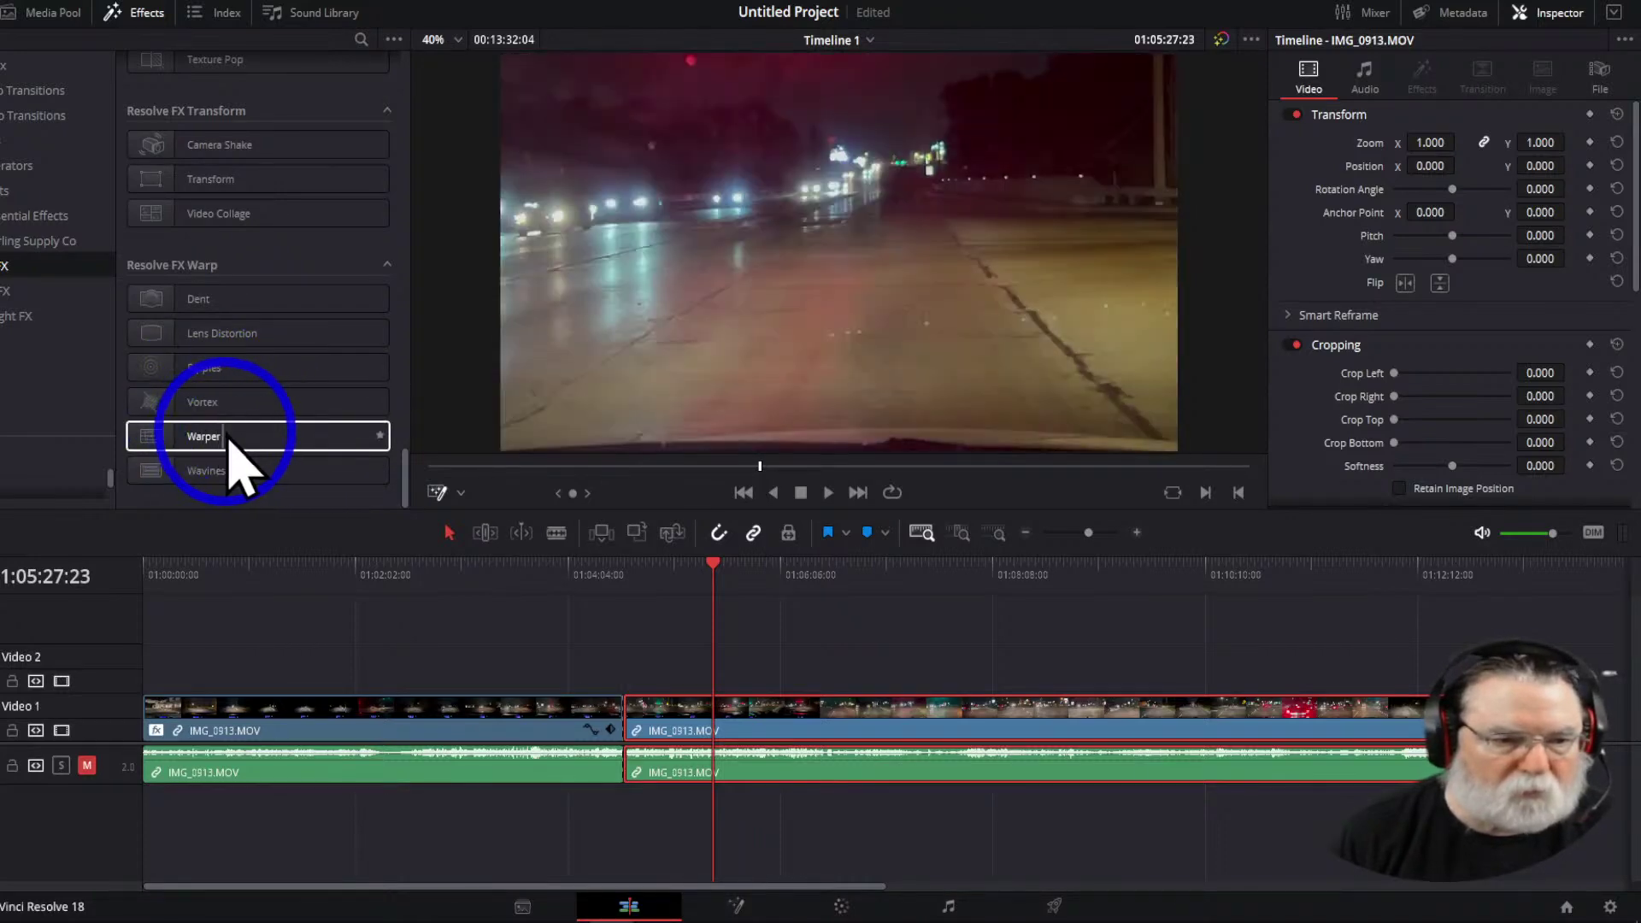
pyautogui.moveTo(193, 442); pyautogui.dragTo(823, 729)
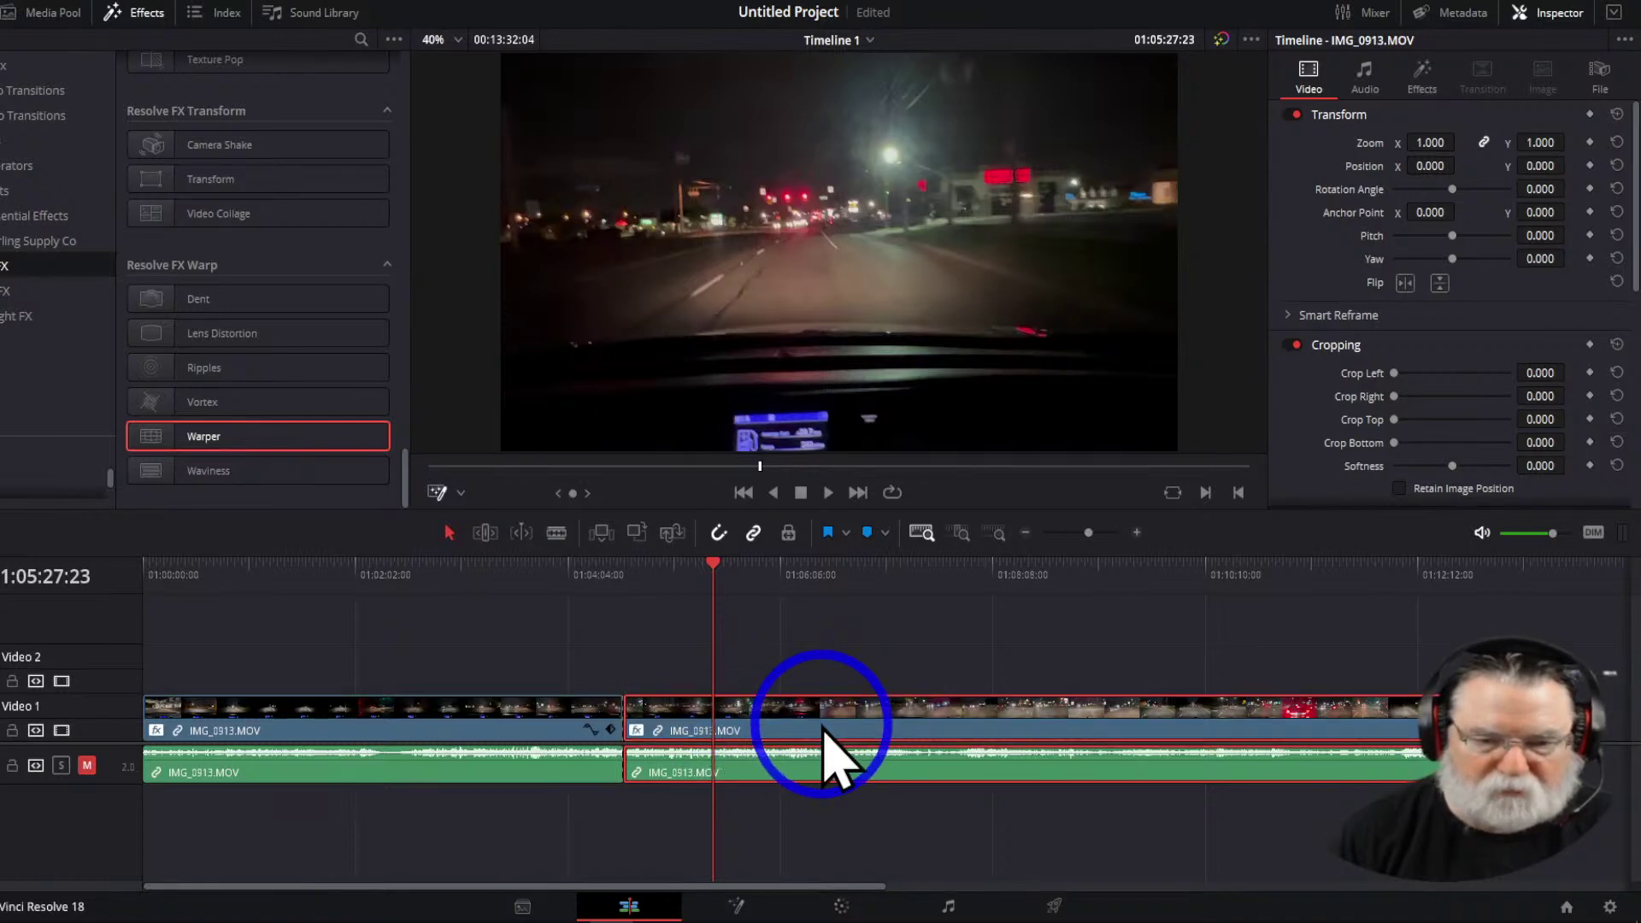
pyautogui.moveTo(714, 575); pyautogui.dragTo(505, 590)
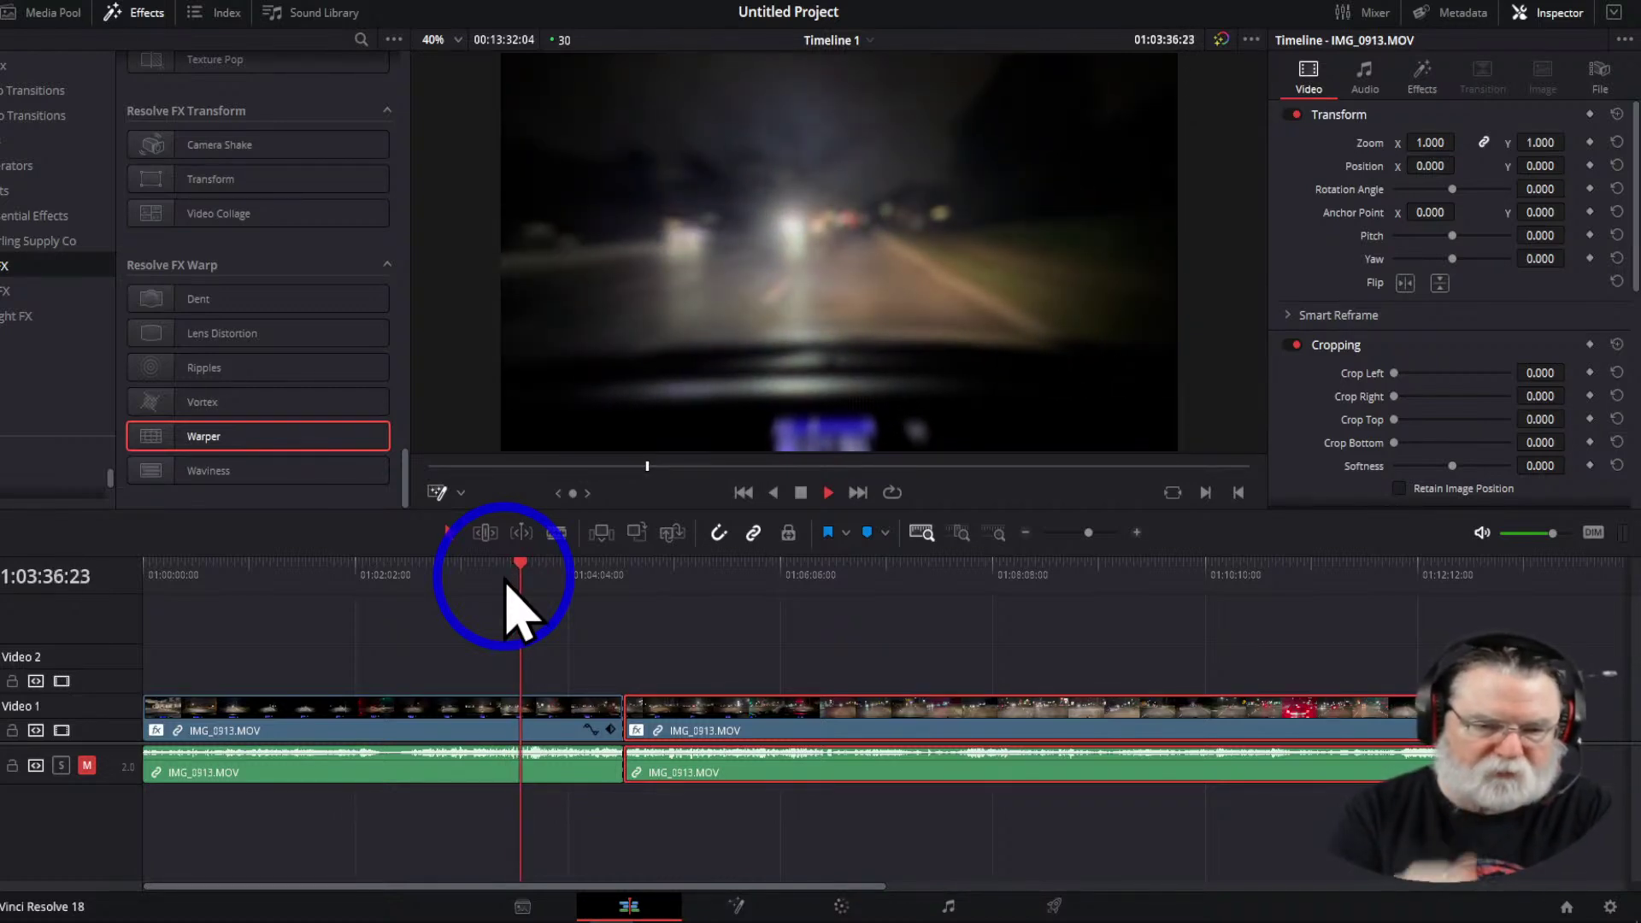
pyautogui.click(598, 574)
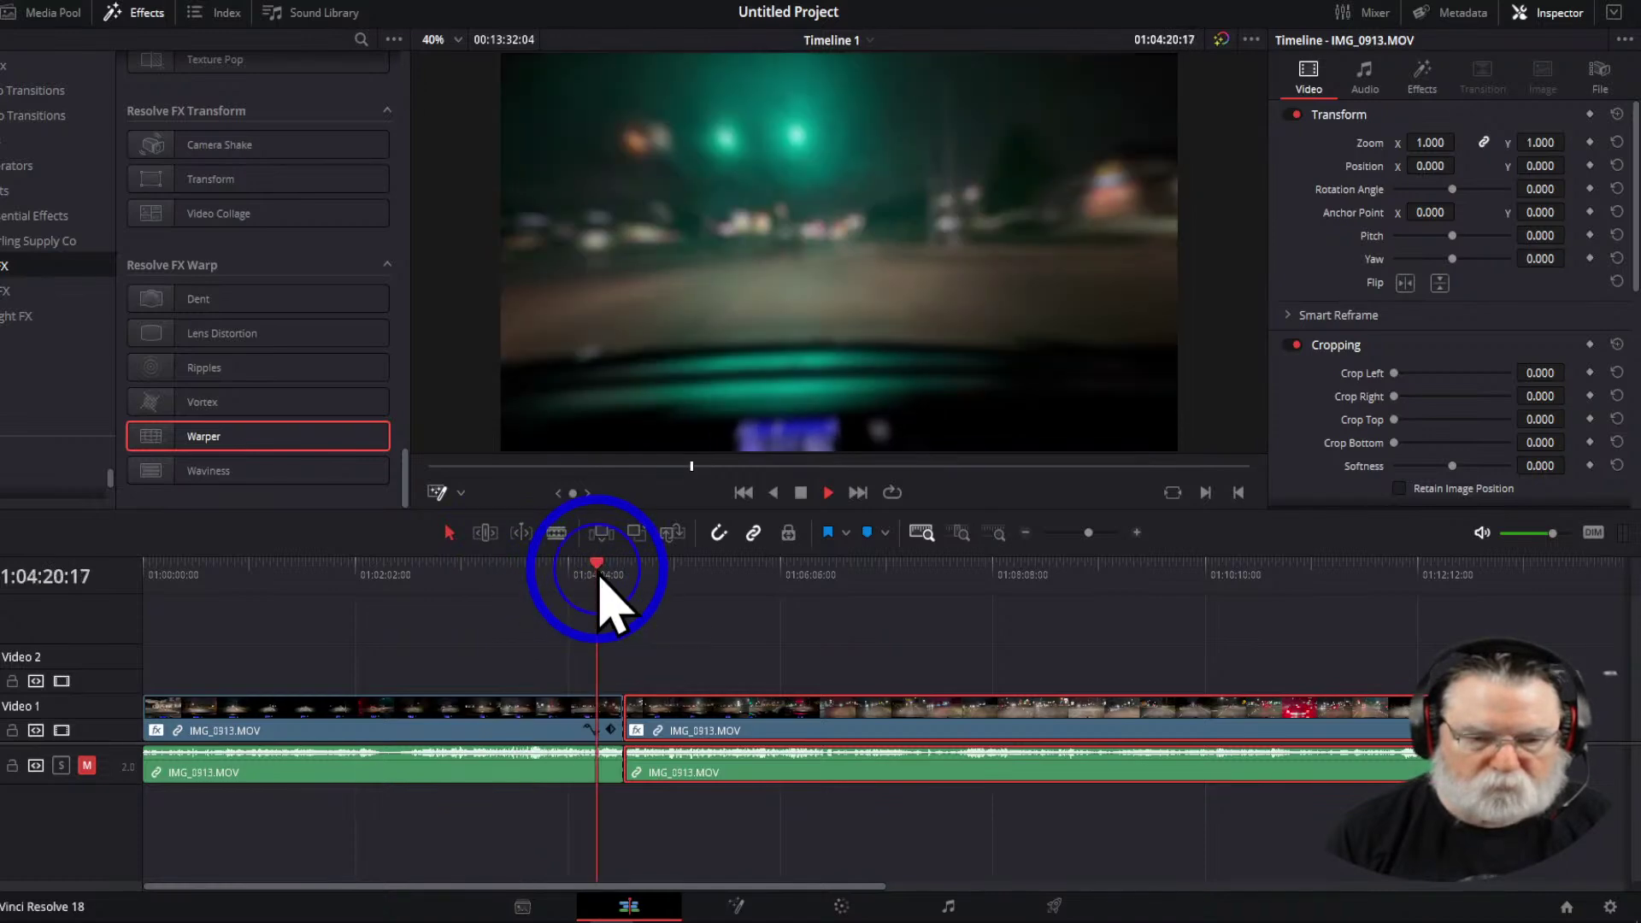
pyautogui.click(619, 571)
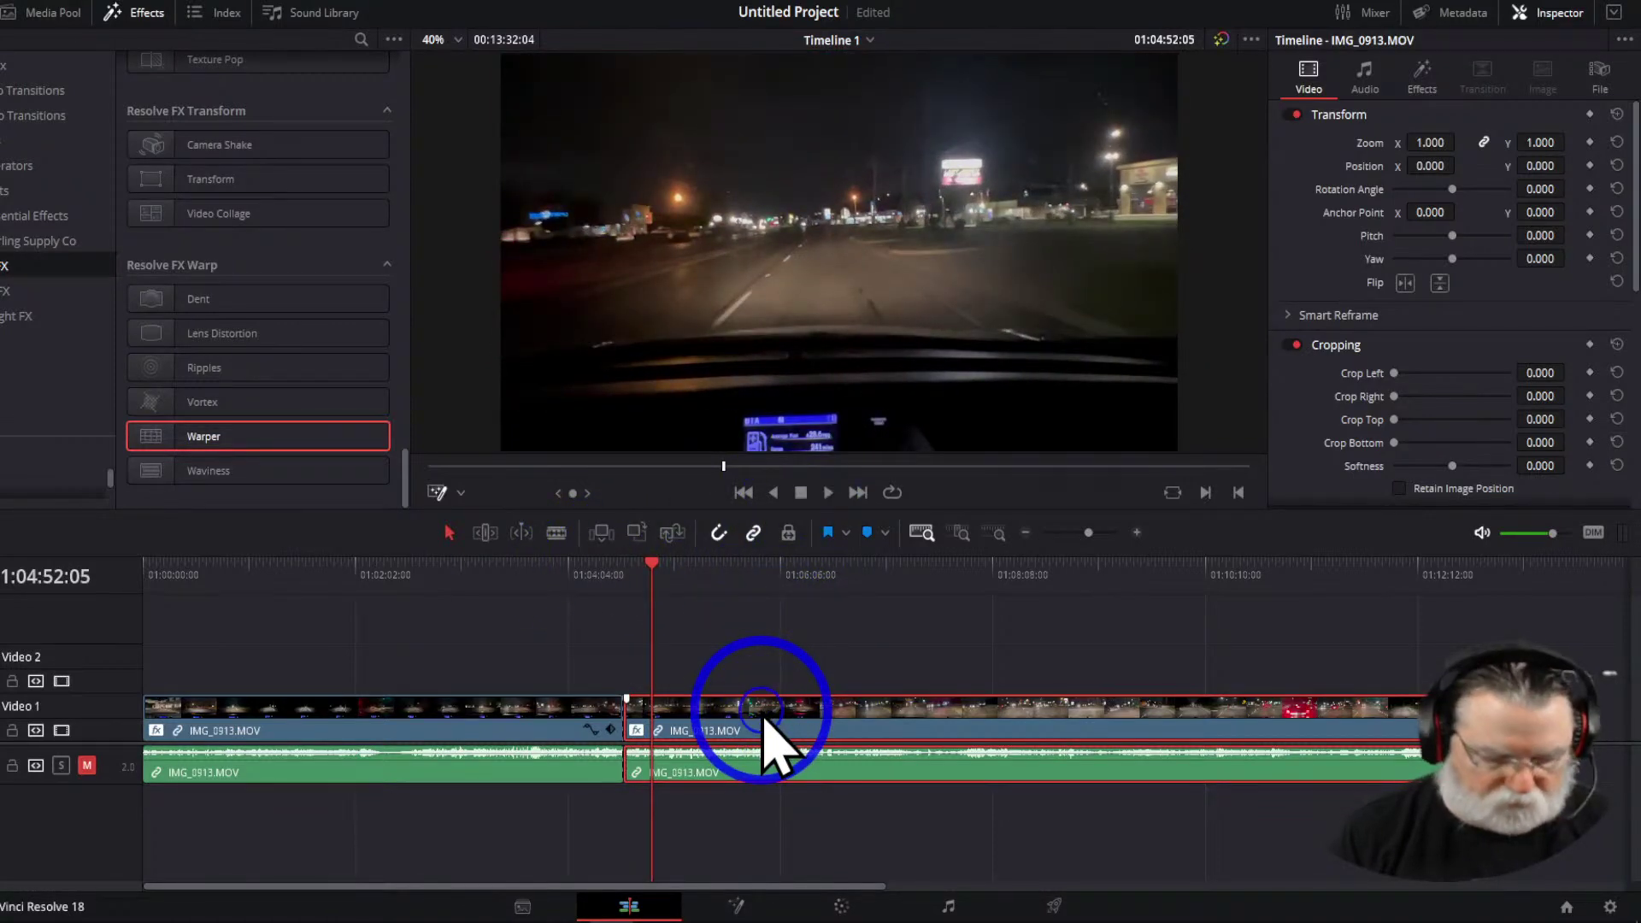
pyautogui.hotkey('ctrl', 'z')
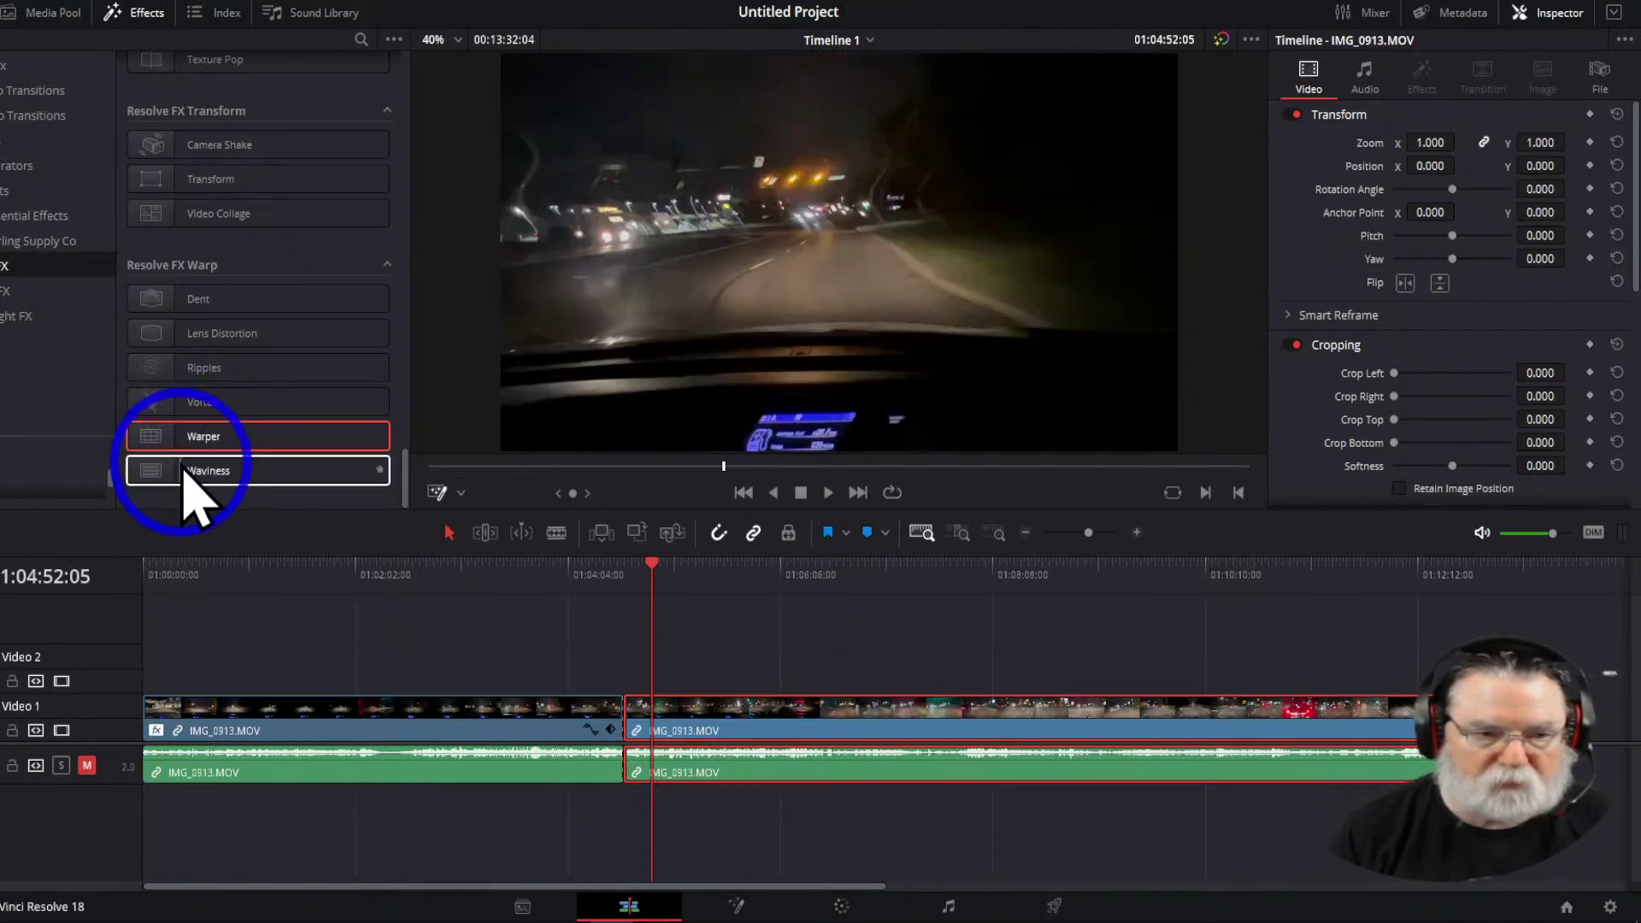
# Apply the Waviness effect to the second IMG_0913.MOV segment, play across the cut, and move the playhead to 01:05:49:20
pyautogui.moveTo(199, 472); pyautogui.dragTo(731, 740)
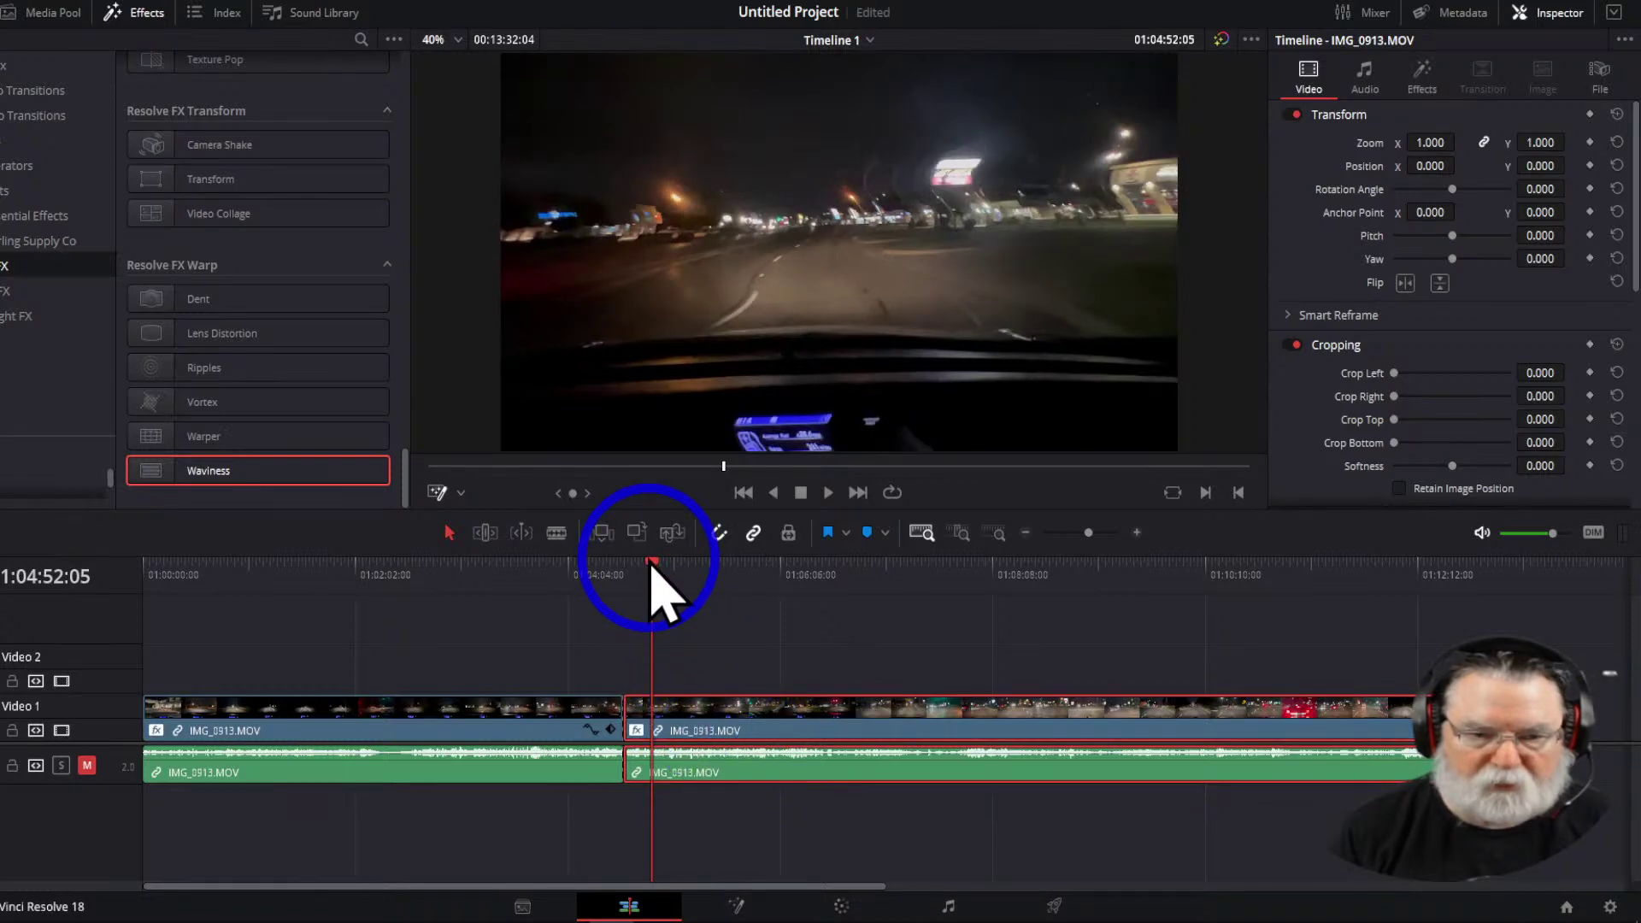
pyautogui.click(575, 568)
pyautogui.press('space')
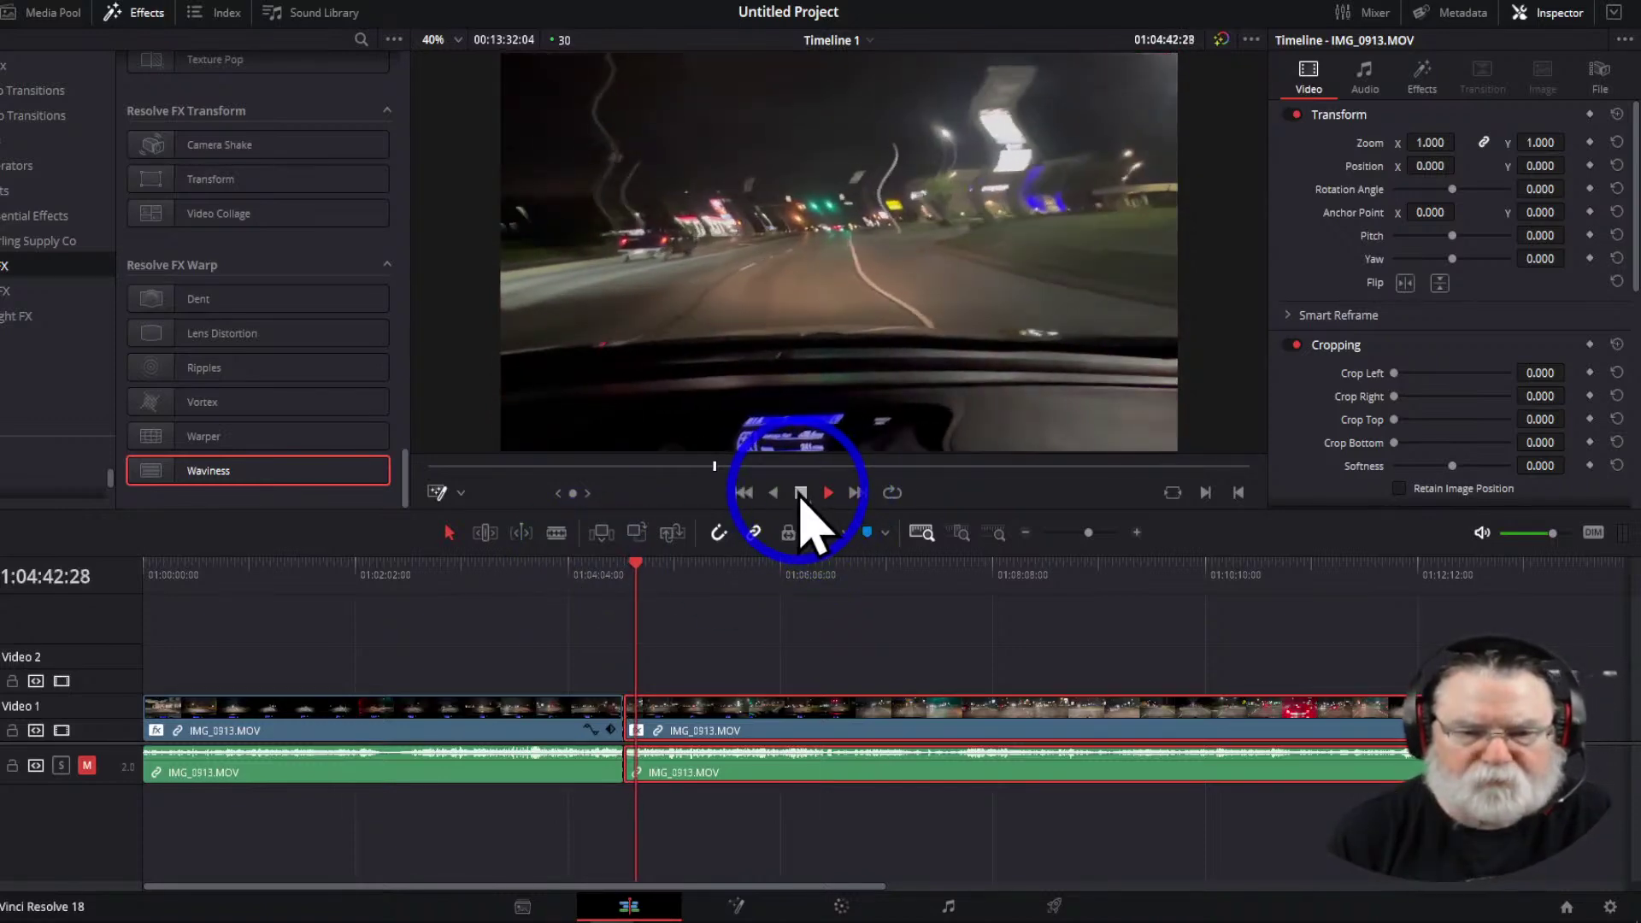
pyautogui.click(801, 493)
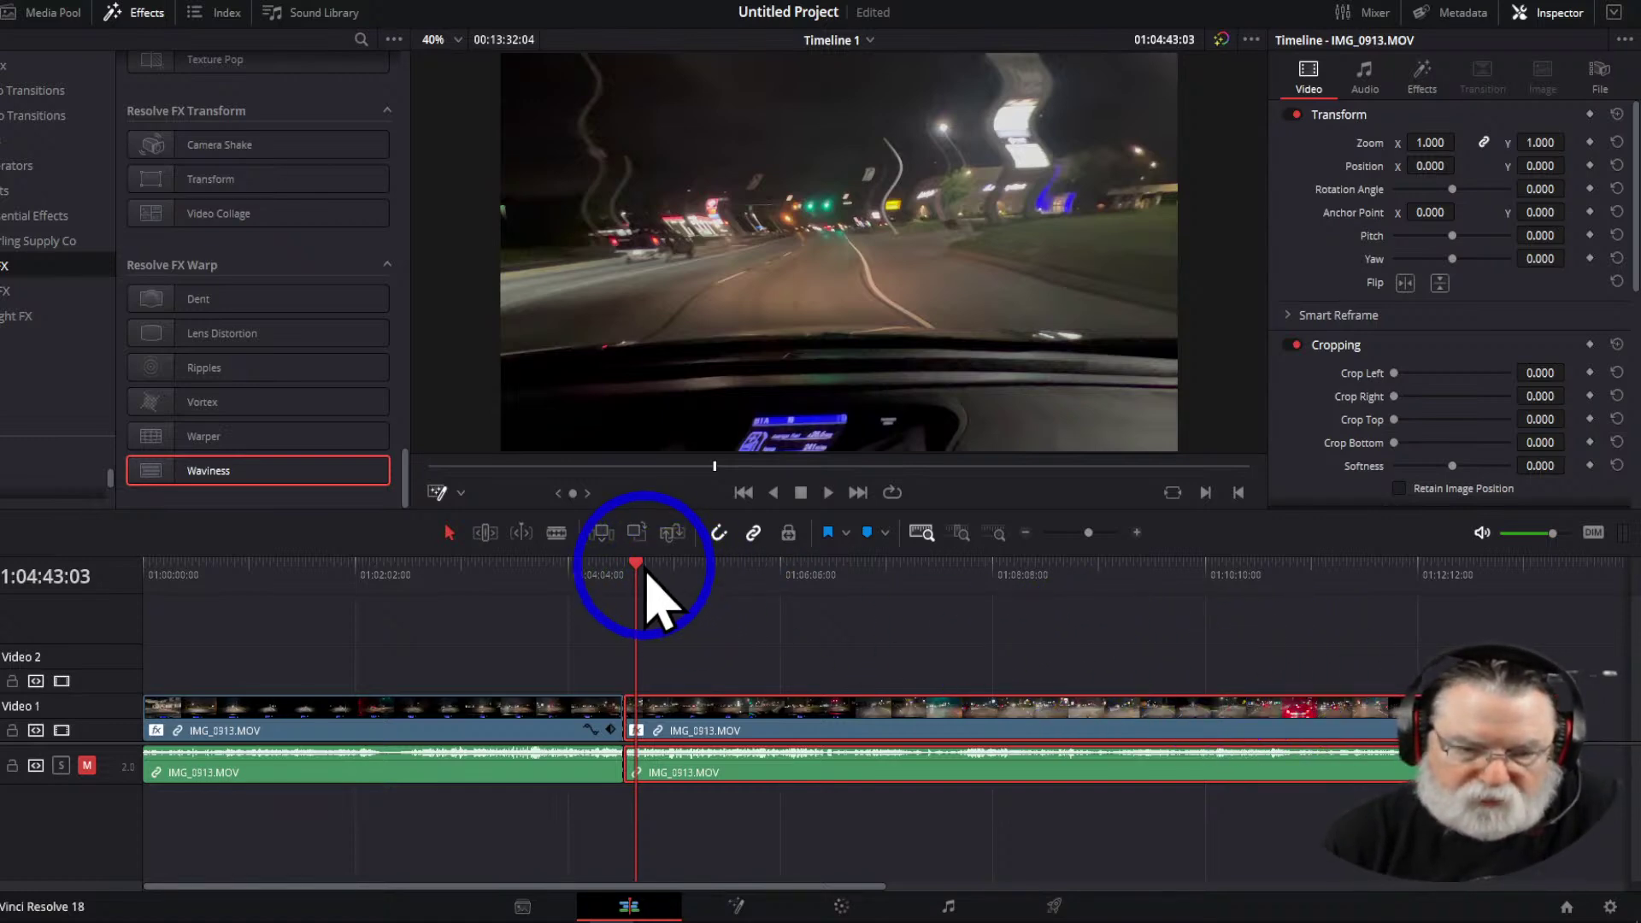
pyautogui.moveTo(637, 568); pyautogui.dragTo(751, 571)
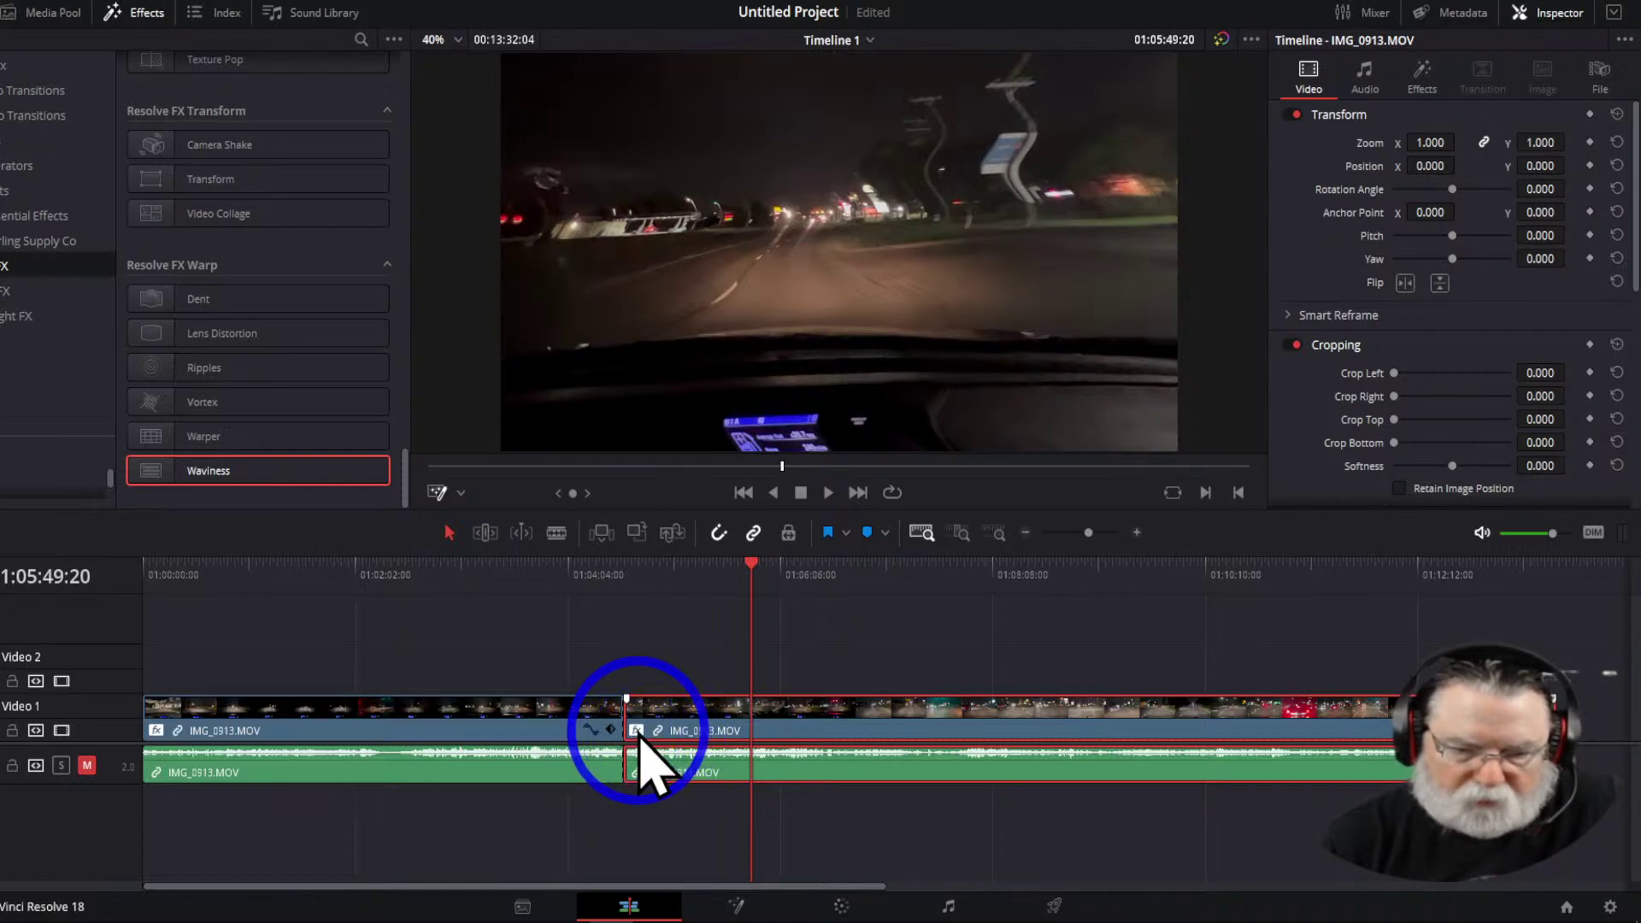
# Examine the second IMG_0913.MOV segment's clip options and curve editor, close both, and select the segment
pyautogui.rightClick(643, 752)
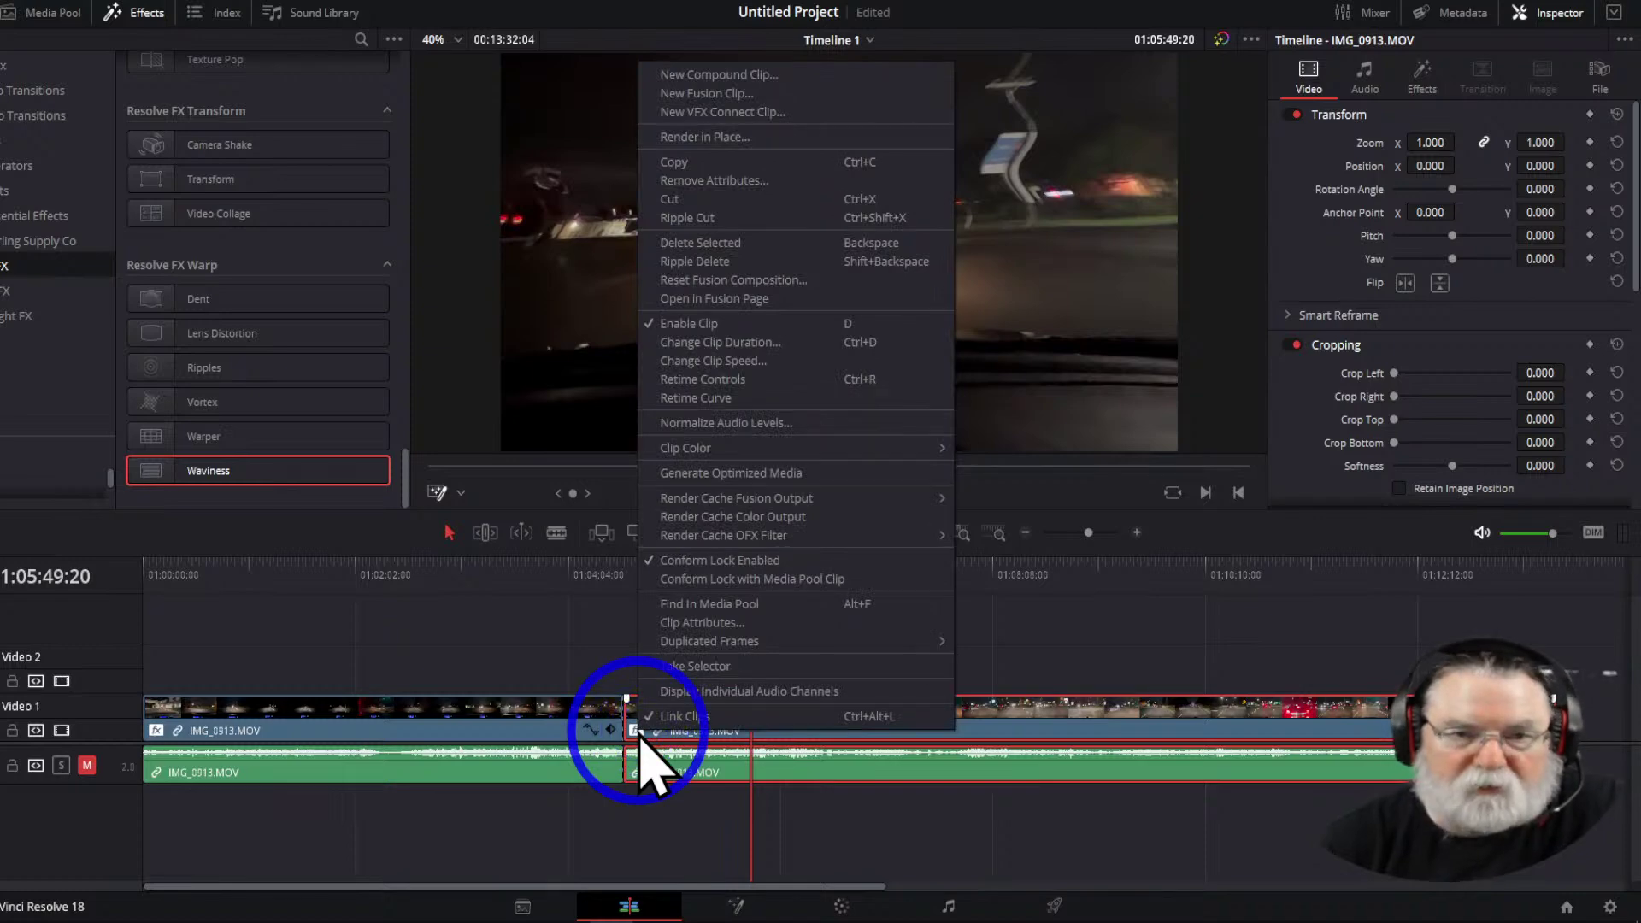
pyautogui.click(513, 659)
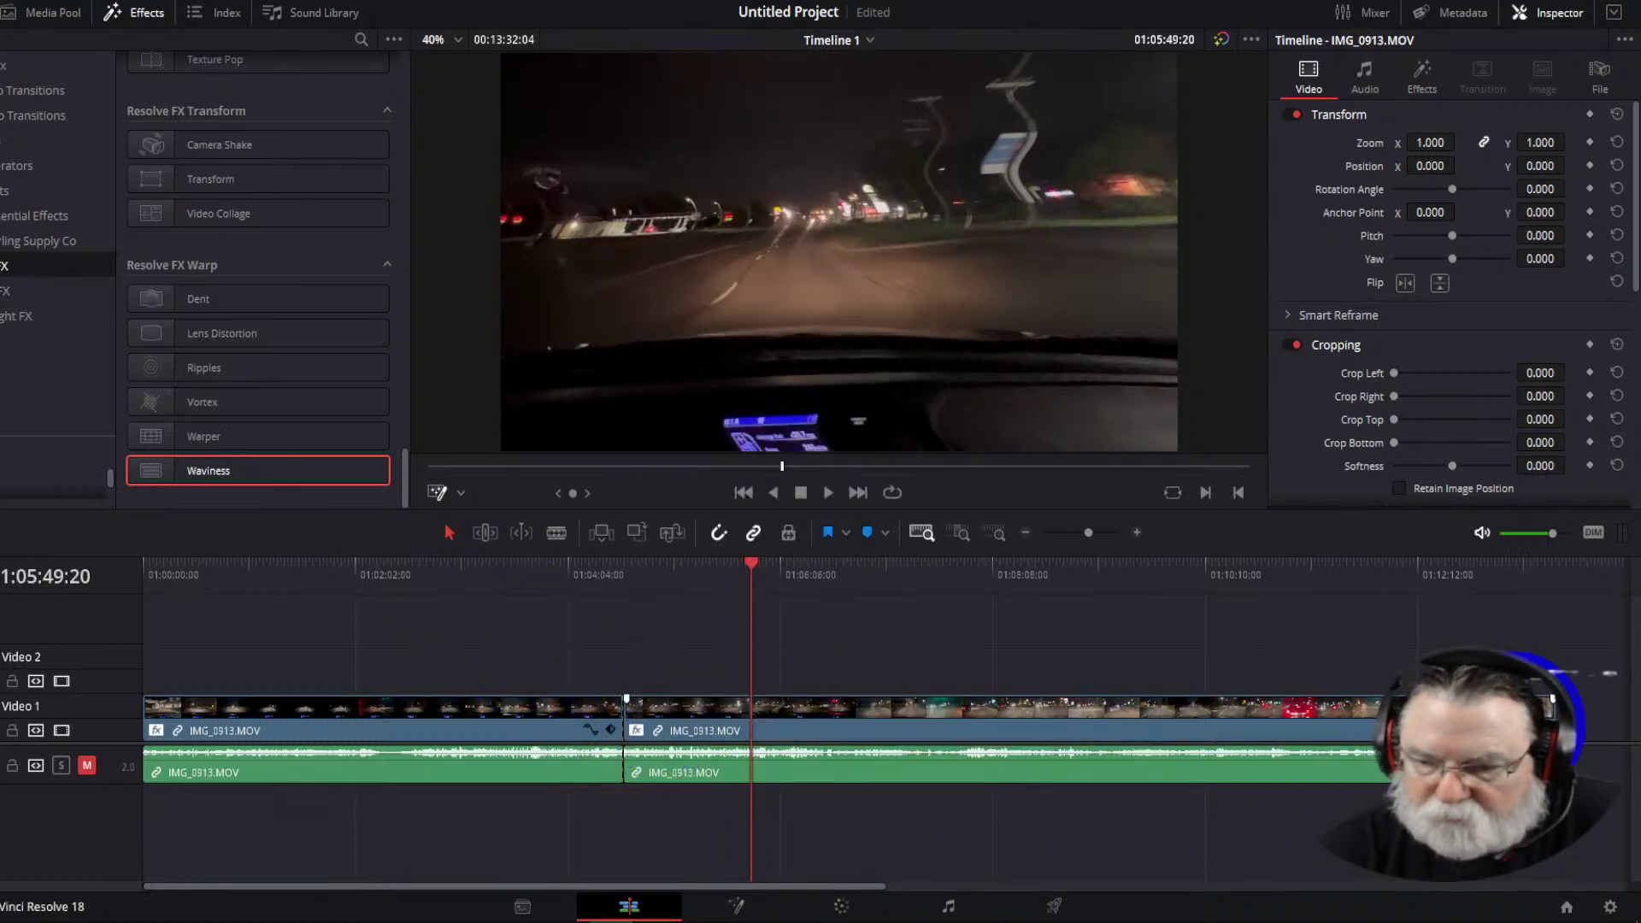
pyautogui.click(1524, 728)
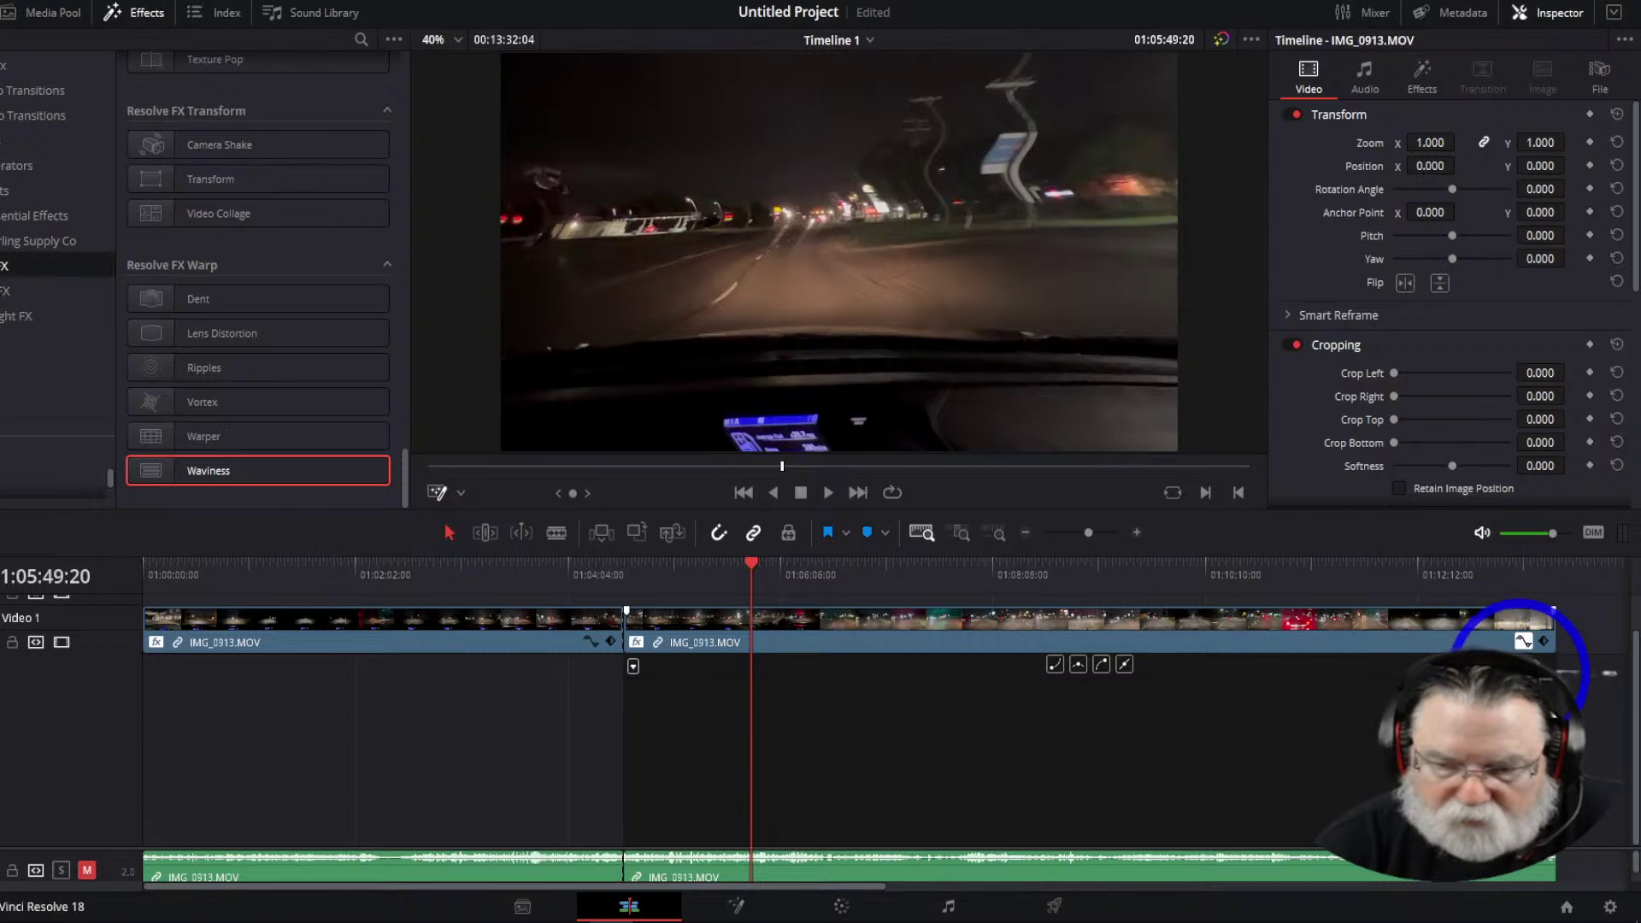
pyautogui.click(1522, 641)
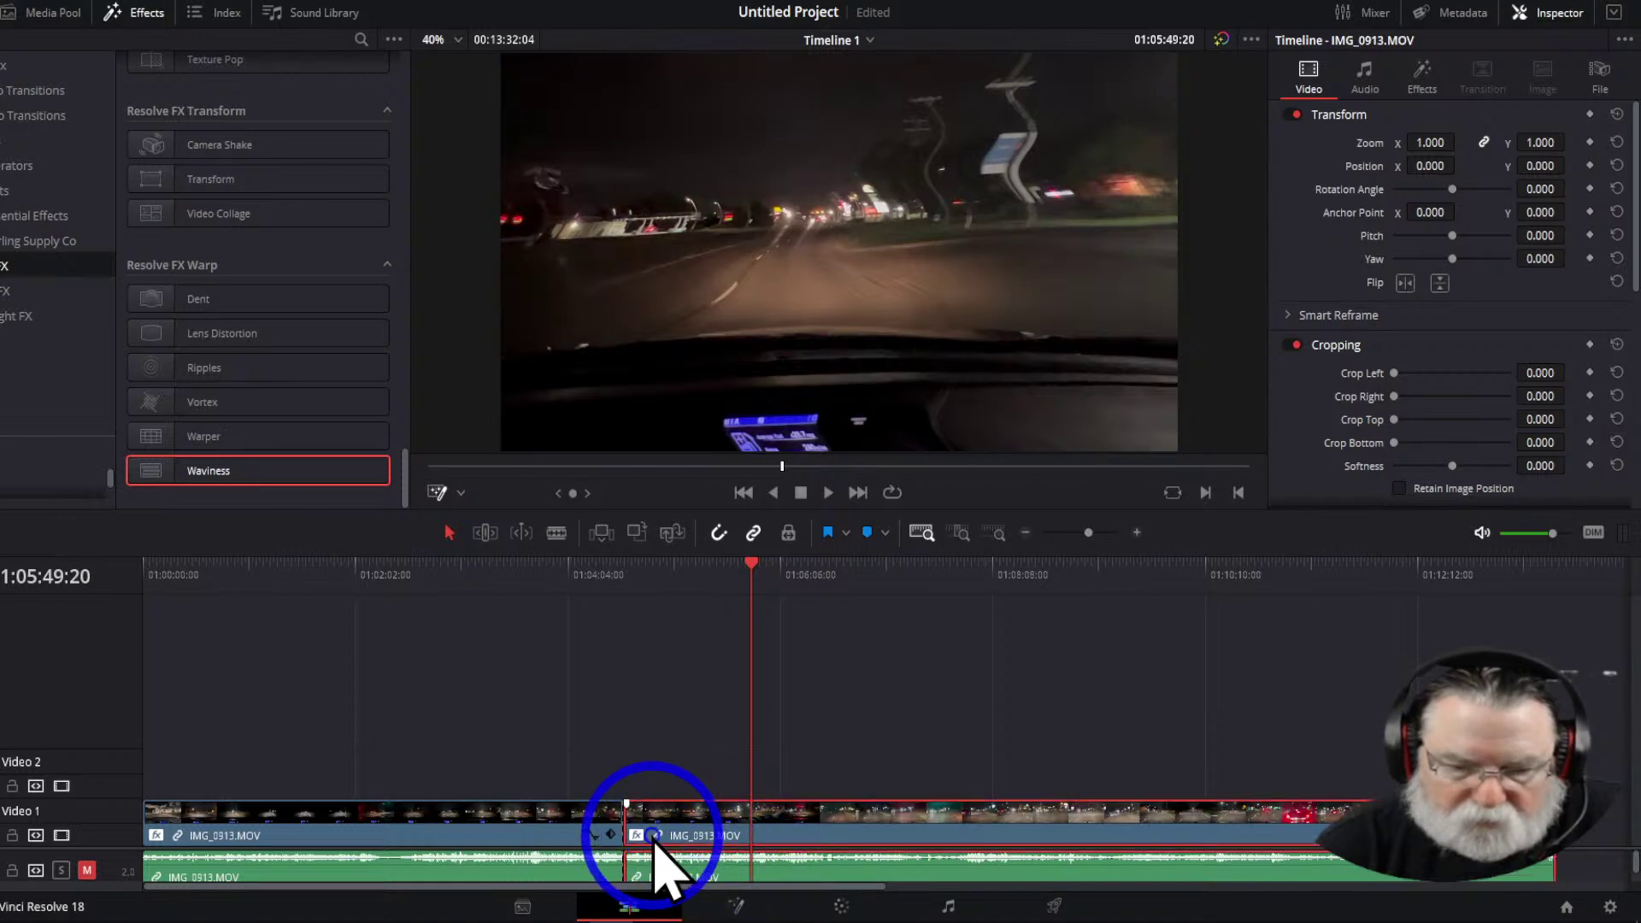
pyautogui.click(923, 694)
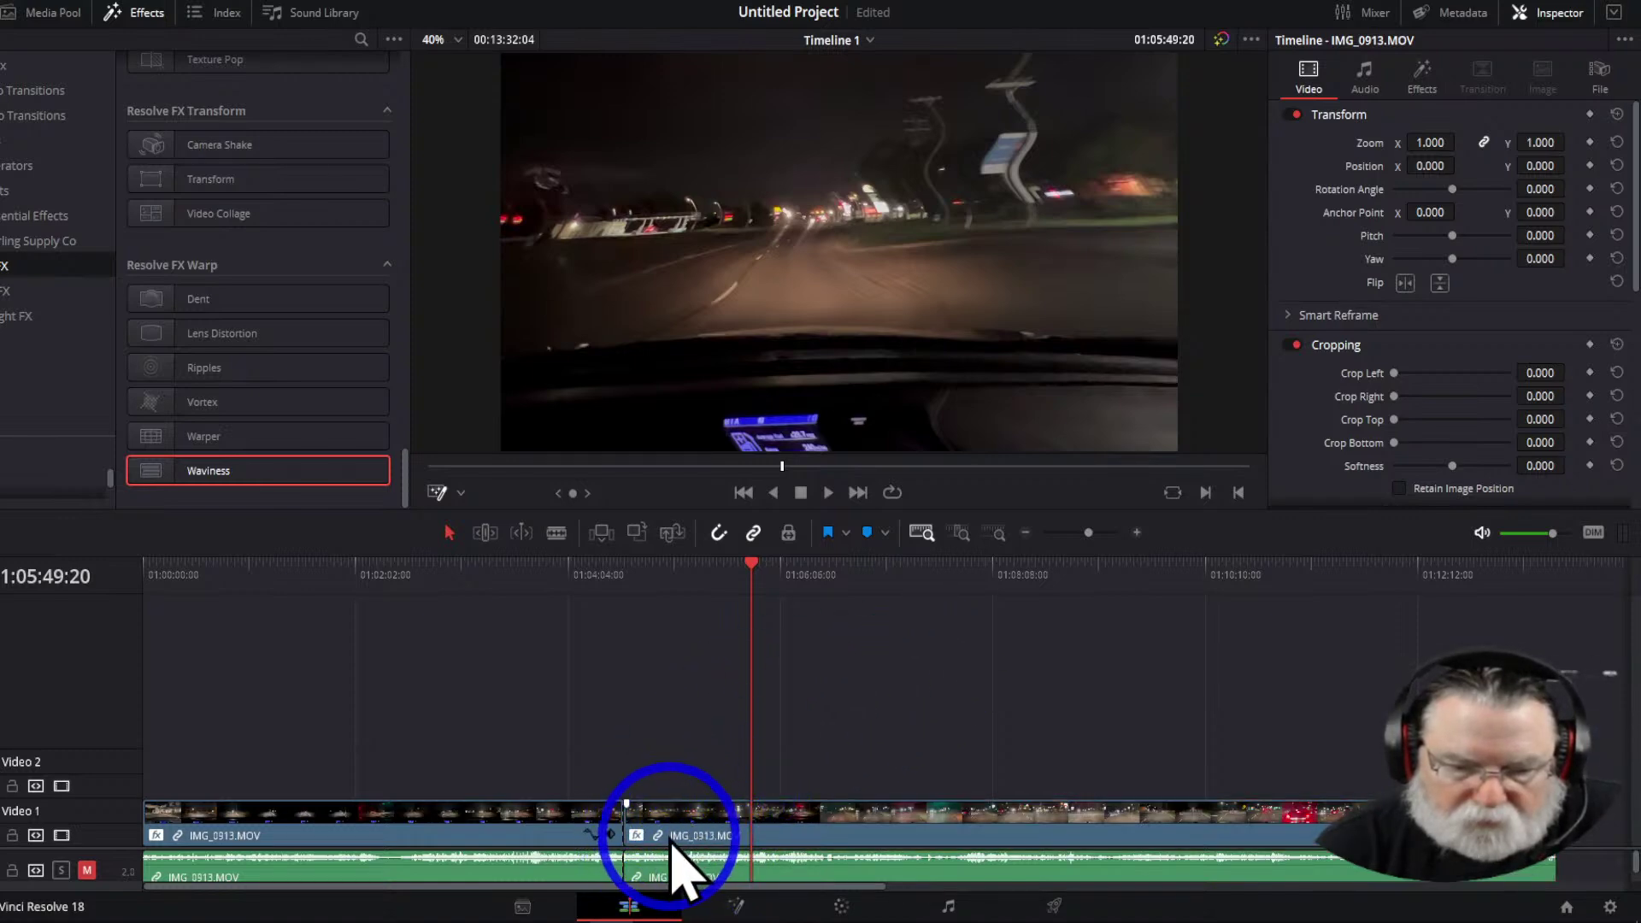
pyautogui.click(931, 694)
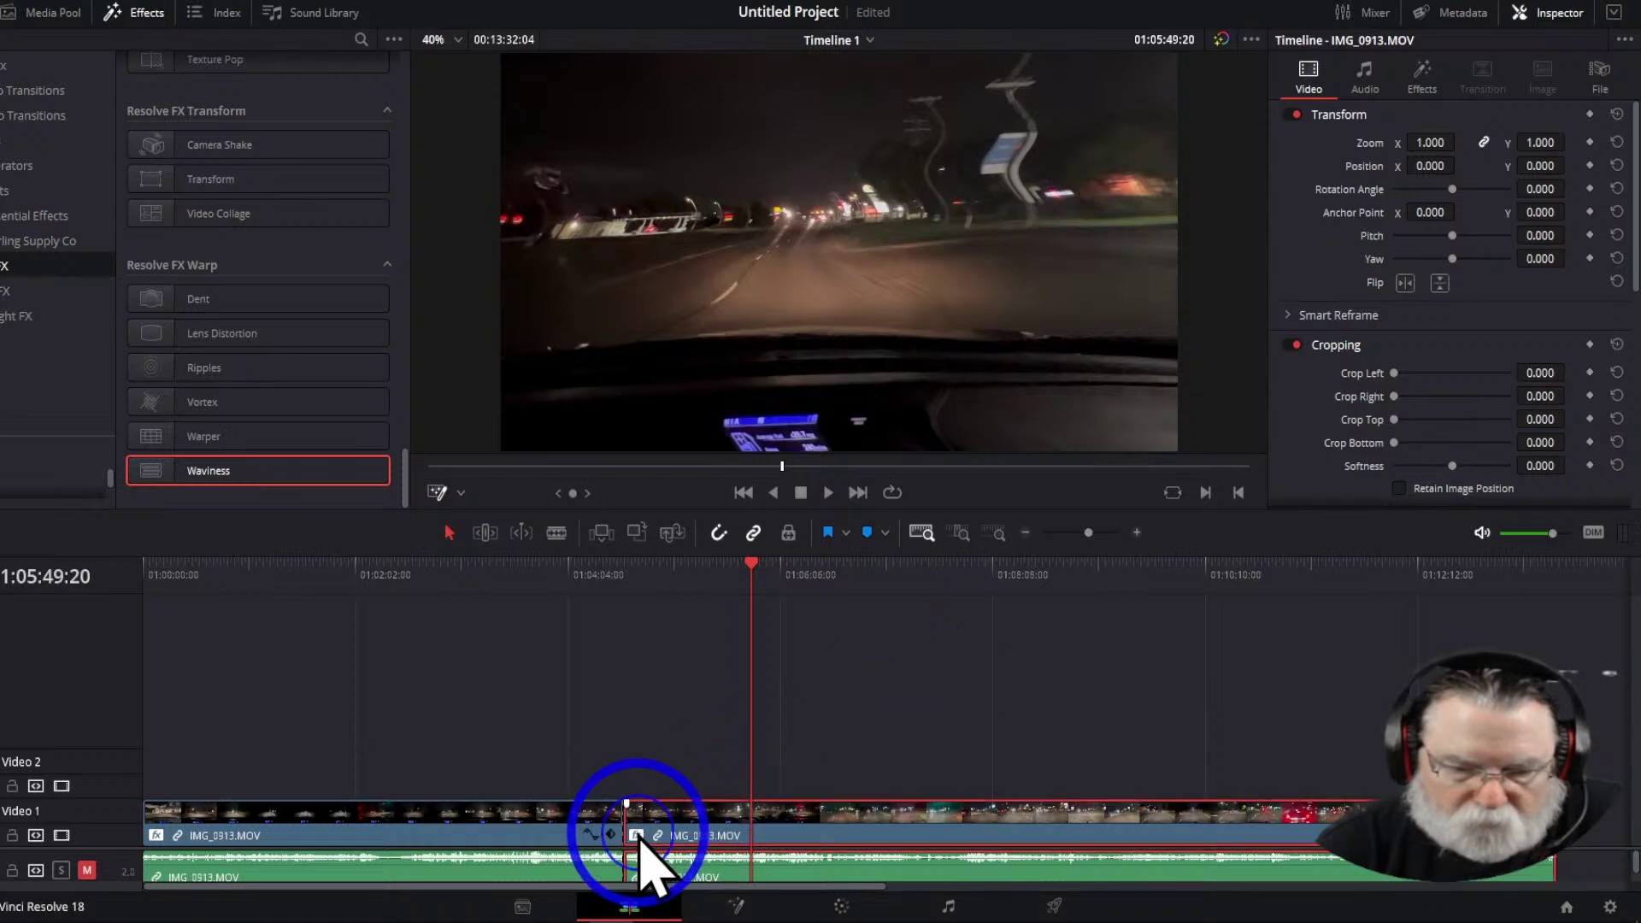
# Examine the second IMG_0913.MOV segment's clip options and its Fusion composition at 01:06:44:07, and return the timeline playhead to 01:00:00:00
pyautogui.rightClick(651, 830)
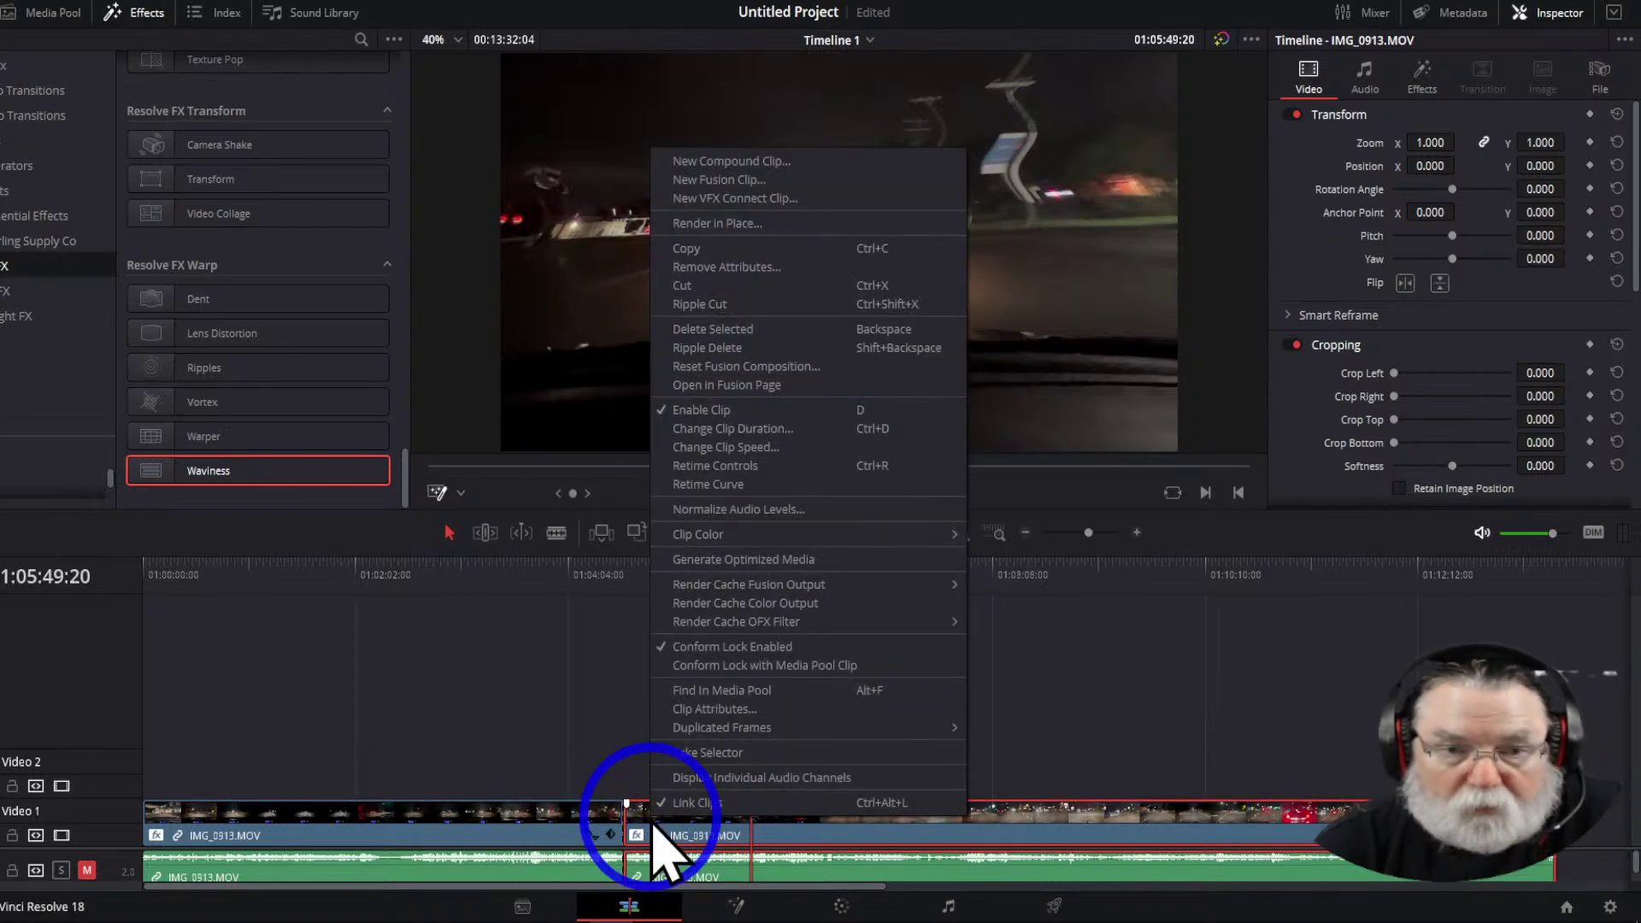
pyautogui.click(1213, 684)
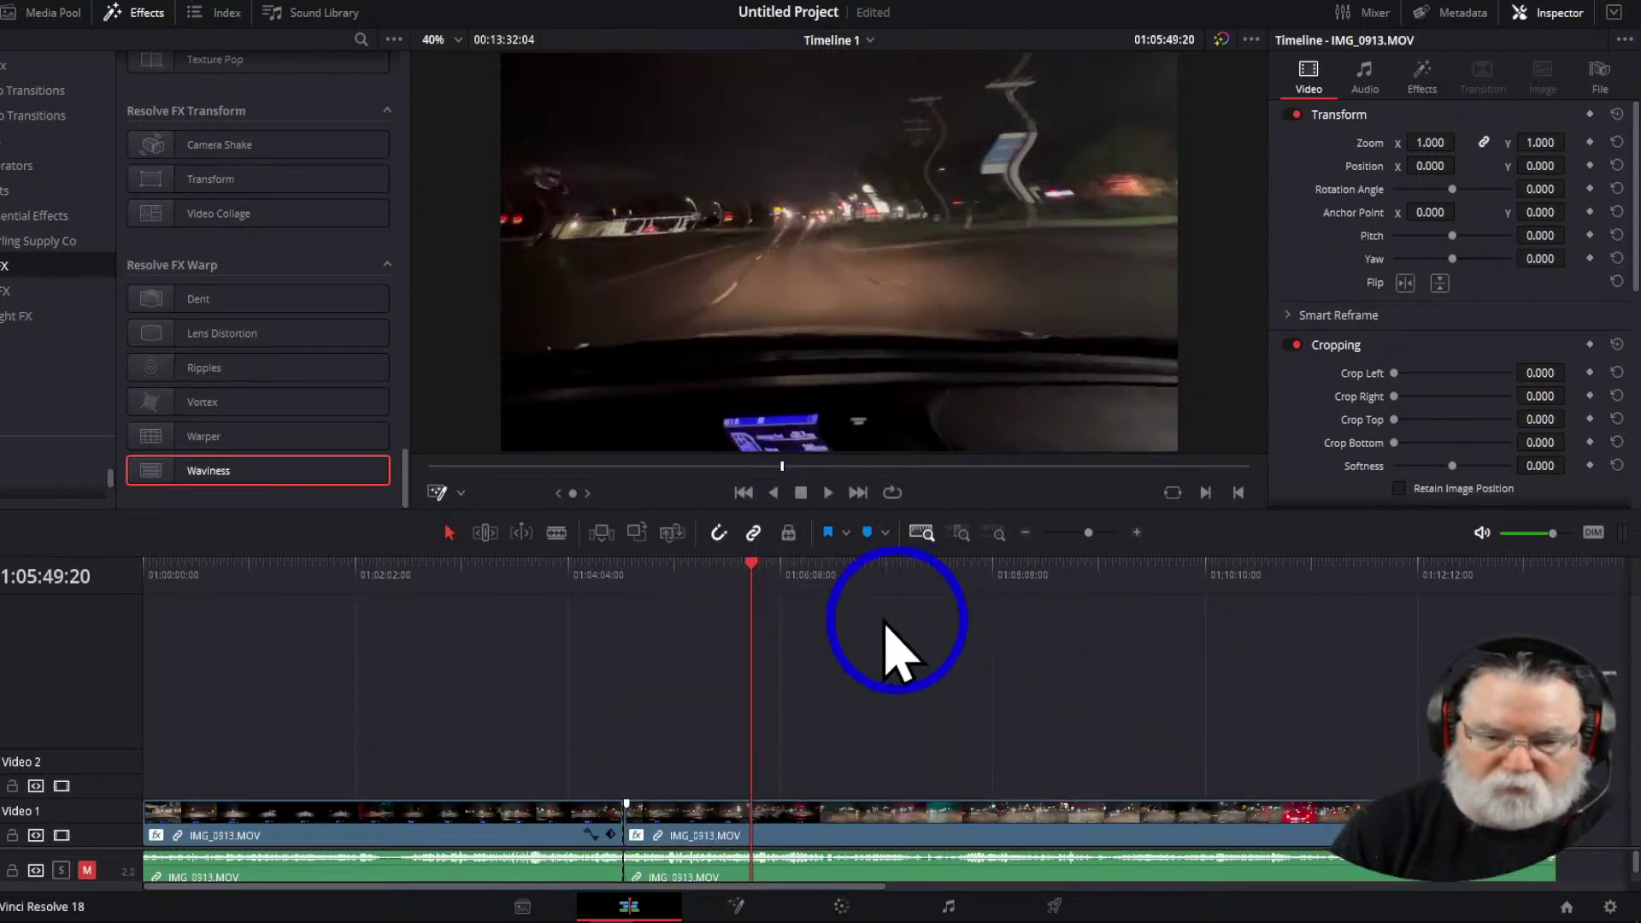
pyautogui.moveTo(769, 581); pyautogui.dragTo(850, 619)
pyautogui.click(736, 908)
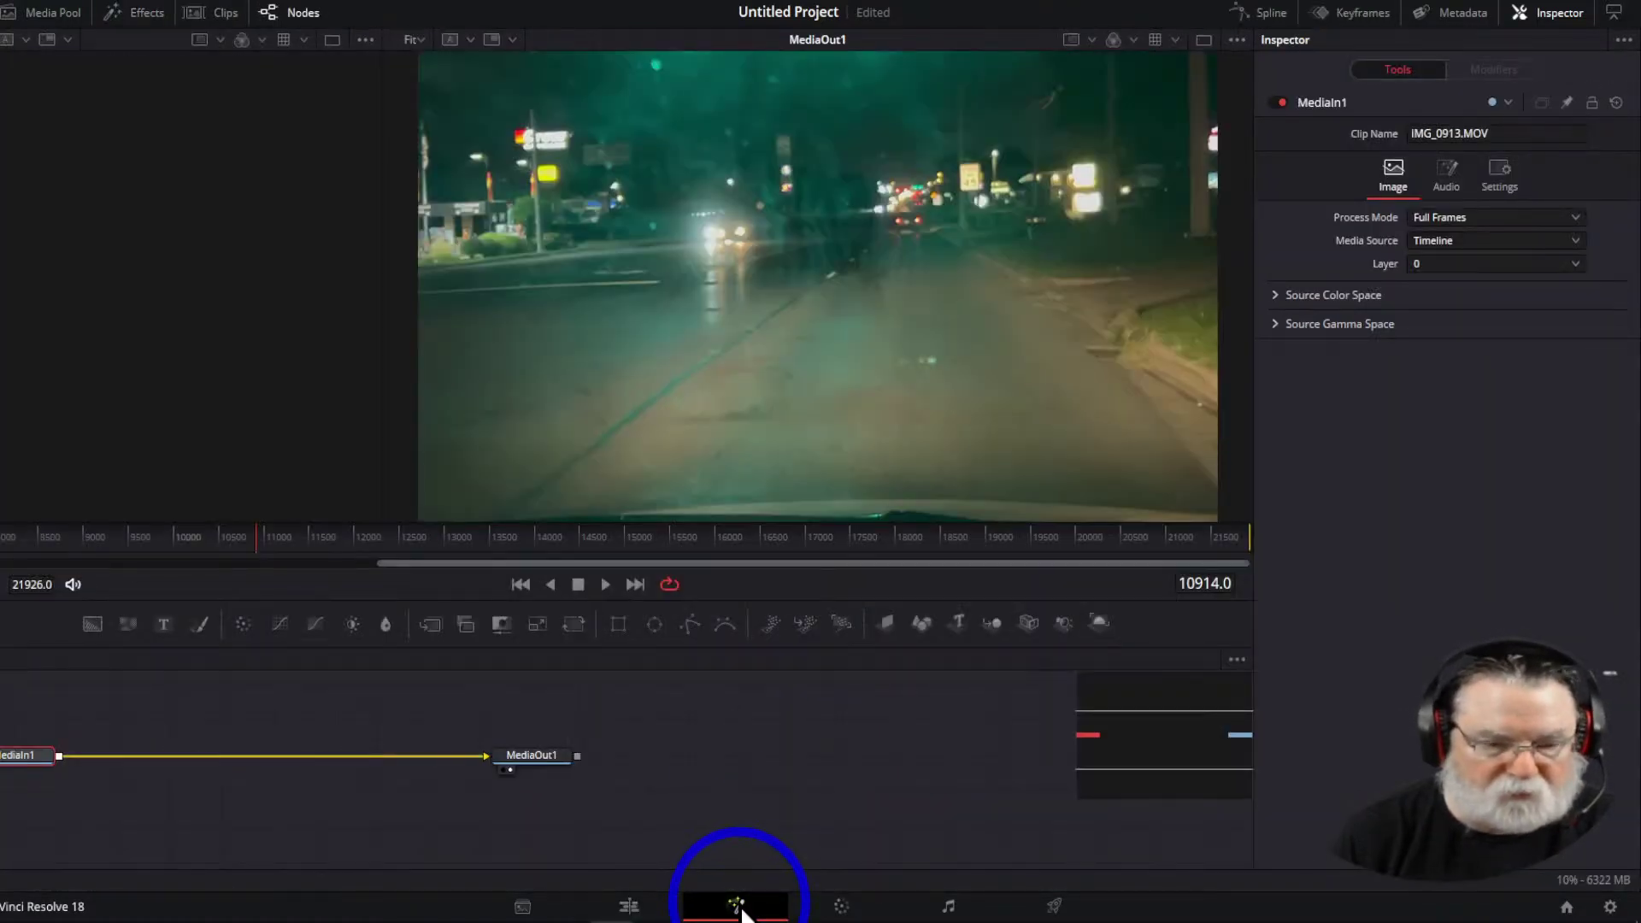
pyautogui.click(629, 906)
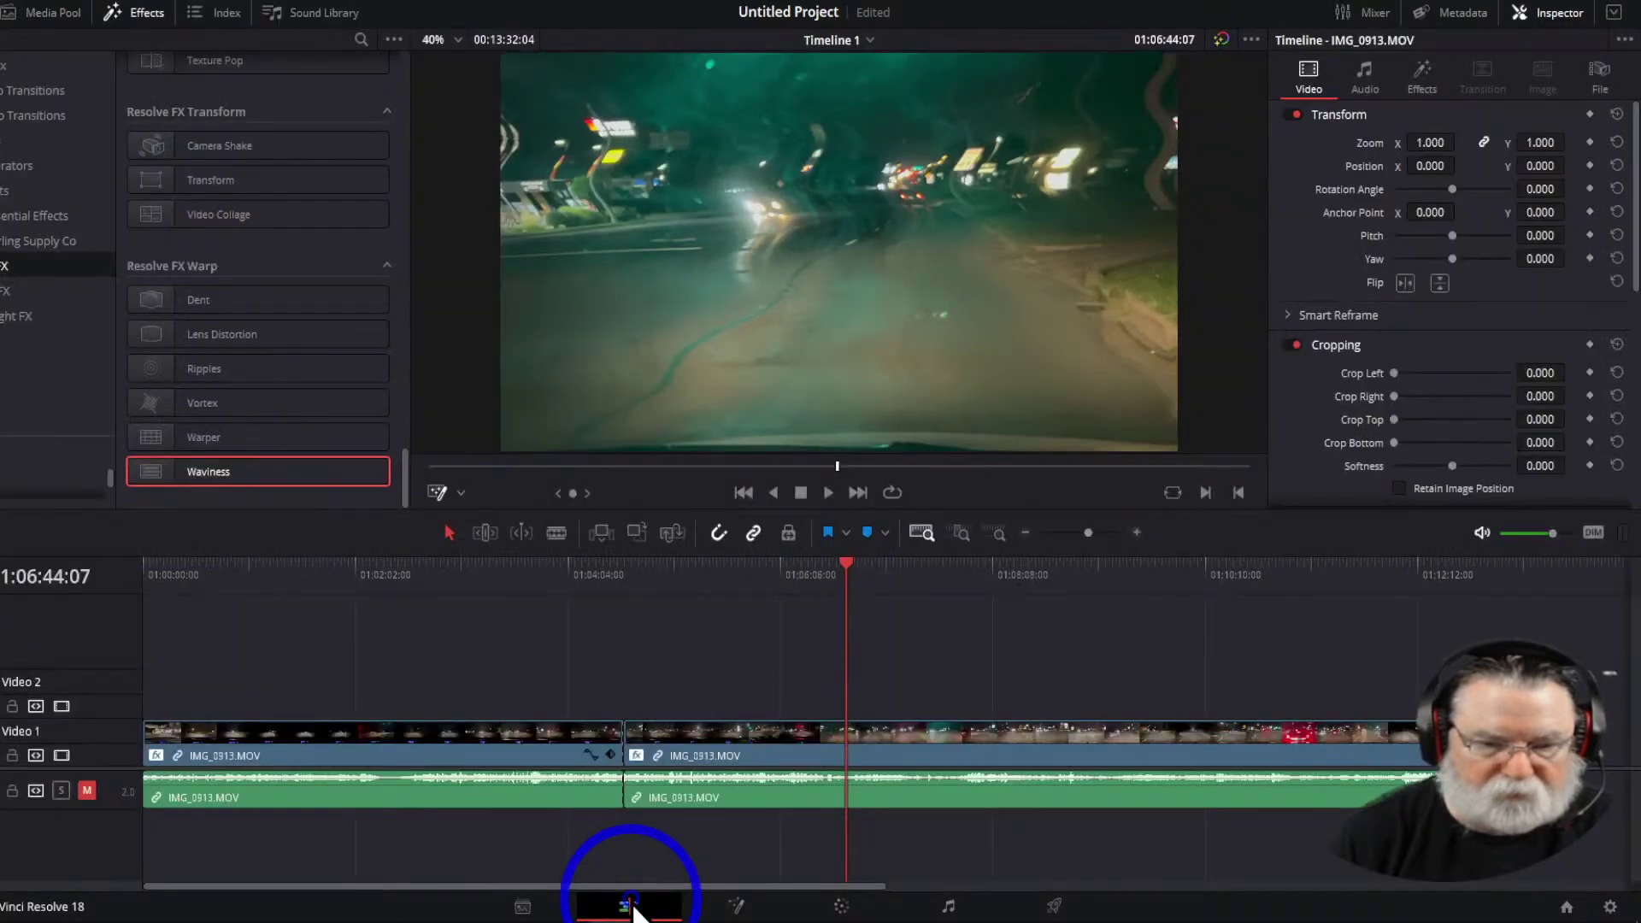
pyautogui.moveTo(844, 567); pyautogui.dragTo(168, 605)
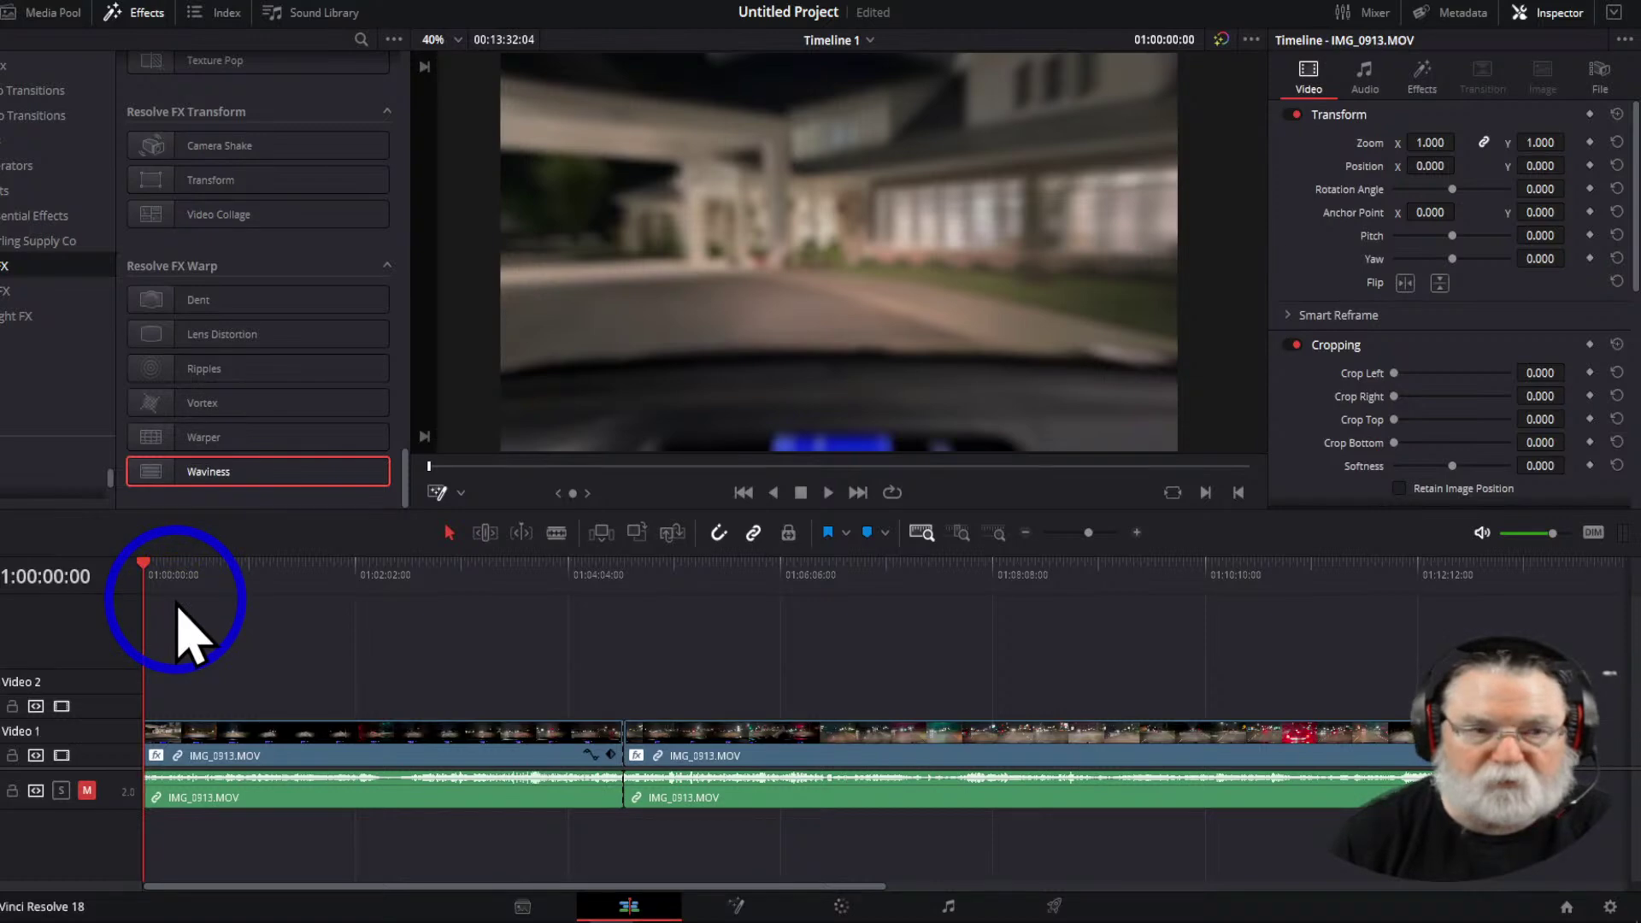
# Open the Text Testing #1 project from the Local Database project library
pyautogui.click(45, 3)
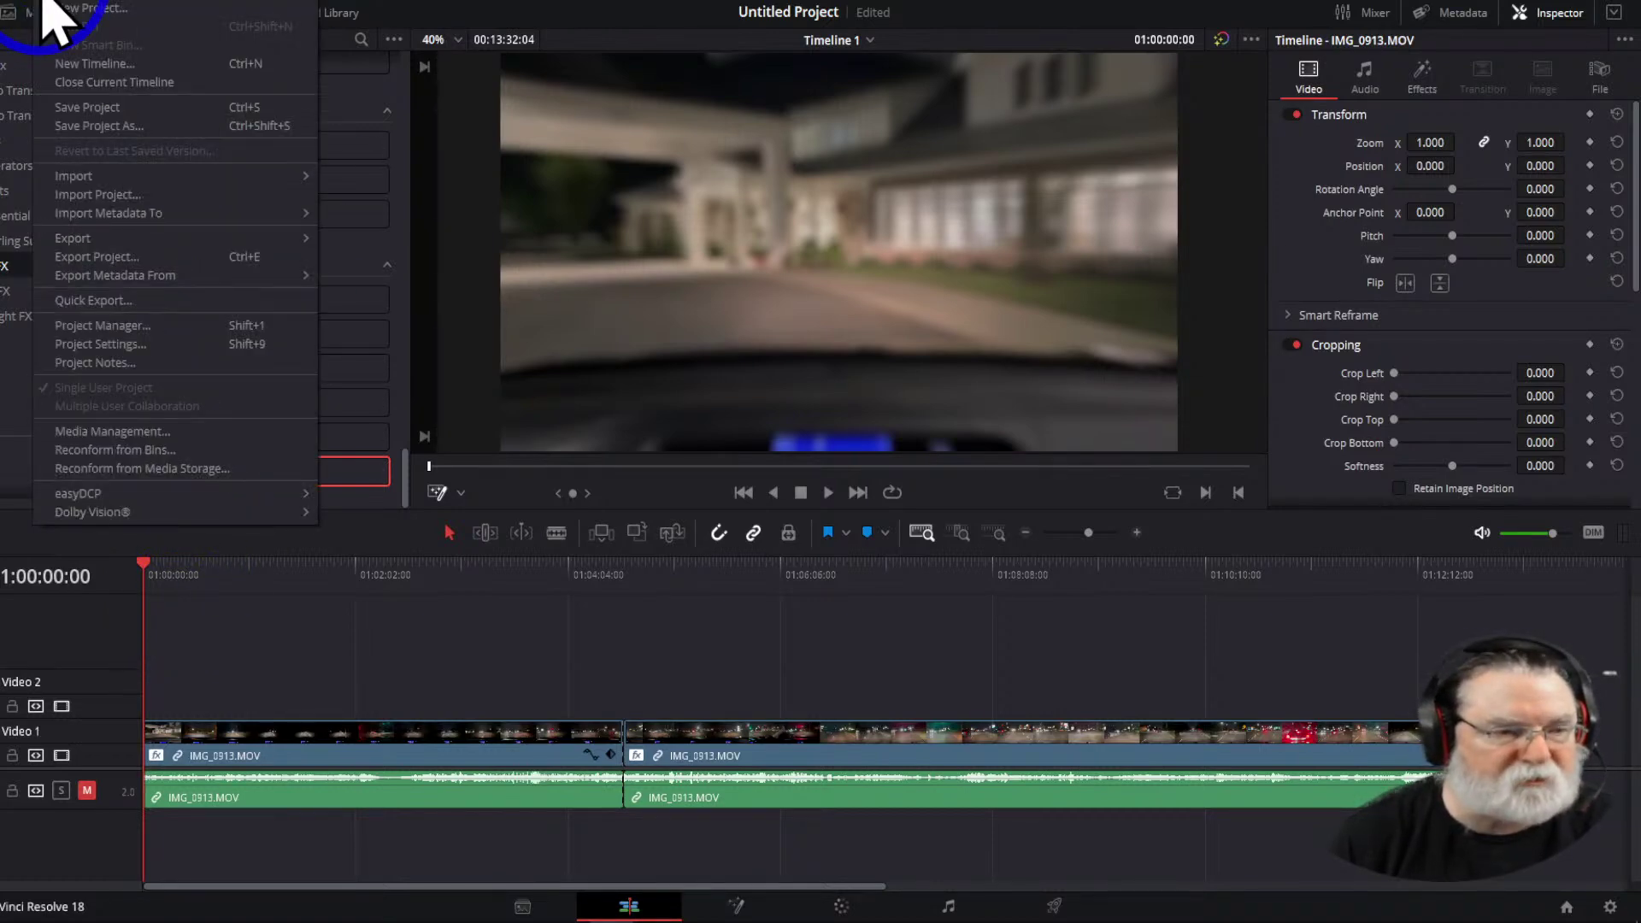
pyautogui.click(111, 325)
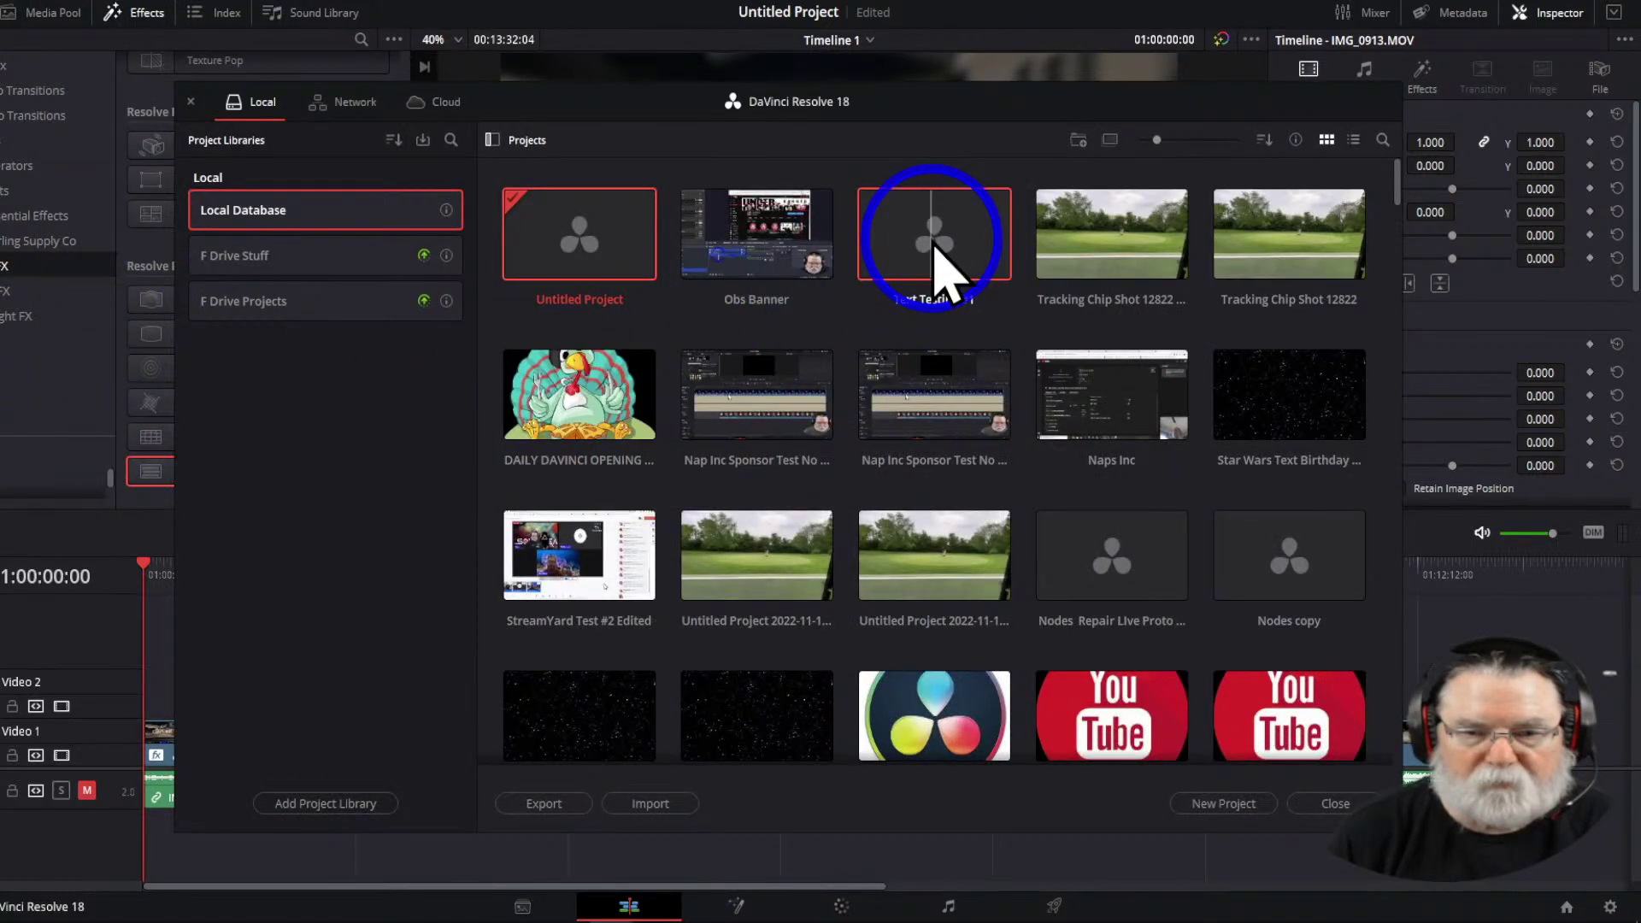
pyautogui.doubleClick(934, 253)
pyautogui.click(728, 511)
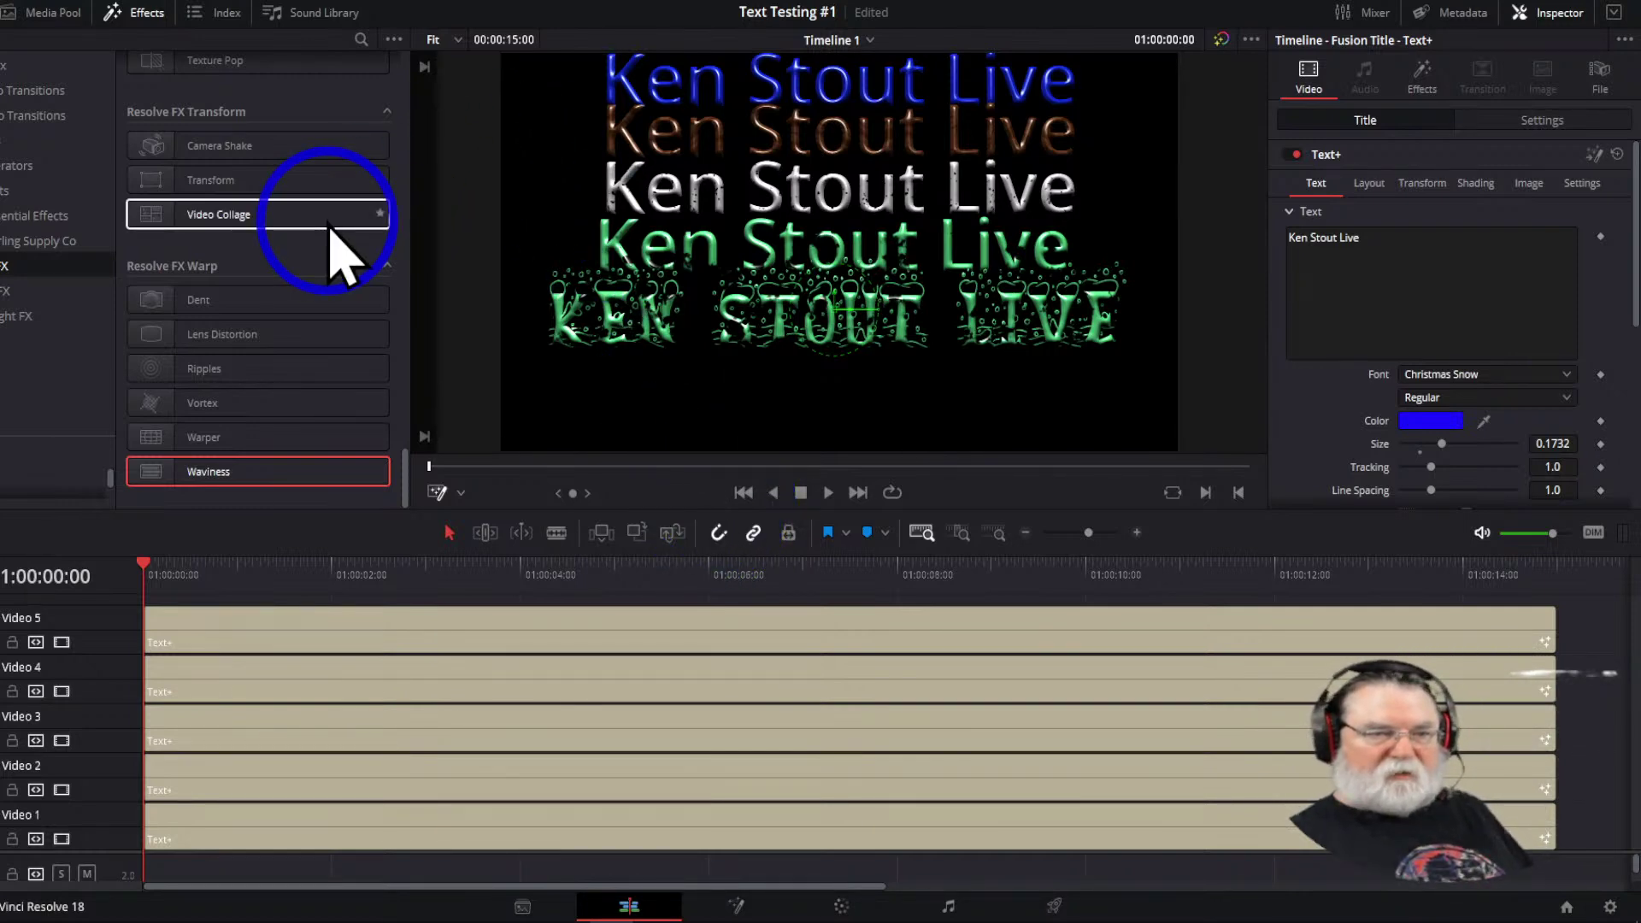
# Hide the effects library and disable tracks Video 4, Video 3, Video 2 and Video 1, keeping only Video 5 enabled
pyautogui.click(158, 17)
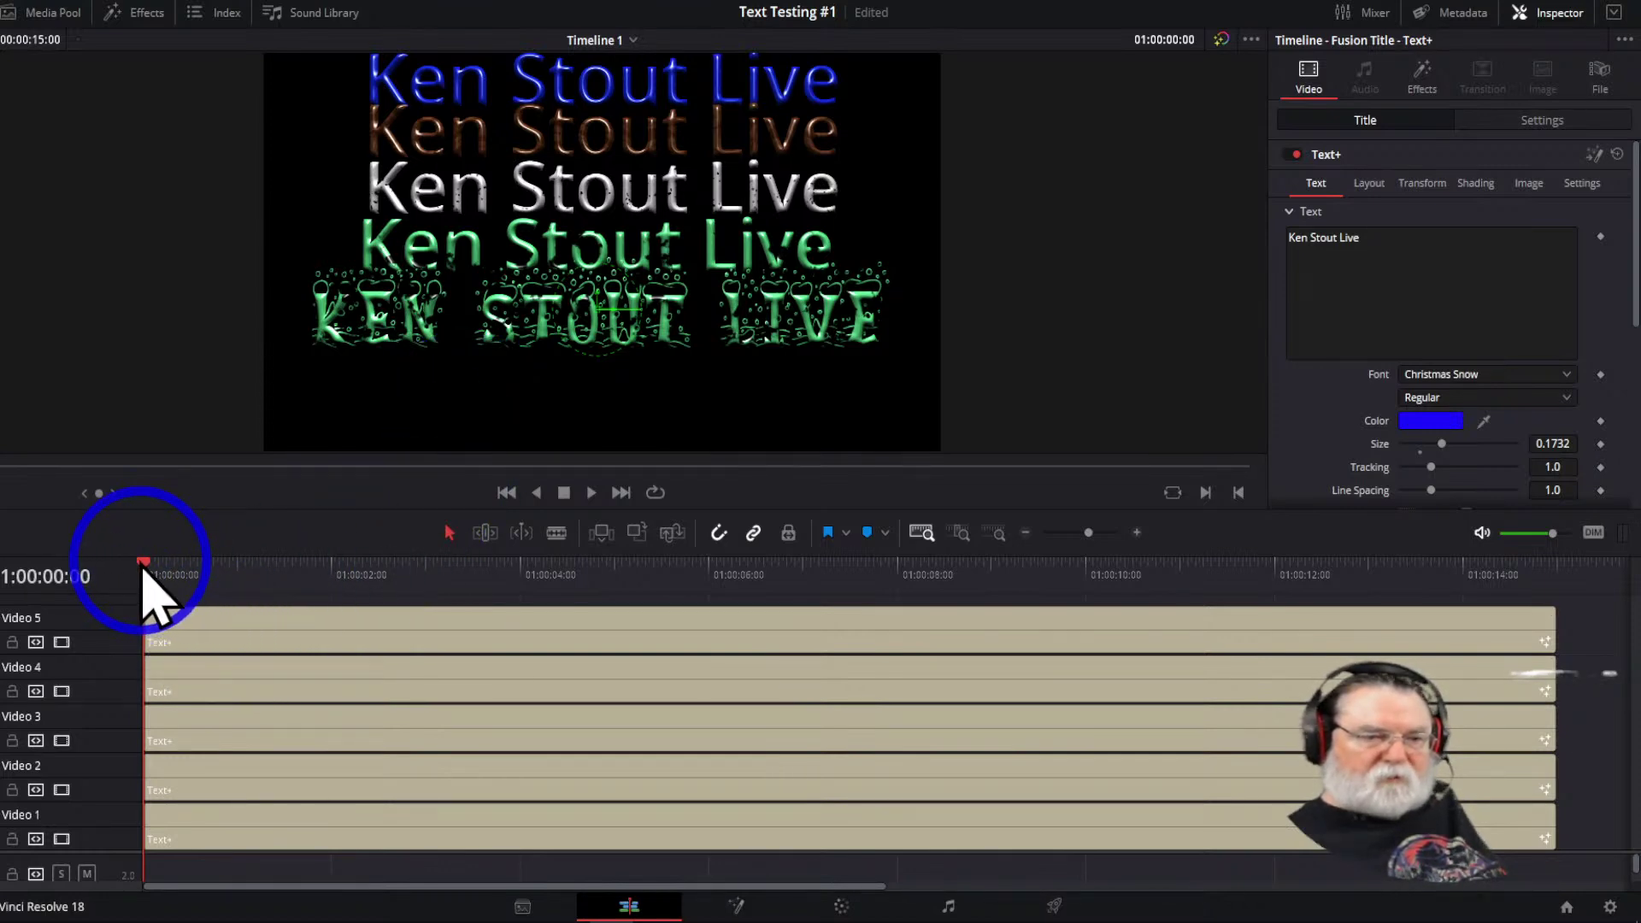
pyautogui.moveTo(147, 576)
pyautogui.mouseDown()
pyautogui.moveTo(293, 575)
pyautogui.moveTo(150, 593)
pyautogui.moveTo(1307, 611)
pyautogui.moveTo(157, 578)
pyautogui.mouseUp()
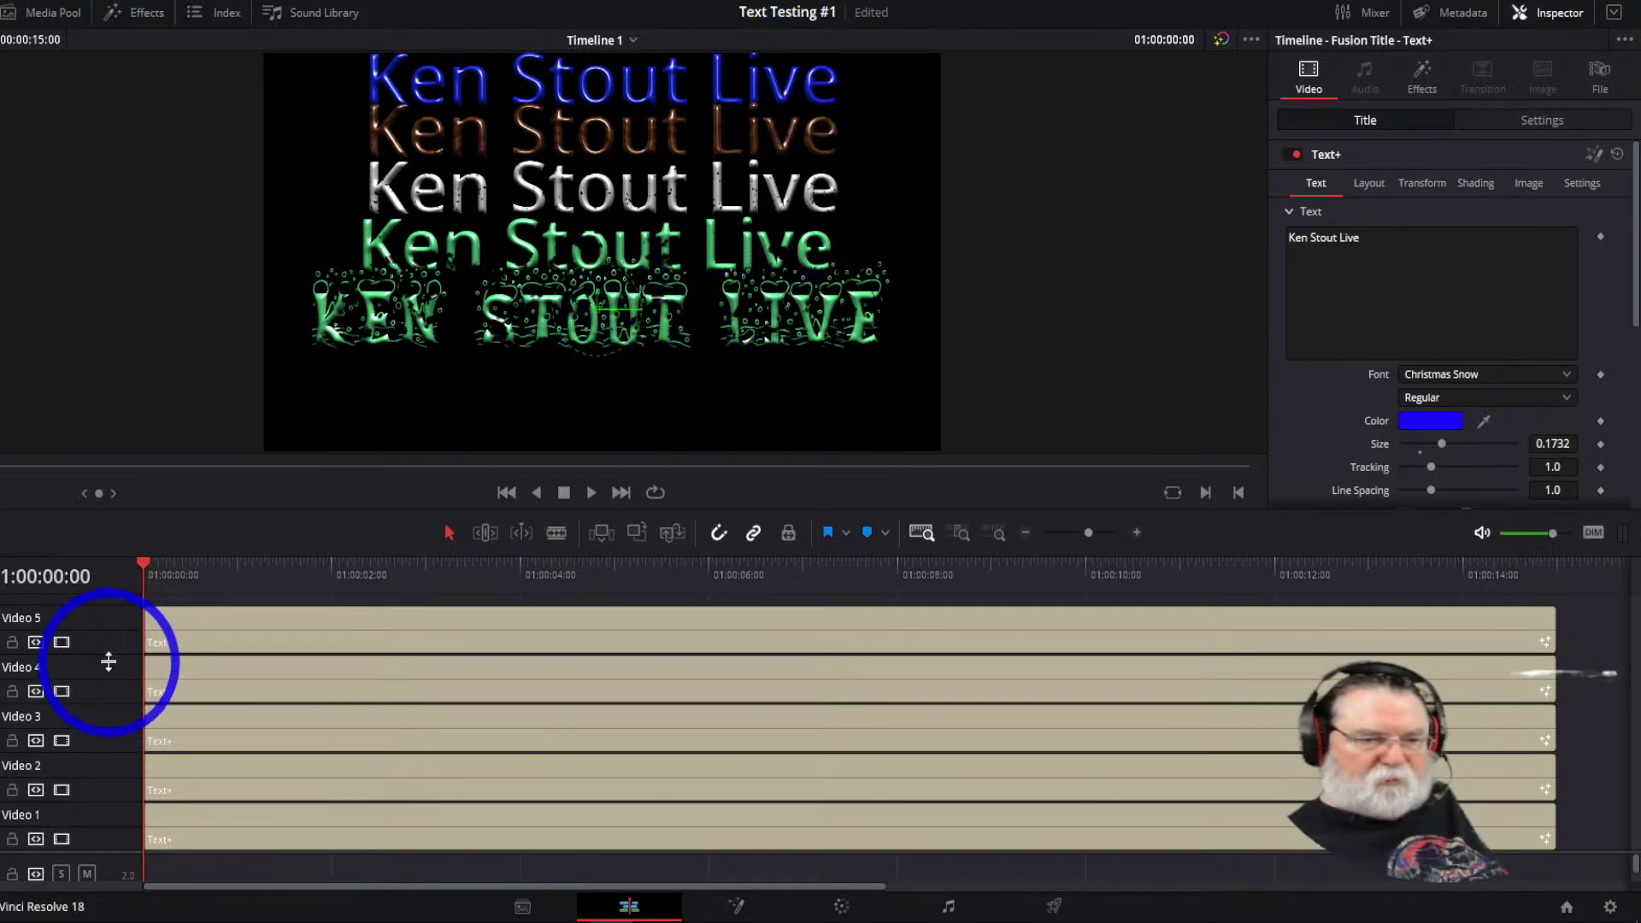
pyautogui.click(62, 691)
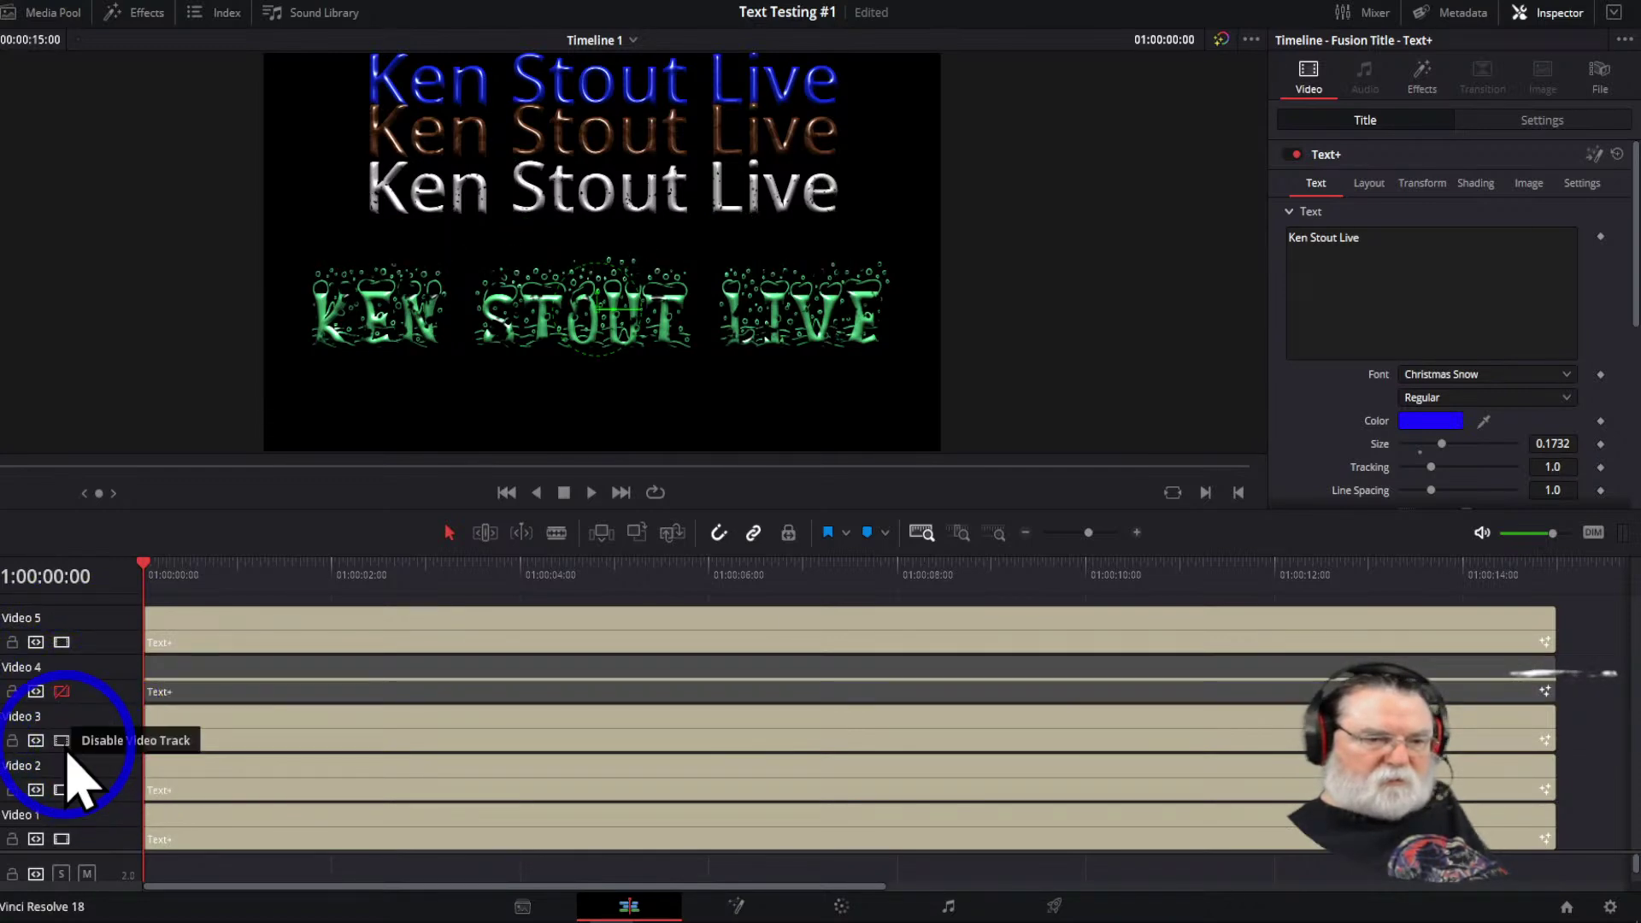
pyautogui.click(62, 740)
pyautogui.click(62, 789)
pyautogui.click(62, 838)
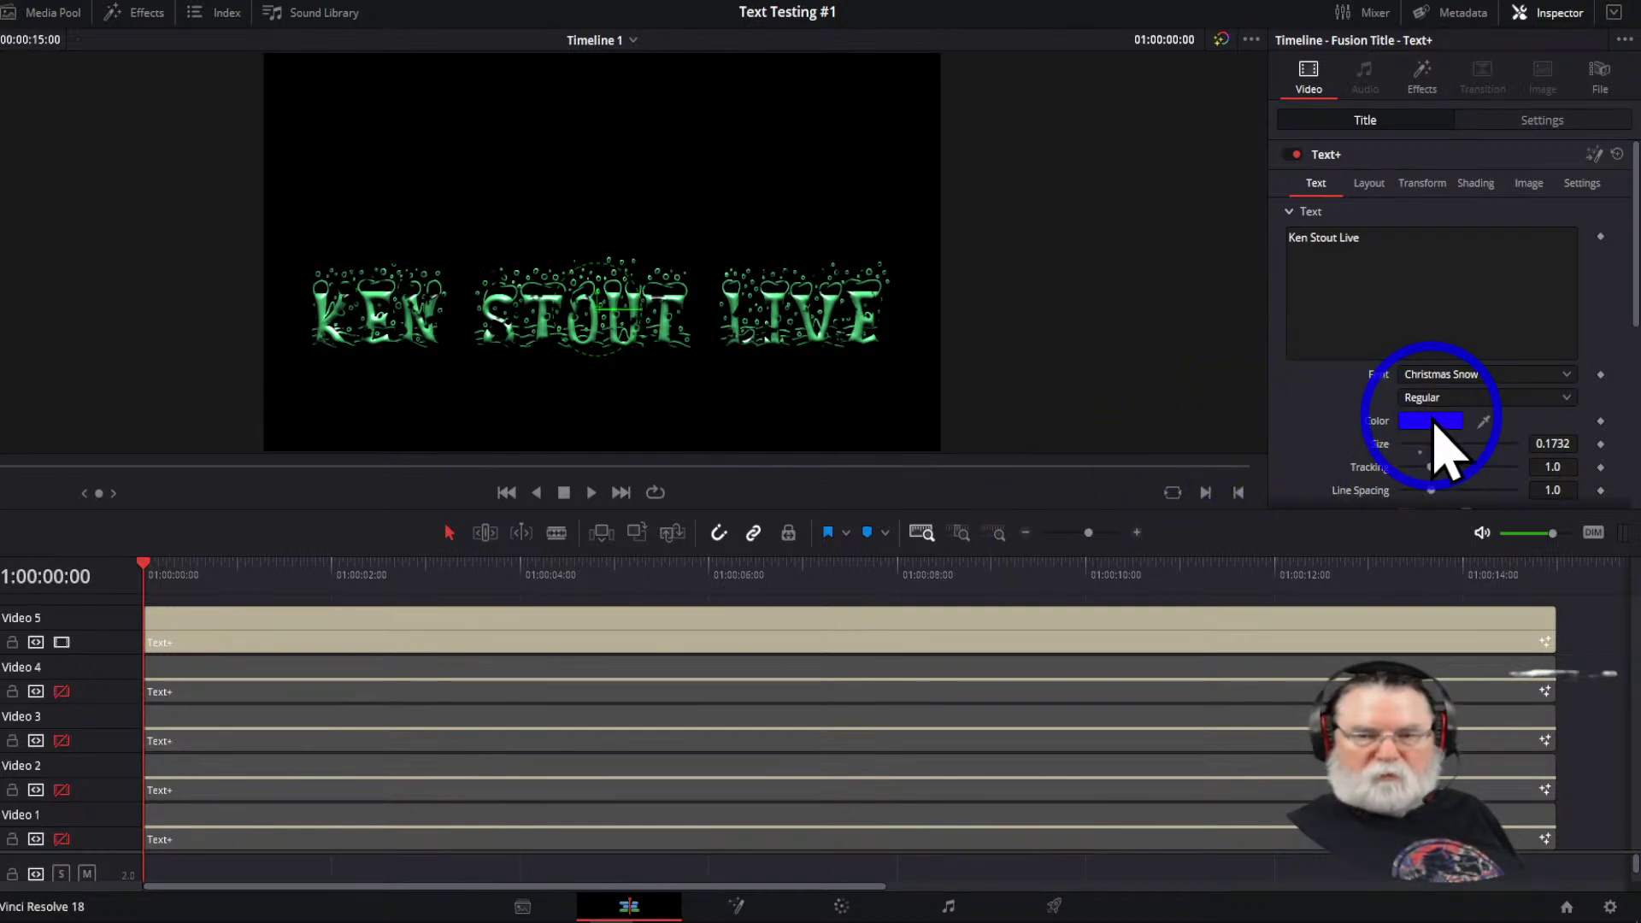
# Set the Video 5 Text+ title's font to Alba and its colour to orange-red #ff5a31
pyautogui.click(1564, 376)
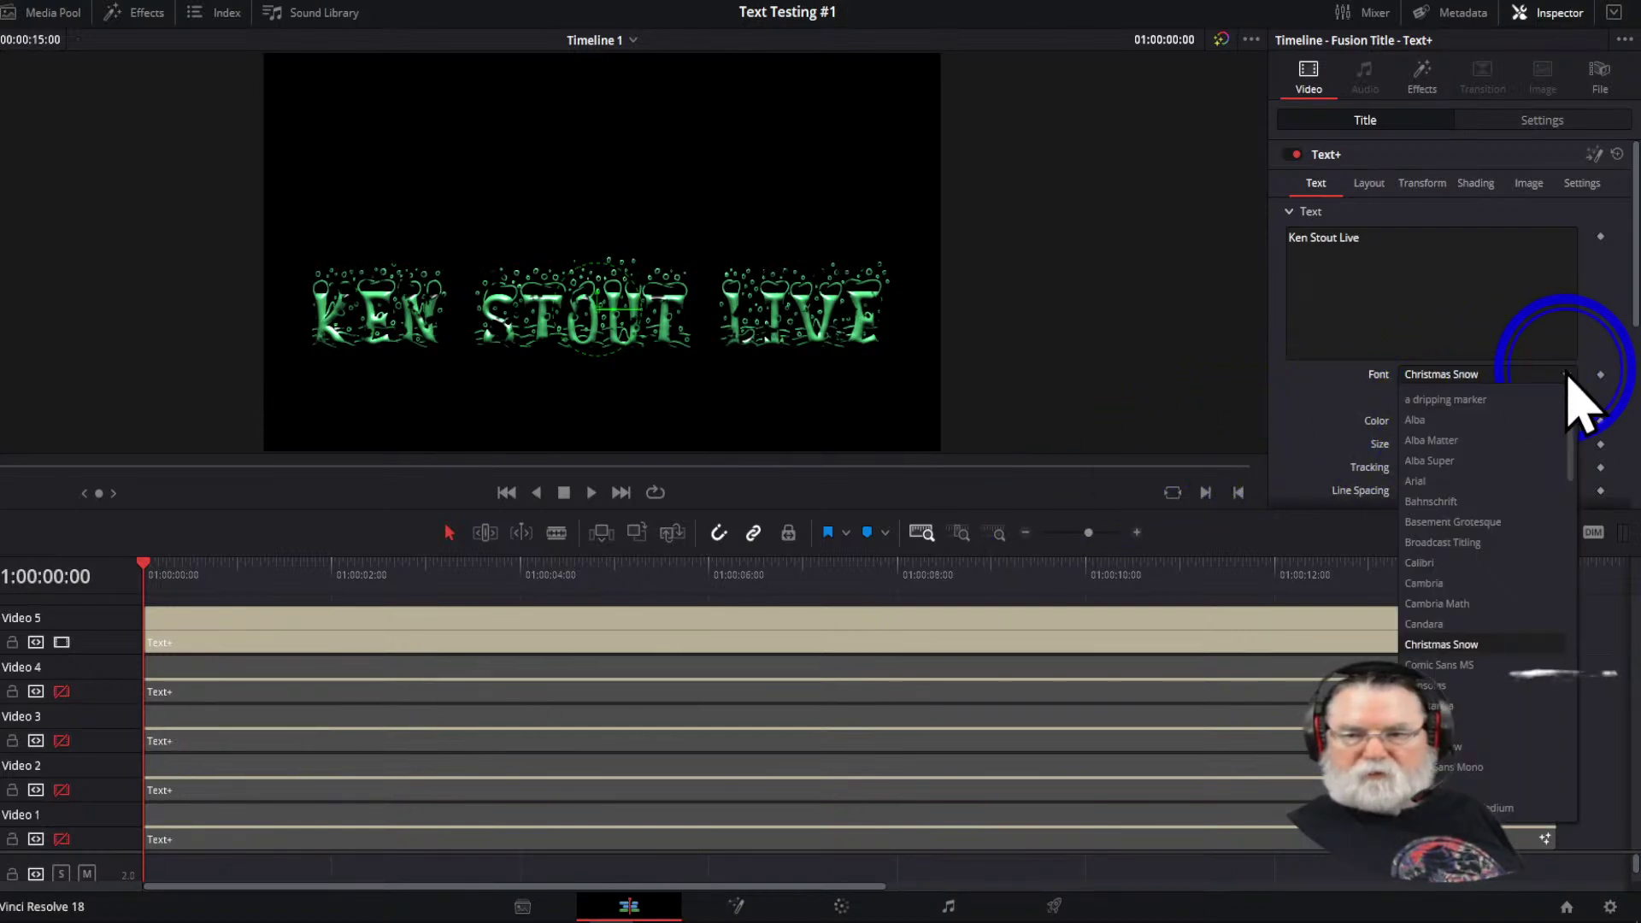
pyautogui.click(1423, 420)
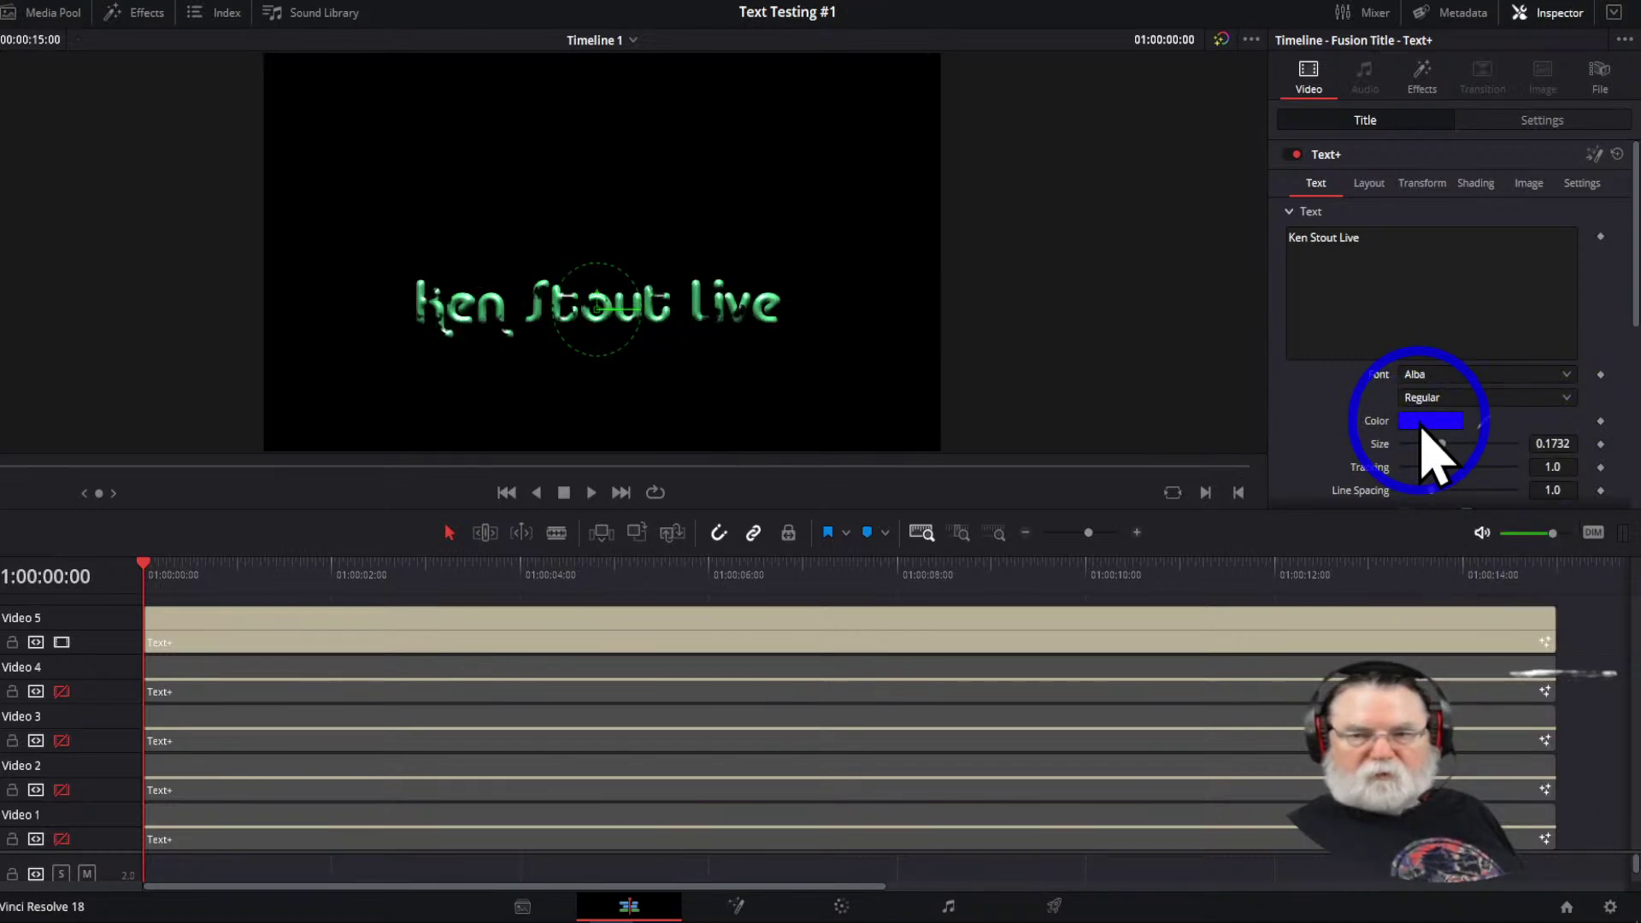
pyautogui.click(1423, 422)
pyautogui.click(961, 332)
pyautogui.moveTo(960, 332)
pyautogui.mouseDown()
pyautogui.moveTo(945, 335)
pyautogui.moveTo(959, 319)
pyautogui.mouseUp()
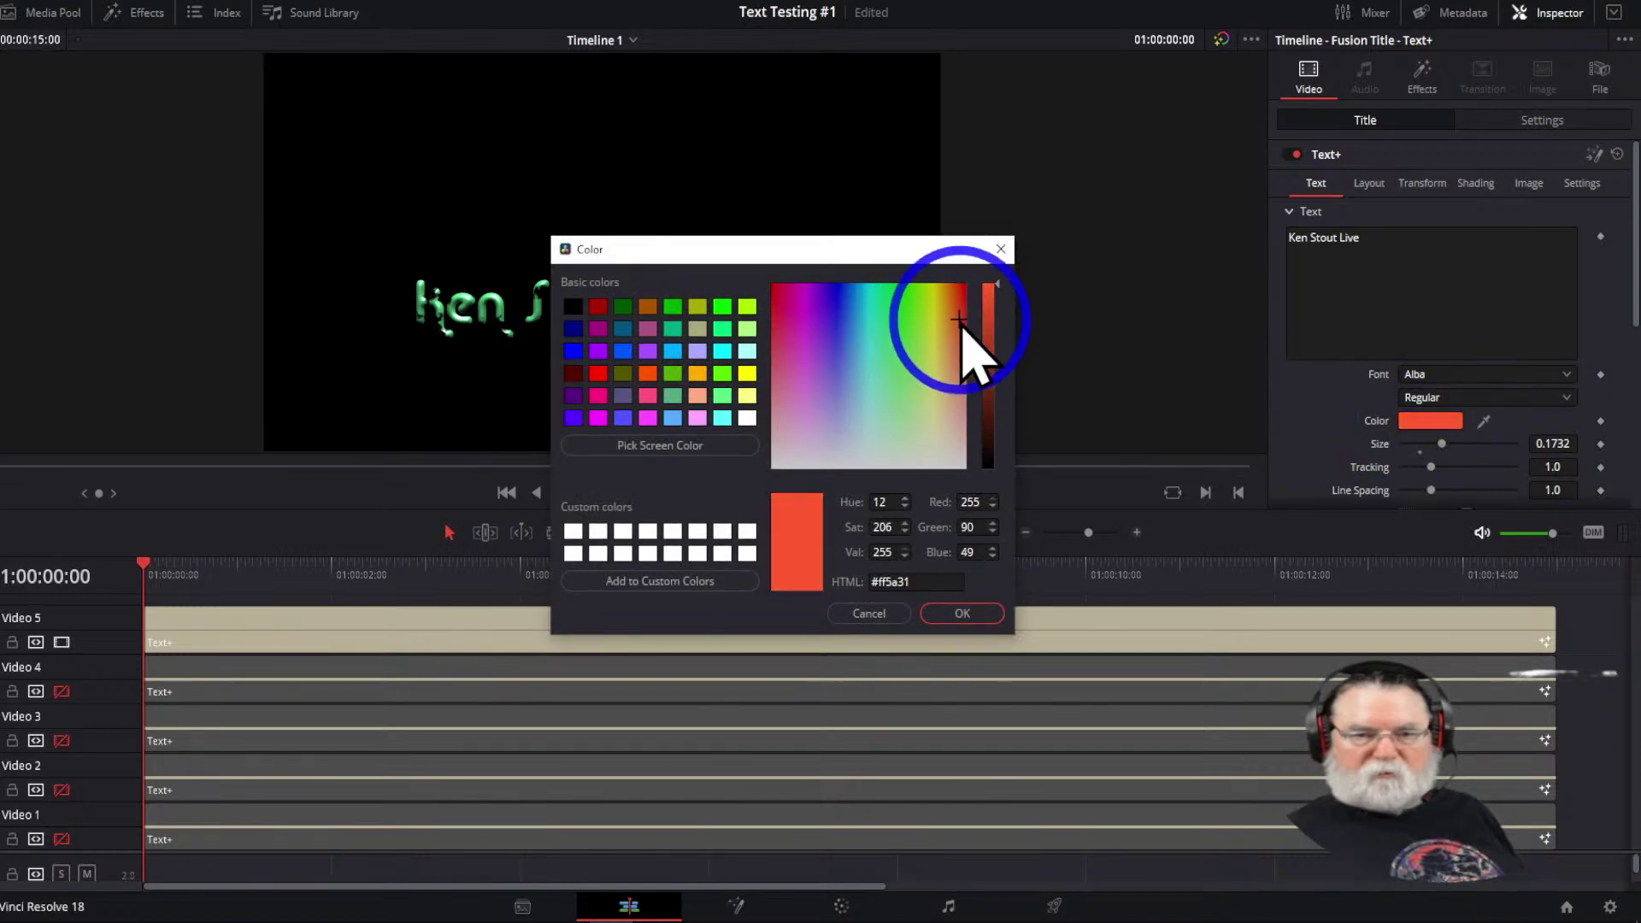
pyautogui.moveTo(925, 253); pyautogui.dragTo(293, 446)
pyautogui.click(329, 807)
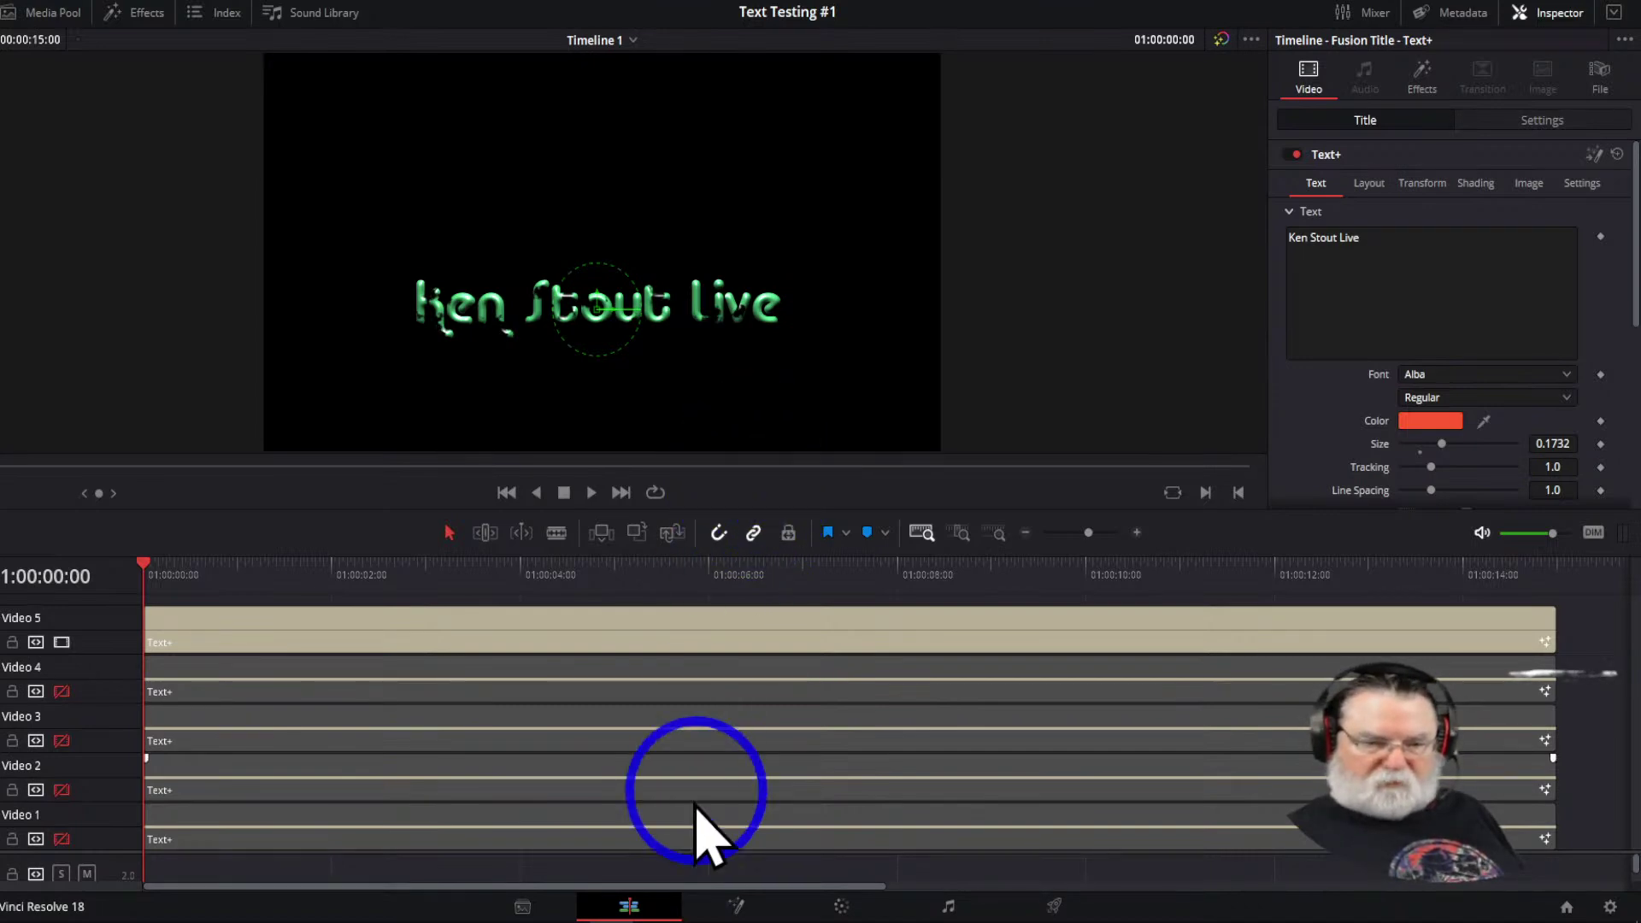
# Set the title's Template node text colour to peach #ffc695 in Fusion, and return to the edit timeline
pyautogui.click(722, 911)
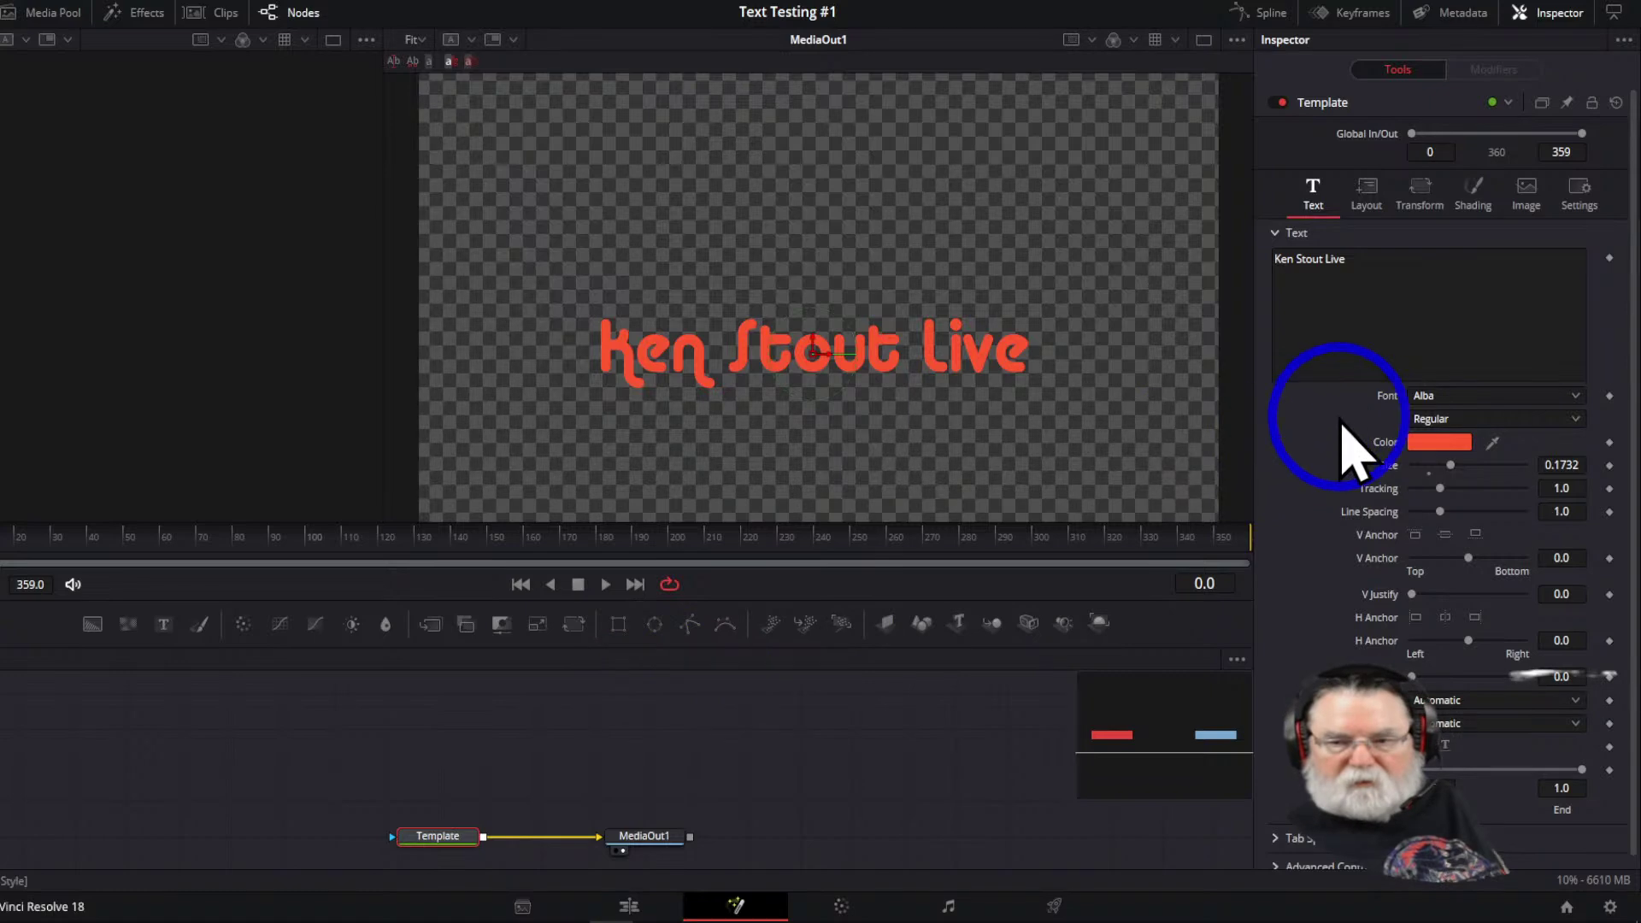
pyautogui.click(1439, 442)
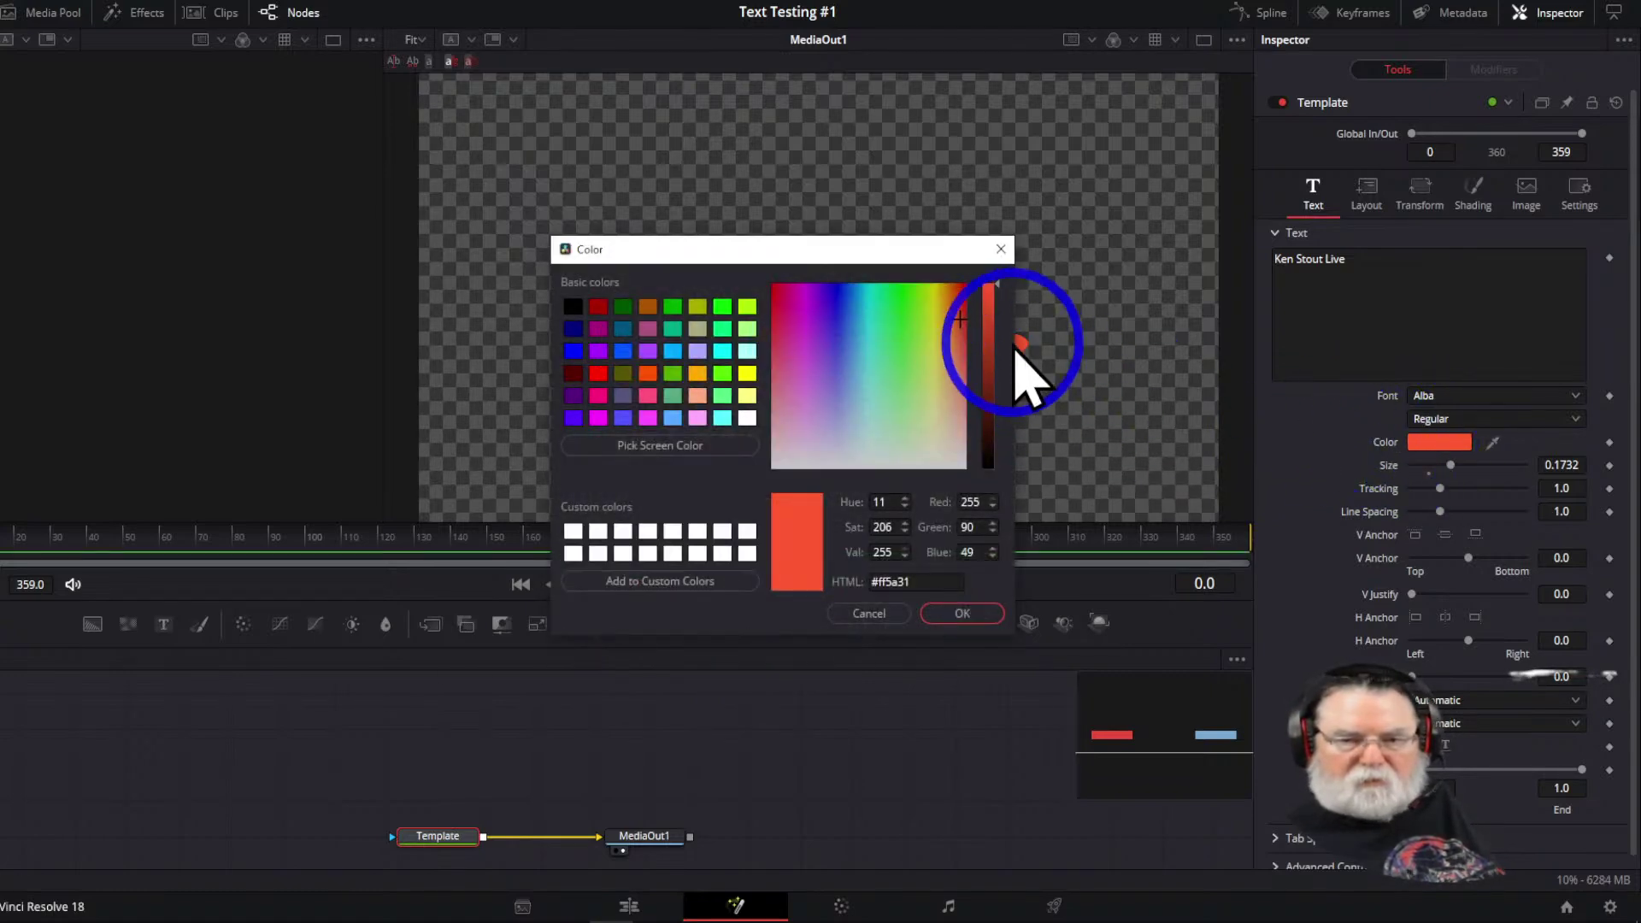
pyautogui.click(949, 319)
pyautogui.moveTo(948, 318); pyautogui.dragTo(950, 392)
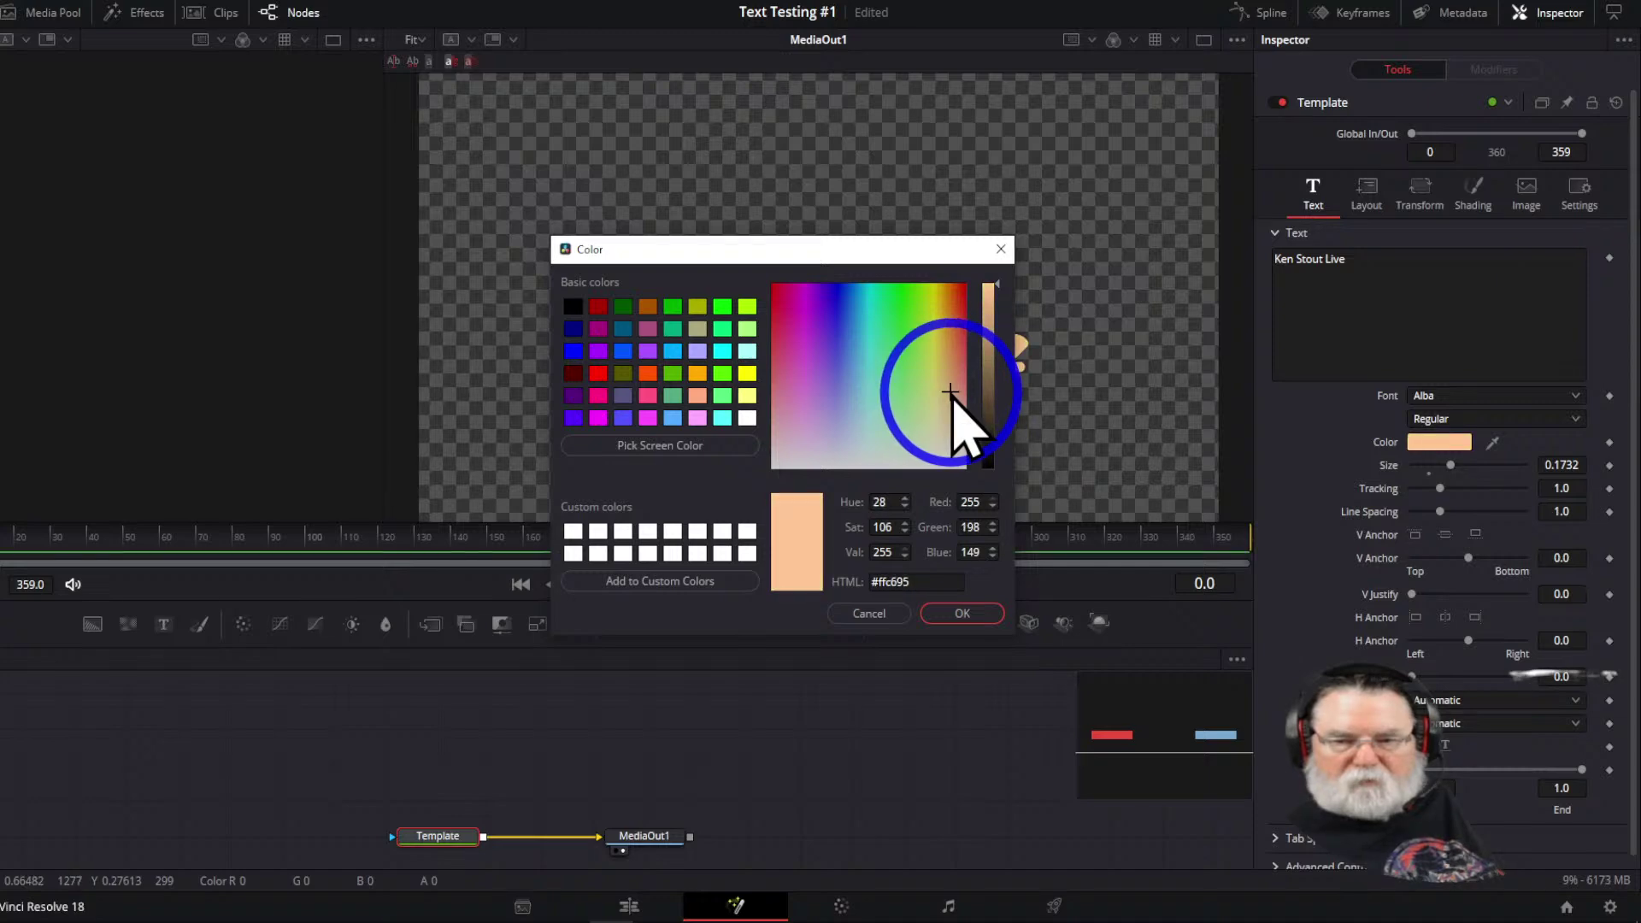
pyautogui.click(974, 614)
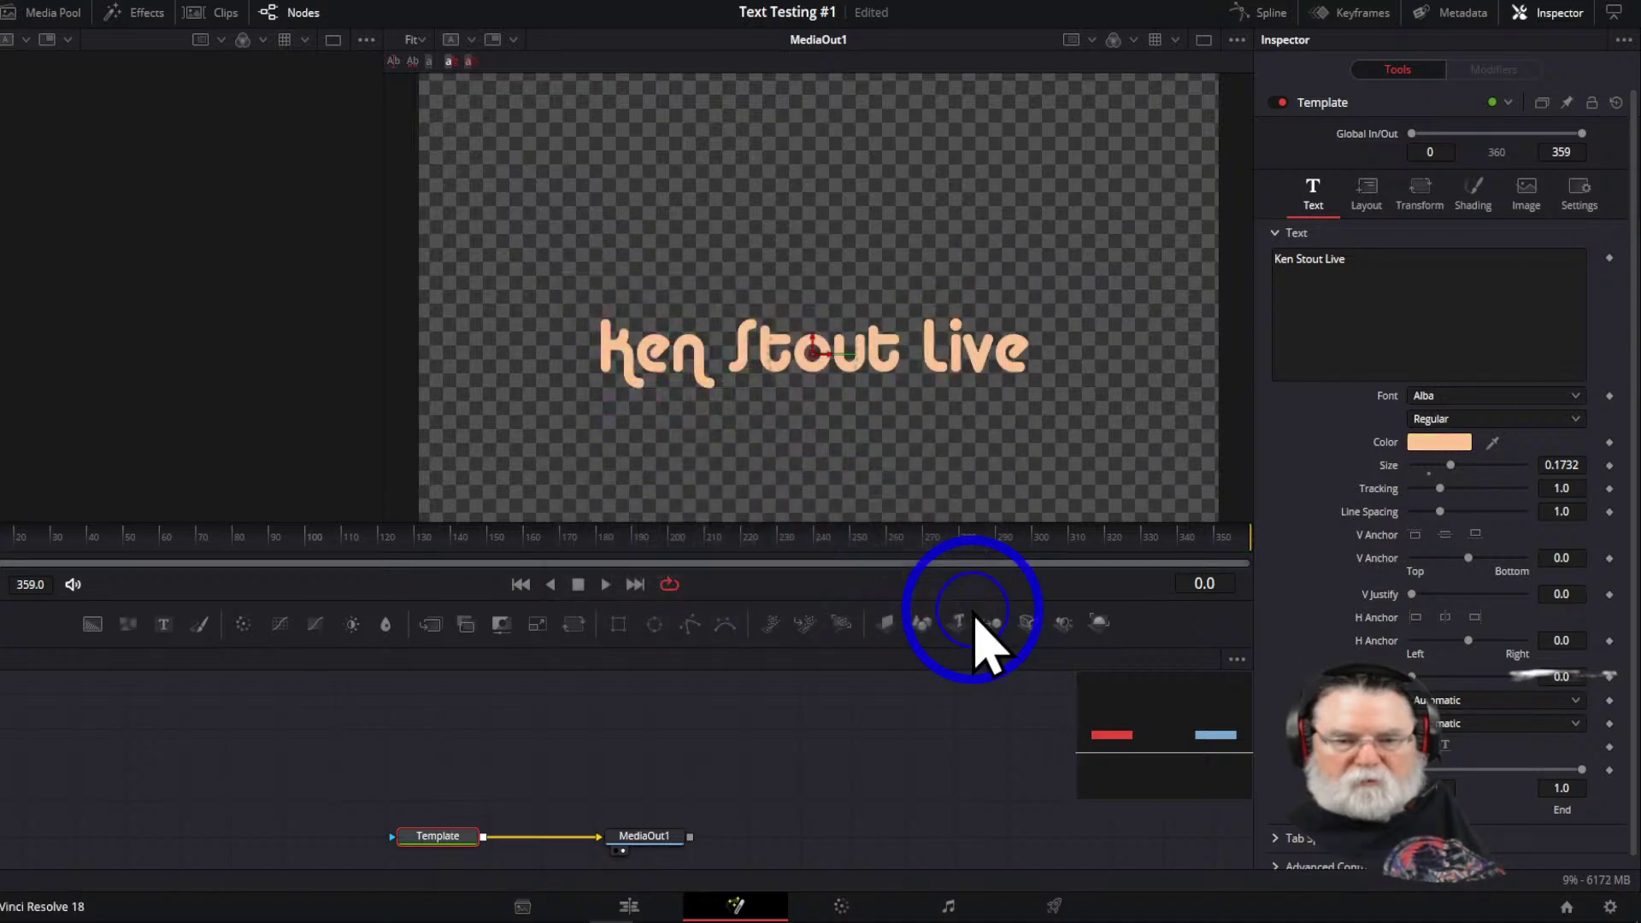
pyautogui.click(629, 906)
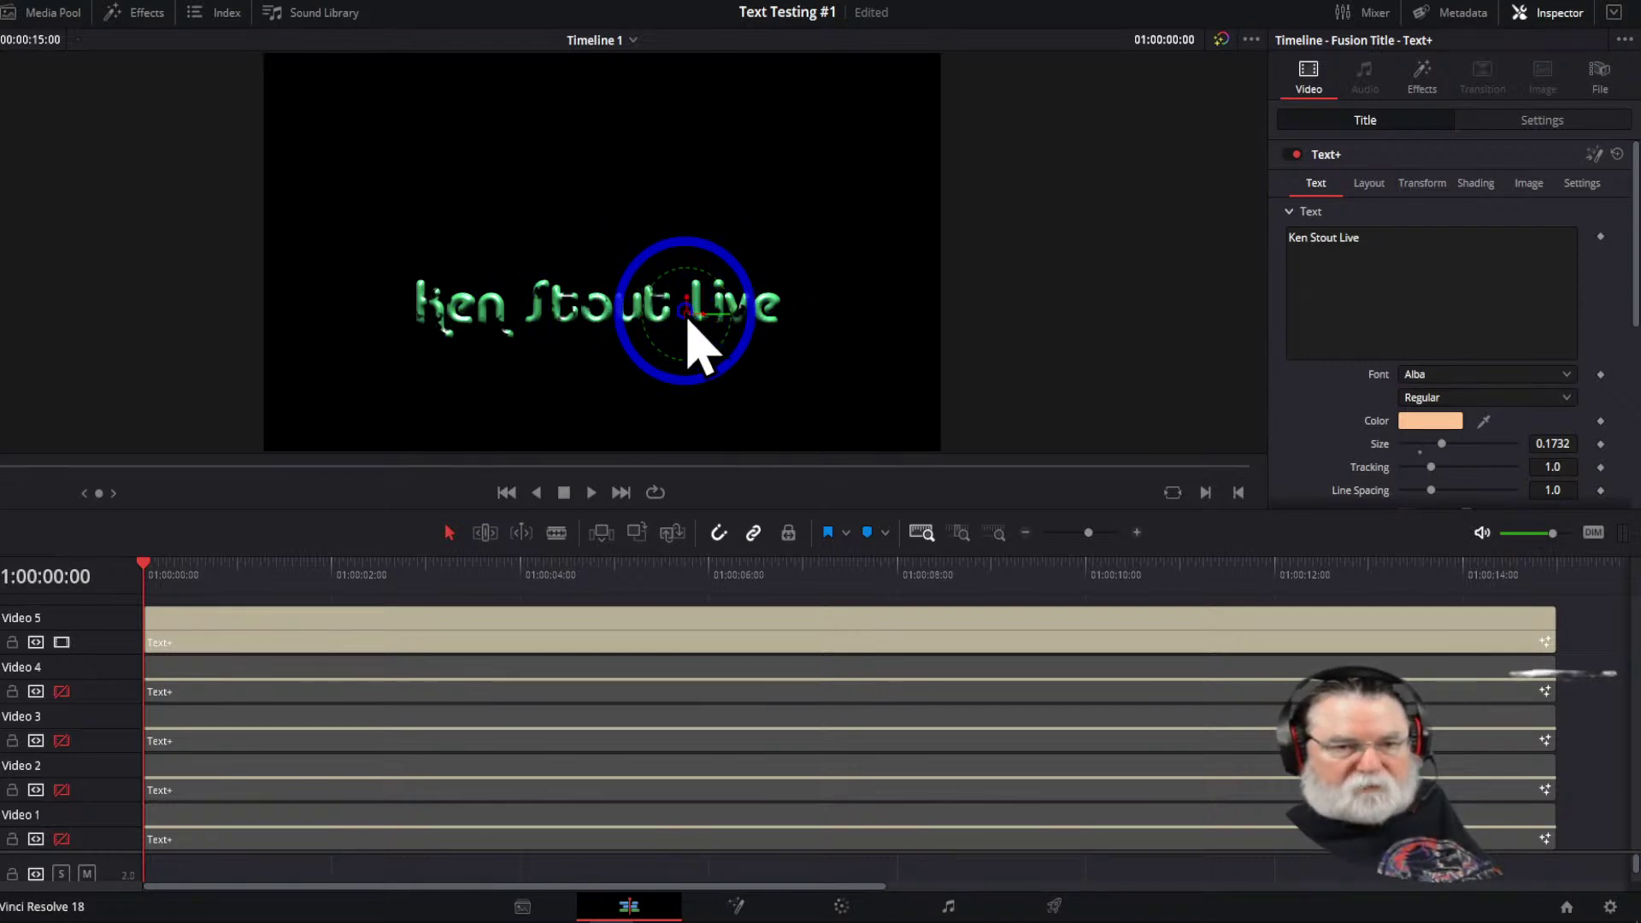
# Change the Video 5 title's font to Broadcast Titling and reposition the text with its centre at about X 0.46, Y 0.34
pyautogui.moveTo(601, 309); pyautogui.dragTo(695, 318)
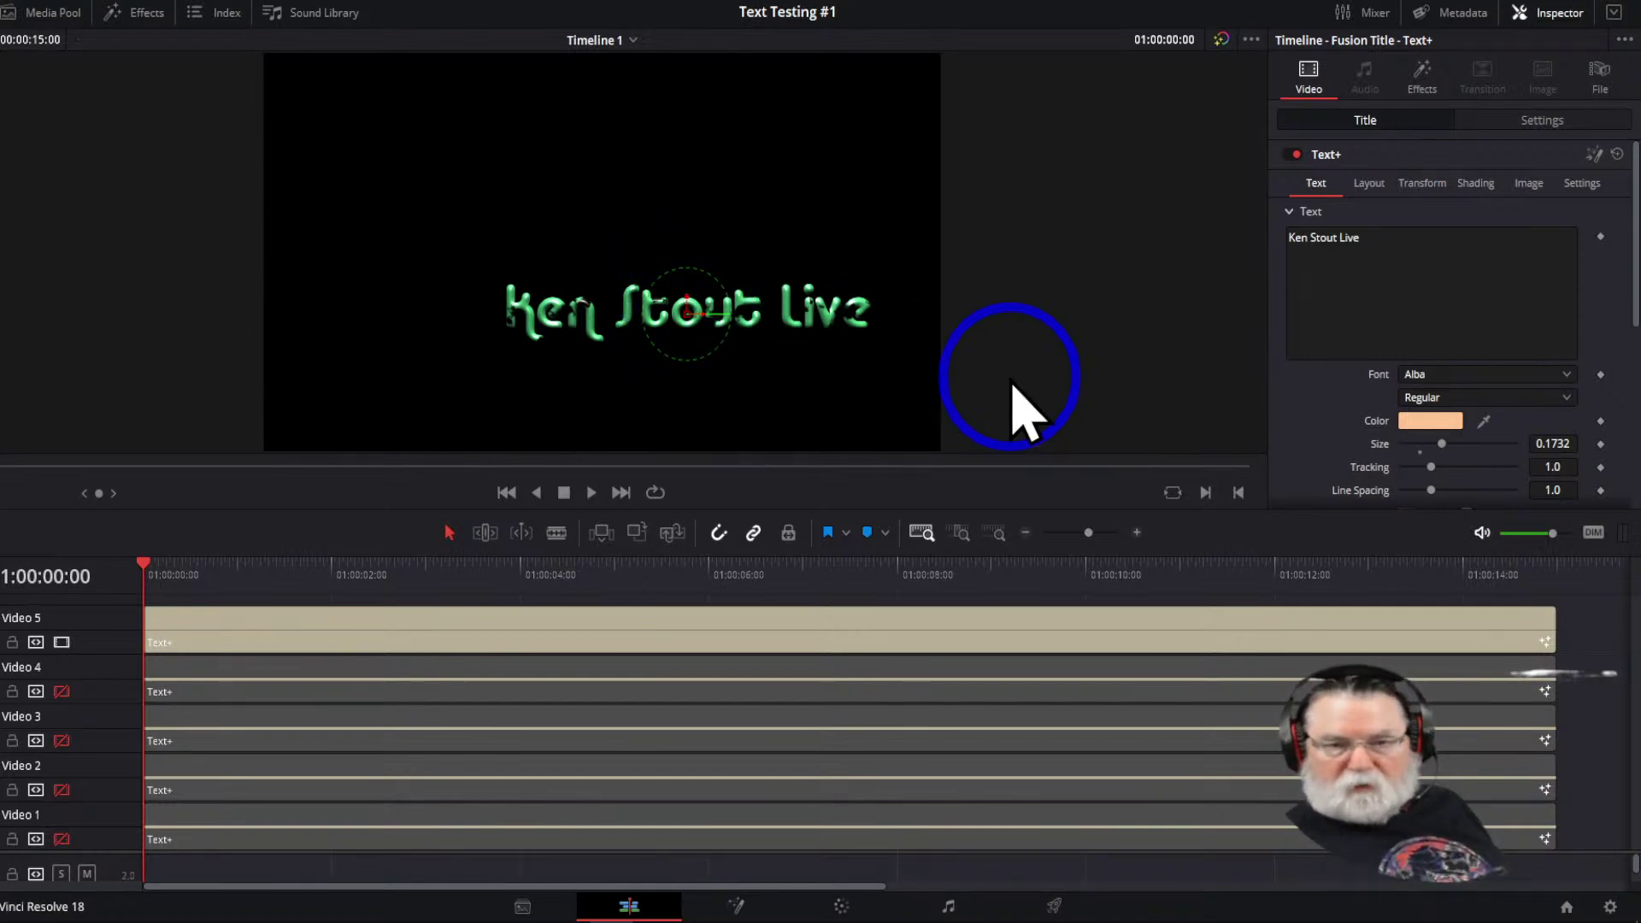
pyautogui.click(1568, 376)
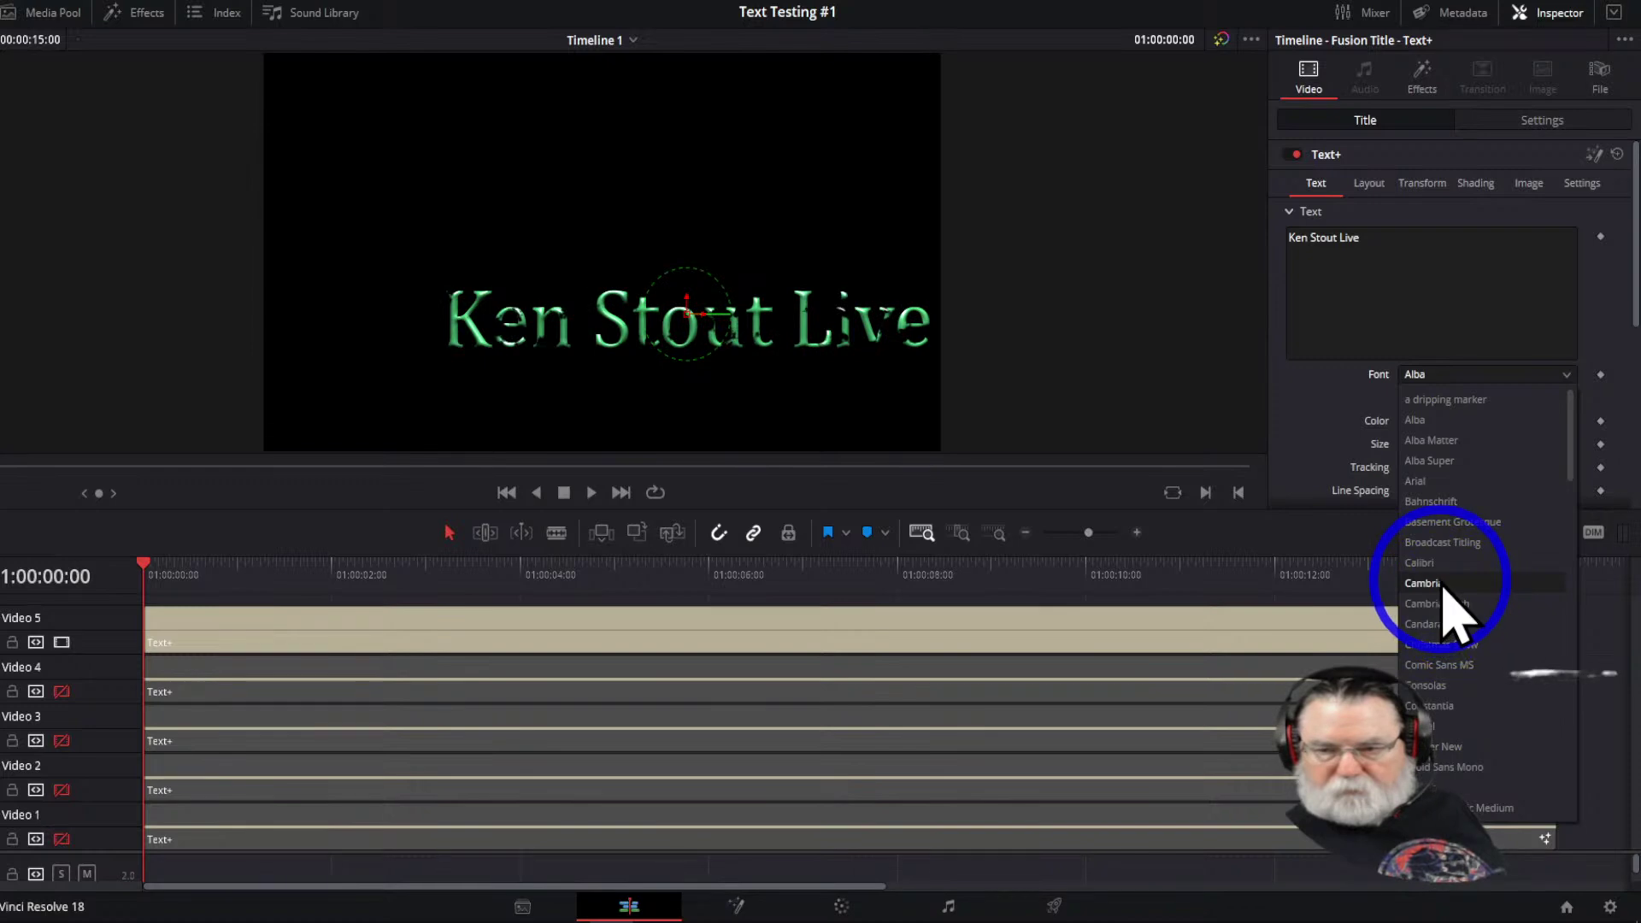
pyautogui.click(1443, 542)
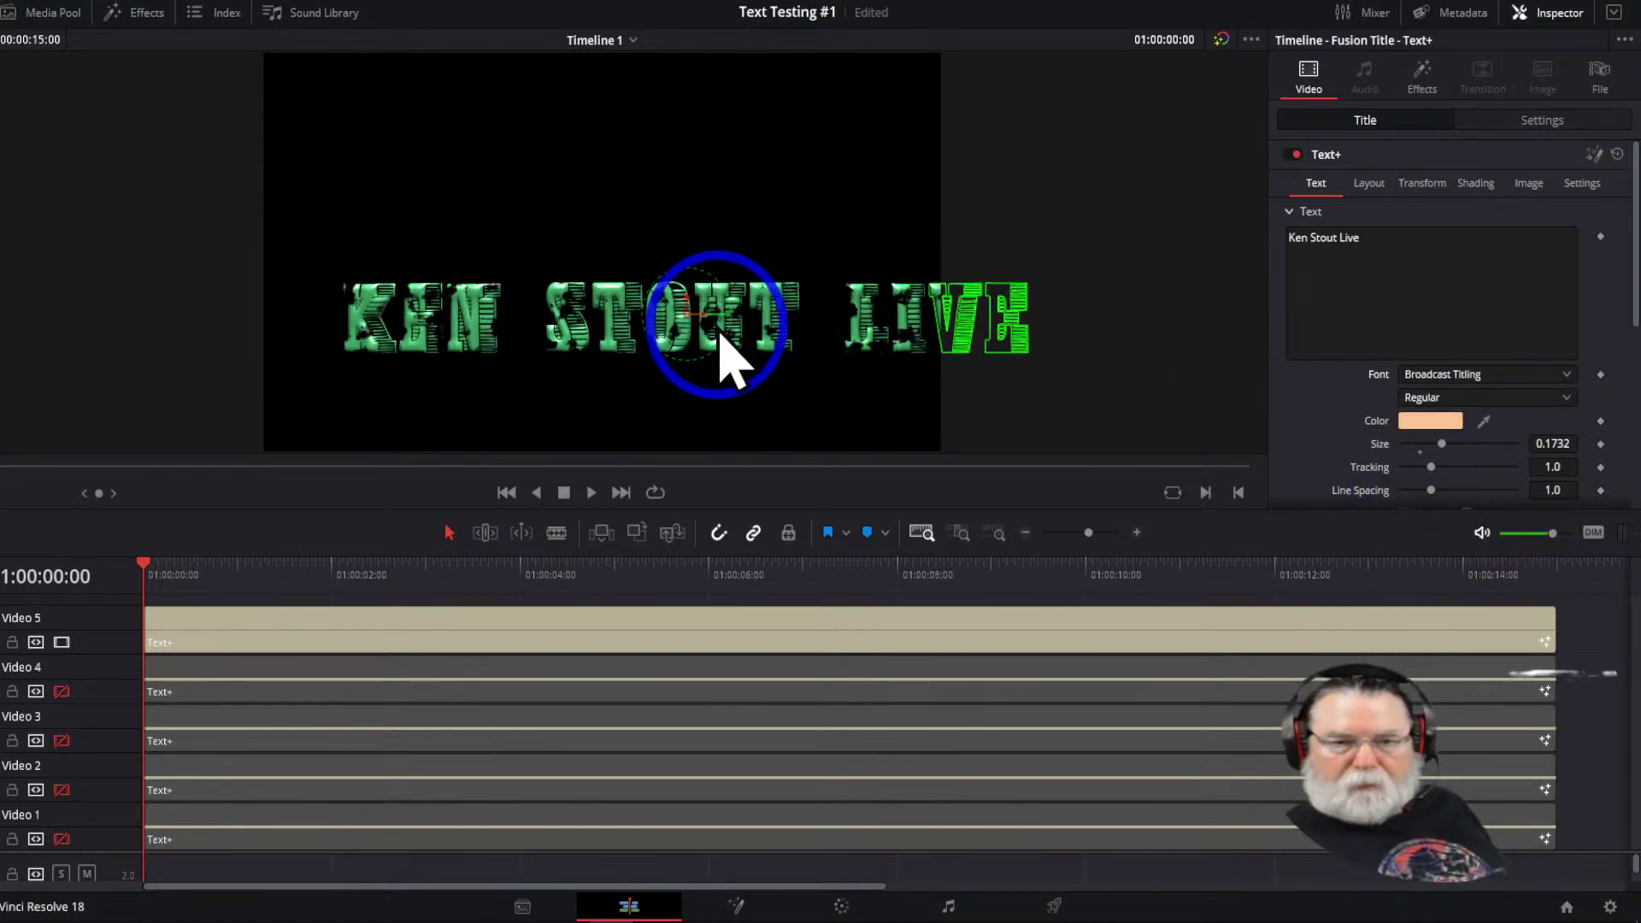
pyautogui.moveTo(687, 320); pyautogui.dragTo(576, 335)
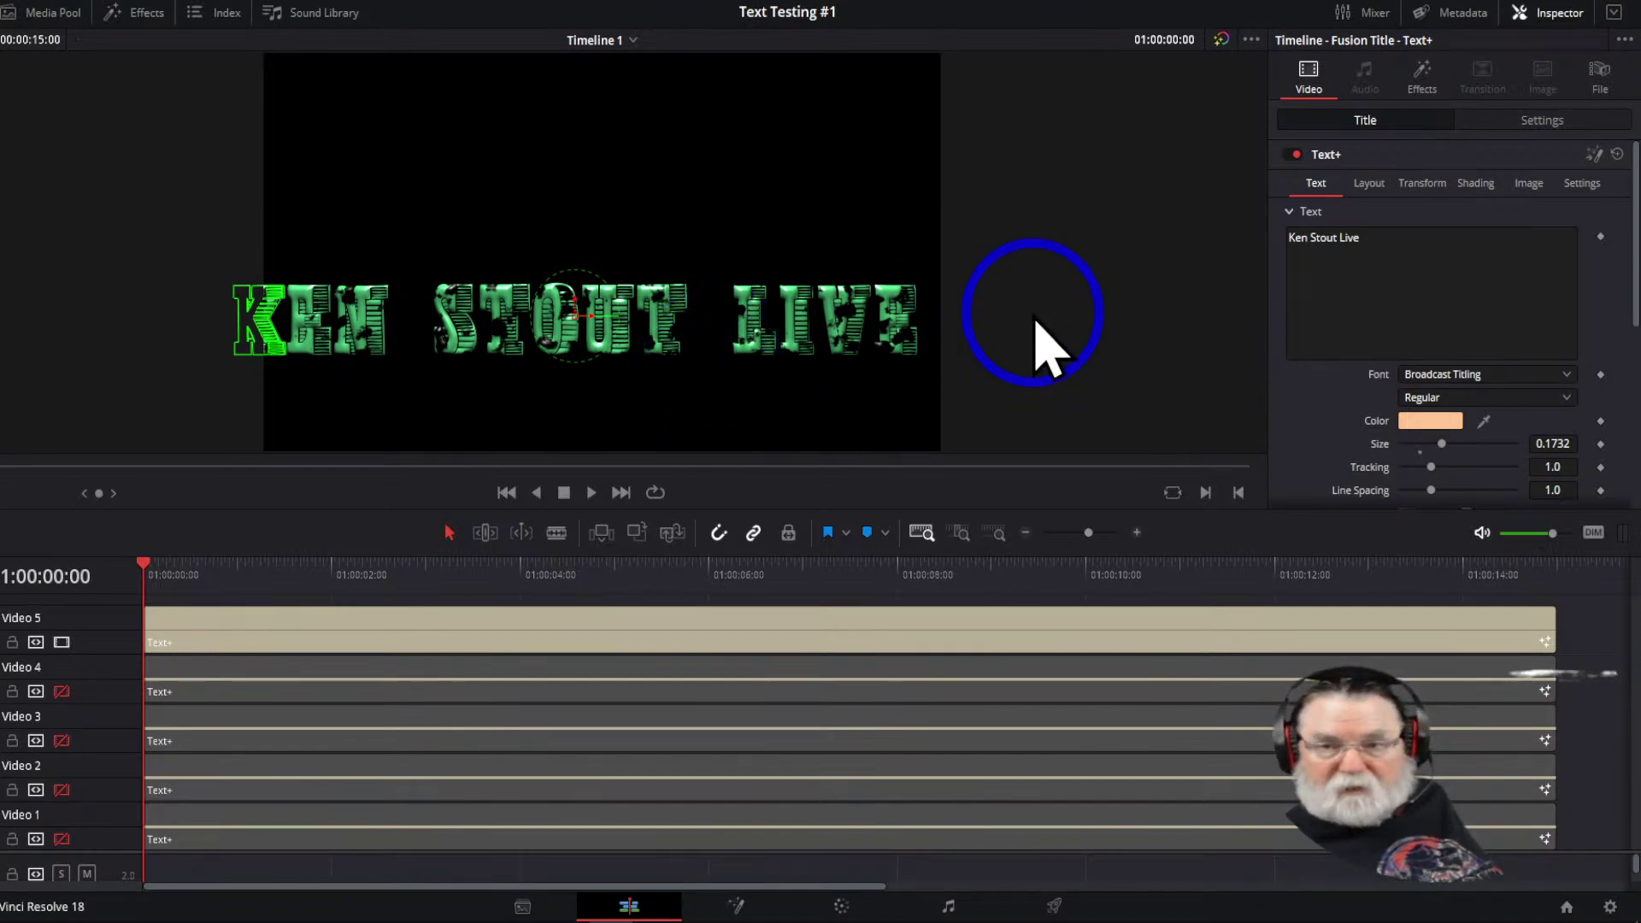
# Review the Video 5 title's layout and transform settings, and try a purple #d363ff solid fill in its shading
pyautogui.click(1369, 184)
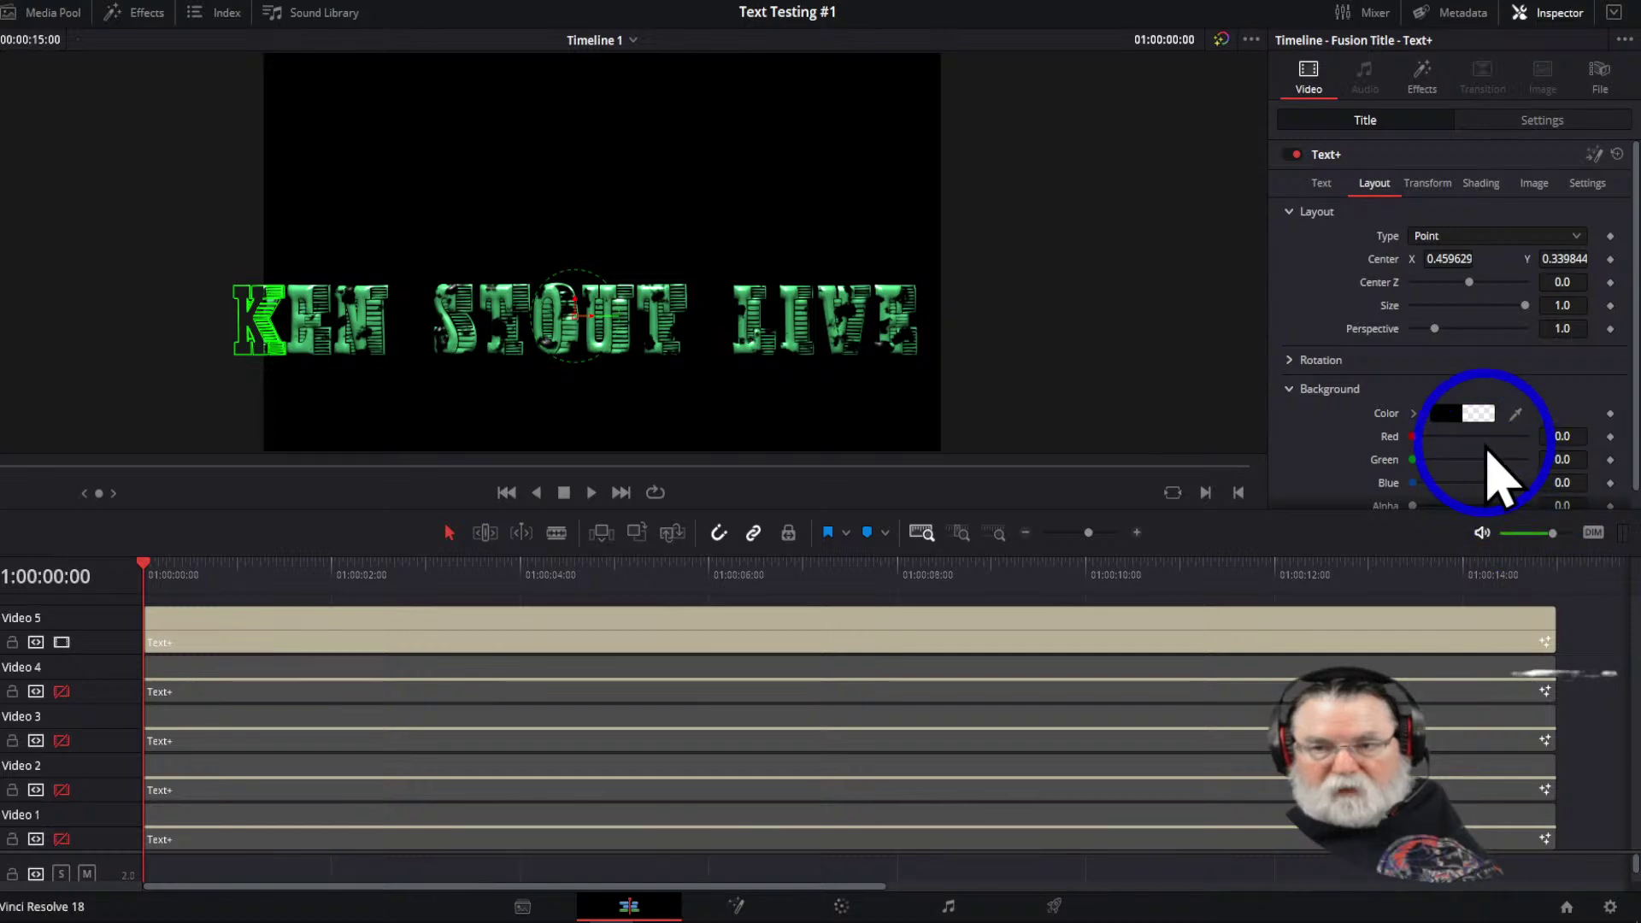
pyautogui.click(1427, 185)
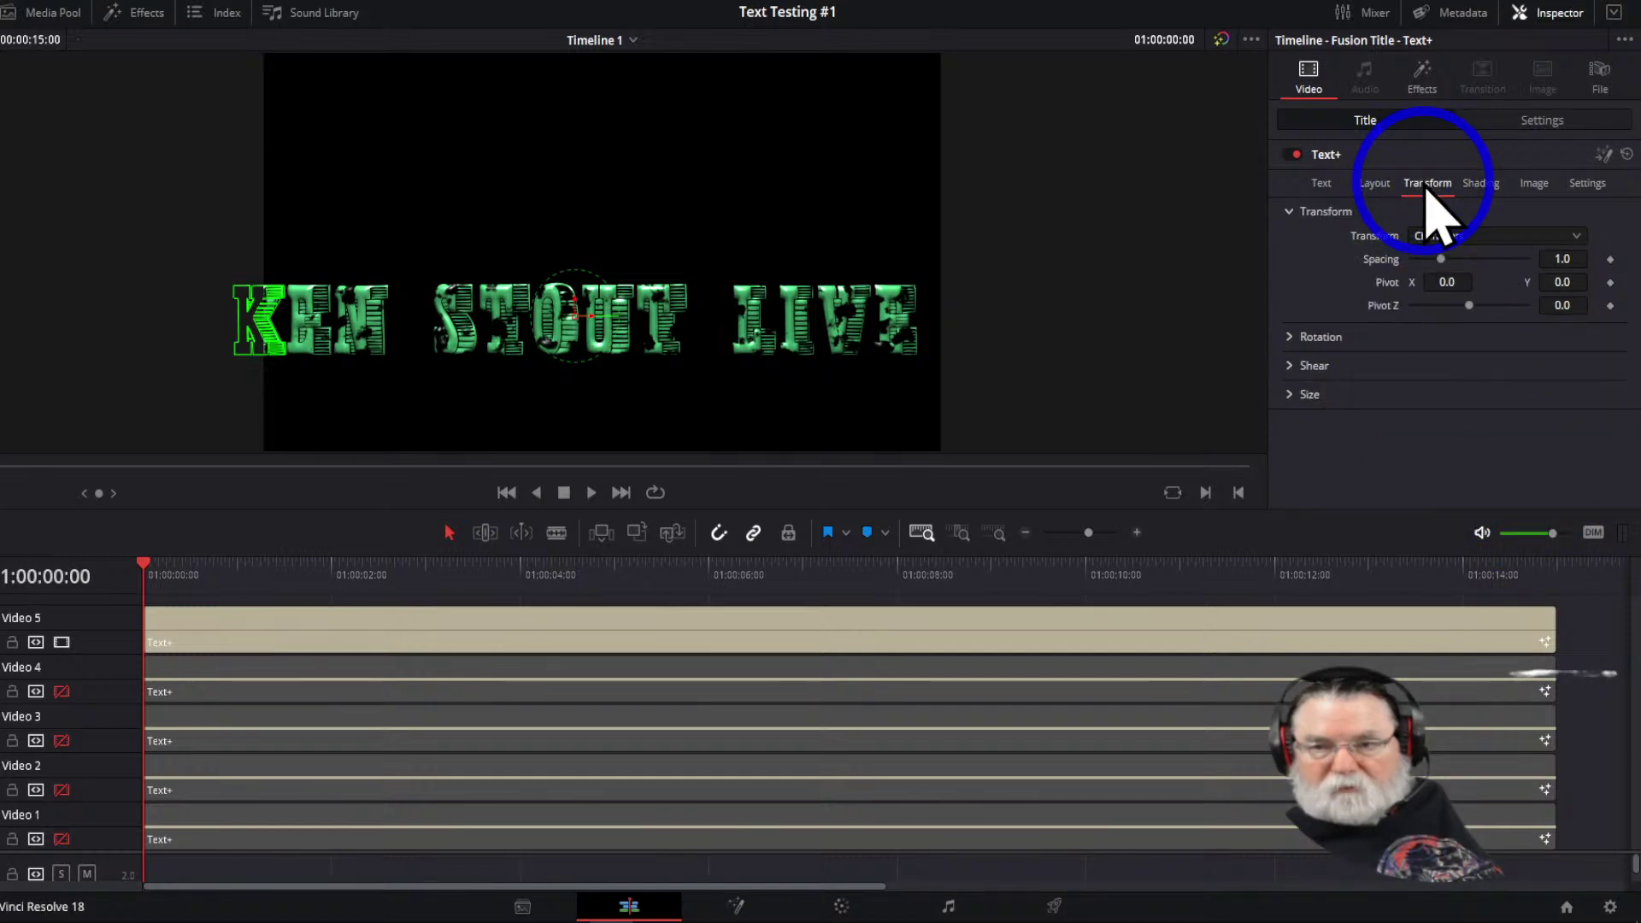
pyautogui.click(1480, 185)
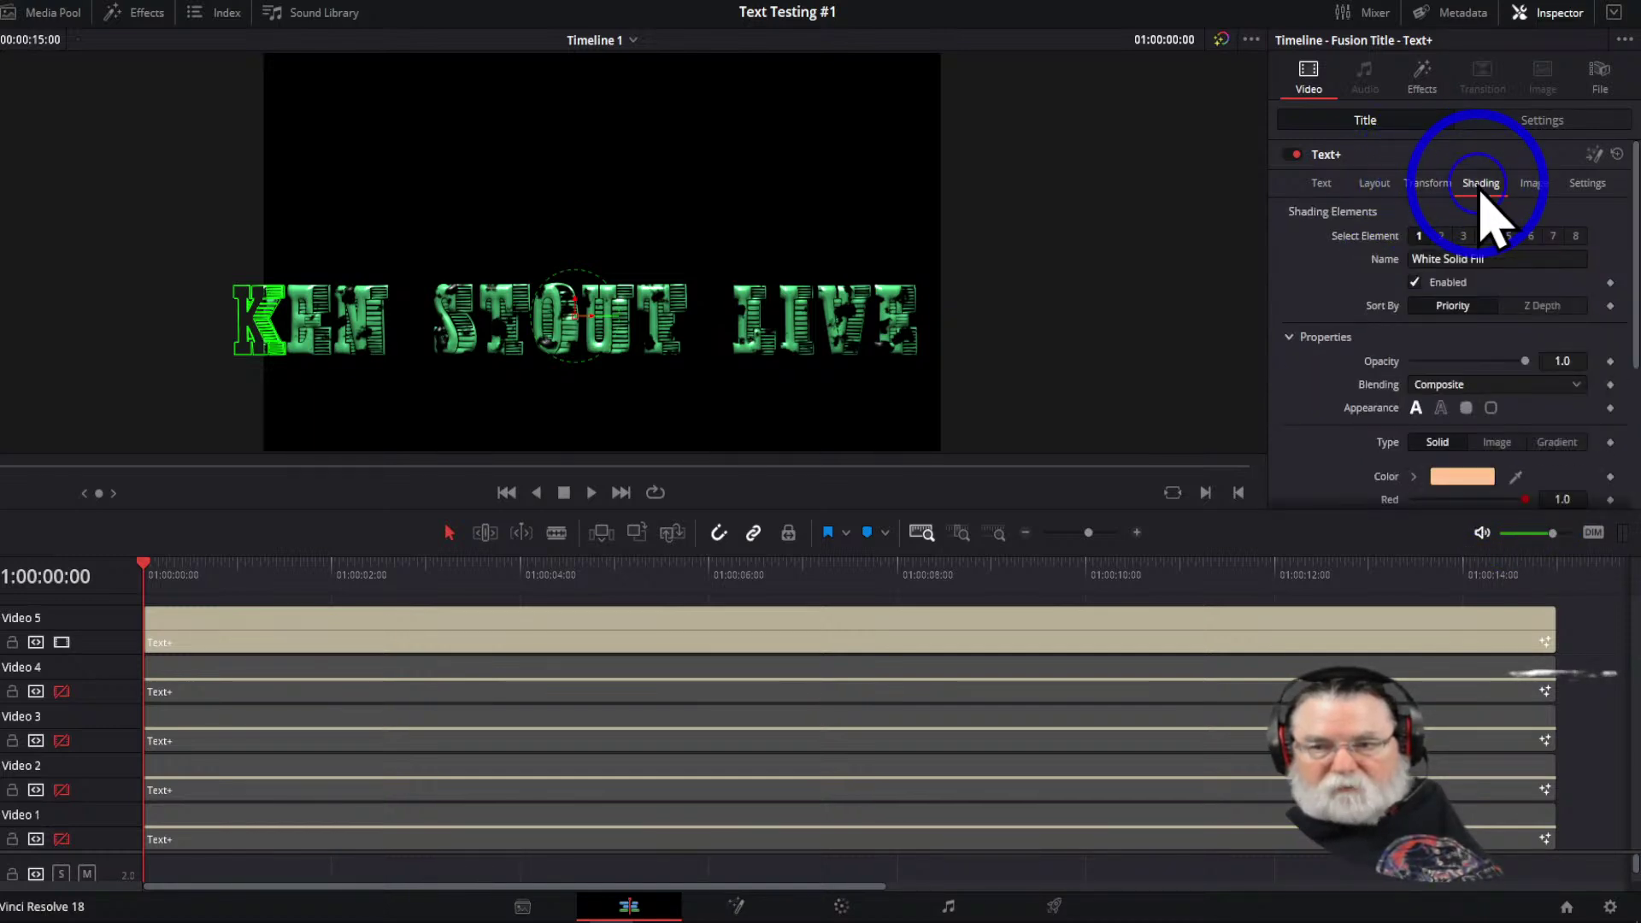
pyautogui.click(1462, 479)
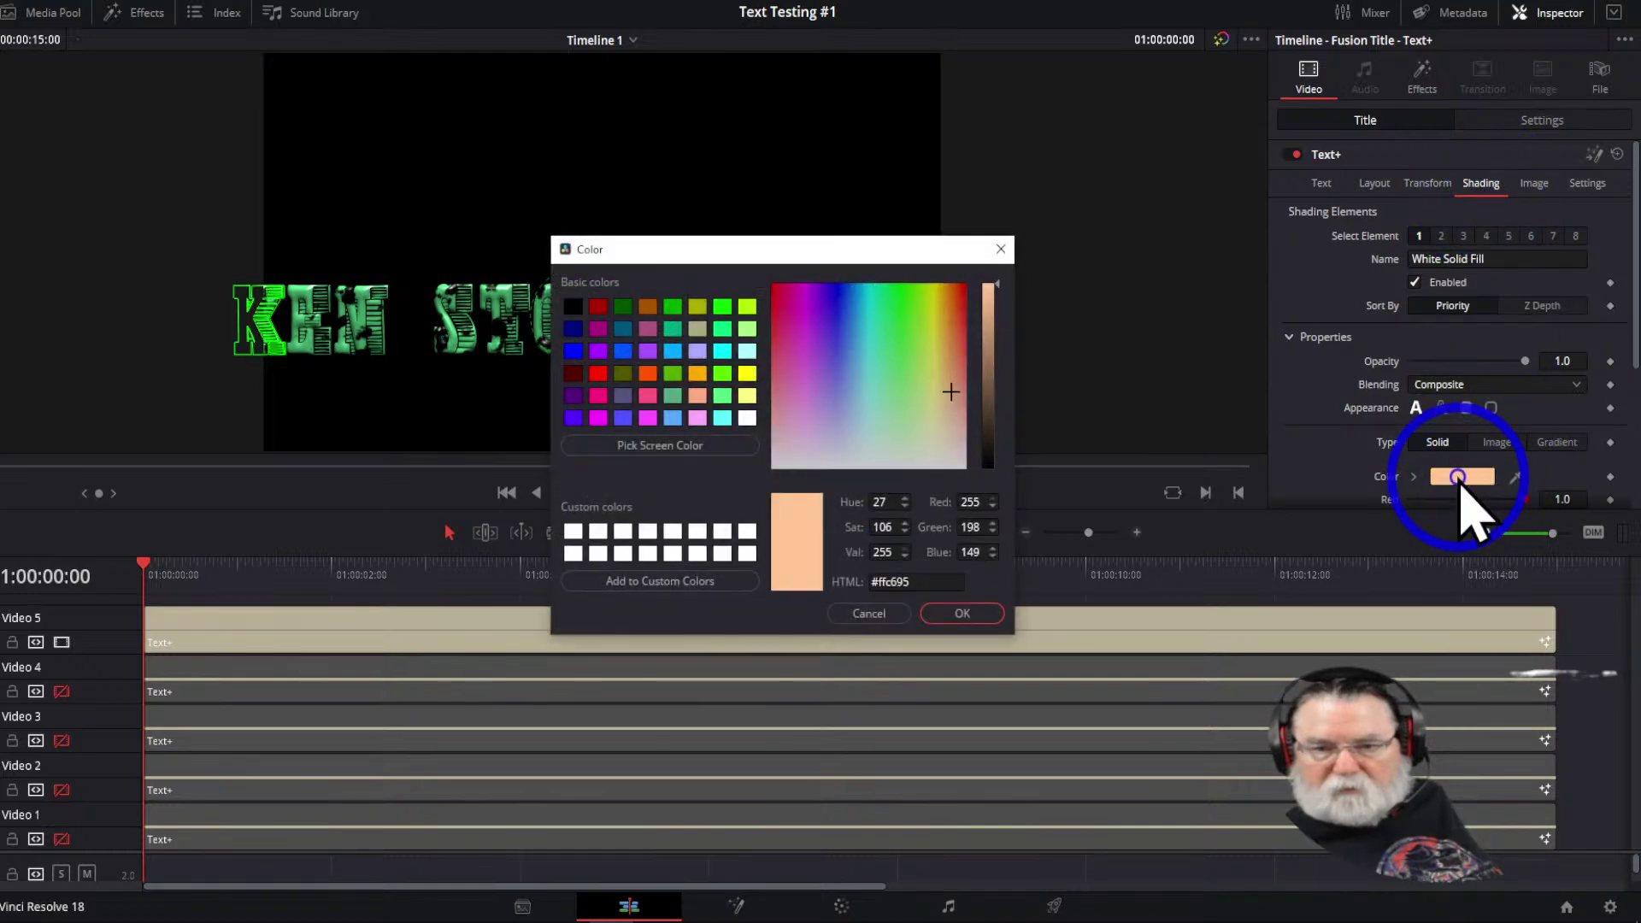
pyautogui.moveTo(964, 318); pyautogui.dragTo(904, 348)
pyautogui.moveTo(854, 249); pyautogui.dragTo(1217, 479)
pyautogui.click(1204, 543)
pyautogui.moveTo(1204, 543); pyautogui.dragTo(1177, 587)
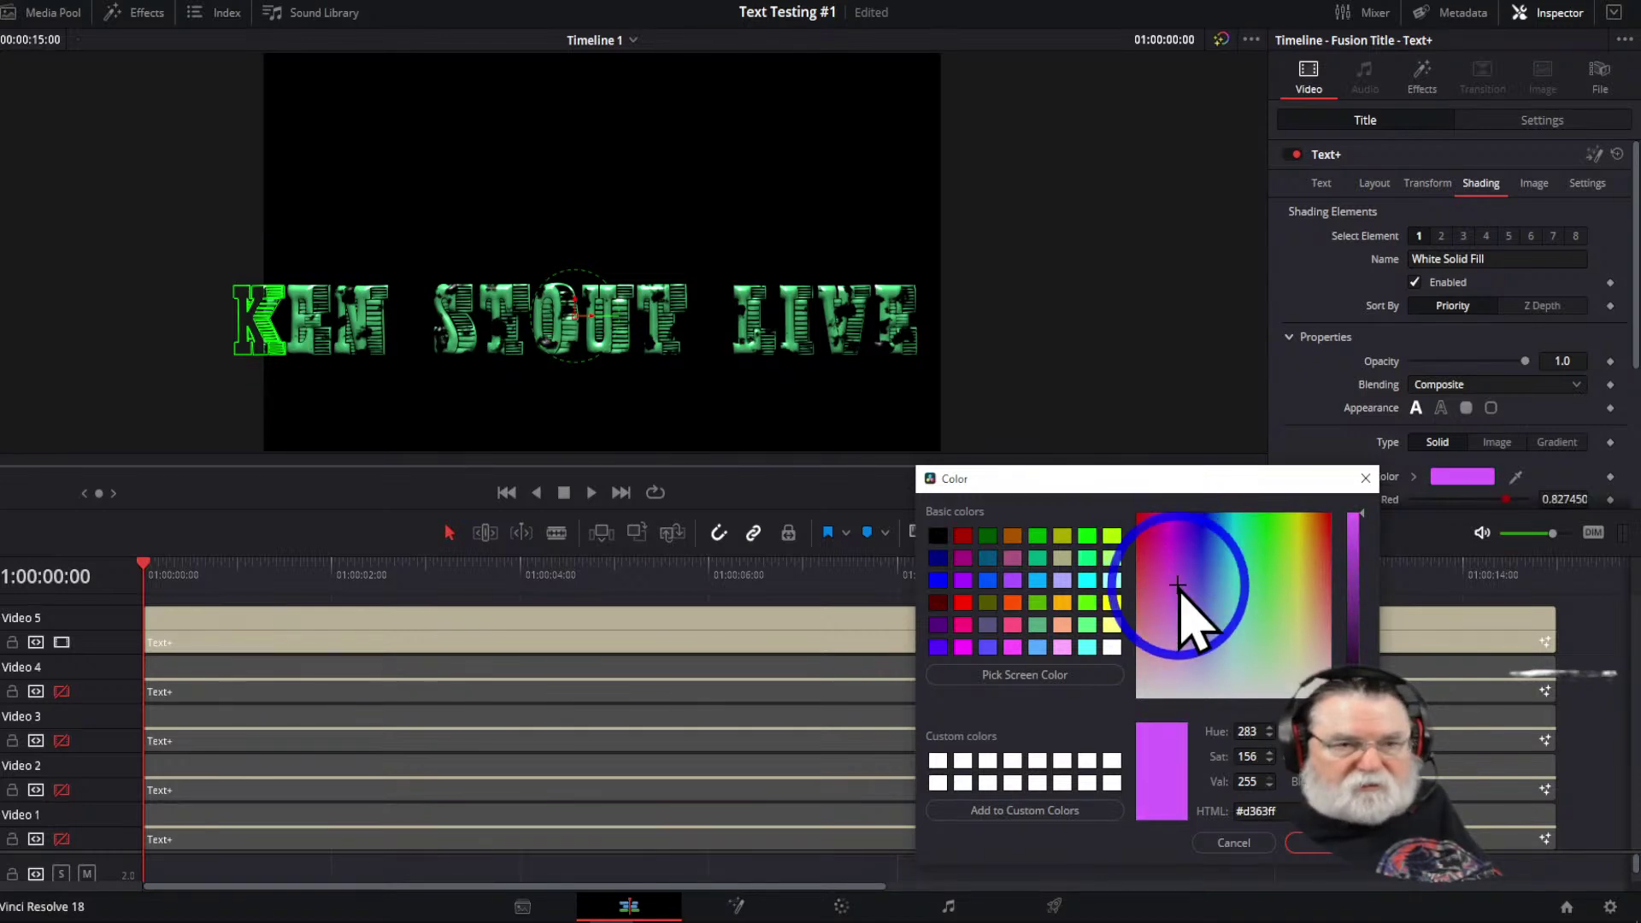
pyautogui.click(1365, 478)
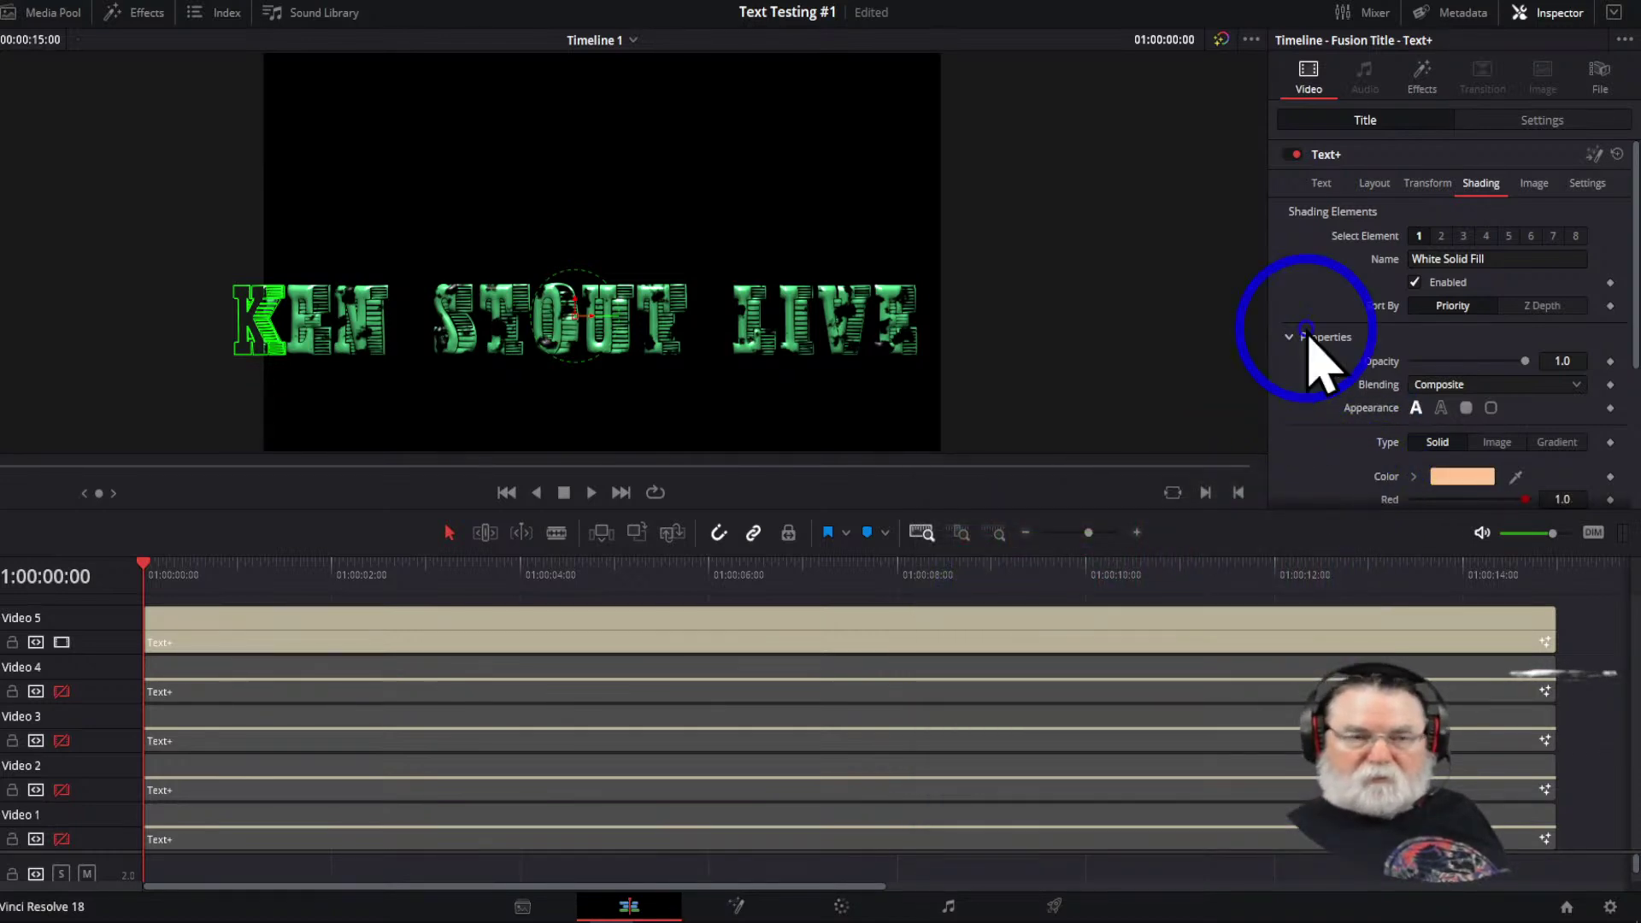
# Re-enable tracks Video 4, Video 3, Video 2 and Video 1
pyautogui.click(62, 691)
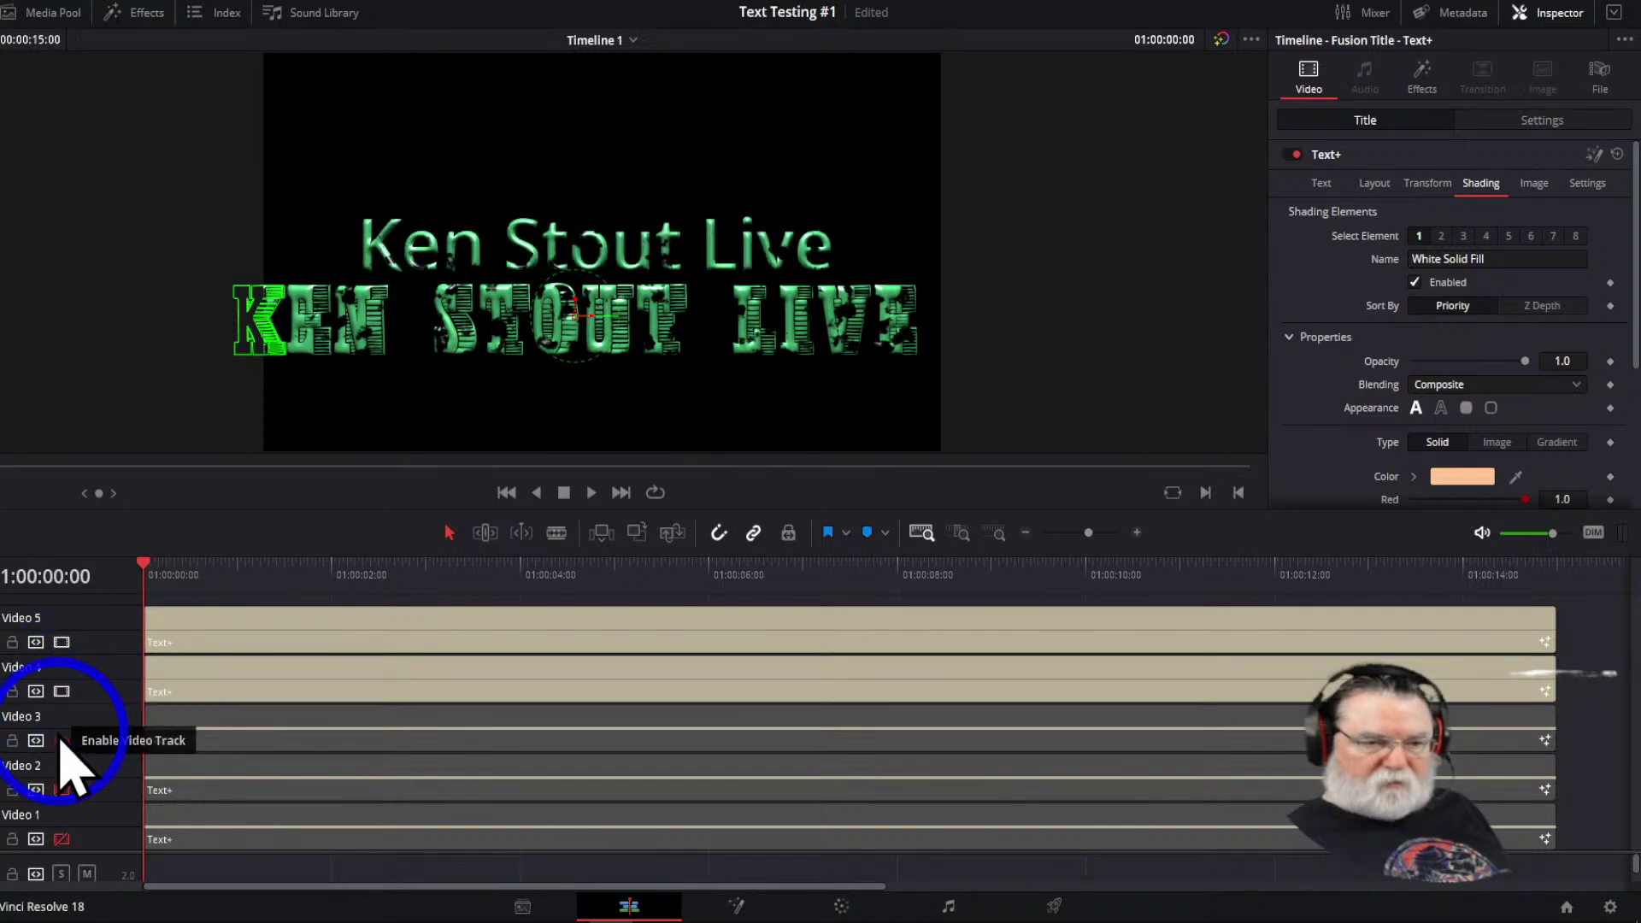
pyautogui.click(62, 740)
pyautogui.click(62, 790)
pyautogui.click(61, 838)
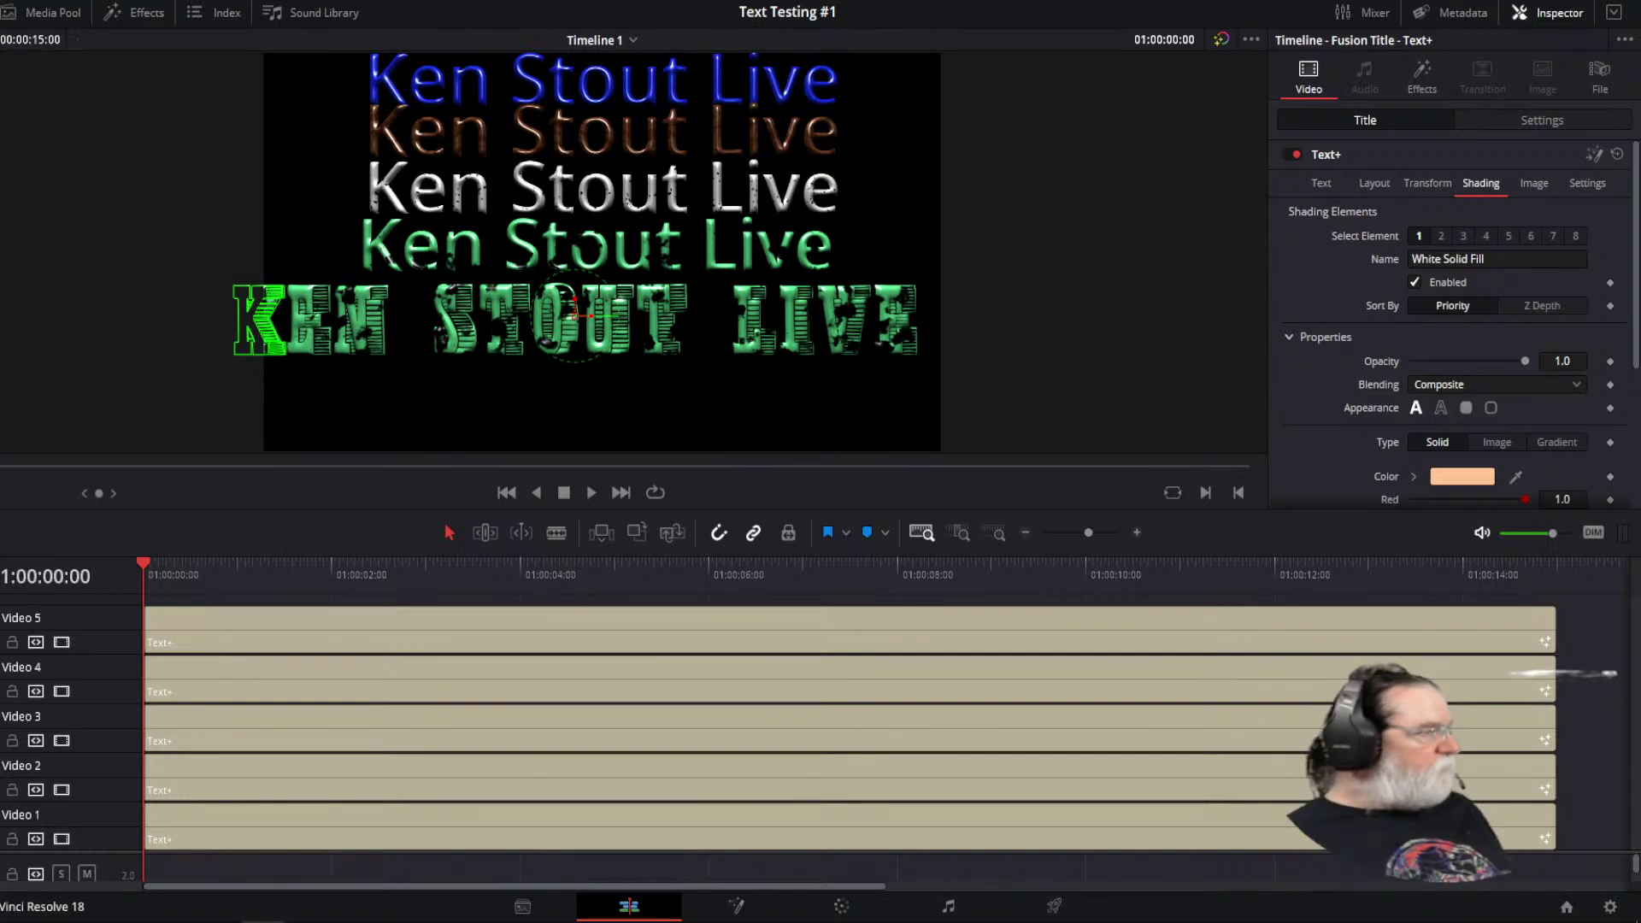
# Close the Text Testing #1 project through the Project Manager and open the empty Untitled Project
pyautogui.click(50, 1)
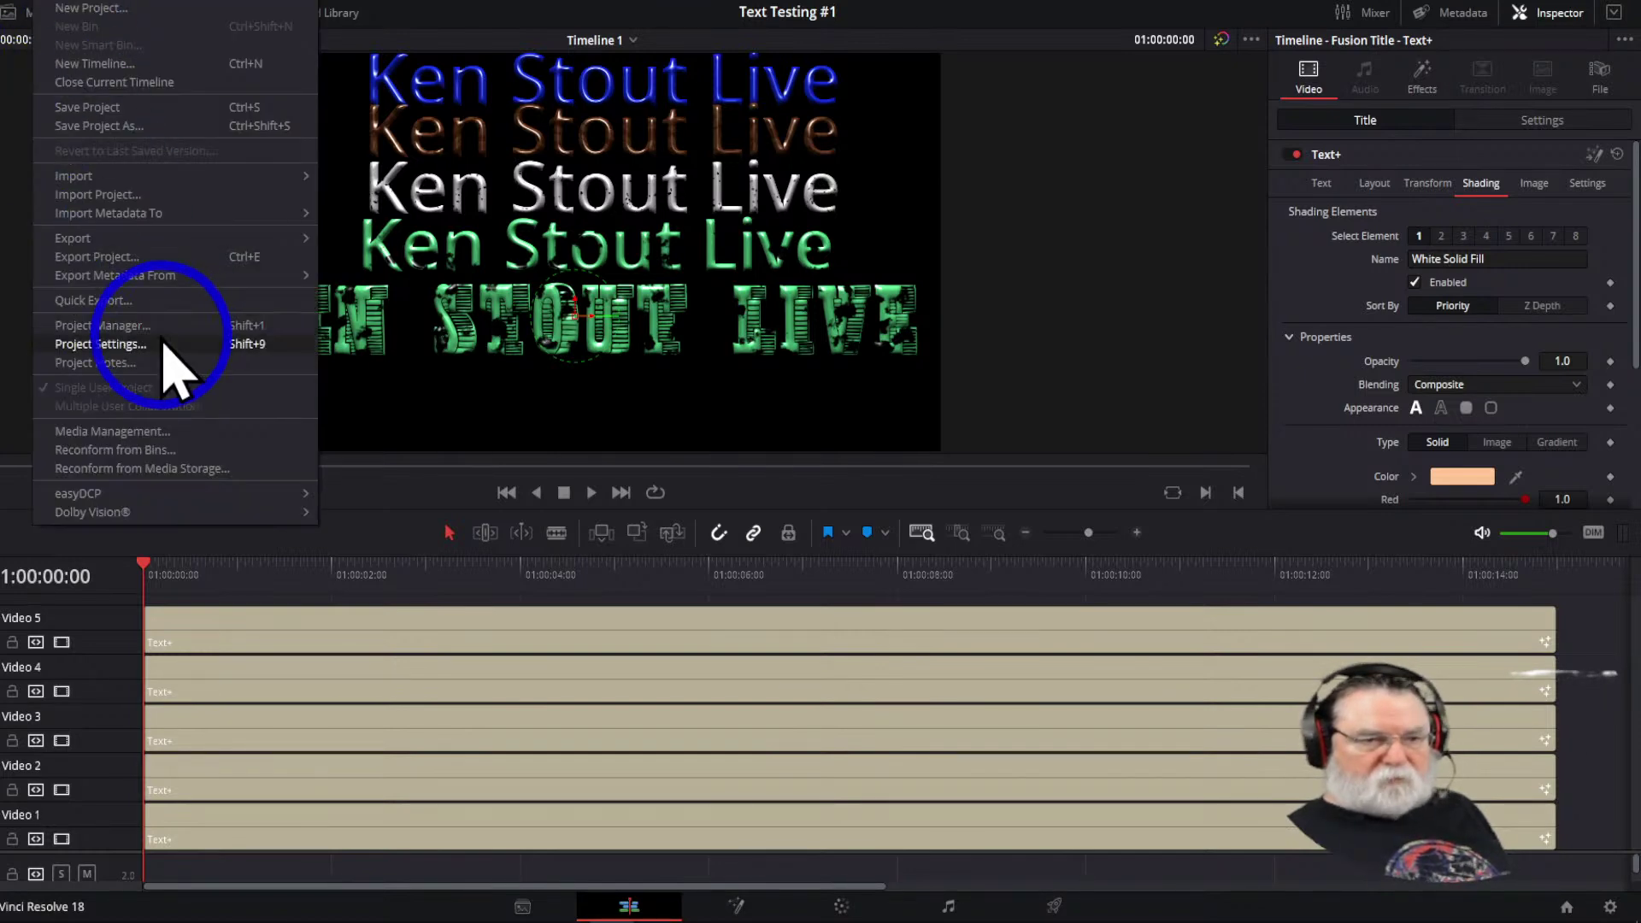
pyautogui.click(114, 328)
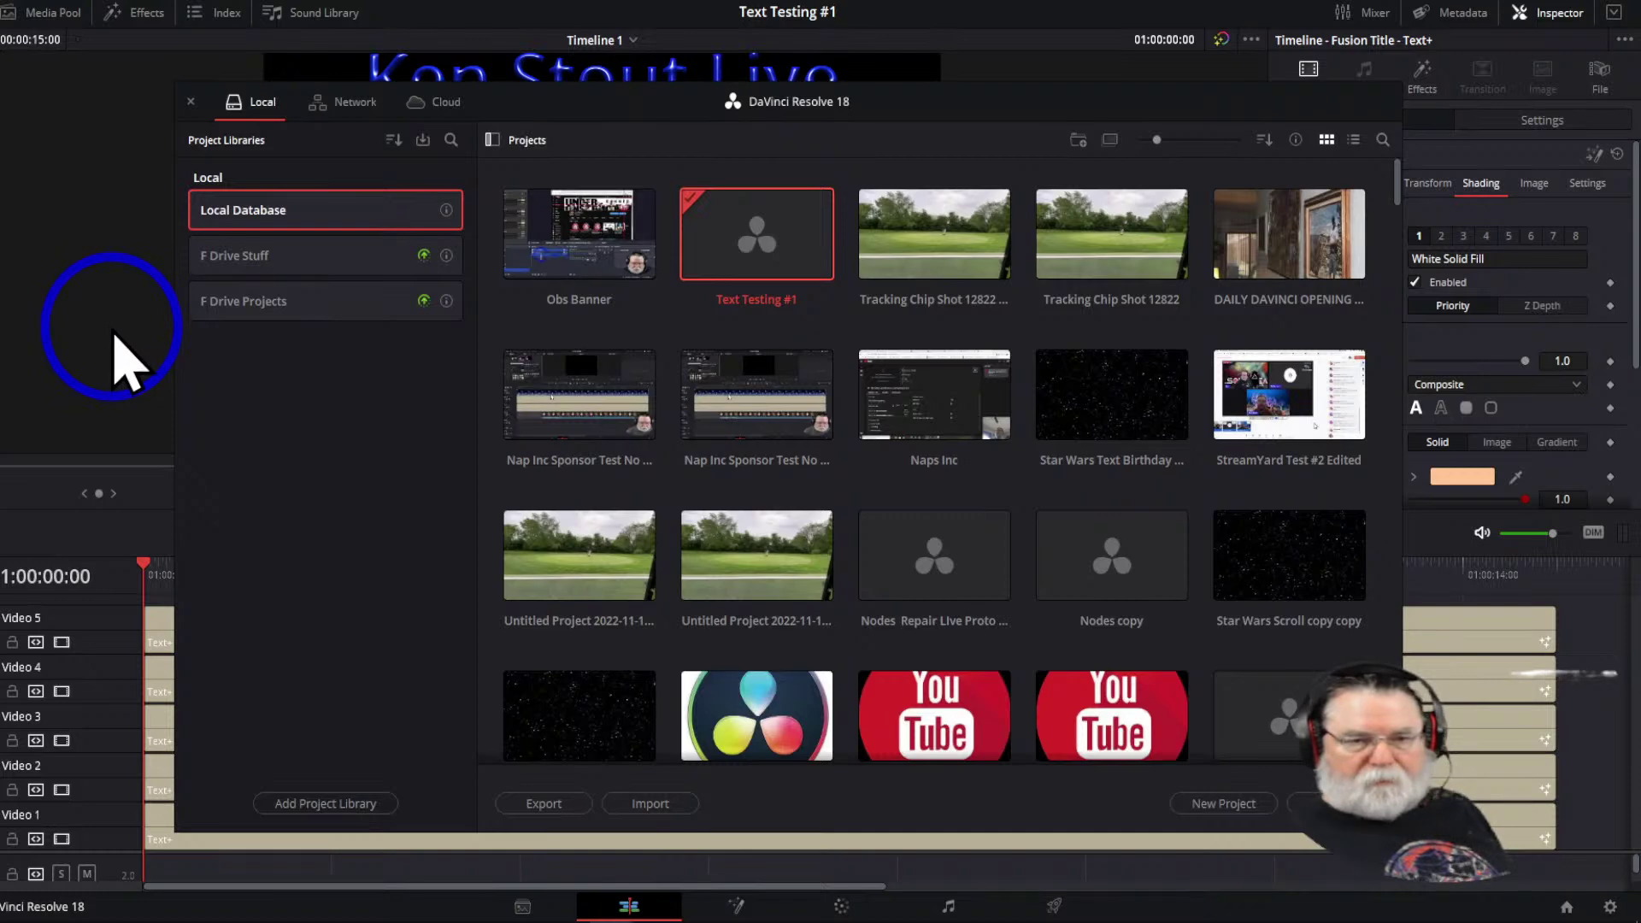
pyautogui.rightClick(748, 250)
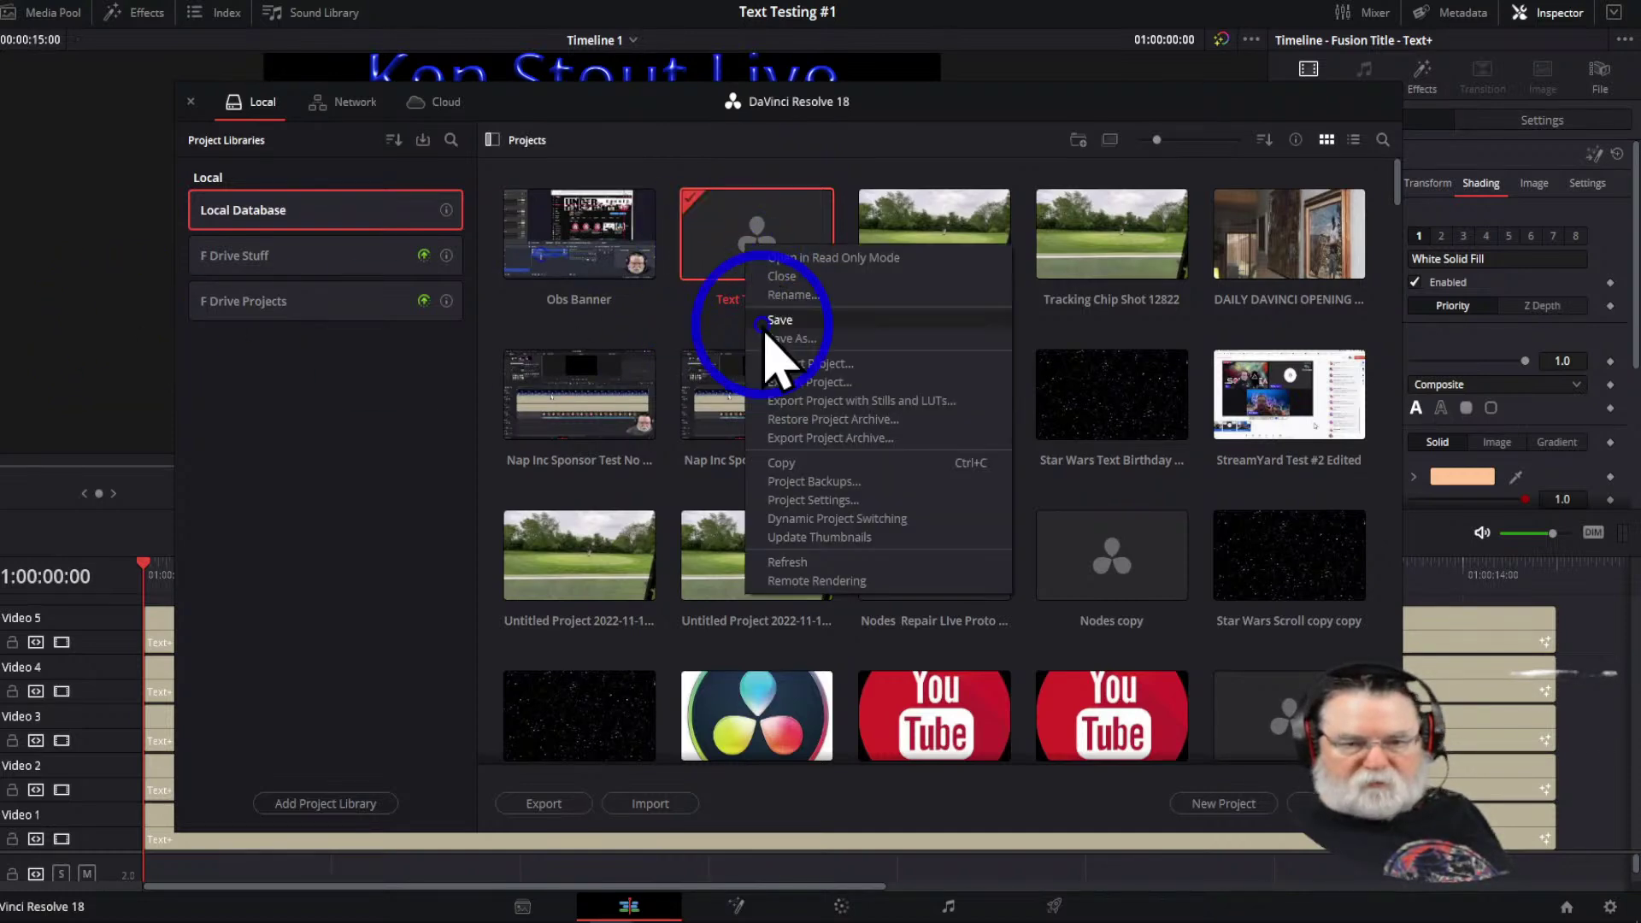
pyautogui.click(785, 275)
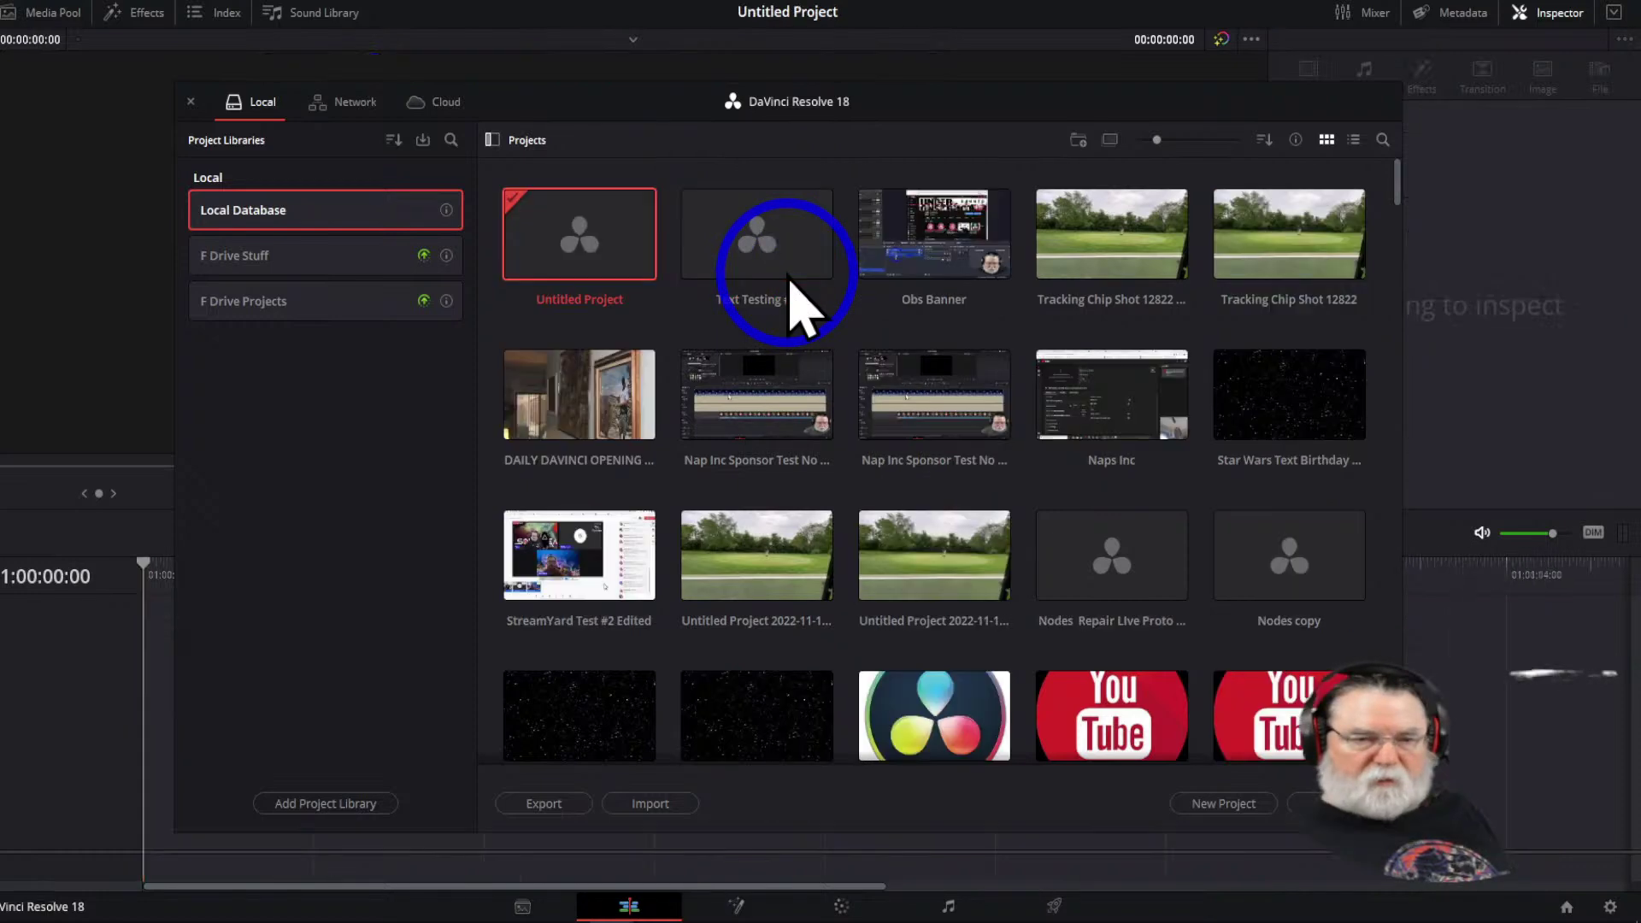
pyautogui.doubleClick(594, 242)
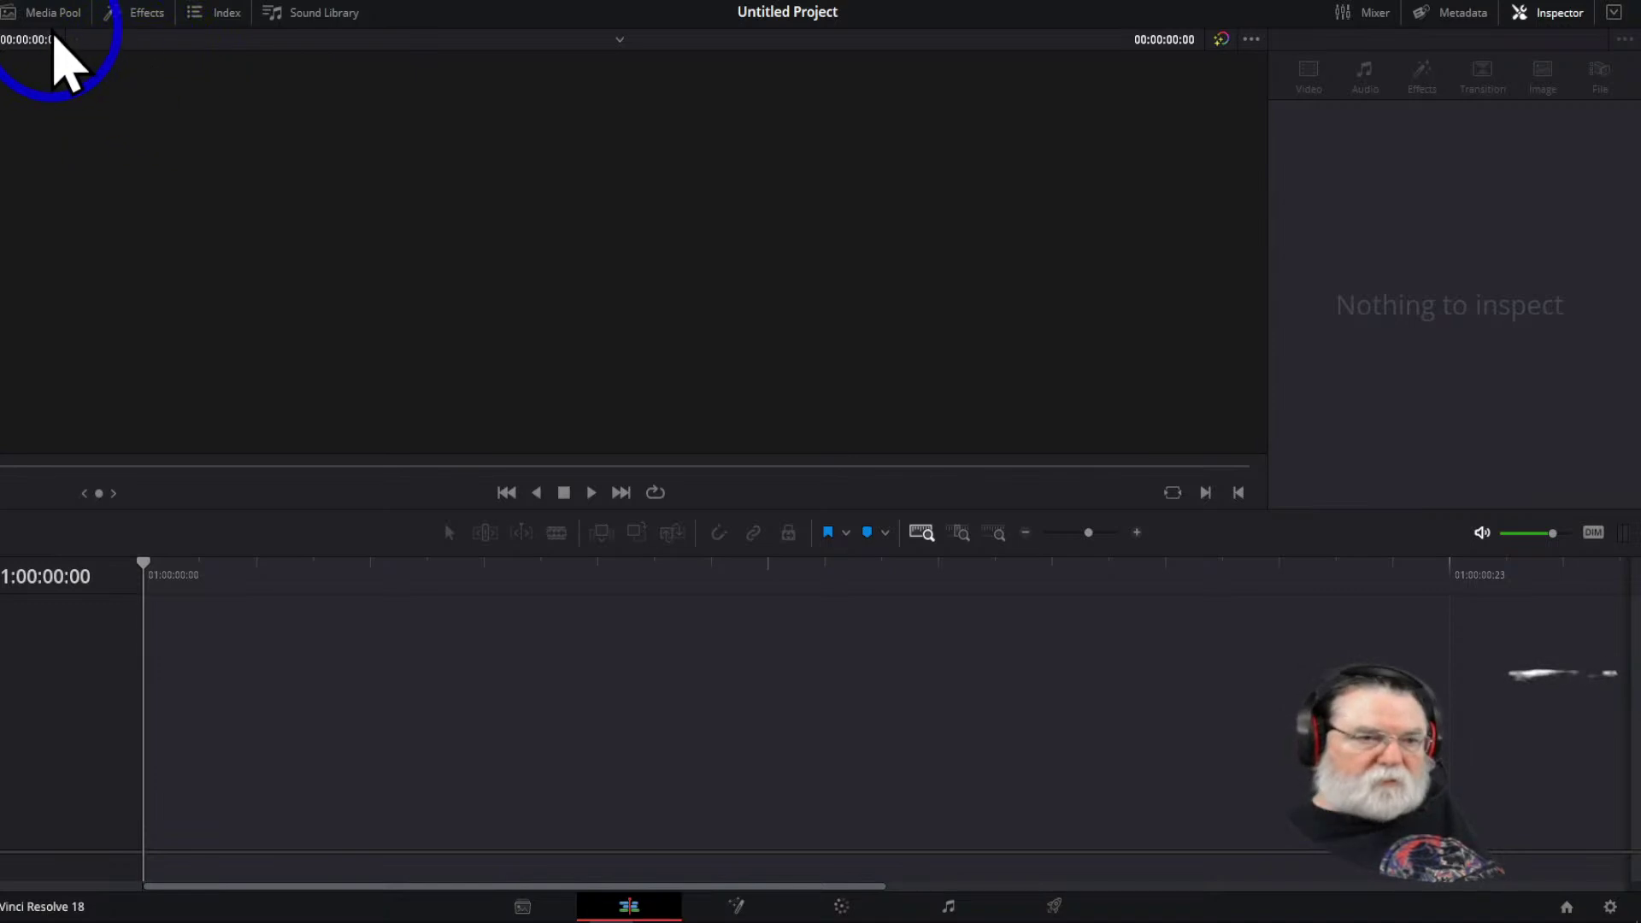
# Add a Text+ title to the empty timeline, starting at 01:00:00:00 on Video 1
pyautogui.click(133, 26)
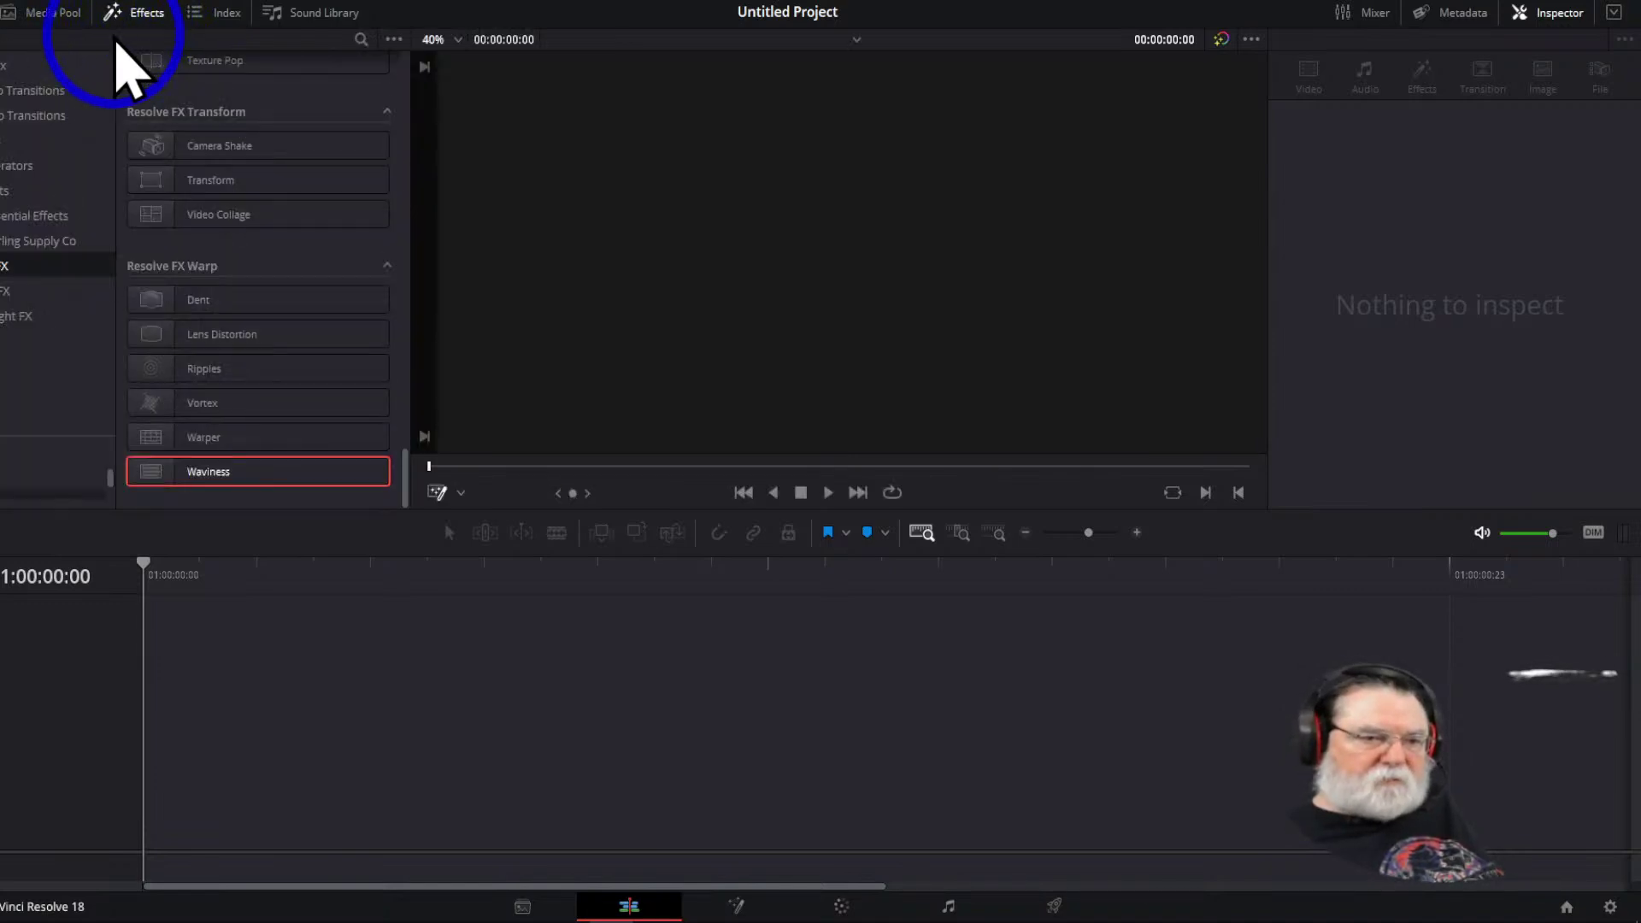
pyautogui.click(12, 140)
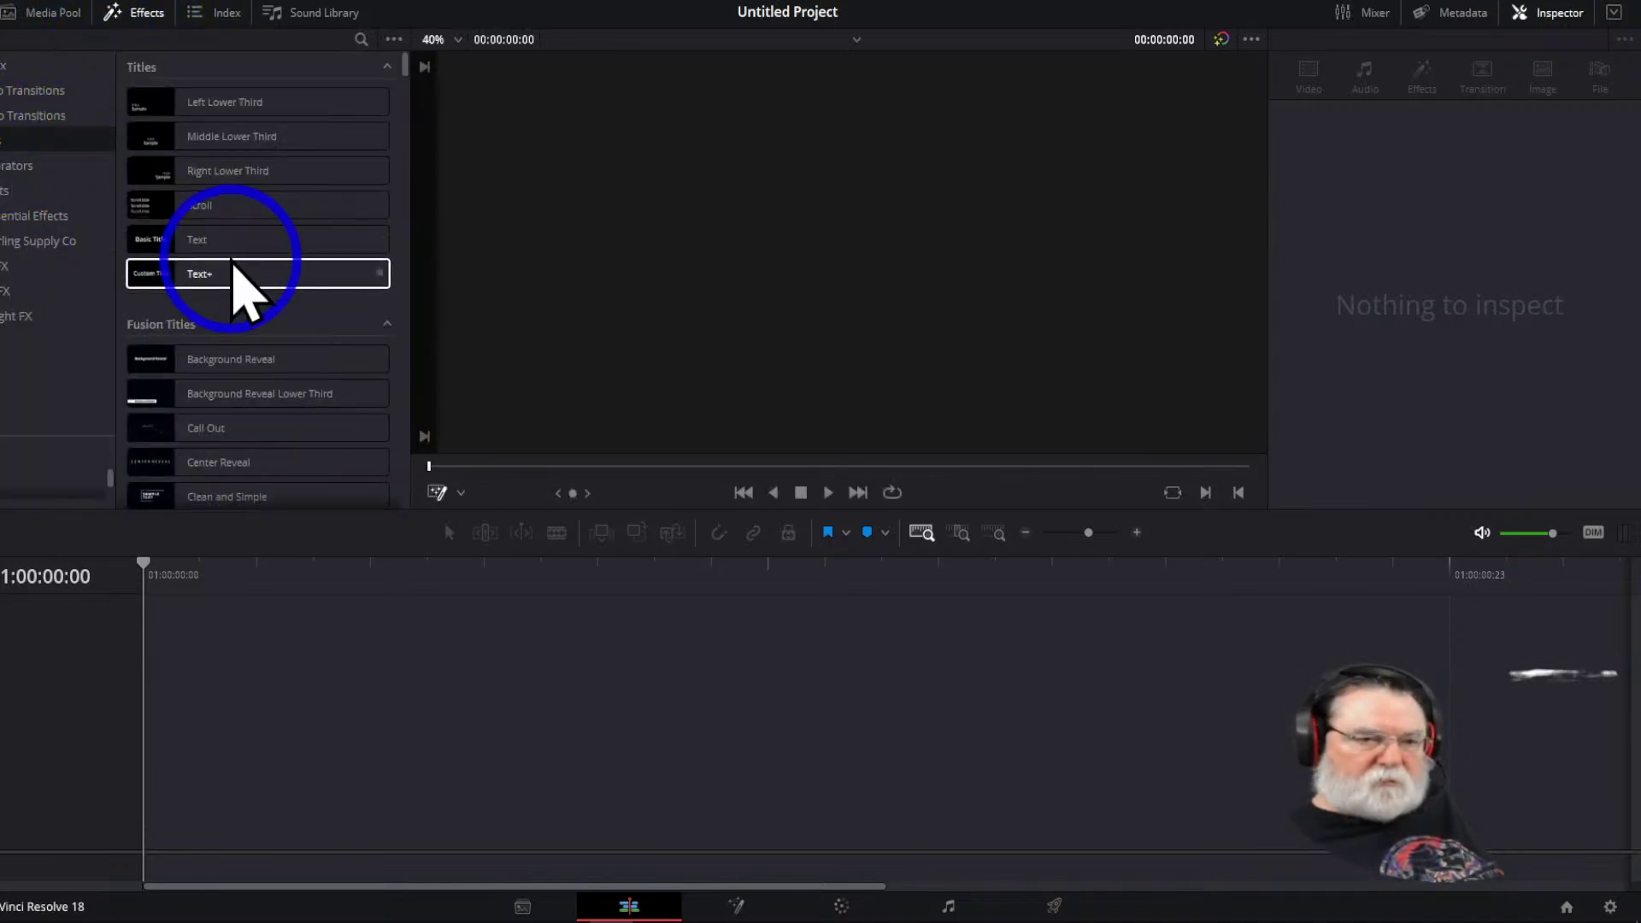
pyautogui.moveTo(221, 278); pyautogui.dragTo(279, 705)
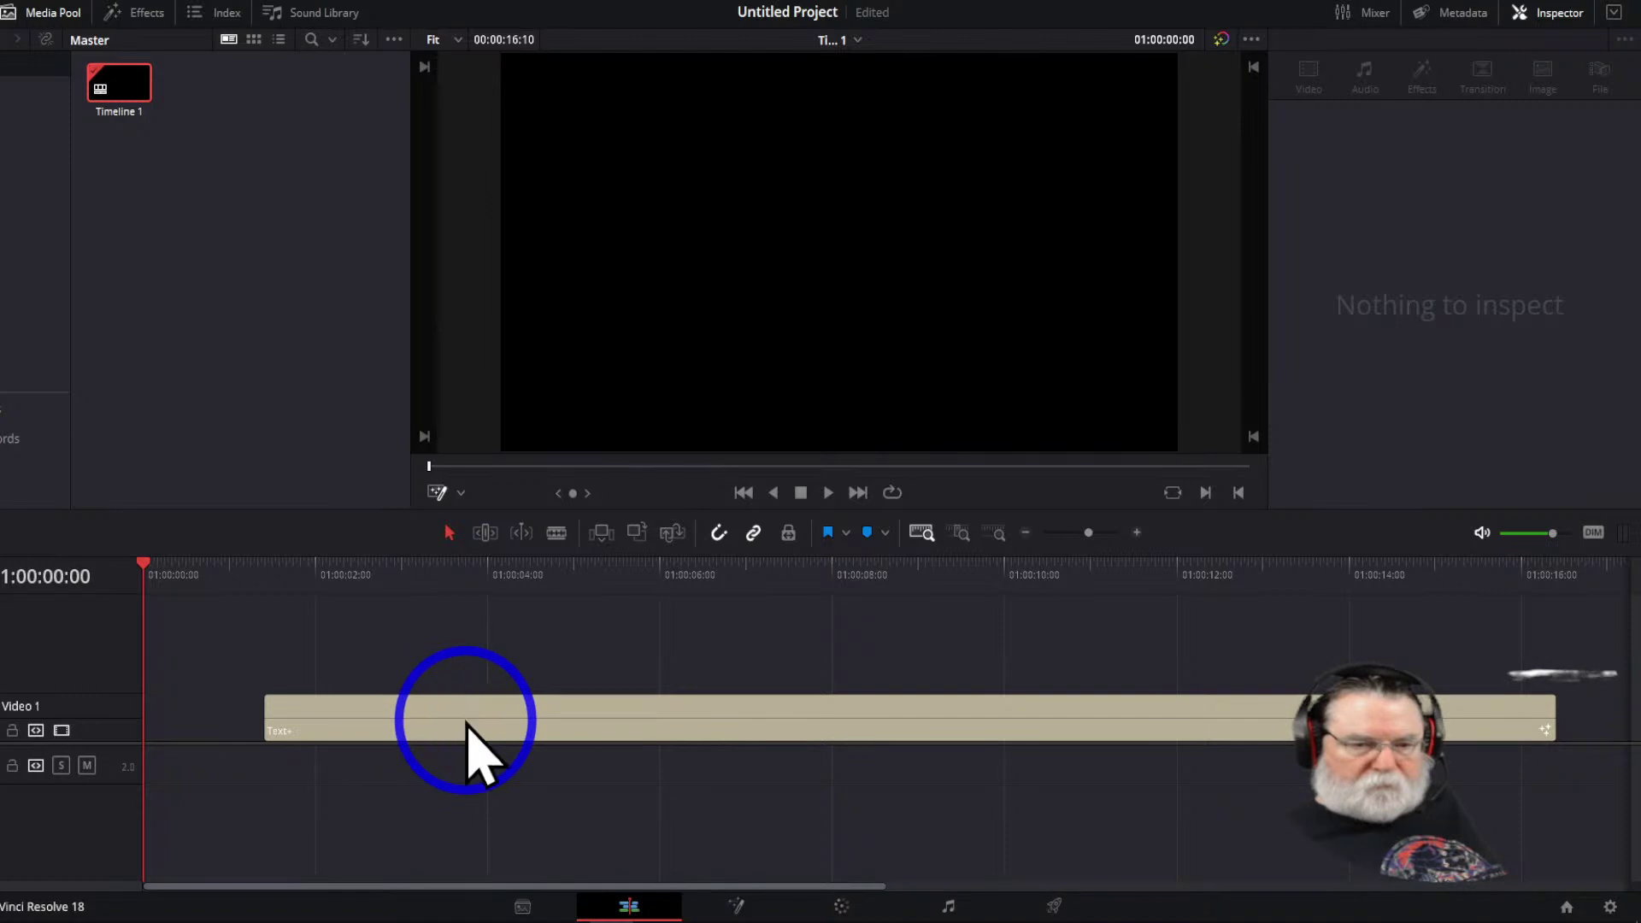
# Replace the placeholder title text with a first name in possessive form followed by HOT GIRLS, all in capitals
pyautogui.click(1435, 269)
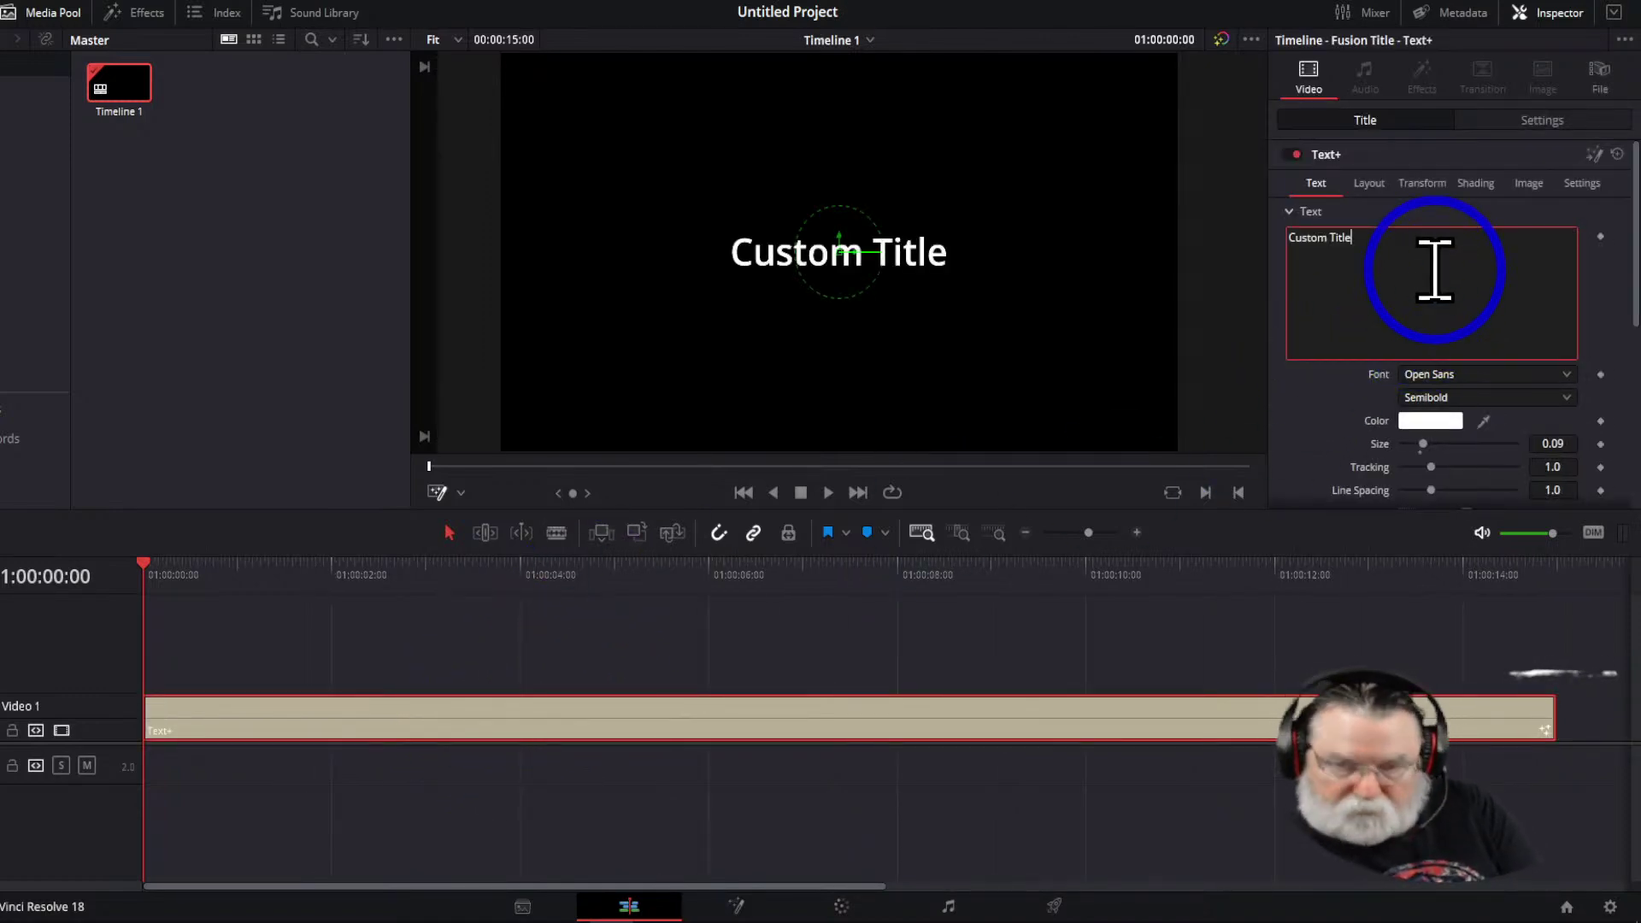
pyautogui.press('BackSpace')
pyautogui.press('BackSpace')
pyautogui.press('BackSpace')
pyautogui.press('BackSpace')
pyautogui.press('BackSpace')
pyautogui.press('BackSpace')
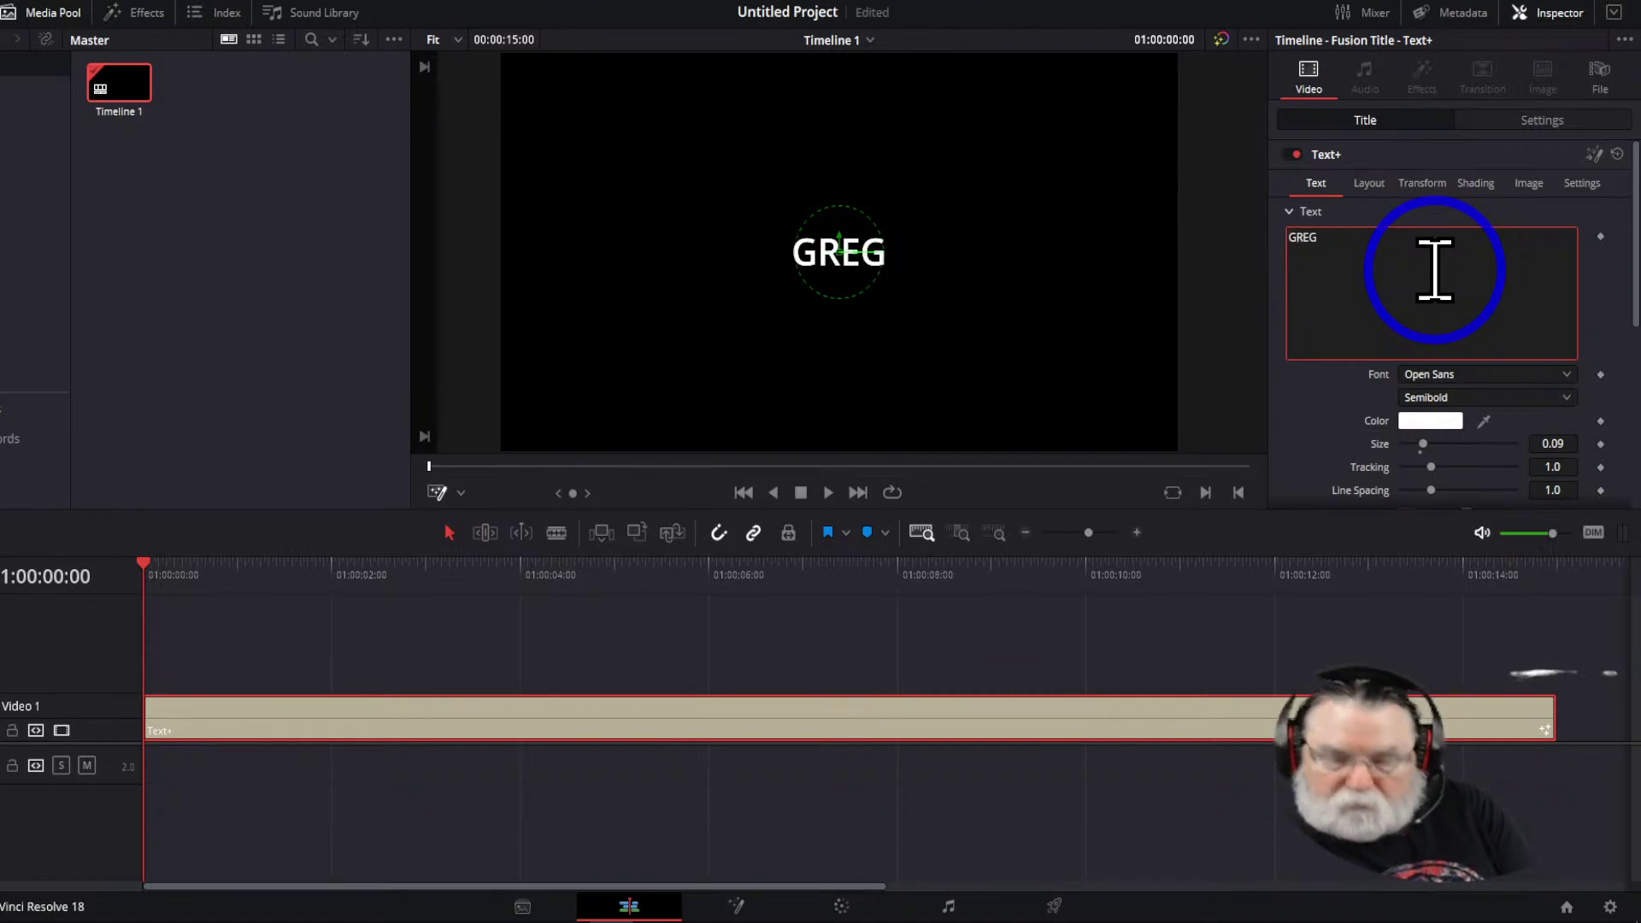
pyautogui.write("GREG'S HOT")
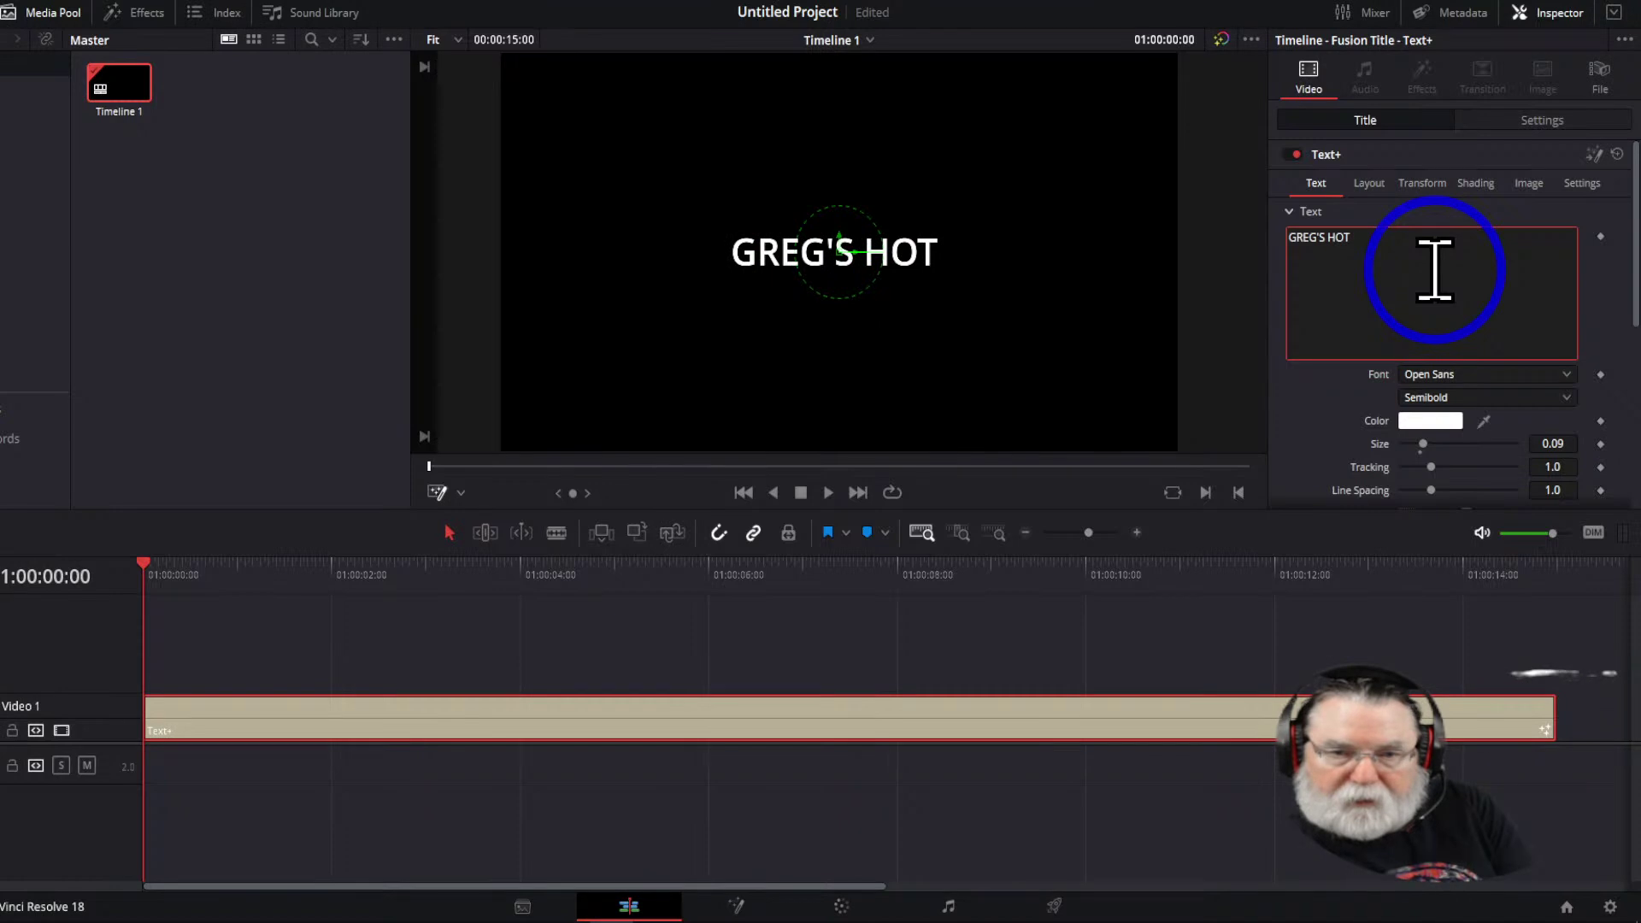
pyautogui.write(' GIRLS')
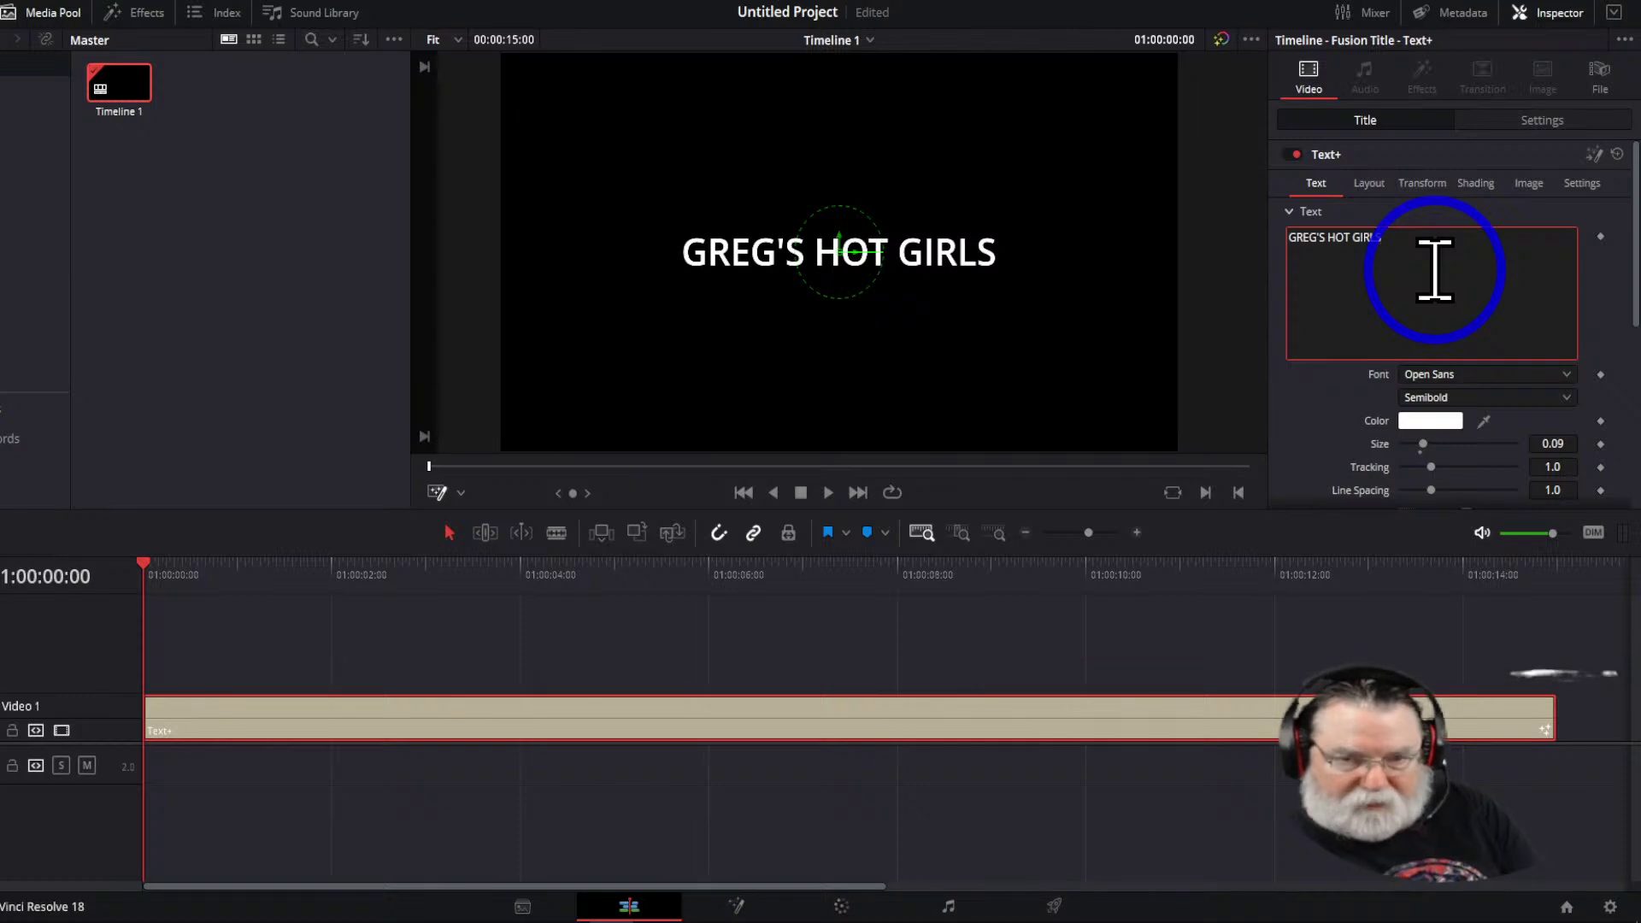
# Set the title's text colour to yellow-green #e8ff52, keeping the colour picker clear of the preview
pyautogui.click(1419, 420)
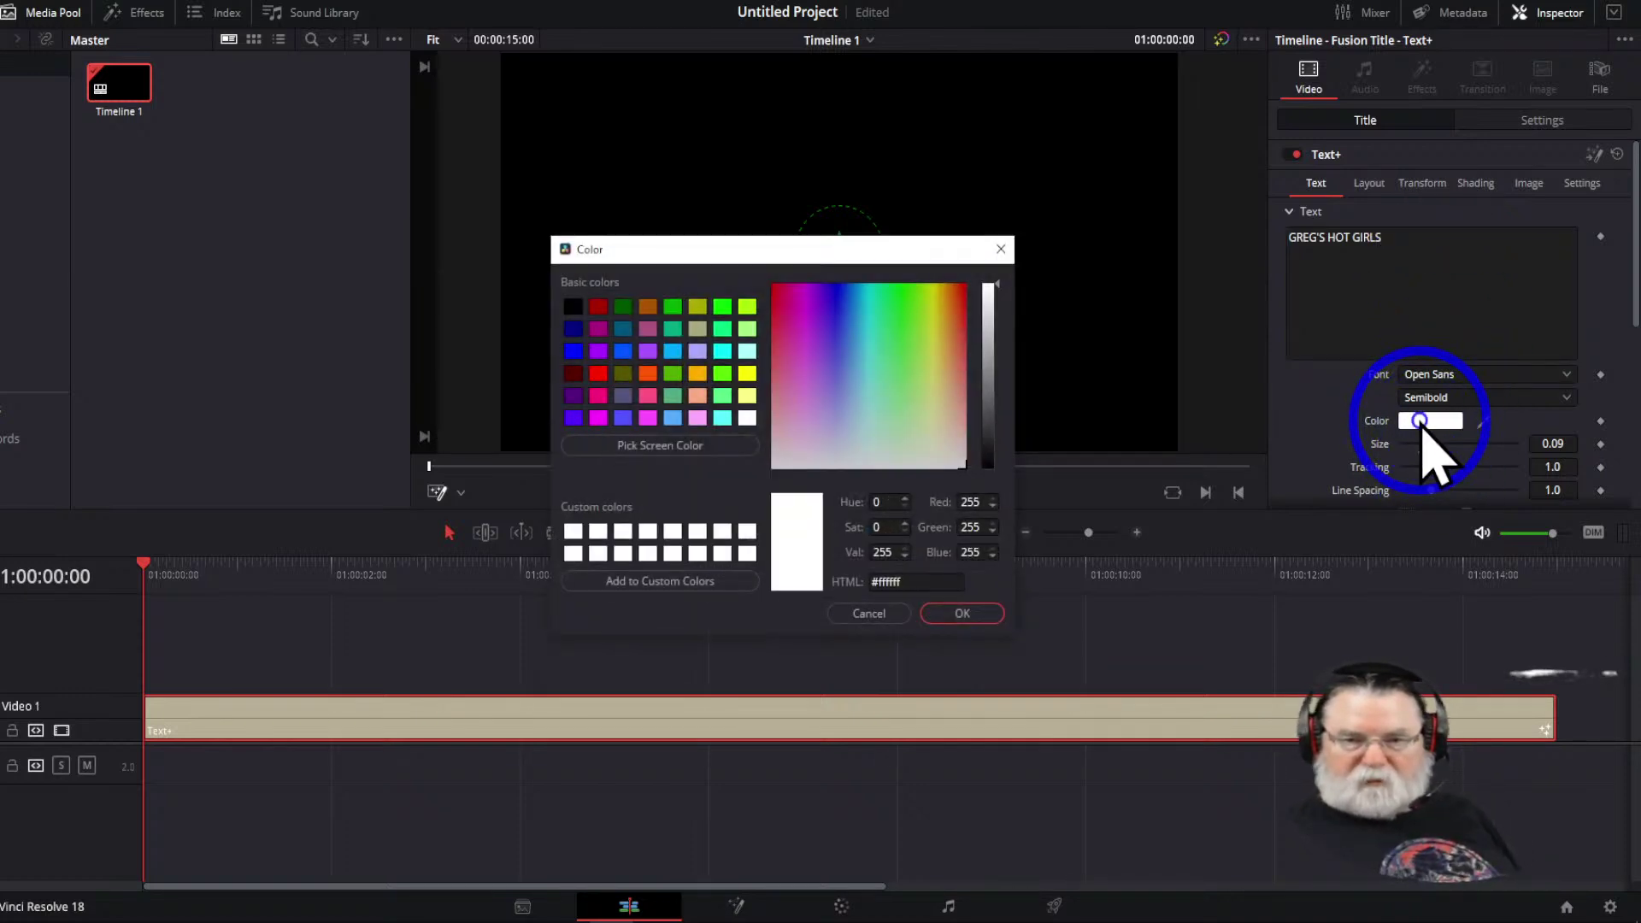
pyautogui.click(945, 299)
pyautogui.moveTo(946, 299)
pyautogui.mouseDown()
pyautogui.moveTo(963, 323)
pyautogui.moveTo(935, 328)
pyautogui.moveTo(951, 330)
pyautogui.moveTo(955, 368)
pyautogui.moveTo(941, 328)
pyautogui.mouseUp()
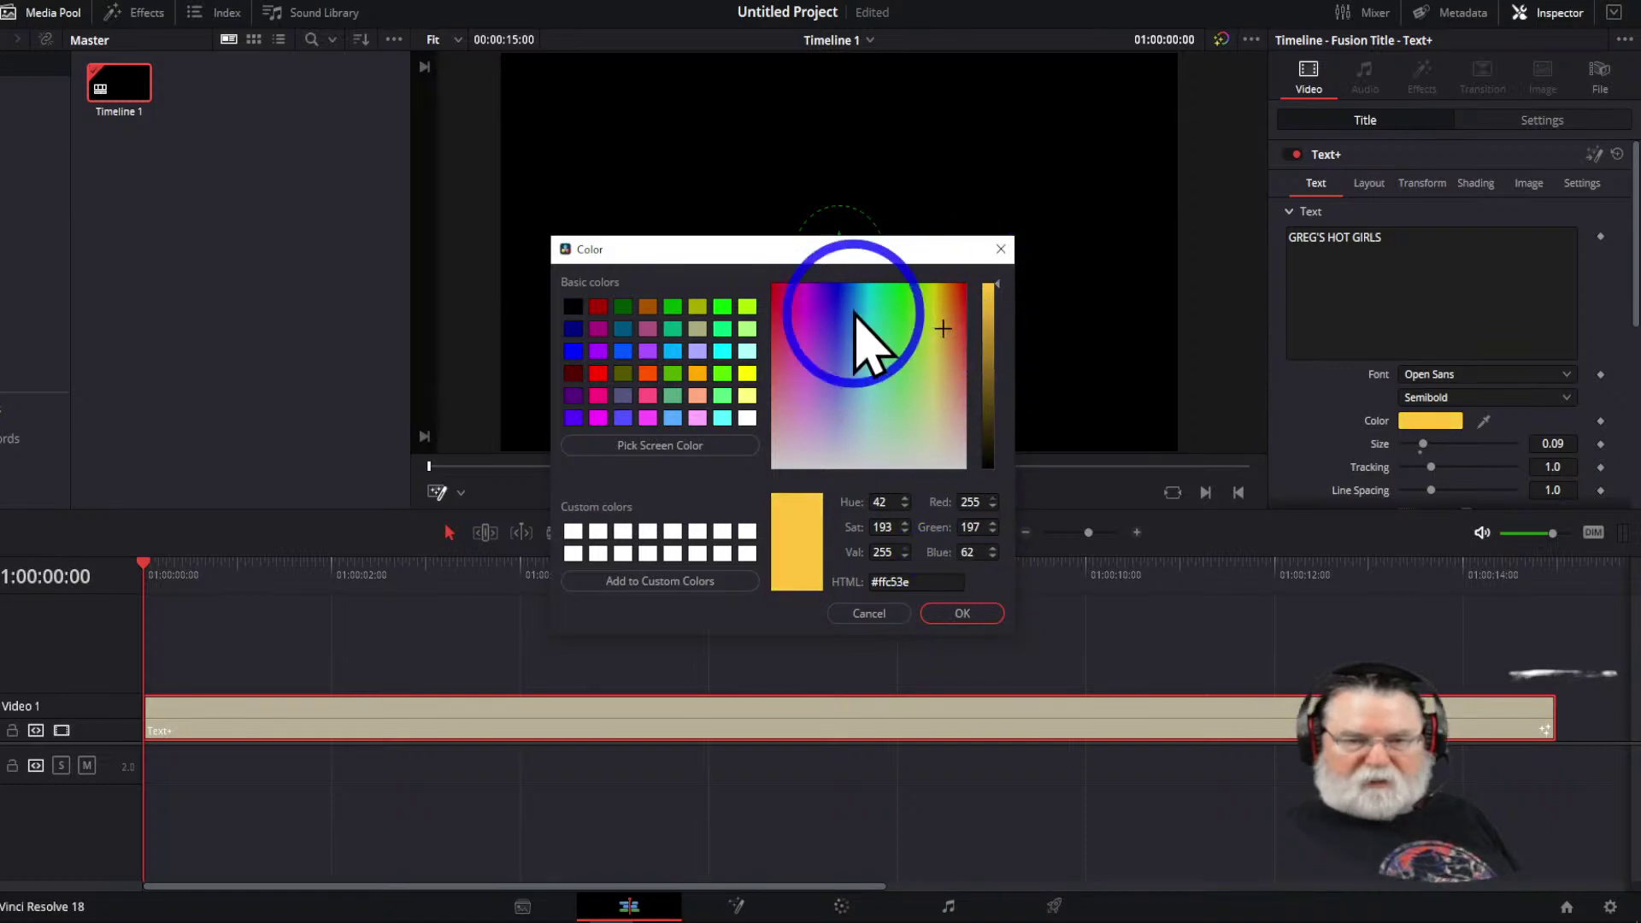
pyautogui.moveTo(844, 253); pyautogui.dragTo(262, 295)
pyautogui.moveTo(360, 368)
pyautogui.mouseDown()
pyautogui.moveTo(249, 393)
pyautogui.moveTo(346, 381)
pyautogui.mouseUp()
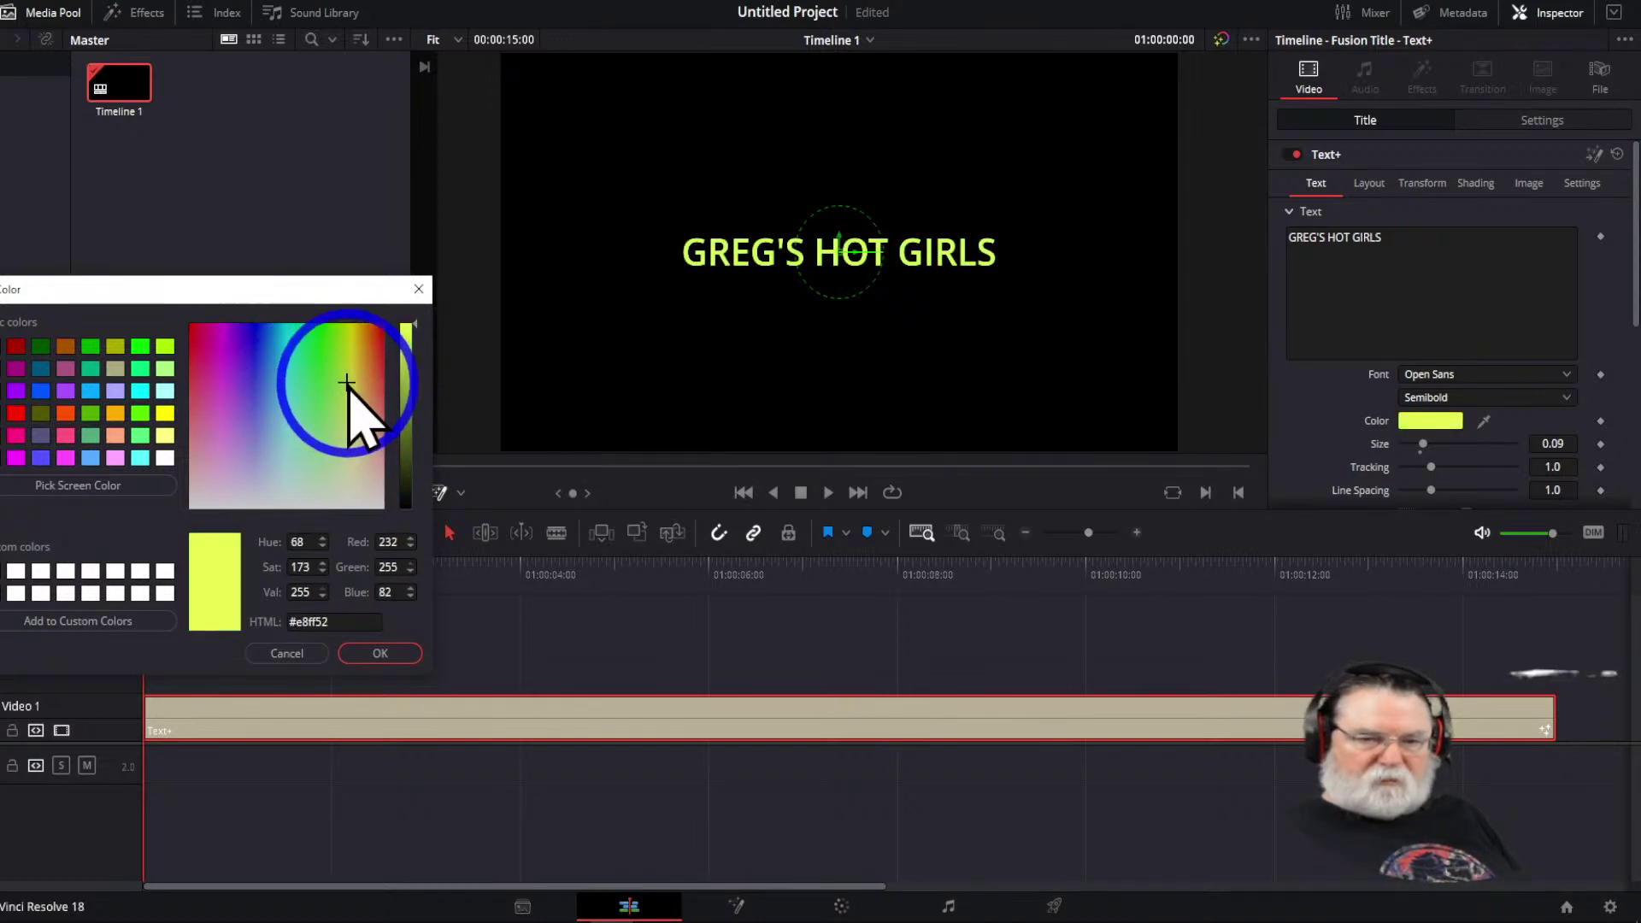
pyautogui.click(381, 656)
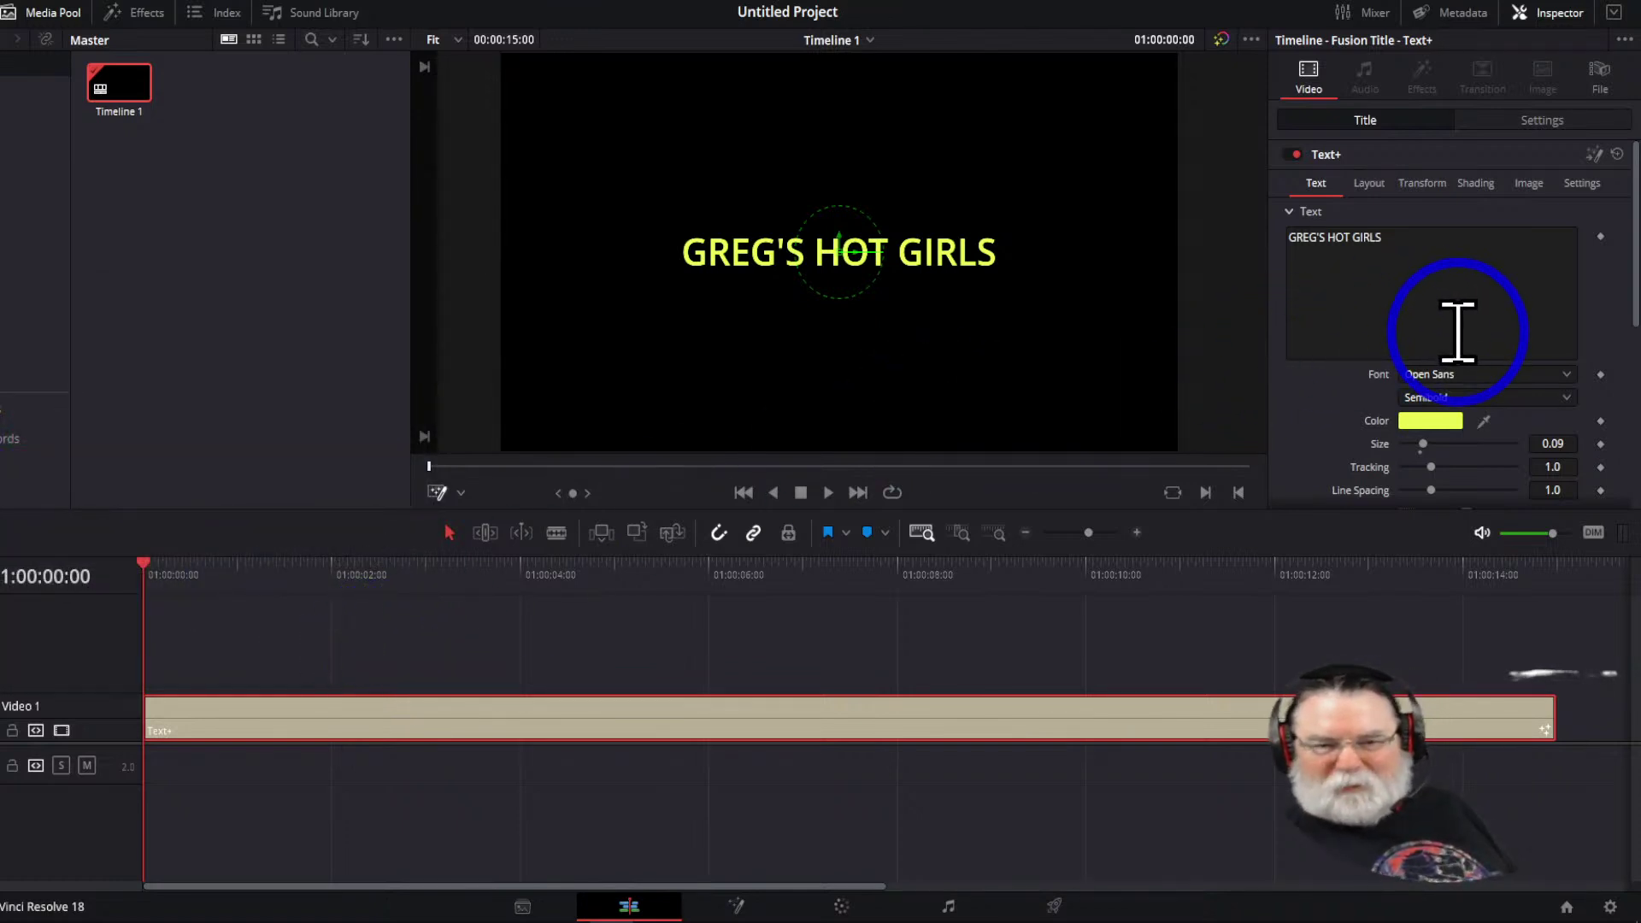
# Change the title's font to a dripping marker and enlarge the text to a size of about 0.2
pyautogui.click(1567, 376)
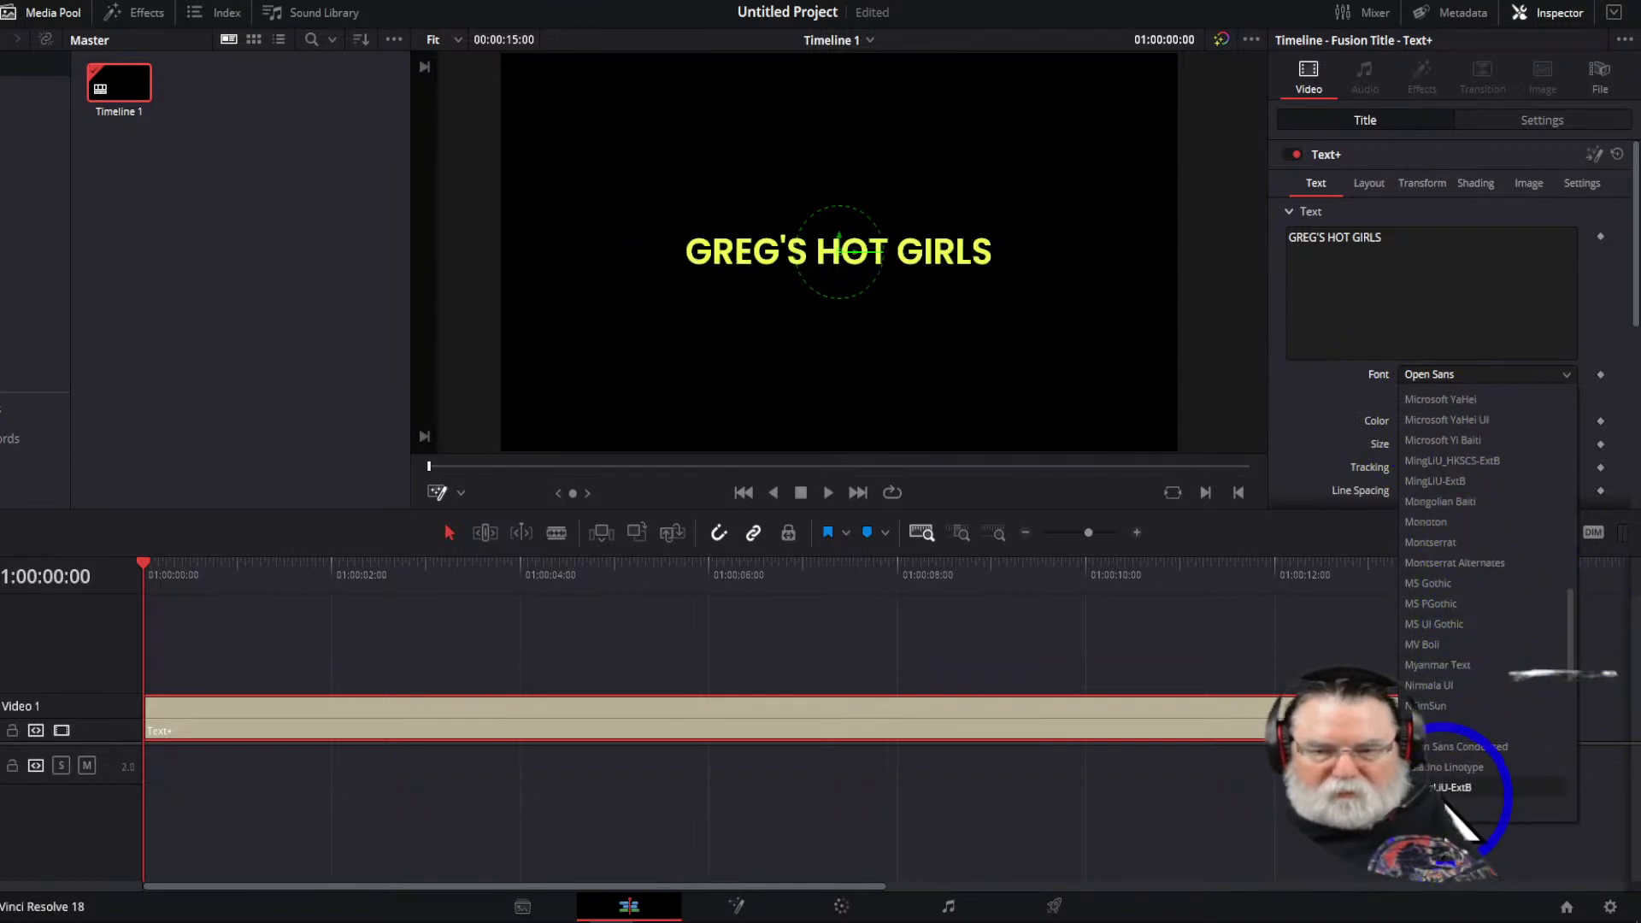
pyautogui.scroll(-2, 1445, 632)
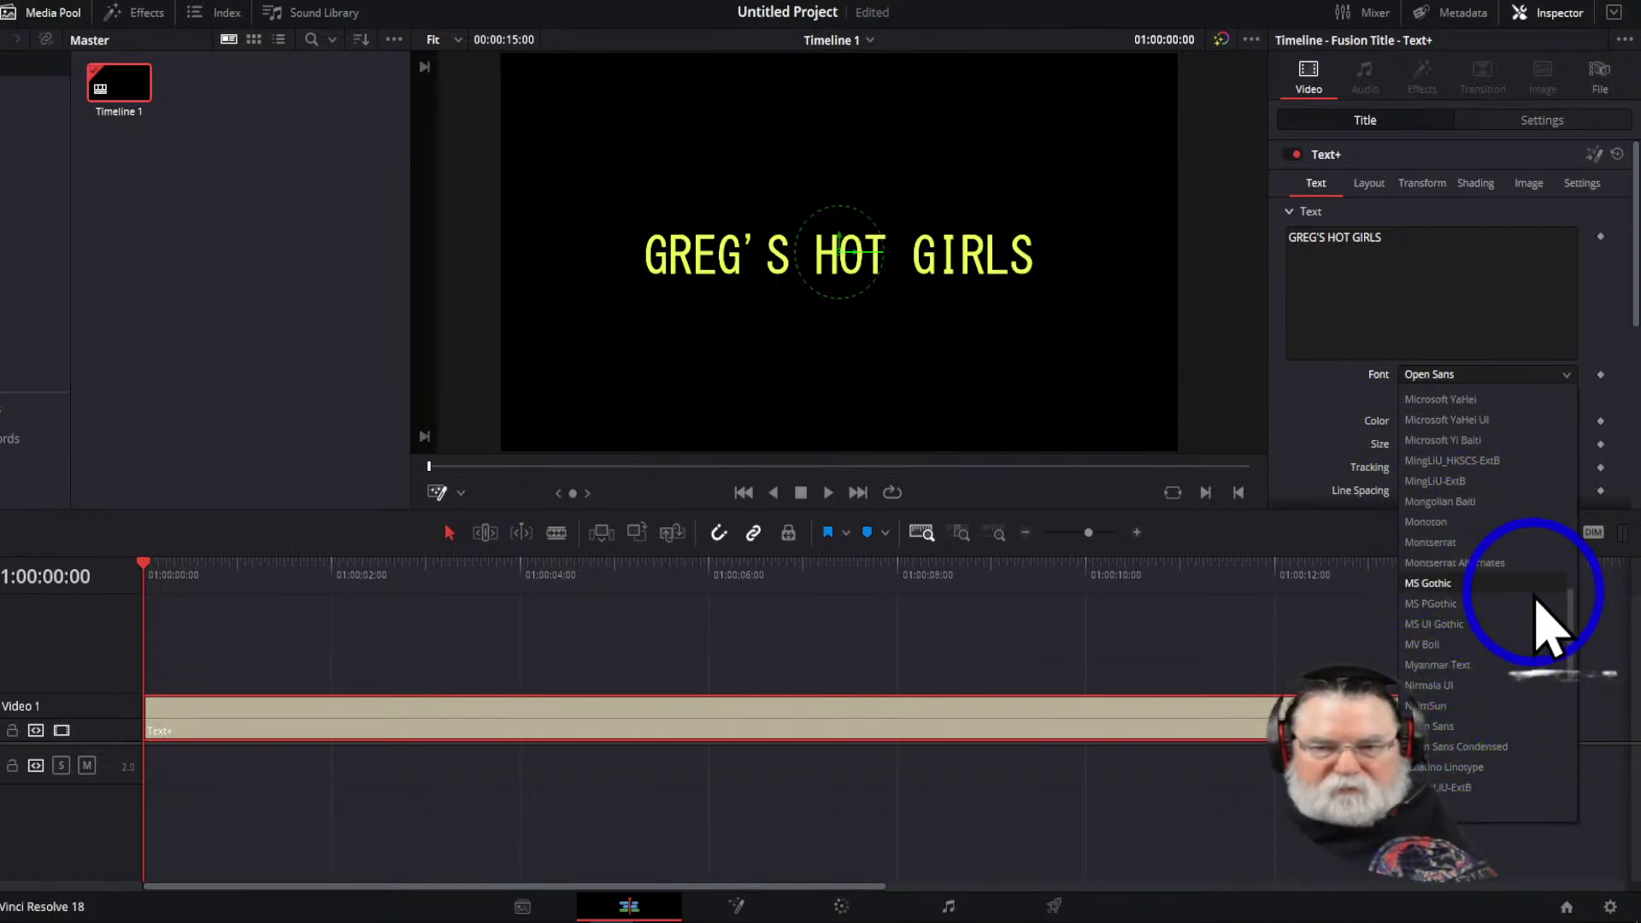
pyautogui.moveTo(1573, 628); pyautogui.dragTo(1572, 440)
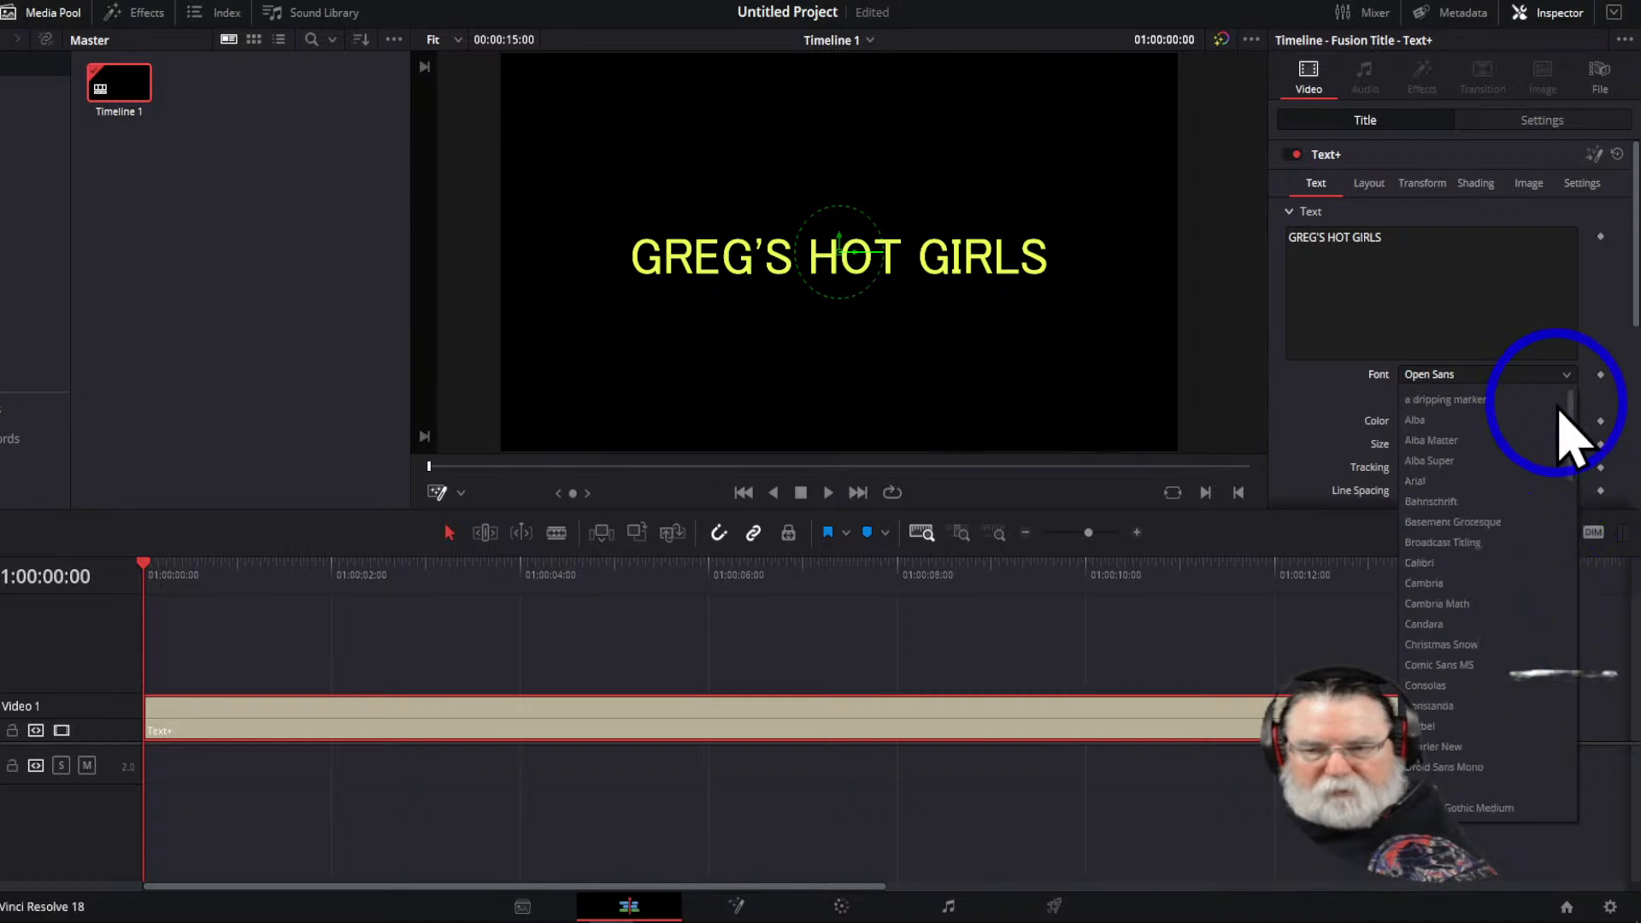
pyautogui.click(1440, 404)
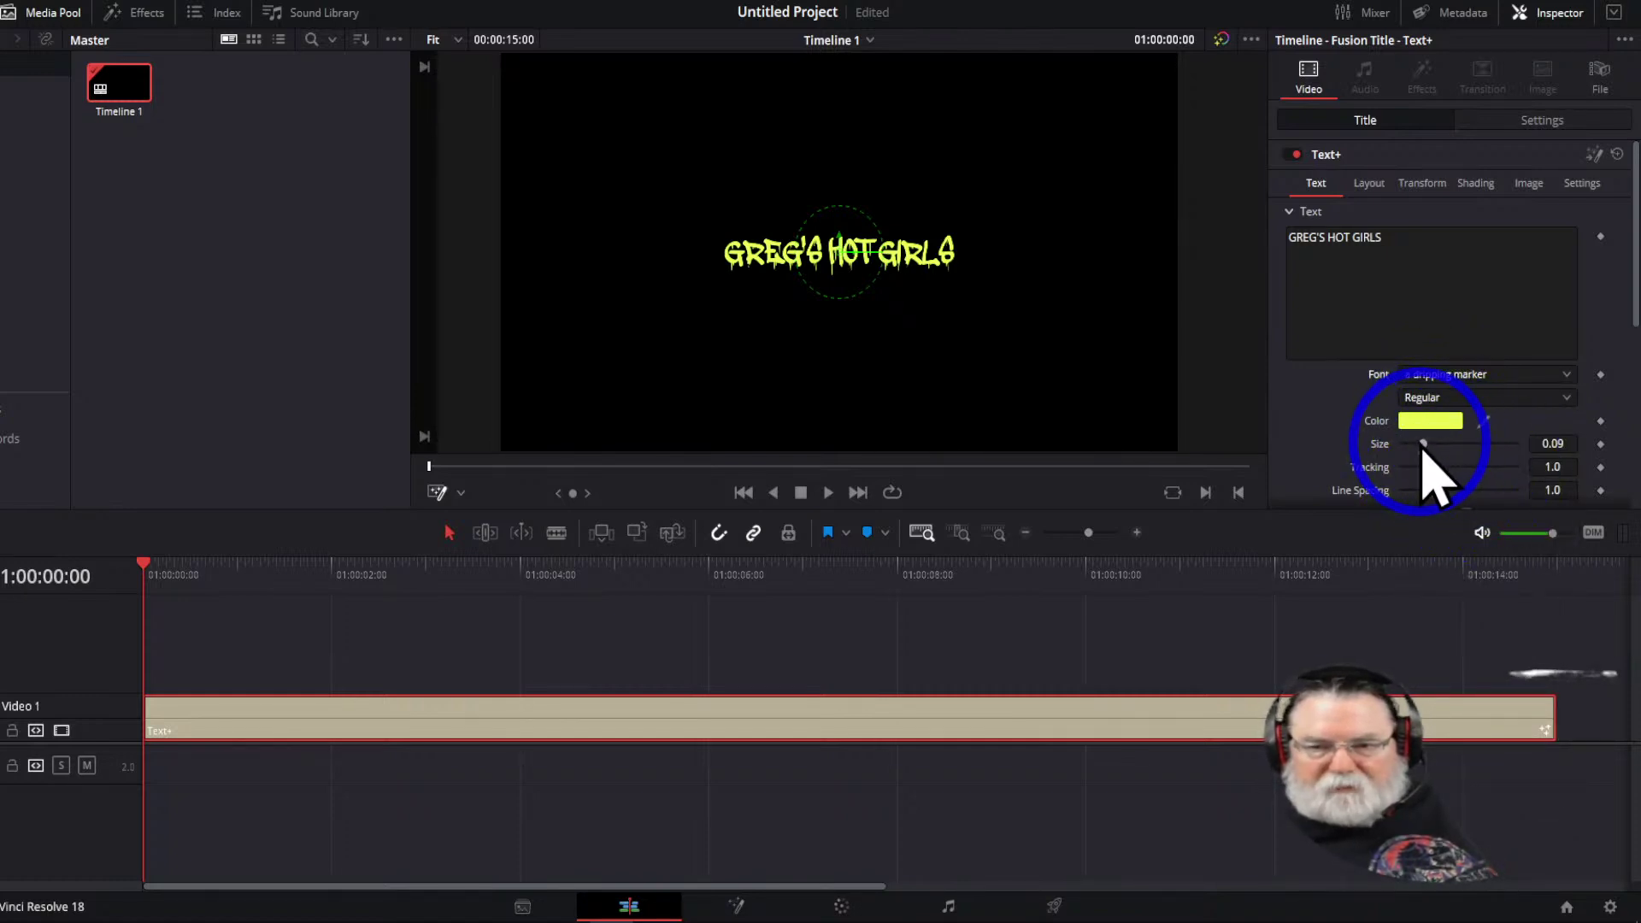
pyautogui.moveTo(1423, 445); pyautogui.dragTo(1448, 444)
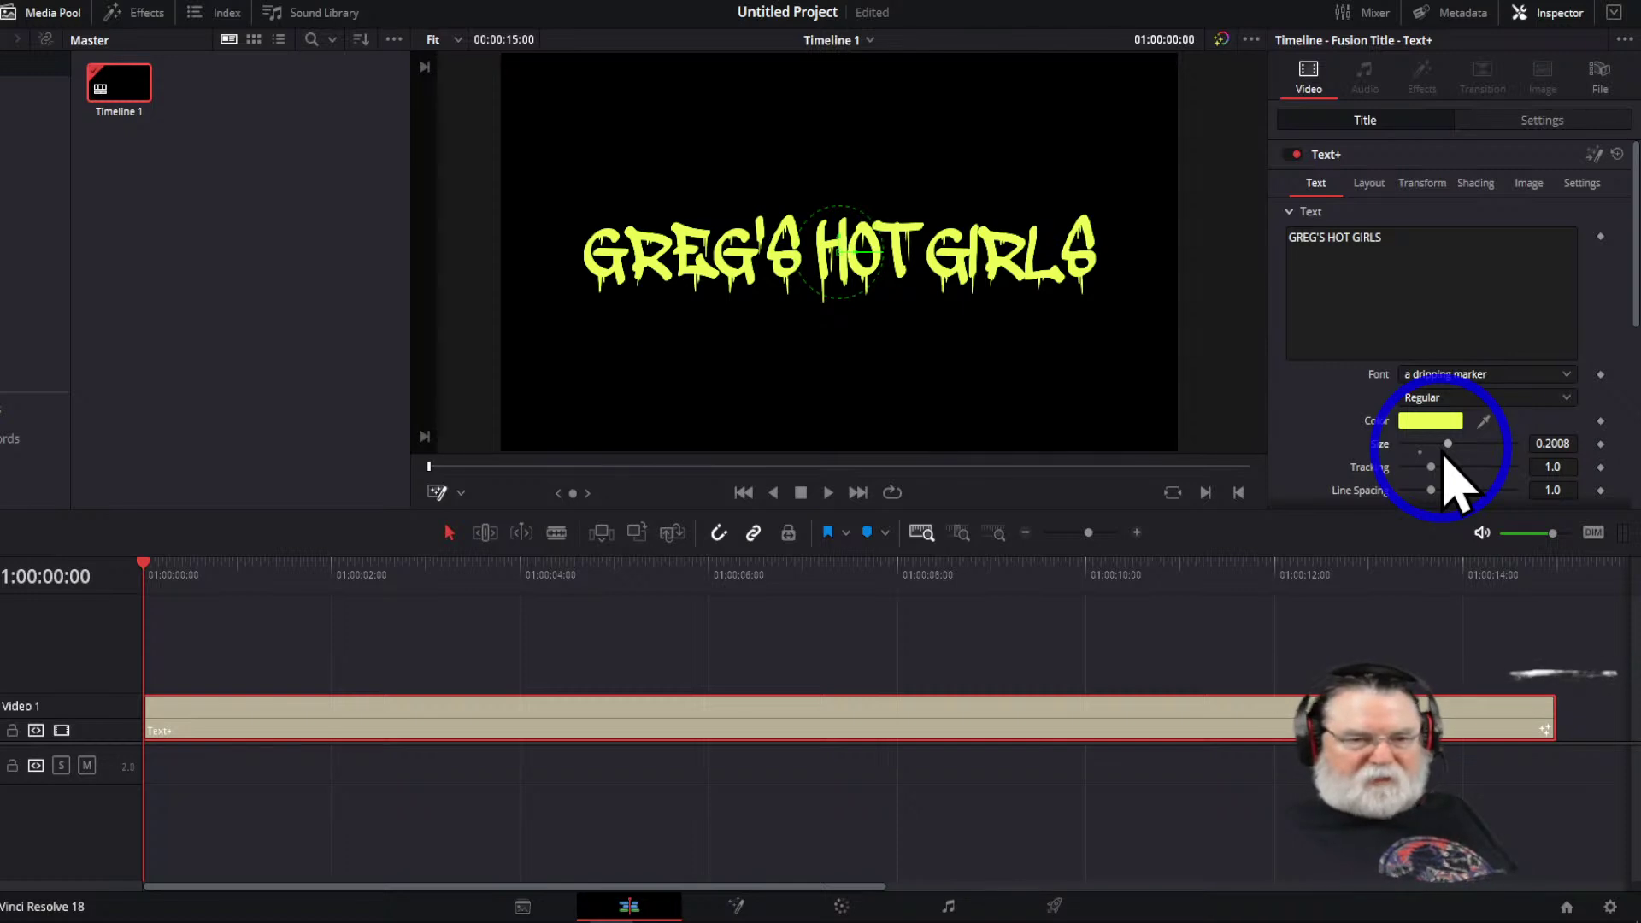
# Shift the title horizontally in its layout settings to a centre X of 0.505
pyautogui.click(1370, 184)
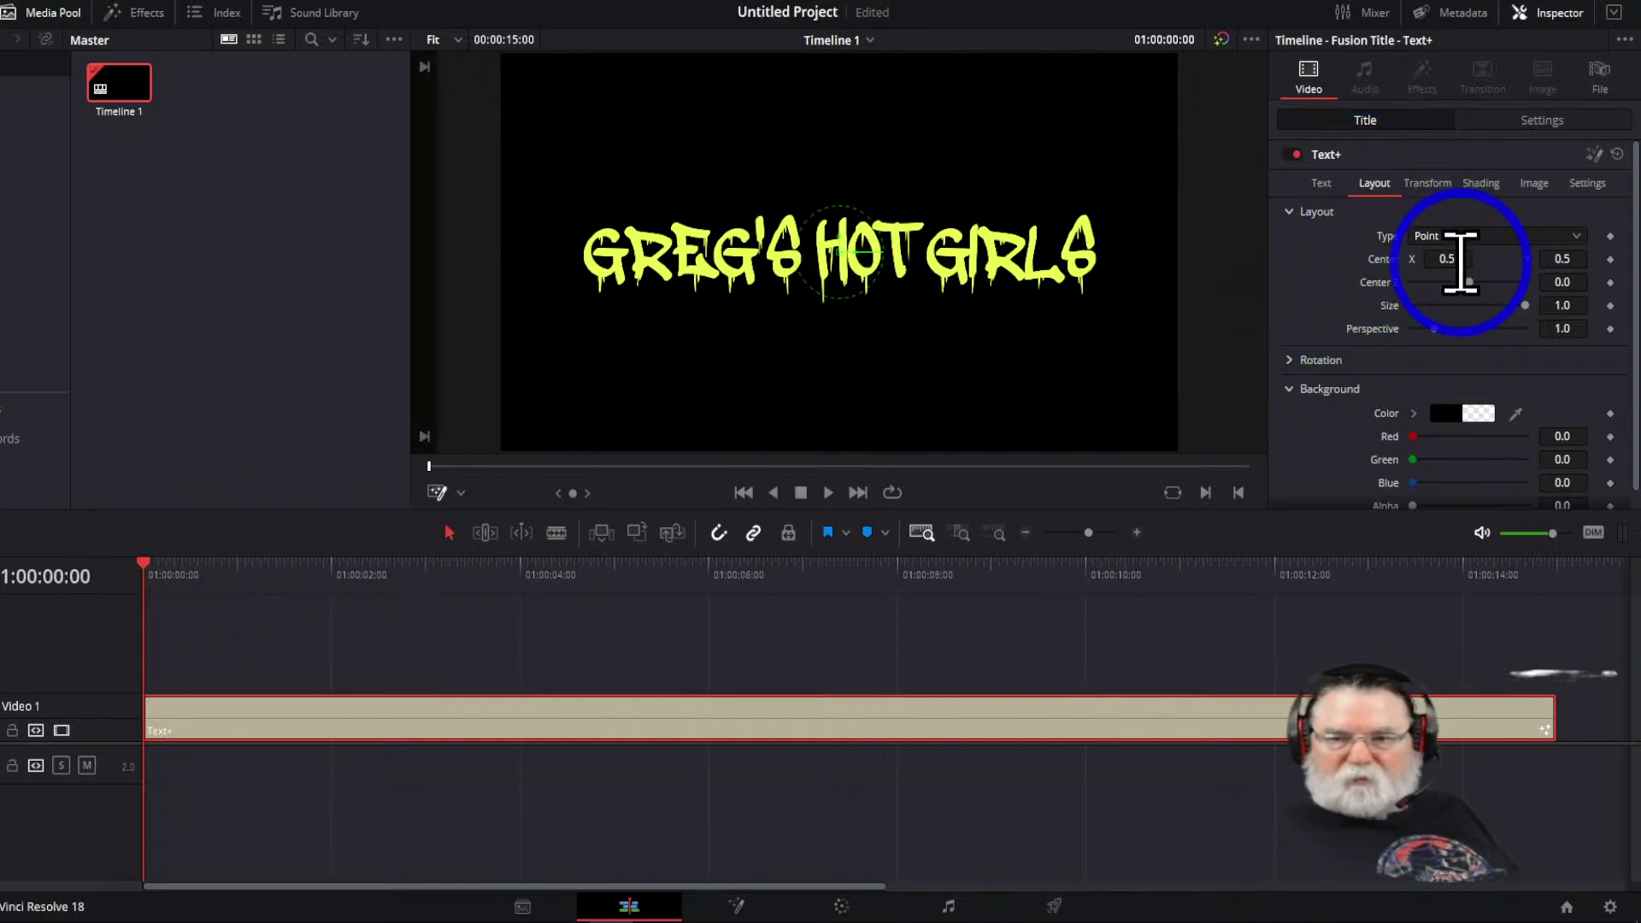
pyautogui.click(1463, 258)
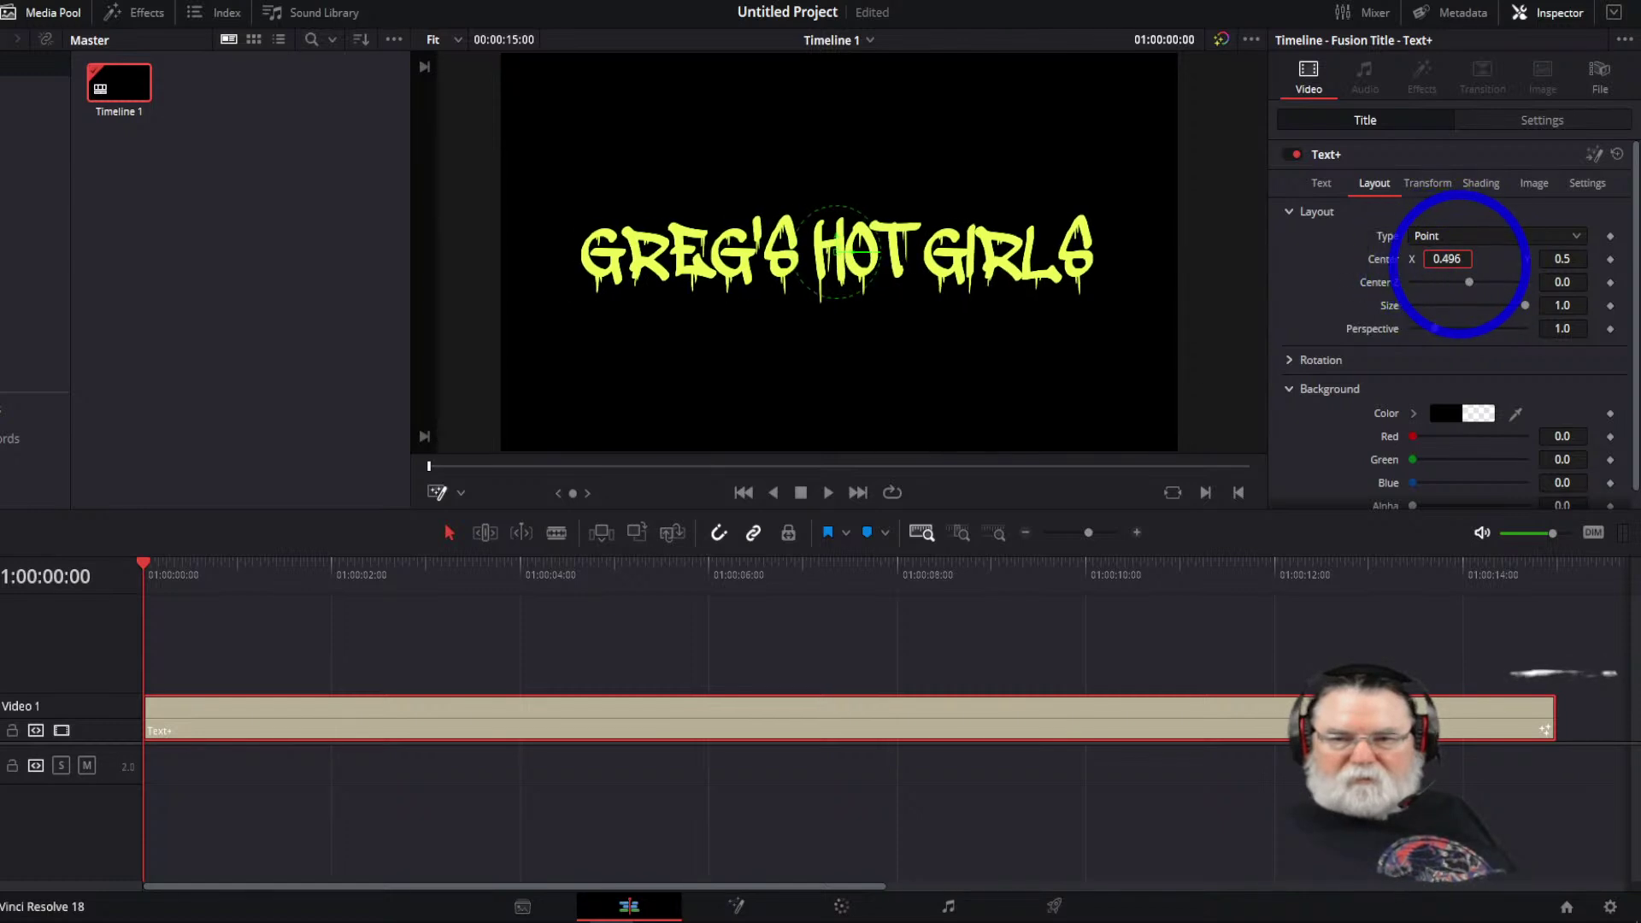
pyautogui.write('05')
pyautogui.press('Return')
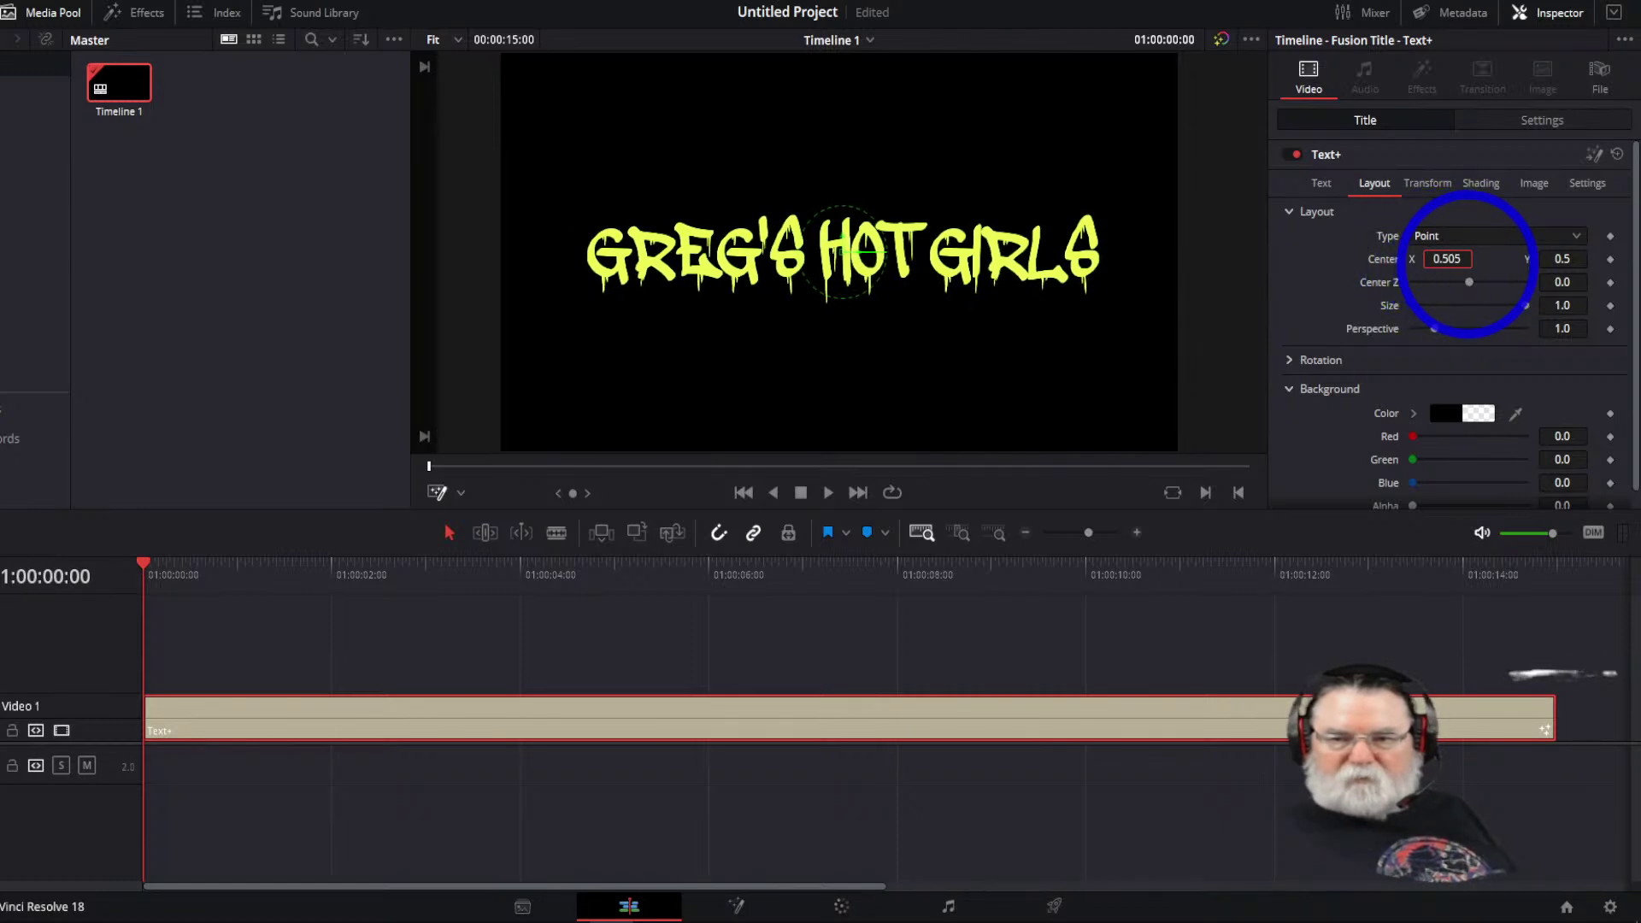
# Try adjusting the title's tracking, and examine its character transform settings
pyautogui.click(1322, 183)
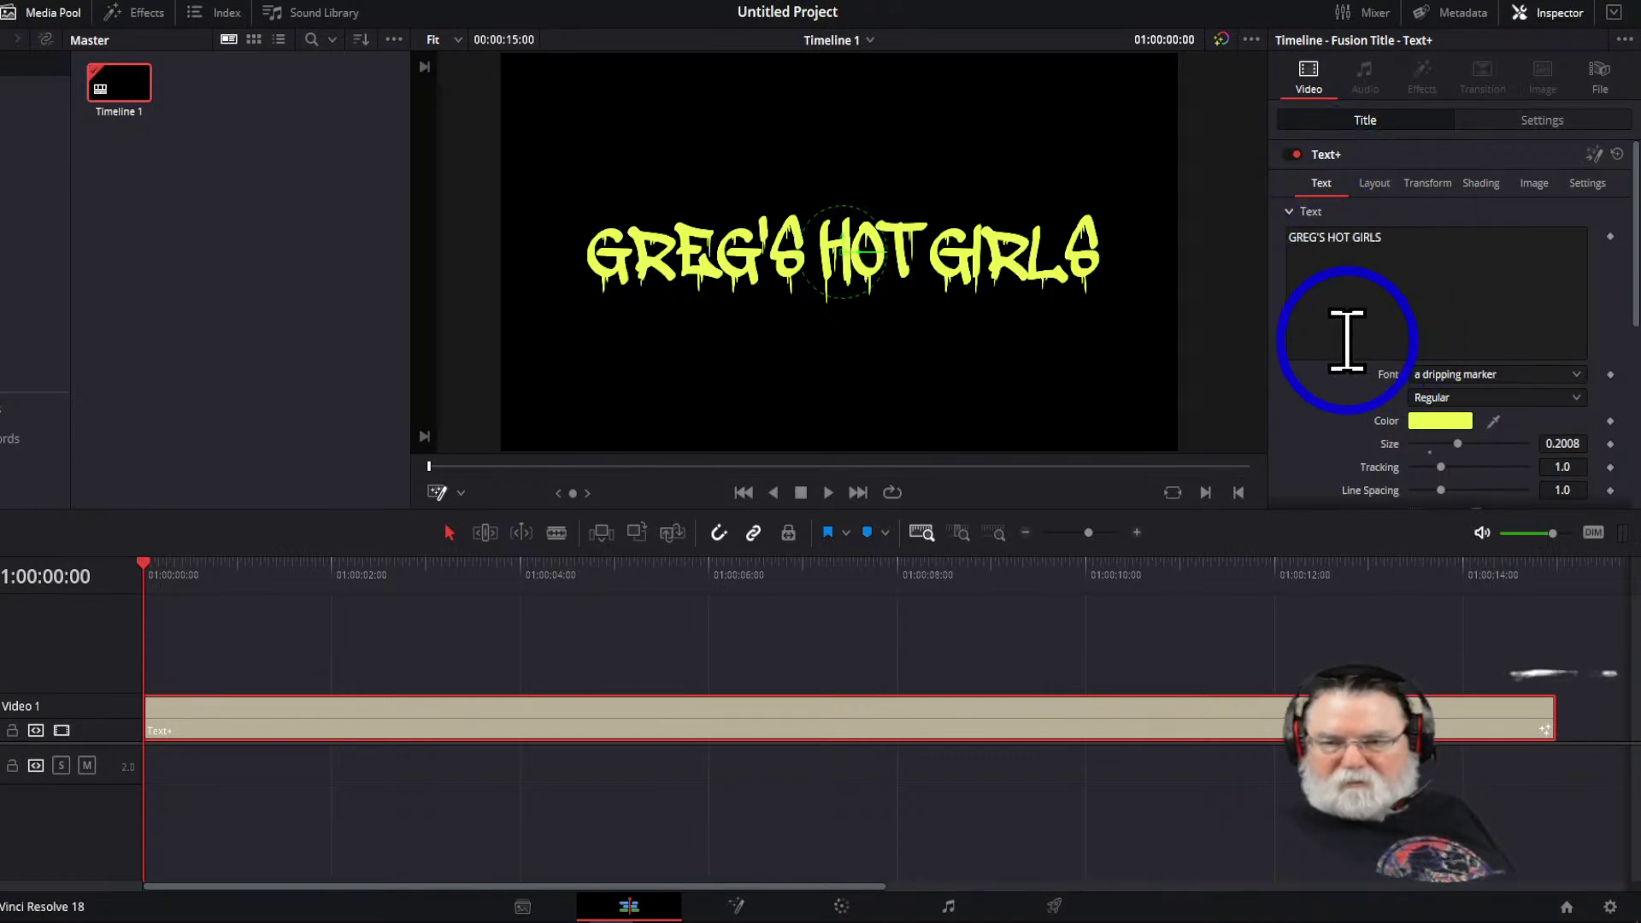
pyautogui.scroll(-1, 1346, 339)
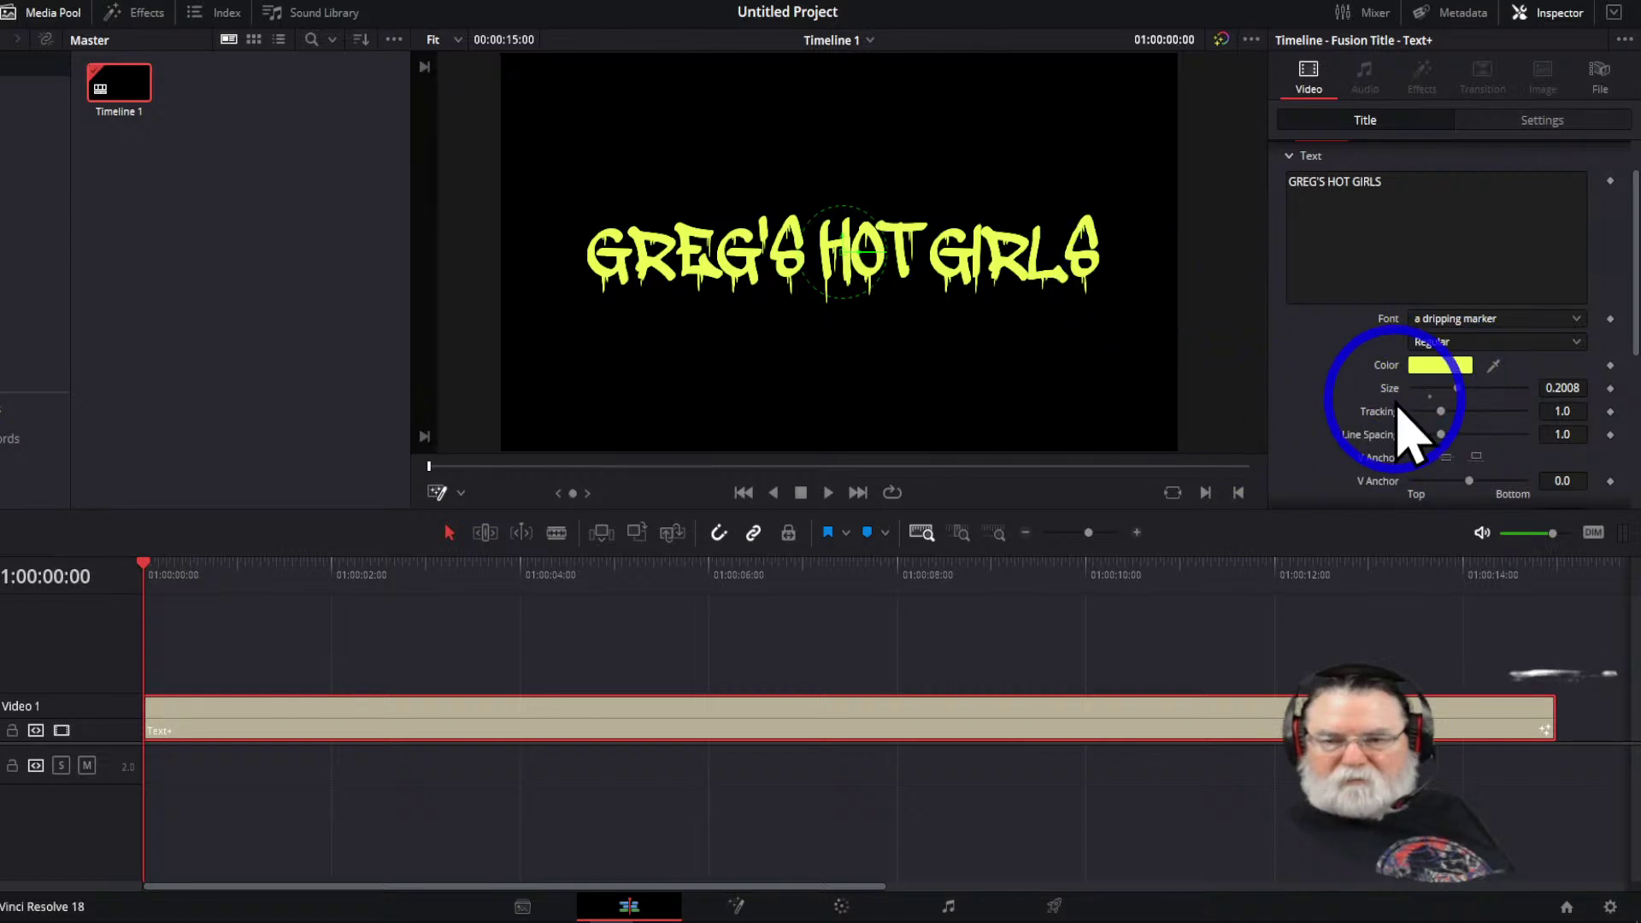
pyautogui.moveTo(1443, 415); pyautogui.dragTo(1445, 421)
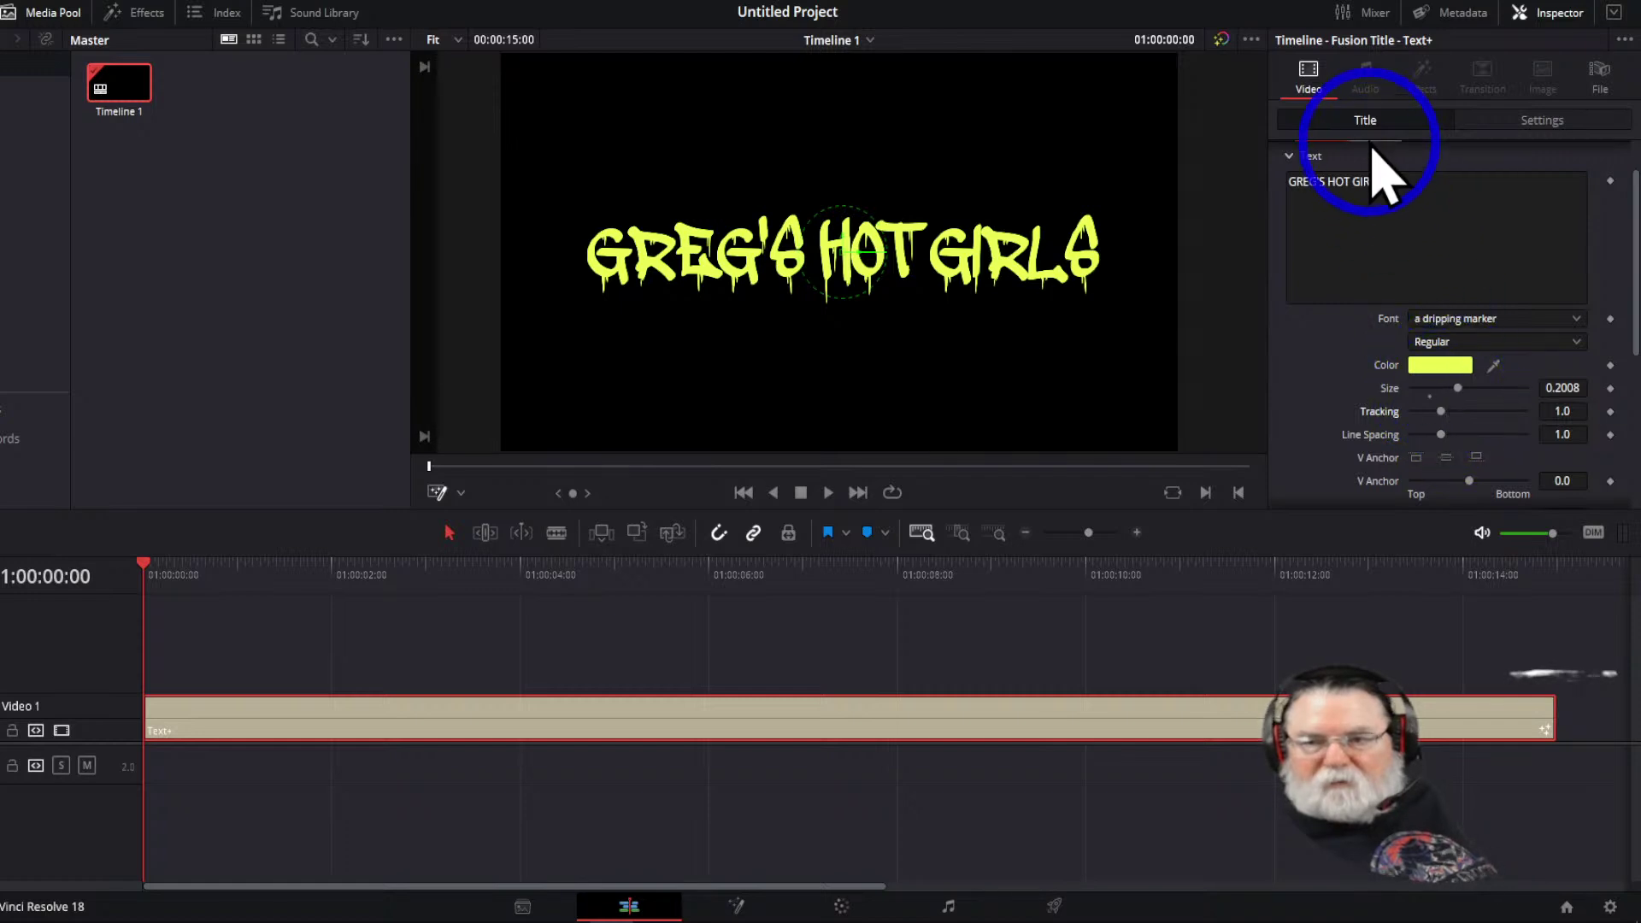
pyautogui.scroll(1, 1360, 257)
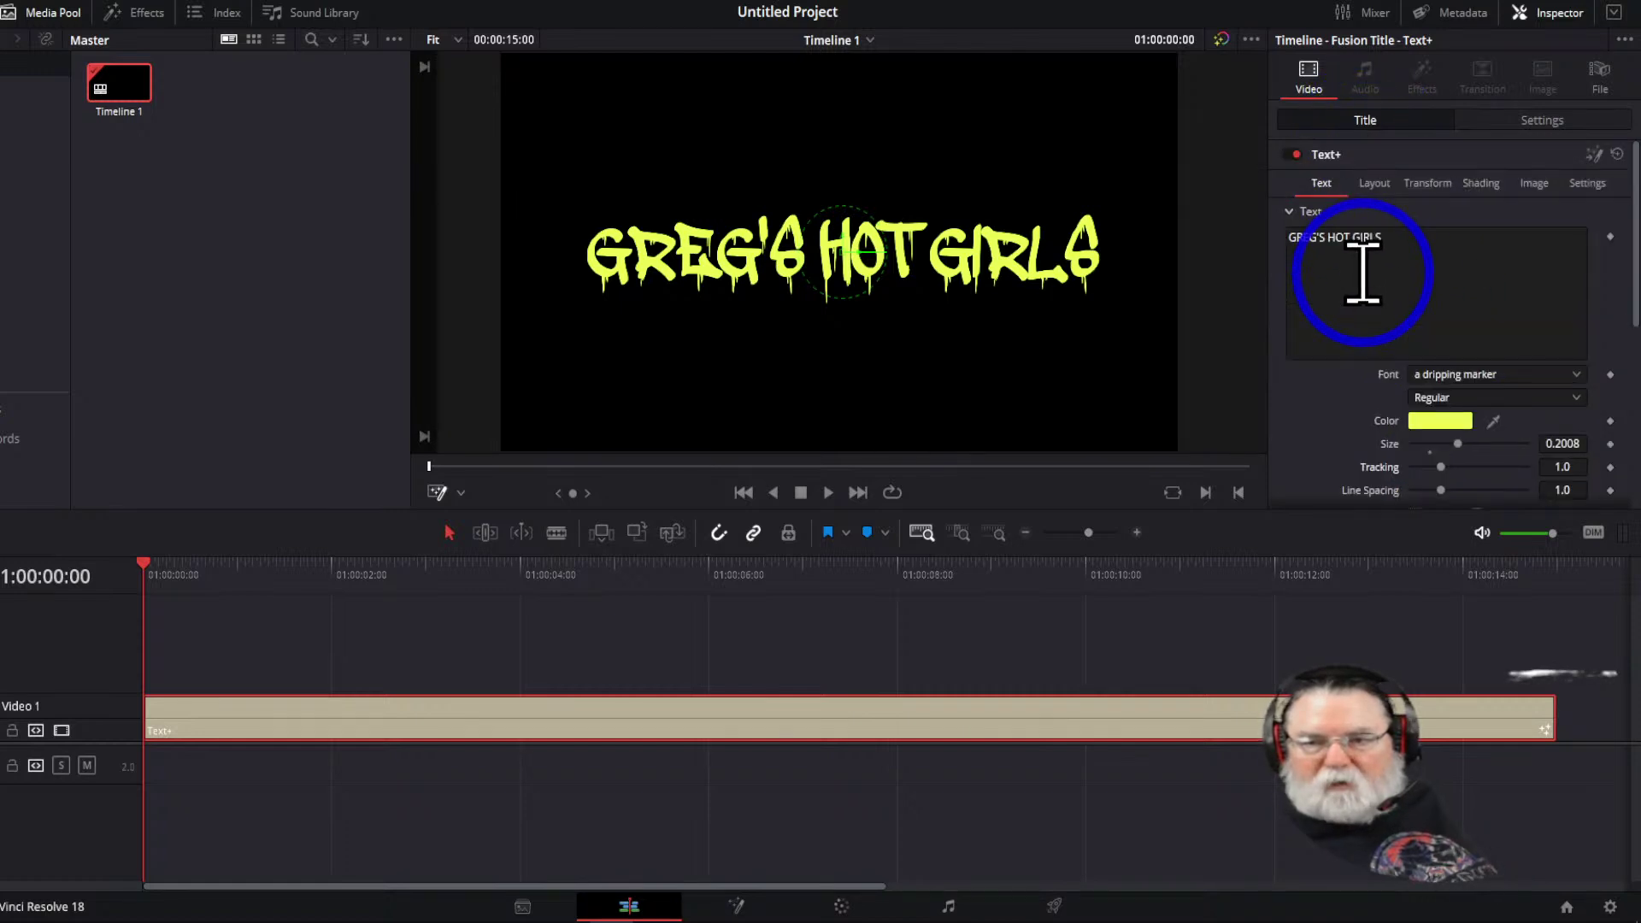
pyautogui.click(1426, 185)
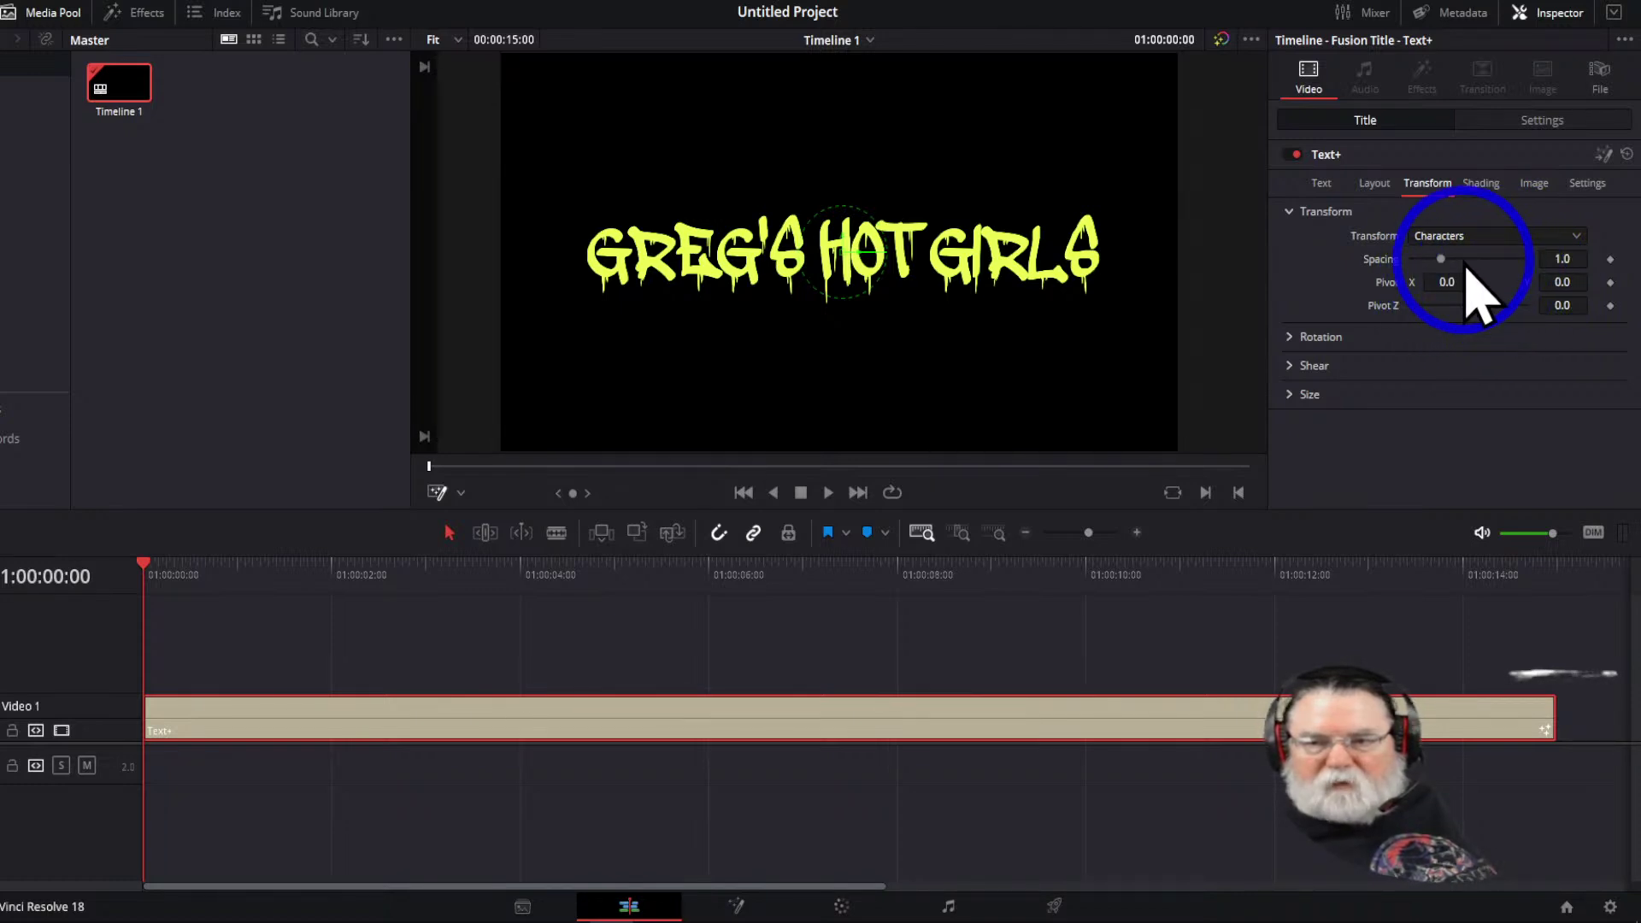
# Move the title slightly further along the X axis, to a centre X of about 0.51
pyautogui.click(1372, 185)
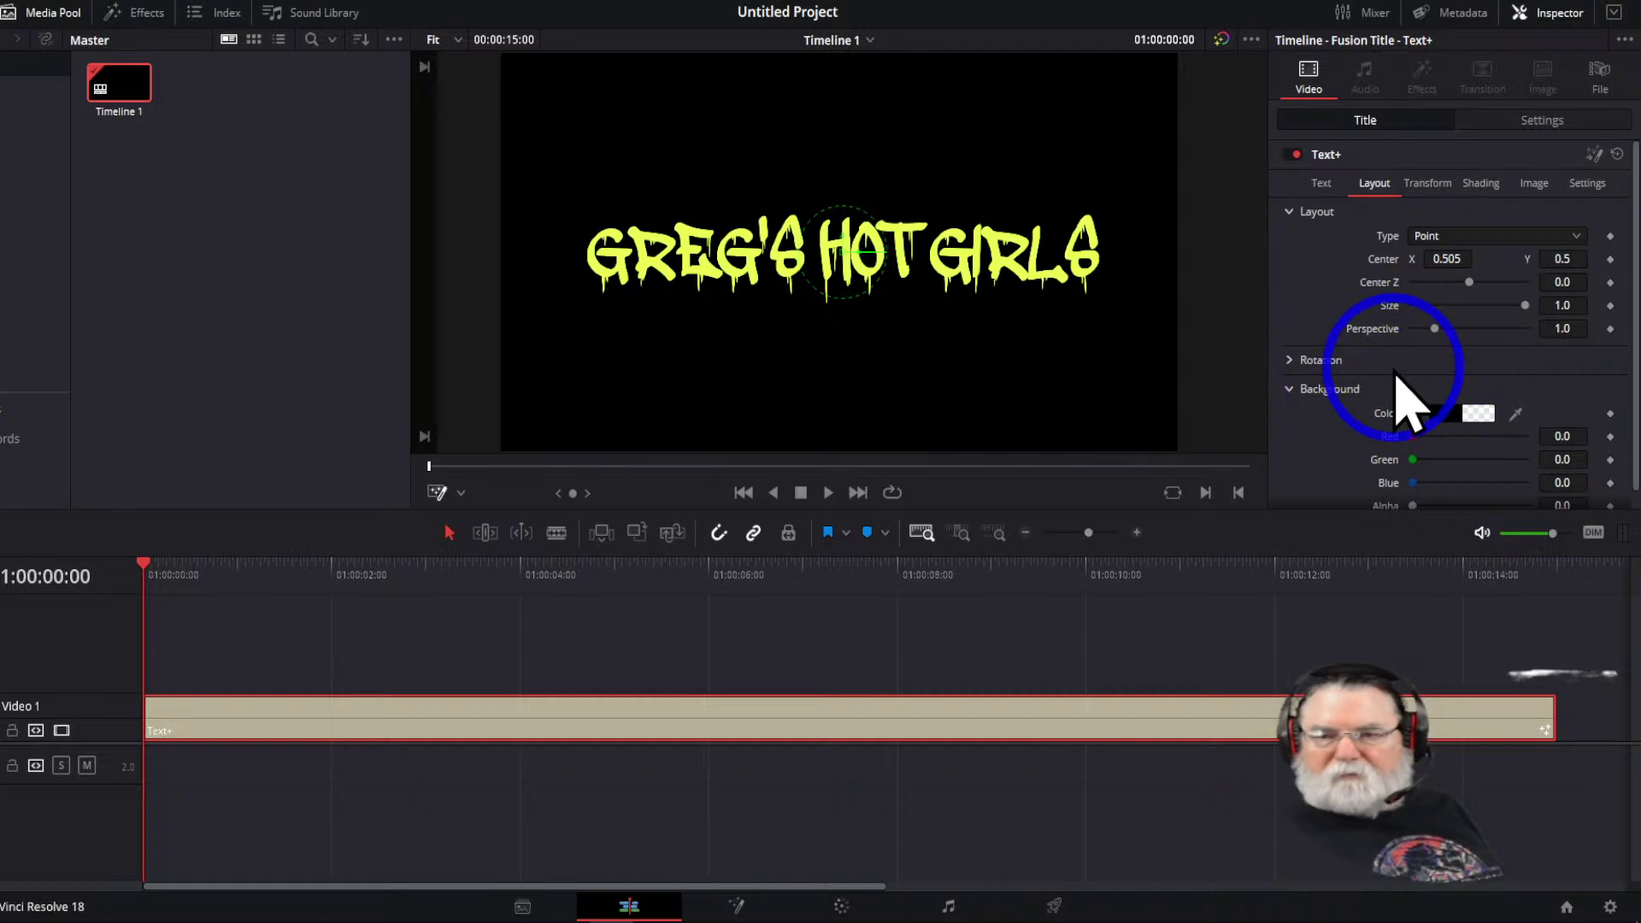
pyautogui.moveTo(1452, 259); pyautogui.dragTo(1462, 260)
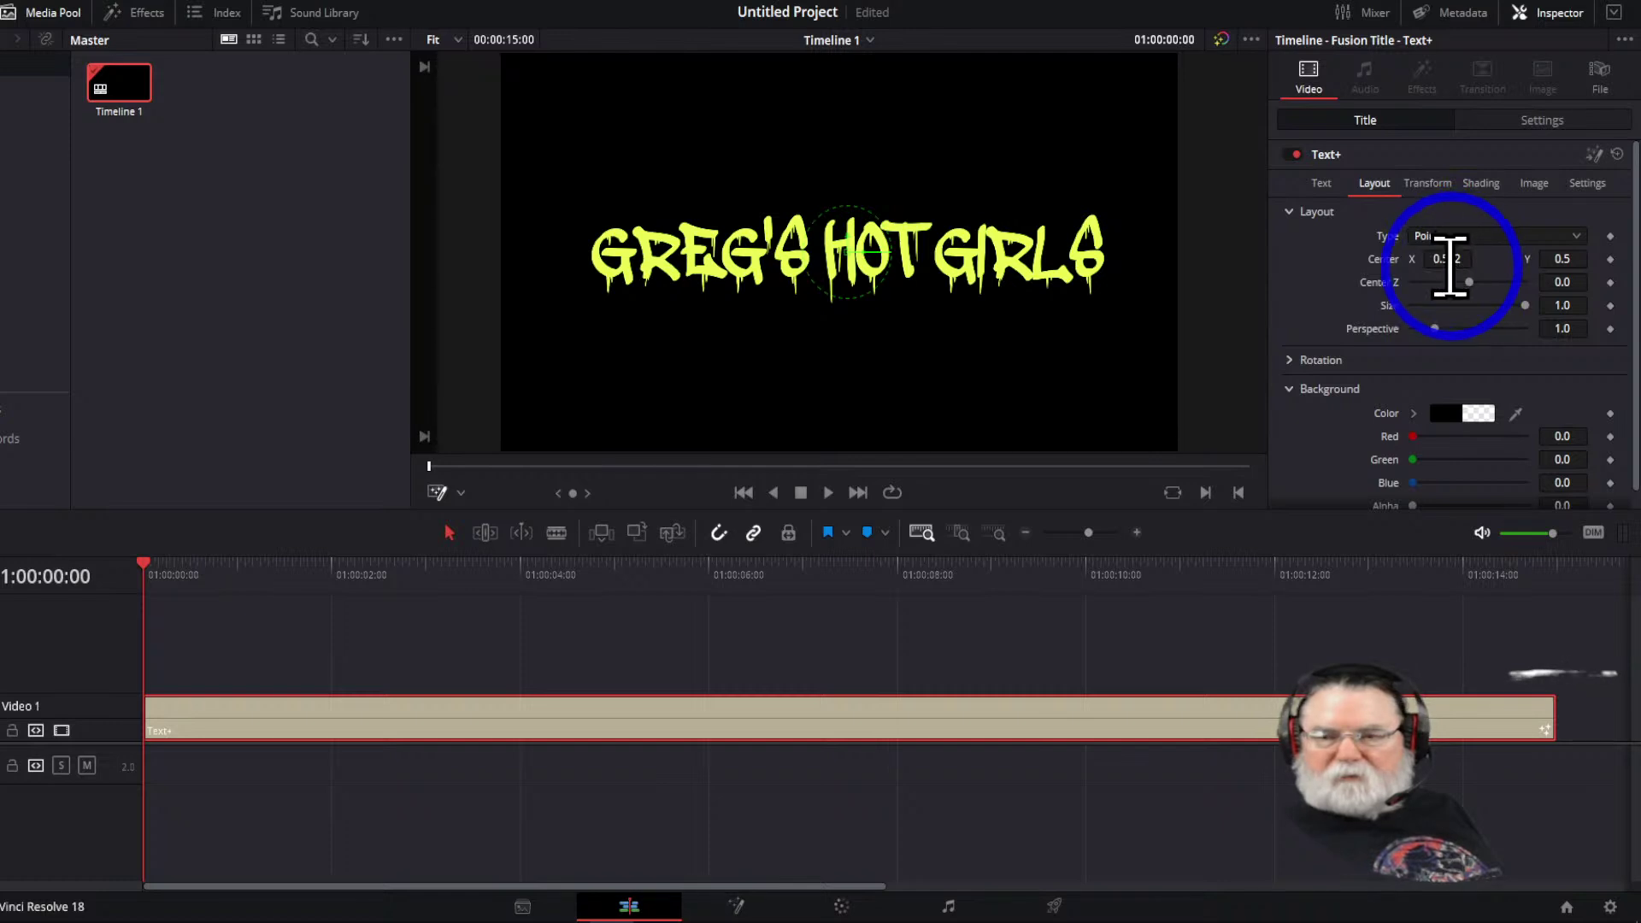
pyautogui.hotkey('ctrl', 's')
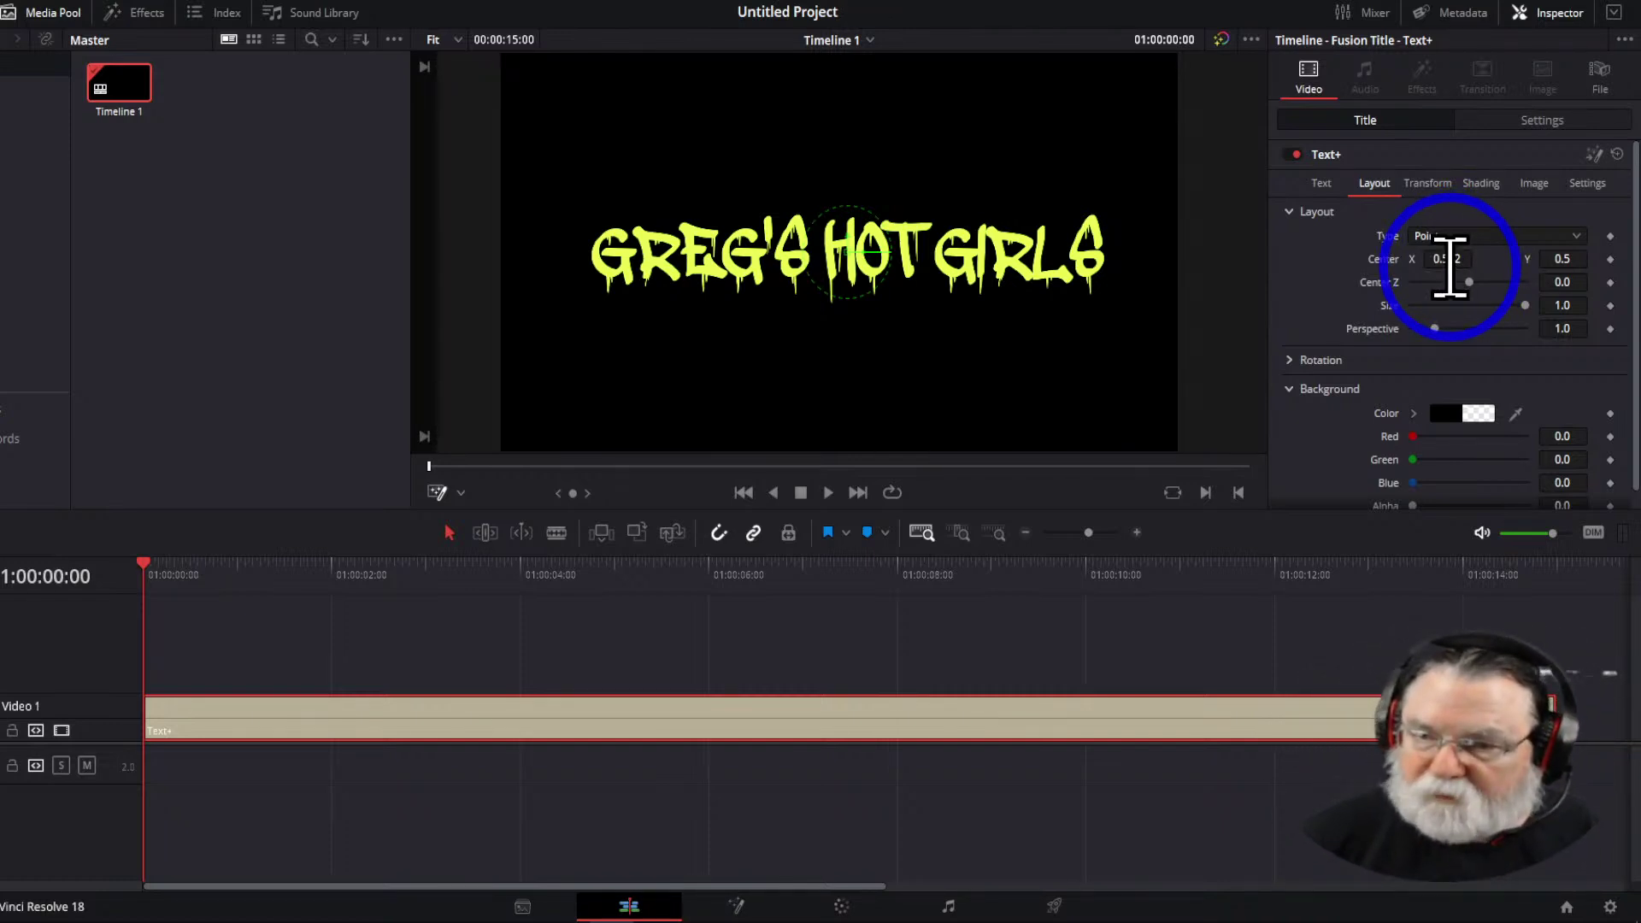
# Keyframe the title's Write On end at 0.0 at the start of the clip
pyautogui.click(1321, 183)
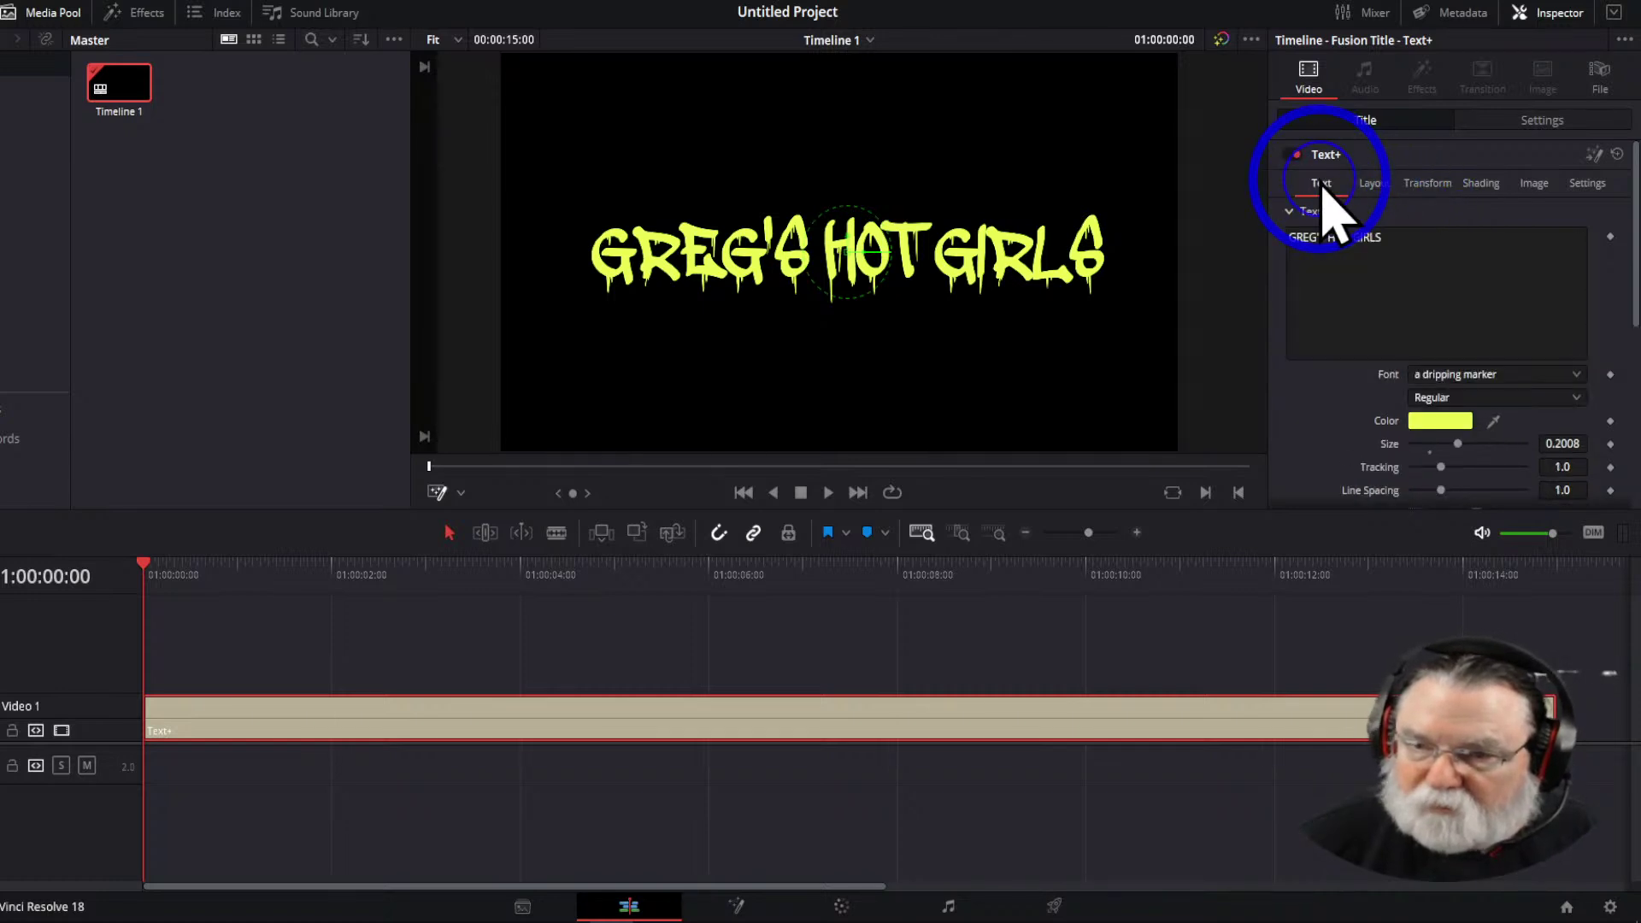
pyautogui.scroll(-1, 1463, 279)
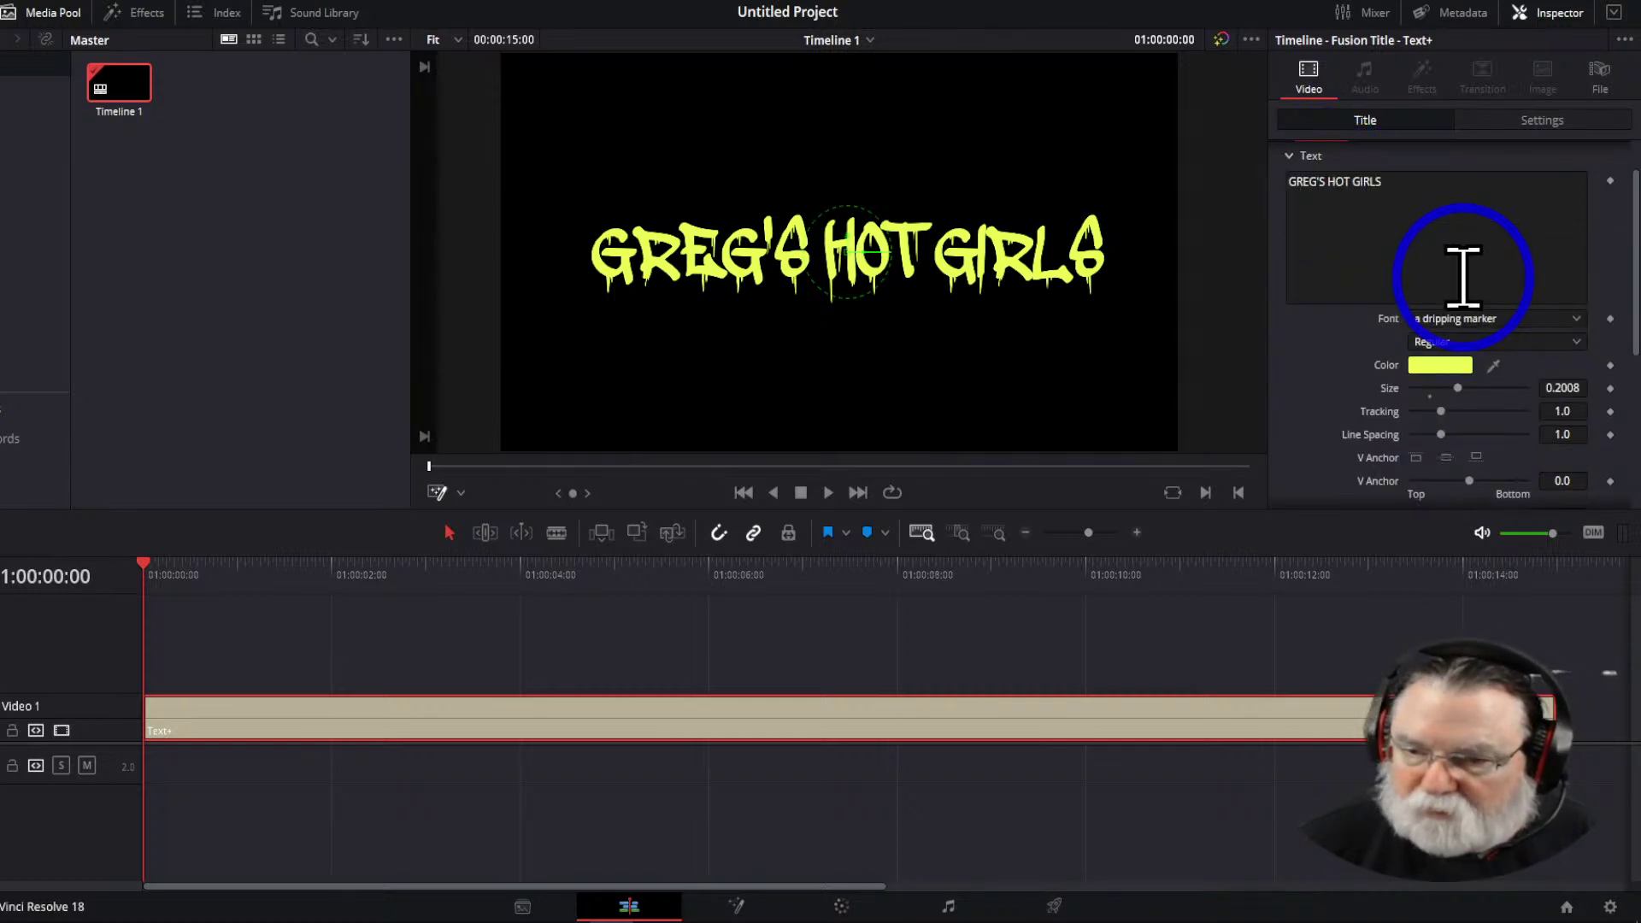
pyautogui.scroll(-2, 1461, 278)
pyautogui.scroll(1, 1499, 282)
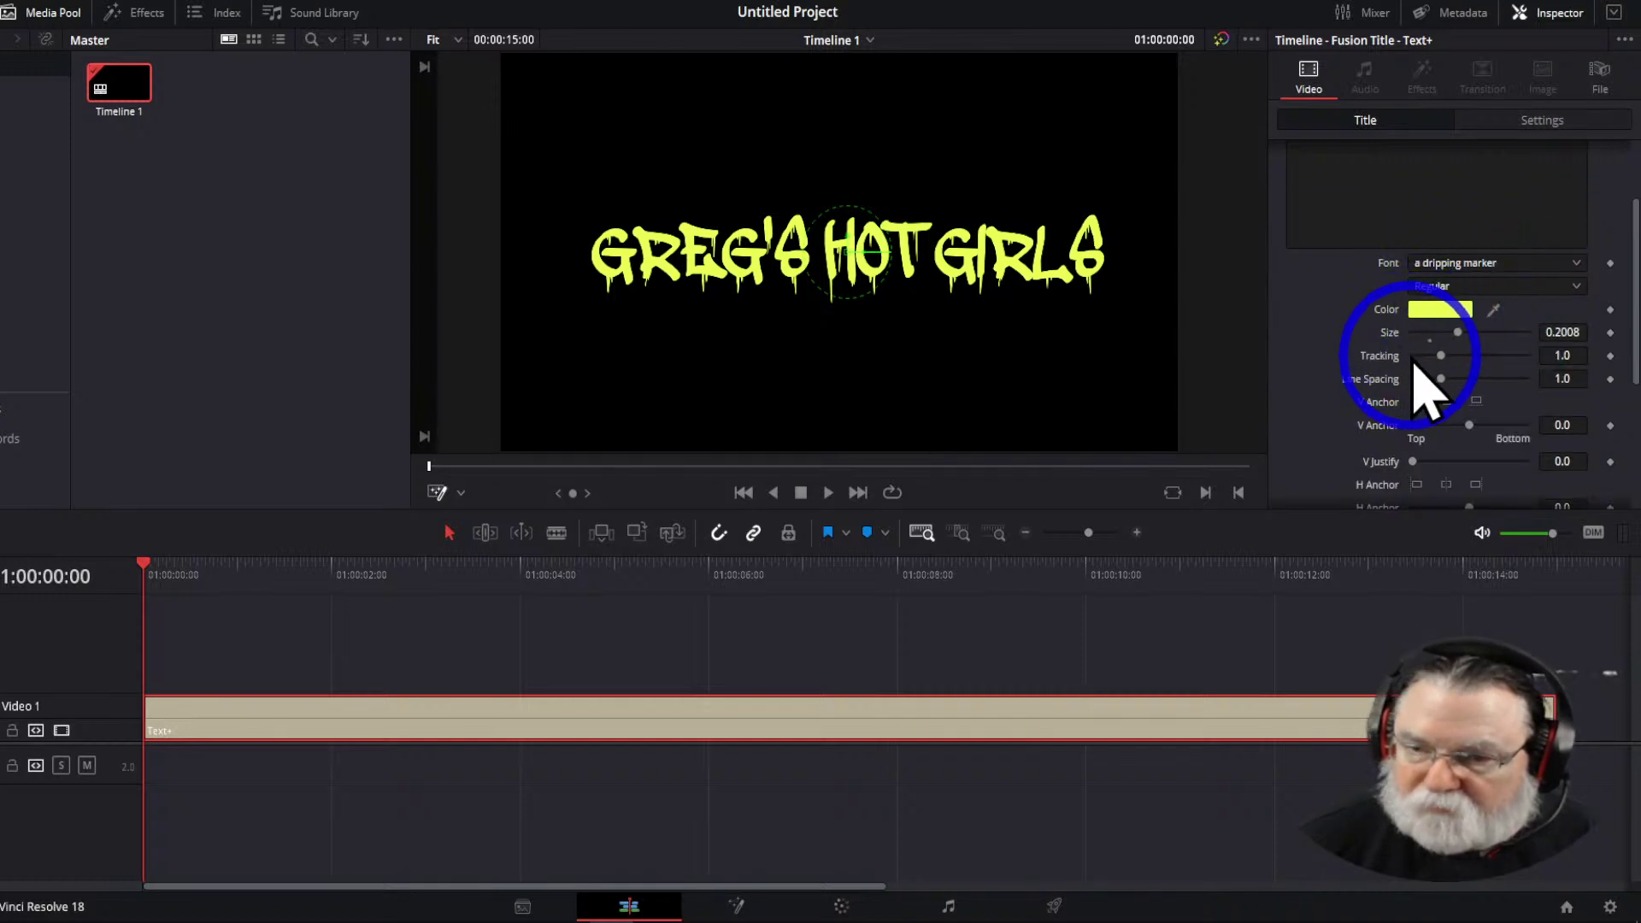
pyautogui.scroll(-3, 1441, 354)
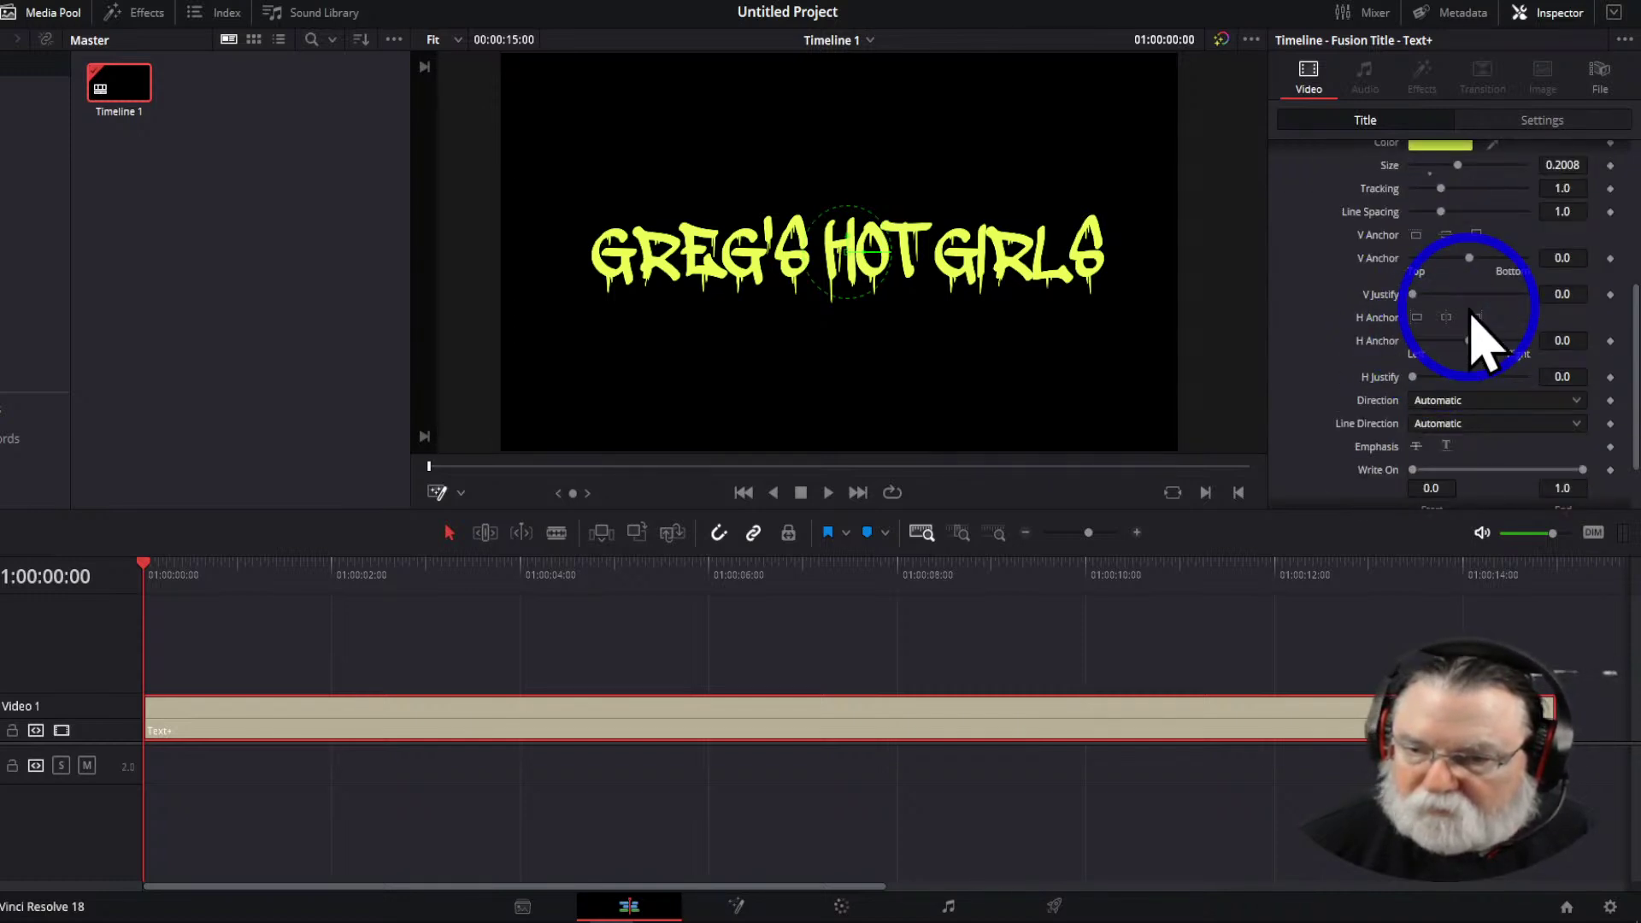
pyautogui.moveTo(1583, 471)
pyautogui.mouseDown()
pyautogui.moveTo(1417, 486)
pyautogui.moveTo(1581, 485)
pyautogui.mouseUp()
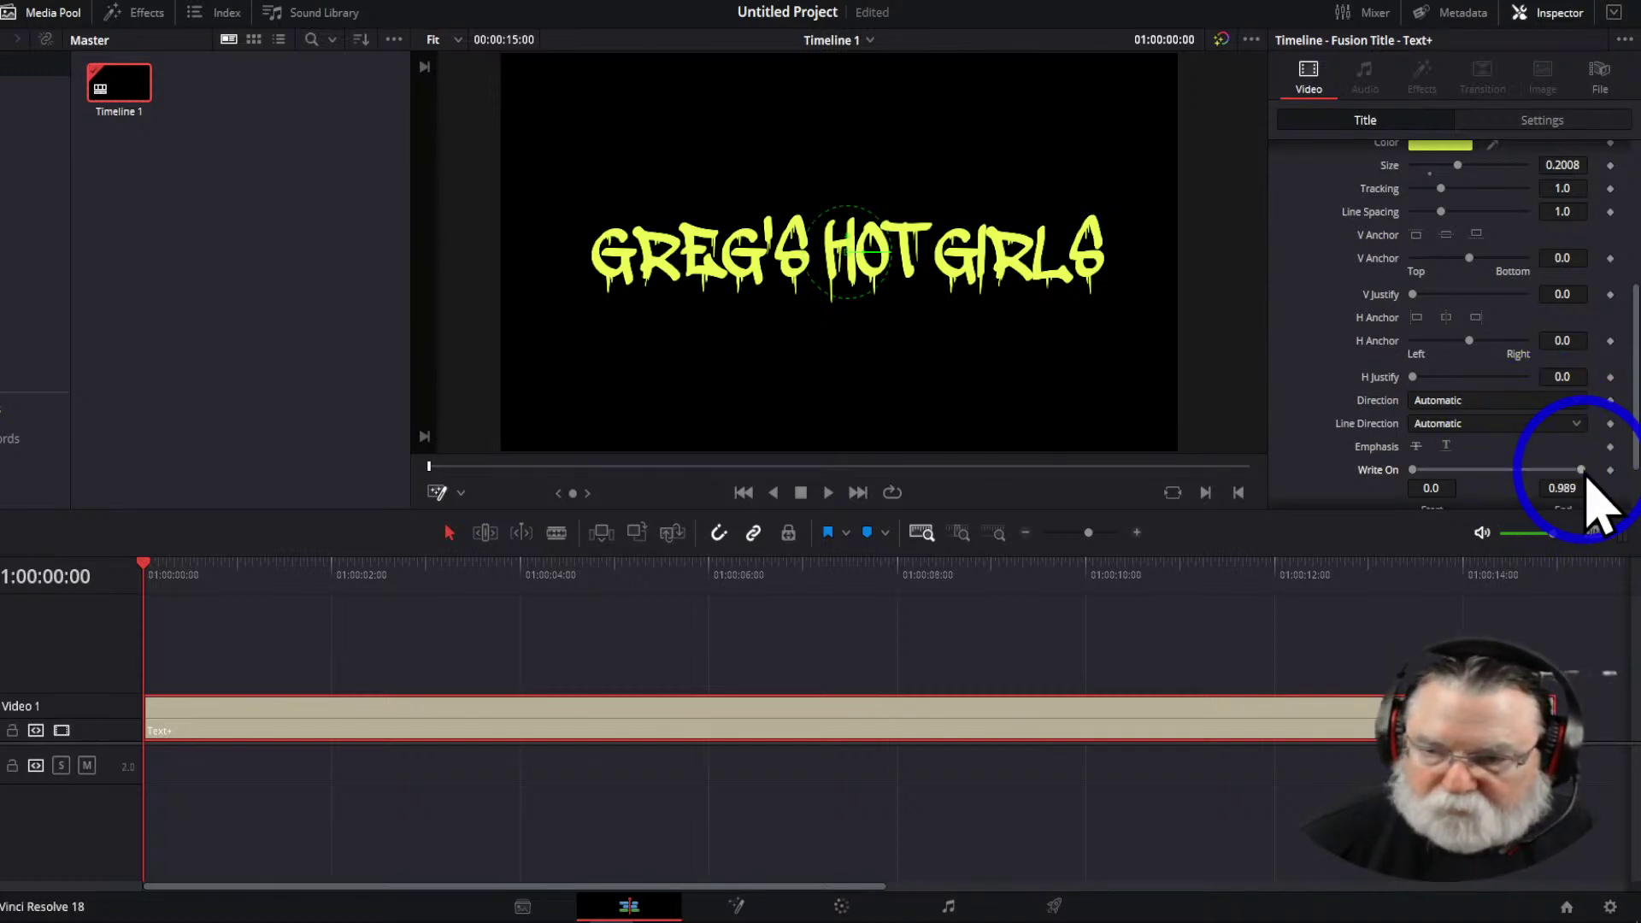
pyautogui.moveTo(1581, 471); pyautogui.dragTo(1397, 482)
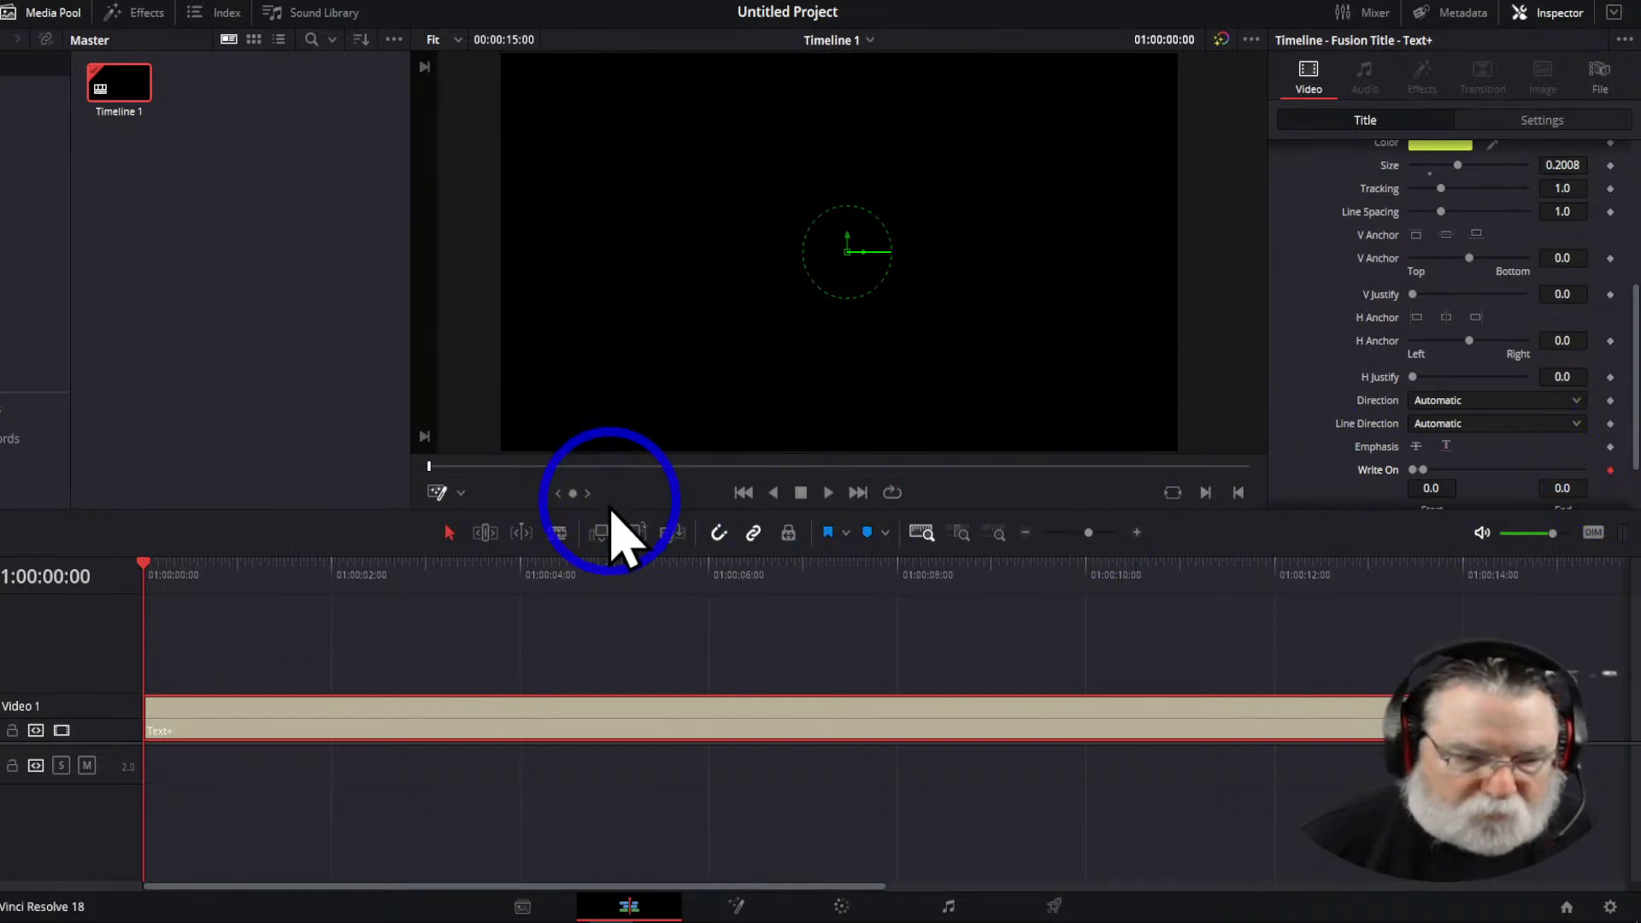
# Set the Write On end to 1.0 at 01:00:14:16 and play the write-on animation from the start
pyautogui.click(1526, 569)
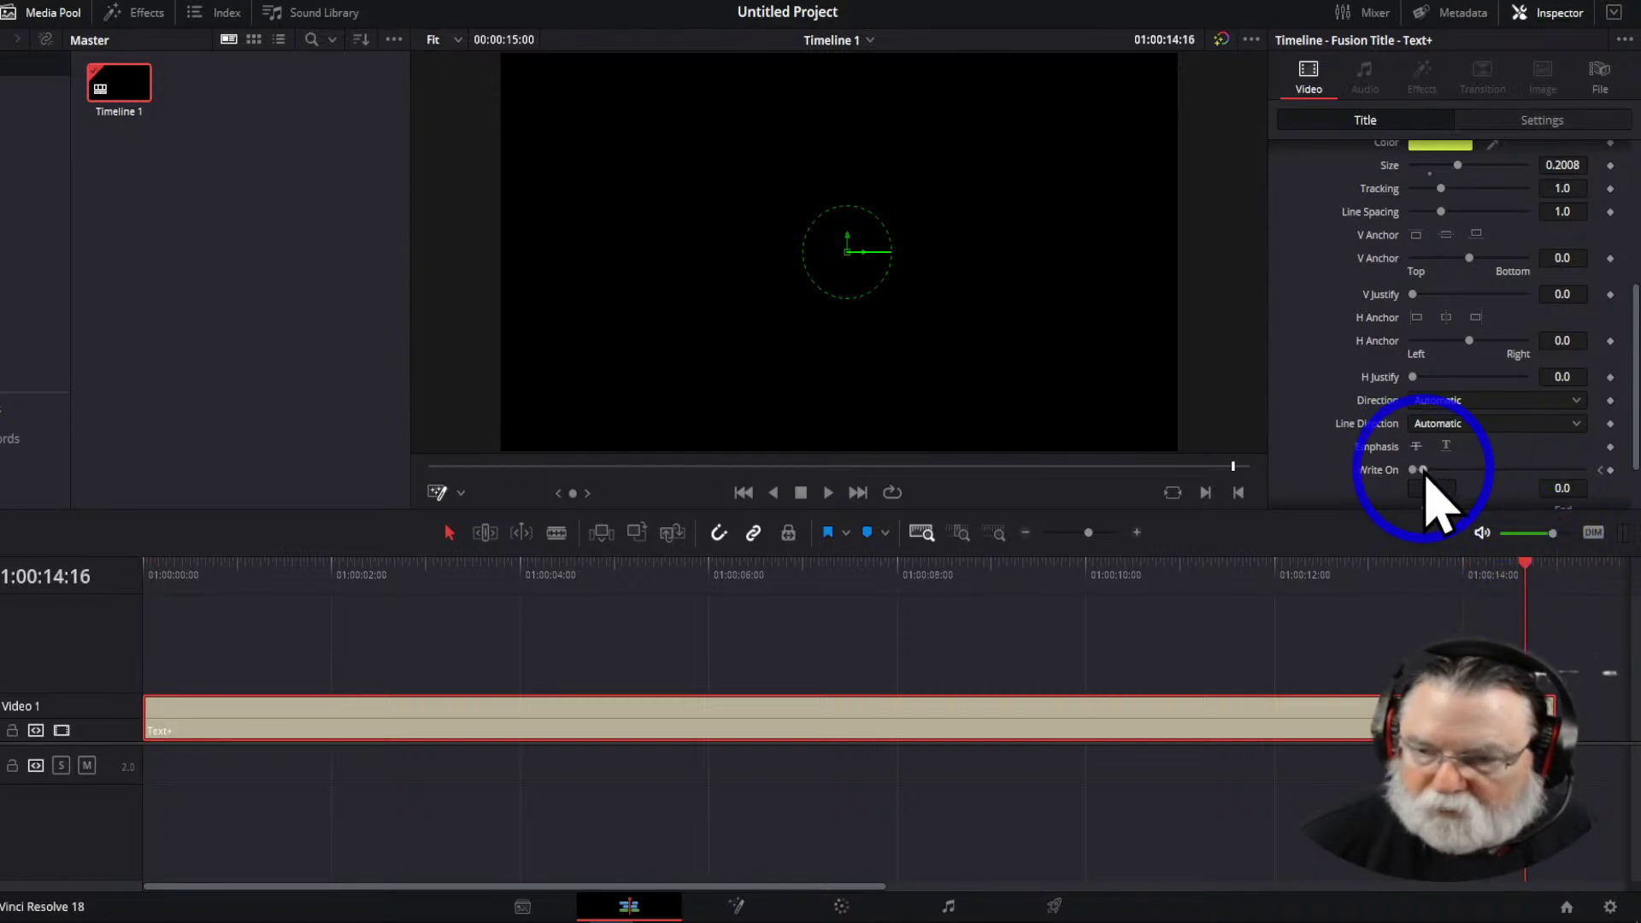
pyautogui.moveTo(1423, 469); pyautogui.dragTo(1607, 484)
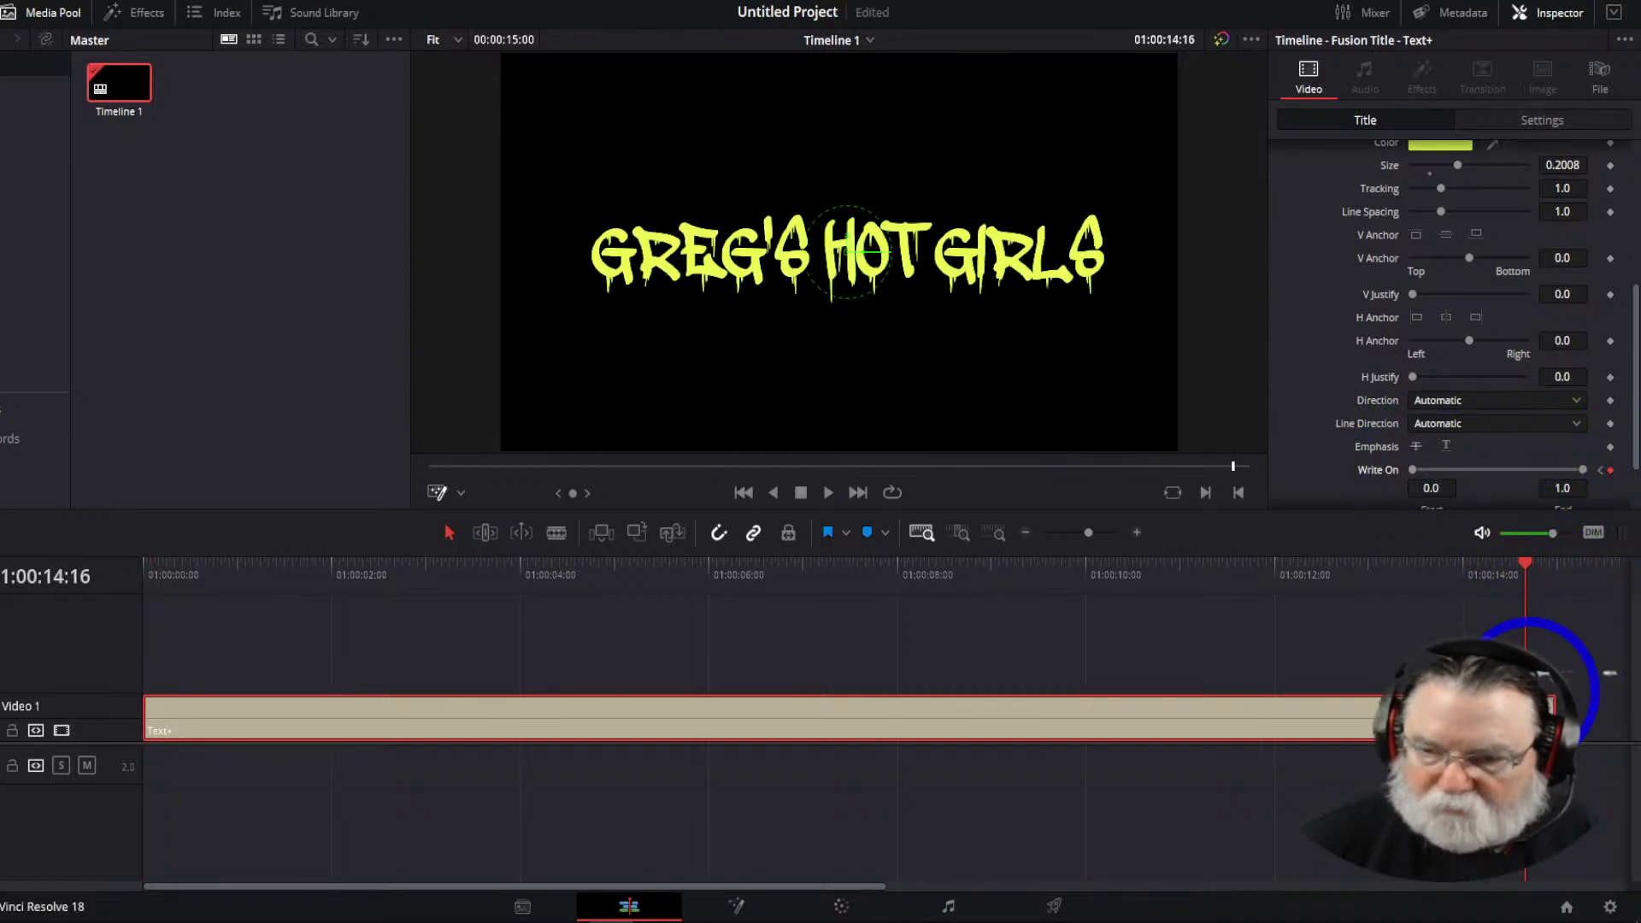
pyautogui.click(154, 581)
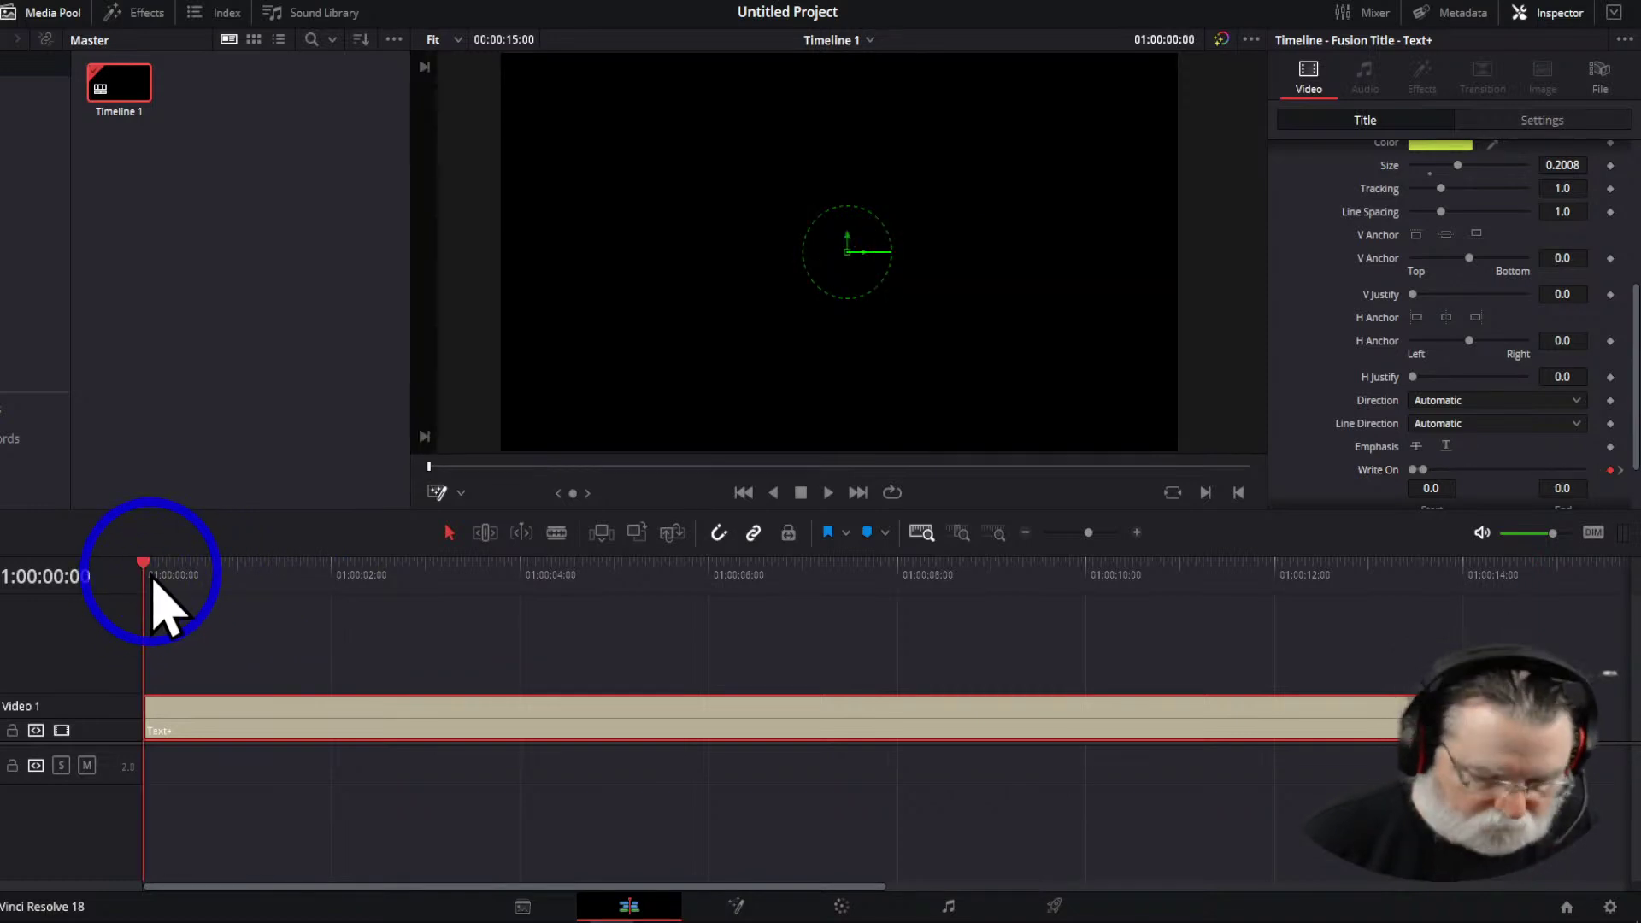
pyautogui.press('space')
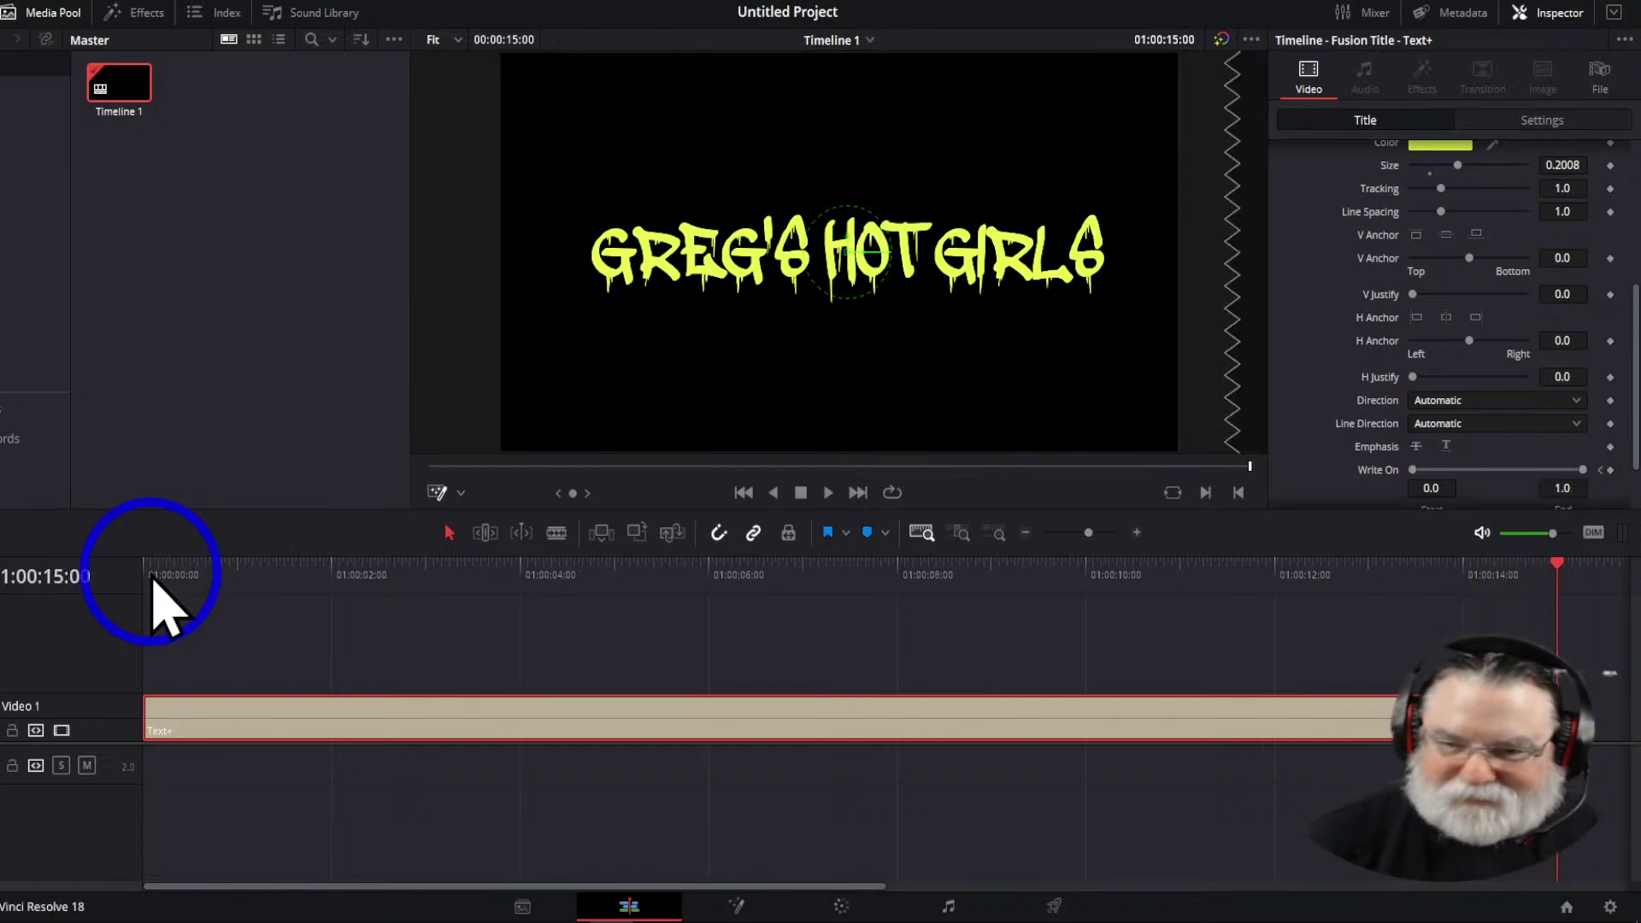
# Set the Write On start to 1.0 at 01:00:15:00 and replay the animation from the beginning
pyautogui.moveTo(1557, 564); pyautogui.dragTo(1557, 633)
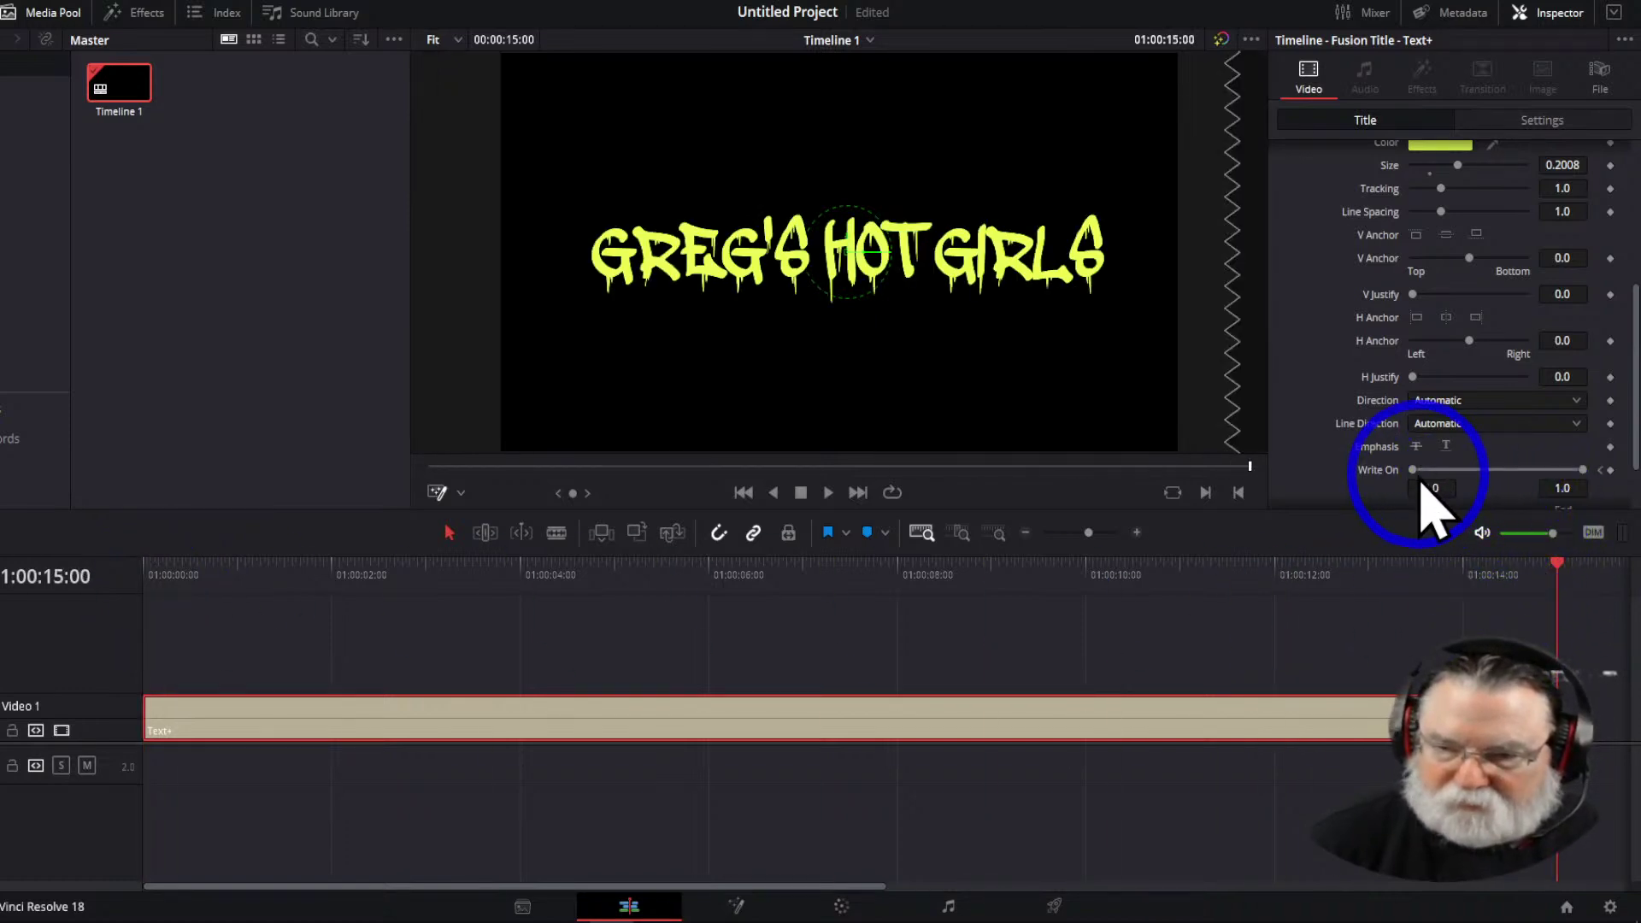
pyautogui.moveTo(1412, 472); pyautogui.dragTo(1580, 479)
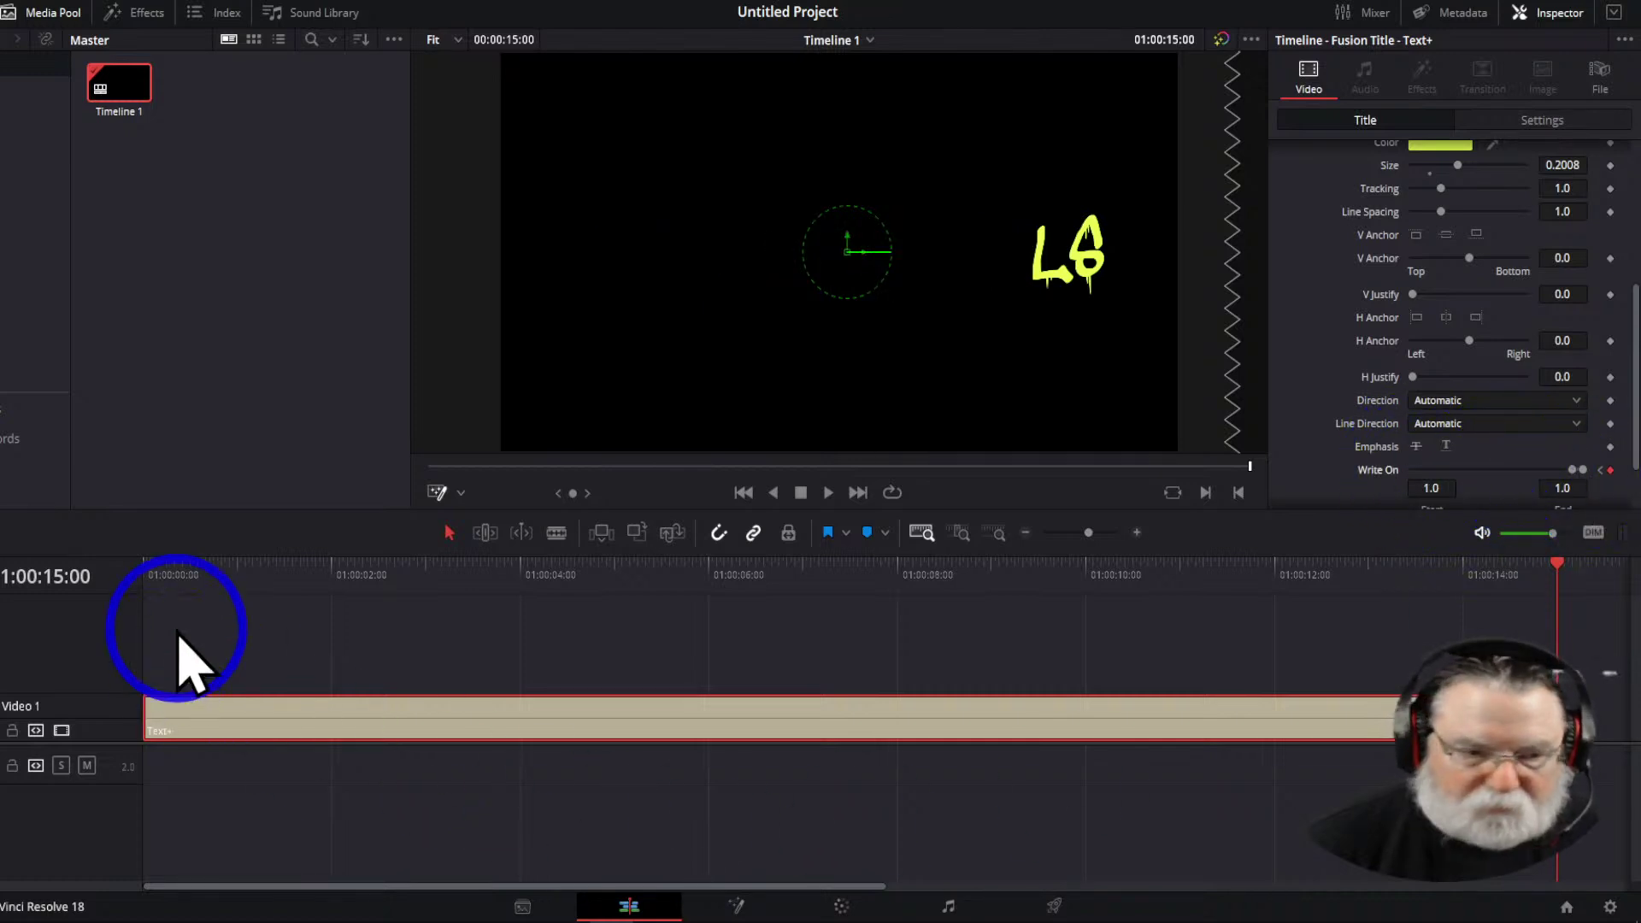
pyautogui.click(153, 570)
pyautogui.press('space')
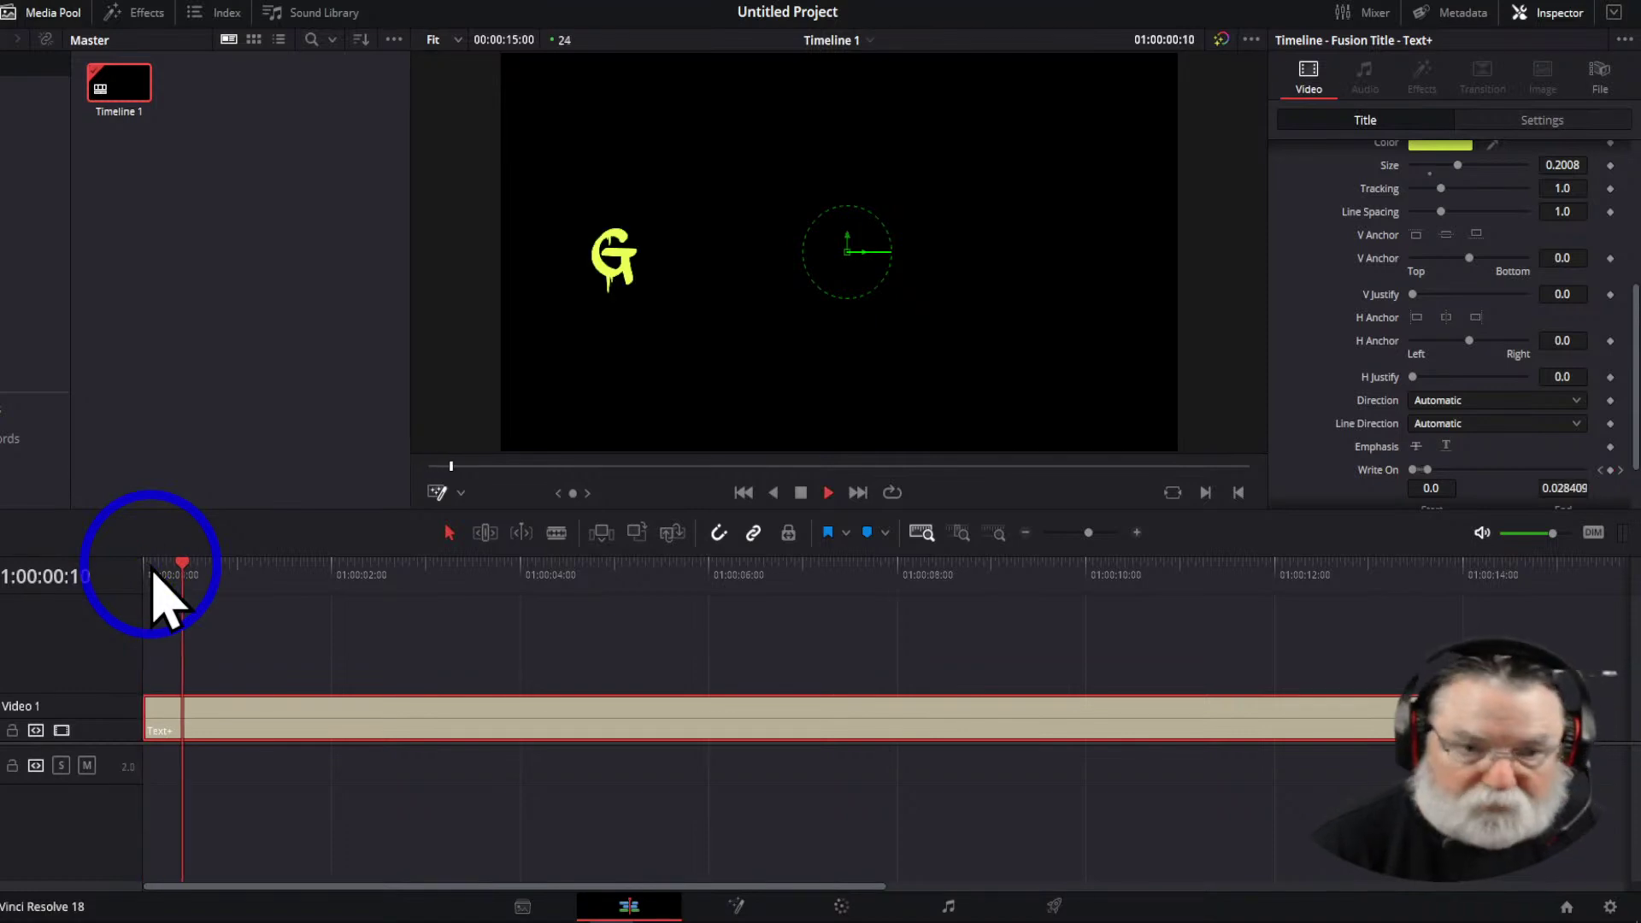
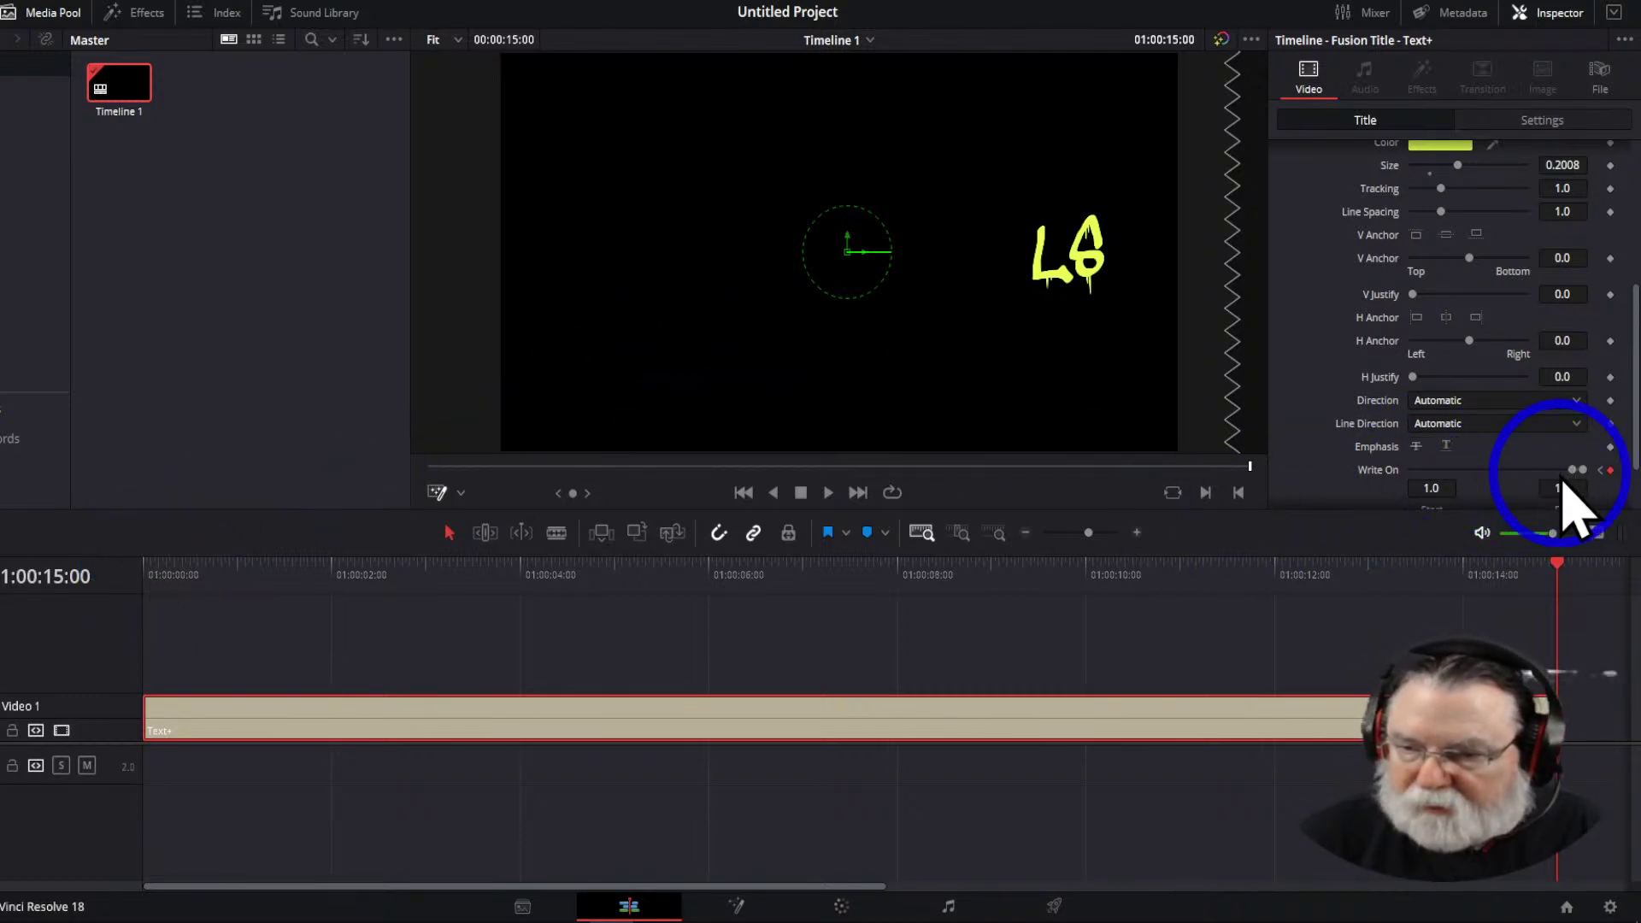
# Remove all of the title's Write On keyframes and restore the Write On end to 1.0
pyautogui.click(1610, 470)
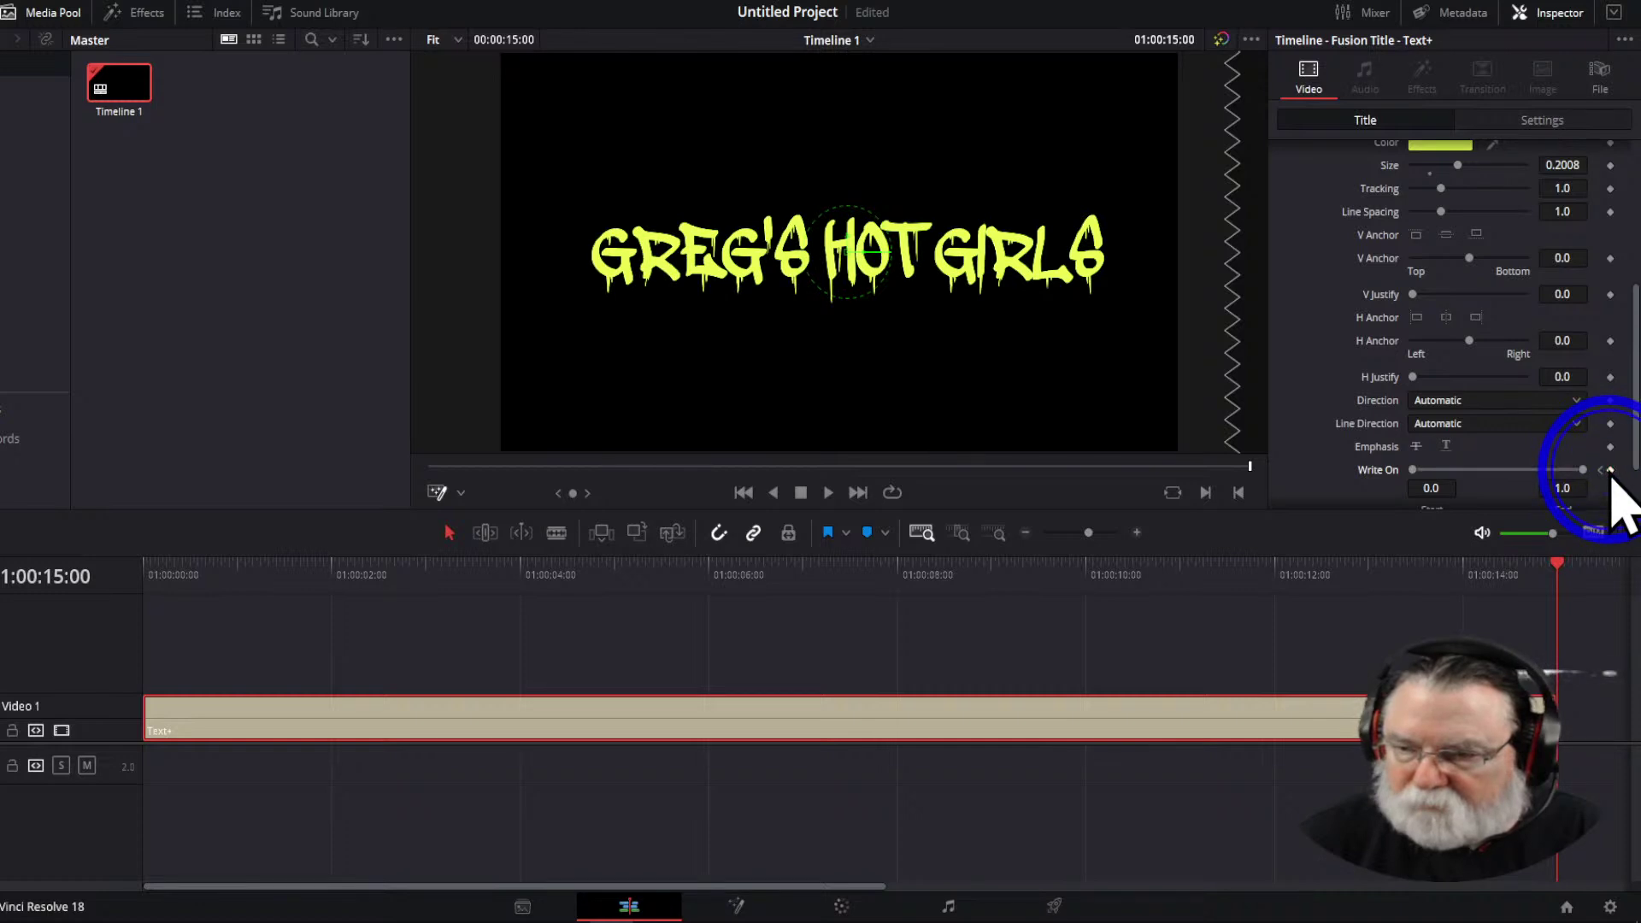
pyautogui.click(1600, 471)
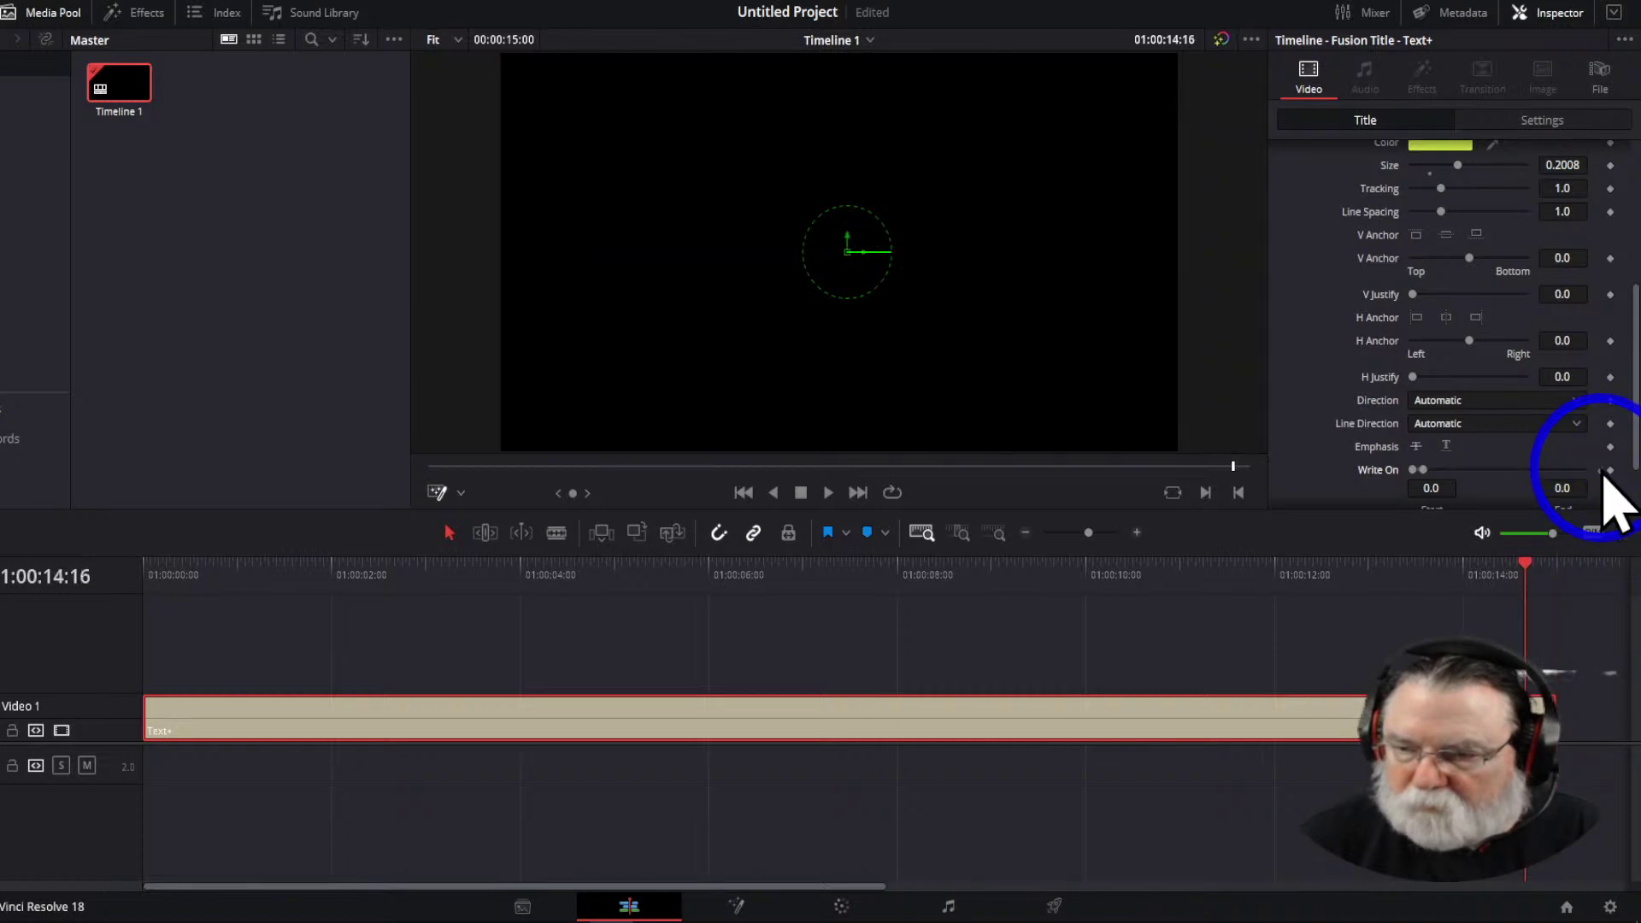
pyautogui.click(1602, 471)
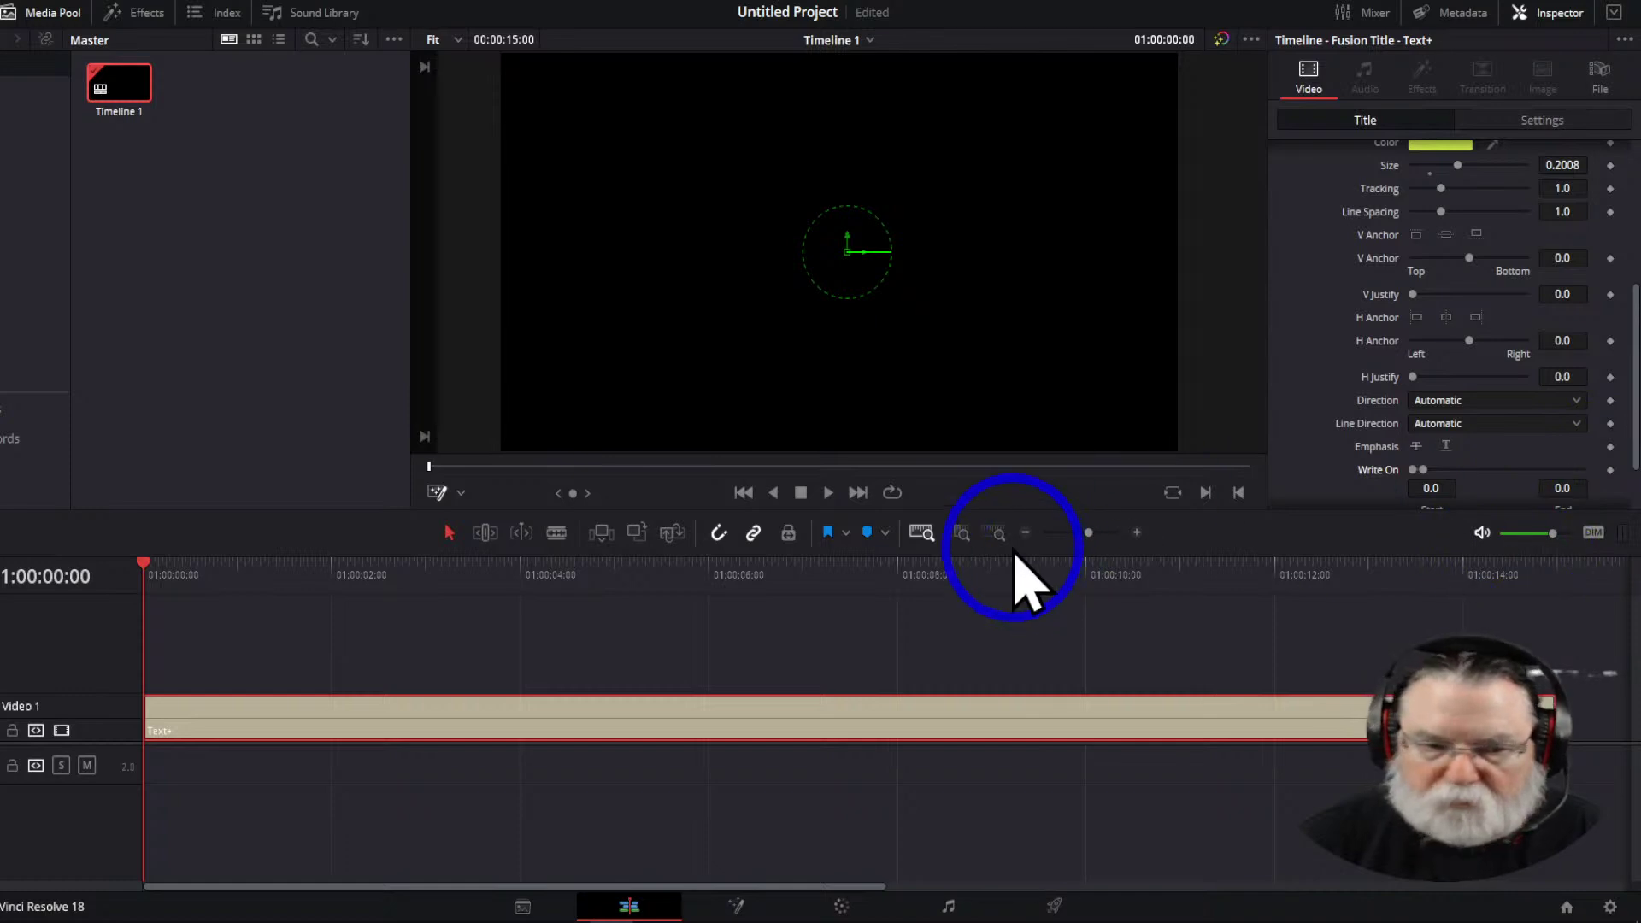
pyautogui.moveTo(143, 569); pyautogui.dragTo(260, 581)
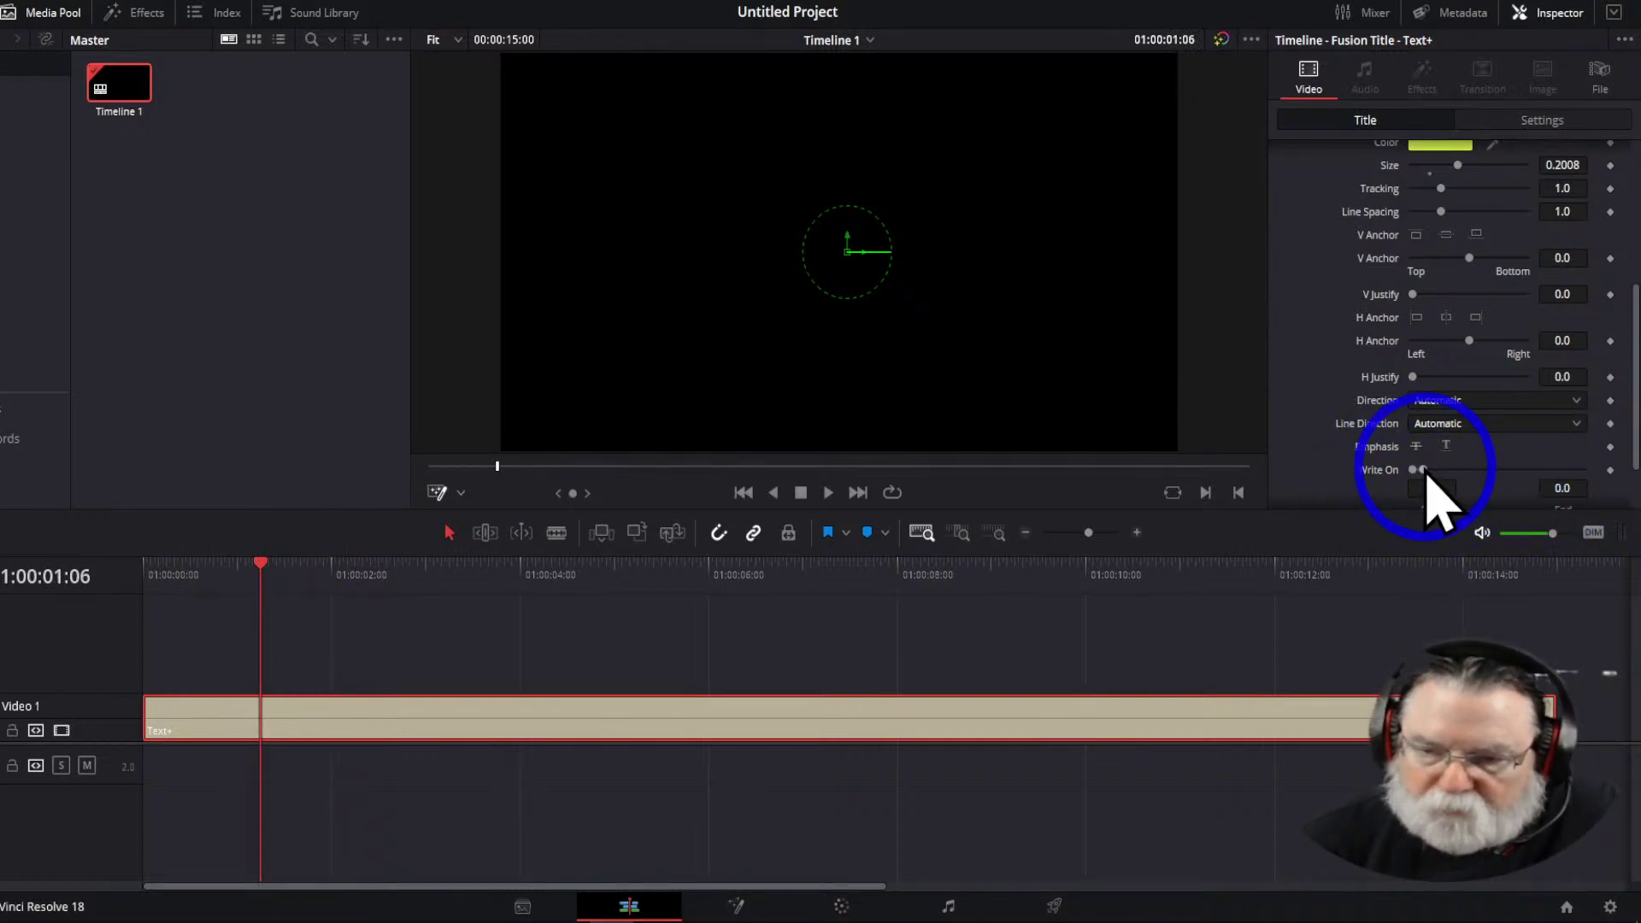
pyautogui.moveTo(1424, 473); pyautogui.dragTo(1611, 479)
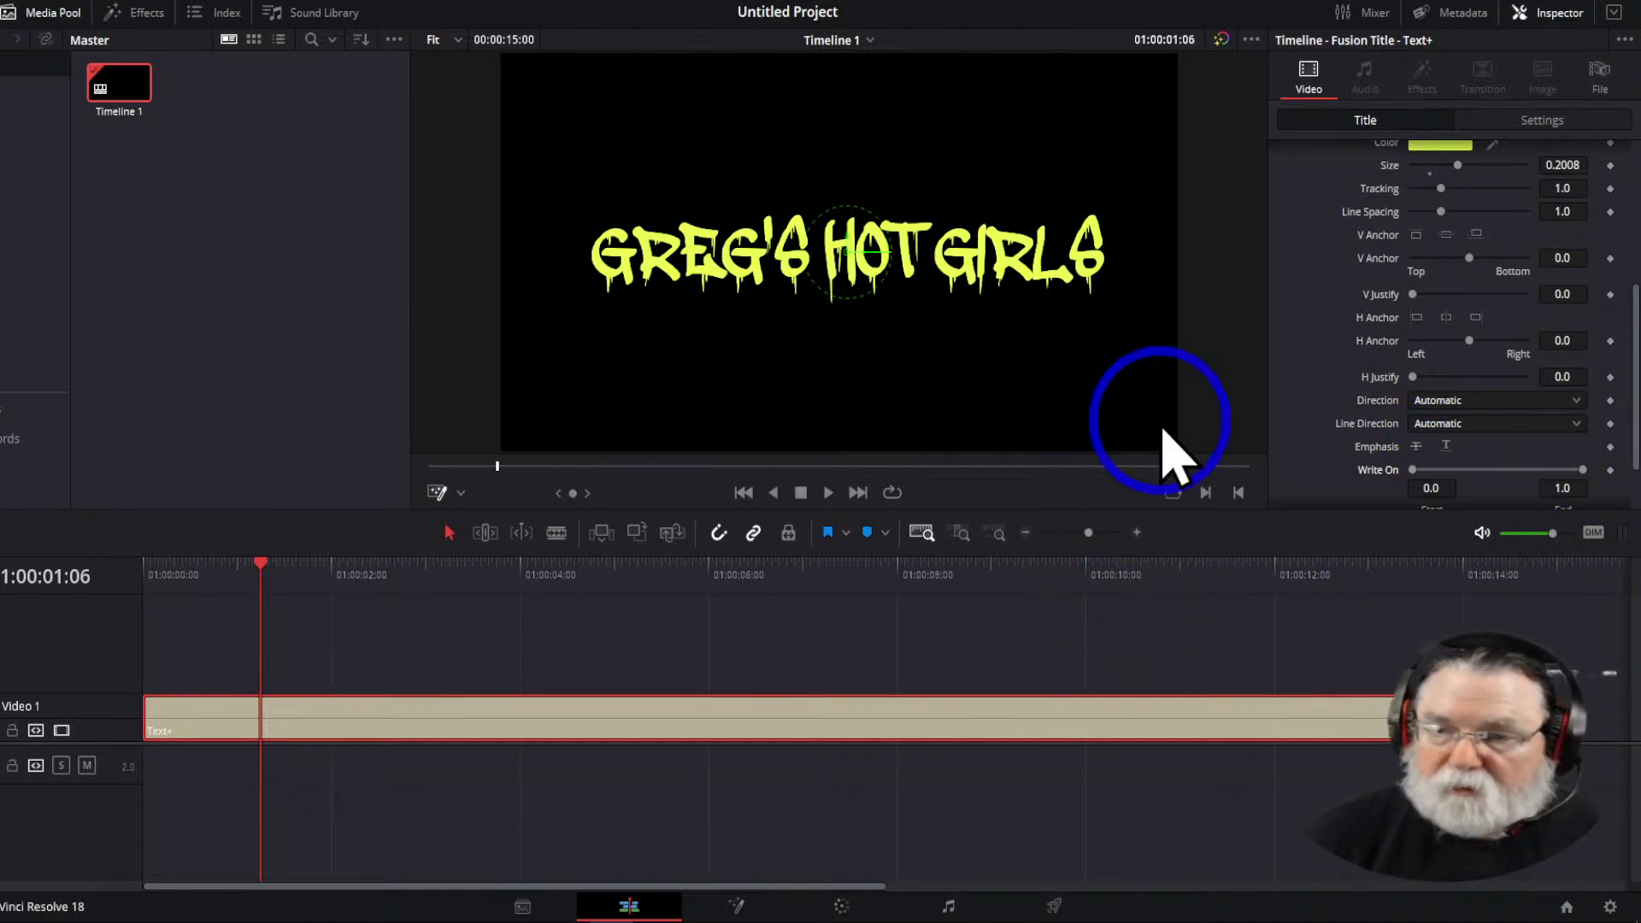
# Examine the title's text settings, expanding the Advanced Controls for kerning, ligatures and manual positioning
pyautogui.scroll(3, 1377, 419)
pyautogui.scroll(2, 1386, 434)
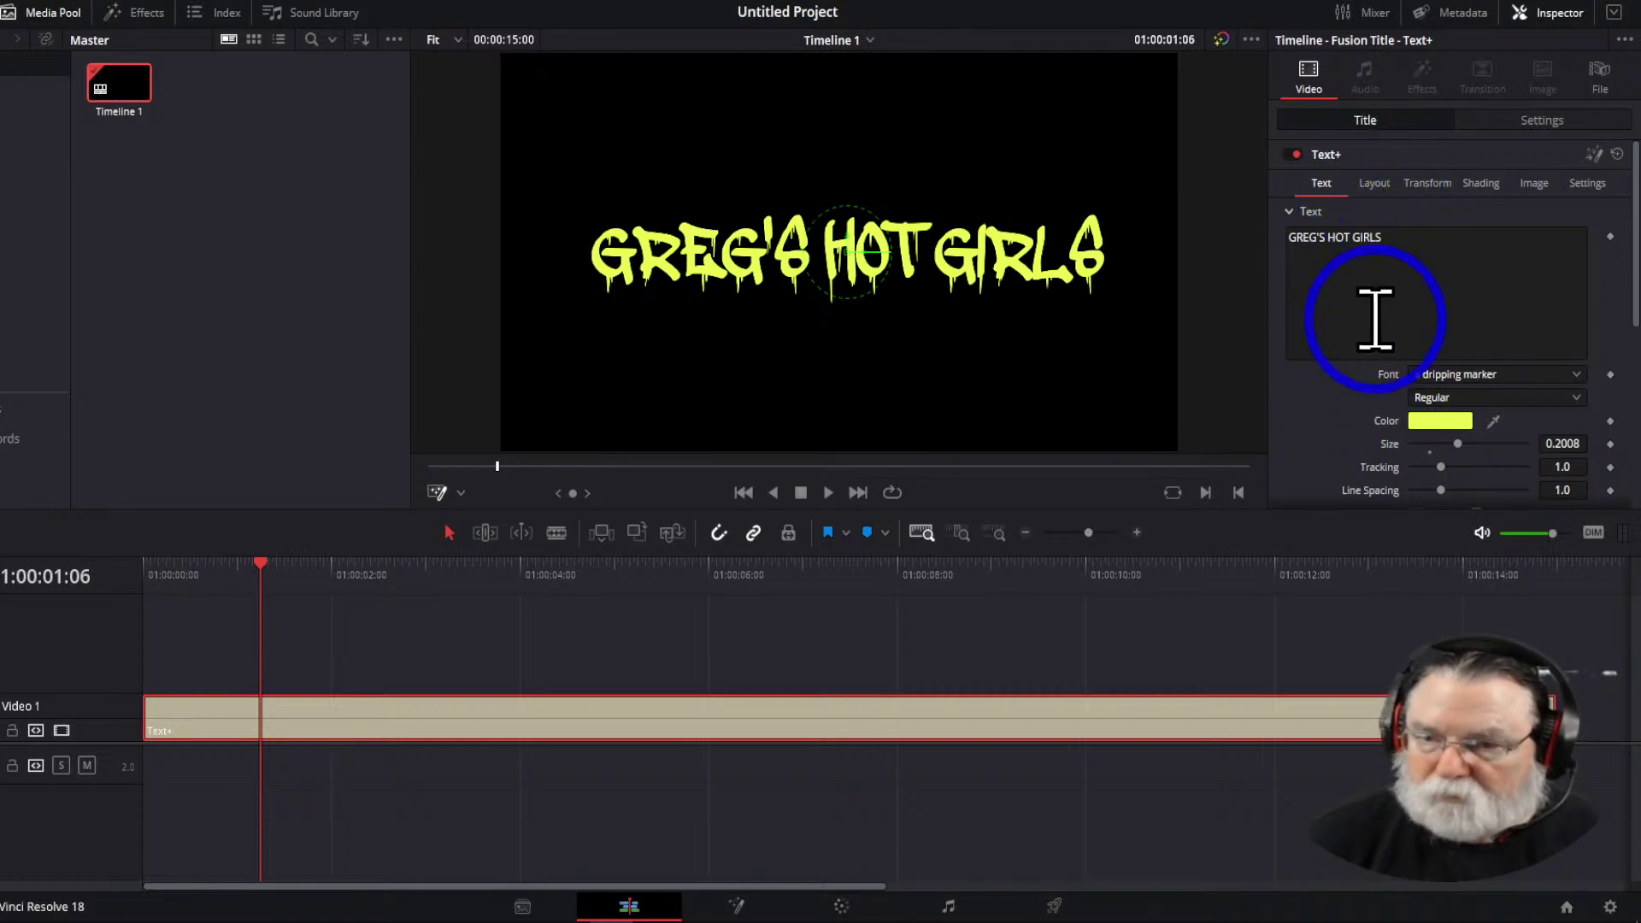
pyautogui.scroll(-4, 1374, 330)
pyautogui.scroll(-2, 1376, 333)
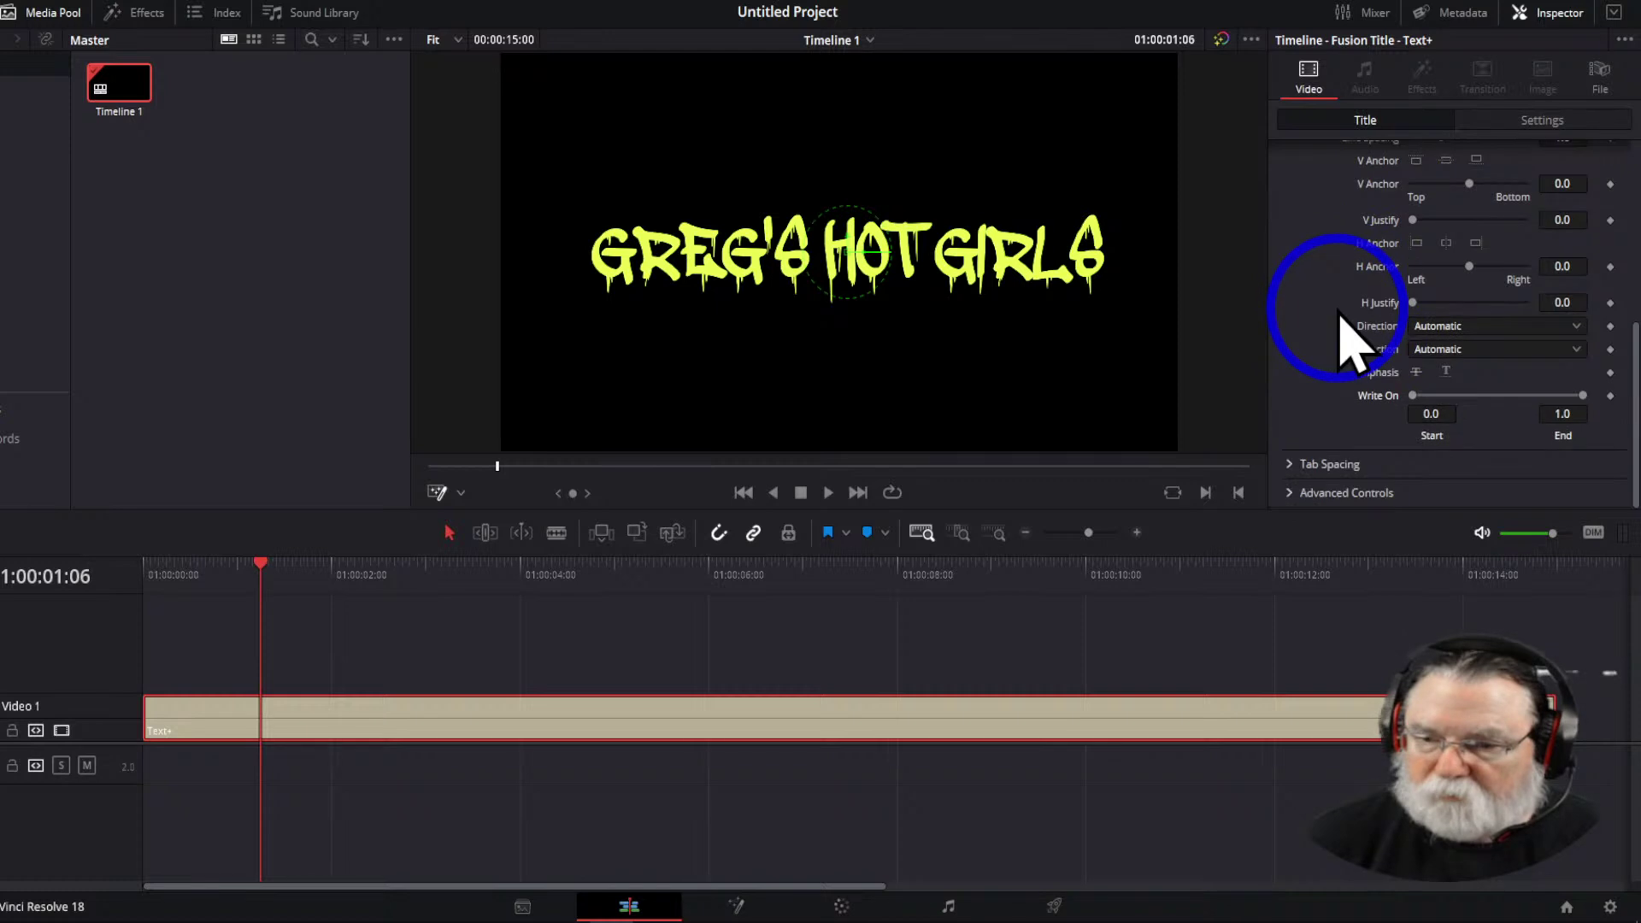
pyautogui.click(1303, 494)
pyautogui.scroll(-2, 1348, 481)
pyautogui.scroll(-2, 1363, 510)
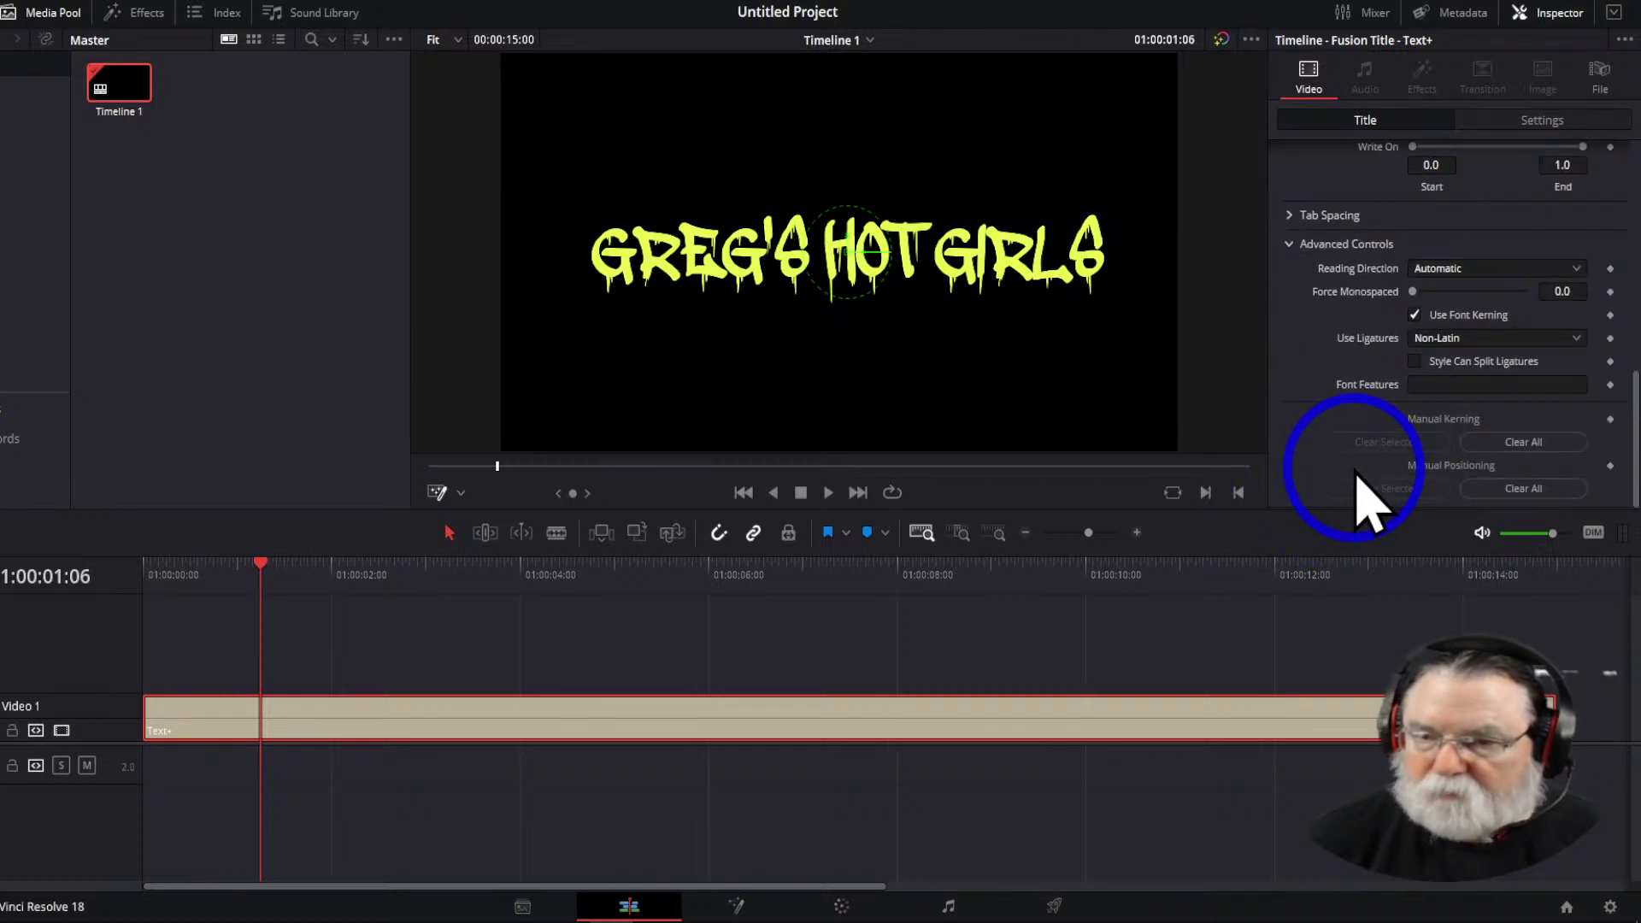
pyautogui.scroll(10, 1368, 505)
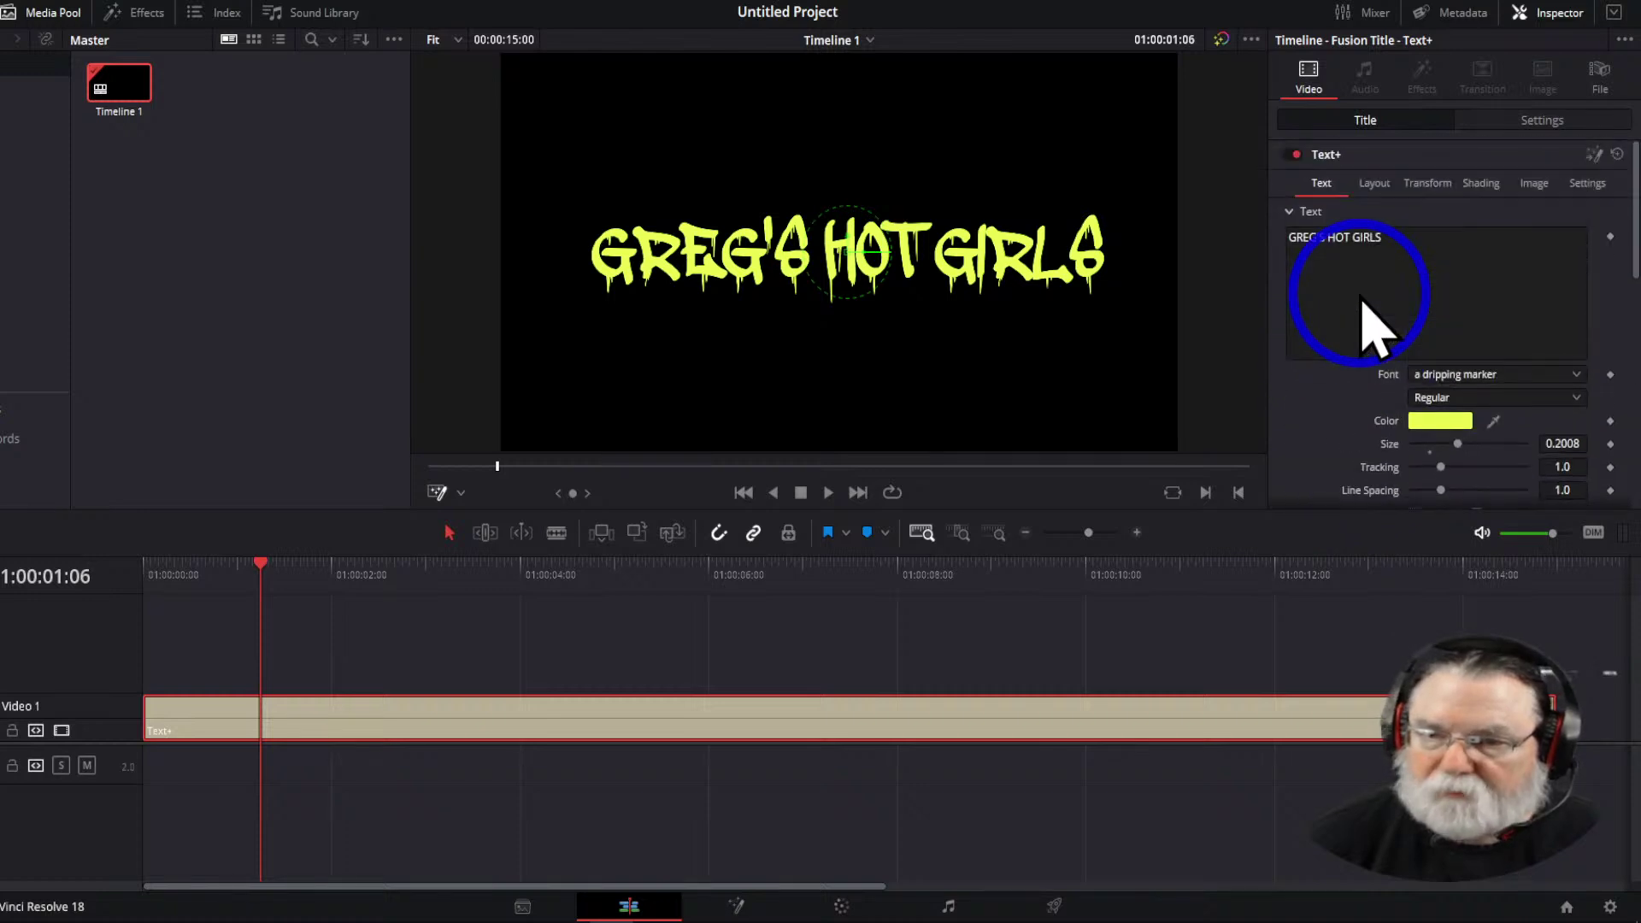
# Try a layout Center Z of 0.63 on the title, and reset it to the default
pyautogui.click(1373, 185)
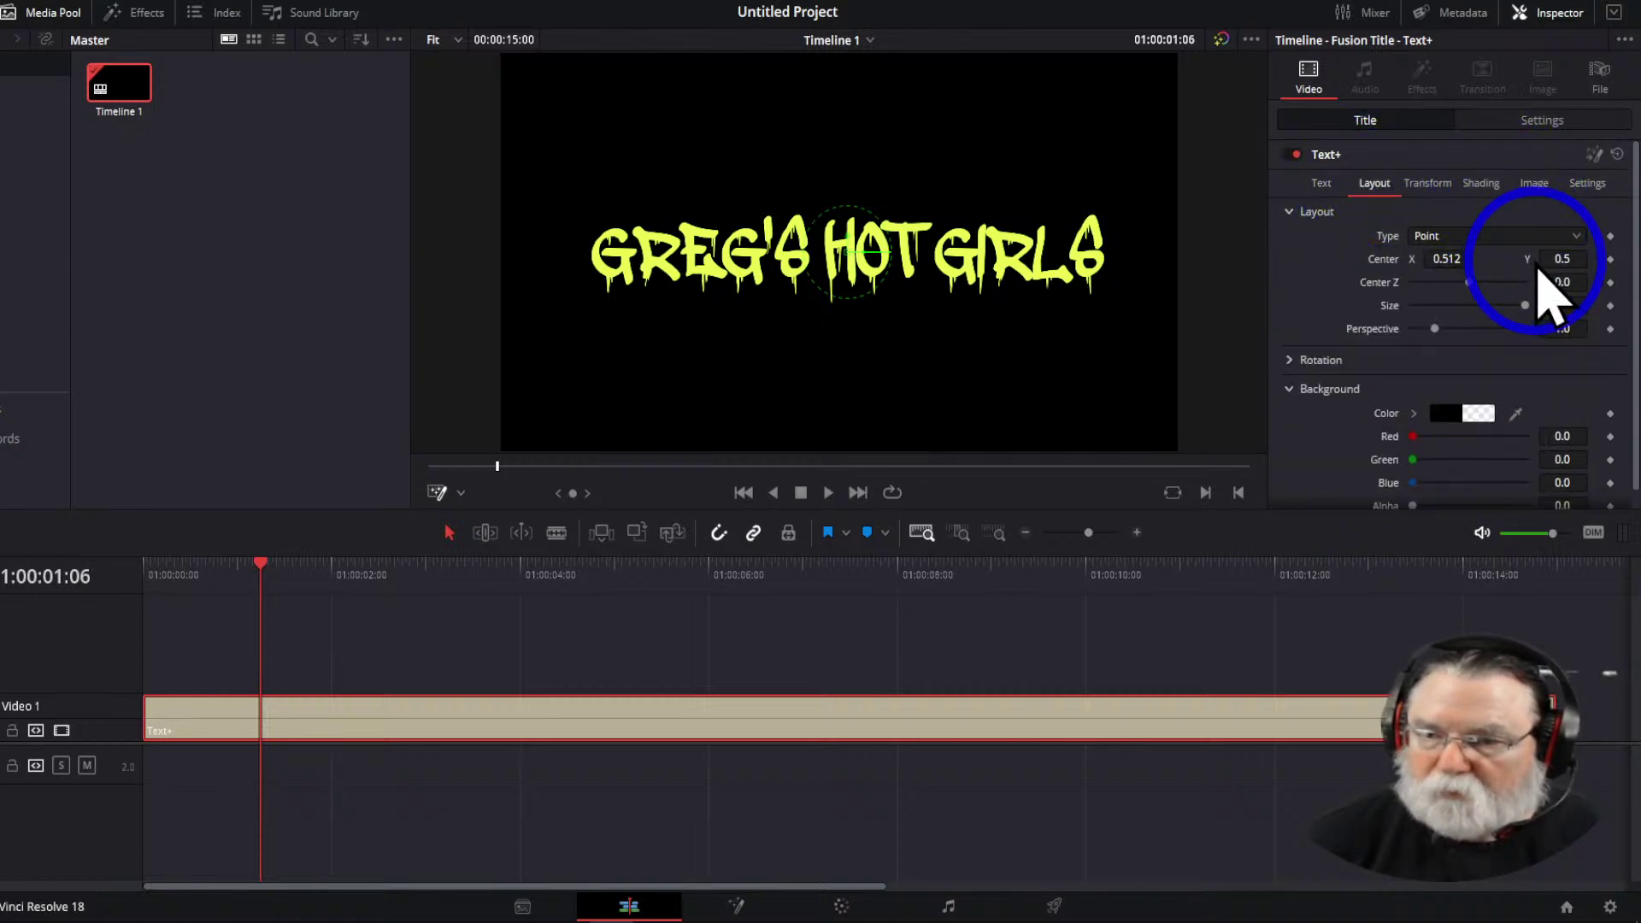
pyautogui.moveTo(1468, 282); pyautogui.dragTo(1493, 320)
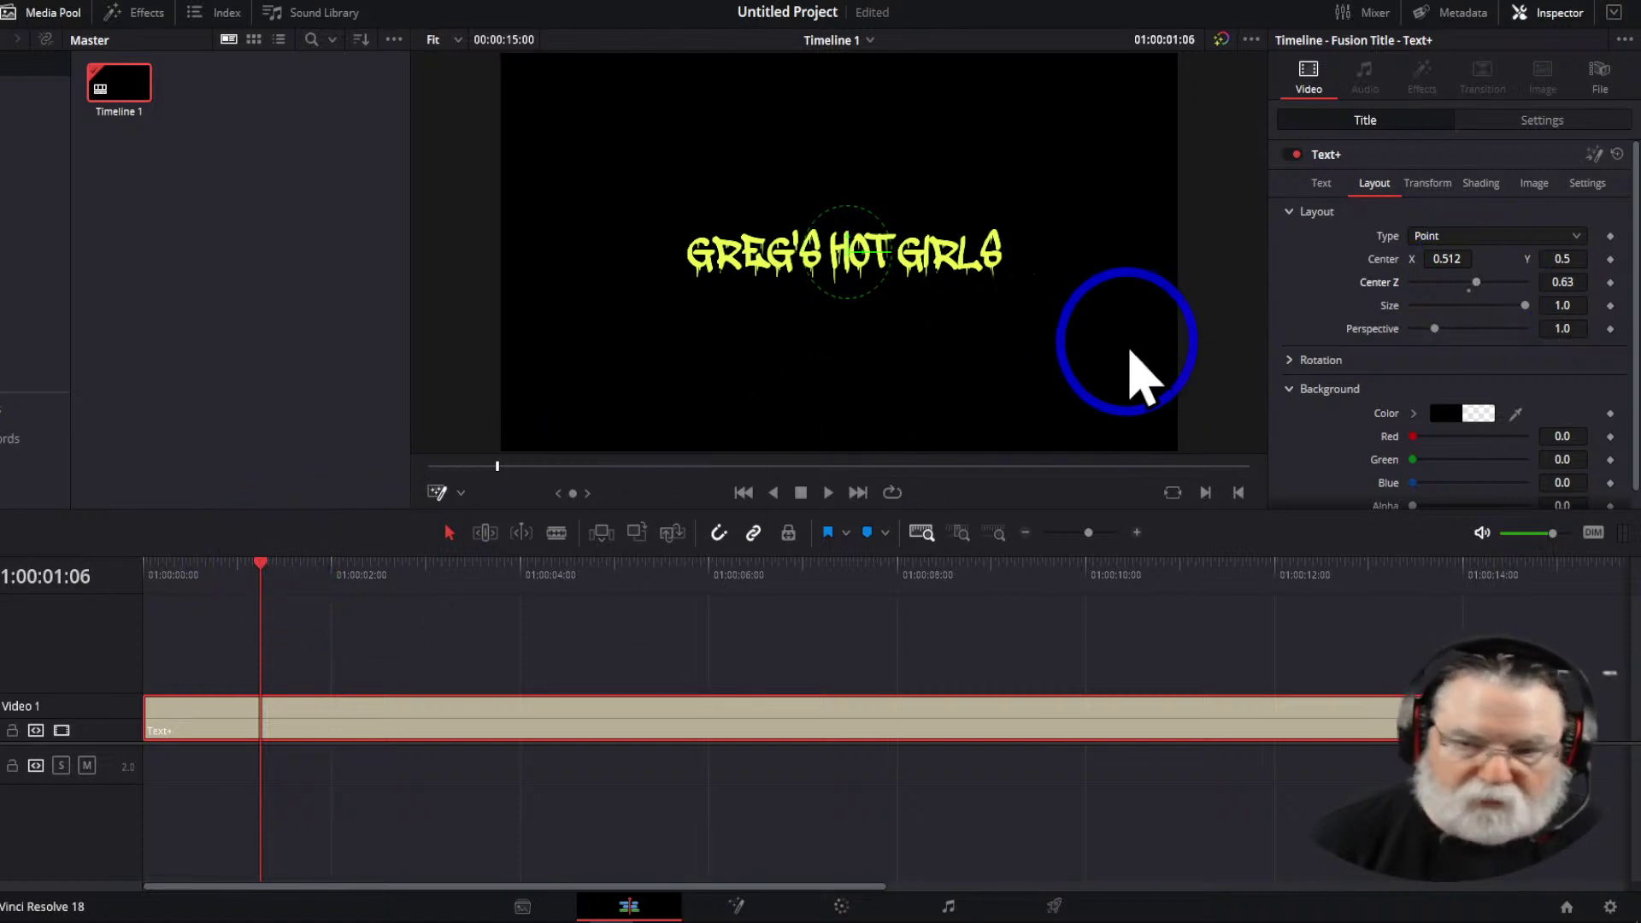
pyautogui.doubleClick(1342, 286)
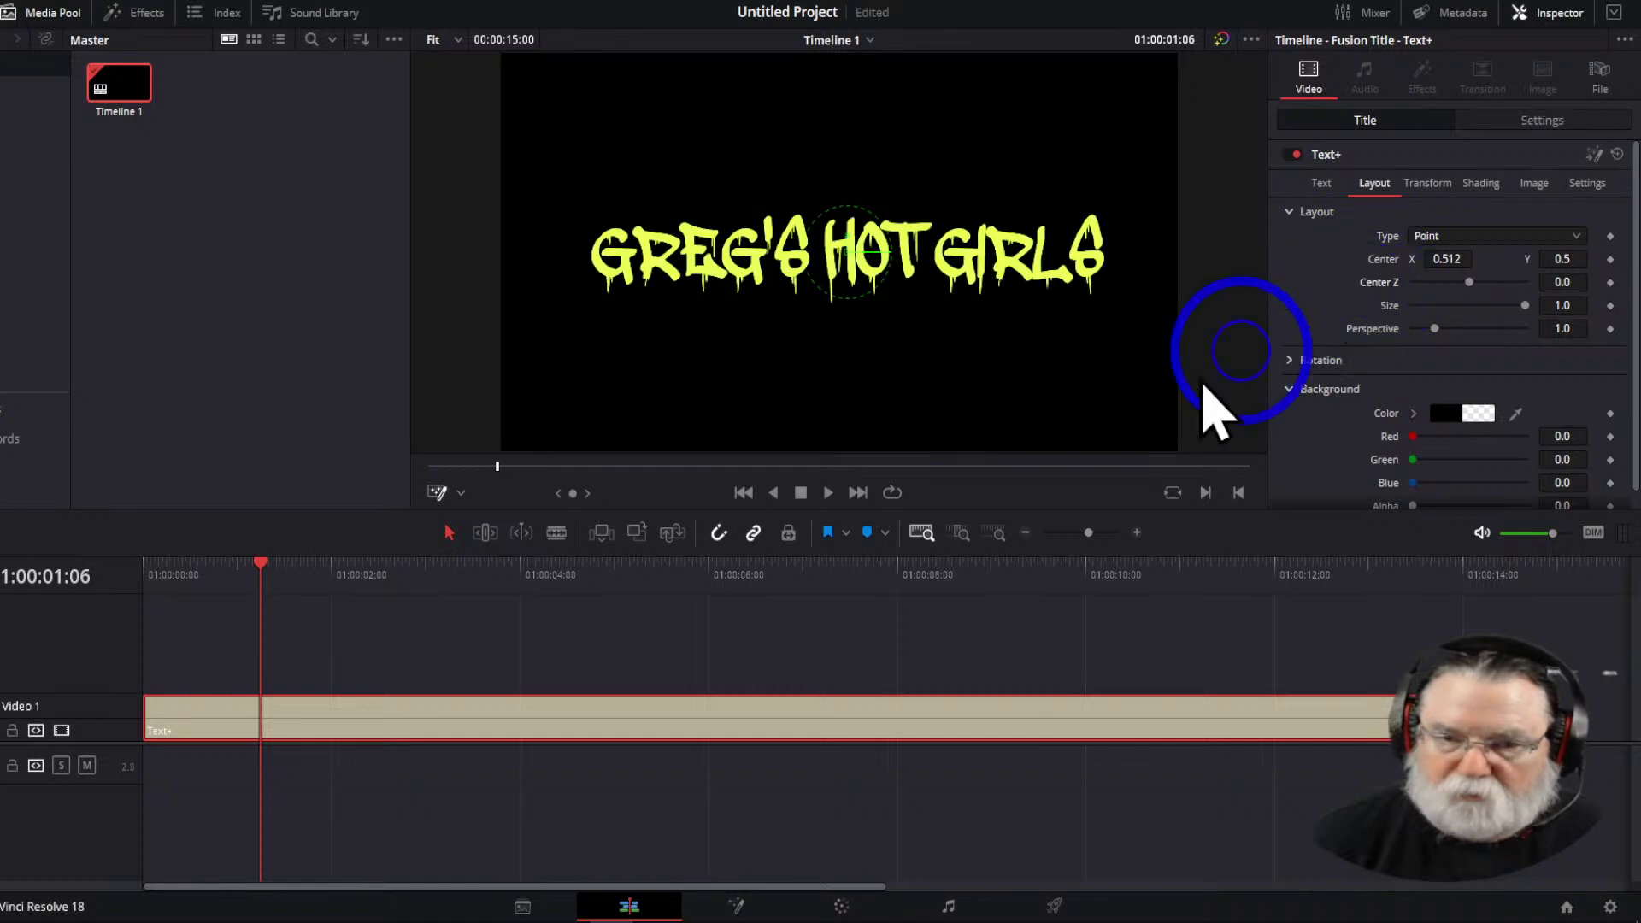
# Keyframe the title's Center Z at 5.0 on the first frame of the clip
pyautogui.moveTo(259, 567); pyautogui.dragTo(151, 575)
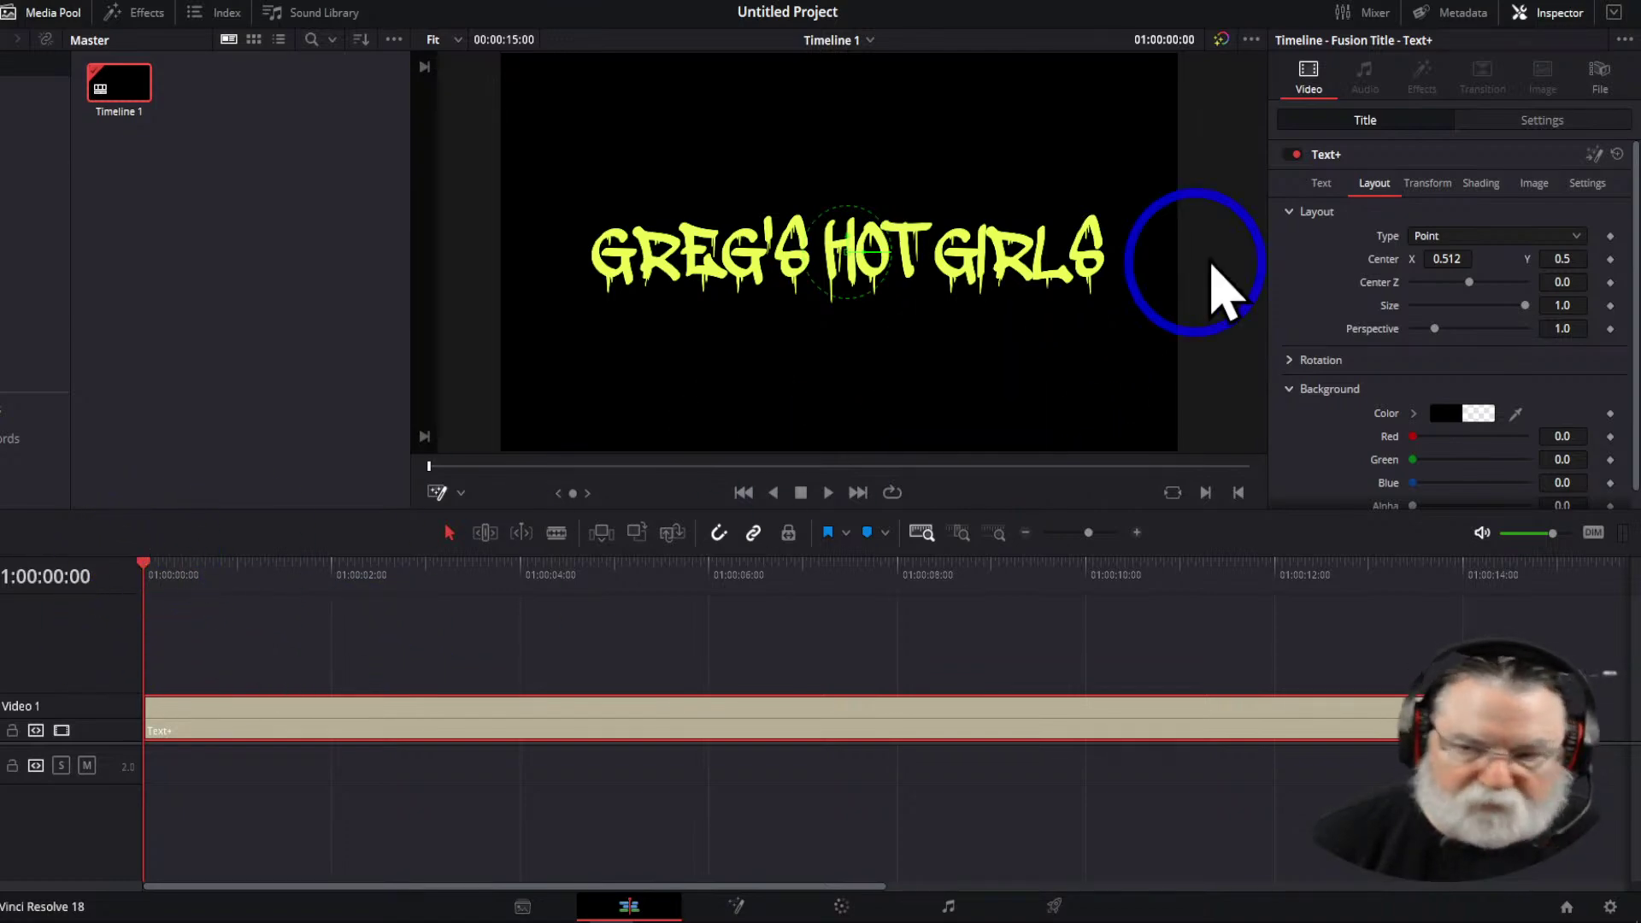
pyautogui.moveTo(1481, 284); pyautogui.dragTo(1538, 290)
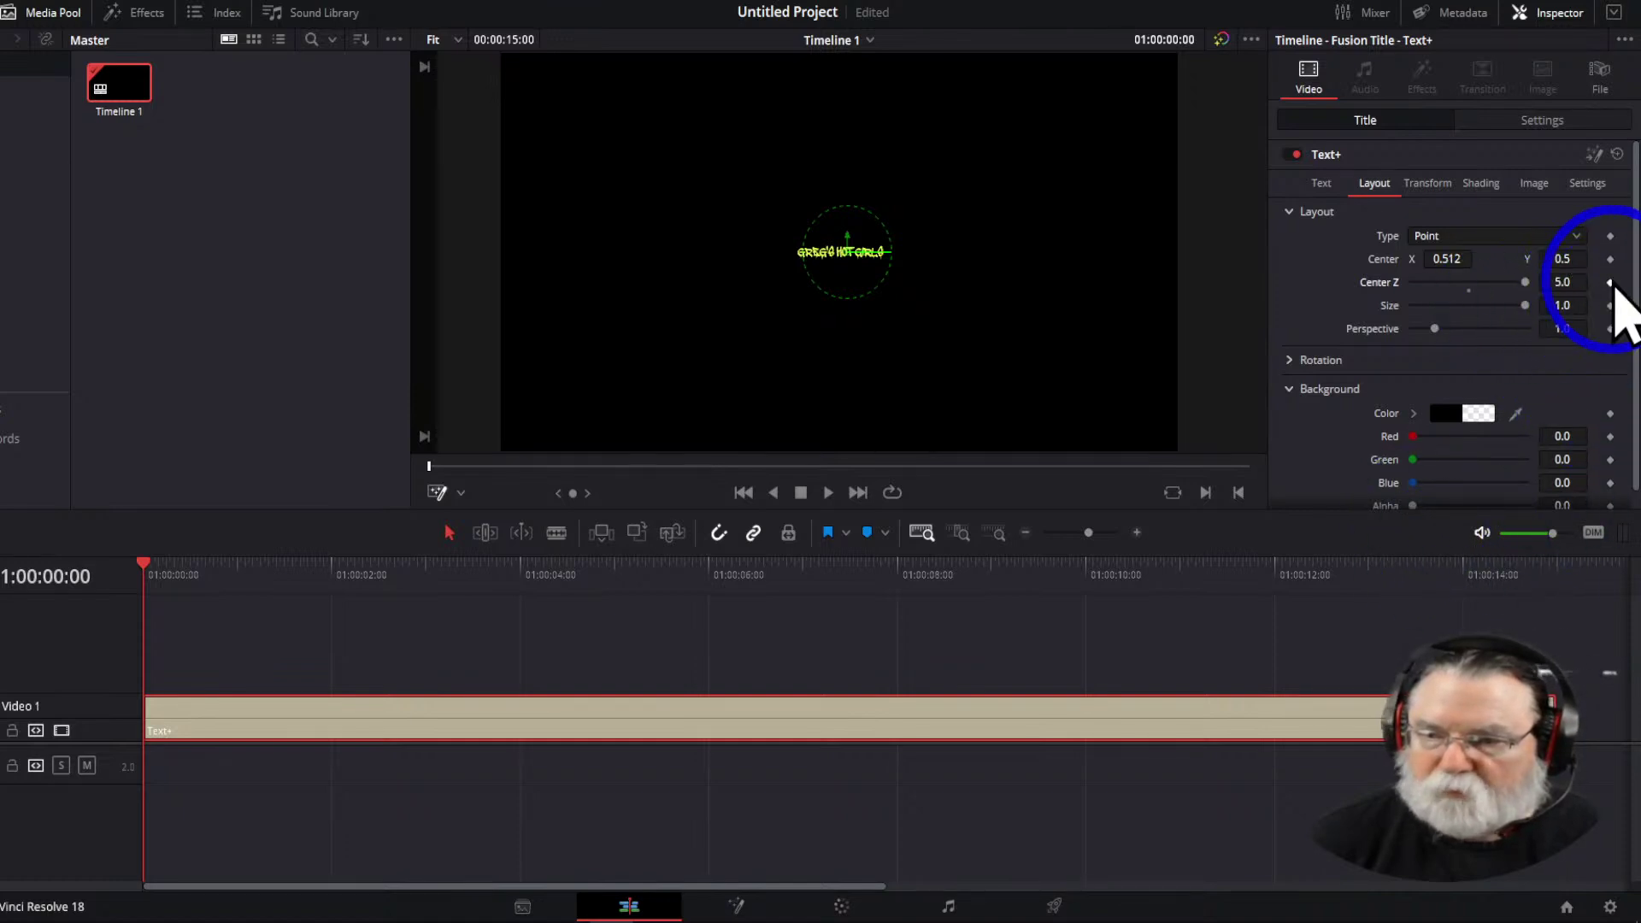
pyautogui.click(1610, 282)
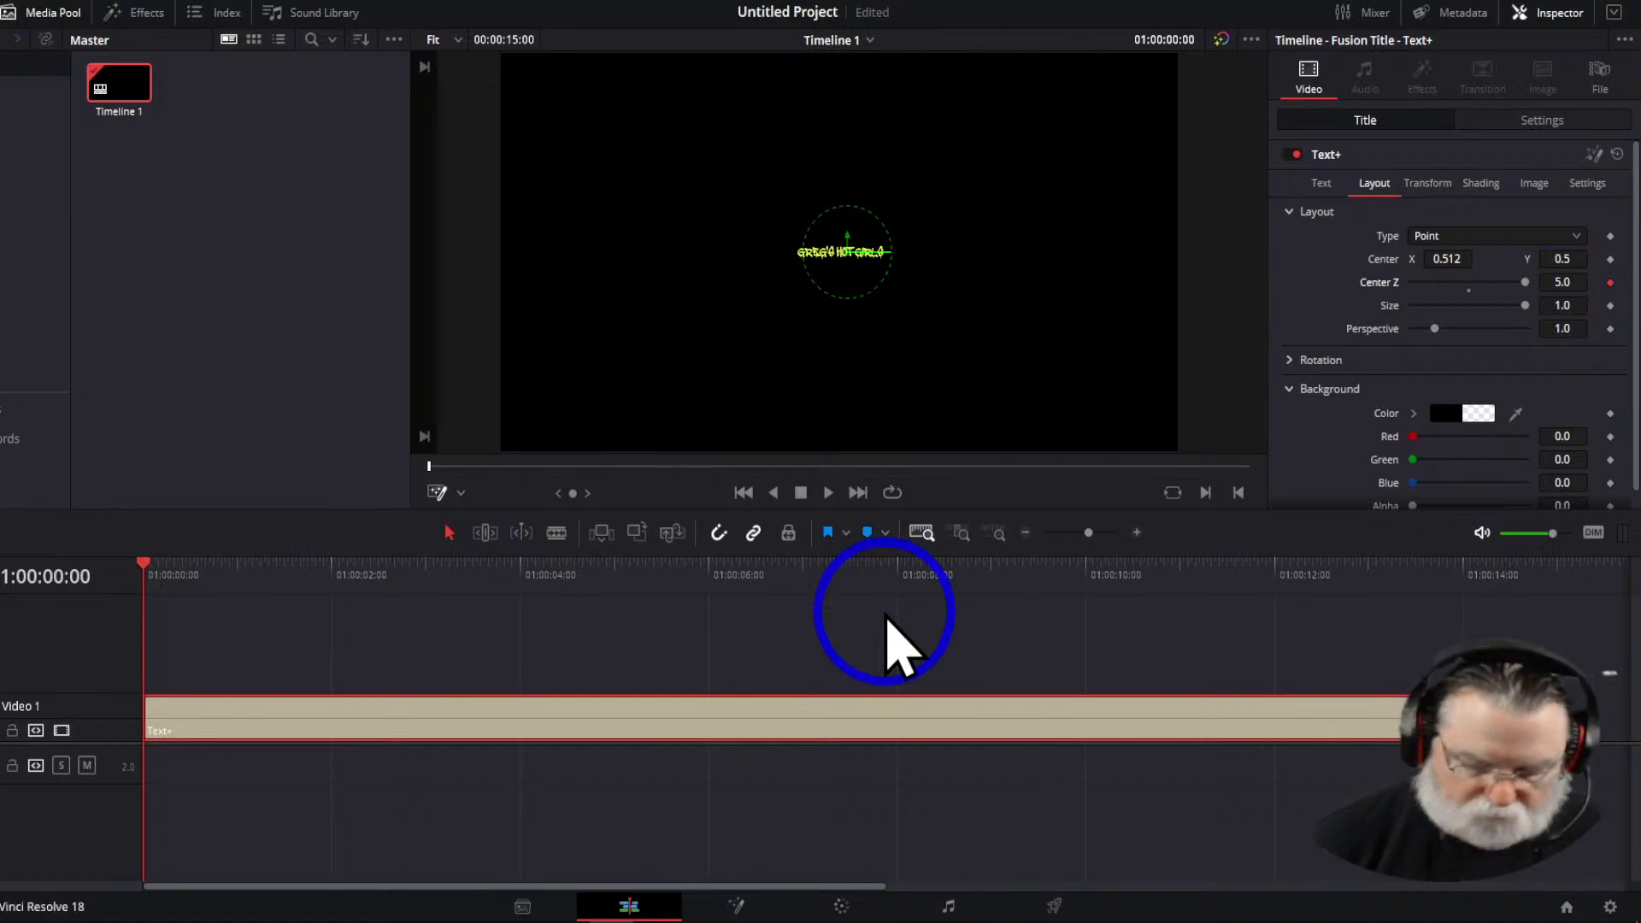
# Keyframe the title's Center Z at about 4.05 on frame 5 and about 3.41 on frame 10
pyautogui.press('Right')
pyautogui.press('Right')
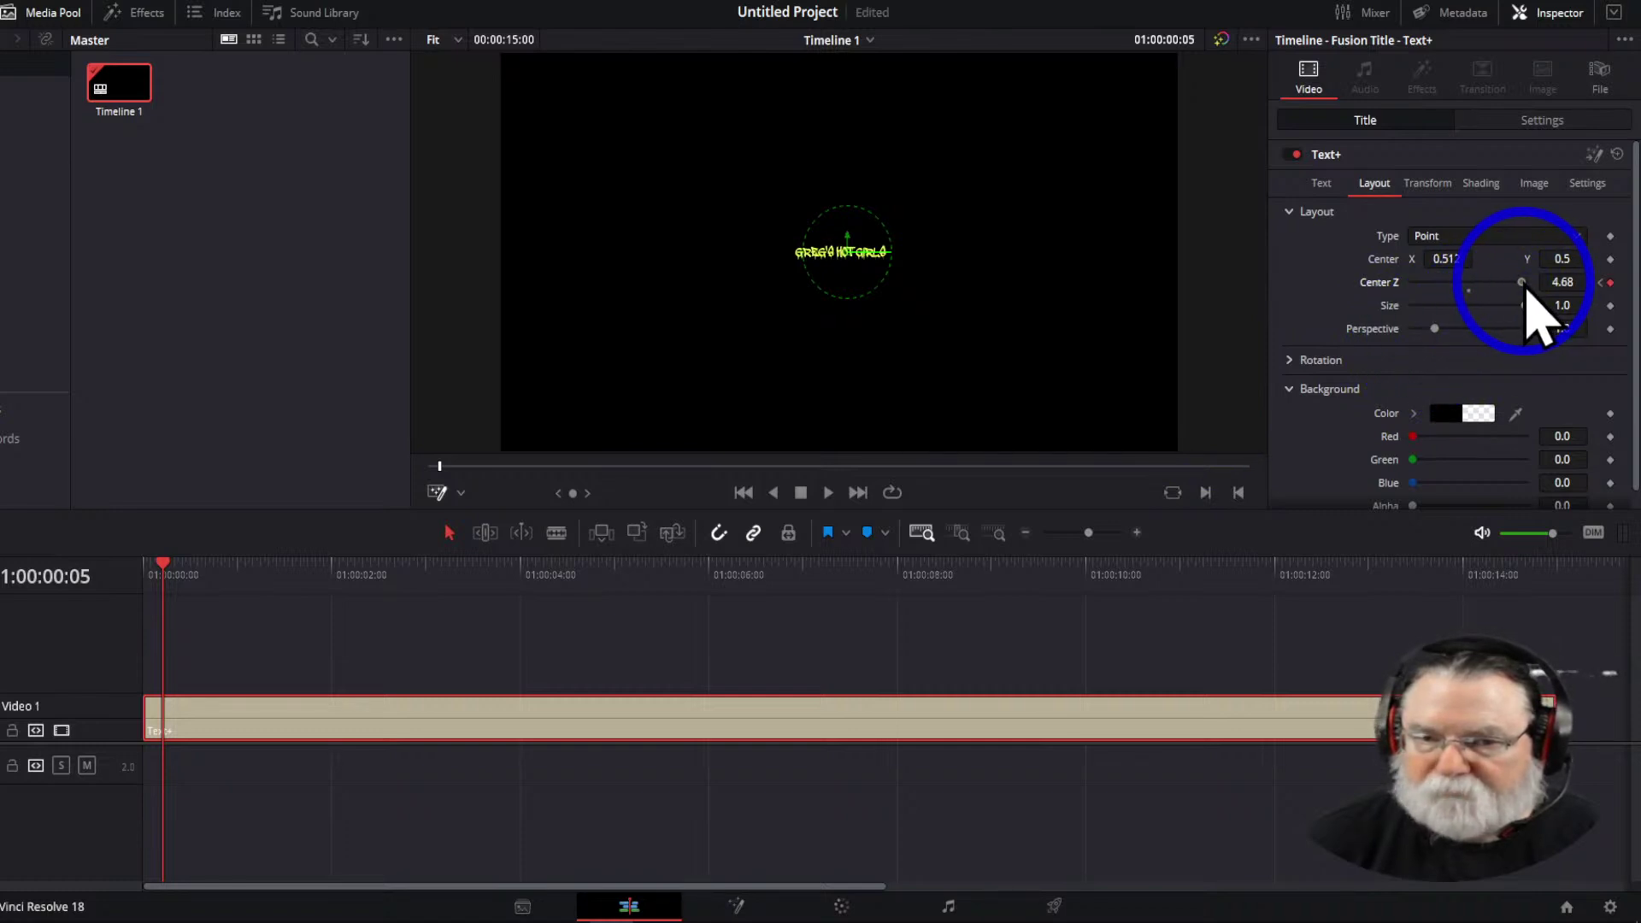
pyautogui.moveTo(1522, 291); pyautogui.dragTo(1503, 309)
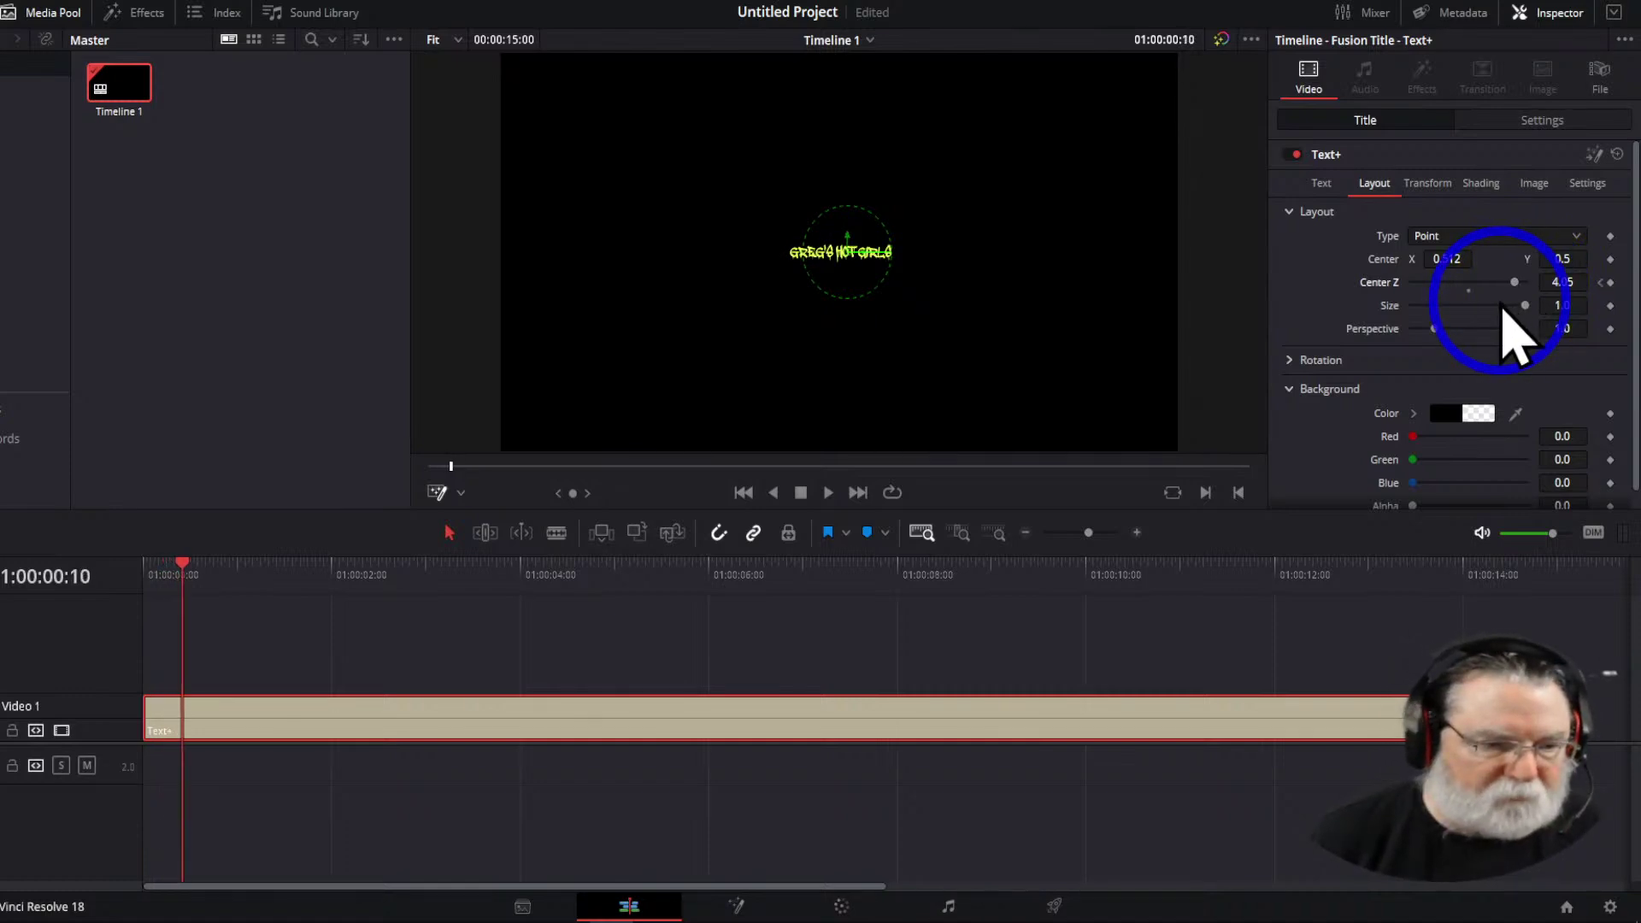
pyautogui.moveTo(1516, 288); pyautogui.dragTo(1508, 288)
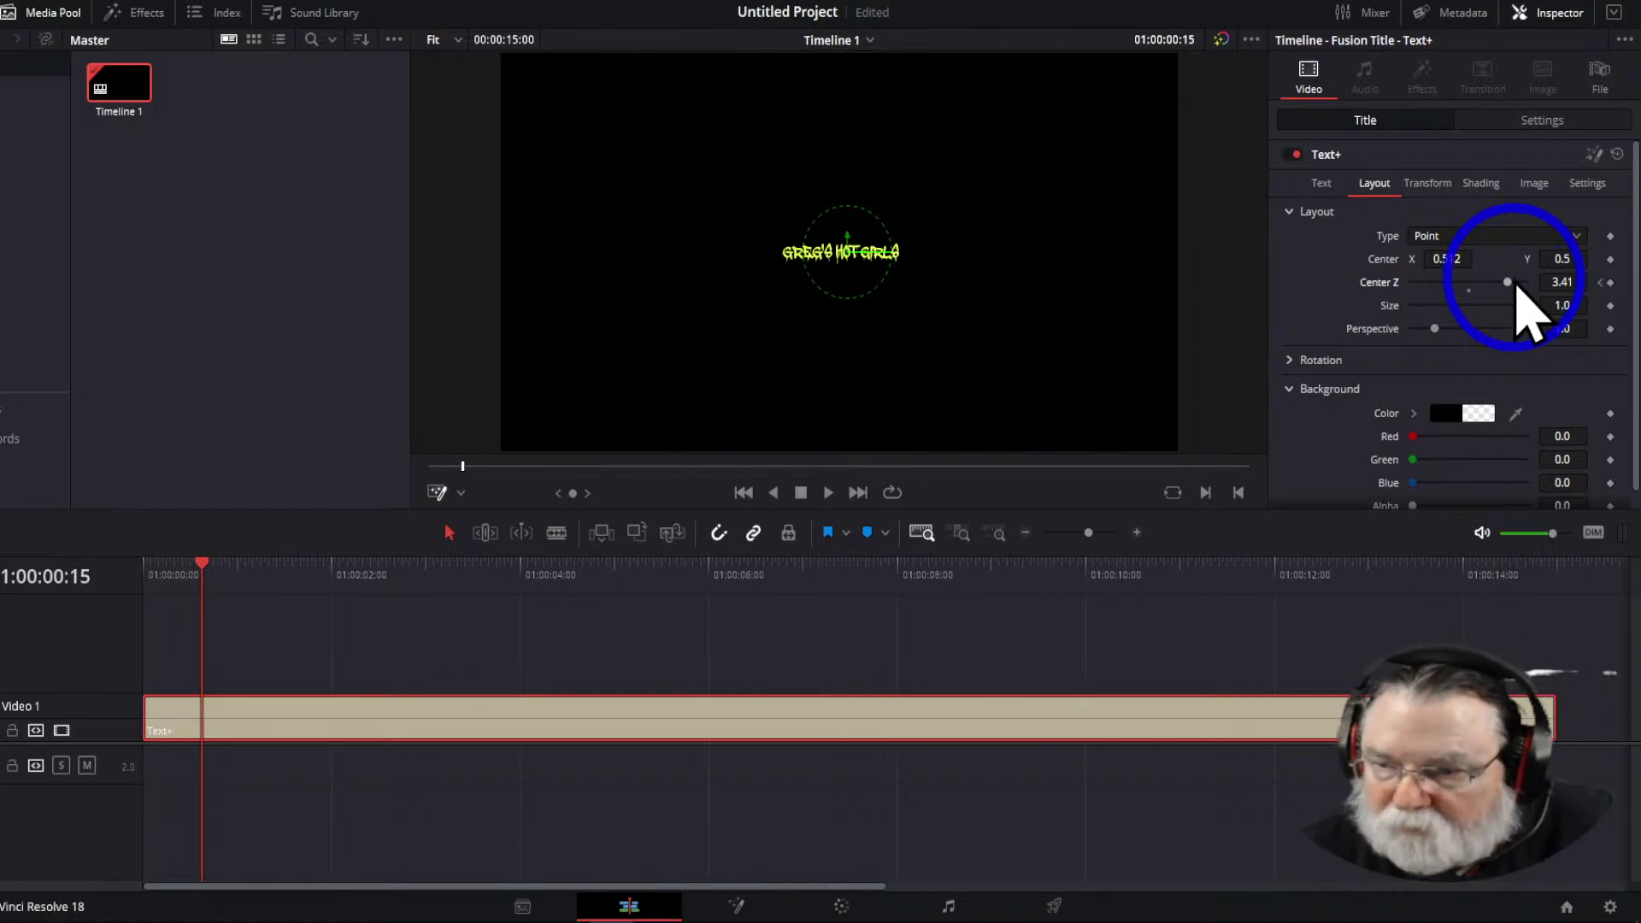
# Keyframe the title's Center Z at about 4.05 on frame 15 and about 2.3 on frame 20
pyautogui.moveTo(1509, 288); pyautogui.dragTo(1514, 288)
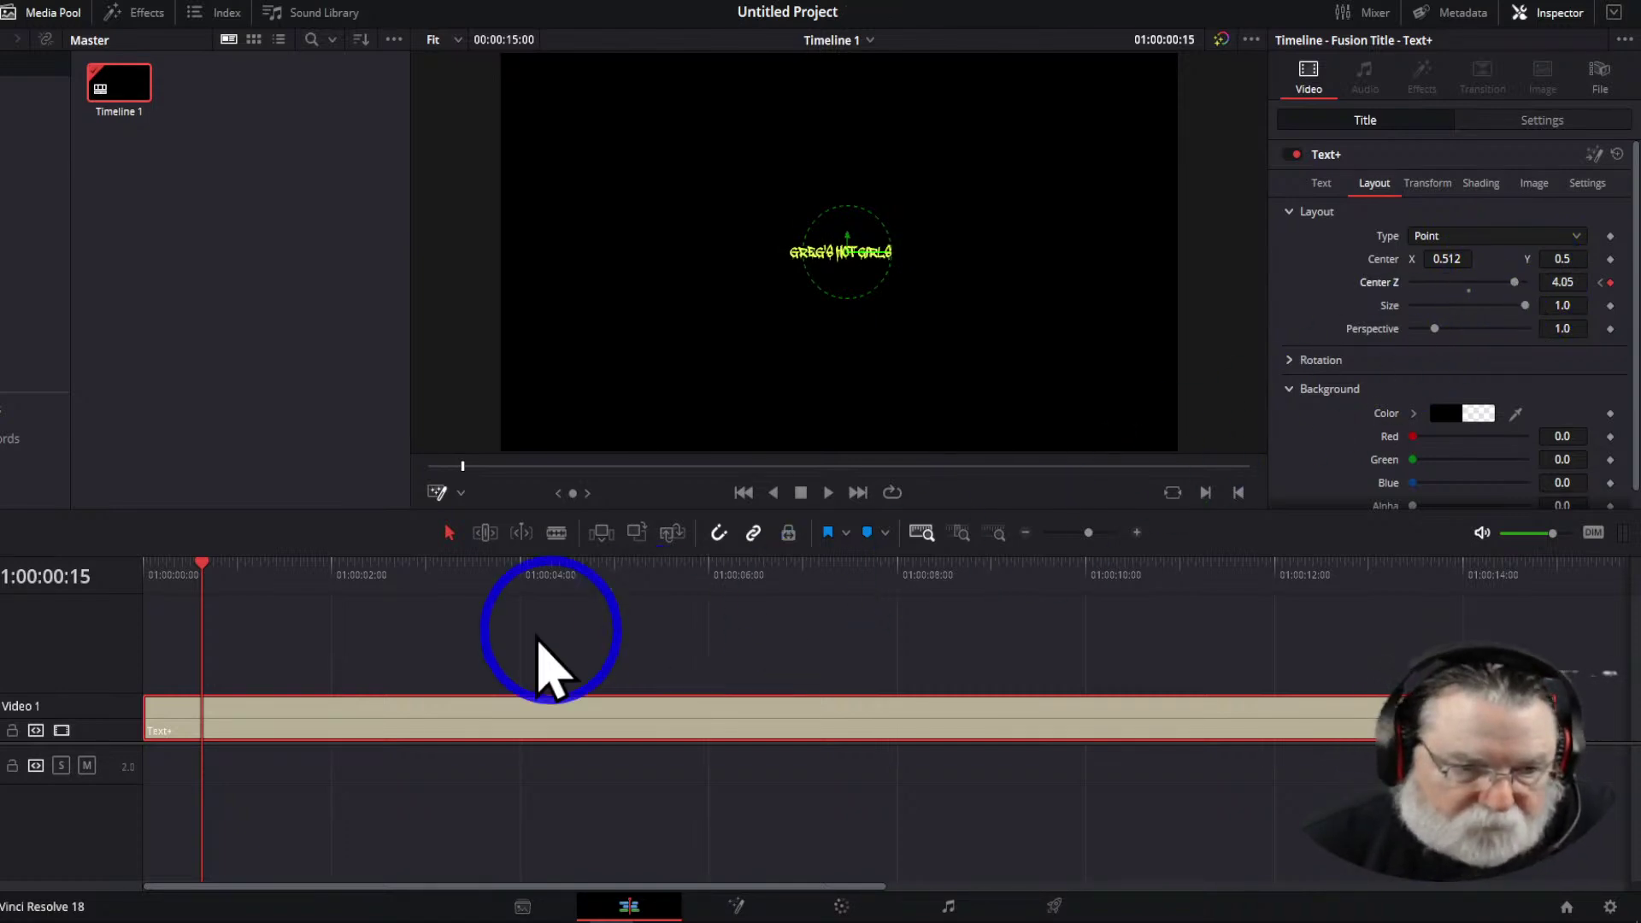
pyautogui.click(221, 609)
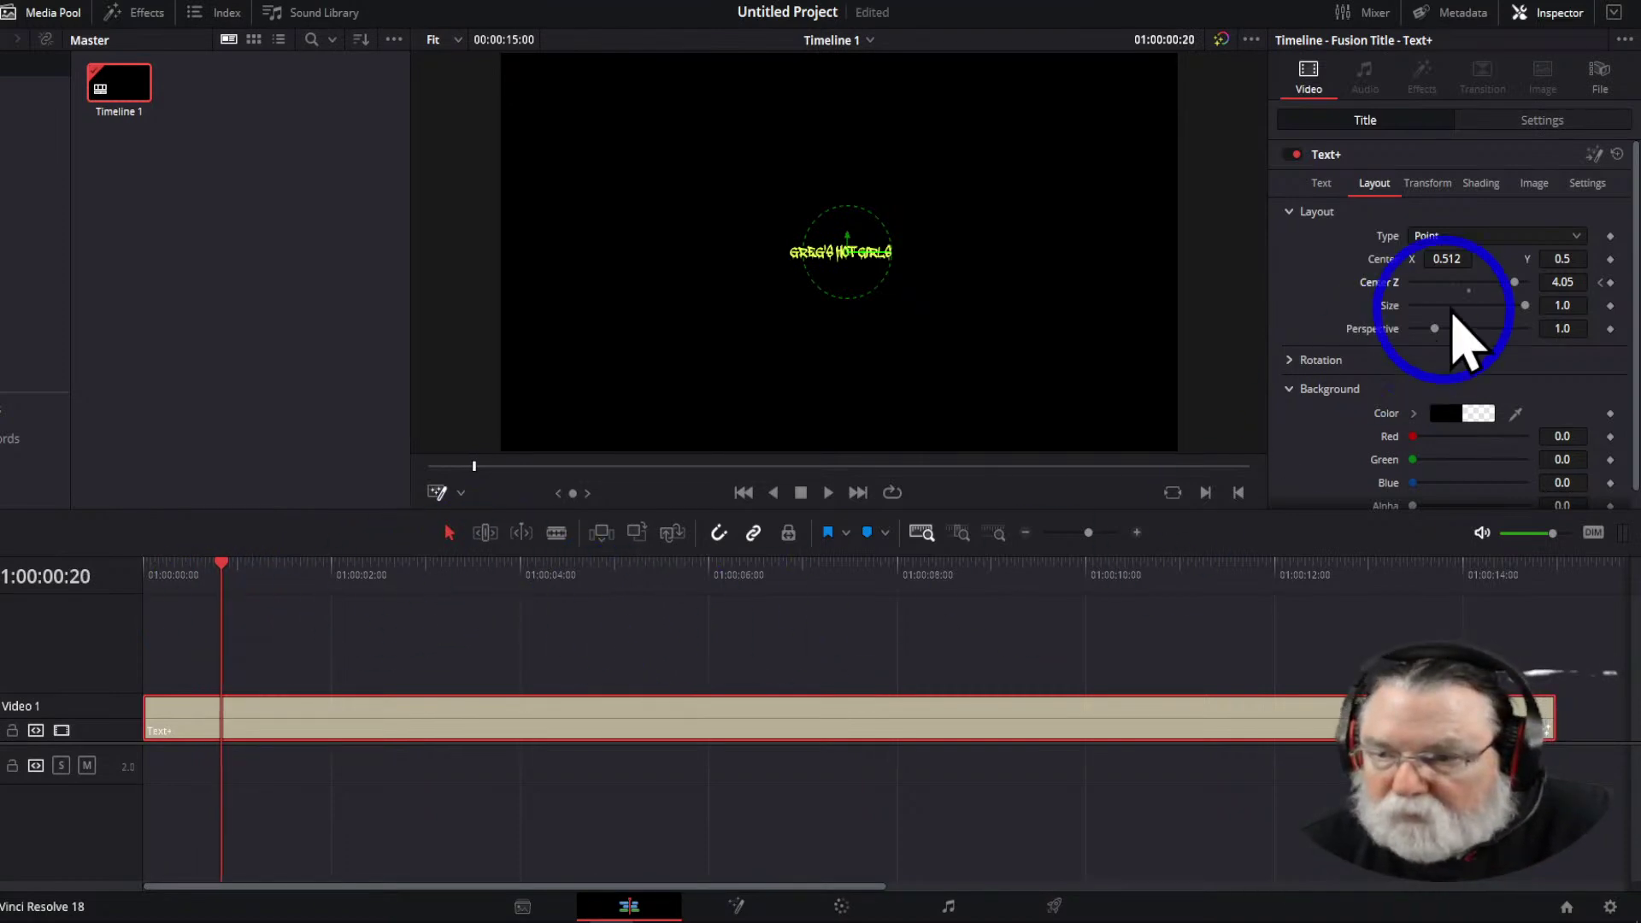
pyautogui.moveTo(1514, 282); pyautogui.dragTo(1496, 284)
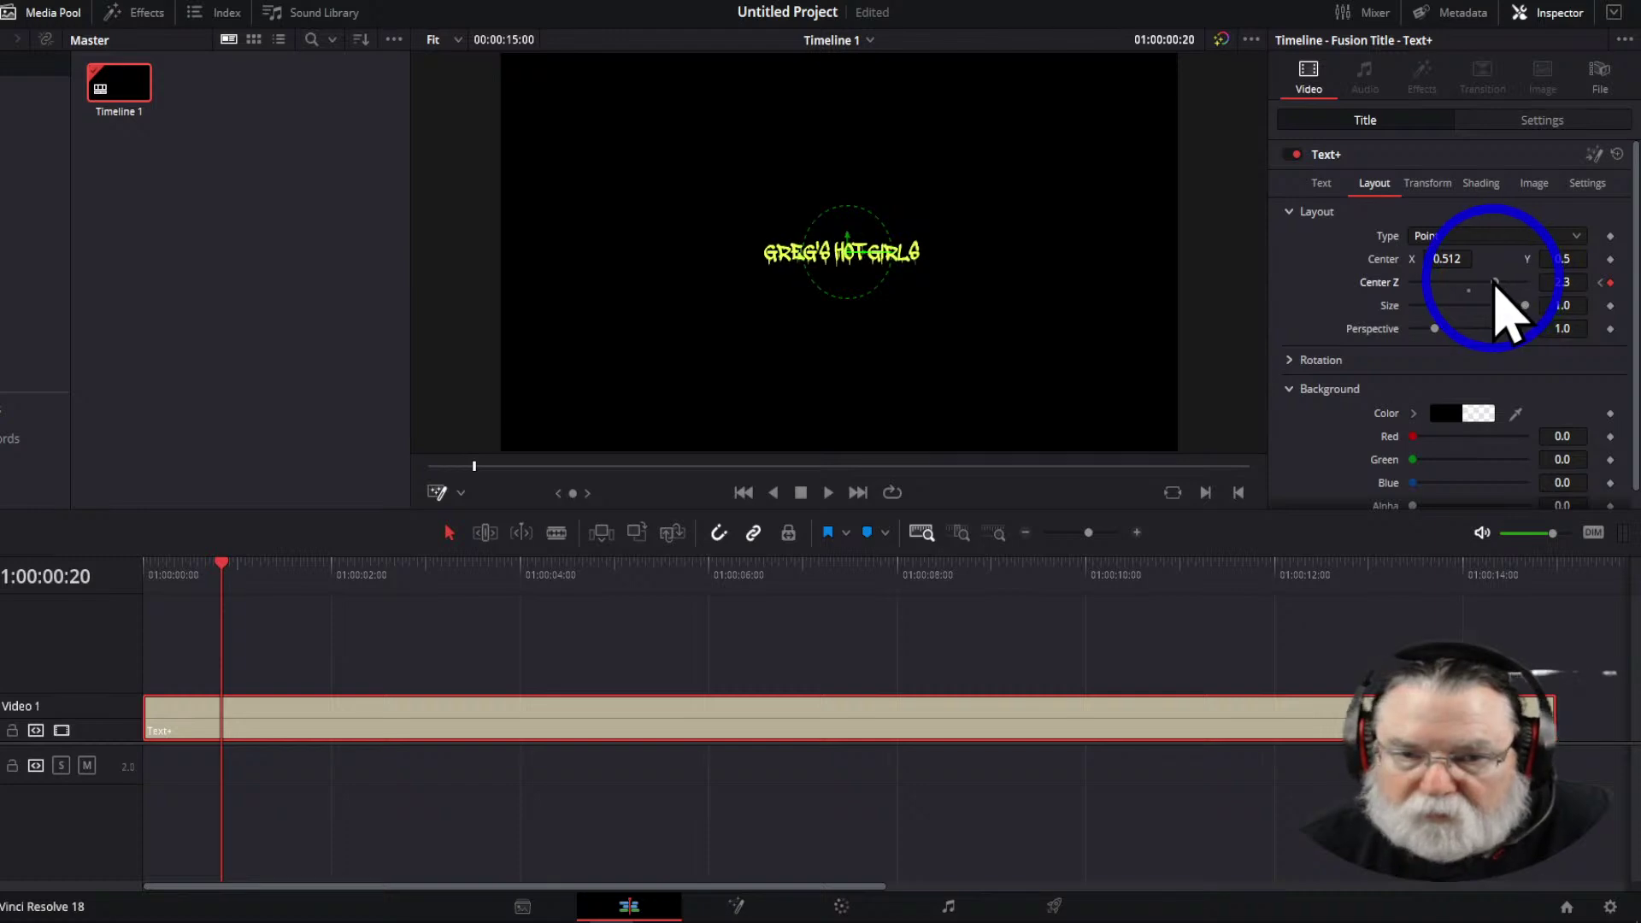
# Keyframe the title's Center Z at about 1.35 at 01:00:01:05 on the timeline
pyautogui.press('Right')
pyautogui.press('Right')
pyautogui.press('Right')
pyautogui.press('Right')
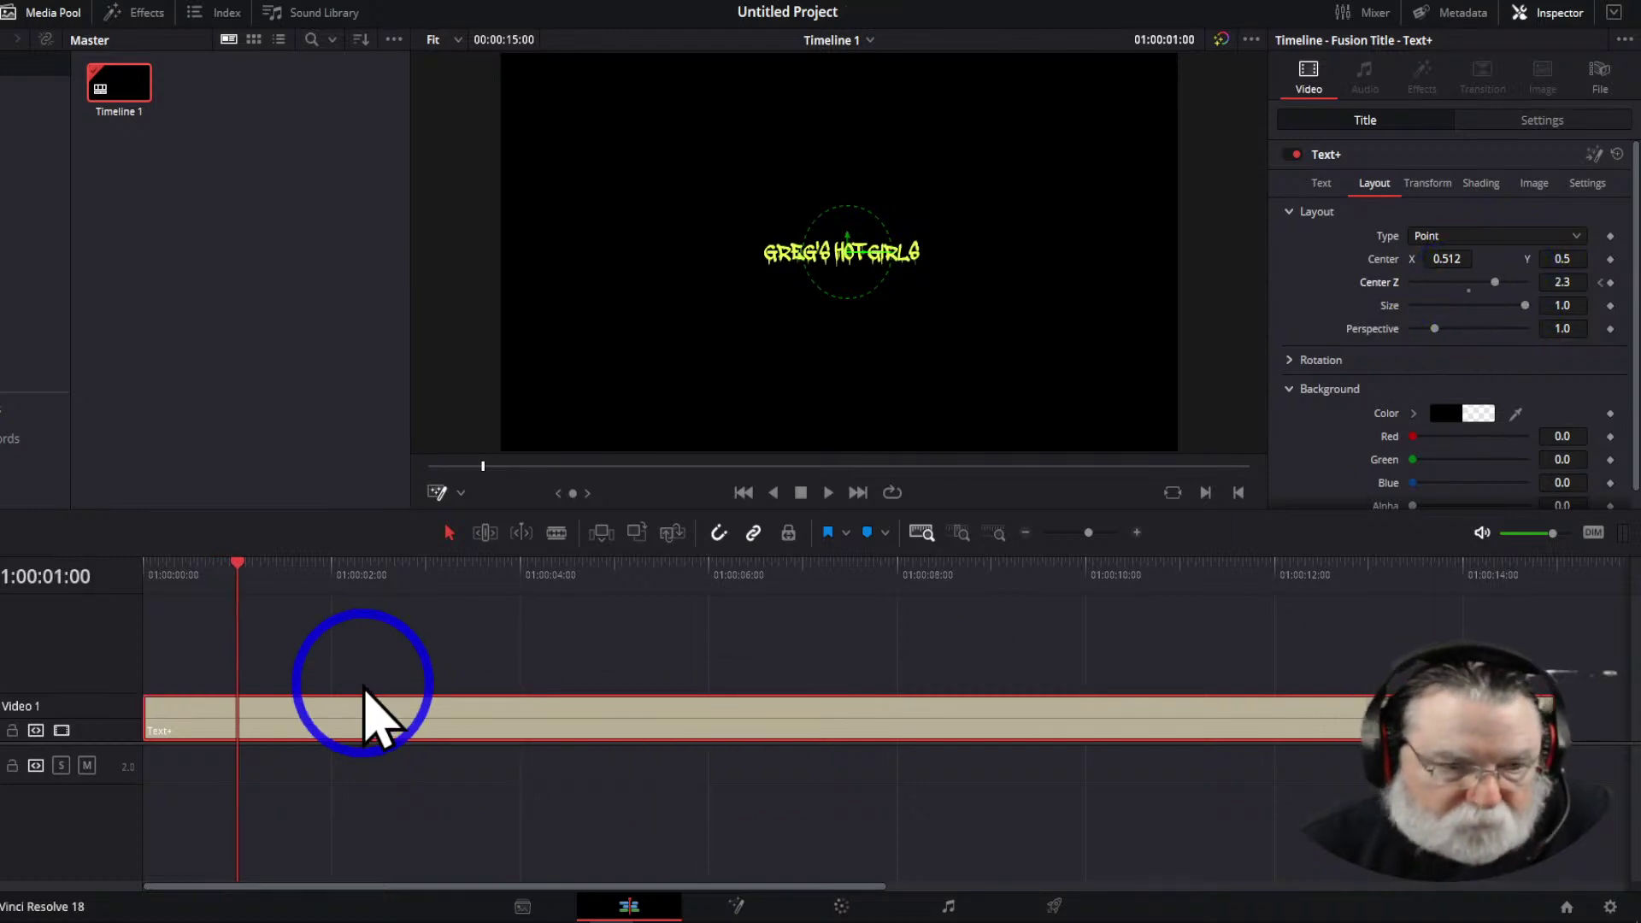
pyautogui.press('Right')
pyautogui.press('Right')
pyautogui.press('Right')
pyautogui.press('Right')
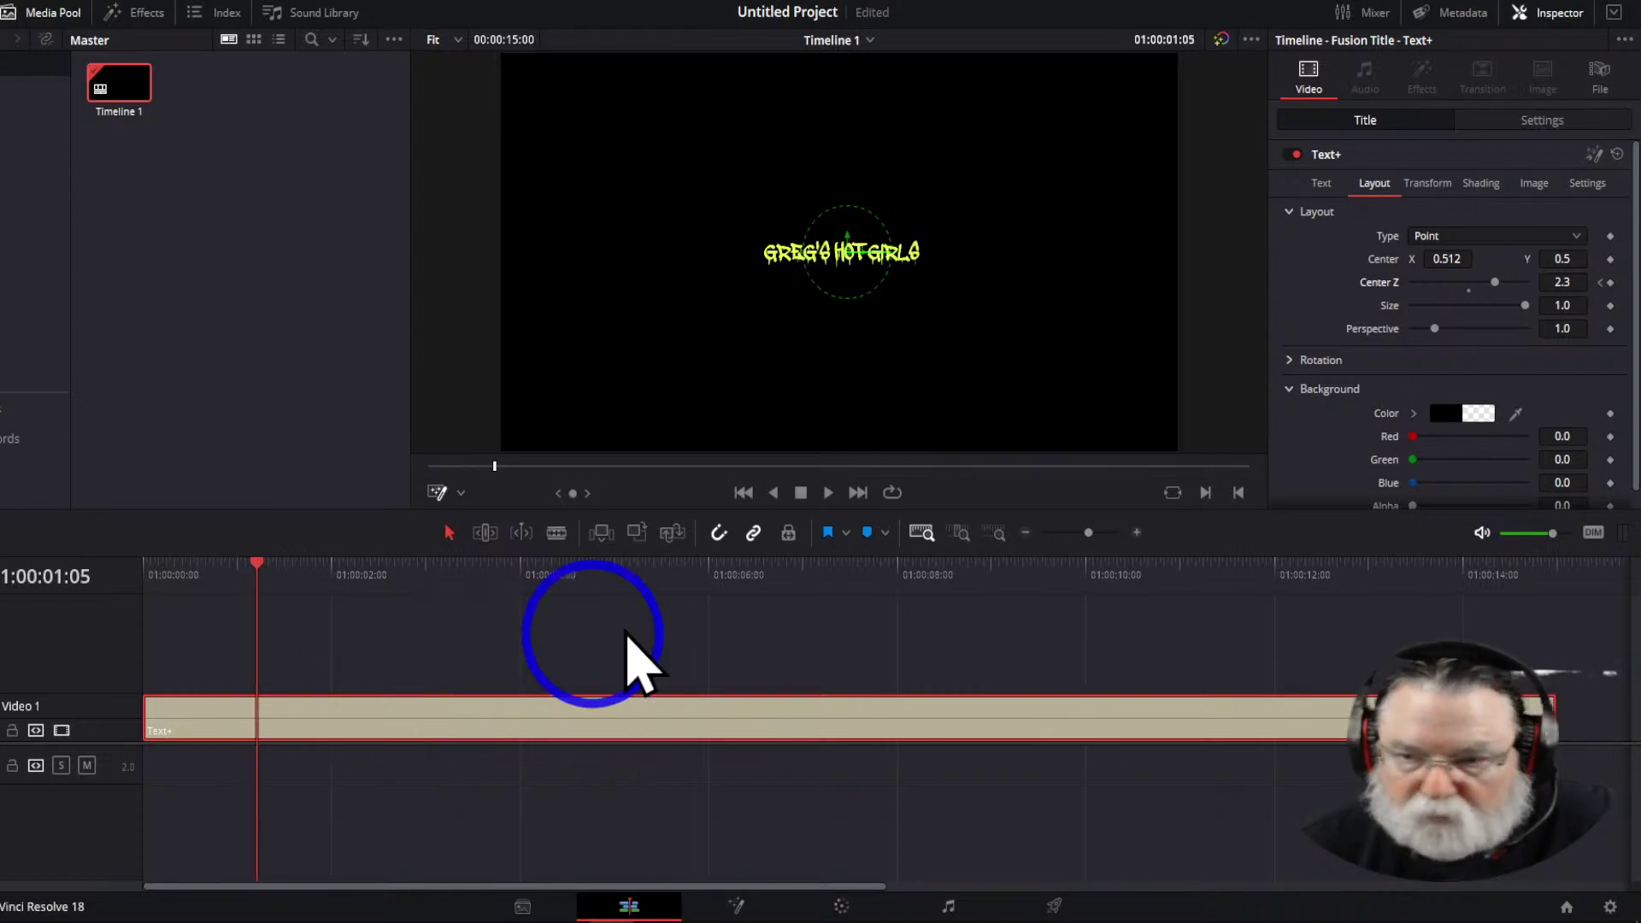
pyautogui.moveTo(1496, 289); pyautogui.dragTo(1484, 292)
# Keyframe the title's Center Z at about 2.54 at 01:00:01:15 on the timeline
pyautogui.press('Right')
pyautogui.press('Right')
pyautogui.press('Right')
pyautogui.press('Right')
pyautogui.press('Right')
pyautogui.press('Right')
pyautogui.press('Right')
pyautogui.press('Right')
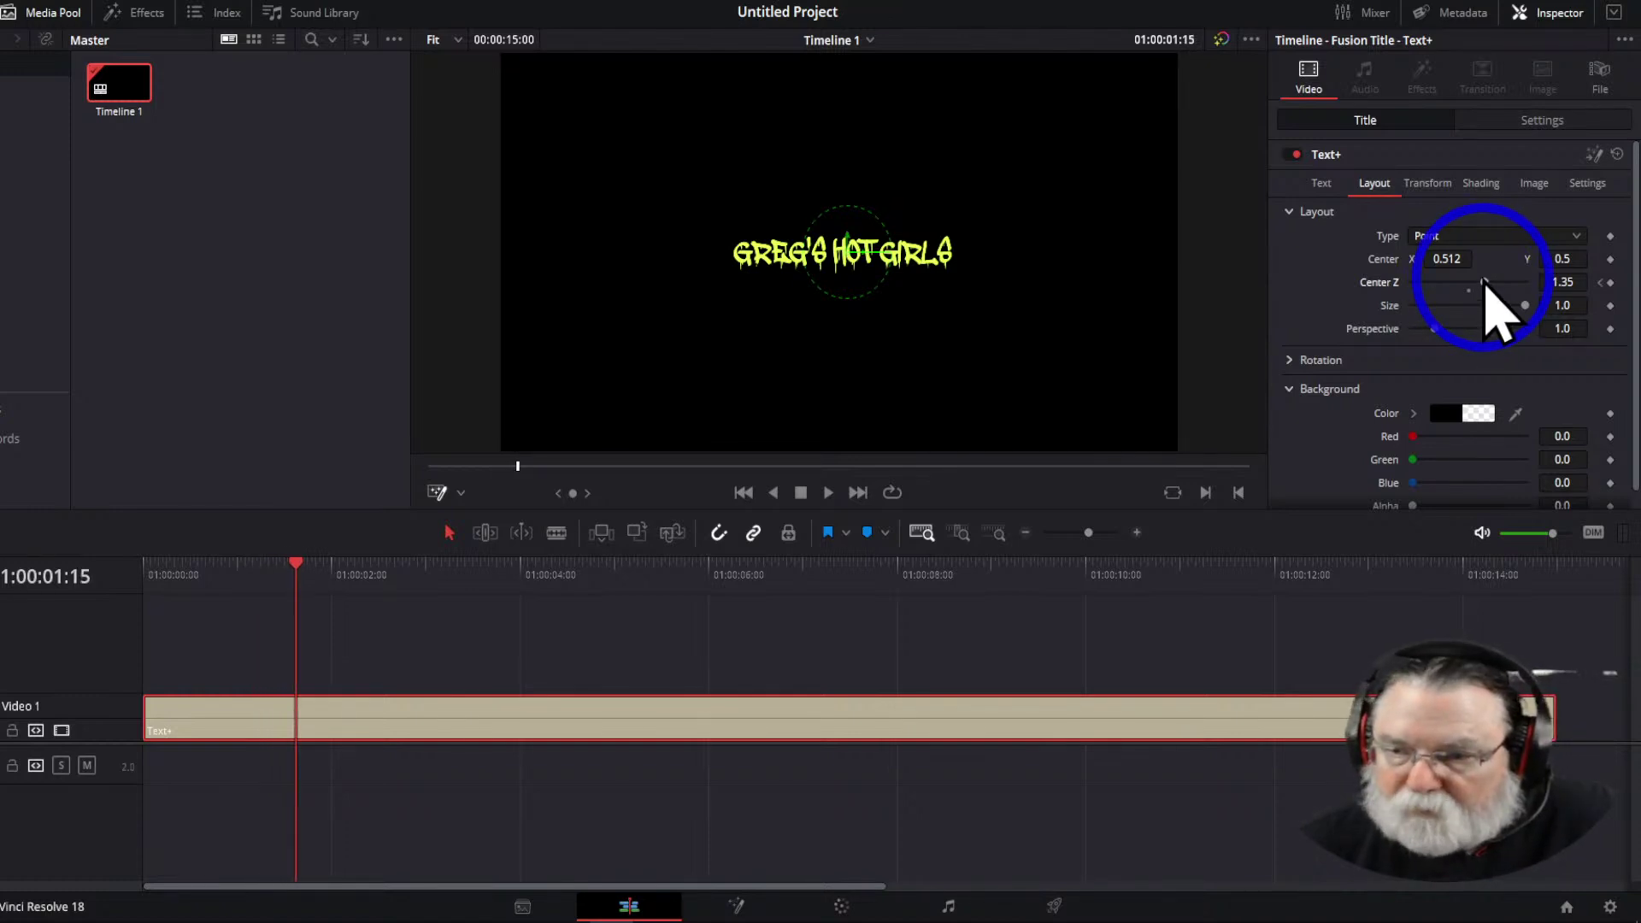
pyautogui.moveTo(1484, 289); pyautogui.dragTo(1498, 293)
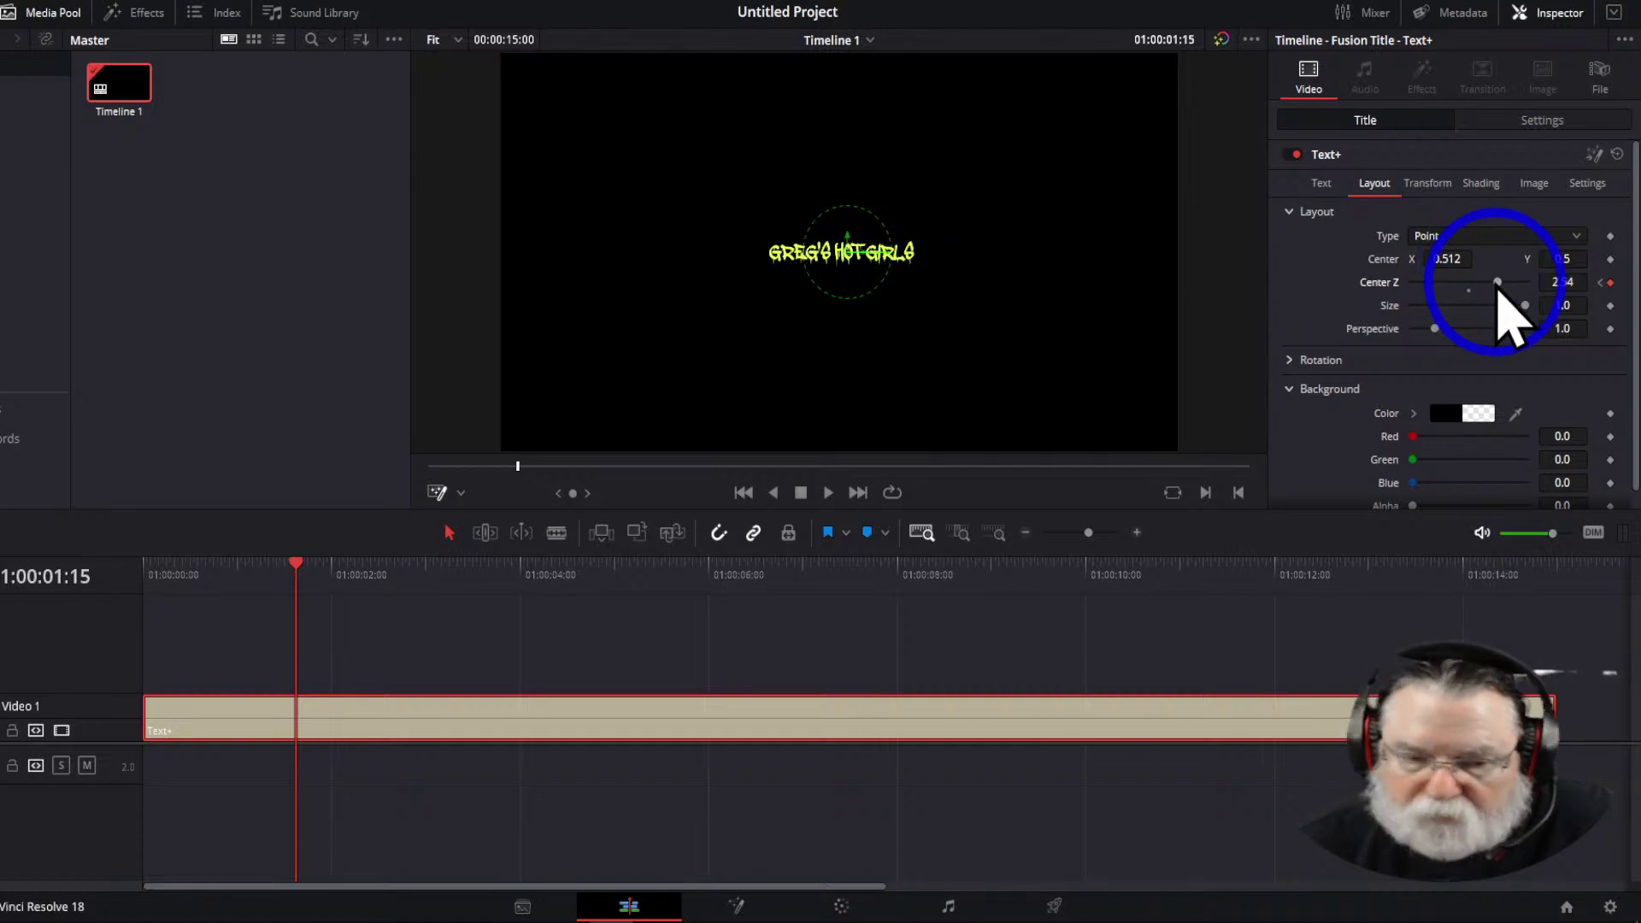
# Move to 01:00:02:10 and reset the title's Center Z to its default of 0.0 as a keyframe
pyautogui.press('Right')
pyautogui.press('Right')
pyautogui.press('Right')
pyautogui.press('Right')
pyautogui.press('Right')
pyautogui.press('Right')
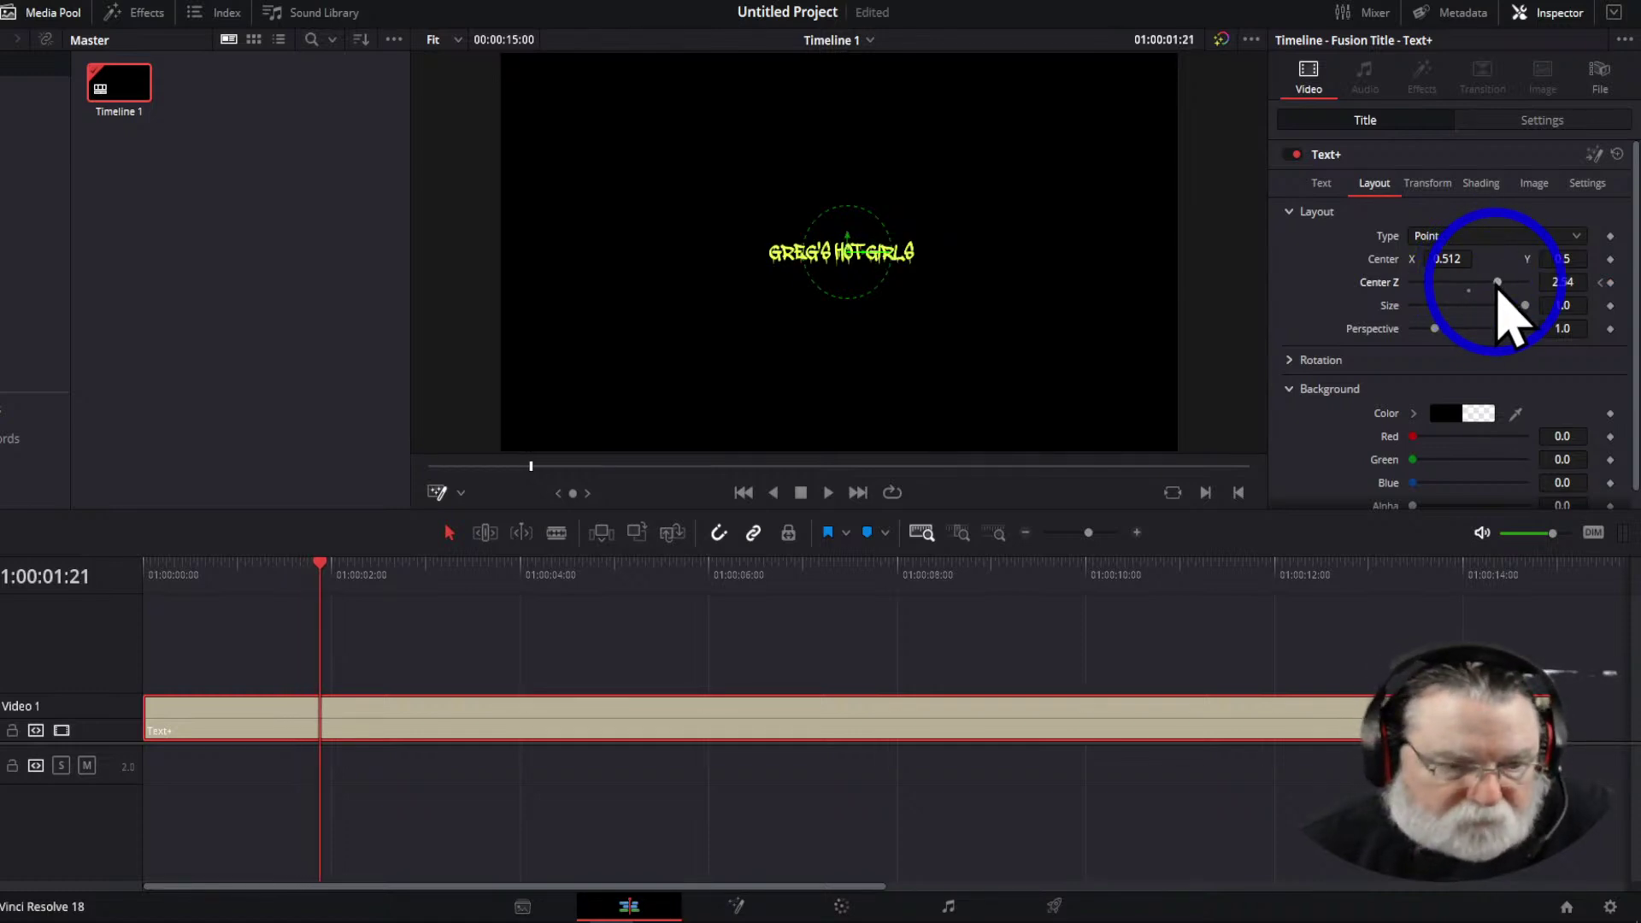
pyautogui.press('Right')
pyautogui.press('Right')
pyautogui.press('Right')
pyautogui.press('Right')
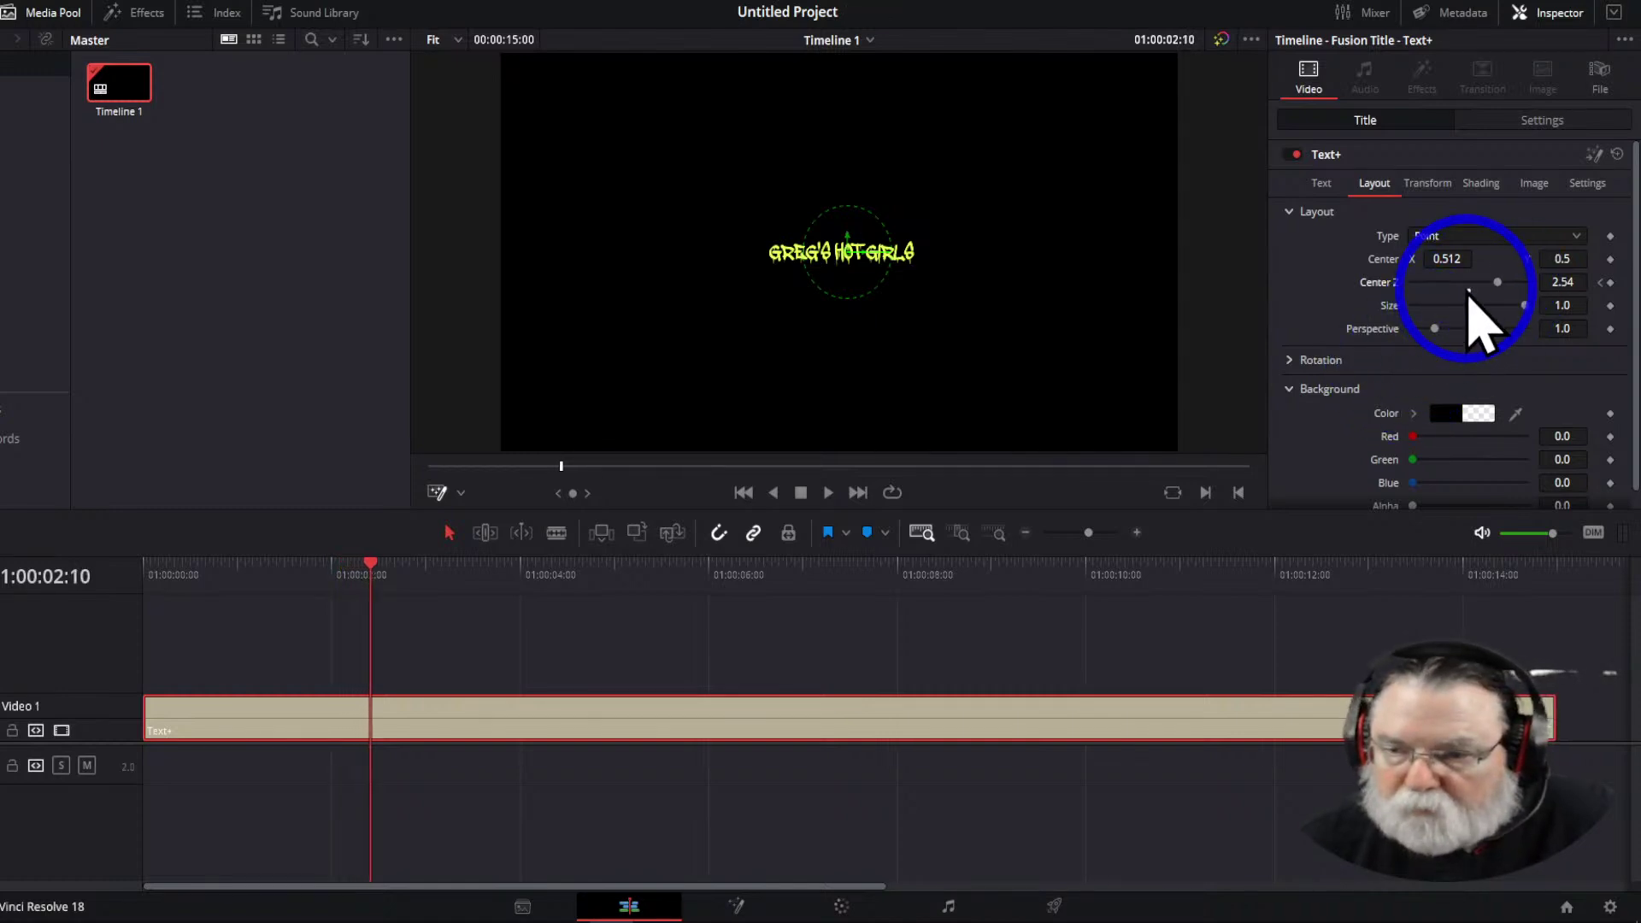
pyautogui.doubleClick(1468, 283)
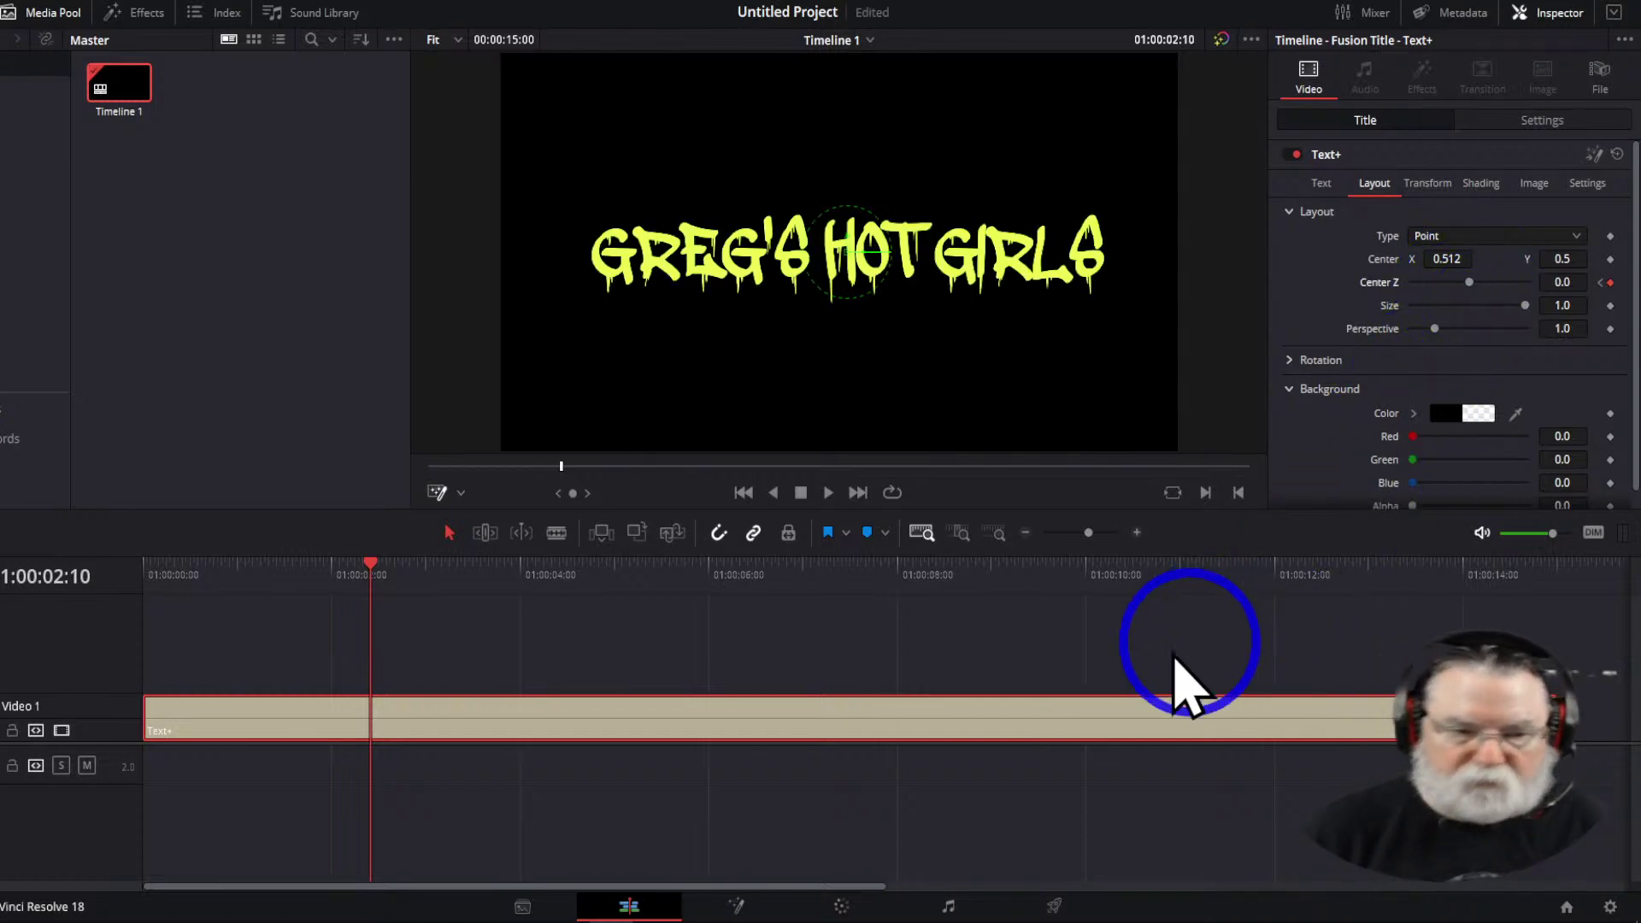
# Play the title's Center Z animation from the start of the timeline, and stop at about eight seconds
pyautogui.click(744, 493)
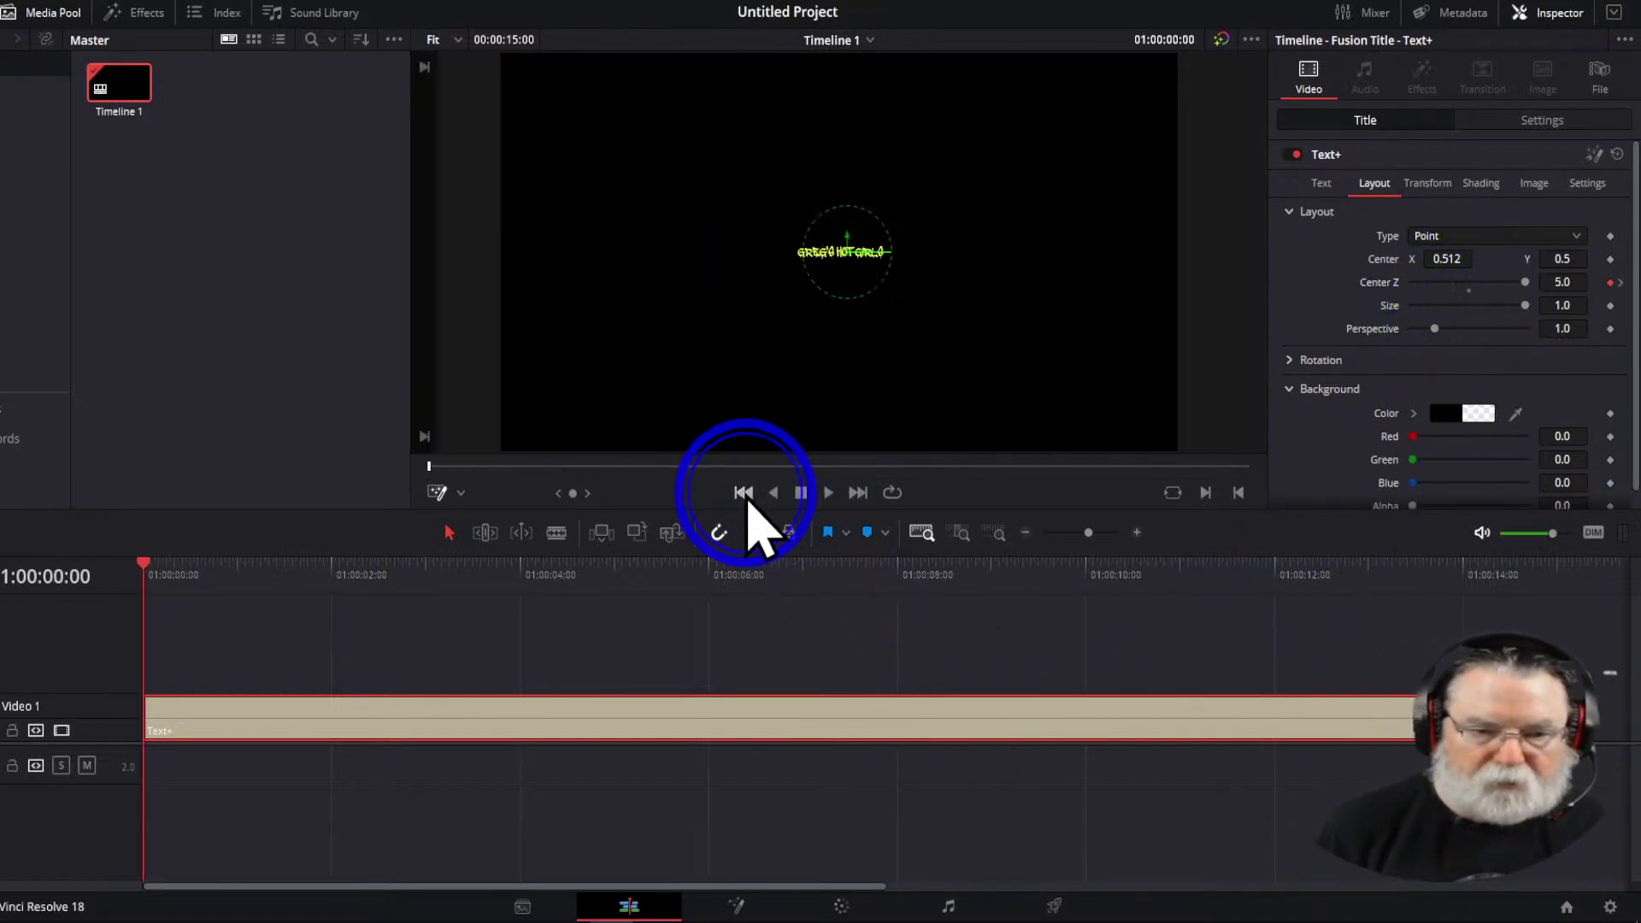
pyautogui.click(829, 494)
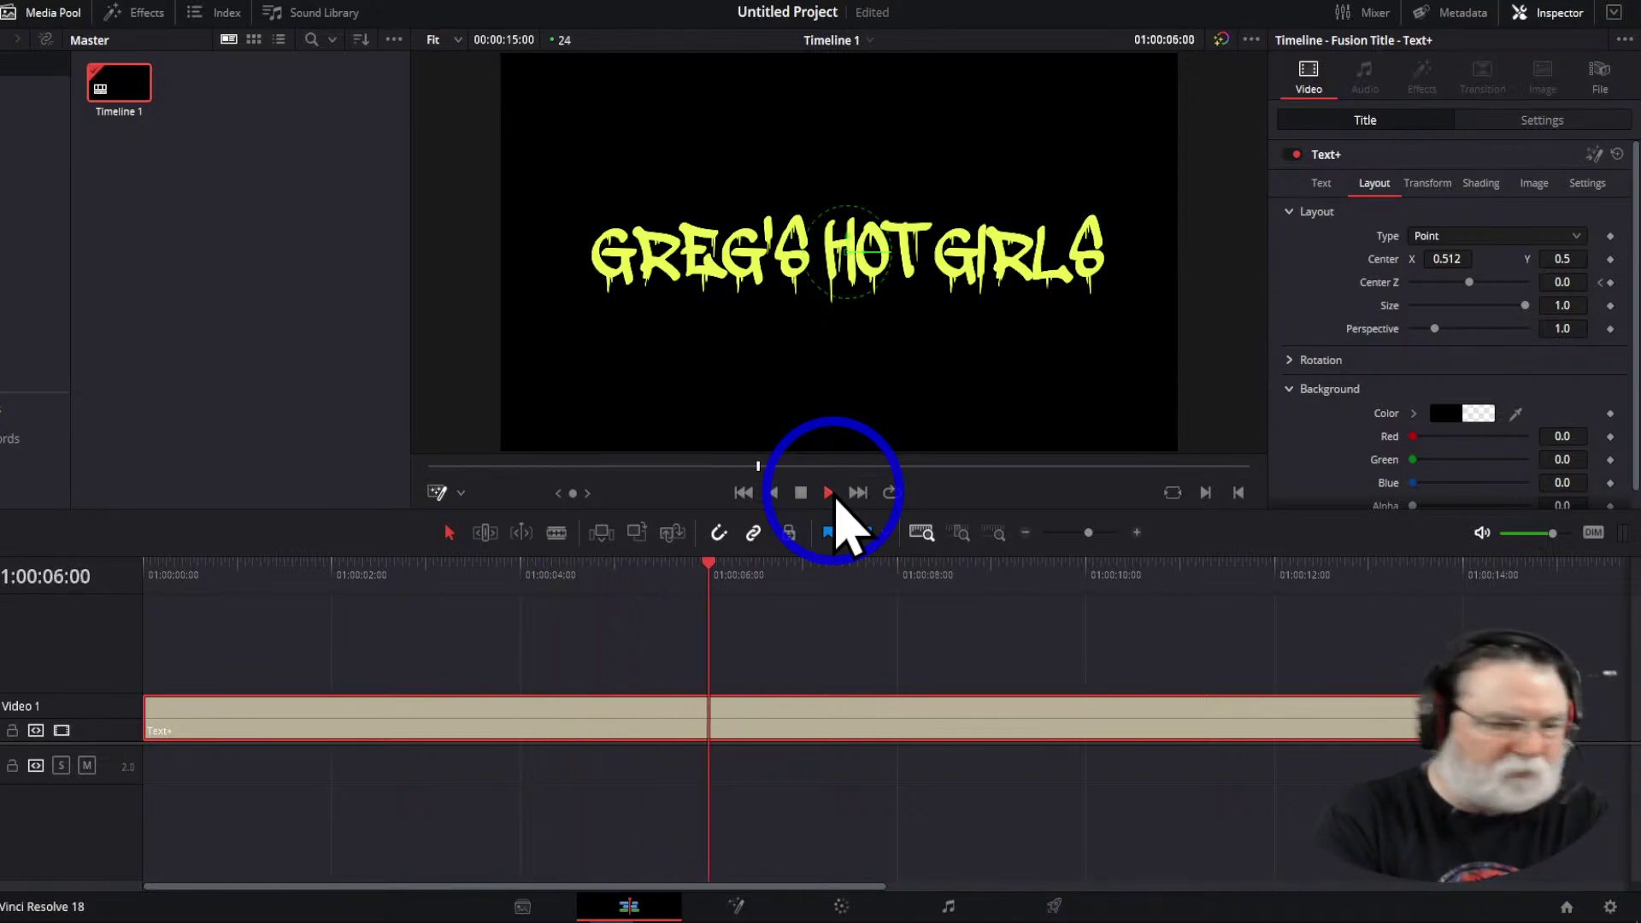
pyautogui.click(800, 493)
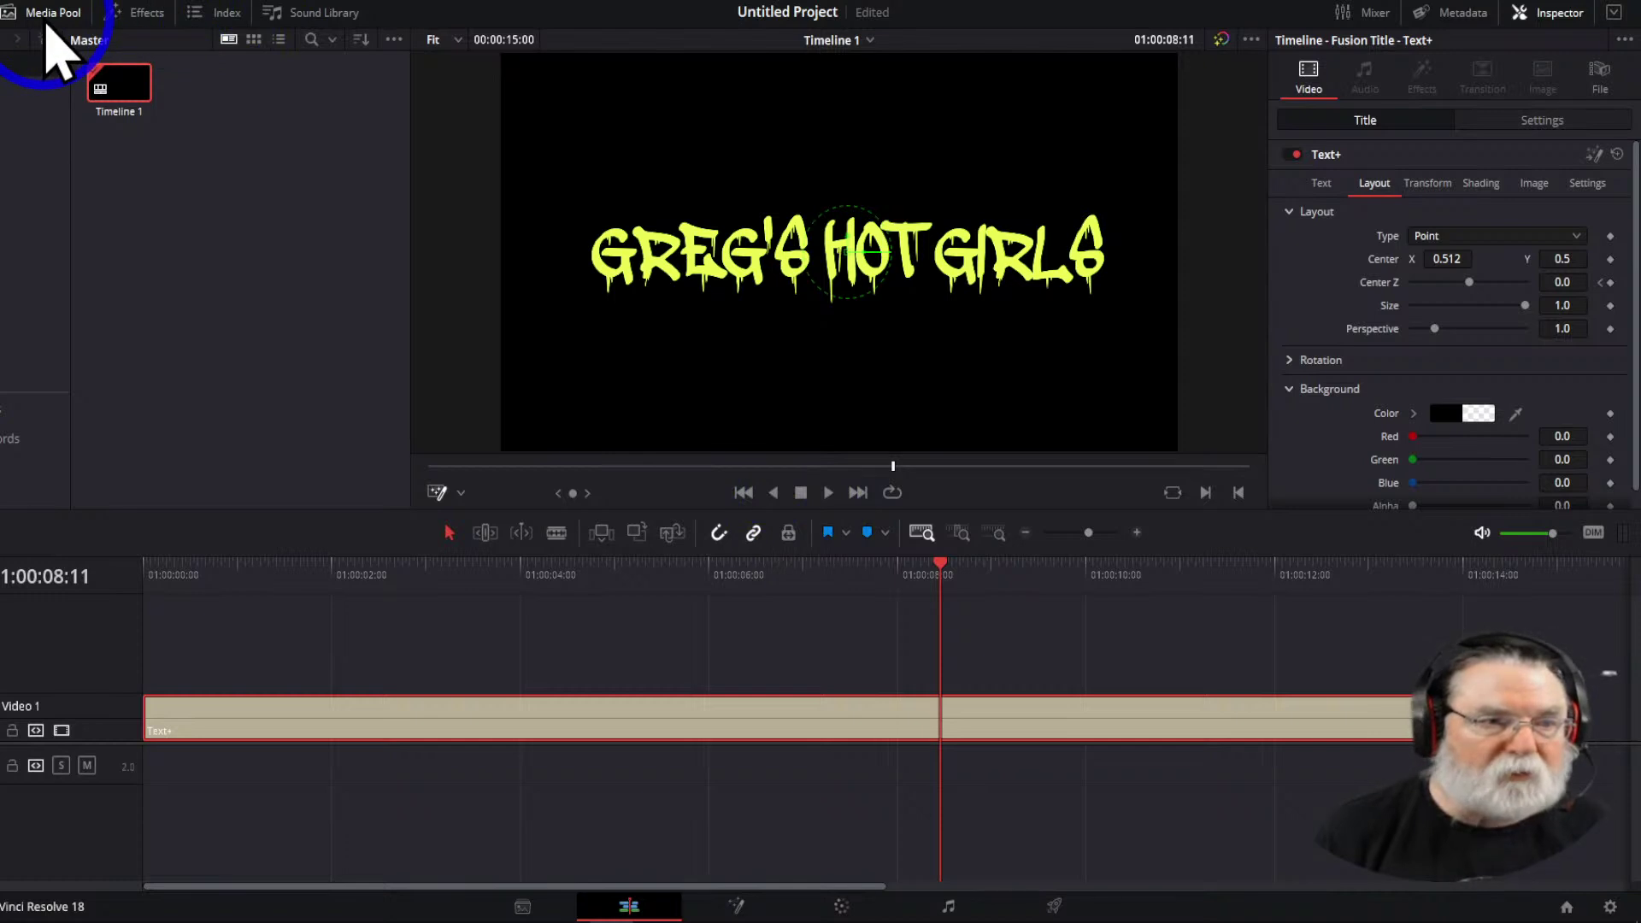
# Start importing media into the Master bin and browse to the Downloads folder
pyautogui.click(43, 13)
pyautogui.rightClick(70, 192)
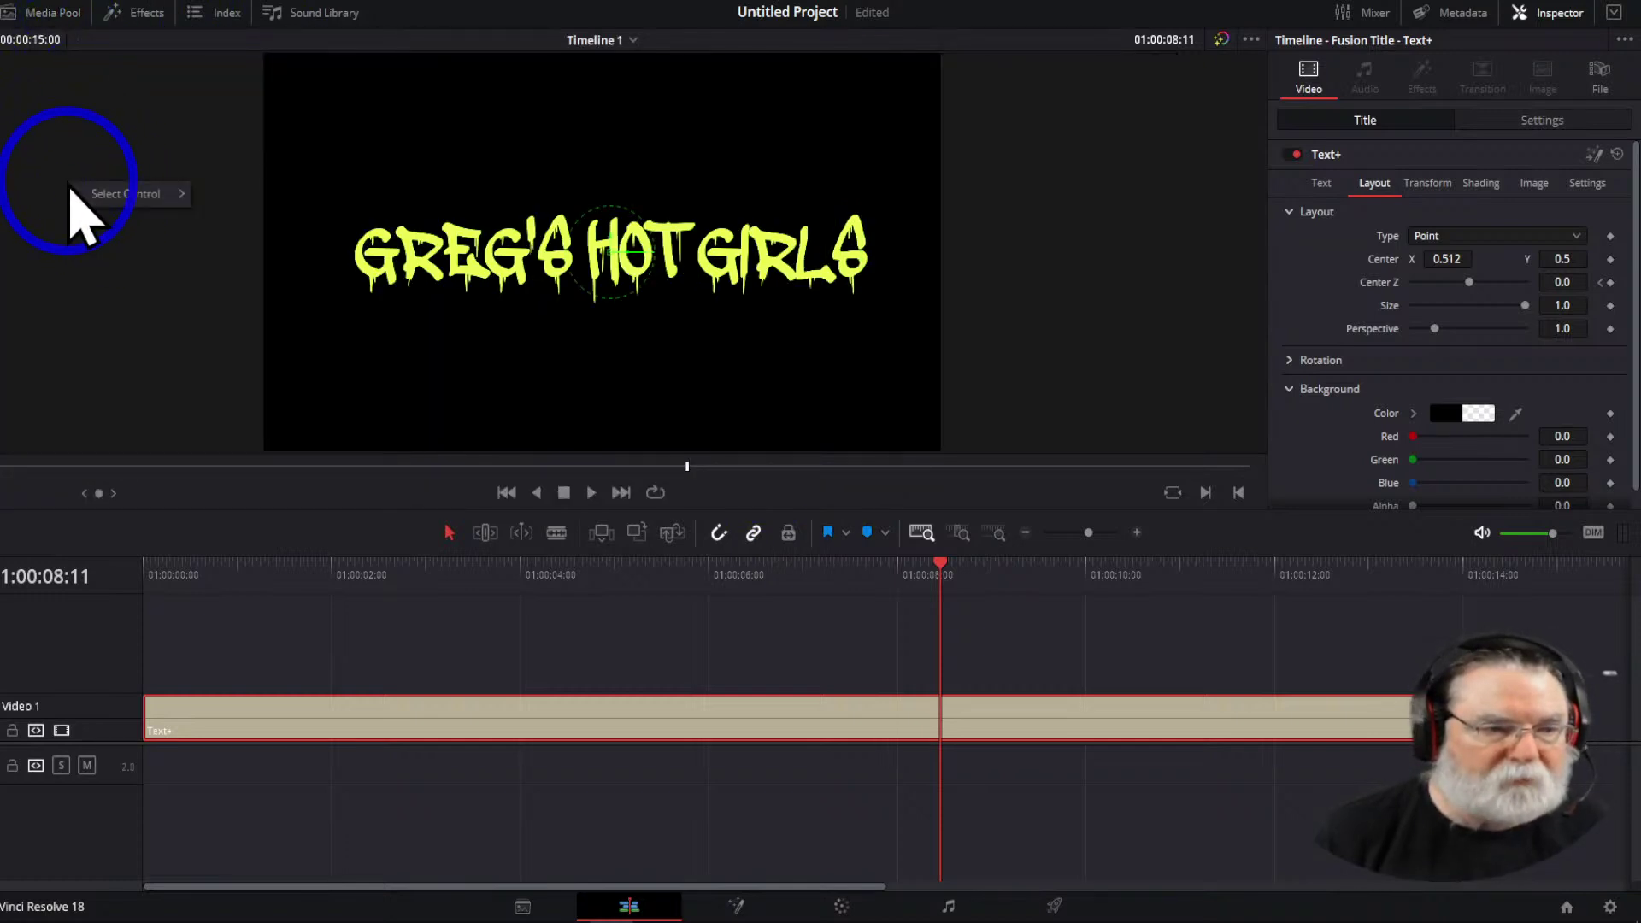
pyautogui.rightClick(64, 150)
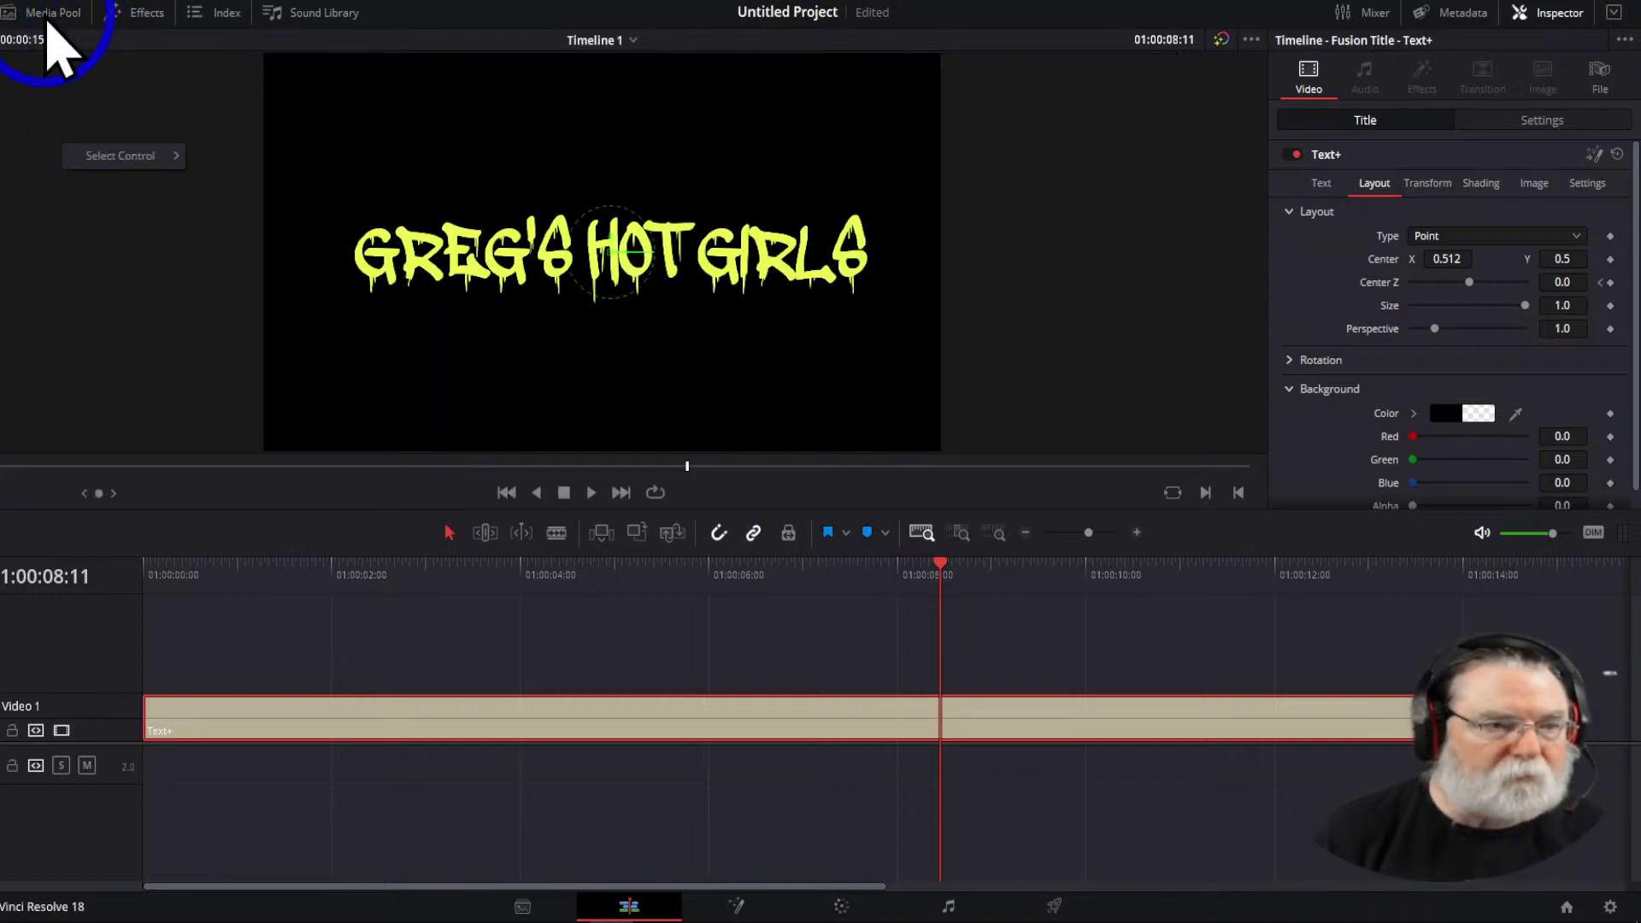
pyautogui.click(47, 16)
pyautogui.rightClick(168, 216)
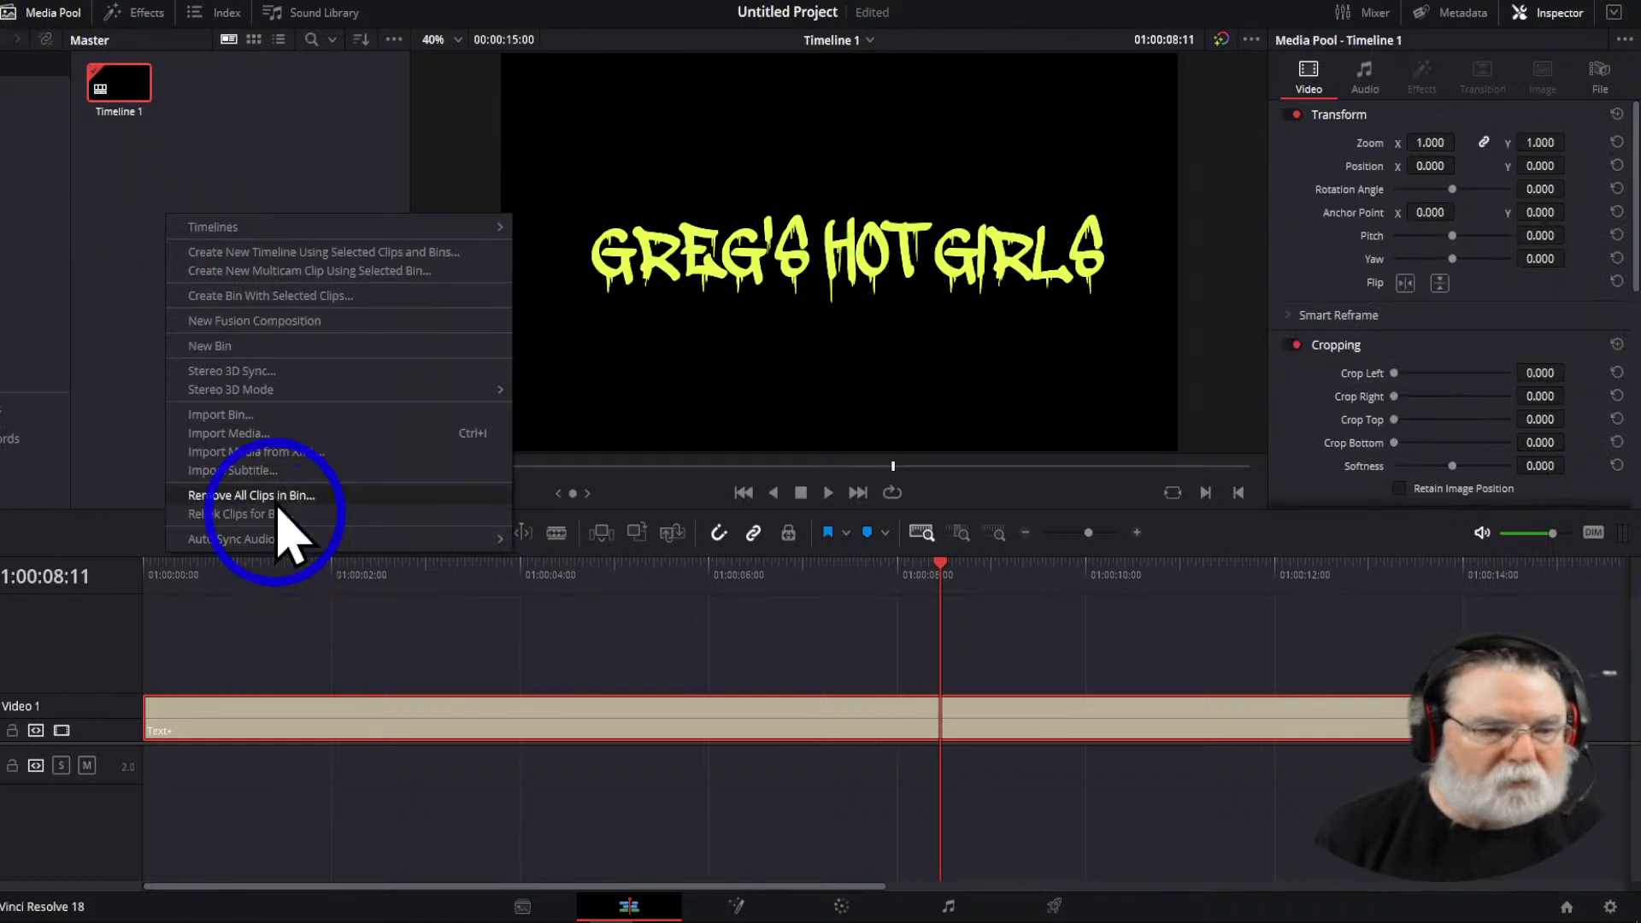
pyautogui.click(243, 434)
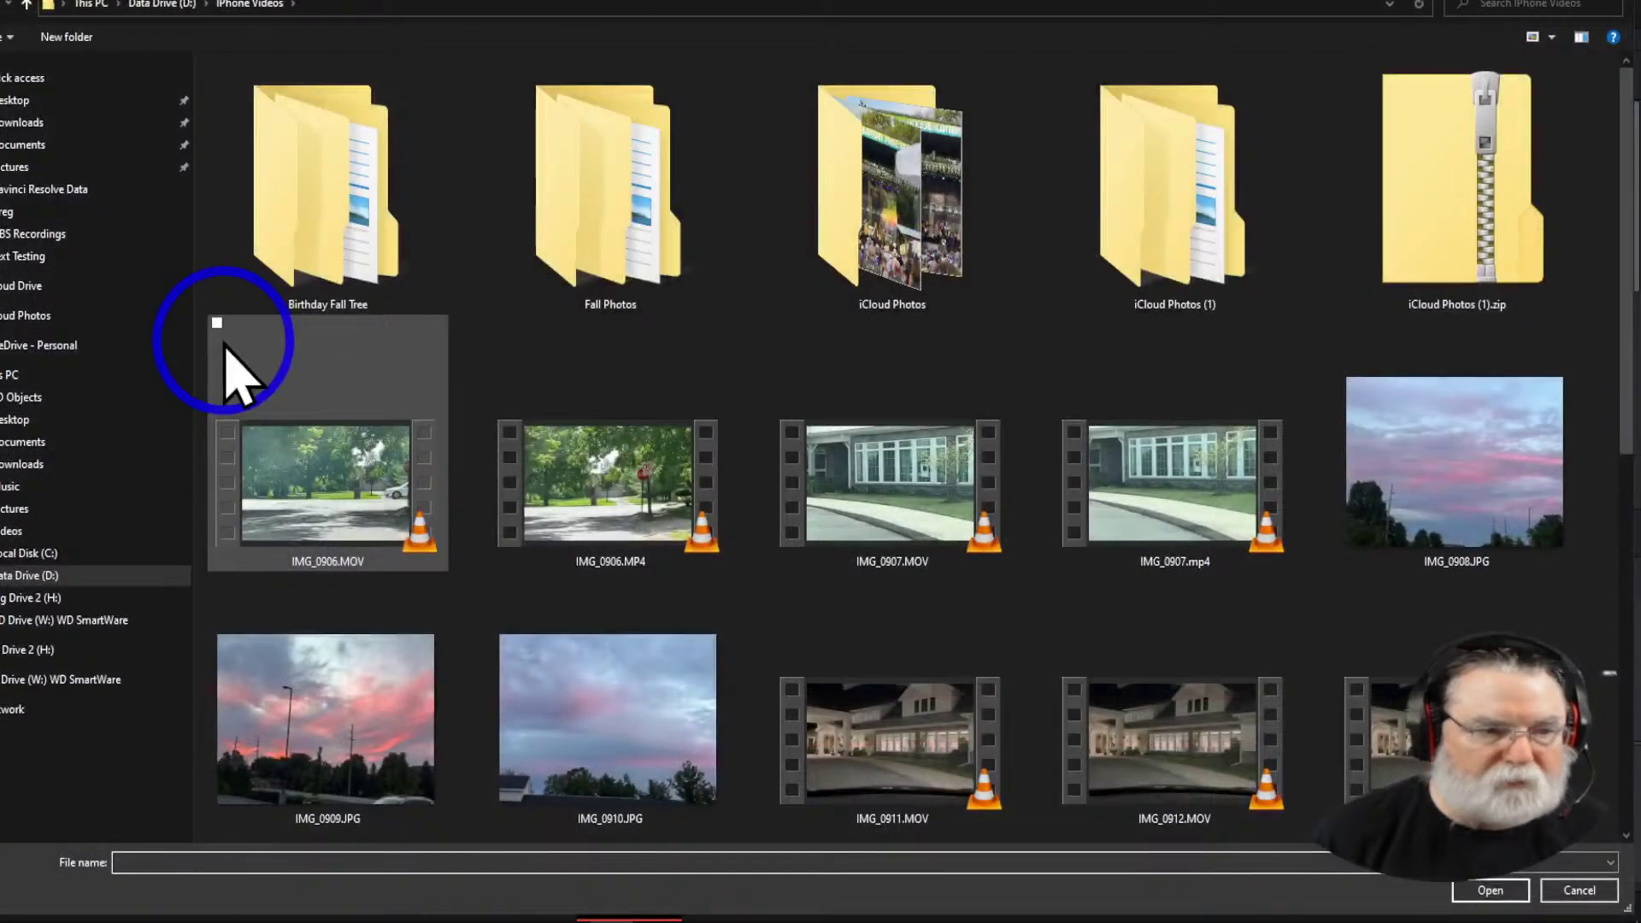
pyautogui.click(21, 122)
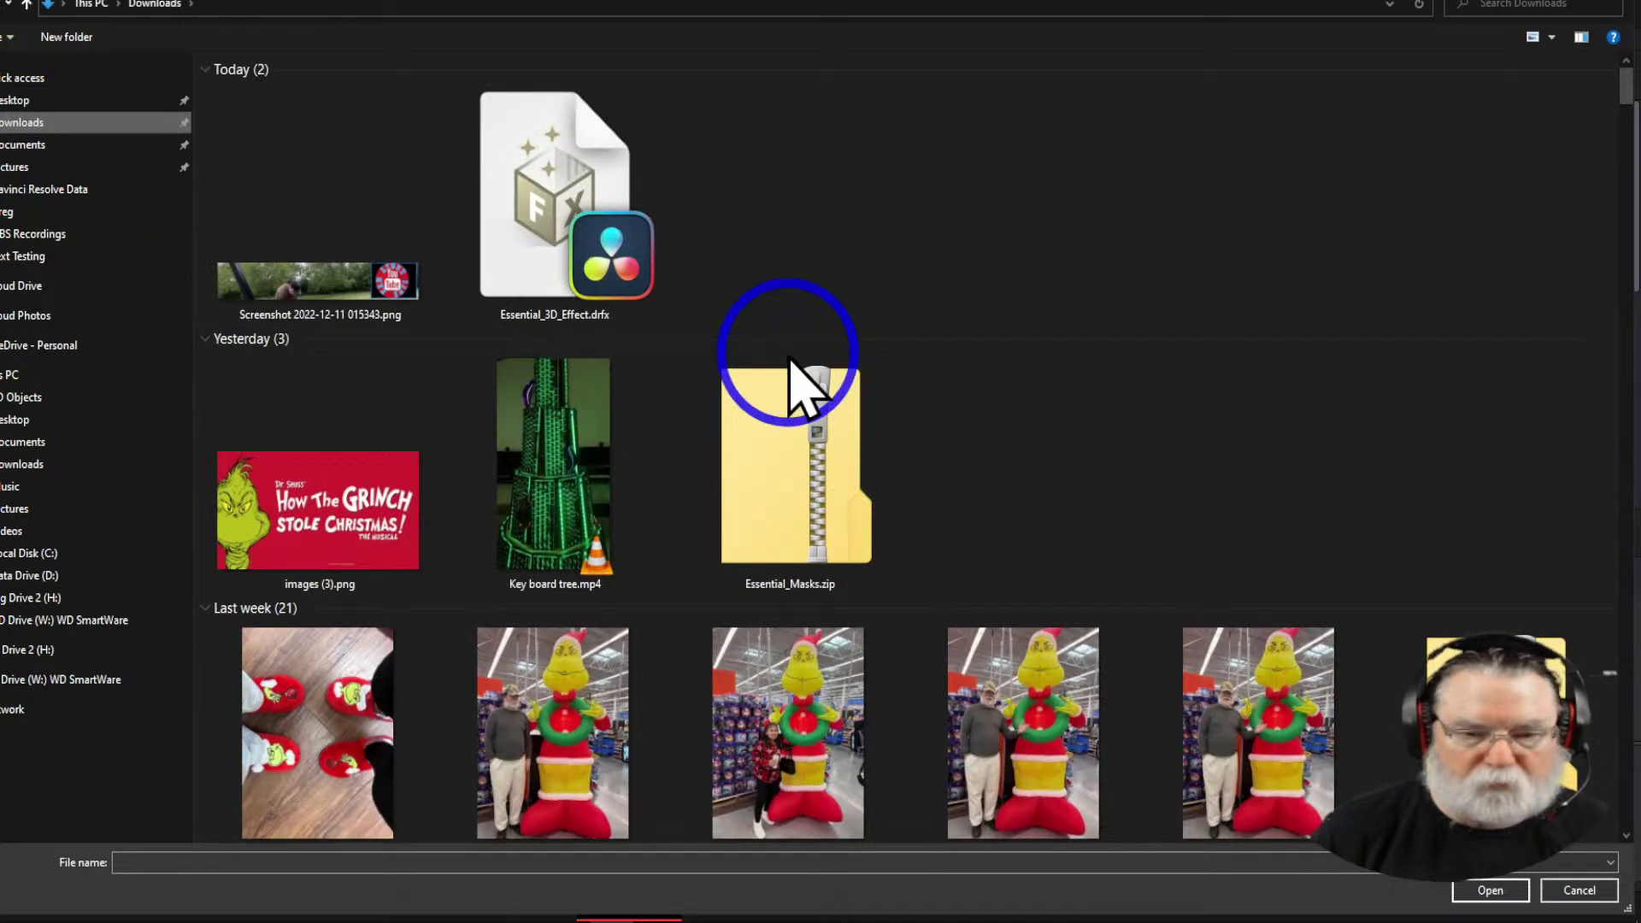
# Find the JPG of the man resting his head on his hand among the downloads, and import it
pyautogui.scroll(-5, 1196, 380)
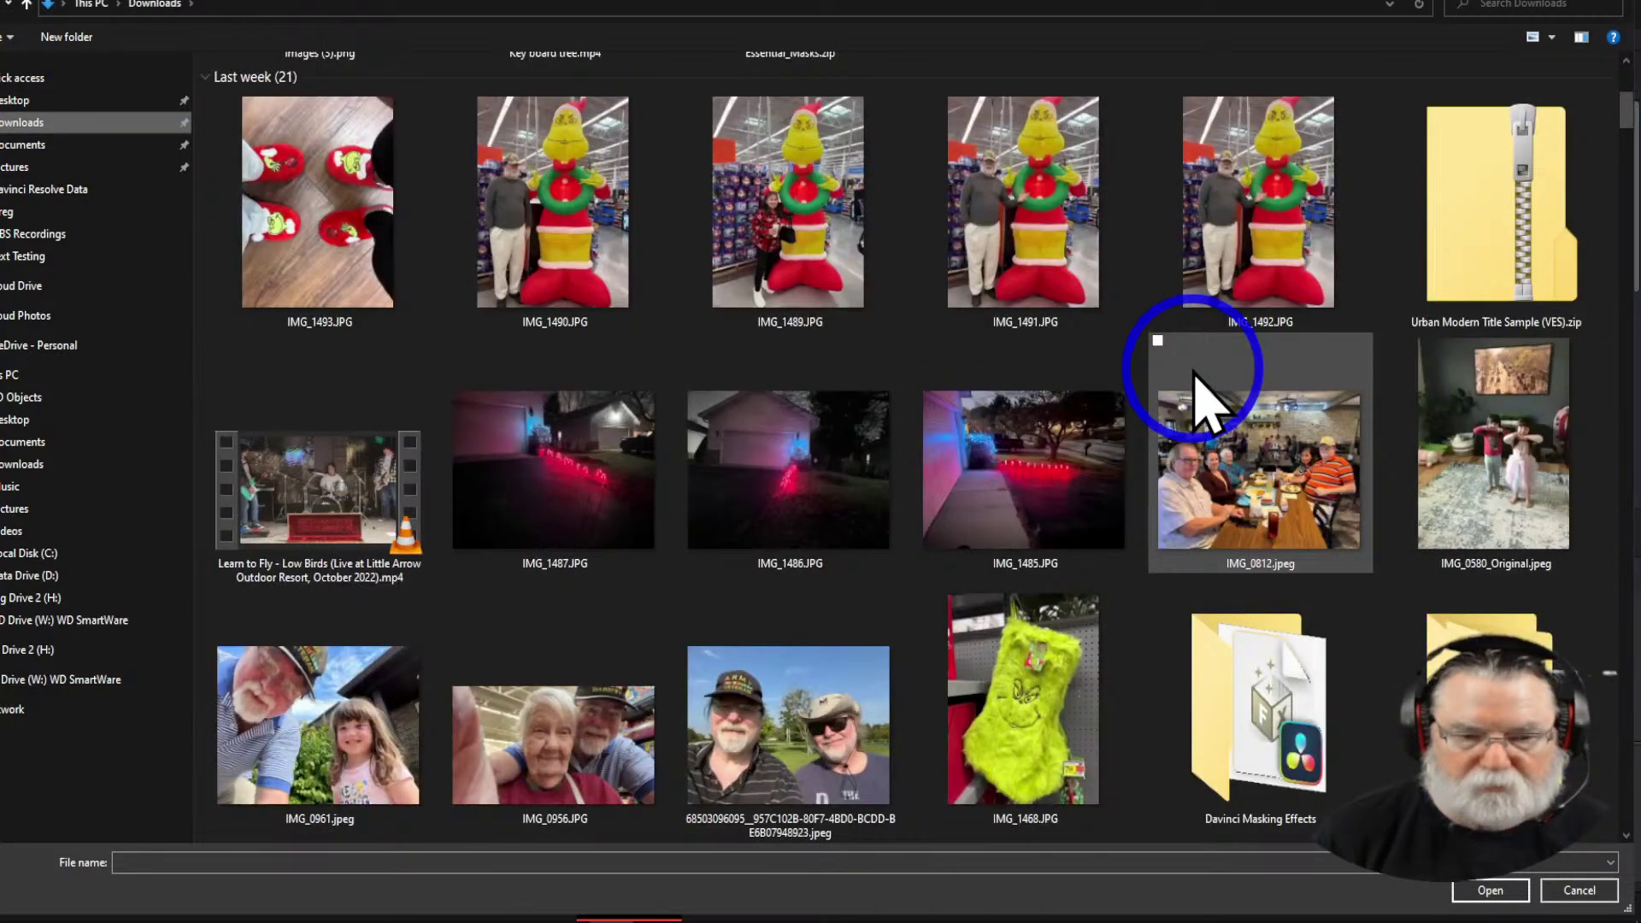
pyautogui.scroll(-5, 1194, 372)
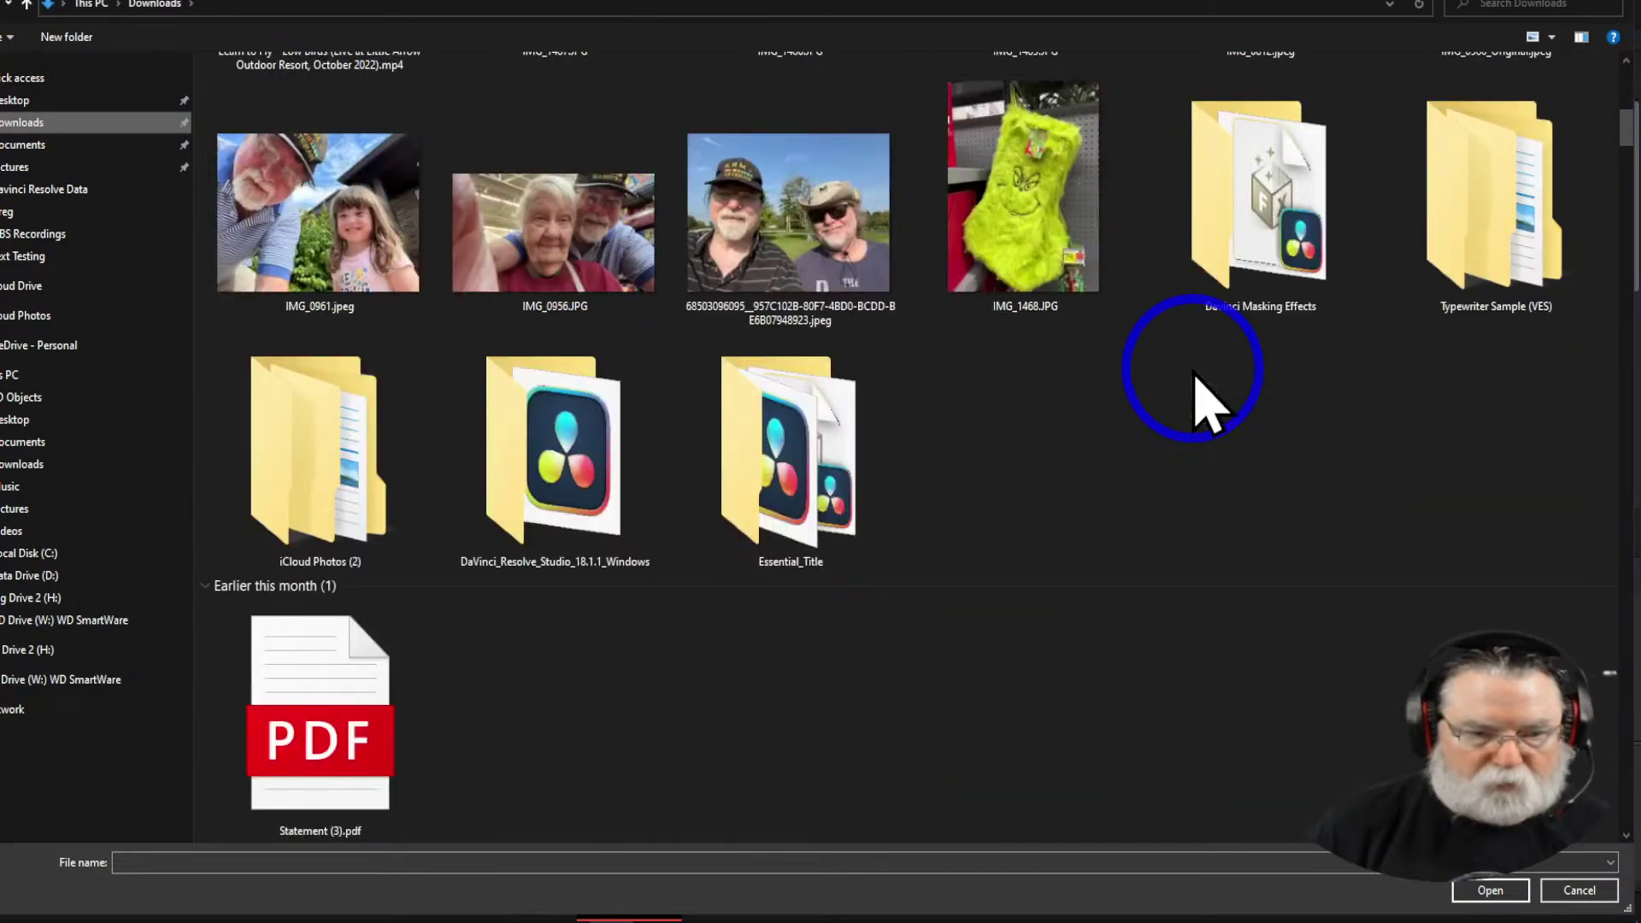
pyautogui.scroll(-15, 1196, 380)
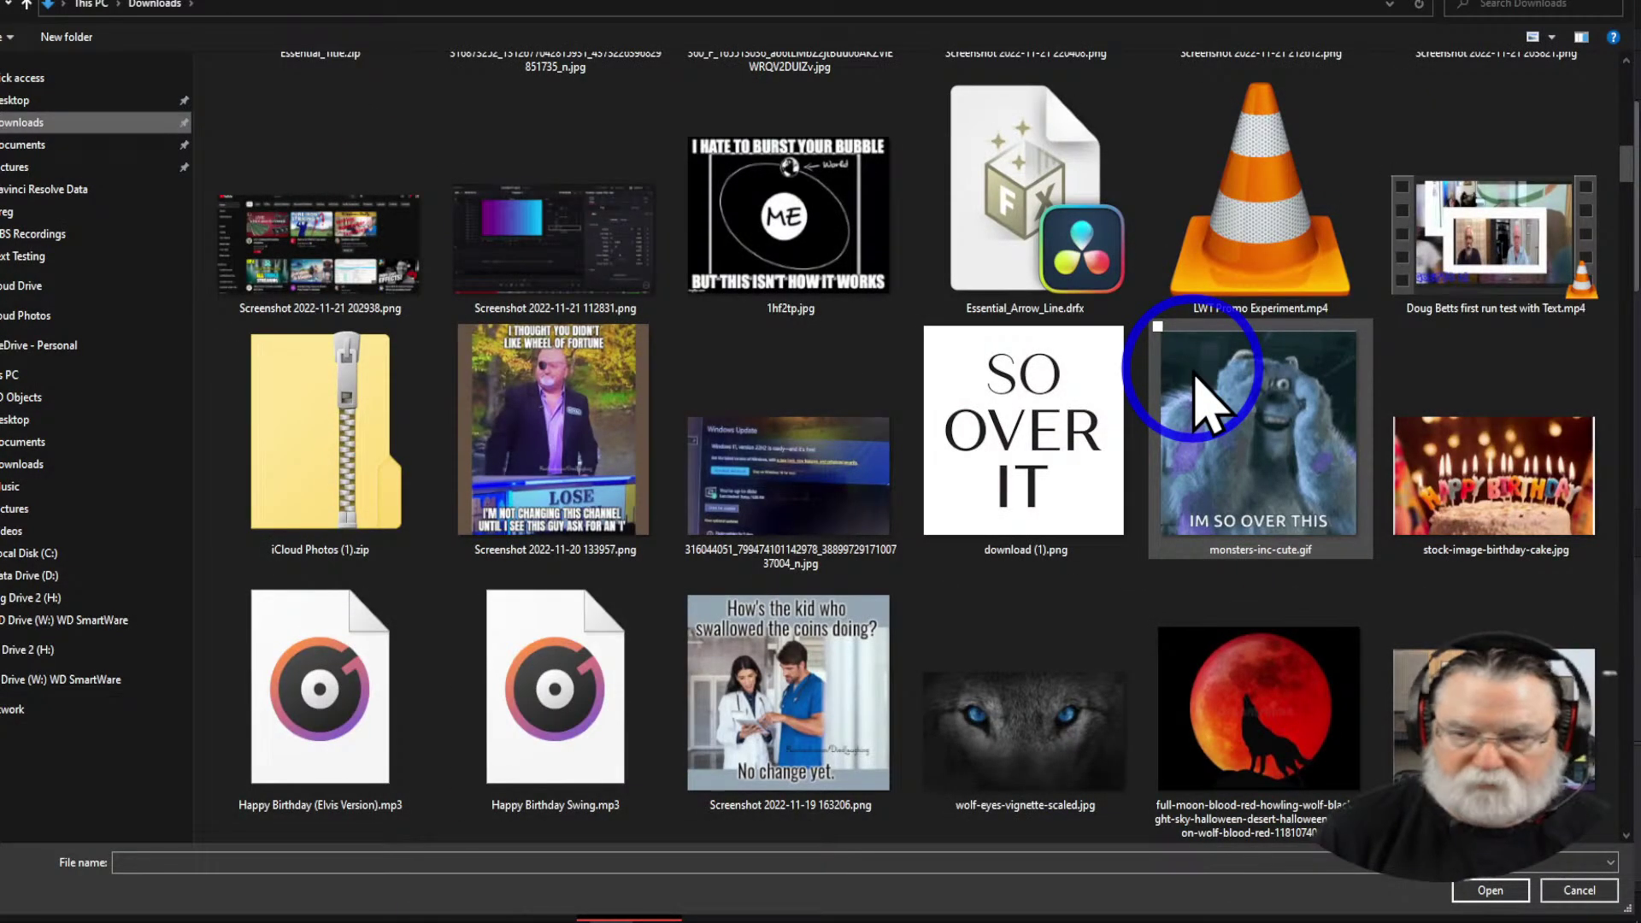
pyautogui.scroll(-5, 1205, 402)
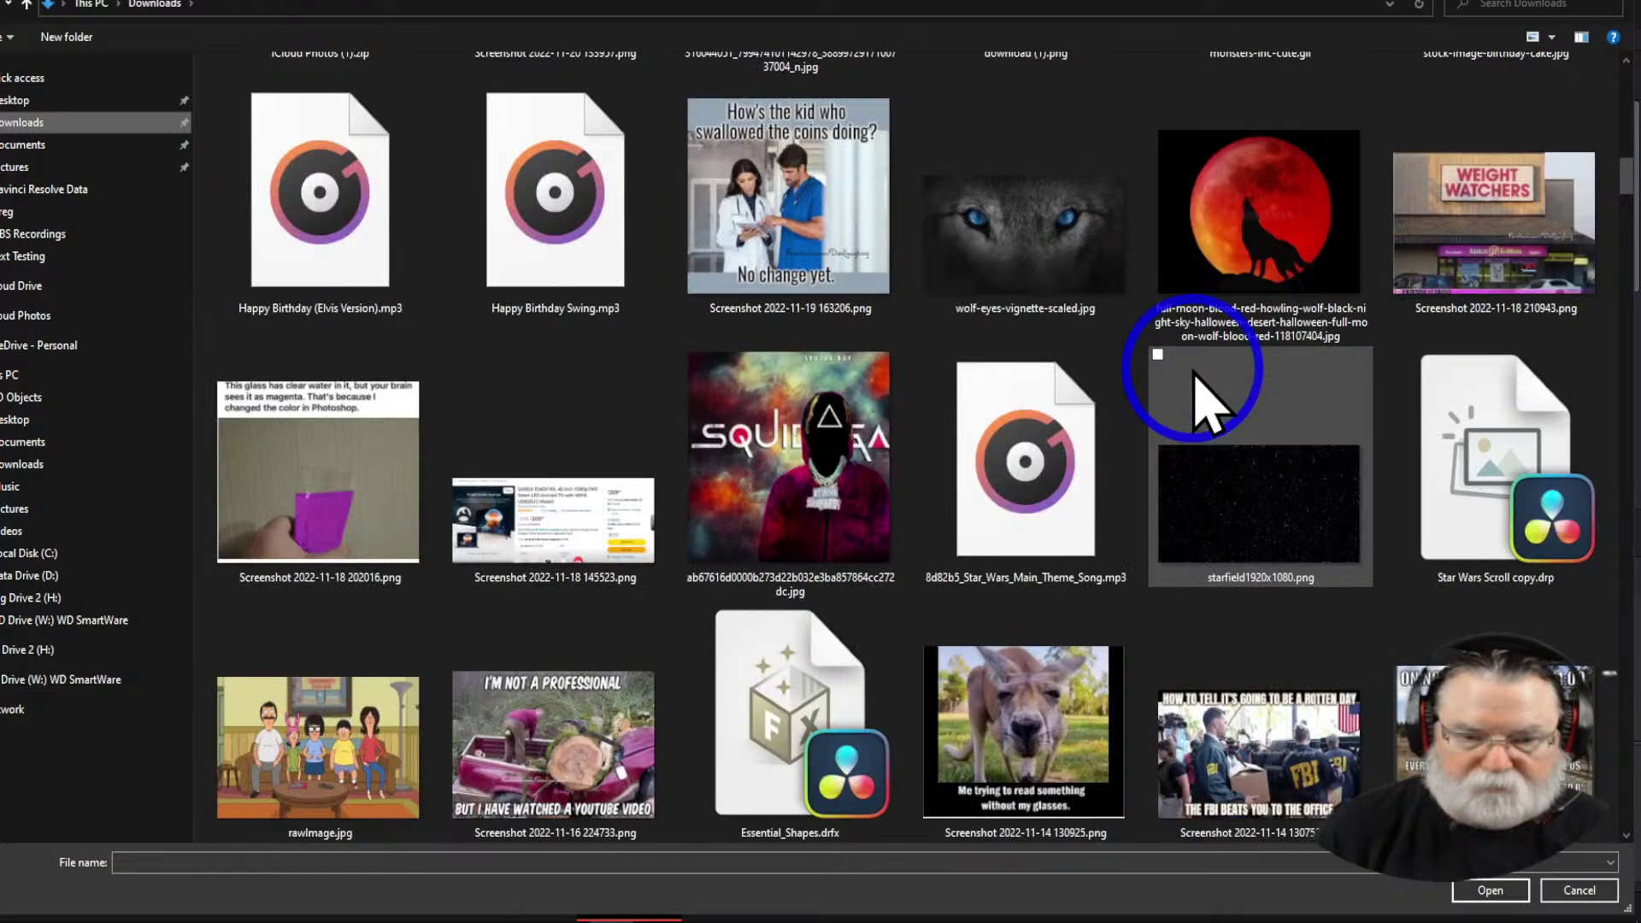
pyautogui.scroll(-5, 1205, 401)
pyautogui.scroll(-15, 1205, 402)
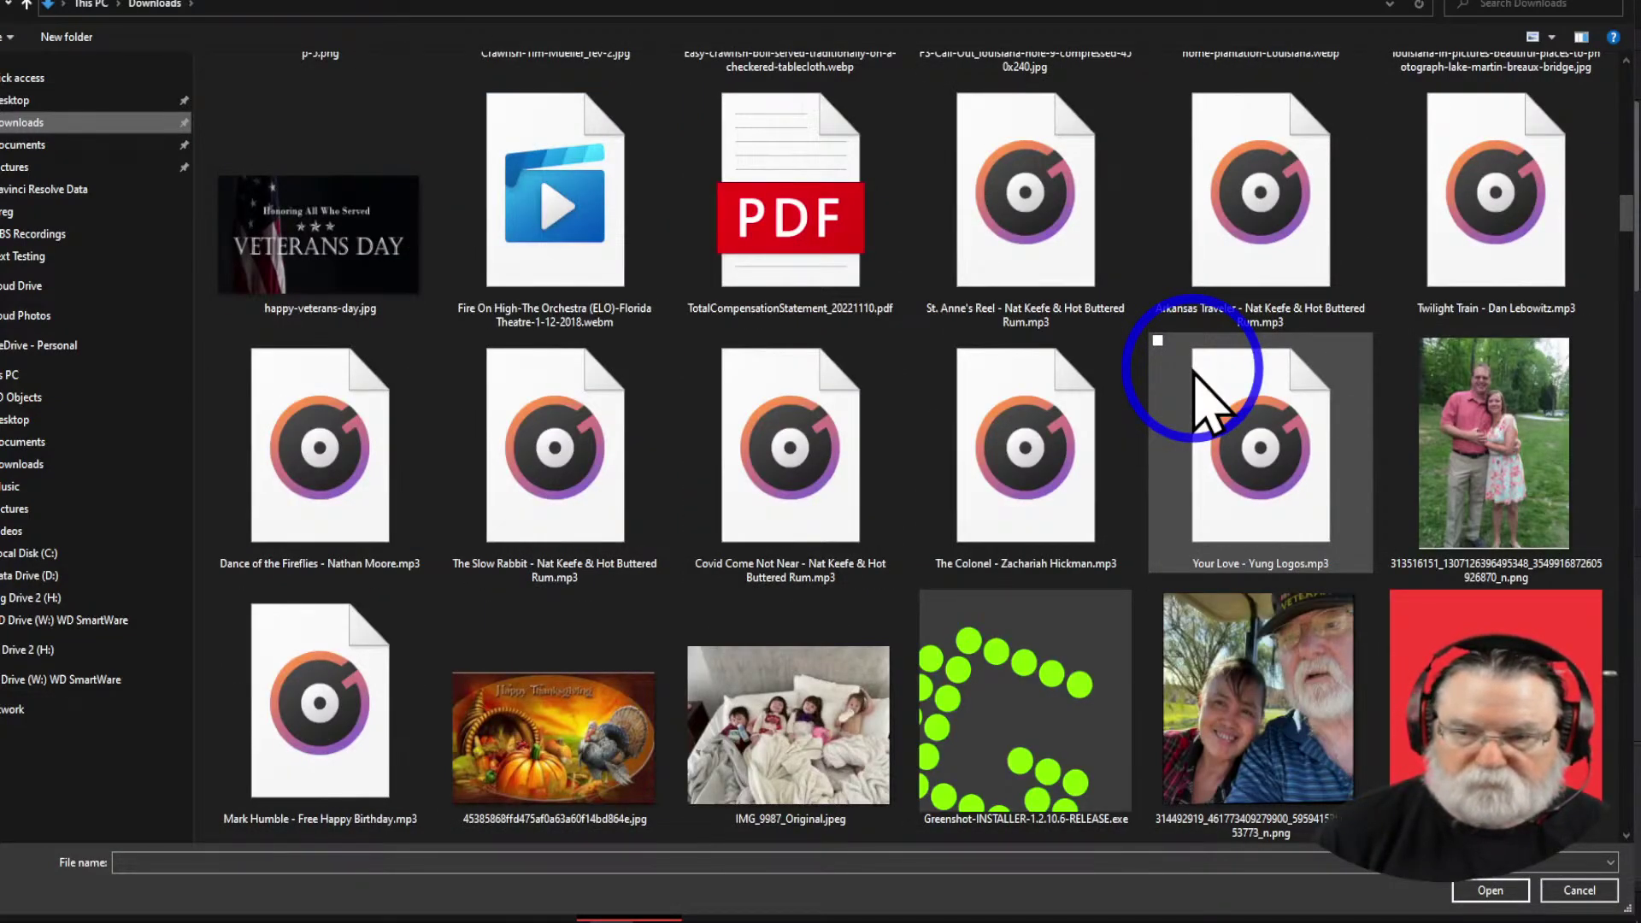
pyautogui.scroll(-5, 1197, 376)
pyautogui.scroll(-5, 1196, 376)
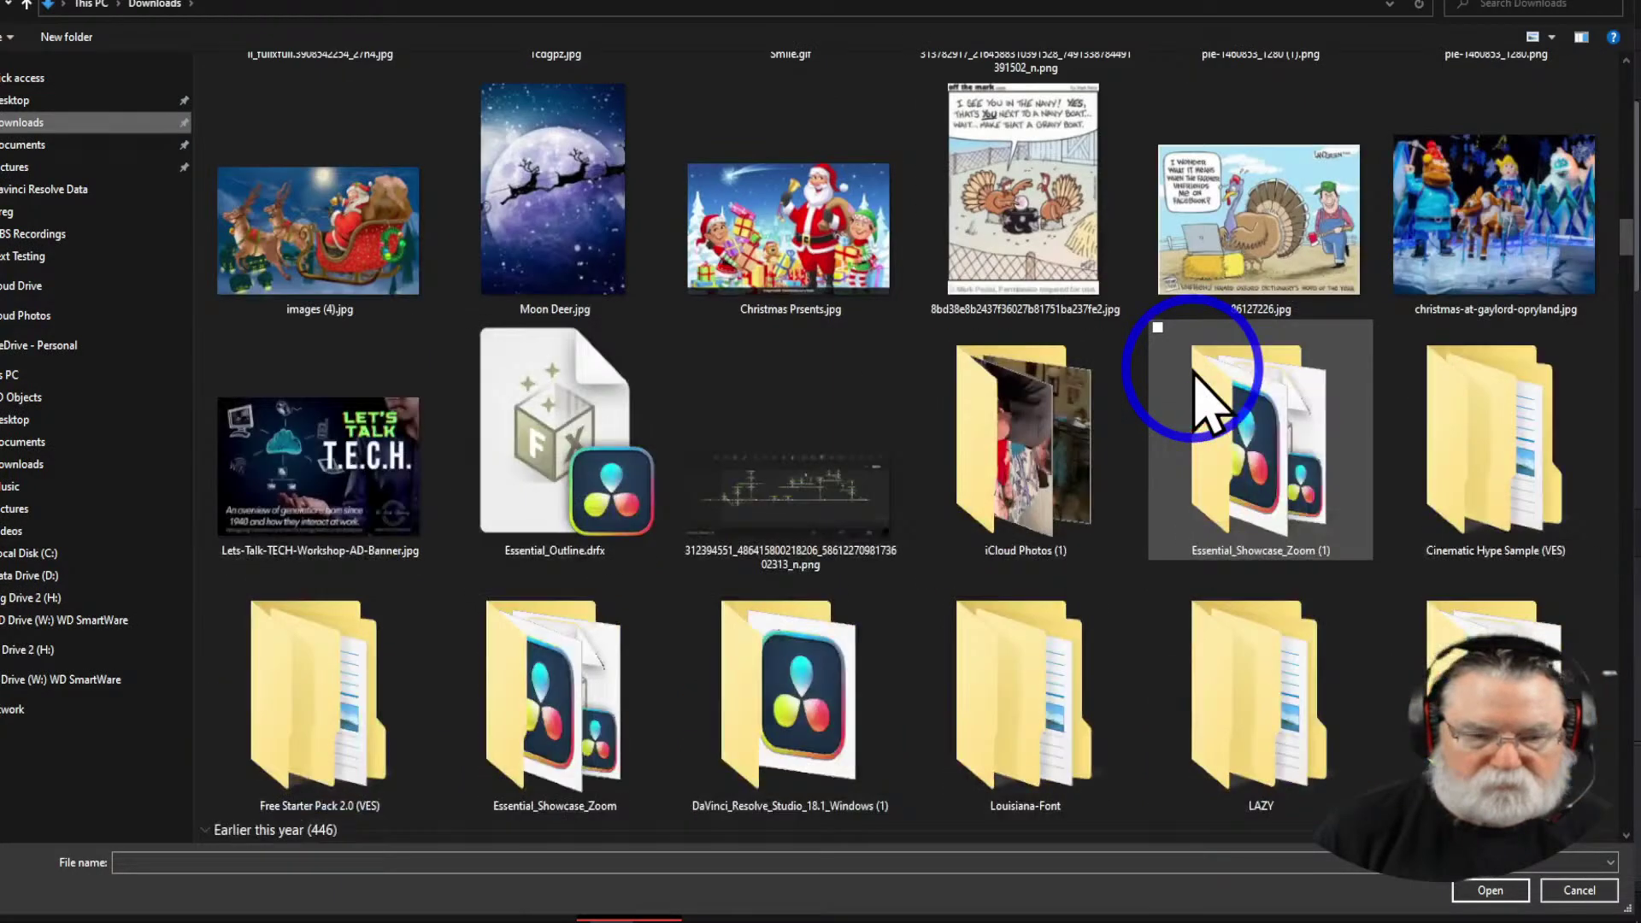
pyautogui.scroll(-7, 1195, 374)
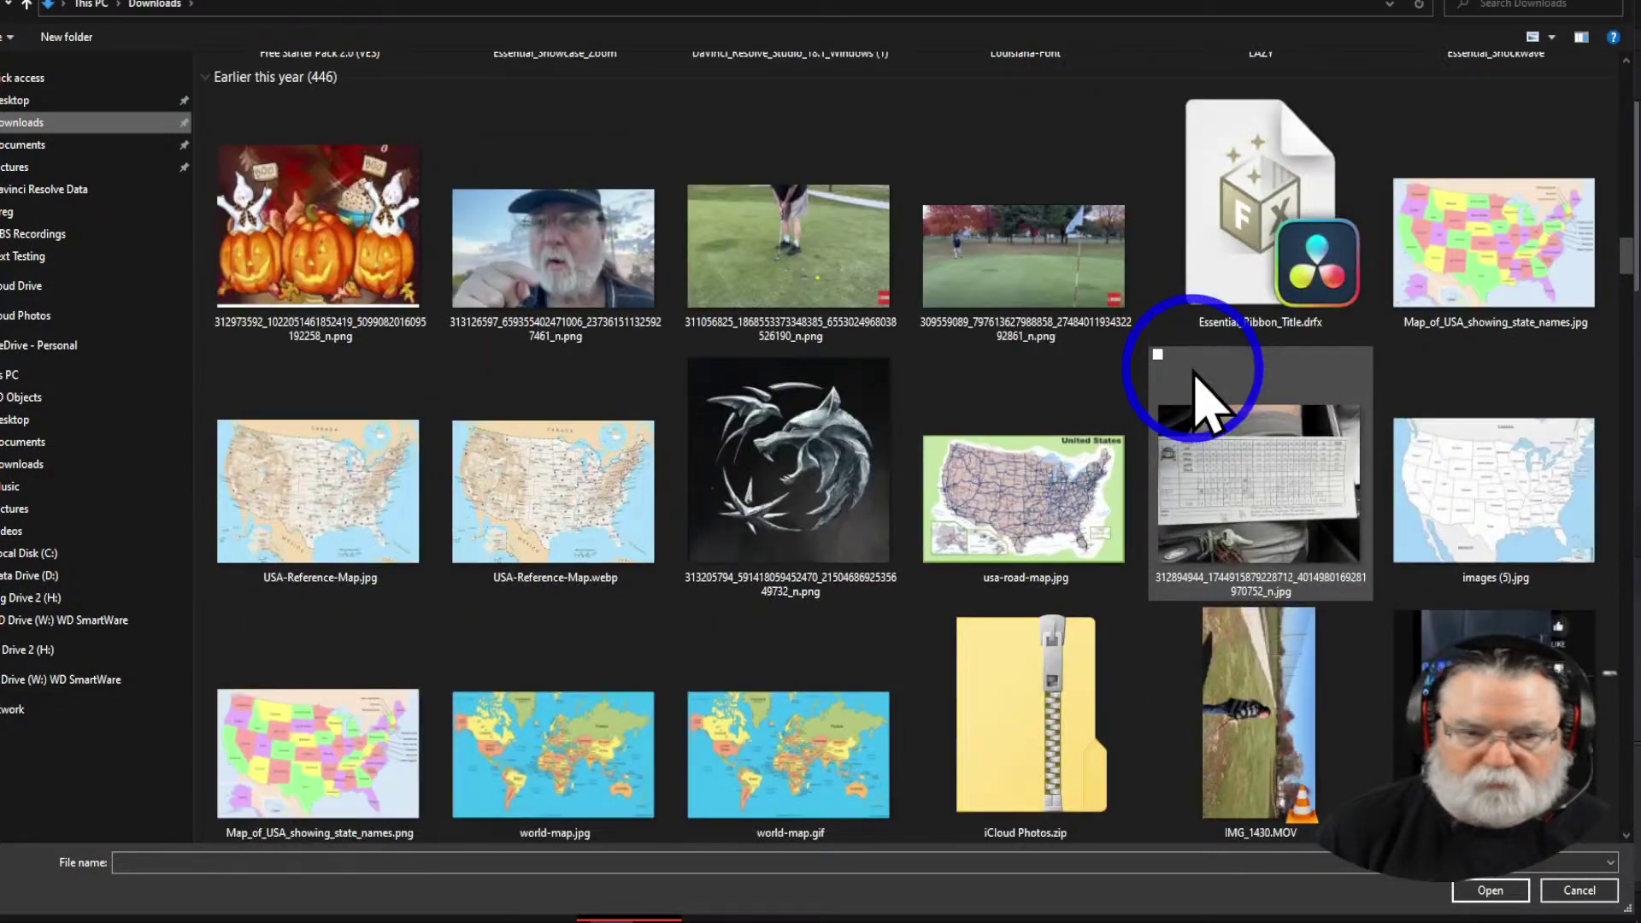
pyautogui.scroll(-10, 1194, 374)
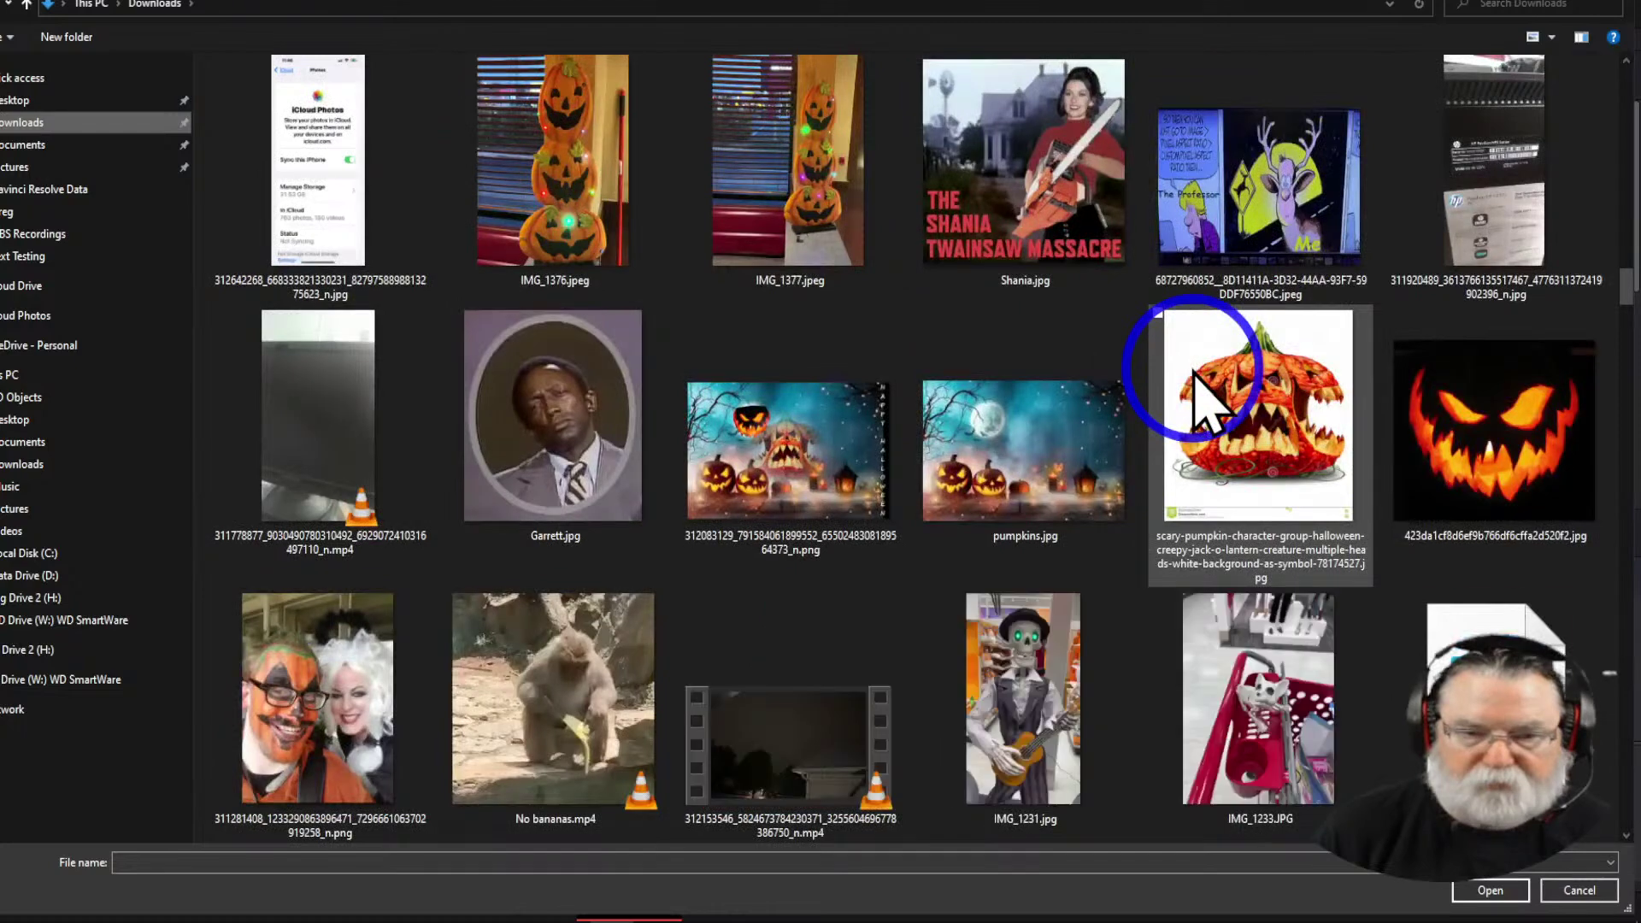
pyautogui.scroll(-4, 1201, 398)
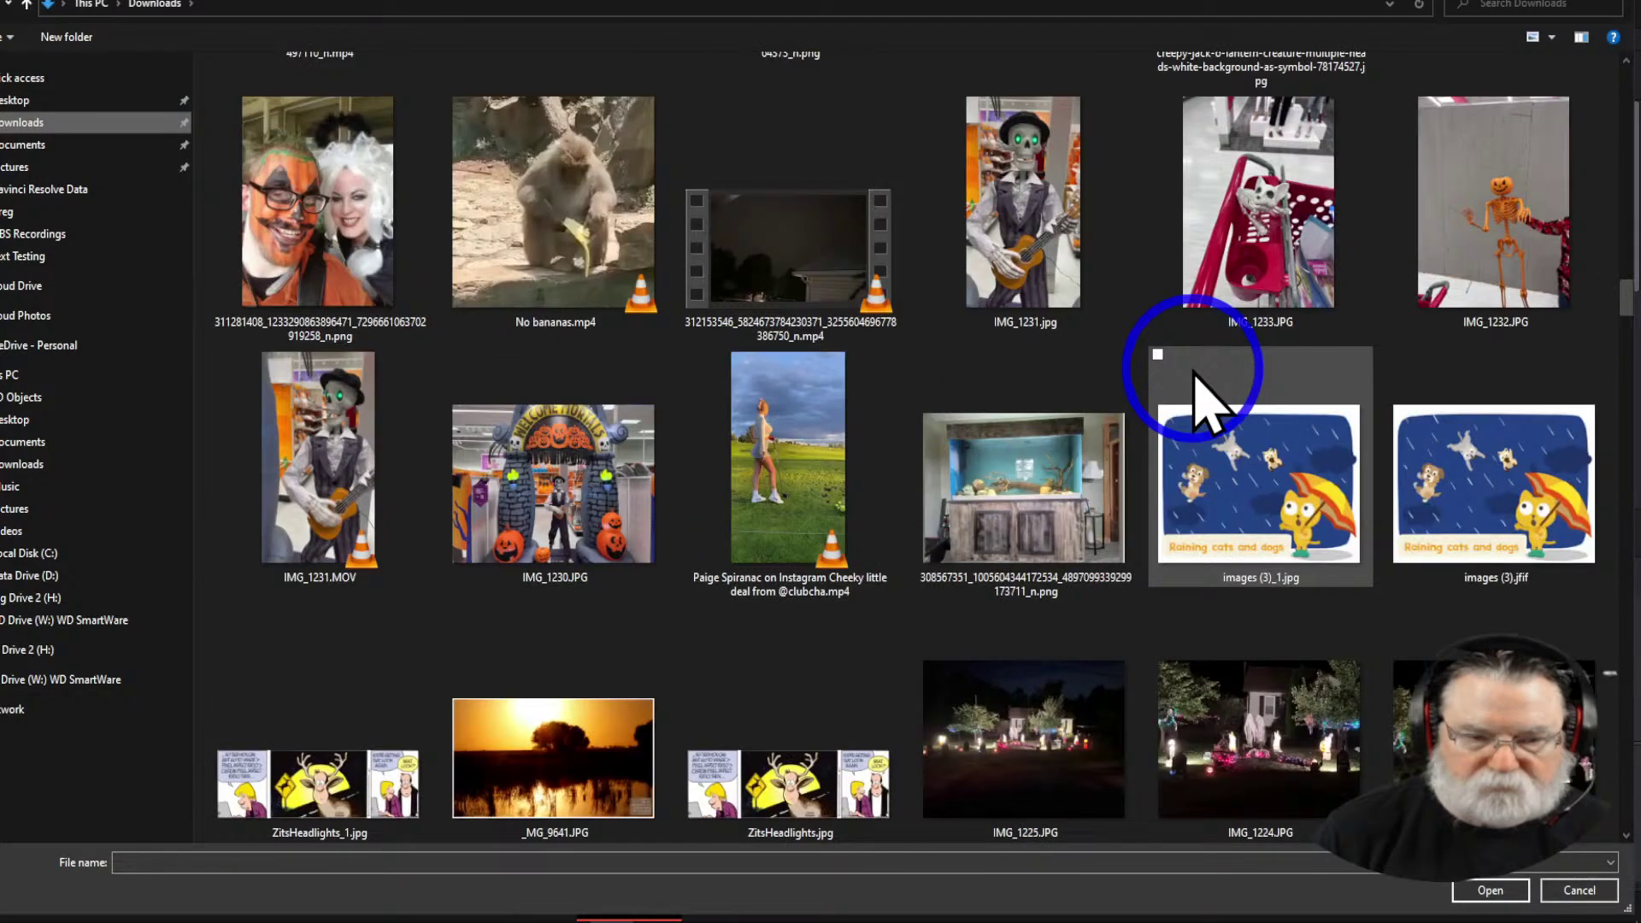
pyautogui.scroll(-4, 1201, 397)
pyautogui.scroll(-4, 1201, 398)
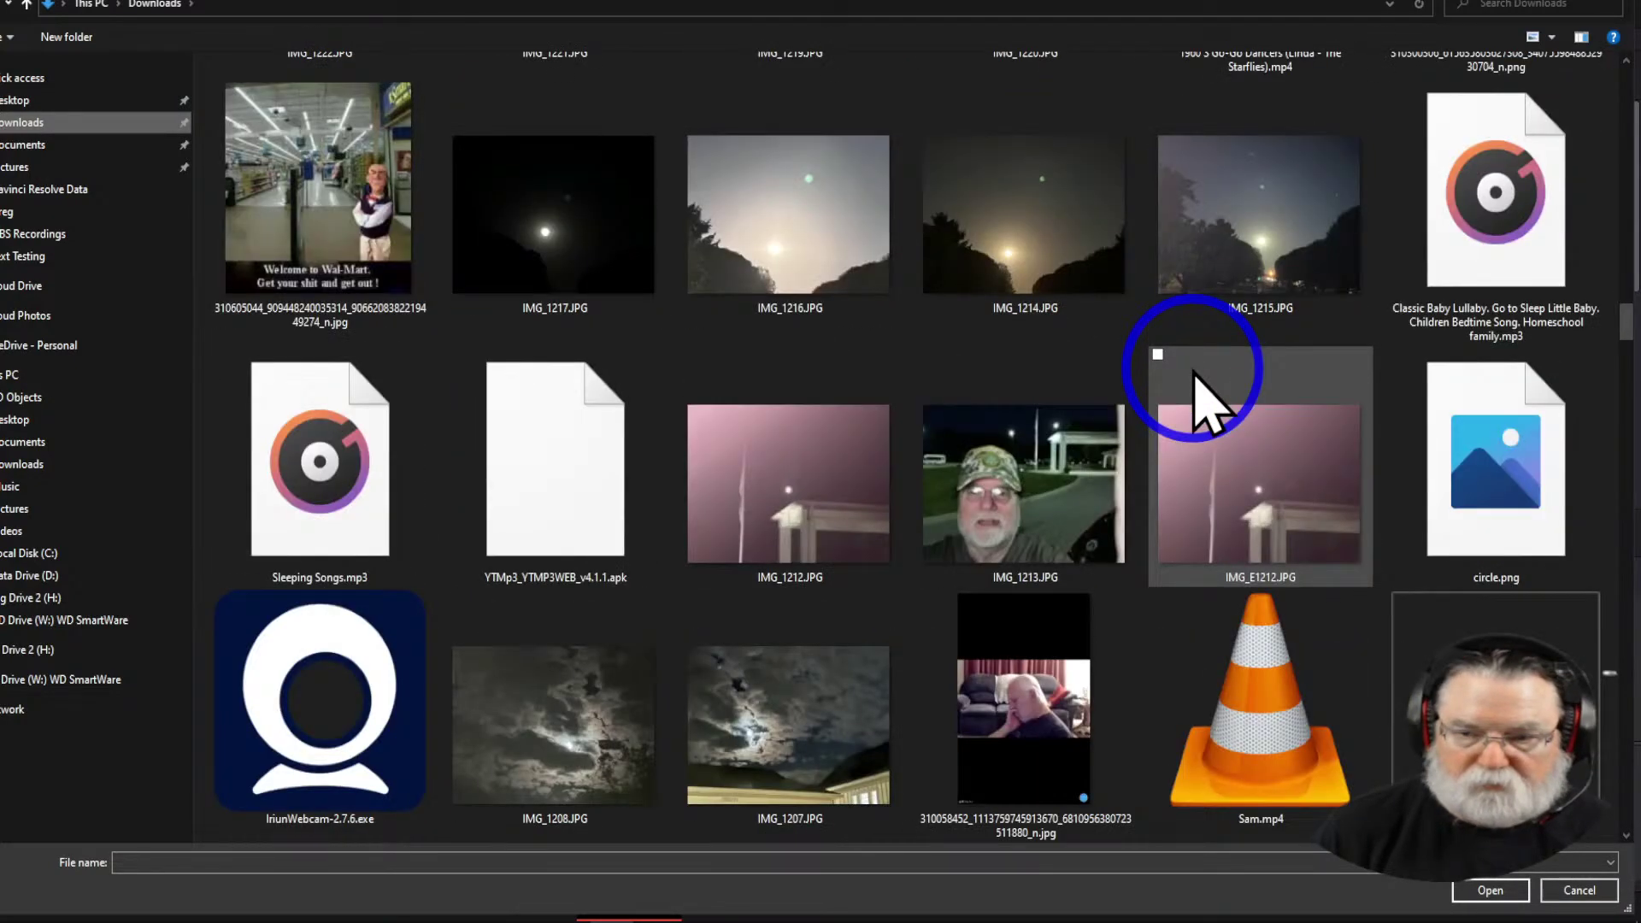
pyautogui.scroll(-4, 1200, 397)
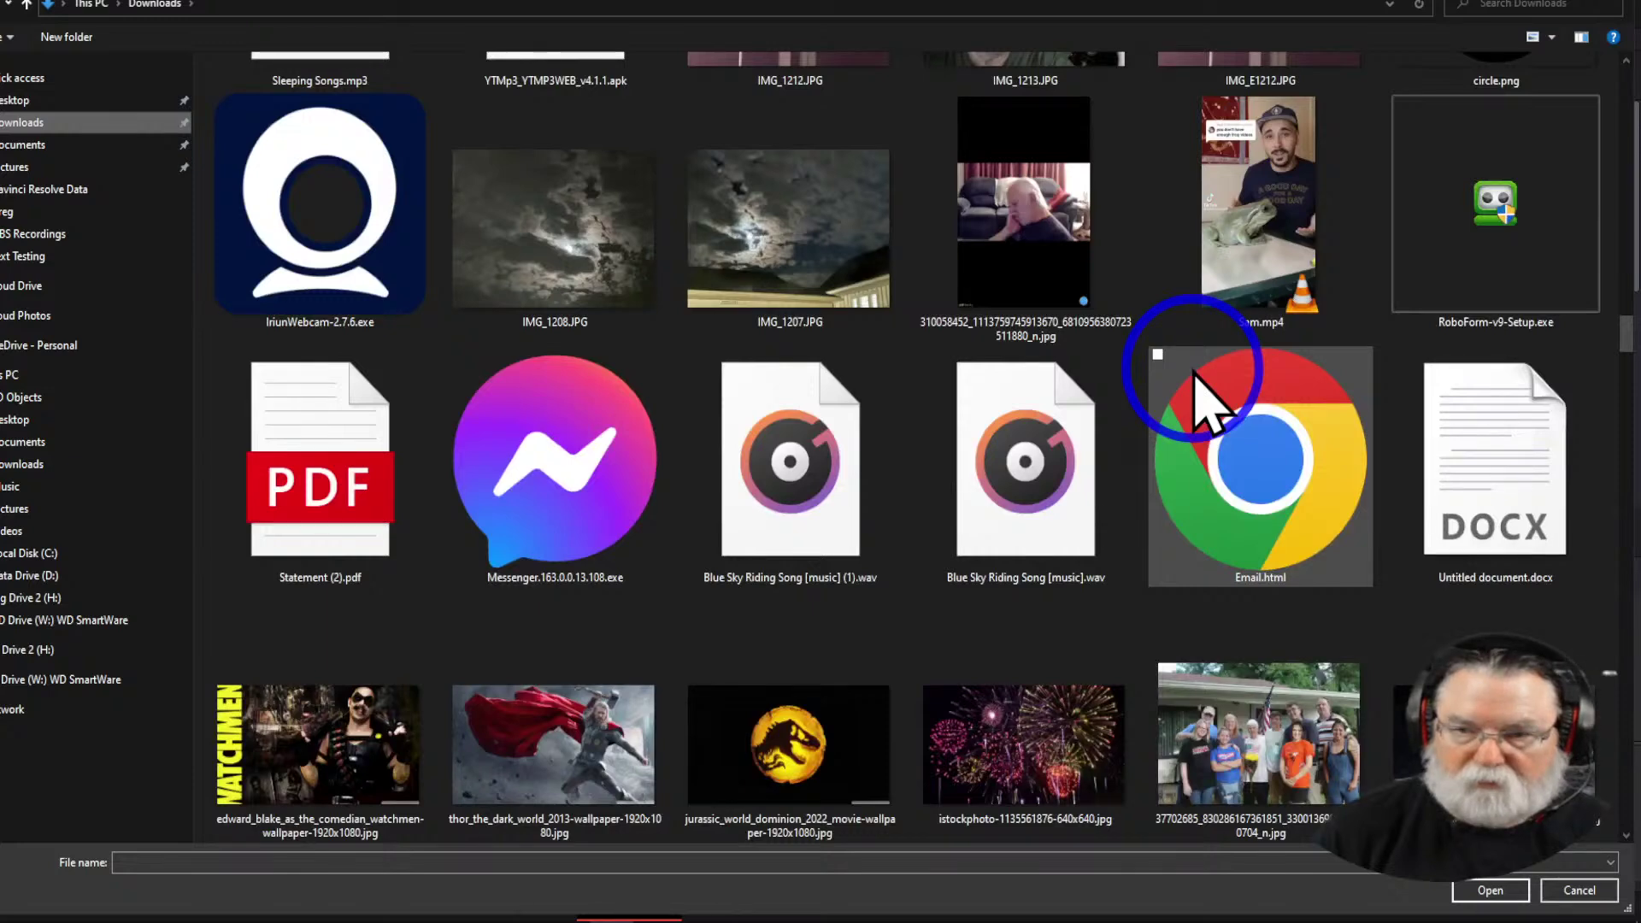
pyautogui.click(1051, 261)
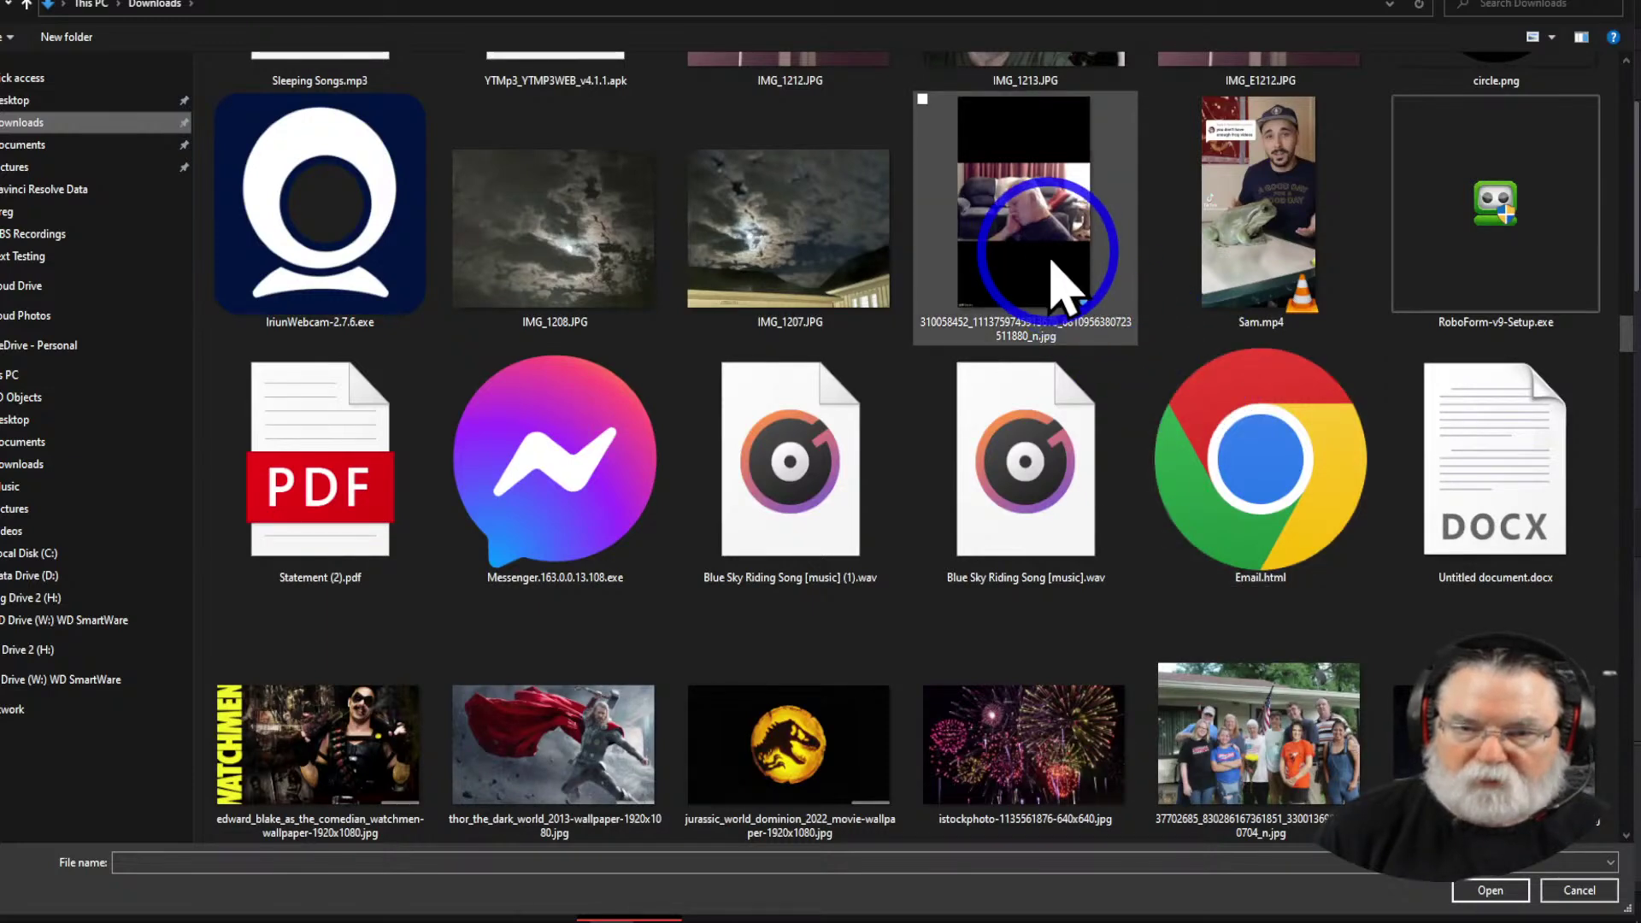
pyautogui.click(1489, 891)
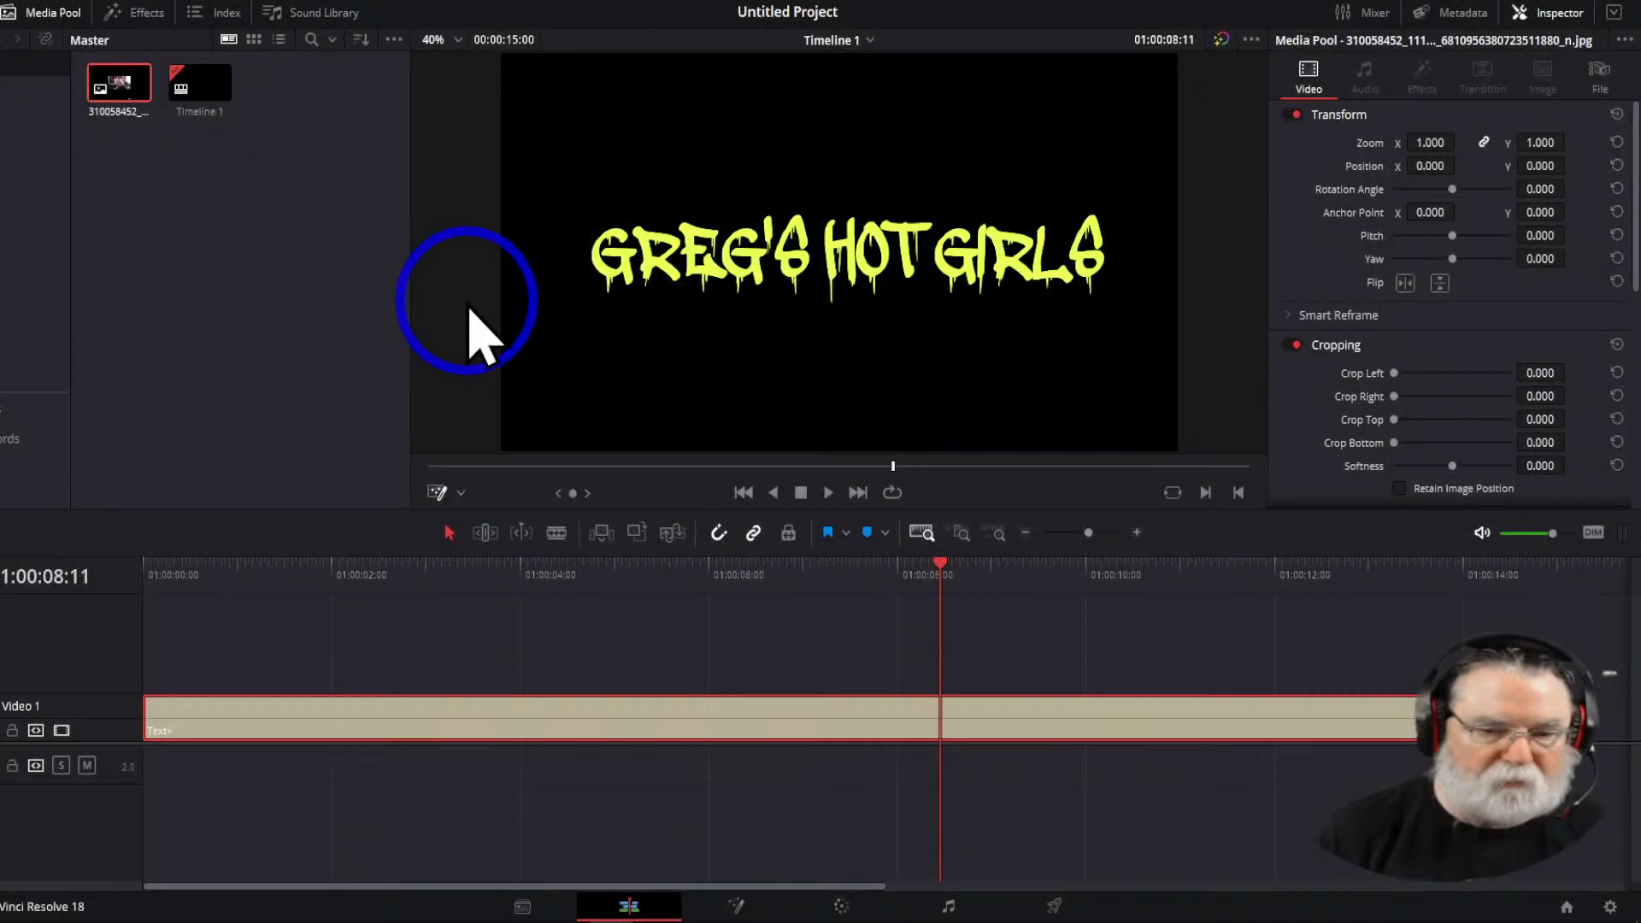
# Place the imported picture on Video 2 above the title from the timeline start, and set its position to X 1563, Y -340
pyautogui.moveTo(121, 120); pyautogui.dragTo(347, 677)
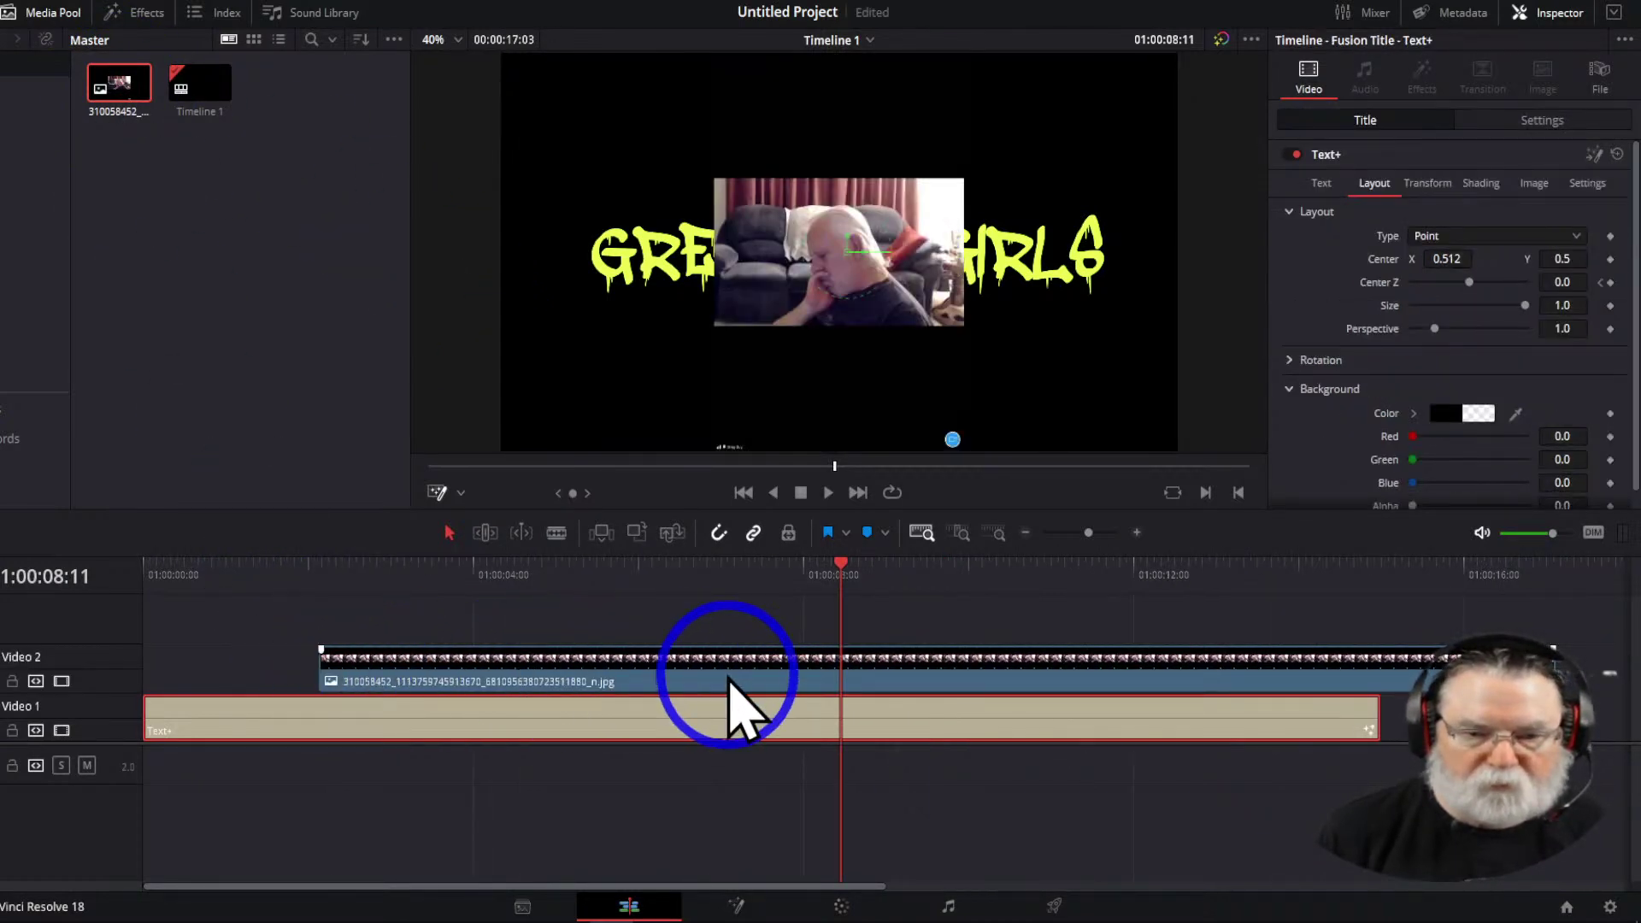
pyautogui.moveTo(729, 679); pyautogui.dragTo(547, 700)
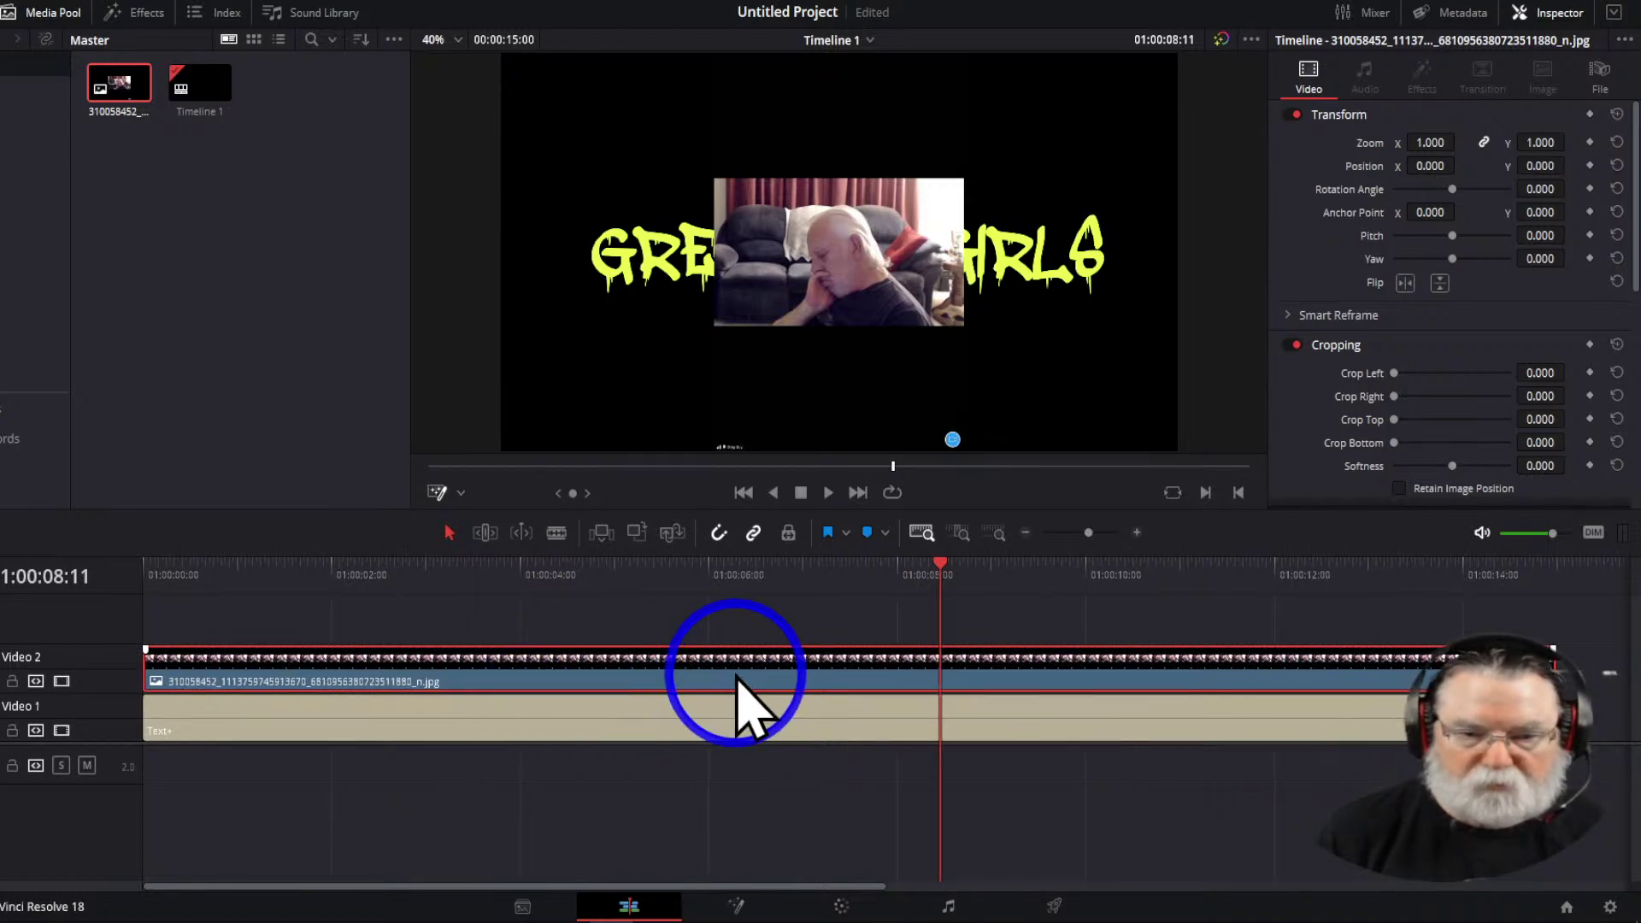
pyautogui.moveTo(1425, 169); pyautogui.dragTo(1132, 458)
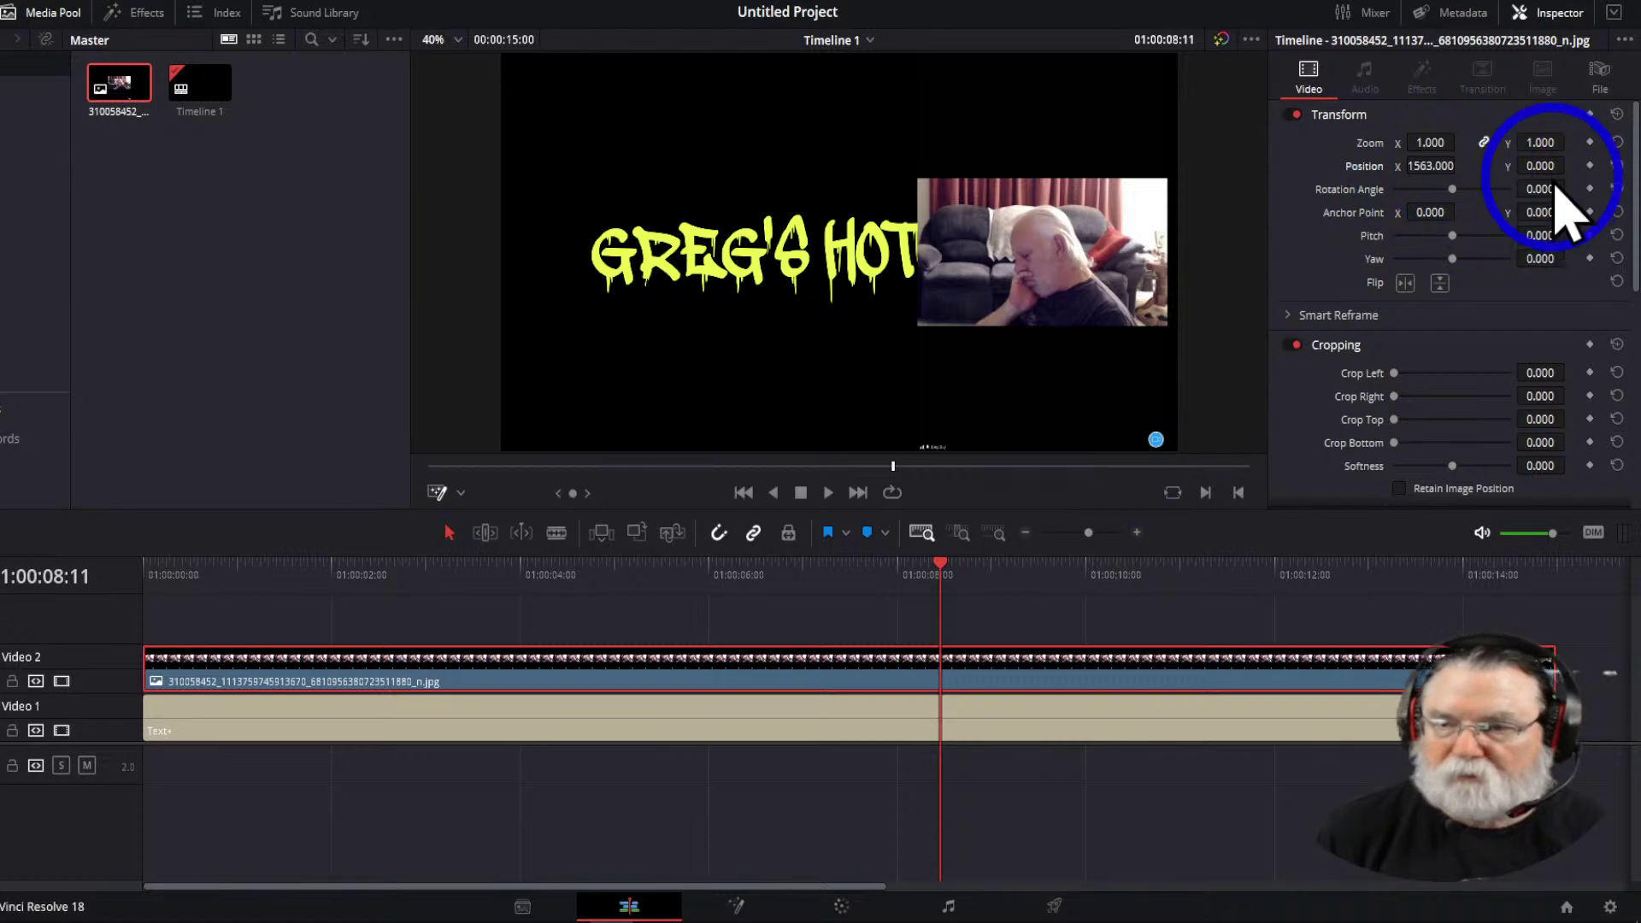
pyautogui.moveTo(1540, 166); pyautogui.dragTo(1307, 208)
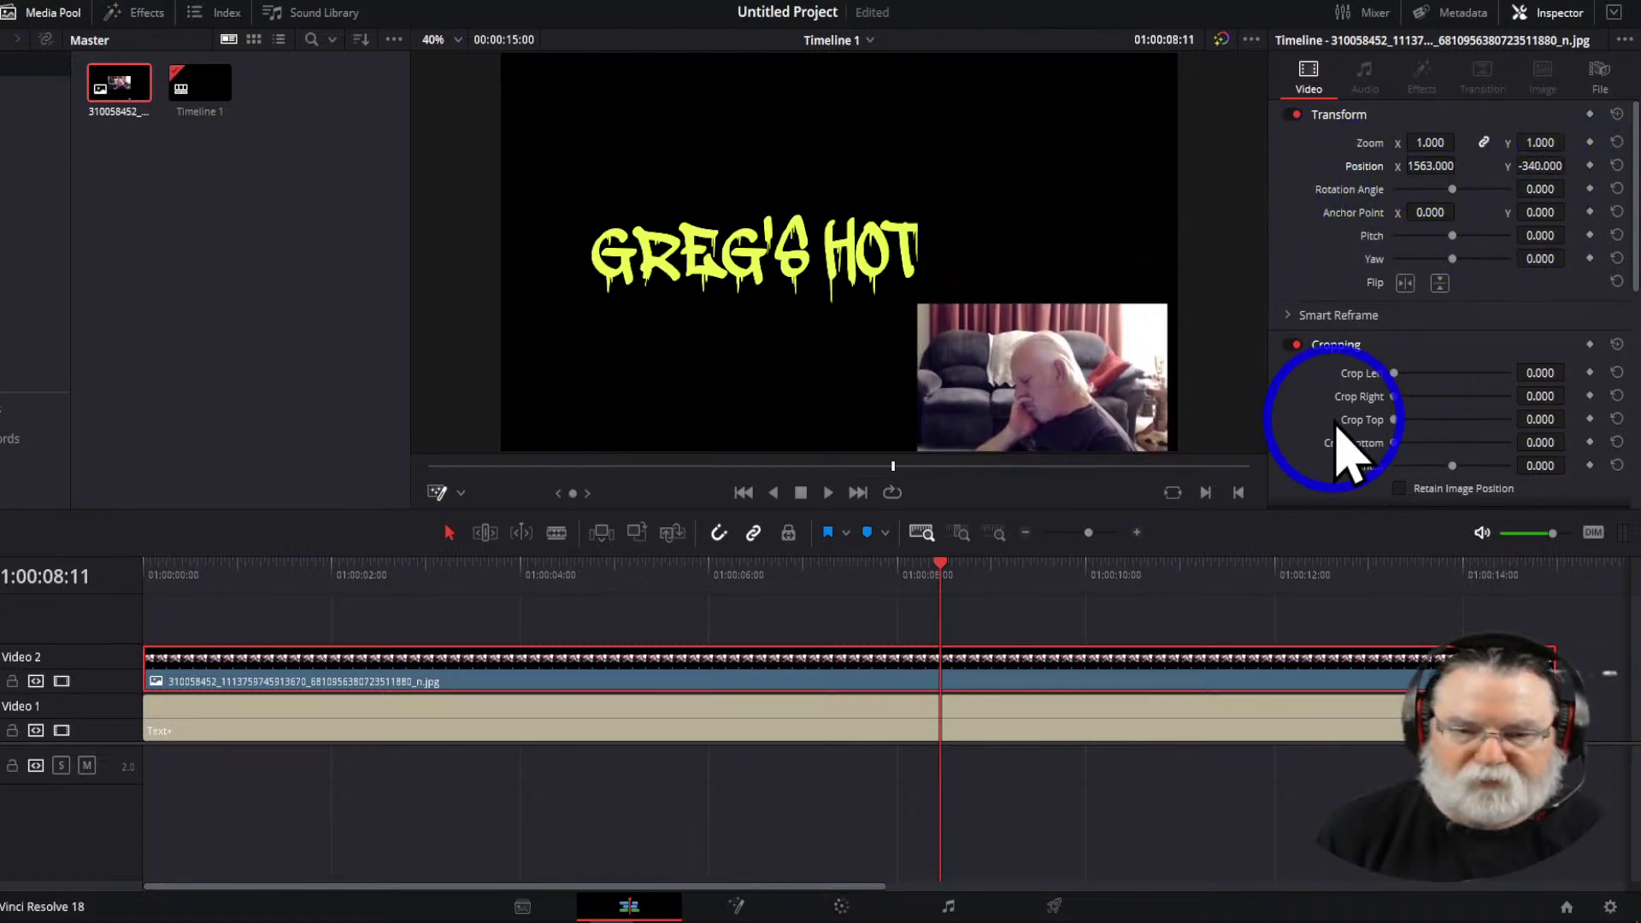
# Play the title and picture together from the start of the timeline, and stop at about eight seconds
pyautogui.moveTo(945, 593); pyautogui.dragTo(77, 557)
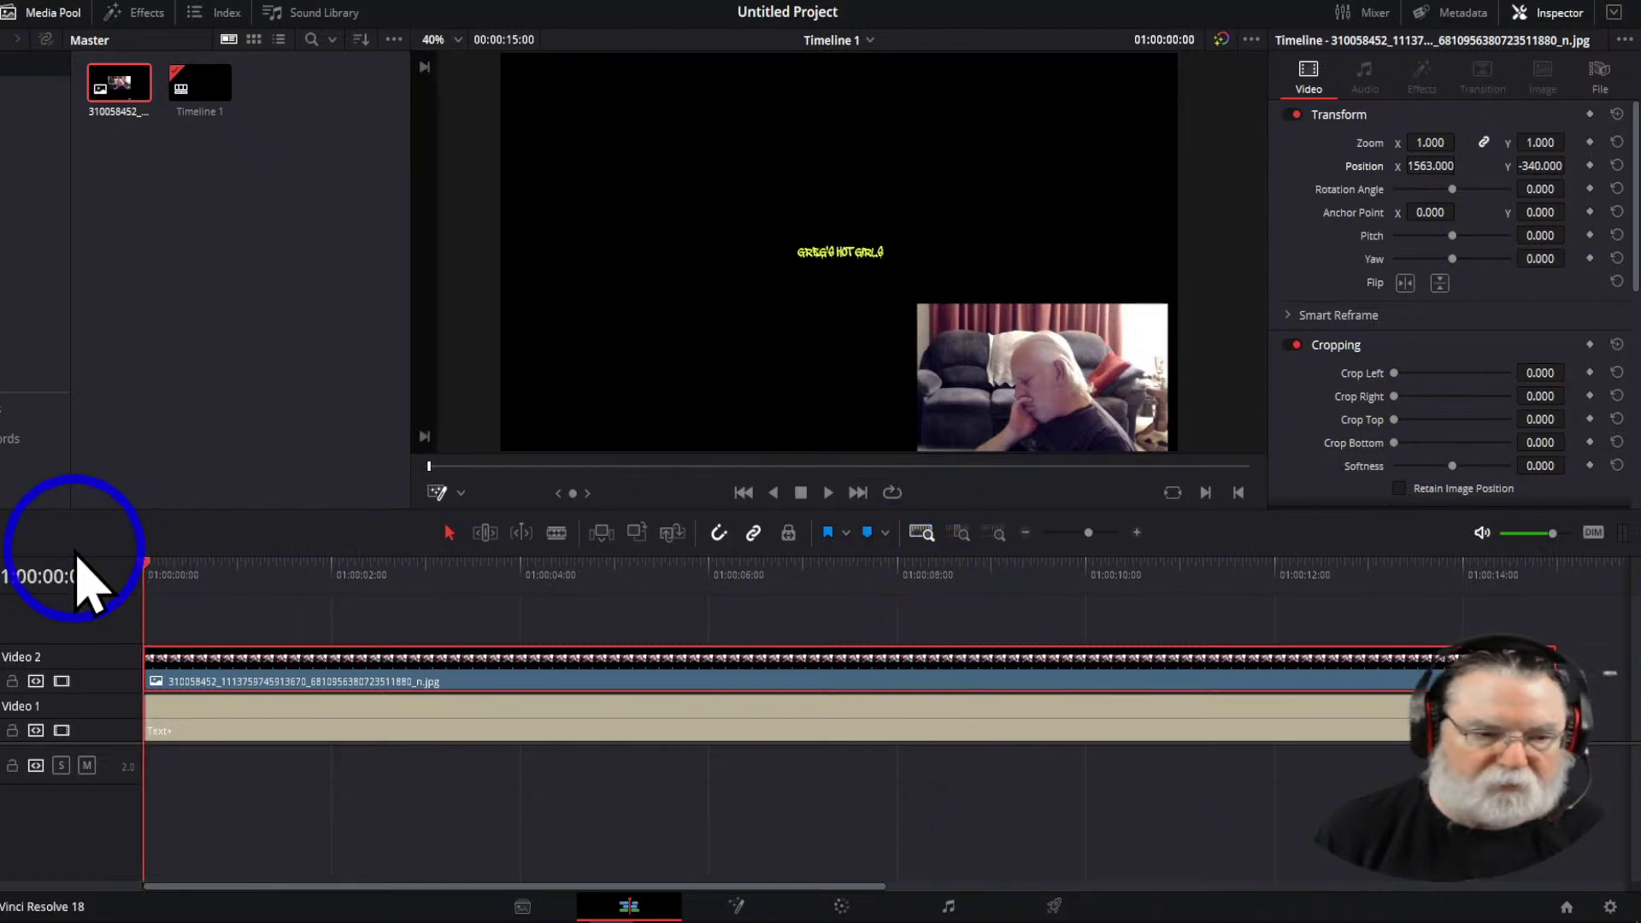
pyautogui.press('space')
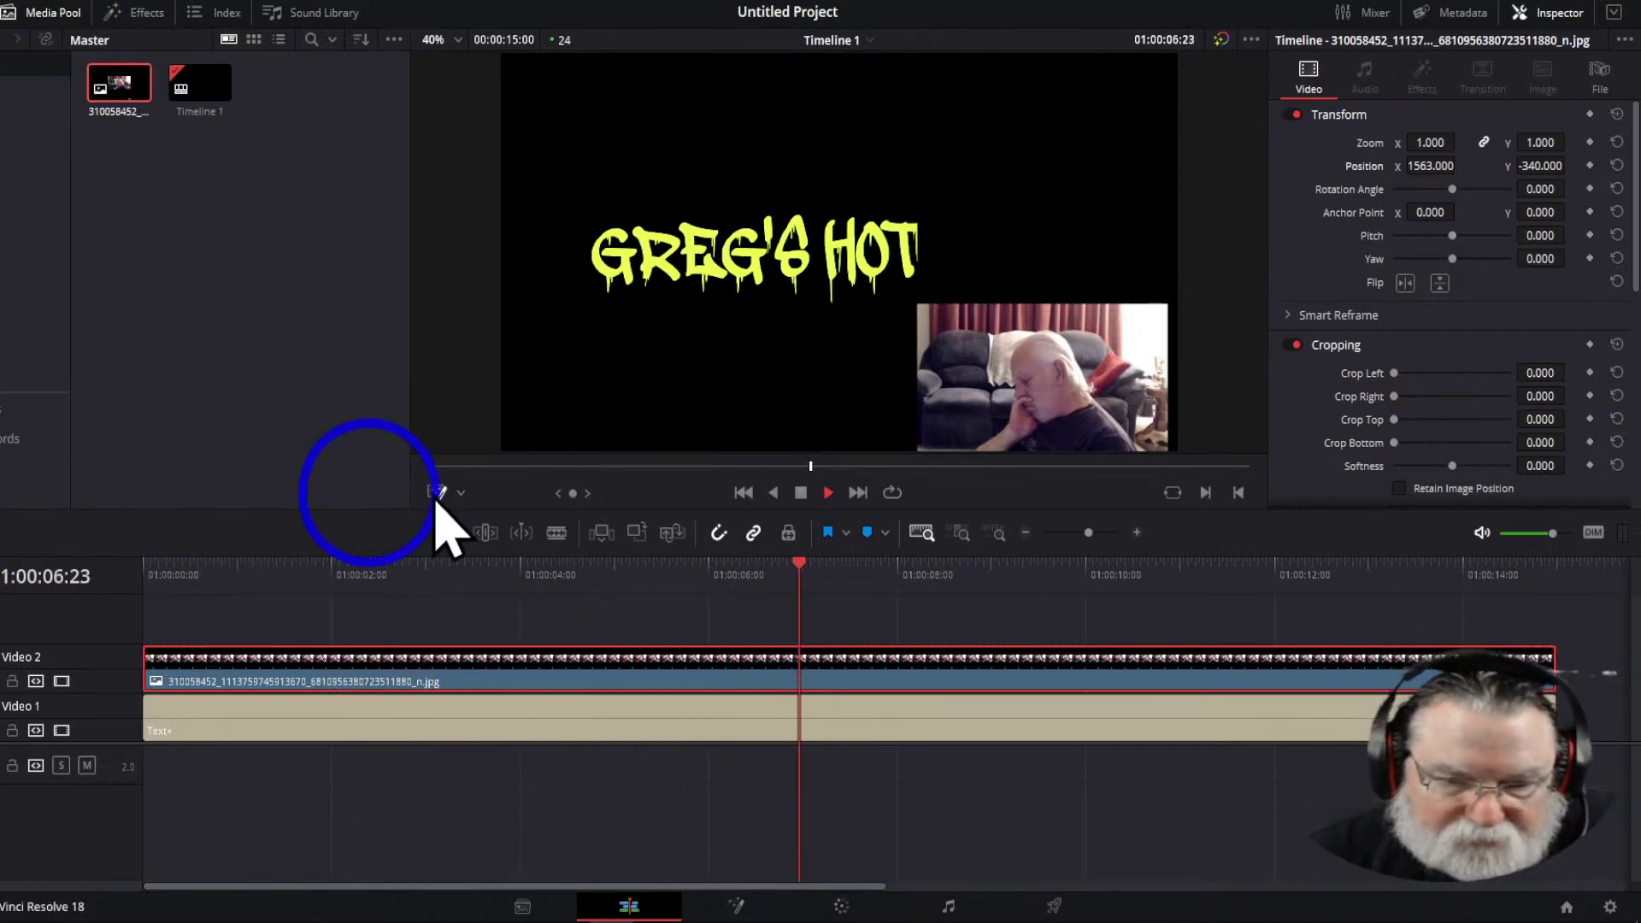
pyautogui.click(804, 494)
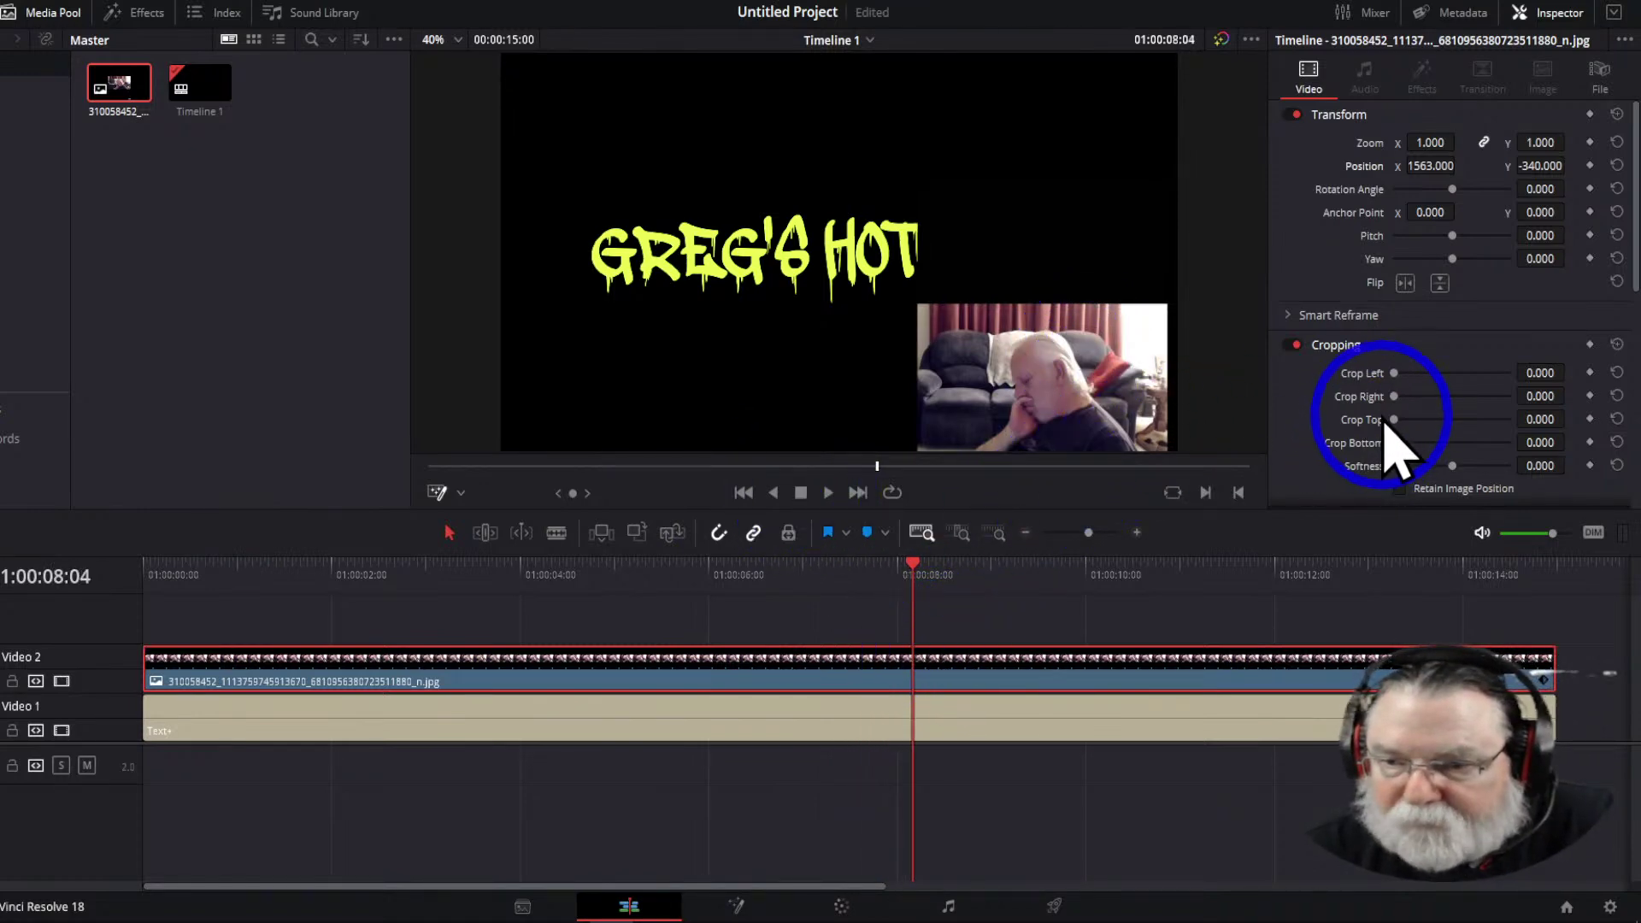
# Check the title between about 2 and 3:17 seconds with the Video 2 track switched off, and switch the track back on
pyautogui.moveTo(1396, 424)
pyautogui.mouseDown()
pyautogui.moveTo(1438, 438)
pyautogui.moveTo(1382, 446)
pyautogui.mouseUp()
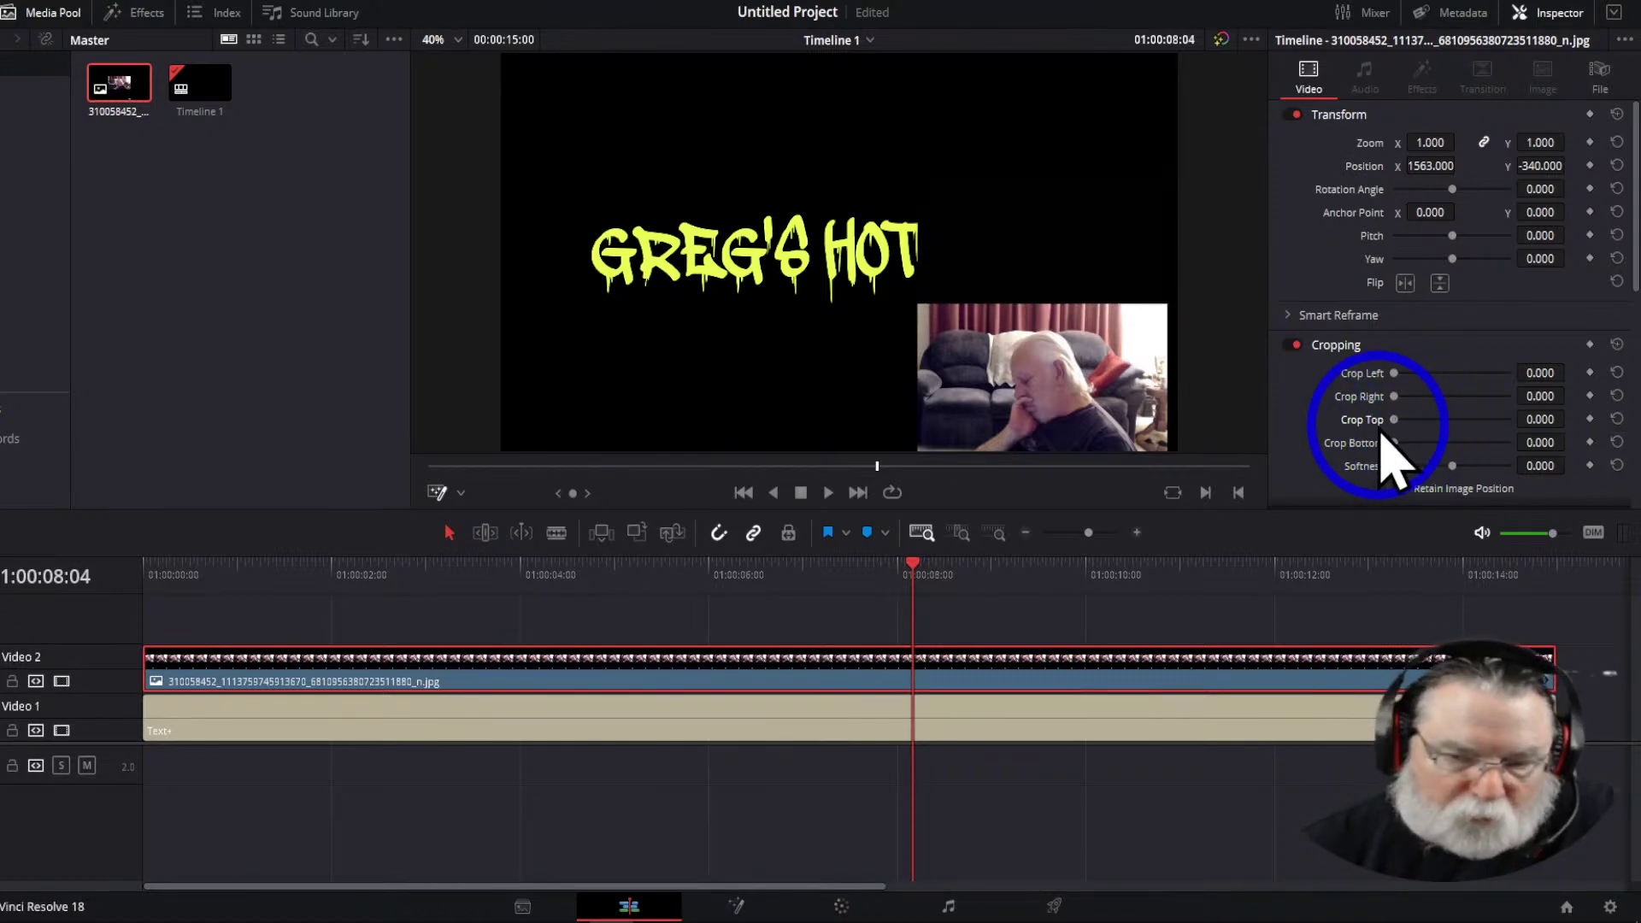
pyautogui.moveTo(913, 574); pyautogui.dragTo(334, 575)
pyautogui.click(62, 681)
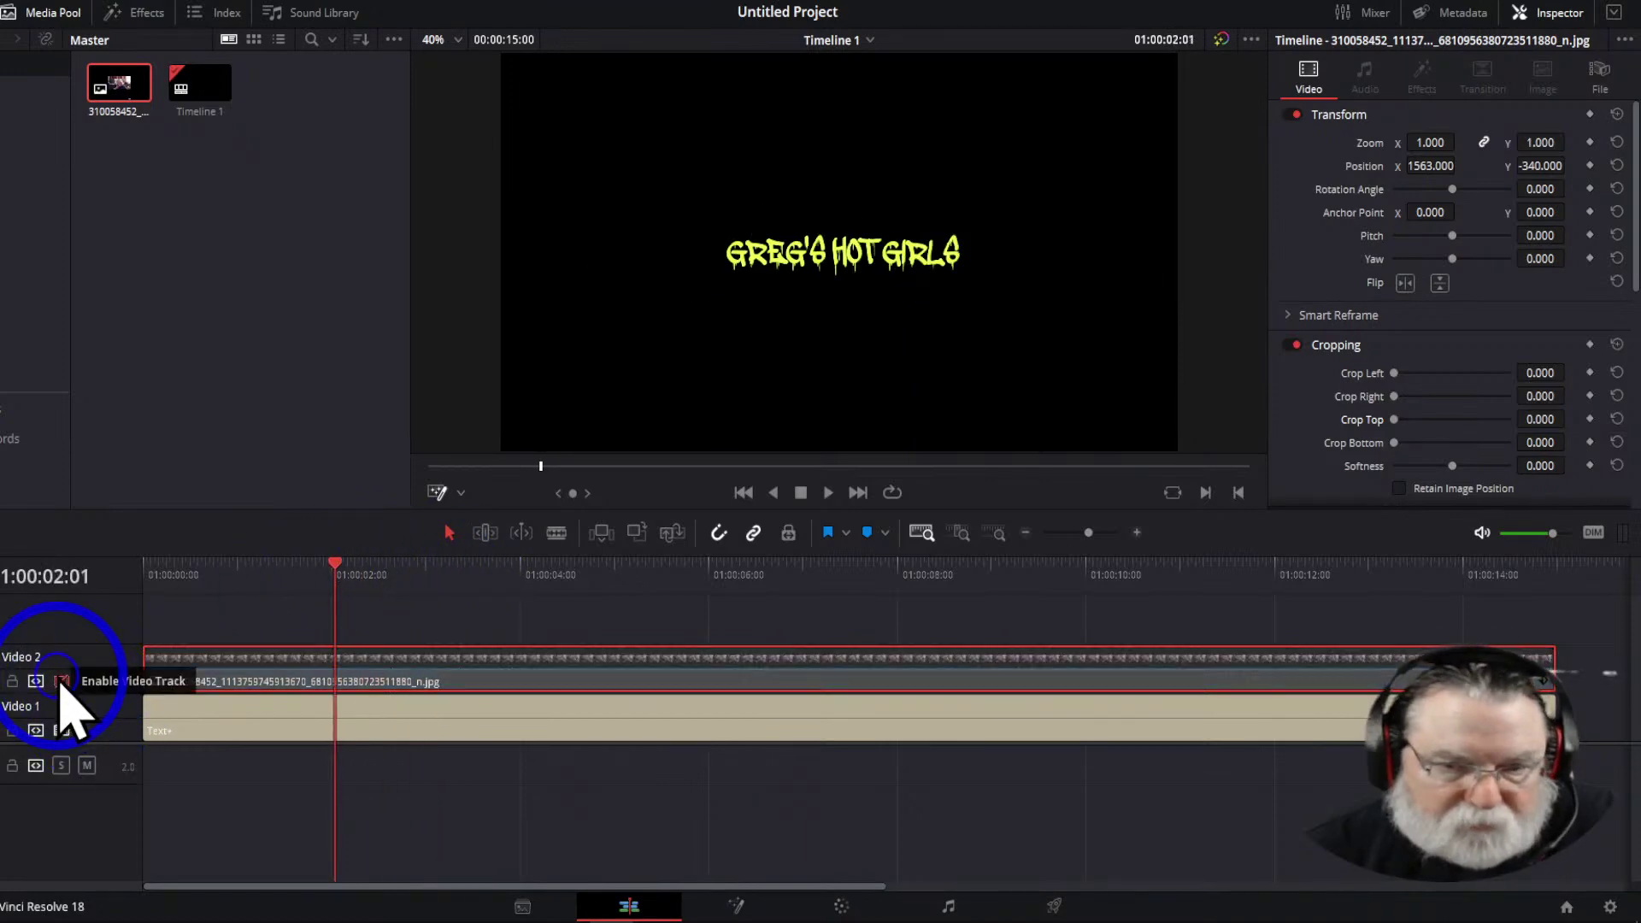
pyautogui.moveTo(335, 570); pyautogui.dragTo(494, 575)
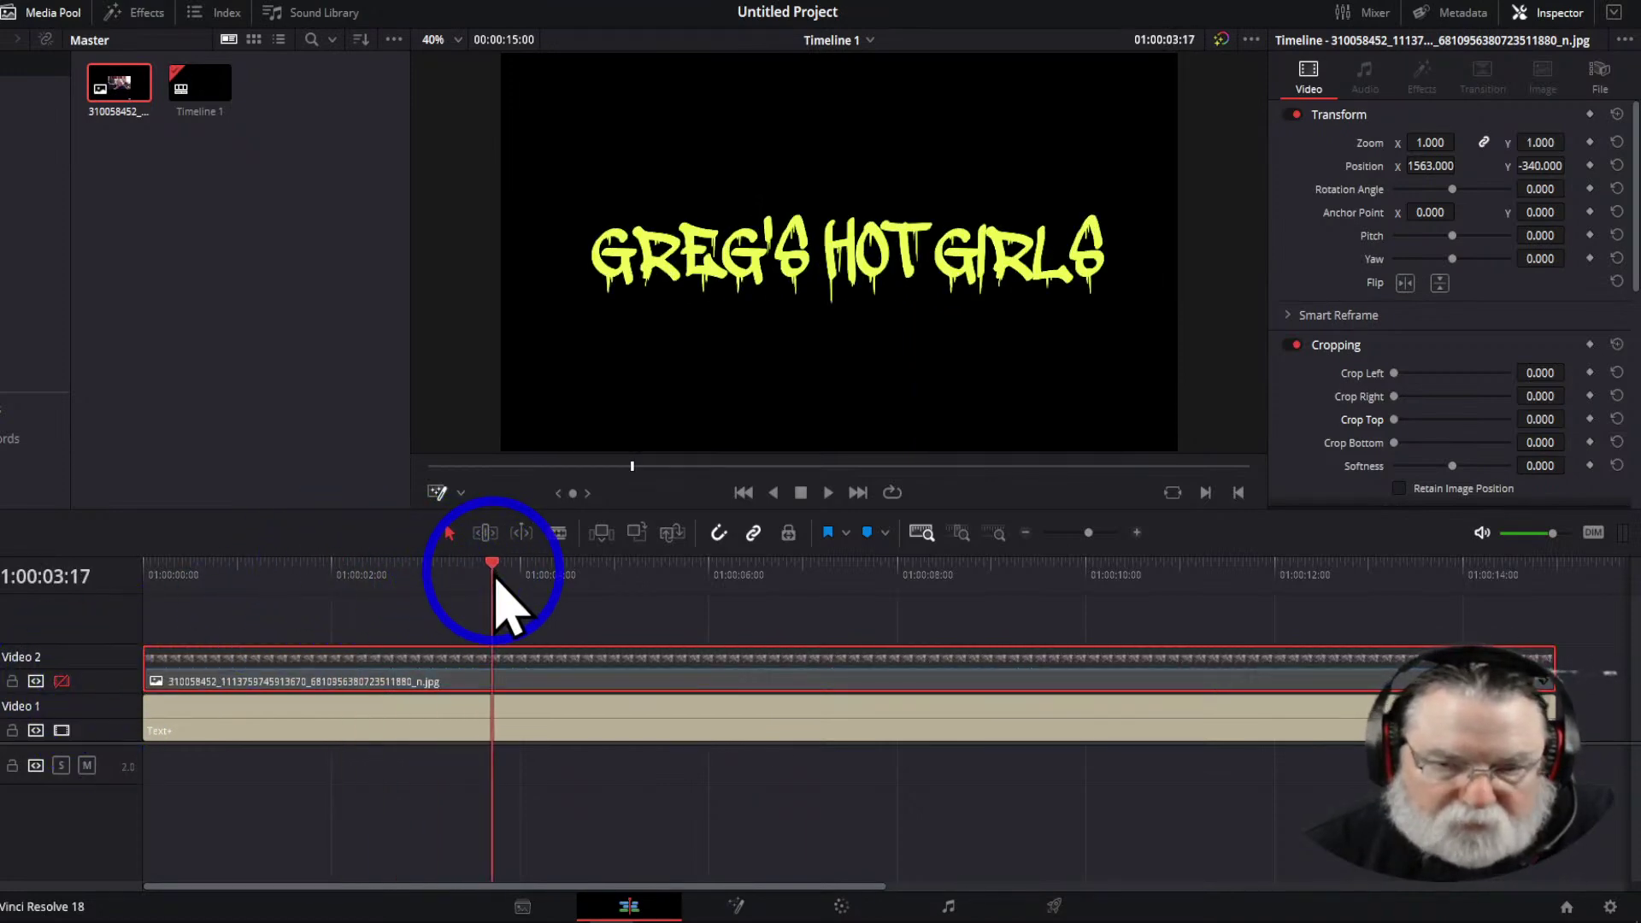
pyautogui.click(61, 682)
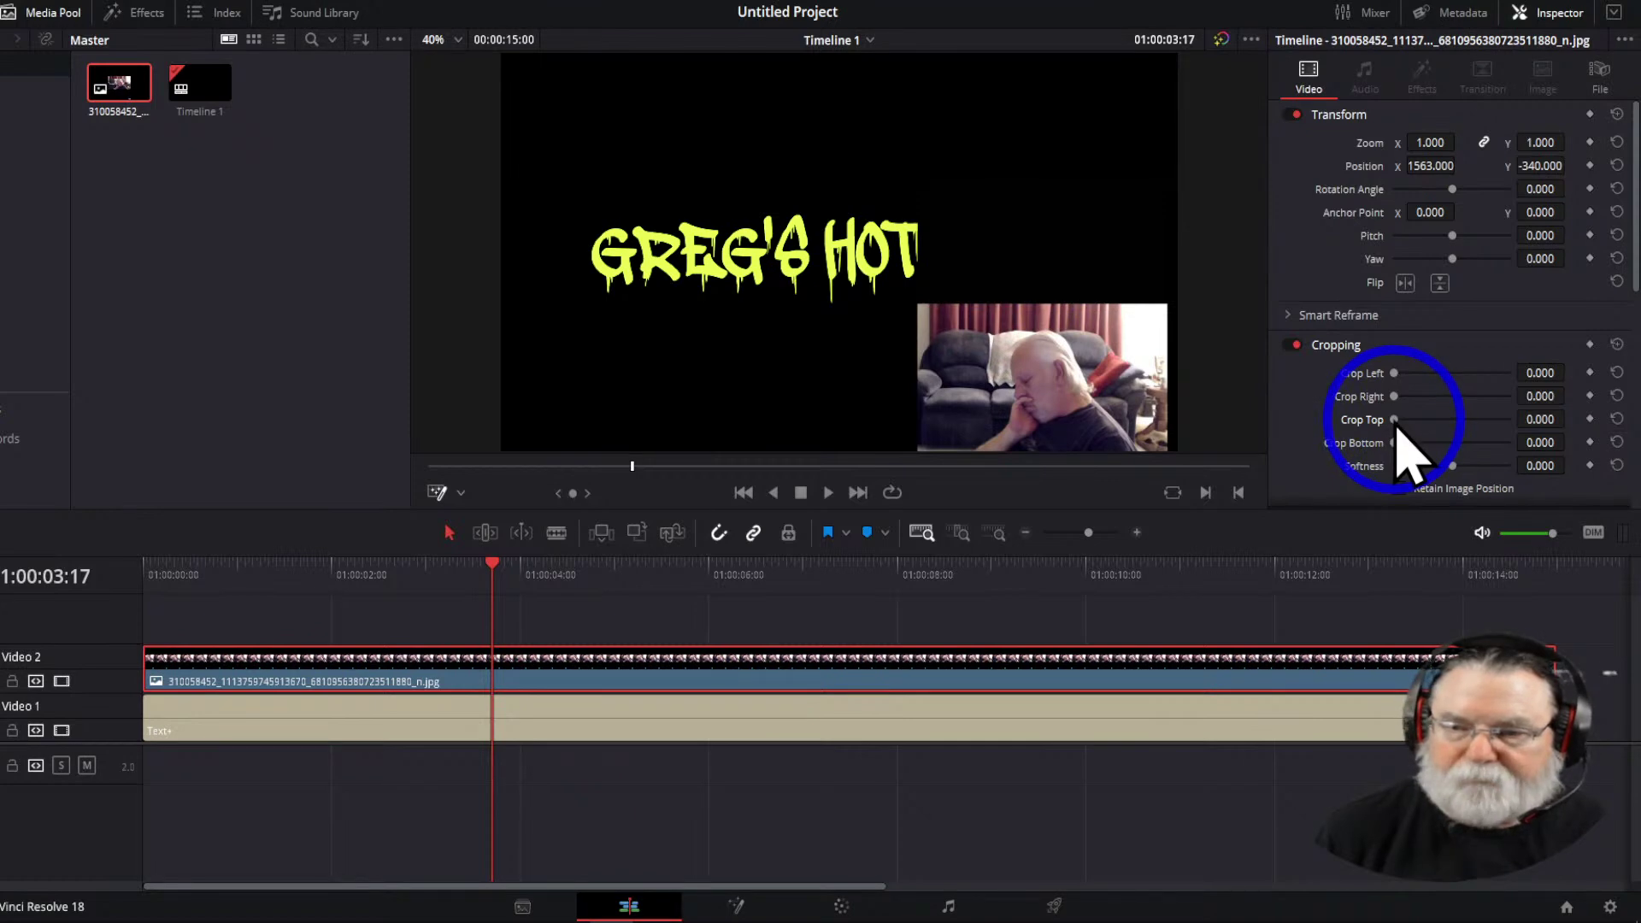
# Try cropping the picture on Video 2 from the top by 346.3, and reset the crop
pyautogui.moveTo(1396, 421); pyautogui.dragTo(1431, 421)
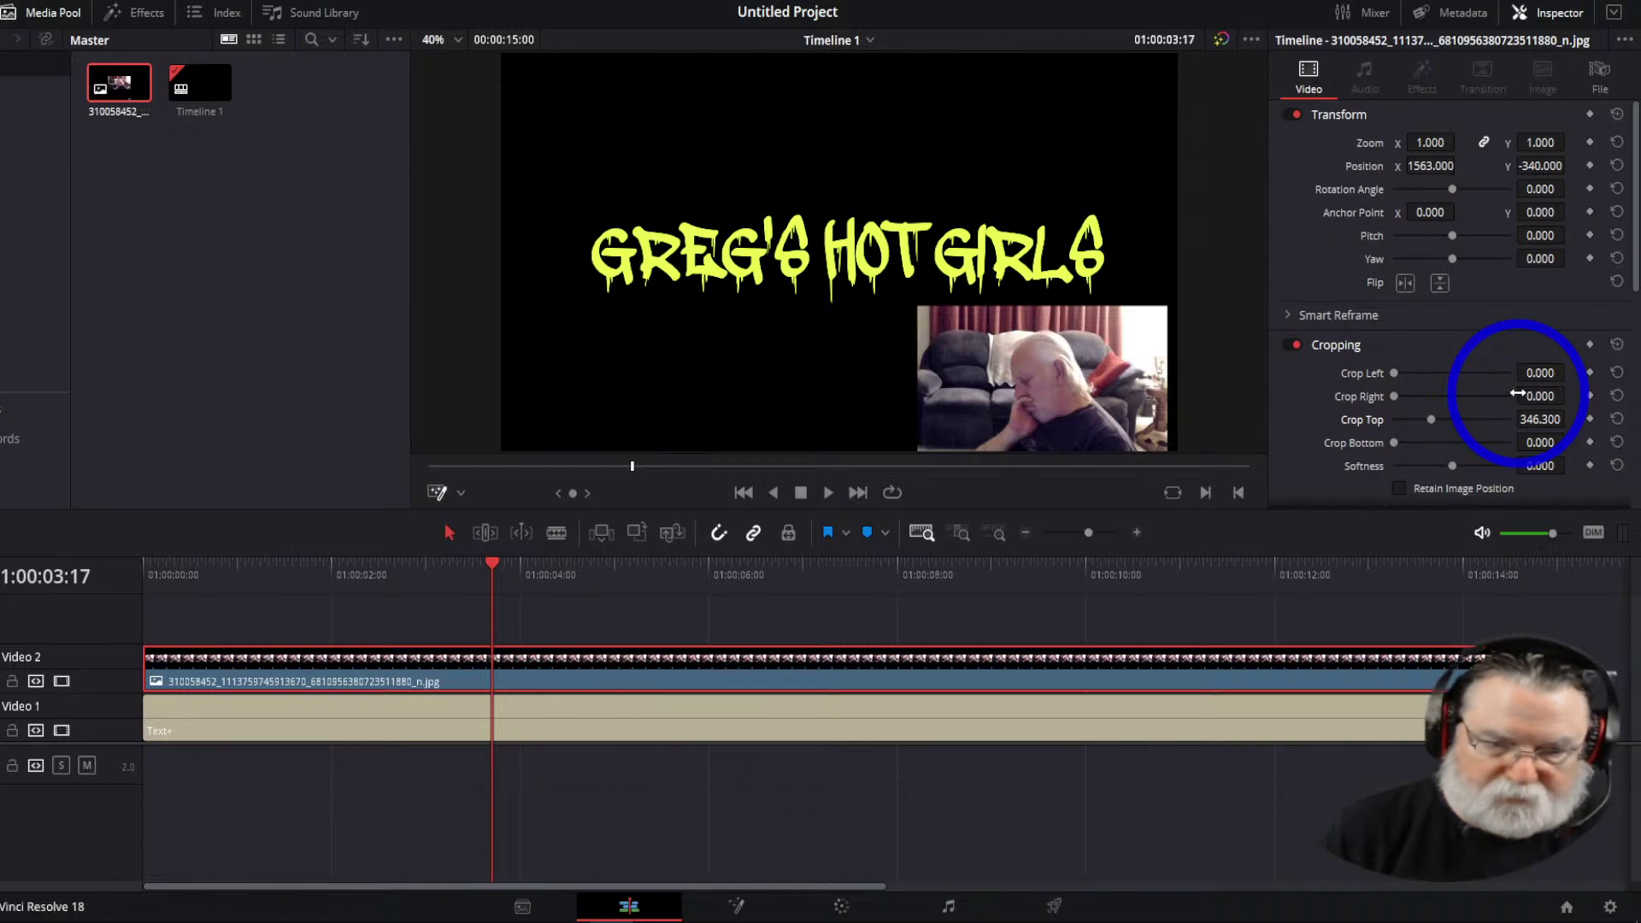
pyautogui.moveTo(493, 568)
pyautogui.mouseDown()
pyautogui.moveTo(181, 573)
pyautogui.moveTo(475, 581)
pyautogui.mouseUp()
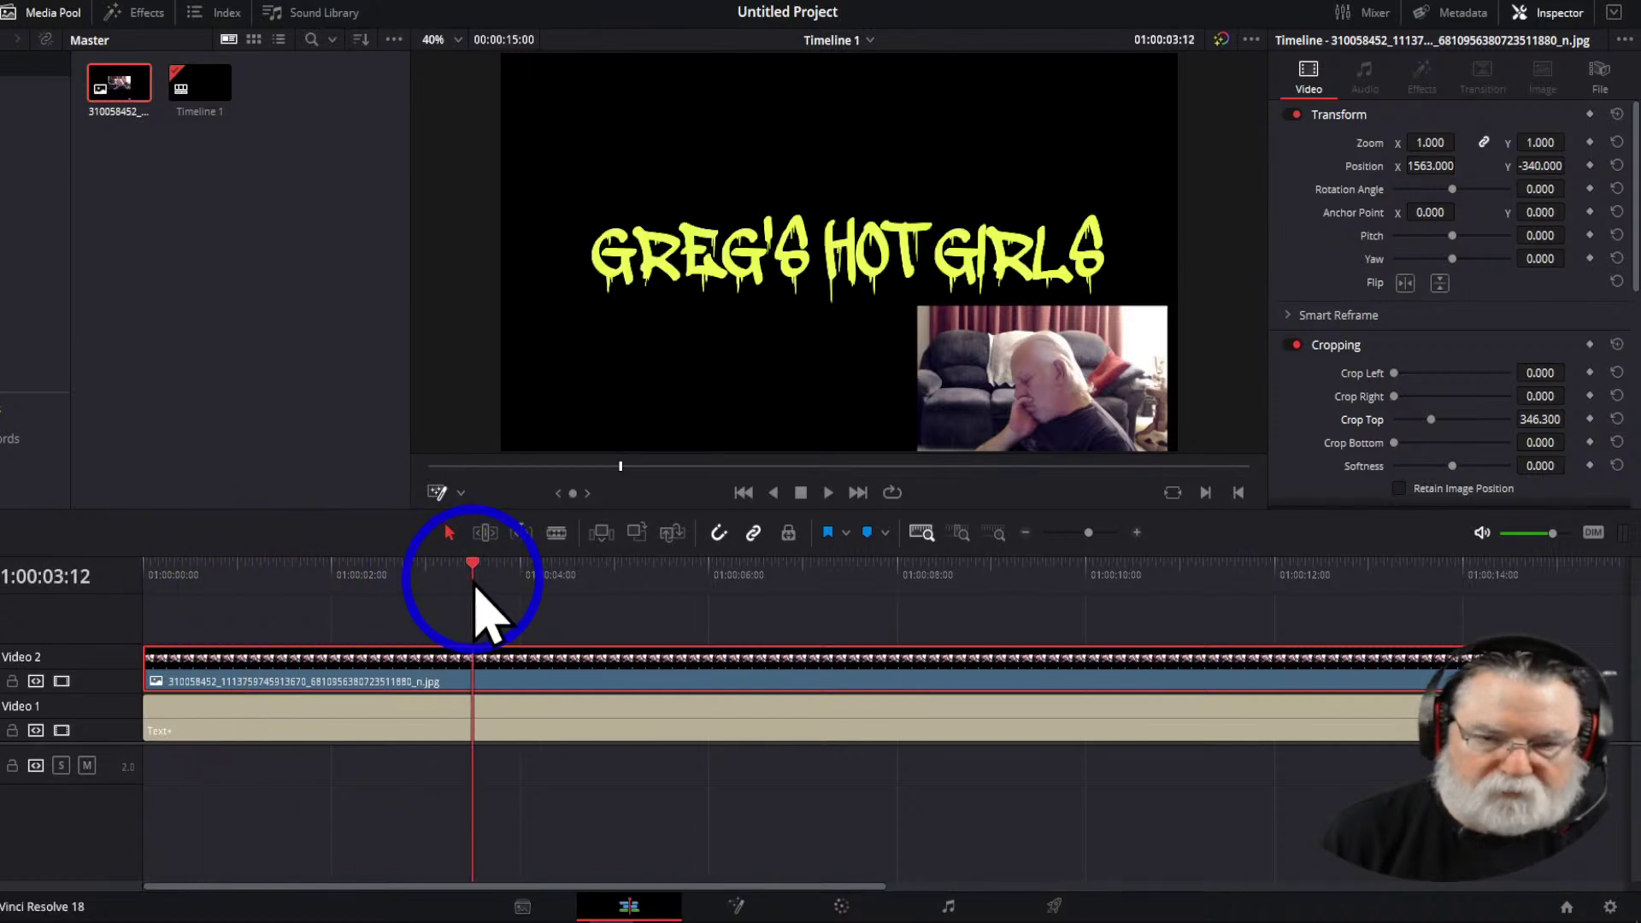
pyautogui.doubleClick(1360, 421)
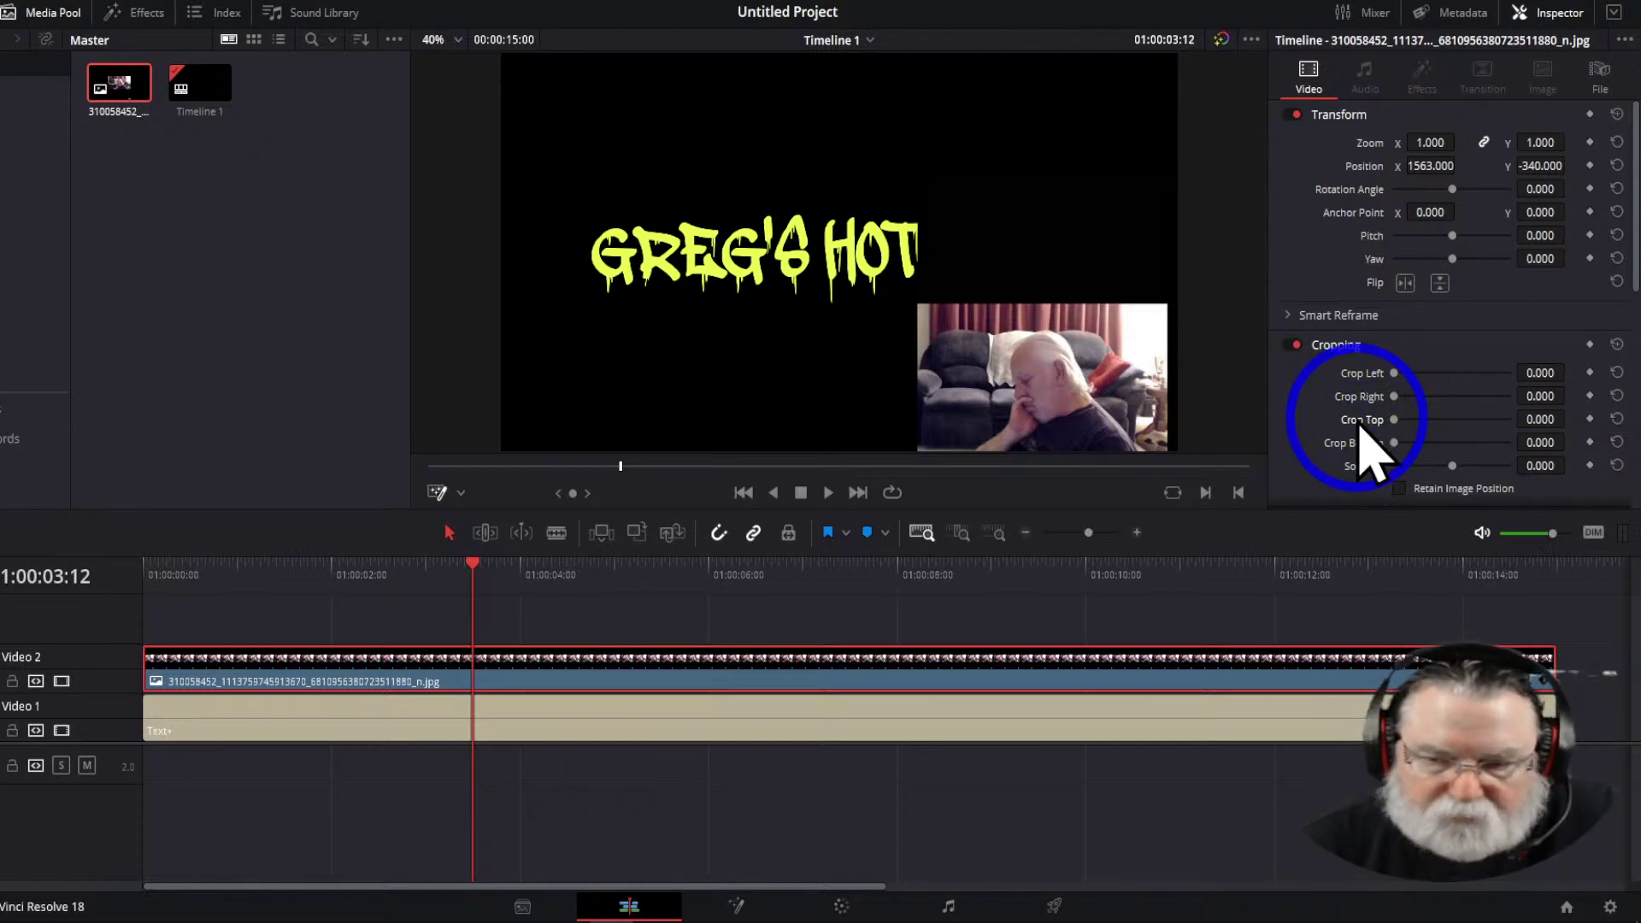
# Keyframe the picture's Crop Top at 0 at 01:00:03:05 and 329.8 at 01:00:04:05, and play the timeline from its start
pyautogui.moveTo(473, 572); pyautogui.dragTo(447, 598)
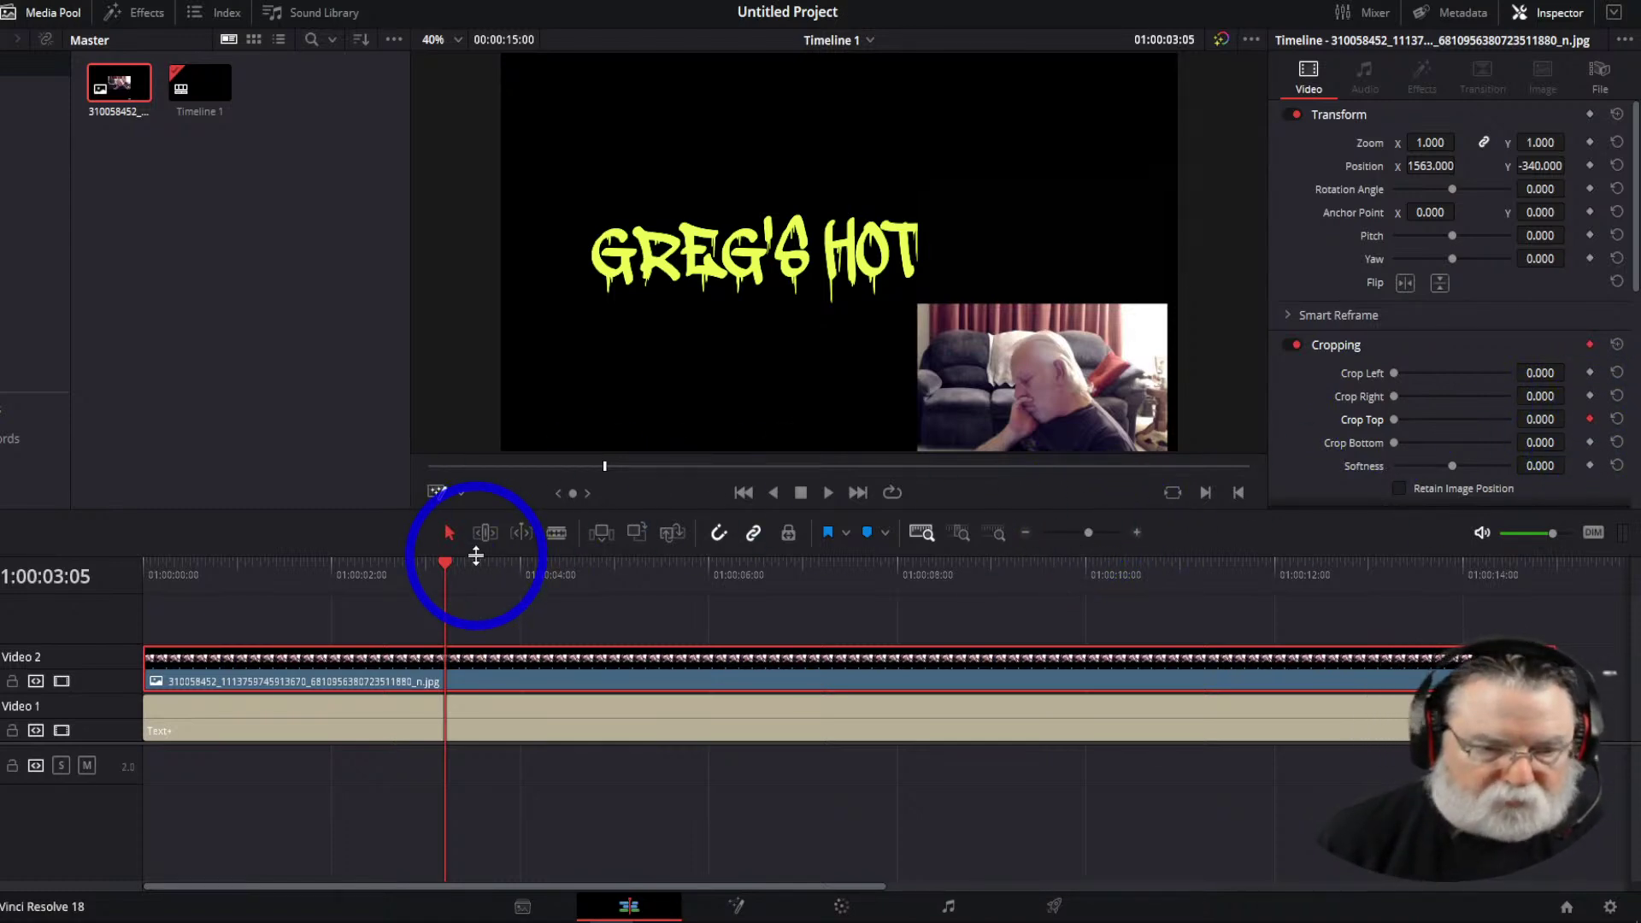
pyautogui.moveTo(445, 565); pyautogui.dragTo(541, 577)
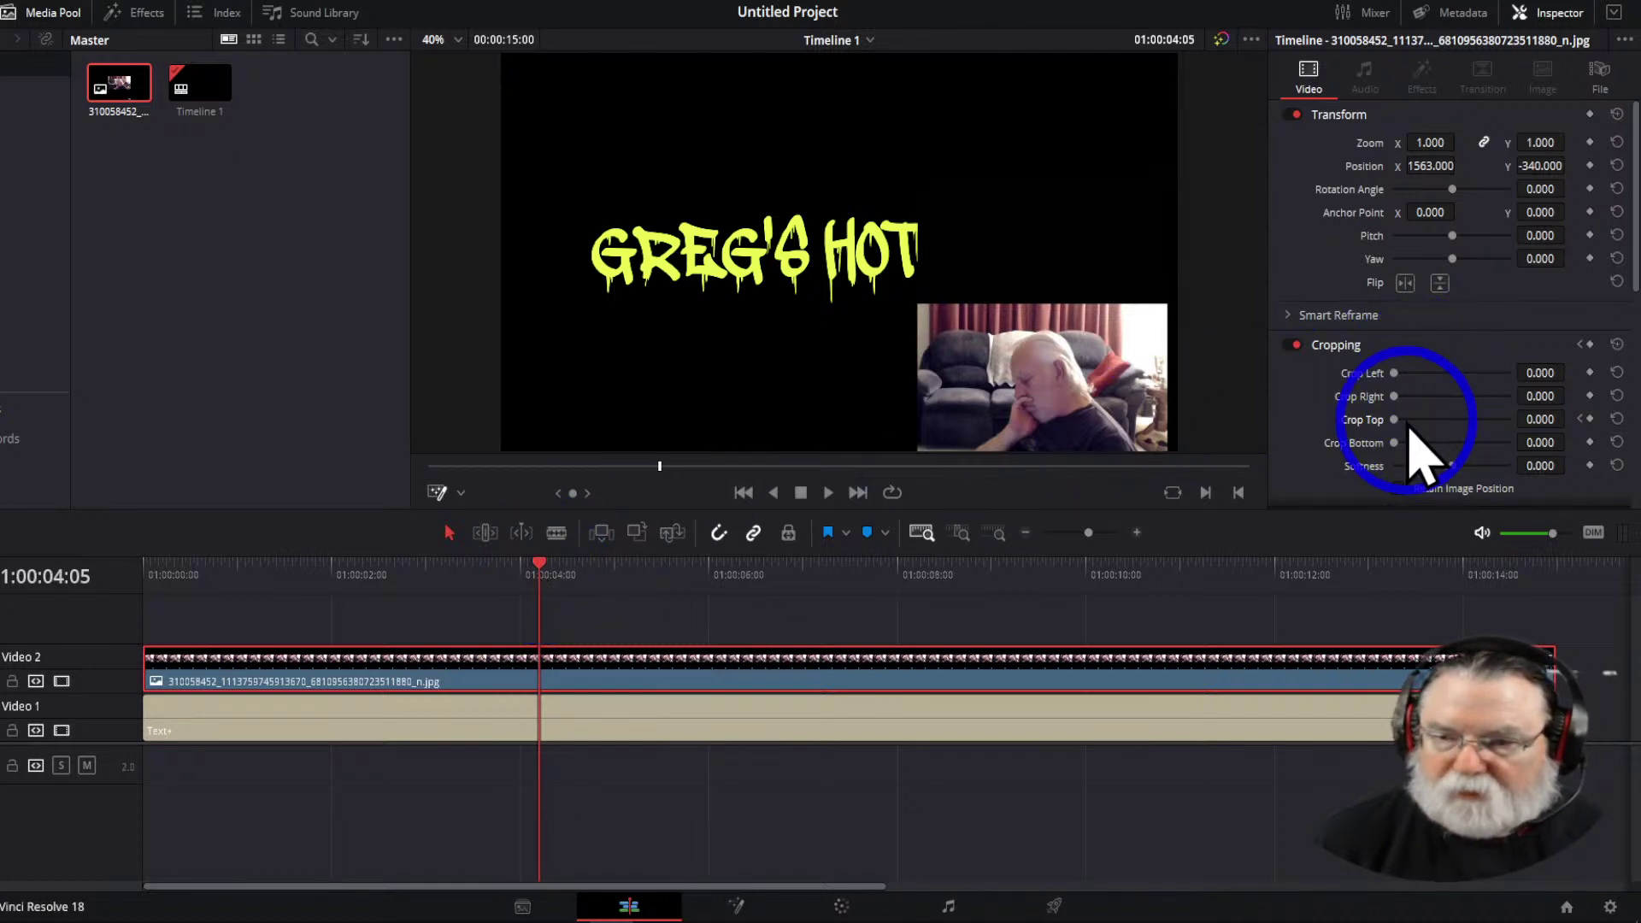
pyautogui.moveTo(1402, 422); pyautogui.dragTo(1430, 426)
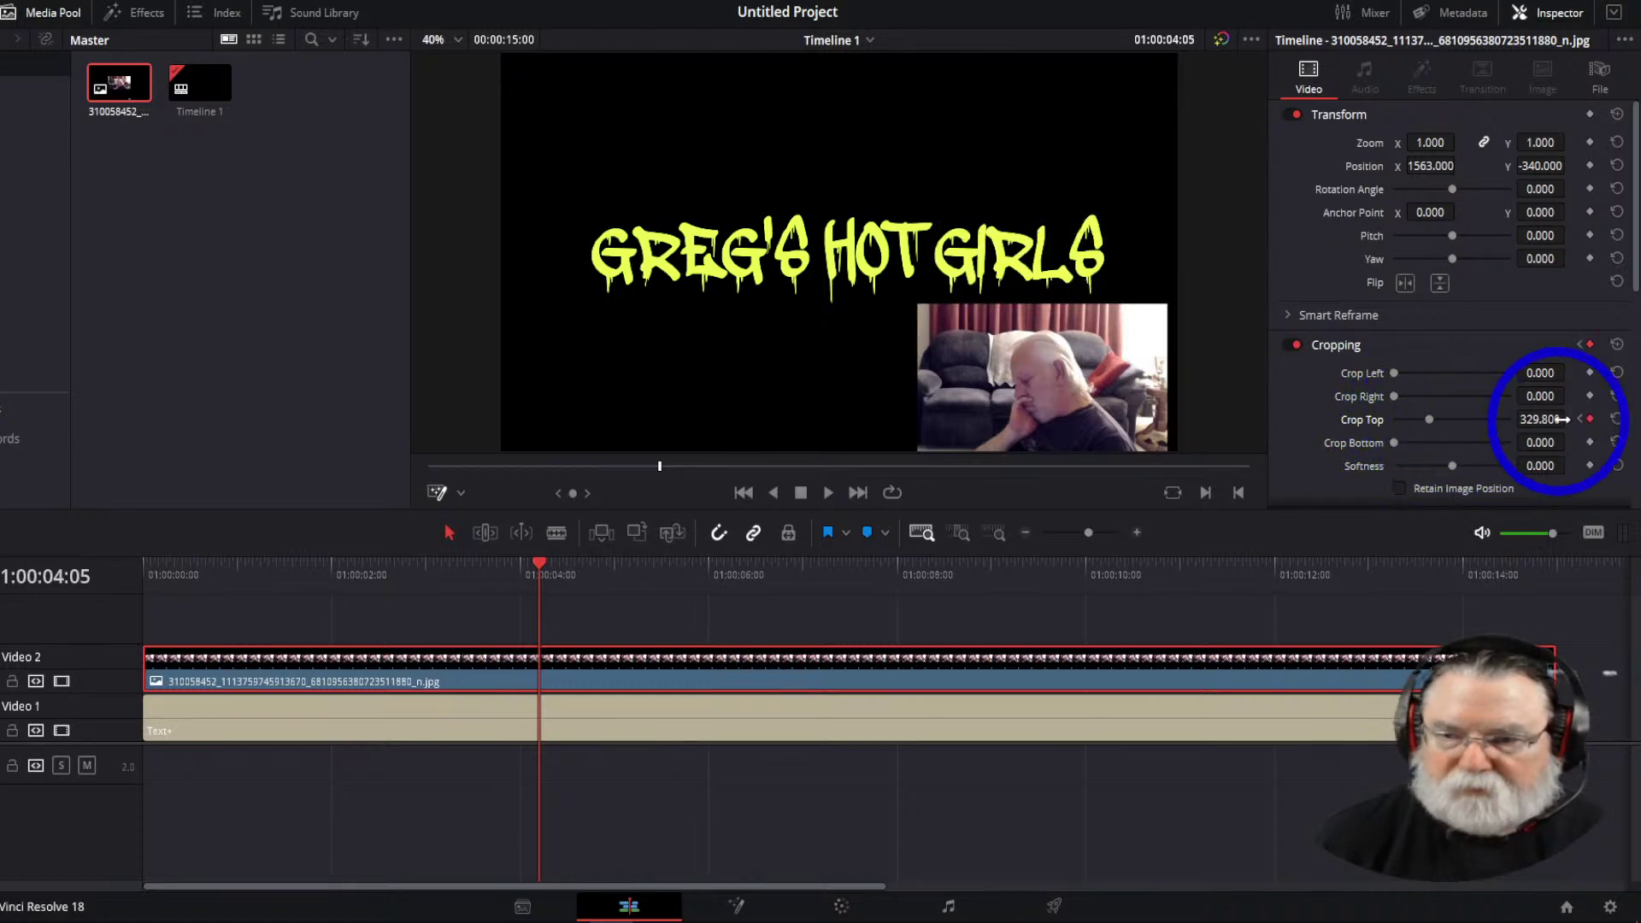
pyautogui.click(742, 493)
pyautogui.press('space')
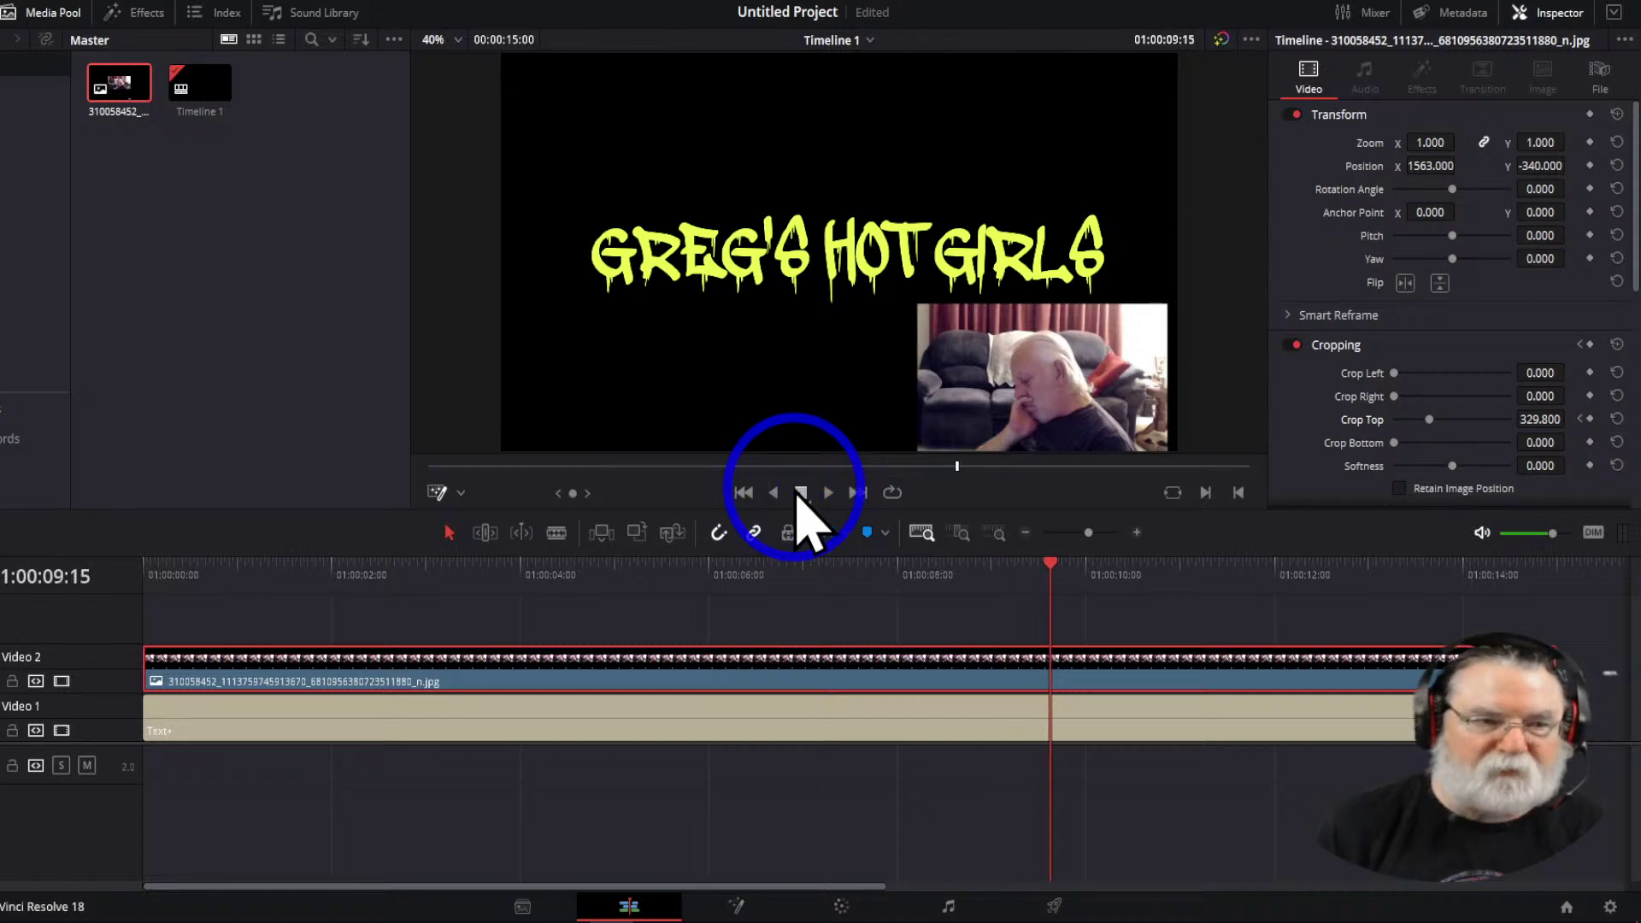
# Try to import monsters-inc-cute.gif from the Downloads folder into the Master bin
pyautogui.rightClick(200, 210)
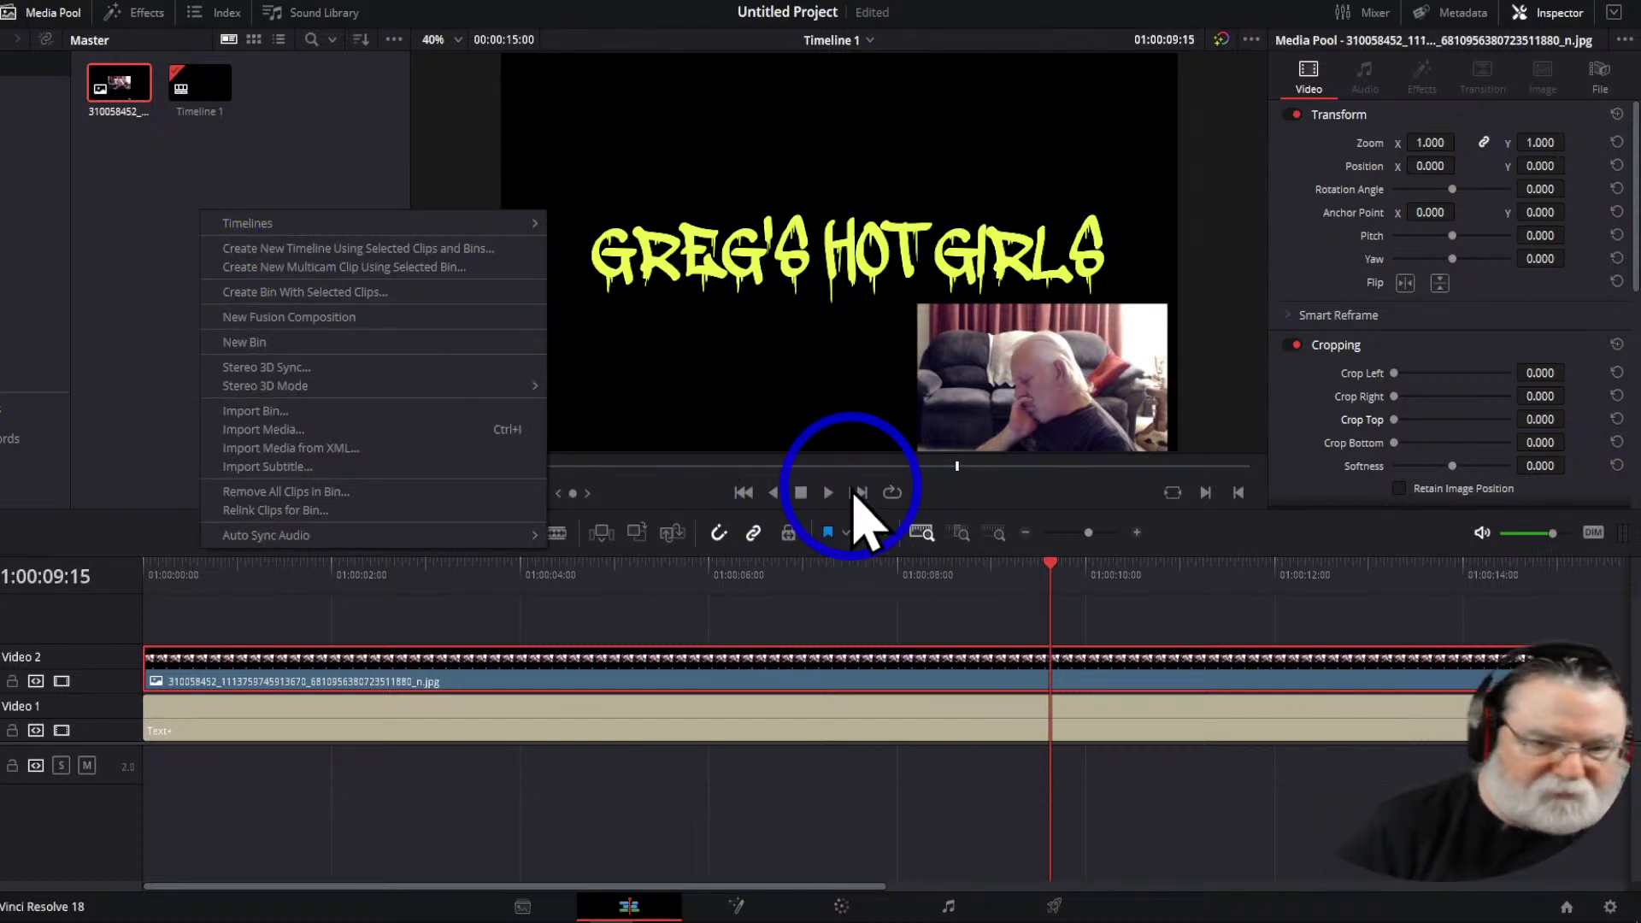
pyautogui.click(803, 498)
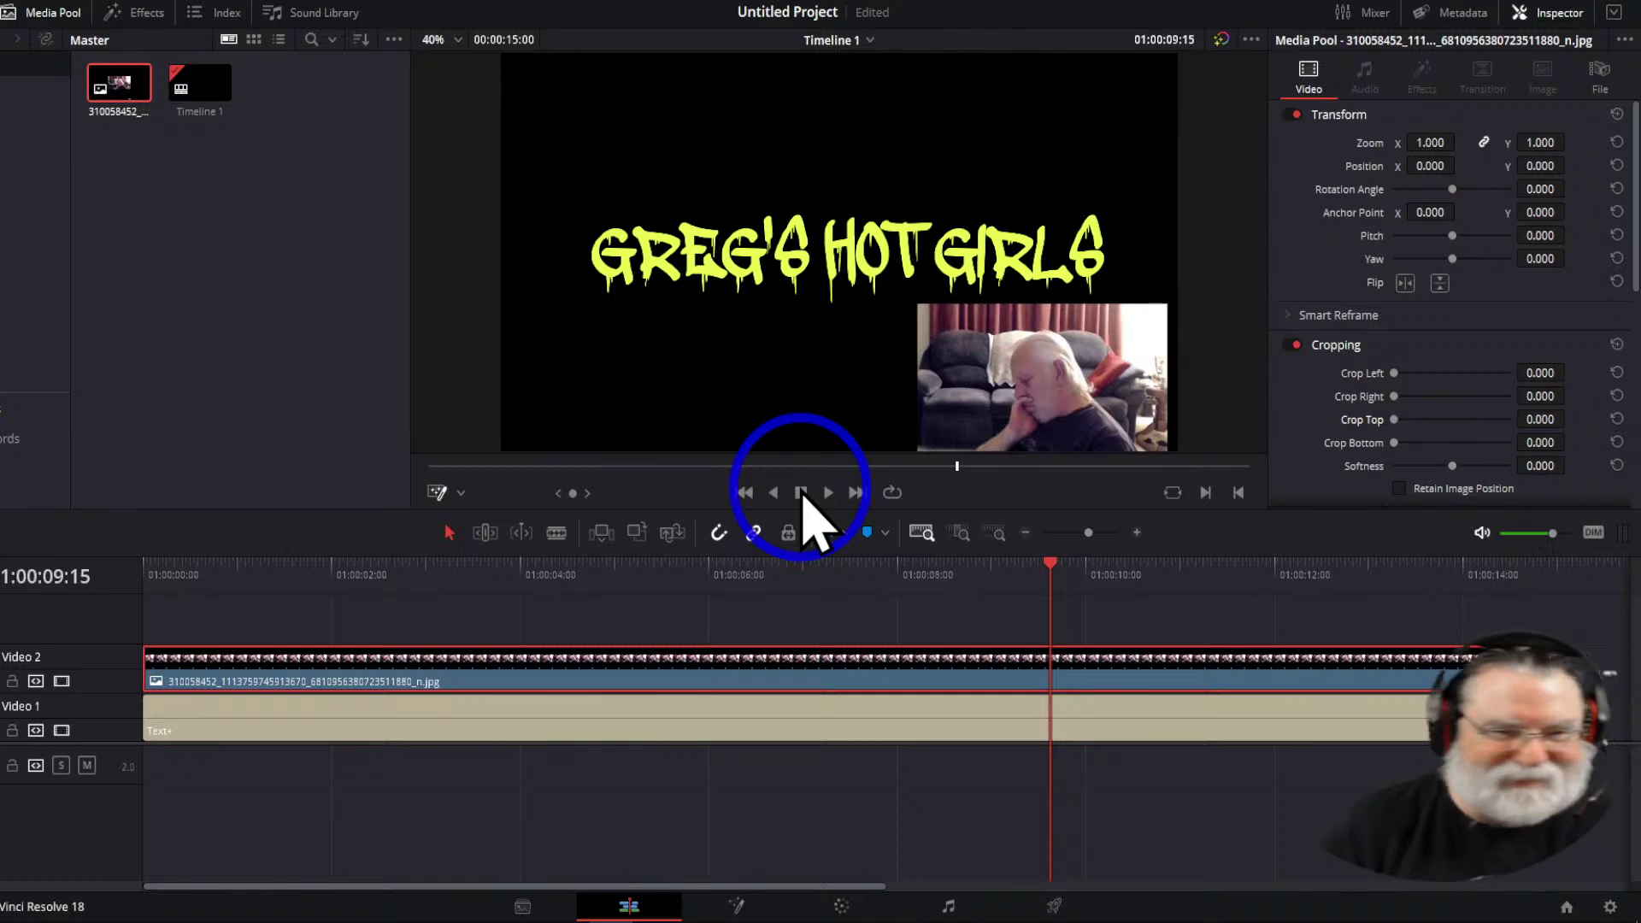
pyautogui.rightClick(150, 192)
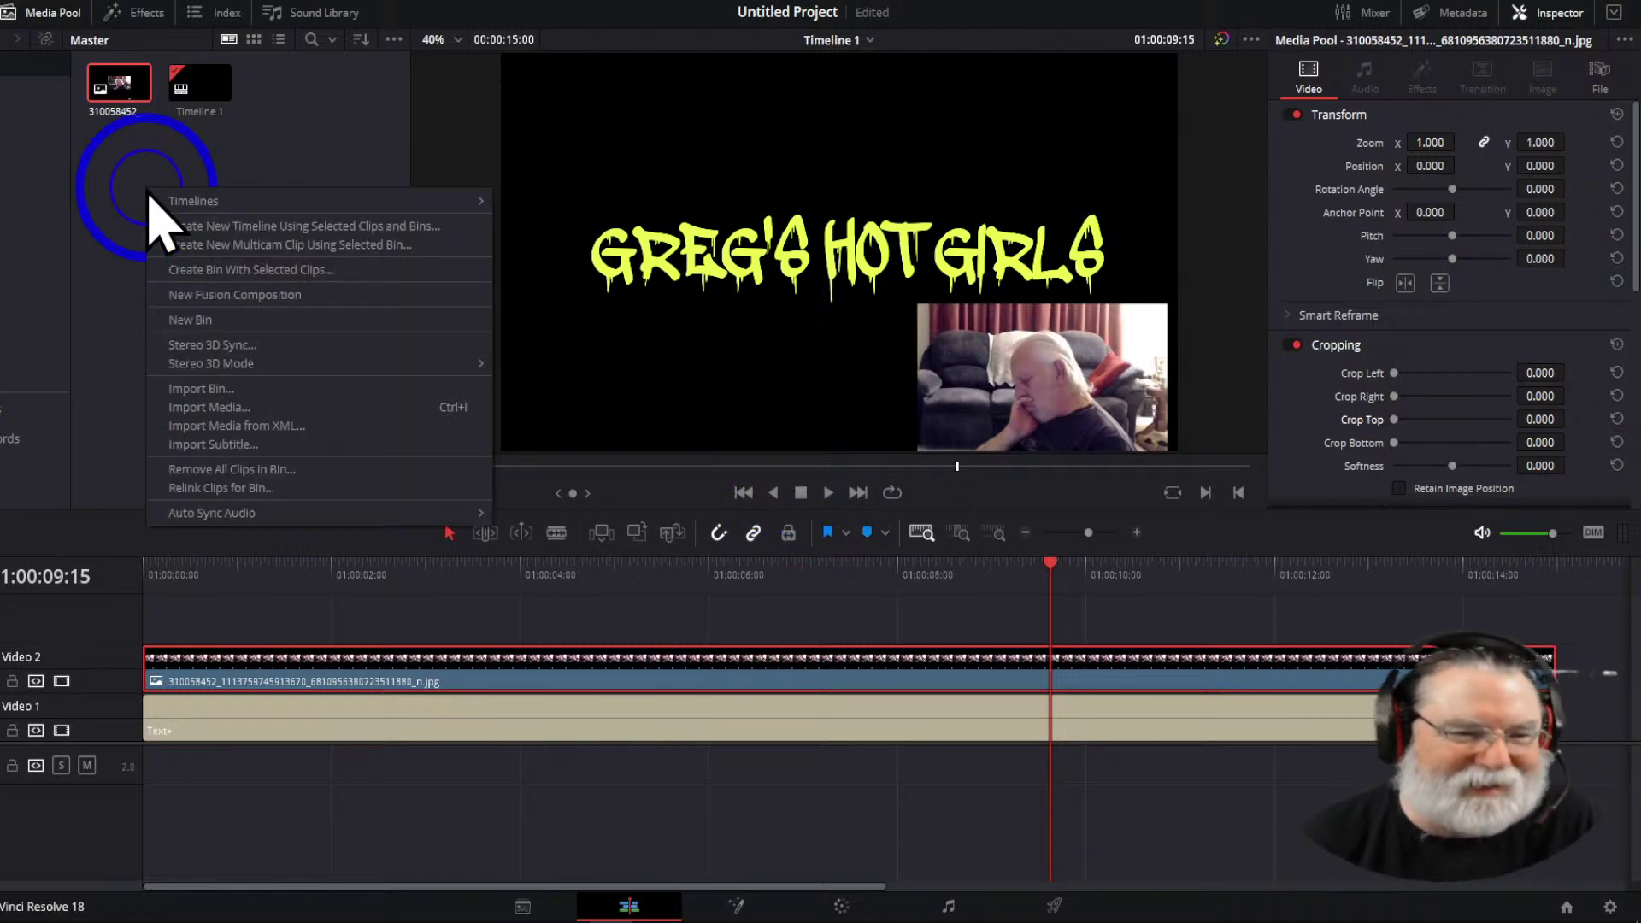
pyautogui.click(212, 409)
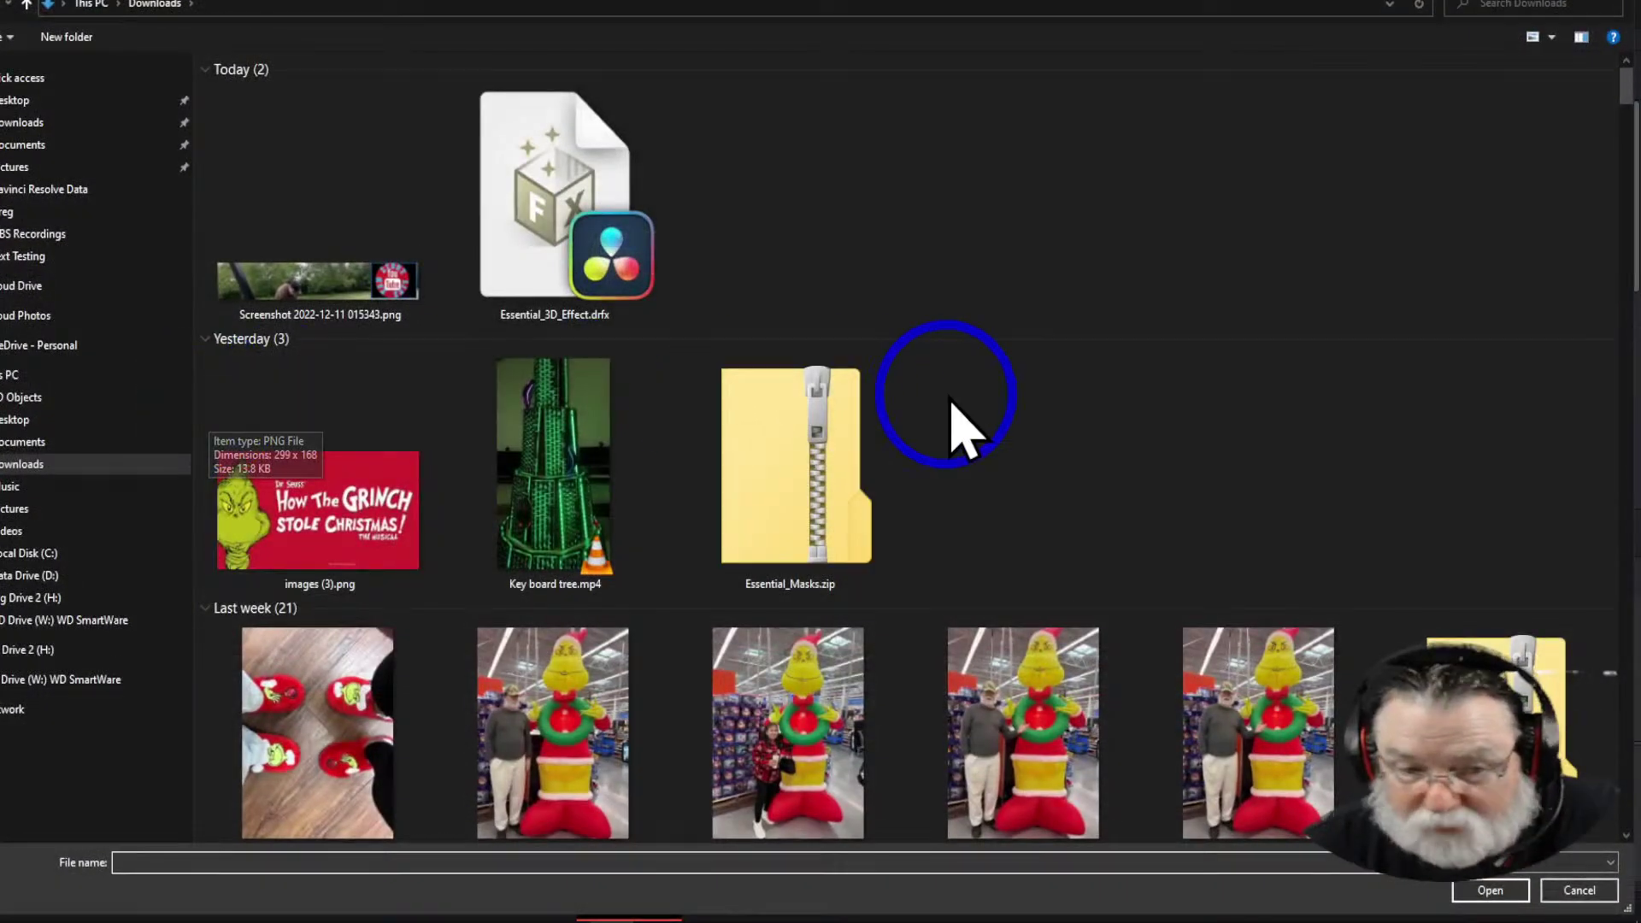
pyautogui.scroll(-20, 948, 410)
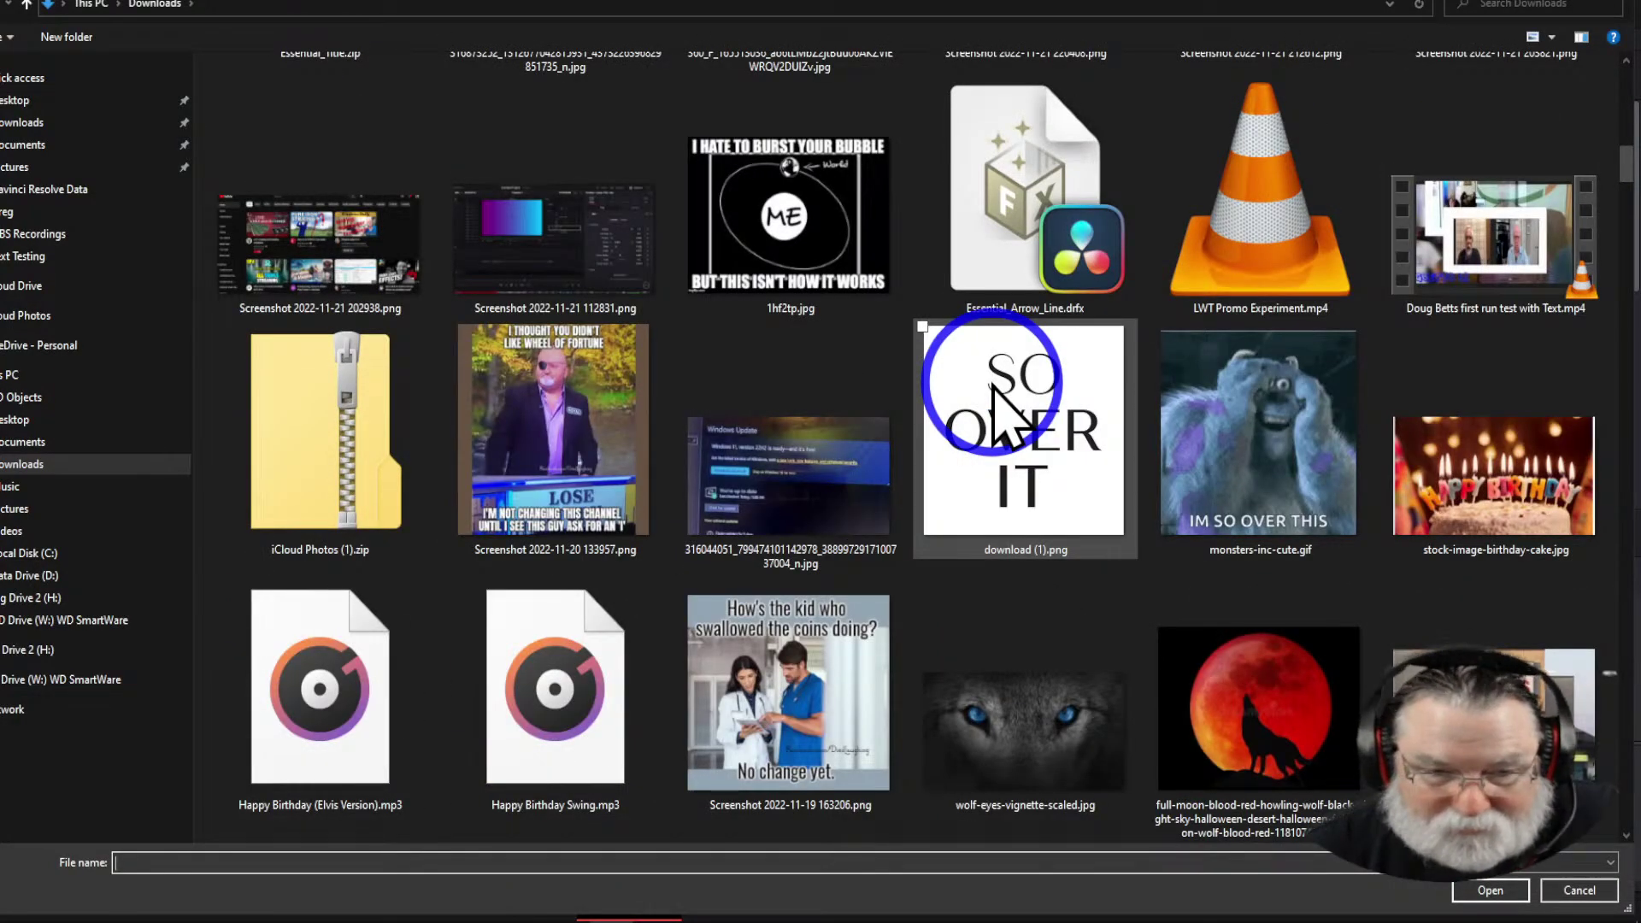
pyautogui.scroll(-5, 998, 411)
pyautogui.click(1261, 460)
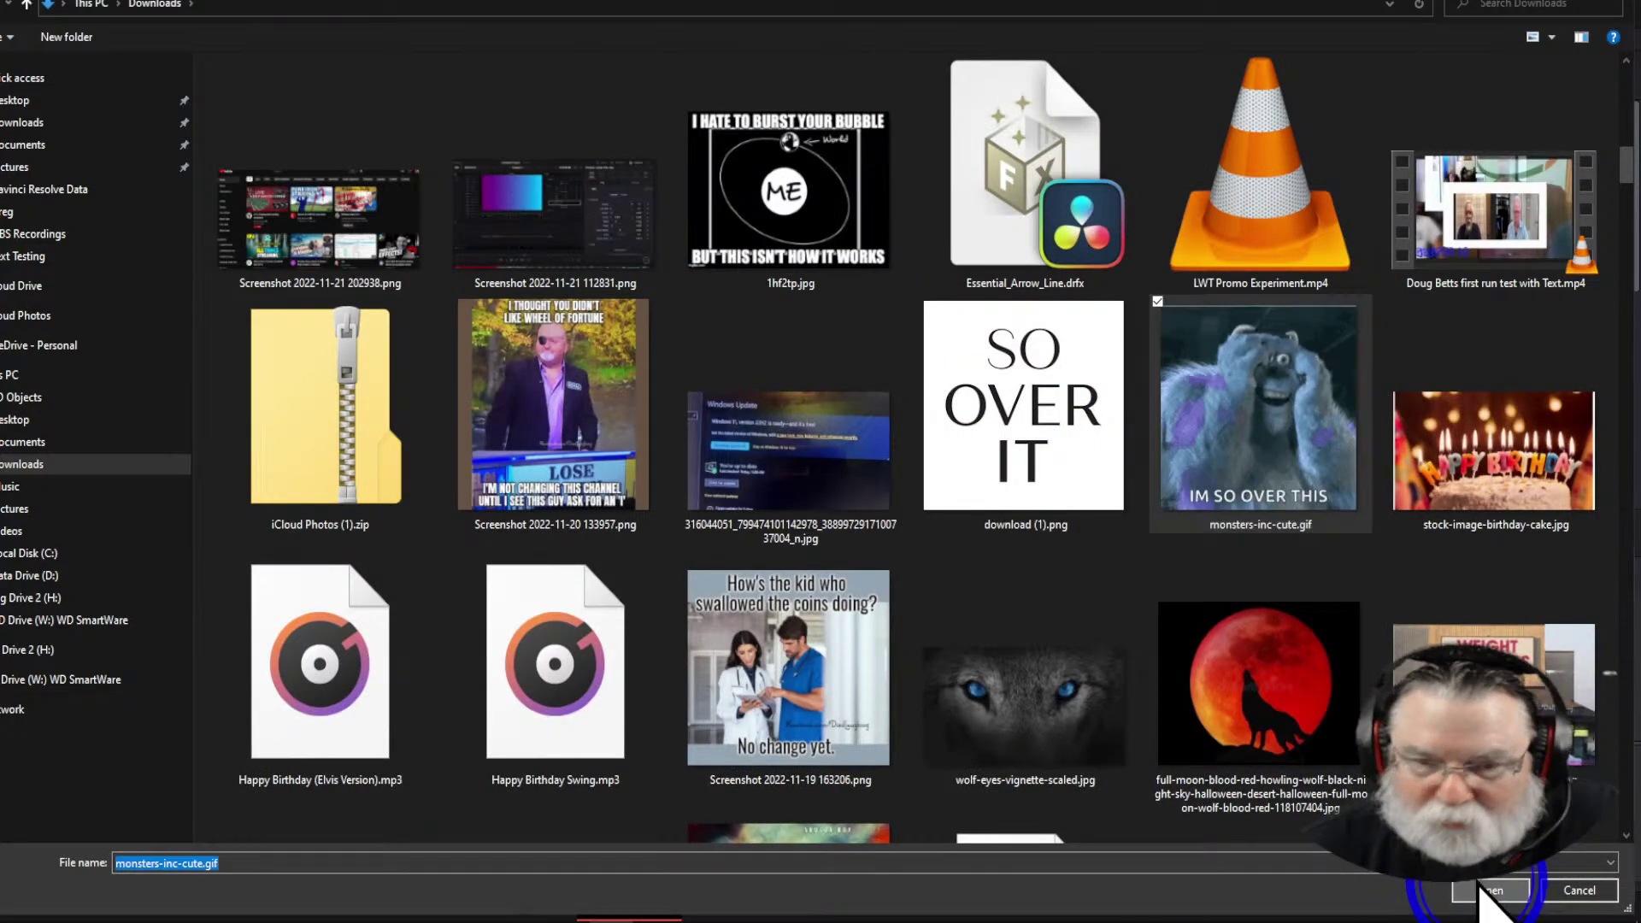
pyautogui.click(1482, 890)
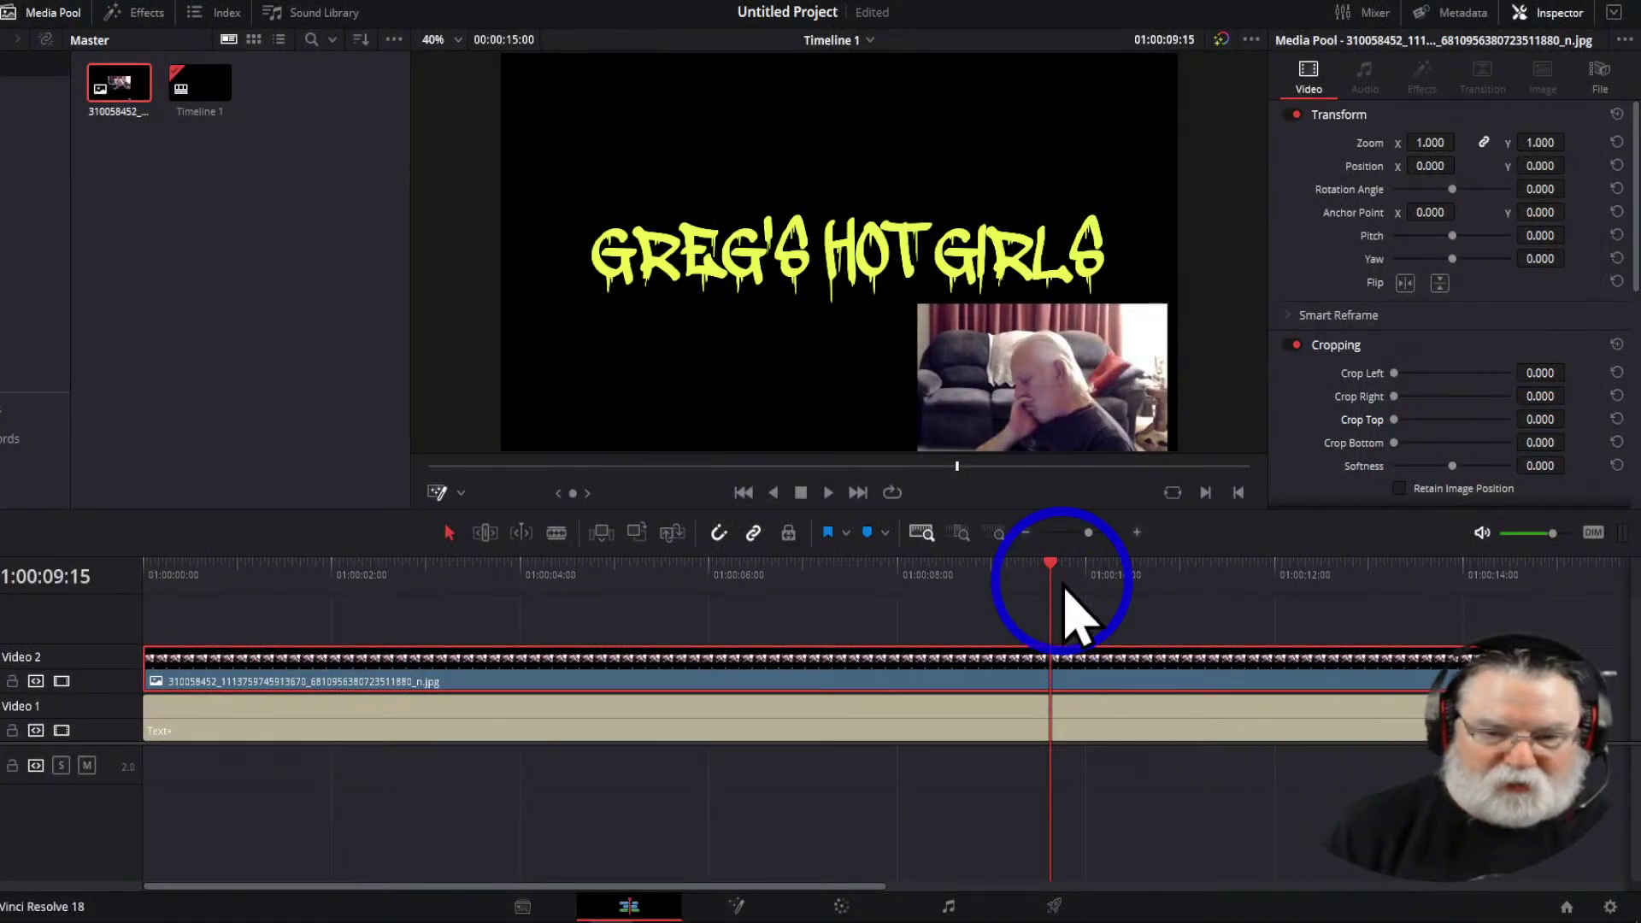
# Find Shania.jpg in the Downloads folder, and import it into the Master bin
pyautogui.rightClick(213, 214)
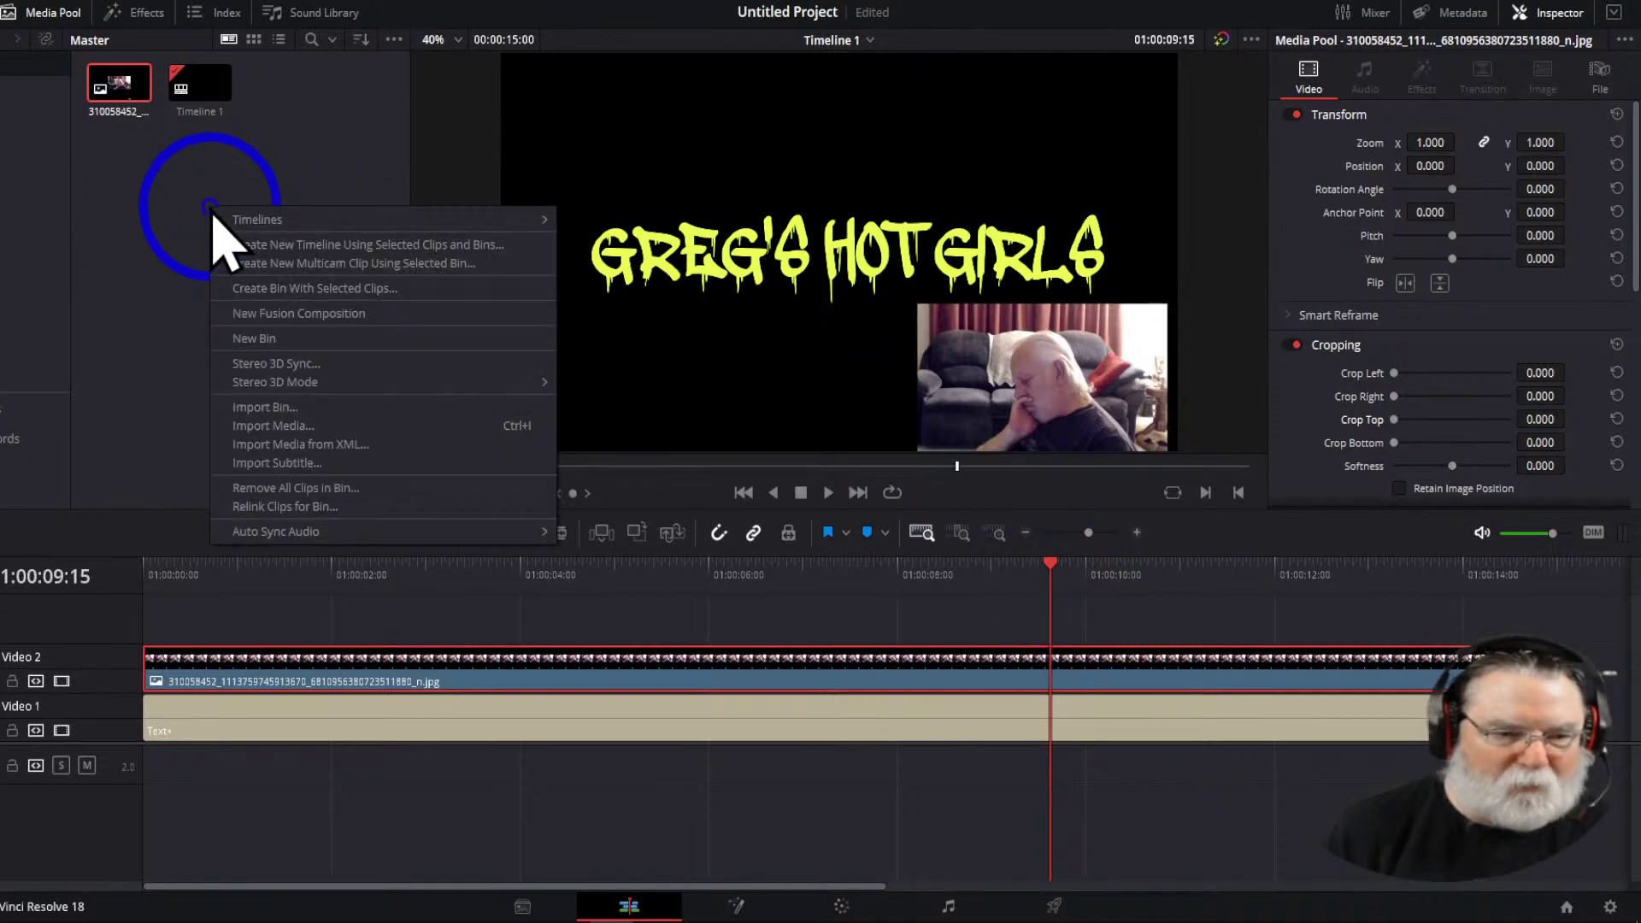
pyautogui.click(293, 426)
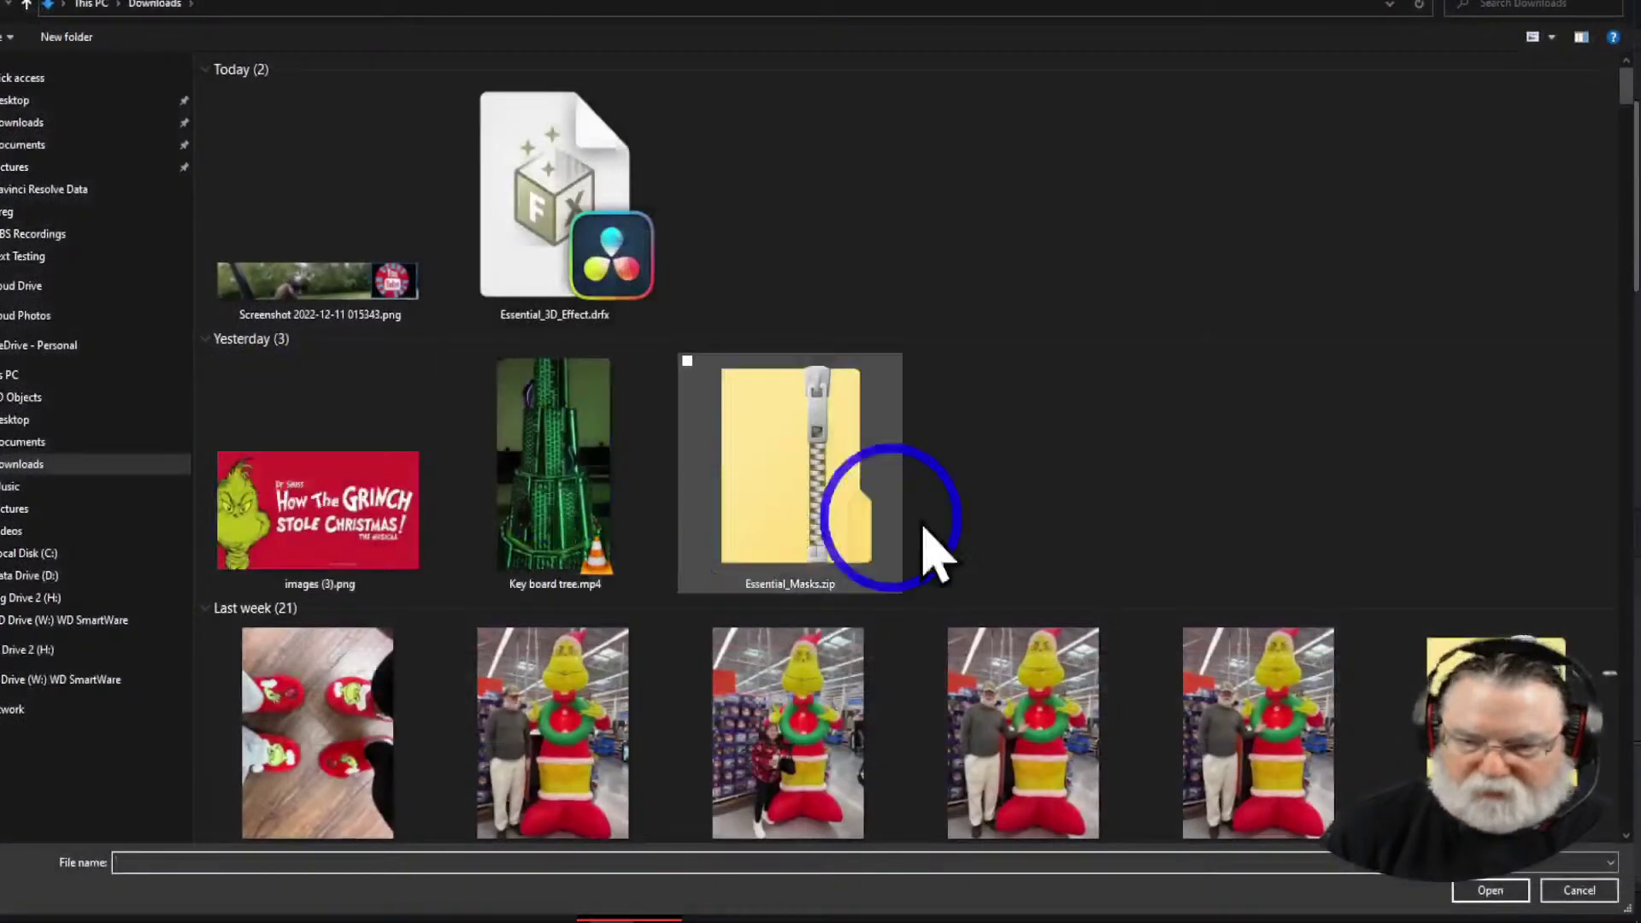
pyautogui.scroll(-5, 1050, 534)
pyautogui.scroll(6, 1060, 551)
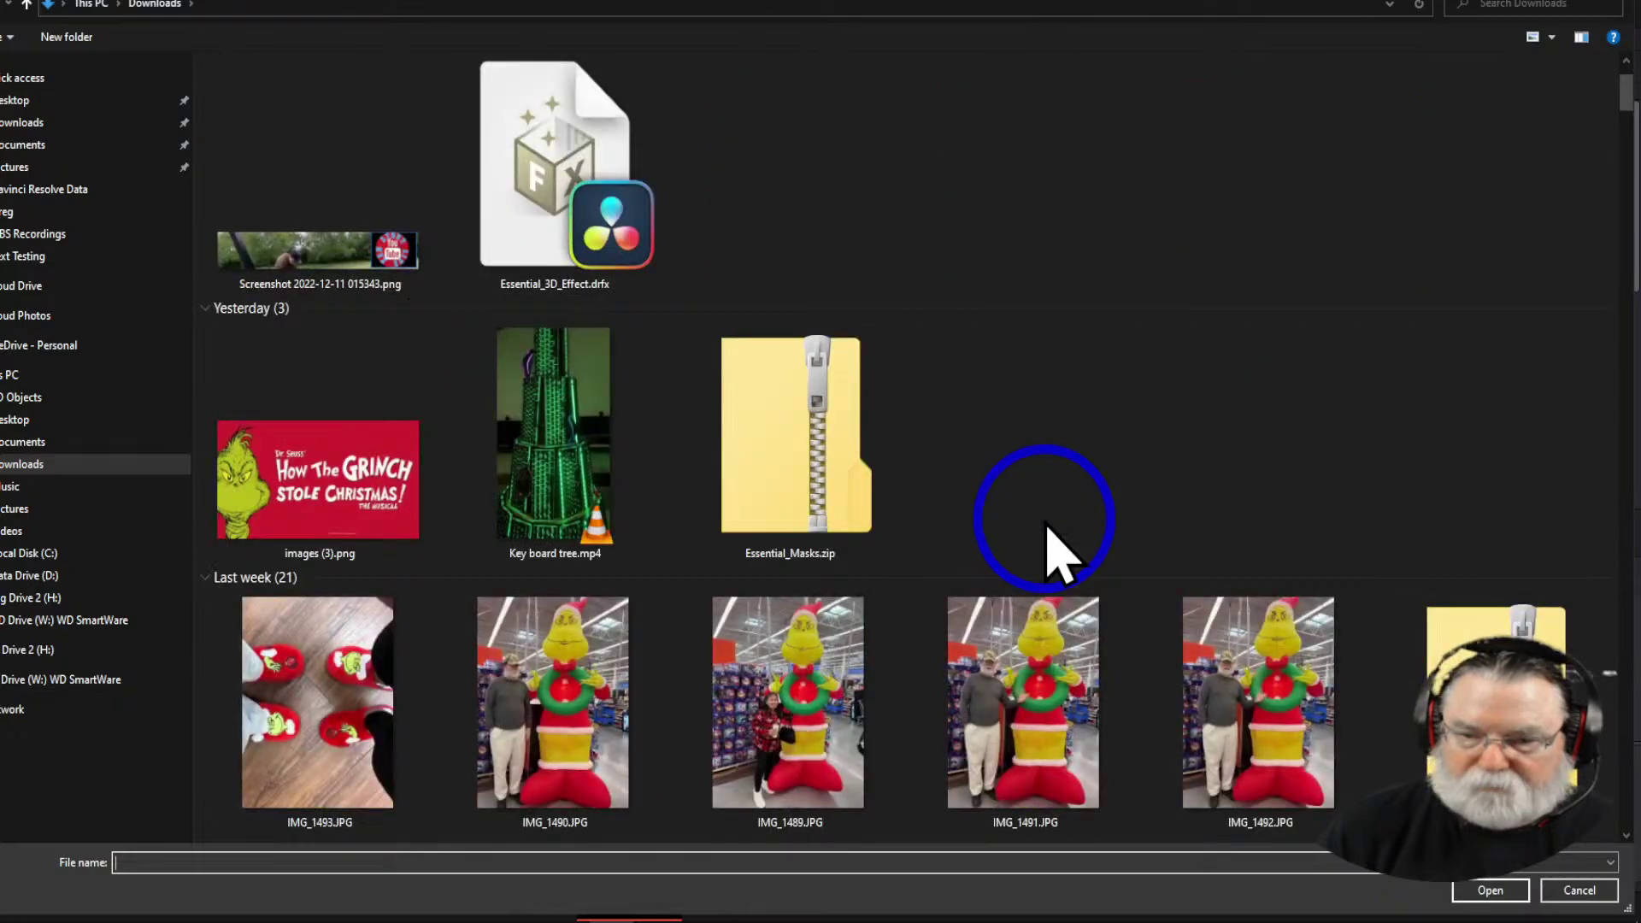
pyautogui.scroll(-6, 1059, 552)
pyautogui.scroll(-3, 1056, 551)
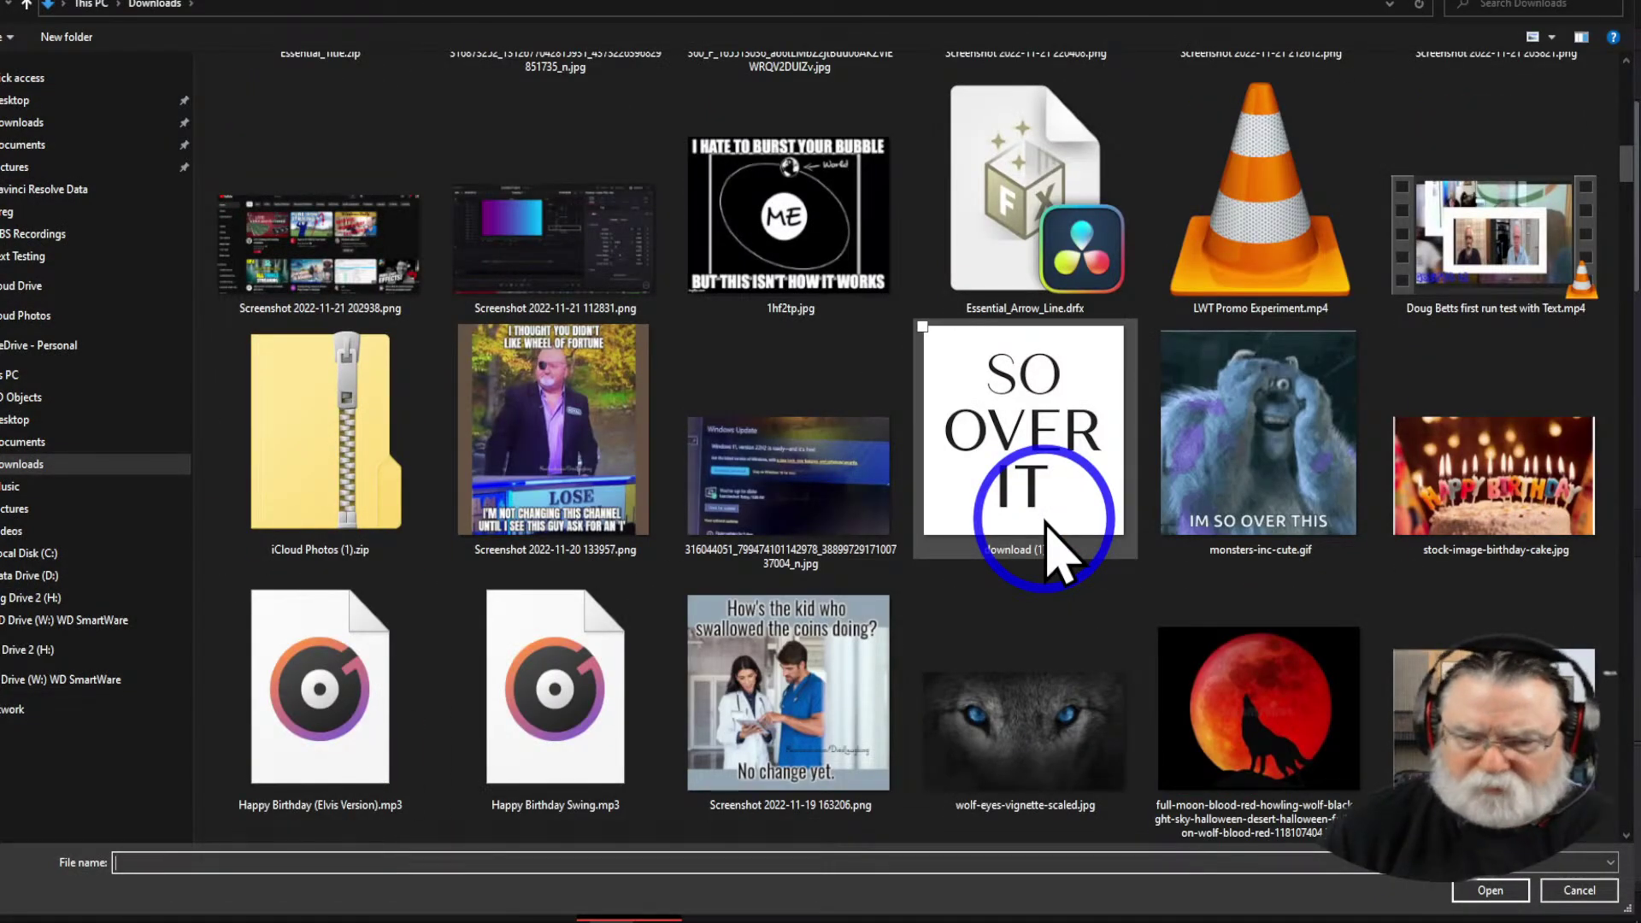
pyautogui.scroll(-3, 1043, 546)
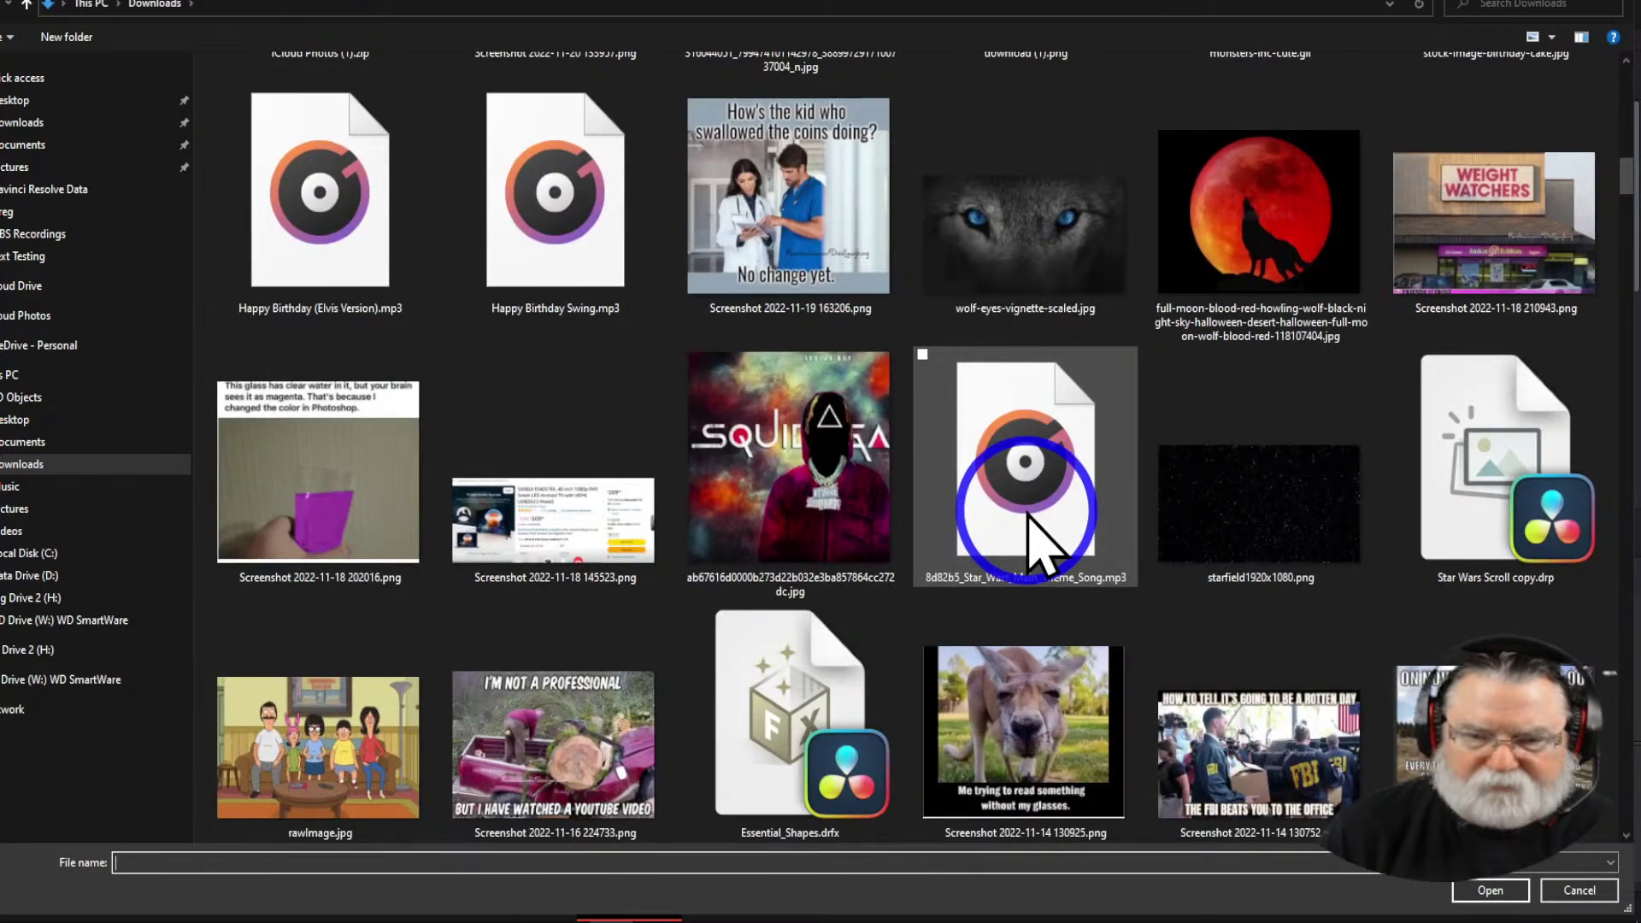
pyautogui.scroll(-3, 1030, 547)
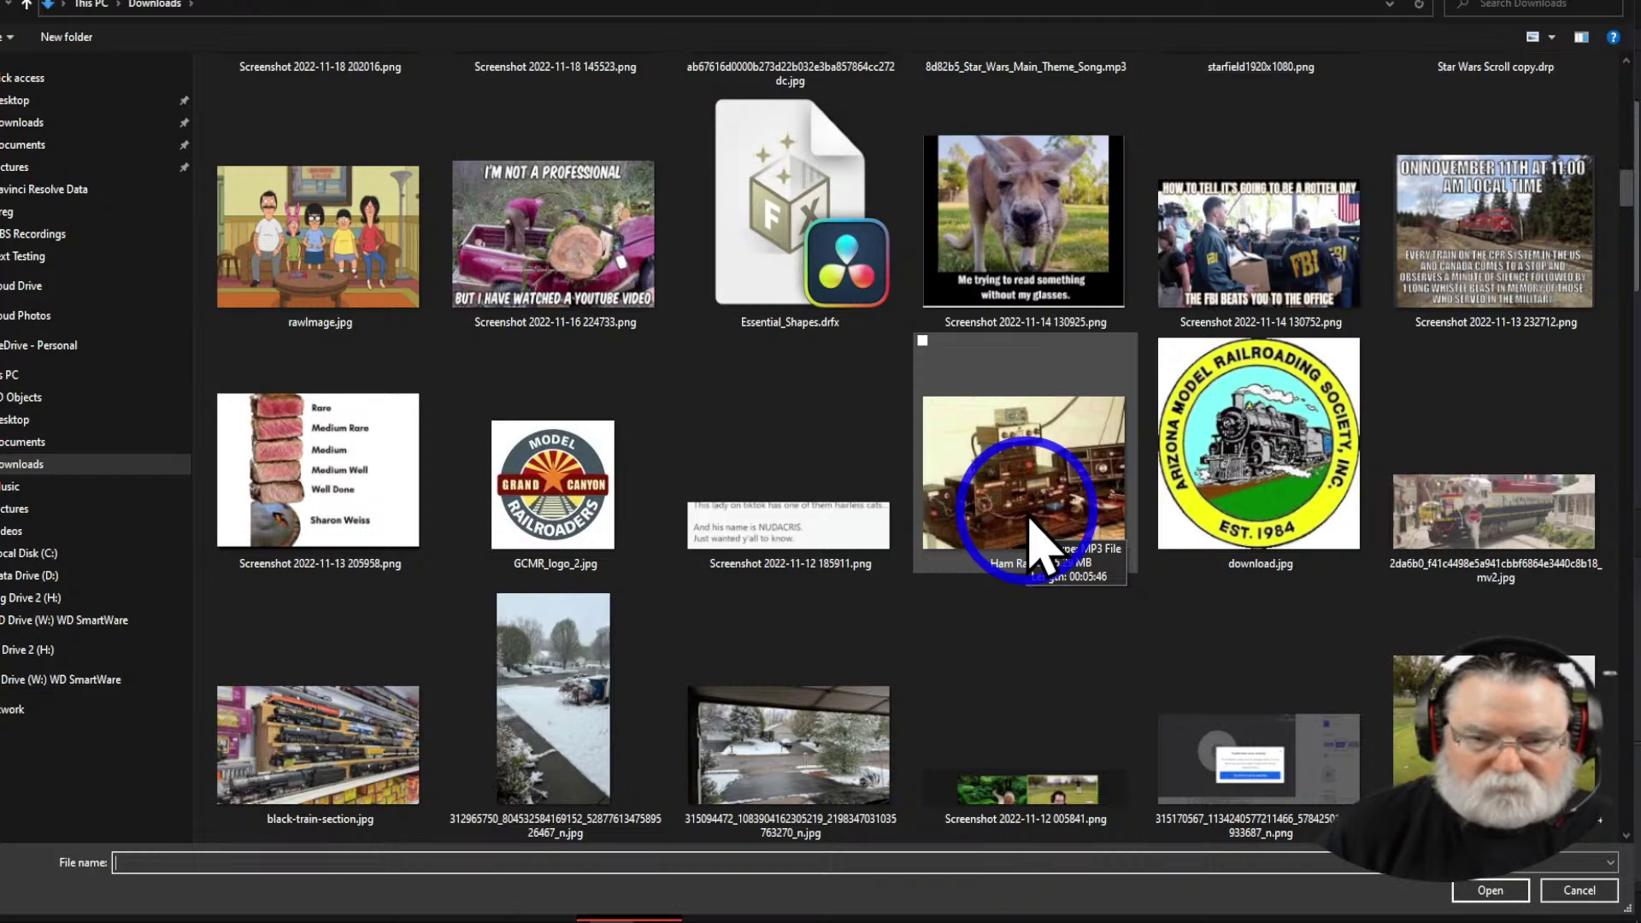
pyautogui.scroll(-6, 1032, 547)
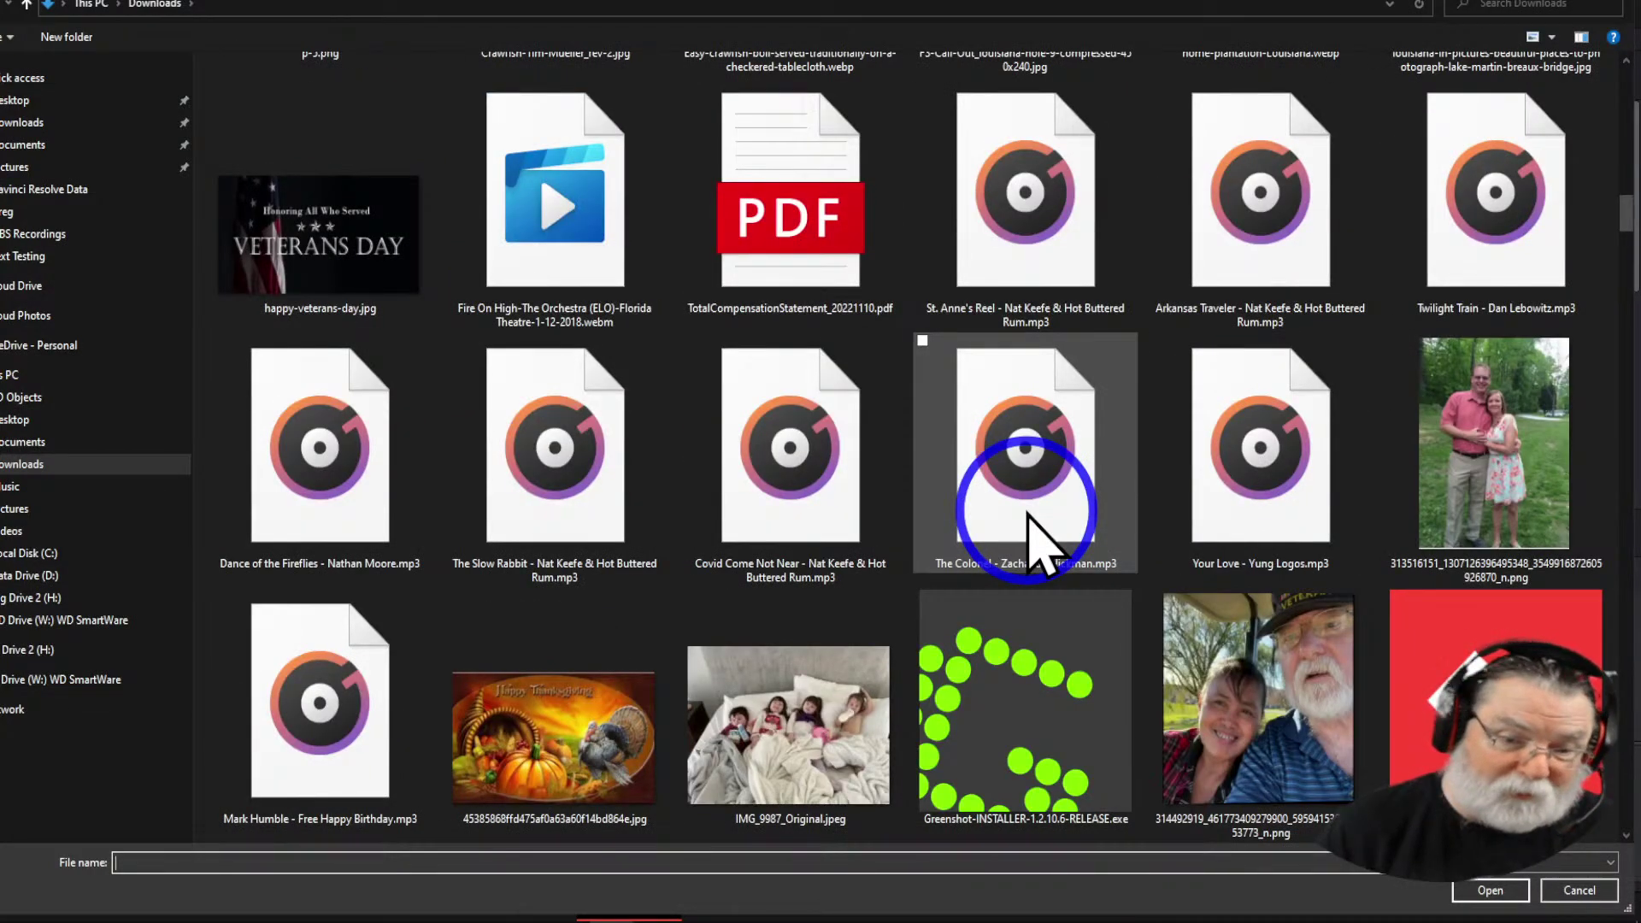
pyautogui.scroll(-3, 1034, 545)
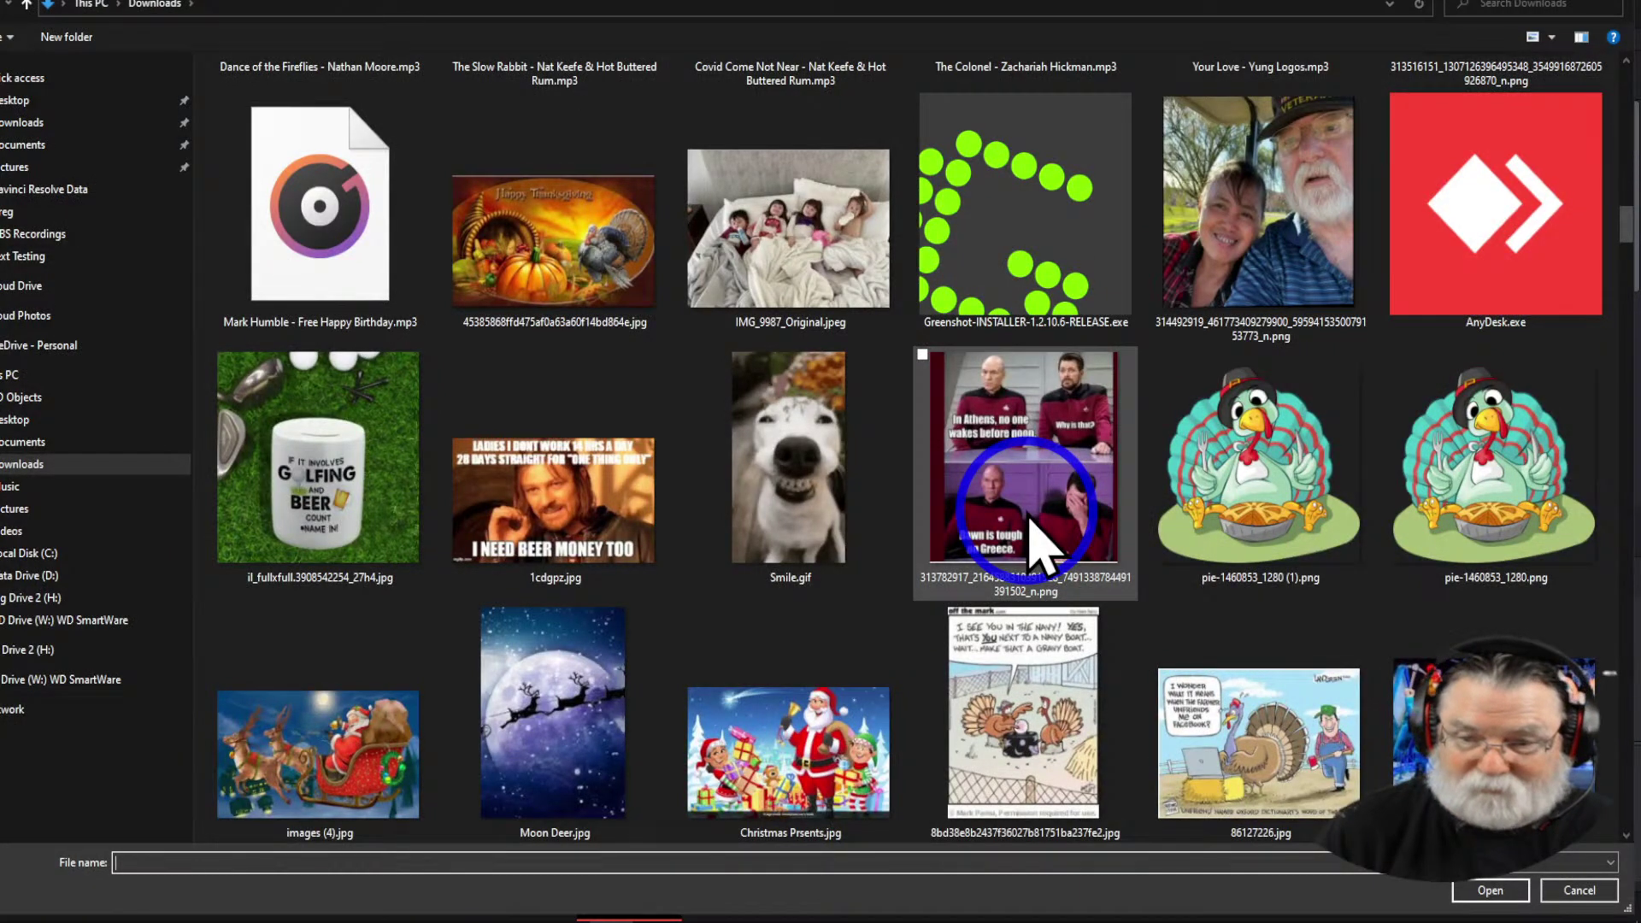
pyautogui.scroll(-3, 1034, 547)
pyautogui.scroll(-4, 1034, 547)
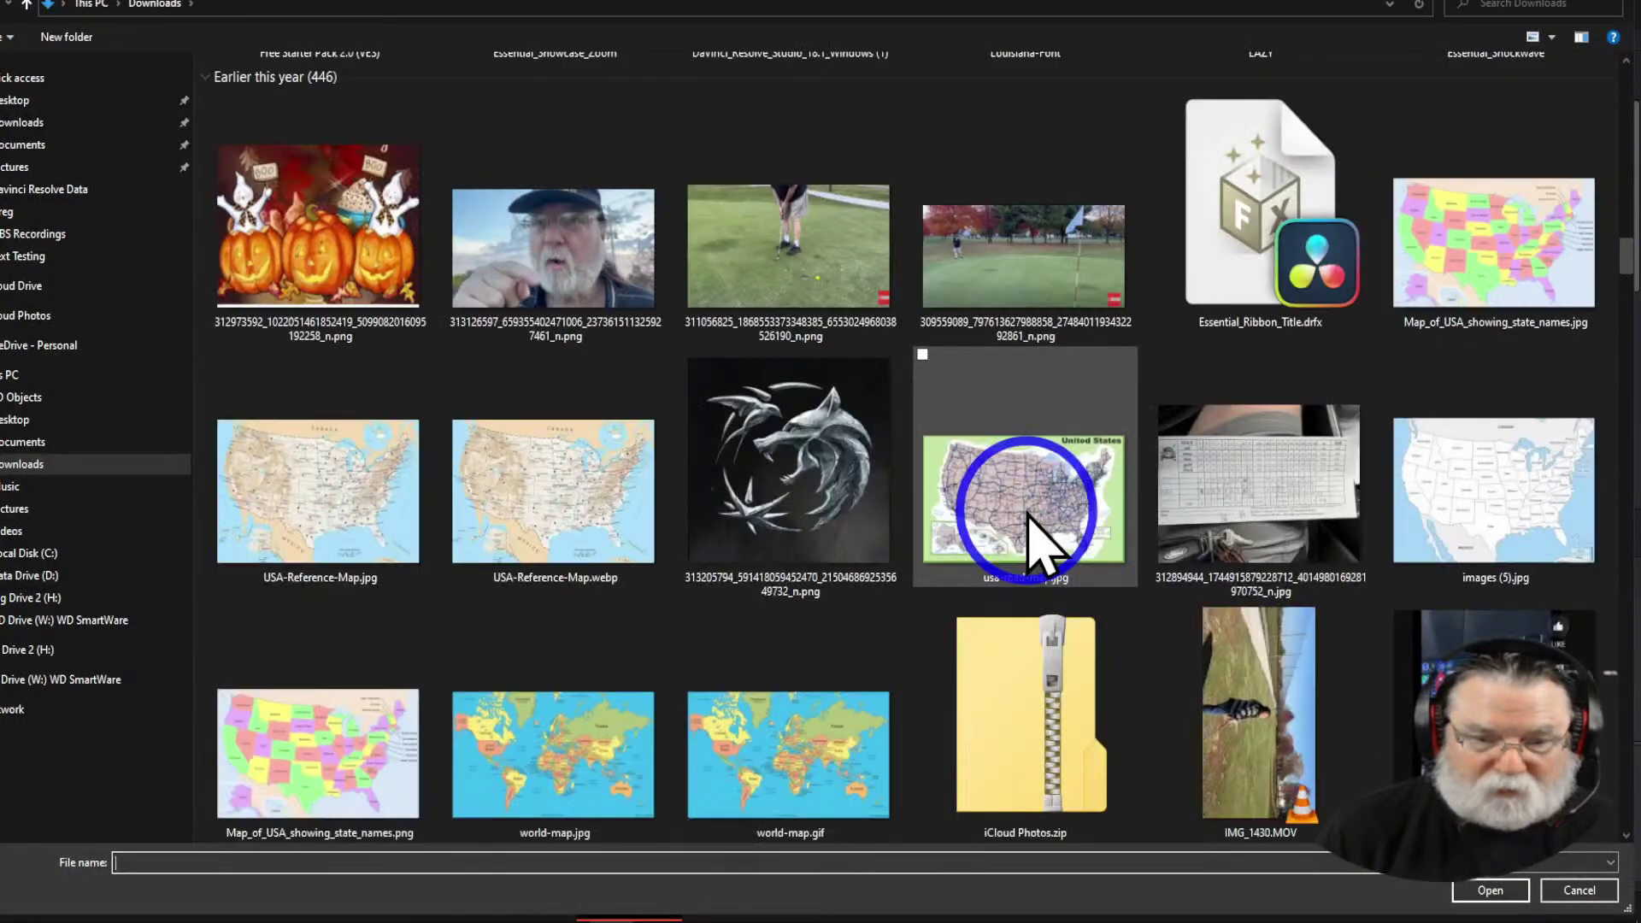
pyautogui.scroll(-3, 1030, 513)
pyautogui.click(1051, 732)
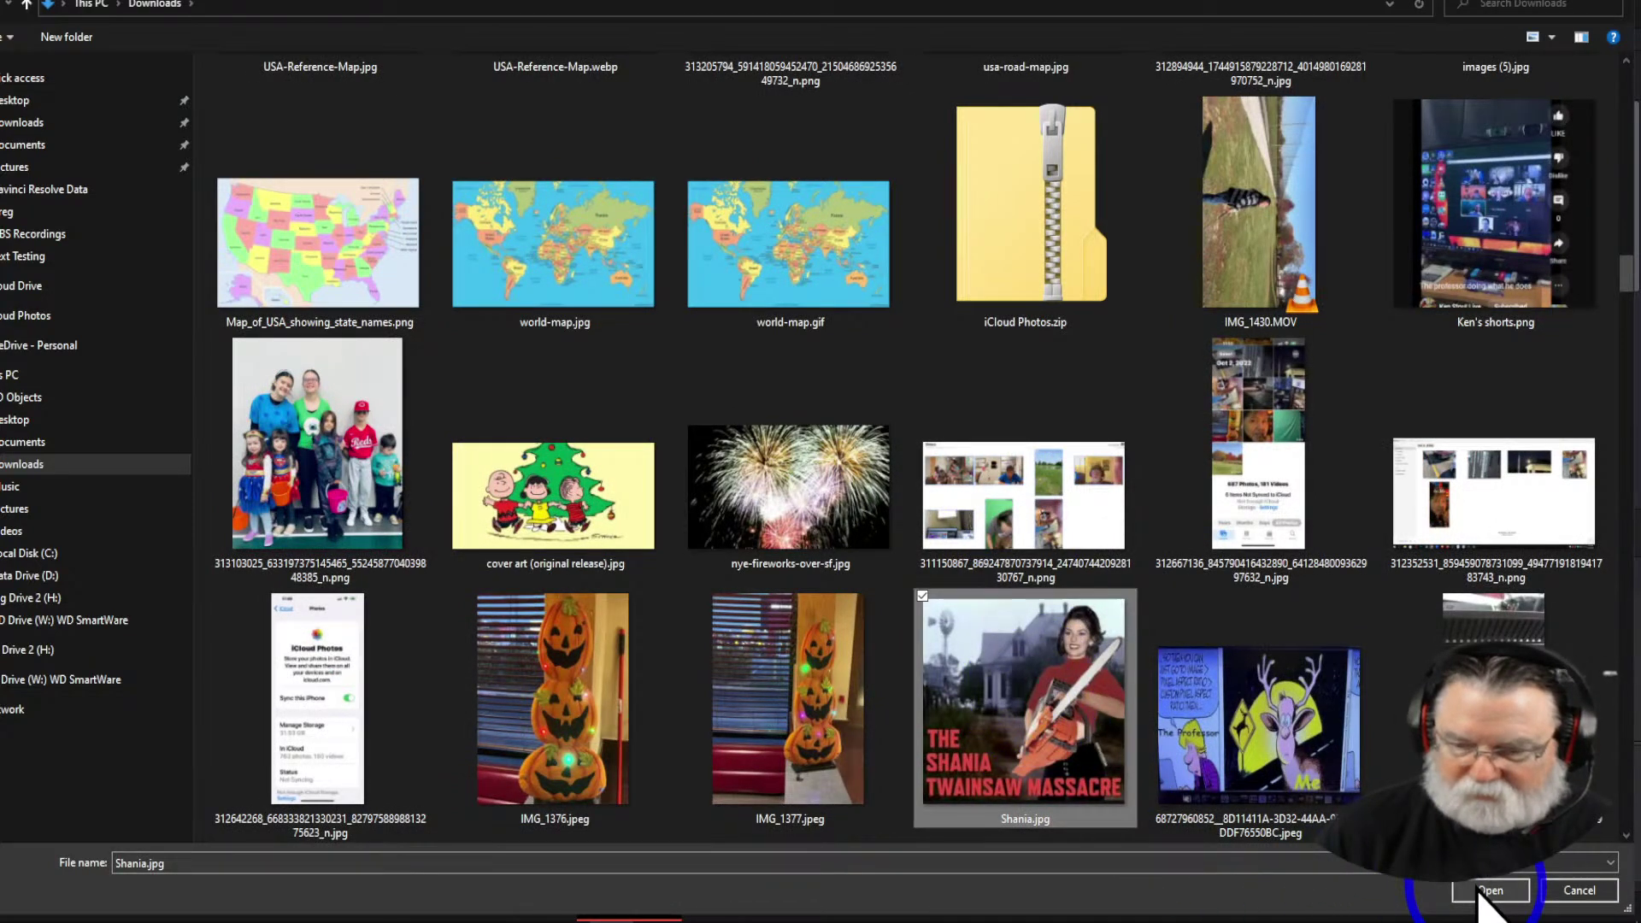
pyautogui.click(1485, 890)
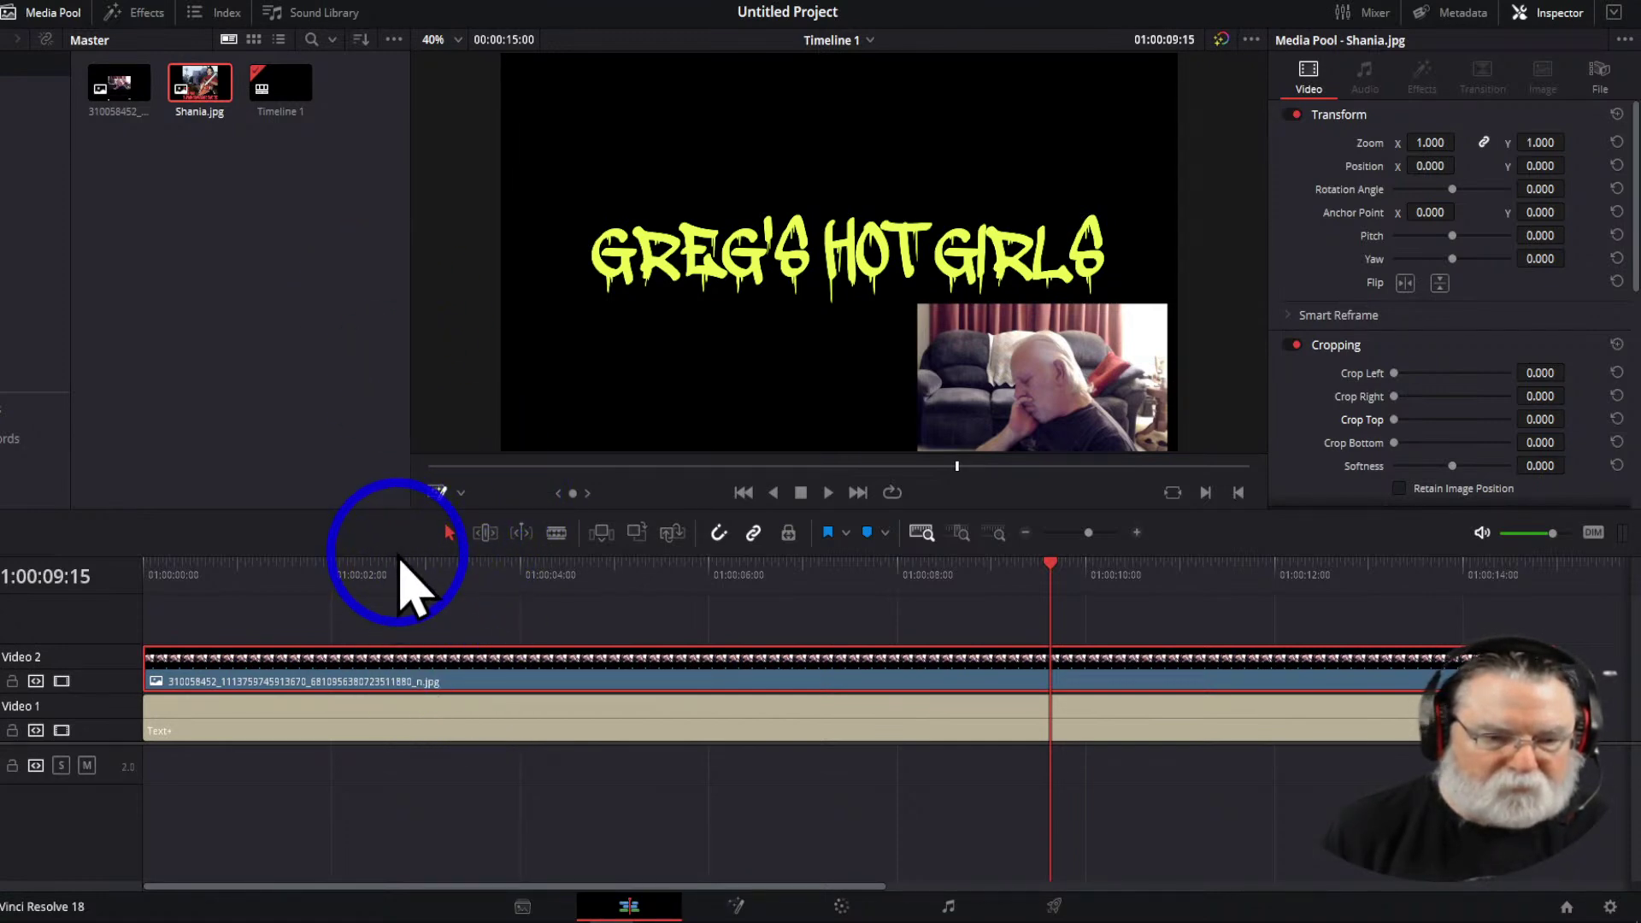
# Place Shania.jpg on a new Video 3 track from the timeline start, and set its X position to -665
pyautogui.moveTo(1591, 744); pyautogui.dragTo(1590, 827)
pyautogui.moveTo(198, 111); pyautogui.dragTo(380, 684)
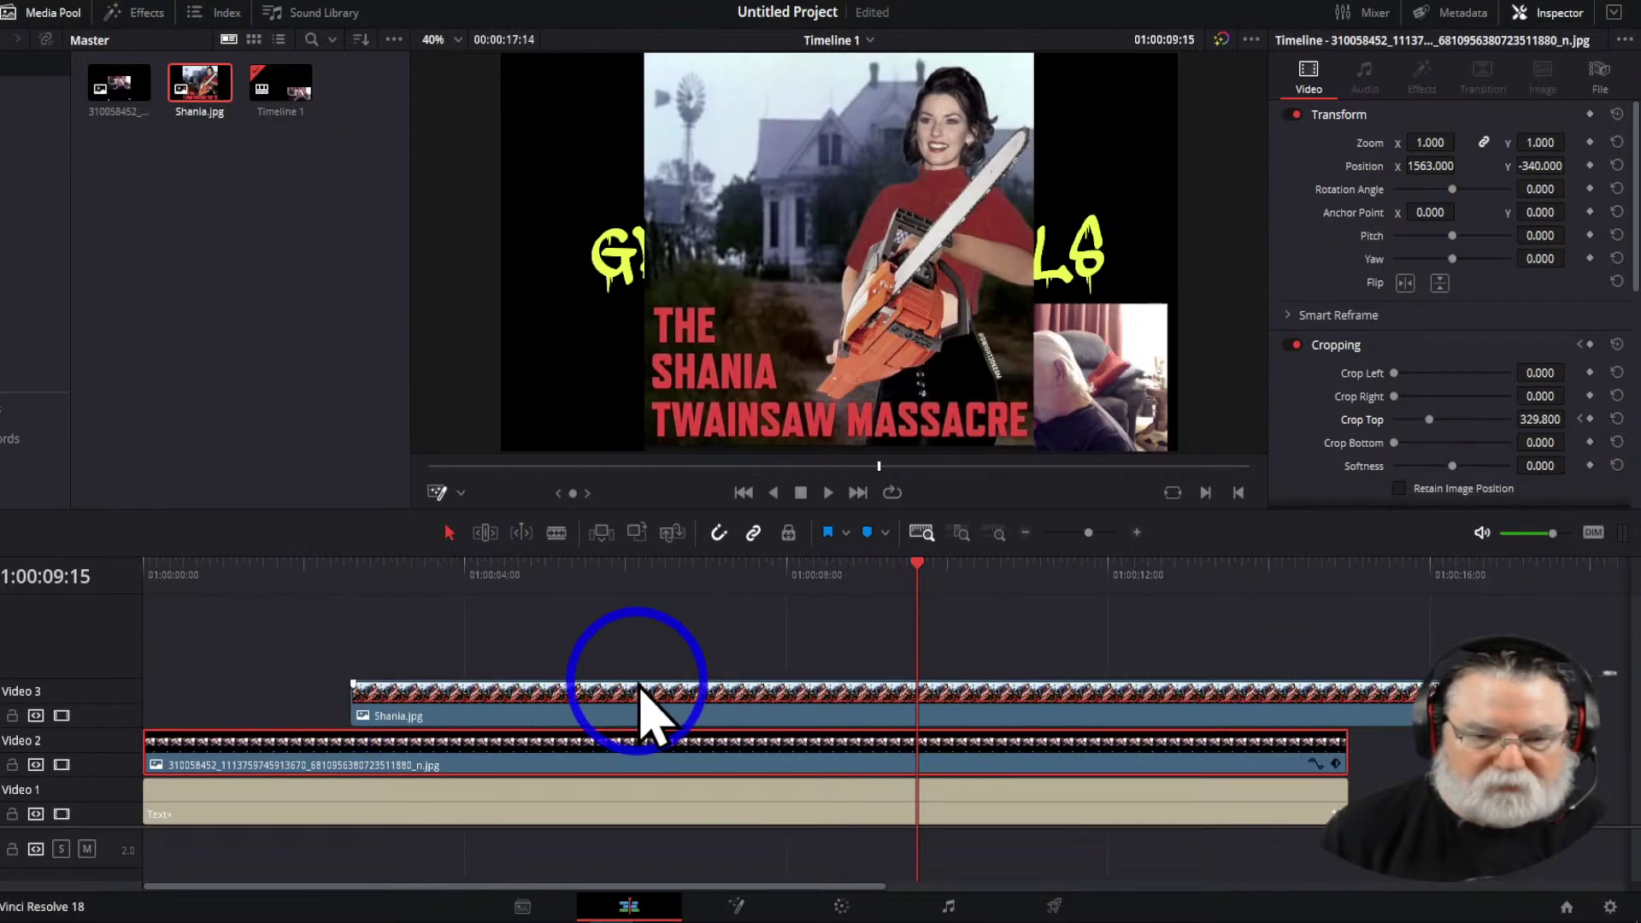
pyautogui.moveTo(684, 688); pyautogui.dragTo(480, 691)
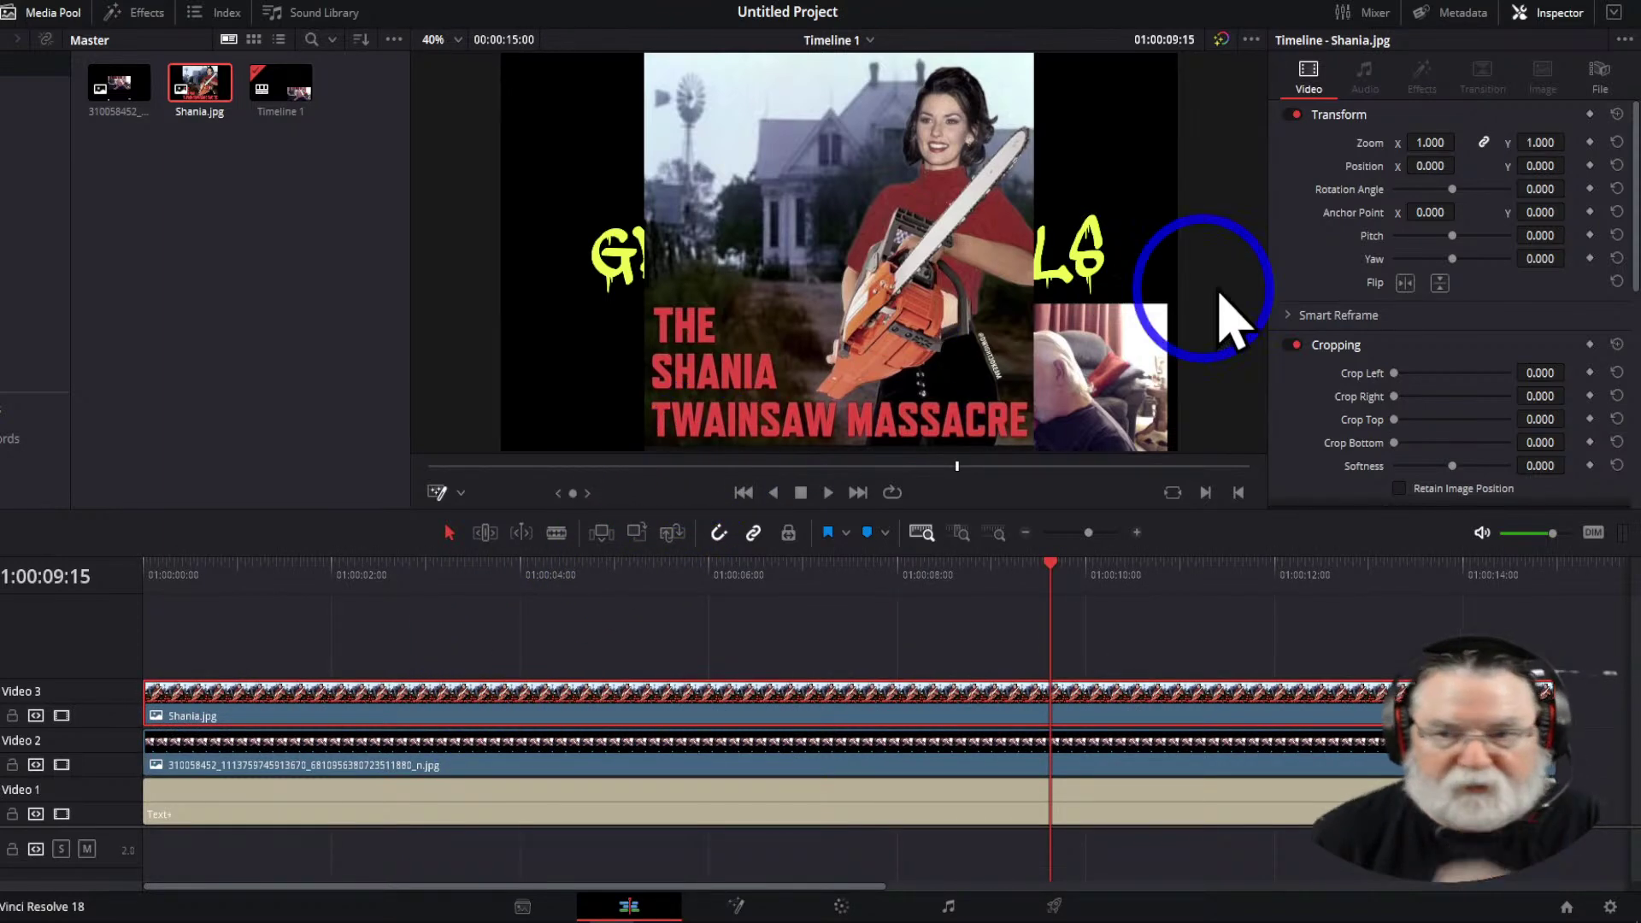
pyautogui.moveTo(1434, 170); pyautogui.dragTo(842, 232)
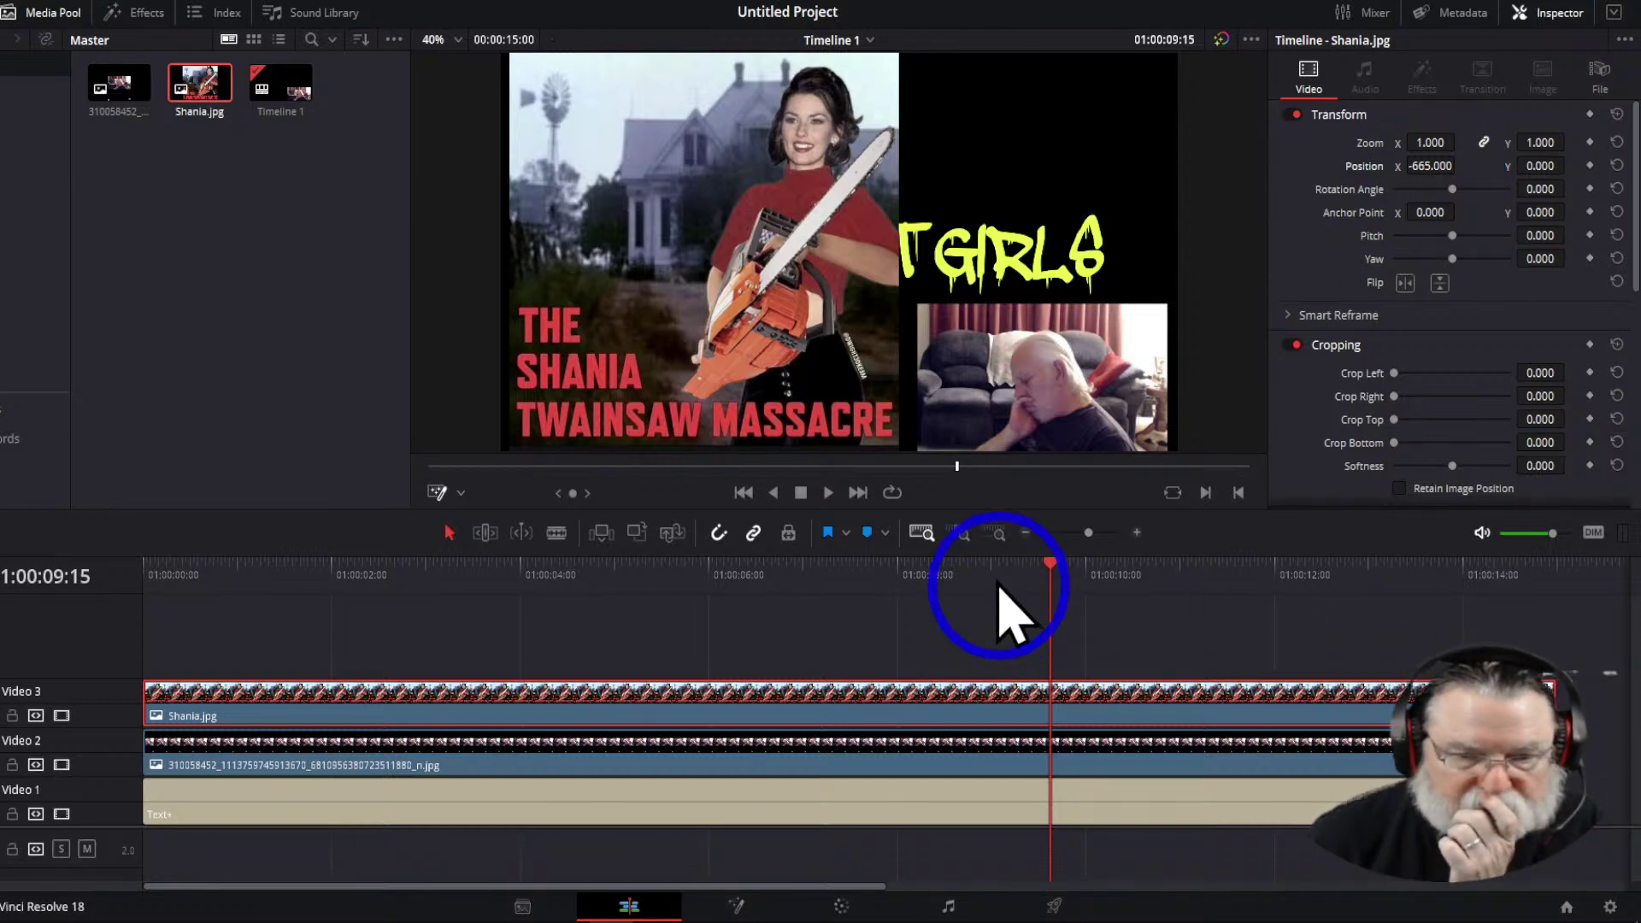
# Return to the timeline start, and disable the Video 2 and Video 1 tracks
pyautogui.click(743, 494)
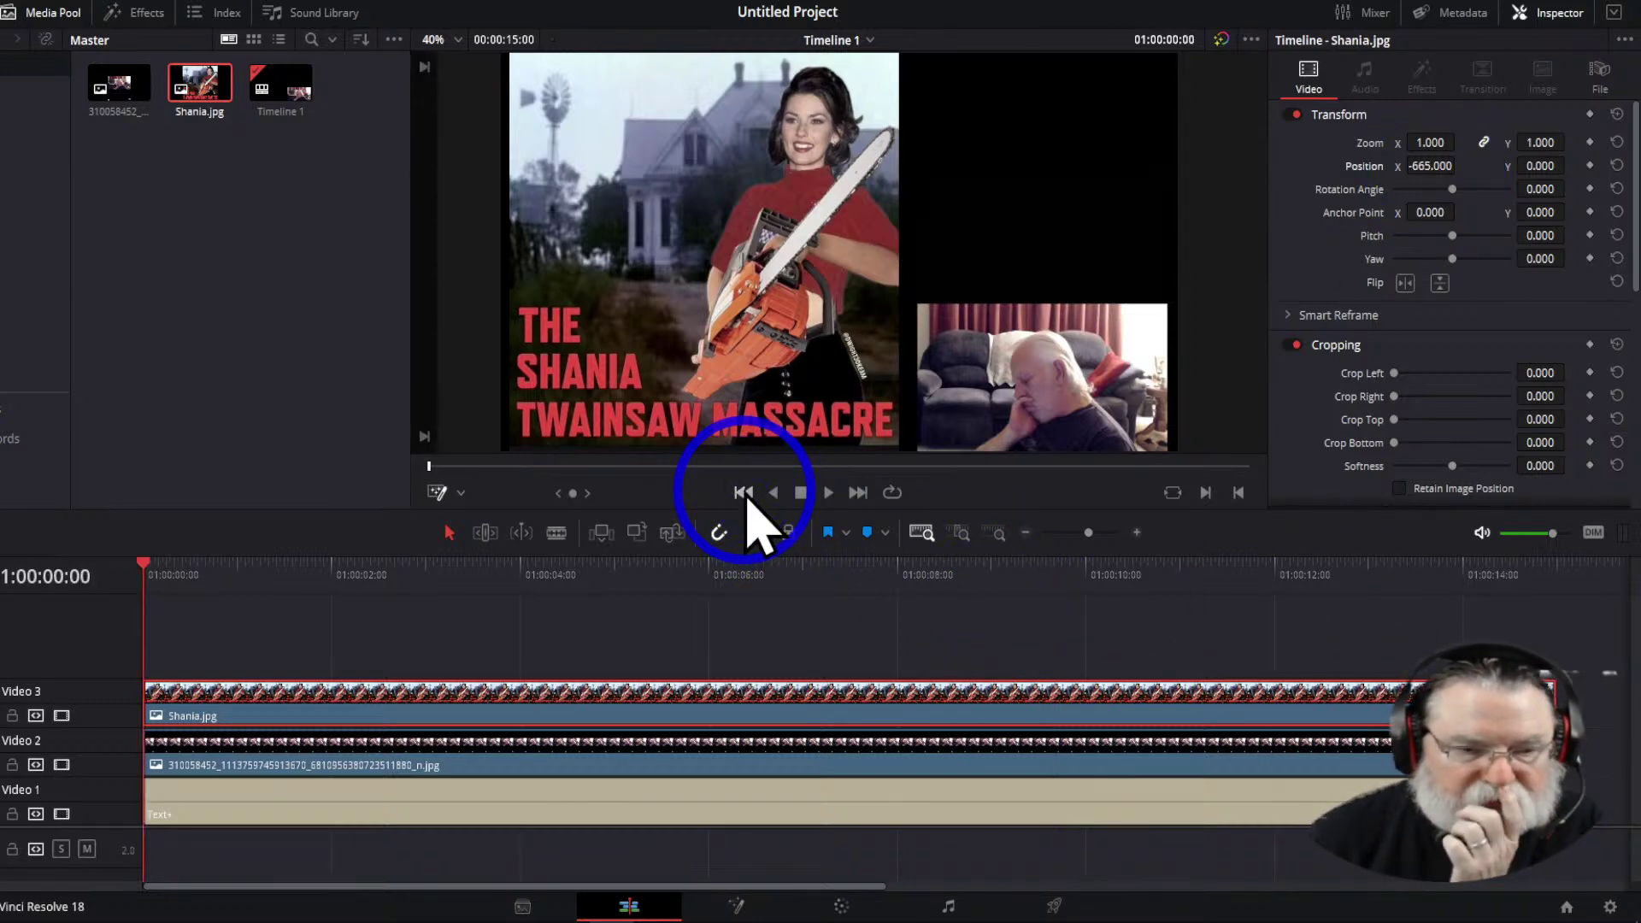
pyautogui.click(62, 764)
pyautogui.click(63, 815)
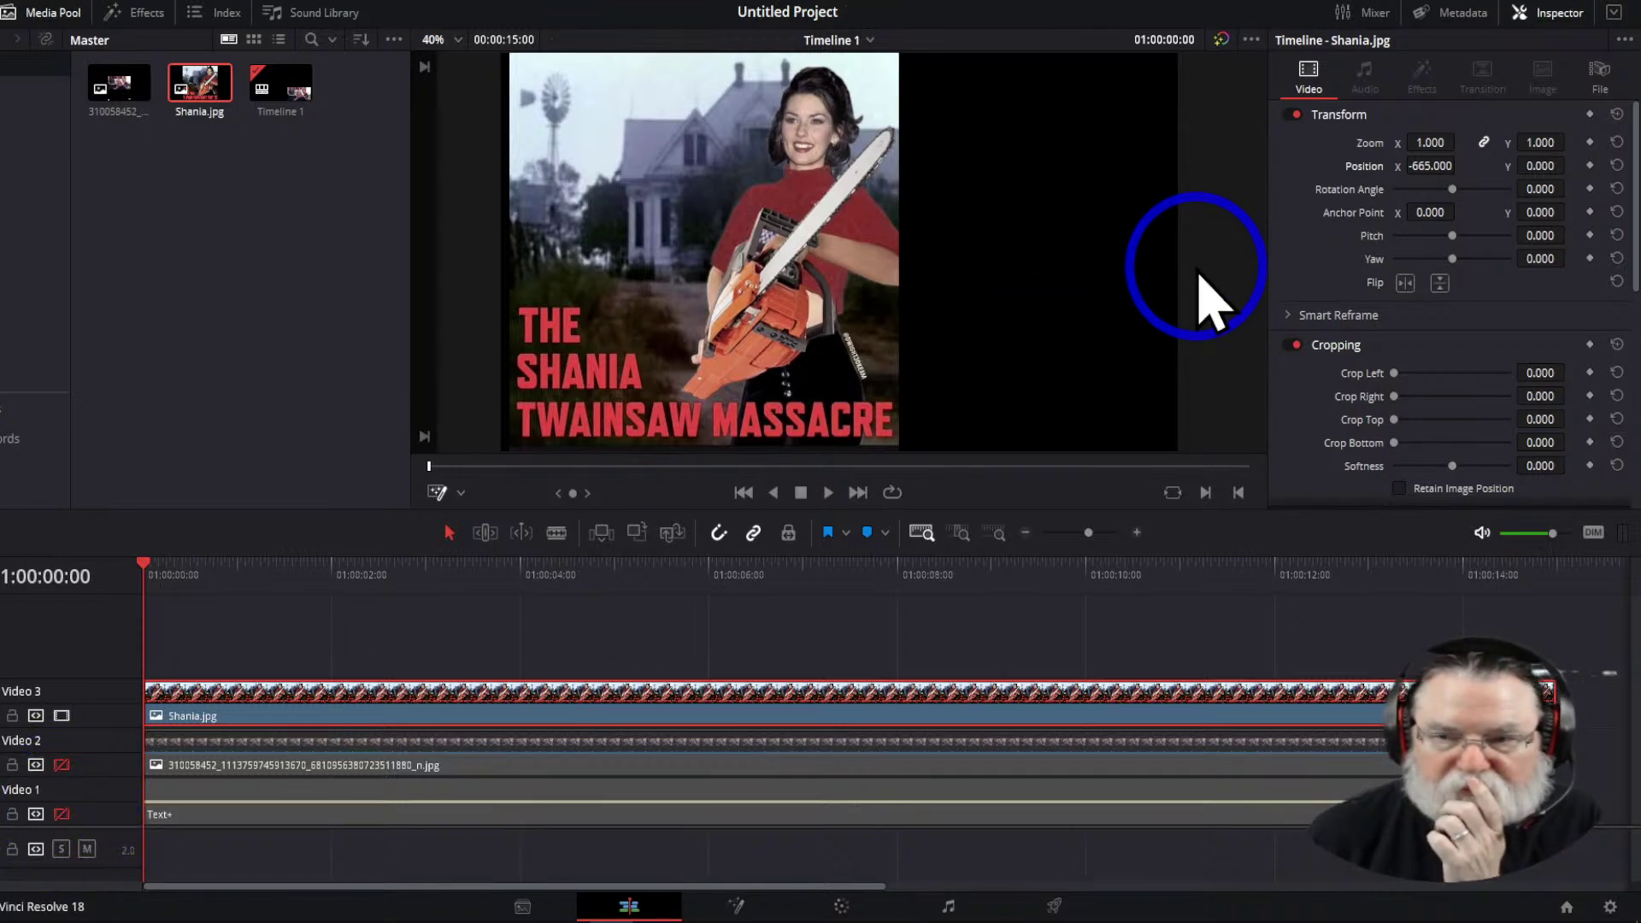
# Set the zoom of Shania.jpg to 0 at the timeline start
pyautogui.click(1428, 143)
pyautogui.write('.89')
pyautogui.press('Return')
pyautogui.moveTo(1418, 144); pyautogui.dragTo(1354, 170)
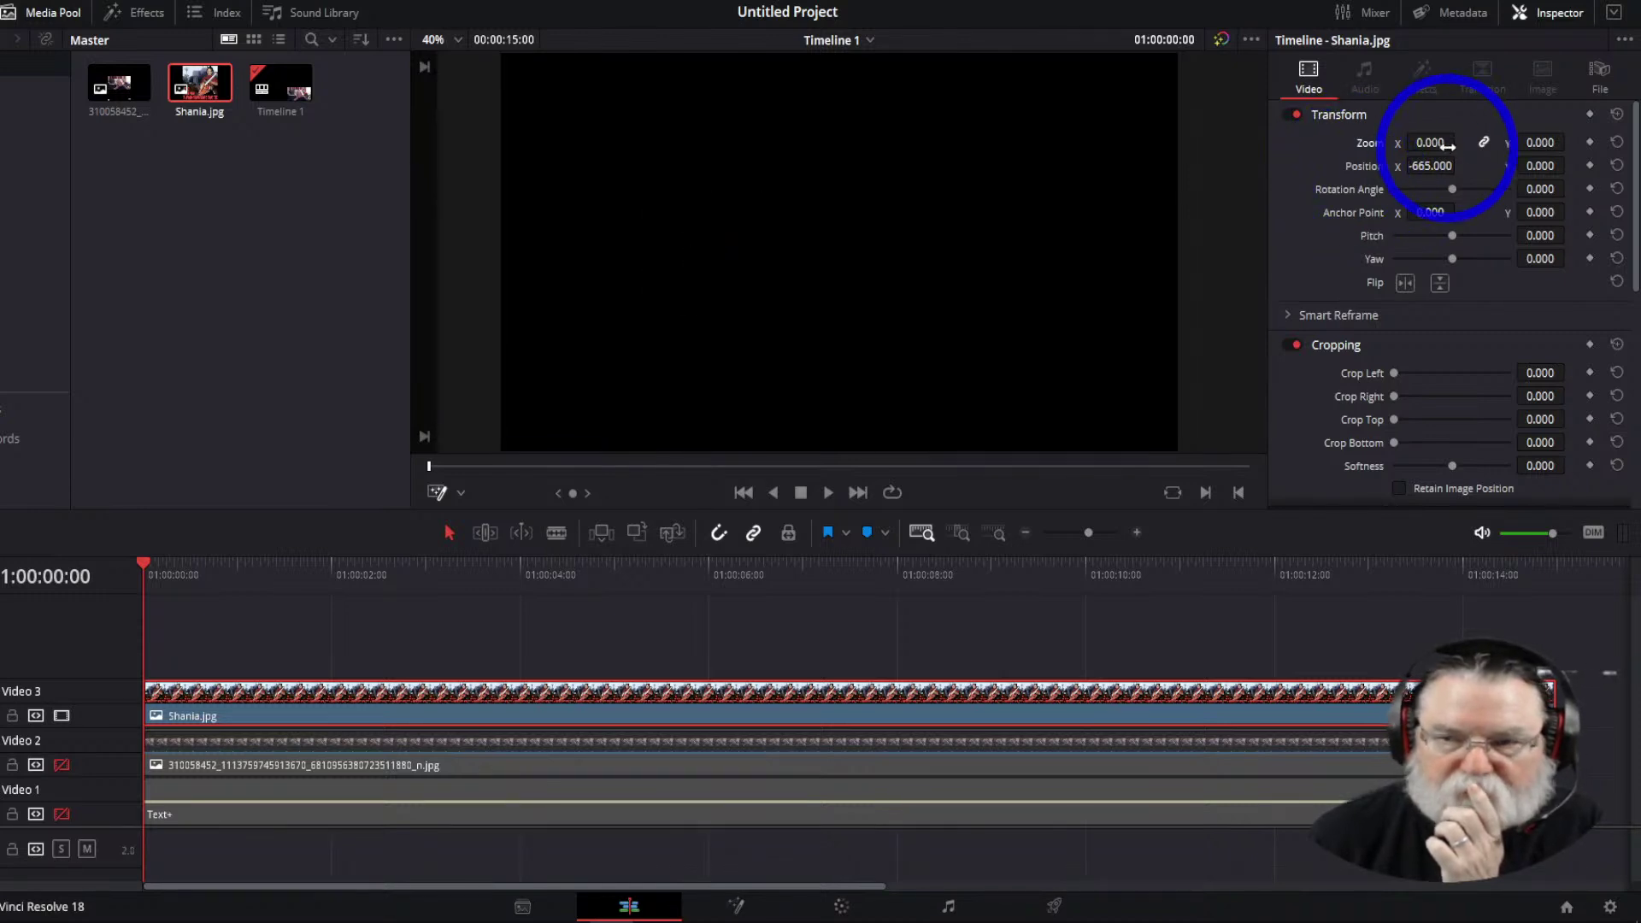
# Keyframe the zoom of Shania.jpg at the timeline start, and reset its X position to 0 at 01:00:00:05
pyautogui.click(1589, 142)
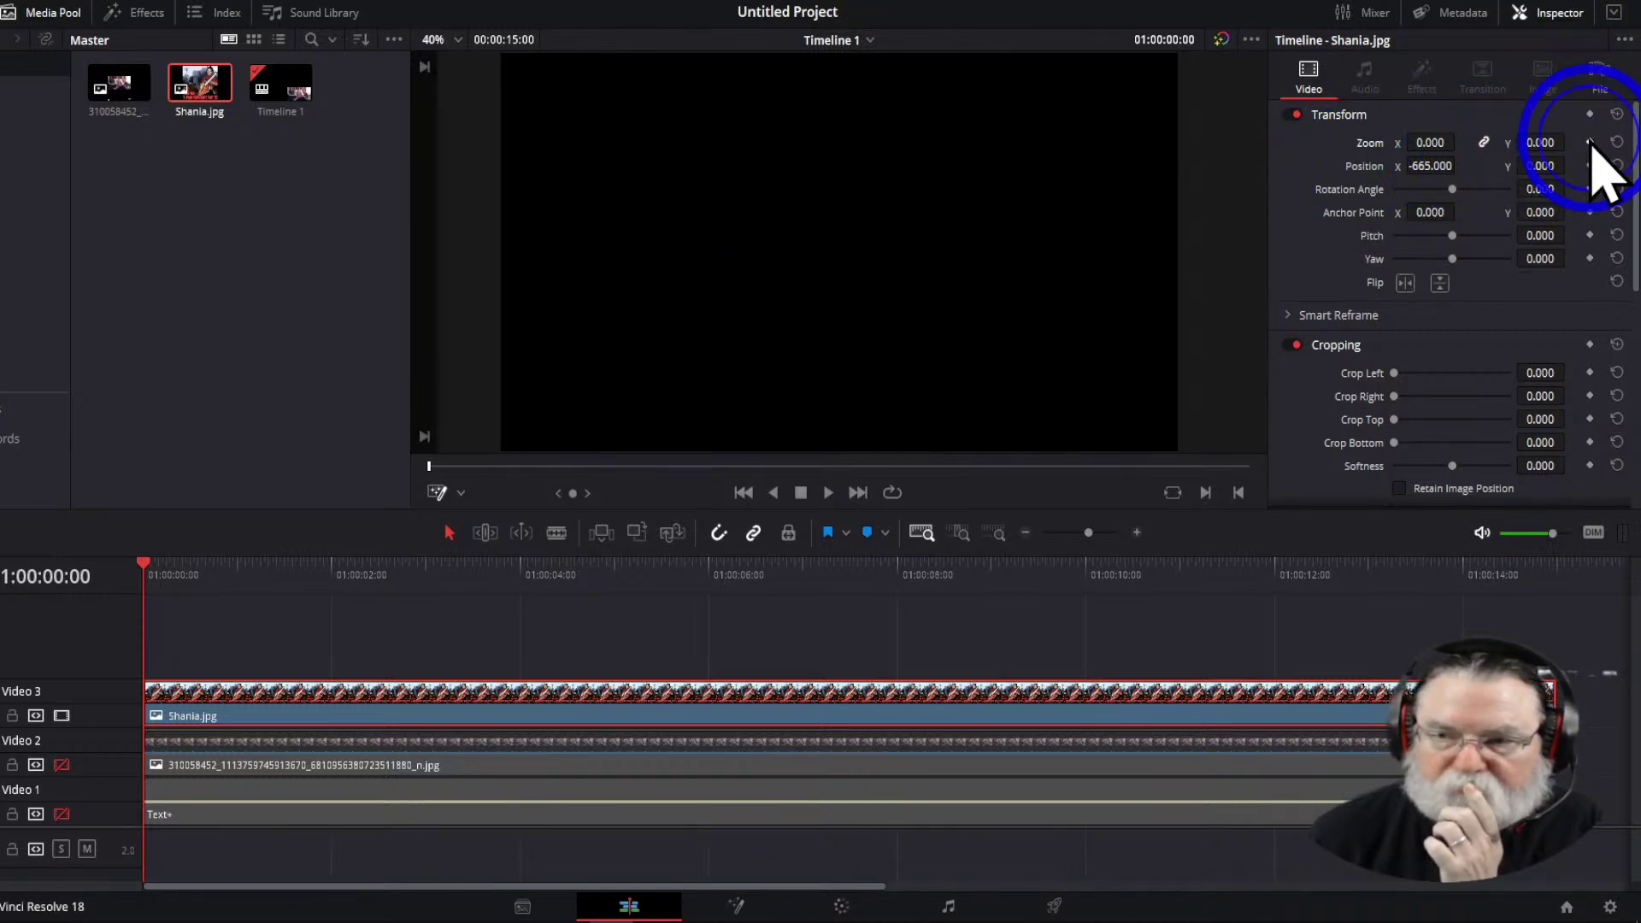
pyautogui.press('Right')
pyautogui.press('Right')
pyautogui.press('Right')
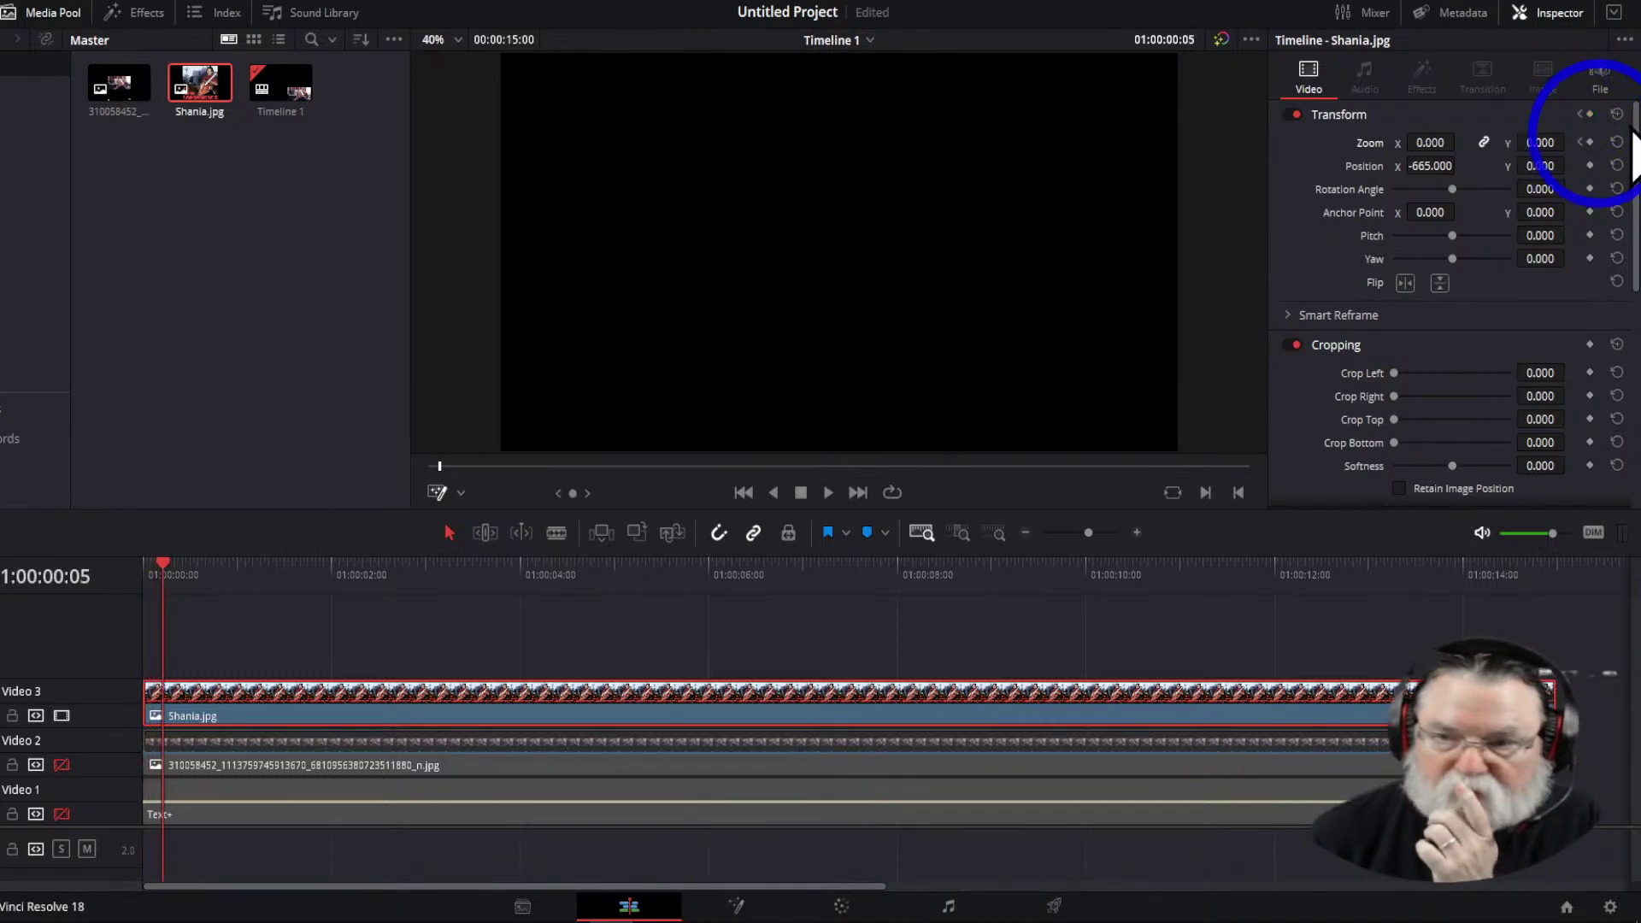
pyautogui.moveTo(1444, 167); pyautogui.dragTo(1601, 165)
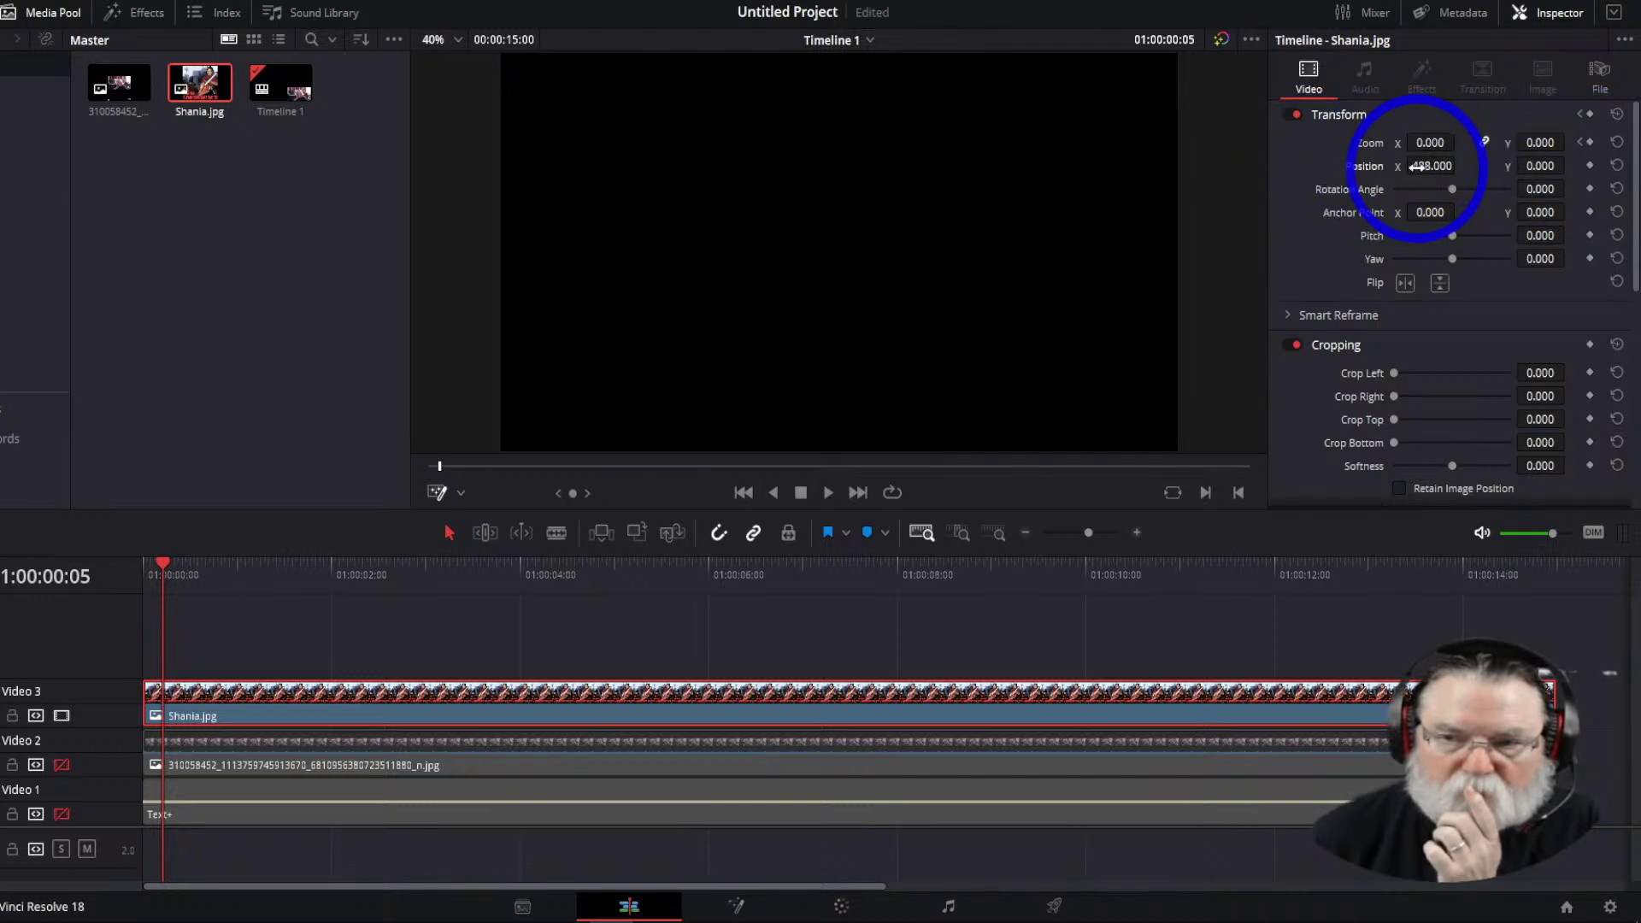
pyautogui.moveTo(1416, 166); pyautogui.dragTo(1143, 180)
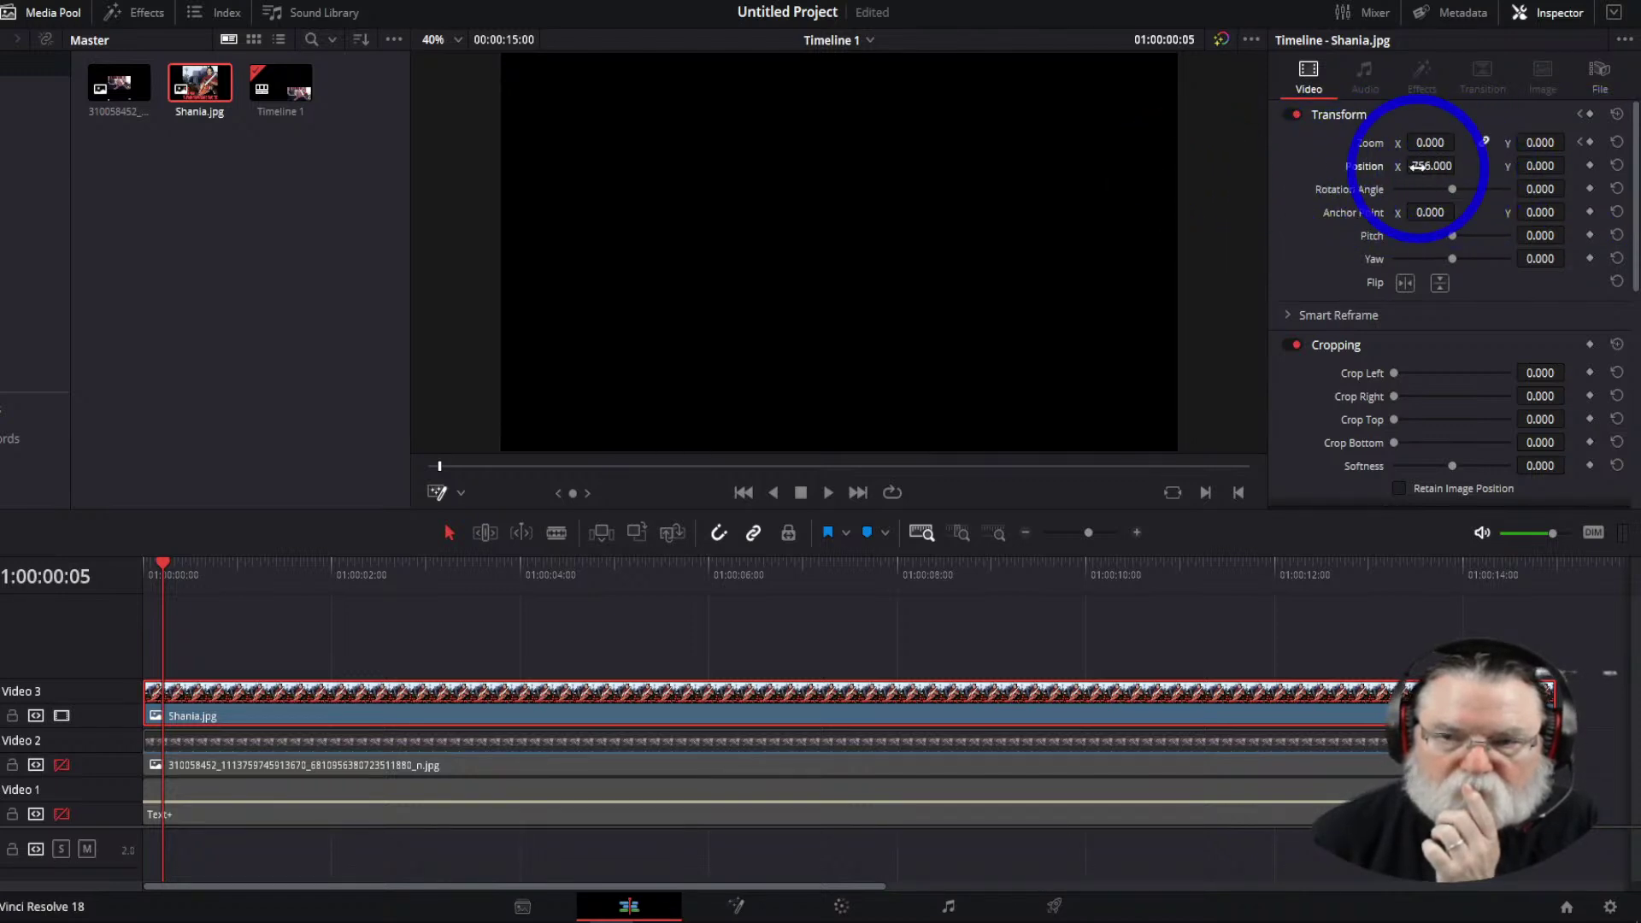
pyautogui.moveTo(1439, 164)
pyautogui.mouseDown()
pyautogui.moveTo(1418, 166)
pyautogui.moveTo(1460, 166)
pyautogui.mouseUp()
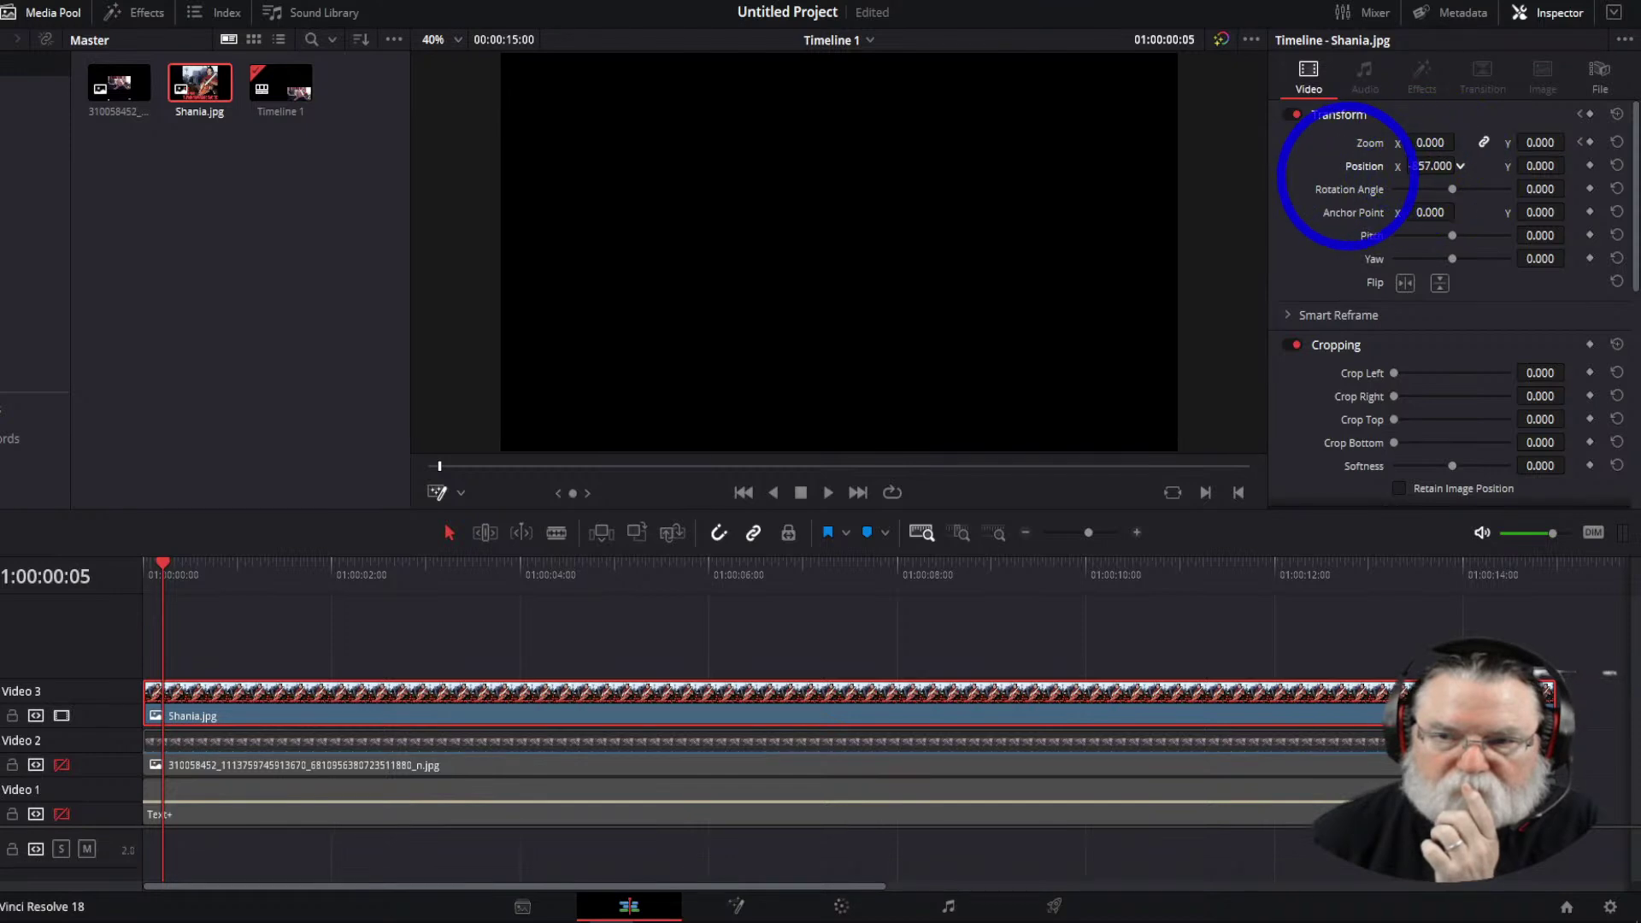
pyautogui.doubleClick(1365, 166)
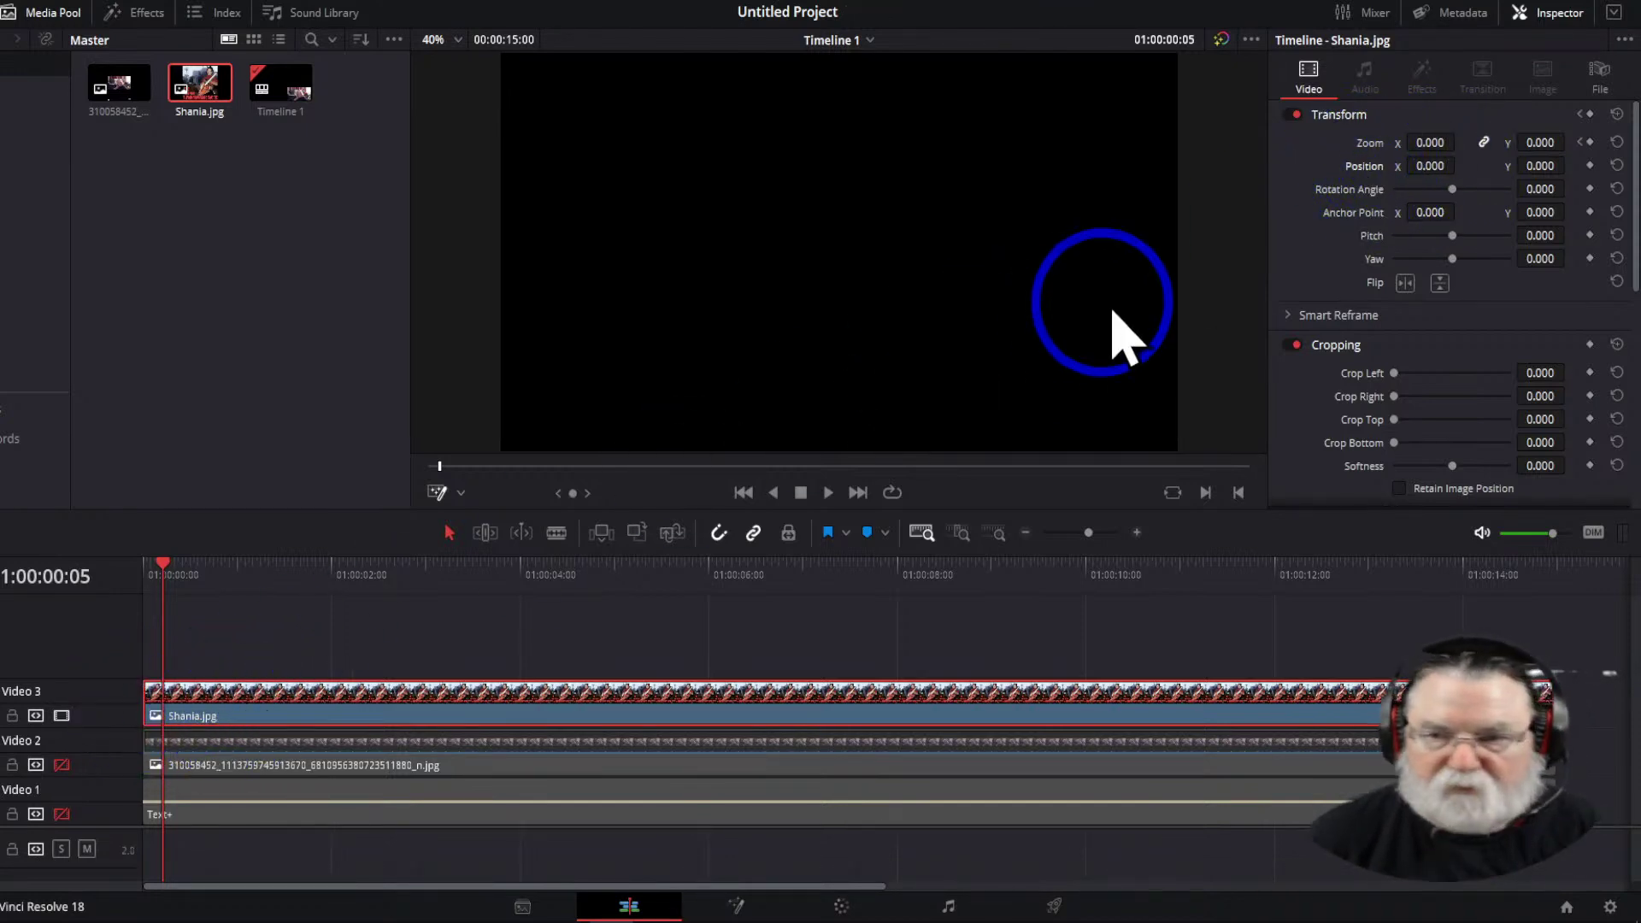
pyautogui.doubleClick(1355, 168)
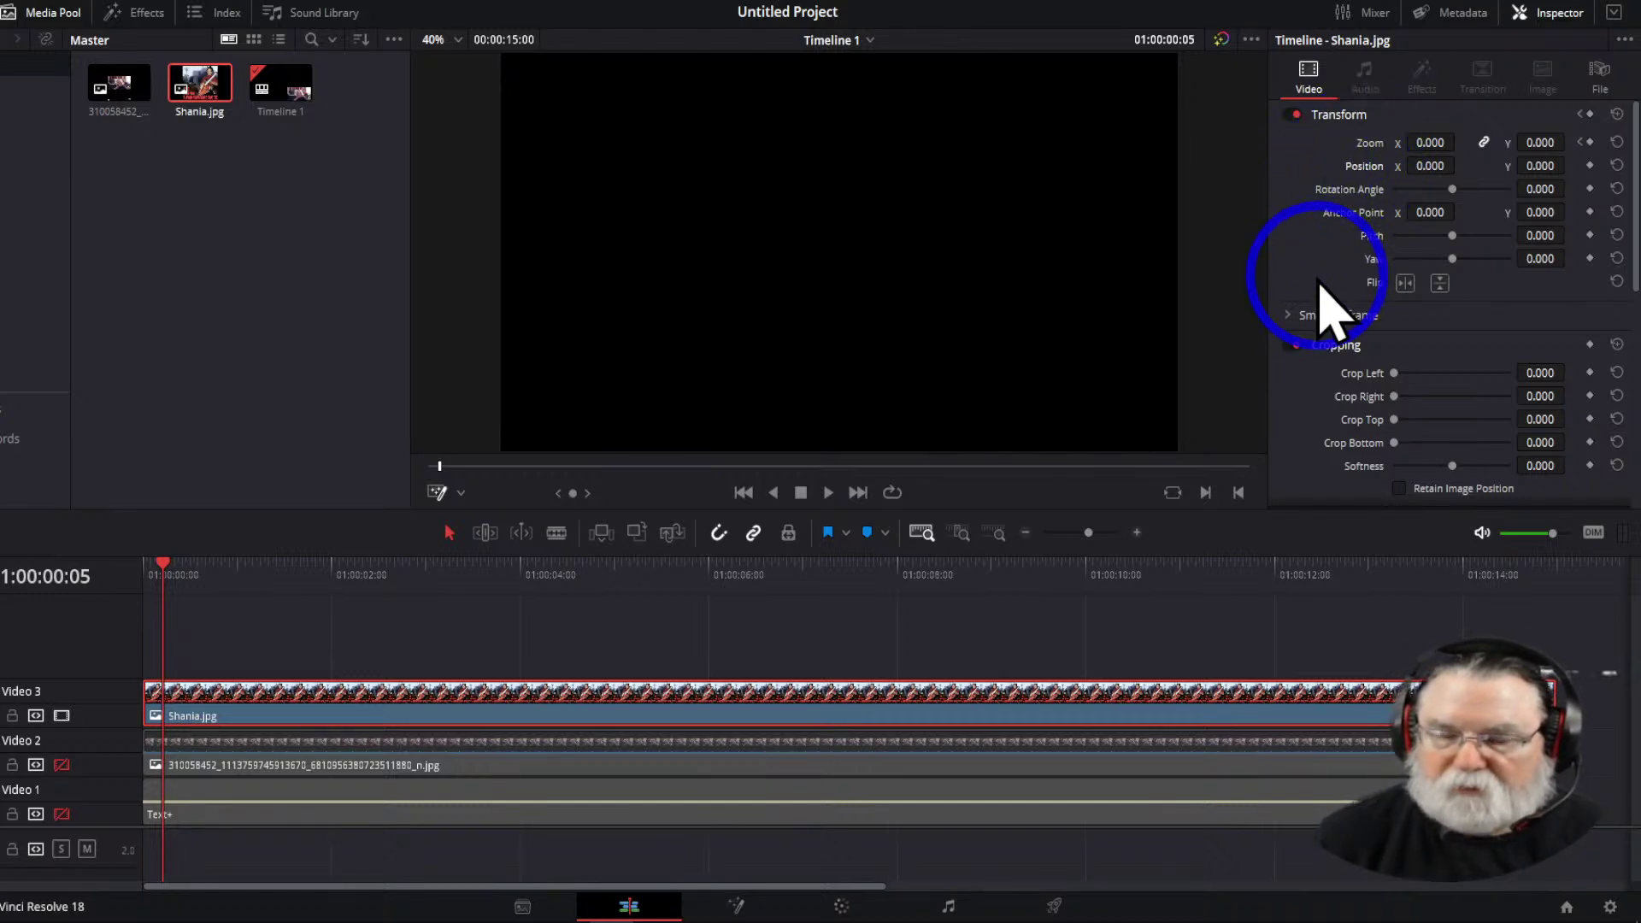
# Toggle the Video 2 and Video 1 tracks on and off again to check the composite
pyautogui.click(61, 765)
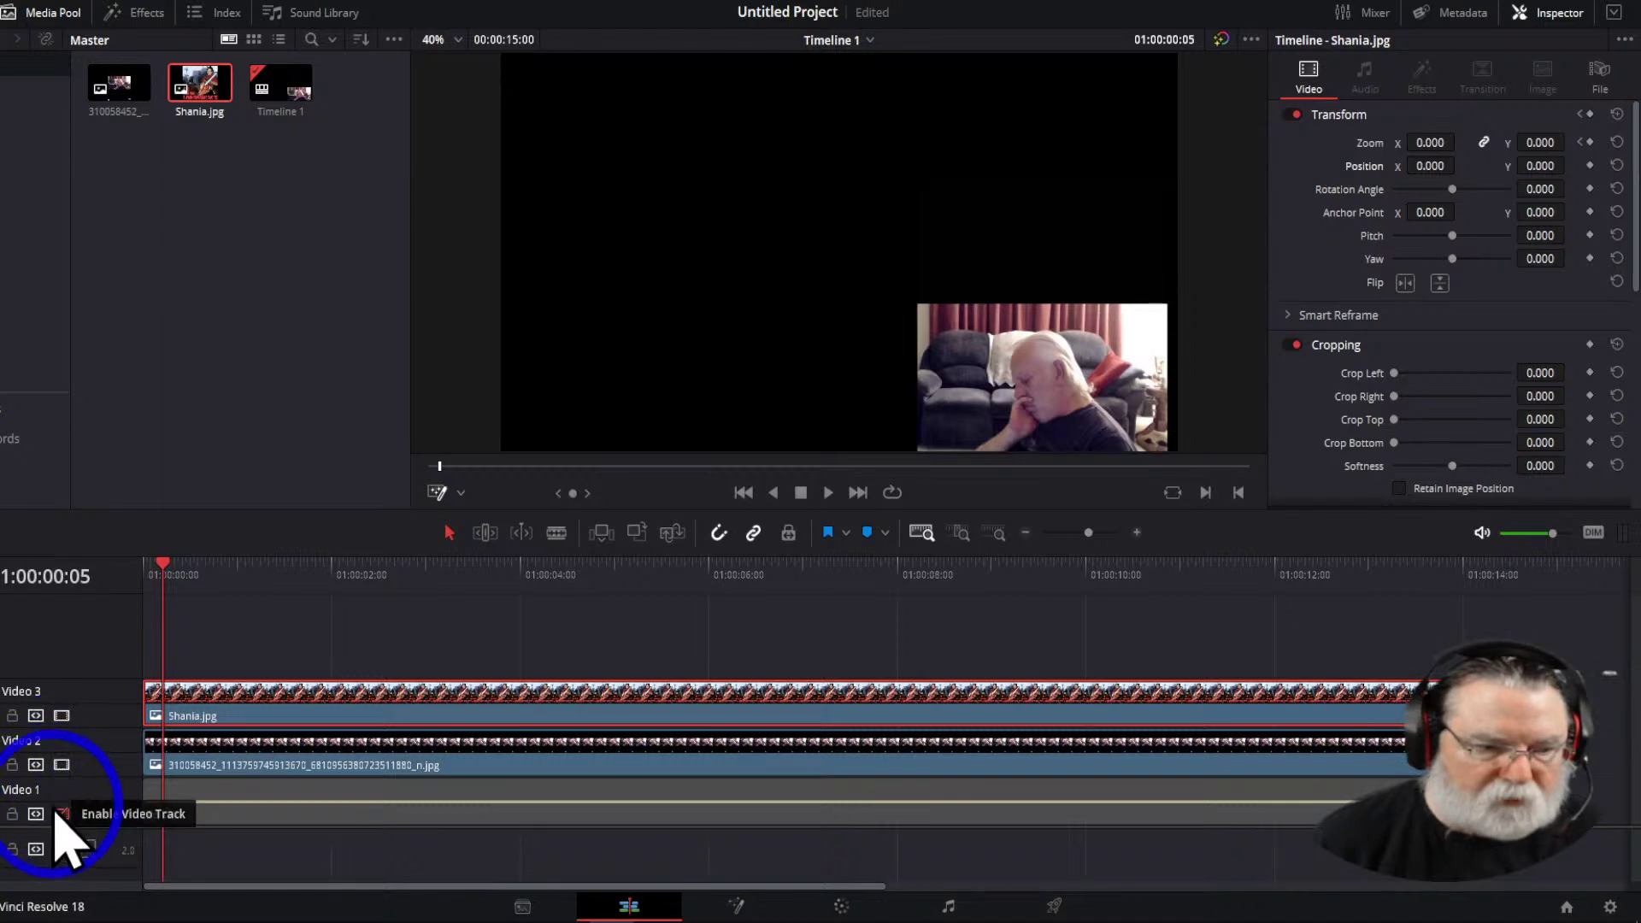
pyautogui.click(60, 814)
pyautogui.click(61, 814)
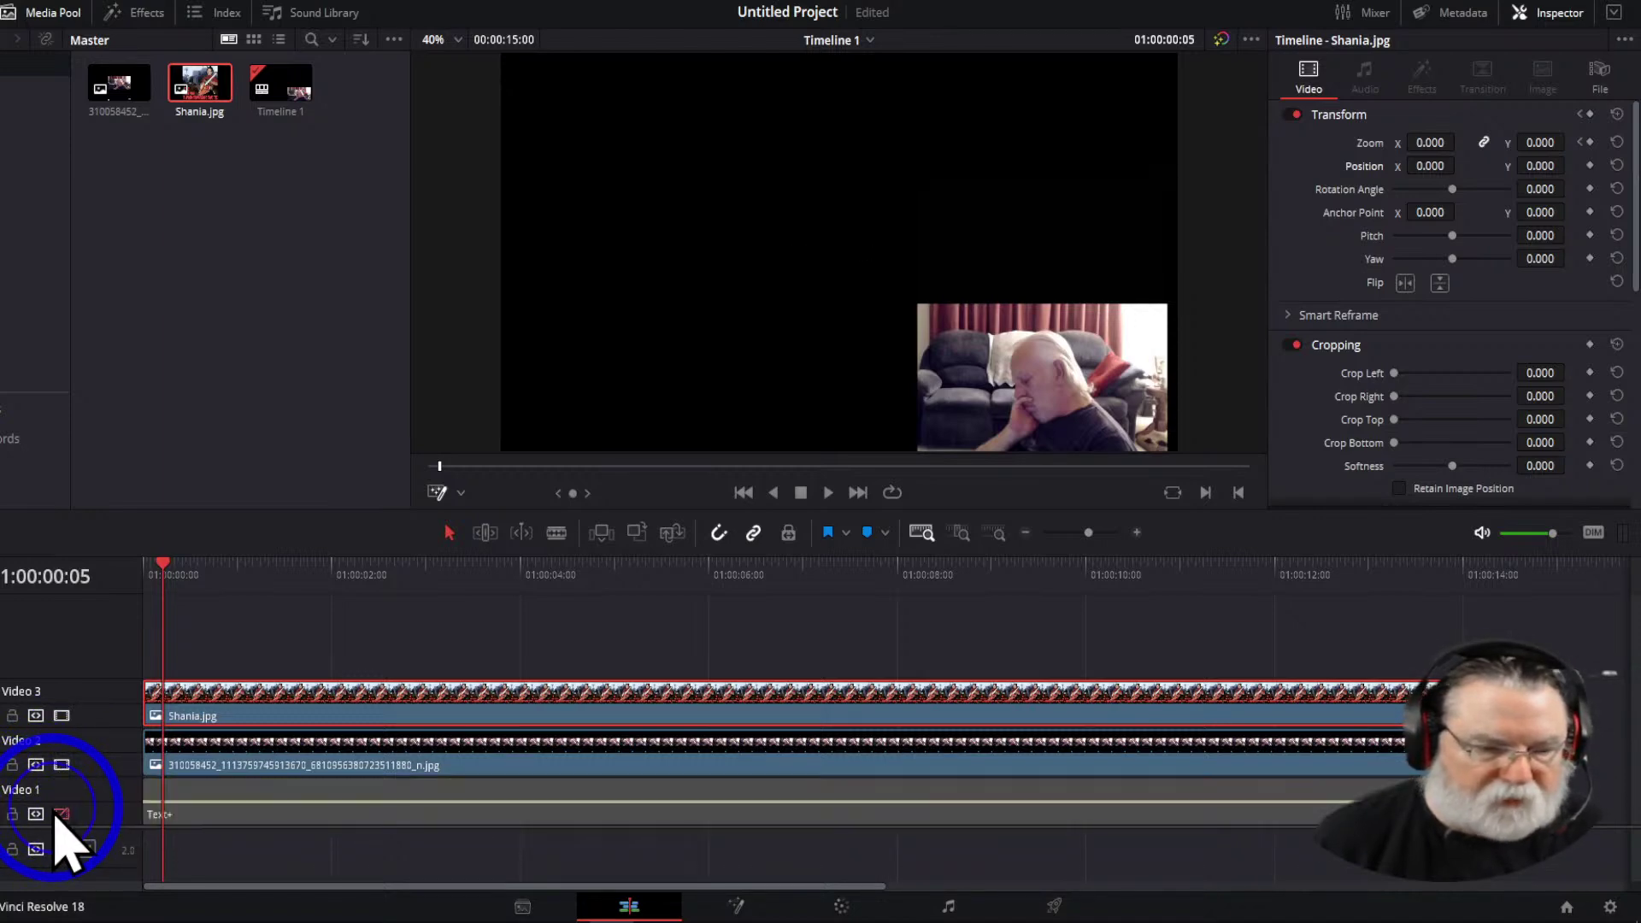
pyautogui.click(62, 765)
# Remove the zoom keyframe of Shania.jpg at the timeline start, and check the first frames up to 01:00:00:05
pyautogui.moveTo(166, 566)
pyautogui.mouseDown()
pyautogui.moveTo(639, 578)
pyautogui.moveTo(205, 615)
pyautogui.moveTo(170, 650)
pyautogui.mouseUp()
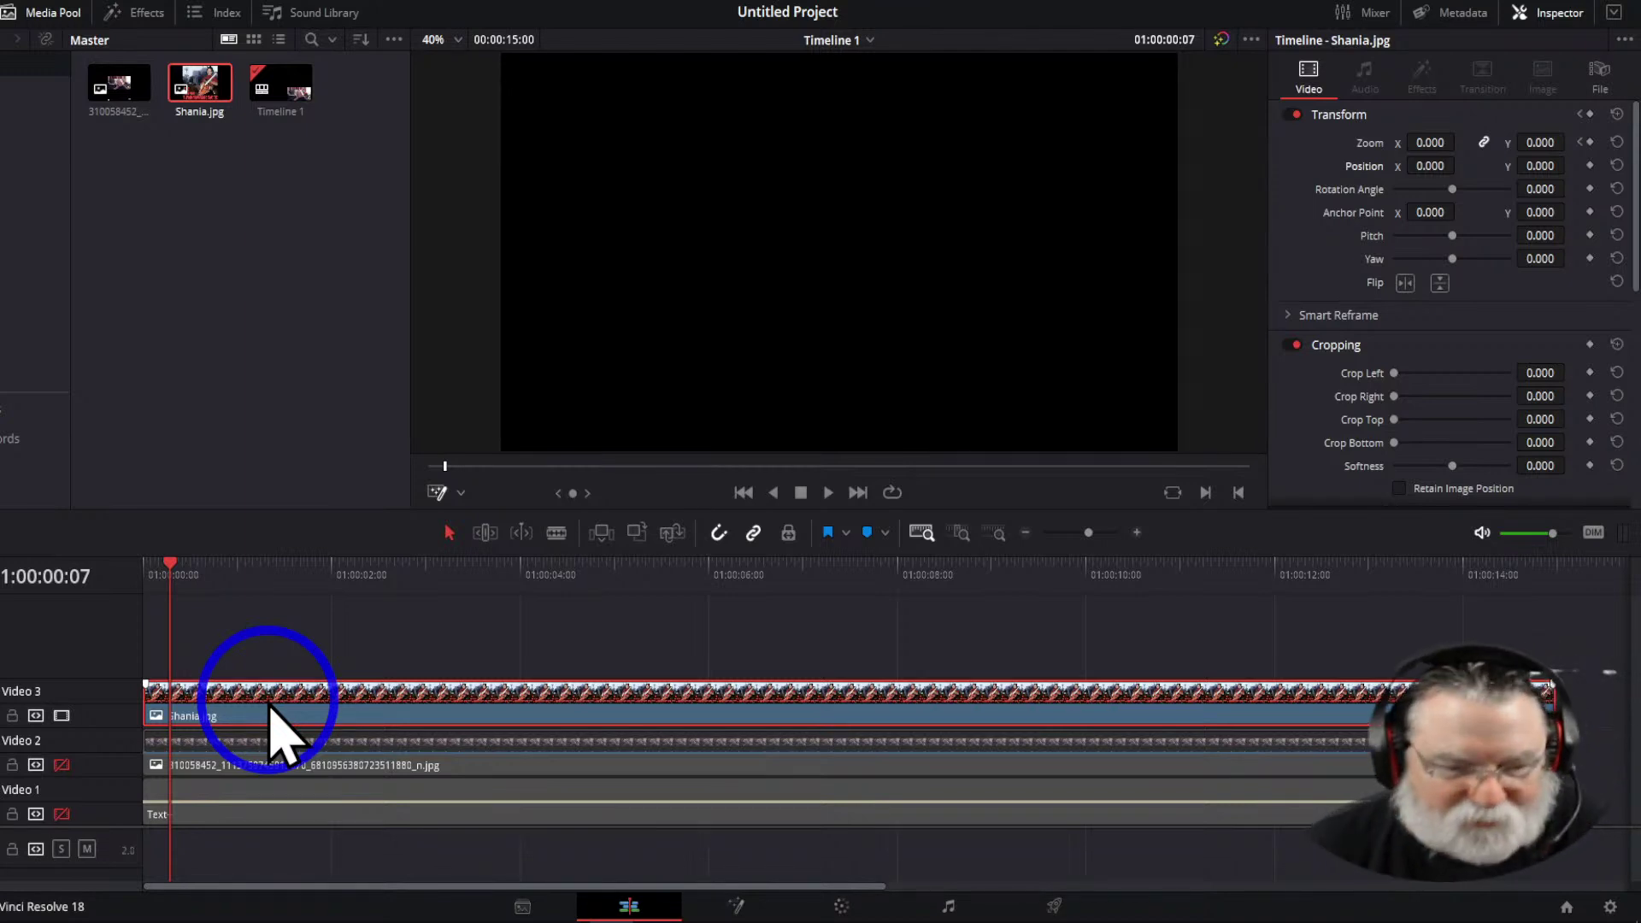
pyautogui.click(145, 570)
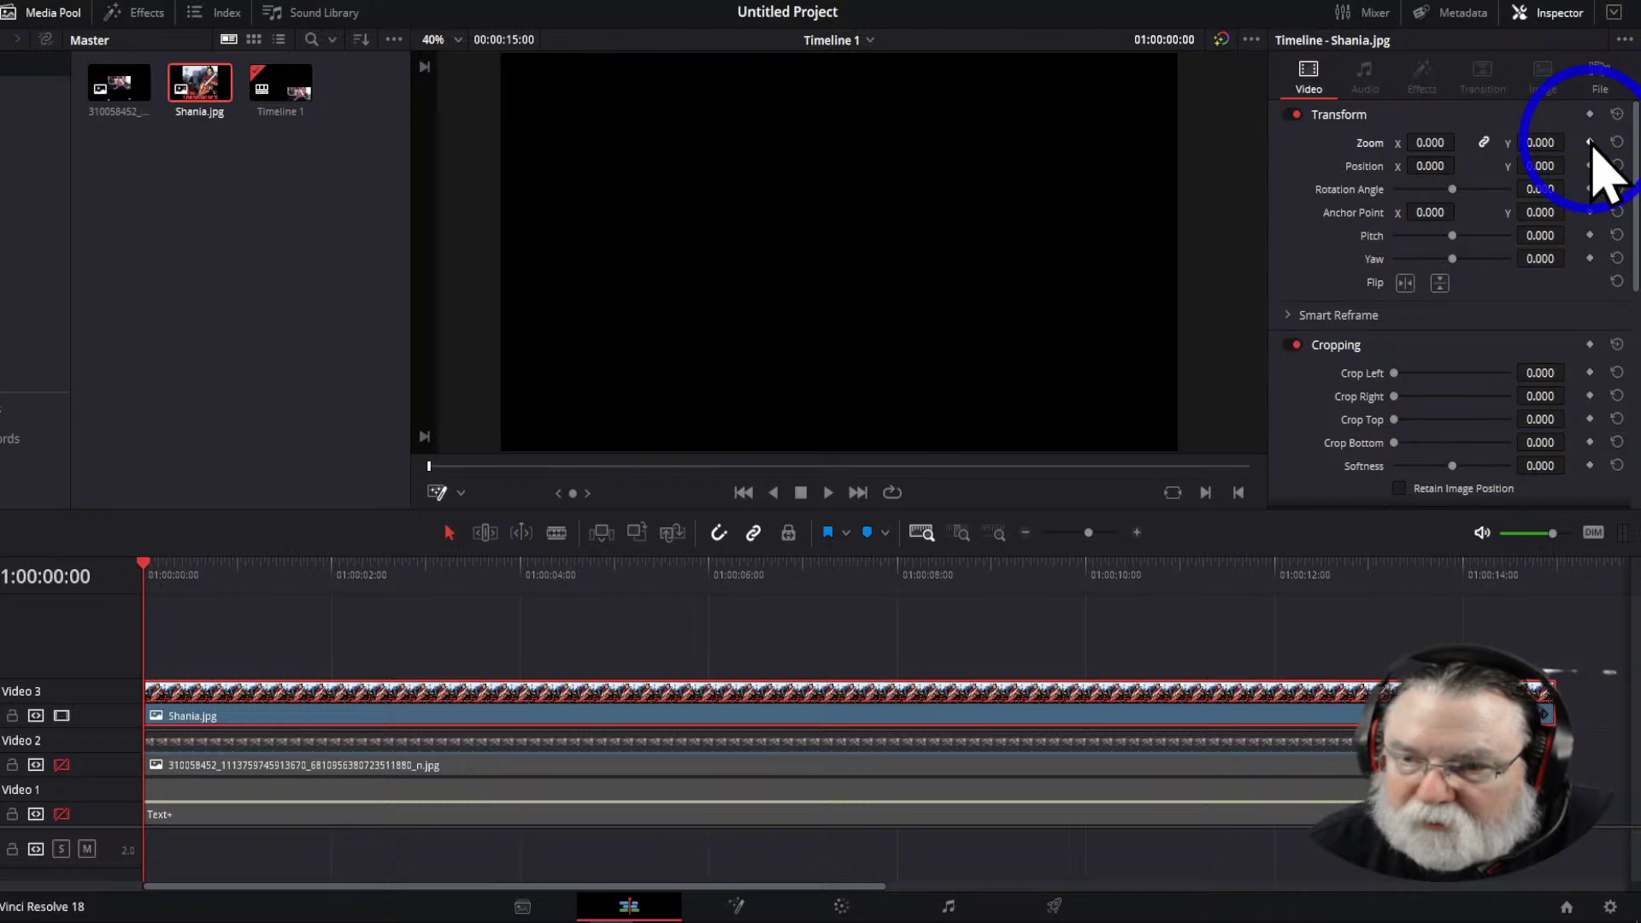
pyautogui.moveTo(142, 569)
pyautogui.mouseDown()
pyautogui.moveTo(642, 571)
pyautogui.moveTo(164, 585)
pyautogui.mouseUp()
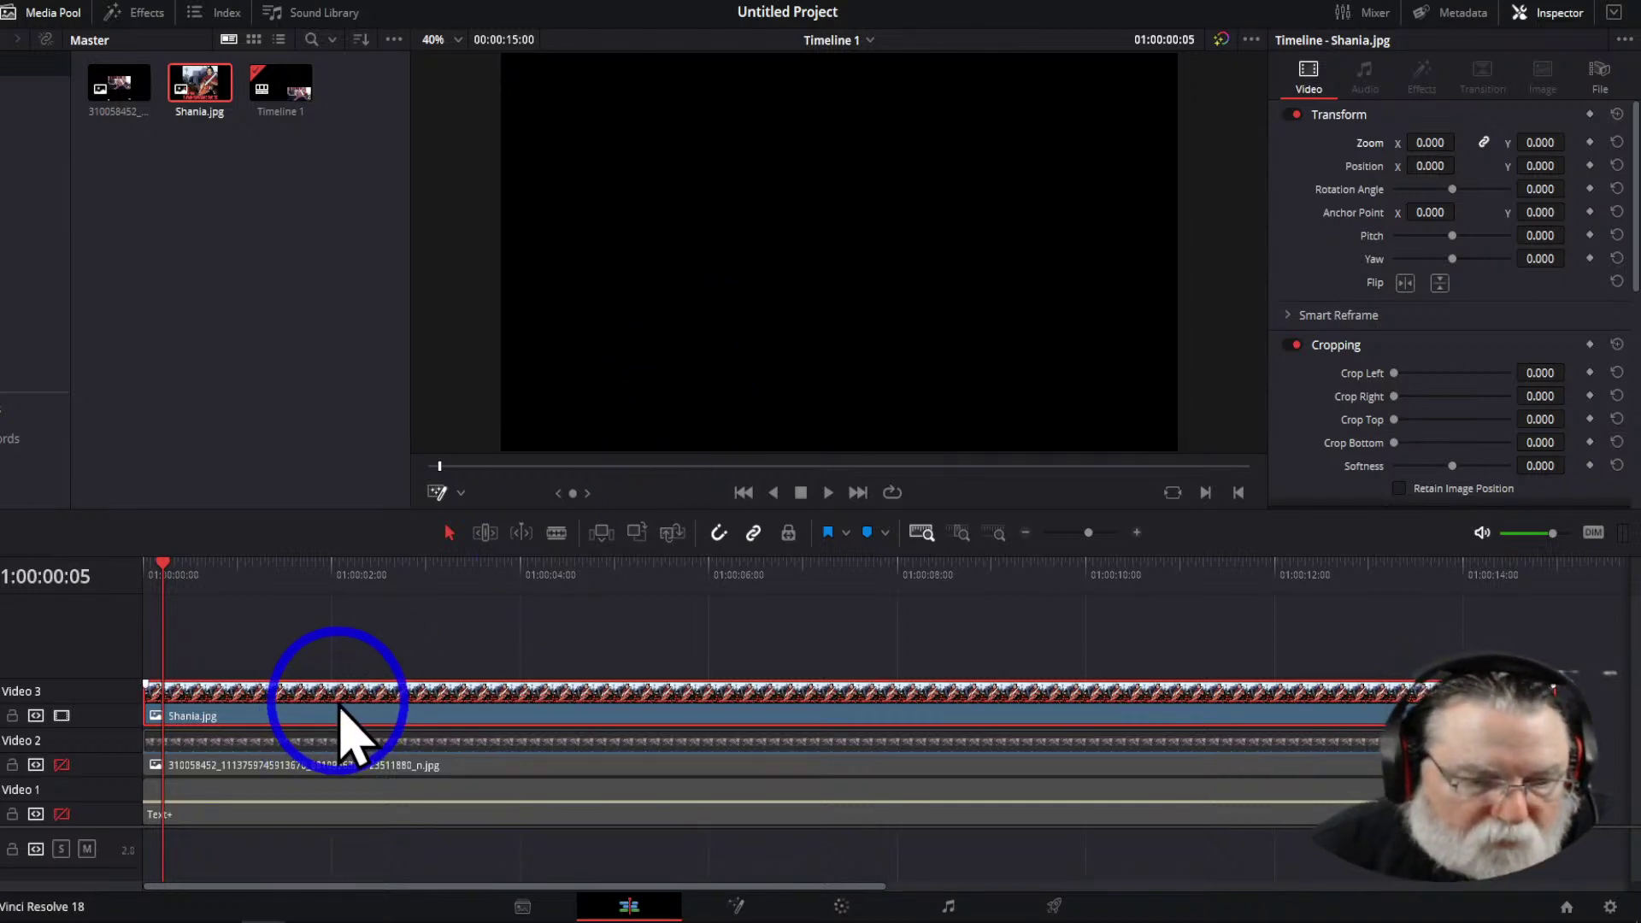
pyautogui.moveTo(162, 589)
pyautogui.mouseDown()
pyautogui.moveTo(1118, 598)
pyautogui.moveTo(154, 623)
pyautogui.moveTo(144, 607)
pyautogui.mouseUp()
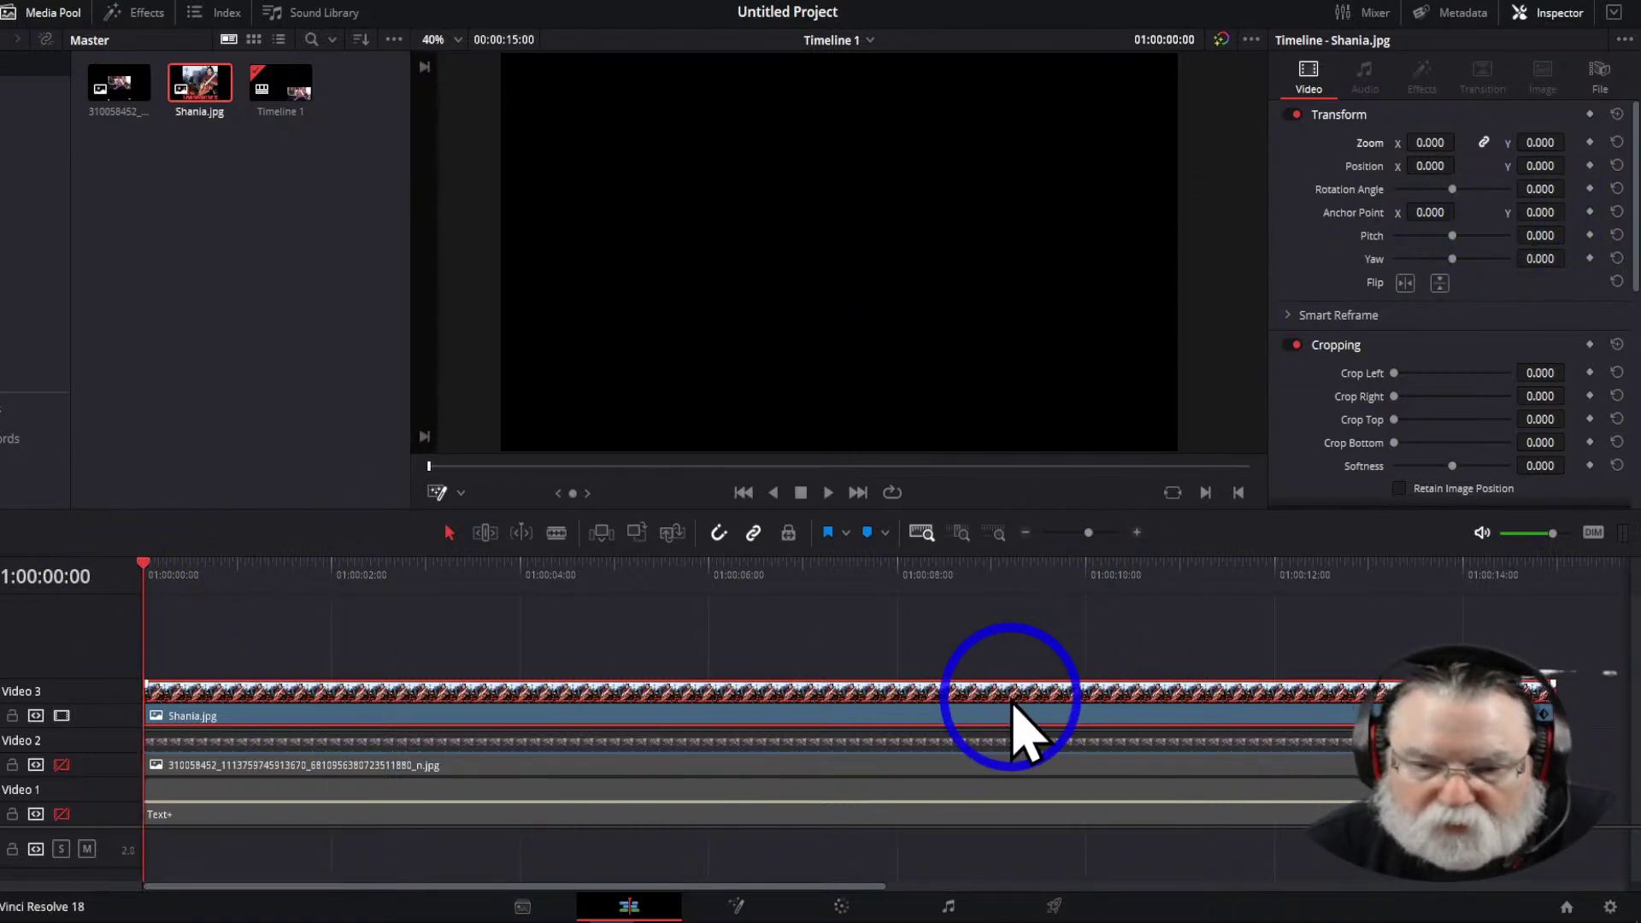
# Replace Shania.jpg on Video 3 with a fresh copy, and keyframe its X position at -691 and zoom at 0 at the timeline start
pyautogui.press('Delete')
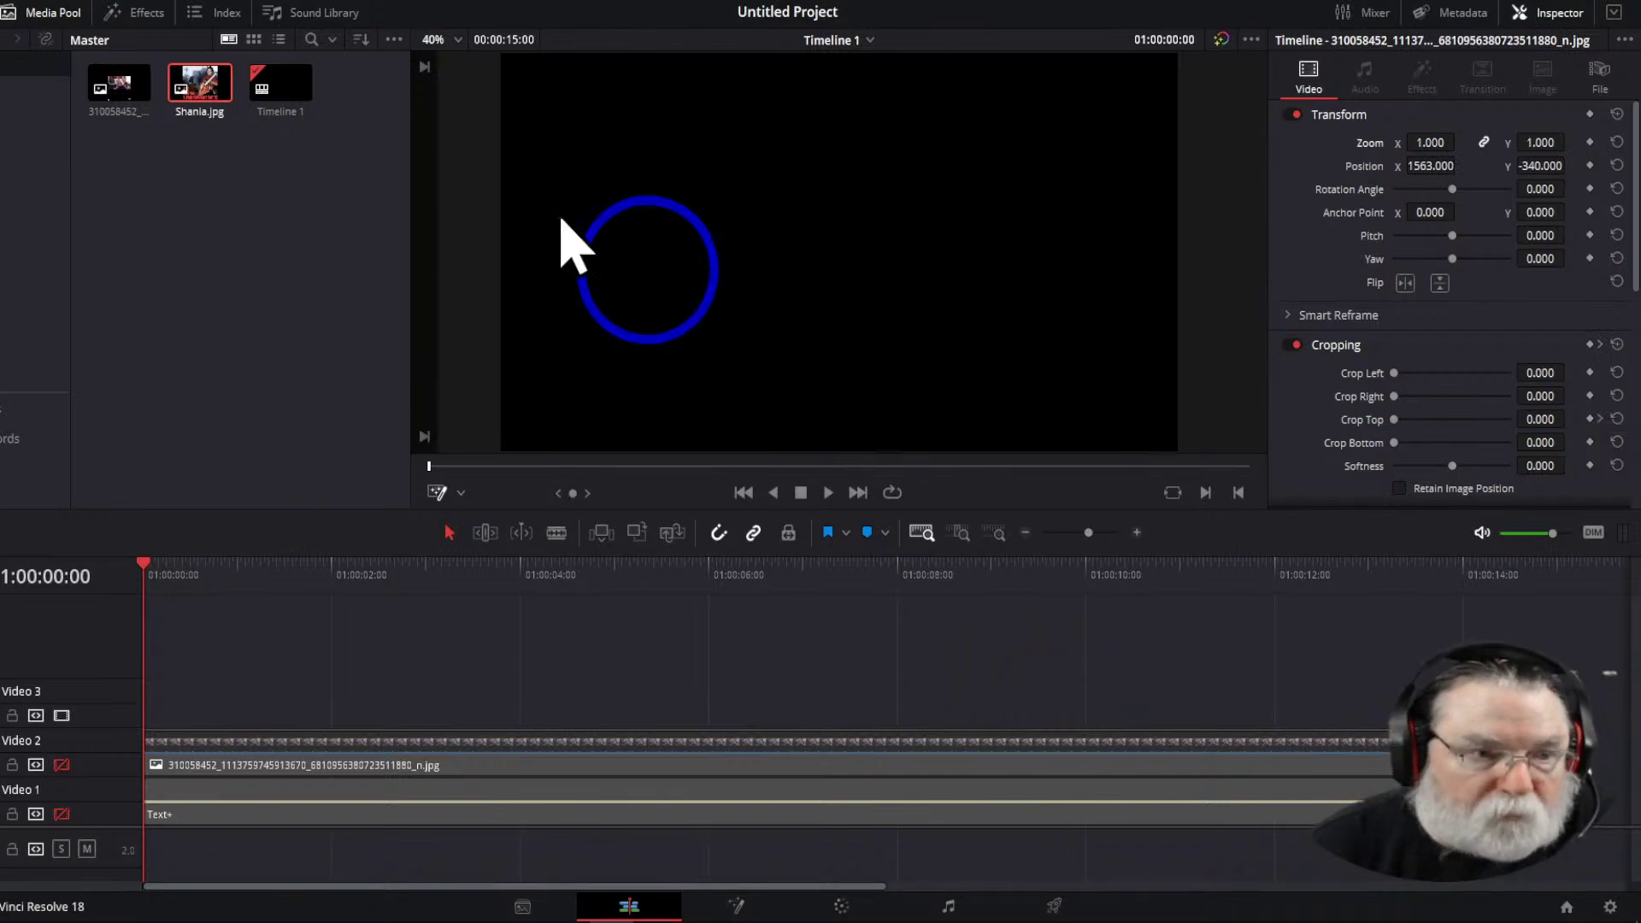
pyautogui.moveTo(208, 110); pyautogui.dragTo(275, 718)
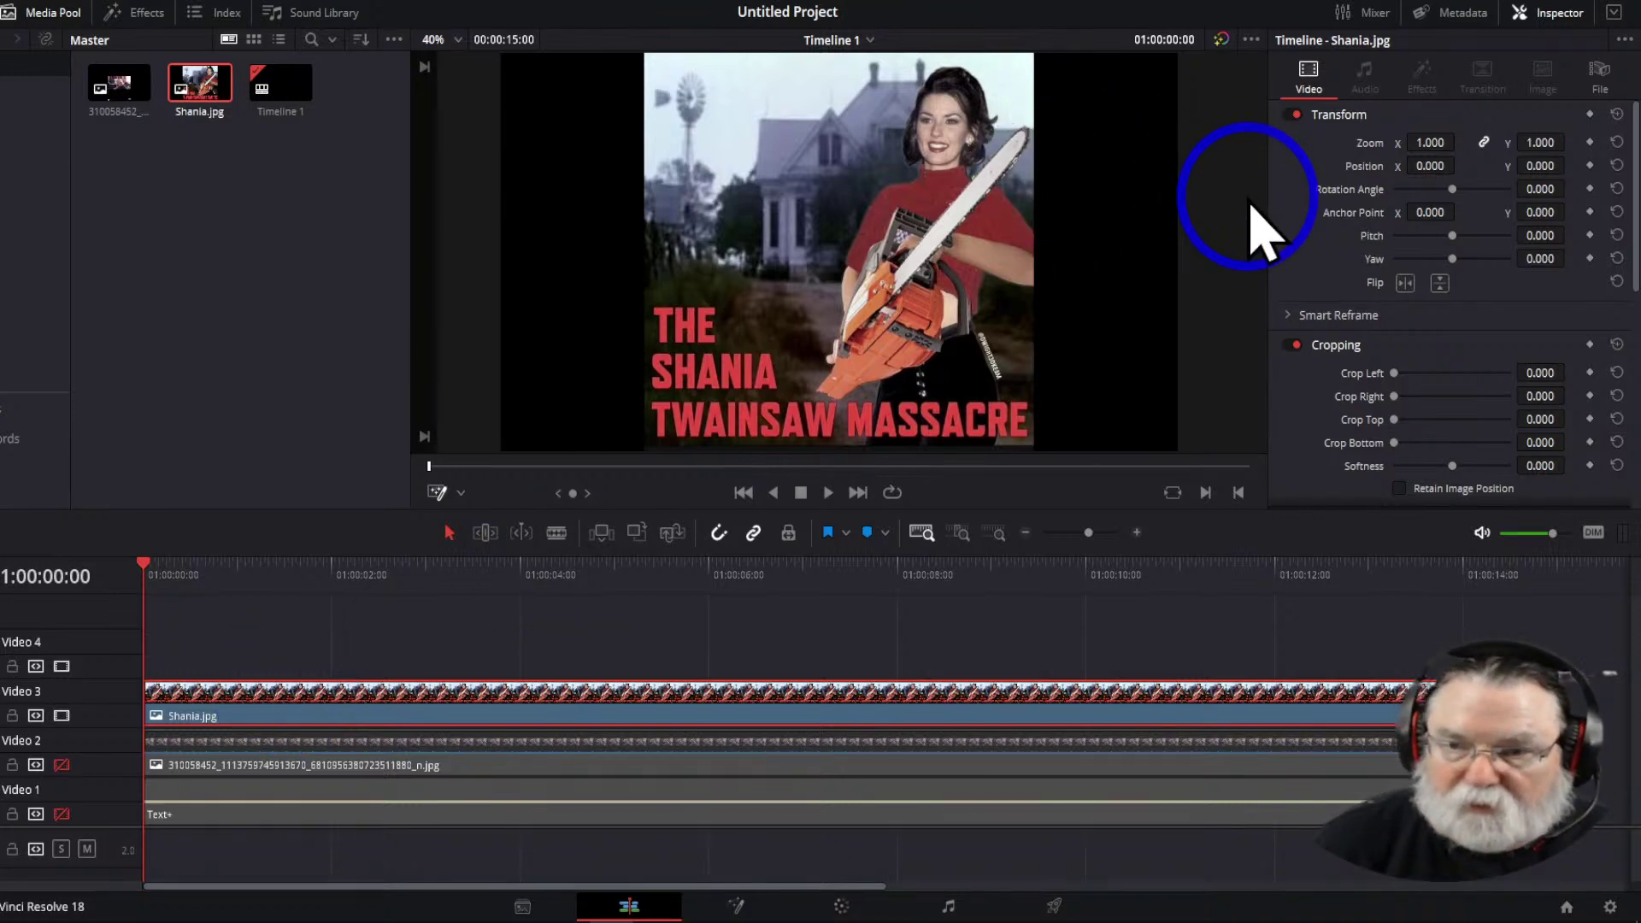
pyautogui.moveTo(1430, 167); pyautogui.dragTo(817, 234)
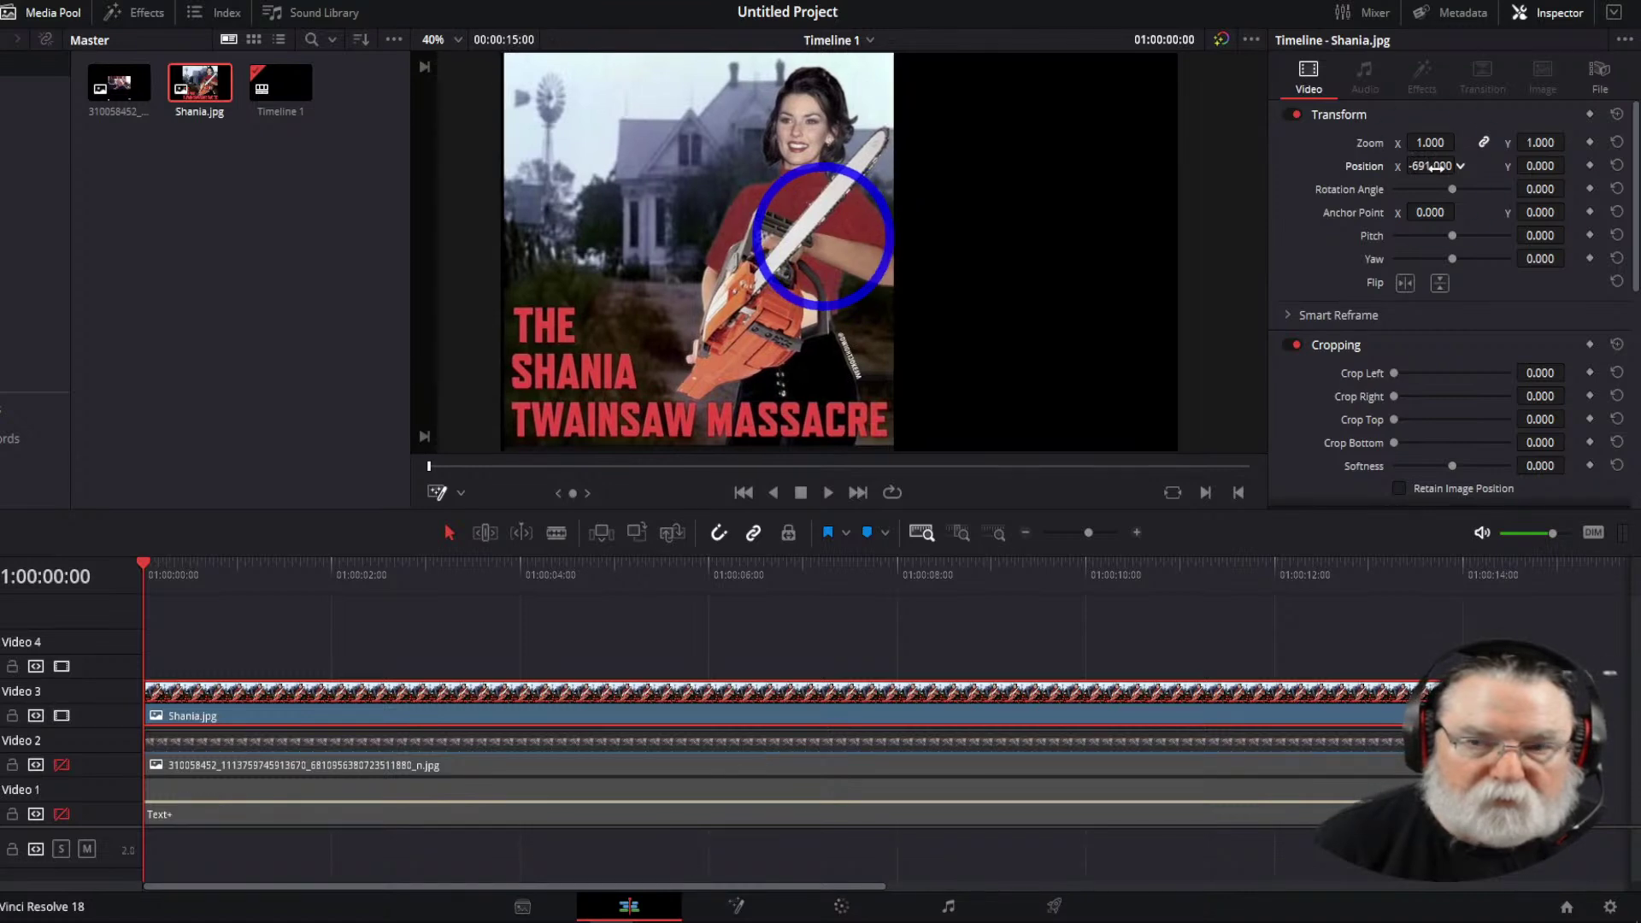
pyautogui.moveTo(1417, 145); pyautogui.dragTo(1359, 155)
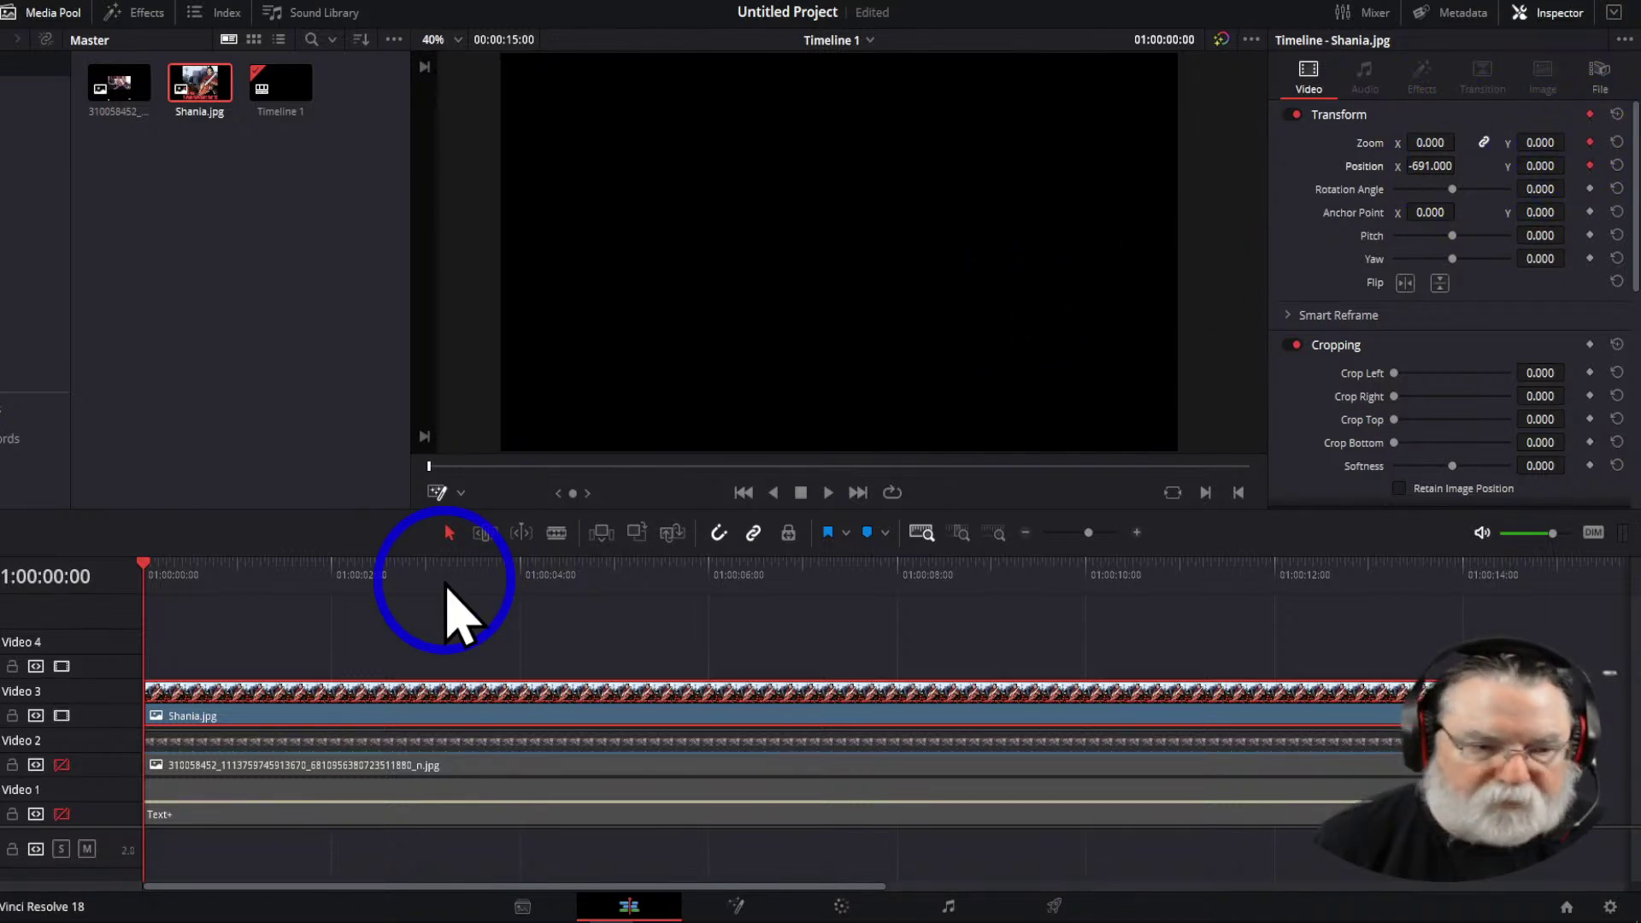
# Animate the X position of Shania.jpg at five-frame intervals, with -550 at frame 5, -426 at frame 10 and 0 at frame 20
pyautogui.press('Right')
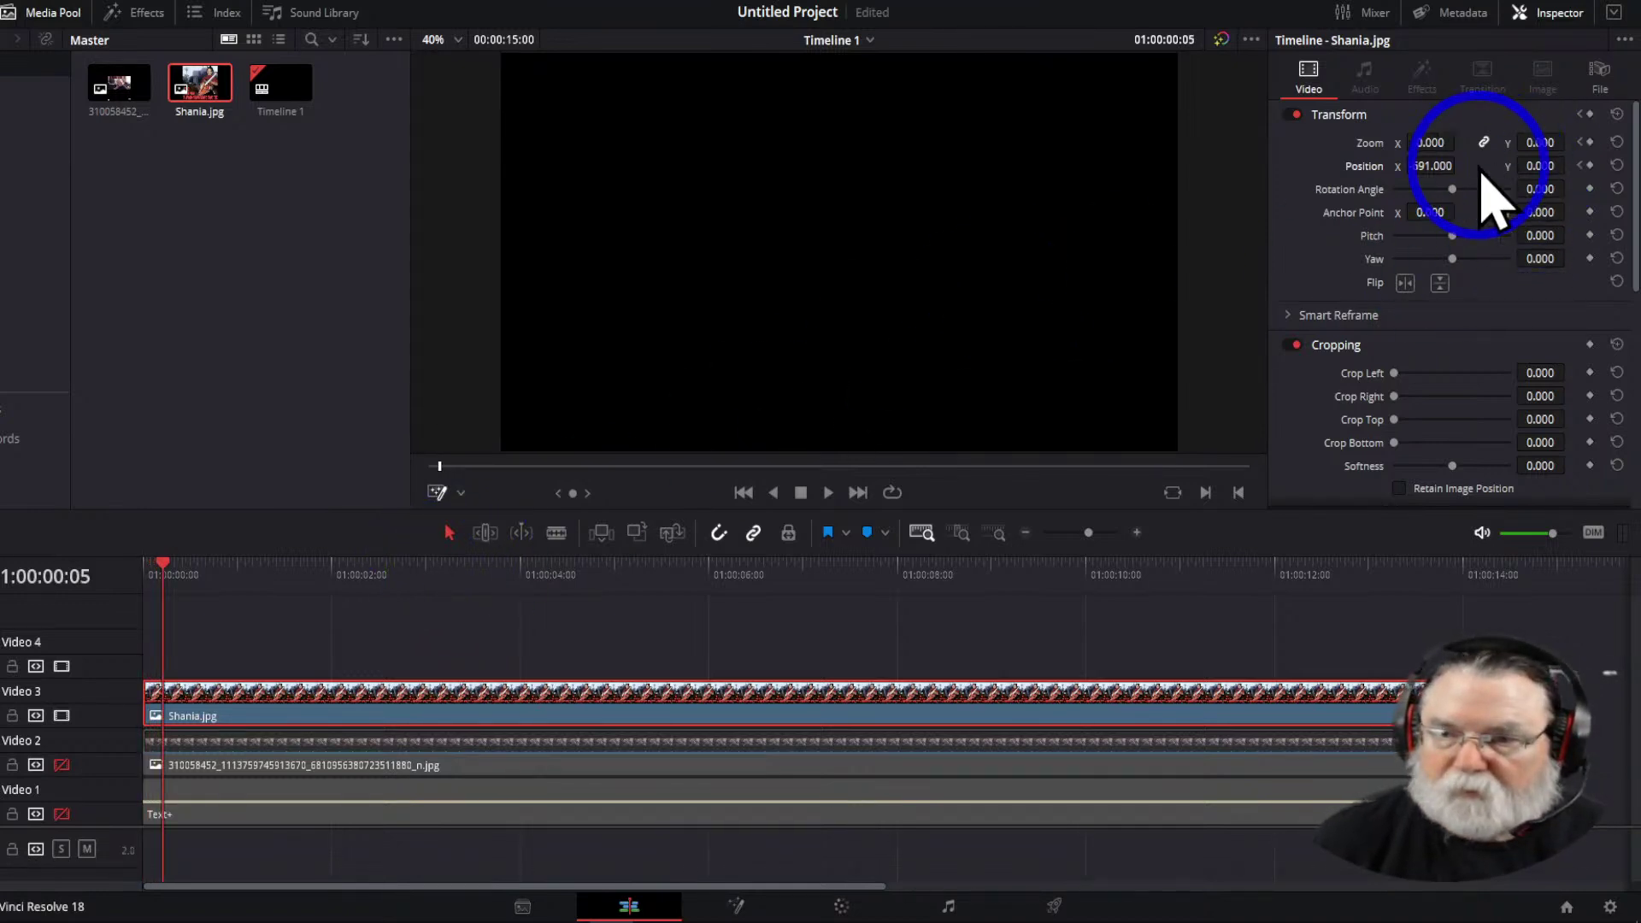
pyautogui.click(1412, 166)
pyautogui.moveTo(1419, 167)
pyautogui.mouseDown()
pyautogui.moveTo(1543, 167)
pyautogui.moveTo(1419, 165)
pyautogui.mouseUp()
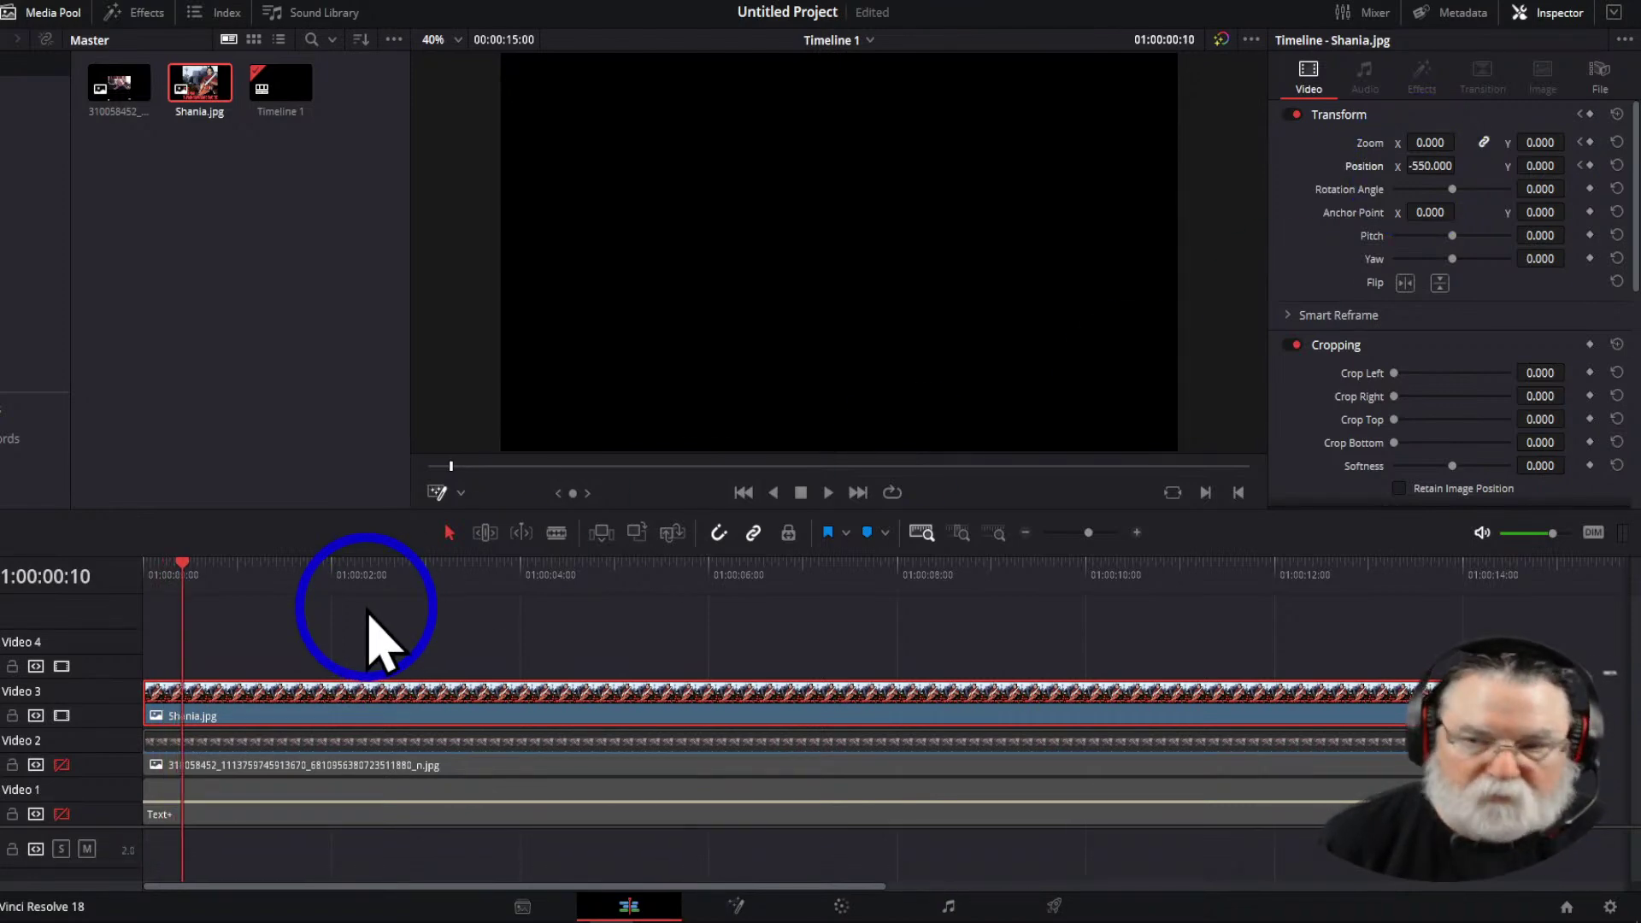
pyautogui.moveTo(1422, 166)
pyautogui.mouseDown()
pyautogui.moveTo(1509, 160)
pyautogui.moveTo(1418, 166)
pyautogui.mouseUp()
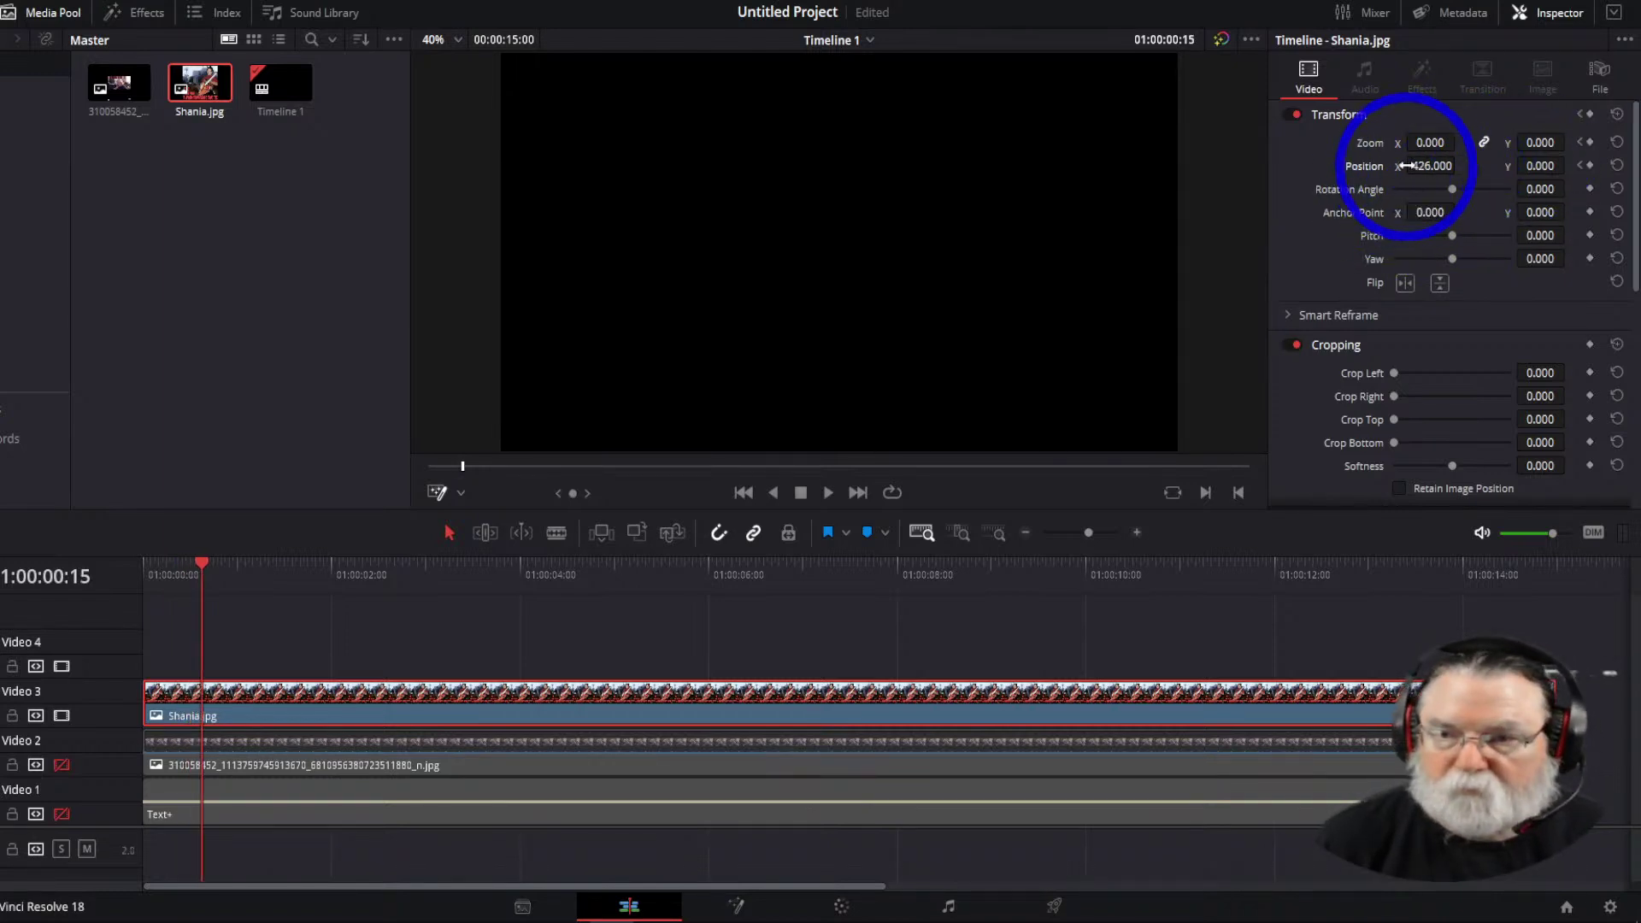
pyautogui.moveTo(1422, 170)
pyautogui.mouseDown()
pyautogui.moveTo(1461, 165)
pyautogui.moveTo(1423, 171)
pyautogui.mouseUp()
pyautogui.press('Right')
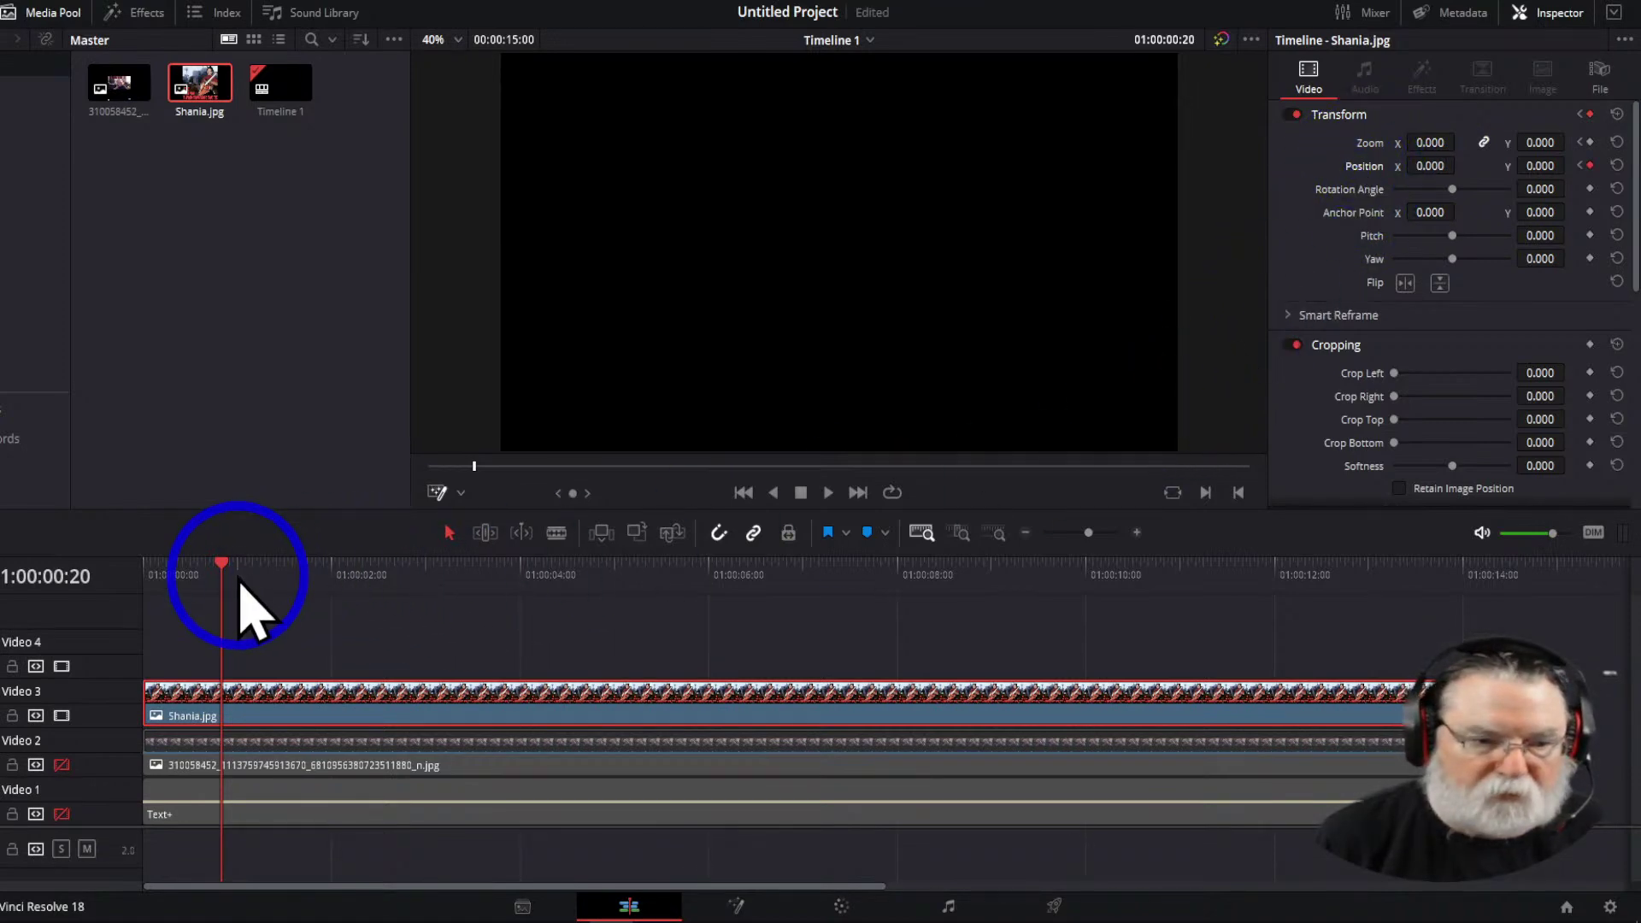
# Preview the animation from the timeline start, first alone and again with the Video 2 and Video 1 tracks enabled
pyautogui.moveTo(221, 574); pyautogui.dragTo(132, 581)
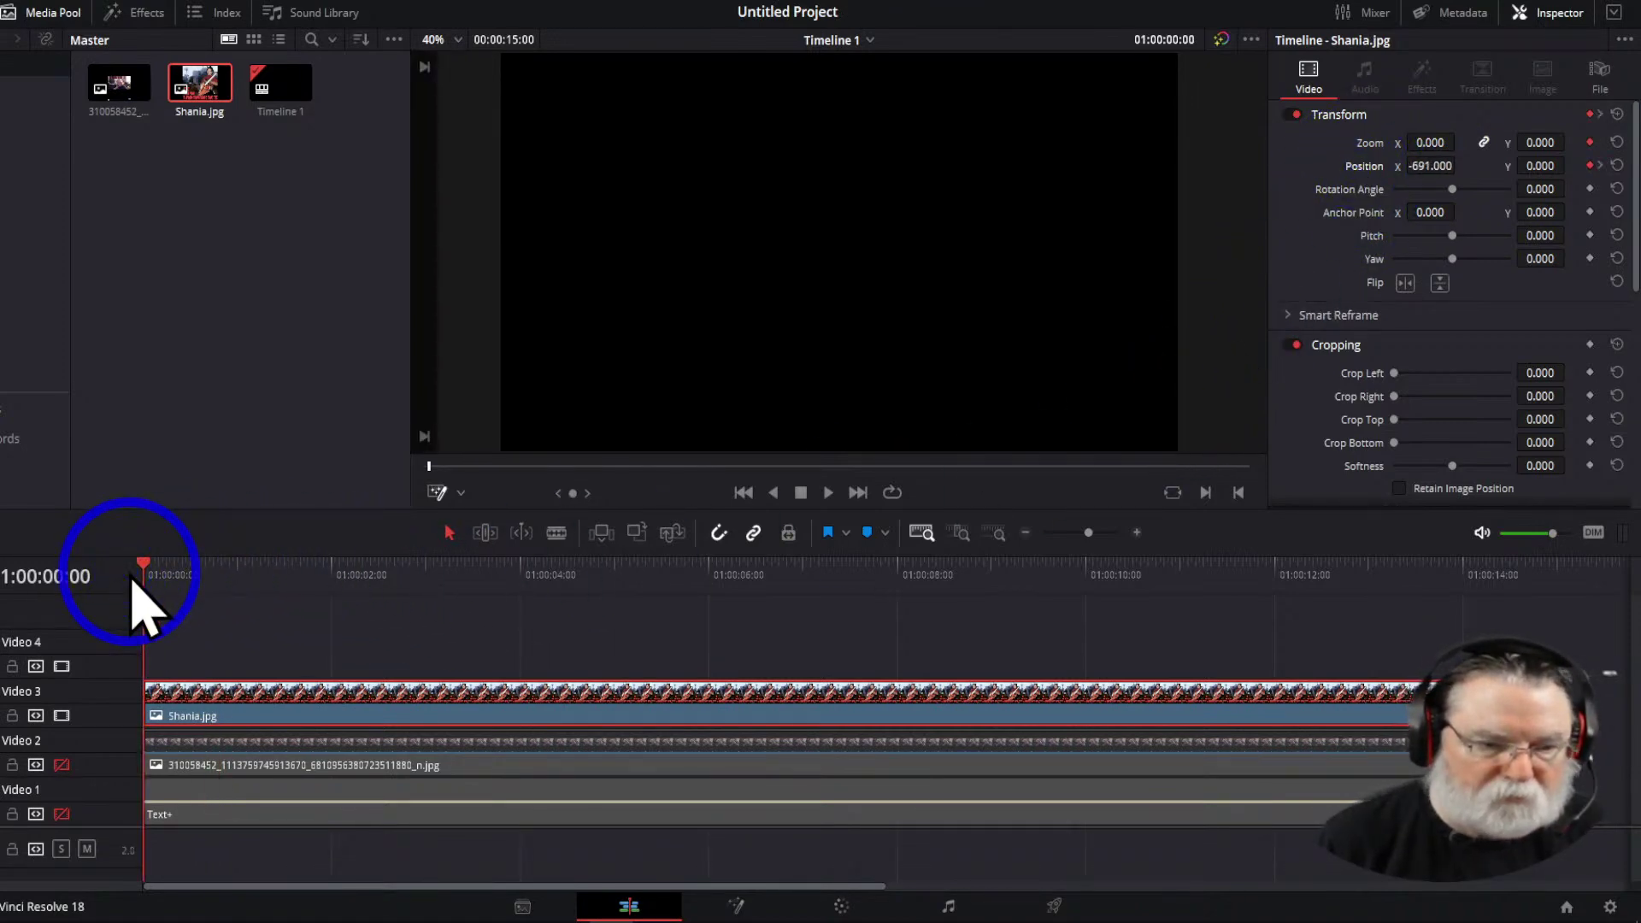
pyautogui.press('space')
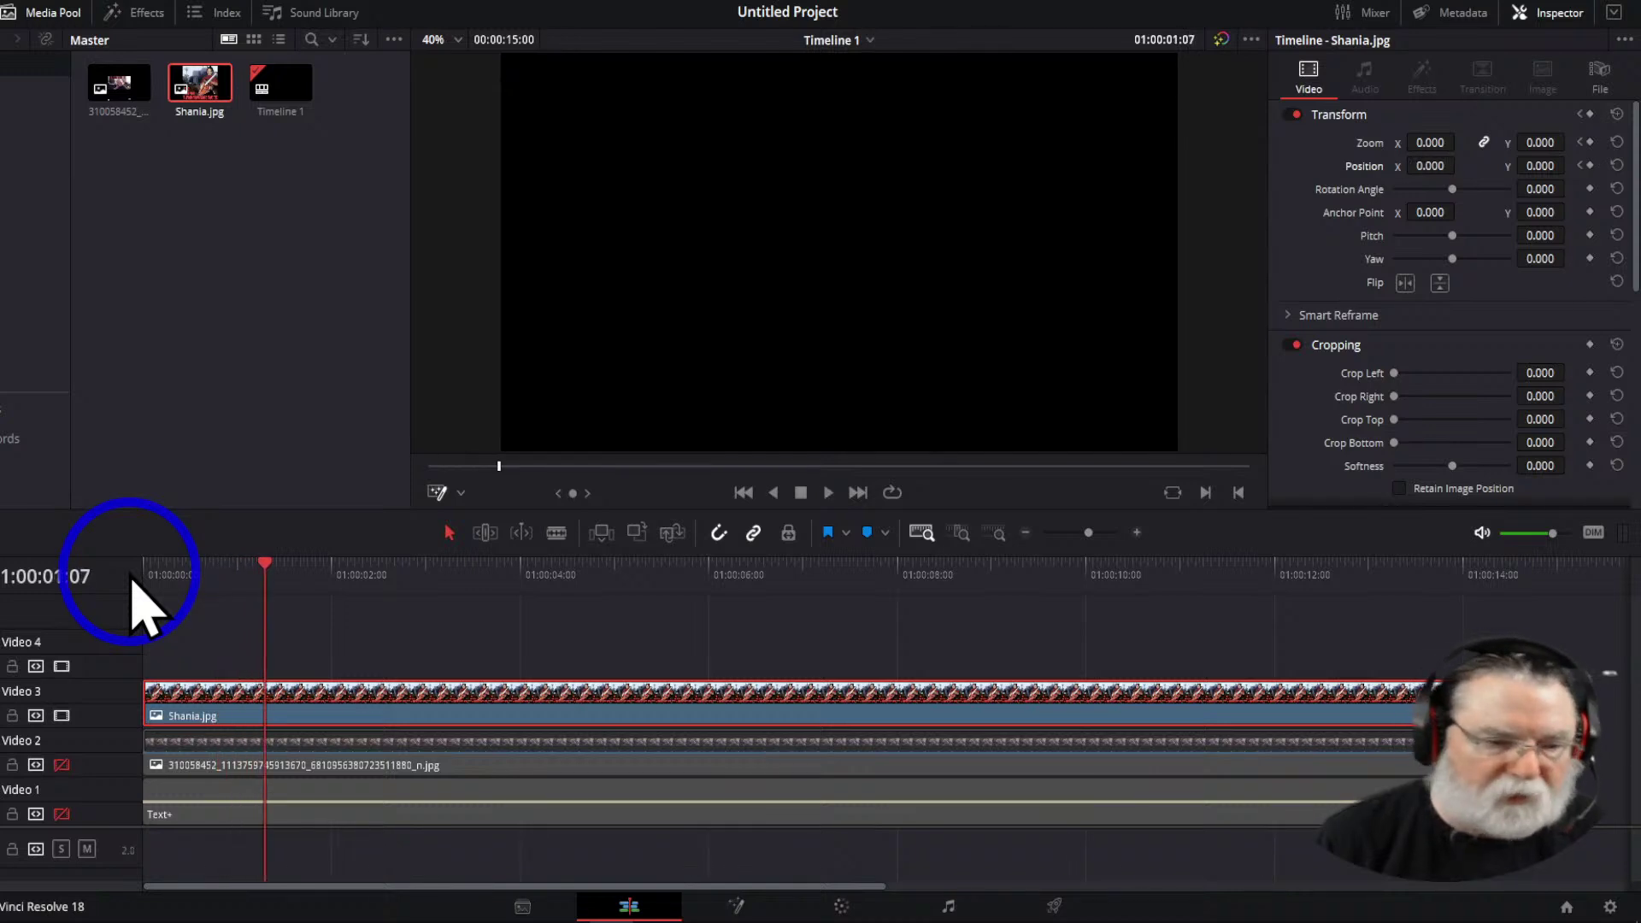
pyautogui.click(61, 764)
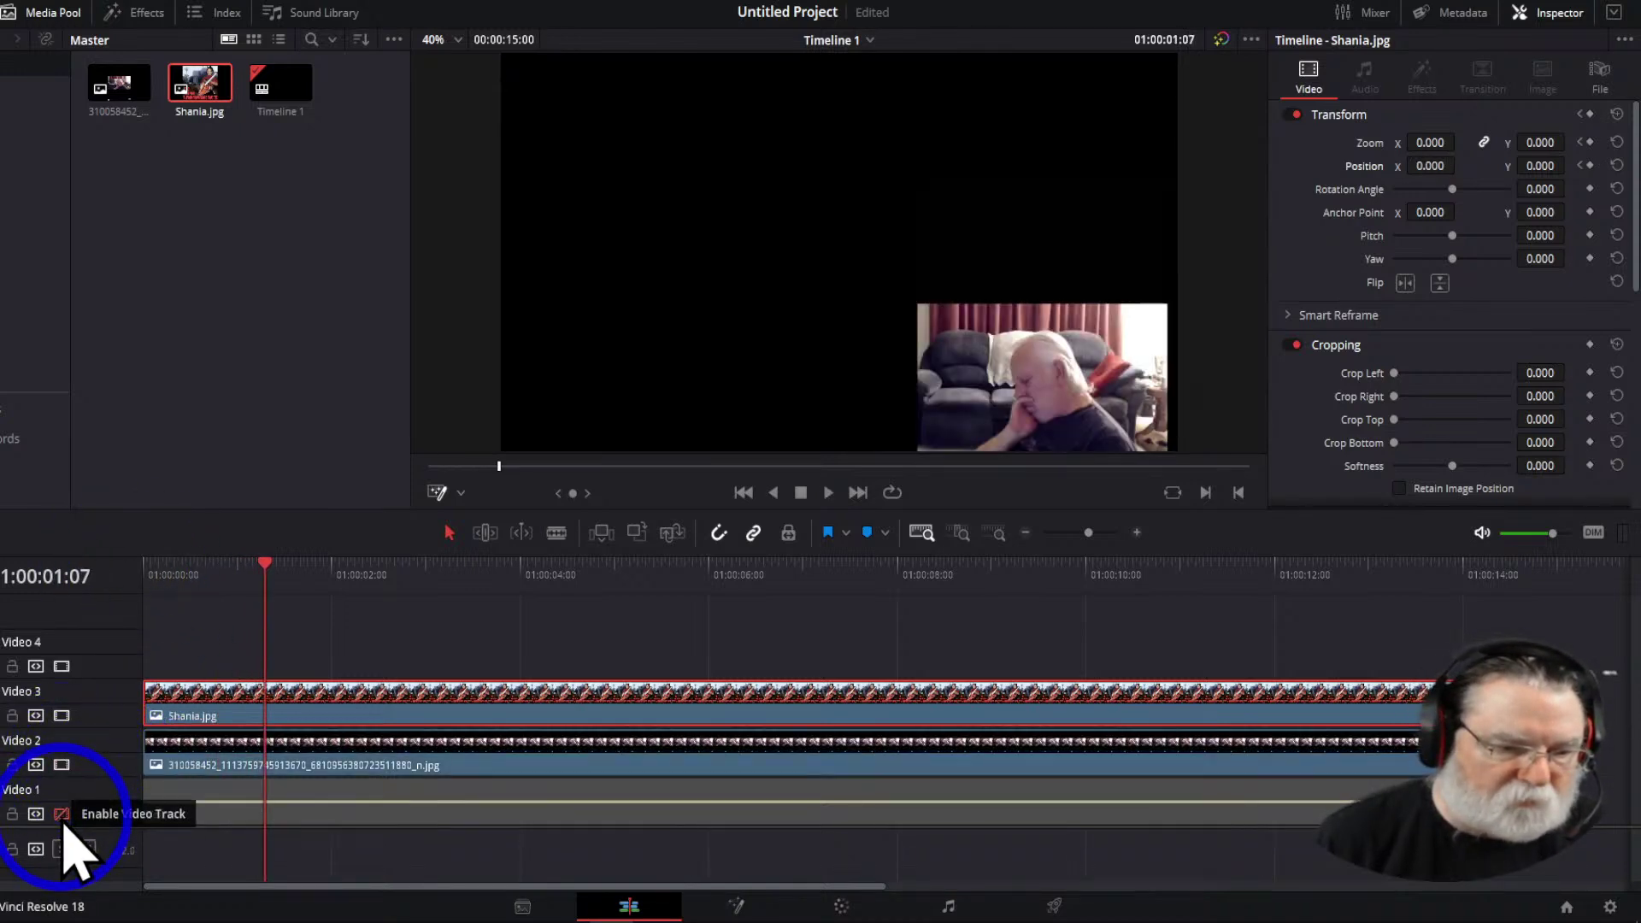
pyautogui.click(61, 815)
pyautogui.click(205, 573)
pyautogui.moveTo(180, 585); pyautogui.dragTo(161, 590)
pyautogui.press('space')
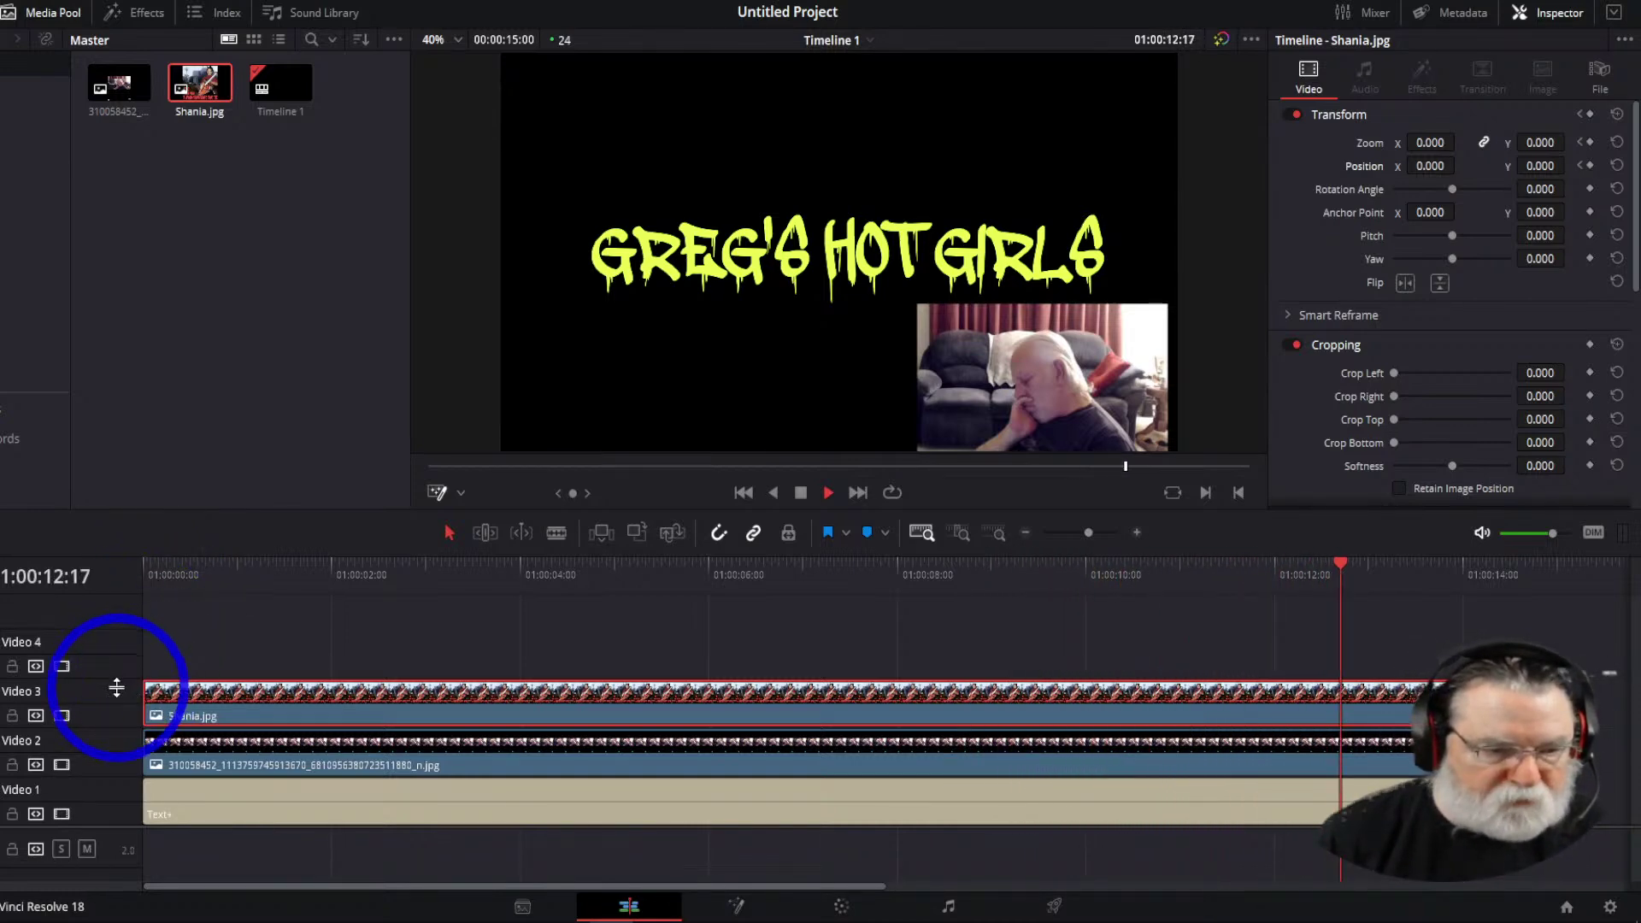
# Disable the Video 2 and Video 1 tracks so that only the Shania.jpg track stays enabled
pyautogui.click(61, 715)
pyautogui.click(62, 765)
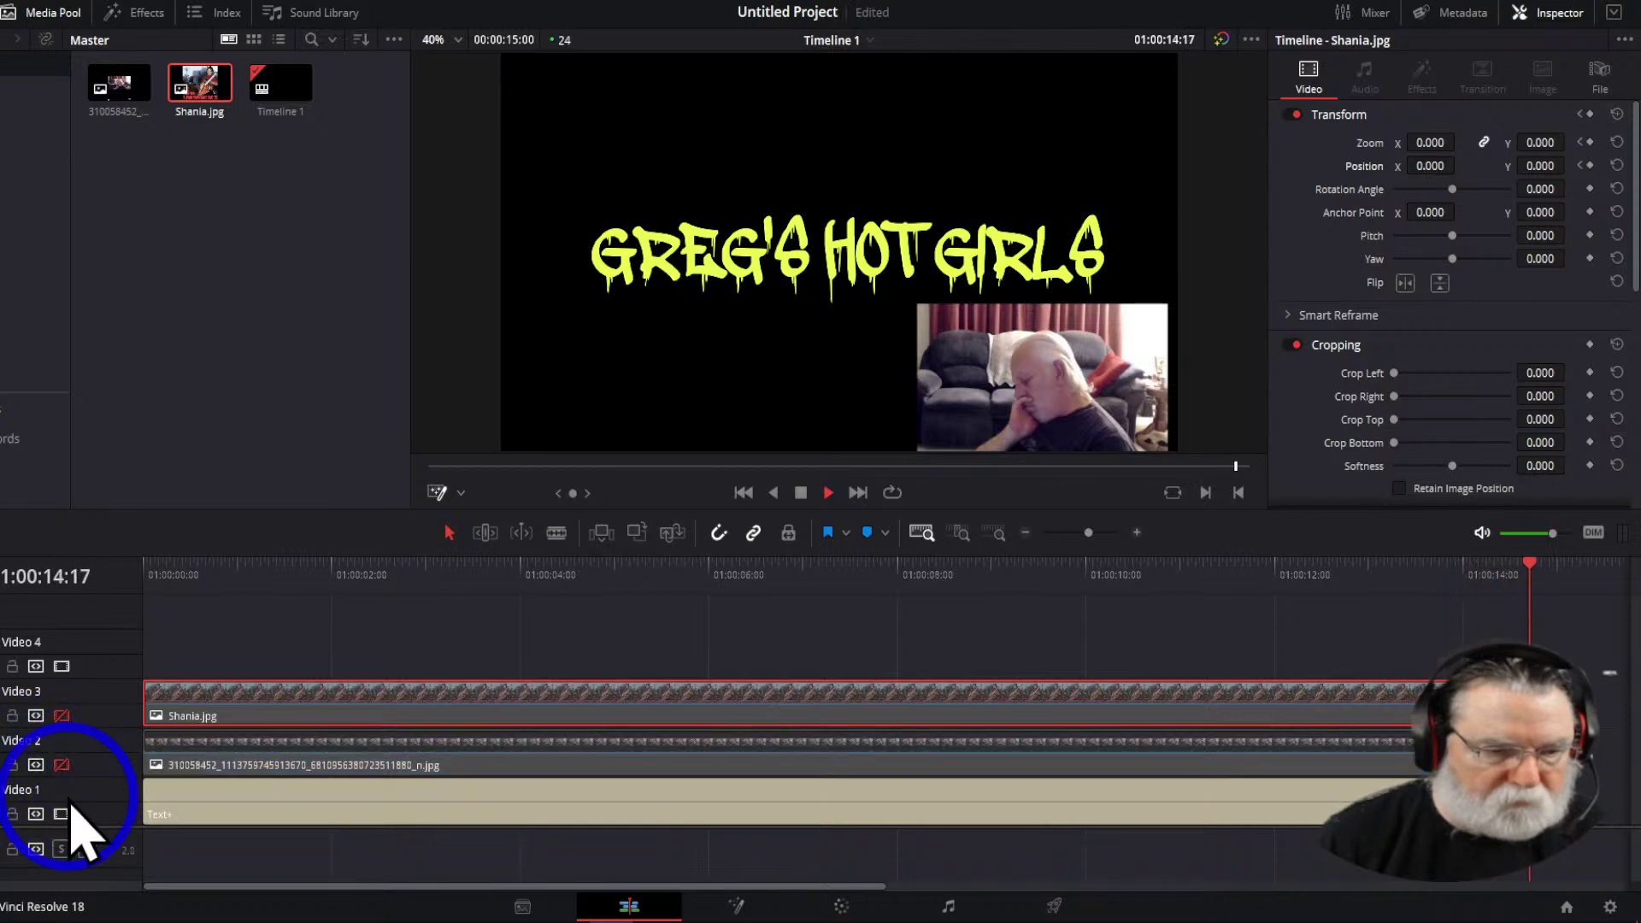
pyautogui.click(62, 814)
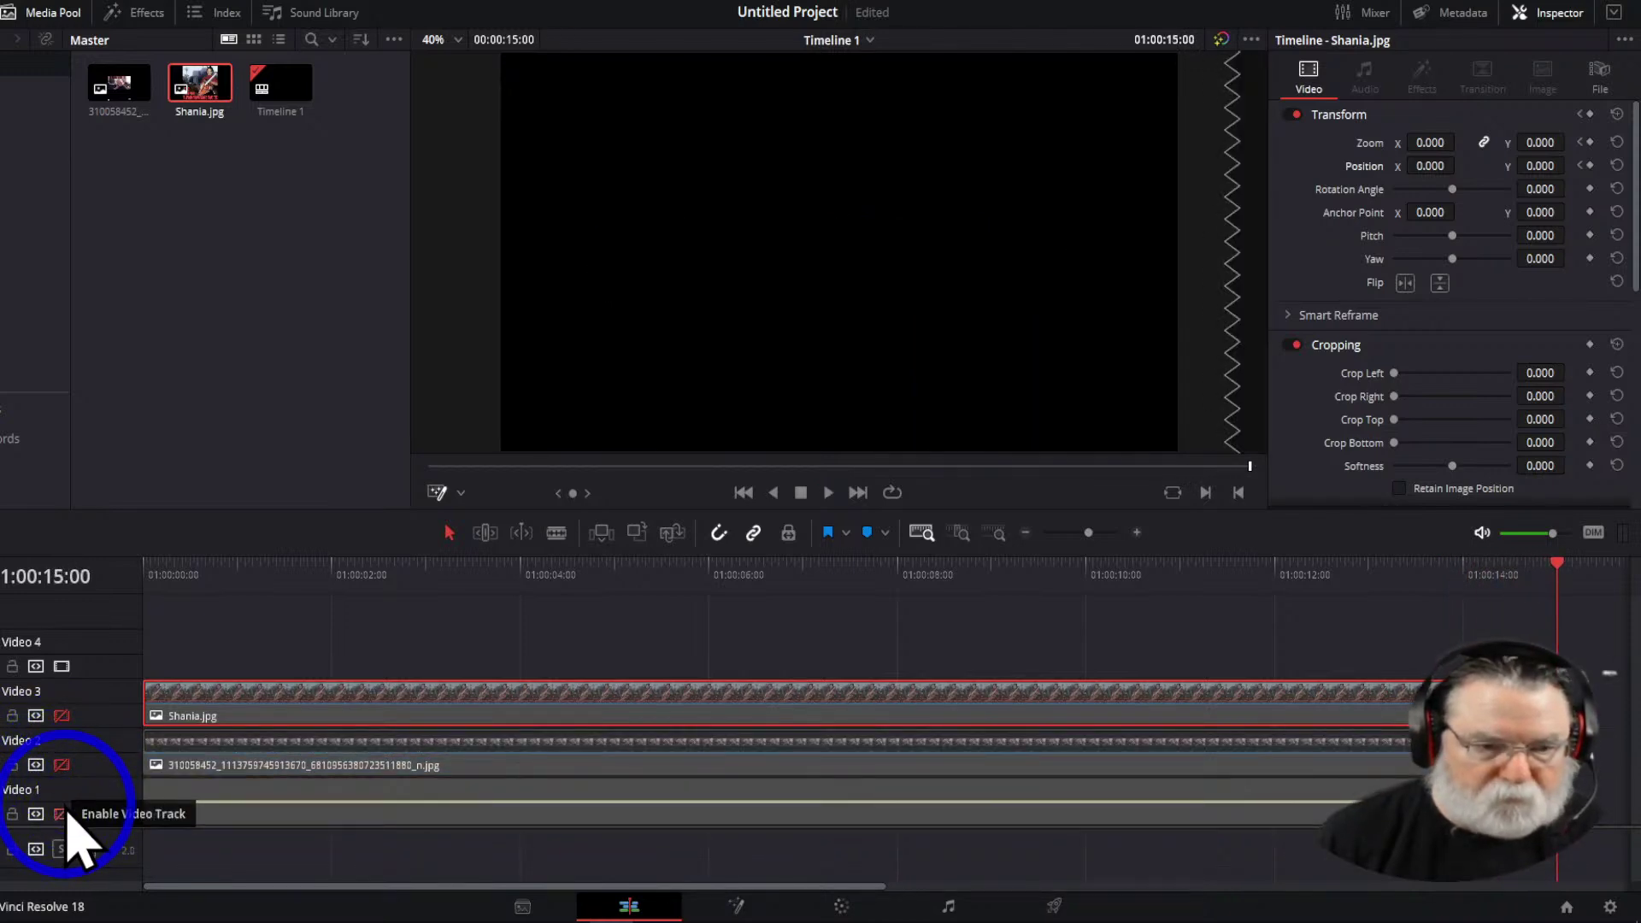
pyautogui.click(61, 715)
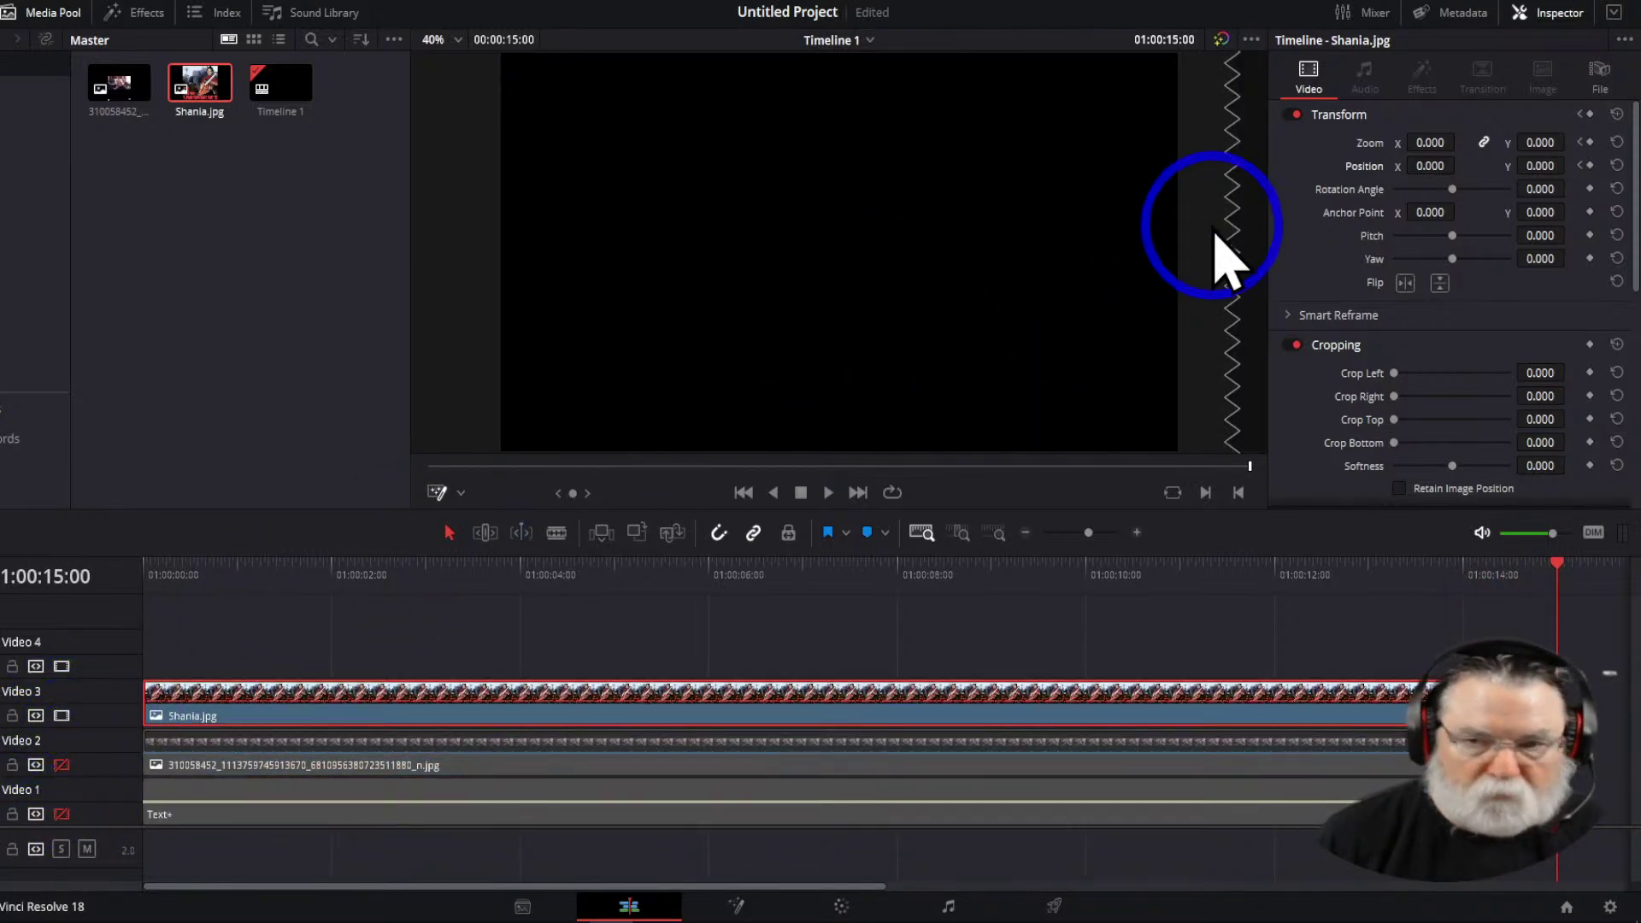
# Go through the zoom keyframes of Shania.jpg at the timeline start and end, and remove them
pyautogui.click(1581, 143)
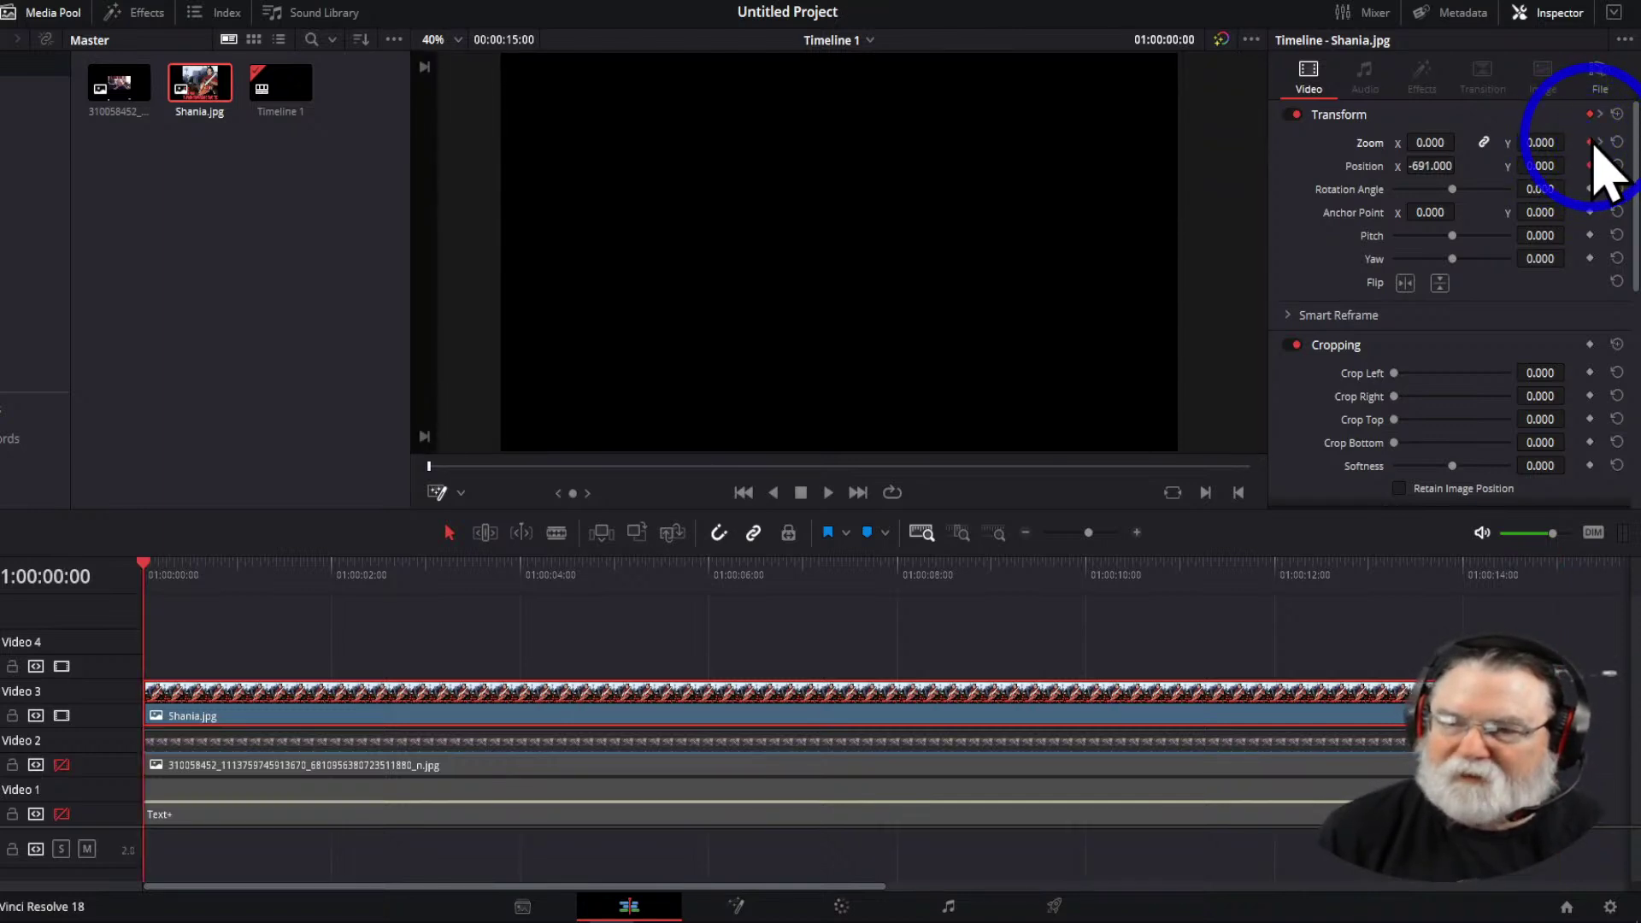
pyautogui.click(1599, 143)
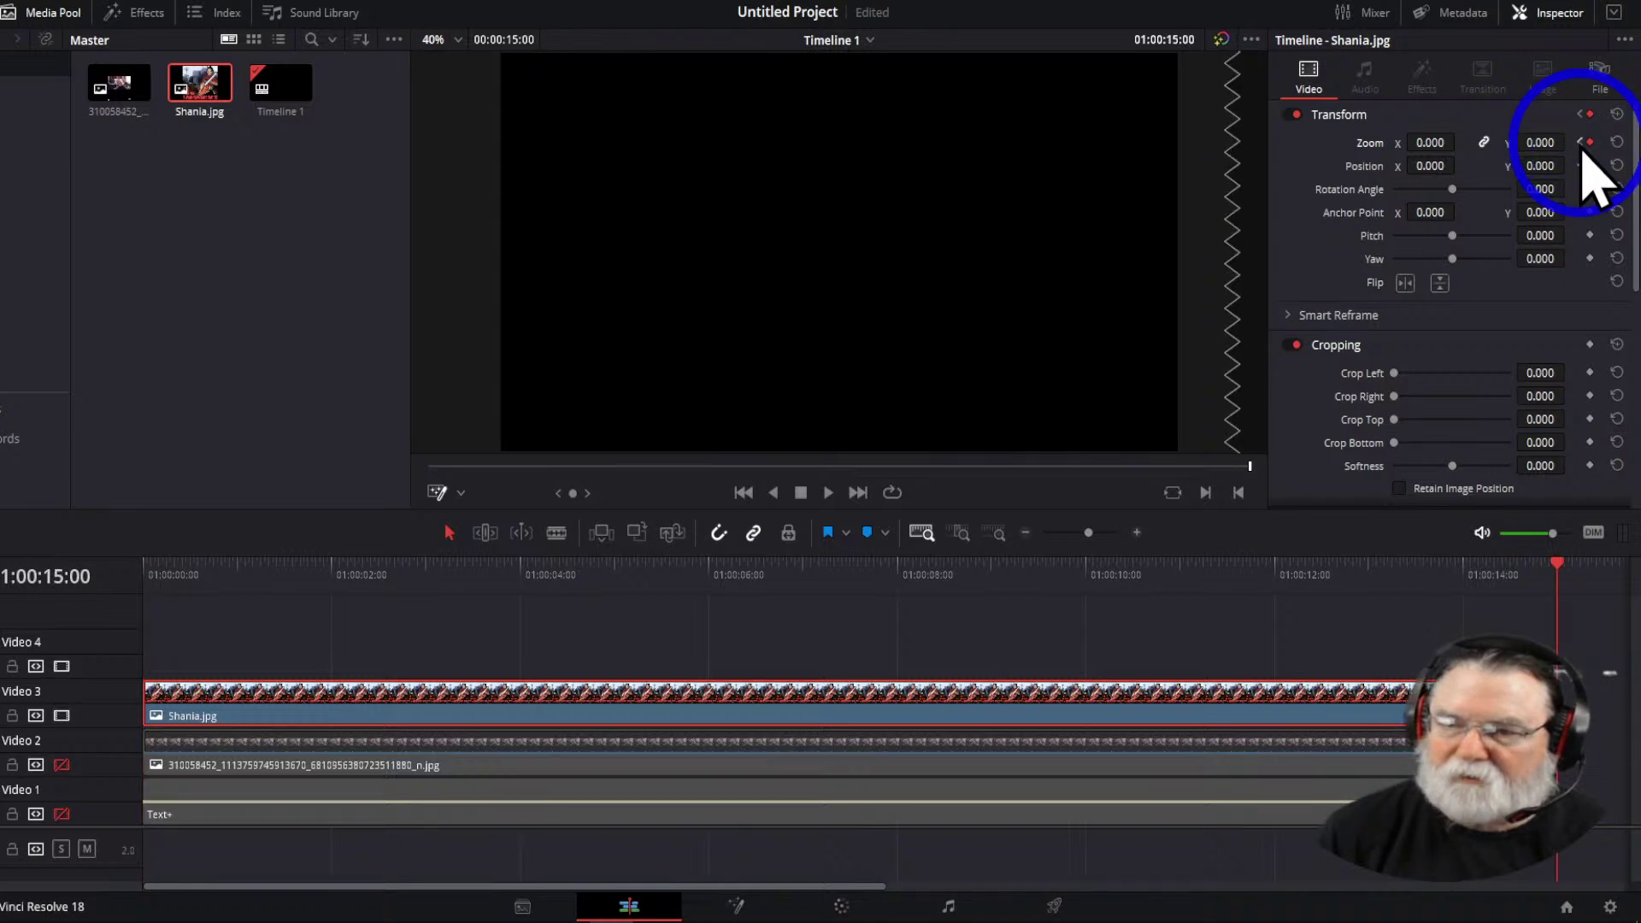
pyautogui.click(1581, 143)
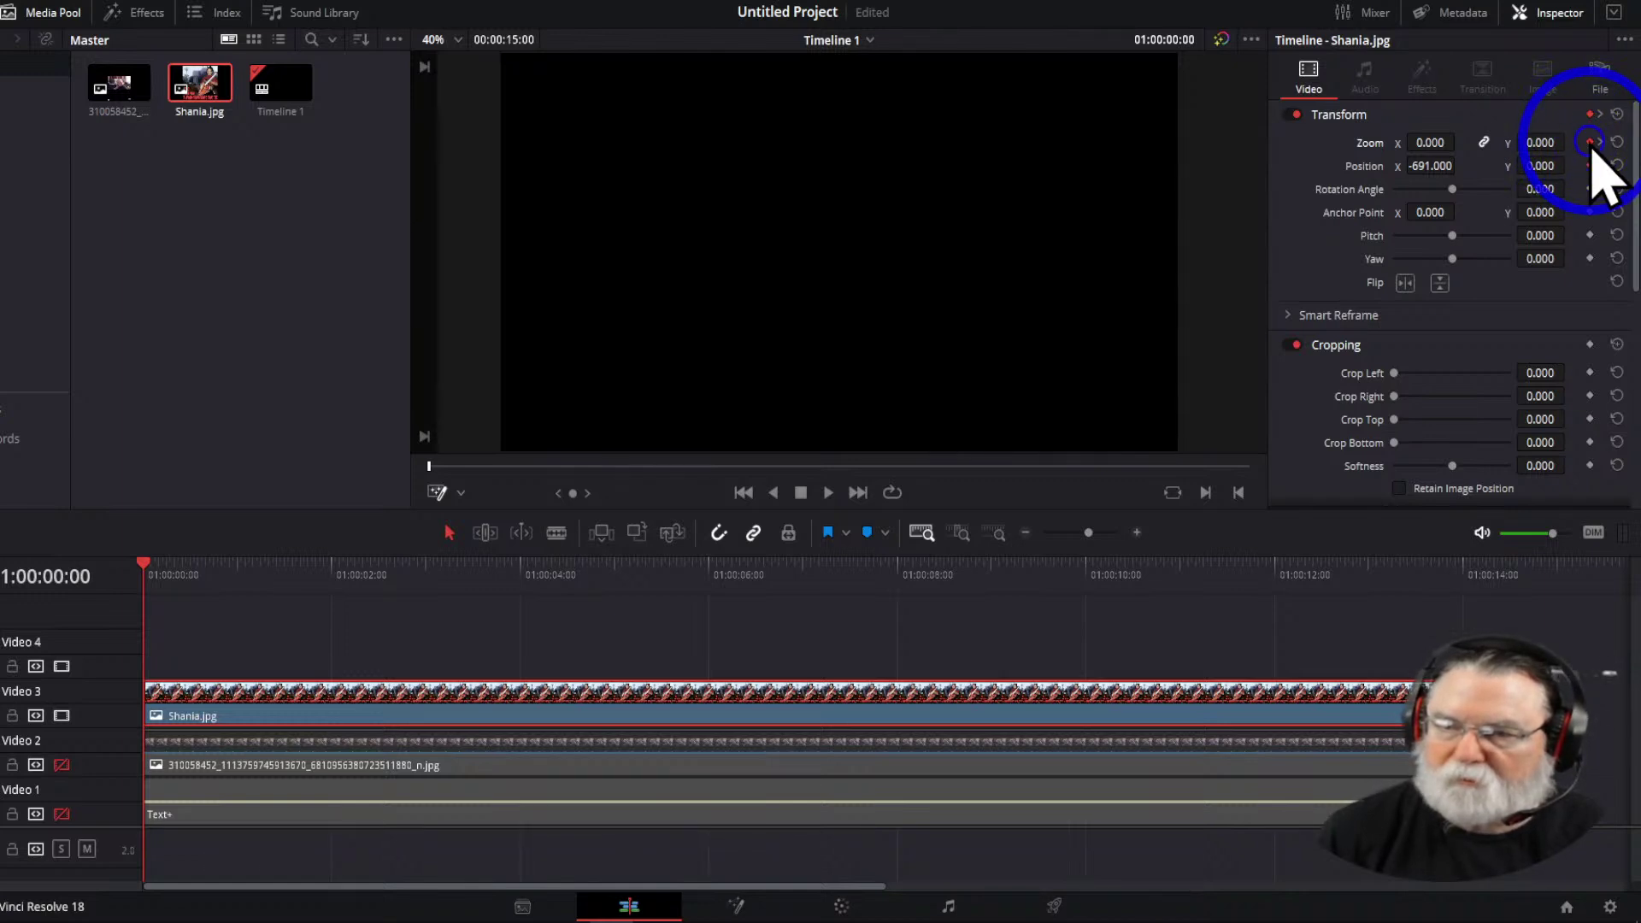
pyautogui.click(1600, 143)
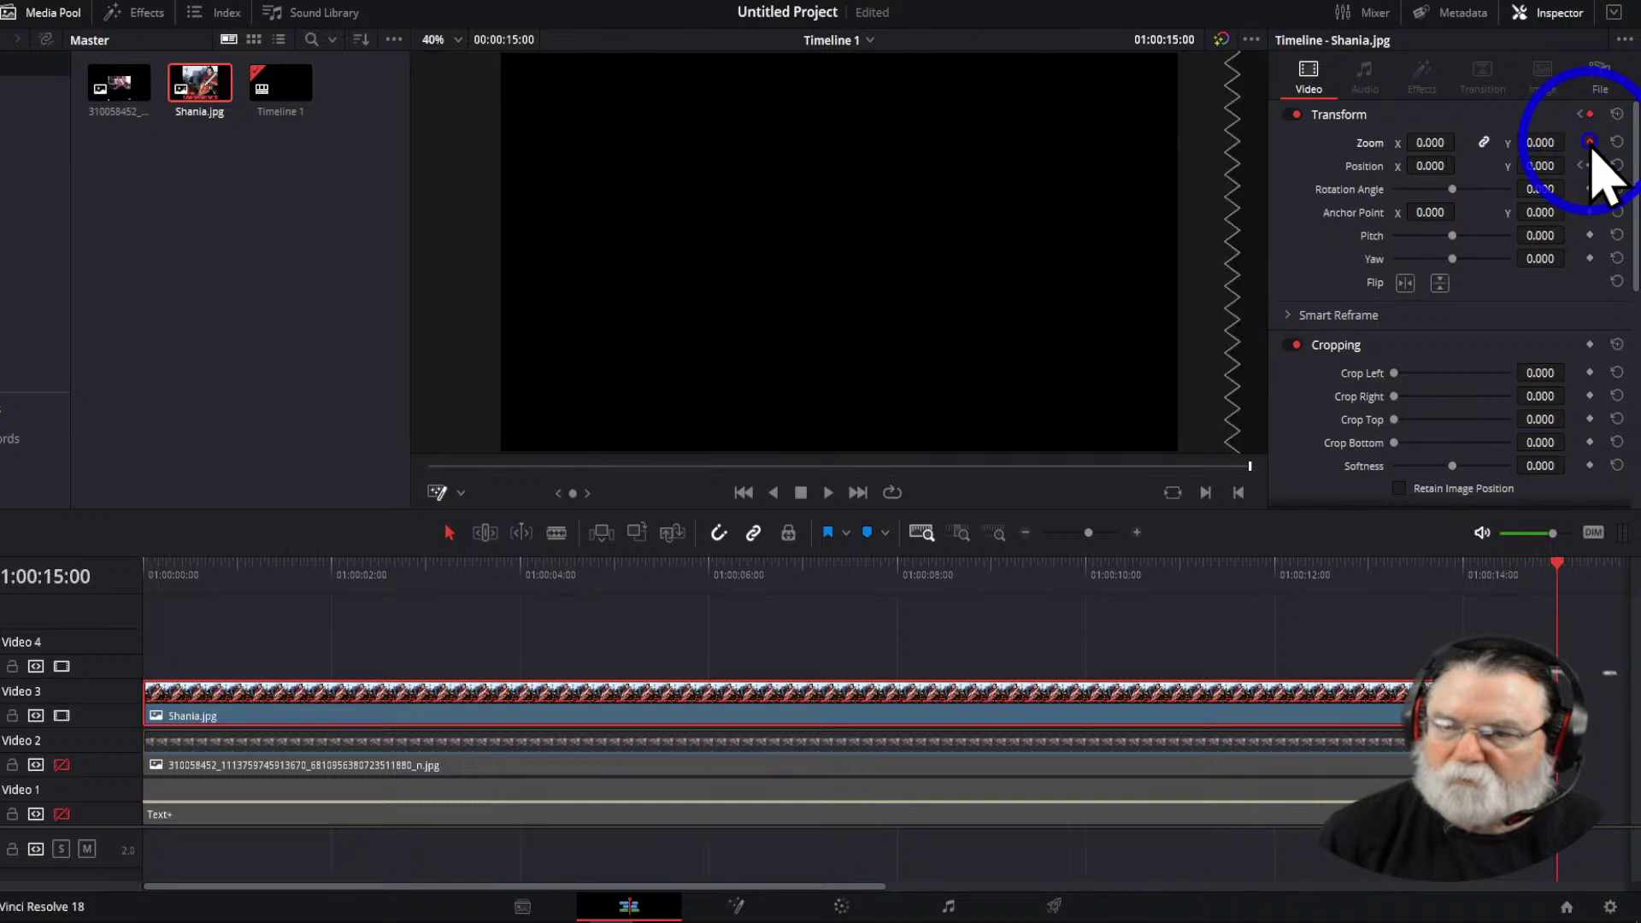
# Remove all position keyframes from Shania.jpg one by one, and return to the timeline start
pyautogui.click(1581, 166)
pyautogui.press('Left')
pyautogui.press('Left')
pyautogui.press('Left')
pyautogui.press('Left')
pyautogui.press('Left')
pyautogui.press('Left')
pyautogui.press('Left')
pyautogui.press('Left')
pyautogui.press('Left')
pyautogui.press('Left')
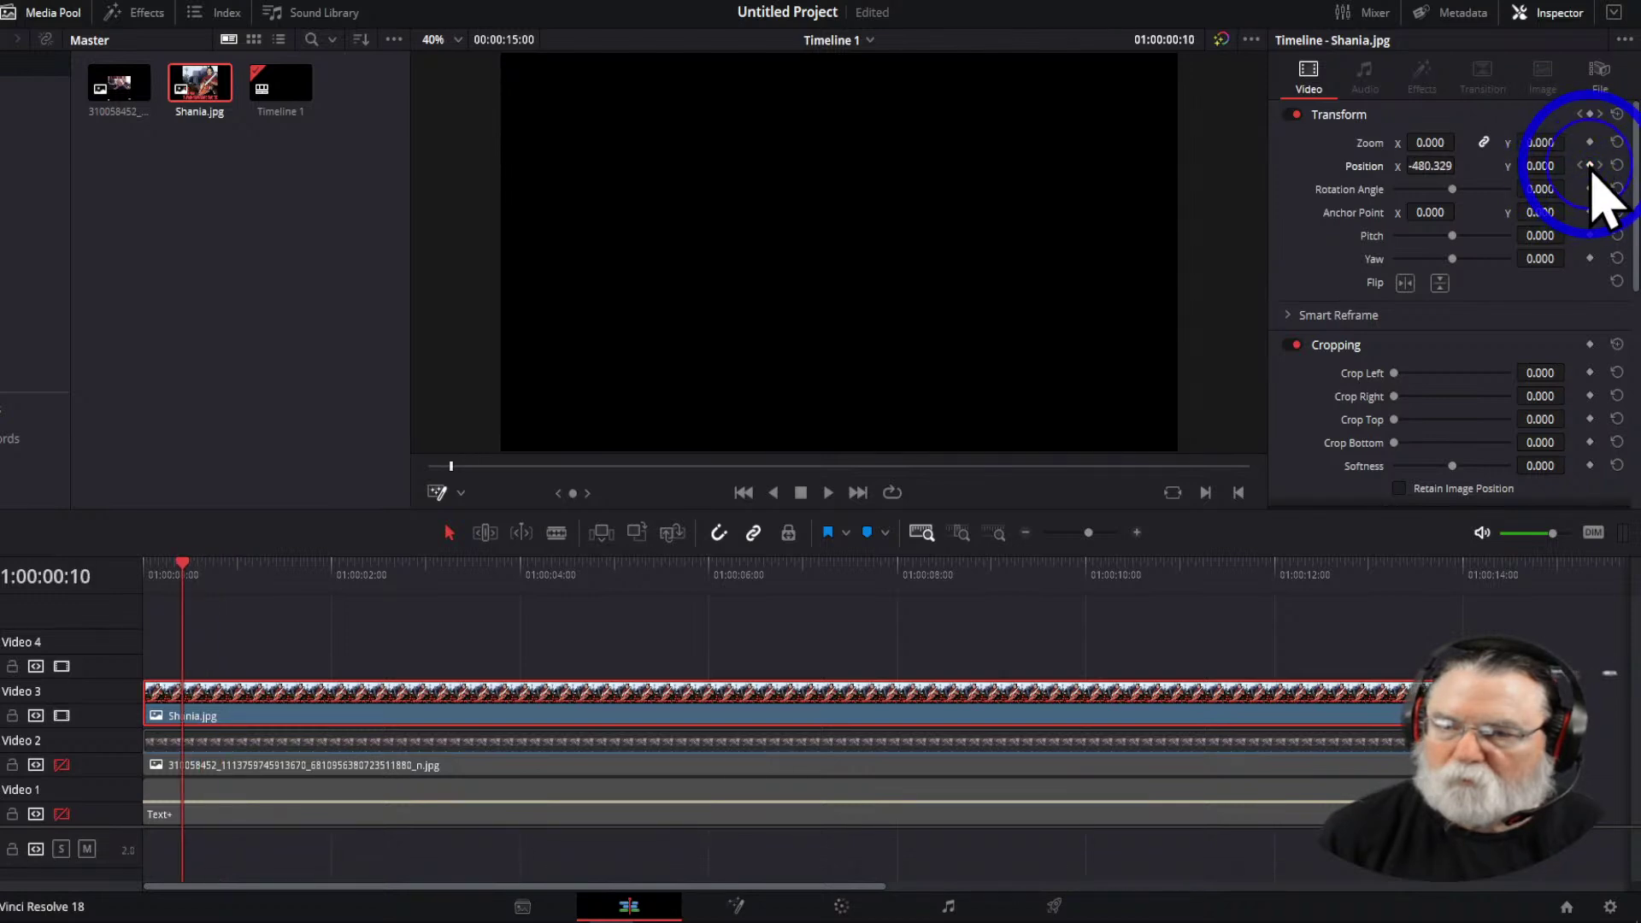
pyautogui.click(1581, 165)
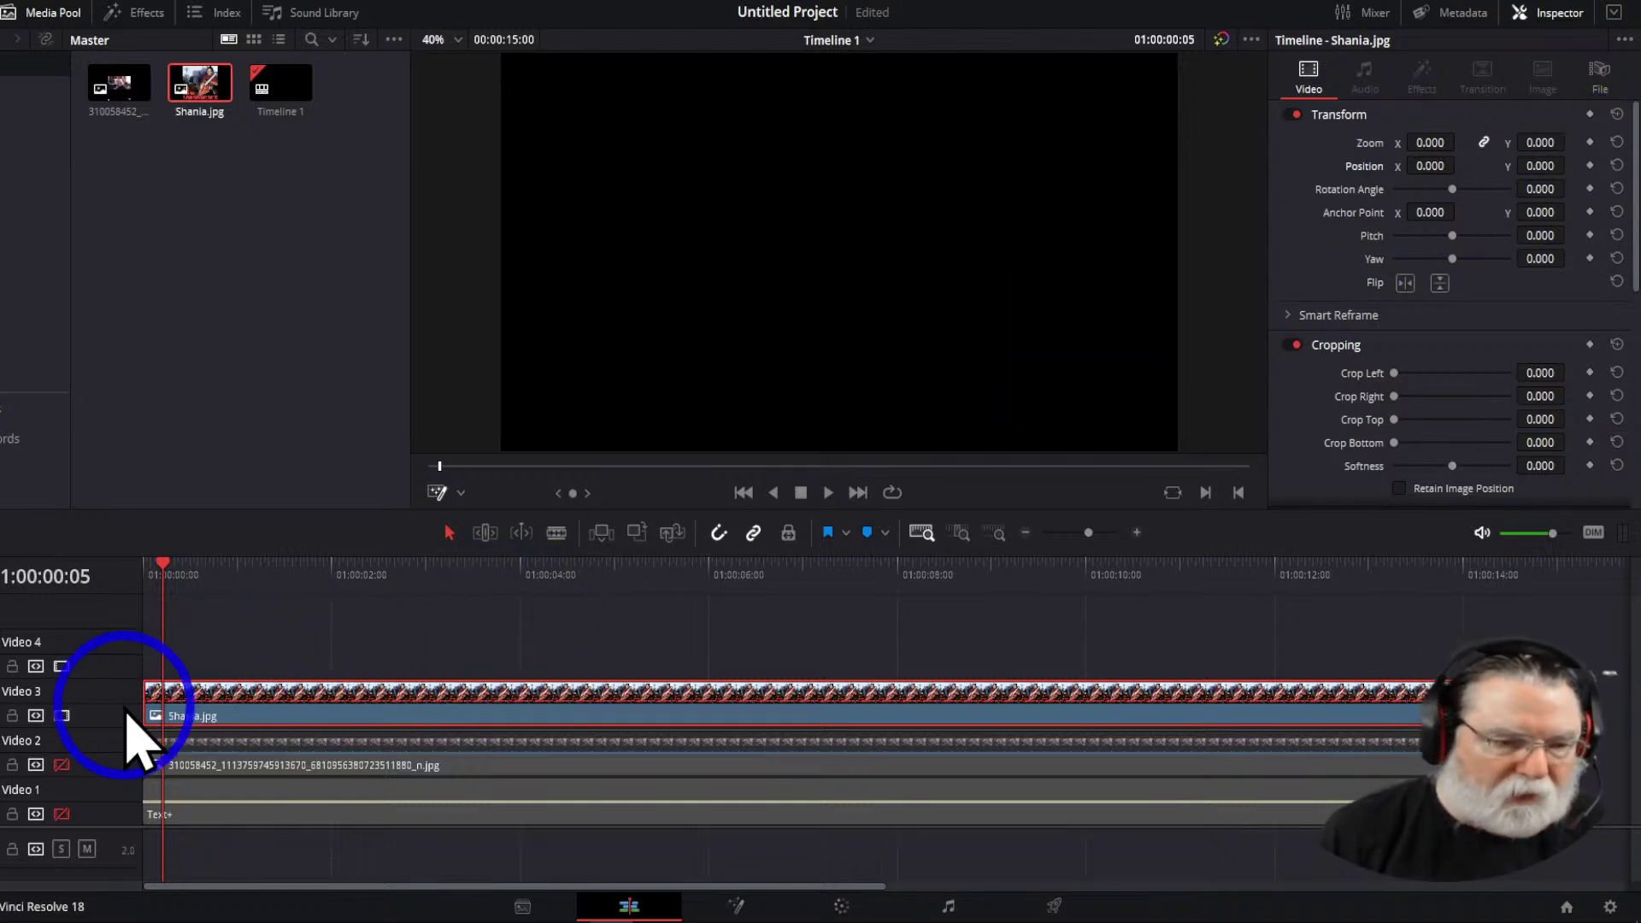
pyautogui.moveTo(172, 564); pyautogui.dragTo(116, 590)
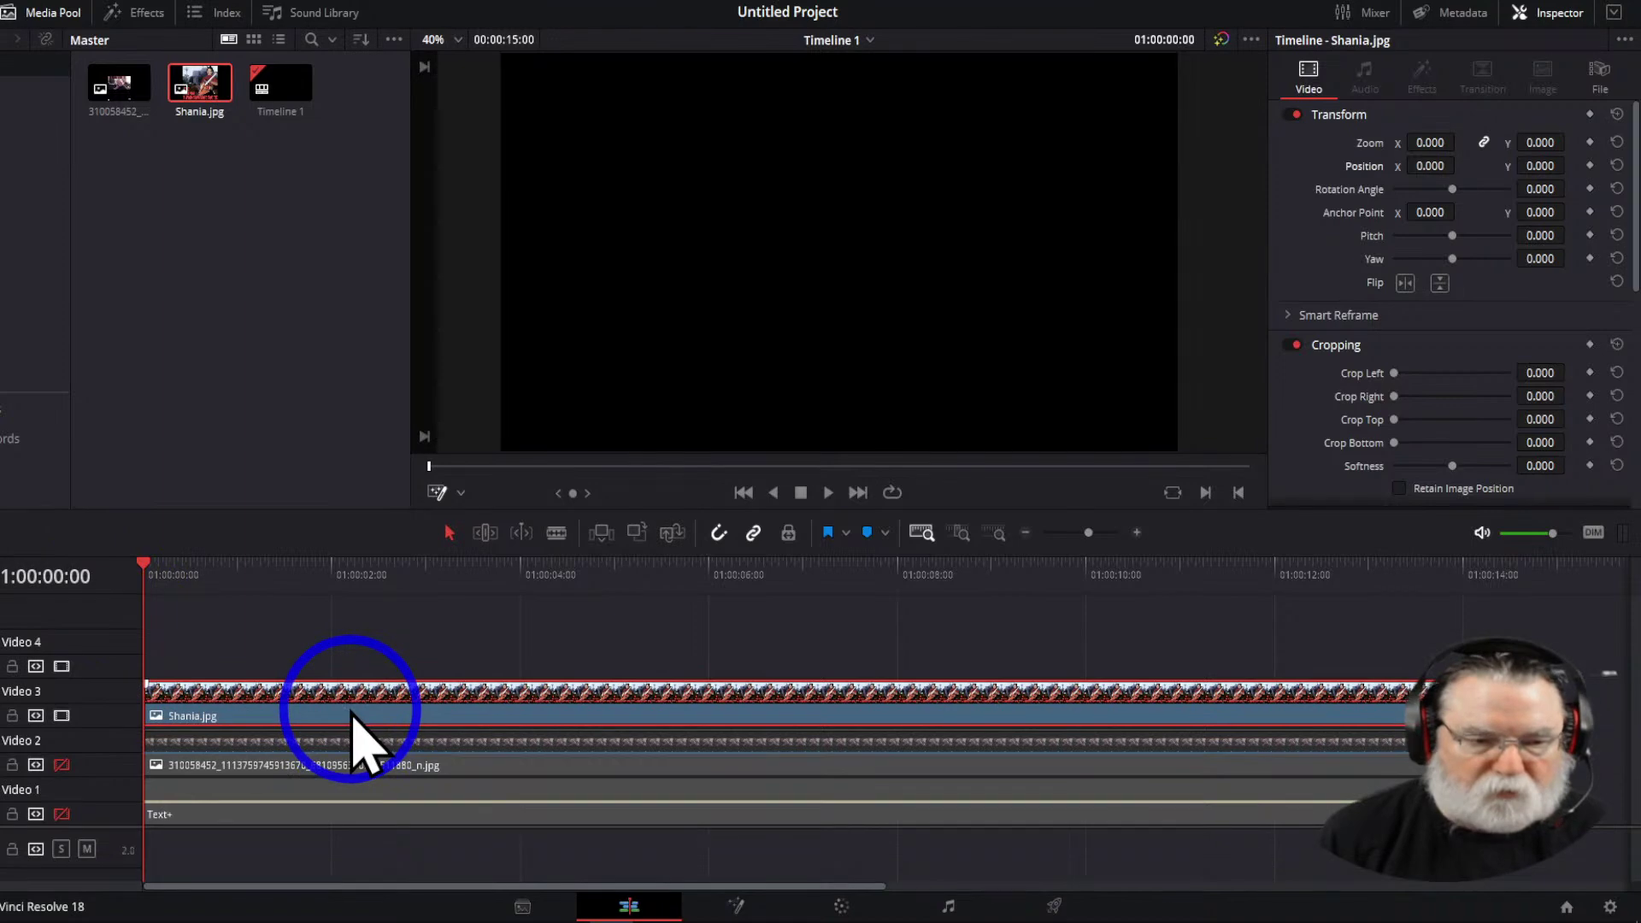
# Replace the animated Shania.jpg clip on the Video 3 track with a fresh copy from the media pool, deleting the old clip
pyautogui.moveTo(350, 711); pyautogui.dragTo(366, 654)
pyautogui.moveTo(201, 94); pyautogui.dragTo(228, 752)
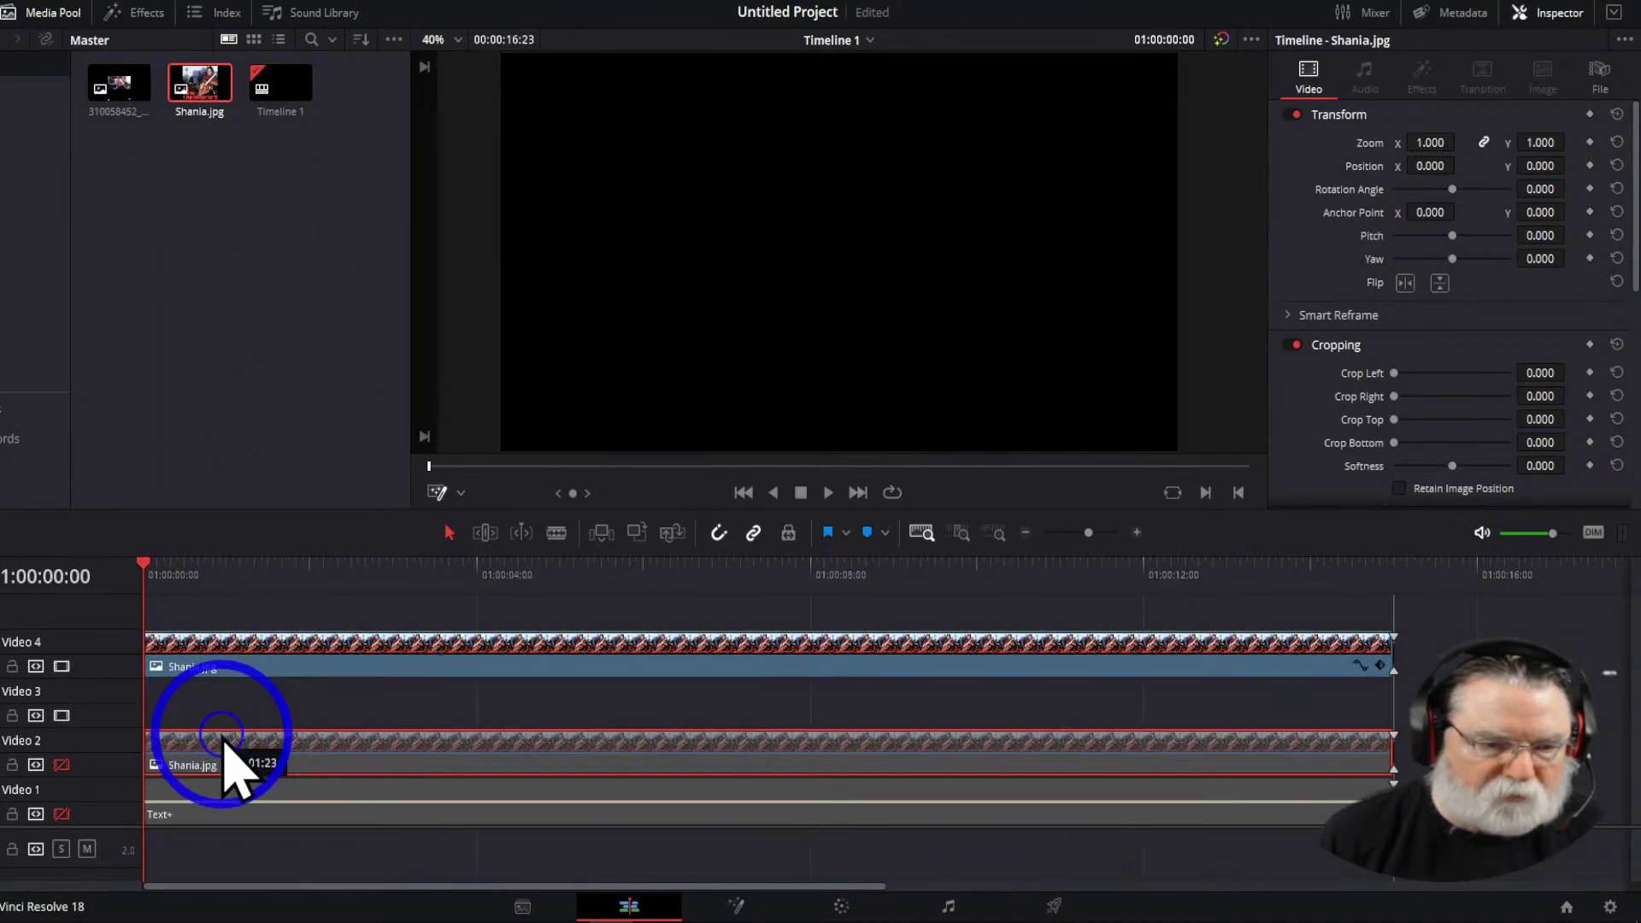
pyautogui.click(275, 659)
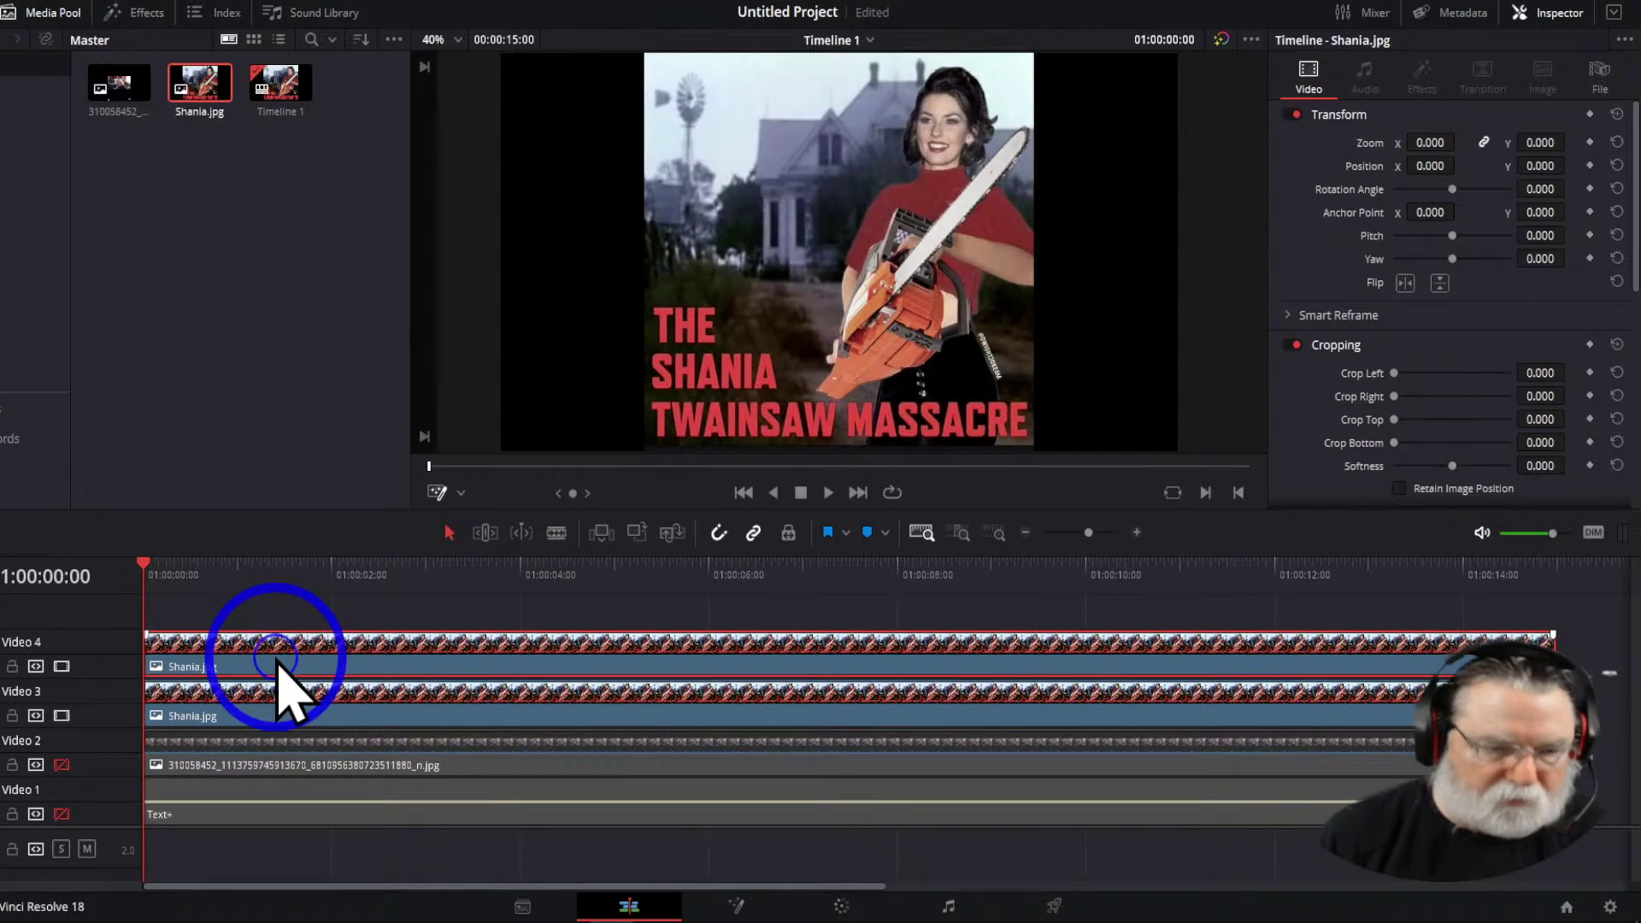
pyautogui.press('Delete')
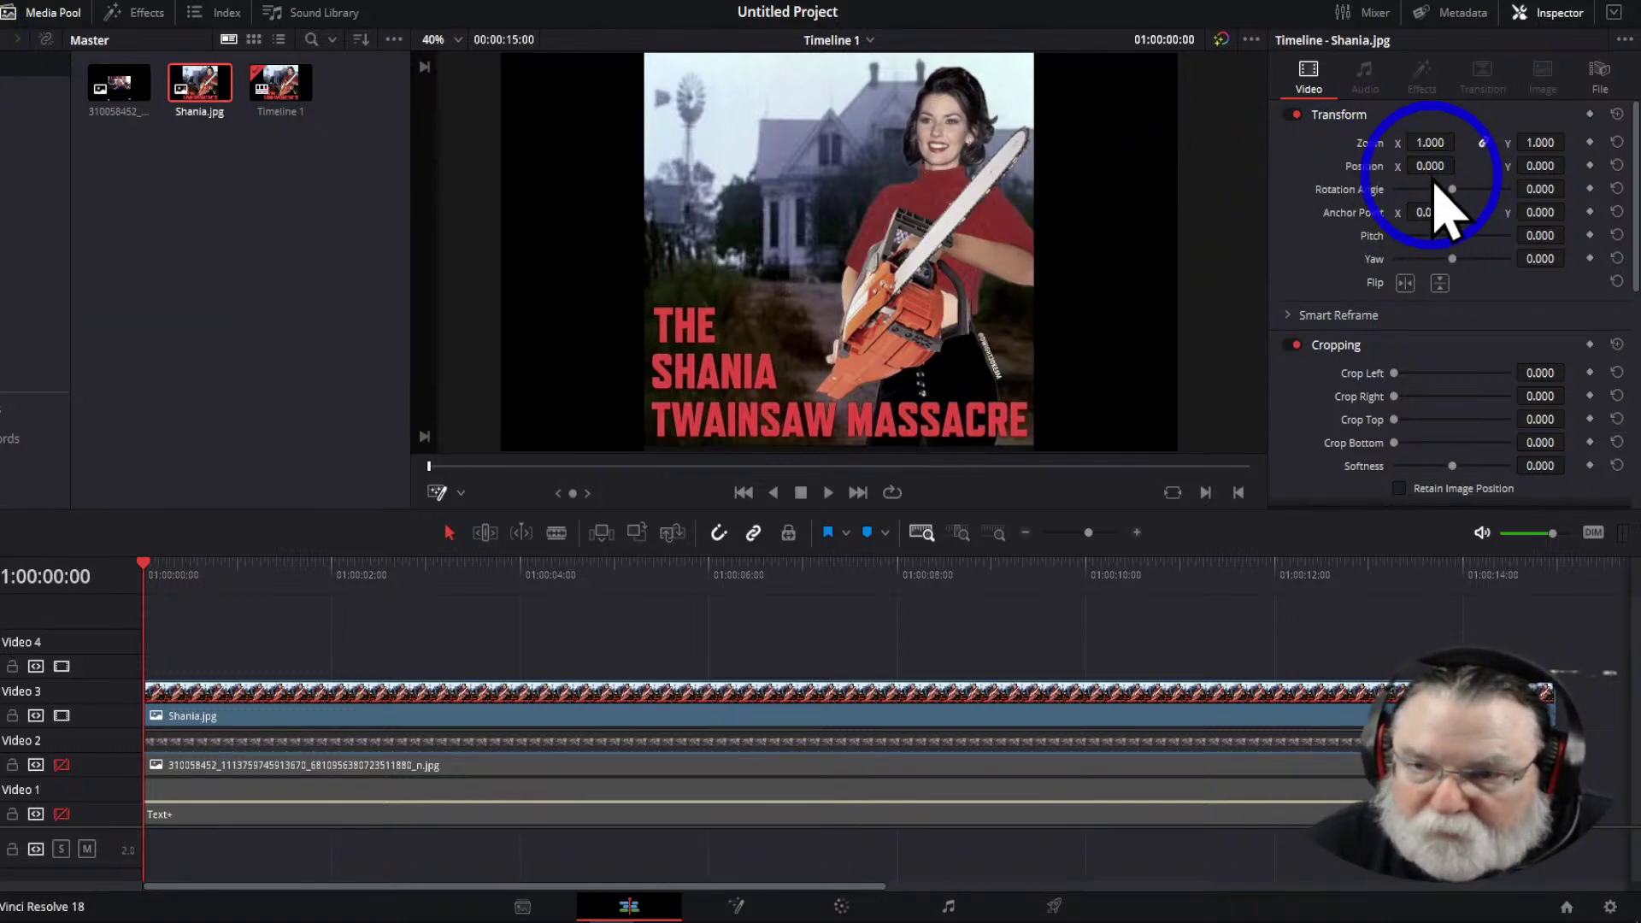
# Set Shania.jpg's position to X -703 and Y -27 and its zoom to 0.060, keyframing the zoom at the timeline start
pyautogui.moveTo(1433, 166); pyautogui.dragTo(812, 247)
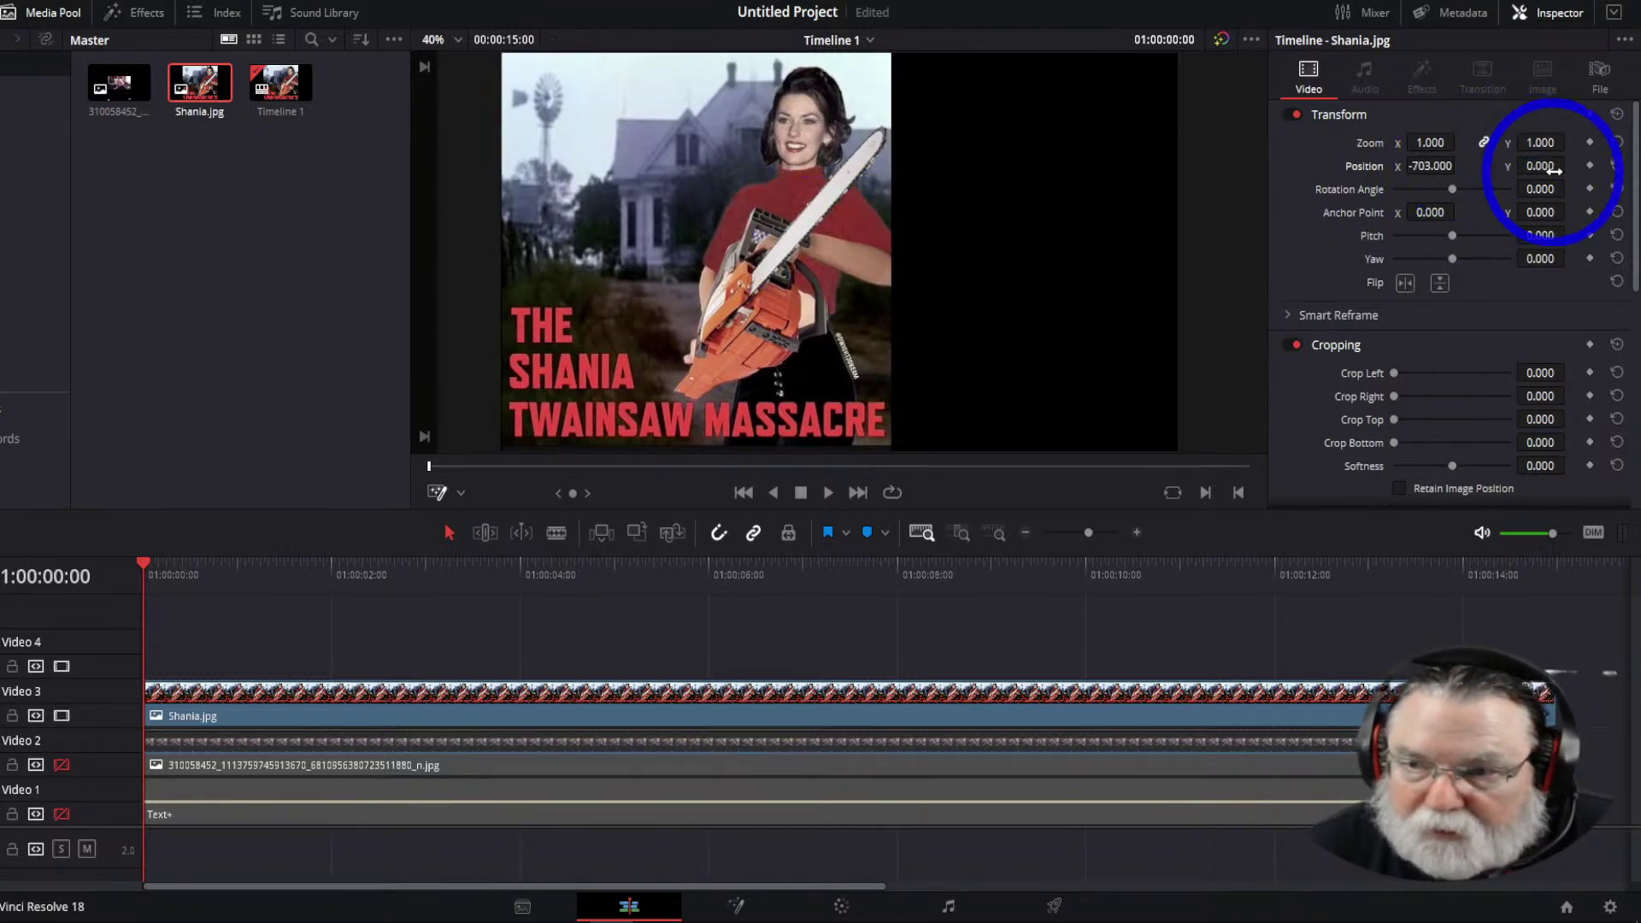
pyautogui.moveTo(1544, 166)
pyautogui.mouseDown()
pyautogui.moveTo(1529, 169)
pyautogui.moveTo(1570, 165)
pyautogui.moveTo(1552, 175)
pyautogui.mouseUp()
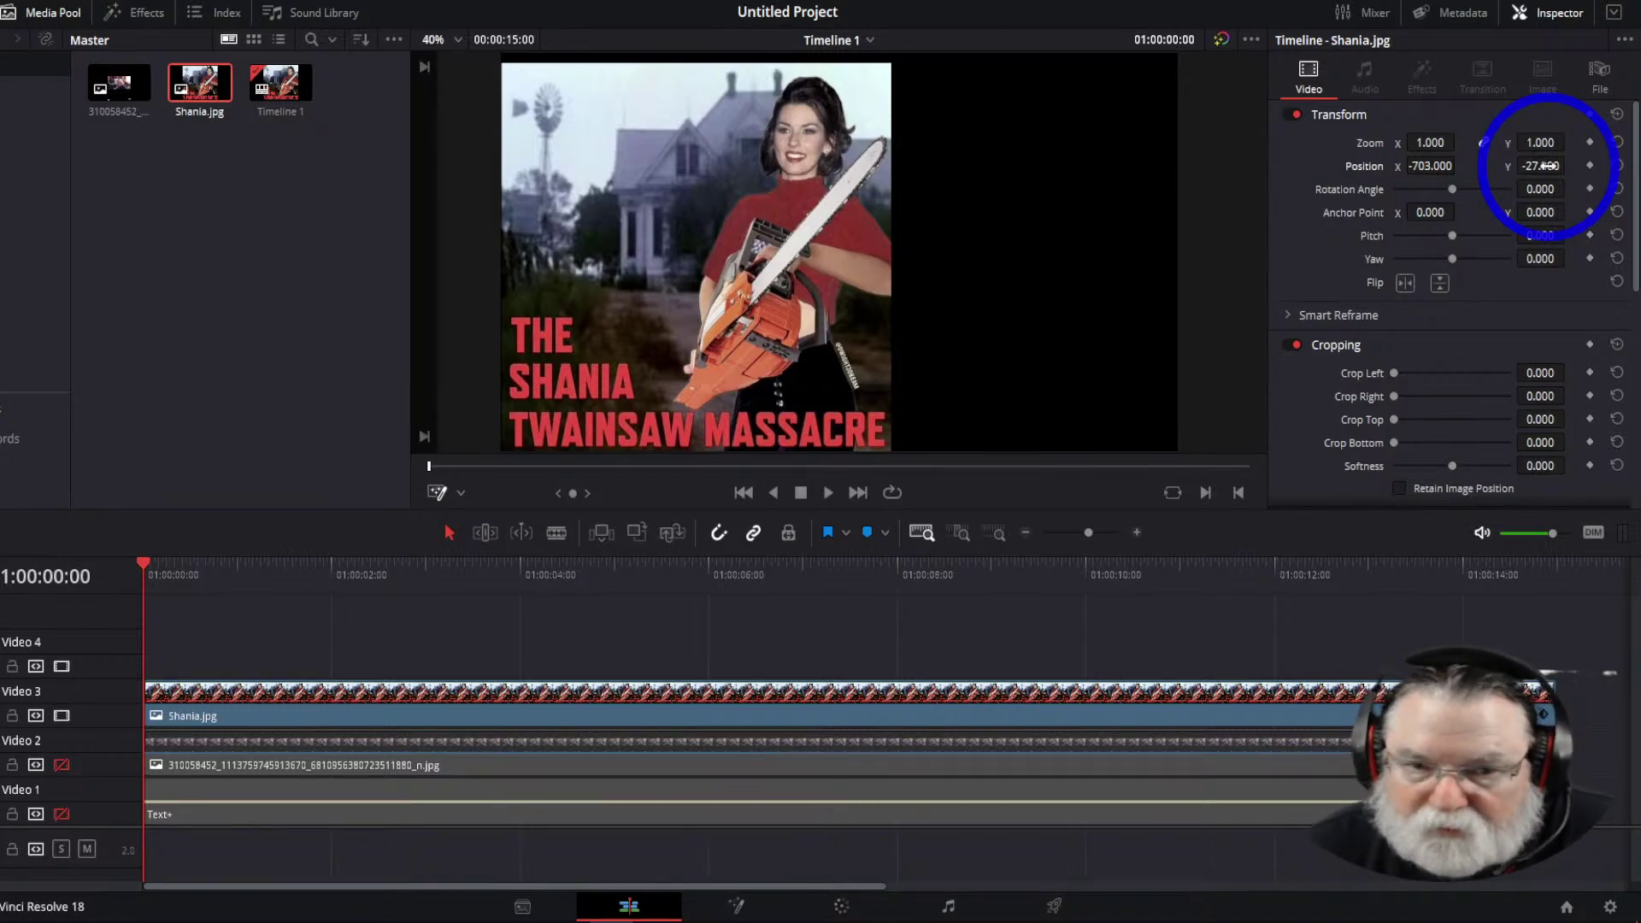
pyautogui.moveTo(1432, 142); pyautogui.dragTo(1350, 154)
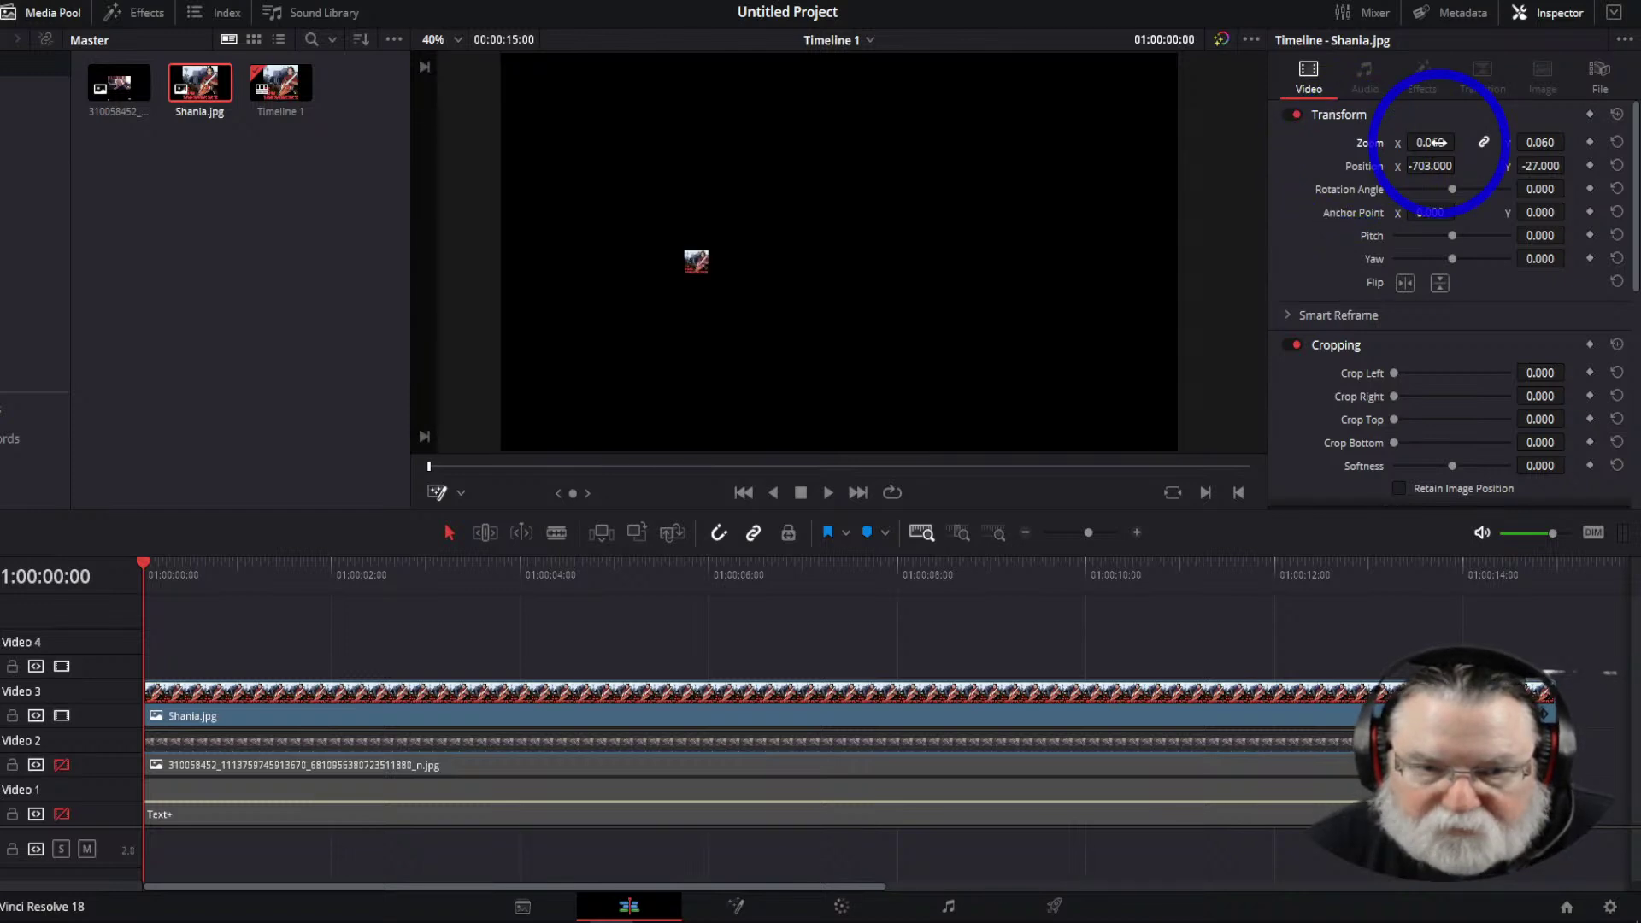
pyautogui.click(1590, 142)
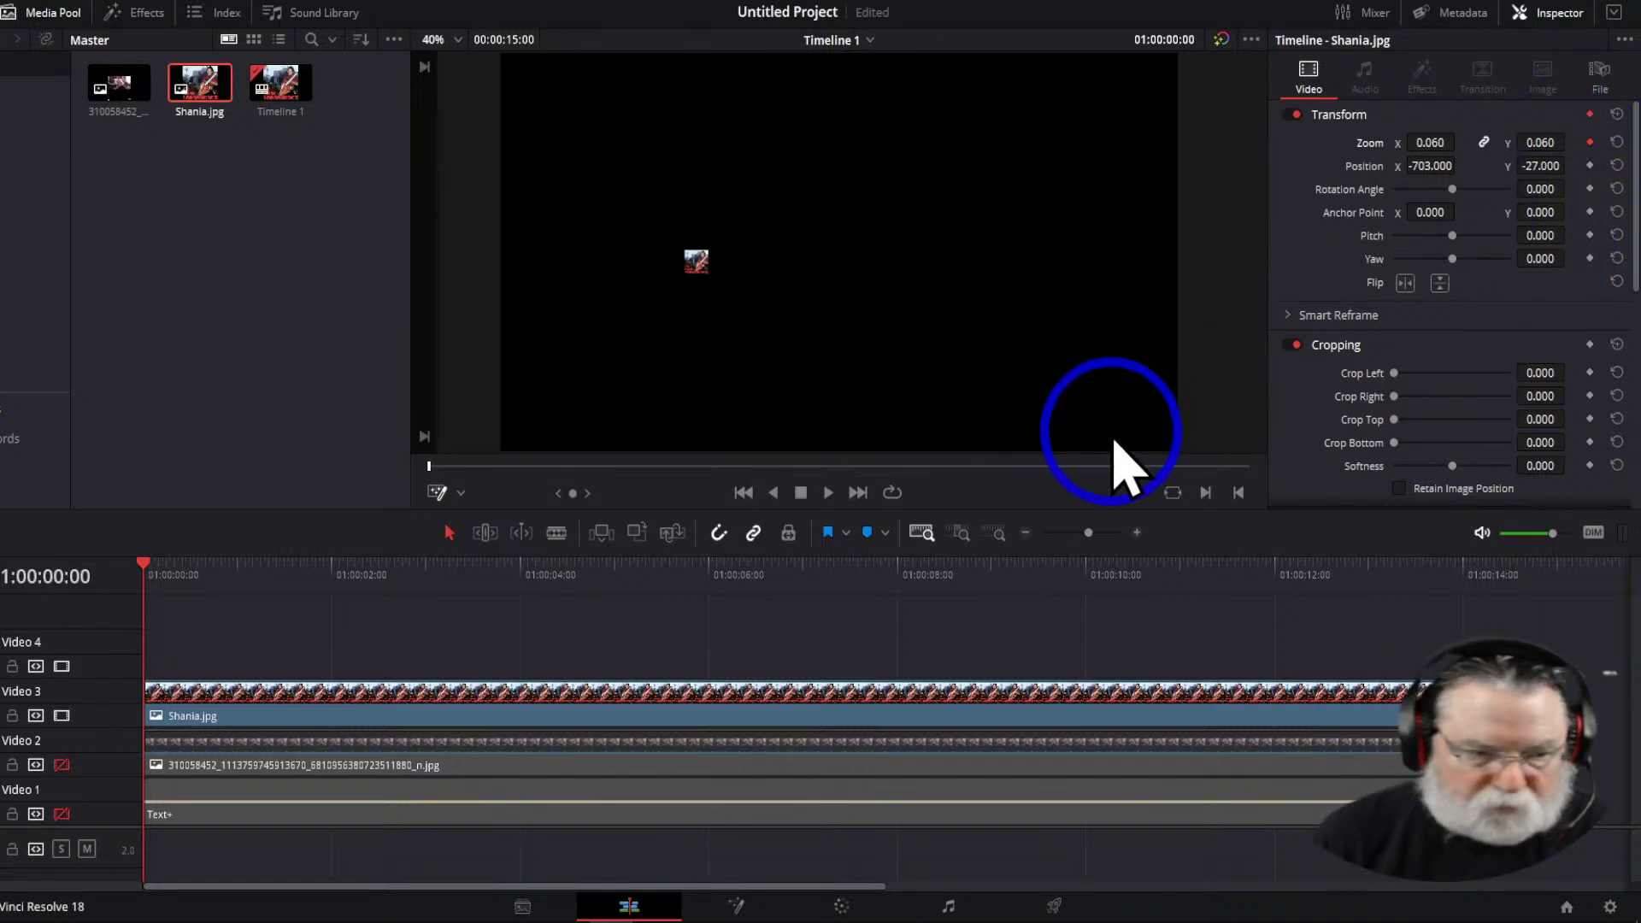
# Add a zoom keyframe of 0.260 to Shania.jpg at frame 5
pyautogui.press('Right')
pyautogui.press('Right')
pyautogui.press('Right')
pyautogui.press('Right')
pyautogui.press('Right')
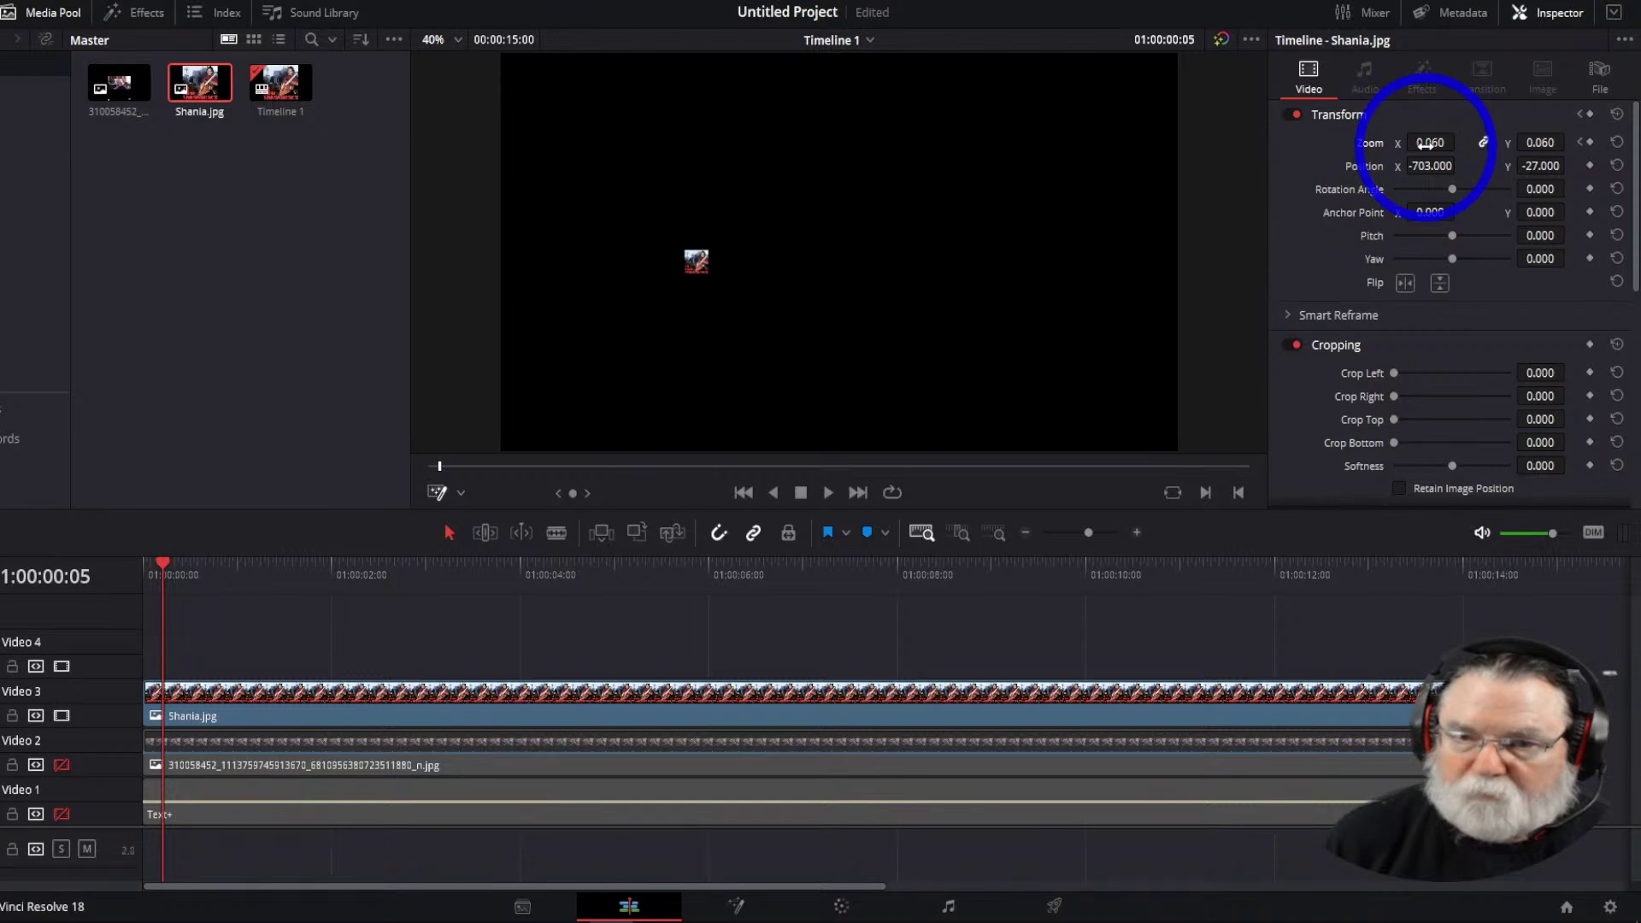
pyautogui.moveTo(1429, 142); pyautogui.dragTo(1461, 142)
# Add a zoom keyframe of 0.520 to Shania.jpg at frame 10
pyautogui.press('Right')
pyautogui.press('Right')
pyautogui.press('Right')
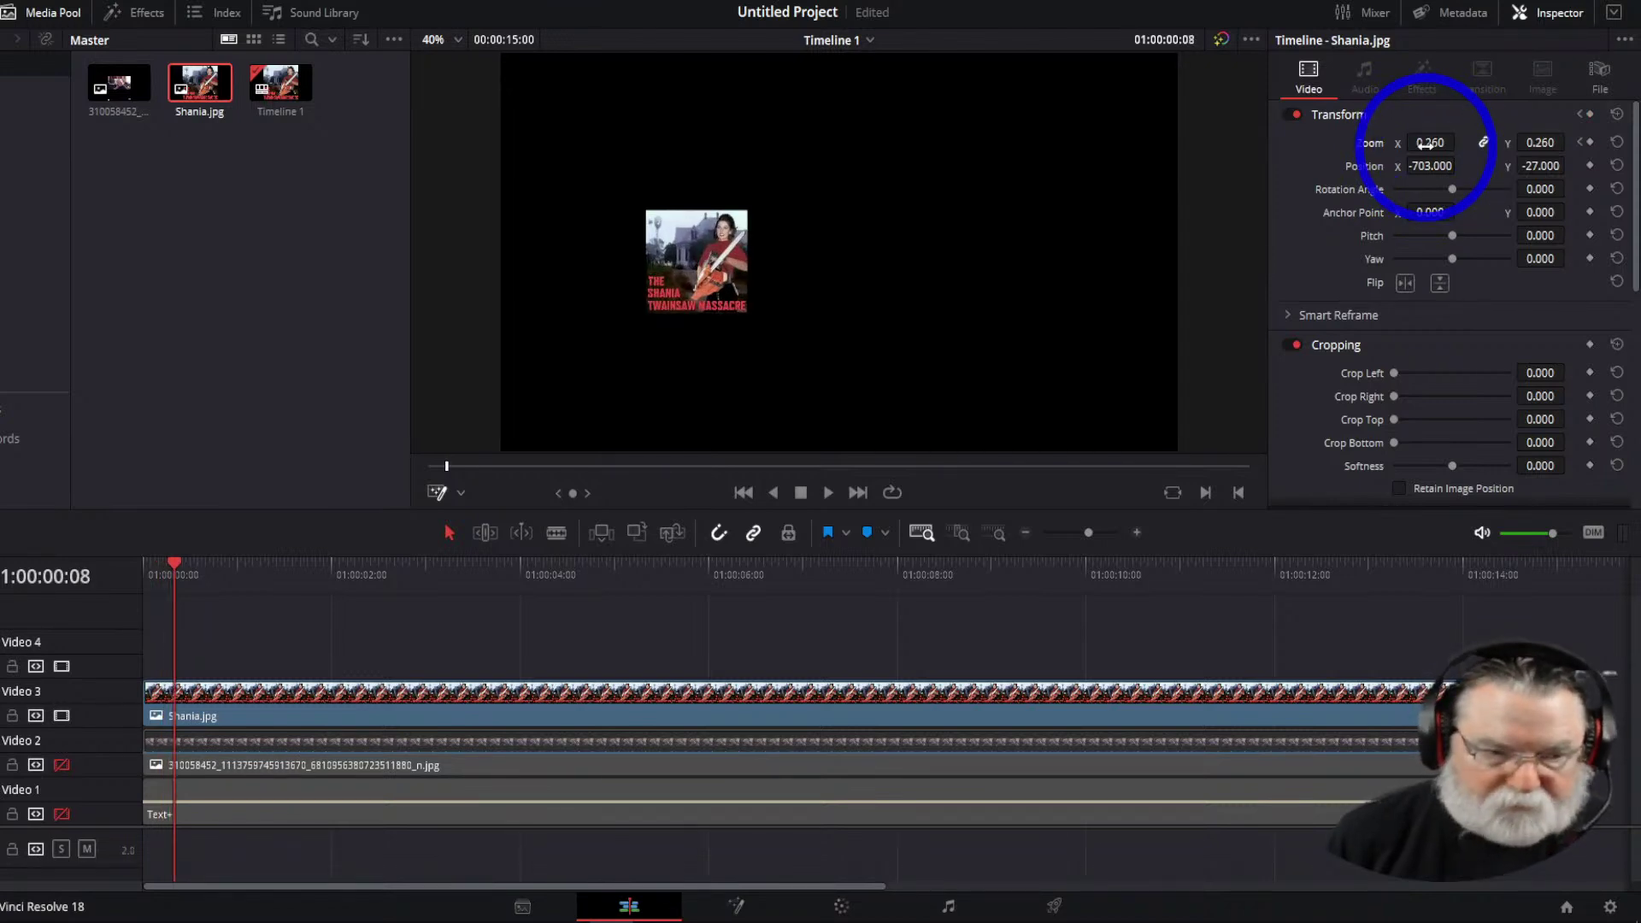
pyautogui.moveTo(1431, 143); pyautogui.dragTo(1461, 141)
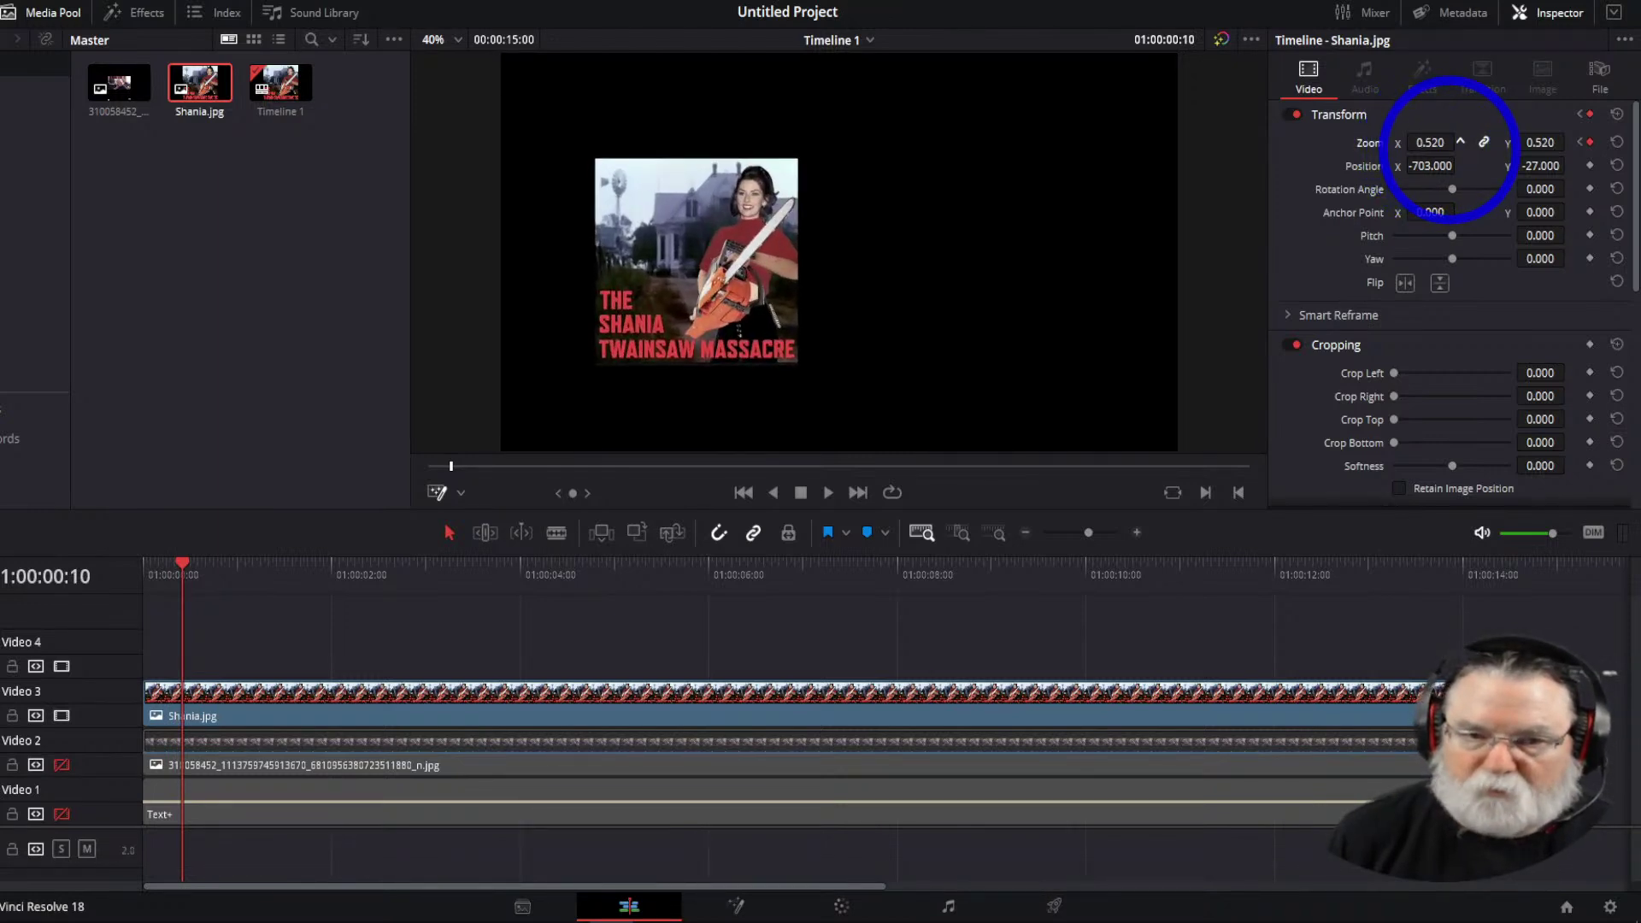
# Add a zoom keyframe of 0.650 to Shania.jpg at frame 15
pyautogui.press('Right')
pyautogui.press('Right')
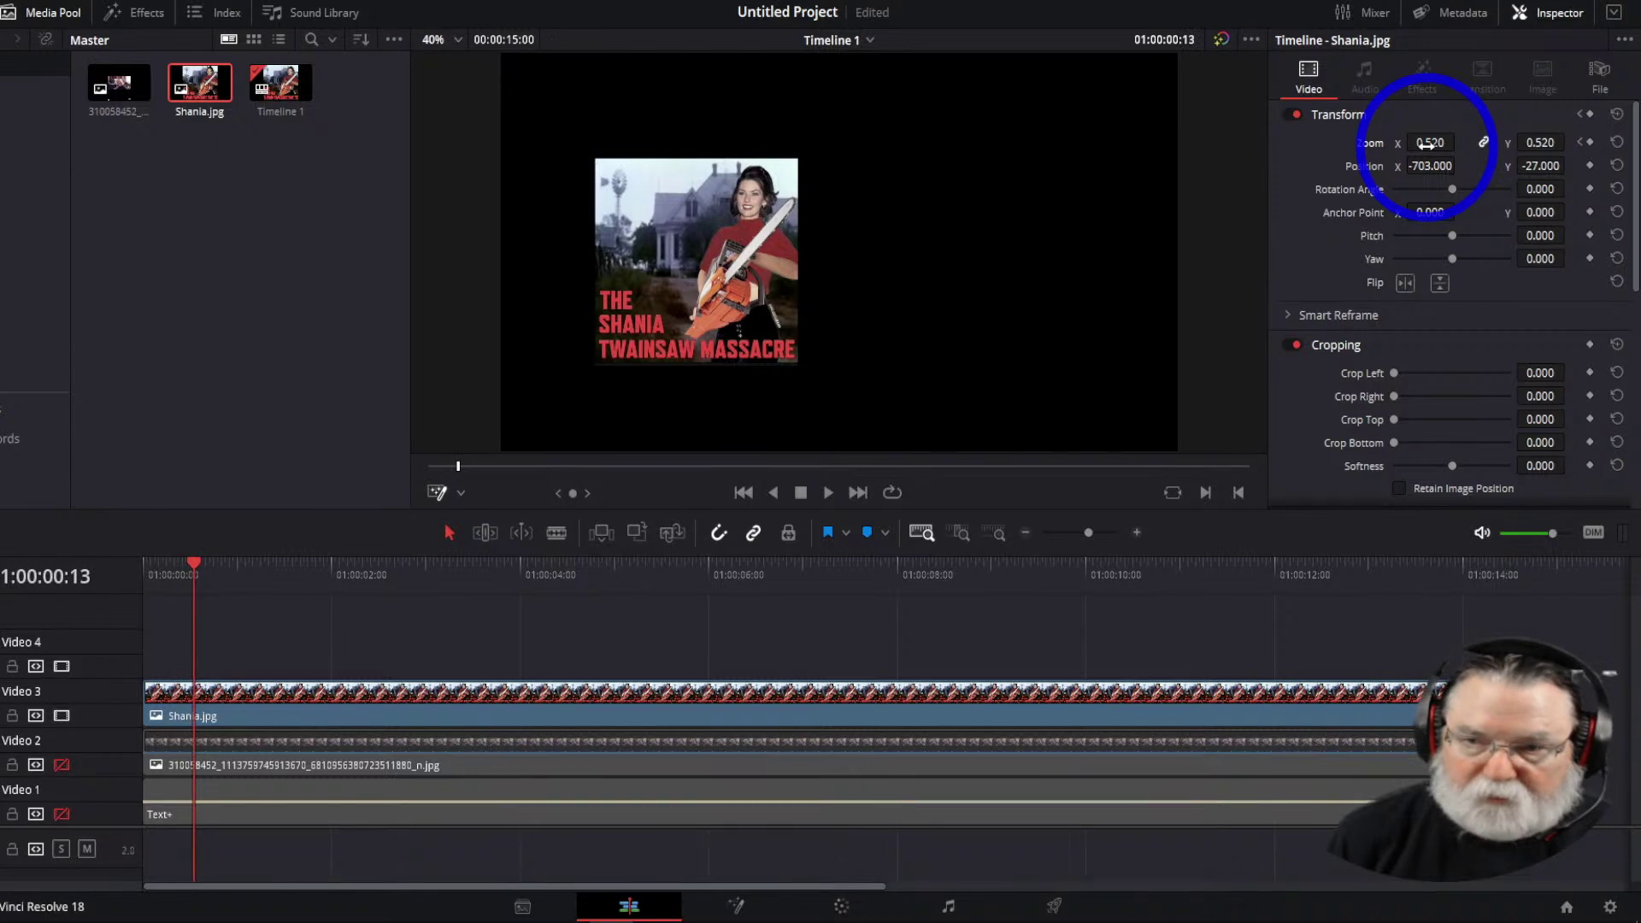
pyautogui.press('Right')
pyautogui.press('Right')
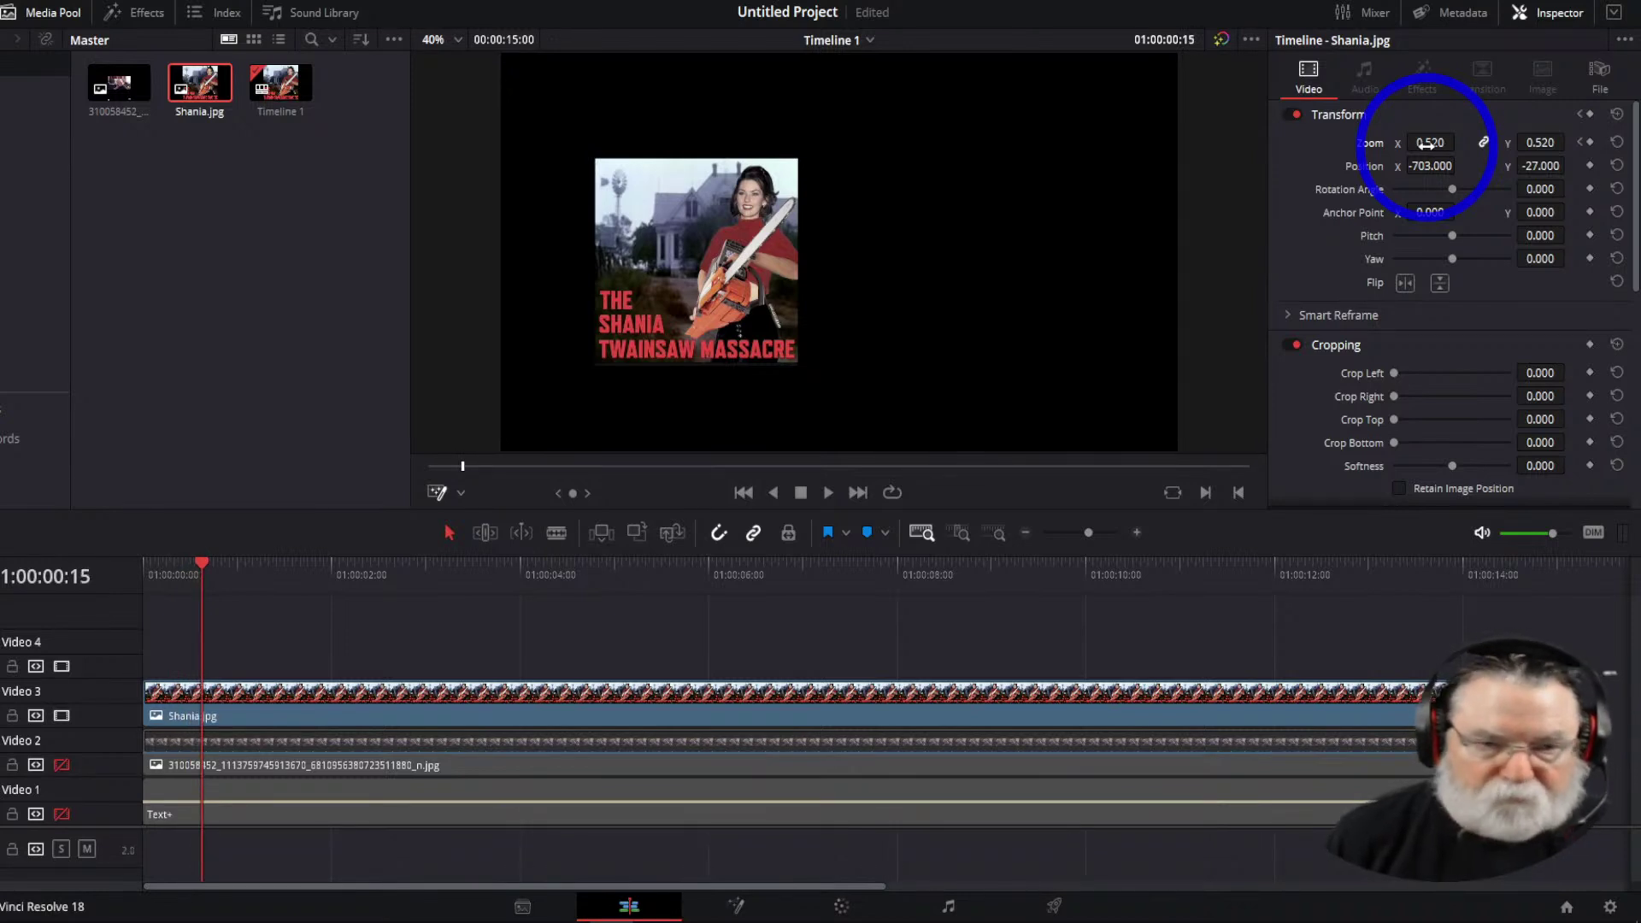
pyautogui.hotkey('ctrl', 's')
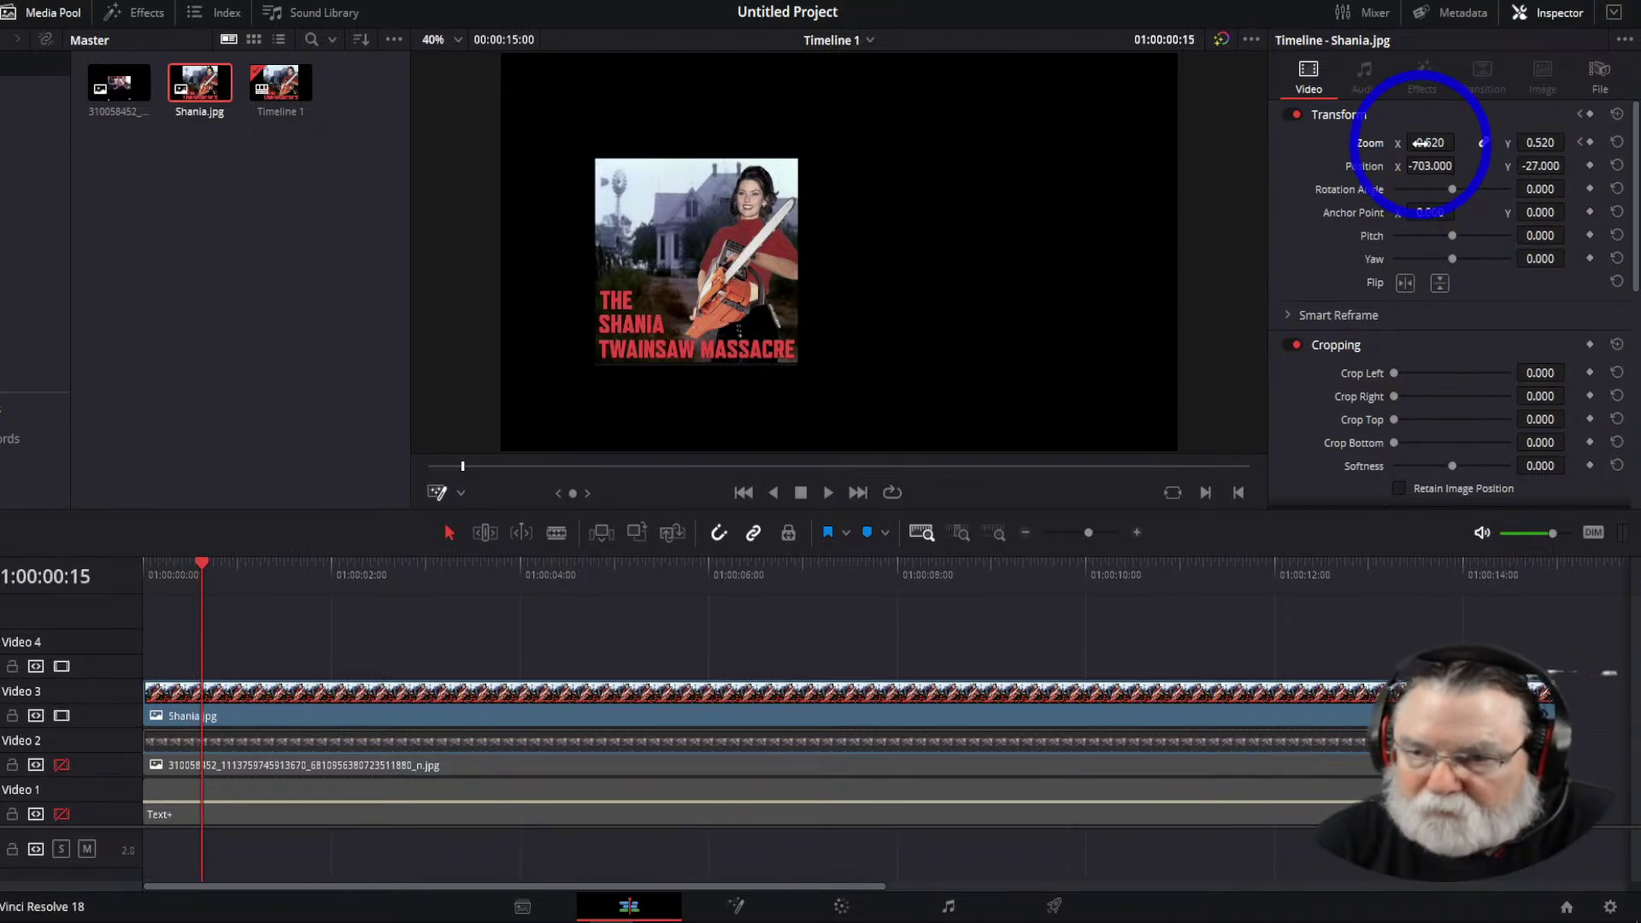
pyautogui.moveTo(1423, 142); pyautogui.dragTo(1424, 147)
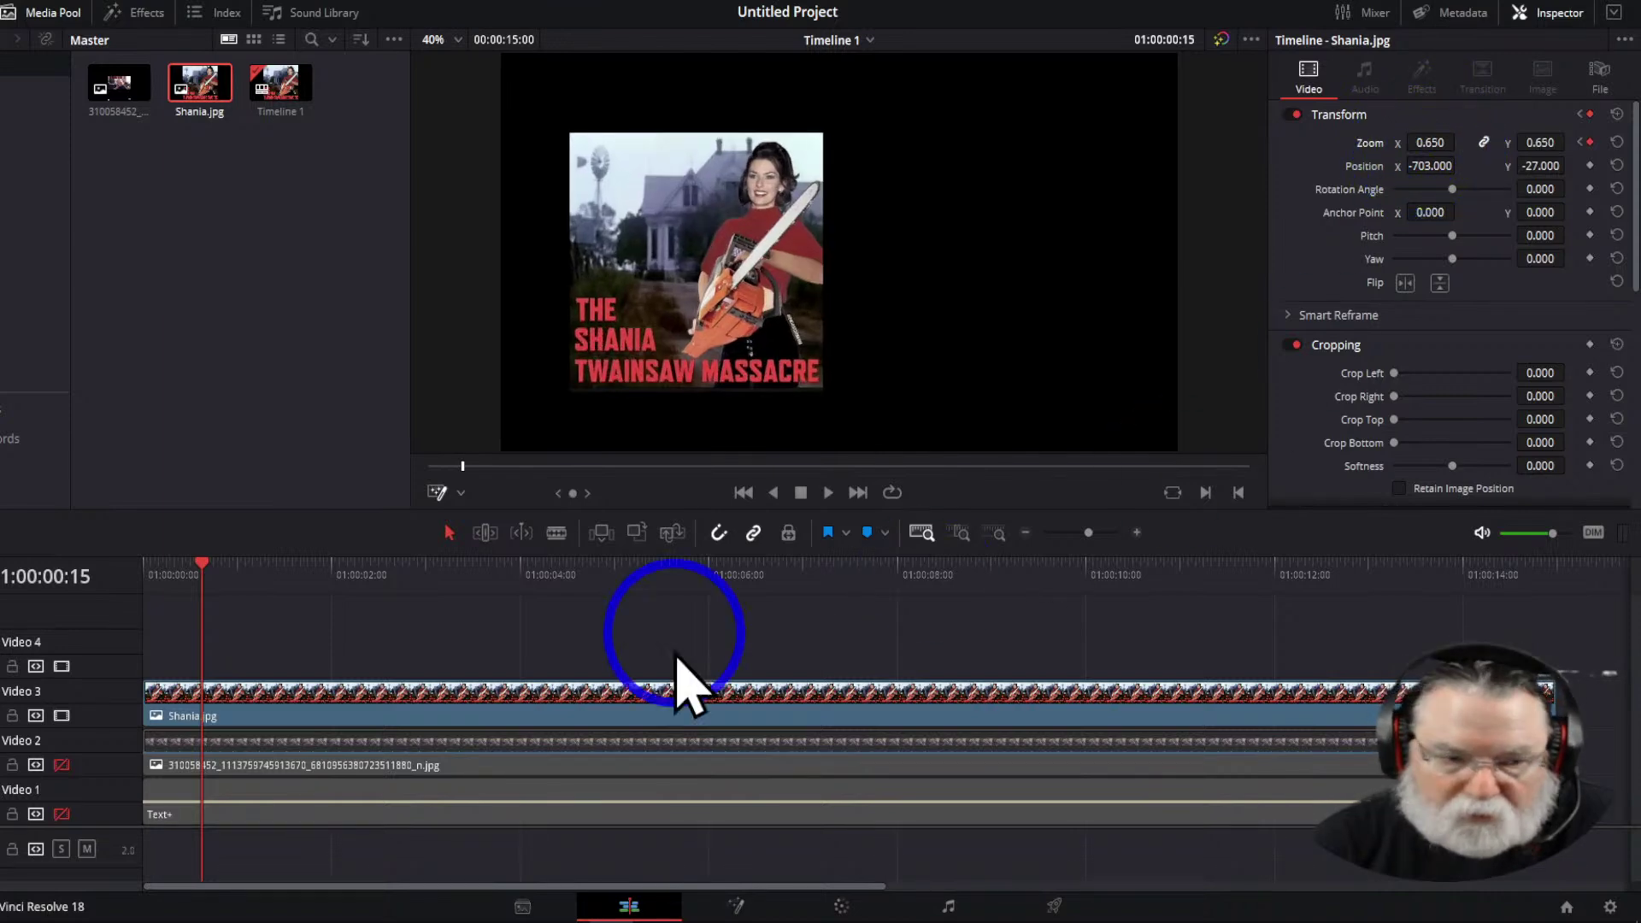
# Enable the Video 2 and Video 1 tracks and preview the combined animation from the timeline start
pyautogui.click(151, 568)
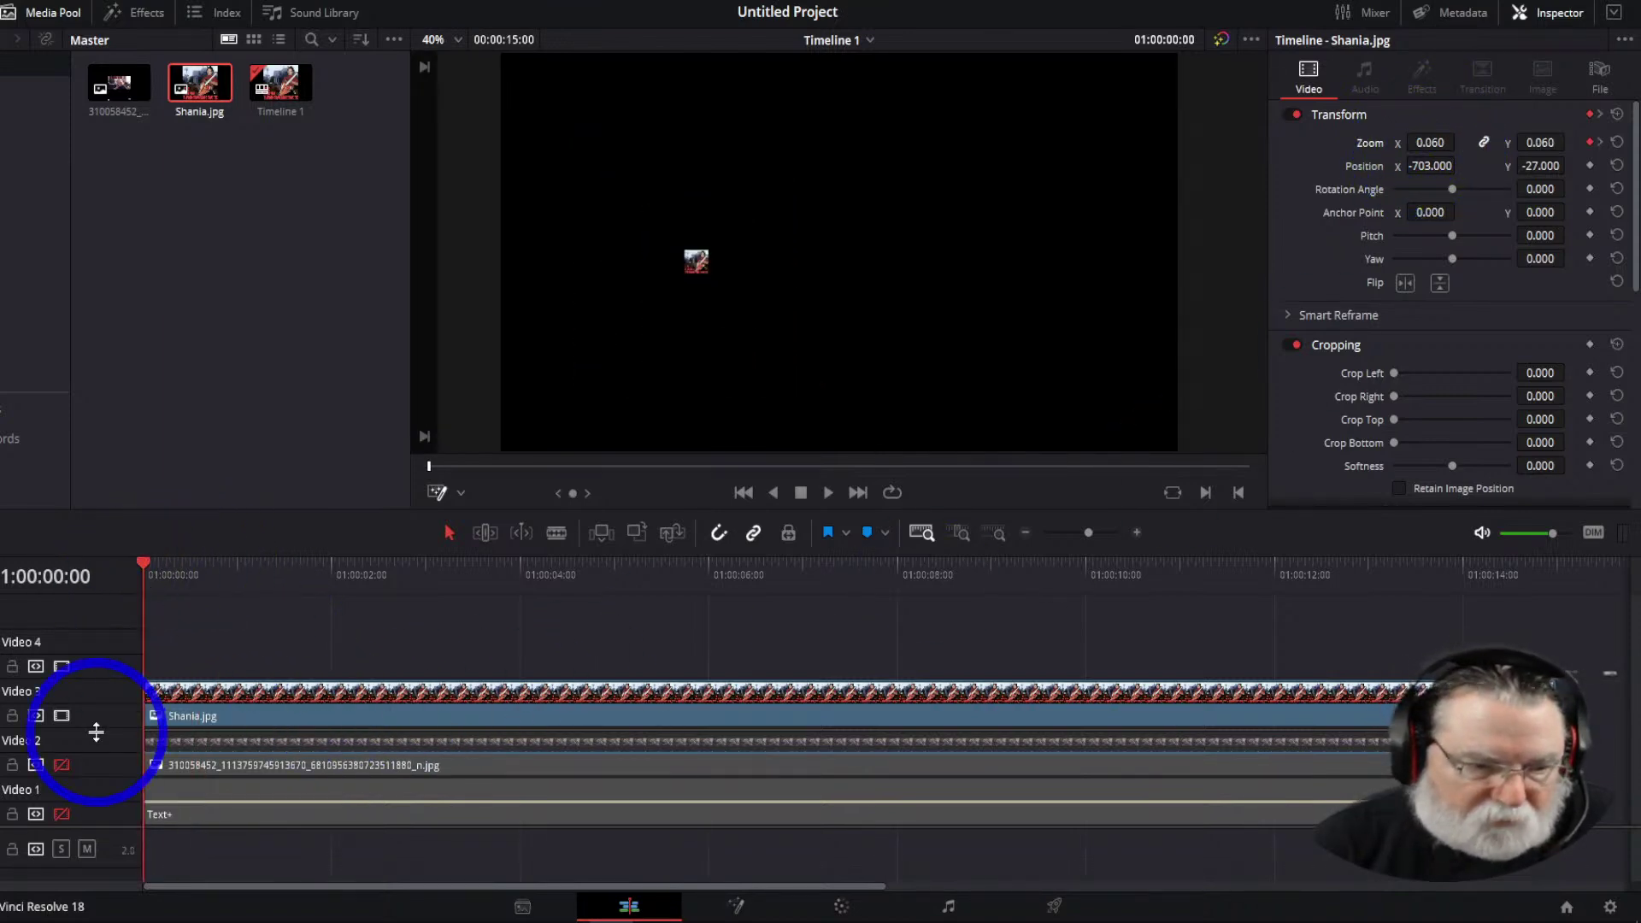
pyautogui.click(61, 764)
pyautogui.click(61, 813)
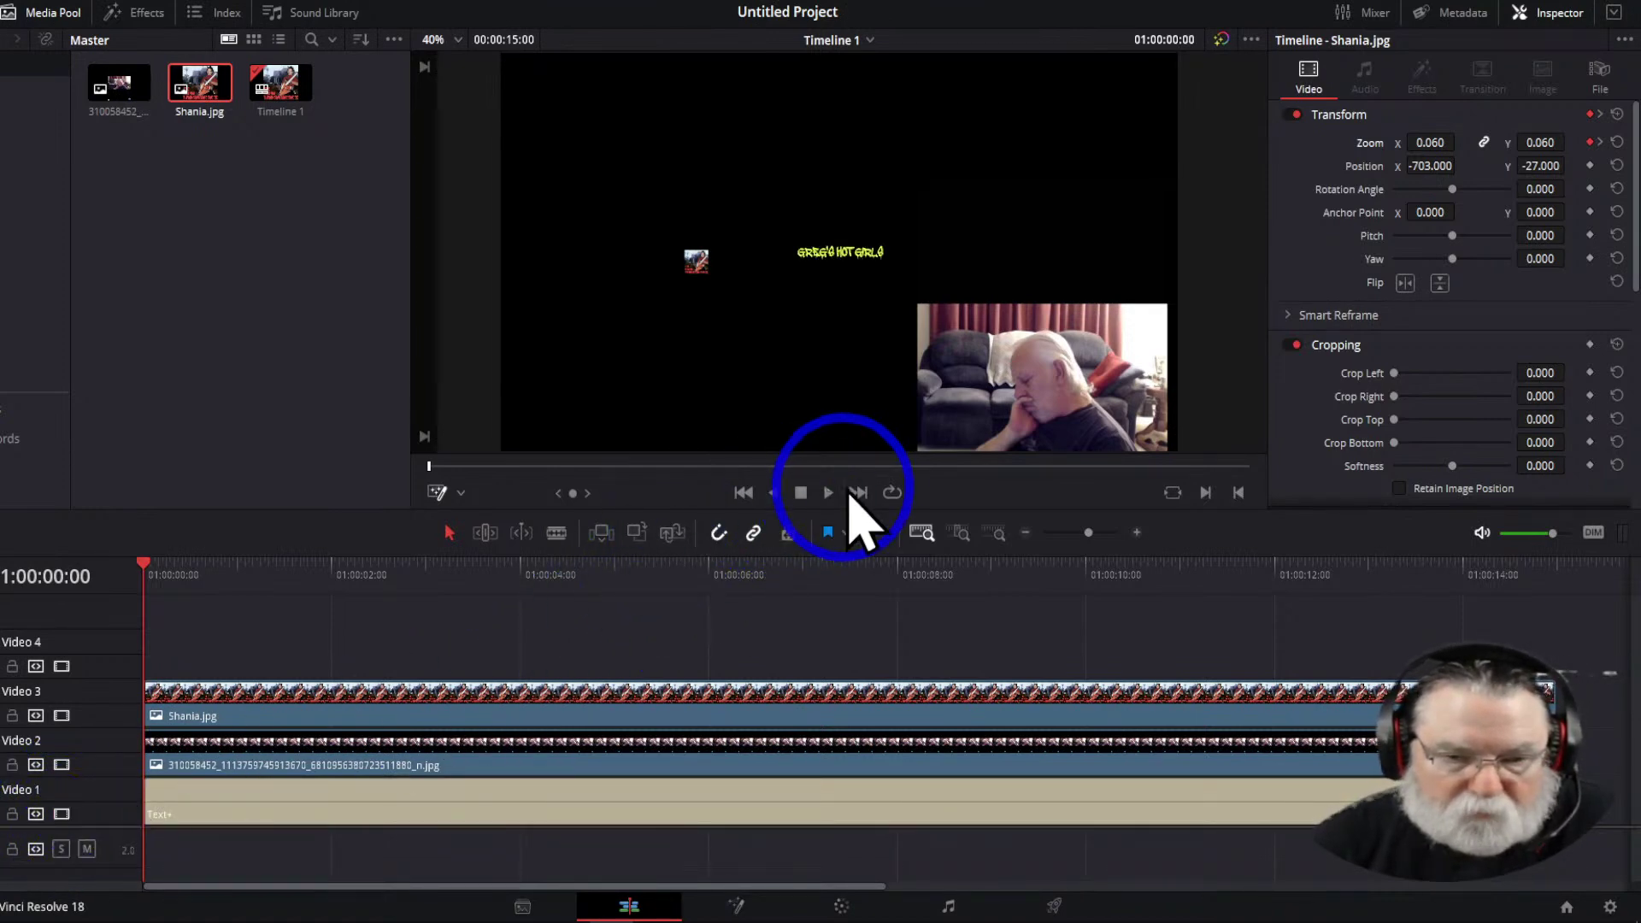
pyautogui.click(829, 494)
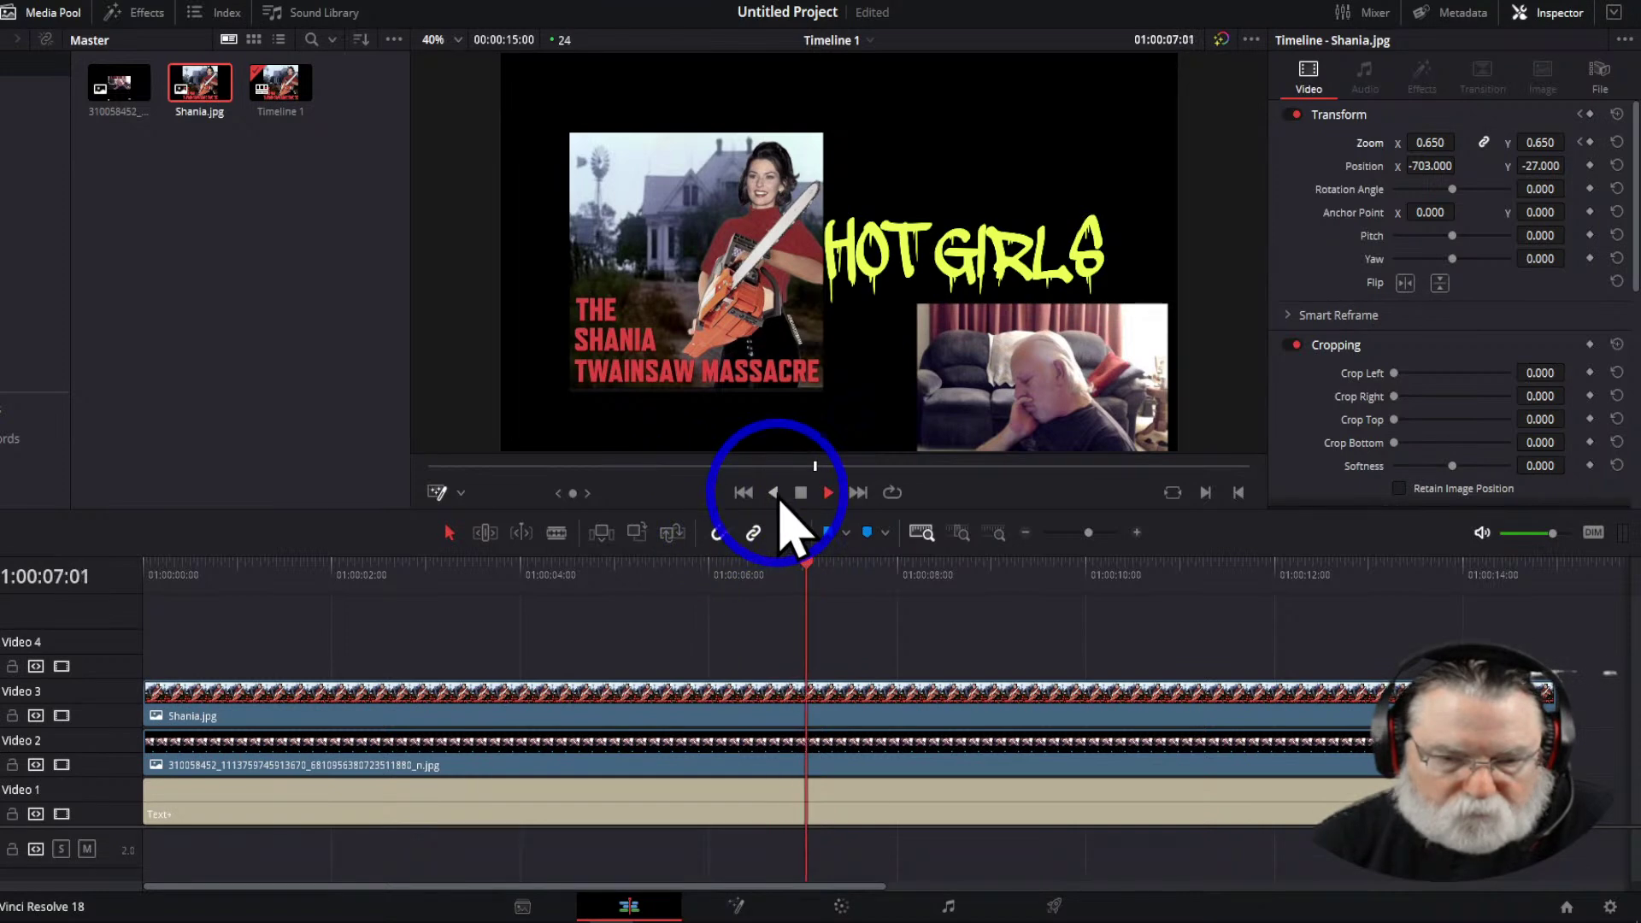
pyautogui.click(802, 496)
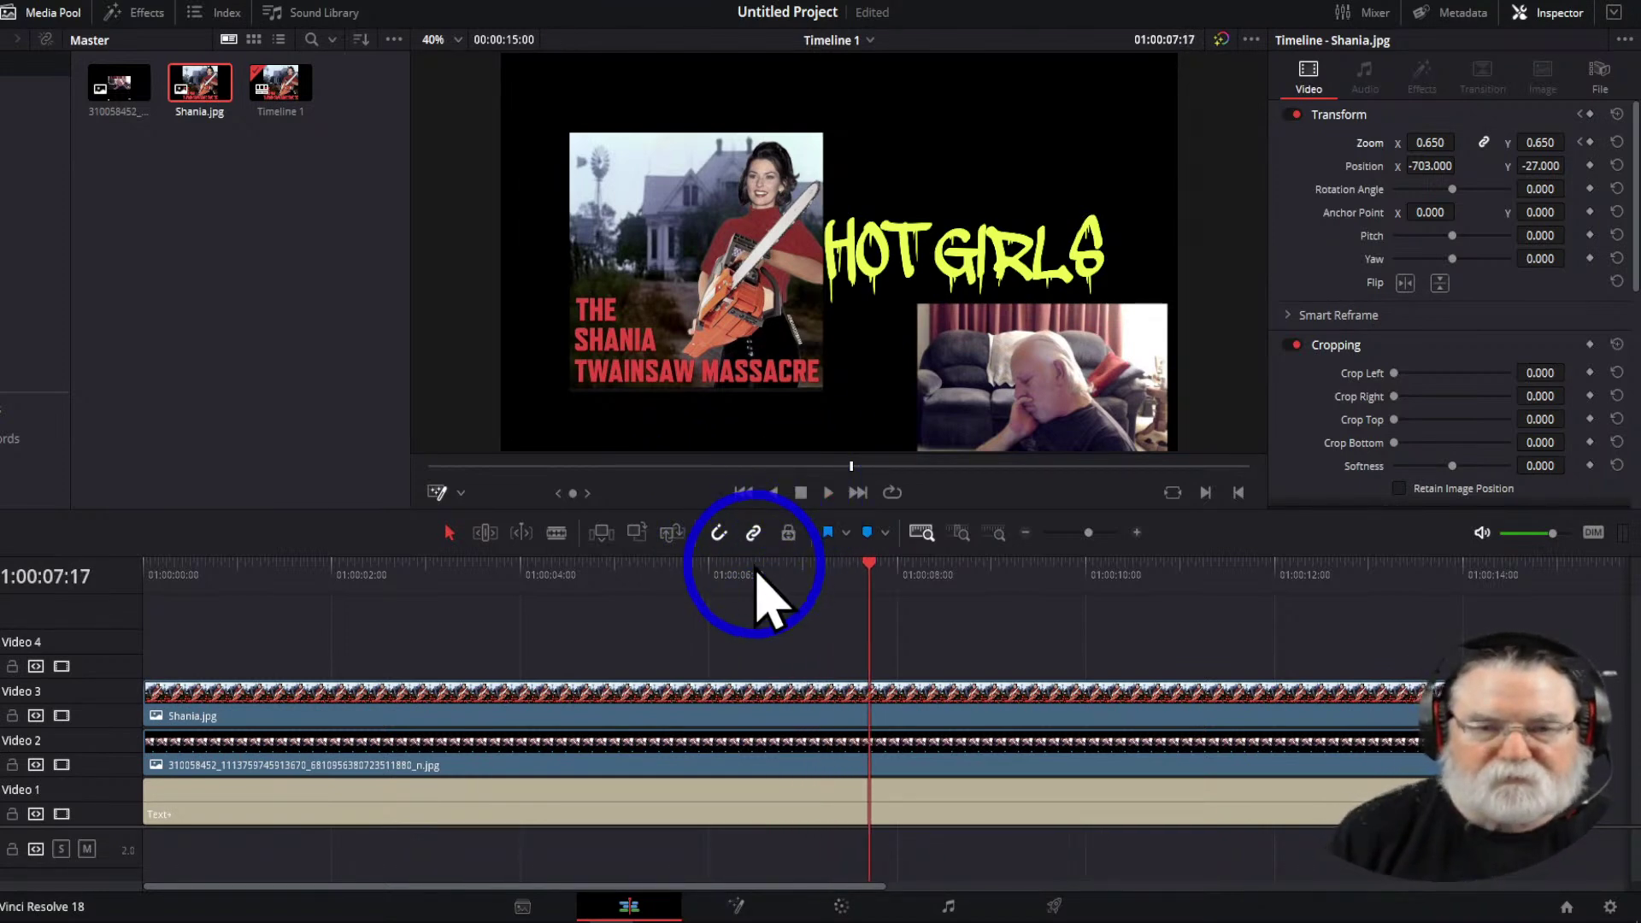
# Set Shania.jpg's position to X -1013 and Y 191, and try cropping its bottom edge
pyautogui.click(657, 718)
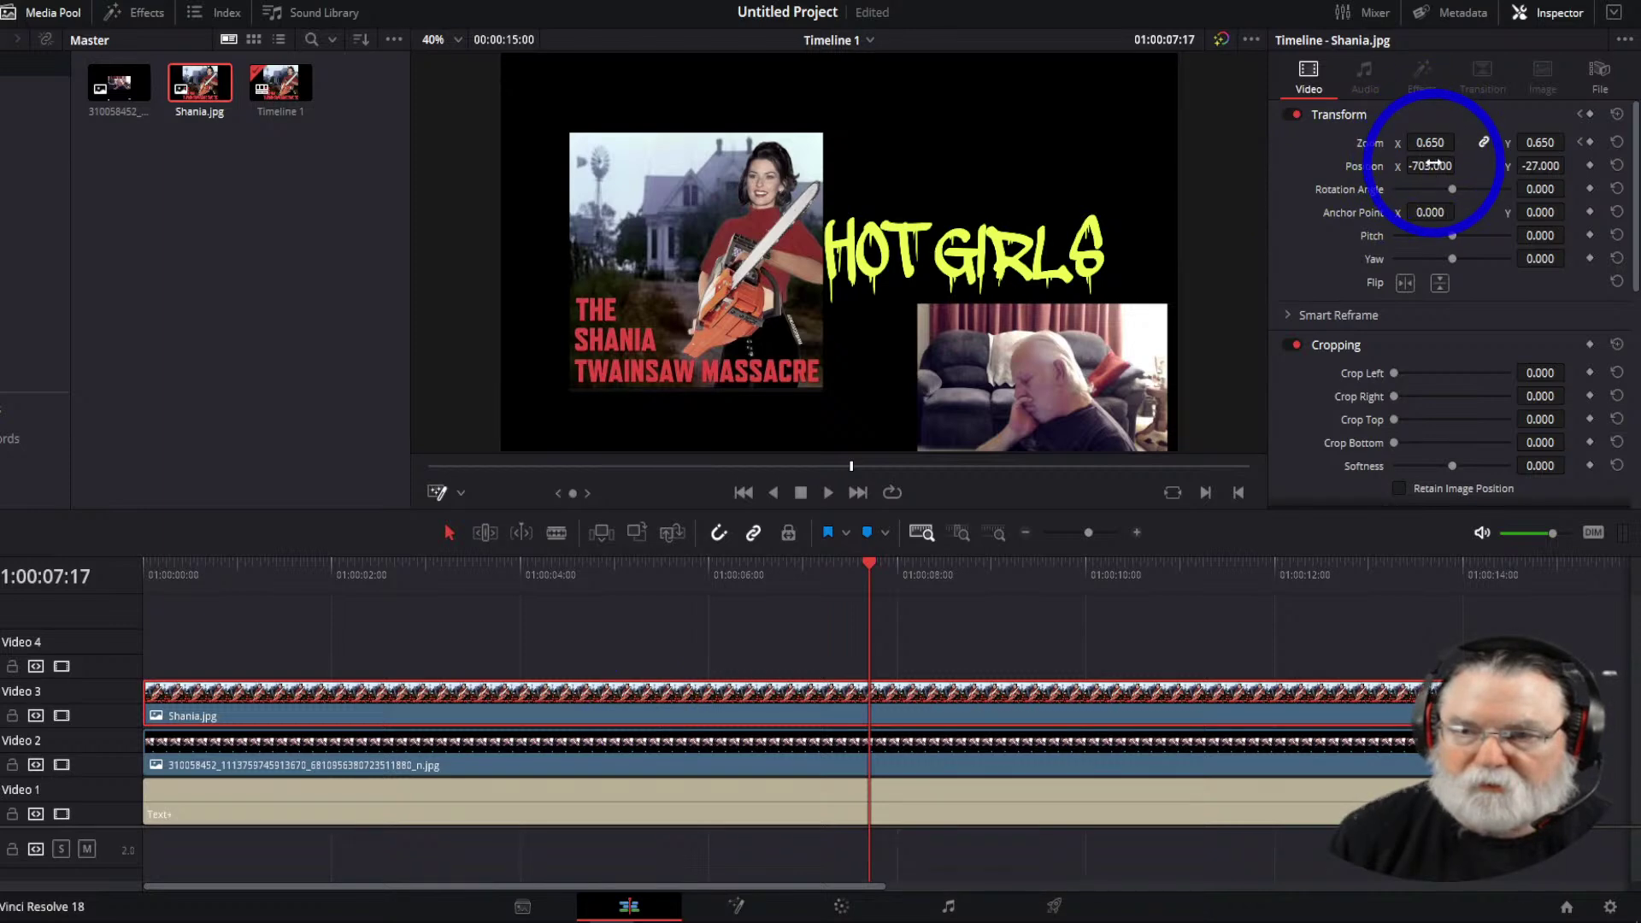
pyautogui.moveTo(1430, 166); pyautogui.dragTo(1157, 202)
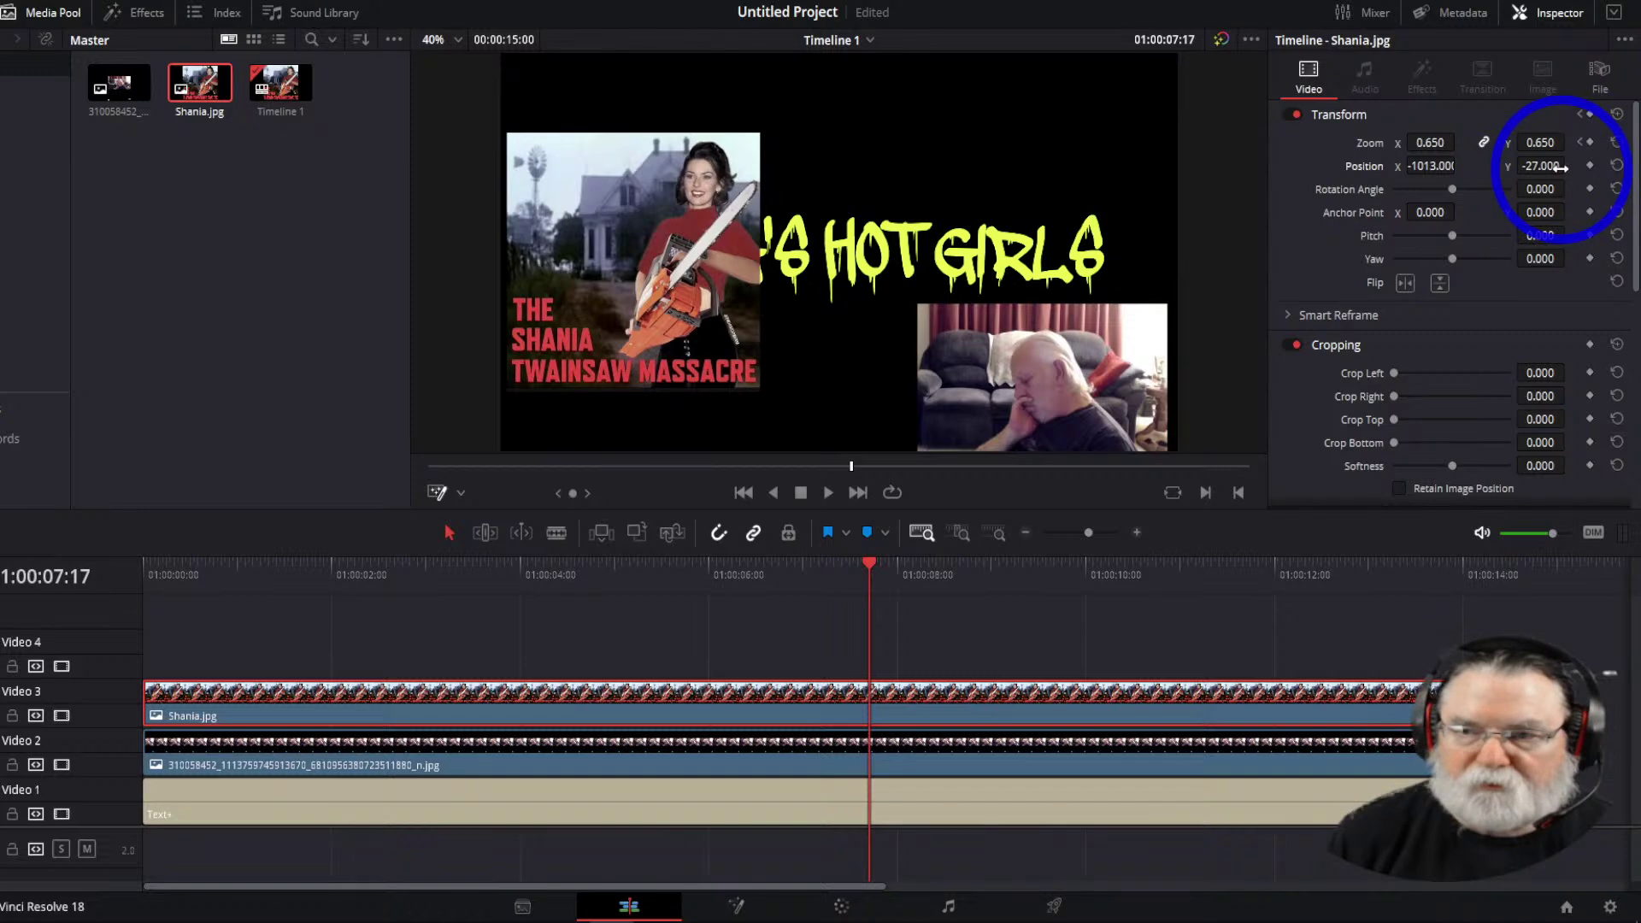
pyautogui.moveTo(1540, 166)
pyautogui.mouseDown()
pyautogui.moveTo(1571, 165)
pyautogui.moveTo(1458, 171)
pyautogui.moveTo(838, 455)
pyautogui.moveTo(912, 465)
pyautogui.moveTo(1552, 166)
pyautogui.mouseUp()
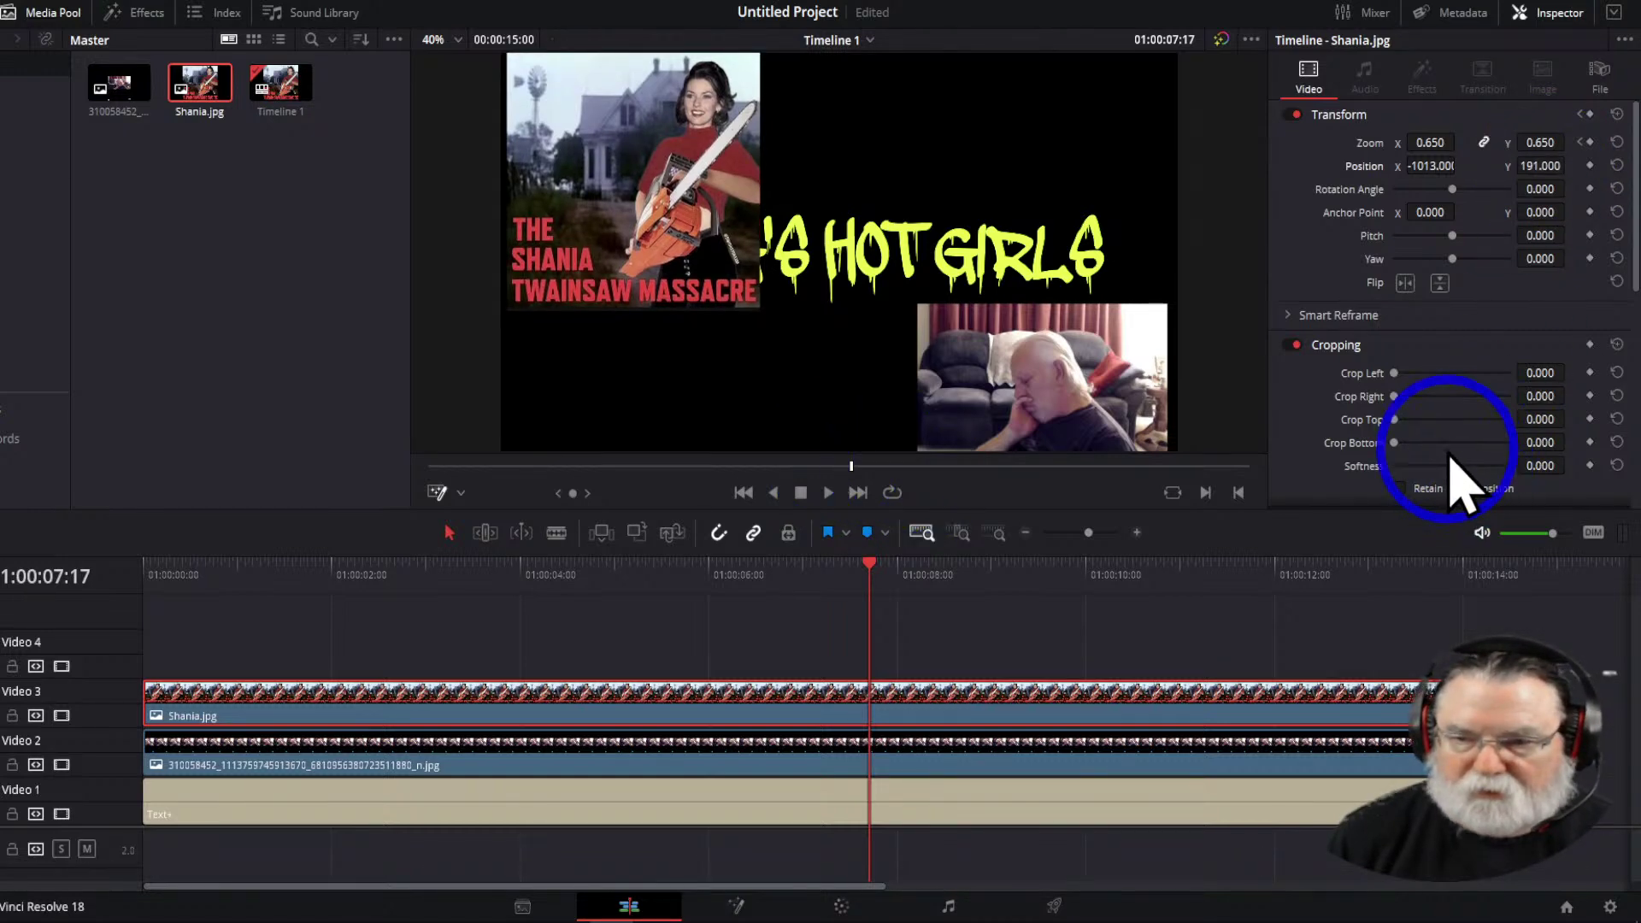
pyautogui.moveTo(1394, 443)
pyautogui.mouseDown()
pyautogui.moveTo(1447, 444)
pyautogui.moveTo(1379, 455)
pyautogui.mouseUp()
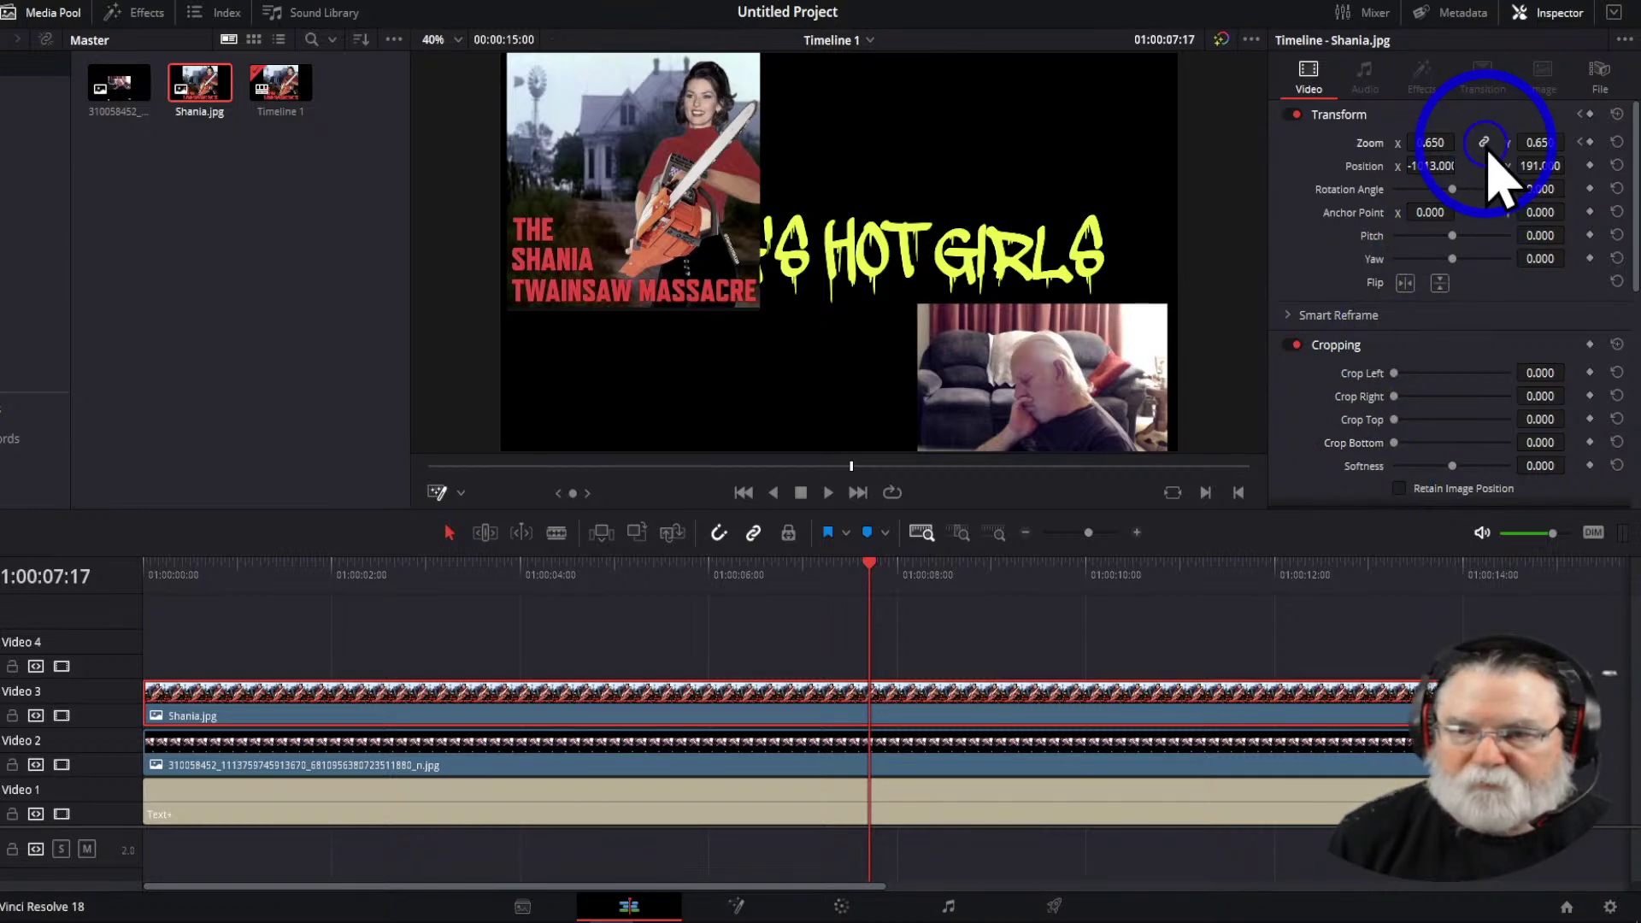
# Unlink the zoom axes of Shania.jpg, set its vertical zoom to 0.450 and its Y position to 312
pyautogui.click(1484, 142)
pyautogui.moveTo(1530, 146); pyautogui.dragTo(1615, 165)
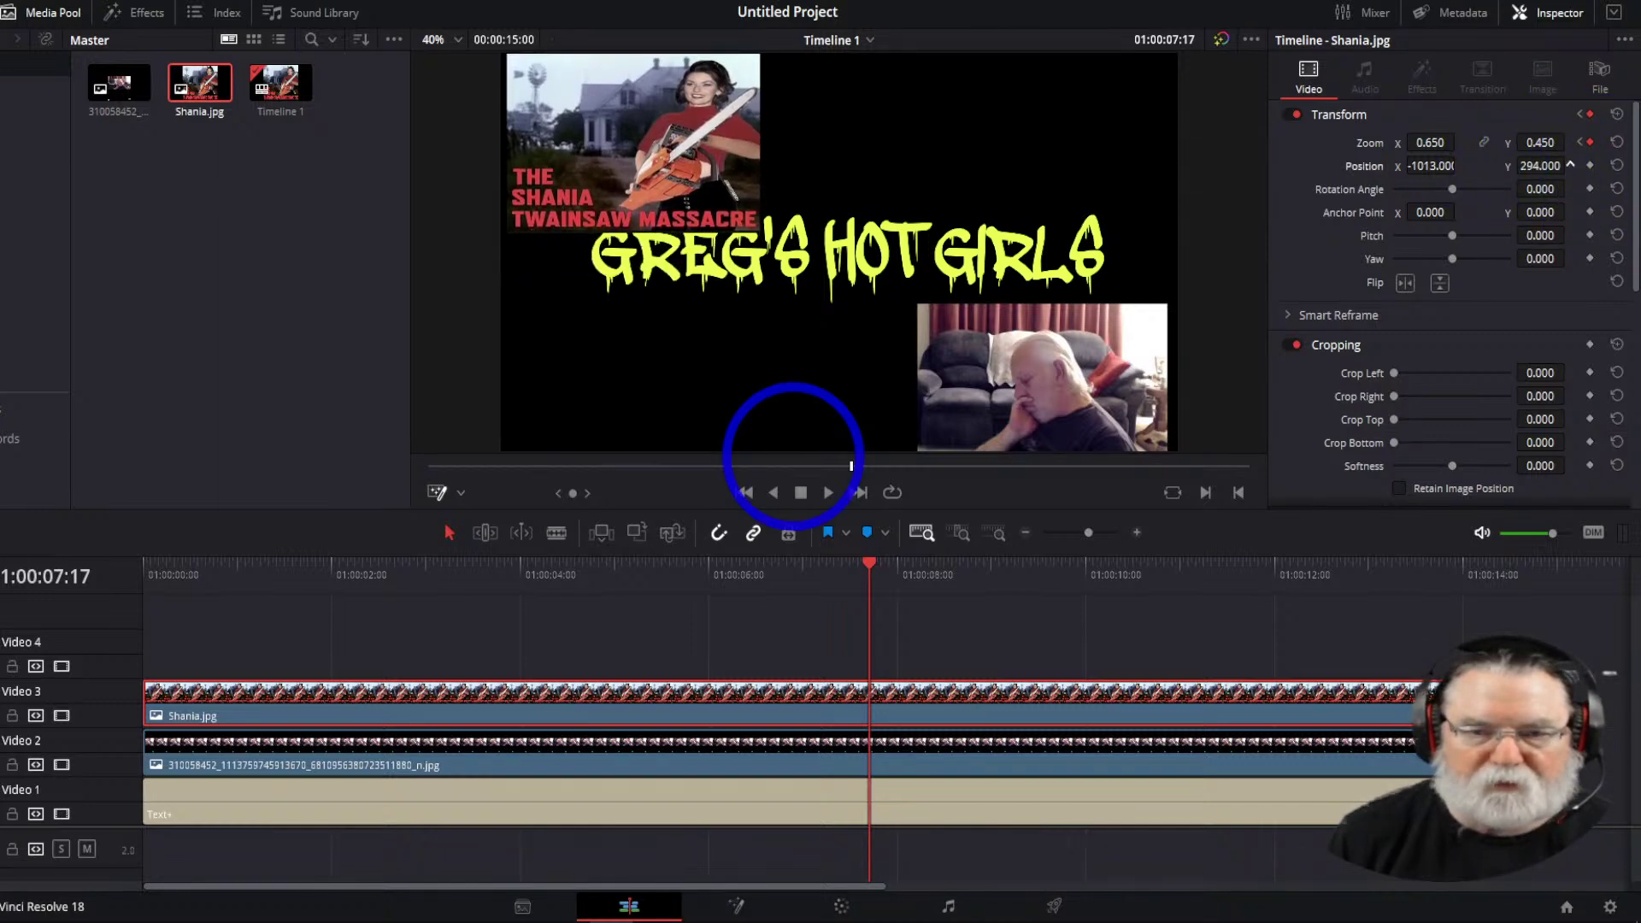
pyautogui.moveTo(793, 455); pyautogui.dragTo(1538, 168)
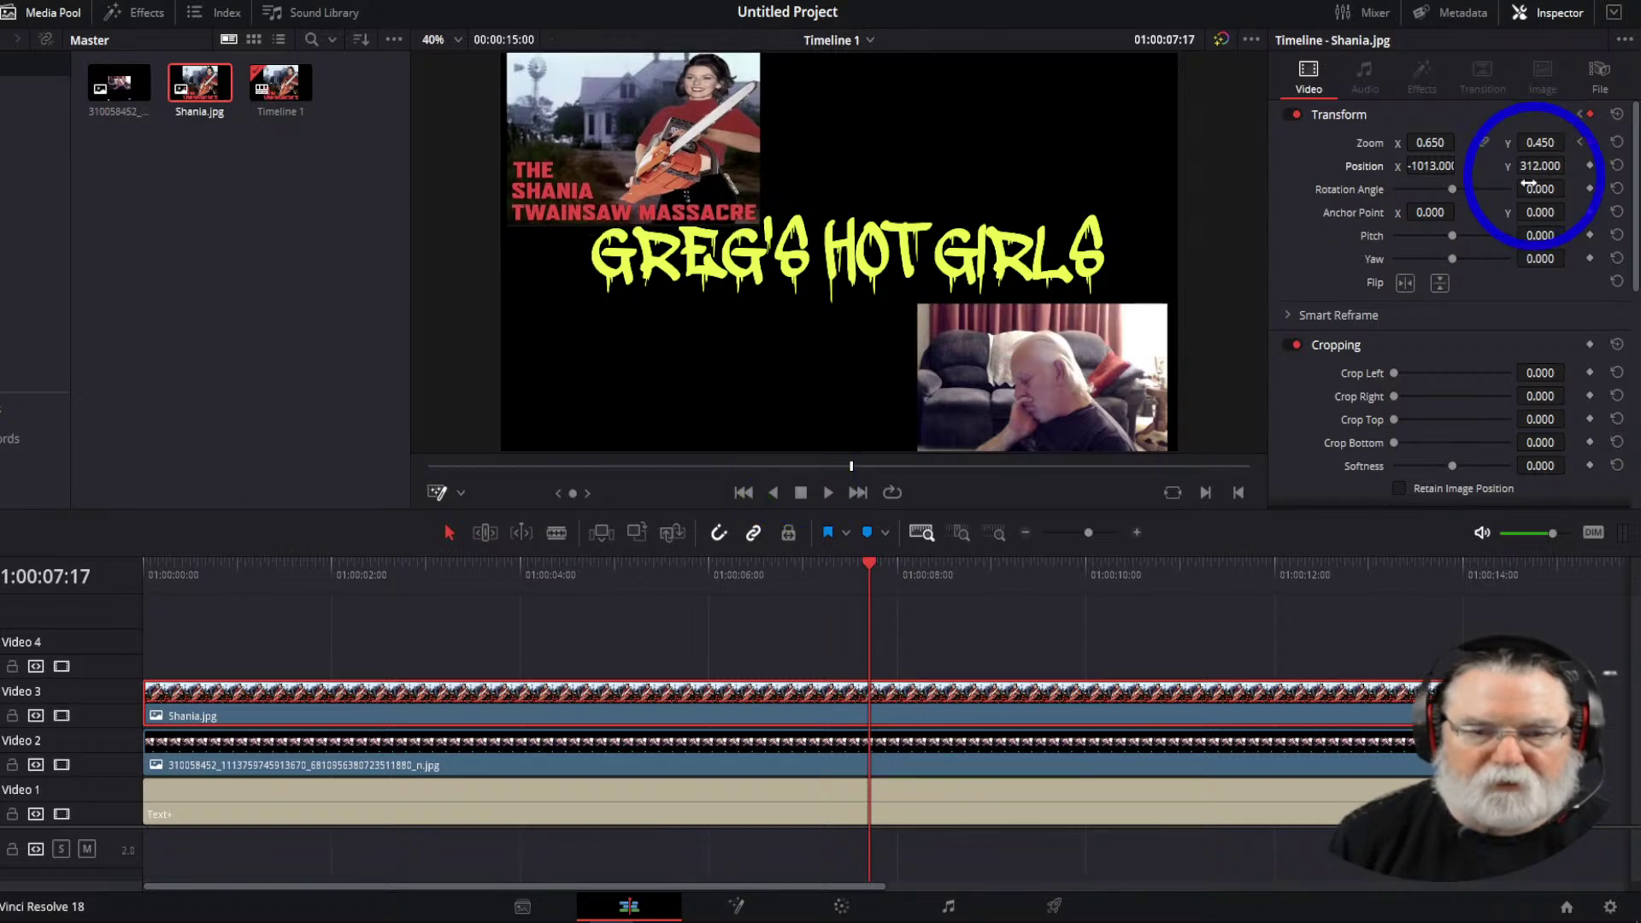
# Preview the composition with the repositioned Shania.jpg from the timeline start
pyautogui.moveTo(869, 568); pyautogui.dragTo(225, 583)
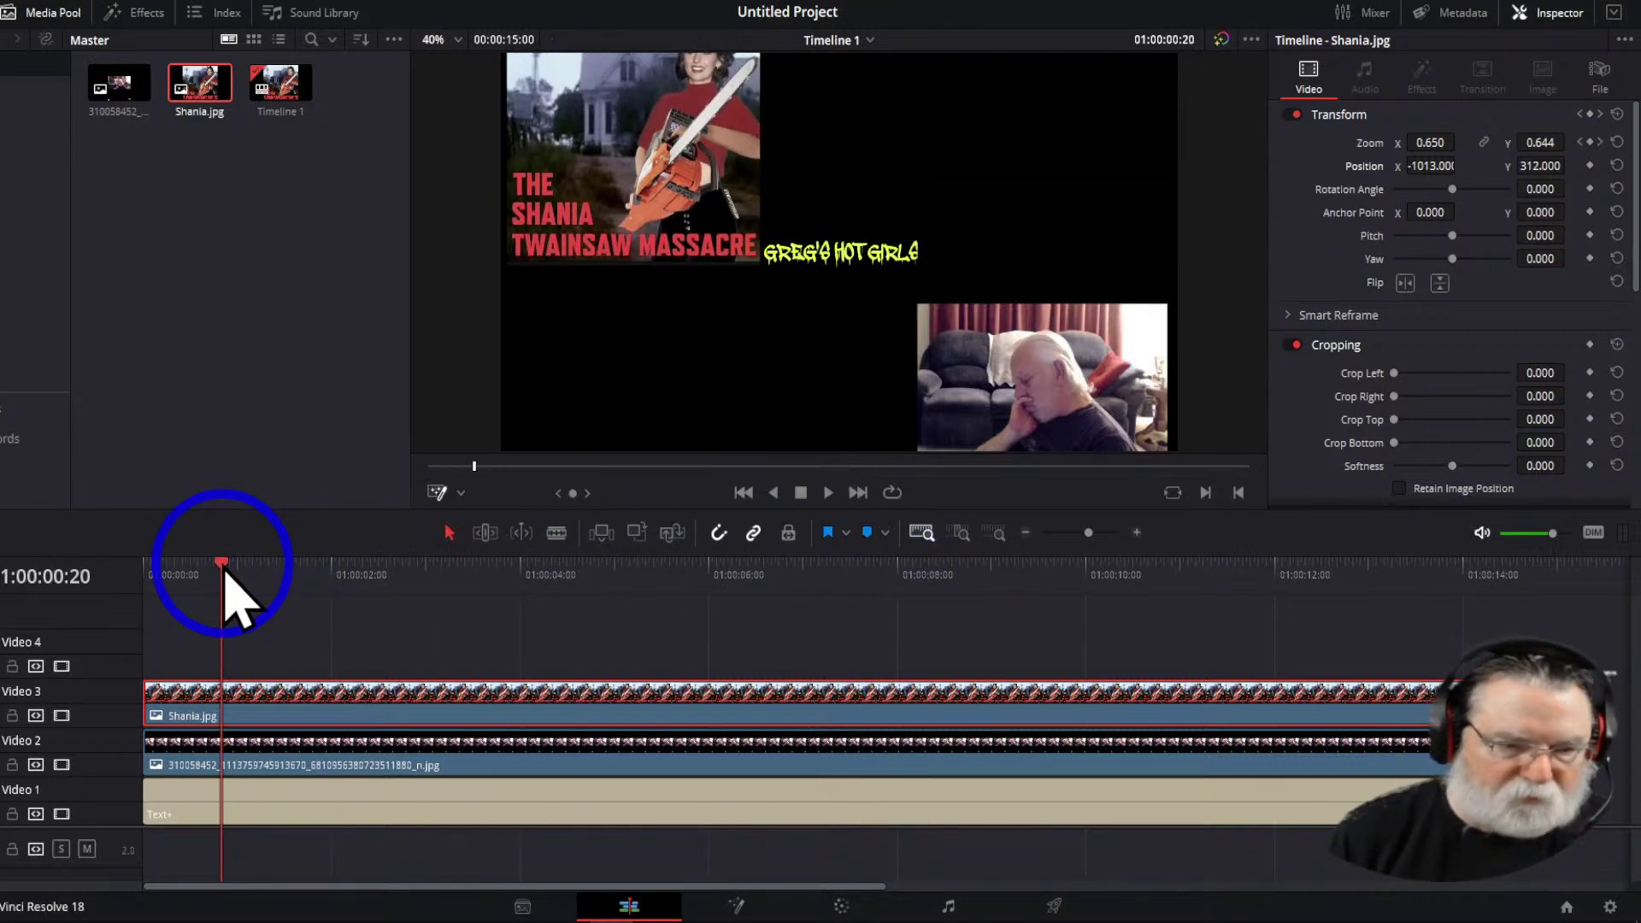
pyautogui.moveTo(222, 569); pyautogui.dragTo(111, 583)
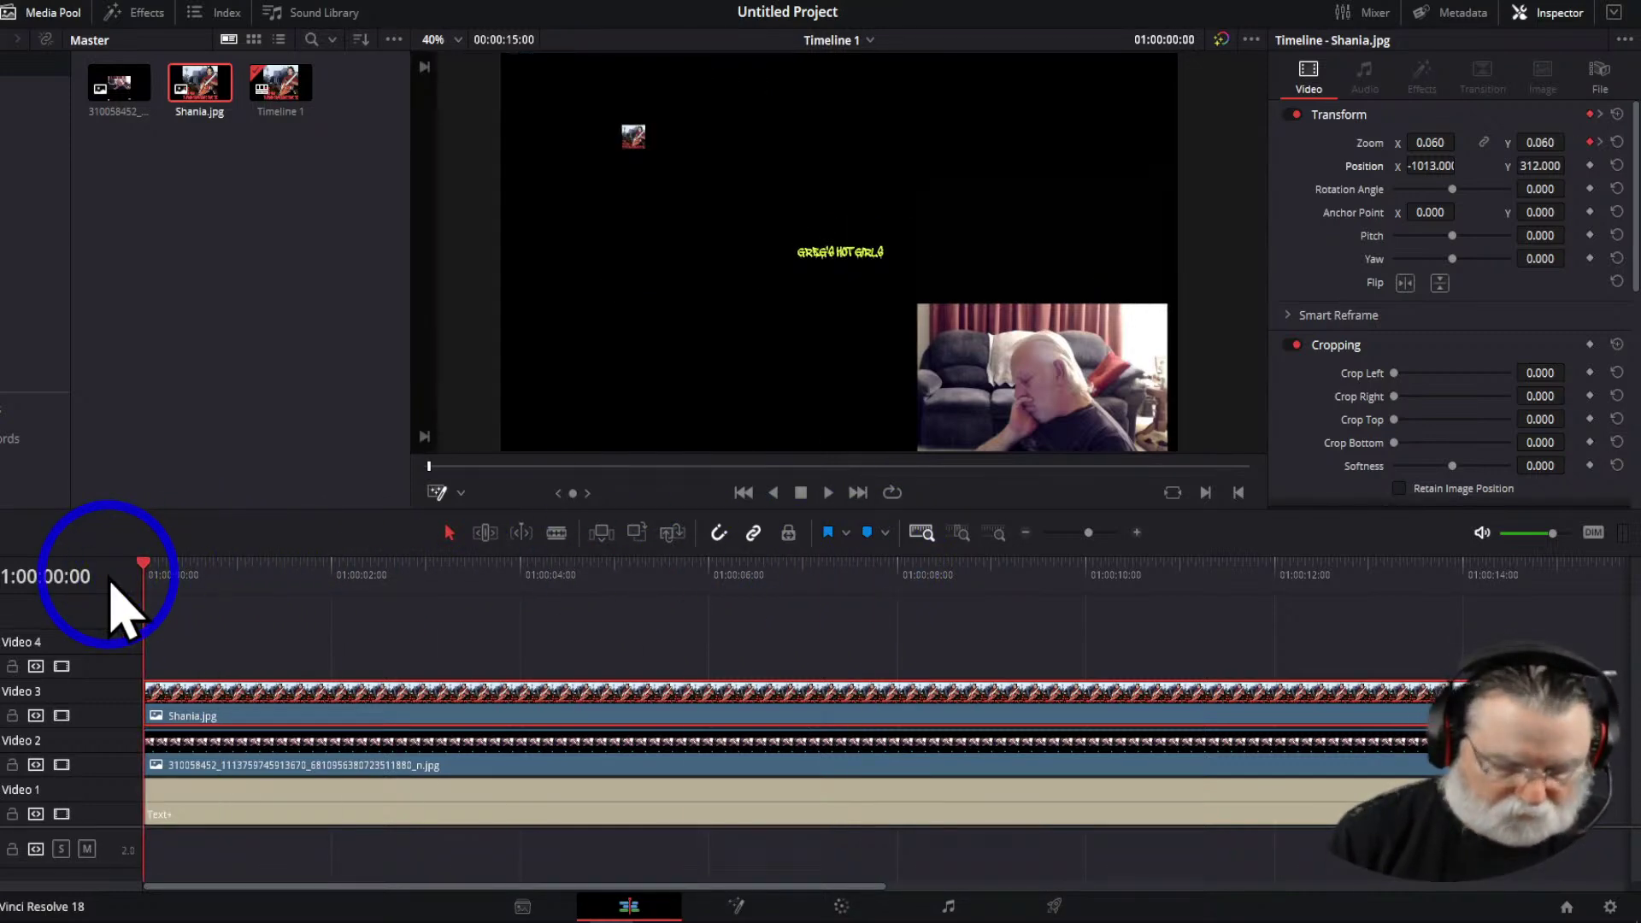
pyautogui.press('space')
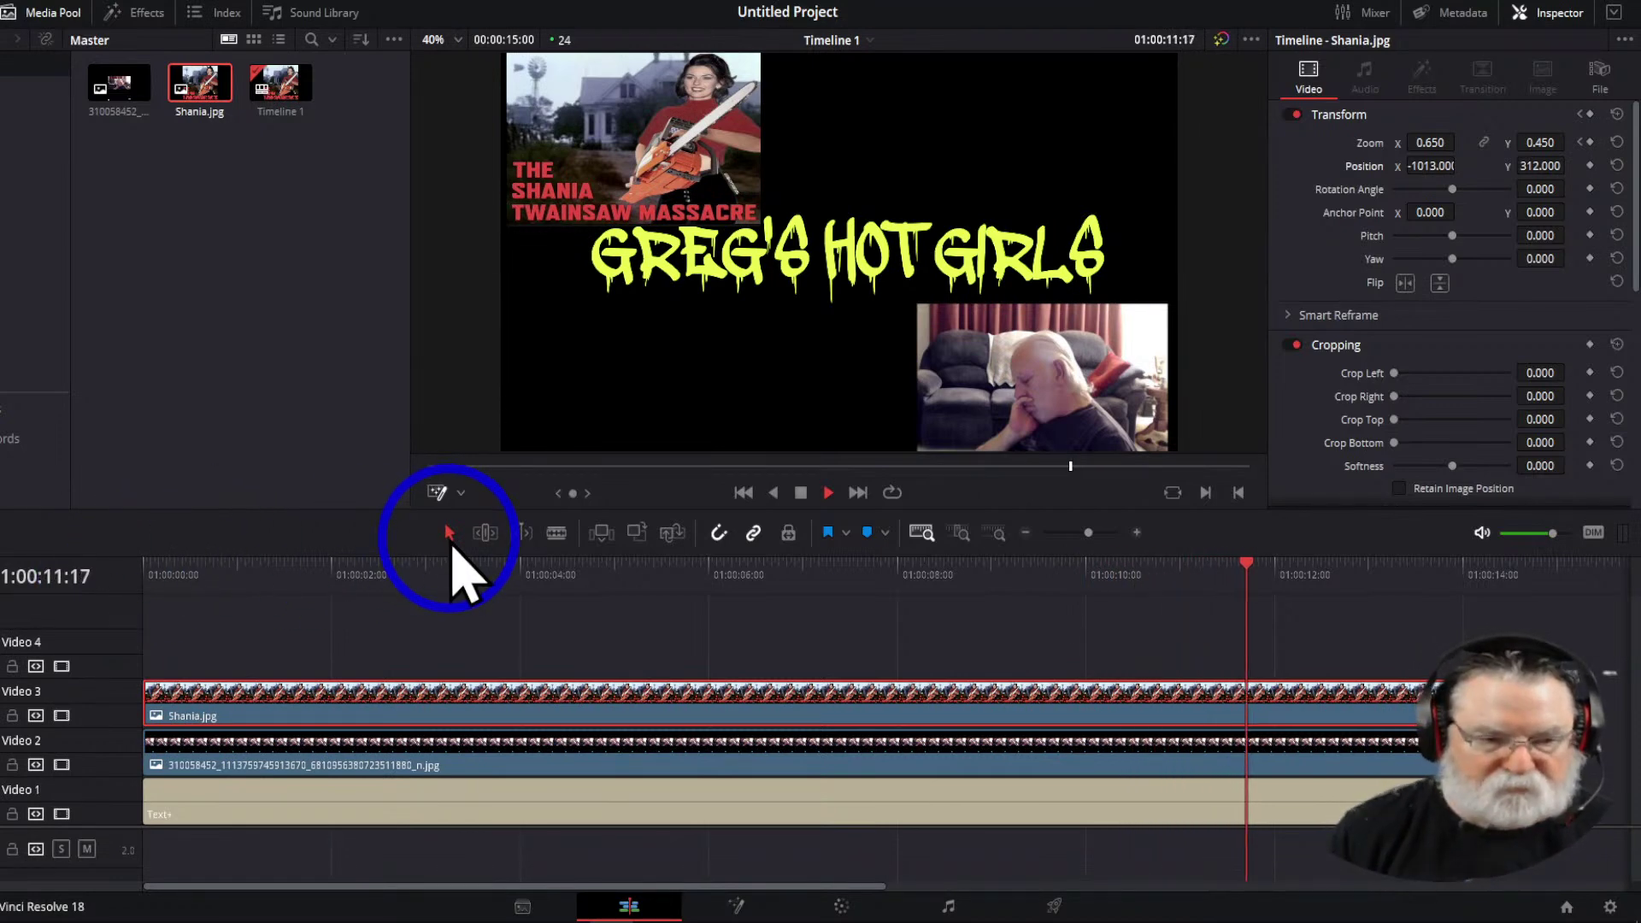
pyautogui.click(800, 492)
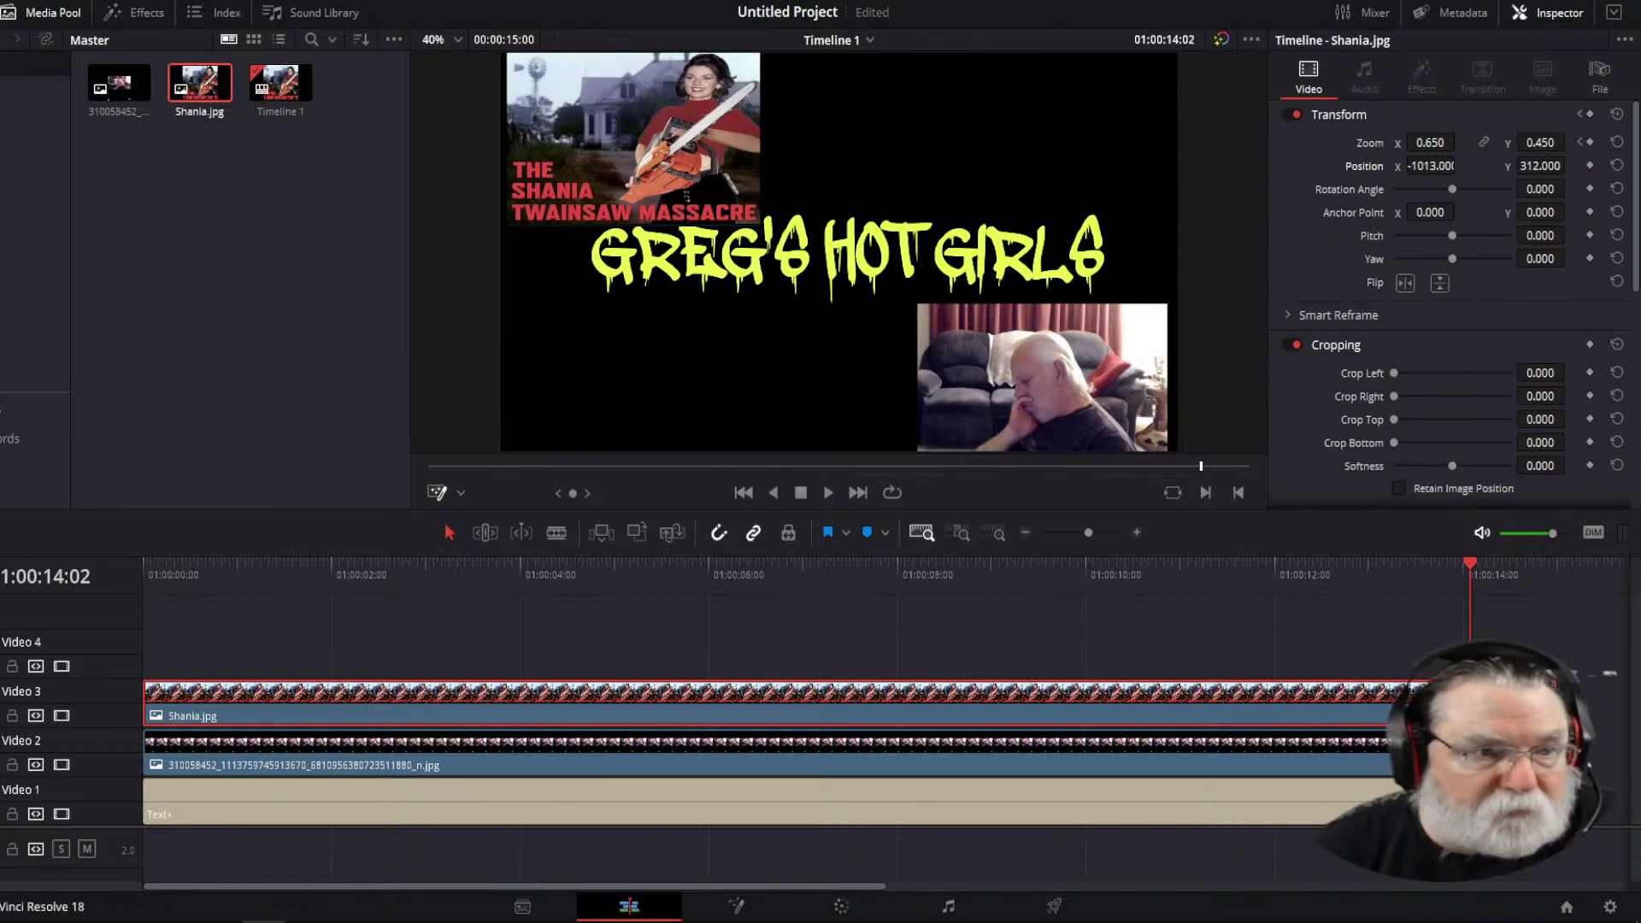
# Add a Text+ title to the Video 4 track and align it with the timeline start
pyautogui.click(143, 14)
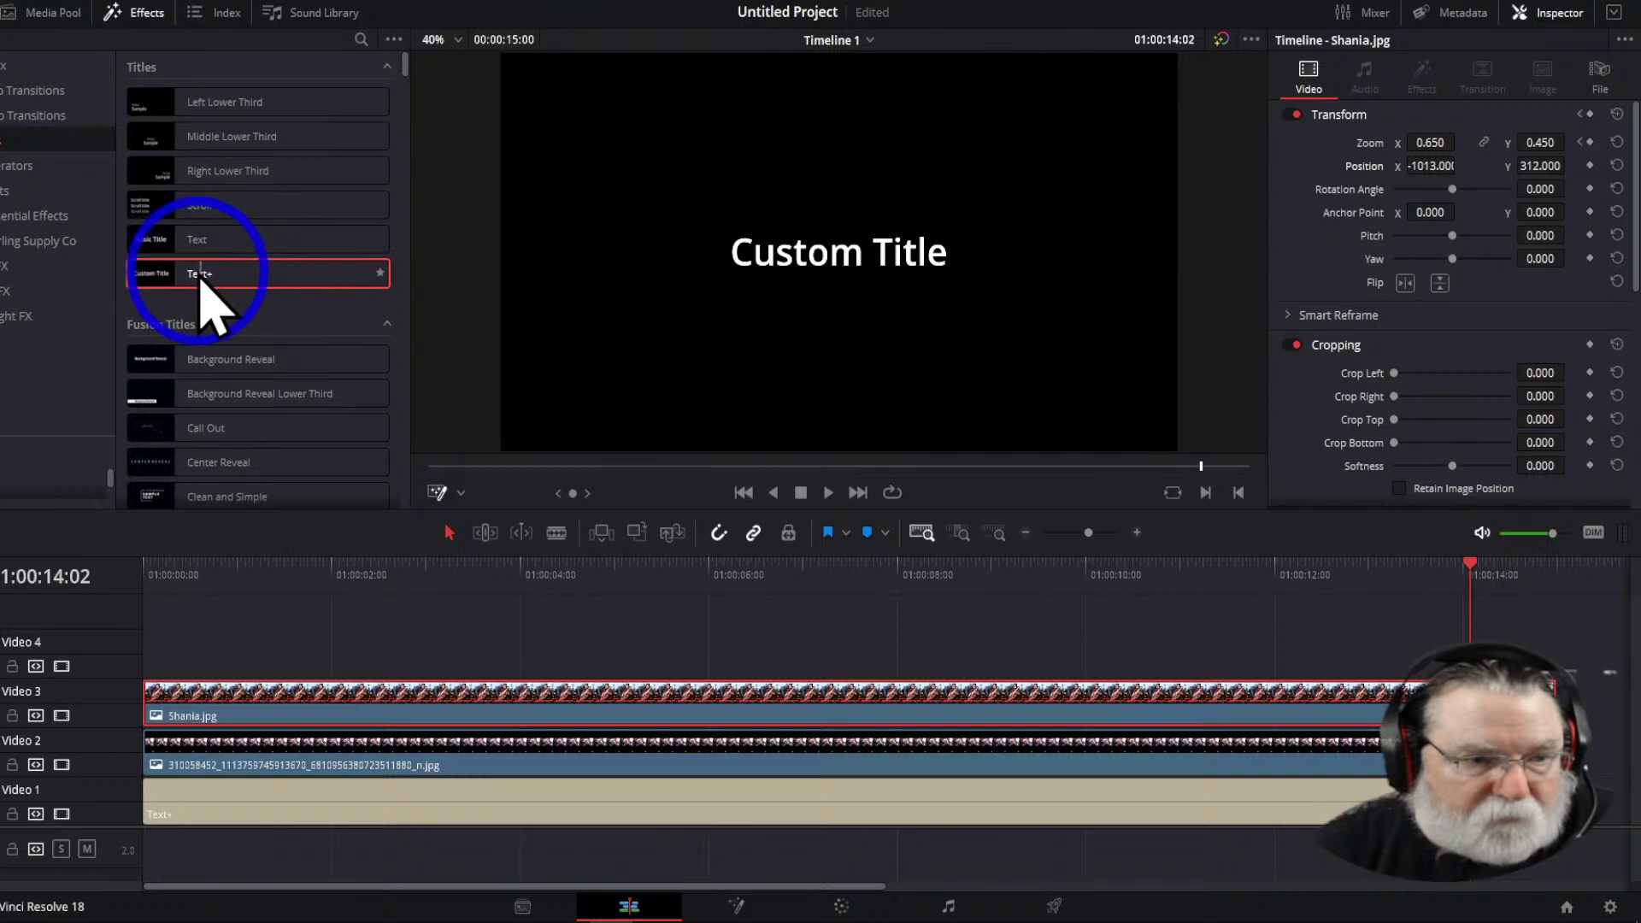
pyautogui.moveTo(193, 275); pyautogui.dragTo(421, 641)
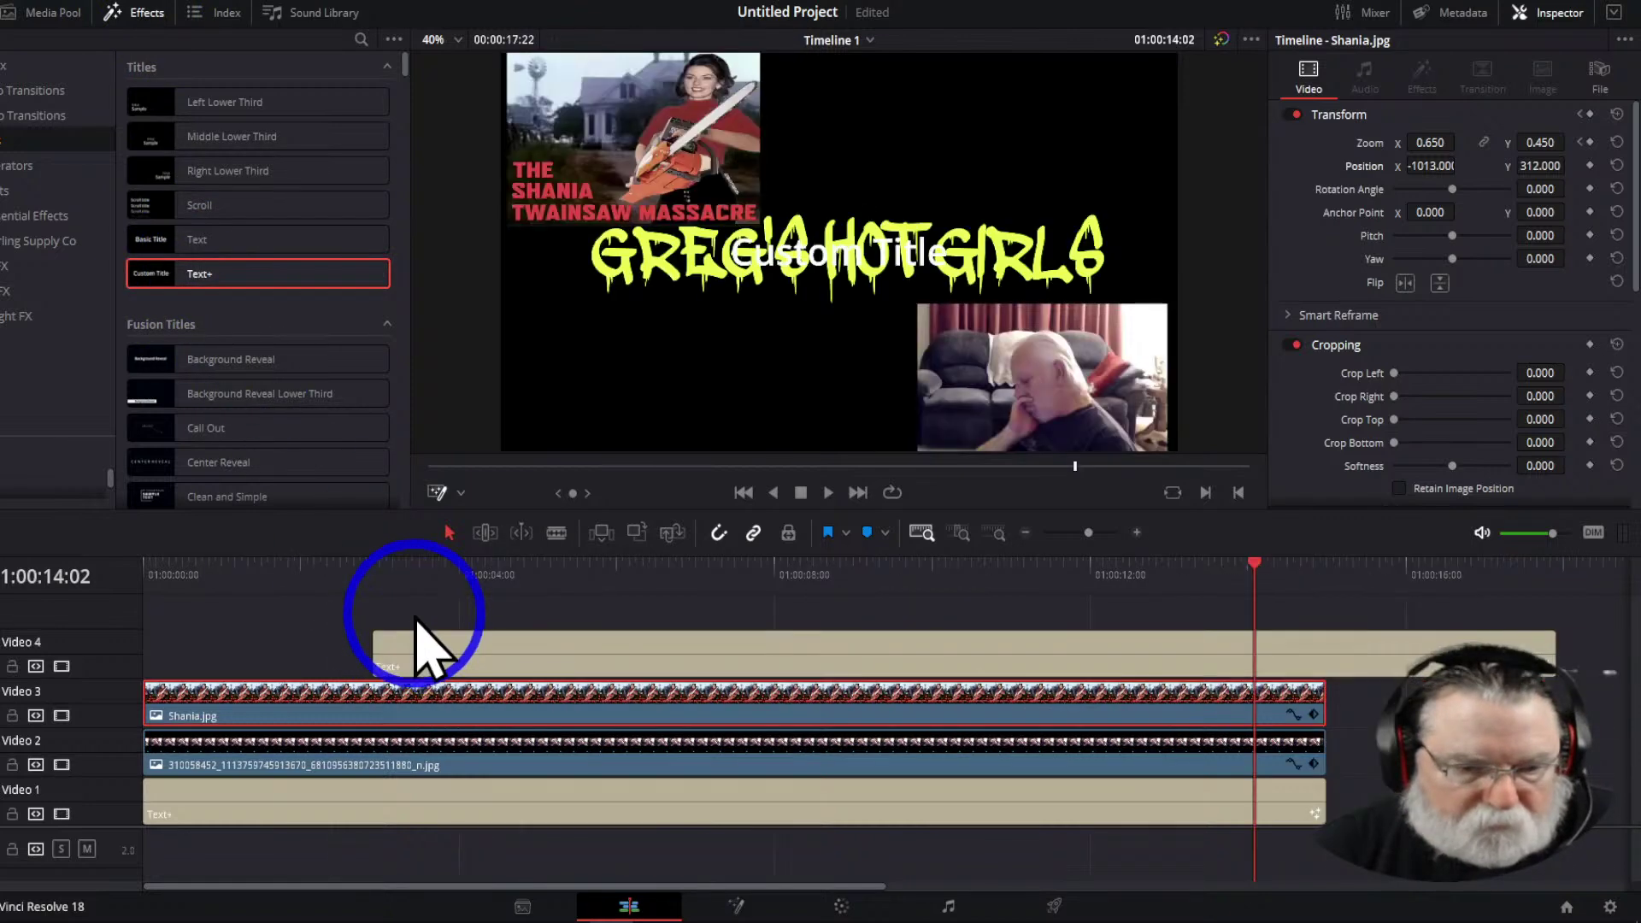
pyautogui.moveTo(629, 666); pyautogui.dragTo(323, 669)
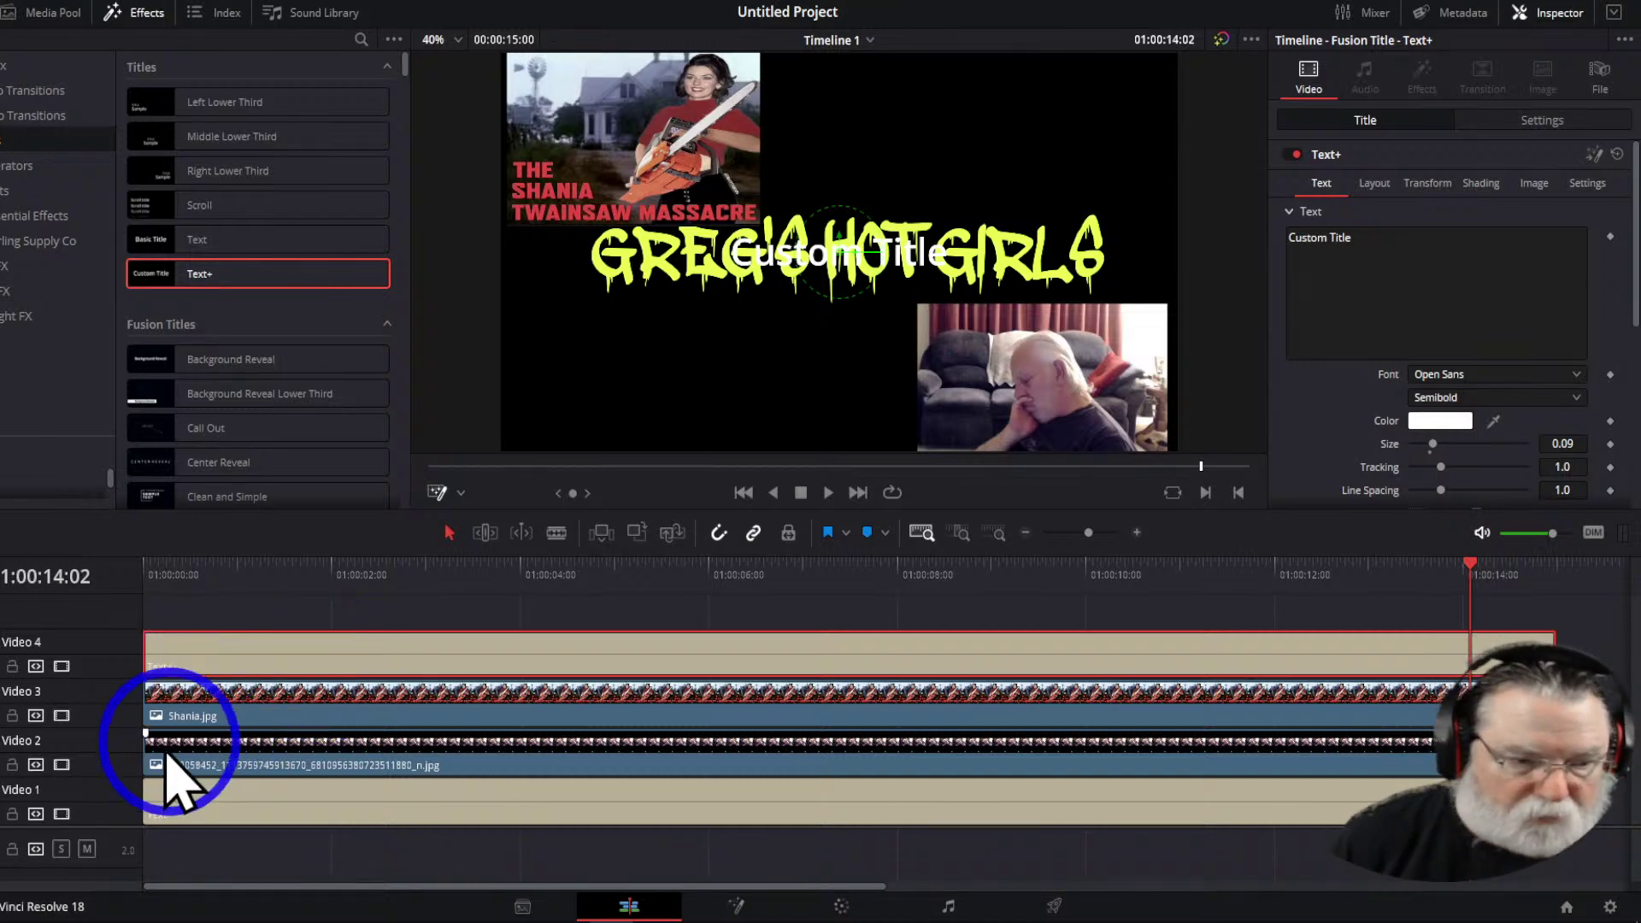
# Disable the Video 3, Video 2 and Video 1 tracks so that only the new title is shown
pyautogui.click(62, 718)
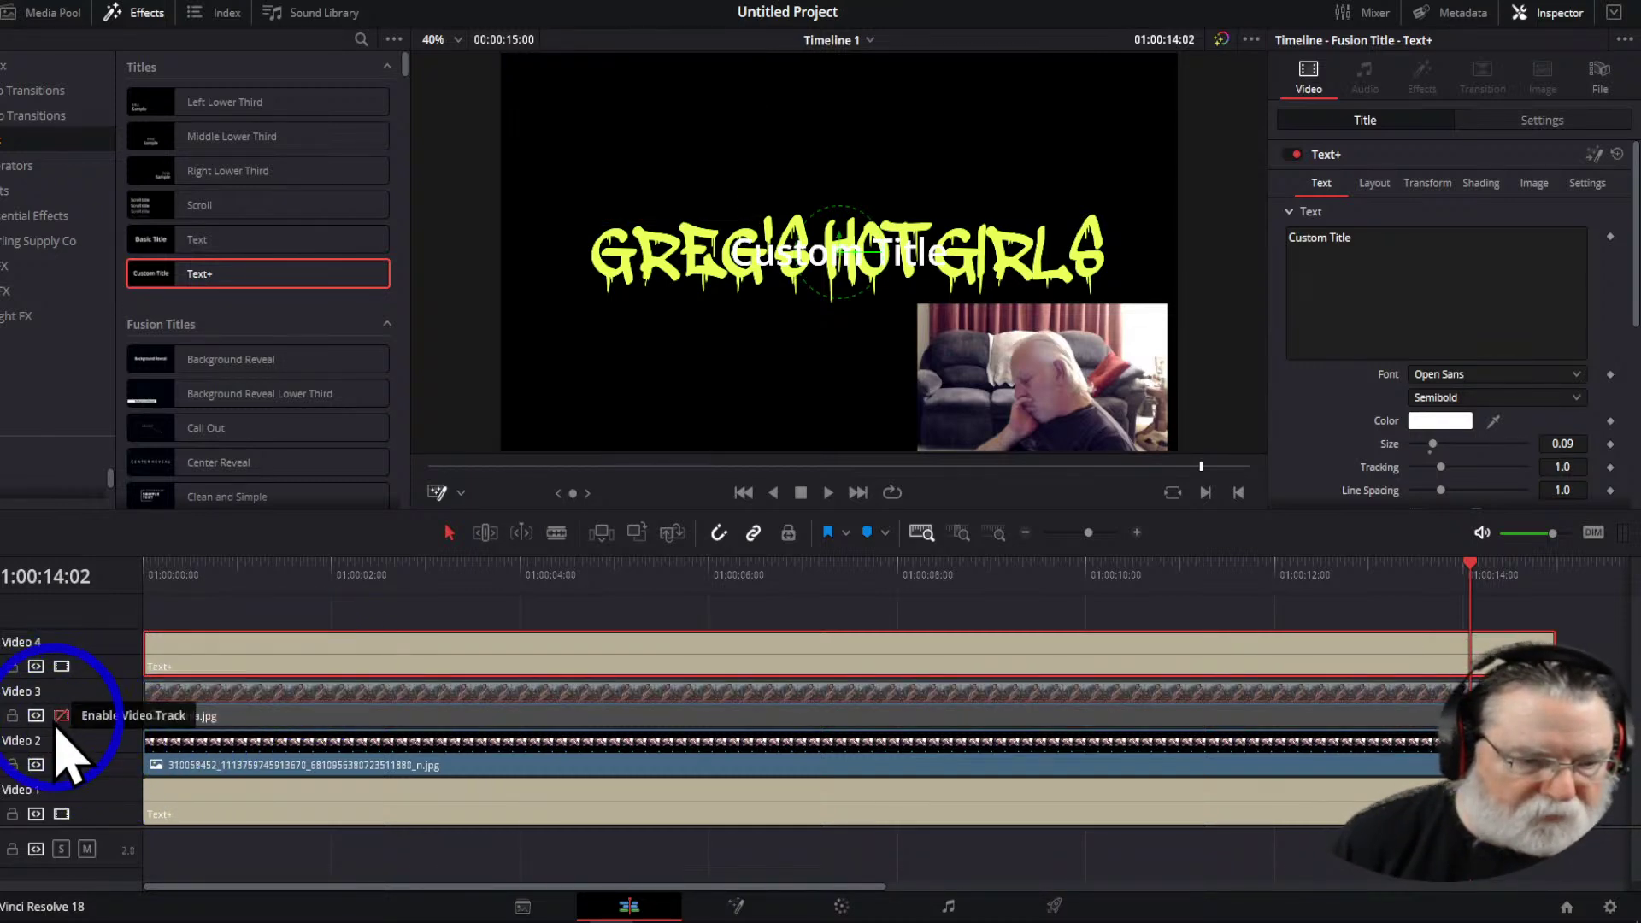
pyautogui.click(62, 764)
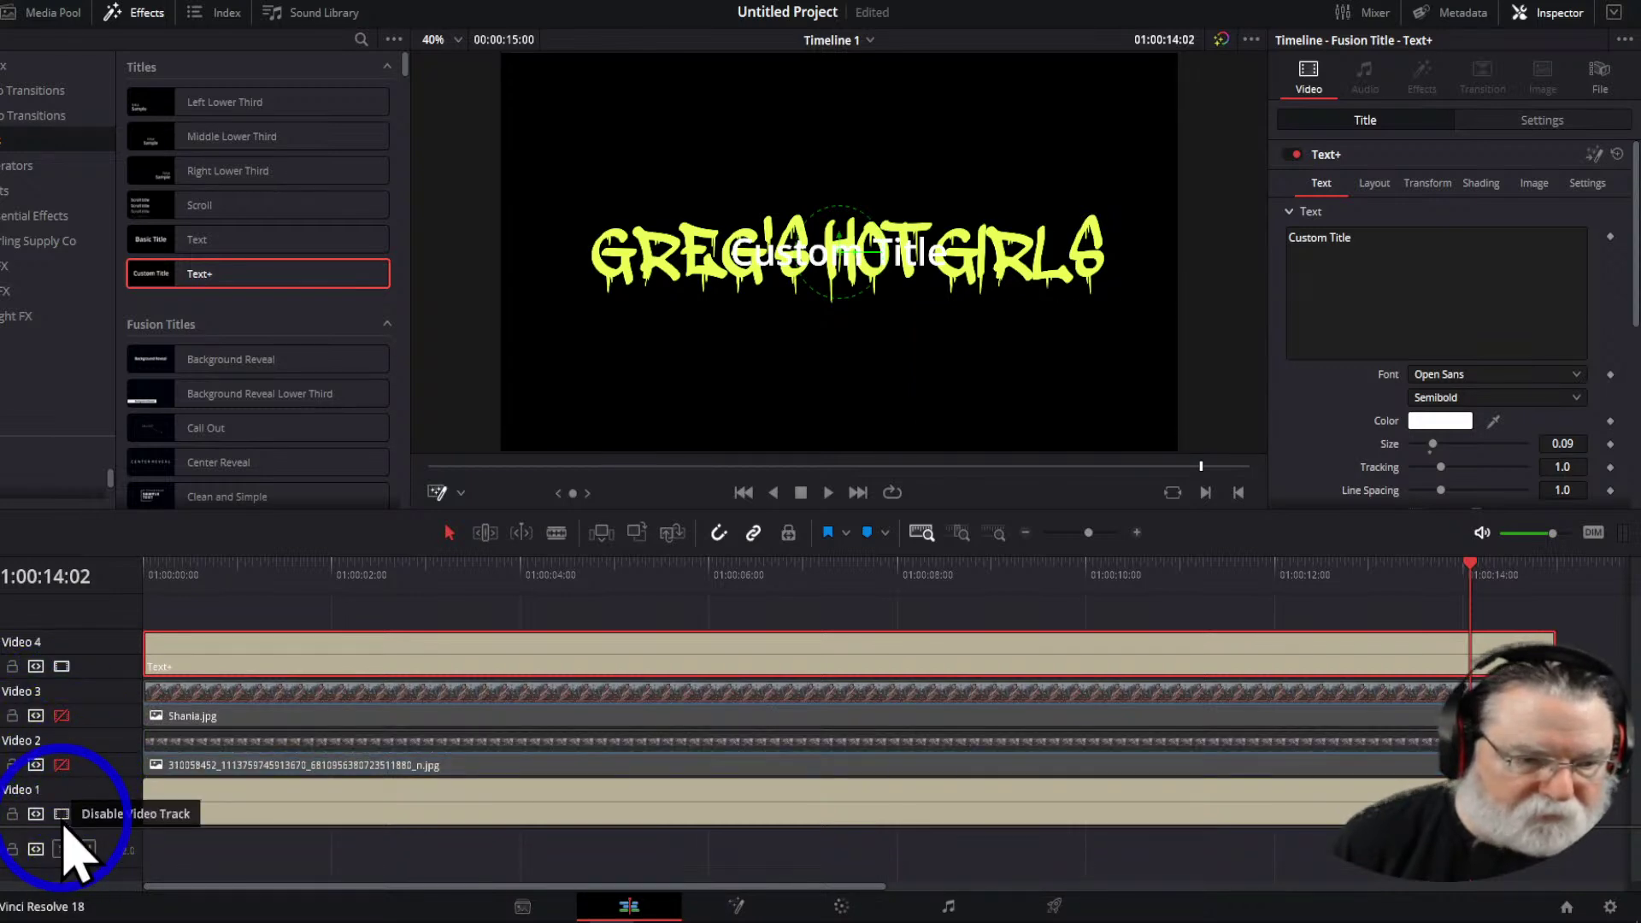
pyautogui.click(63, 819)
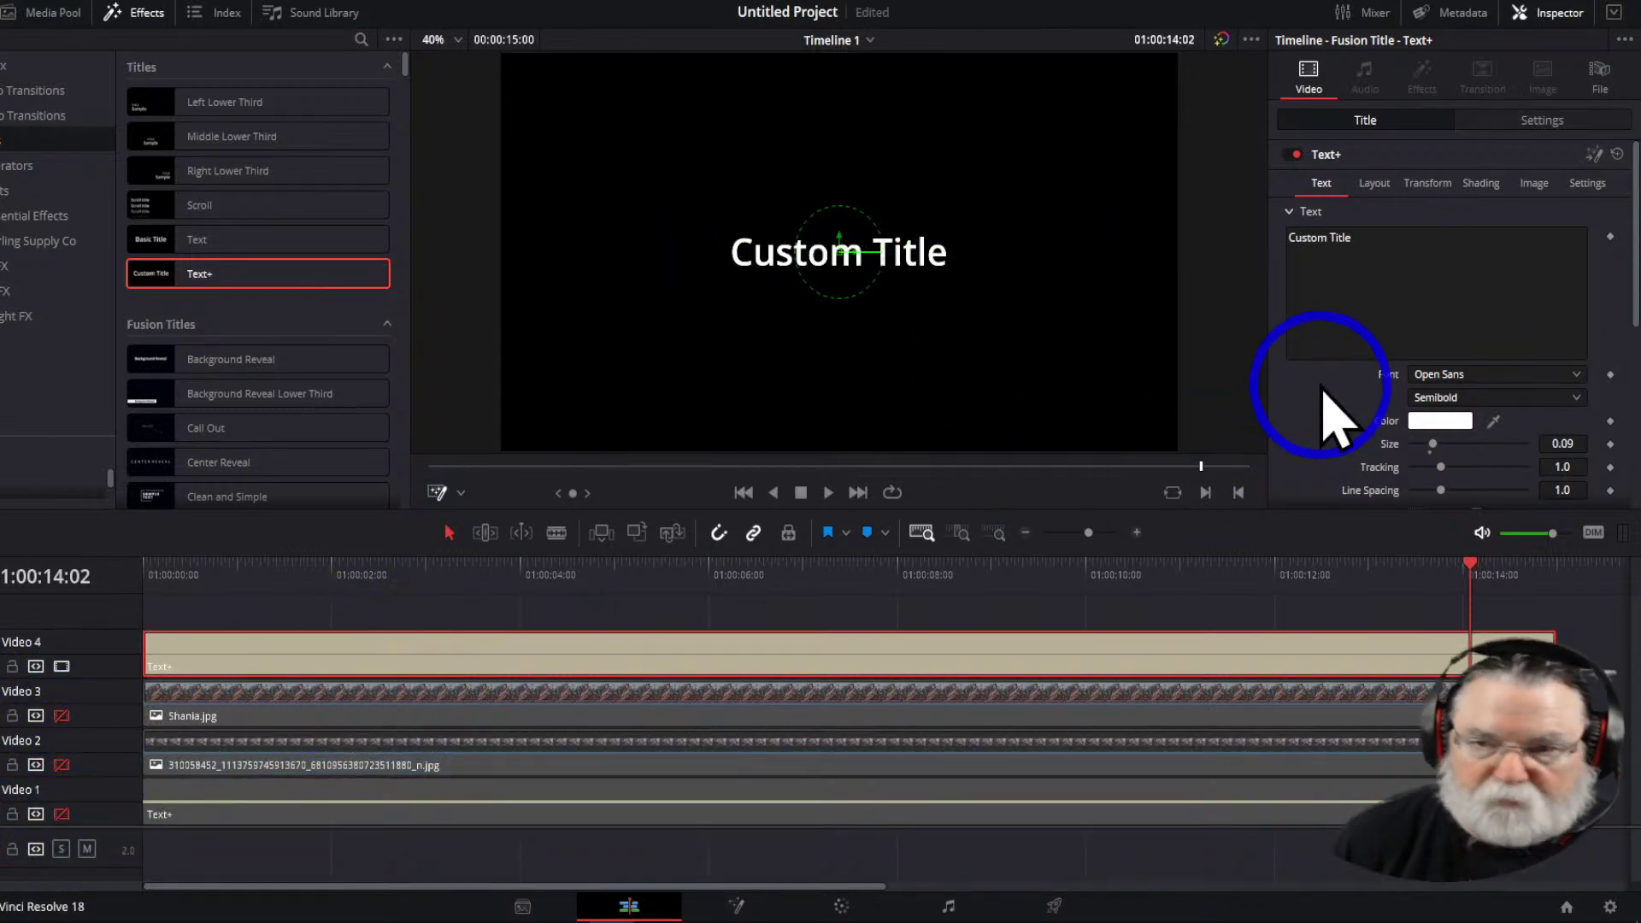
# Replace the default text of the Video 4 title with CALL followed by the person's first name in plural possessive, in capitals
pyautogui.click(1368, 239)
pyautogui.press('BackSpace')
pyautogui.press('BackSpace')
pyautogui.press('BackSpace')
pyautogui.press('BackSpace')
pyautogui.press('BackSpace')
pyautogui.press('BackSpace')
pyautogui.press('BackSpace')
pyautogui.press('BackSpace')
pyautogui.press('BackSpace')
pyautogui.press('BackSpace')
pyautogui.press('BackSpace')
pyautogui.press('BackSpace')
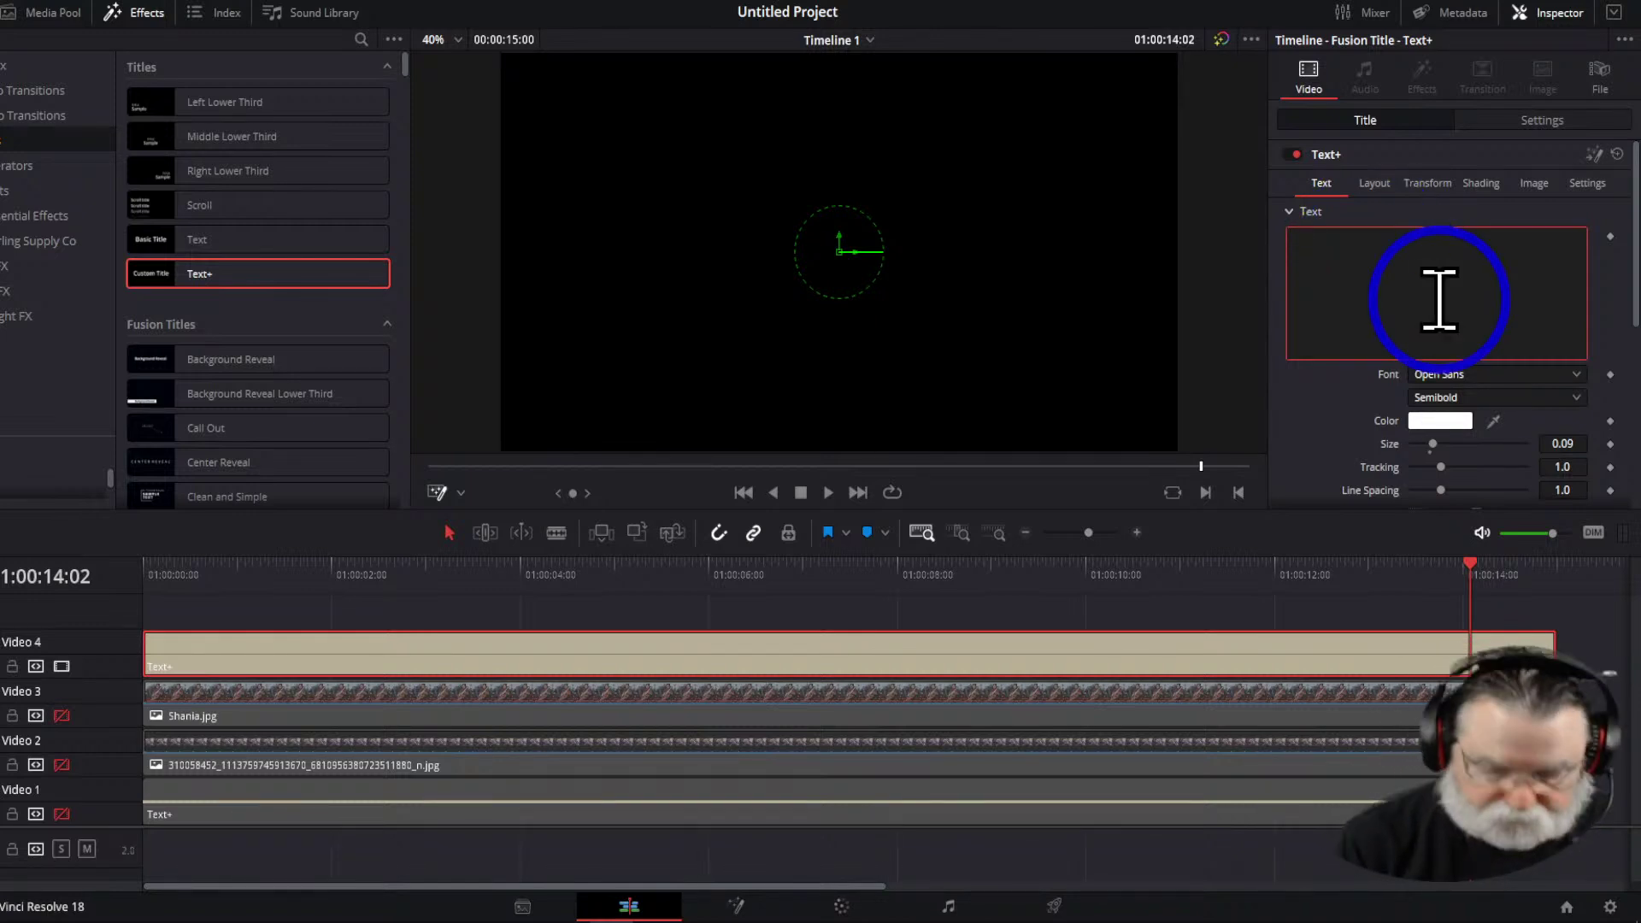
pyautogui.write('CALL ')
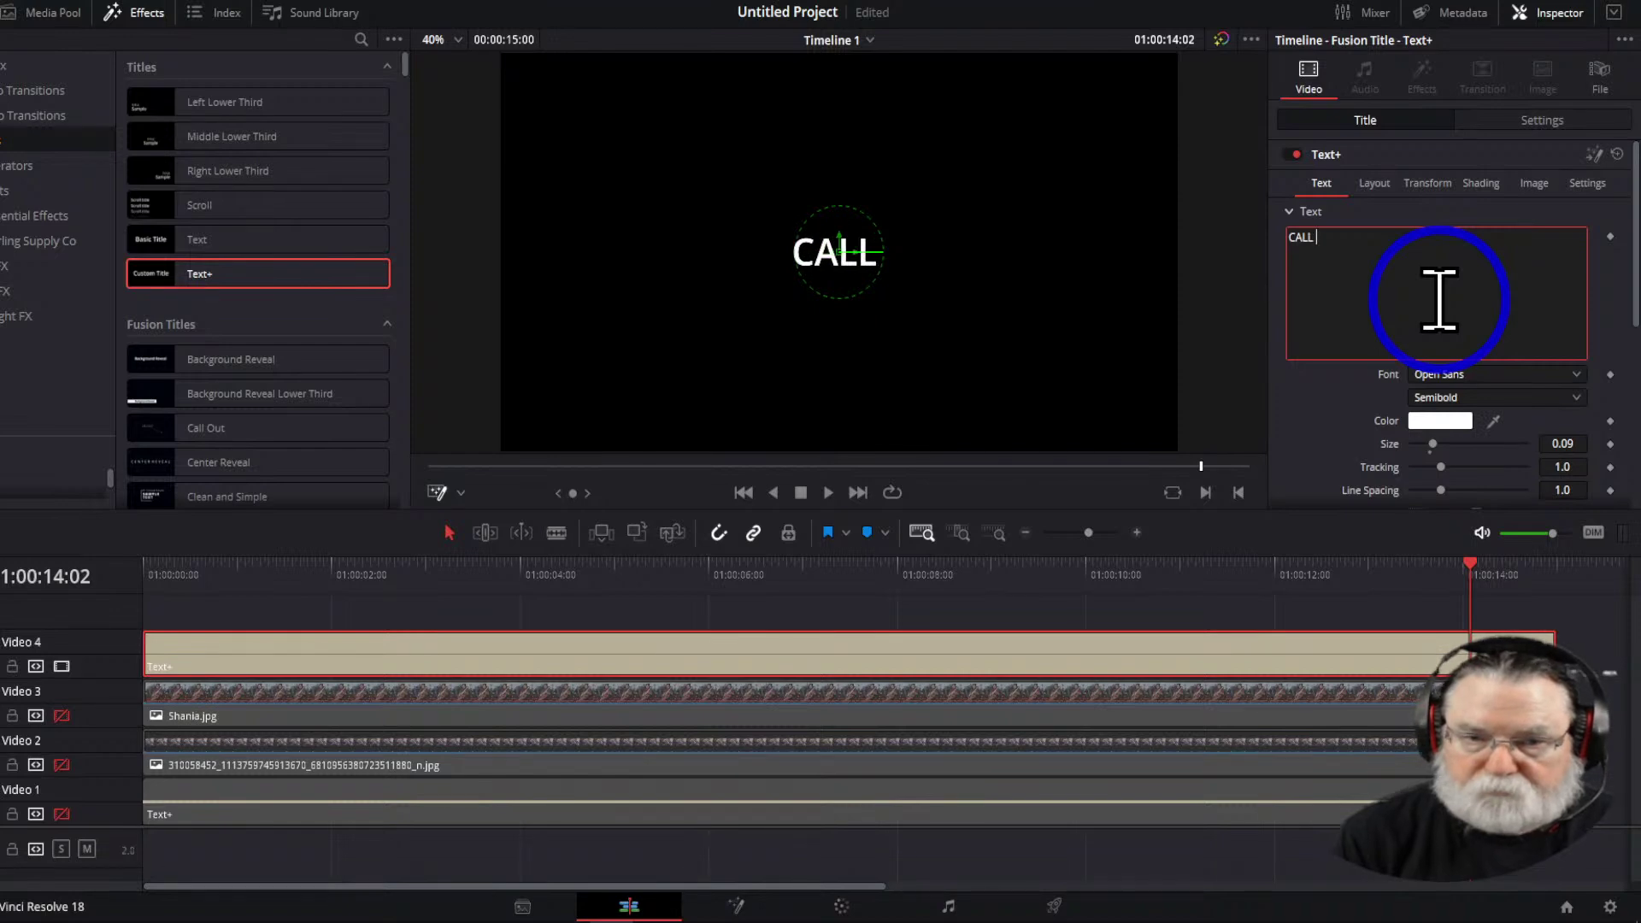
pyautogui.write('GREG')
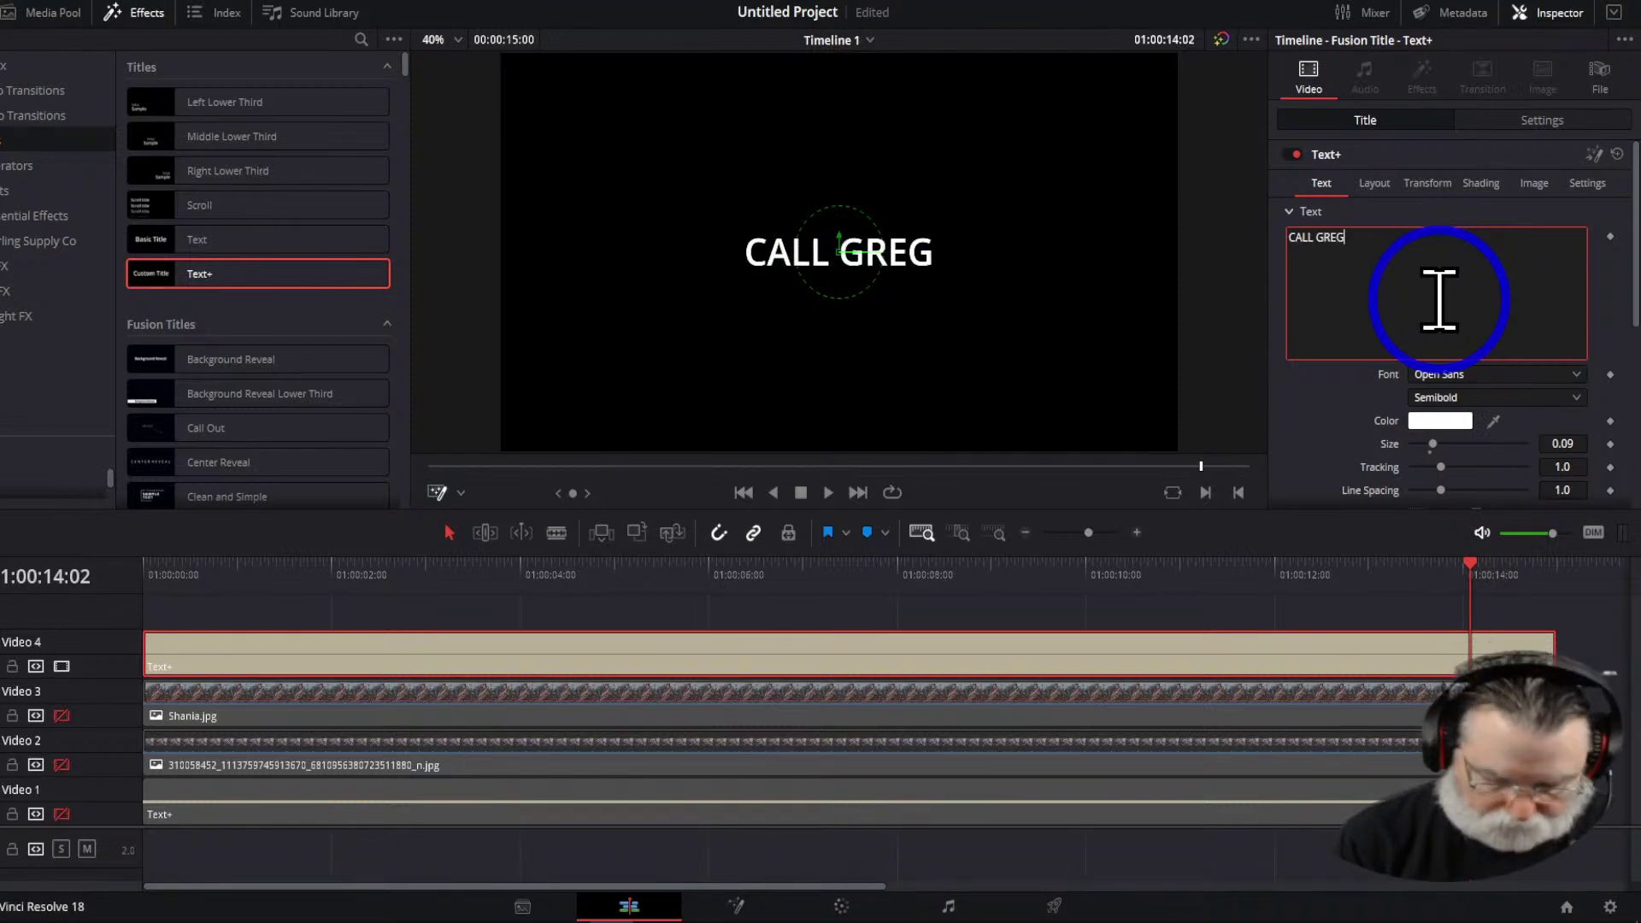
pyautogui.write("'")
pyautogui.press('BackSpace')
pyautogui.write('S')
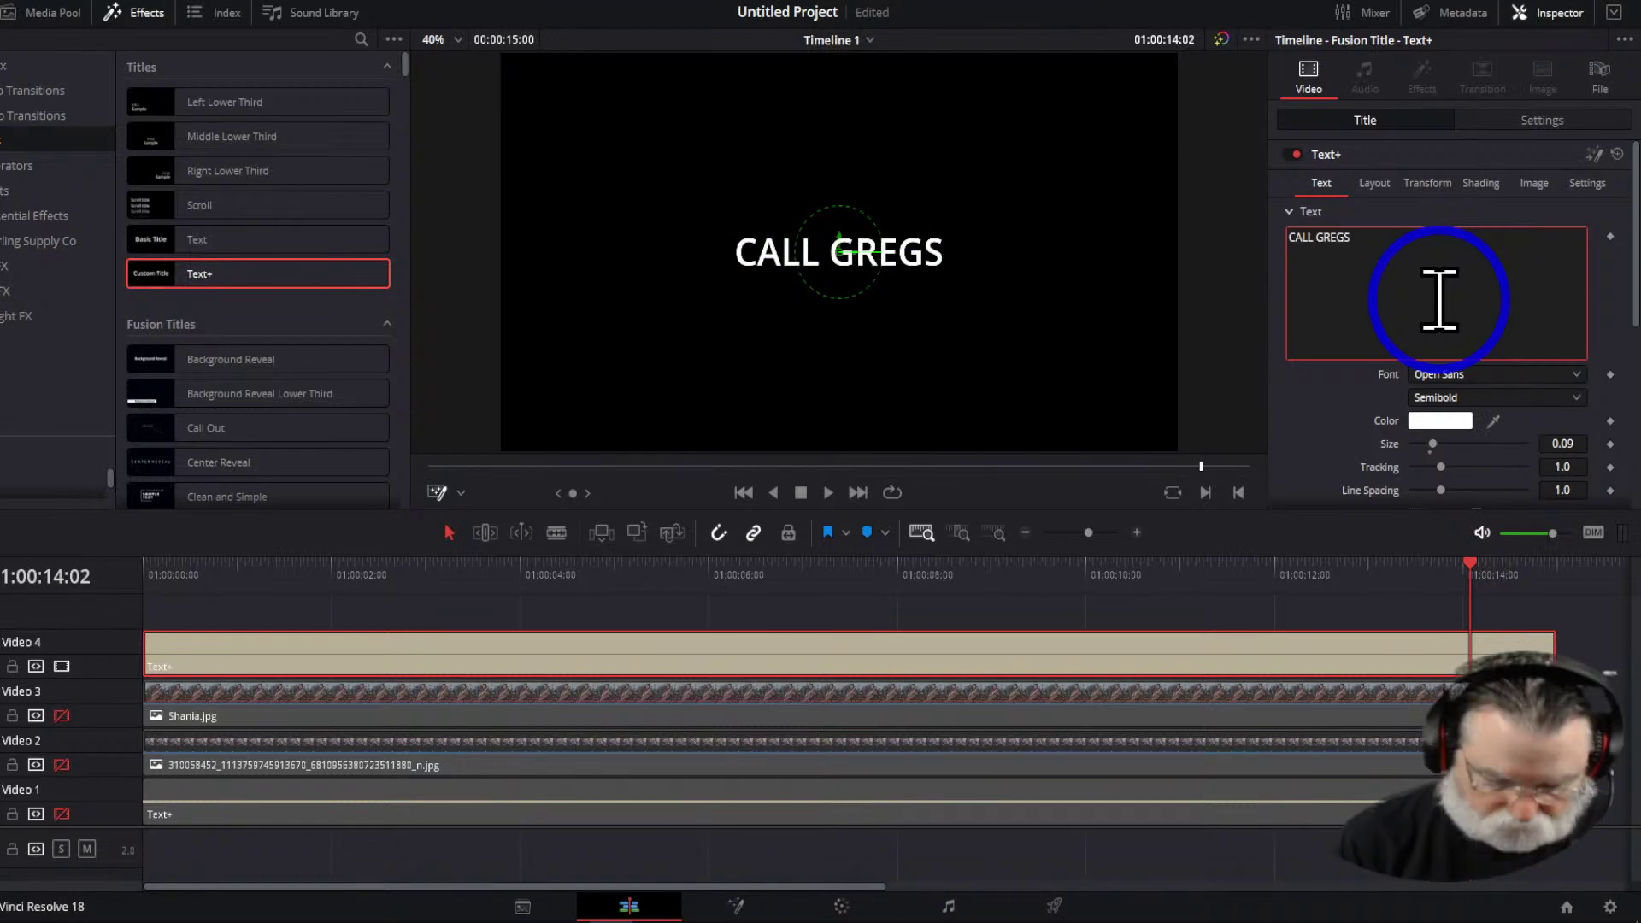
pyautogui.write("'")
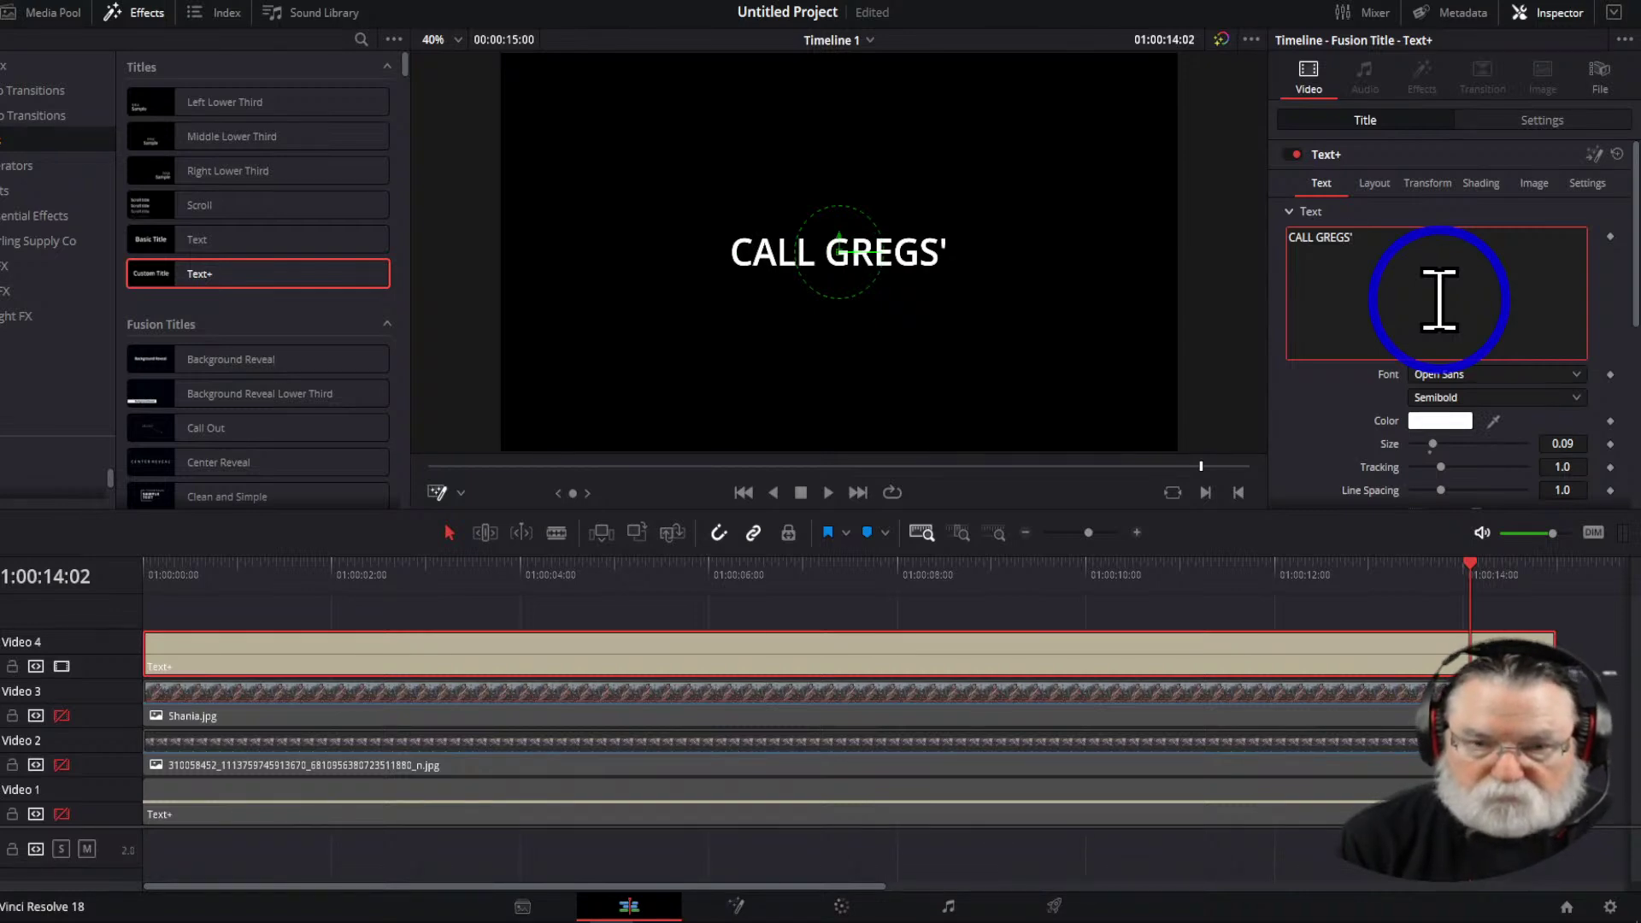
# Add CELL PHONE as the second line and NOW! ! ! as the third line of the title text
pyautogui.press('Return')
pyautogui.write('CELL PHO')
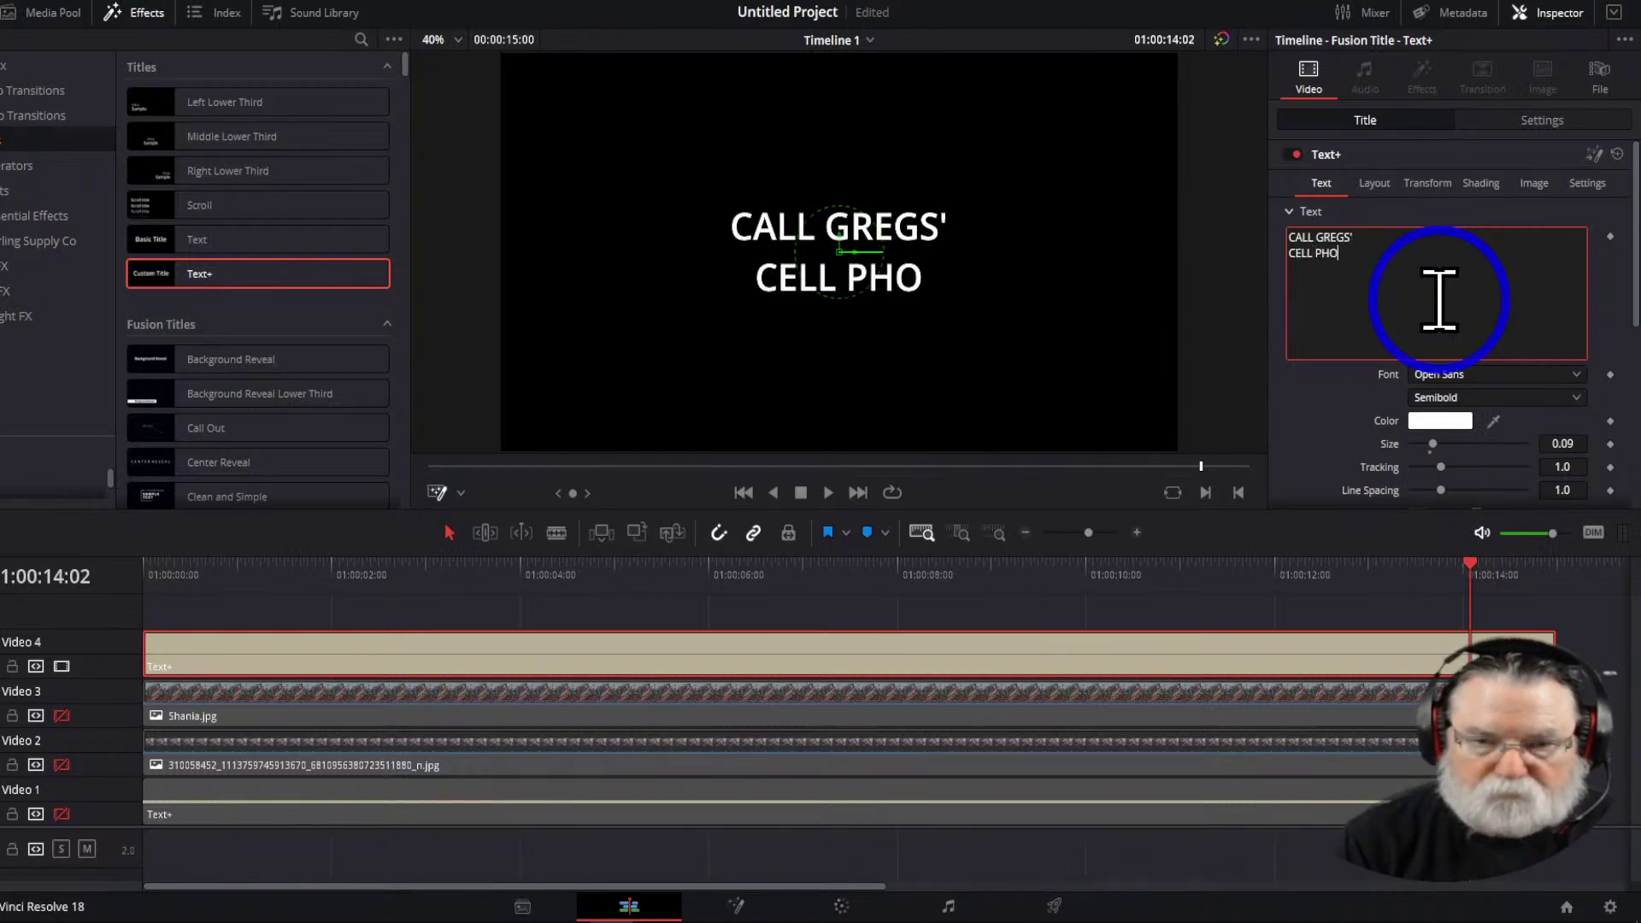
pyautogui.write('NE NW')
pyautogui.press('BackSpace')
pyautogui.press('BackSpace')
pyautogui.press('BackSpace')
pyautogui.press('Return')
pyautogui.write('NO')
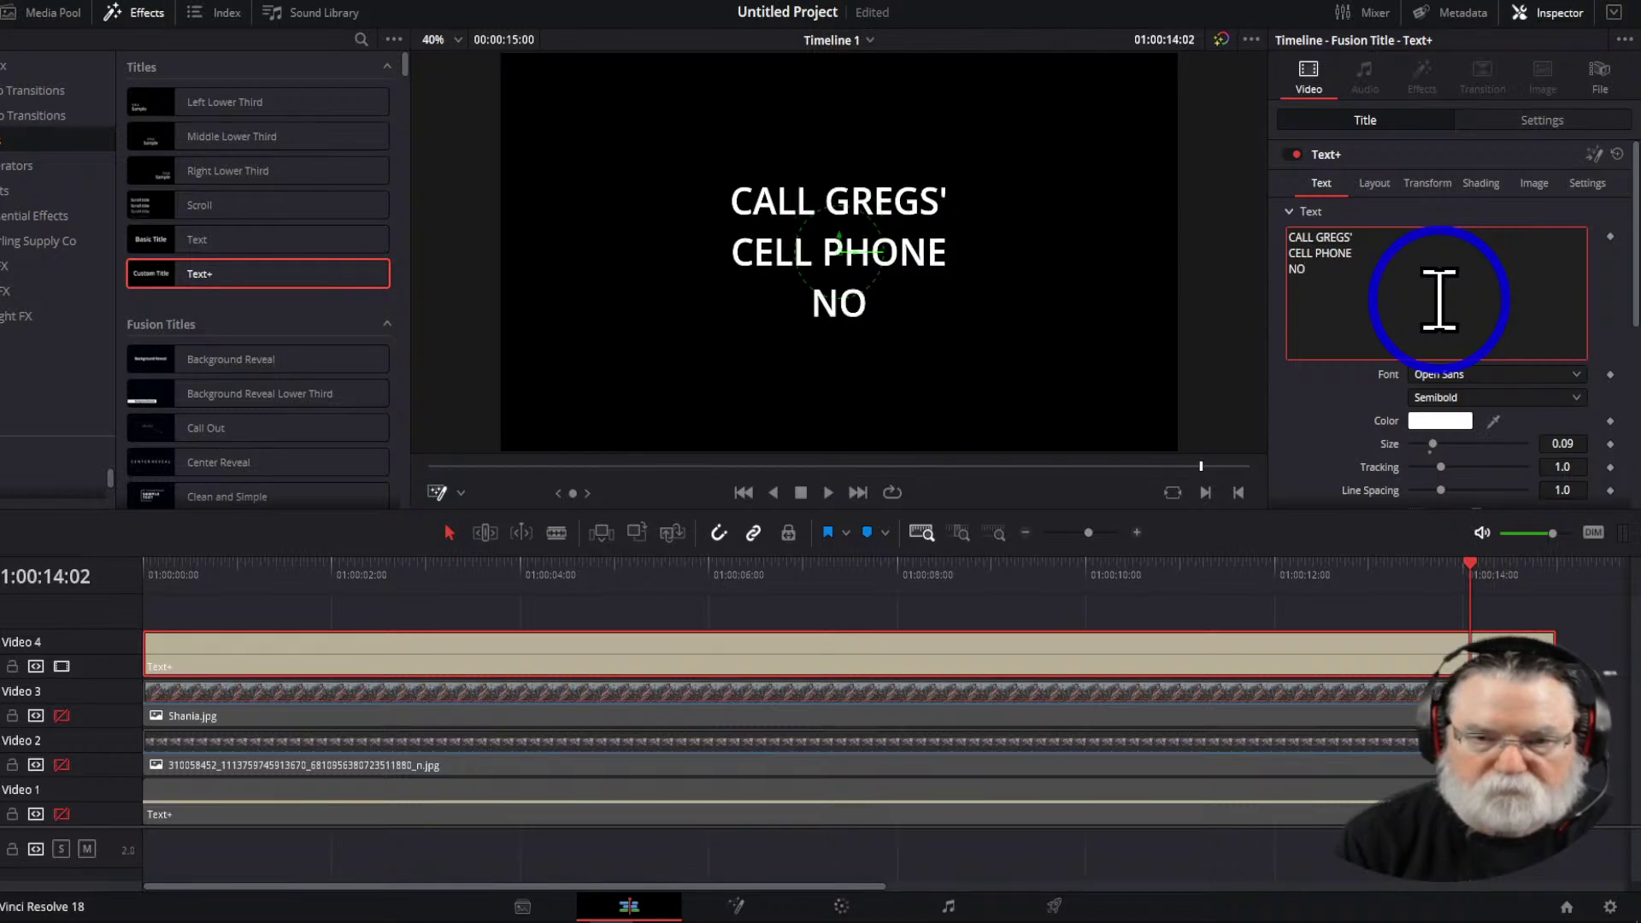
pyautogui.write('W')
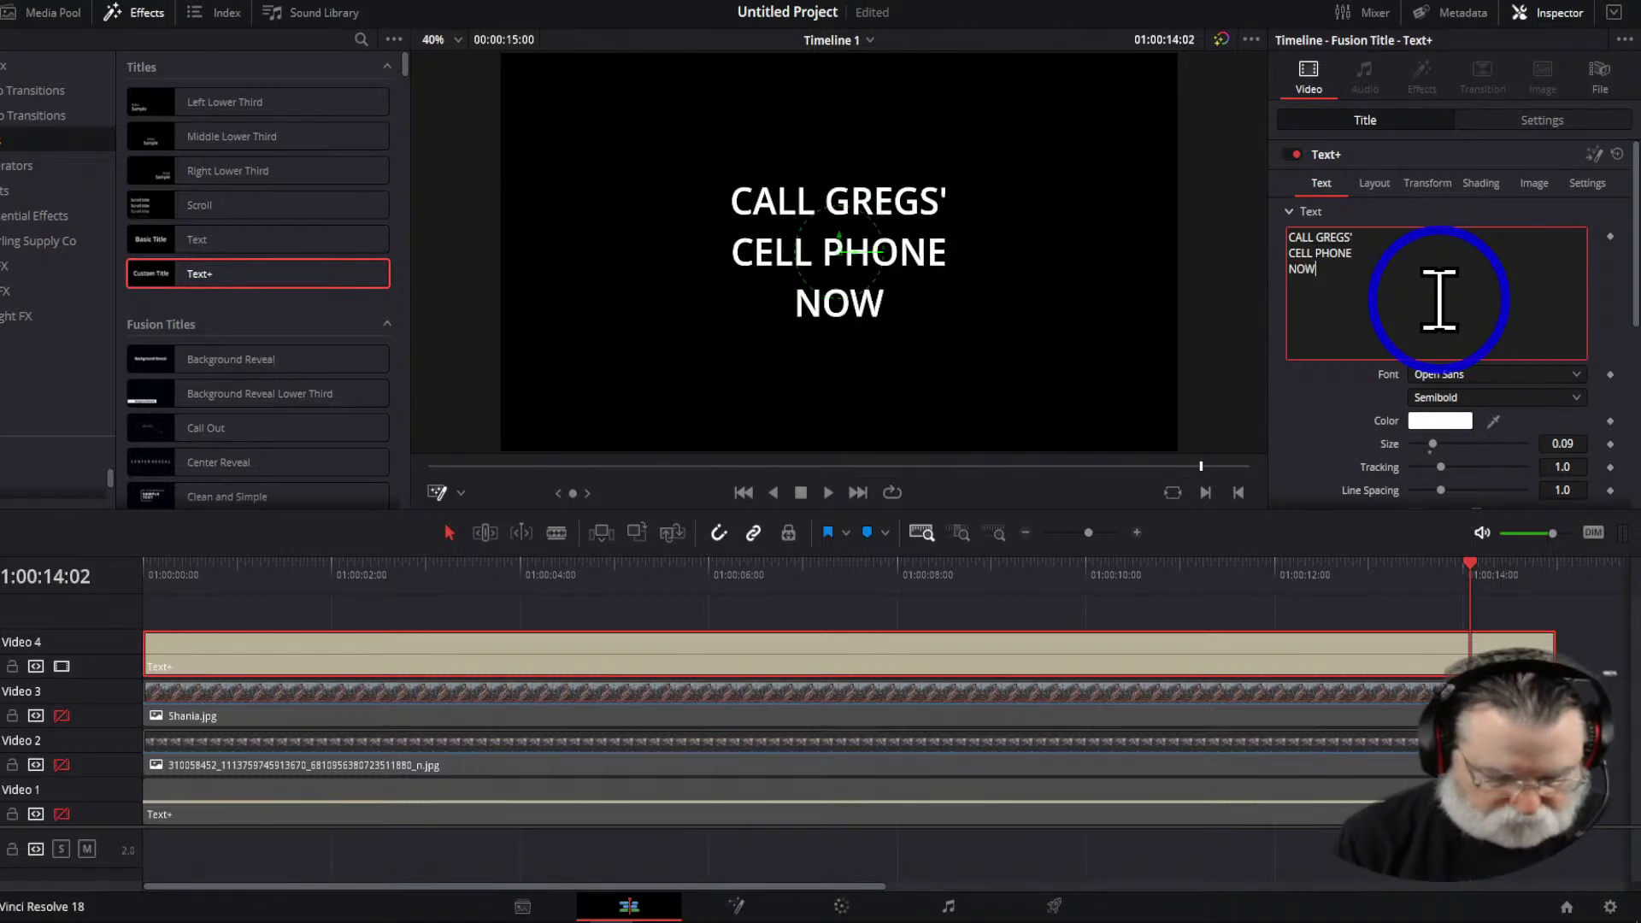
pyautogui.write('! ')
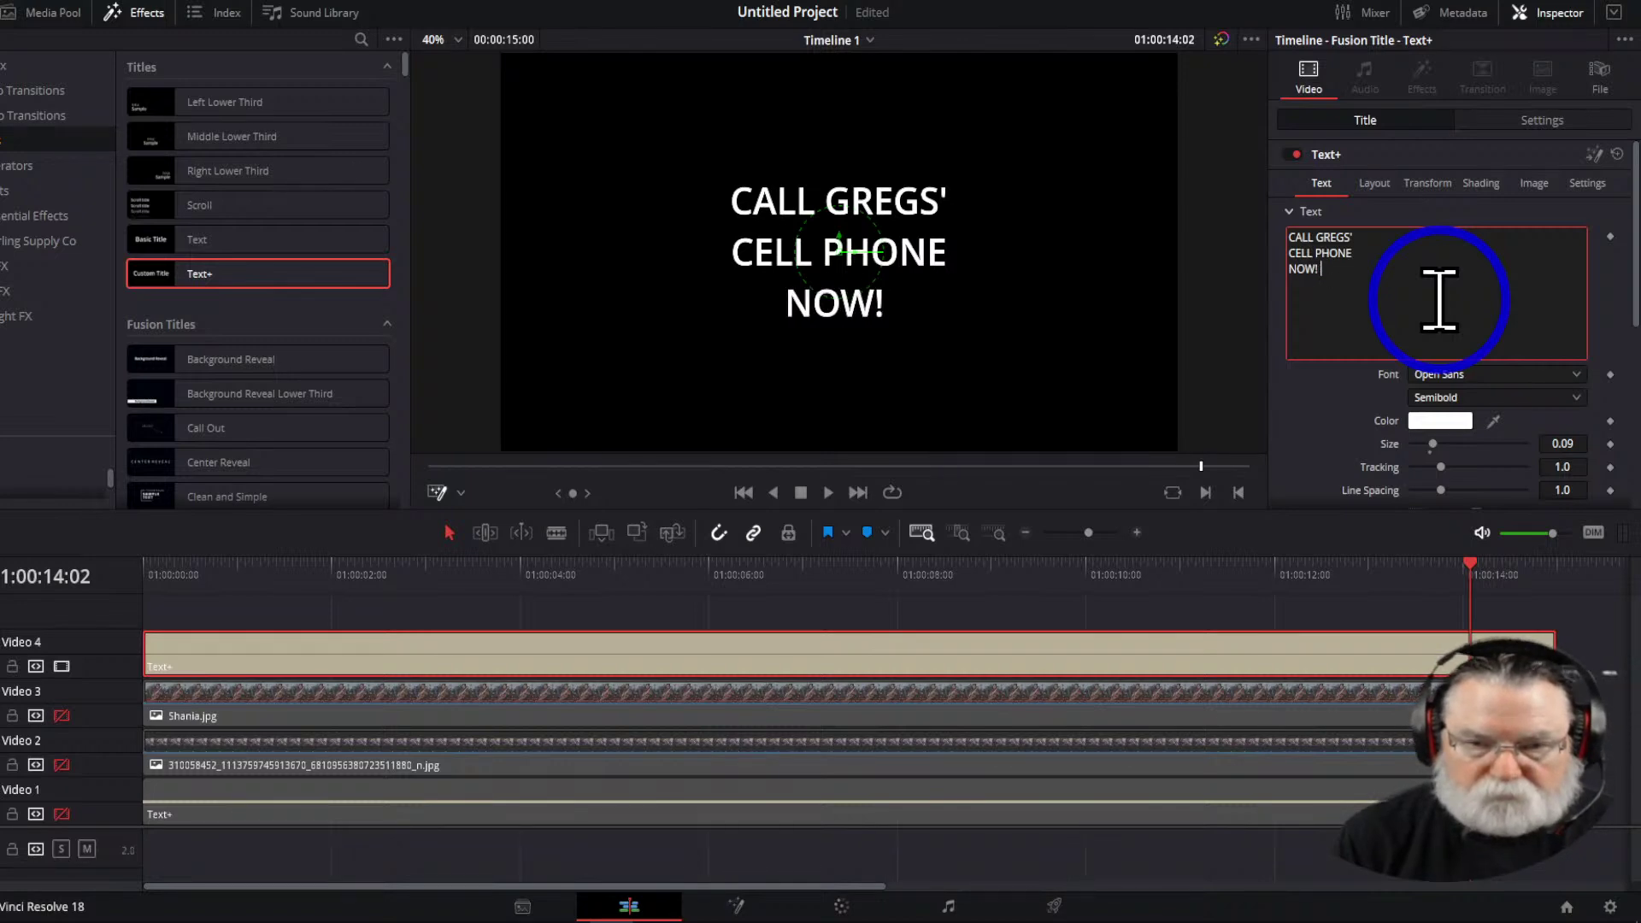
pyautogui.write('! !')
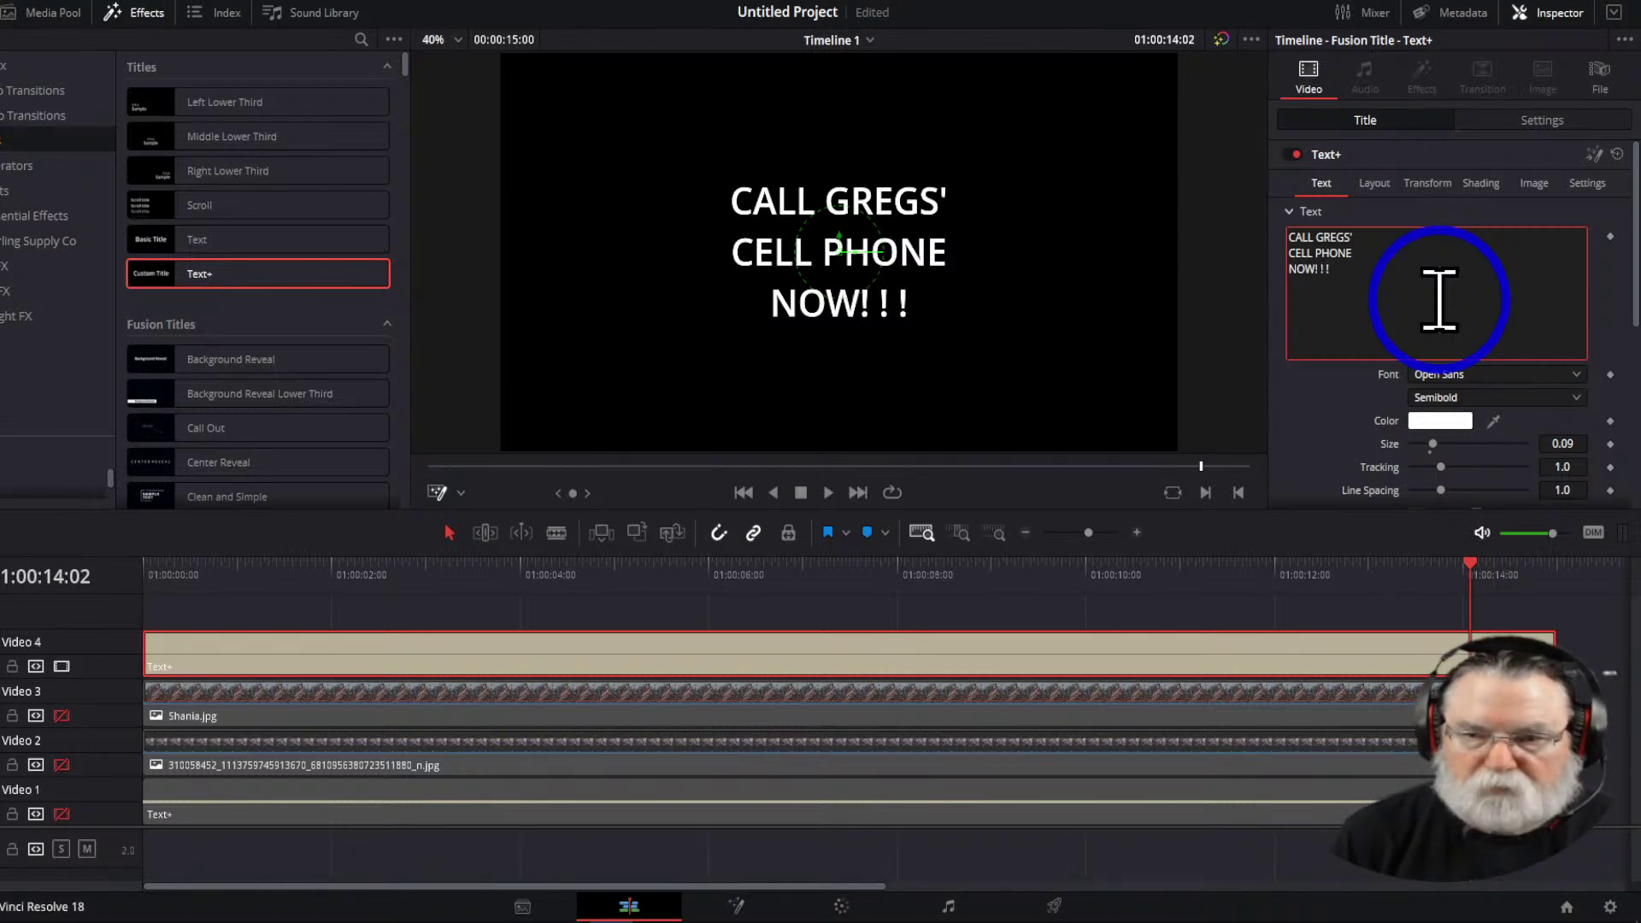
# Change the title's font to Grinched 2.0
pyautogui.click(1575, 378)
pyautogui.scroll(3, 1452, 479)
pyautogui.scroll(3, 1442, 451)
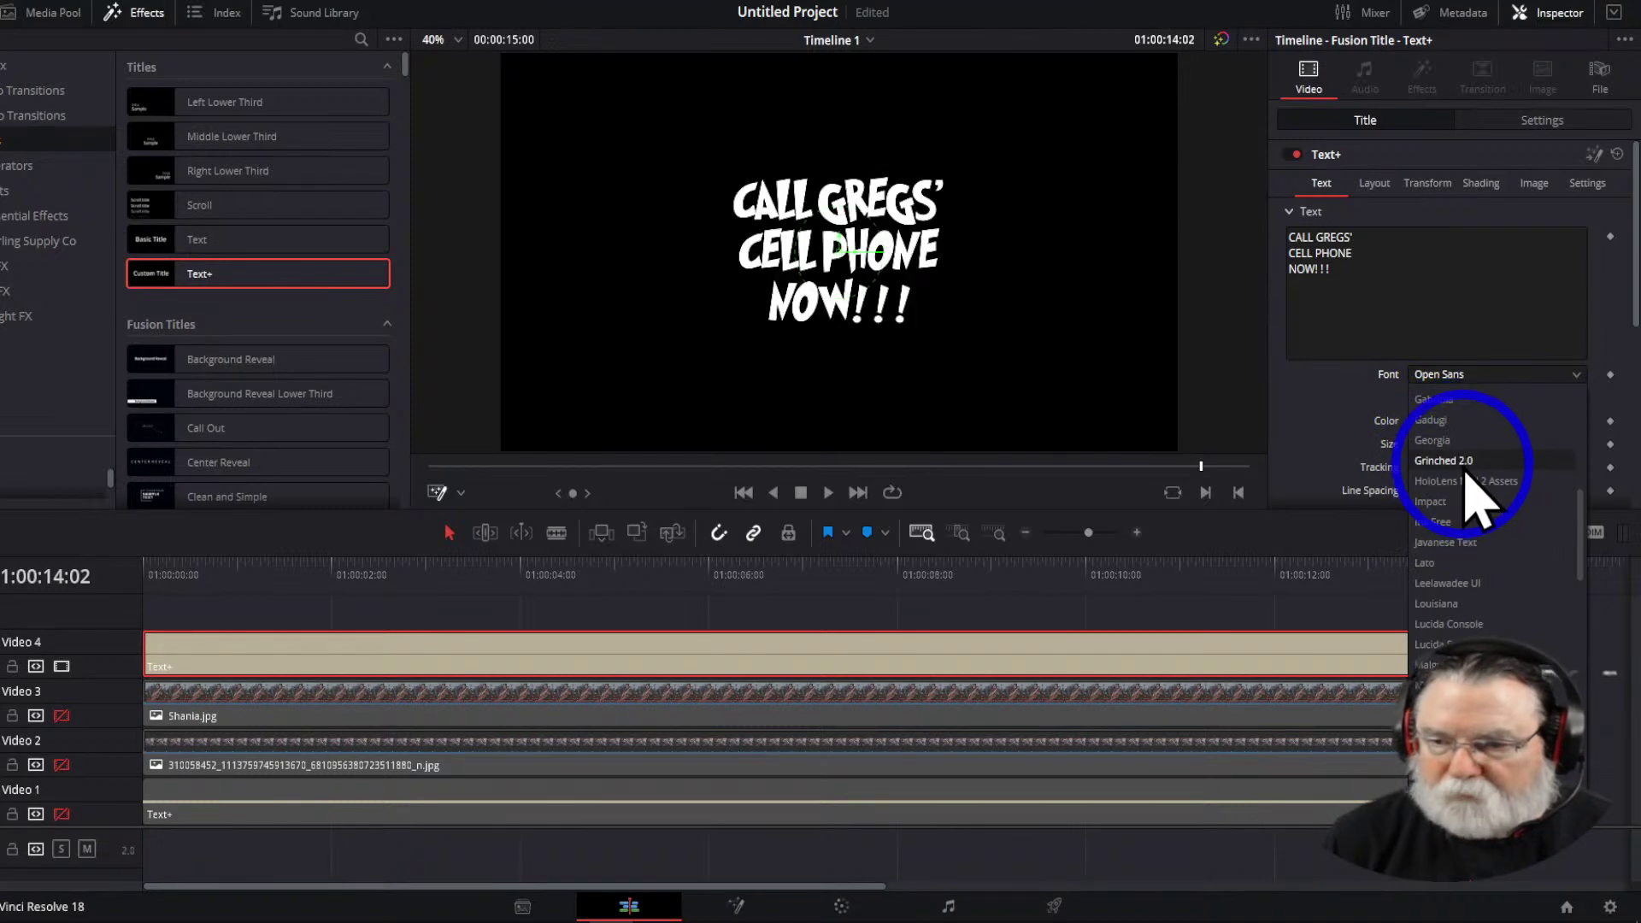
pyautogui.click(1463, 466)
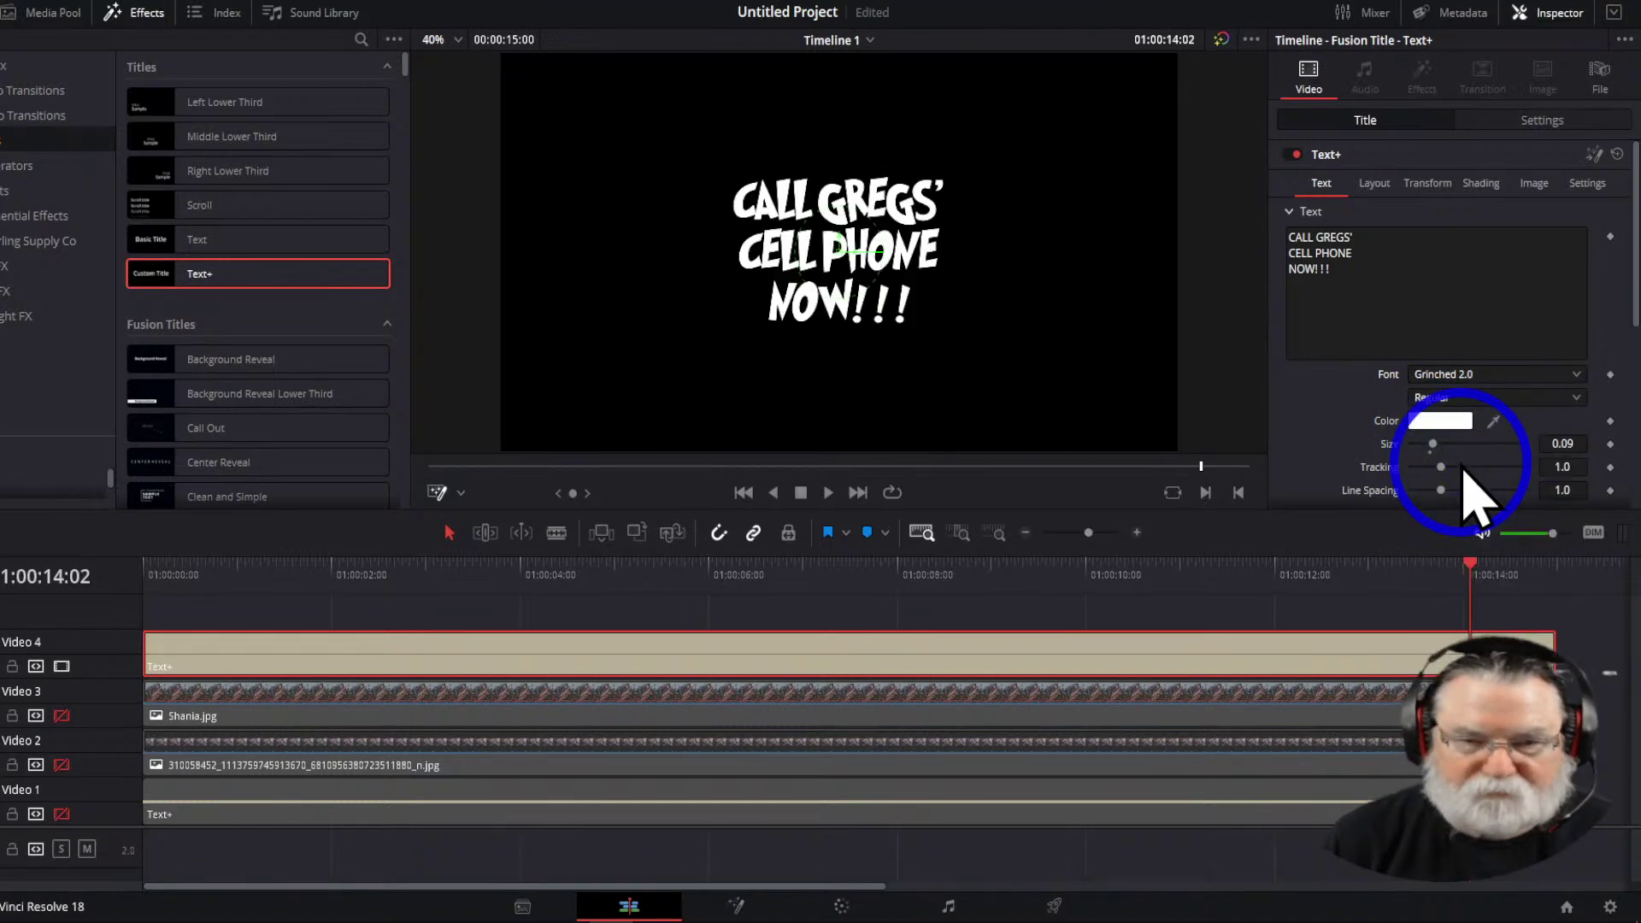
# Set the title's text color to bright green, #6cff10
pyautogui.click(1433, 423)
pyautogui.moveTo(849, 255); pyautogui.dragTo(327, 311)
pyautogui.click(331, 310)
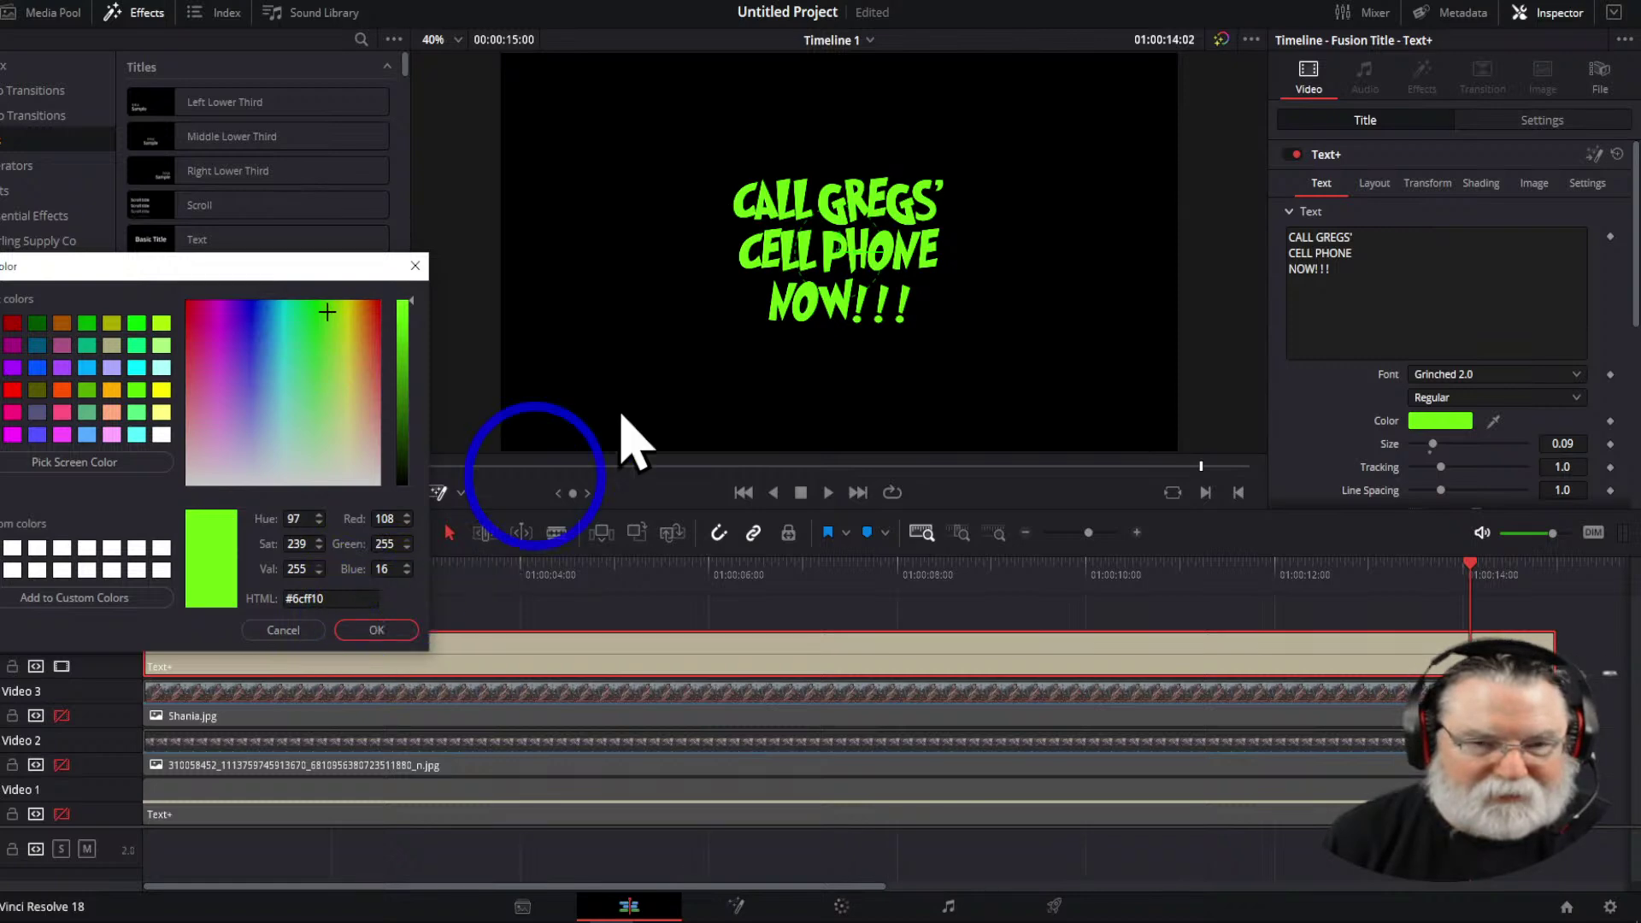
pyautogui.click(376, 631)
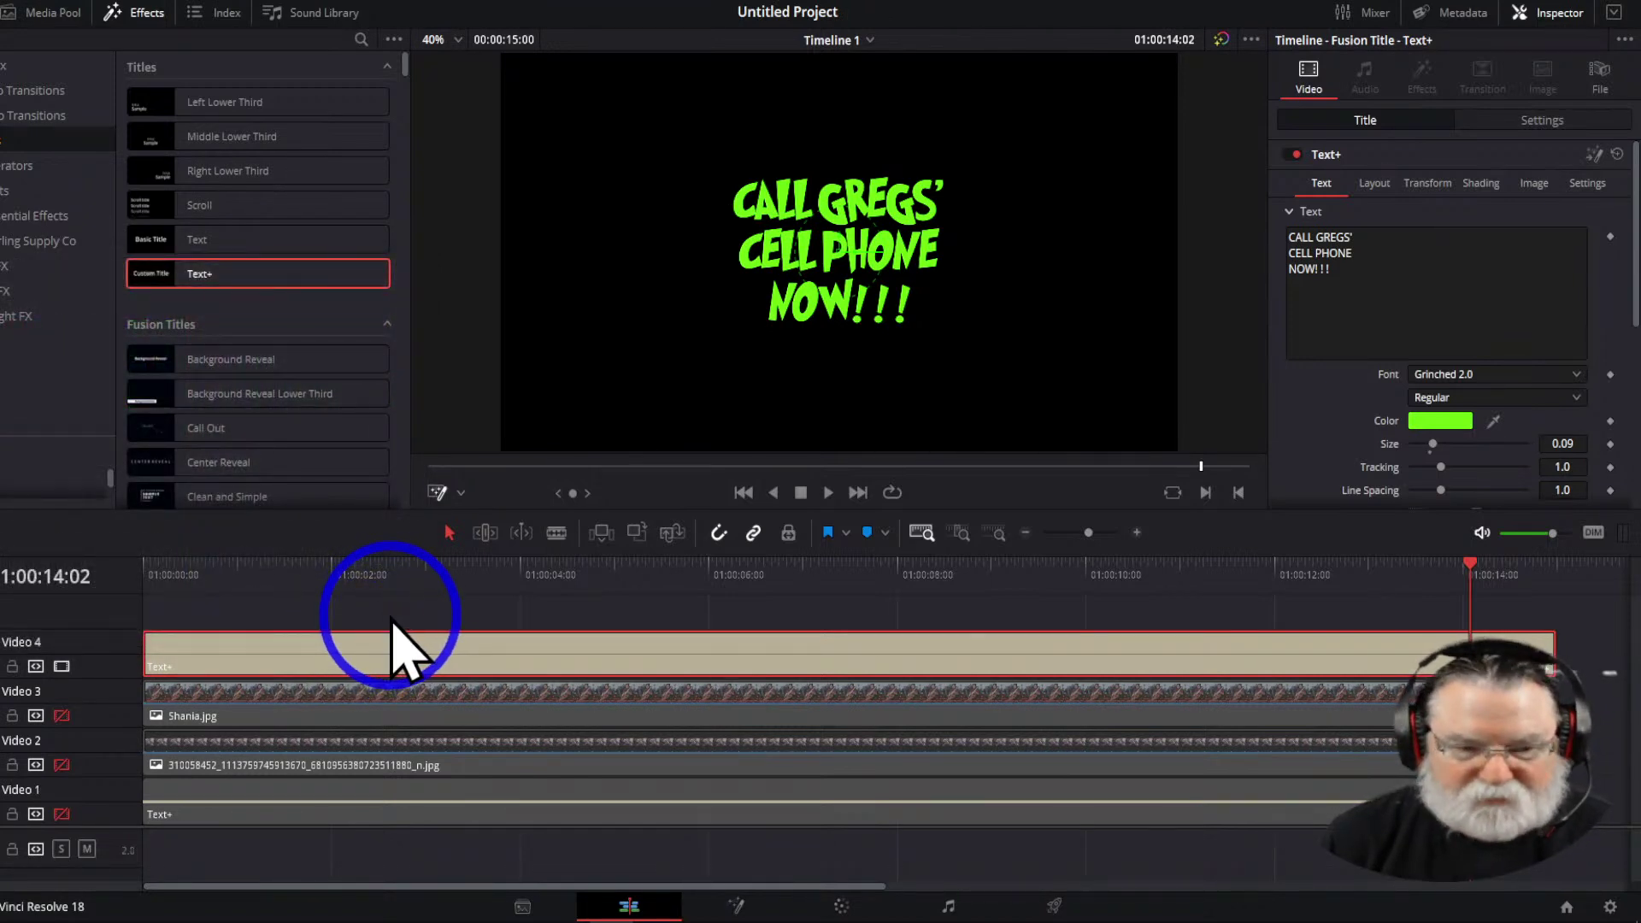
# Re-enable the Video 3, Video 2 and Video 1 tracks
pyautogui.click(62, 718)
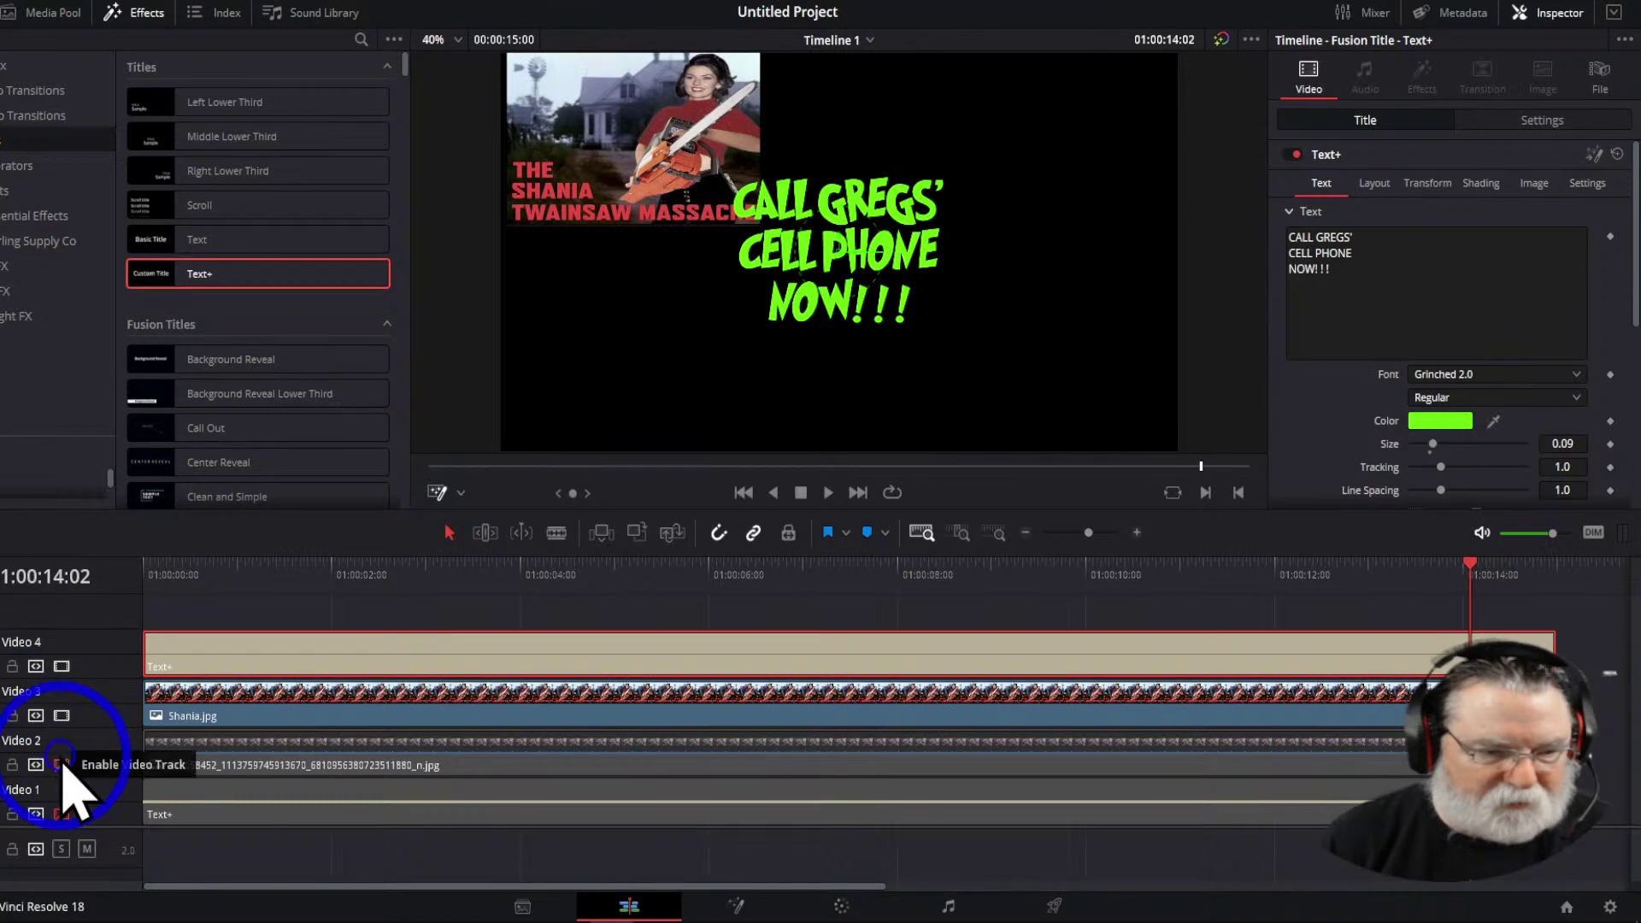
pyautogui.click(62, 763)
pyautogui.click(62, 813)
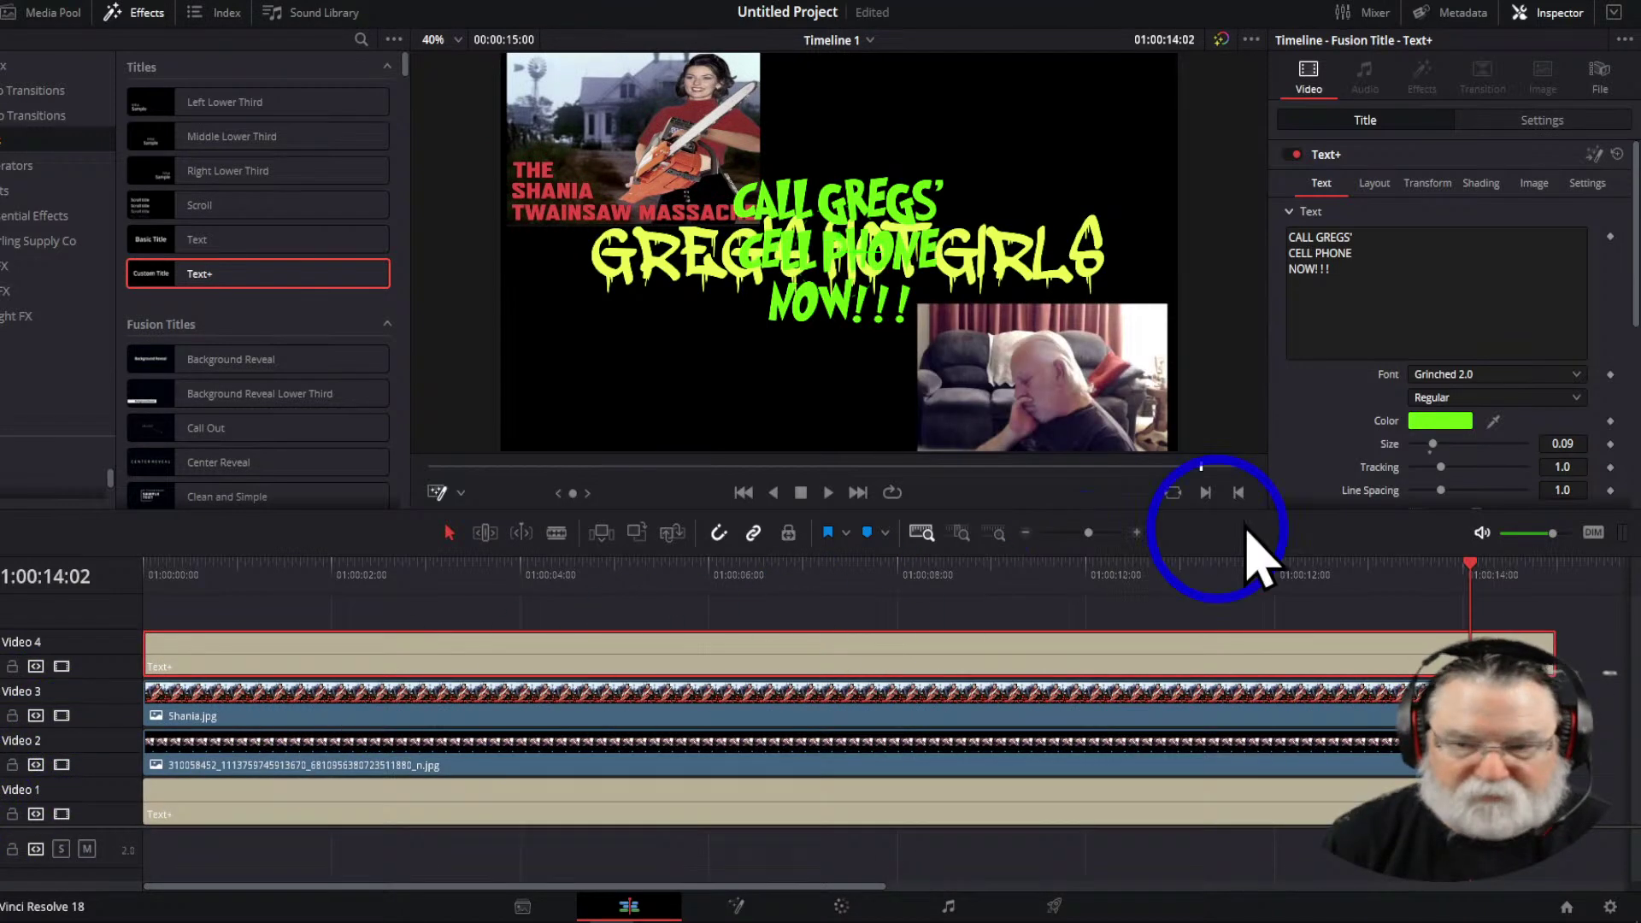
# Preview the first seconds of the composition from the timeline start with the green title and all tracks enabled
pyautogui.moveTo(1470, 569); pyautogui.dragTo(141, 582)
pyautogui.press('space')
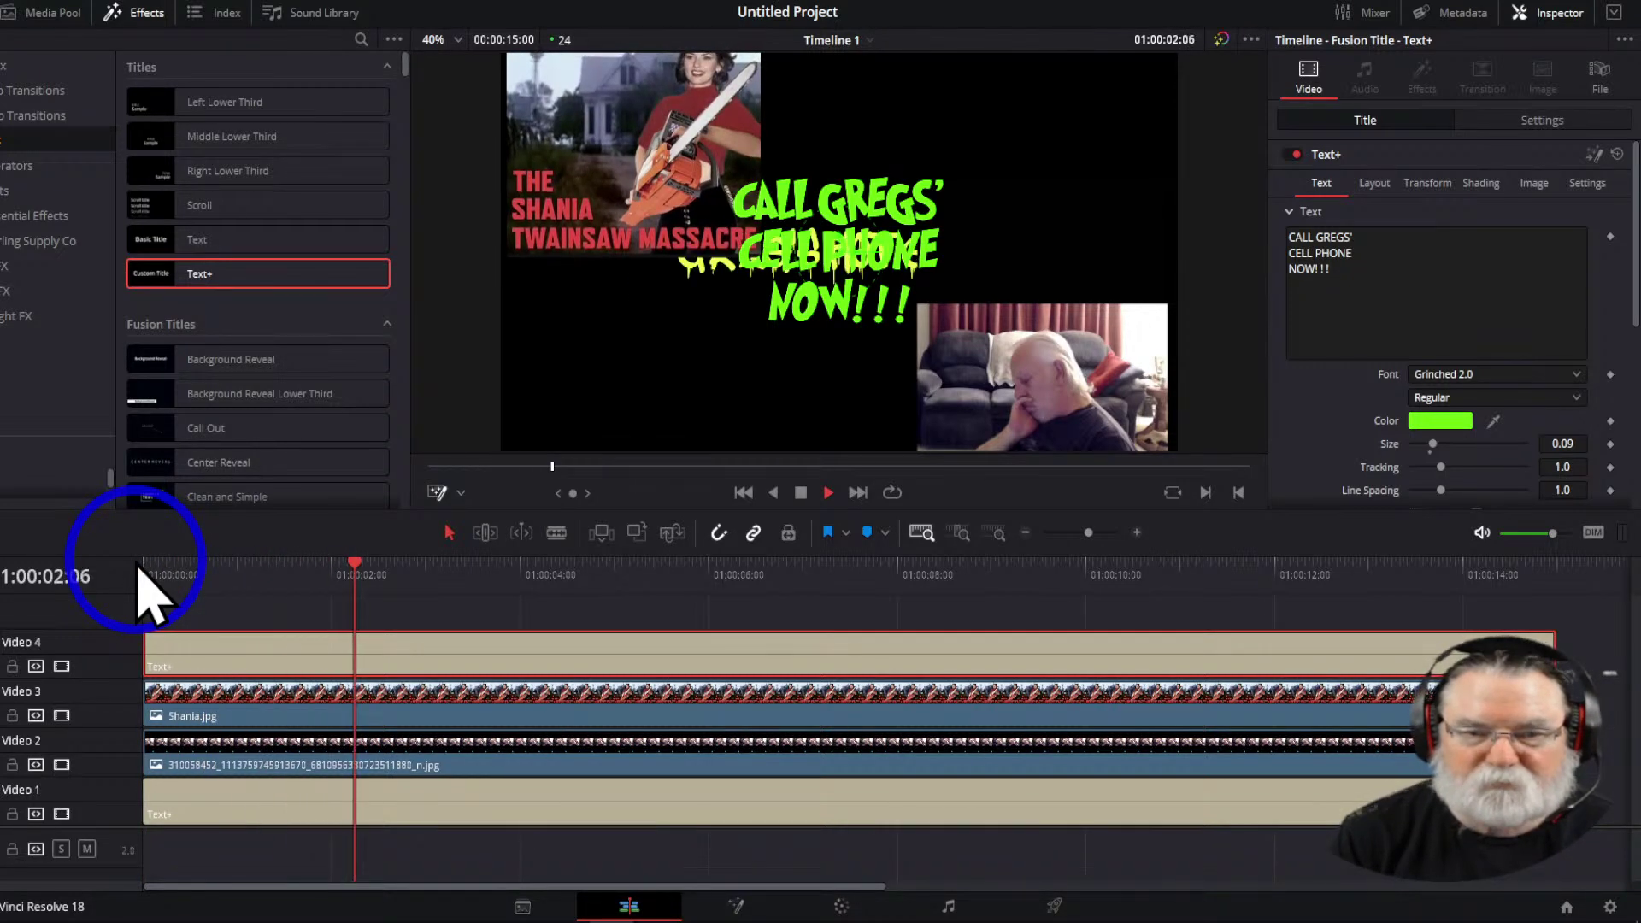
pyautogui.press('space')
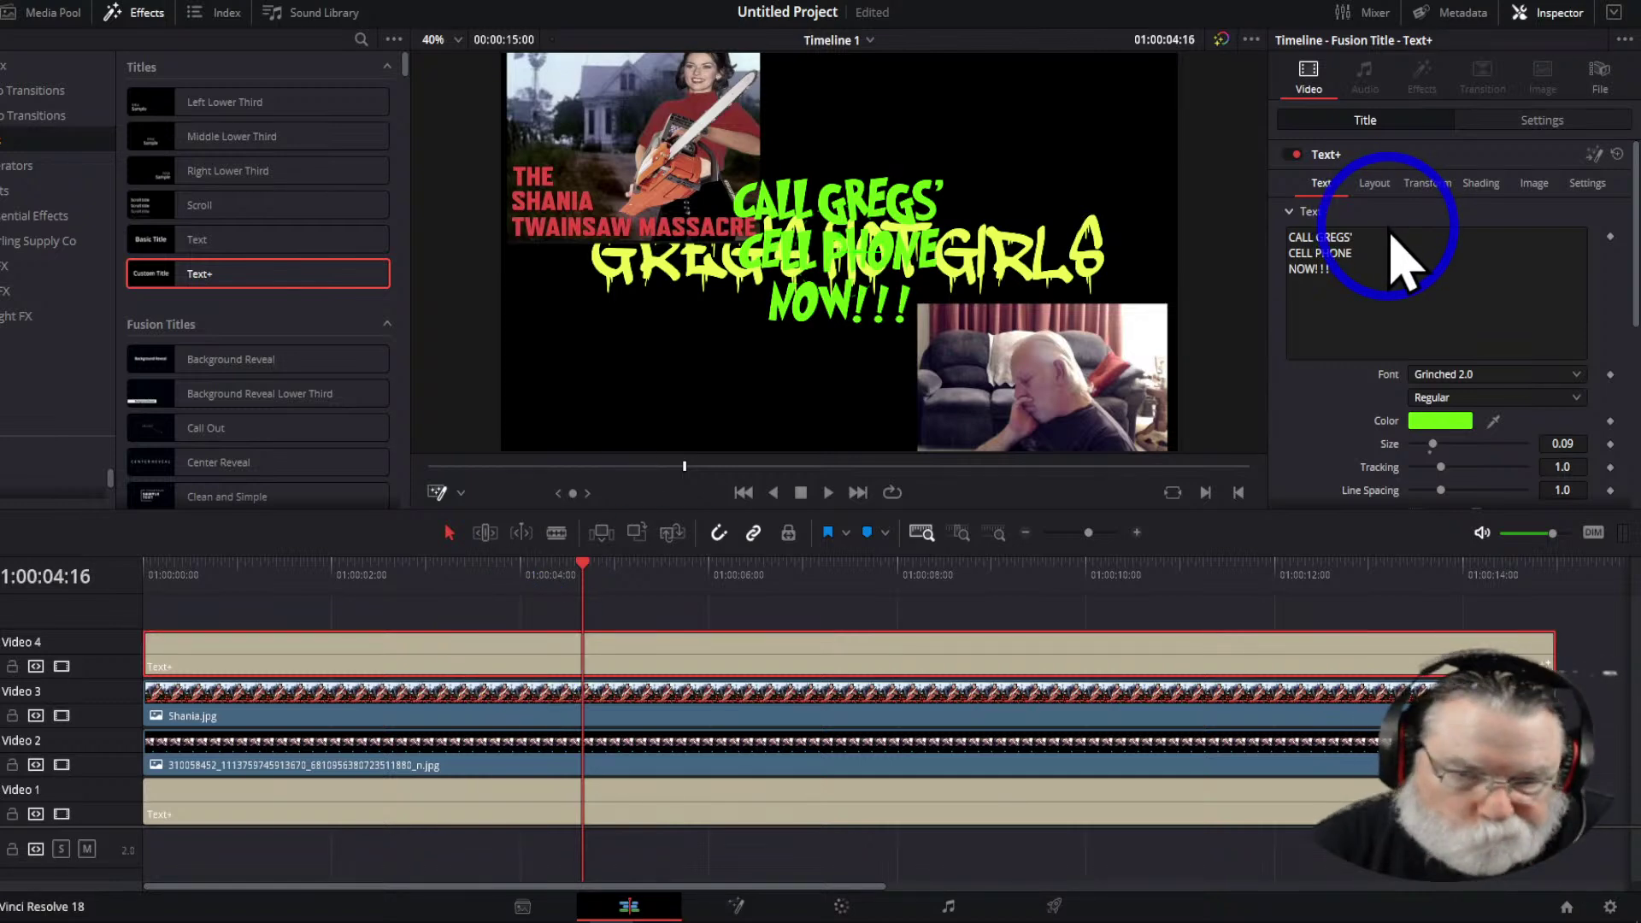
# Move the green title's layout center to X 0.195, Y 0.209 and play the composition from the timeline start
pyautogui.click(1373, 183)
pyautogui.moveTo(1449, 258); pyautogui.dragTo(1190, 274)
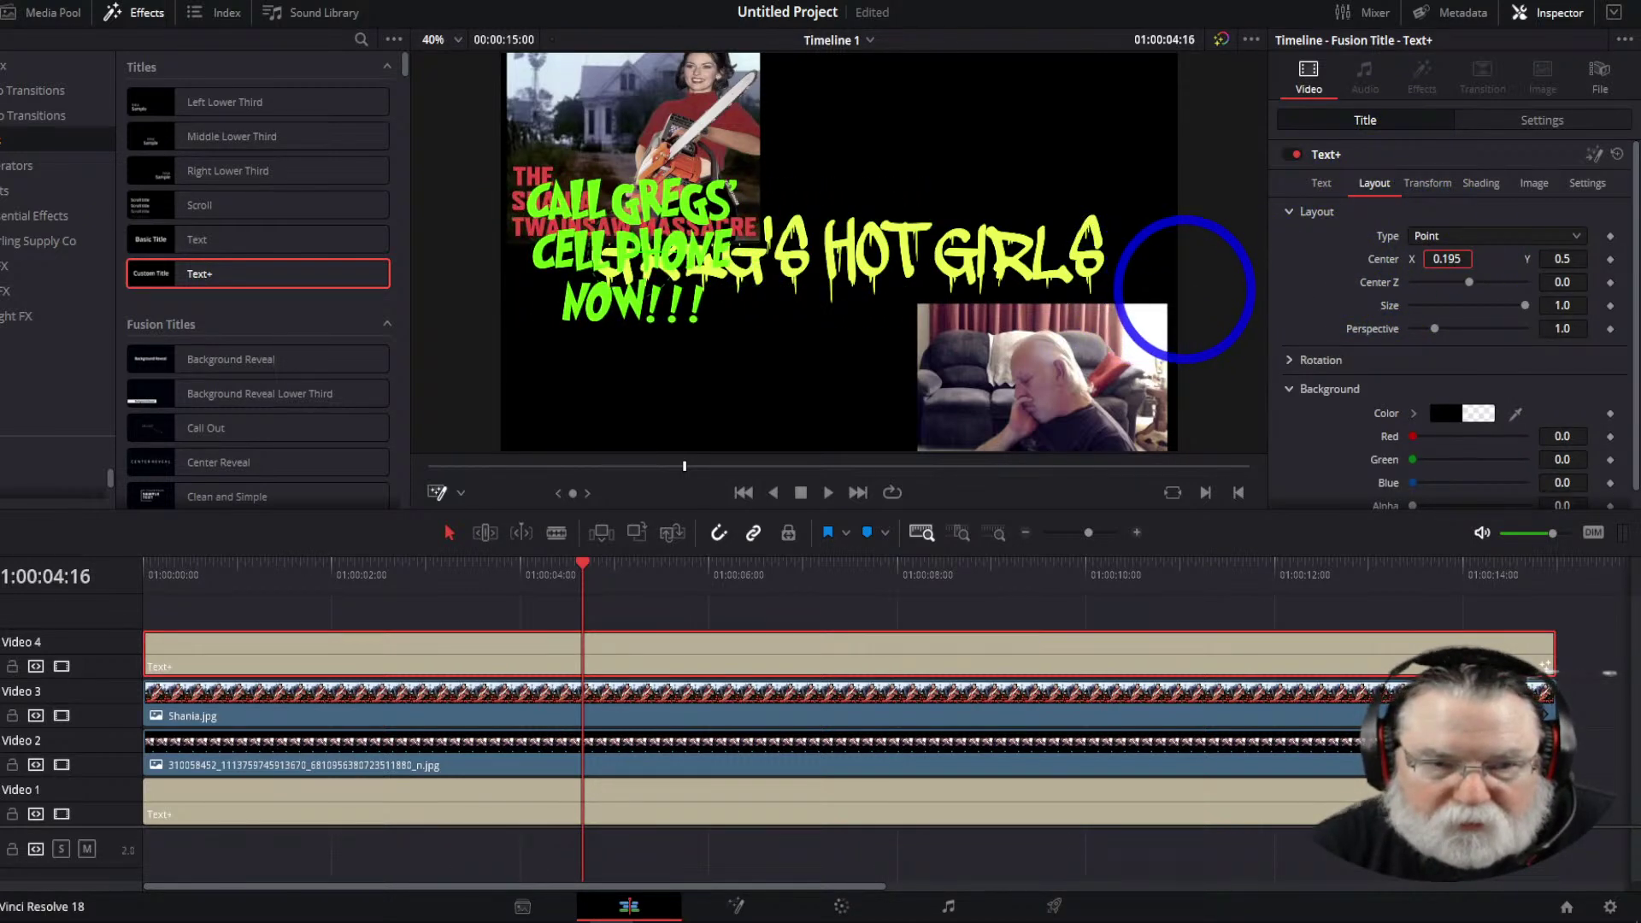
pyautogui.moveTo(1575, 254); pyautogui.dragTo(1311, 264)
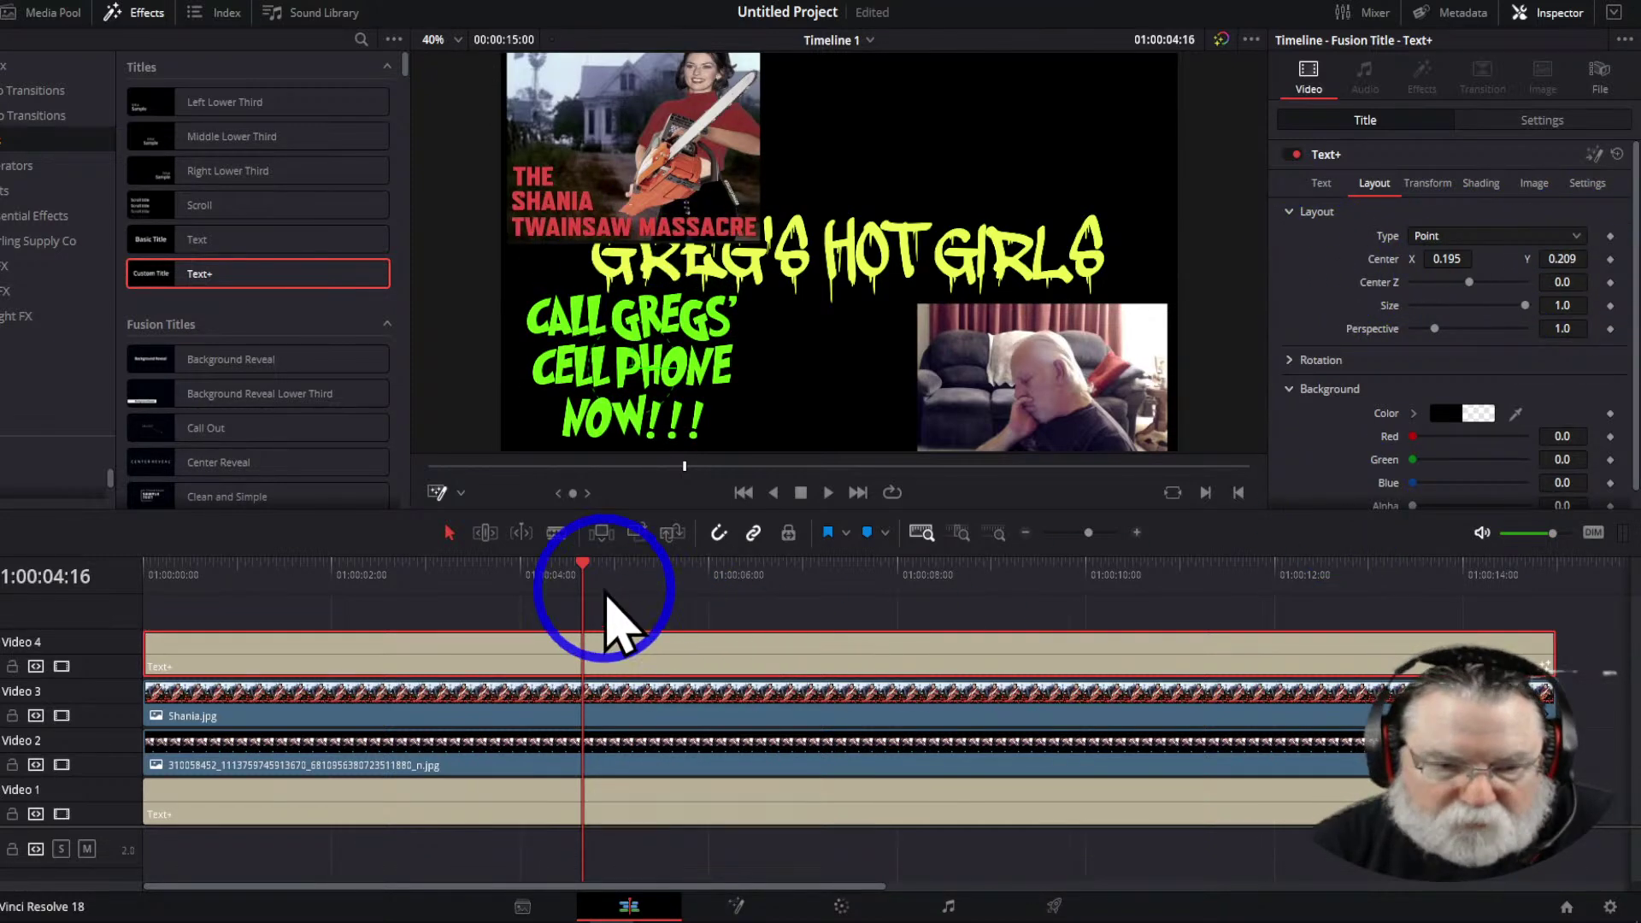
pyautogui.moveTo(584, 566); pyautogui.dragTo(114, 583)
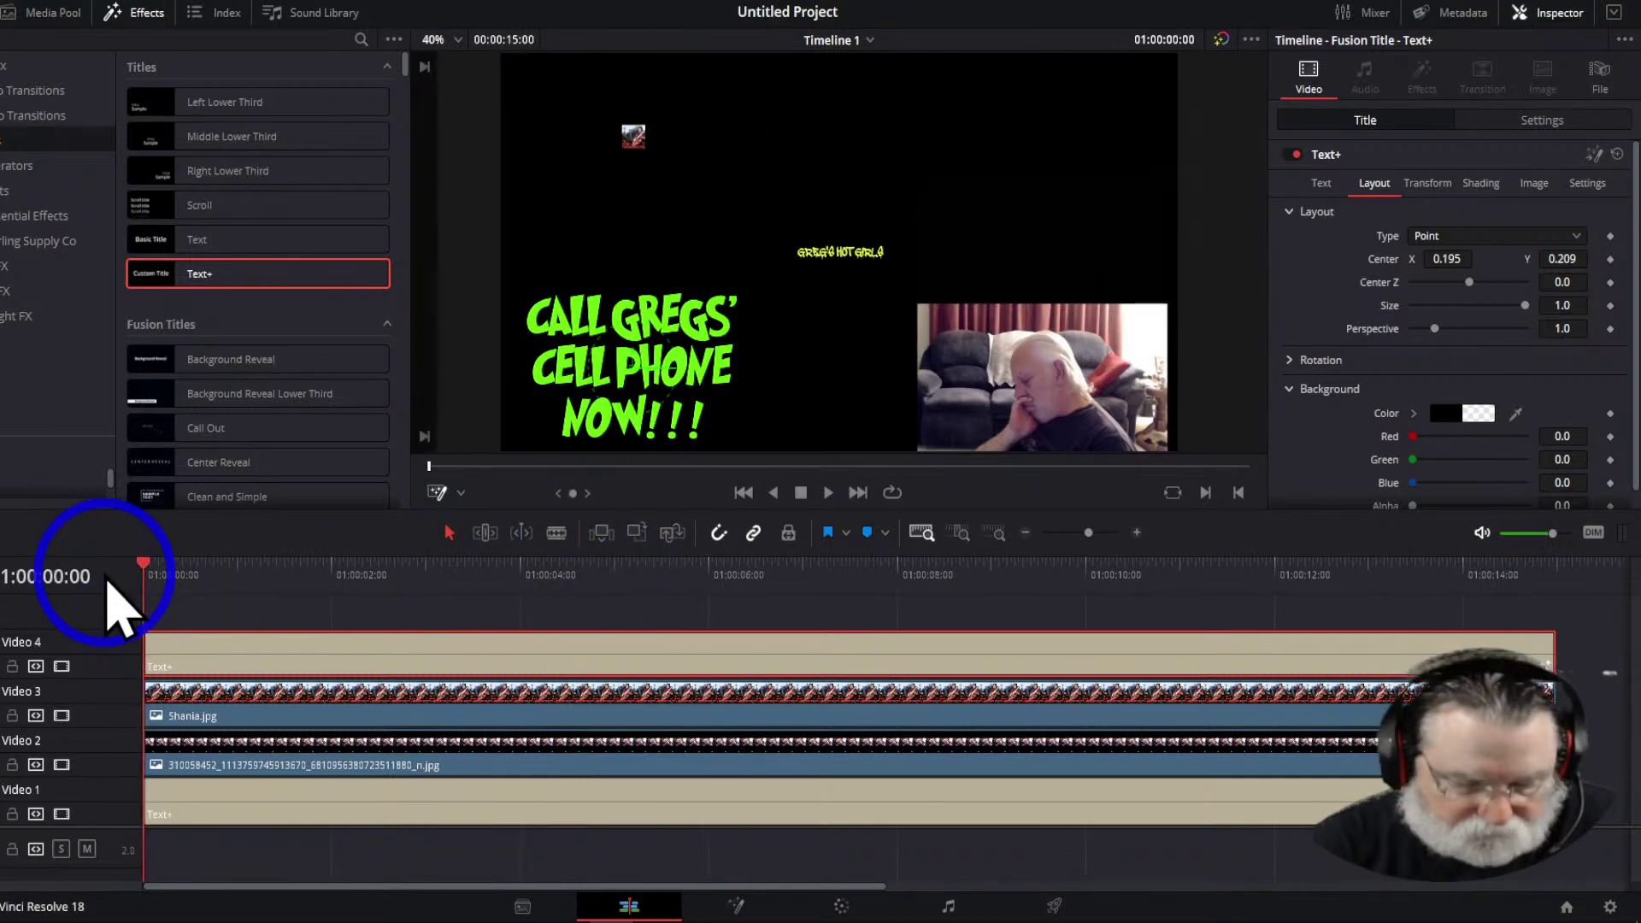
pyautogui.press('space')
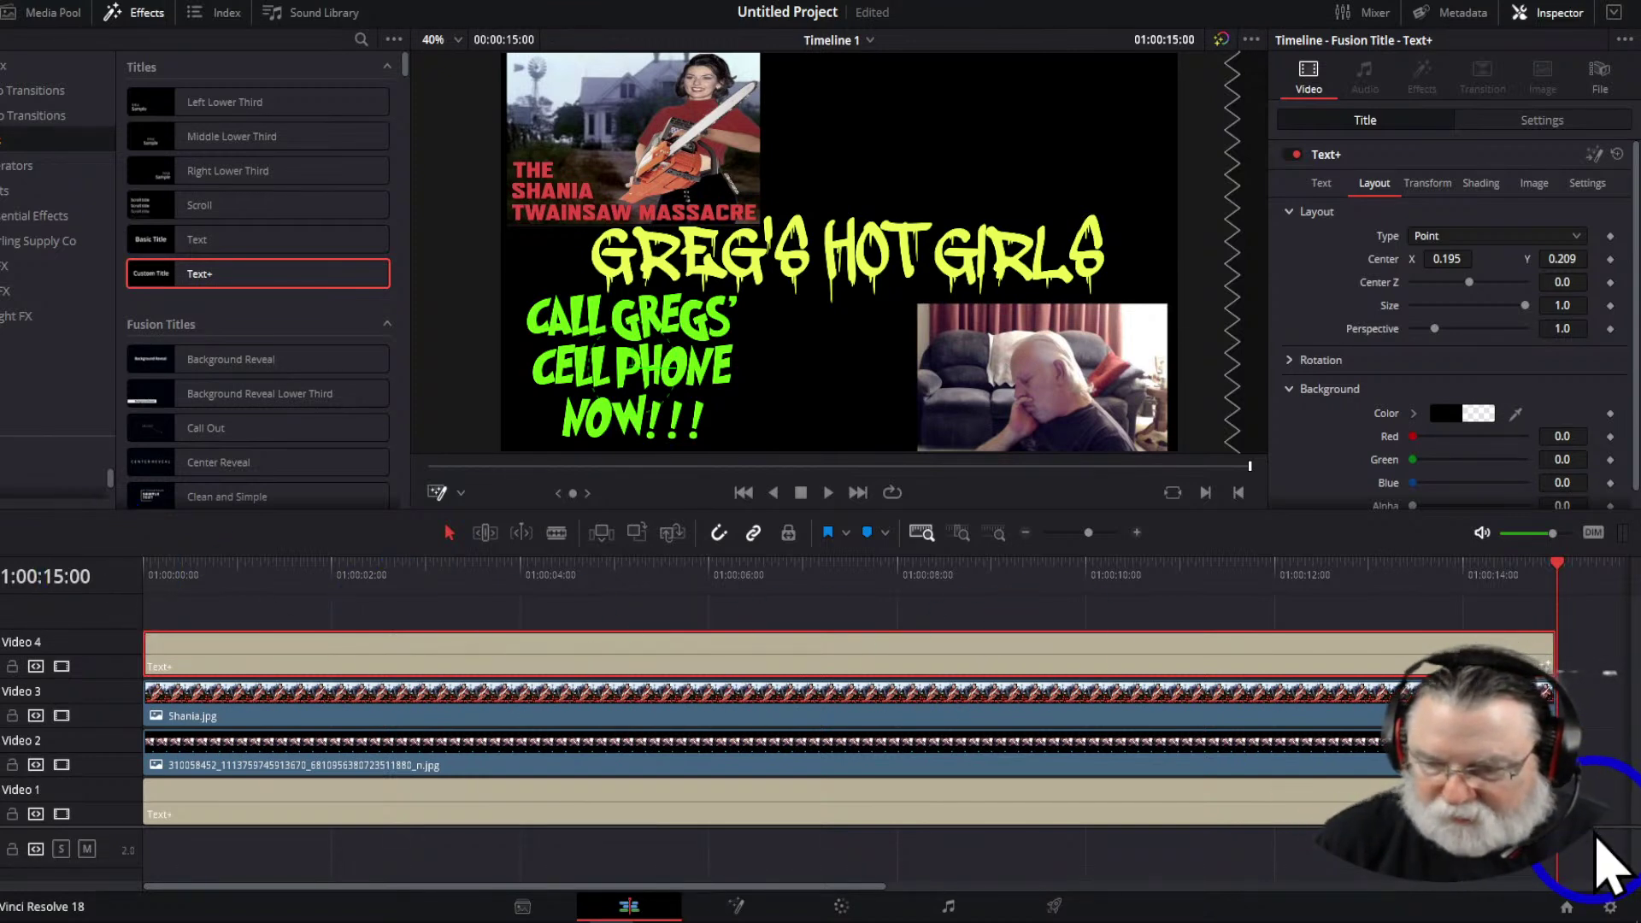
# Duplicate the green title from Video 4 onto a new Video 5 track and check the copy by toggling Video 4 off and on
pyautogui.moveTo(1591, 832); pyautogui.dragTo(1594, 858)
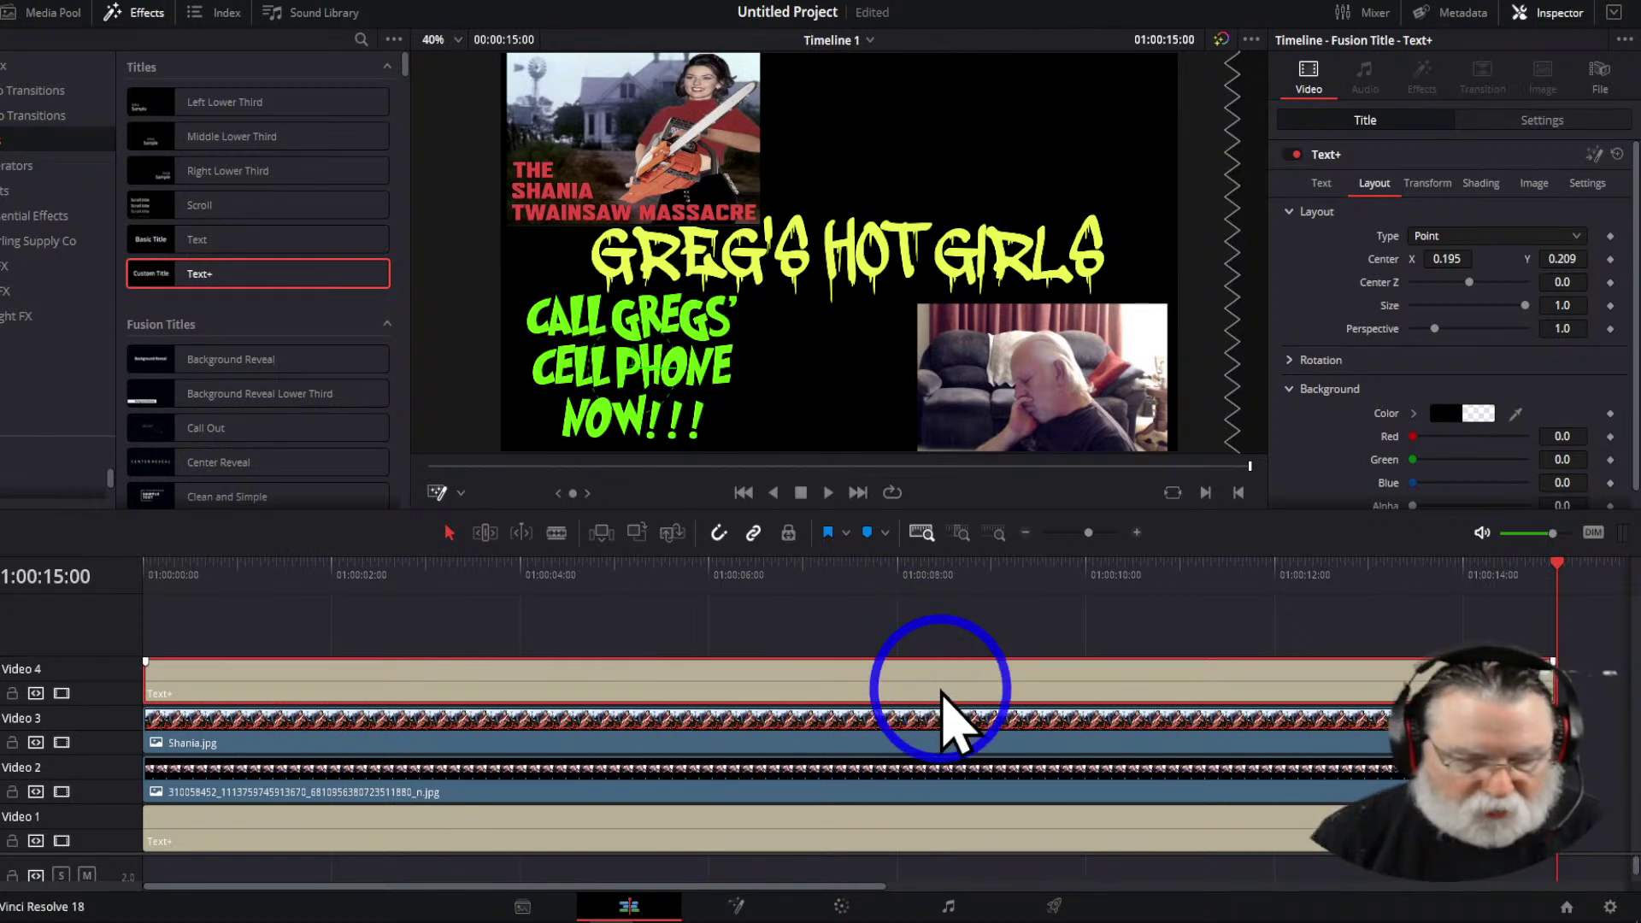
pyautogui.moveTo(944, 705); pyautogui.dragTo(942, 639)
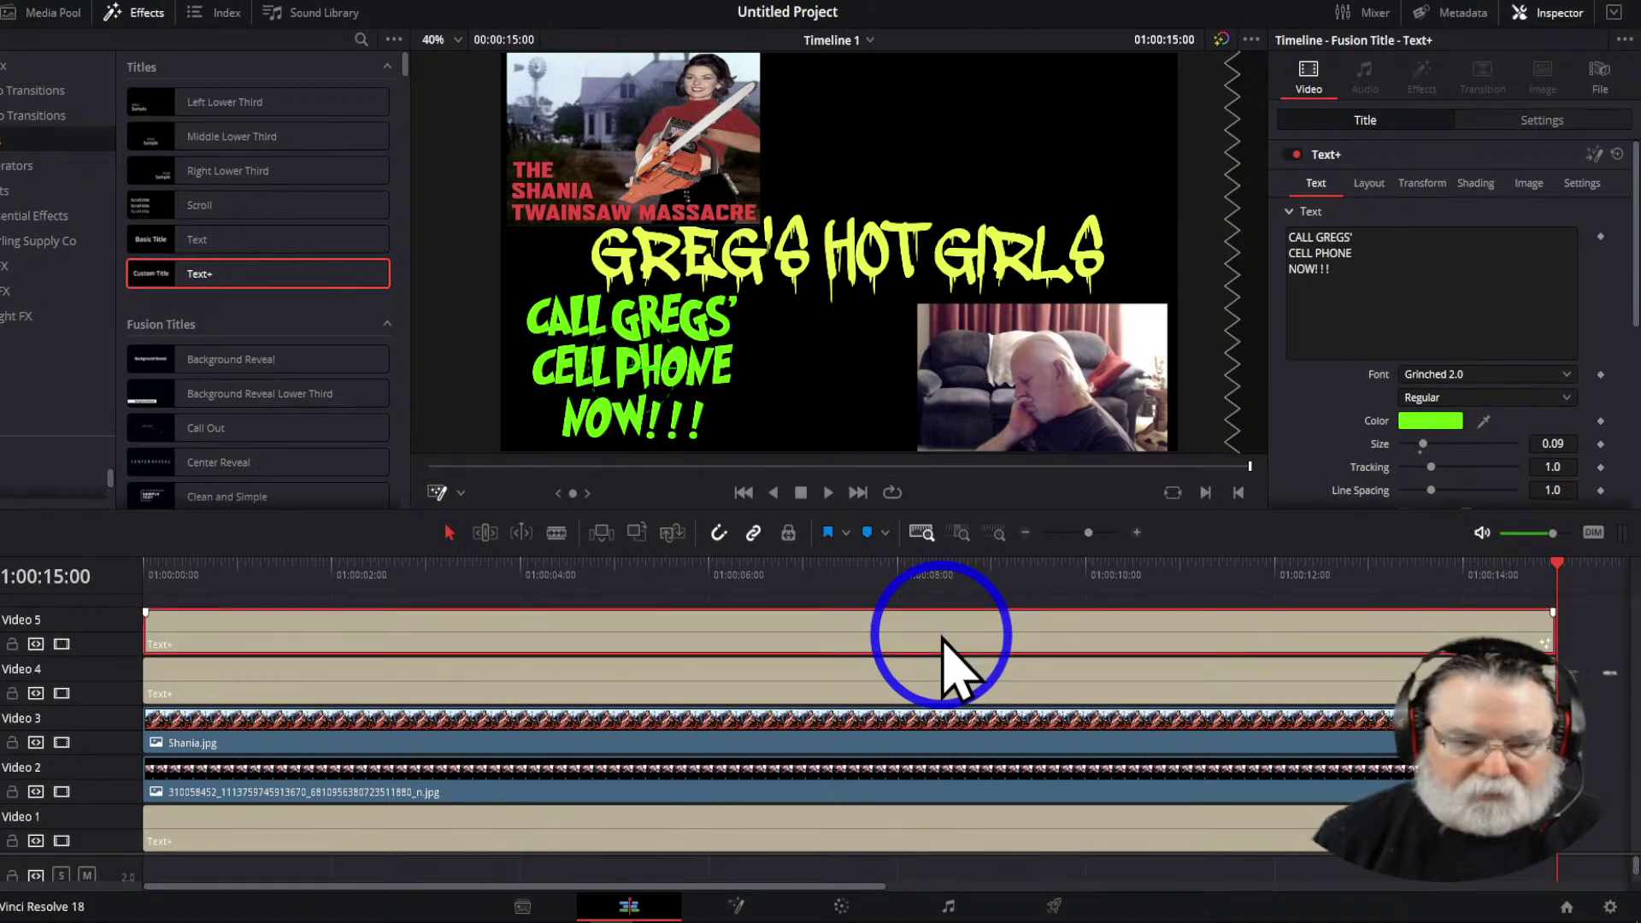
pyautogui.click(62, 693)
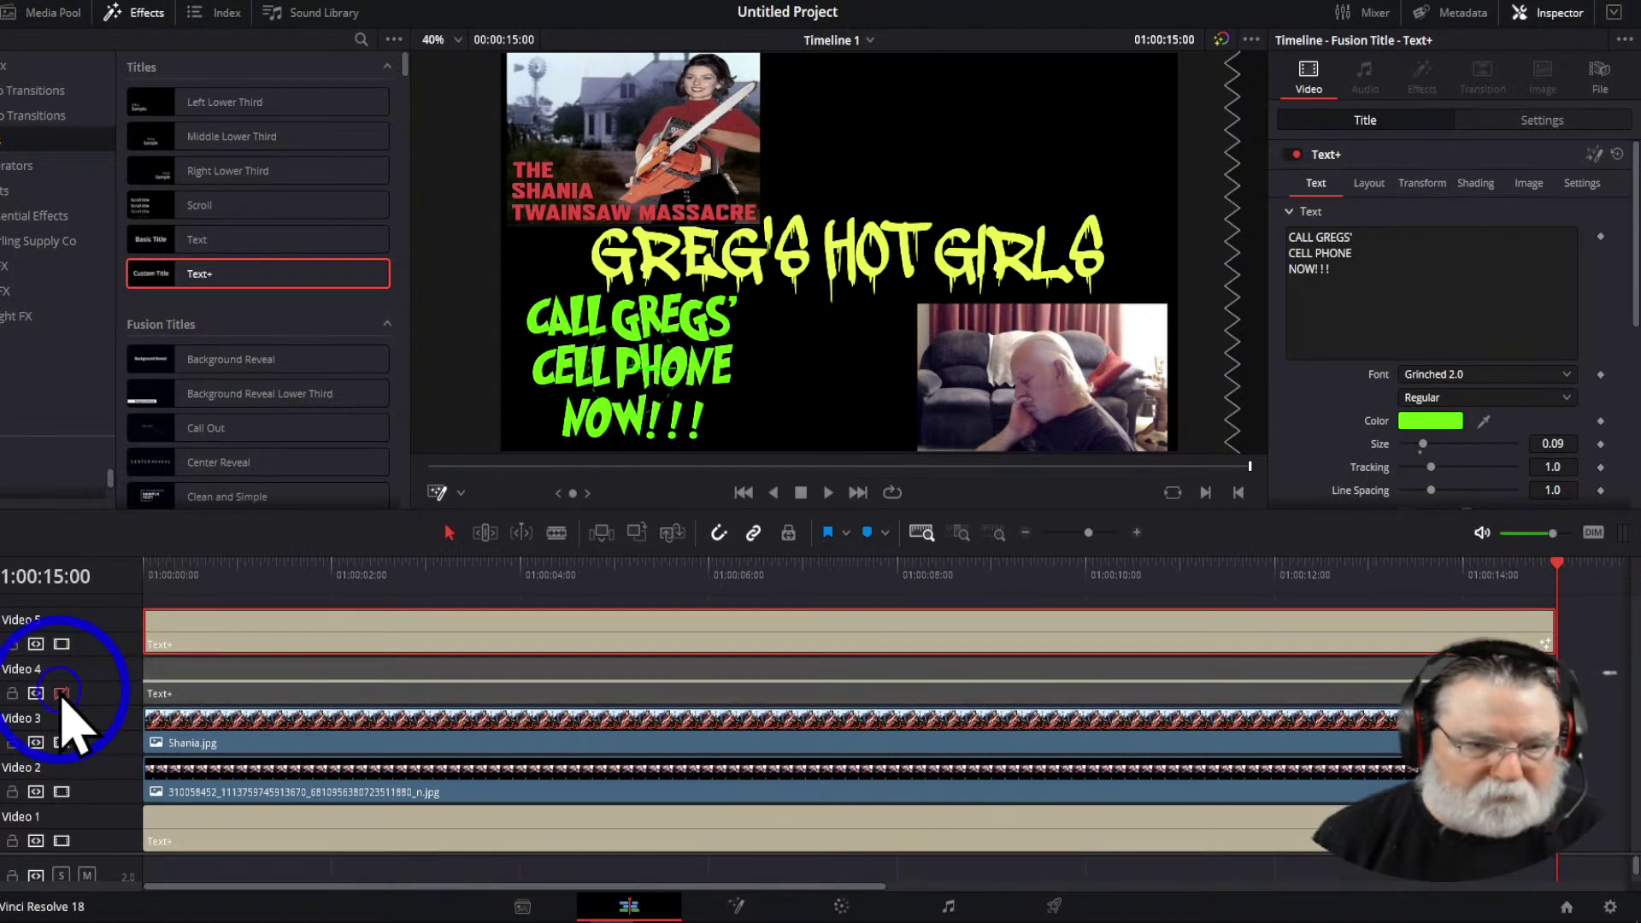
pyautogui.click(62, 693)
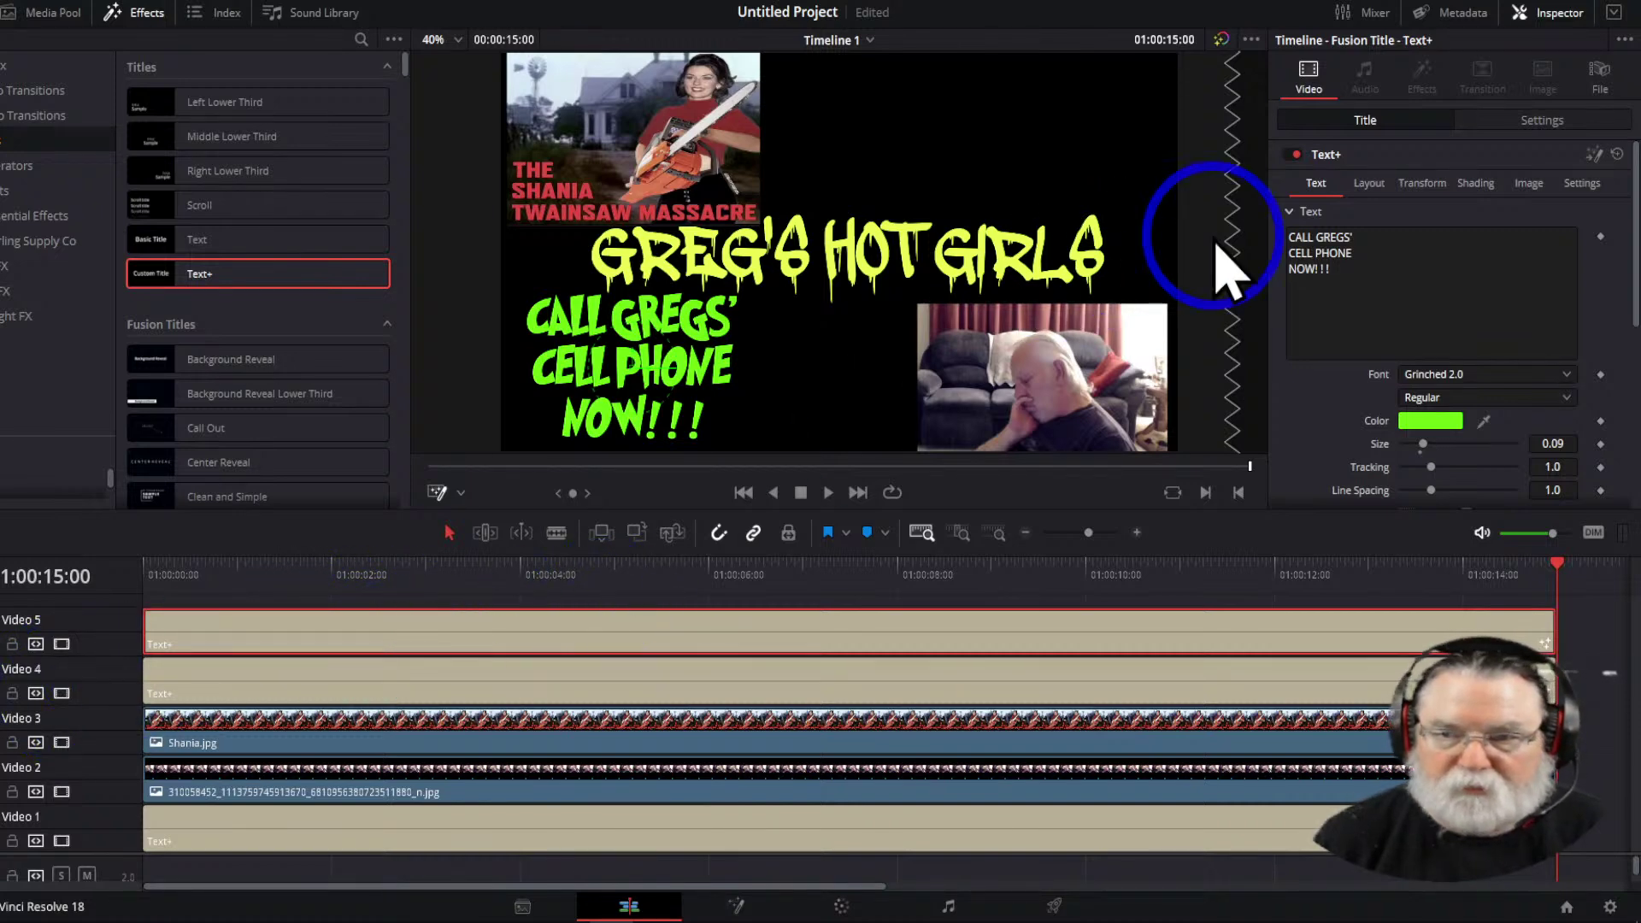
# Set the layout center of the Video 5 title copy to X 0.806, Y 0.795
pyautogui.click(1370, 186)
pyautogui.moveTo(1443, 258); pyautogui.dragTo(1143, 257)
pyautogui.moveTo(1576, 259); pyautogui.dragTo(1266, 344)
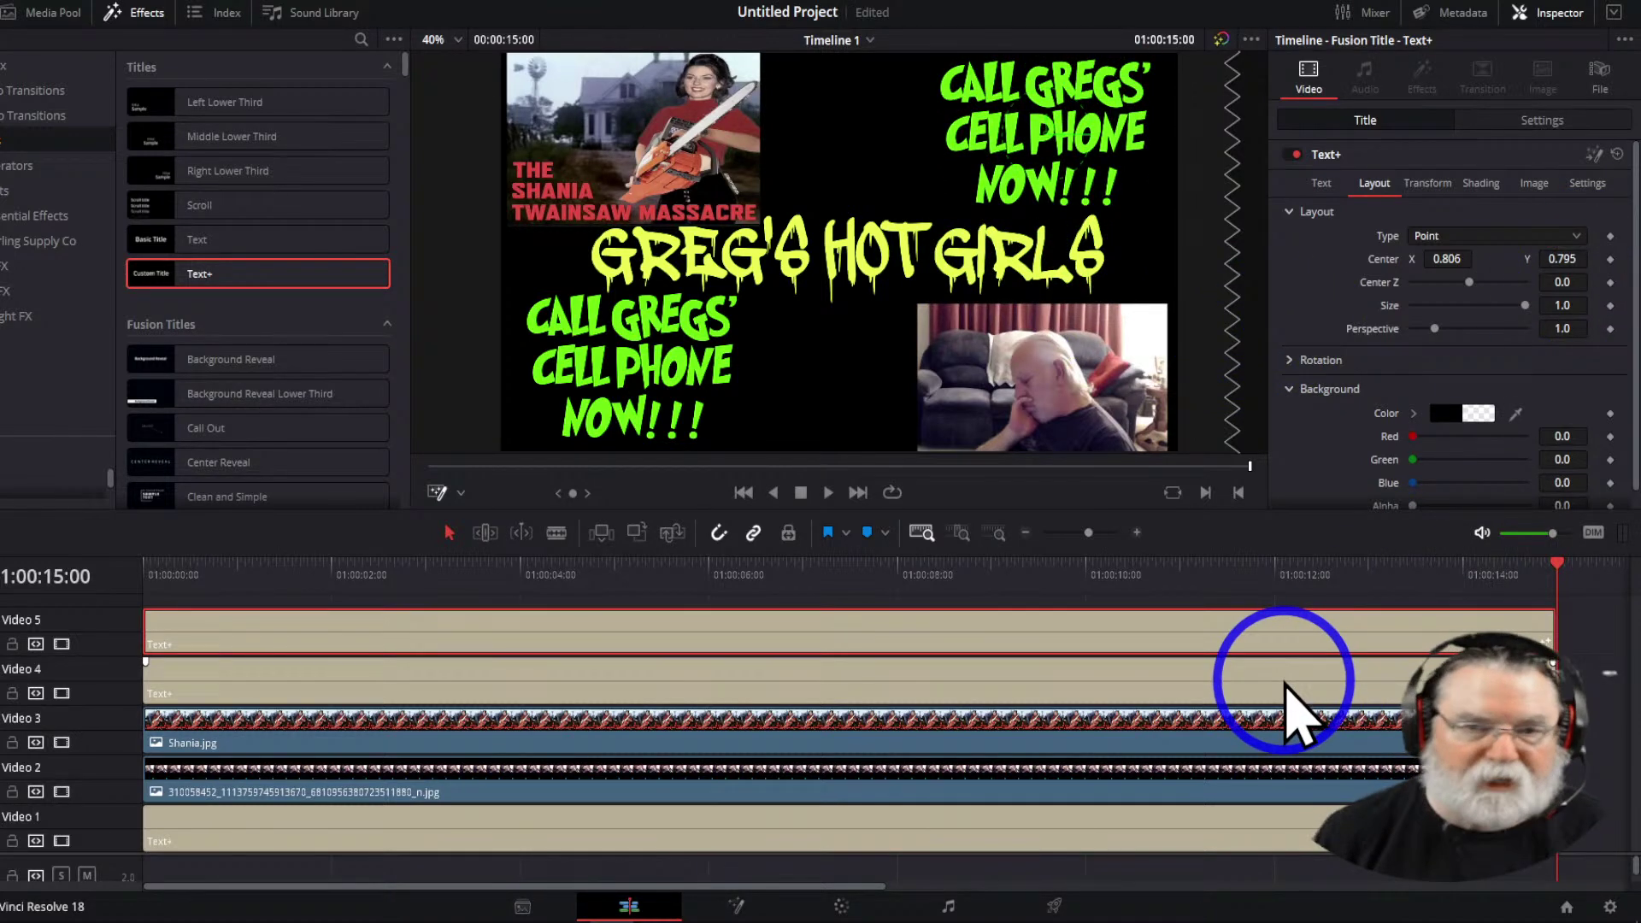
# Save the project and play the finished composition from the timeline start
pyautogui.hotkey('ctrl', 's')
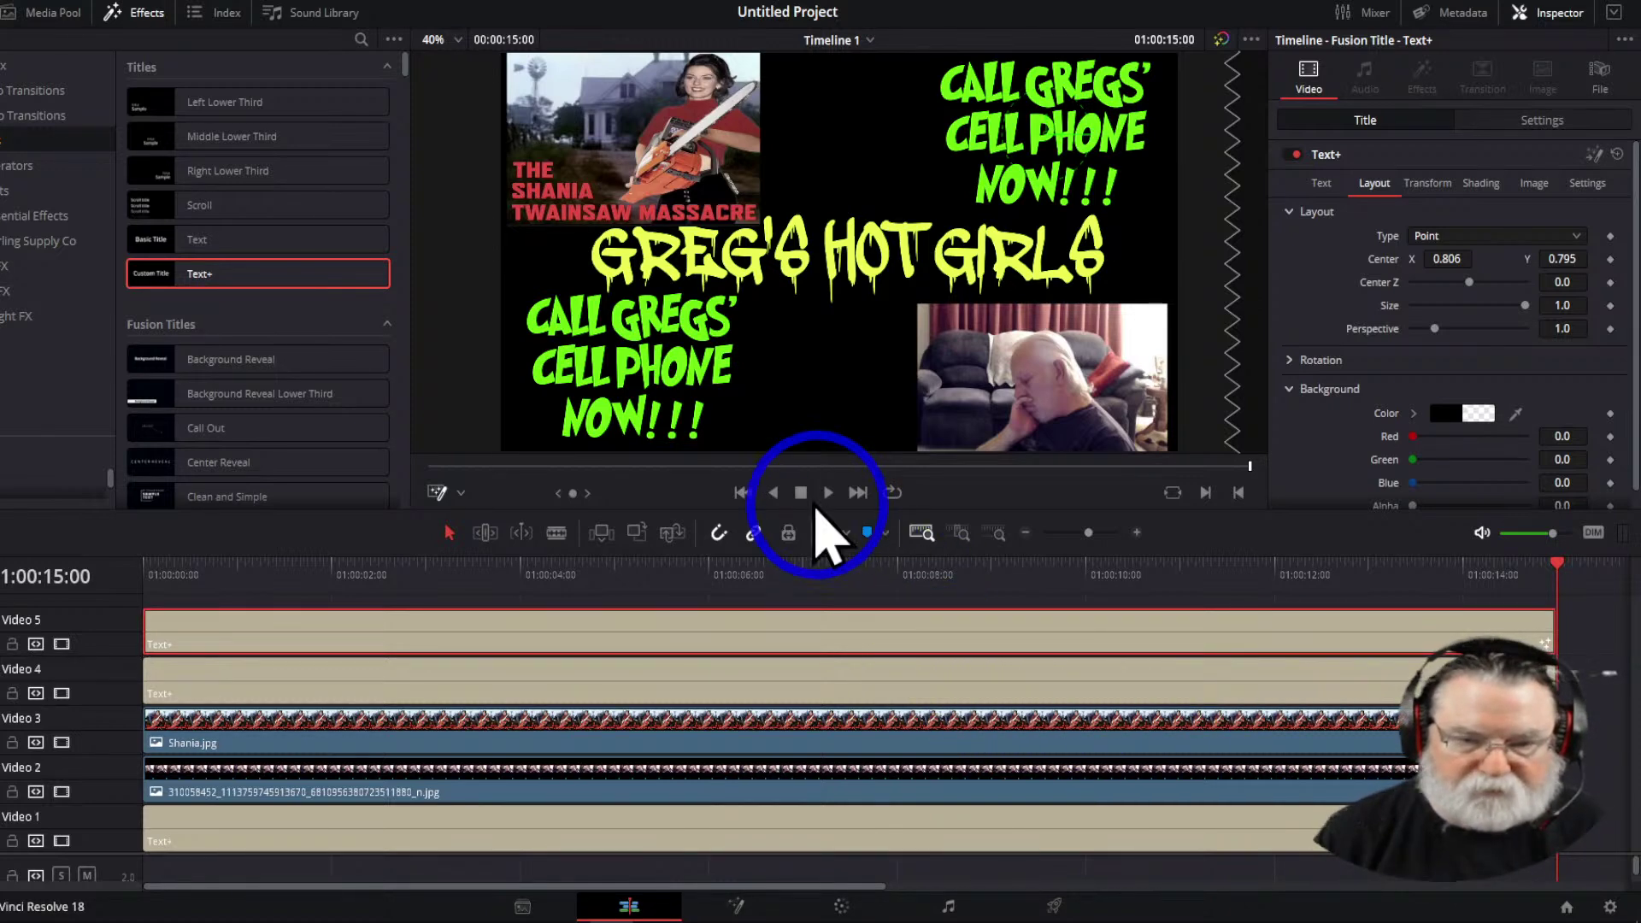
pyautogui.click(745, 494)
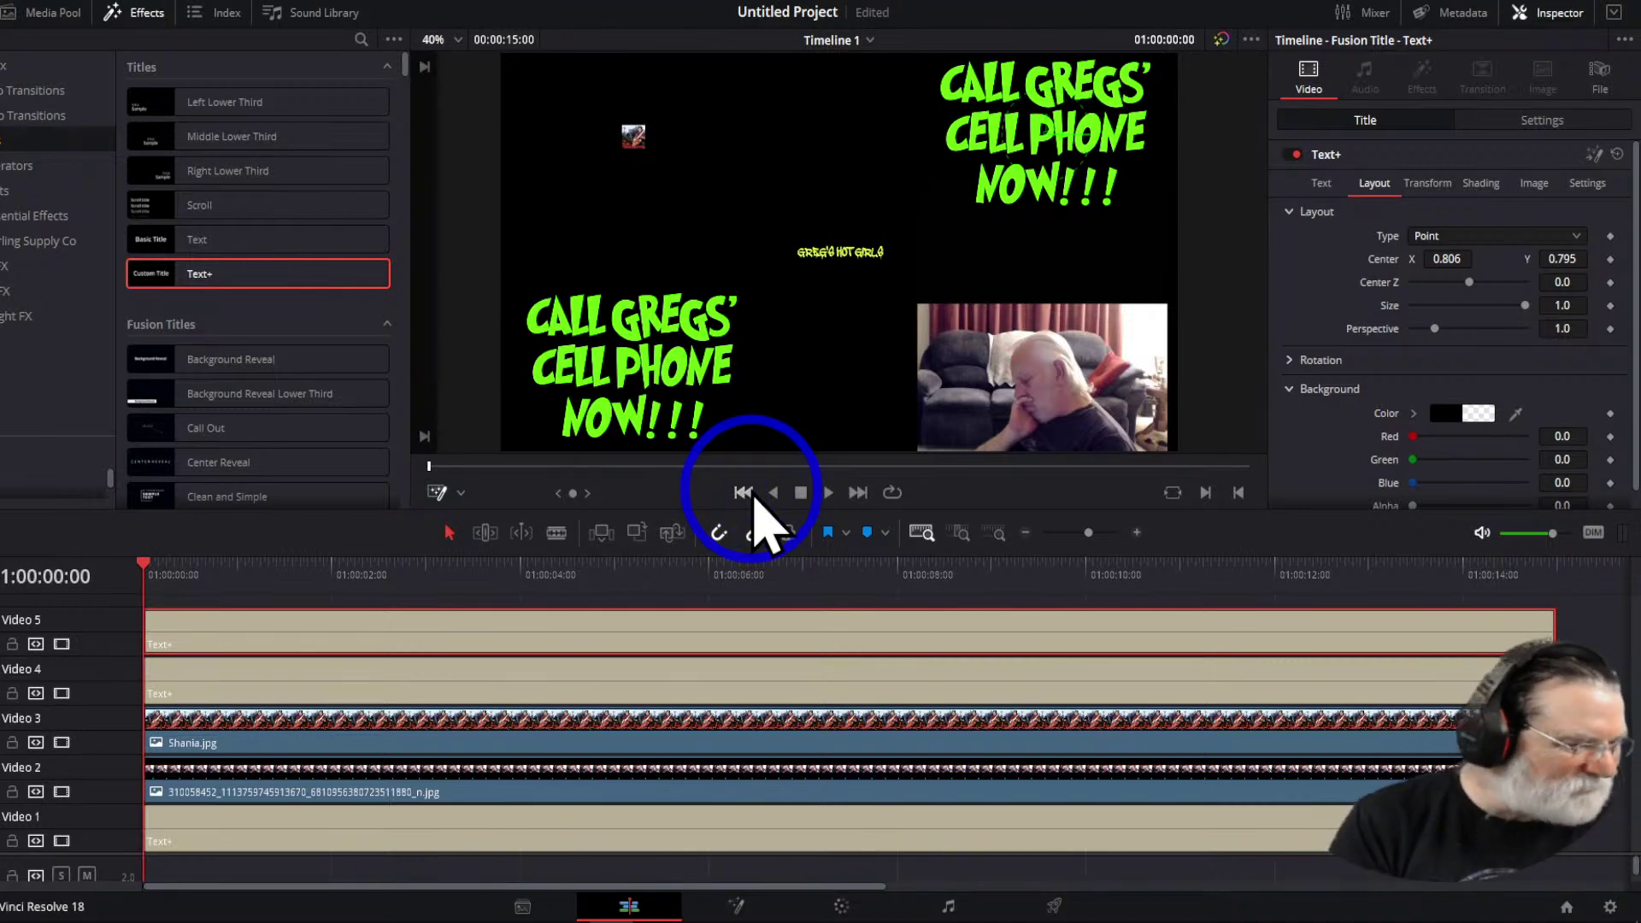
pyautogui.press('space')
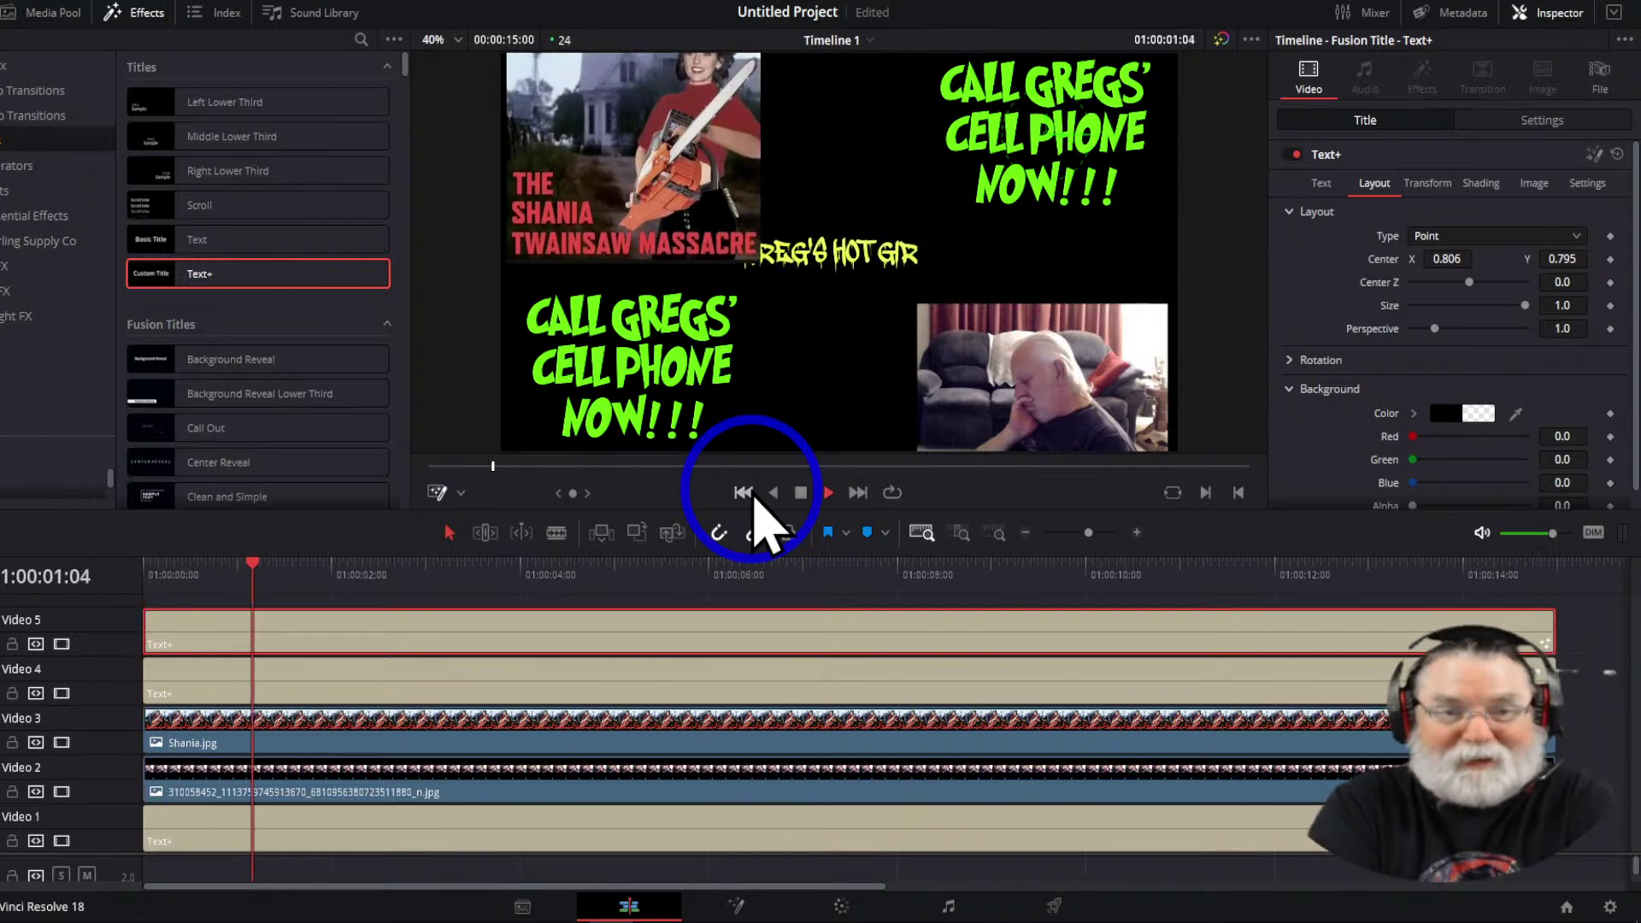